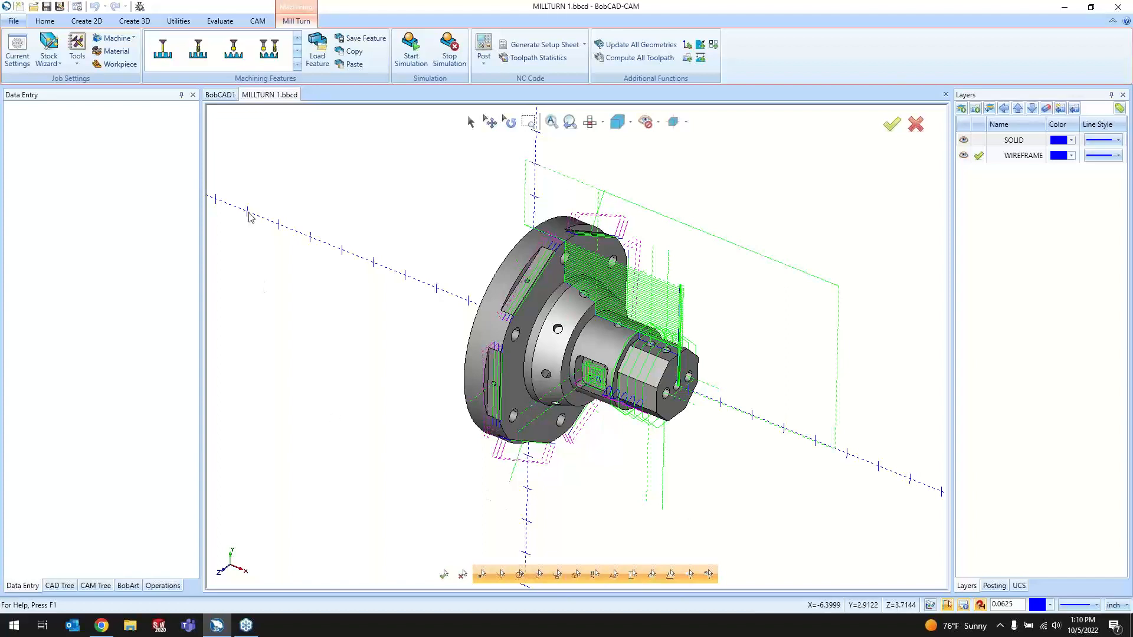
- Switch to the empty BobCAD1 document, set the top view and turn on the turning coordinate mode
{"action": "left_click", "coordinate": [220, 96]}
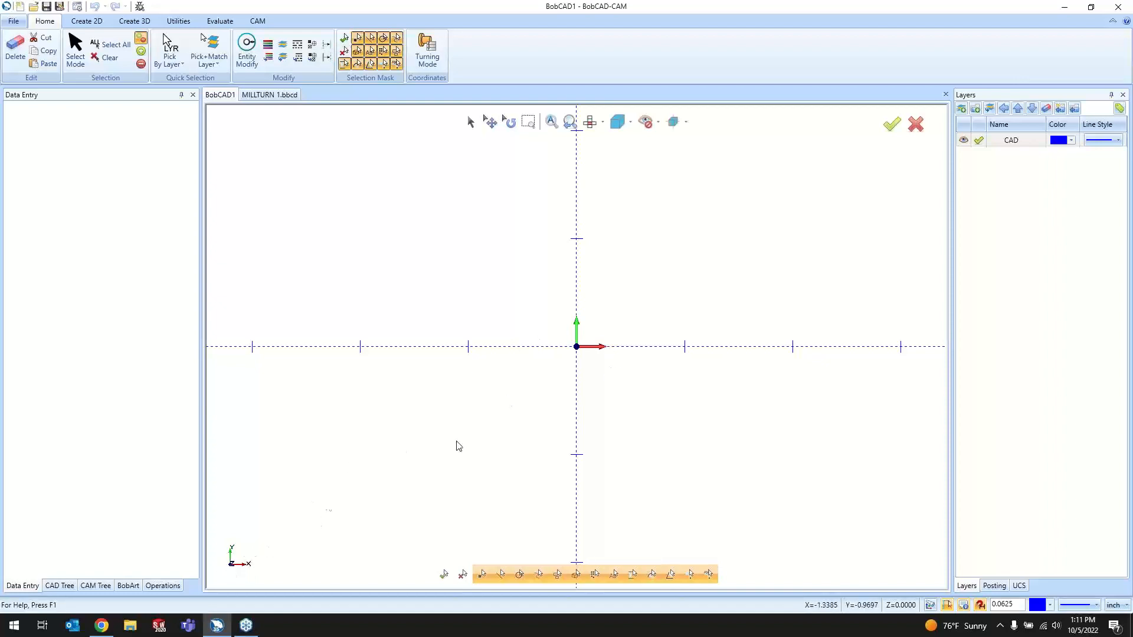
{"action": "middle_click_drag", "start_coordinate": [509, 420], "coordinate": [571, 357]}
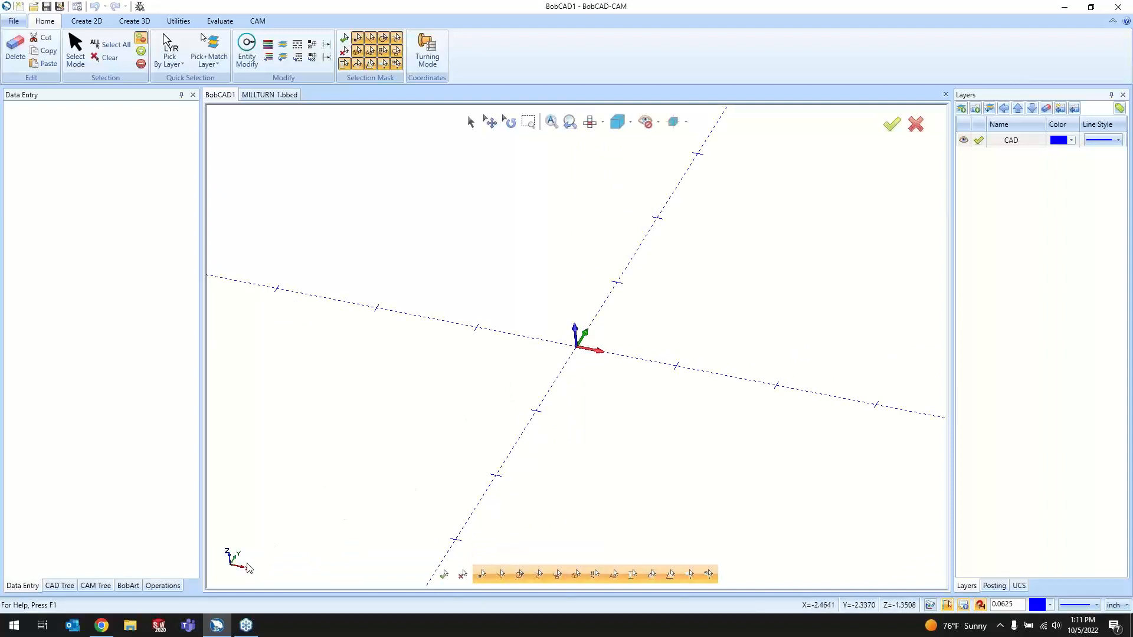
{"action": "left_click", "coordinate": [589, 122]}
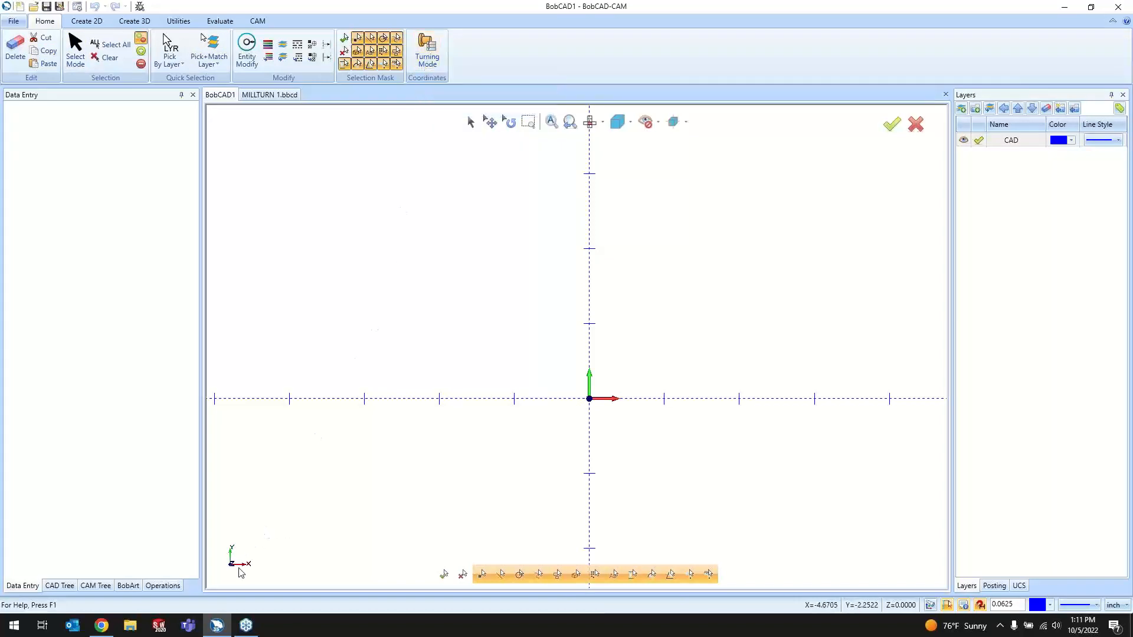
{"action": "left_click", "coordinate": [418, 68]}
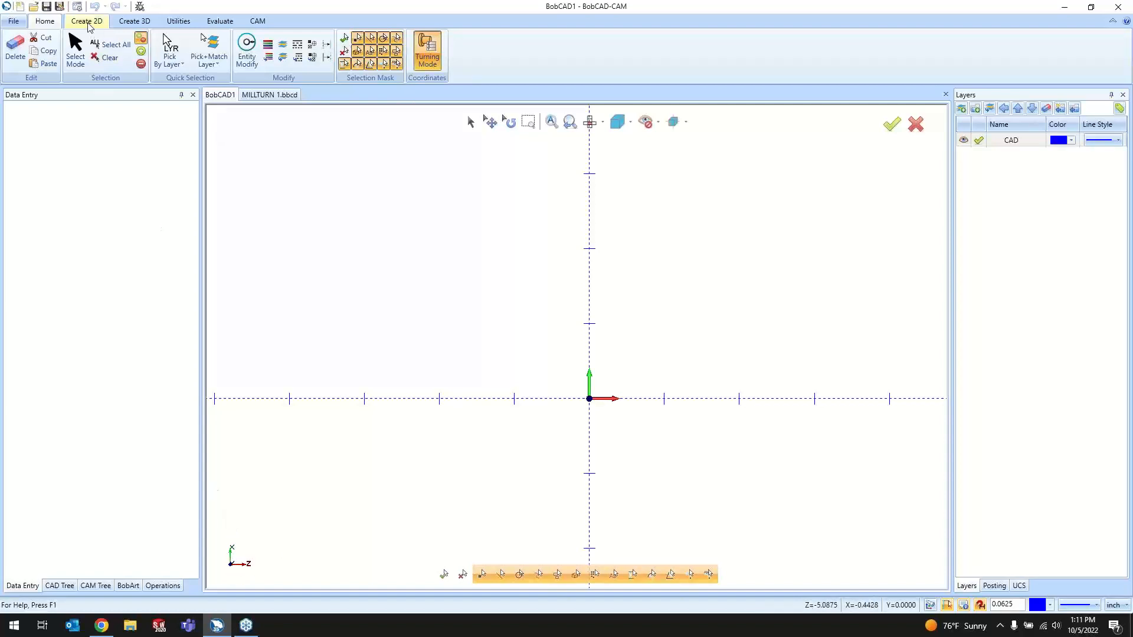
- Draw a horizontal line from Z0, X3 to Z-3, X3
{"action": "left_click", "coordinate": [86, 21]}
{"action": "left_click", "coordinate": [37, 52]}
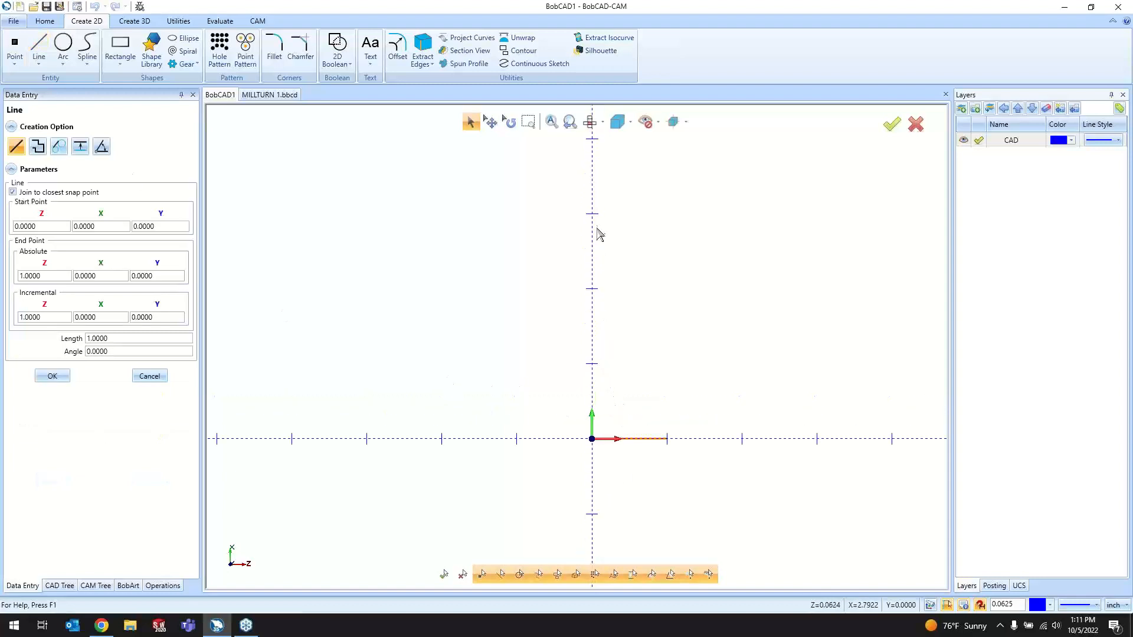
{"action": "scroll", "coordinate": [616, 339], "scroll_direction": "down", "scroll_amount": 2}
{"action": "scroll", "coordinate": [609, 287], "scroll_direction": "up", "scroll_amount": 2}
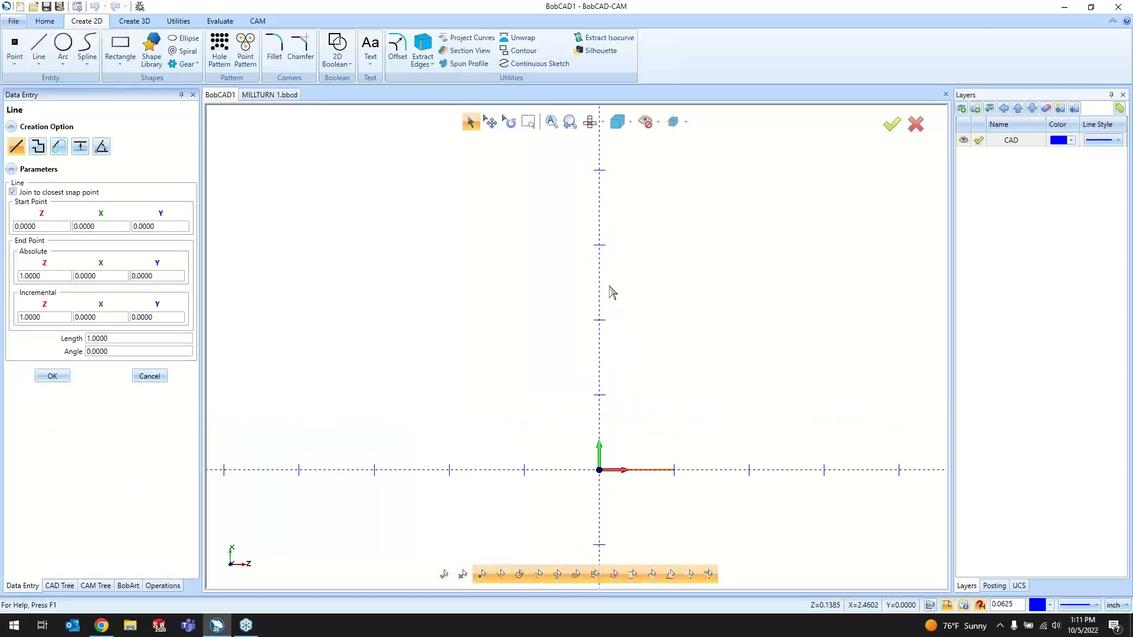
{"action": "left_click", "coordinate": [599, 246]}
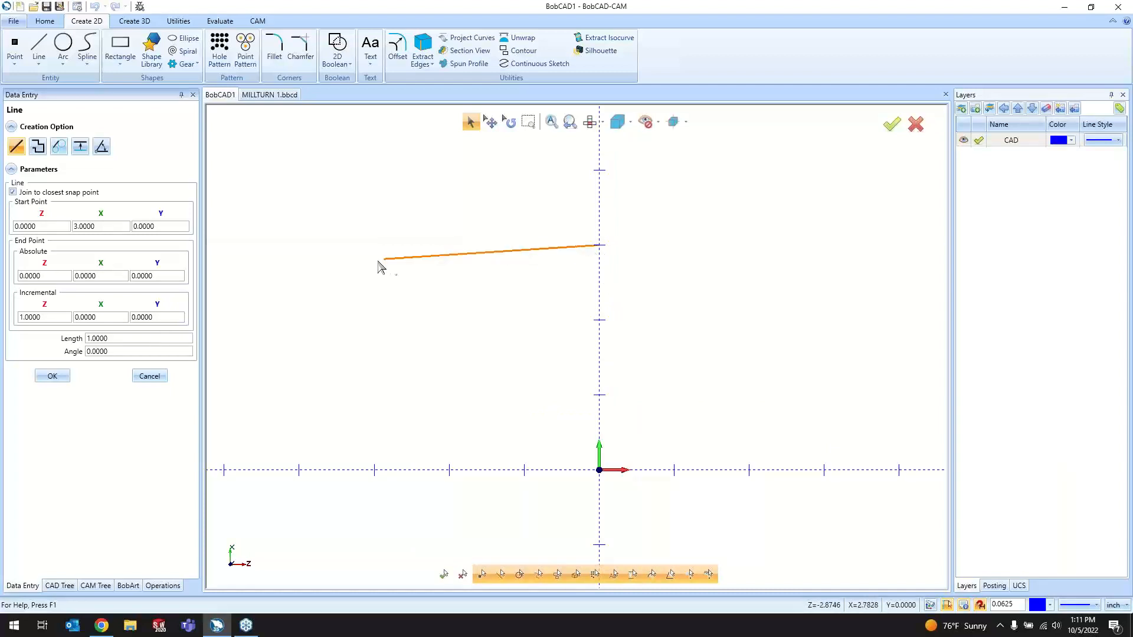
{"action": "left_click", "coordinate": [379, 246]}
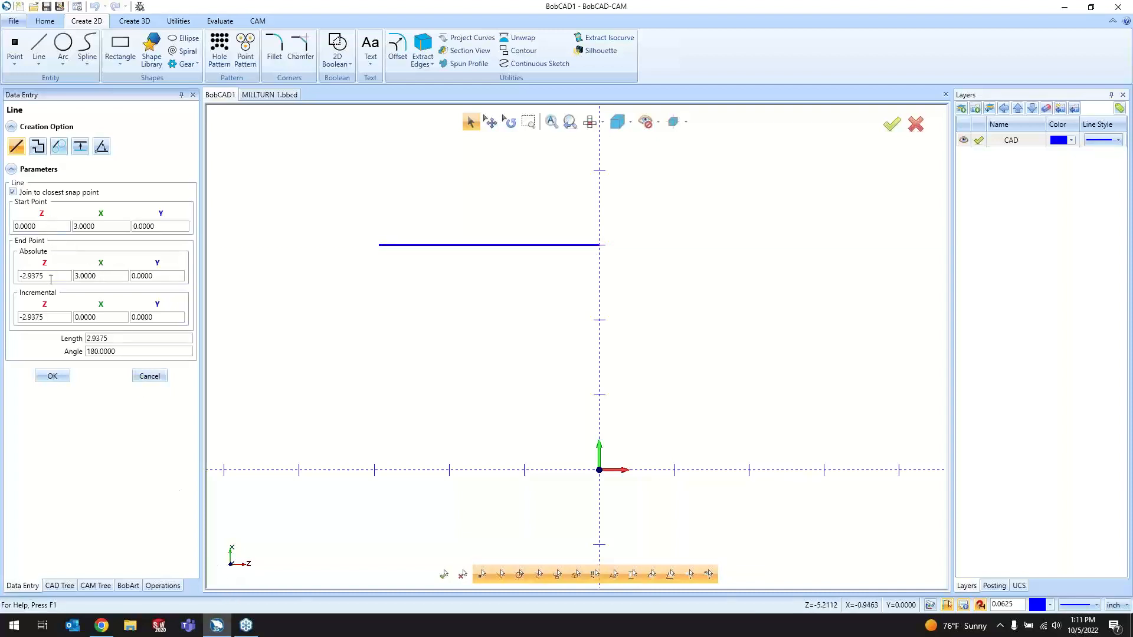
{"action": "left_click_drag", "start_coordinate": [51, 279], "coordinate": [23, 286]}
{"action": "type", "text": "-3"}
{"action": "key", "text": "Tab"}
{"action": "left_click", "coordinate": [50, 378]}
- Draw a sloped line from Z-5, X4 to the horizontal line's end at Z-3, X3
{"action": "scroll", "coordinate": [624, 477], "scroll_direction": "down", "scroll_amount": 2}
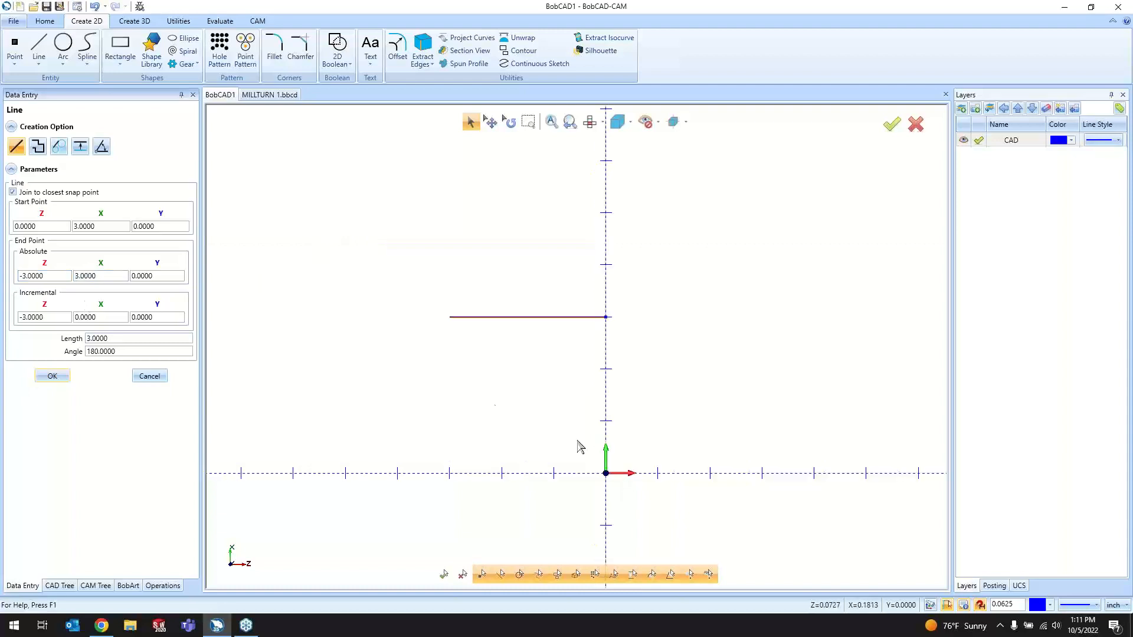
{"action": "scroll", "coordinate": [668, 392], "scroll_direction": "up", "scroll_amount": 2}
{"action": "scroll", "coordinate": [726, 413], "scroll_direction": "down", "scroll_amount": 2}
{"action": "scroll", "coordinate": [357, 331], "scroll_direction": "up", "scroll_amount": 2}
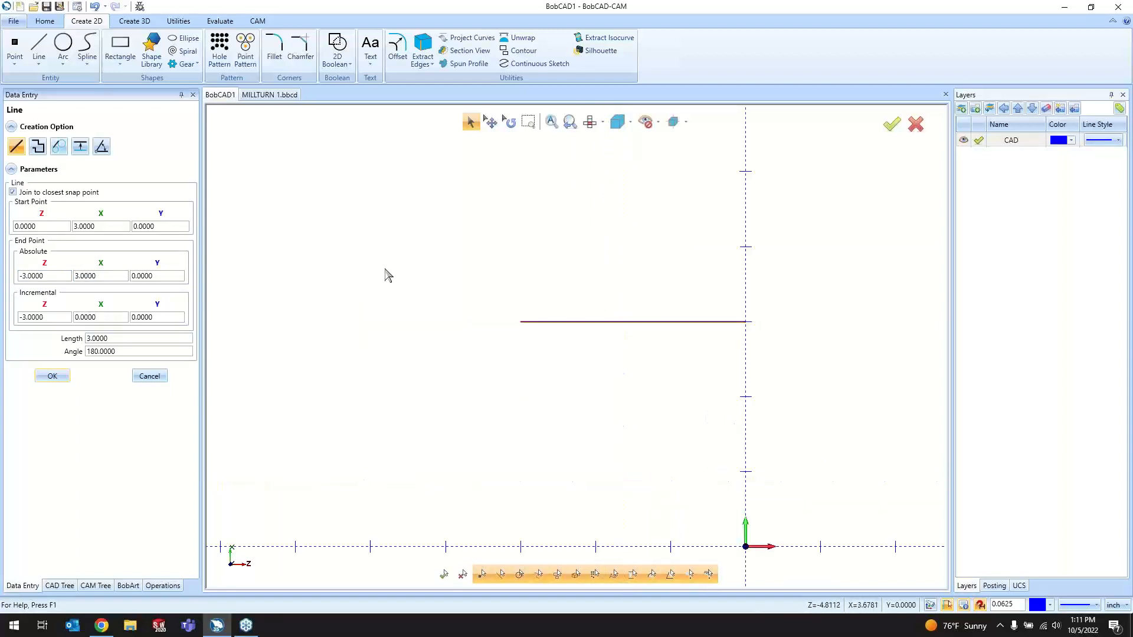
{"action": "left_click", "coordinate": [384, 237]}
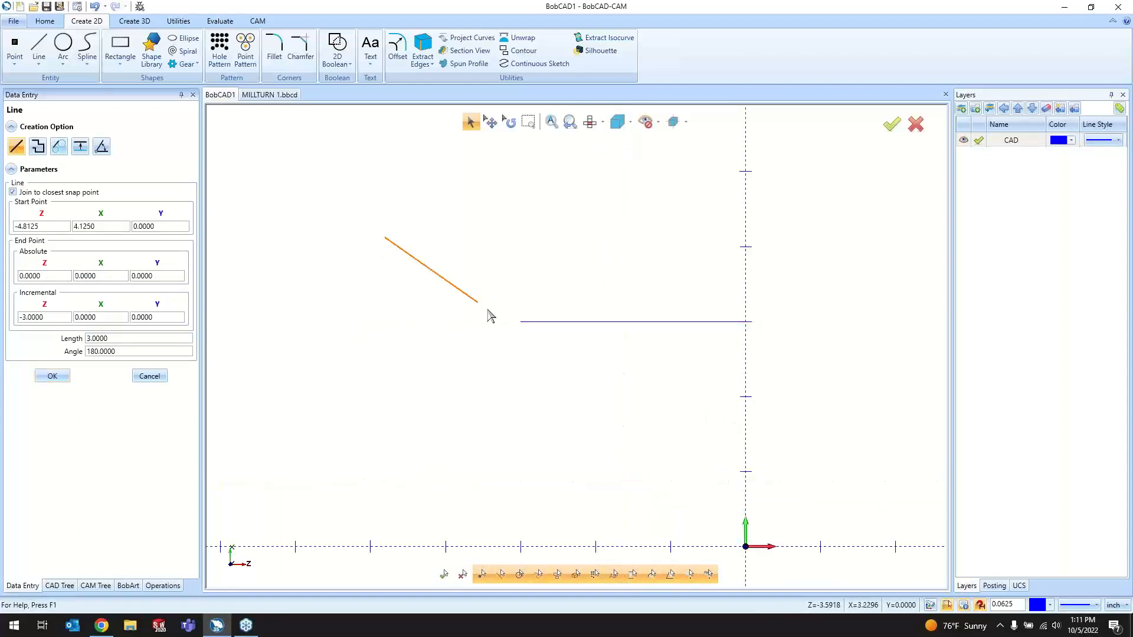
{"action": "left_click", "coordinate": [521, 322]}
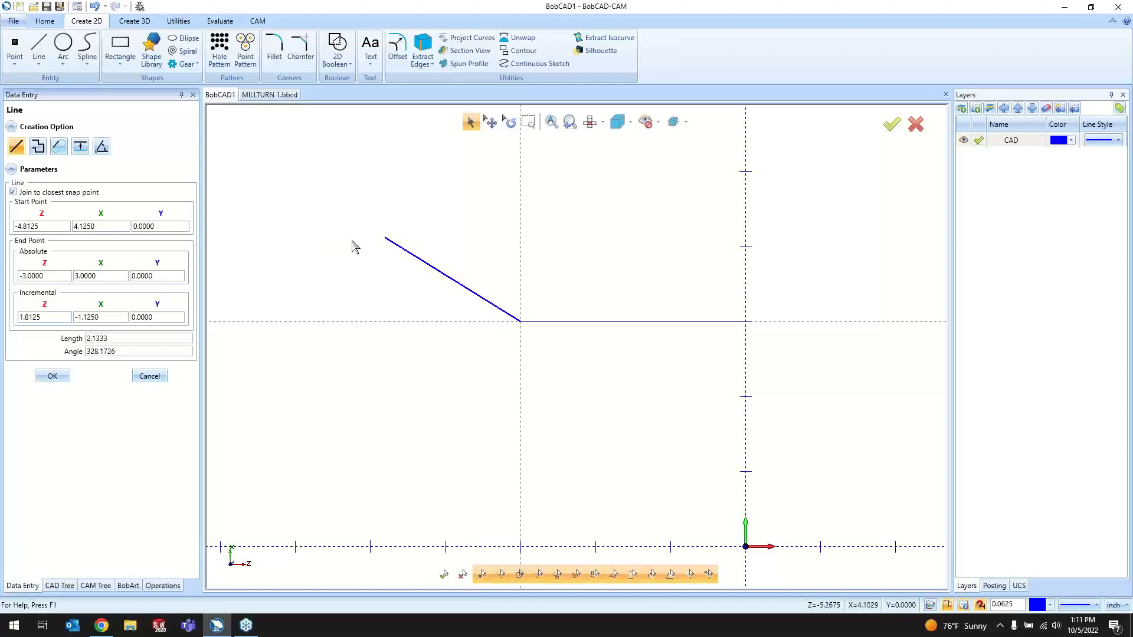
{"action": "left_click_drag", "start_coordinate": [26, 226], "coordinate": [11, 226]}
{"action": "type", "text": "-5"}
{"action": "key", "text": "Tab"}
{"action": "type", "text": "4"}
{"action": "key", "text": "Tab"}
{"action": "left_click", "coordinate": [52, 376]}
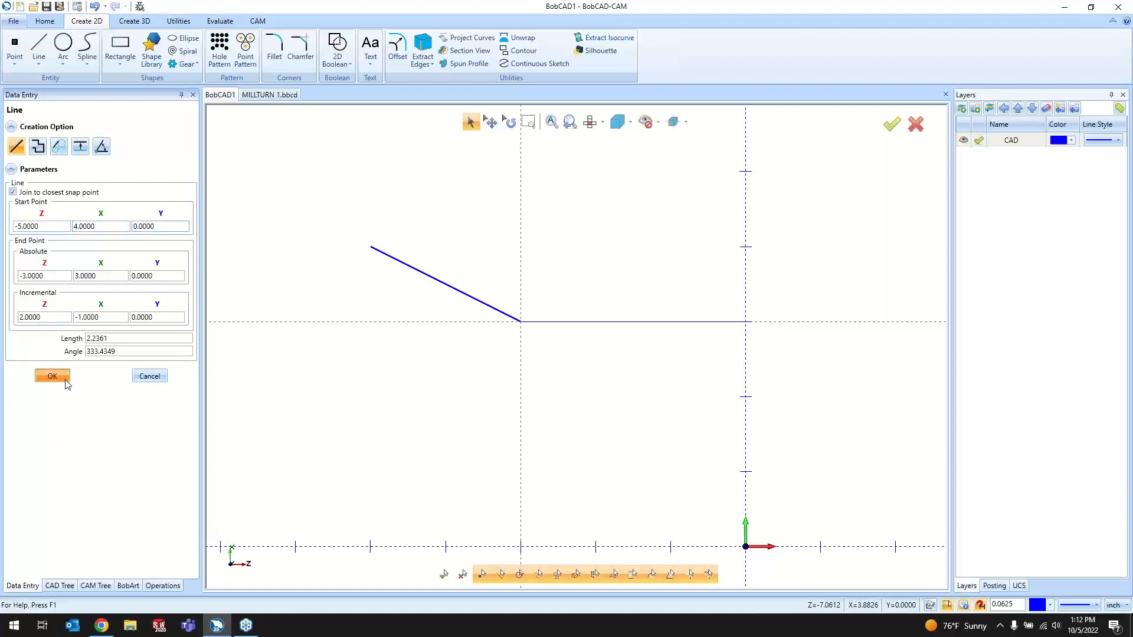
{"action": "left_click", "coordinate": [149, 378]}
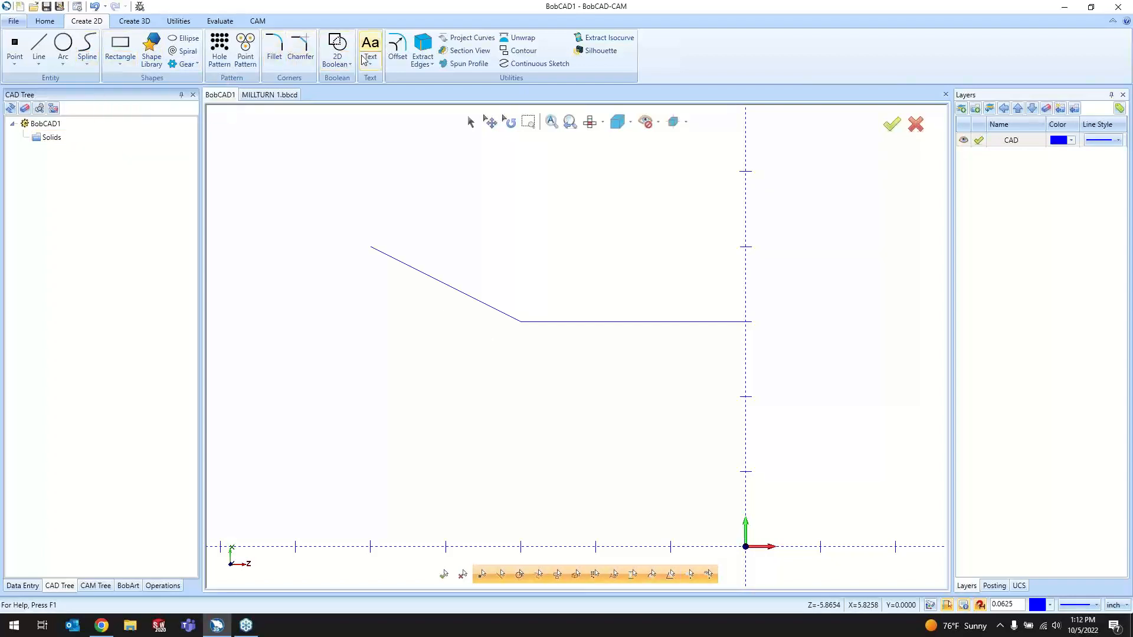
- Fillet the corner between the sloped and horizontal lines with a 0.25 radius and trimming on
{"action": "left_click", "coordinate": [274, 52]}
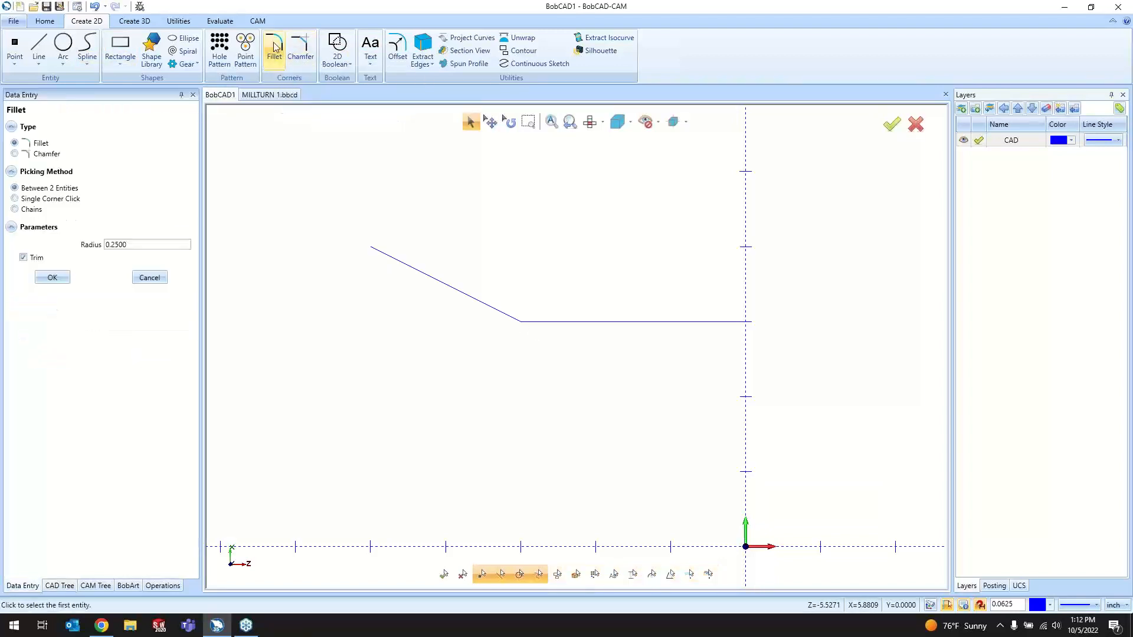
{"action": "left_click", "coordinate": [501, 311]}
{"action": "left_click", "coordinate": [539, 323]}
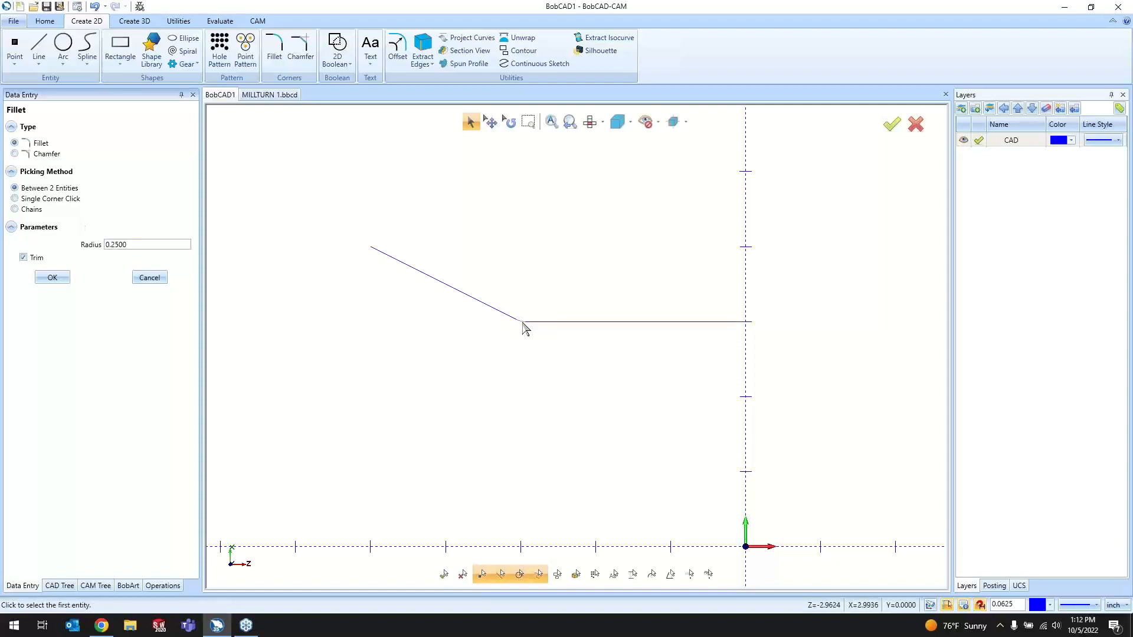
- Draw a horizontal line from the sloped line's upper end at Z-5, X4 to Z-7, X4
{"action": "left_click", "coordinate": [41, 52]}
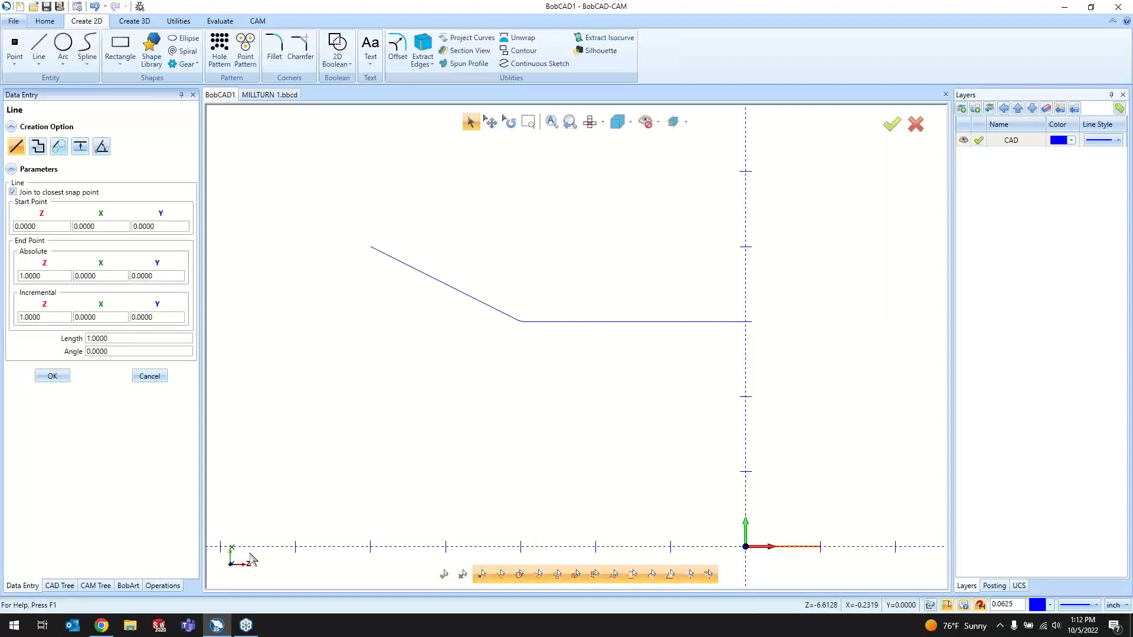
{"action": "left_click", "coordinate": [370, 245]}
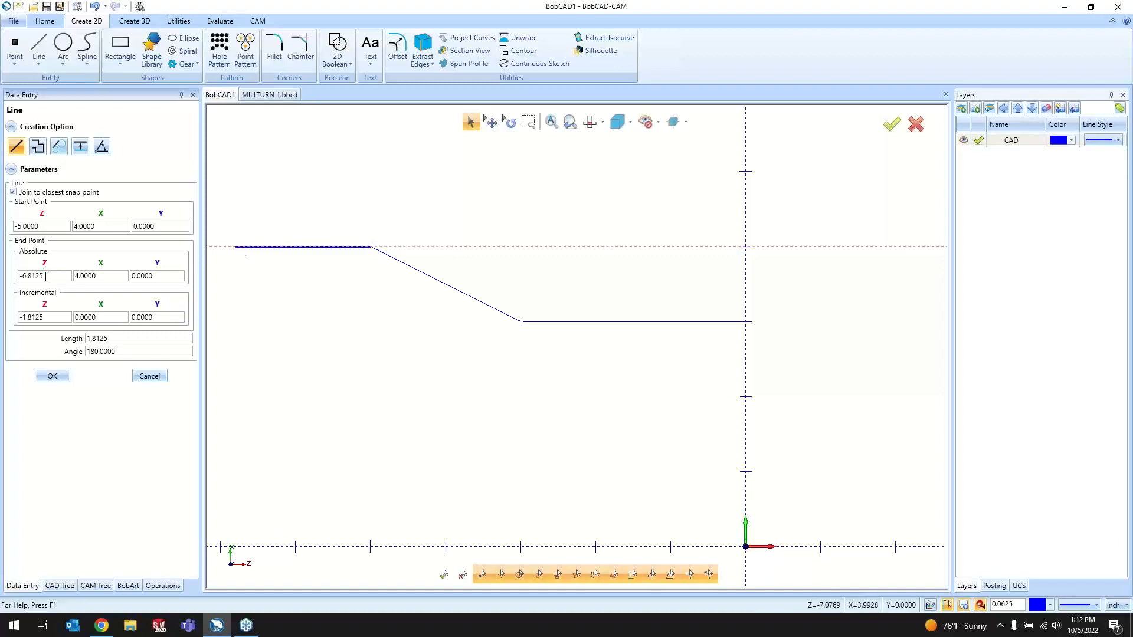
{"action": "left_click_drag", "start_coordinate": [46, 275], "coordinate": [14, 280]}
{"action": "type", "text": "-7"}
{"action": "key", "text": "Tab"}
{"action": "left_click", "coordinate": [52, 375]}
{"action": "scroll", "coordinate": [263, 400], "scroll_direction": "down", "scroll_amount": 1}
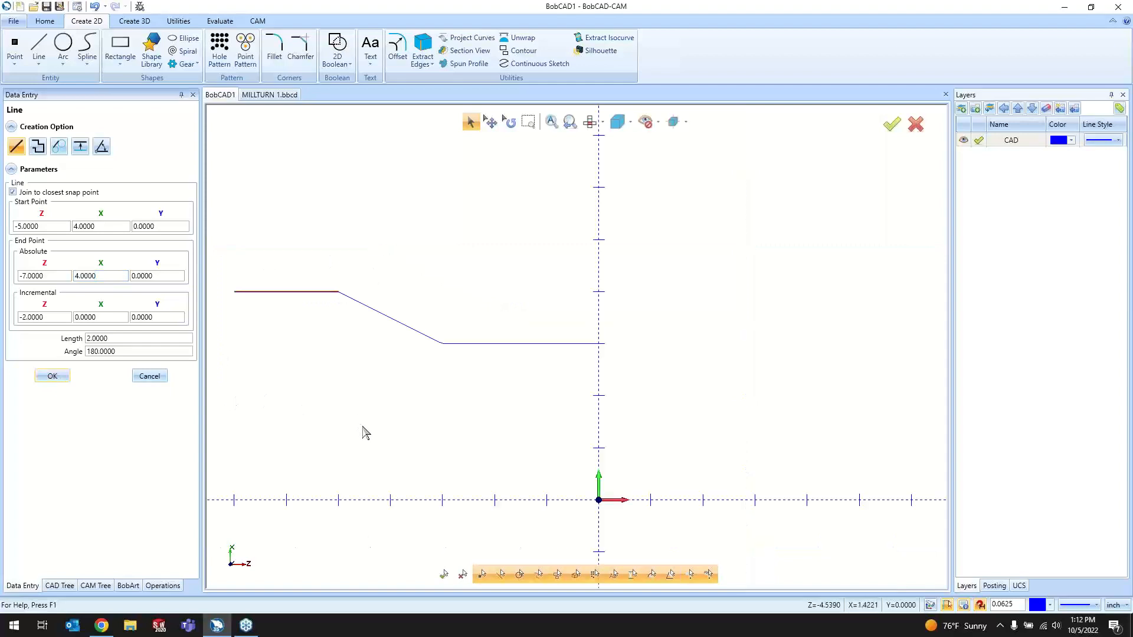
{"action": "left_click", "coordinate": [150, 376]}
{"action": "scroll", "coordinate": [658, 470], "scroll_direction": "down", "scroll_amount": 1}
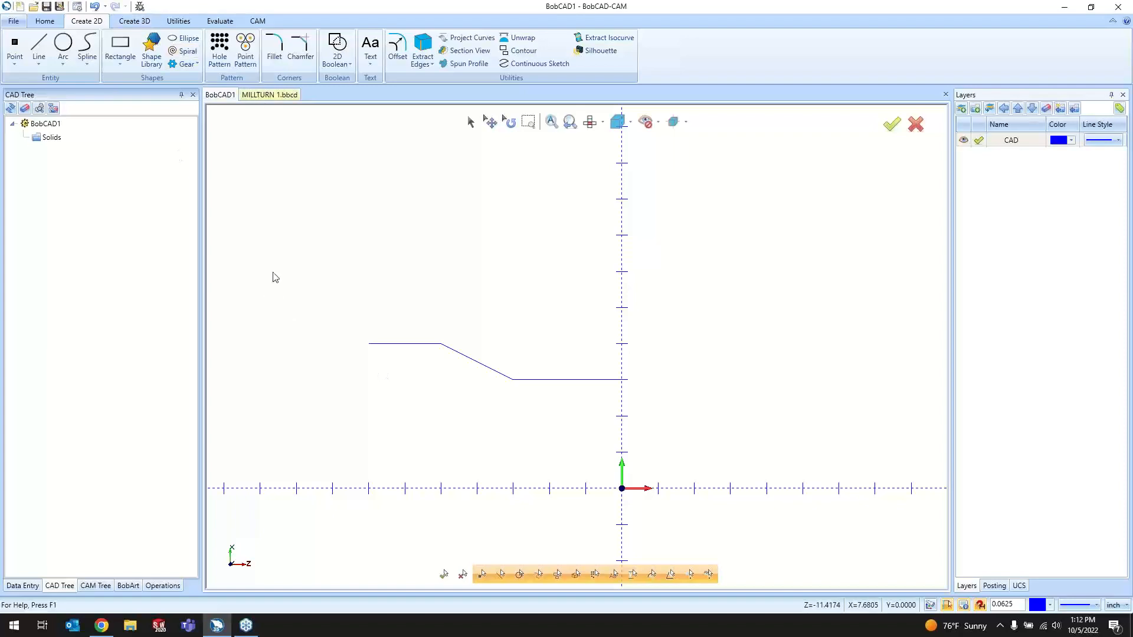
- Switch to the MILLTURN 1 document, then hide the Mill Turn Job's toolpaths and collapse the job
{"action": "left_click", "coordinate": [103, 586]}
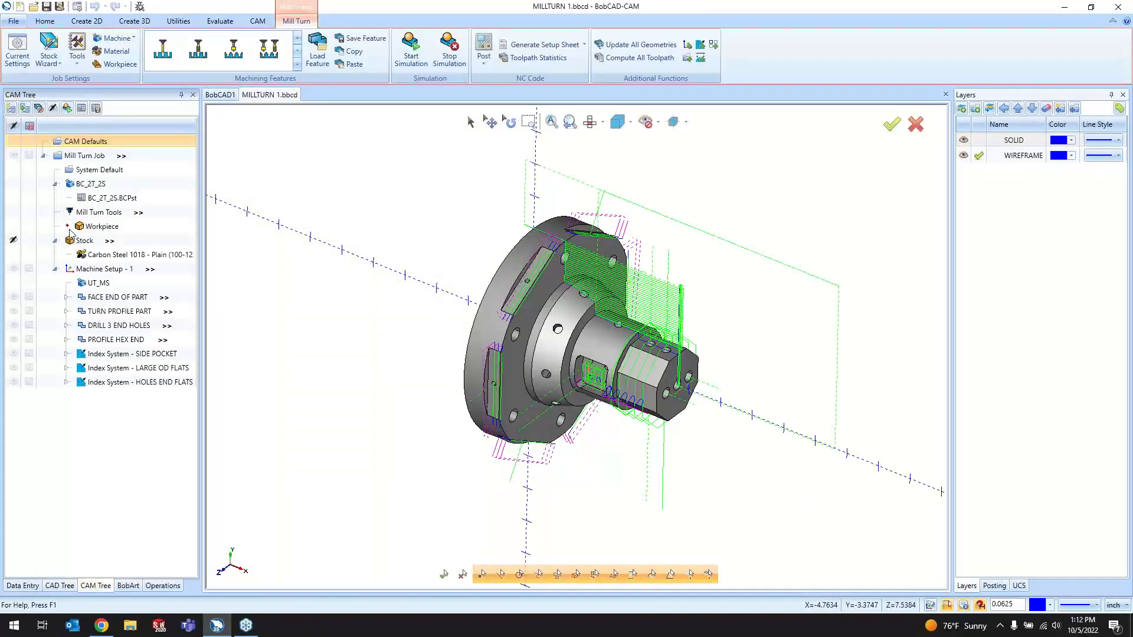
{"action": "left_click", "coordinate": [18, 156]}
{"action": "left_click", "coordinate": [49, 156]}
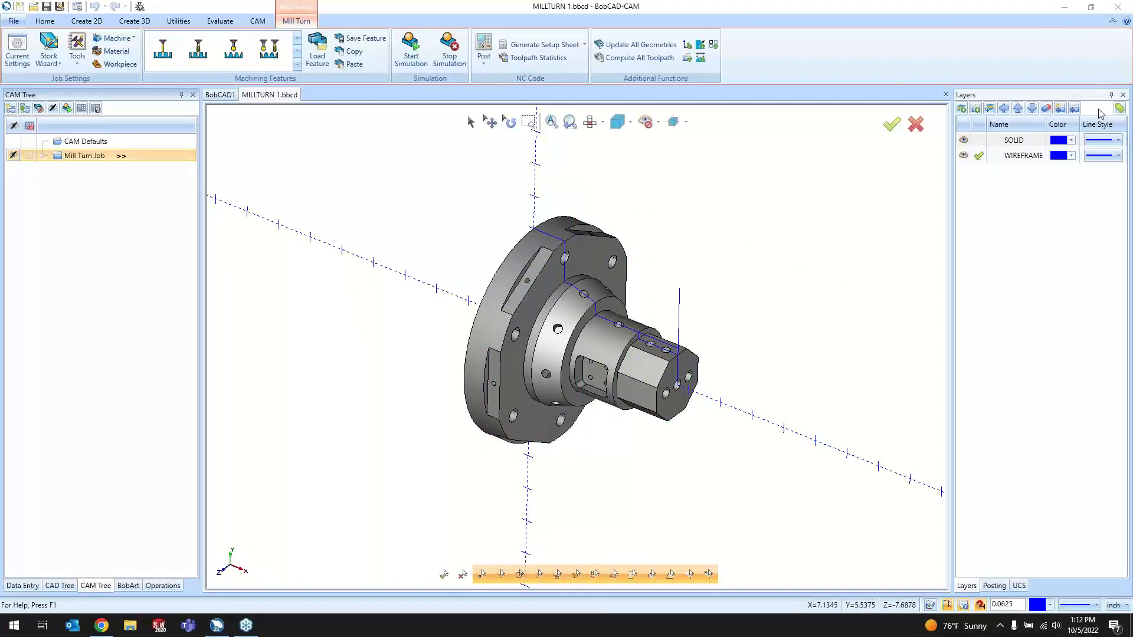
- Make SOLID the active layer, hide the WIREFRAME layer and view the part from the top
{"action": "left_click", "coordinate": [979, 140]}
{"action": "left_click", "coordinate": [964, 155]}
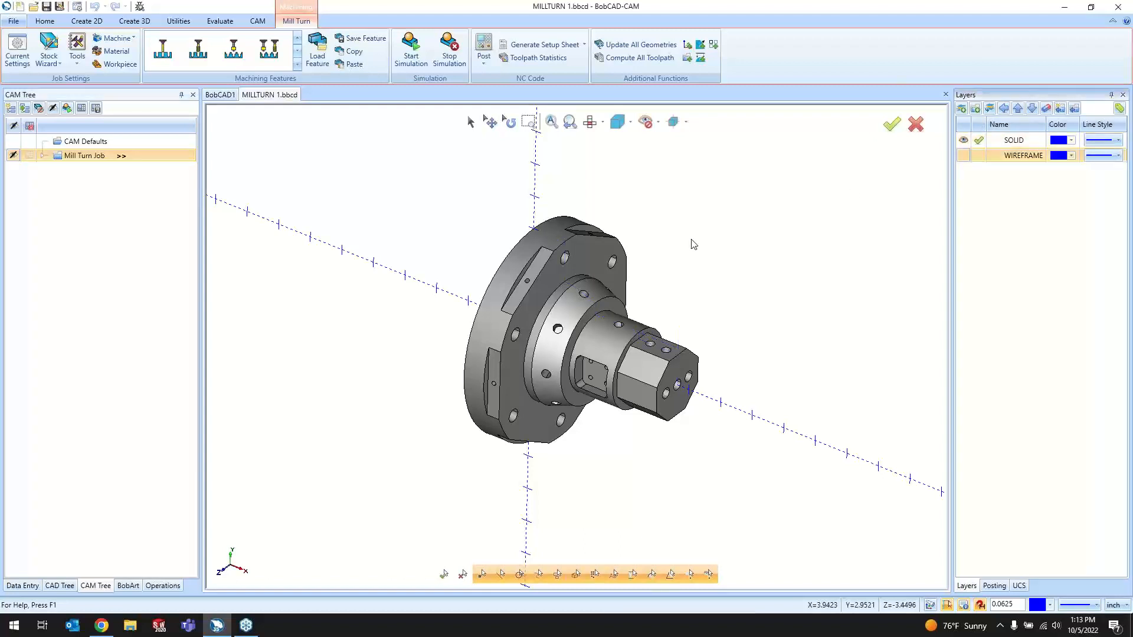
{"action": "scroll", "coordinate": [519, 383], "scroll_direction": "down", "scroll_amount": 2}
{"action": "left_click", "coordinate": [594, 125]}
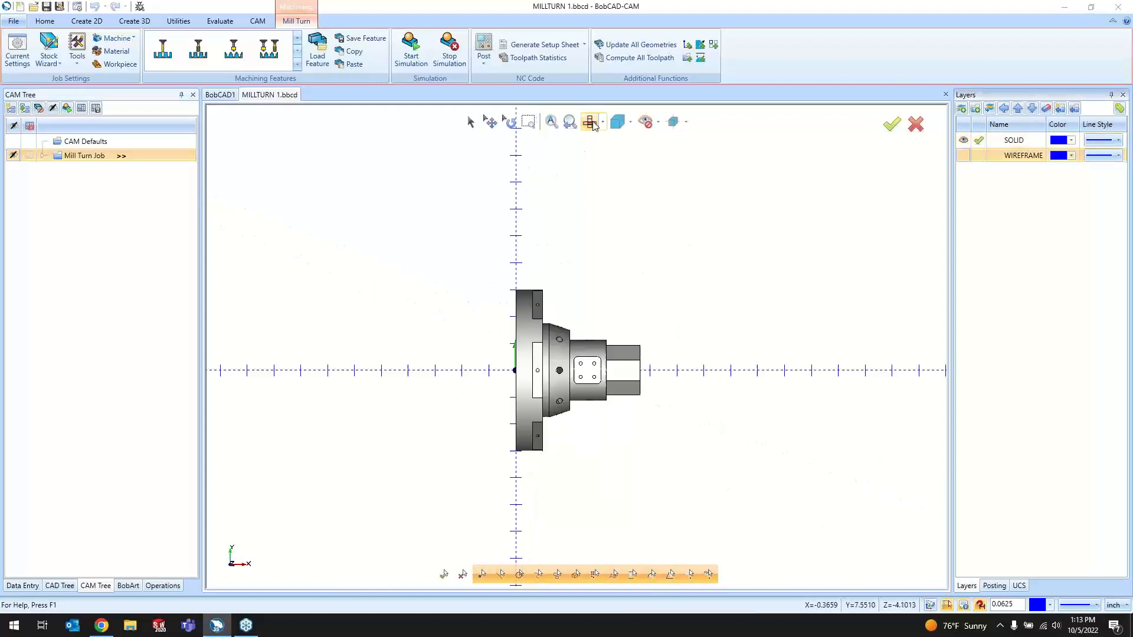
{"action": "scroll", "coordinate": [688, 374], "scroll_direction": "up", "scroll_amount": 2}
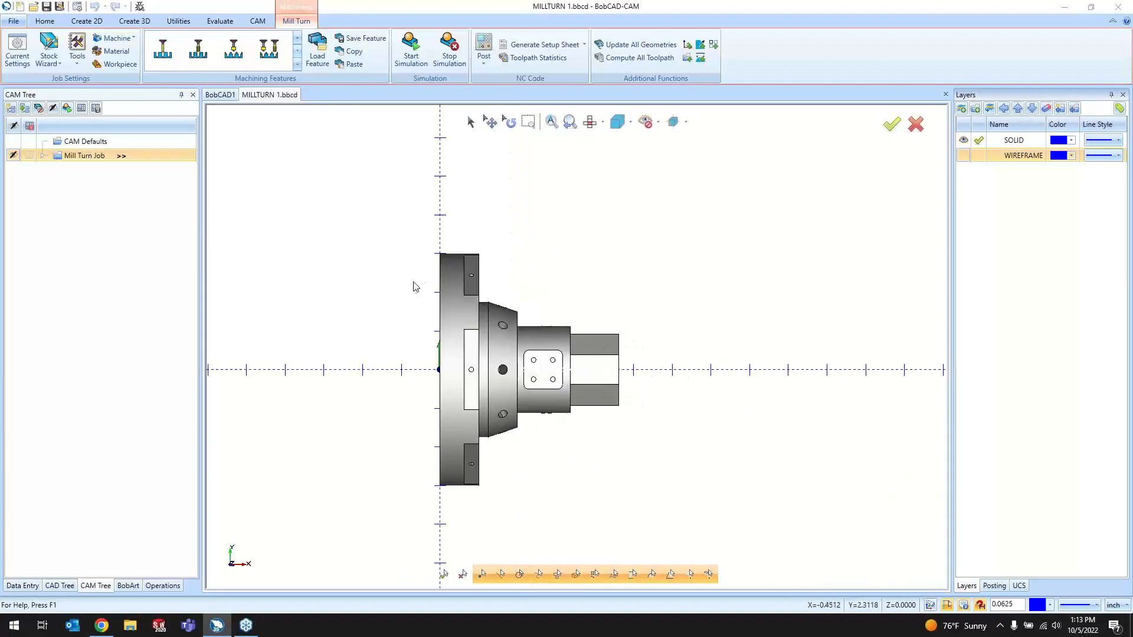
- Add a new layer with the default name below WIREFRAME
{"action": "right_click", "coordinate": [1040, 199]}
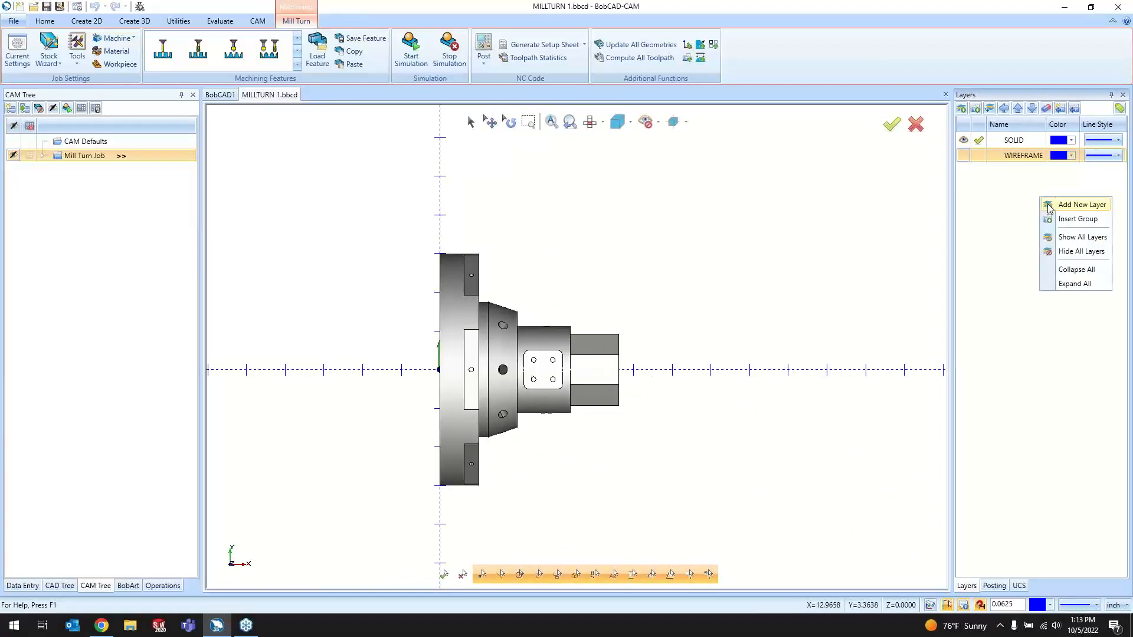
{"action": "left_click", "coordinate": [1049, 205]}
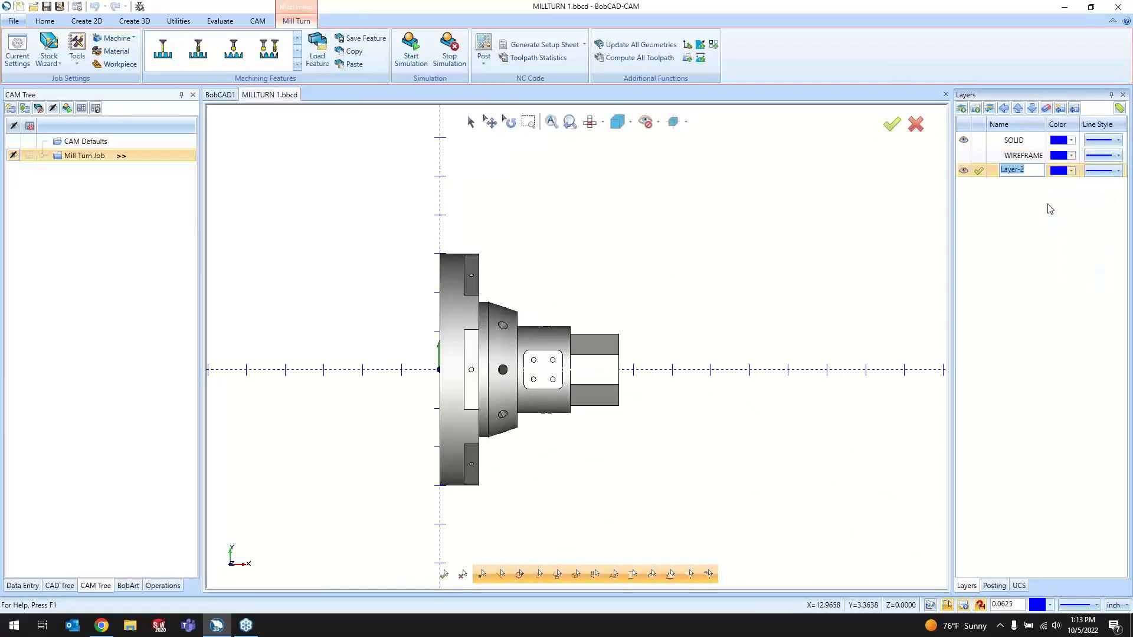
{"action": "left_click", "coordinate": [964, 157]}
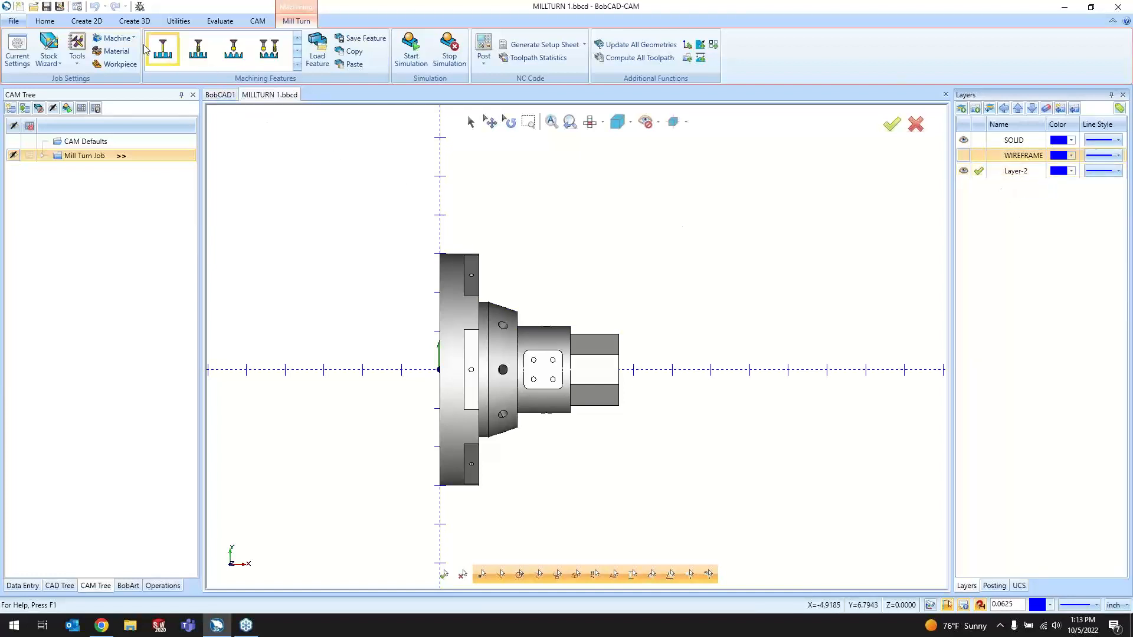
- Create a spun profile from all faces of the part along the X axis, with arc fit and 0.0010 tolerance
{"action": "left_click", "coordinate": [86, 22]}
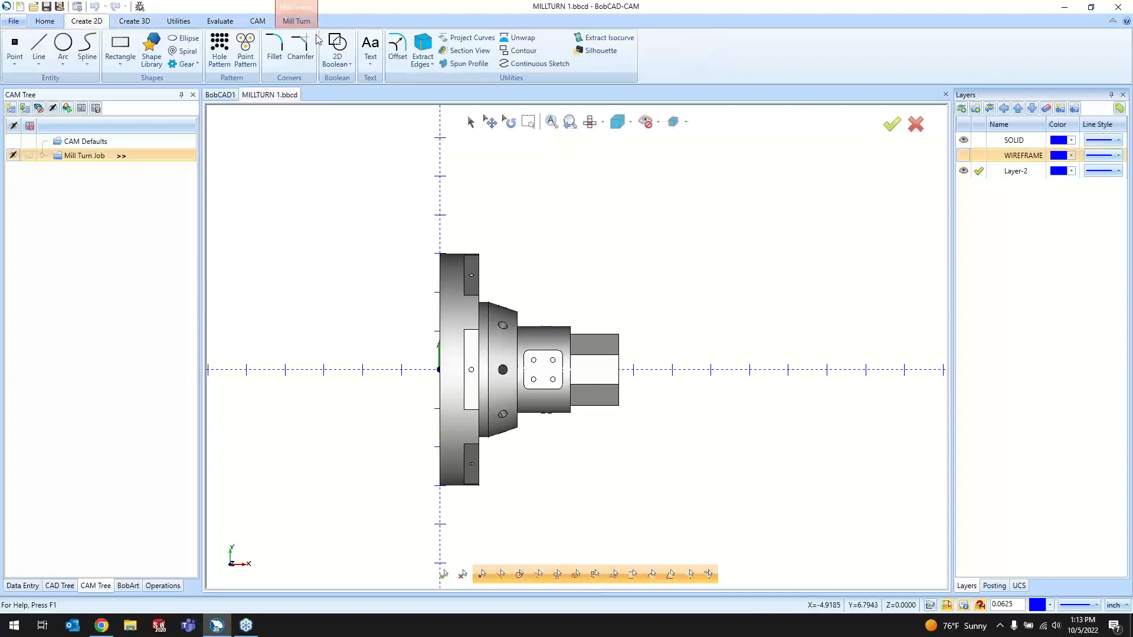
{"action": "left_click", "coordinate": [463, 64]}
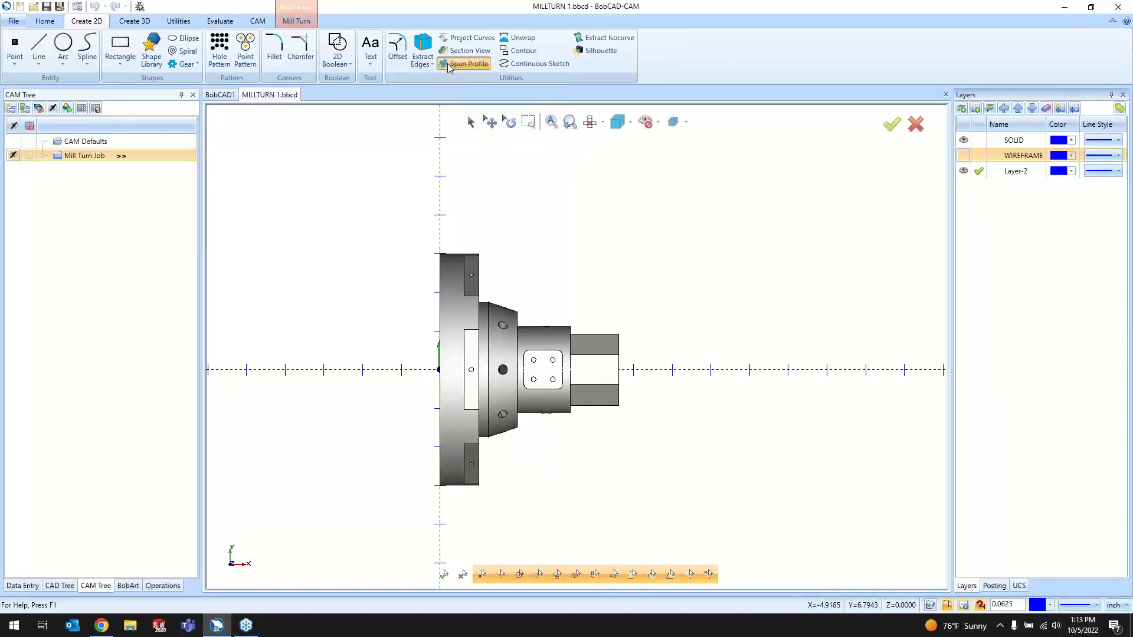
{"action": "left_click_drag", "start_coordinate": [479, 341], "coordinate": [694, 523]}
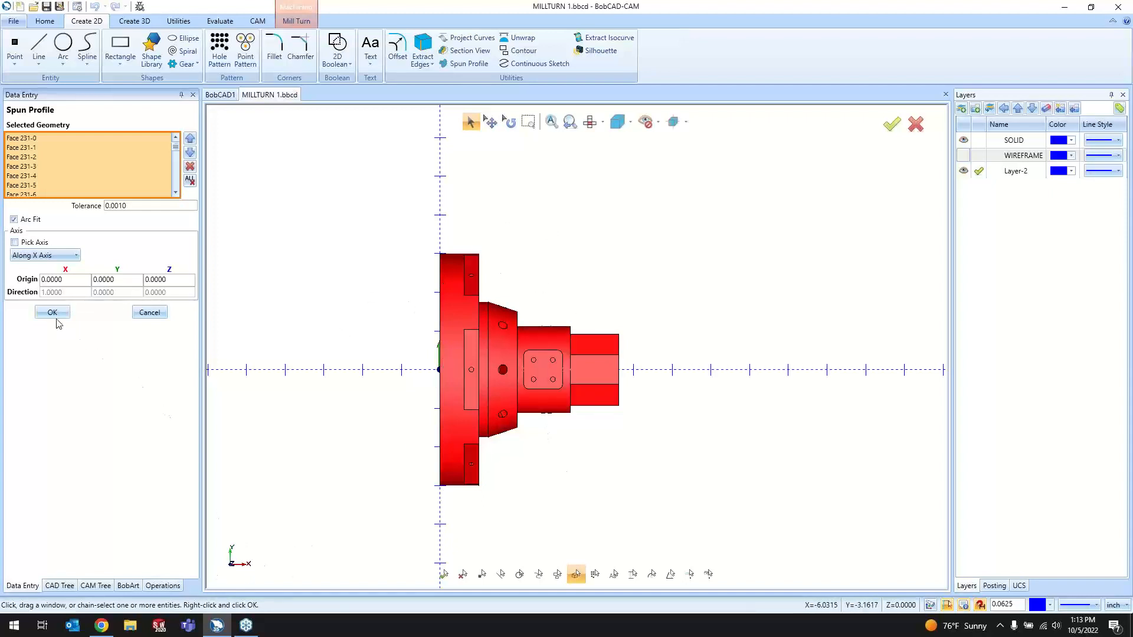
{"action": "left_click", "coordinate": [165, 318]}
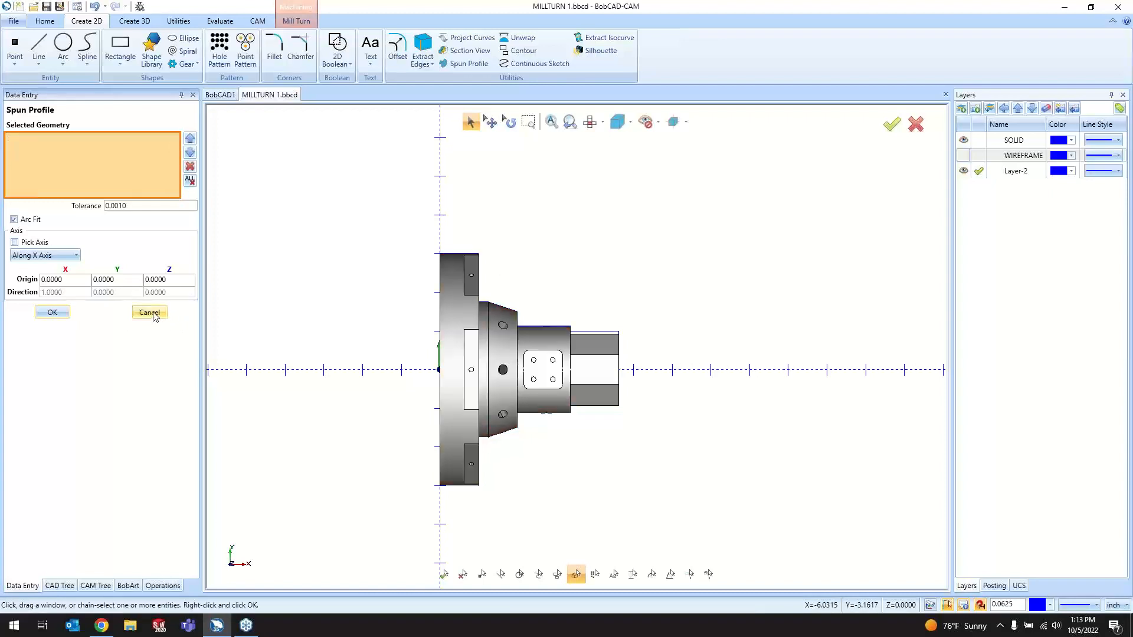
{"action": "left_click", "coordinate": [153, 314]}
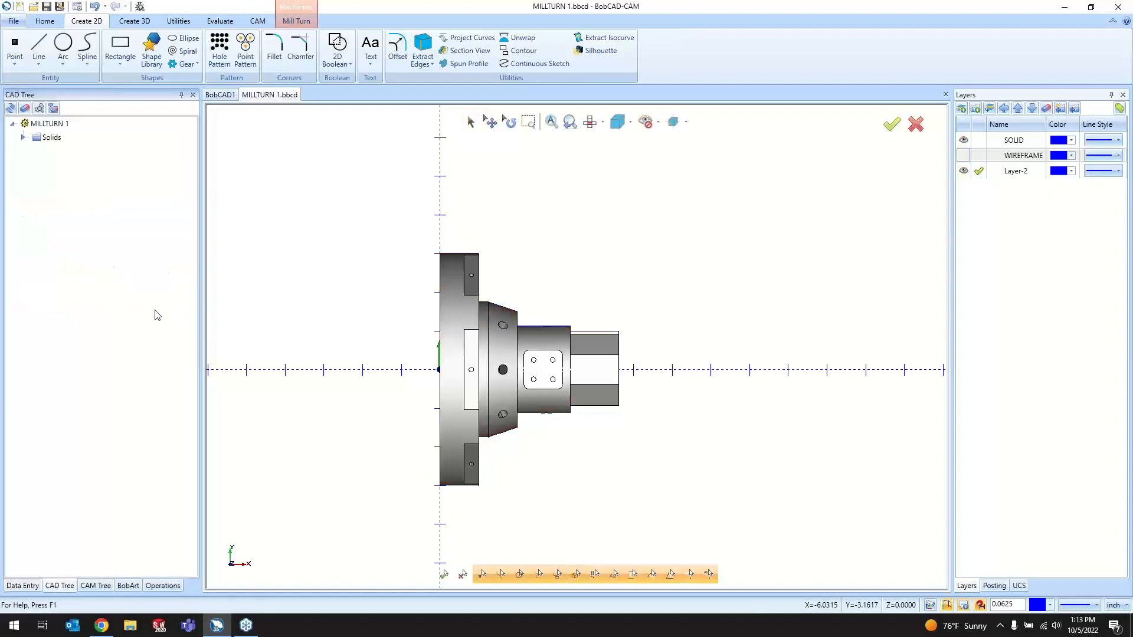
- Hide the SOLID layer and inspect the extracted profile from an angled view
{"action": "left_click", "coordinate": [964, 140]}
{"action": "scroll", "coordinate": [621, 357], "scroll_direction": "up", "scroll_amount": 2}
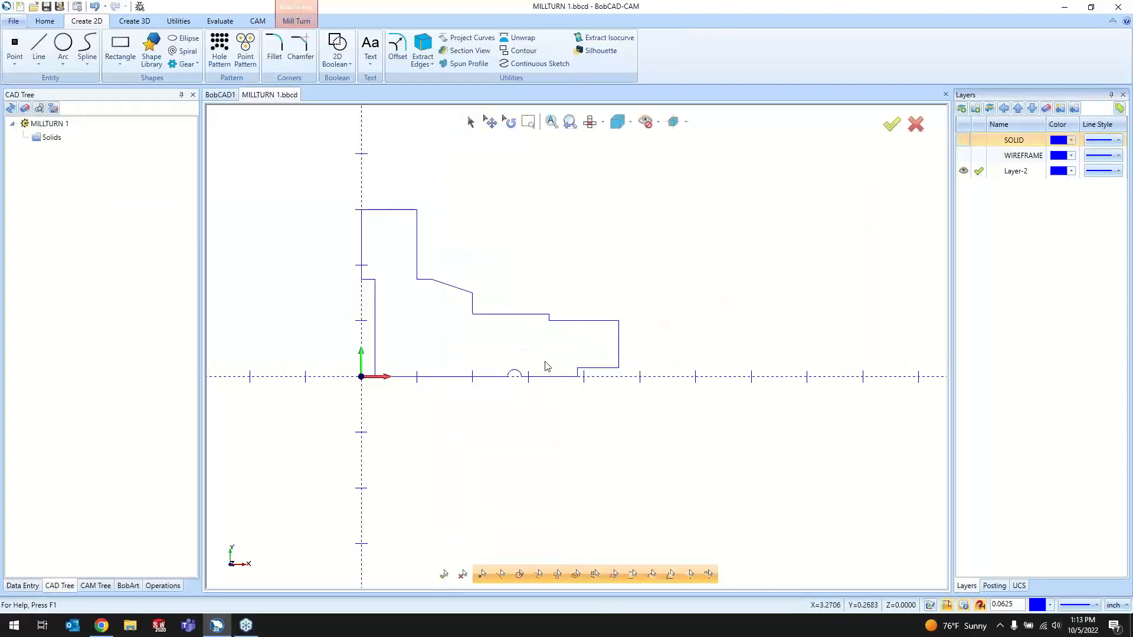
{"action": "middle_click_drag", "start_coordinate": [546, 366], "coordinate": [582, 433]}
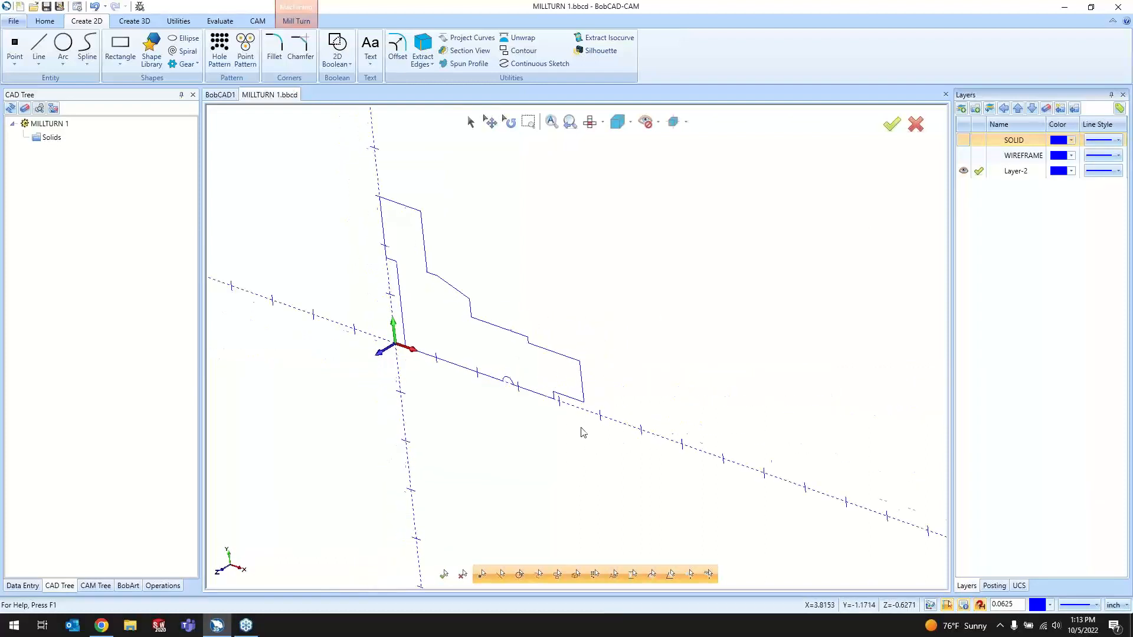
- Keep Layer-2 active and toggle the SOLID layer's visibility to compare the extracted profile with the part
{"action": "left_click", "coordinate": [978, 140]}
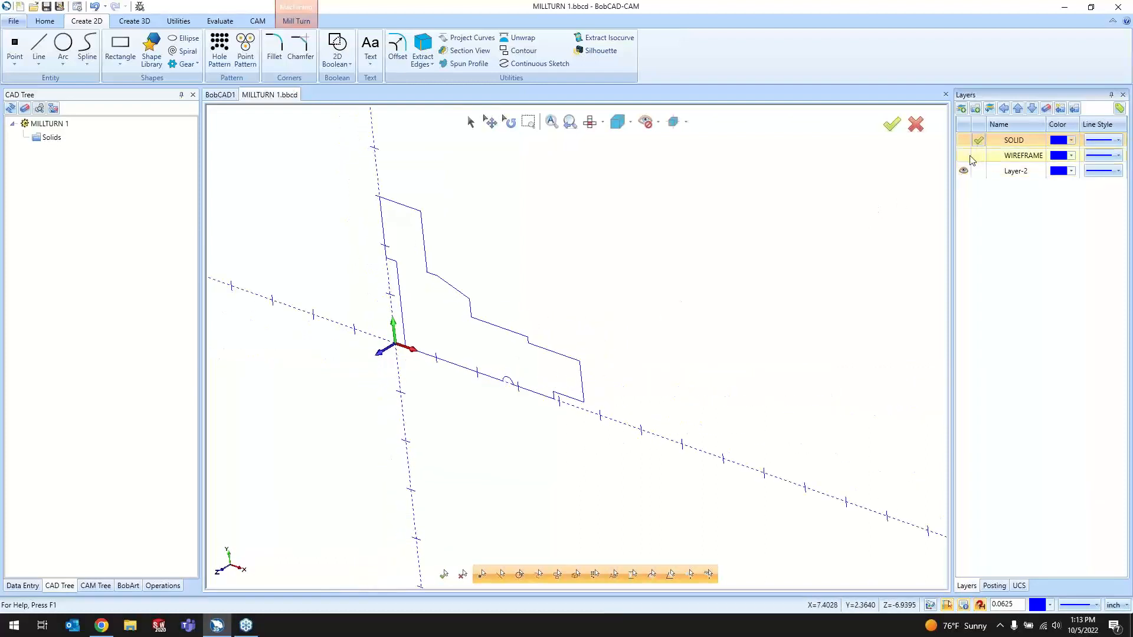
{"action": "left_click", "coordinate": [978, 171]}
{"action": "left_click", "coordinate": [963, 140]}
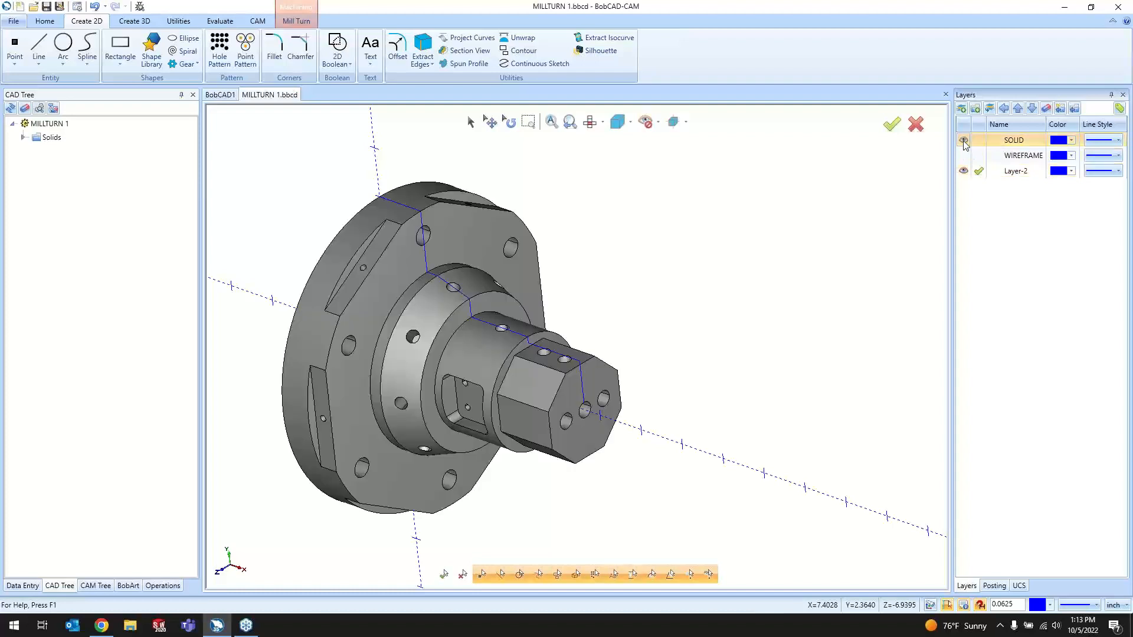
{"action": "left_click", "coordinate": [964, 140]}
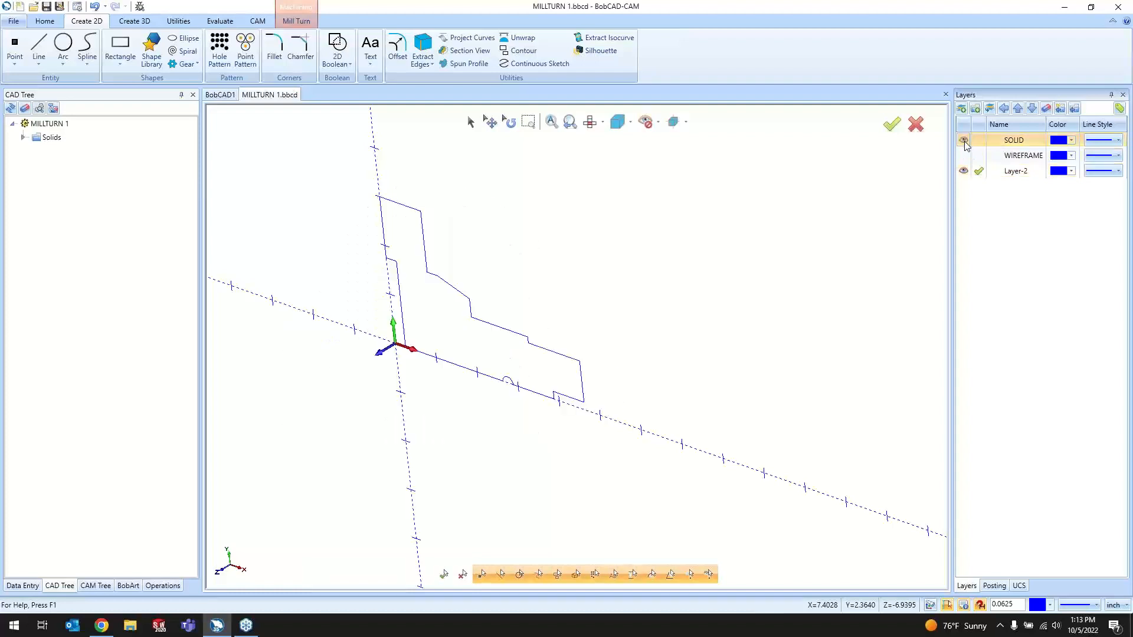
{"action": "left_click", "coordinate": [964, 140]}
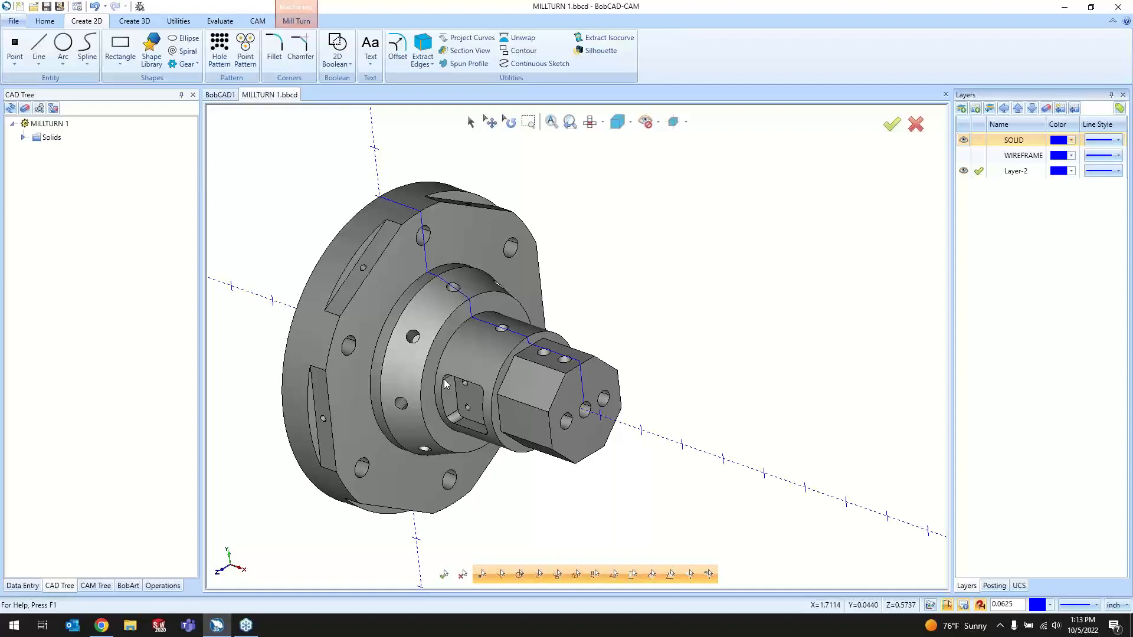
{"action": "middle_click_drag", "start_coordinate": [733, 423], "coordinate": [737, 440]}
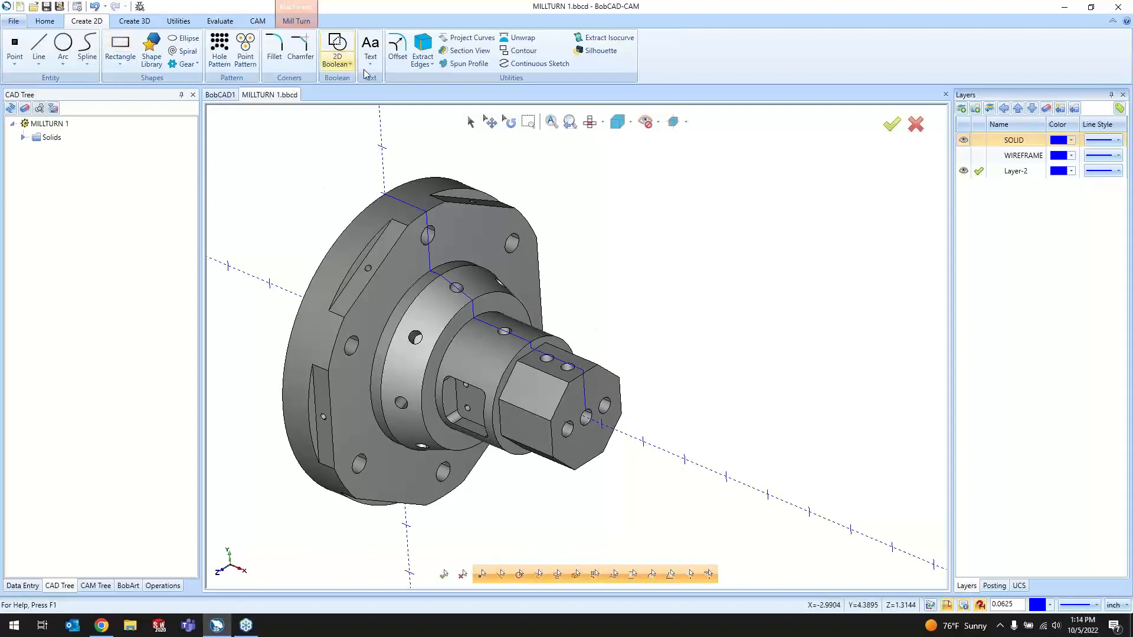
- Review the Spun Profile settings and inspect the extracted profile with the SOLID layer hidden, without creating another profile
{"action": "left_click", "coordinate": [471, 63]}
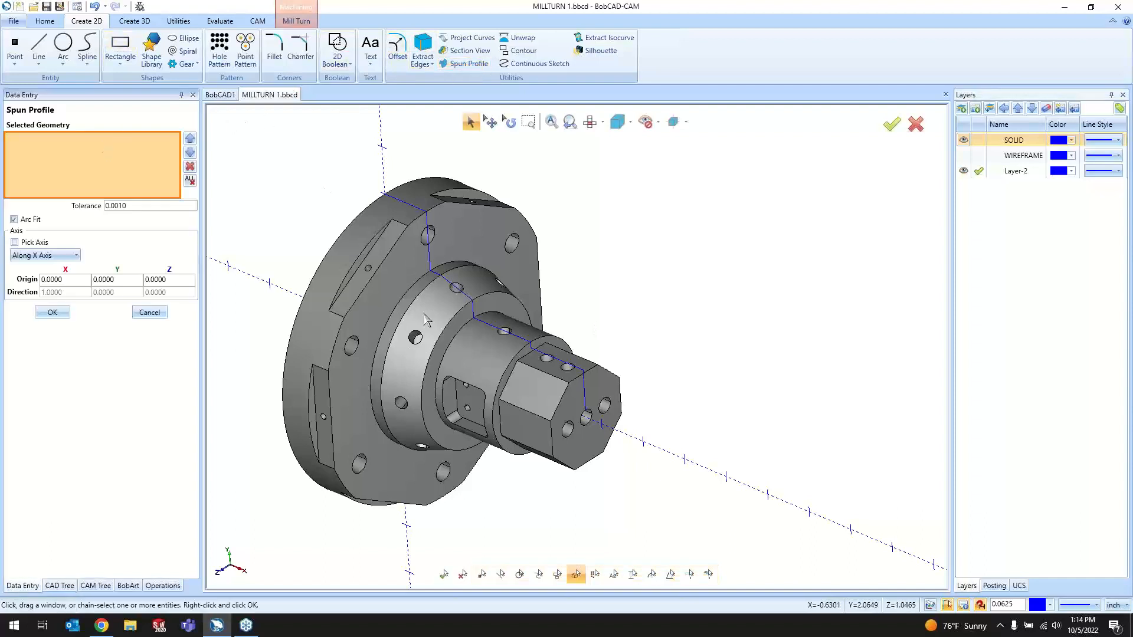
{"action": "left_click", "coordinate": [963, 140]}
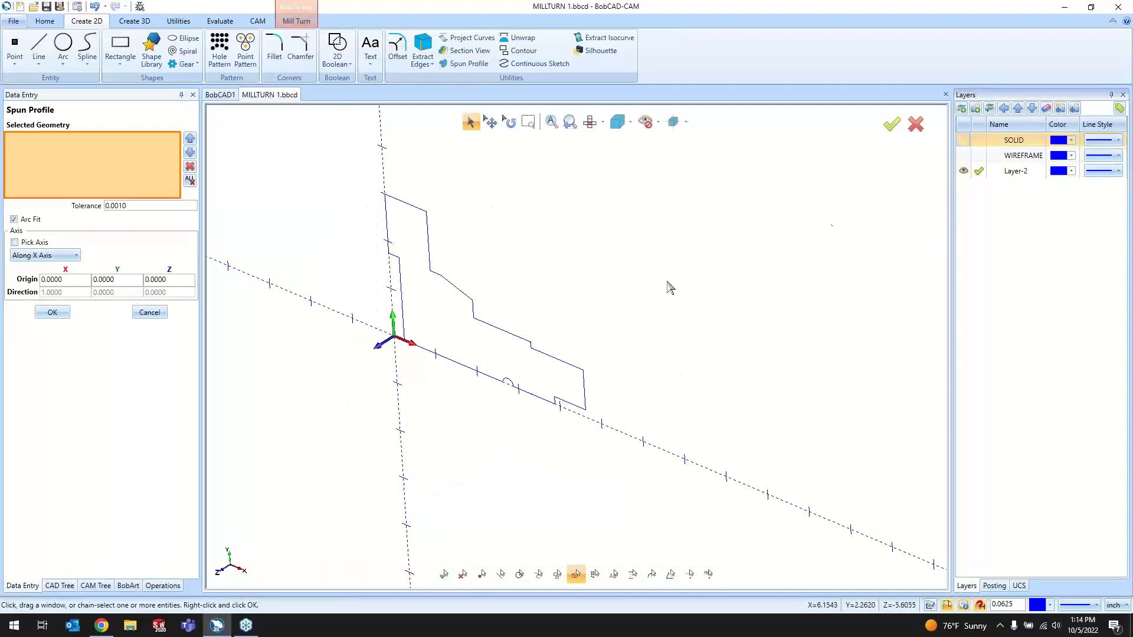
{"action": "middle_click_drag", "start_coordinate": [508, 435], "coordinate": [741, 391]}
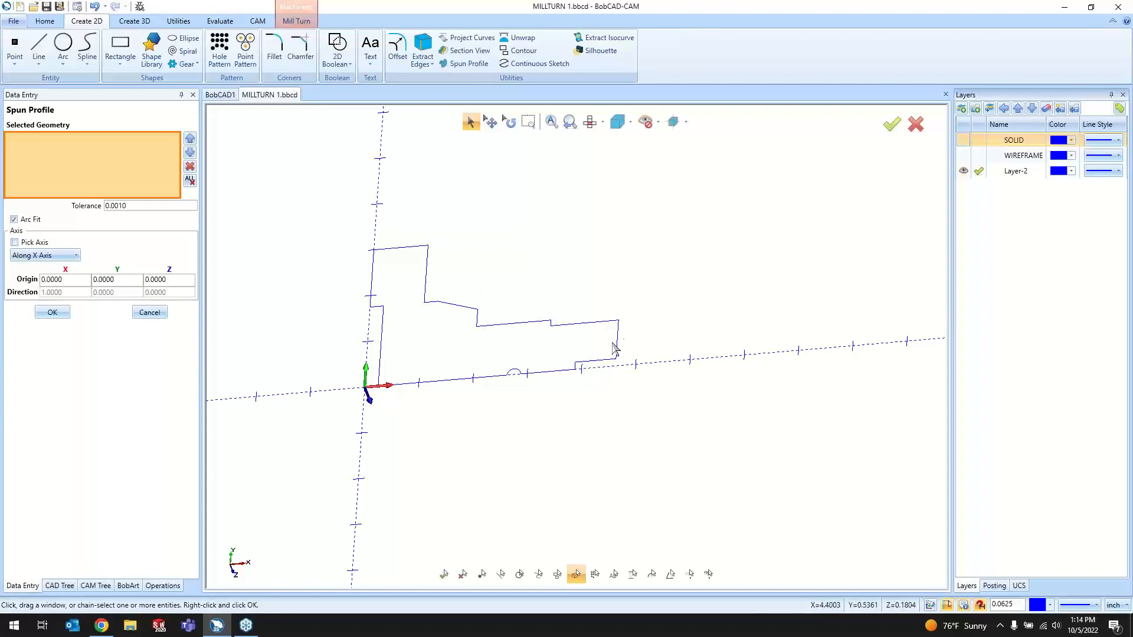
{"action": "left_click", "coordinate": [149, 312]}
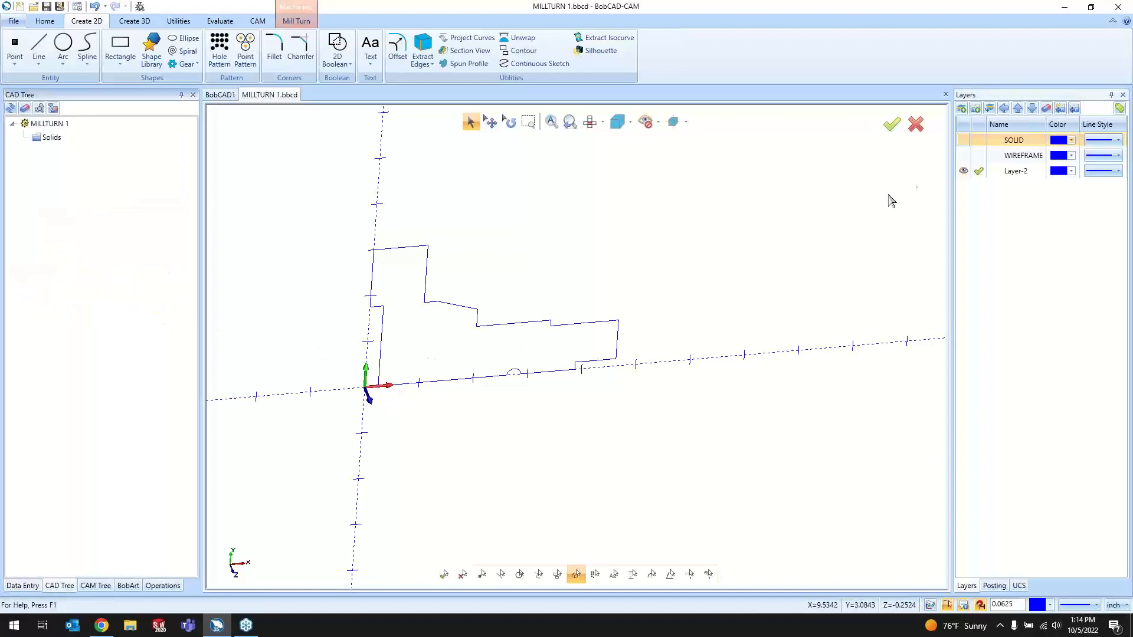
- Show the SOLID layer, make it active and hide Layer-2 so only the solid part is displayed
{"action": "left_click", "coordinate": [964, 141]}
{"action": "left_click", "coordinate": [979, 140]}
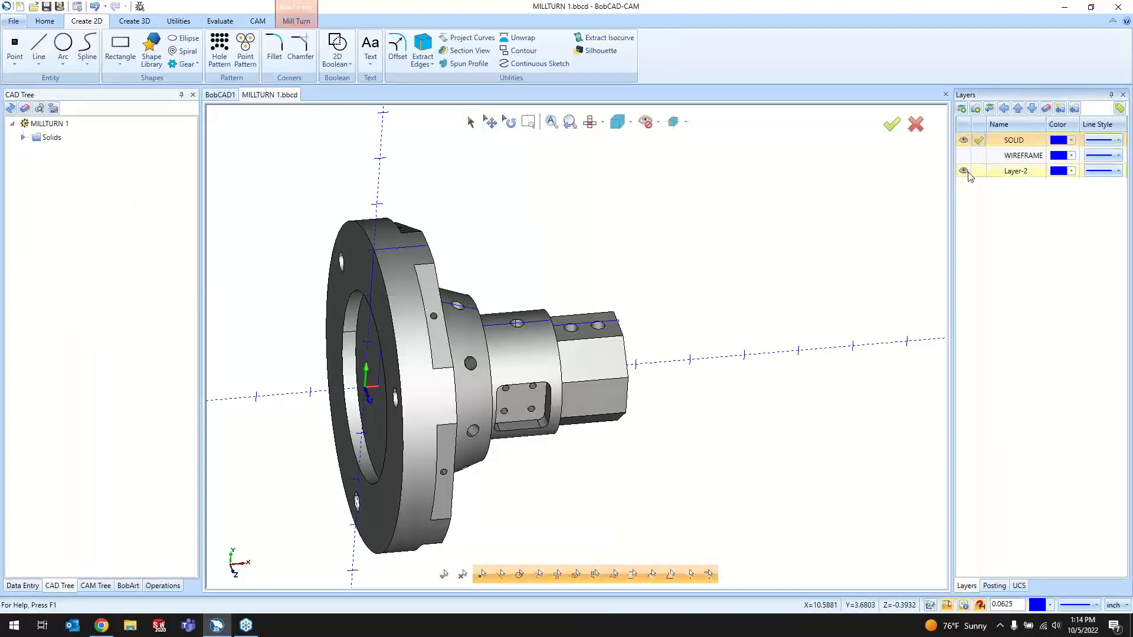
{"action": "left_click", "coordinate": [964, 170]}
{"action": "middle_click_drag", "start_coordinate": [767, 436], "coordinate": [390, 409]}
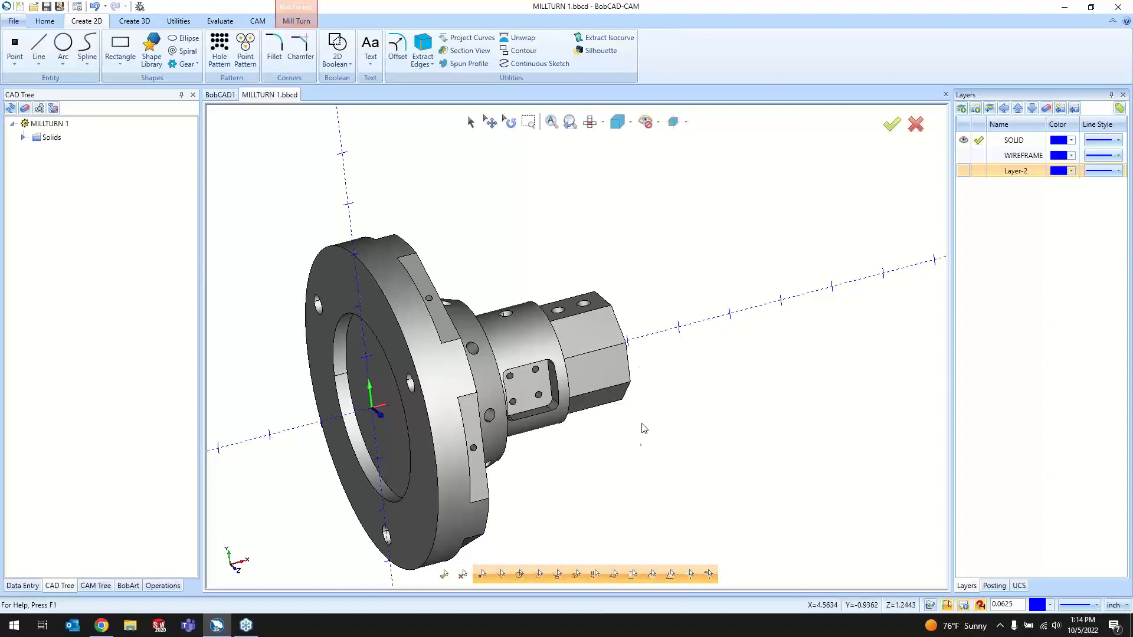
{"action": "middle_click_drag", "start_coordinate": [643, 428], "coordinate": [441, 407]}
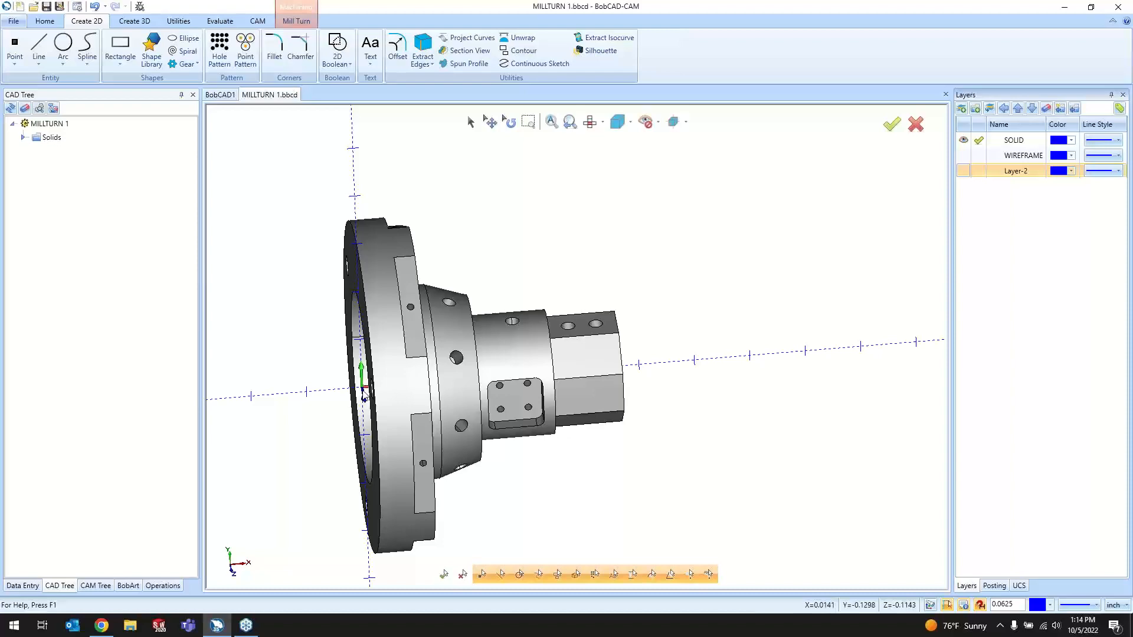
{"action": "middle_click_drag", "start_coordinate": [715, 472], "coordinate": [613, 471]}
- Review the coordinate system and work offset settings of Machine Setup - 1 in the existing Mill Turn Job
{"action": "left_click", "coordinate": [97, 586]}
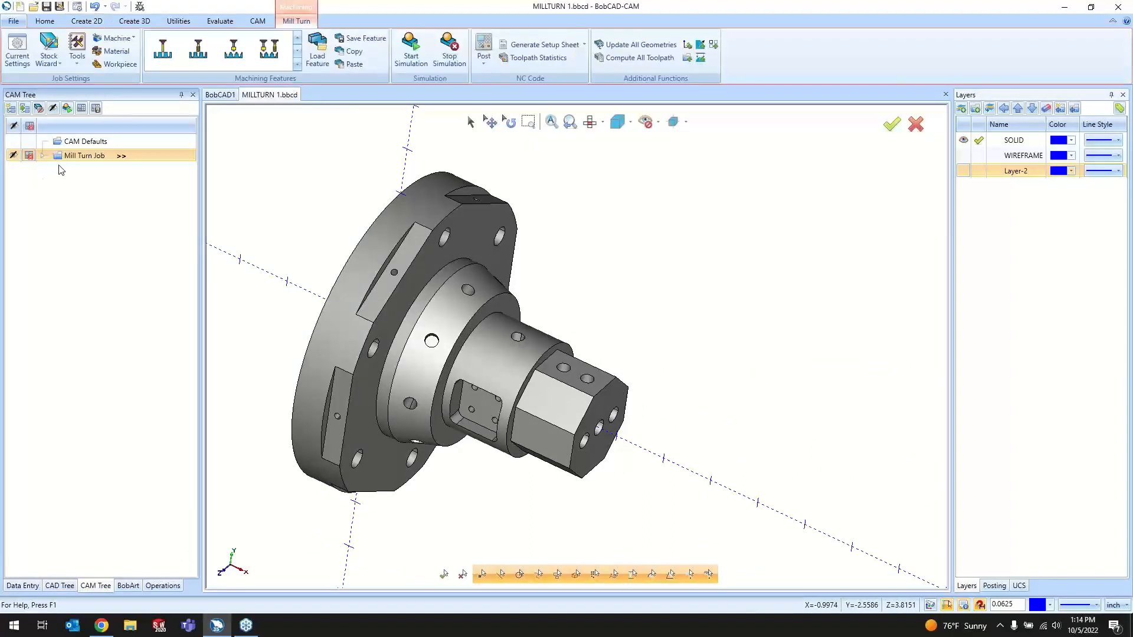
{"action": "left_click", "coordinate": [44, 156]}
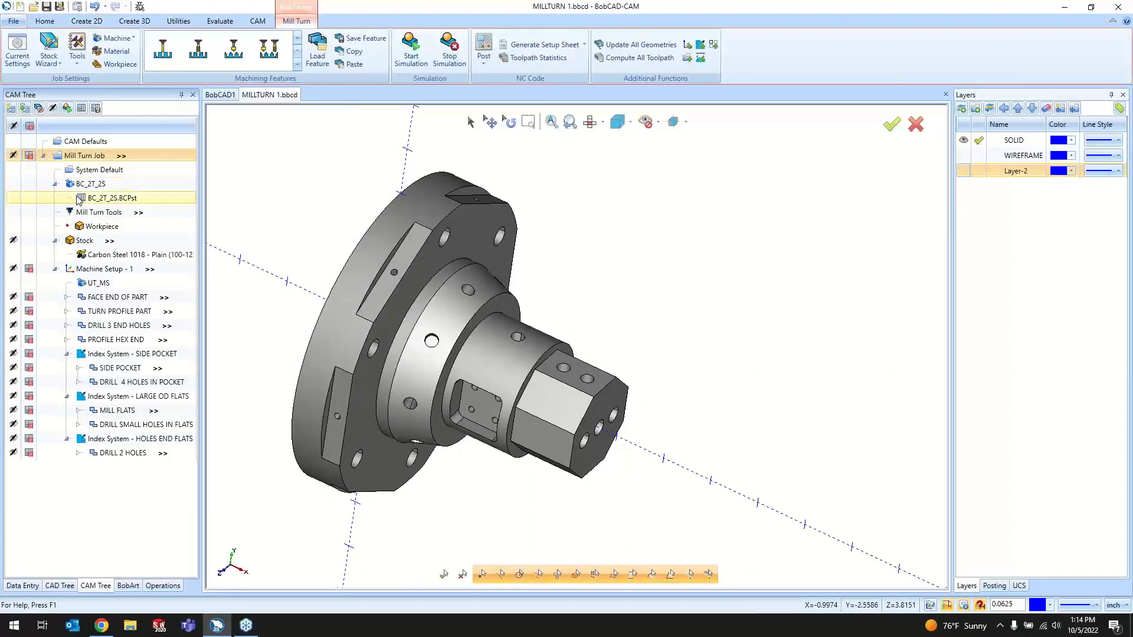
{"action": "right_click", "coordinate": [98, 272]}
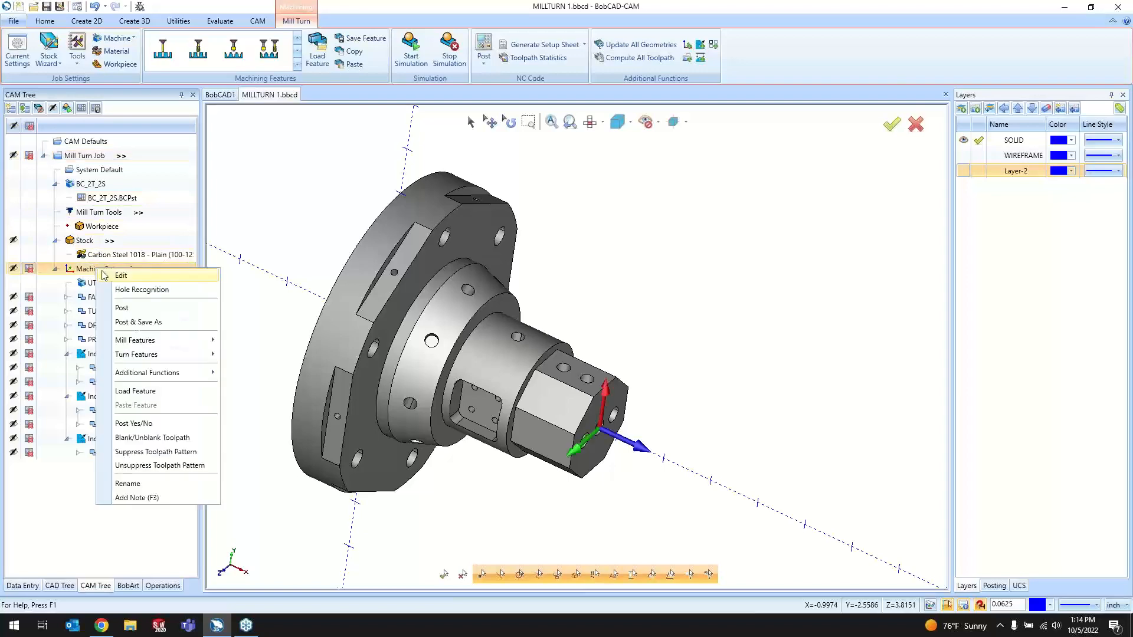
{"action": "left_click", "coordinate": [112, 280]}
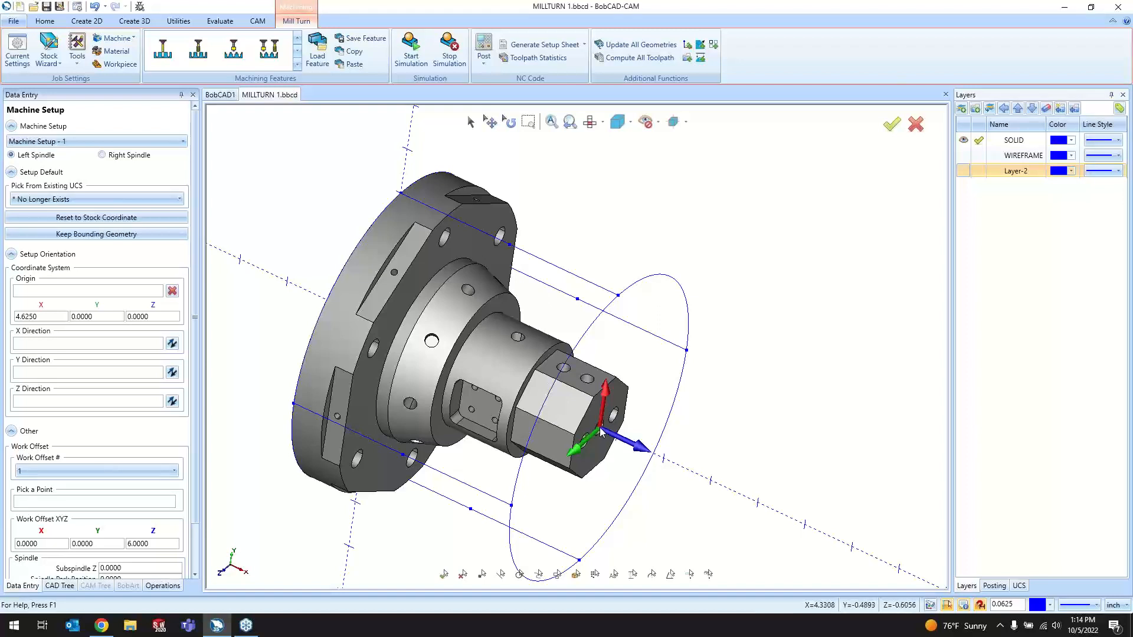
{"action": "scroll", "coordinate": [154, 524], "scroll_direction": "down", "scroll_amount": 3}
{"action": "left_click", "coordinate": [136, 571]}
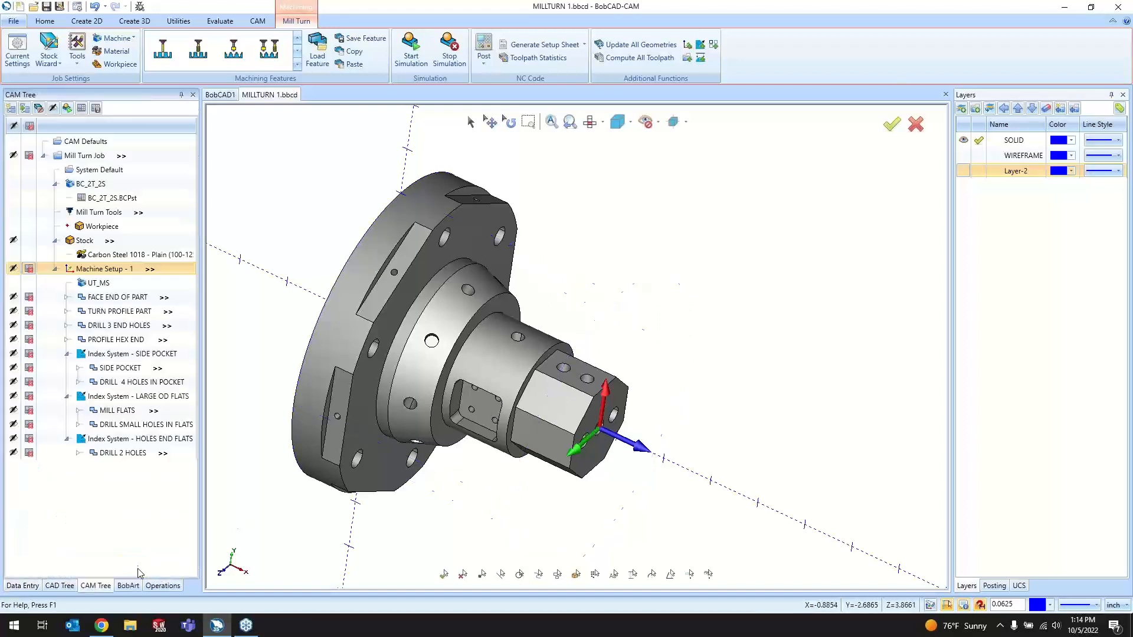
- Turn off posting for the entire existing Mill Turn Job and collapse it in the CAM tree
{"action": "left_click", "coordinate": [29, 155]}
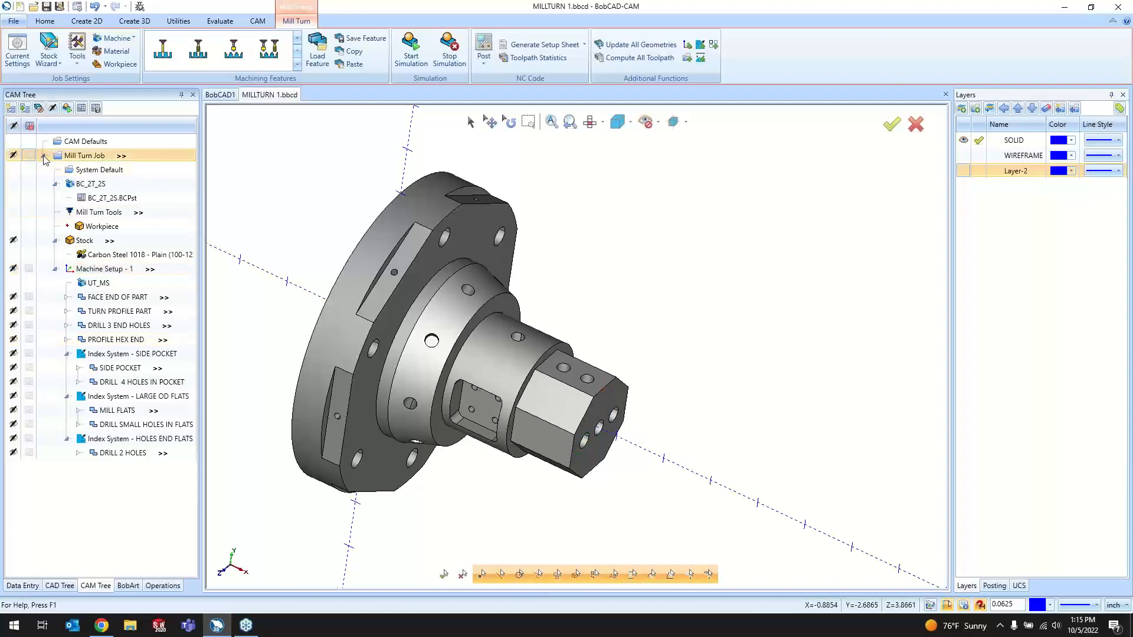
{"action": "left_click", "coordinate": [43, 156]}
{"action": "scroll", "coordinate": [576, 422], "scroll_direction": "down", "scroll_amount": 5}
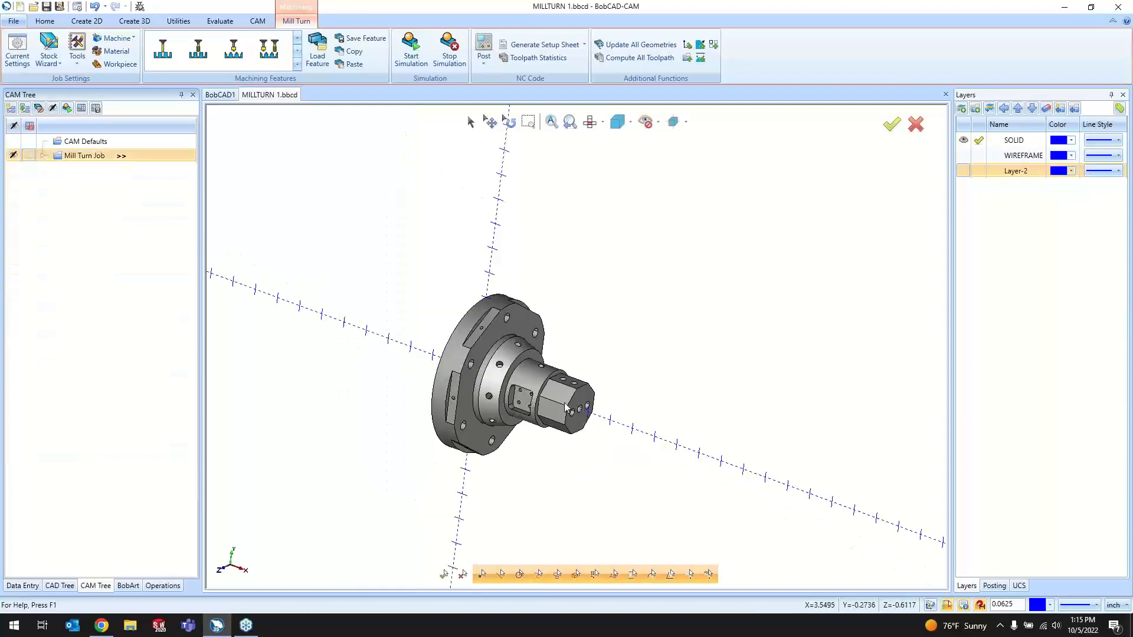
{"action": "middle_click_drag", "start_coordinate": [572, 386], "coordinate": [551, 407]}
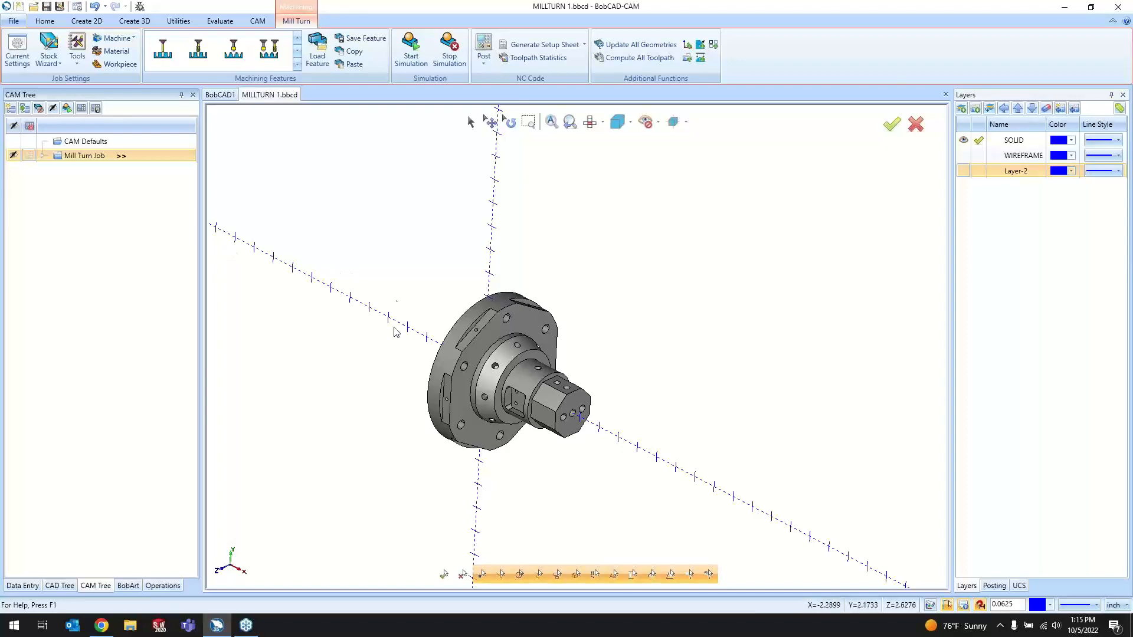
{"action": "mouse_move", "coordinate": [456, 452]}
{"action": "middle_mouse_down"}
{"action": "mouse_move", "coordinate": [730, 453]}
{"action": "mouse_move", "coordinate": [703, 475]}
{"action": "mouse_move", "coordinate": [449, 444]}
{"action": "middle_mouse_up"}
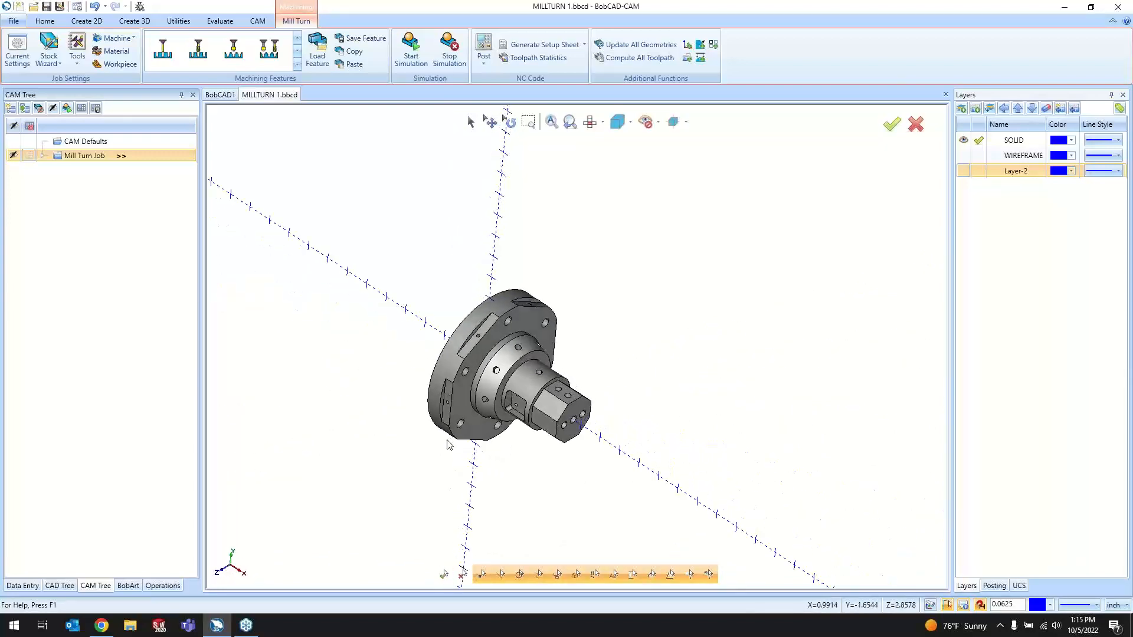
- Set up a new Mill Turn machining job with machine BC_1T_1S and the System Default parameter template
{"action": "left_click", "coordinate": [258, 21]}
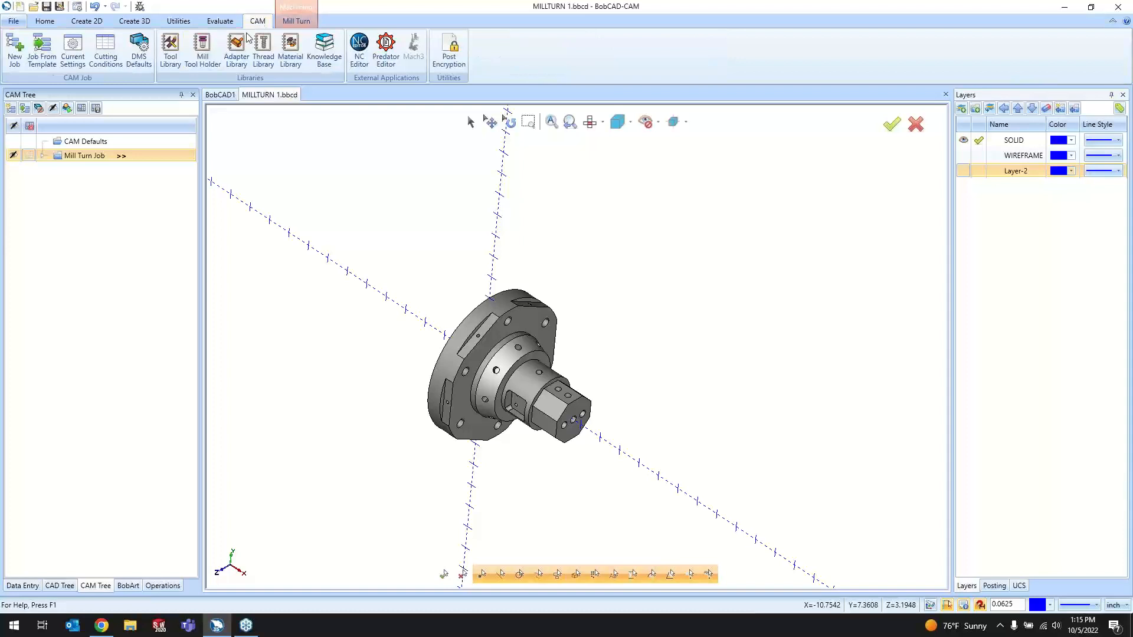
{"action": "left_click", "coordinate": [16, 63]}
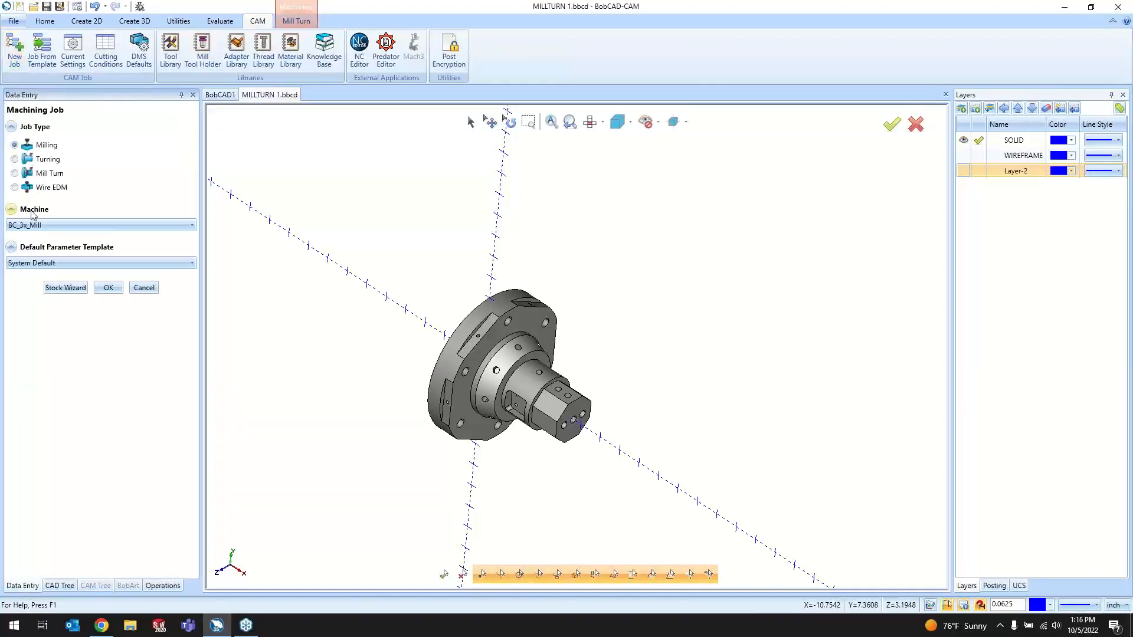
{"action": "left_click", "coordinate": [42, 173]}
{"action": "left_click", "coordinate": [52, 226]}
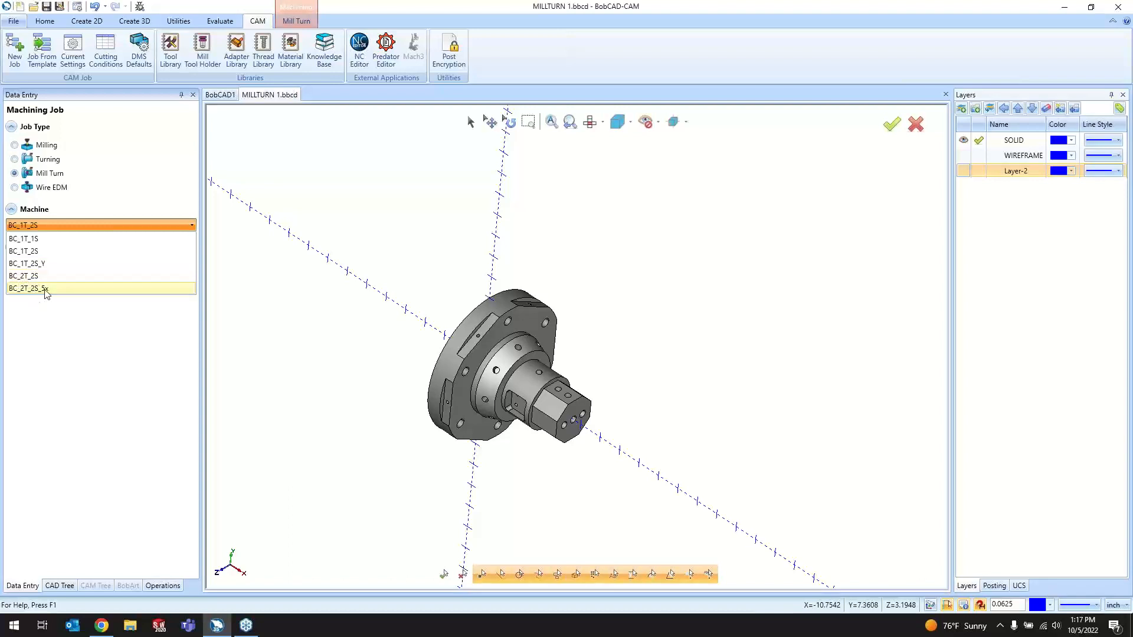
{"action": "left_click", "coordinate": [47, 239]}
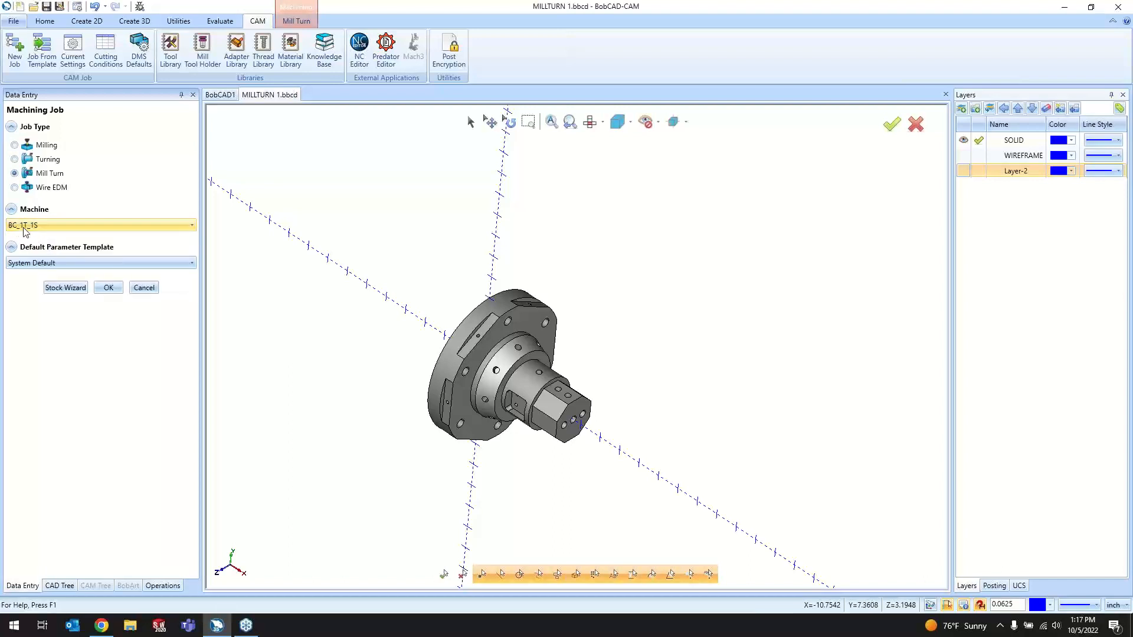
- Start the stock wizard, select the solid part as the workpiece and continue to the stock definition
{"action": "left_click", "coordinate": [58, 290]}
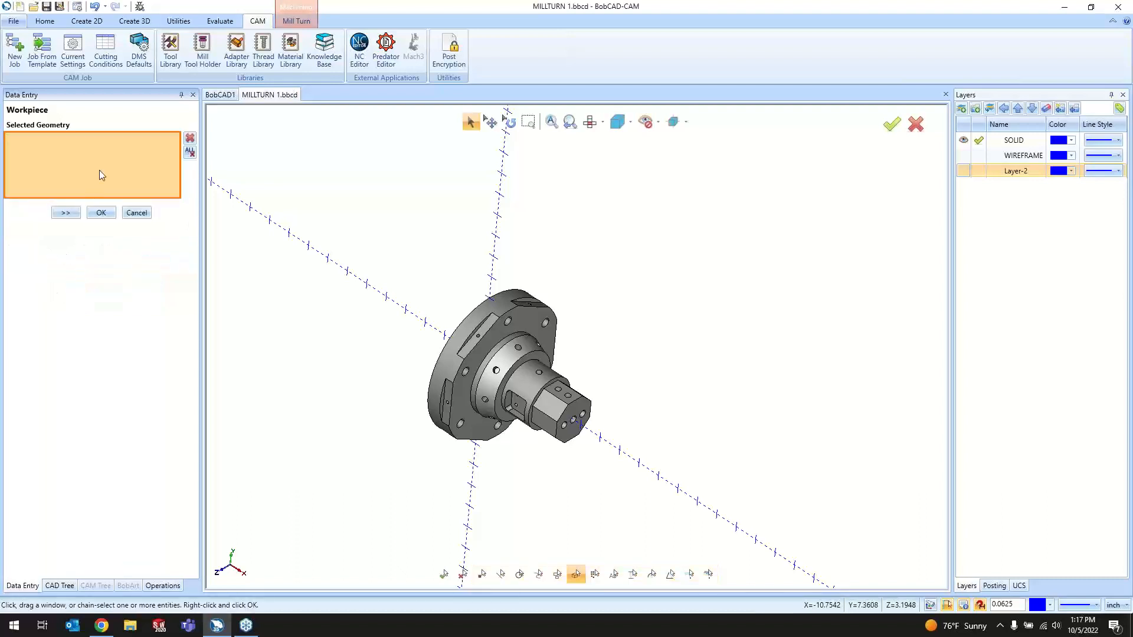
{"action": "left_click", "coordinate": [466, 400]}
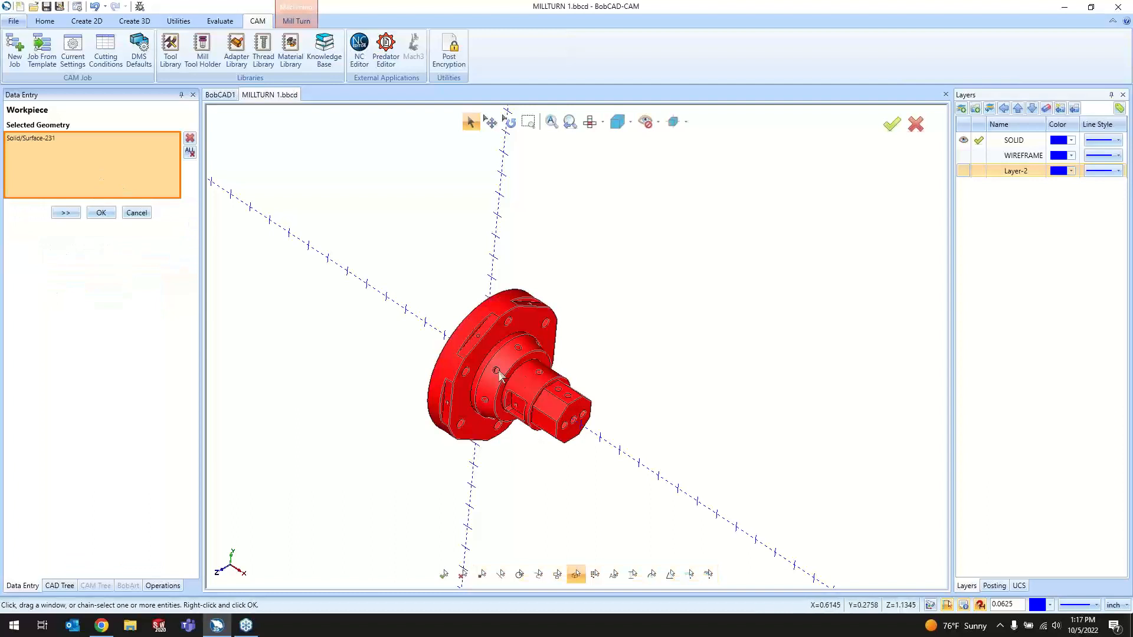
{"action": "left_click", "coordinate": [72, 216]}
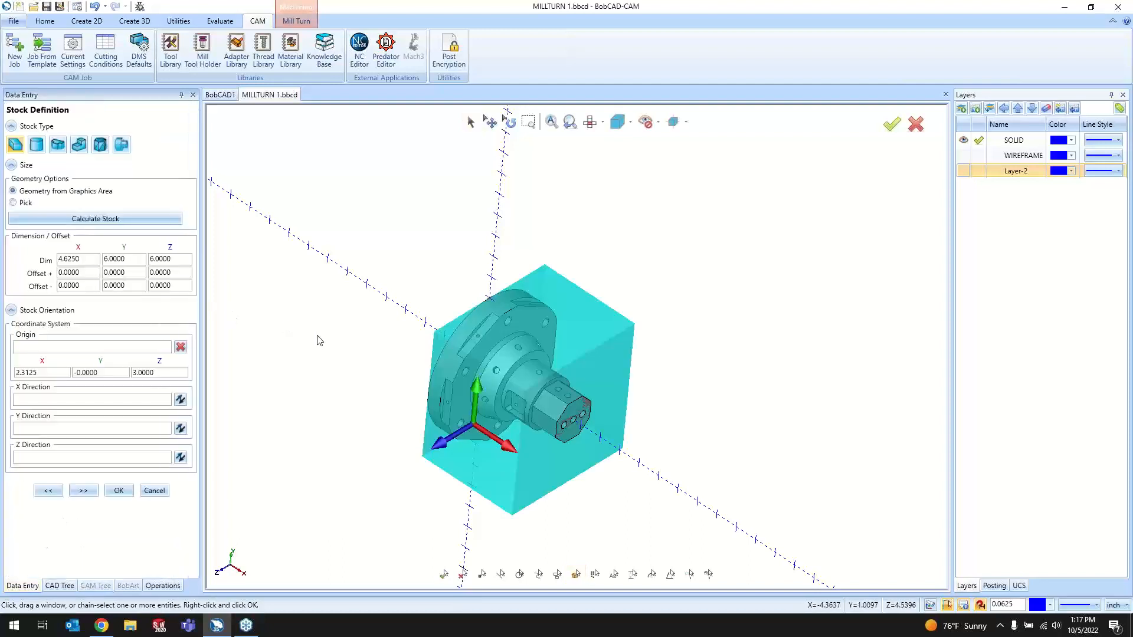
- Change the stock type to cylindrical with the Bounding Cylinder option and calculate the stock from the part geometry
{"action": "middle_click_drag", "start_coordinate": [318, 337], "coordinate": [311, 339]}
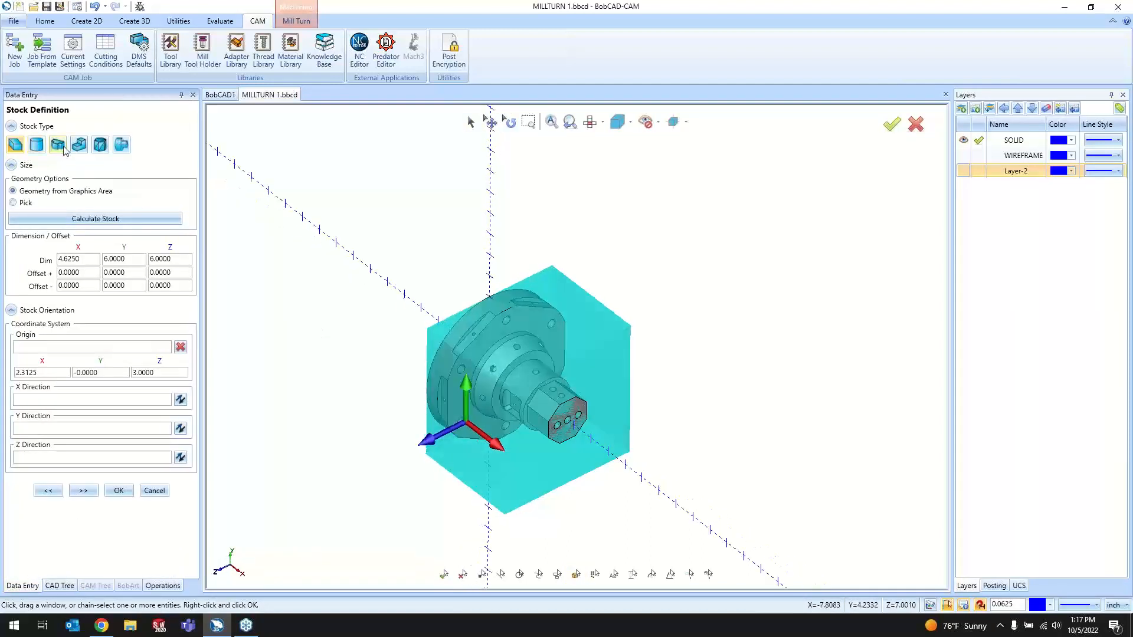
{"action": "left_click", "coordinate": [36, 145]}
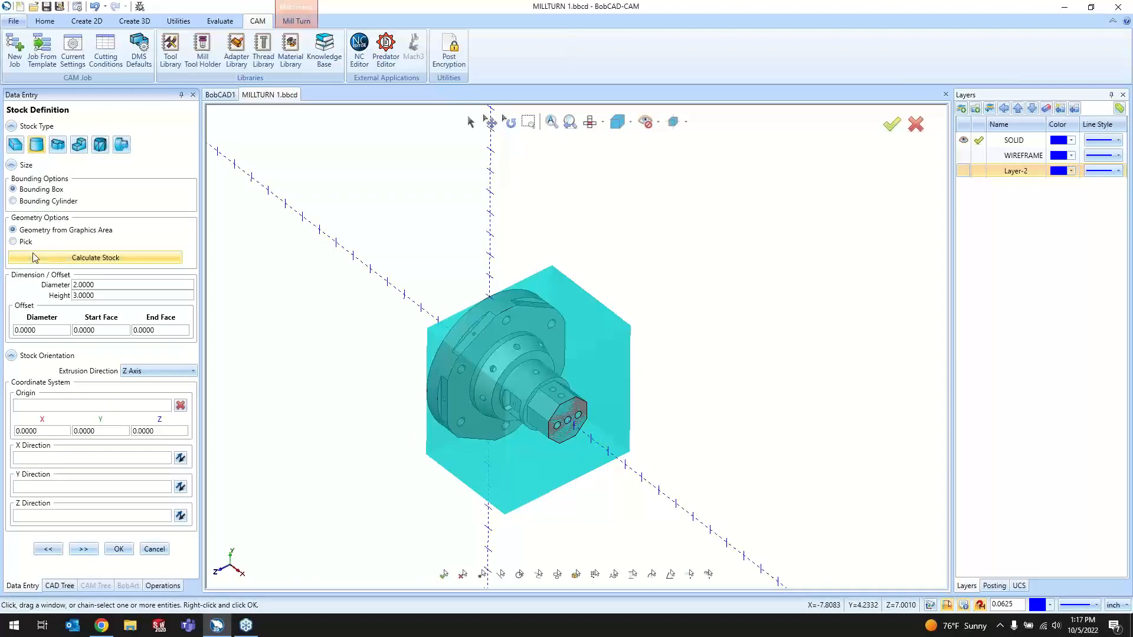
{"action": "left_click", "coordinate": [45, 201]}
{"action": "left_click", "coordinate": [95, 258]}
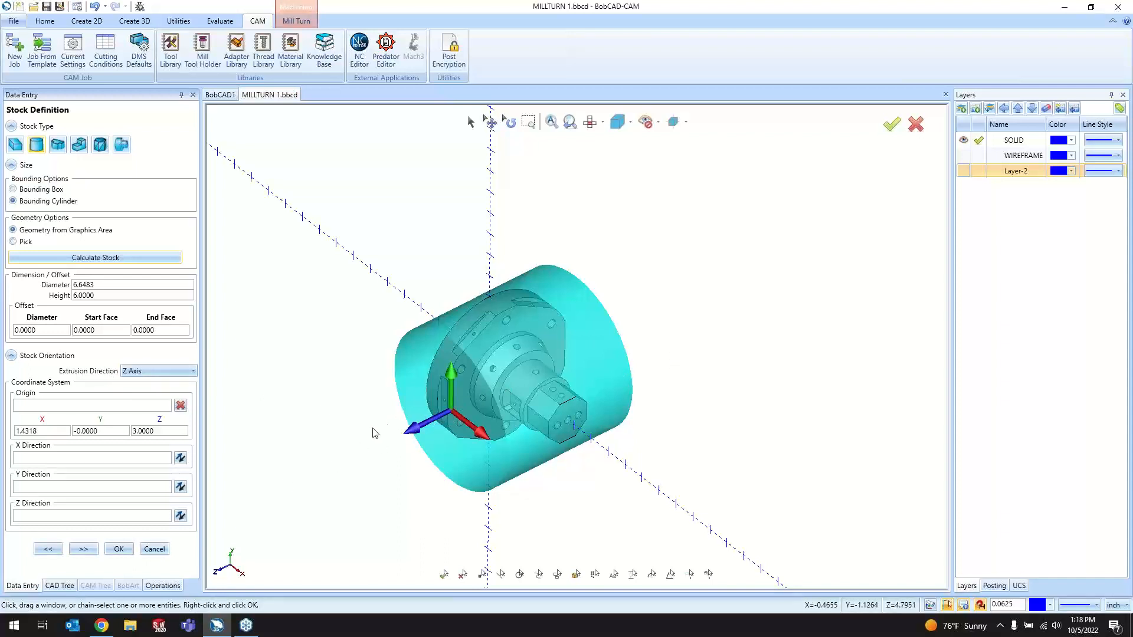
- Set the stock's extrusion direction to the X Axis, recalculate the cylinder and check its fit around the part
{"action": "left_click", "coordinate": [158, 372]}
{"action": "left_click", "coordinate": [148, 380]}
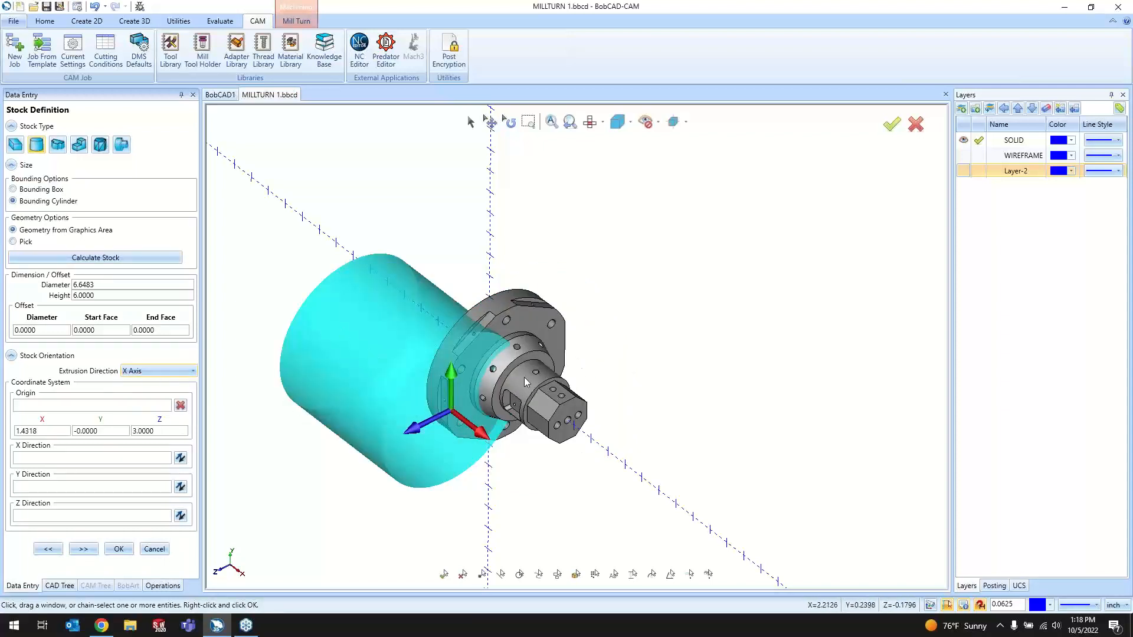
{"action": "left_click", "coordinate": [98, 260]}
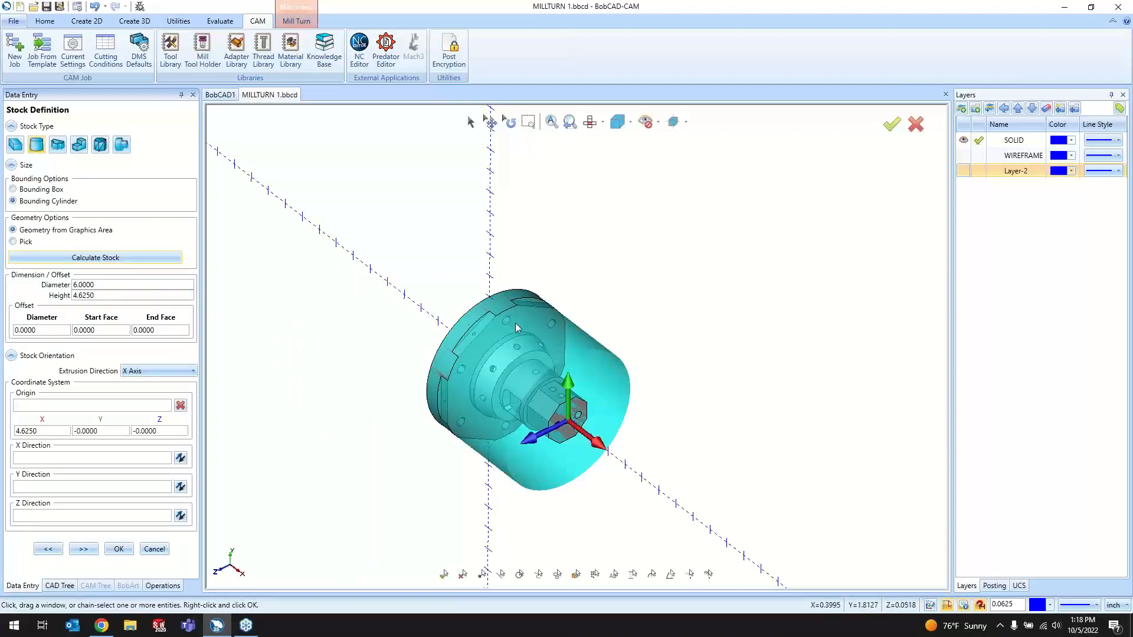
{"action": "middle_click_drag", "start_coordinate": [539, 409], "coordinate": [479, 383]}
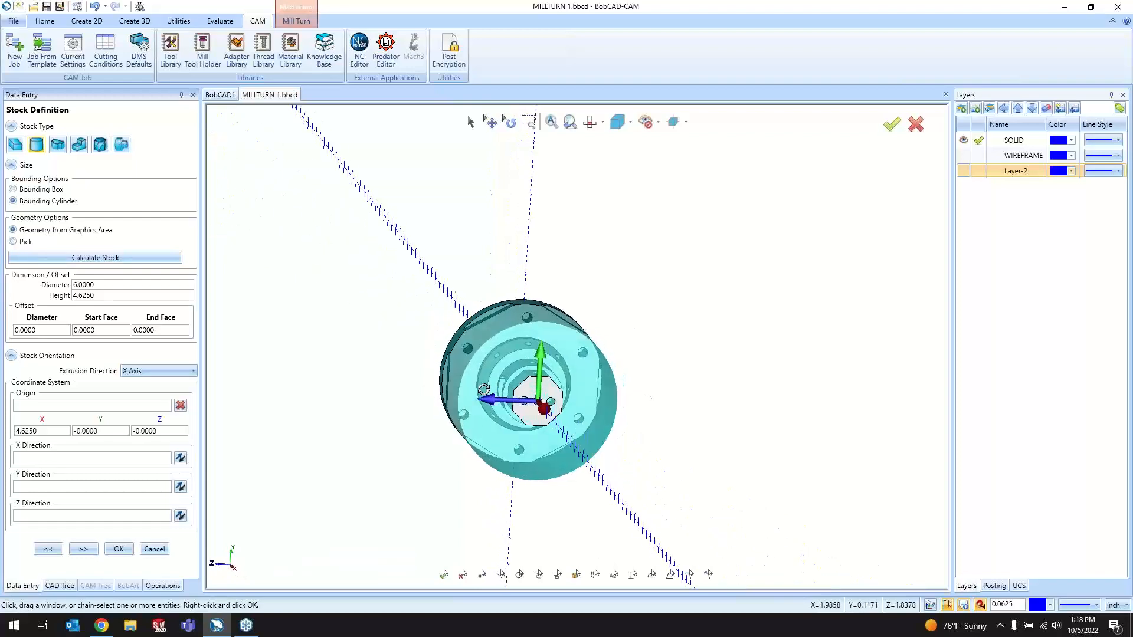
{"action": "scroll", "coordinate": [528, 337], "scroll_direction": "up", "scroll_amount": 2}
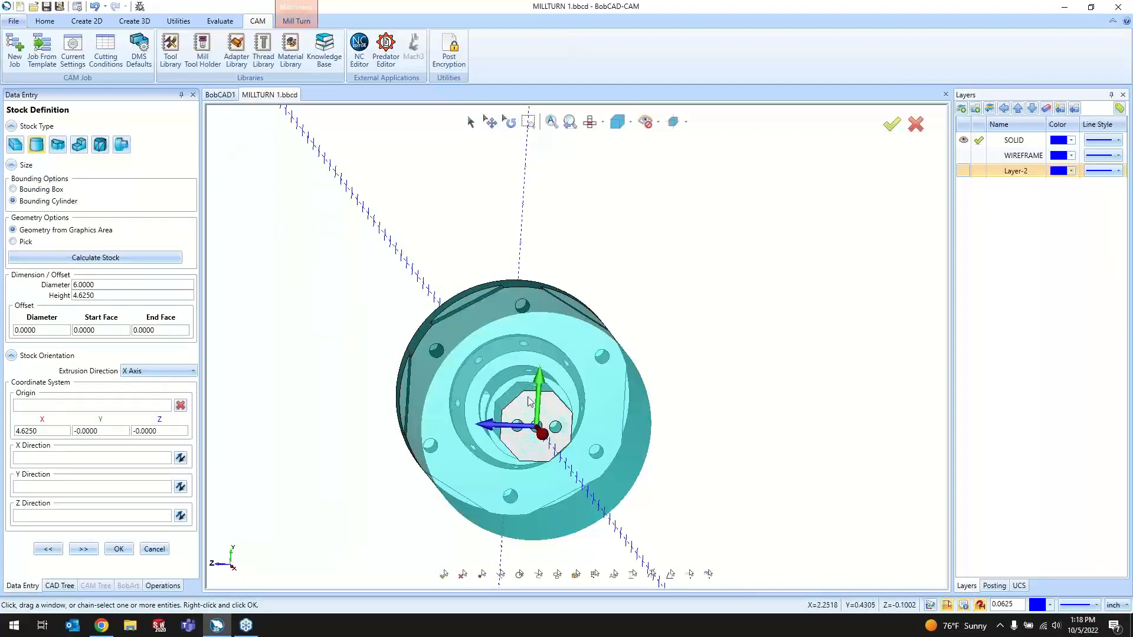
- Try a stock diameter of 6.5, and set the diameter back to 6
{"action": "middle_click_drag", "start_coordinate": [523, 416], "coordinate": [487, 426]}
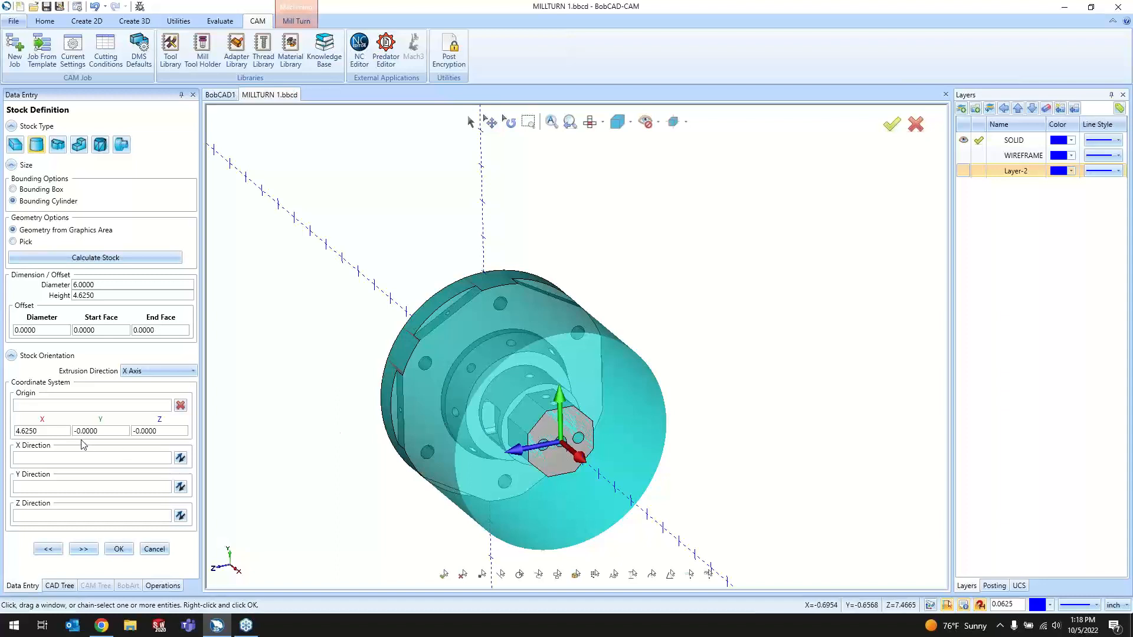
{"action": "left_click_drag", "start_coordinate": [103, 282], "coordinate": [48, 288]}
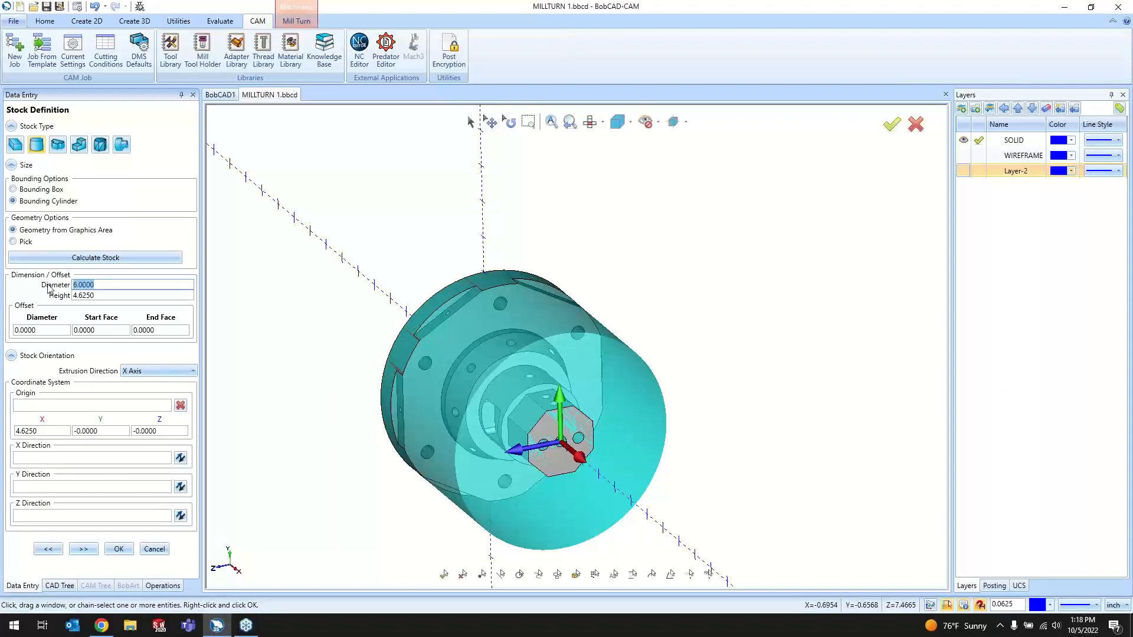
{"action": "type", "text": "6.5"}
{"action": "key", "text": "Tab"}
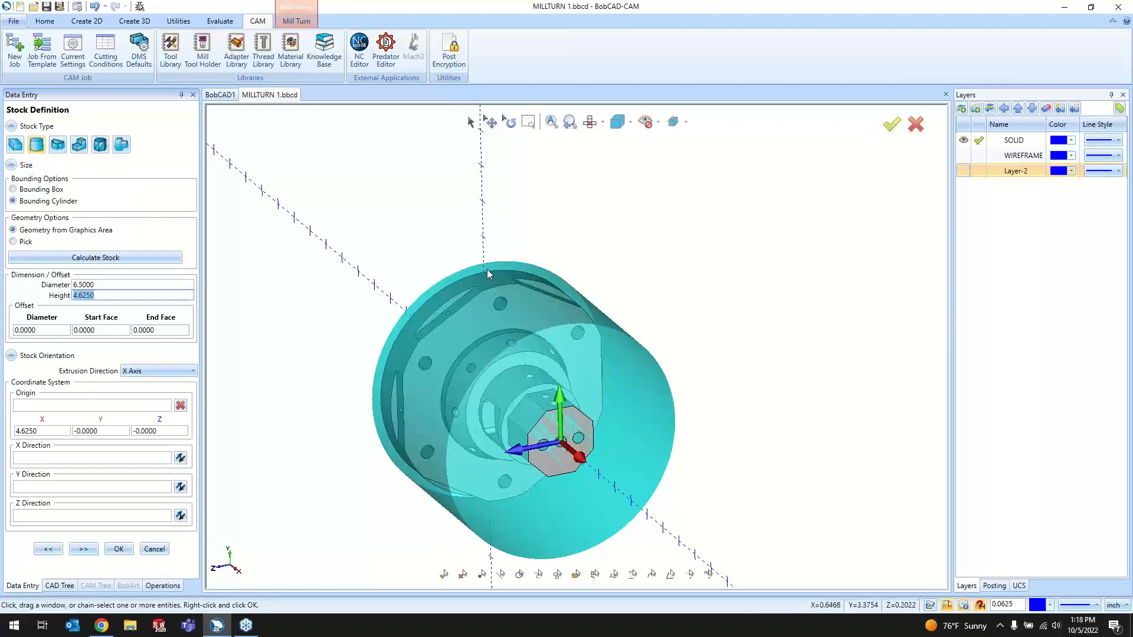
{"action": "key", "text": "shift+Tab"}
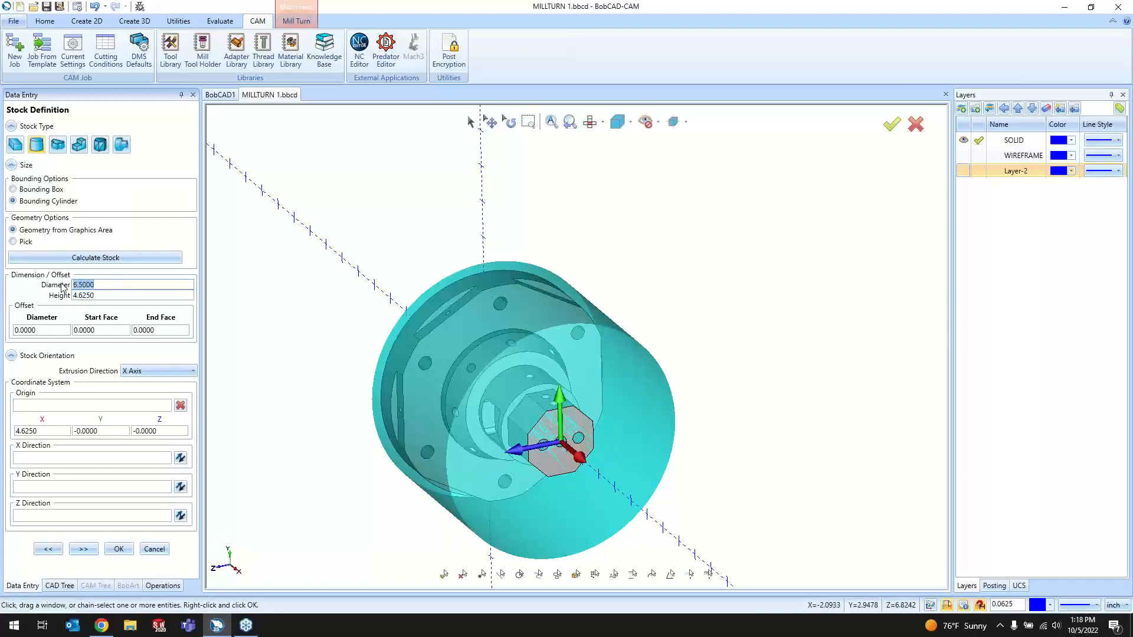
{"action": "type", "text": "6"}
{"action": "key", "text": "Tab"}
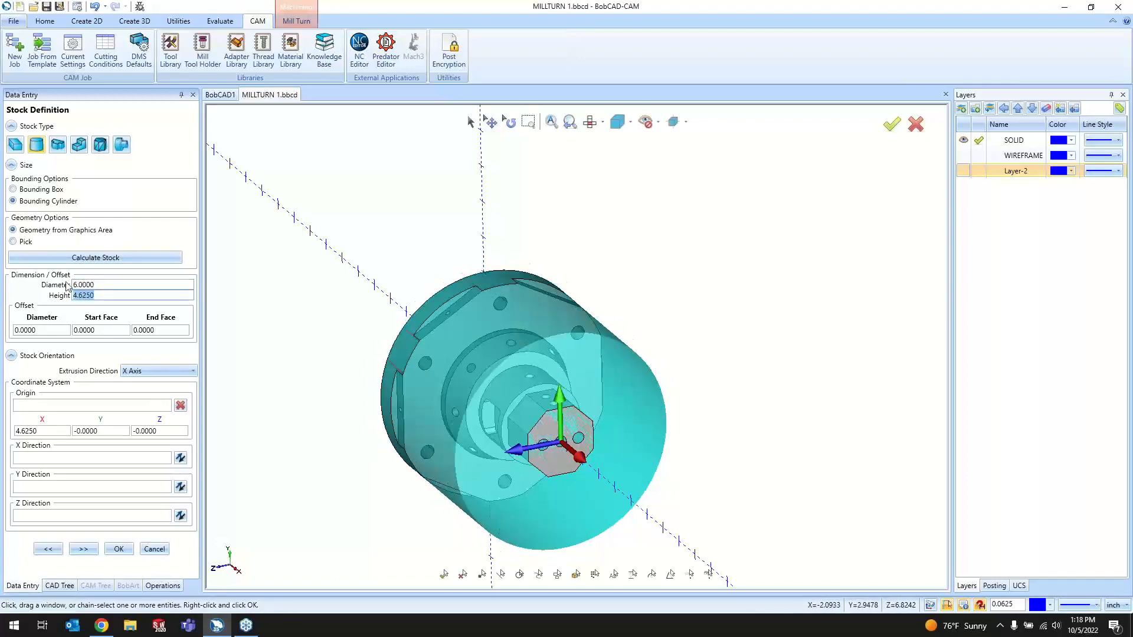
- Set the stock's start face offset to 0.1 and inspect the added material at the hex end of the part
{"action": "middle_click_drag", "start_coordinate": [265, 364], "coordinate": [385, 436]}
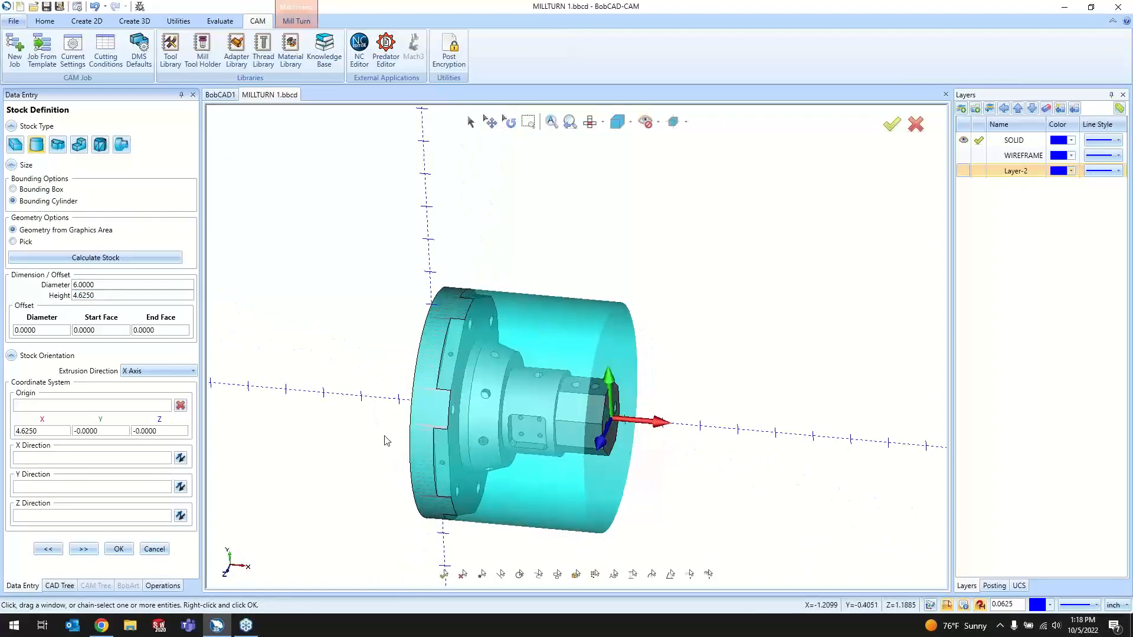
{"action": "middle_click_drag", "start_coordinate": [771, 435], "coordinate": [771, 463]}
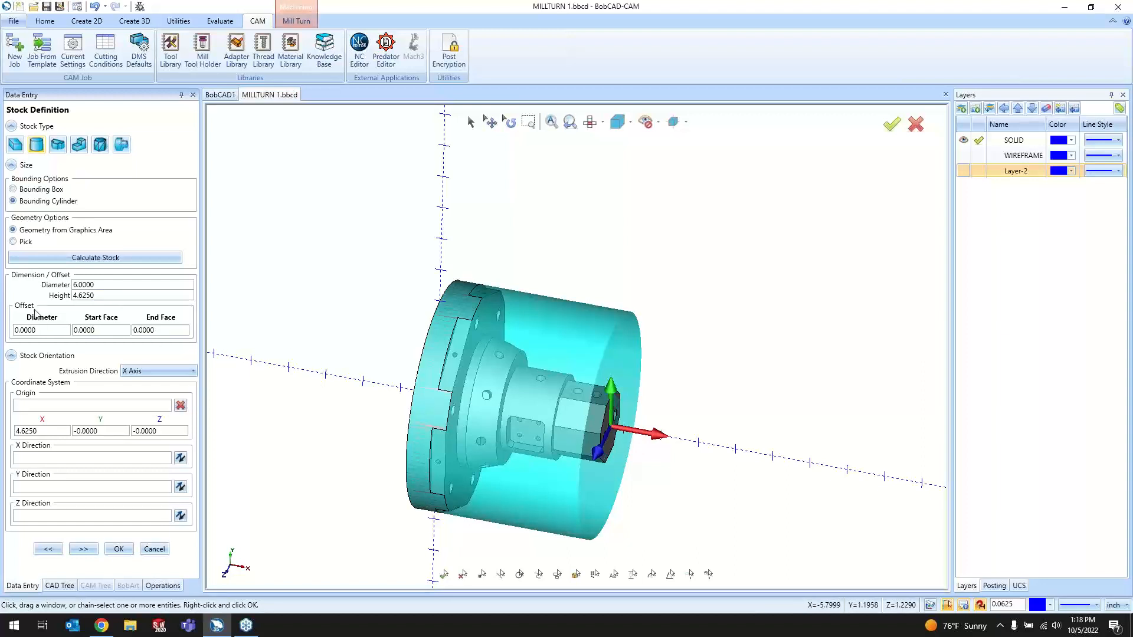
{"action": "left_click_drag", "start_coordinate": [108, 333], "coordinate": [78, 331]}
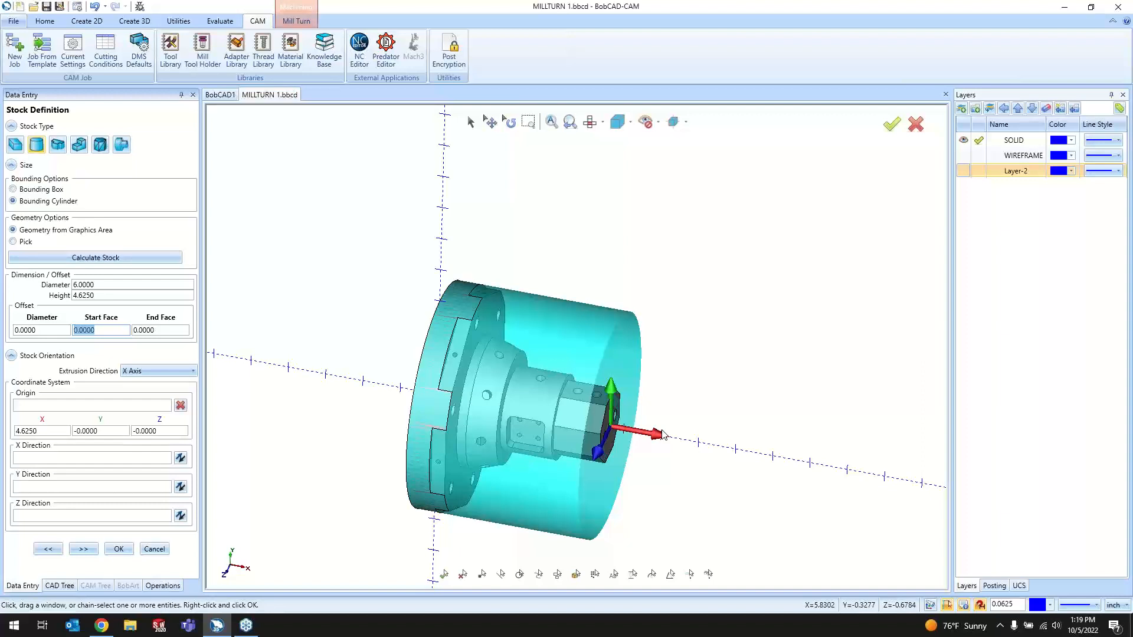
{"action": "type", "text": ".1"}
{"action": "key", "text": "Tab"}
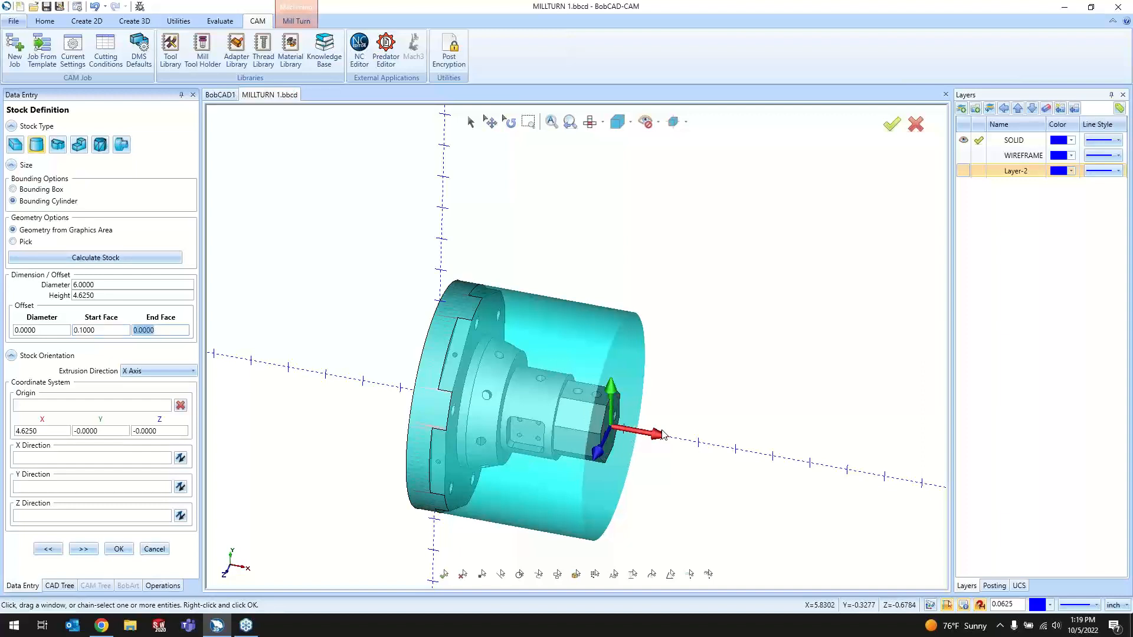
{"action": "middle_click_drag", "start_coordinate": [724, 466], "coordinate": [640, 468]}
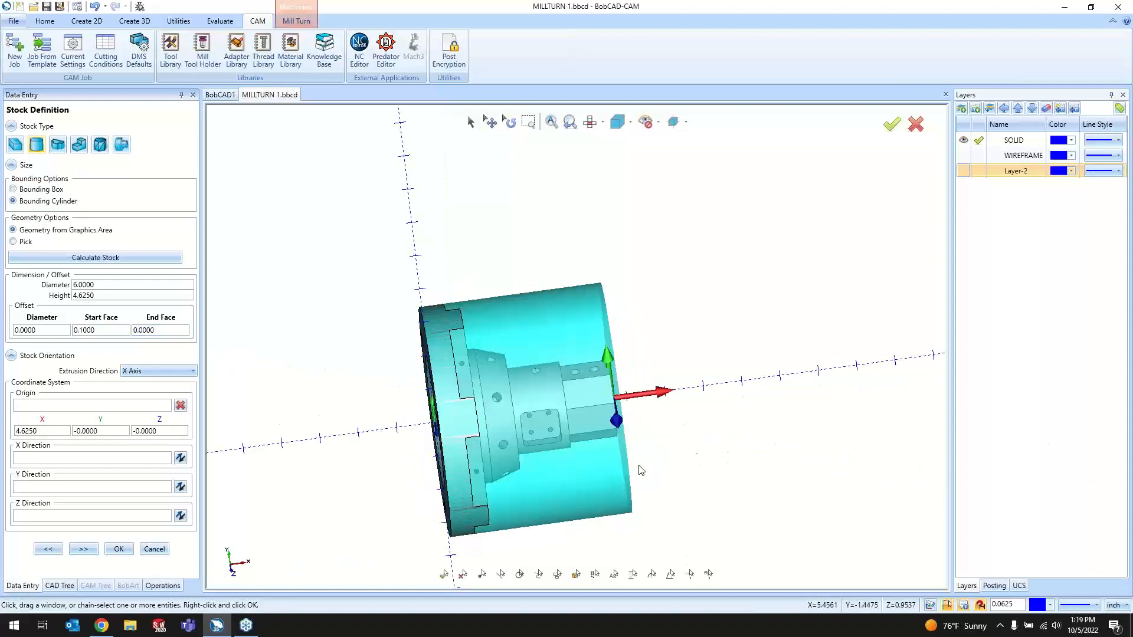
{"action": "key", "text": "t"}
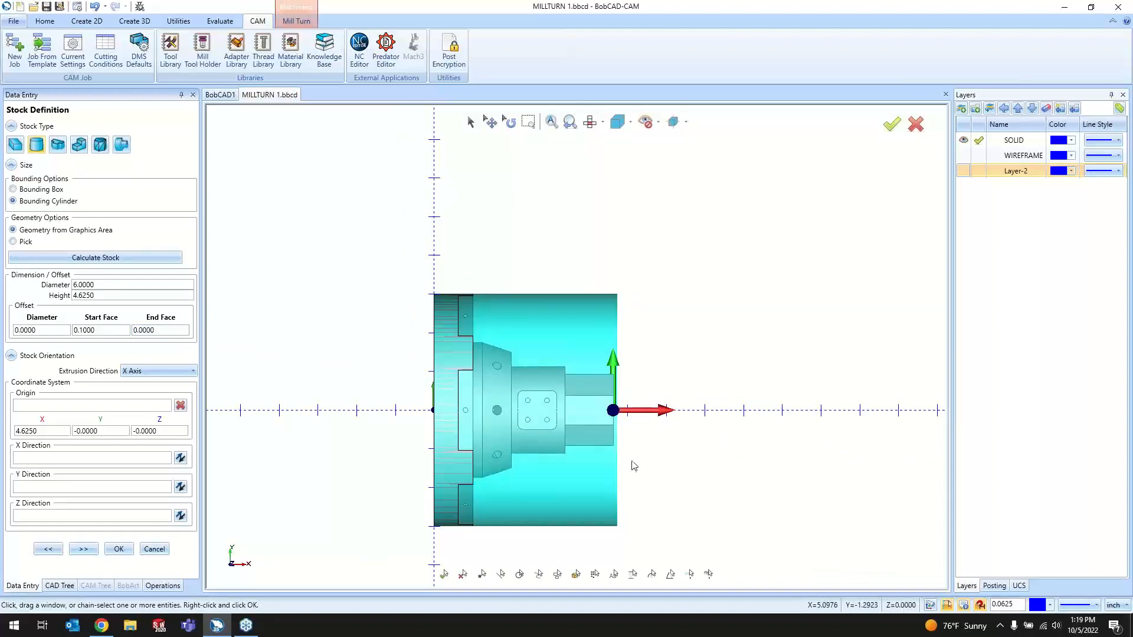
{"action": "scroll", "coordinate": [629, 423], "scroll_direction": "up", "scroll_amount": 5}
{"action": "scroll", "coordinate": [626, 431], "scroll_direction": "down", "scroll_amount": 4}
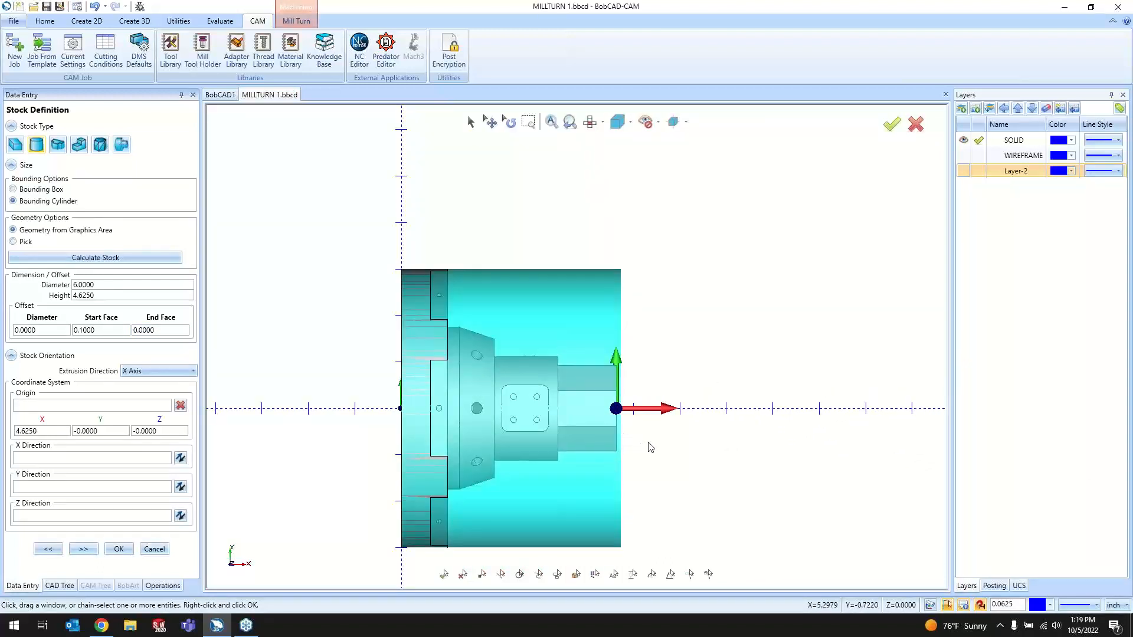
{"action": "middle_click_drag", "start_coordinate": [627, 442], "coordinate": [265, 401]}
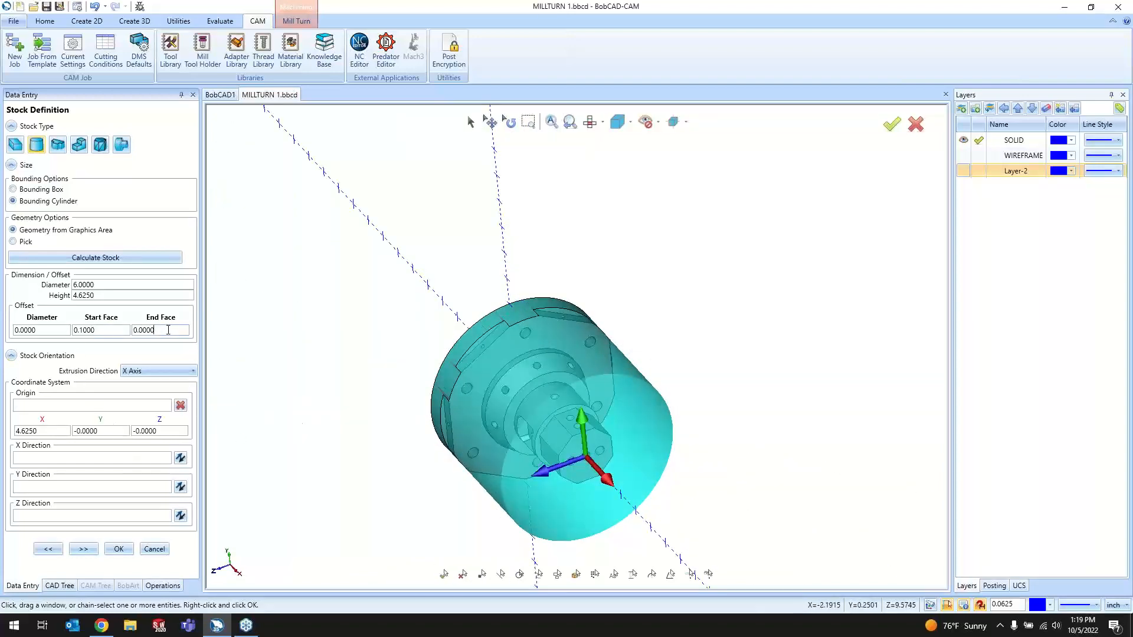
- Set the stock's end face offset to 0.1 and inspect the flange end of the cylinder
{"action": "double_click", "coordinate": [169, 330]}
{"action": "middle_click_drag", "start_coordinate": [402, 425], "coordinate": [489, 414]}
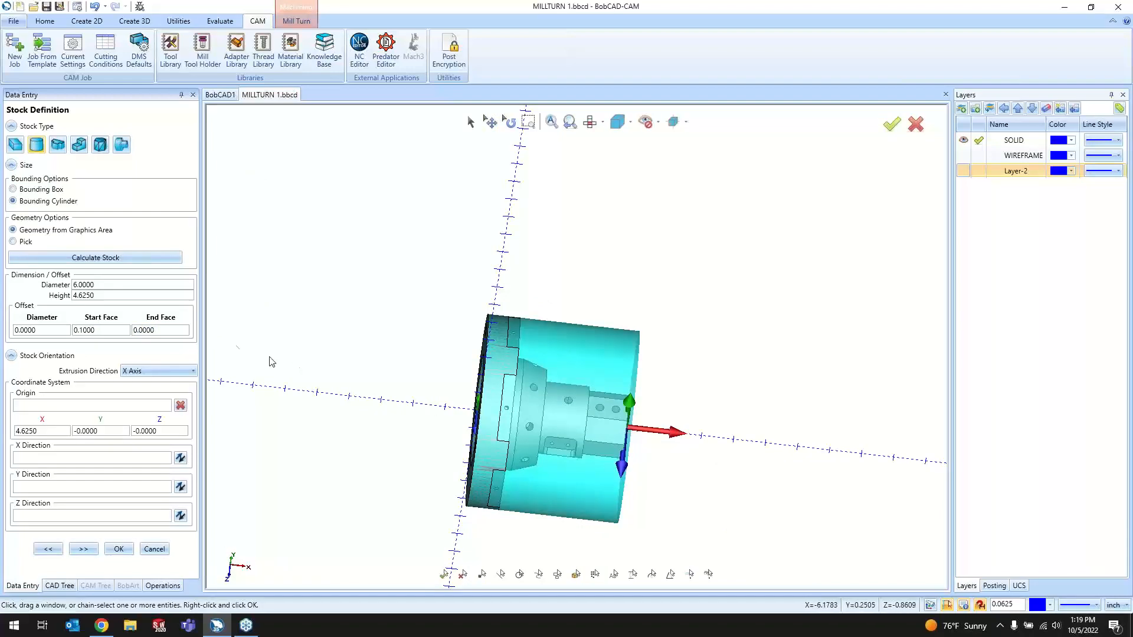
{"action": "left_click_drag", "start_coordinate": [154, 329], "coordinate": [110, 327]}
{"action": "type", "text": ".1"}
{"action": "left_click", "coordinate": [57, 332]}
{"action": "middle_click_drag", "start_coordinate": [475, 391], "coordinate": [428, 382]}
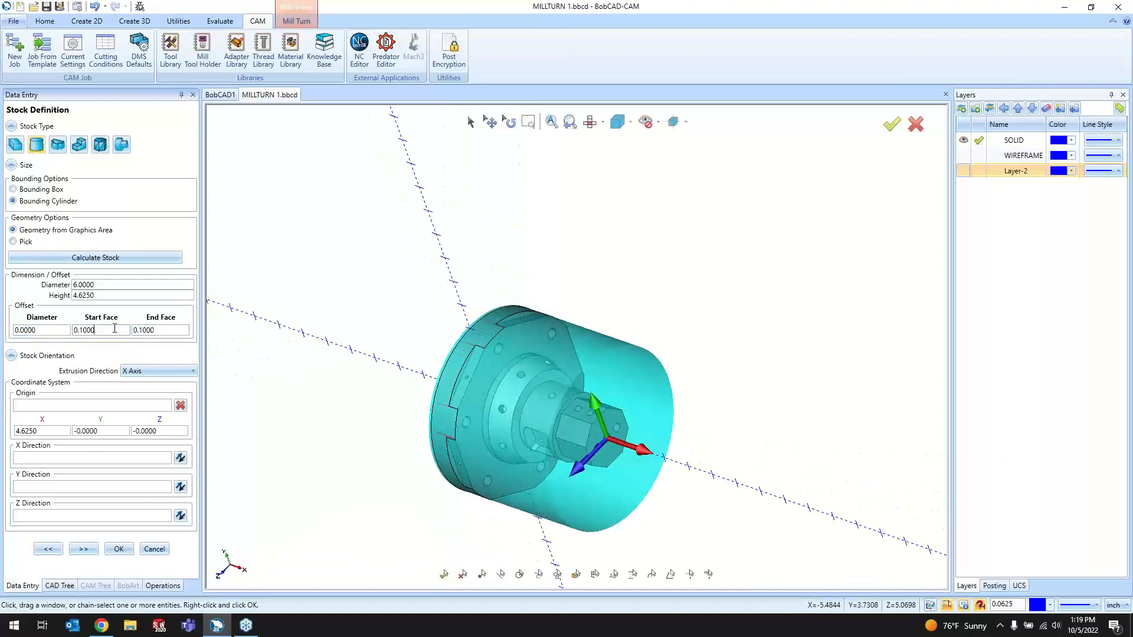
- Reset the stock's start face and end face offsets to 0
{"action": "left_click_drag", "start_coordinate": [115, 328], "coordinate": [54, 328]}
{"action": "type", "text": "0"}
{"action": "left_click_drag", "start_coordinate": [167, 331], "coordinate": [135, 330]}
{"action": "key", "text": "BackSpace"}
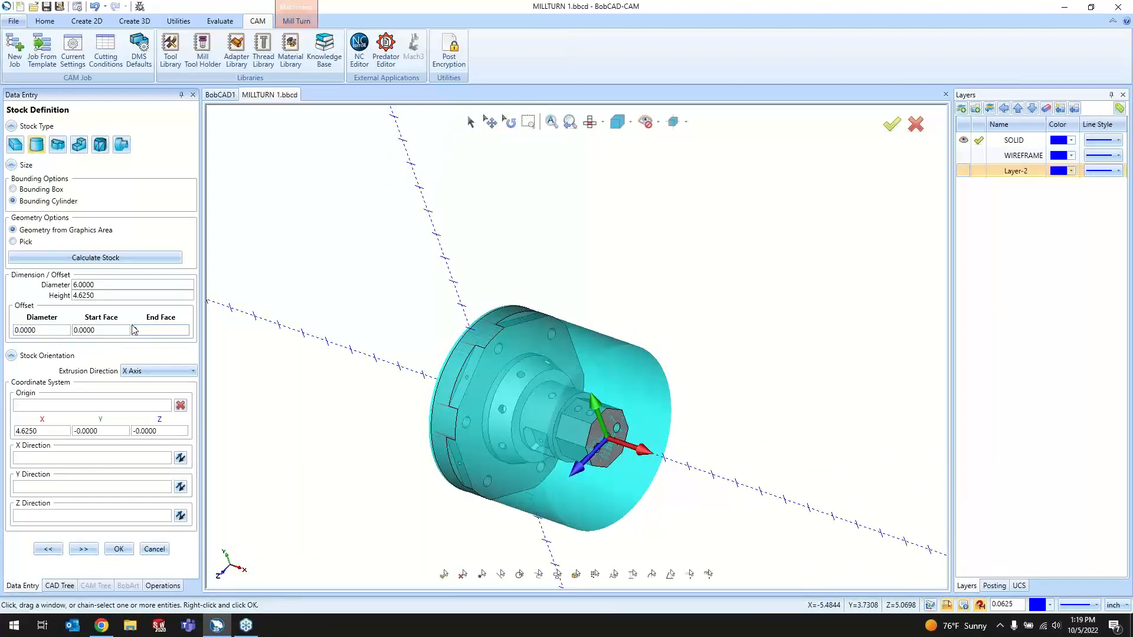
{"action": "left_click", "coordinate": [120, 328]}
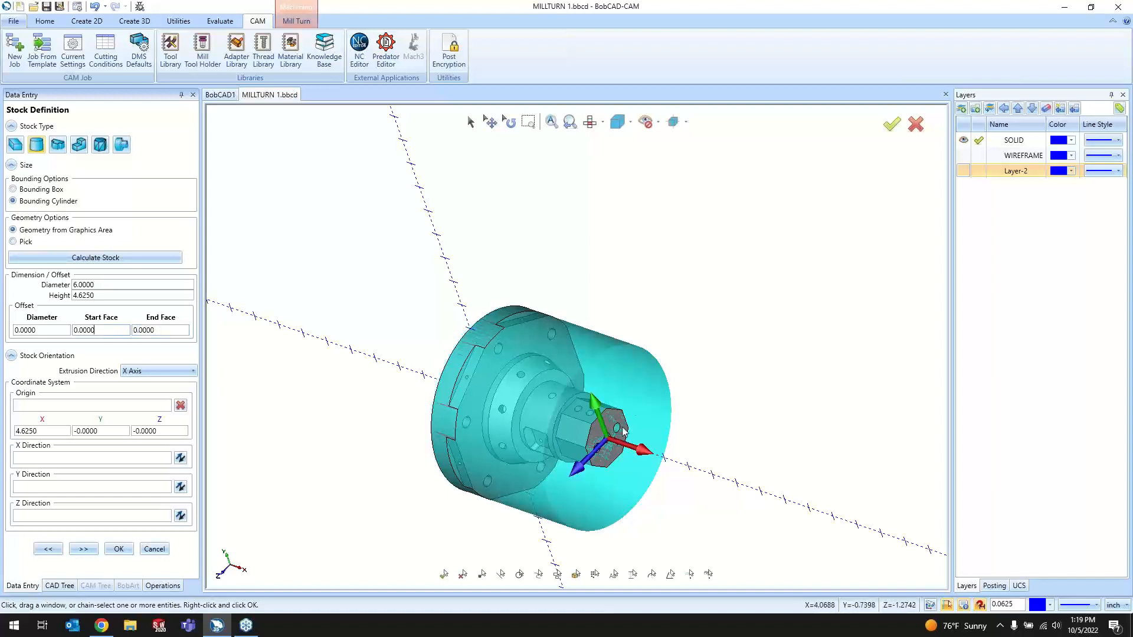
{"action": "middle_click_drag", "start_coordinate": [622, 426], "coordinate": [666, 407]}
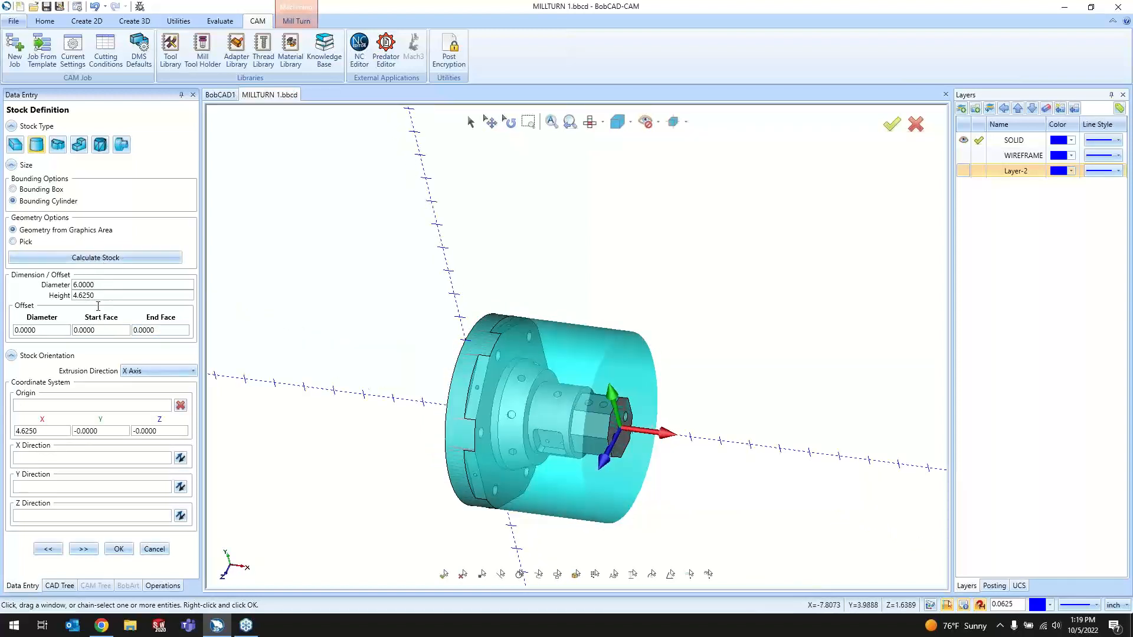
- Set the stock height to 5 and check which end of the cylinder grows
{"action": "left_click_drag", "start_coordinate": [104, 297], "coordinate": [61, 302]}
{"action": "type", "text": "5"}
{"action": "key", "text": "Tab"}
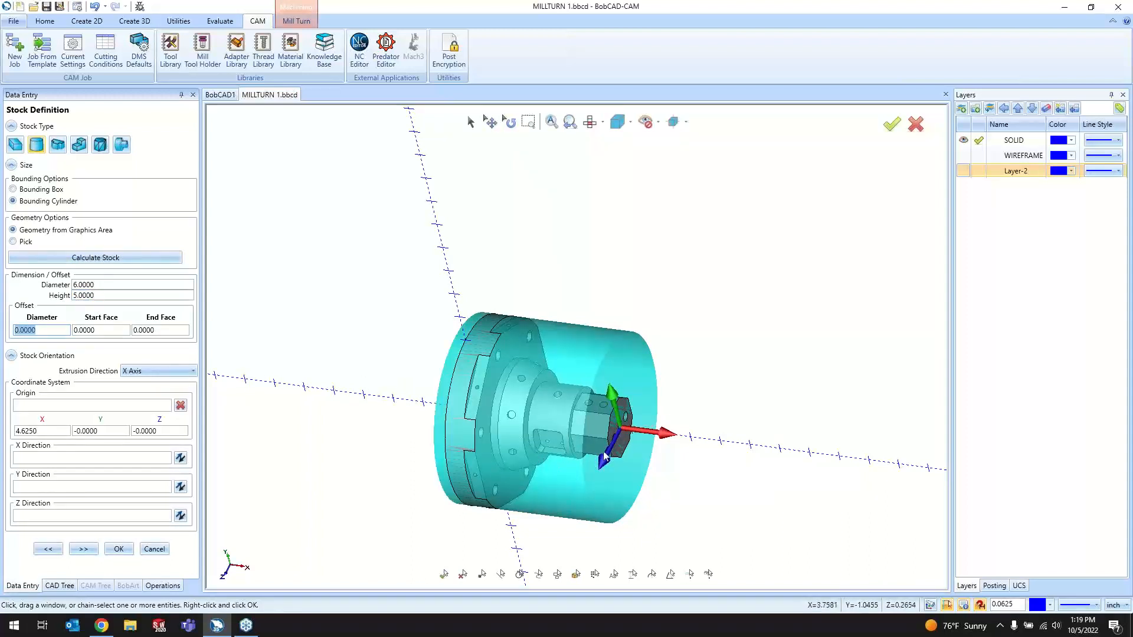
{"action": "mouse_move", "coordinate": [596, 431]}
{"action": "middle_mouse_down"}
{"action": "mouse_move", "coordinate": [685, 458]}
{"action": "mouse_move", "coordinate": [602, 427]}
{"action": "middle_mouse_up"}
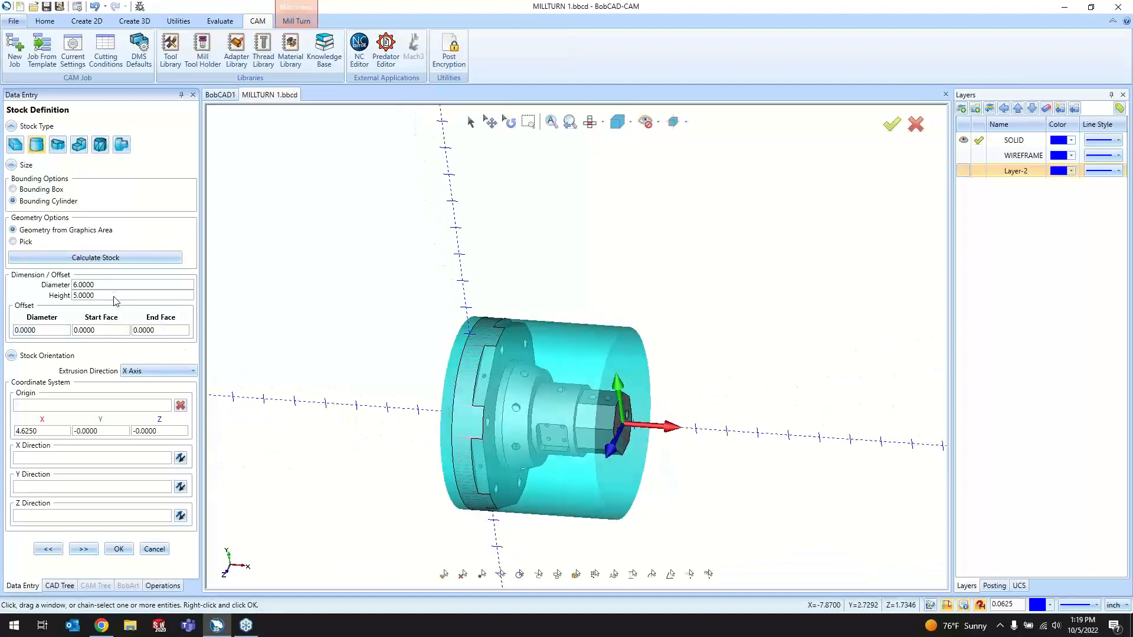
{"action": "middle_click_drag", "start_coordinate": [437, 407], "coordinate": [476, 399]}
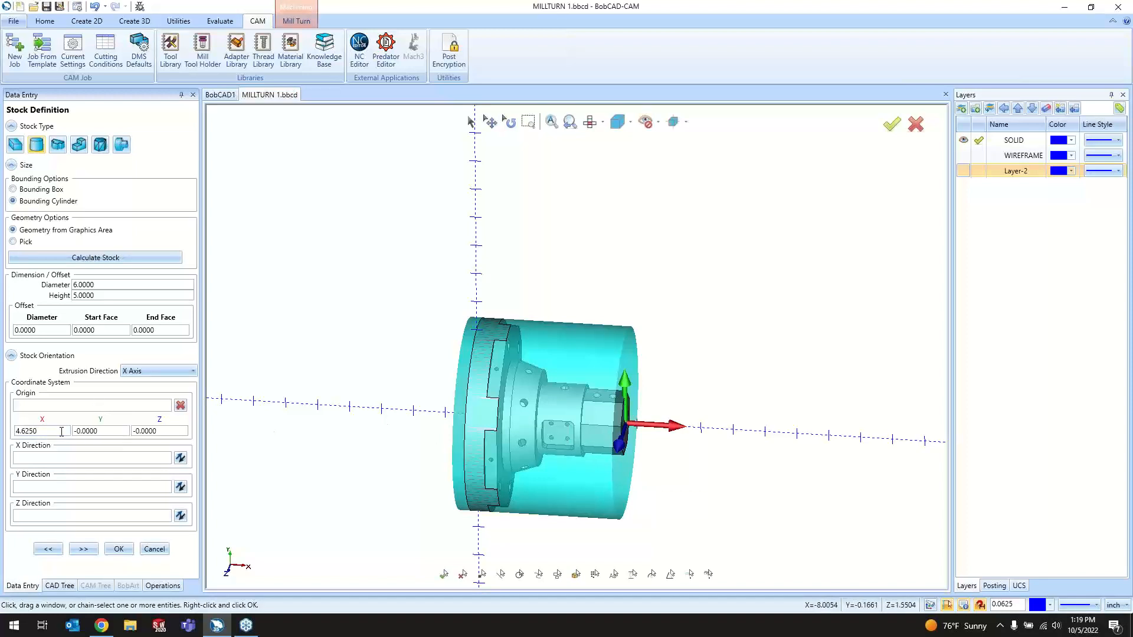
- Set the X coordinate of the stock origin to 5 and check the cylinder's position around the part
{"action": "left_click_drag", "start_coordinate": [59, 431], "coordinate": [19, 428]}
{"action": "type", "text": "5"}
{"action": "left_click", "coordinate": [90, 436]}
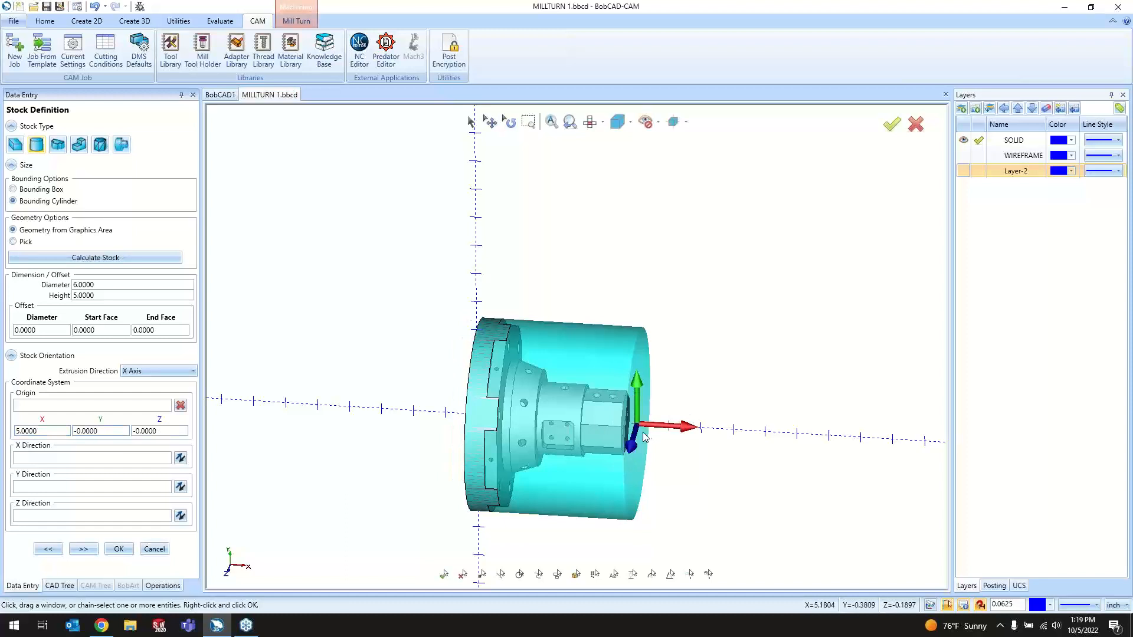
{"action": "middle_click_drag", "start_coordinate": [671, 423], "coordinate": [692, 420]}
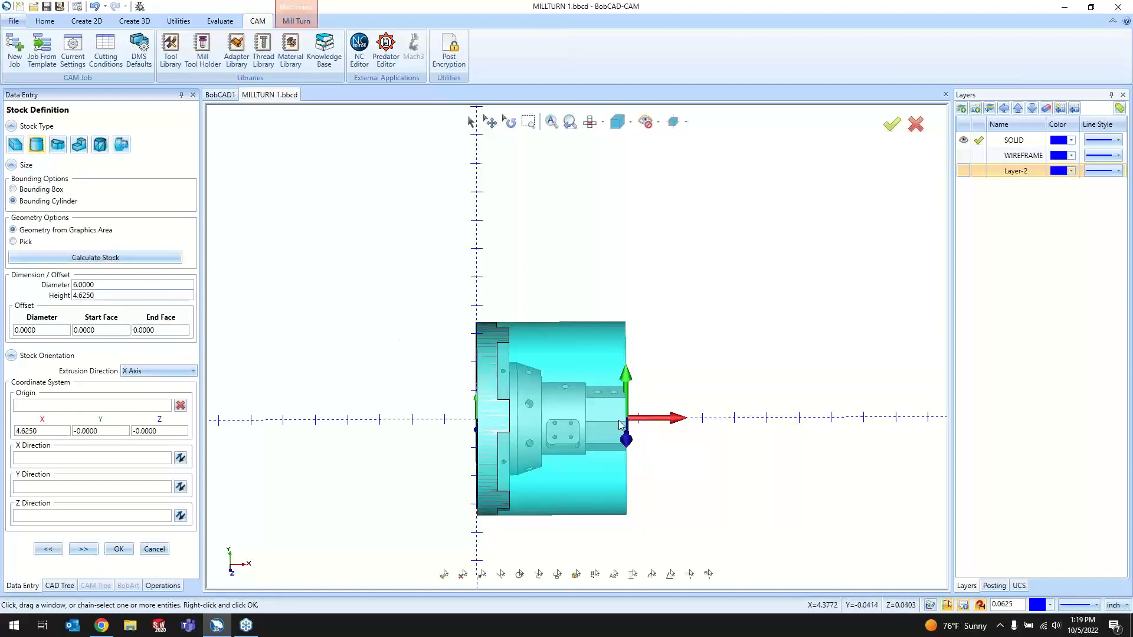
- Set the stock's start face offset to 0.1 and continue to the machine setup
{"action": "left_click", "coordinate": [89, 330]}
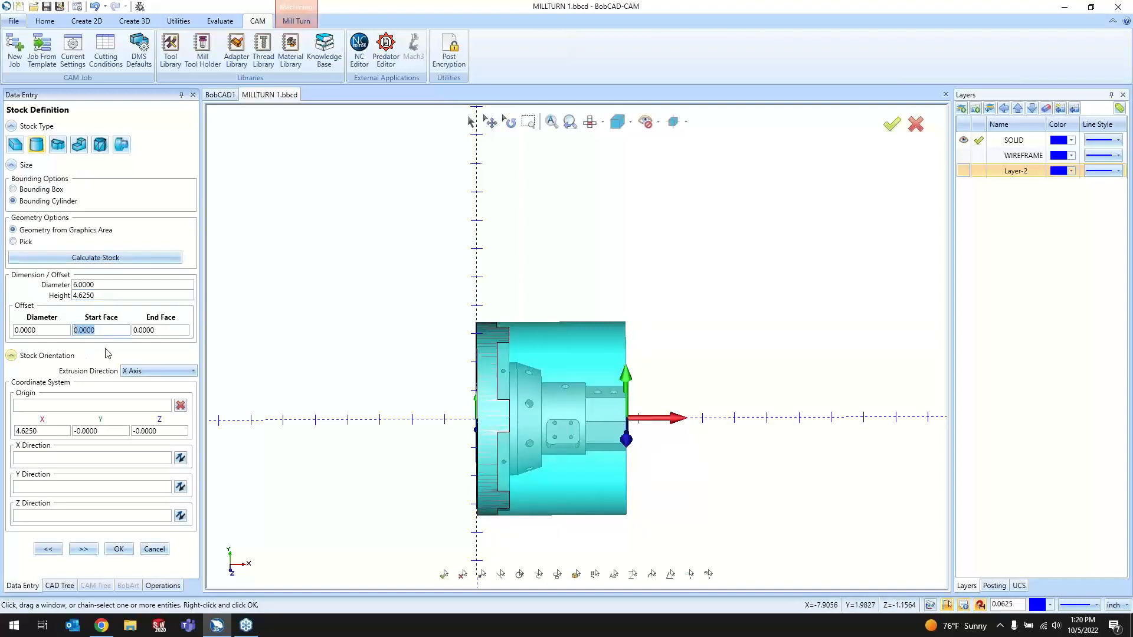
{"action": "type", "text": ".1"}
{"action": "key", "text": "Return"}
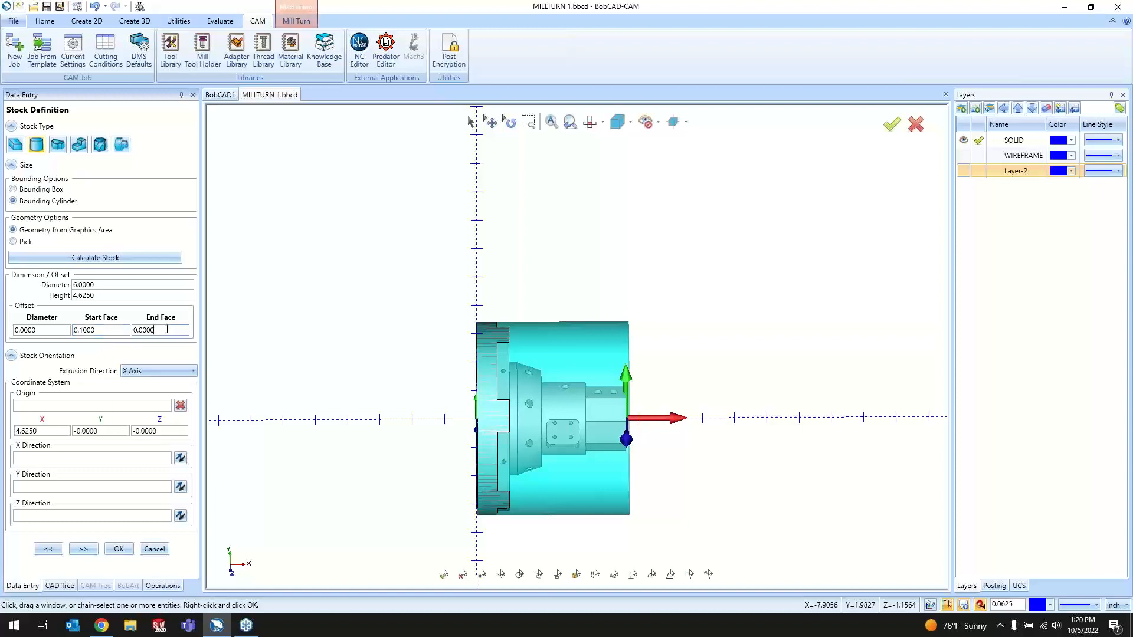
{"action": "middle_click_drag", "start_coordinate": [636, 434], "coordinate": [571, 472]}
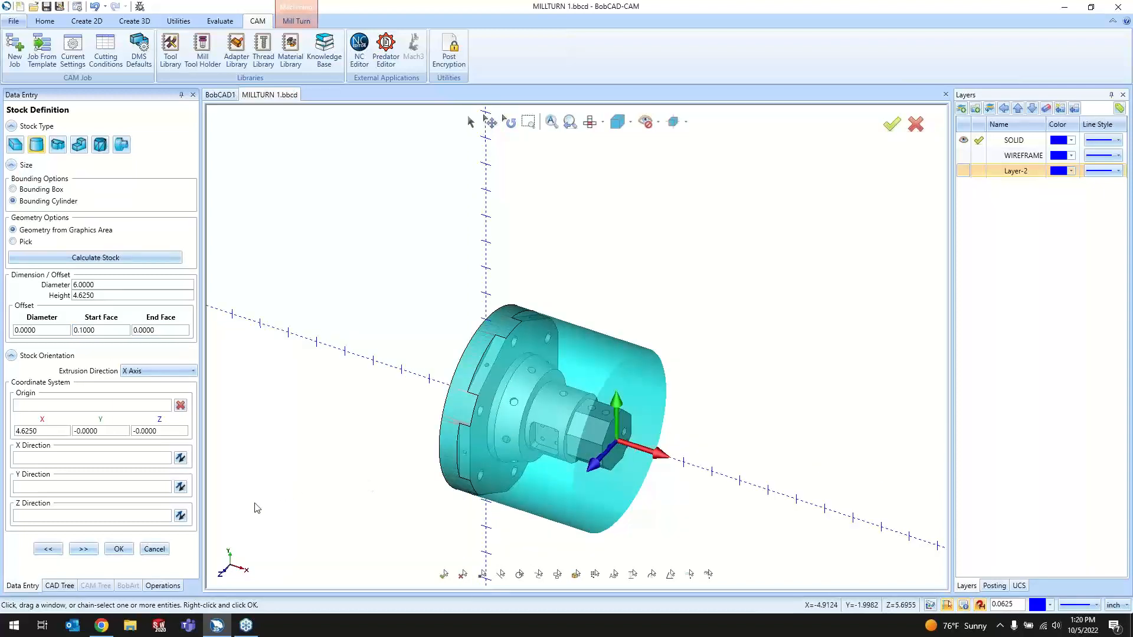
{"action": "left_click", "coordinate": [83, 548]}
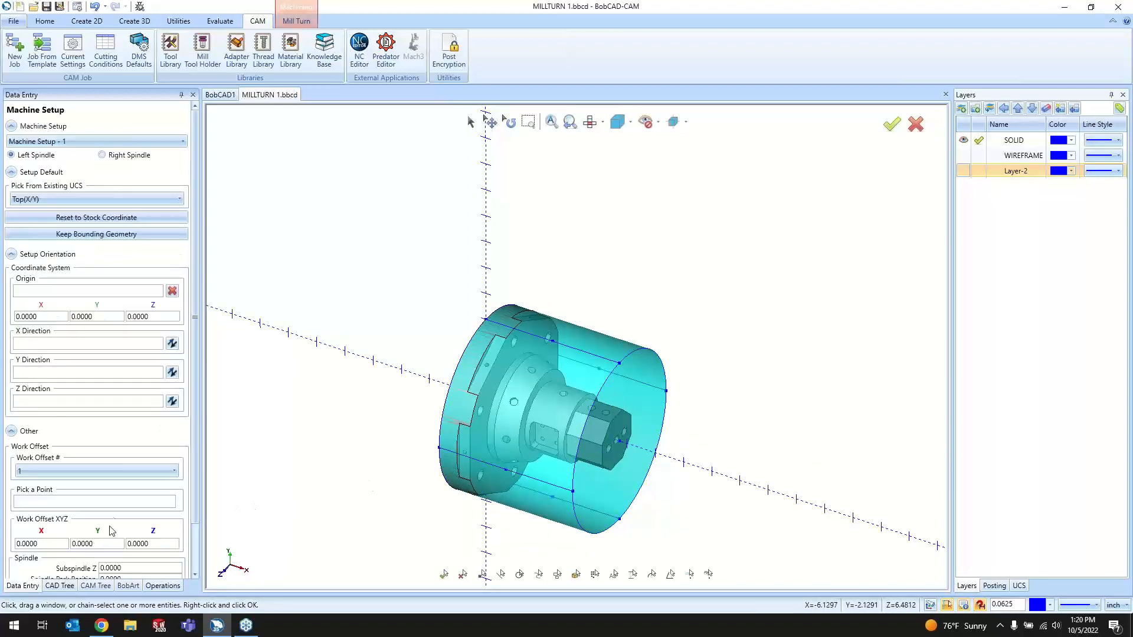
- Place the machine setup origin at the center of the stock's front face, beyond the hex end of the part
{"action": "middle_click_drag", "start_coordinate": [374, 413], "coordinate": [480, 448]}
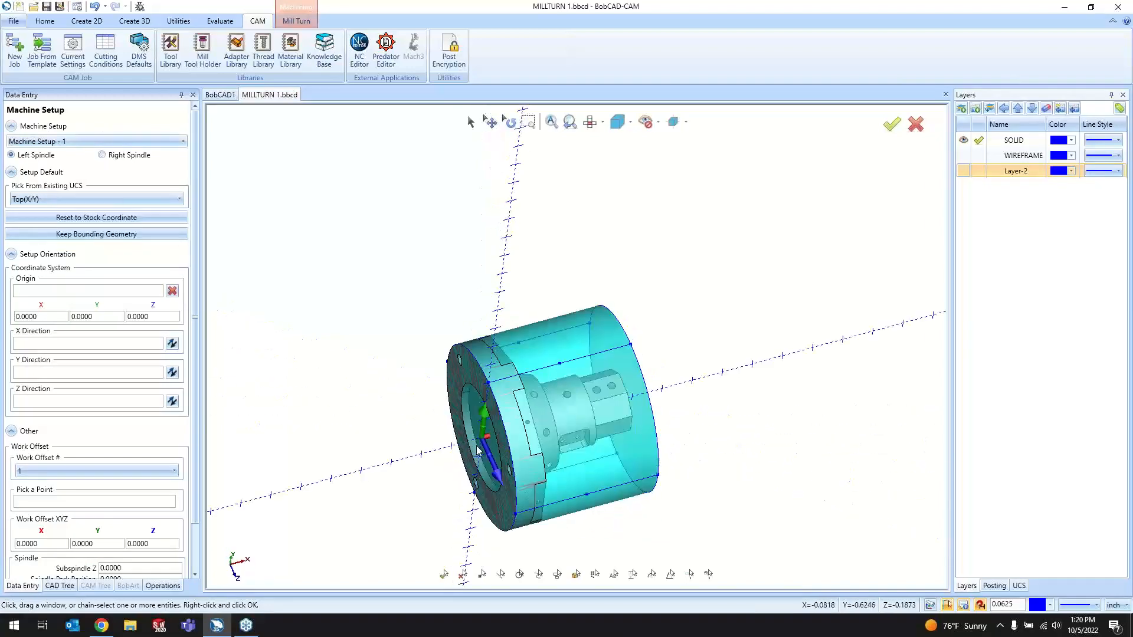
{"action": "middle_click_drag", "start_coordinate": [783, 497], "coordinate": [574, 446]}
{"action": "left_click", "coordinate": [60, 291]}
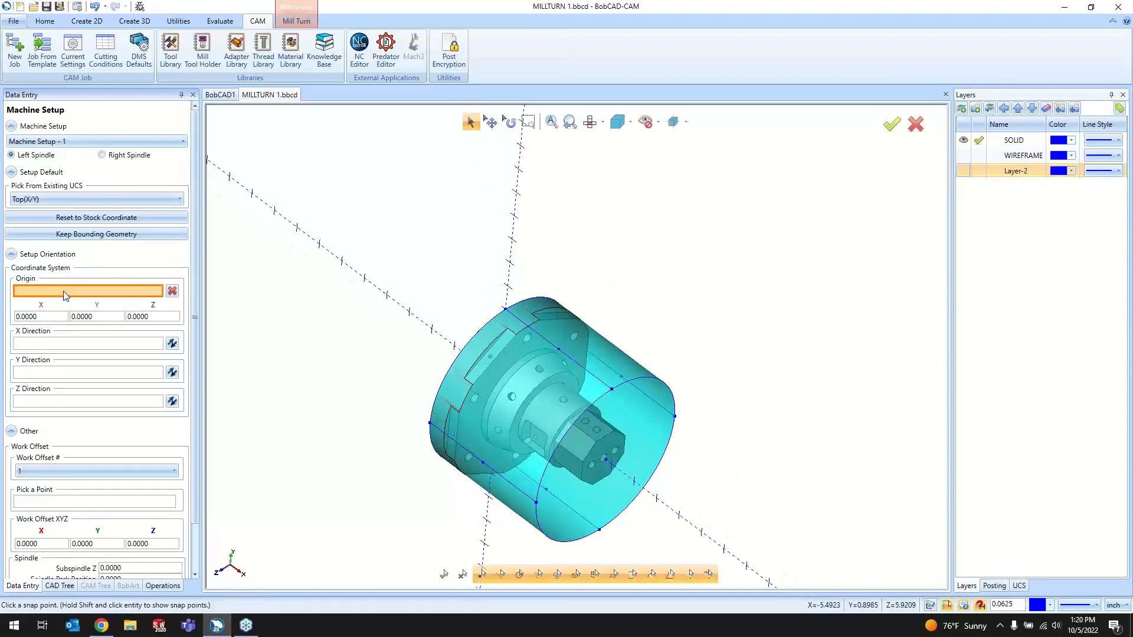
{"action": "left_click", "coordinate": [608, 463]}
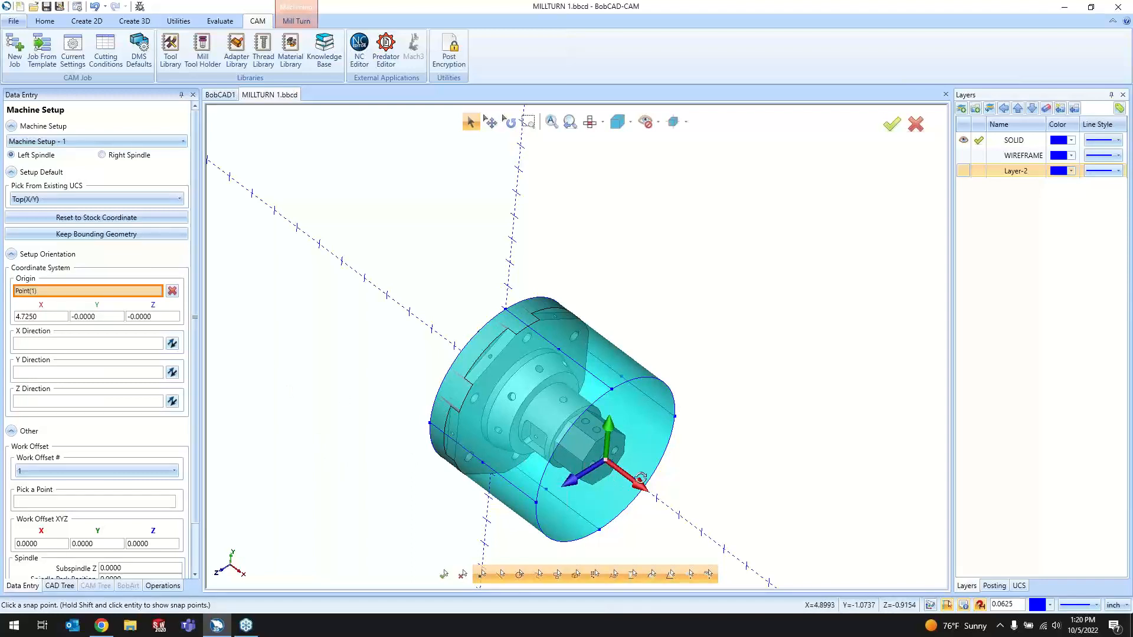
{"action": "mouse_move", "coordinate": [635, 472]}
{"action": "middle_mouse_down"}
{"action": "mouse_move", "coordinate": [703, 474]}
{"action": "mouse_move", "coordinate": [665, 437]}
{"action": "mouse_move", "coordinate": [660, 460]}
{"action": "mouse_move", "coordinate": [622, 465]}
{"action": "middle_mouse_up"}
{"action": "scroll", "coordinate": [665, 438], "scroll_direction": "up", "scroll_amount": 5}
{"action": "scroll", "coordinate": [644, 444], "scroll_direction": "down", "scroll_amount": 5}
- Align the setup's Z direction with a lengthwise line of the stock and reverse it to point outward from the front face
{"action": "left_click", "coordinate": [96, 343]}
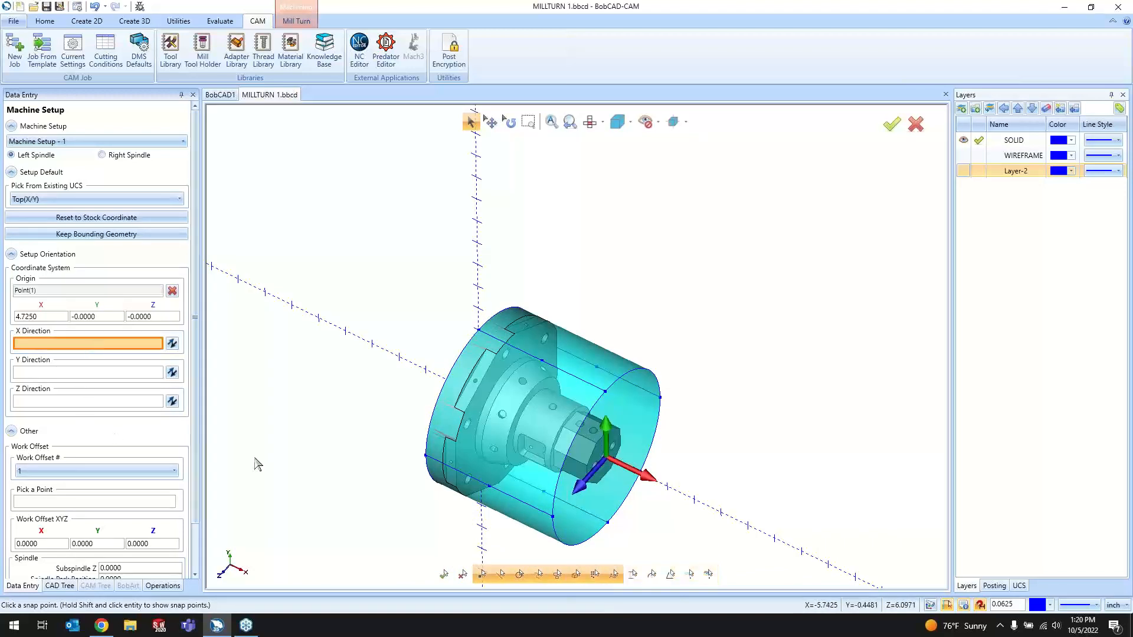
{"action": "left_click", "coordinate": [117, 403]}
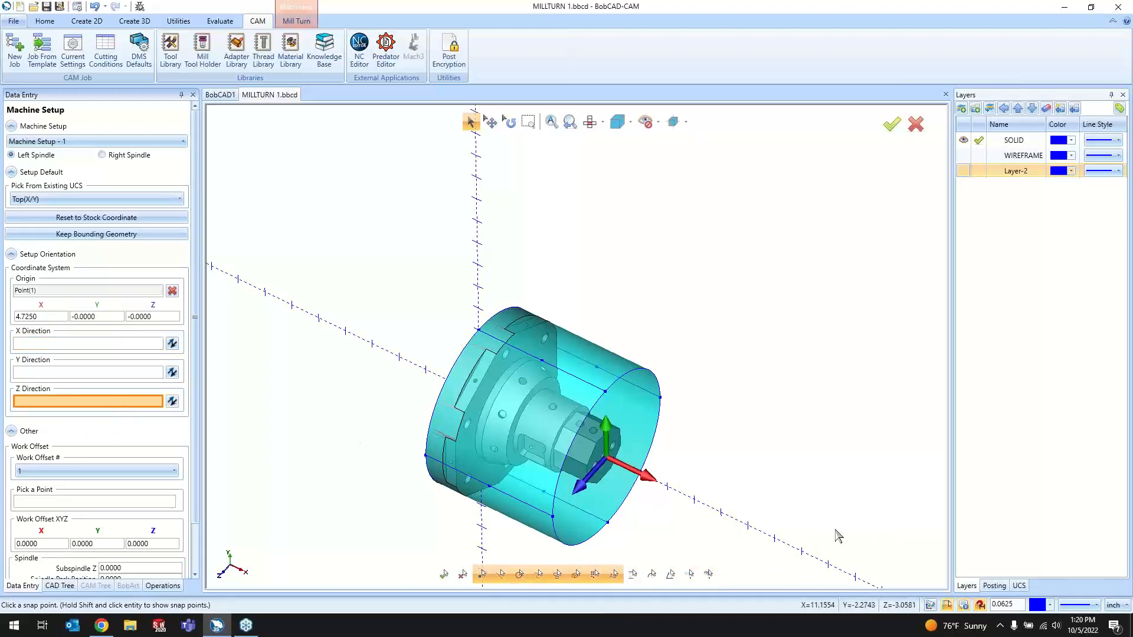
{"action": "left_click", "coordinate": [530, 507]}
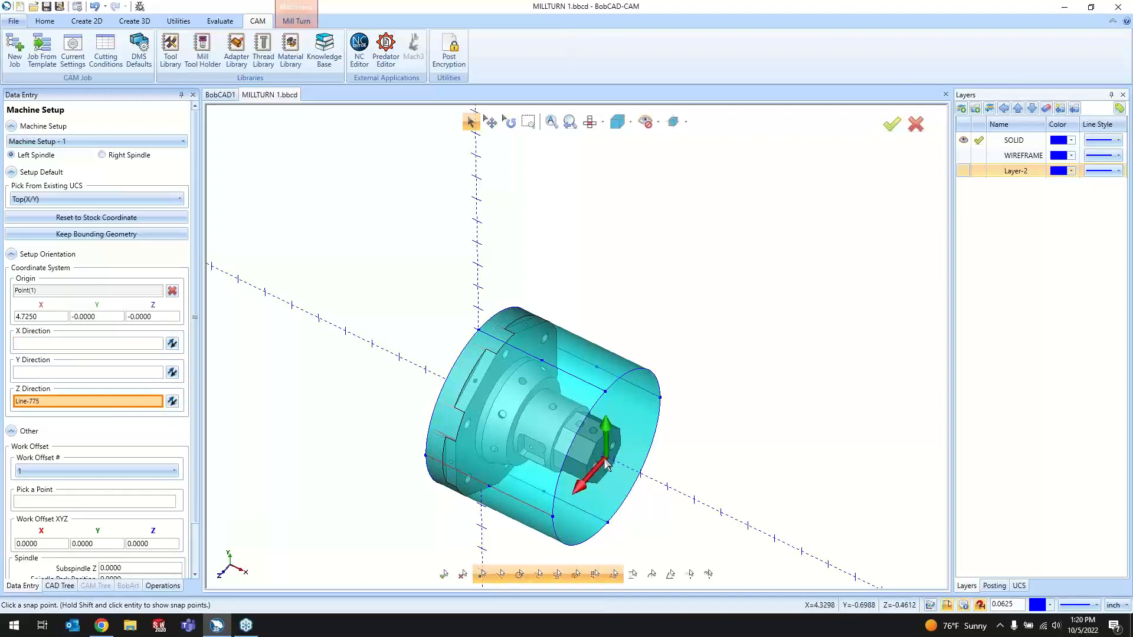
{"action": "left_click", "coordinate": [172, 401]}
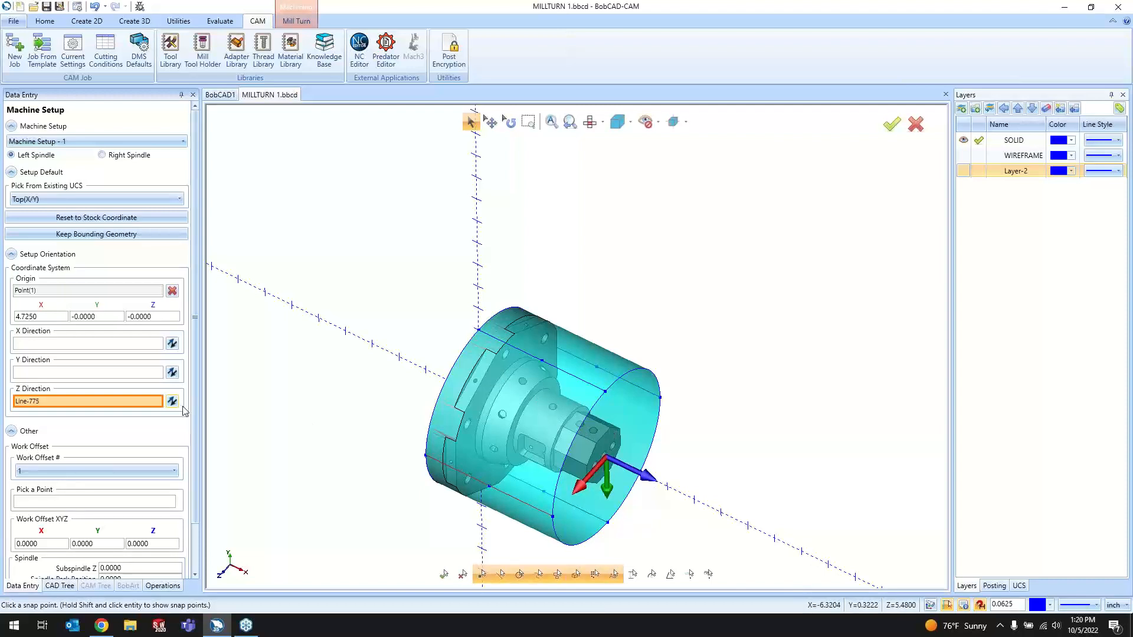
{"action": "left_click", "coordinate": [98, 406]}
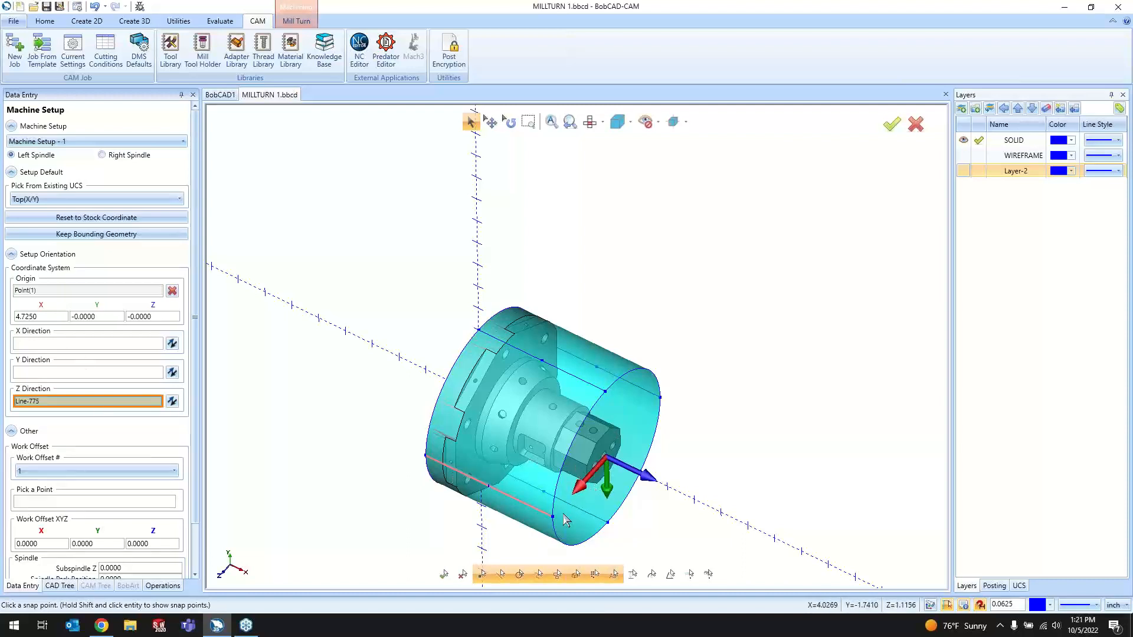
- Align the setup's X direction with the upper point on the stock's front face and finish the machine setup
{"action": "left_click", "coordinate": [92, 347]}
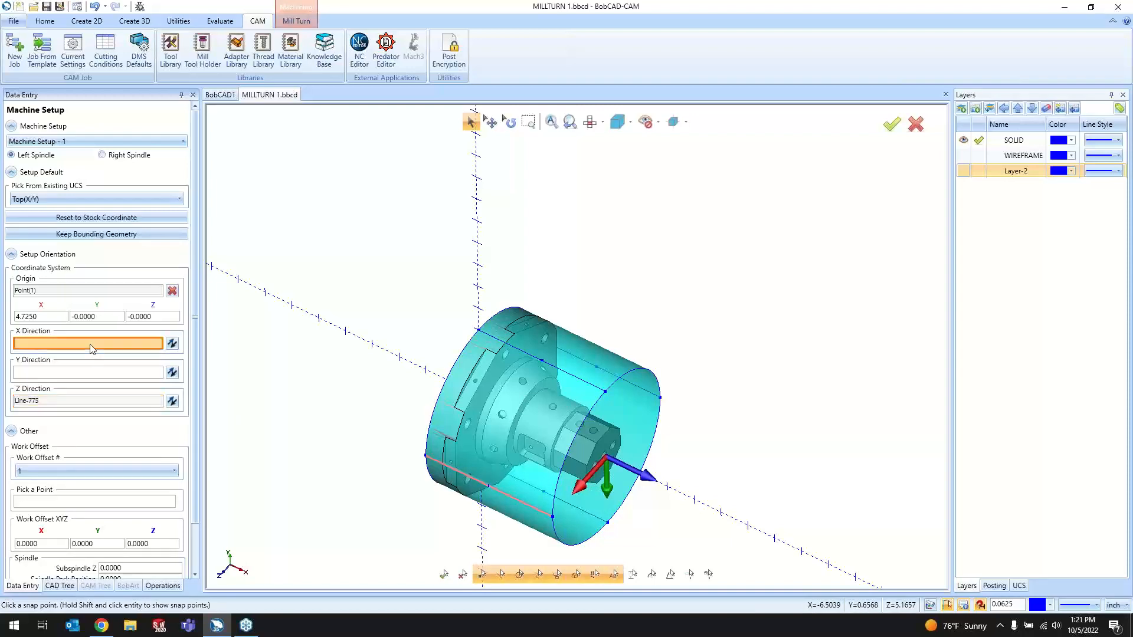
{"action": "left_click", "coordinate": [608, 394]}
{"action": "middle_click_drag", "start_coordinate": [556, 563], "coordinate": [524, 441]}
{"action": "scroll", "coordinate": [88, 495], "scroll_direction": "down", "scroll_amount": 3}
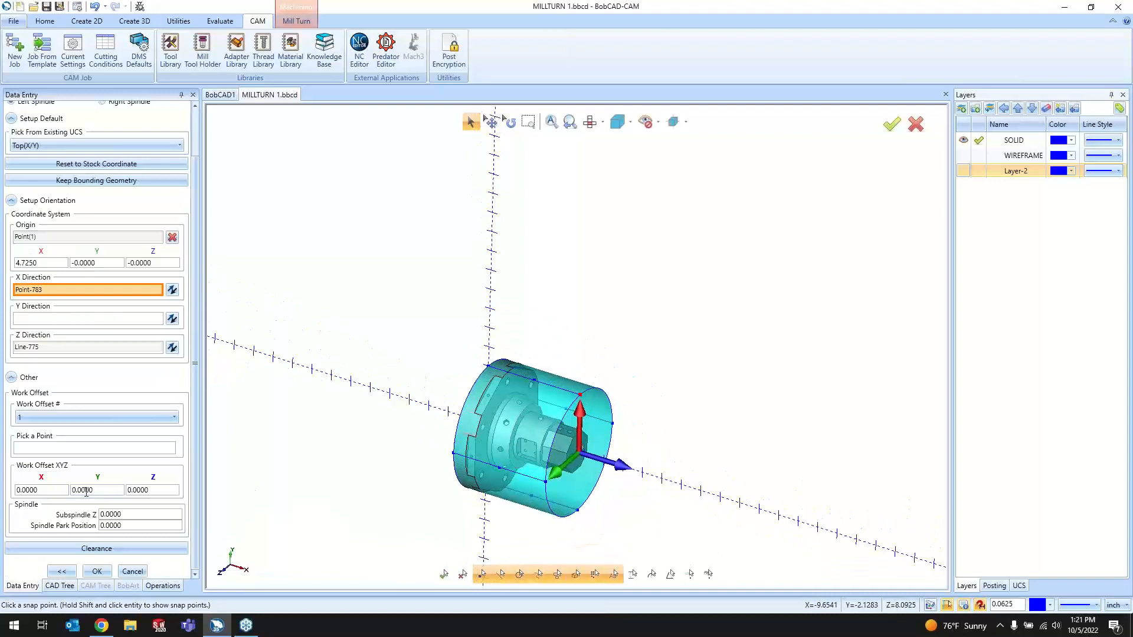
{"action": "left_click", "coordinate": [98, 572]}
{"action": "left_click", "coordinate": [110, 257]}
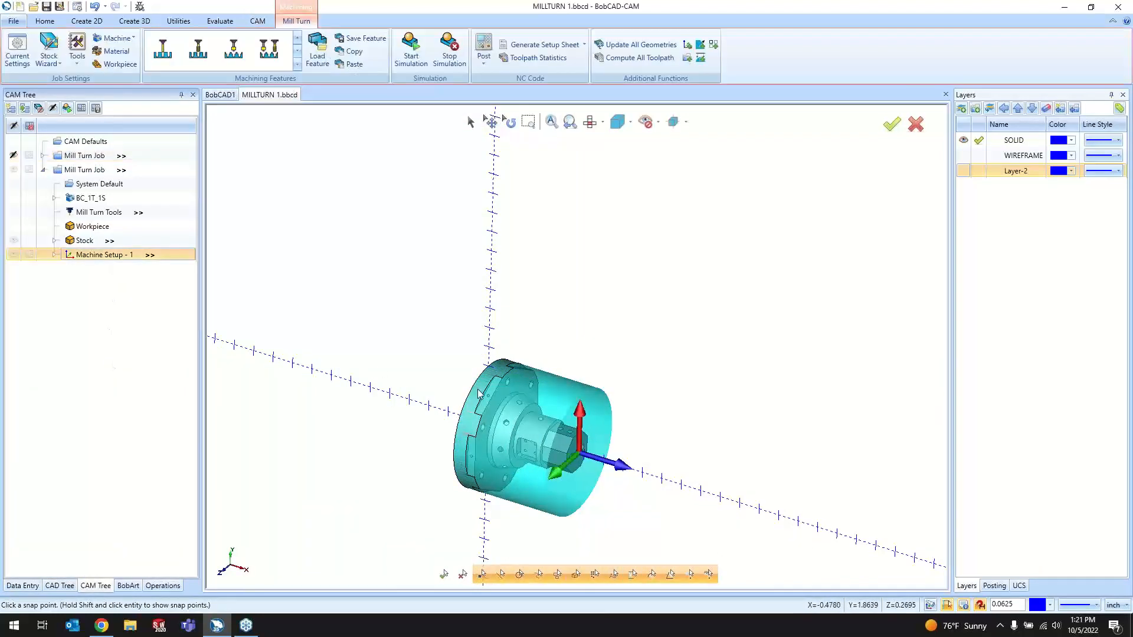
{"action": "scroll", "coordinate": [602, 465], "scroll_direction": "up", "scroll_amount": 3}
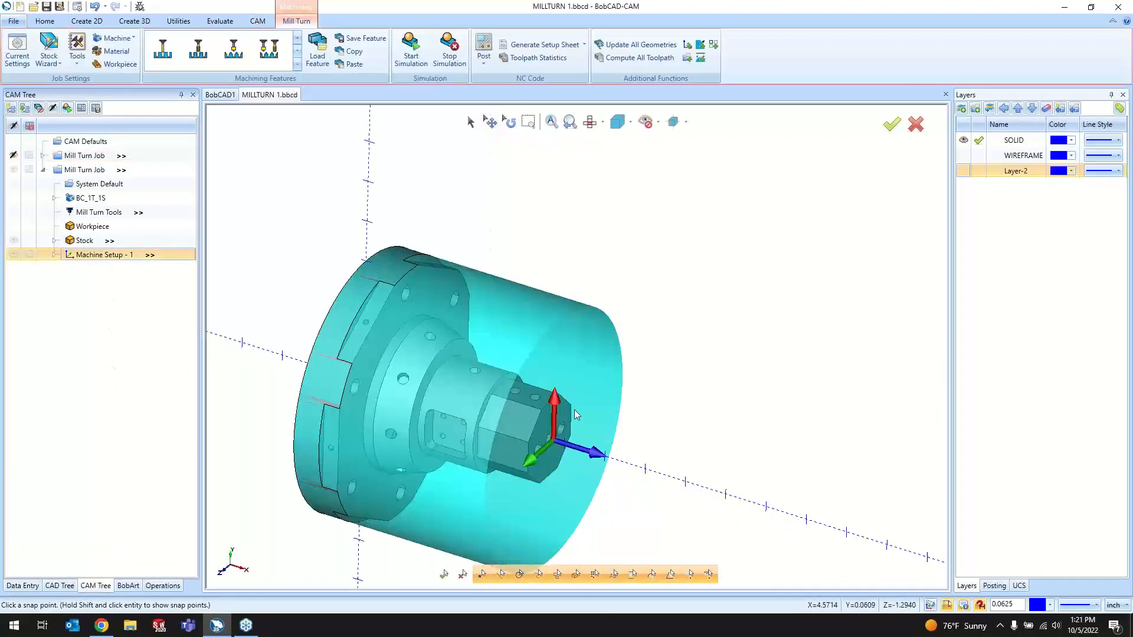
- Delete the newly created Mill Turn job and expand the remaining one
{"action": "left_click", "coordinate": [109, 172]}
{"action": "key", "text": "Delete"}
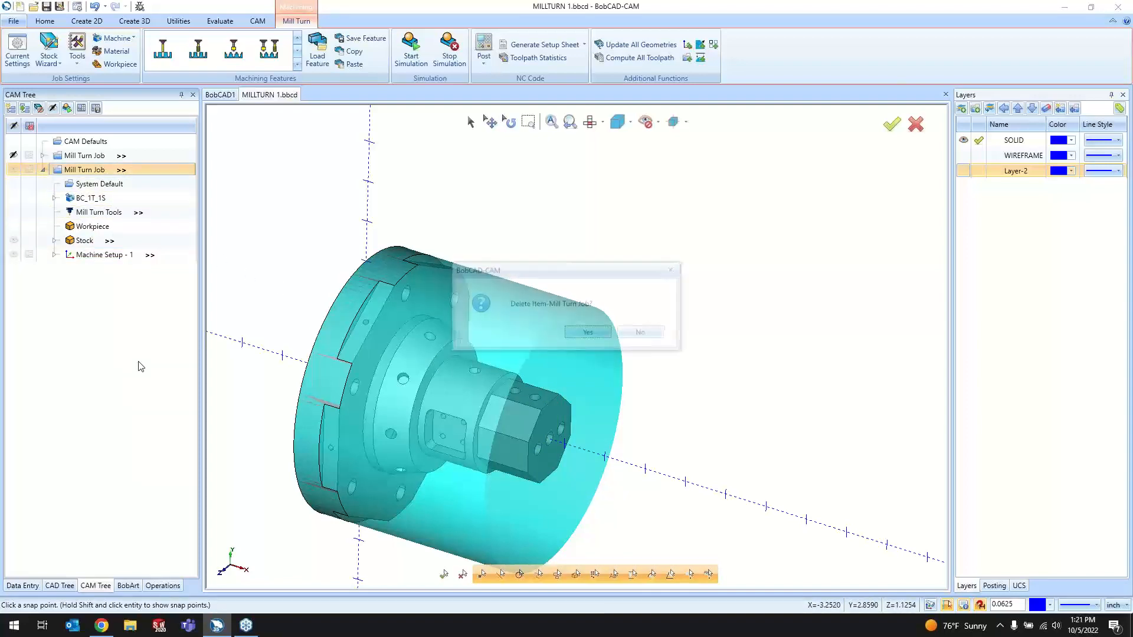
{"action": "left_click", "coordinate": [43, 156]}
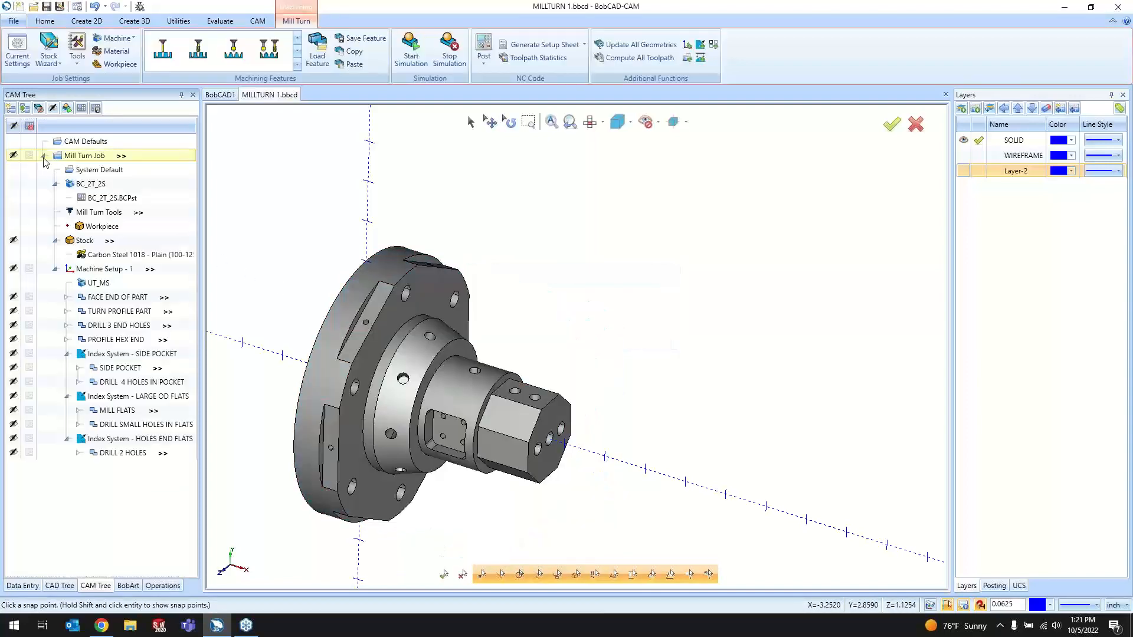
- Check the remaining job's stock around the part and the axis orientation of Machine Setup - 1
{"action": "left_click", "coordinate": [71, 242]}
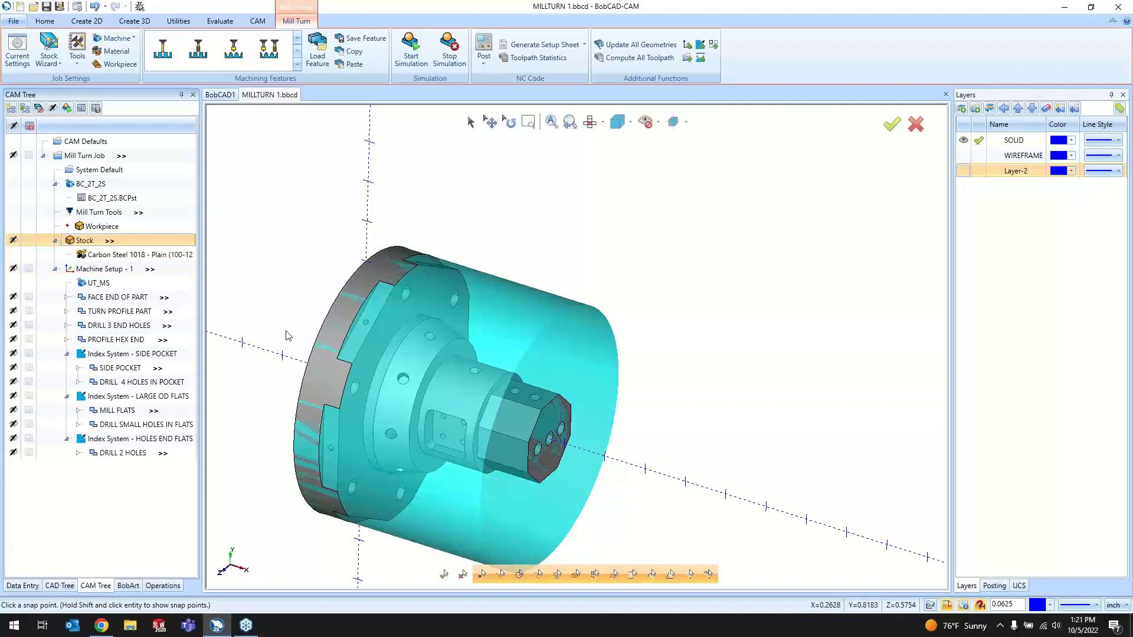
{"action": "left_click", "coordinate": [118, 270]}
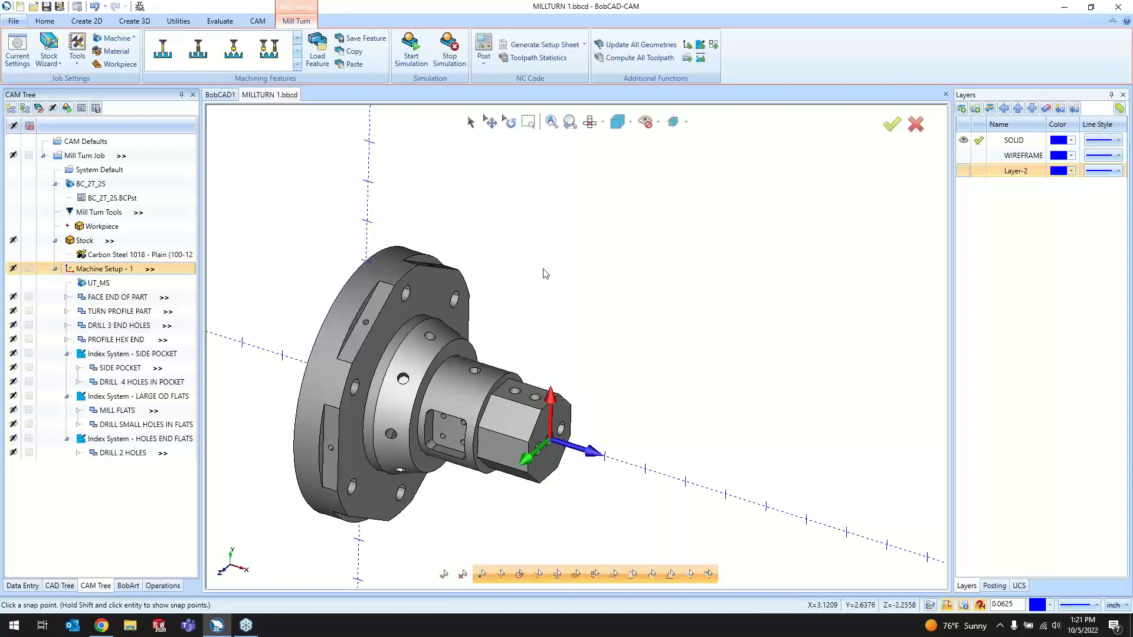
{"action": "scroll", "coordinate": [471, 409], "scroll_direction": "down", "scroll_amount": 2}
{"action": "middle_click_drag", "start_coordinate": [556, 446], "coordinate": [479, 437]}
{"action": "scroll", "coordinate": [530, 425], "scroll_direction": "up", "scroll_amount": 2}
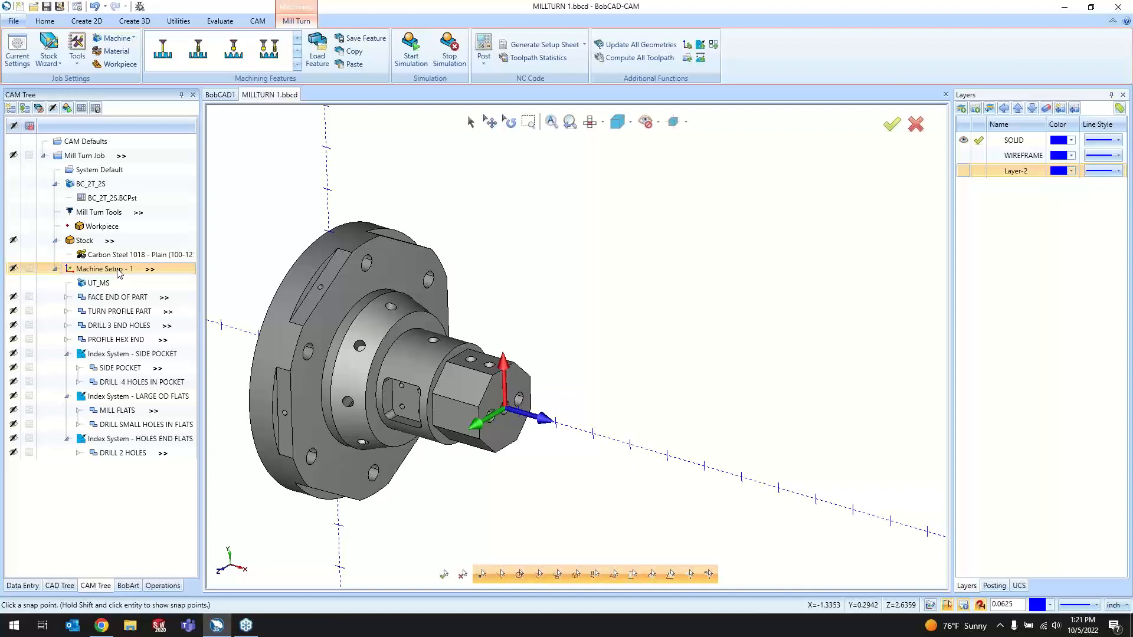
- Preview the Mill 2 Axis operations Pocket, Facing, Chamfer Mill and Corner Rounding for Machine Setup - 1, and leave without adding a feature
{"action": "right_click", "coordinate": [119, 273]}
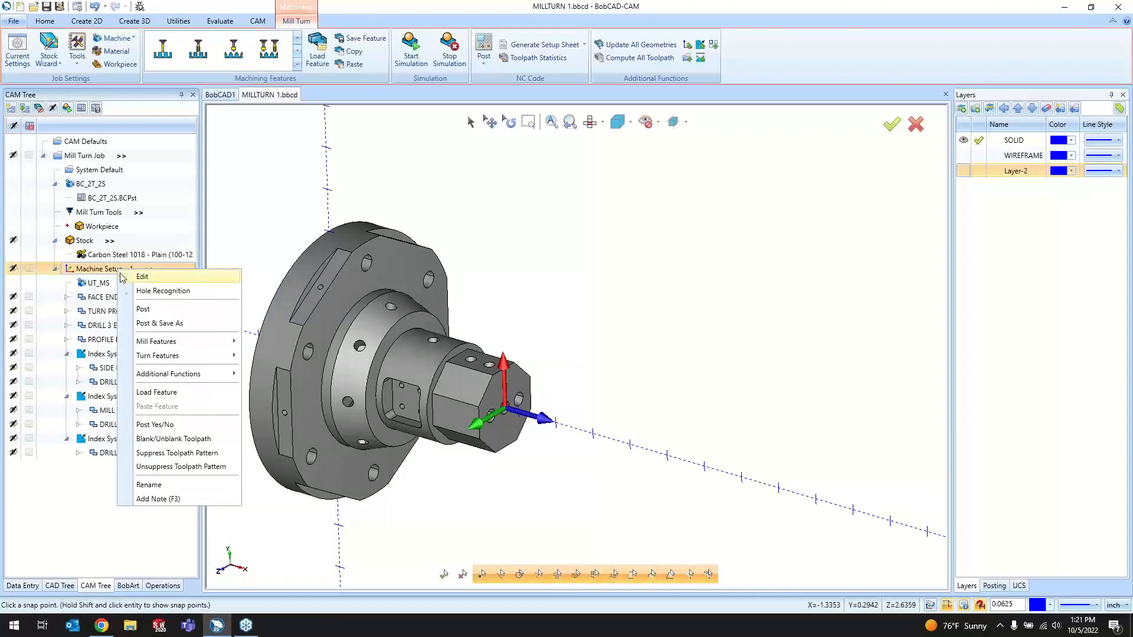
{"action": "mouse_move", "coordinate": [169, 344]}
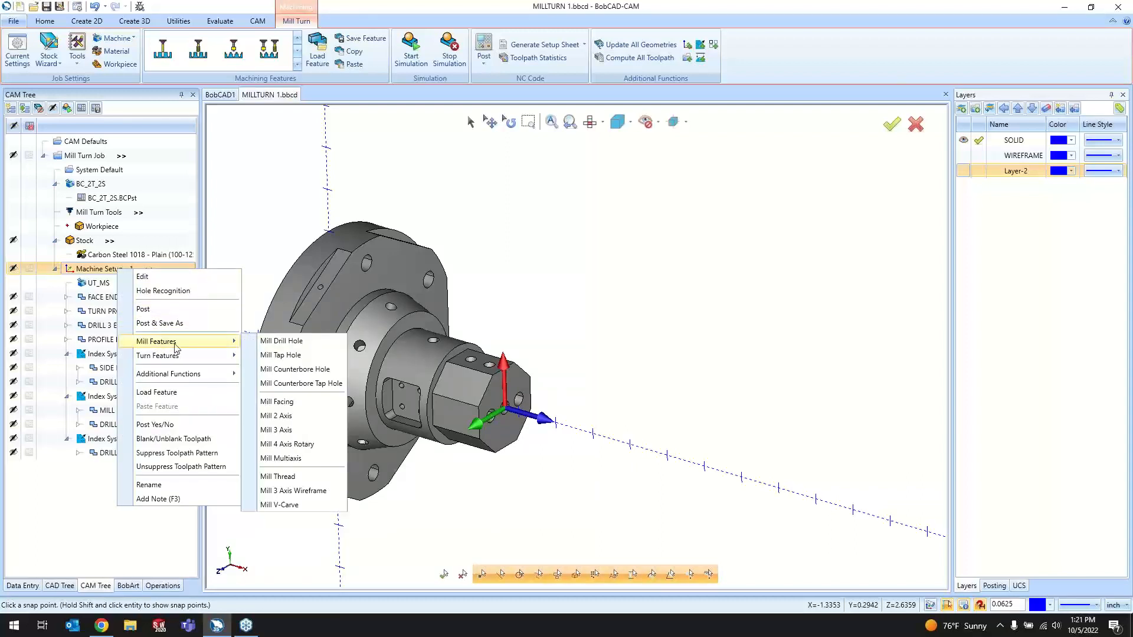
{"action": "mouse_move", "coordinate": [143, 359]}
{"action": "left_click", "coordinate": [283, 416]}
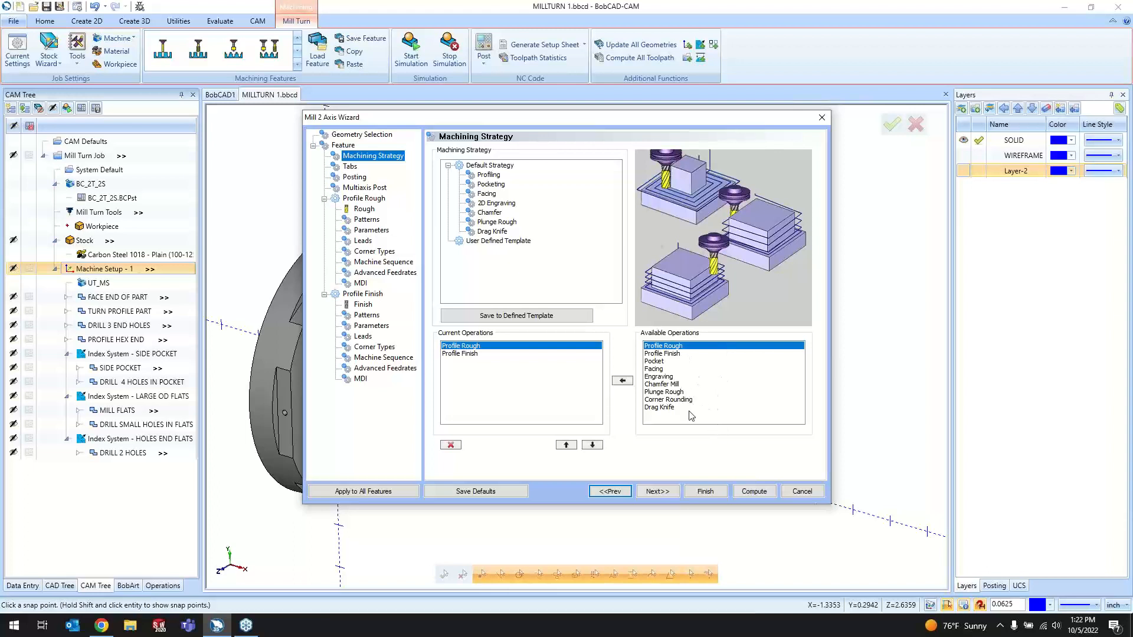
{"action": "left_click", "coordinate": [693, 354]}
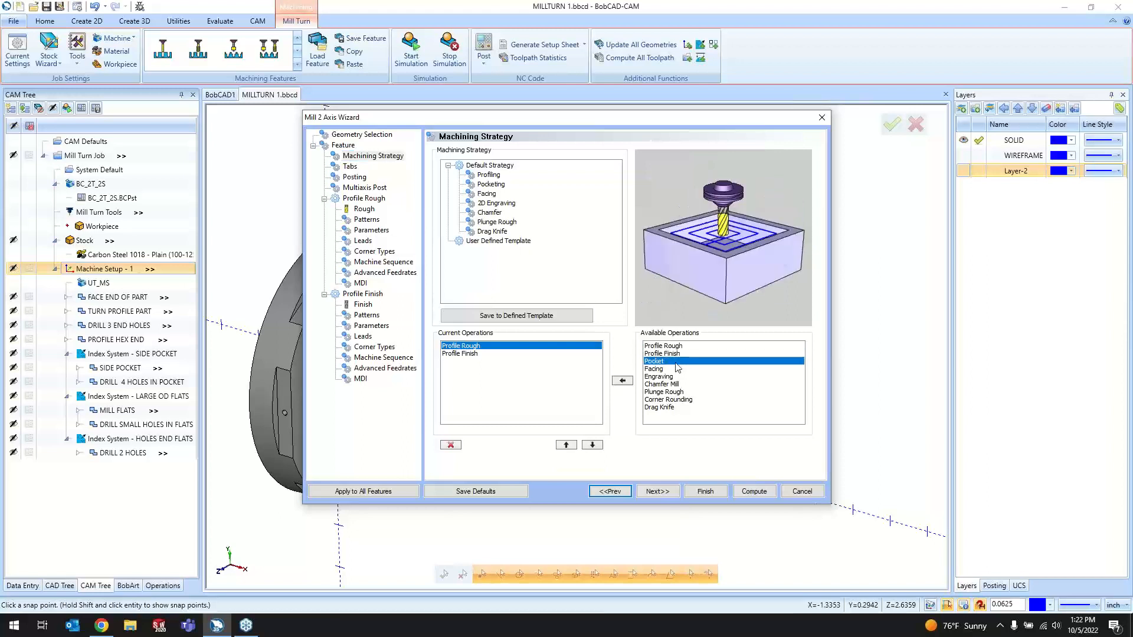
{"action": "left_click", "coordinate": [673, 369]}
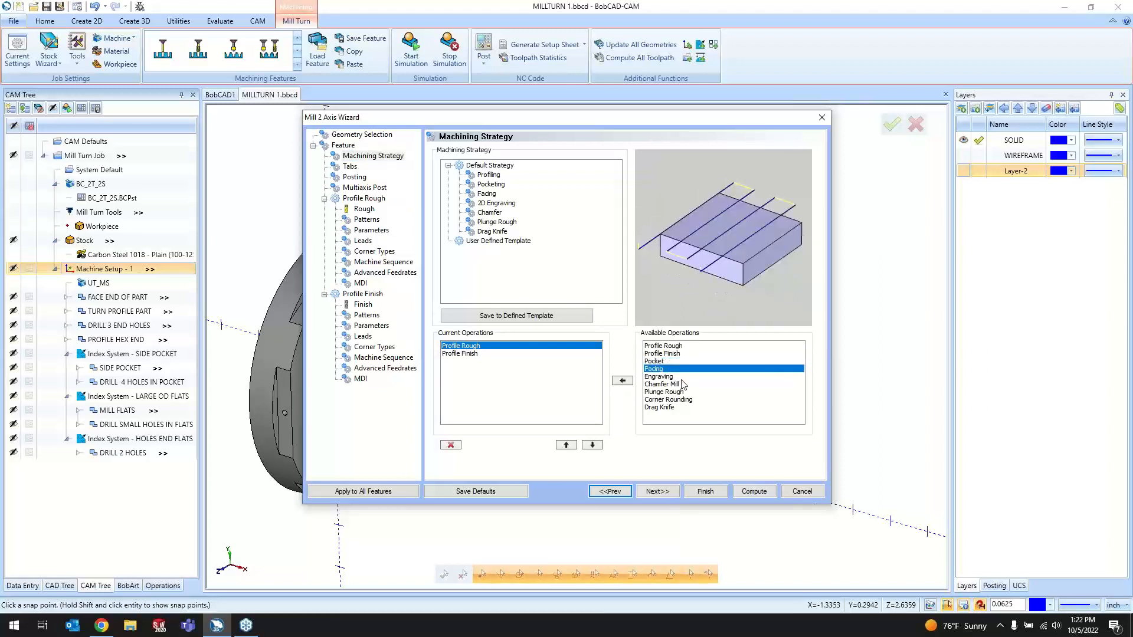
{"action": "left_click", "coordinate": [681, 378]}
{"action": "left_click", "coordinate": [684, 384]}
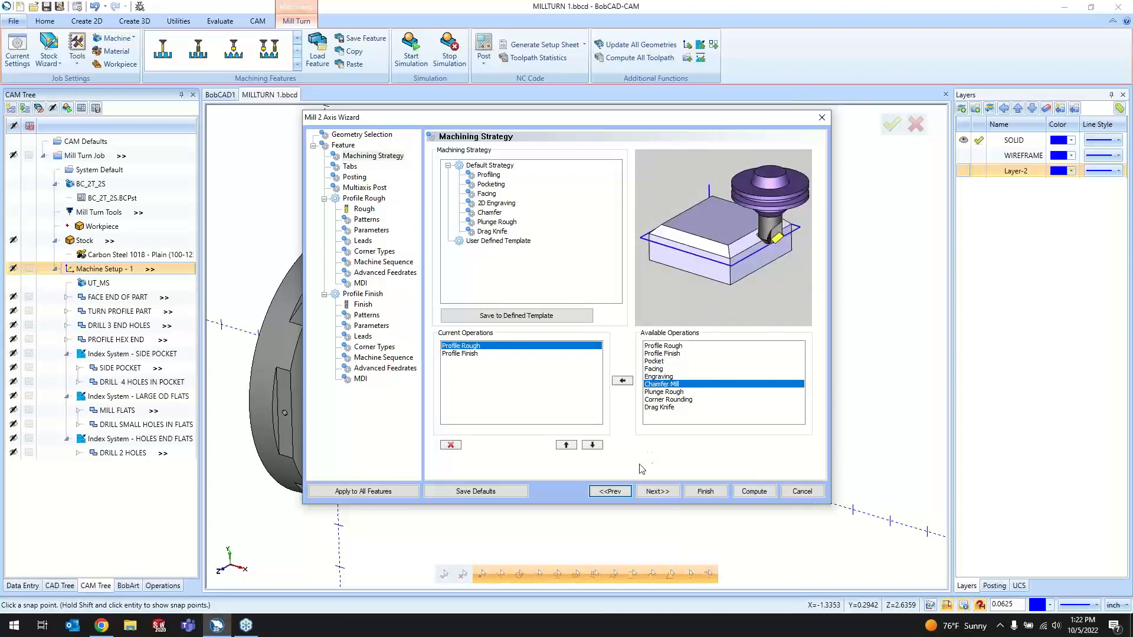
{"action": "left_click", "coordinate": [707, 400]}
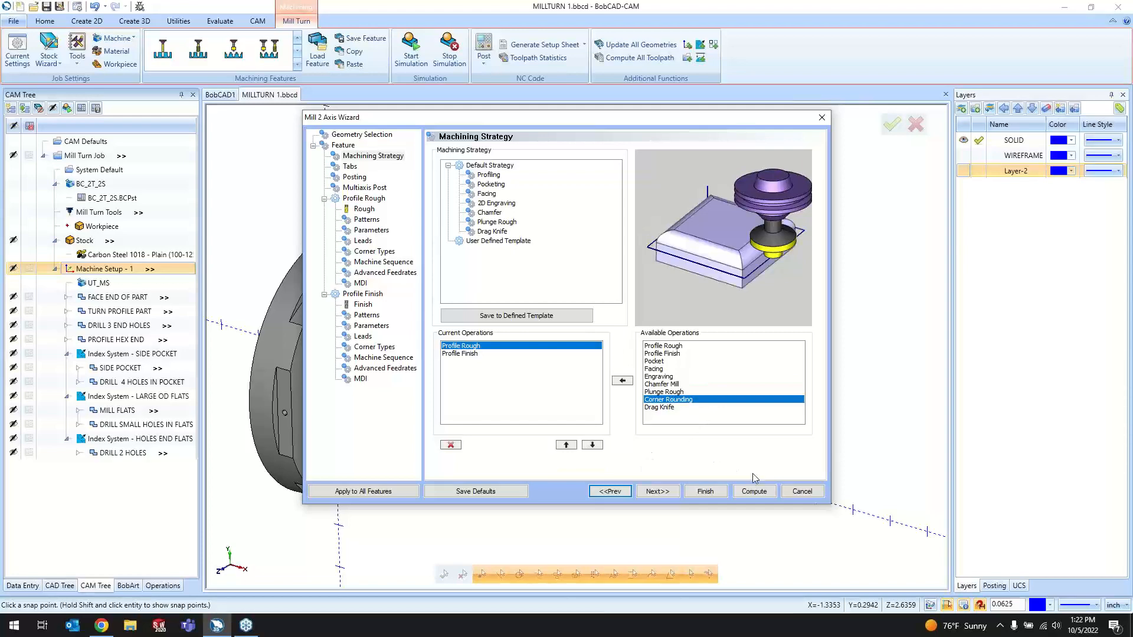
{"action": "left_click", "coordinate": [806, 492]}
- Preview the Mill 3 Axis operations Advanced Rough and Pencil for Machine Setup - 1, and leave without adding a feature
{"action": "right_click", "coordinate": [124, 266]}
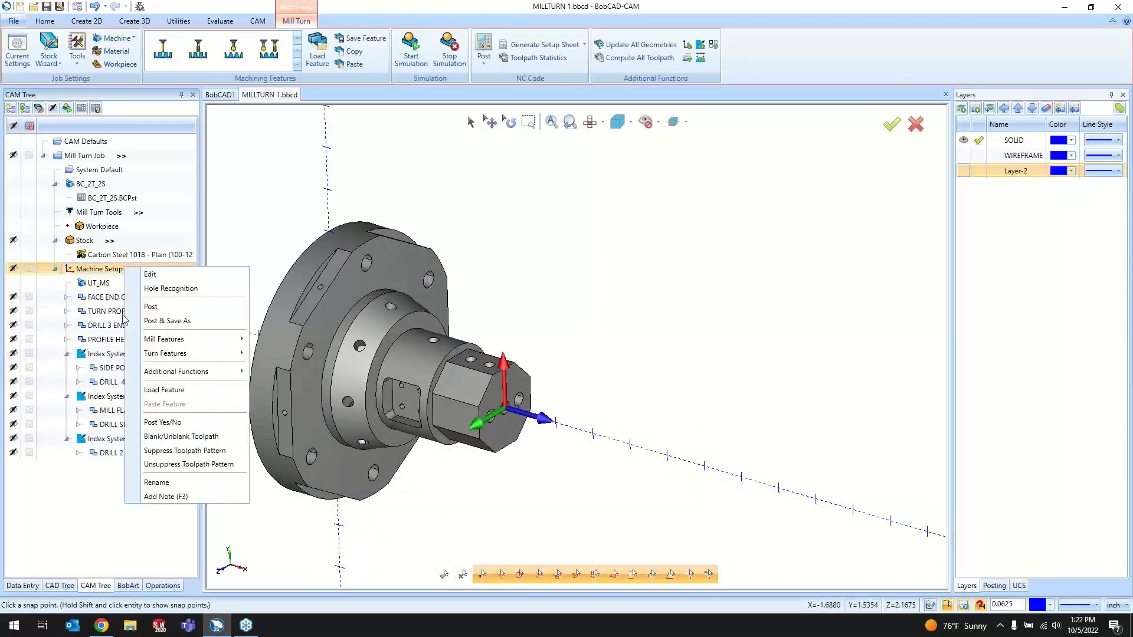
{"action": "mouse_move", "coordinate": [233, 339]}
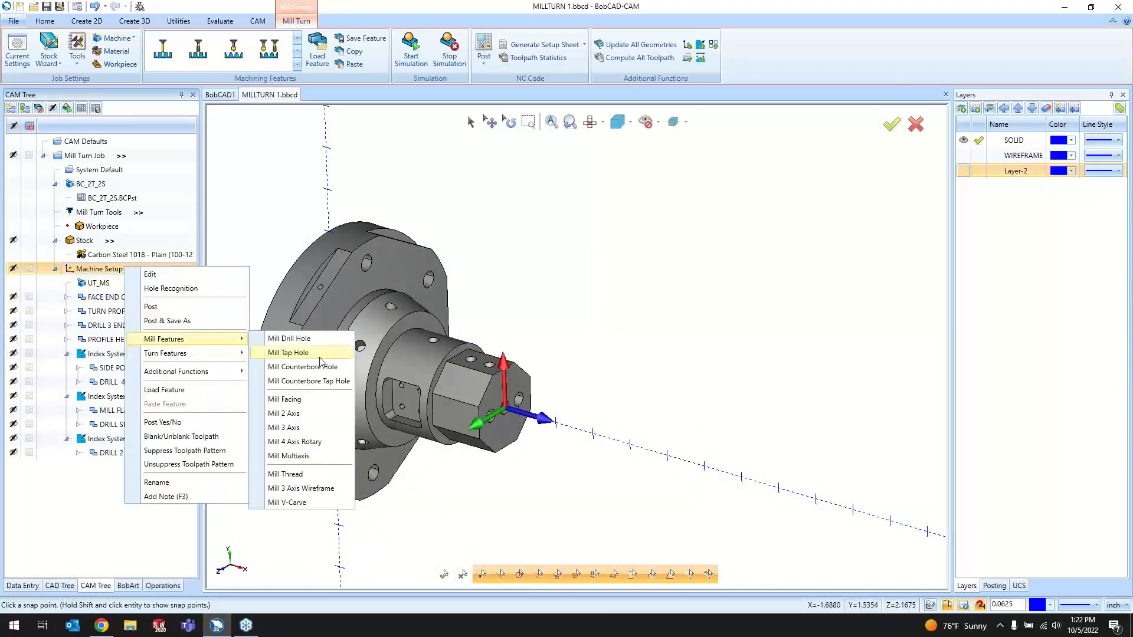
{"action": "left_click", "coordinate": [339, 428]}
{"action": "left_click", "coordinate": [378, 156]}
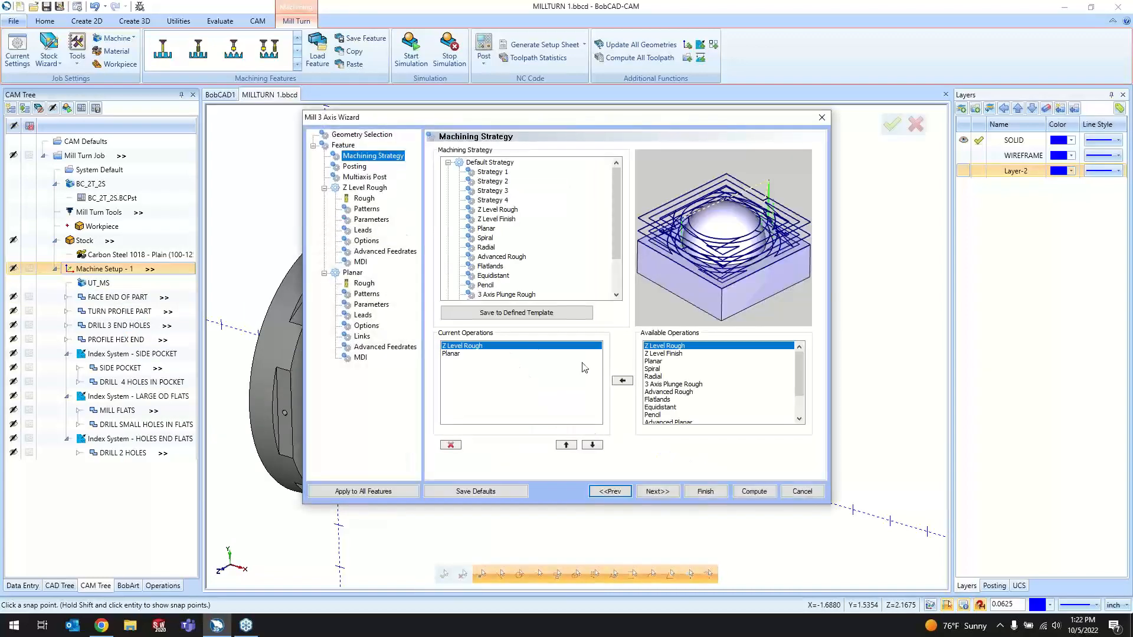
{"action": "scroll", "coordinate": [678, 392], "scroll_direction": "down", "scroll_amount": 2}
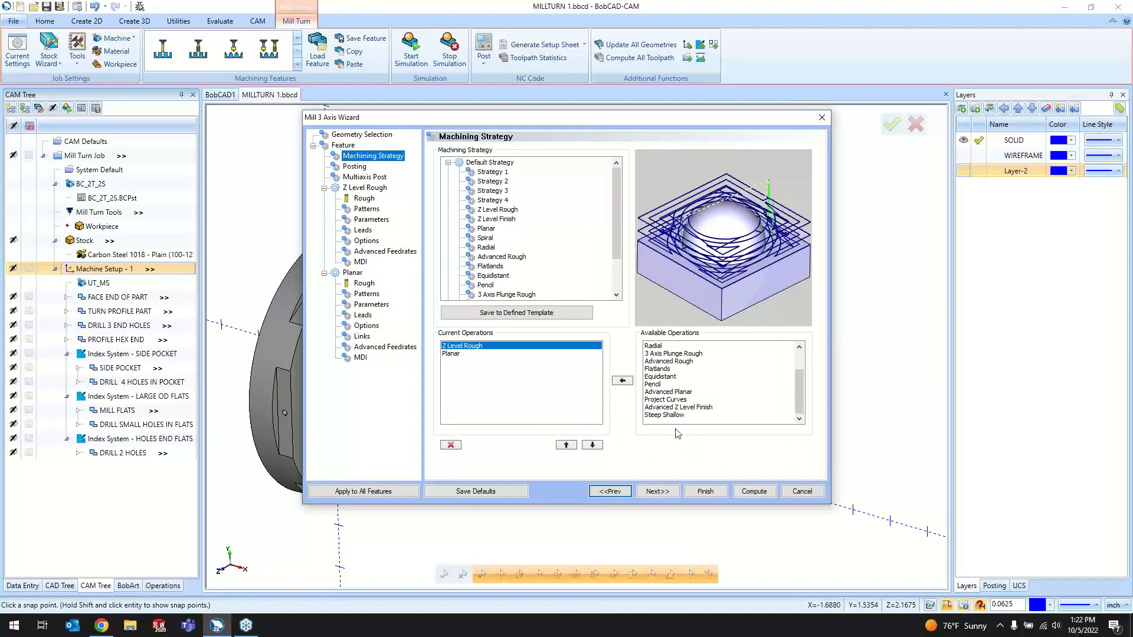
{"action": "left_click", "coordinate": [663, 361]}
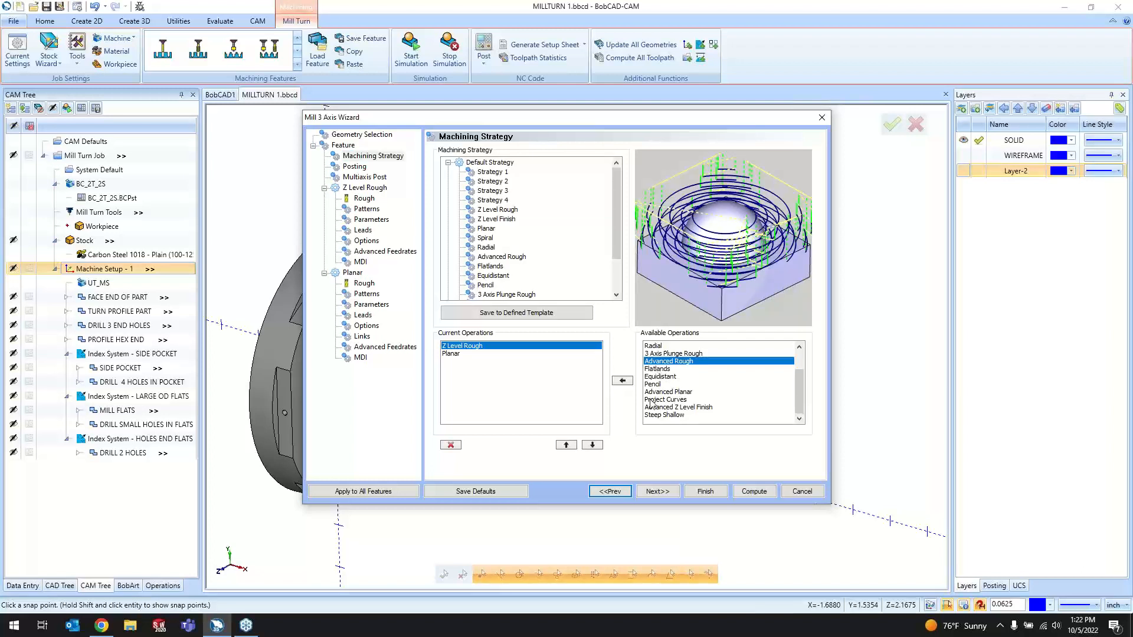
{"action": "left_click", "coordinate": [652, 385]}
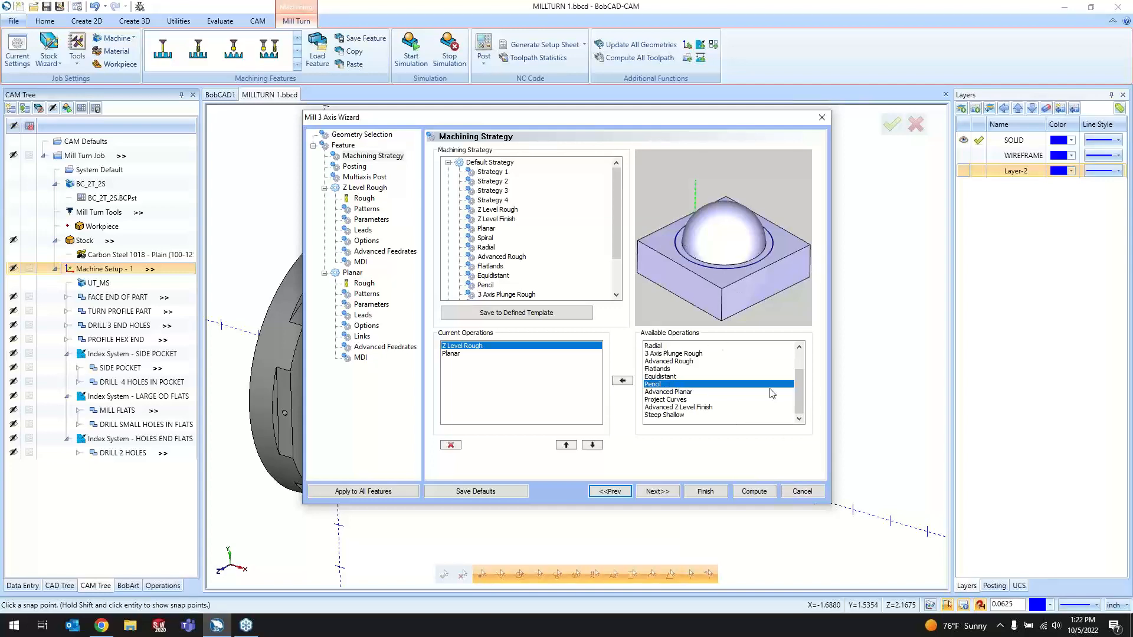
{"action": "left_click", "coordinate": [802, 492]}
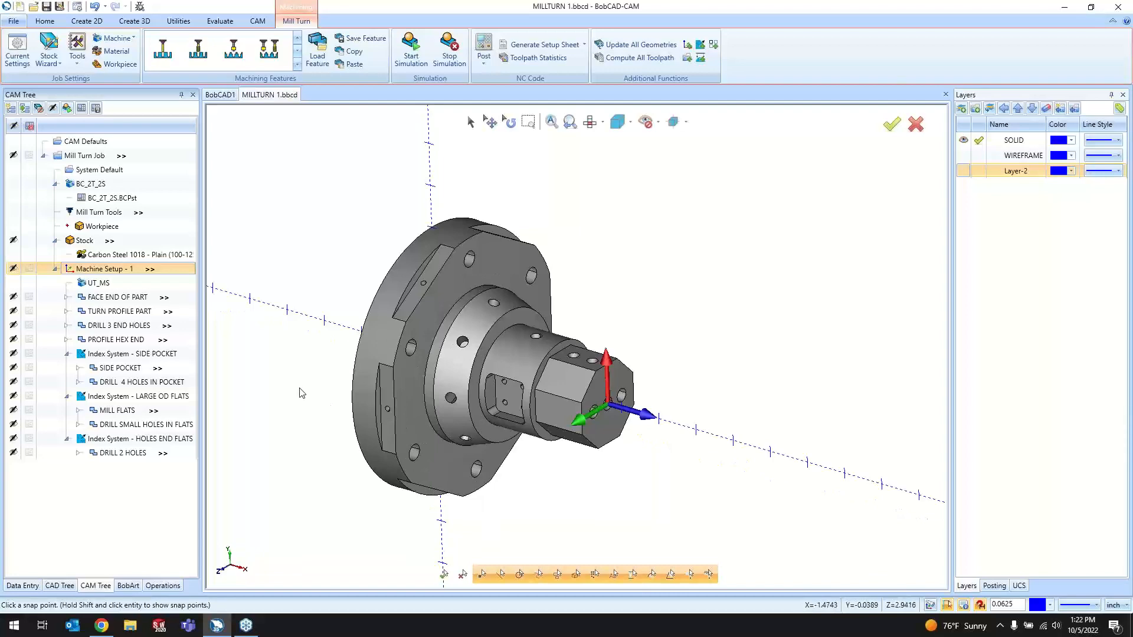
- Review the existing job's stock definition and close it without changes
{"action": "middle_click_drag", "start_coordinate": [562, 411], "coordinate": [582, 428]}
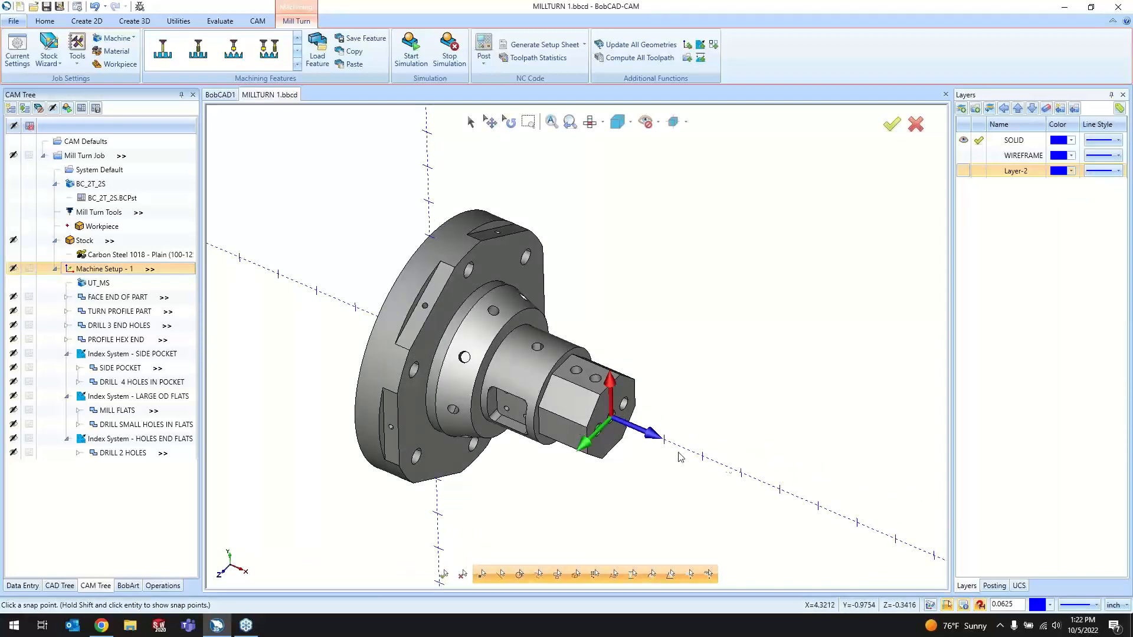
{"action": "middle_click_drag", "start_coordinate": [723, 471], "coordinate": [743, 476]}
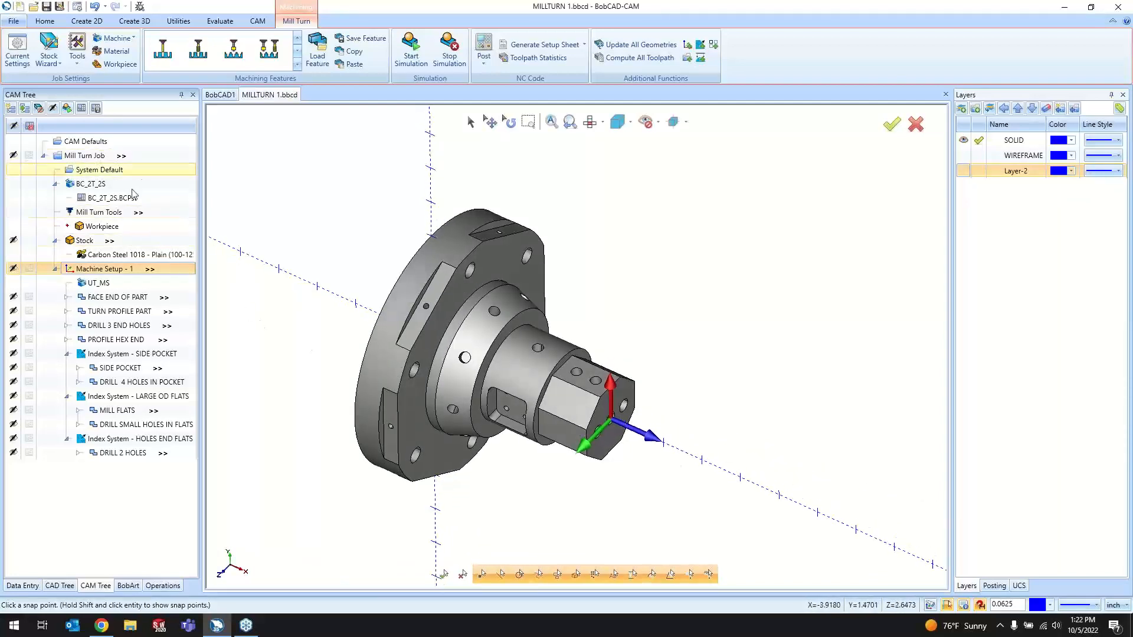
{"action": "right_click", "coordinate": [82, 238]}
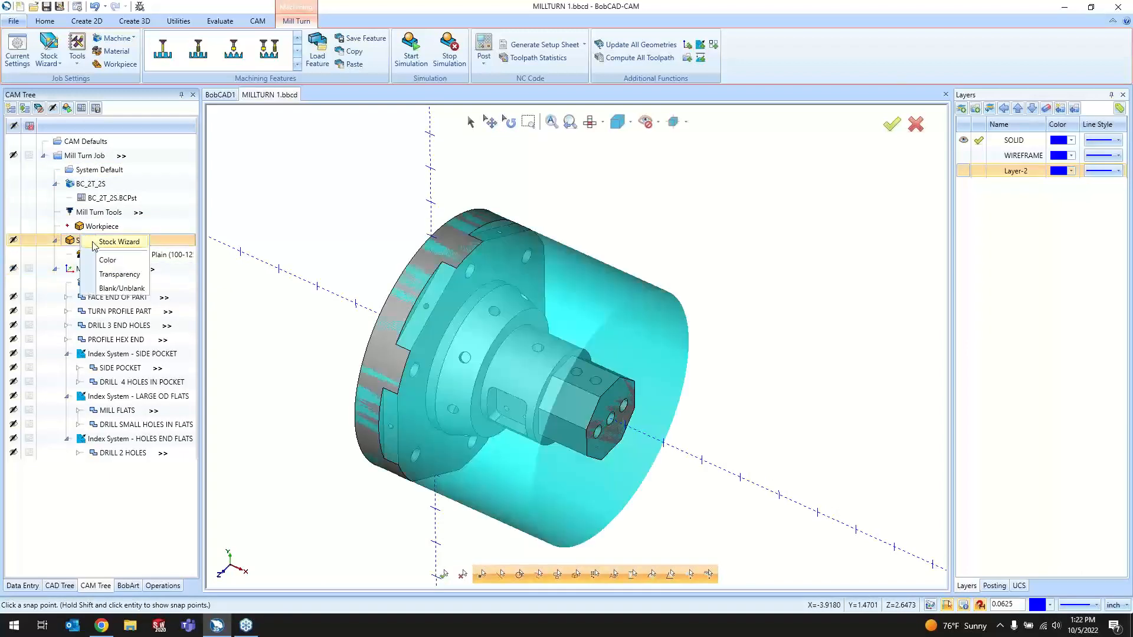
{"action": "left_click", "coordinate": [93, 244]}
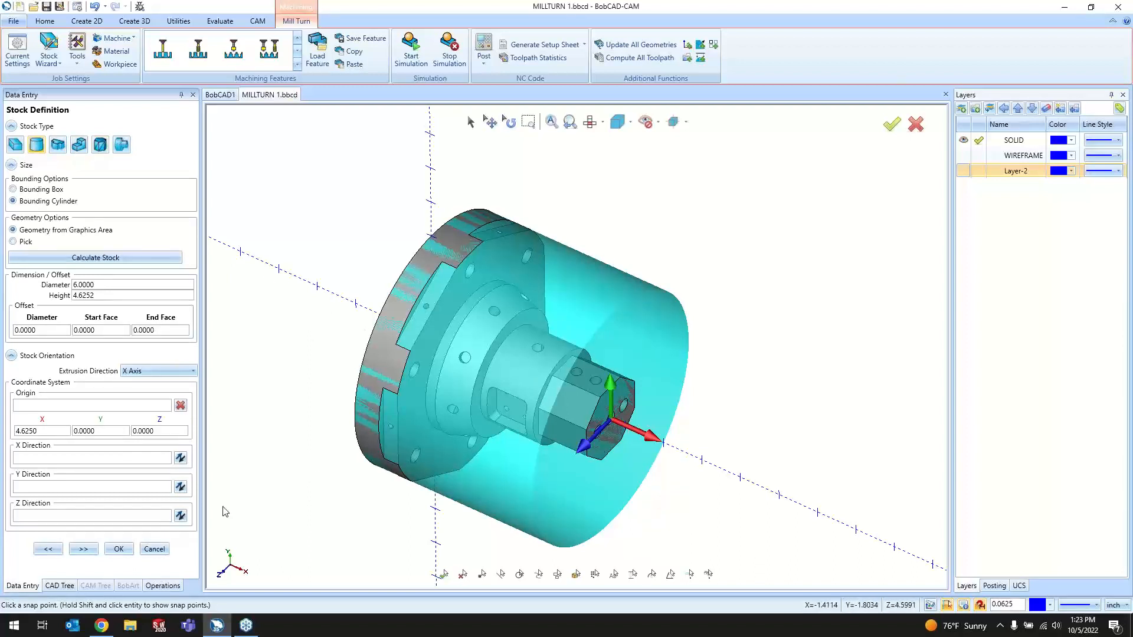
{"action": "left_click", "coordinate": [148, 549]}
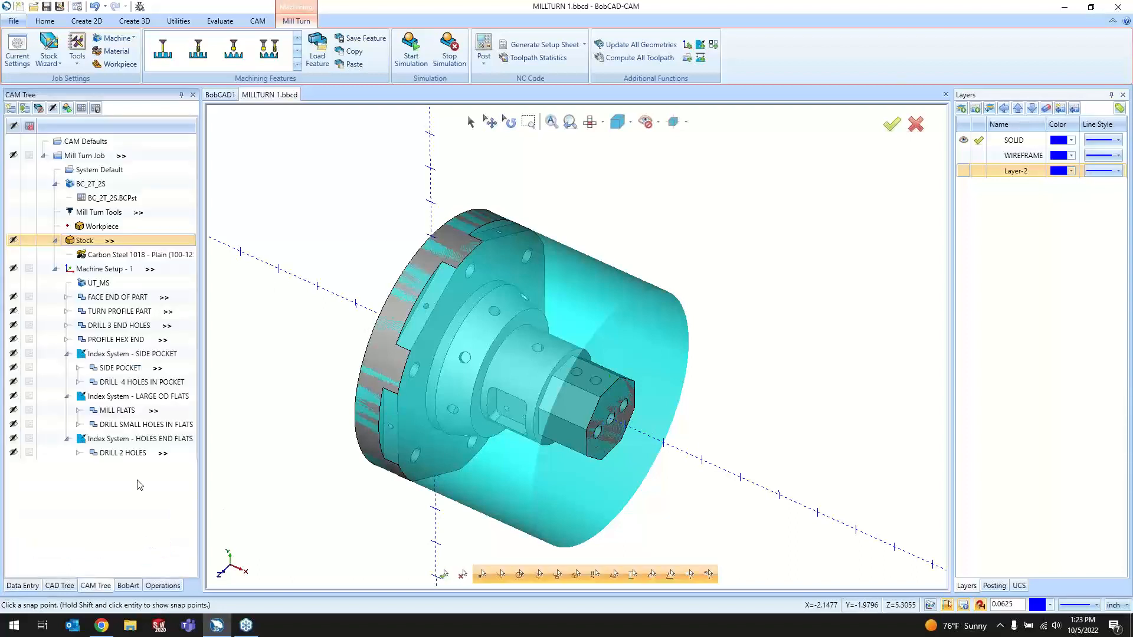
- Add a Lathe End Face feature to Machine Setup - 1 and start picking its geometry
{"action": "left_click", "coordinate": [87, 271]}
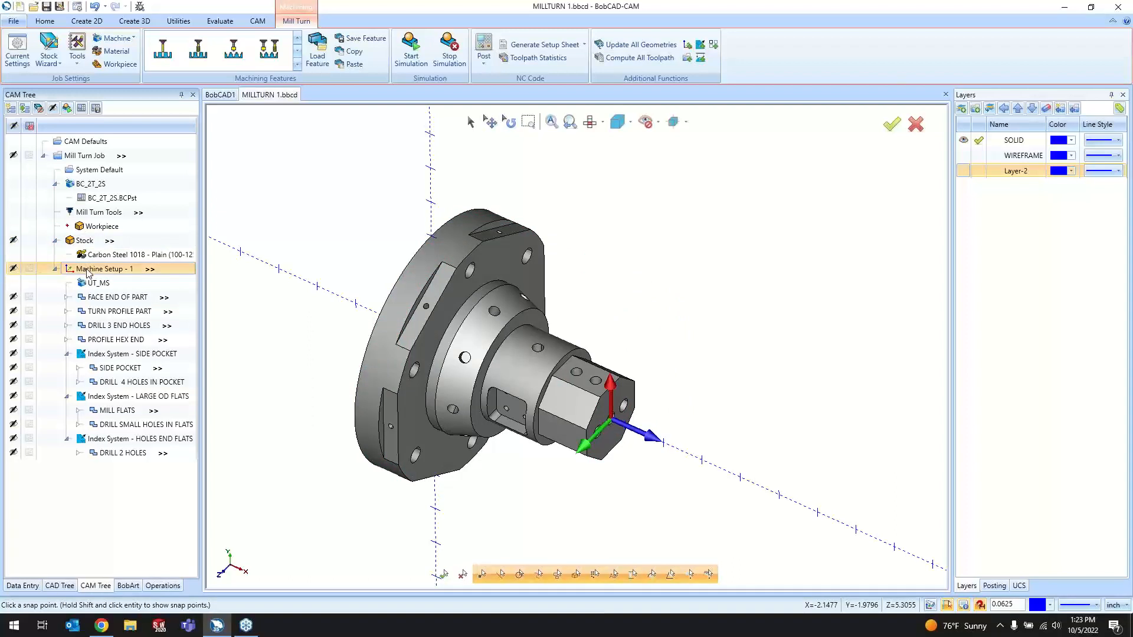
{"action": "right_click", "coordinate": [86, 271]}
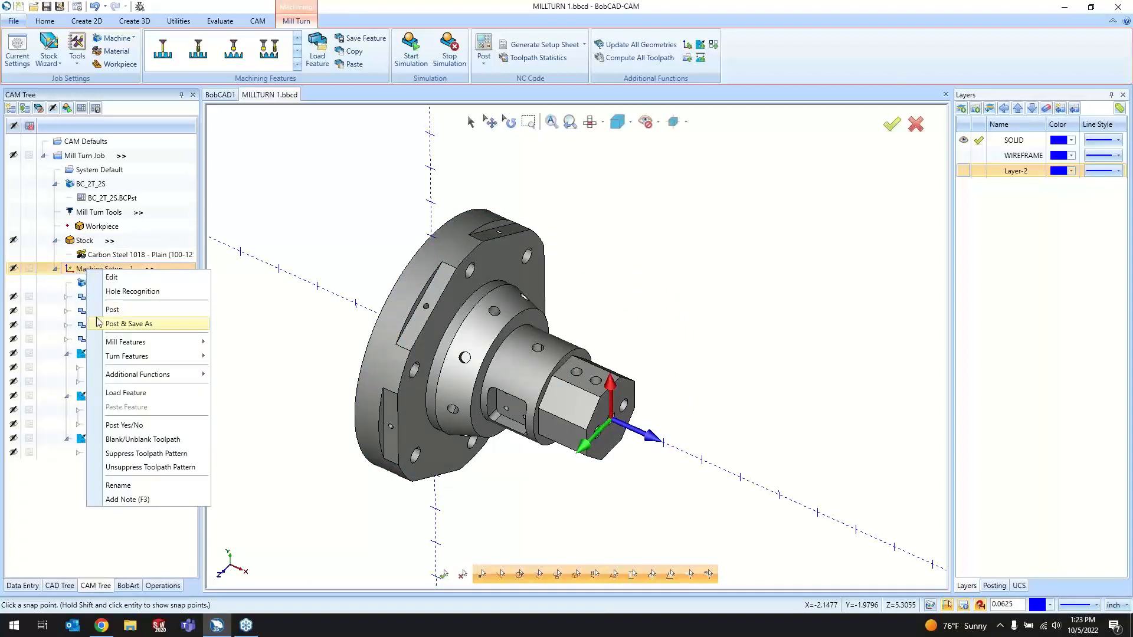
{"action": "mouse_move", "coordinate": [145, 358]}
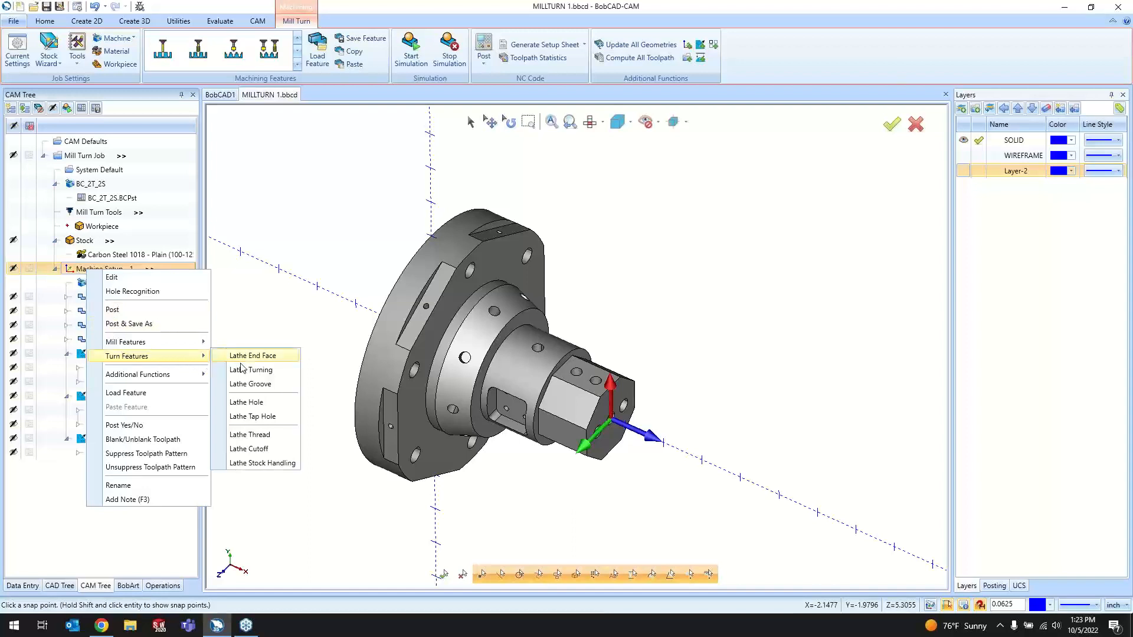
{"action": "left_click", "coordinate": [277, 360]}
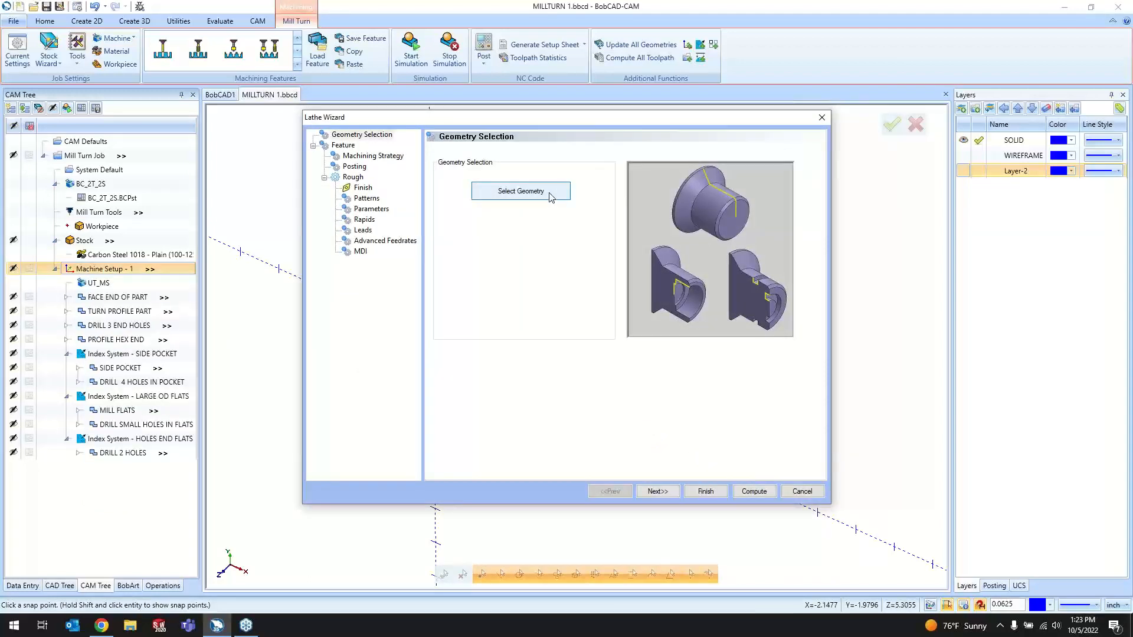
{"action": "left_click", "coordinate": [550, 190]}
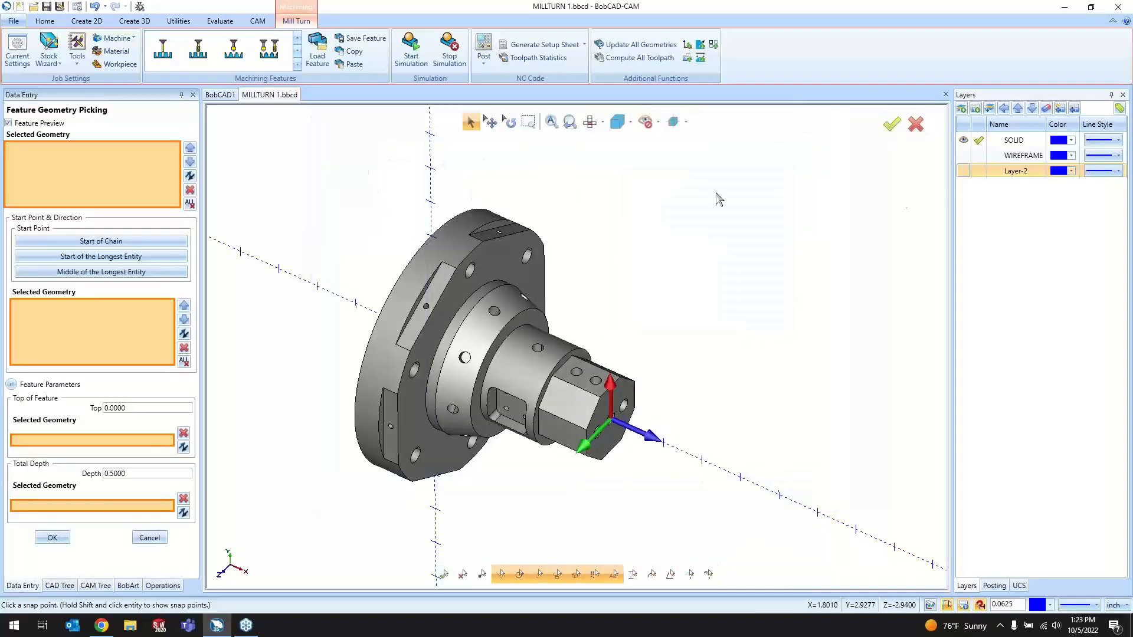
- Show the WIREFRAME layer, make it active, and hide the SOLID layer to expose the turning profile
{"action": "left_click", "coordinate": [963, 156]}
{"action": "left_click", "coordinate": [979, 155]}
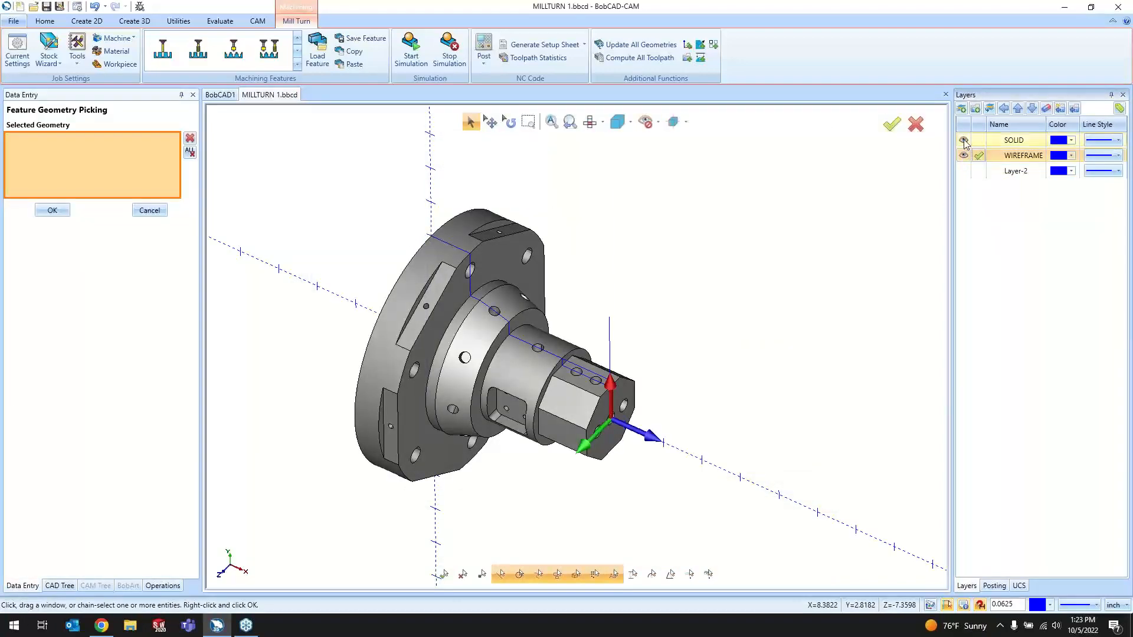
{"action": "left_click", "coordinate": [964, 140]}
{"action": "scroll", "coordinate": [638, 433], "scroll_direction": "up", "scroll_amount": 5}
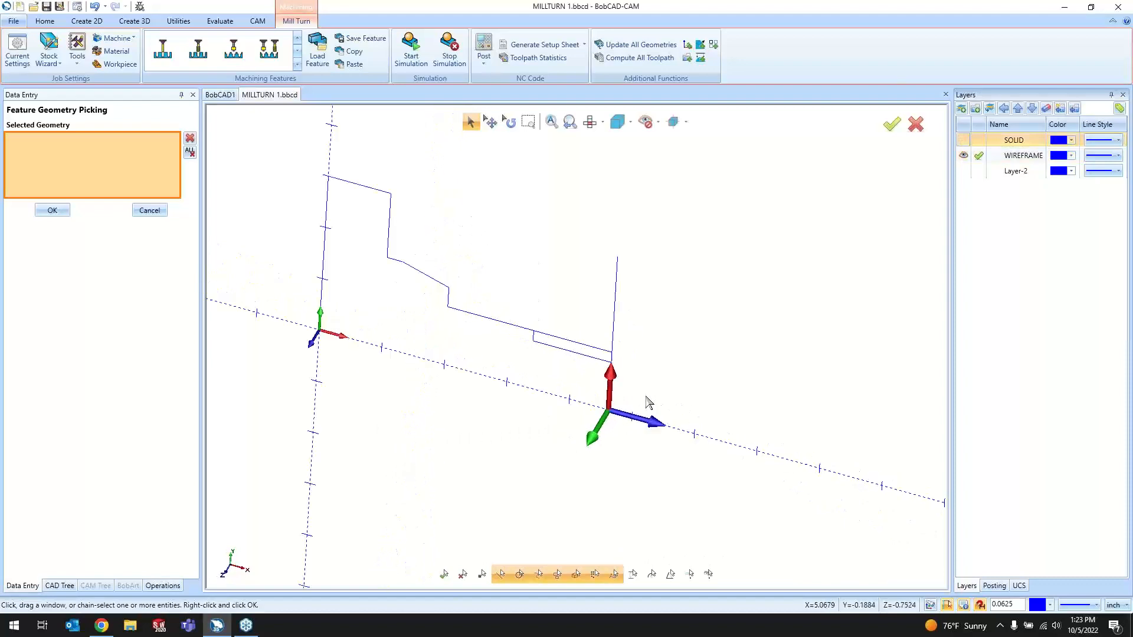
- Pick the vertical end-face line as the Lathe End Face geometry and proceed to the feature parameters
{"action": "left_click", "coordinate": [600, 319]}
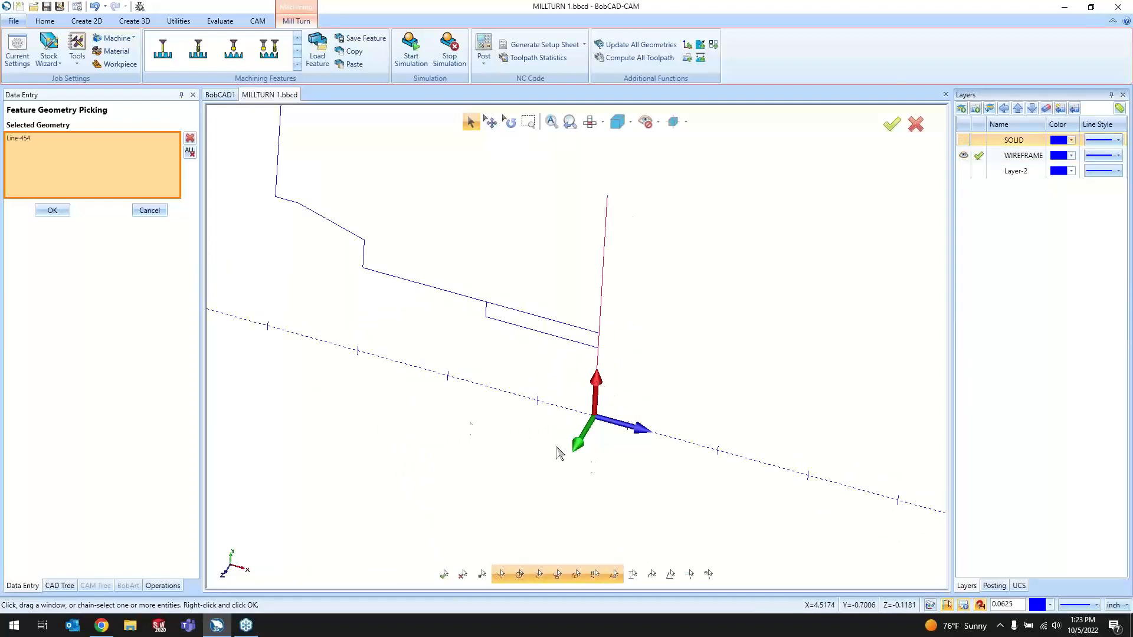
{"action": "left_click", "coordinate": [56, 213]}
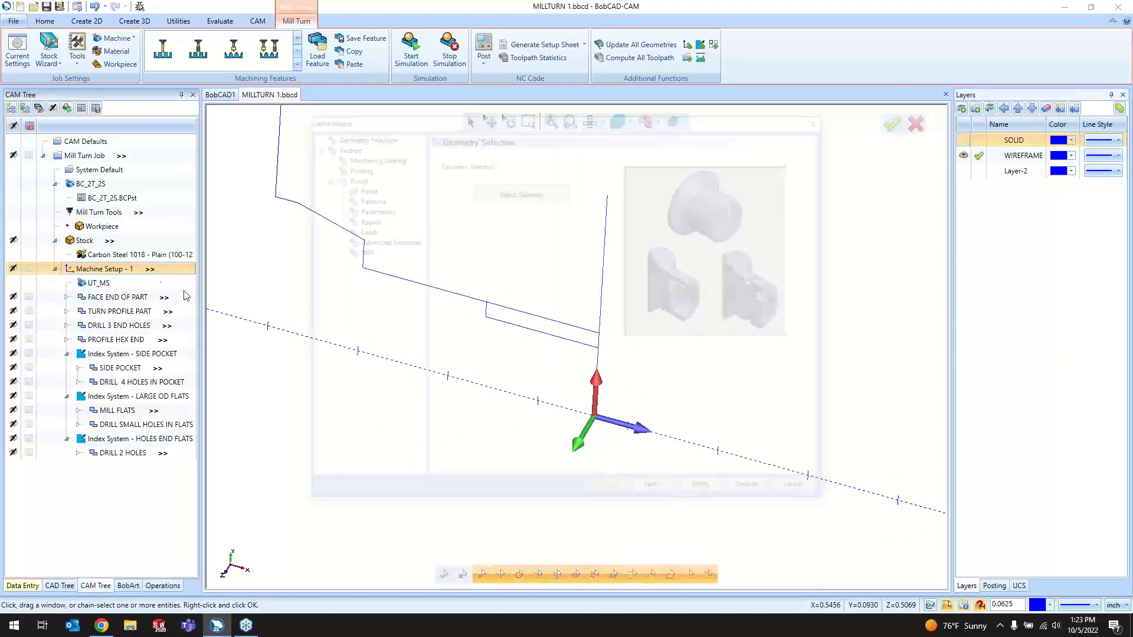
{"action": "left_click", "coordinate": [655, 492]}
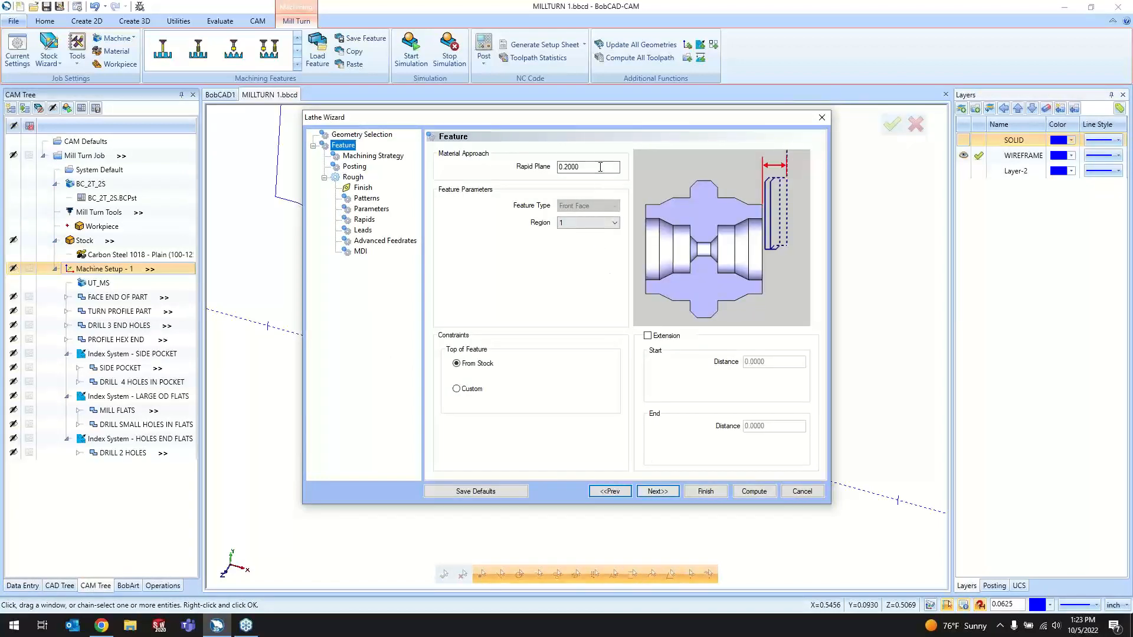
- Compare the tool directions of Regions 1 and 2 for the front face, and choose Region 1
{"action": "left_click", "coordinate": [604, 224]}
{"action": "left_click", "coordinate": [588, 234]}
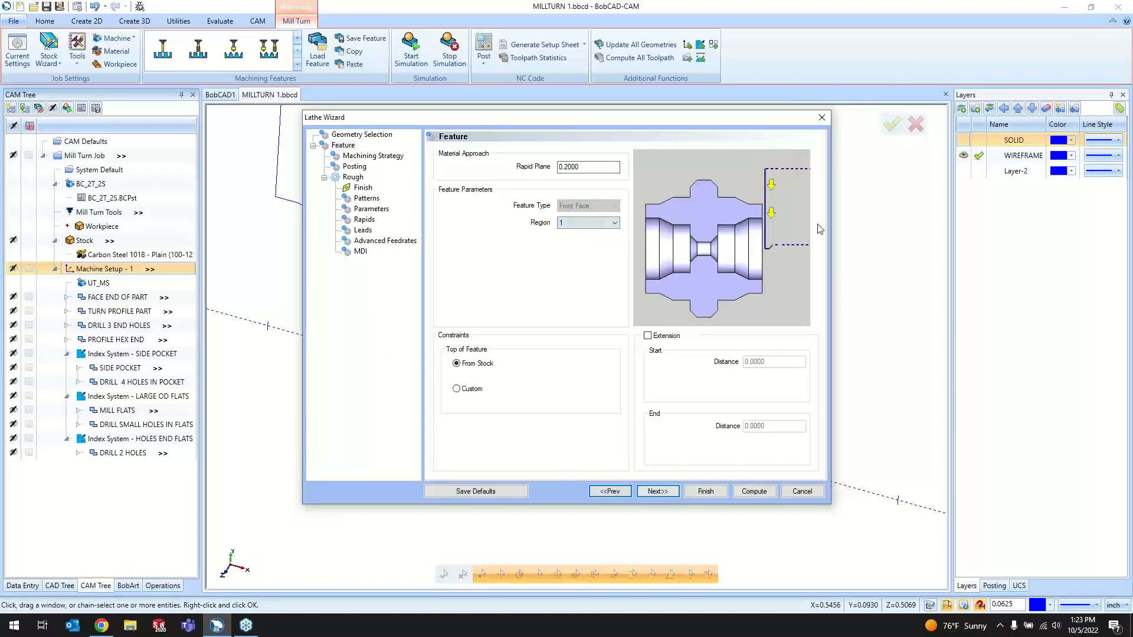
{"action": "left_click", "coordinate": [576, 225]}
{"action": "left_click", "coordinate": [576, 243]}
{"action": "left_click", "coordinate": [579, 224]}
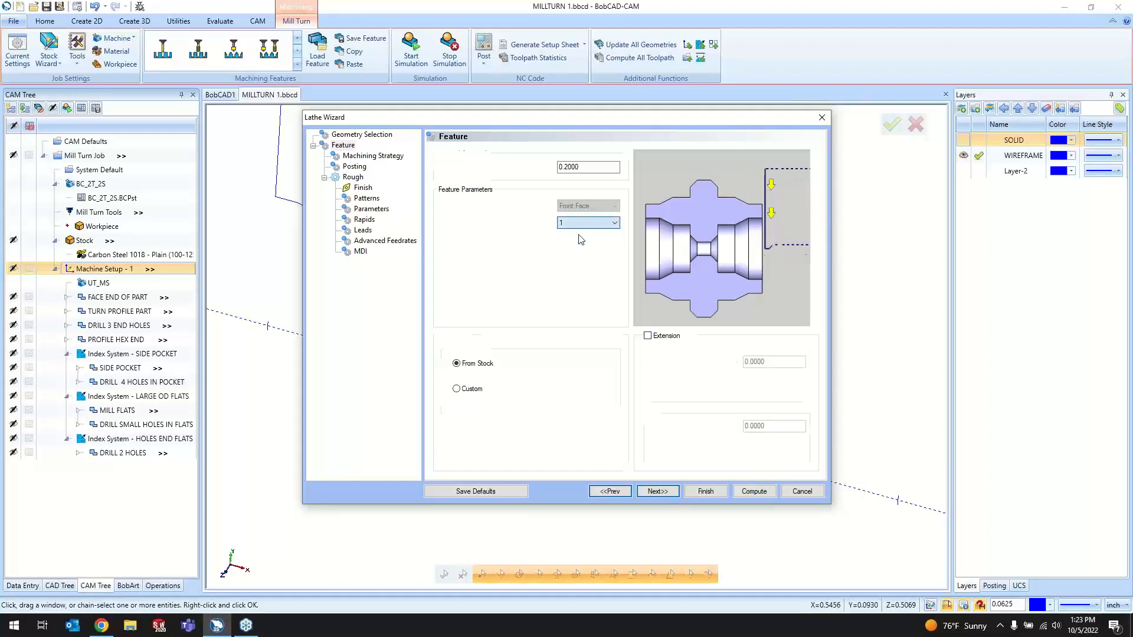
{"action": "left_click", "coordinate": [582, 234]}
{"action": "left_click", "coordinate": [595, 228]}
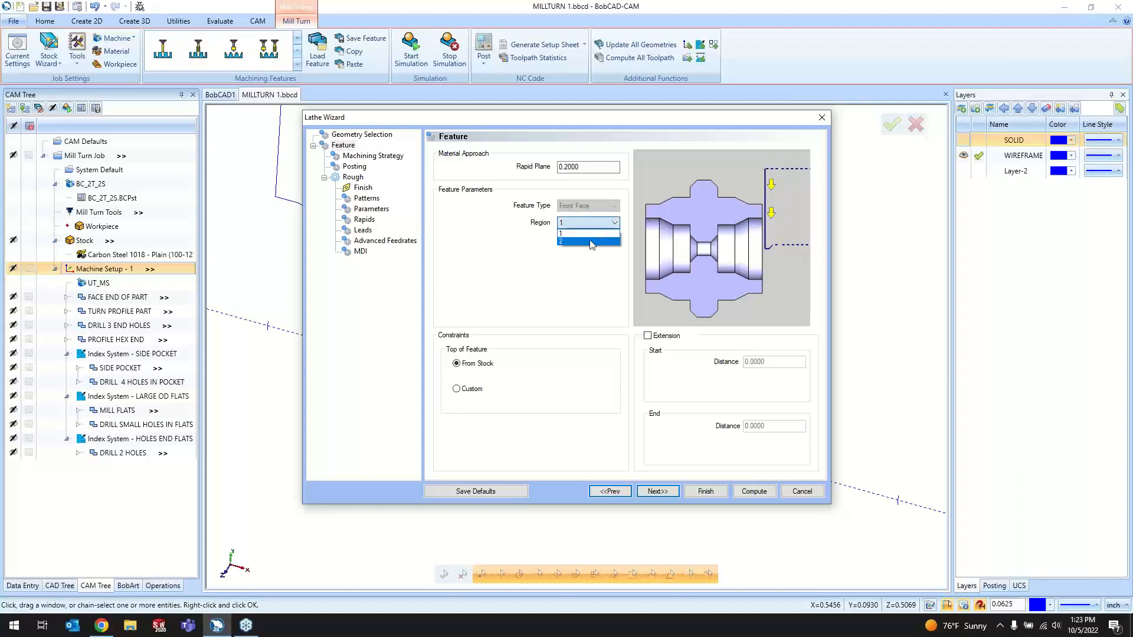
{"action": "left_click", "coordinate": [592, 244]}
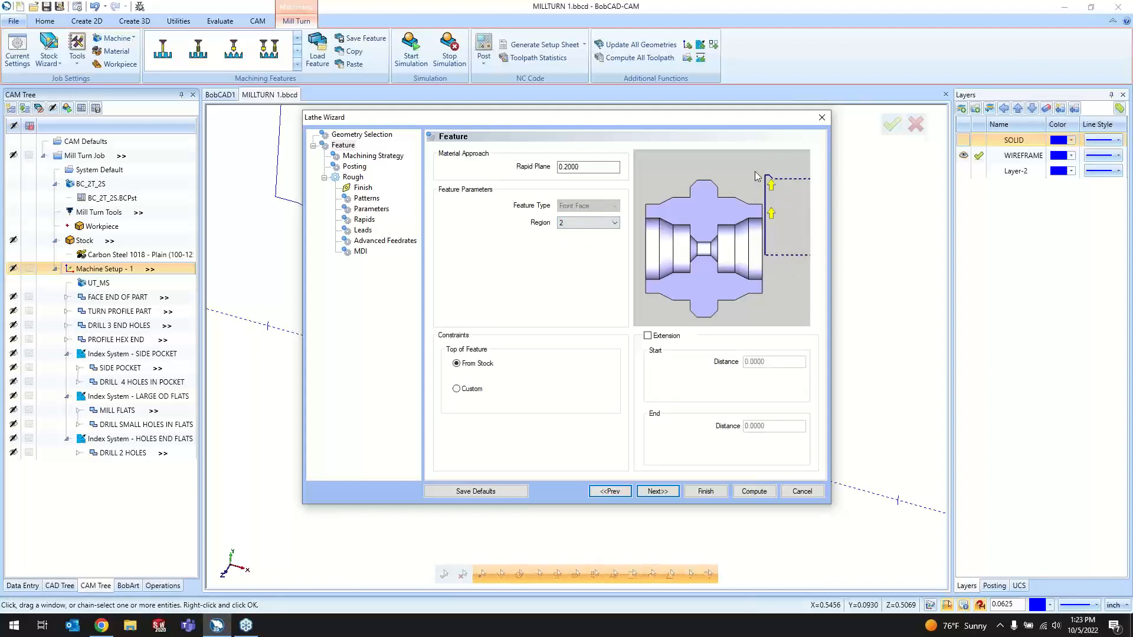
{"action": "left_click", "coordinate": [588, 223]}
{"action": "left_click", "coordinate": [584, 234]}
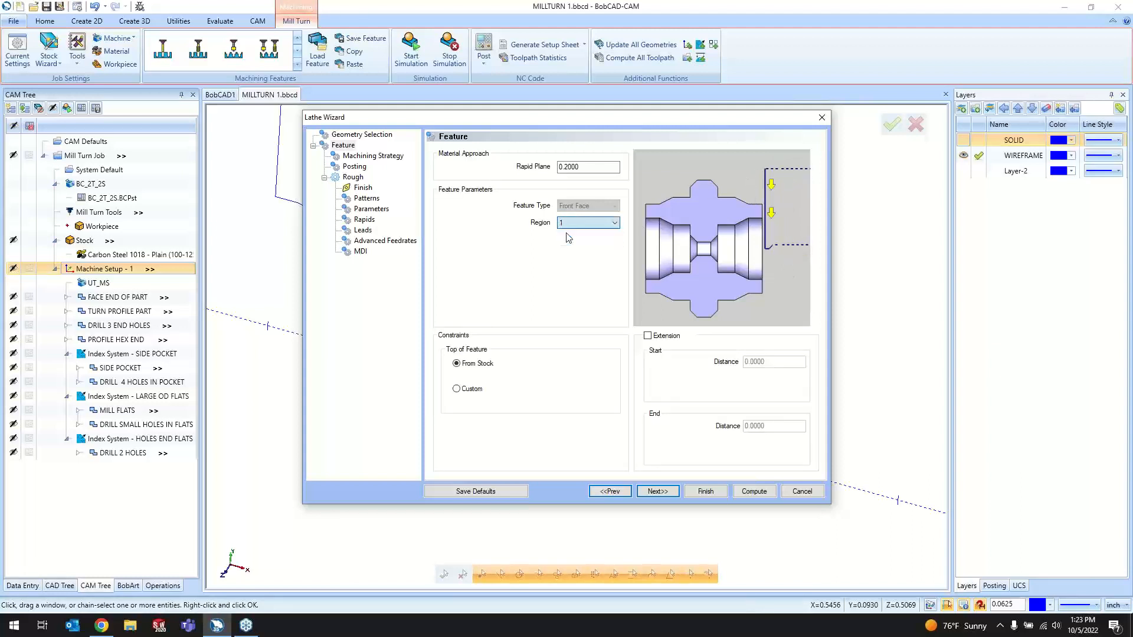
- Add a Basic Finish operation after Rough in the end-face machining strategy
{"action": "left_click", "coordinate": [661, 492]}
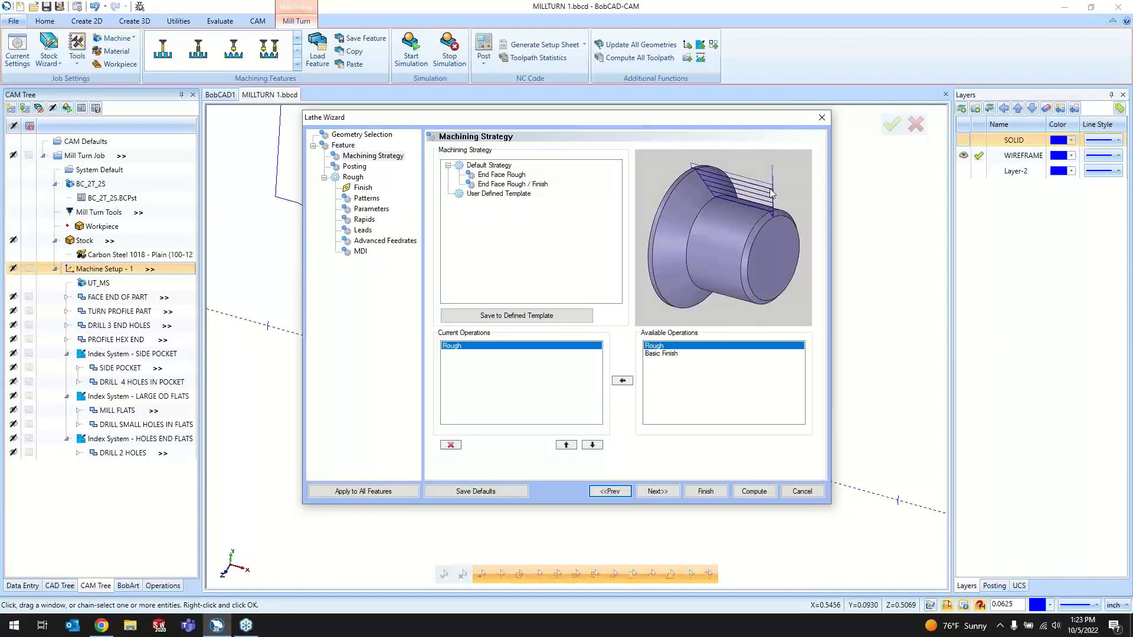
{"action": "left_click", "coordinate": [672, 357]}
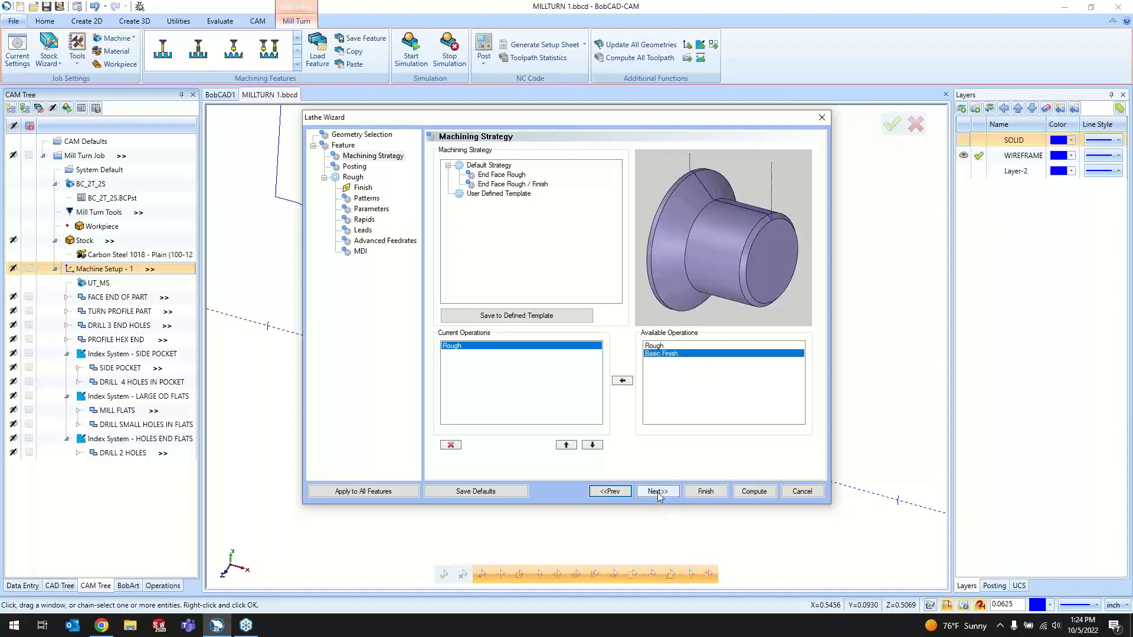
{"action": "left_click", "coordinate": [623, 381]}
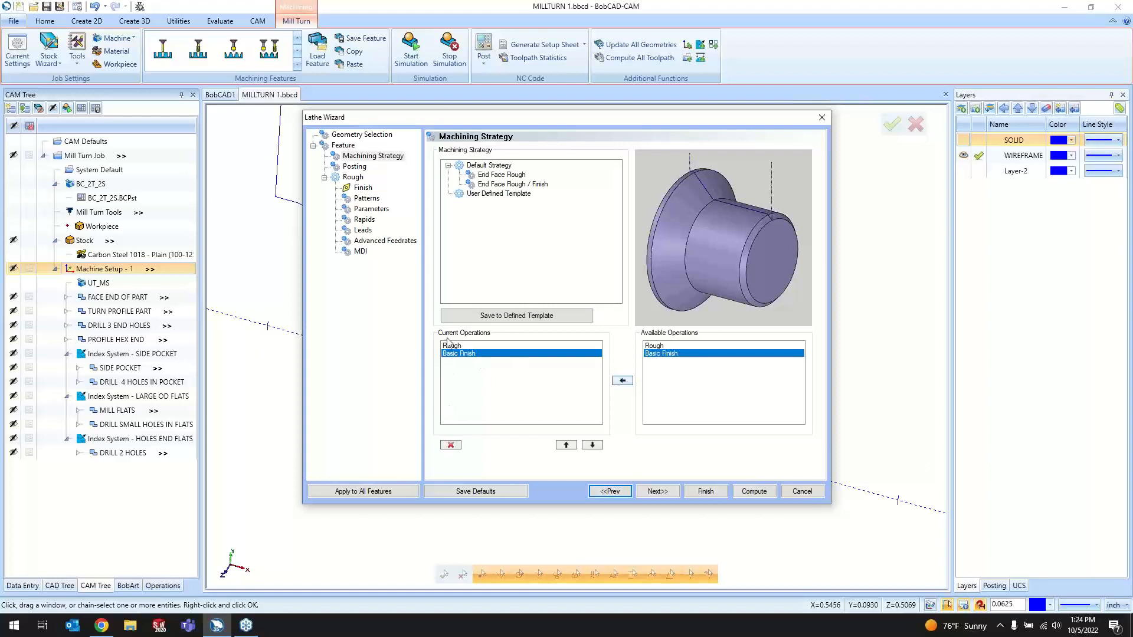
- Set the posting to Canned Cycles, review the submachine options, and cancel the Lathe Wizard
{"action": "left_click", "coordinate": [664, 494]}
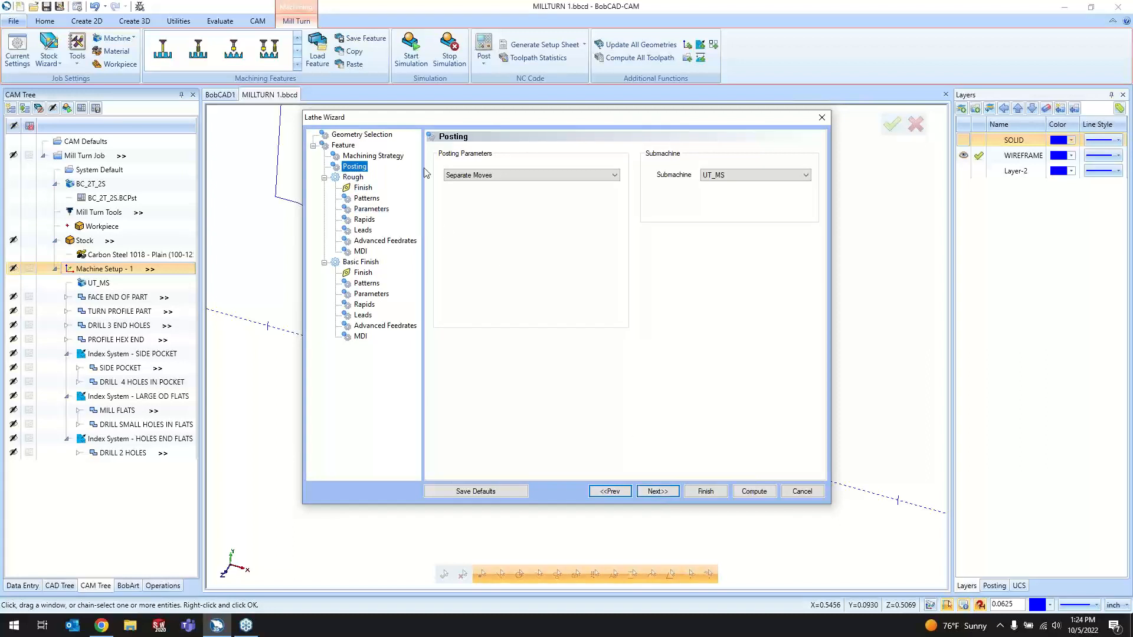
{"action": "left_click", "coordinate": [510, 175]}
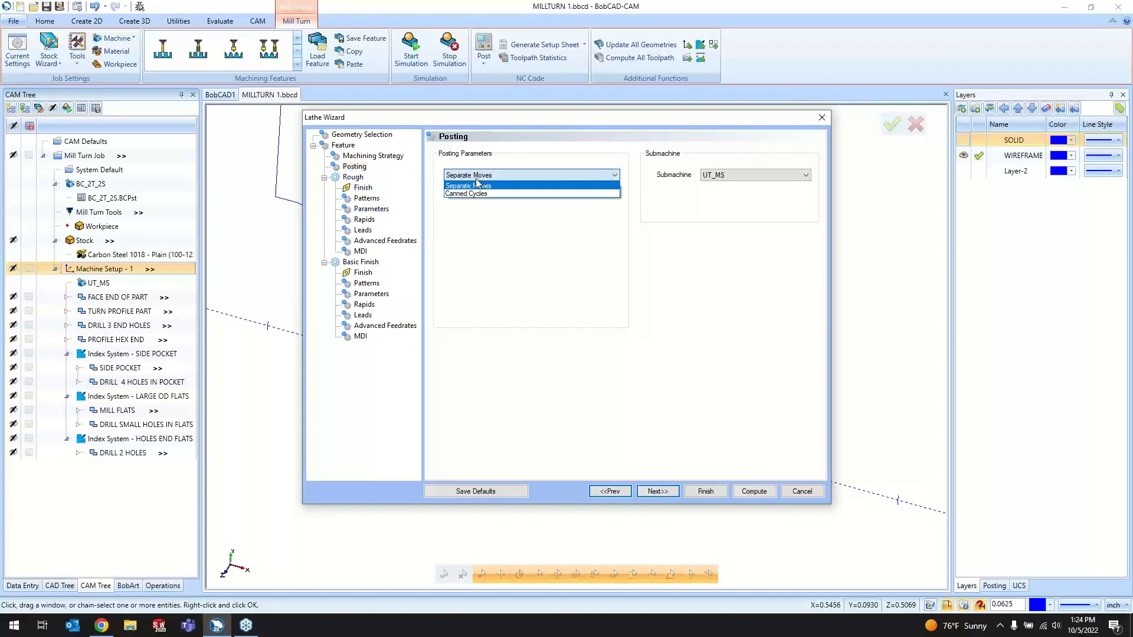
{"action": "left_click", "coordinate": [514, 194]}
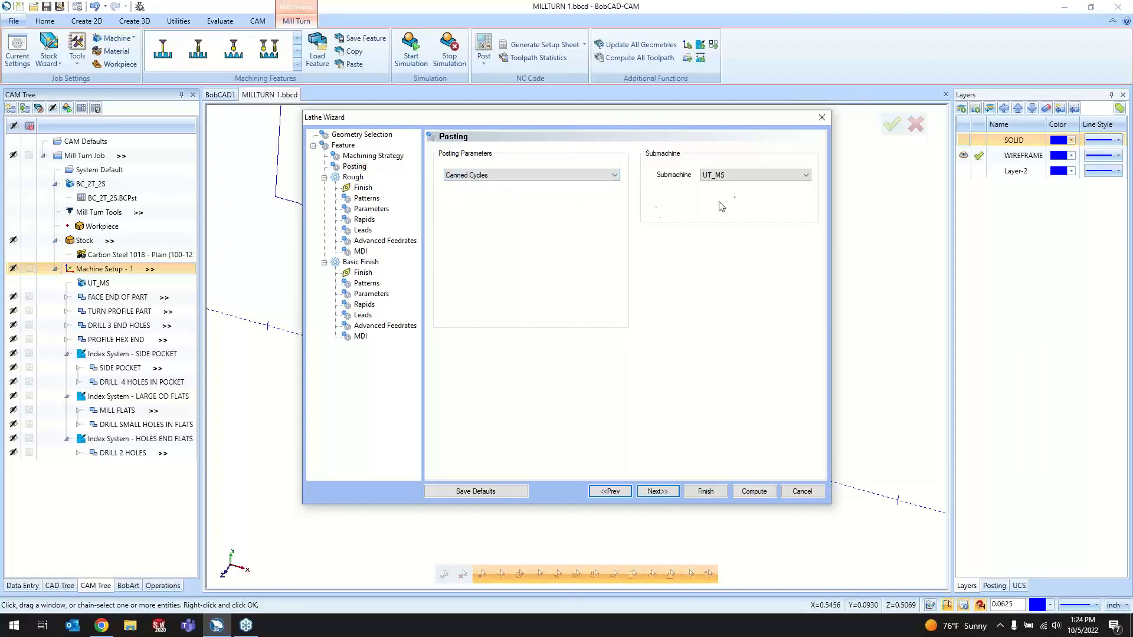
{"action": "left_click", "coordinate": [744, 176]}
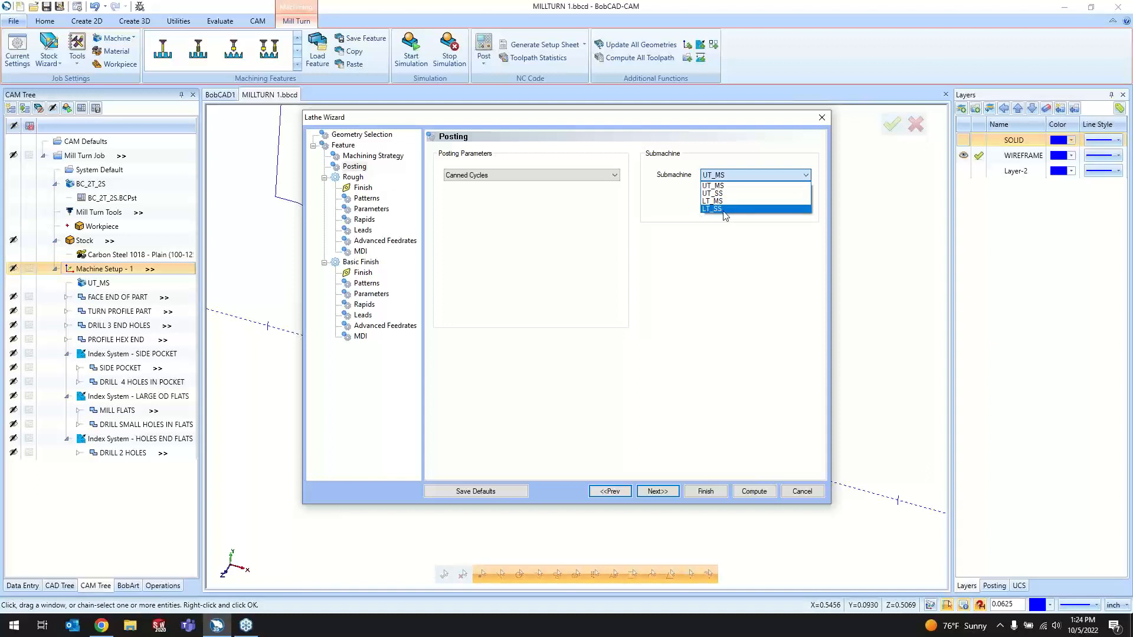
{"action": "left_click", "coordinate": [802, 491]}
{"action": "left_click", "coordinate": [802, 491]}
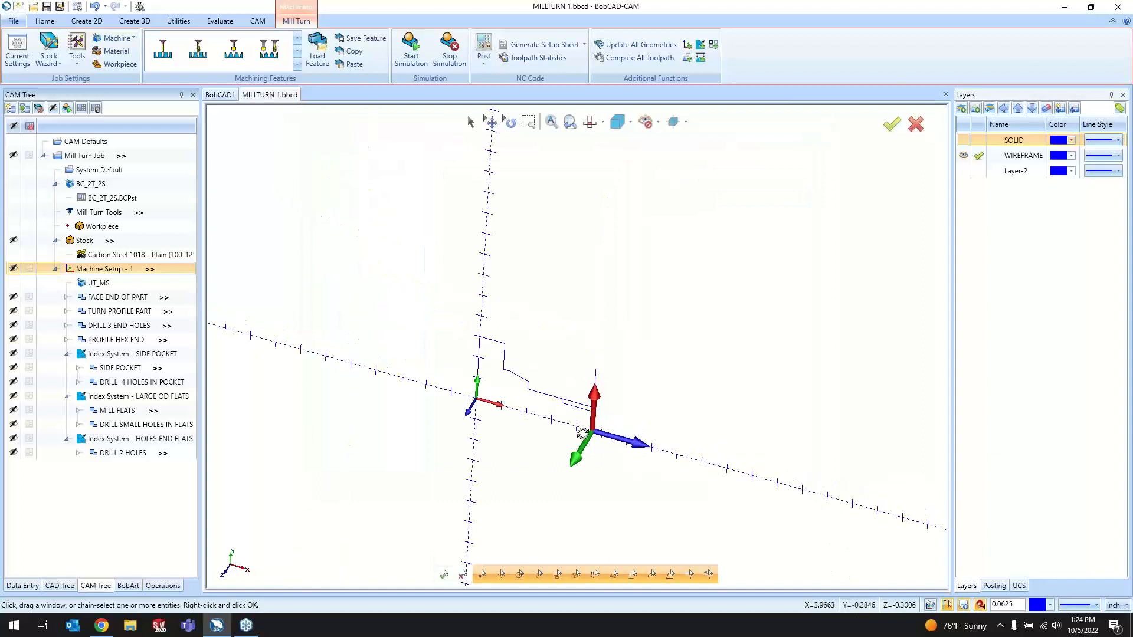
- Review the machine makes available for the Mill Turn job, and cancel with BC_2T_2S still chosen
{"action": "double_click", "coordinate": [79, 186]}
{"action": "left_click", "coordinate": [568, 296]}
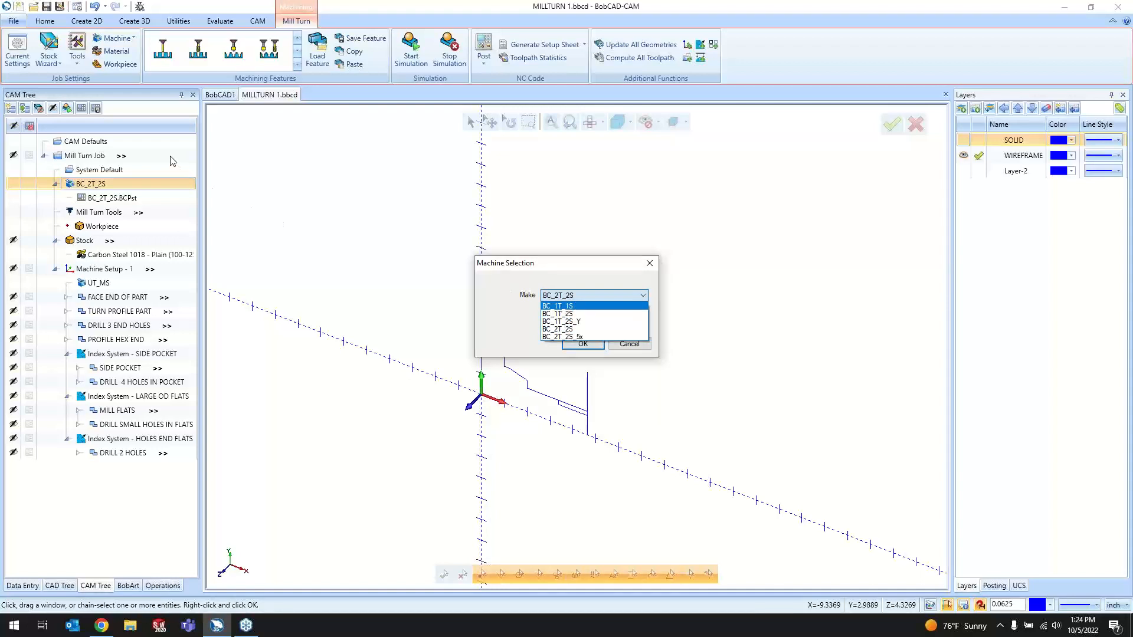
{"action": "left_click", "coordinate": [564, 330]}
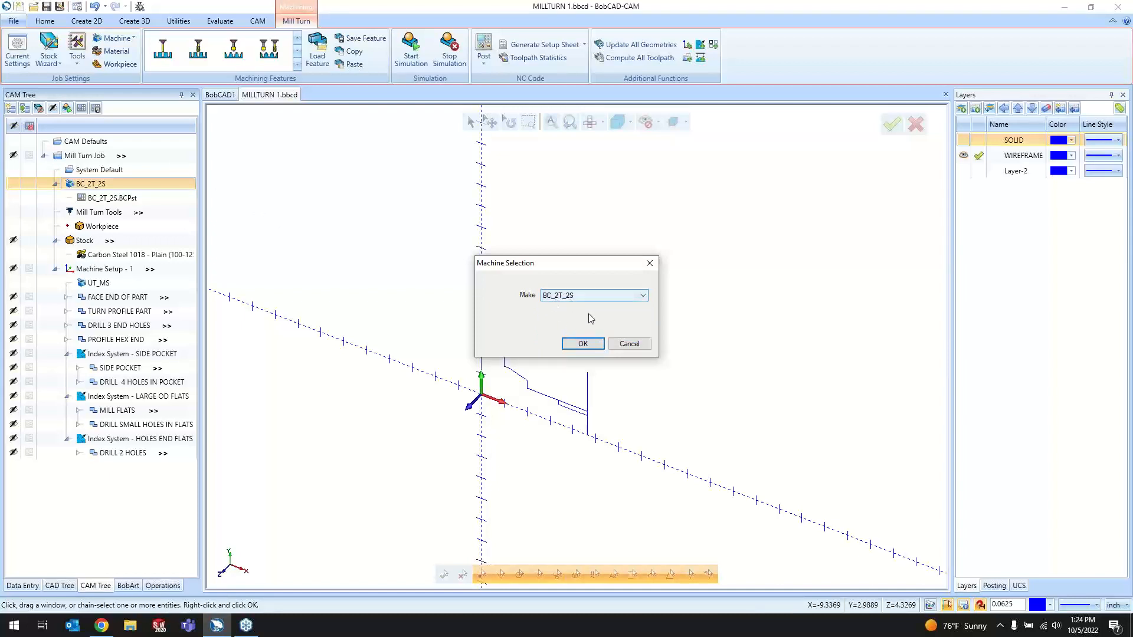
{"action": "left_click", "coordinate": [621, 342]}
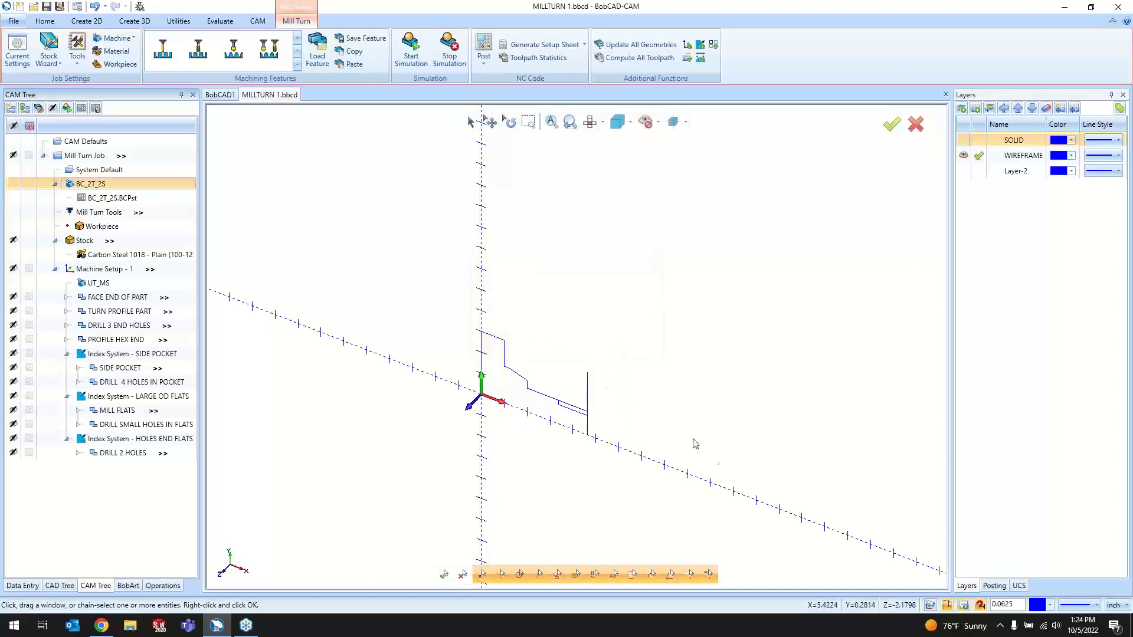
- Edit the FACE END OF PART feature and show the tool holder for the Face Rough UT1 tool
{"action": "left_click", "coordinate": [129, 298]}
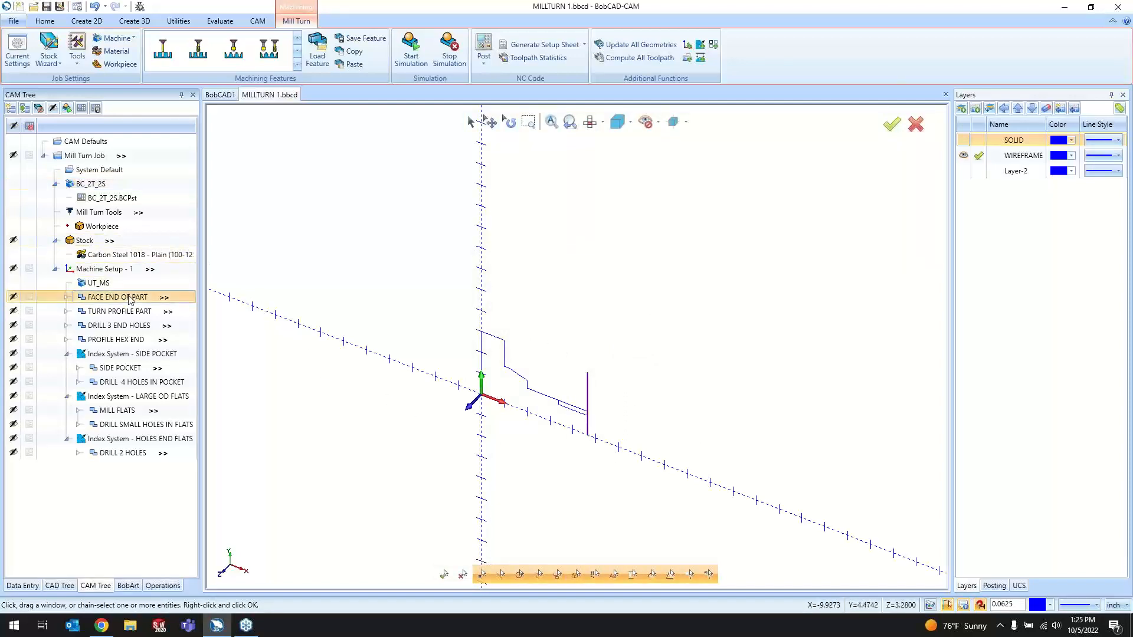
{"action": "right_click", "coordinate": [129, 298]}
{"action": "left_click", "coordinate": [145, 302]}
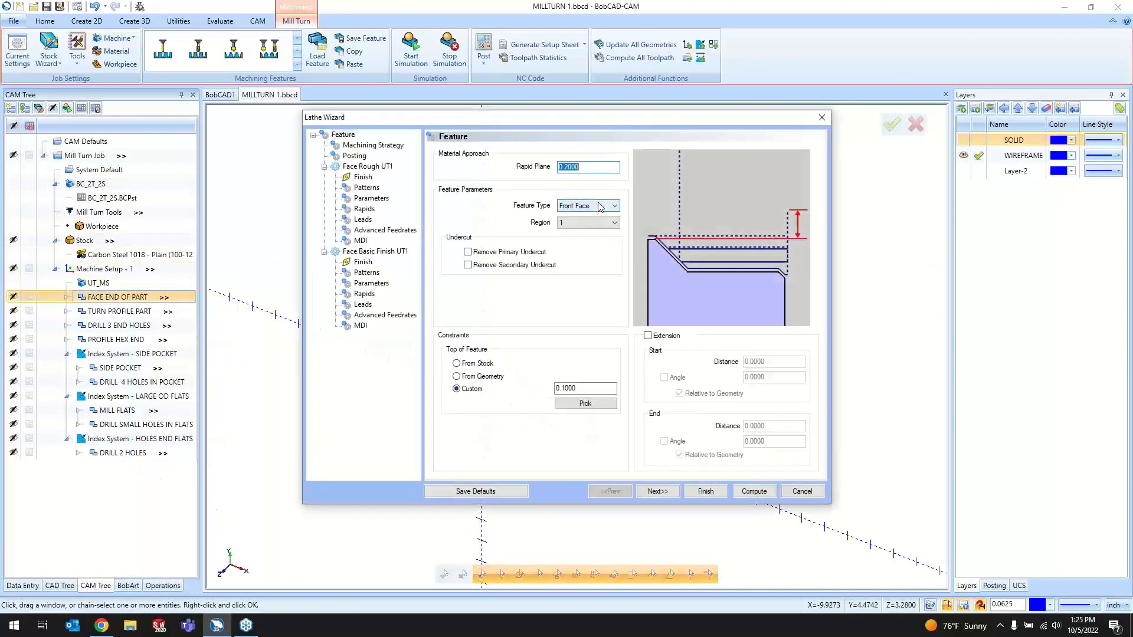
{"action": "left_click", "coordinate": [656, 492]}
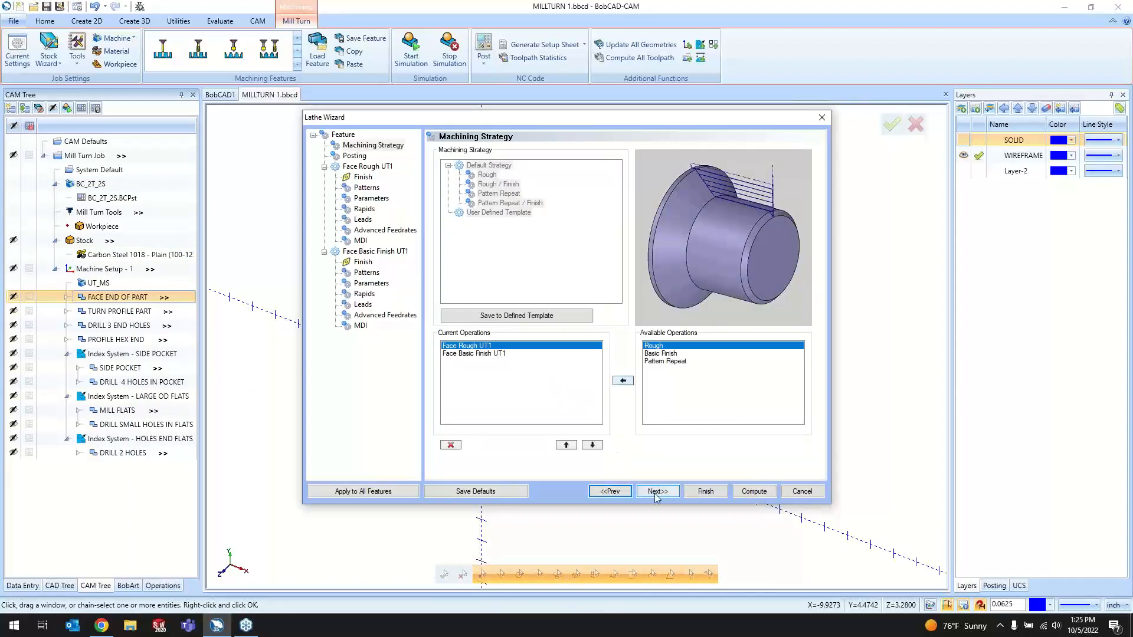
{"action": "left_click", "coordinate": [655, 492]}
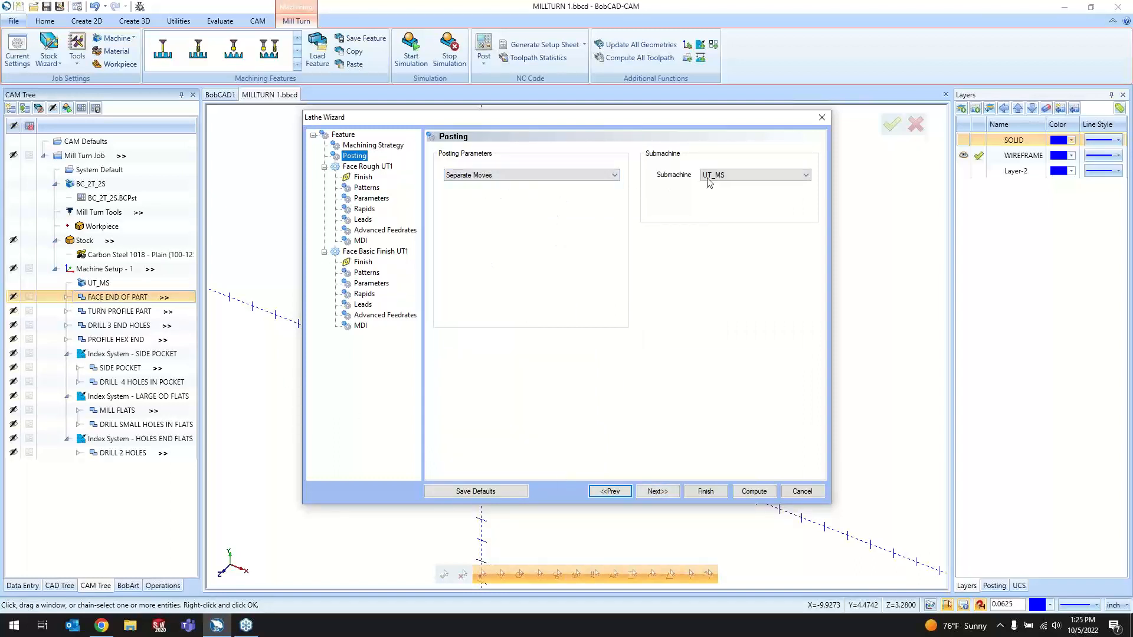
{"action": "left_click", "coordinate": [655, 492]}
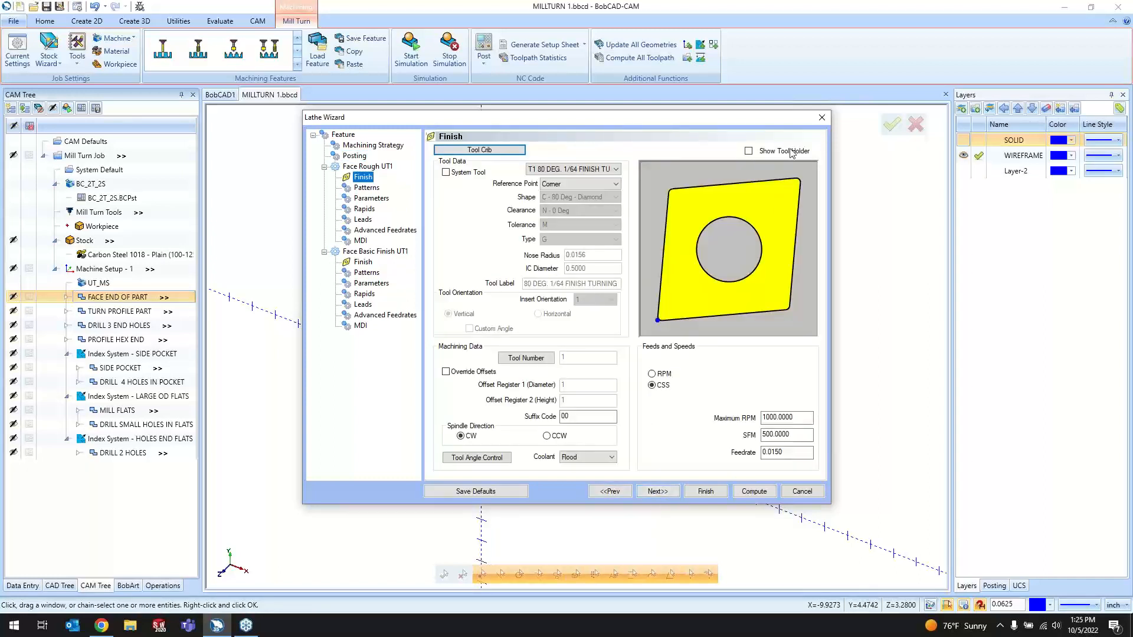
{"action": "left_click", "coordinate": [790, 152]}
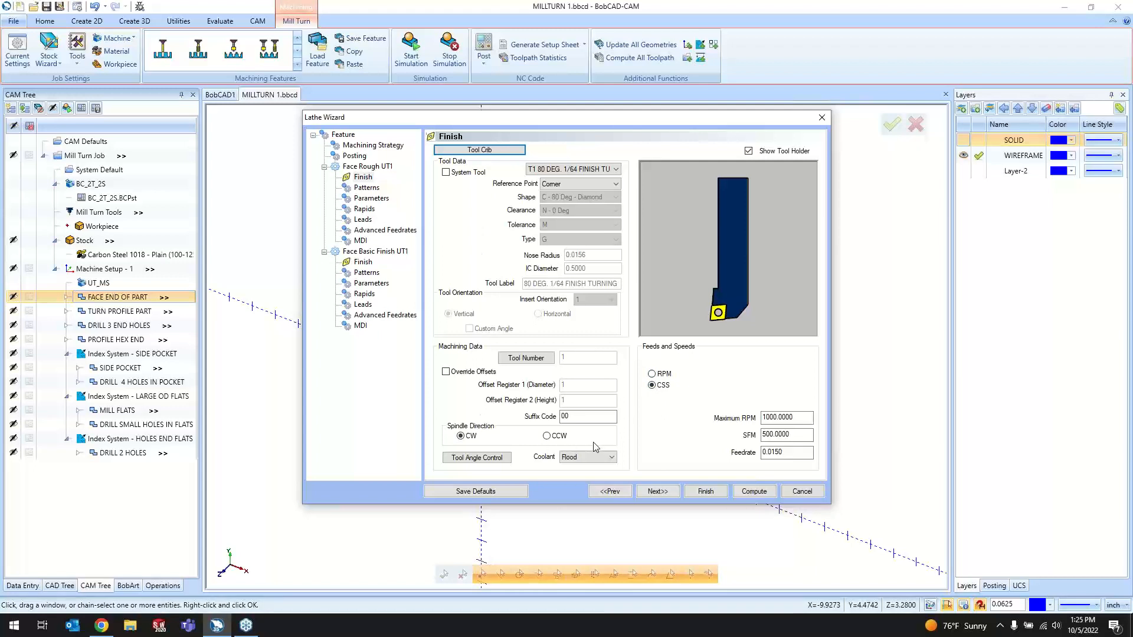
- Open the Mill Turn Tool Crib and examine the upper turret's stations, mounted adapters and shelf
{"action": "left_click", "coordinate": [479, 150]}
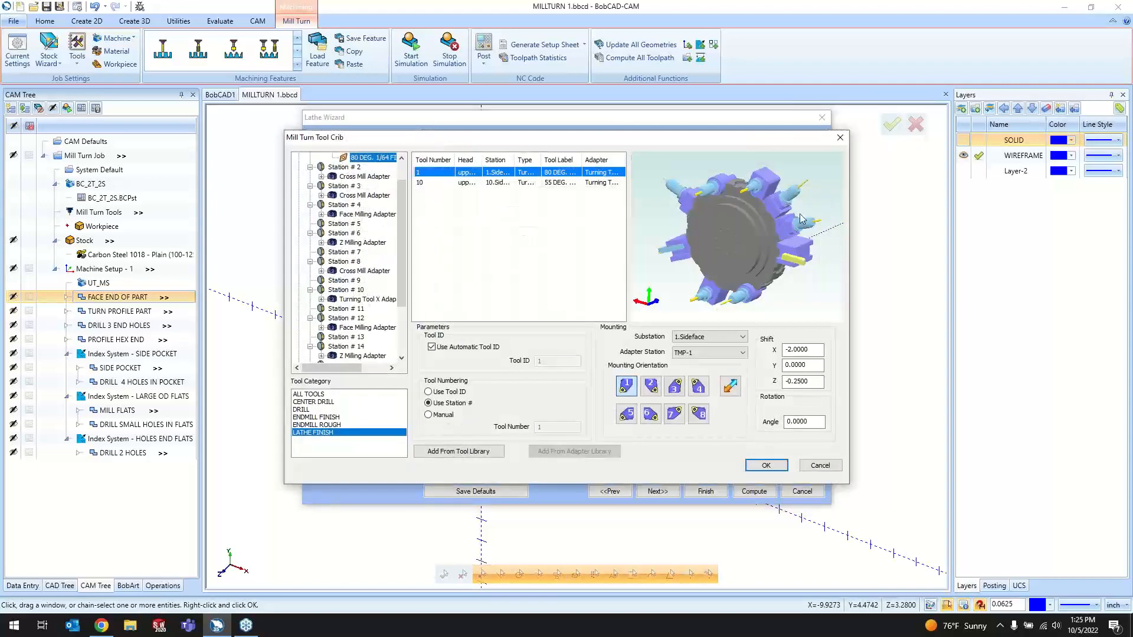
{"action": "left_click_drag", "start_coordinate": [791, 270], "coordinate": [749, 242]}
{"action": "scroll", "coordinate": [373, 300], "scroll_direction": "down", "scroll_amount": 3}
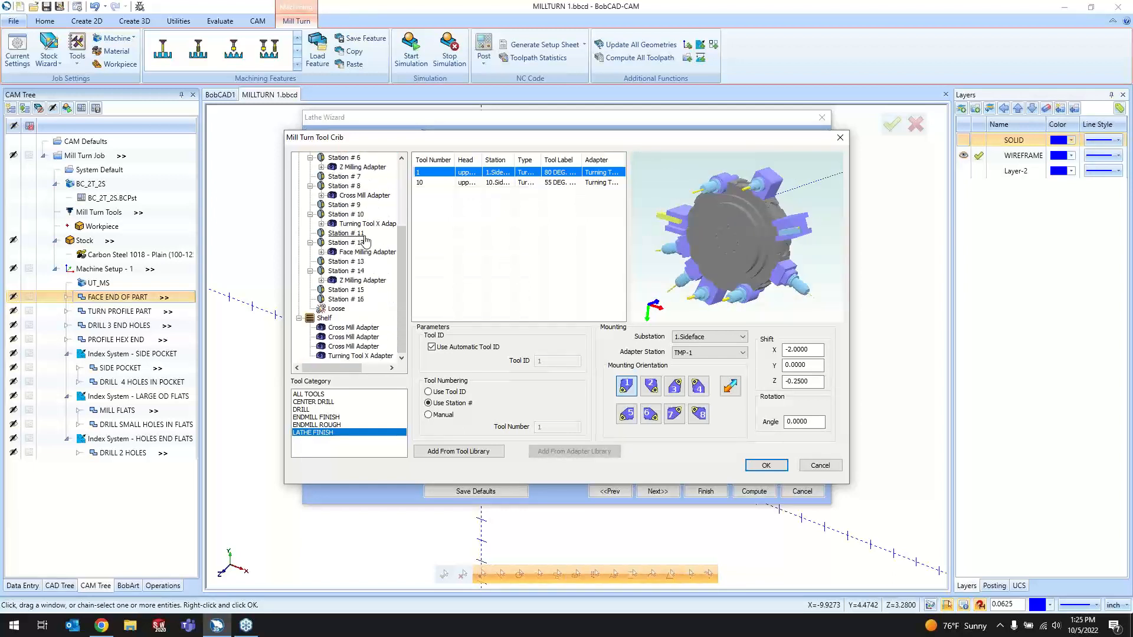
{"action": "scroll", "coordinate": [348, 247], "scroll_direction": "up", "scroll_amount": 4}
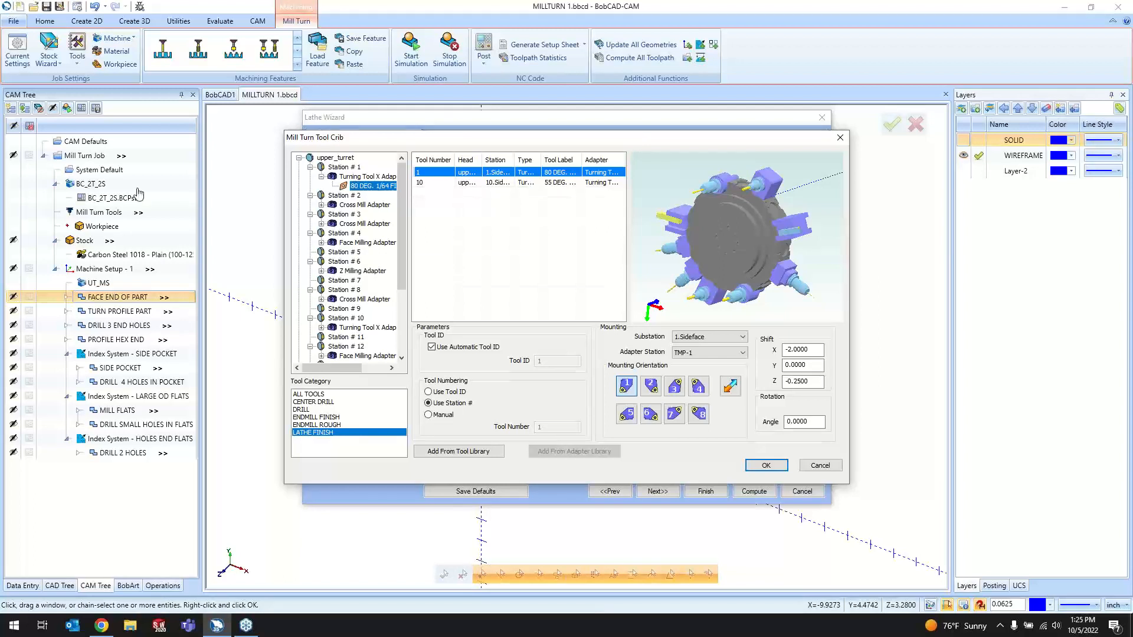
{"action": "scroll", "coordinate": [387, 290], "scroll_direction": "down", "scroll_amount": 4}
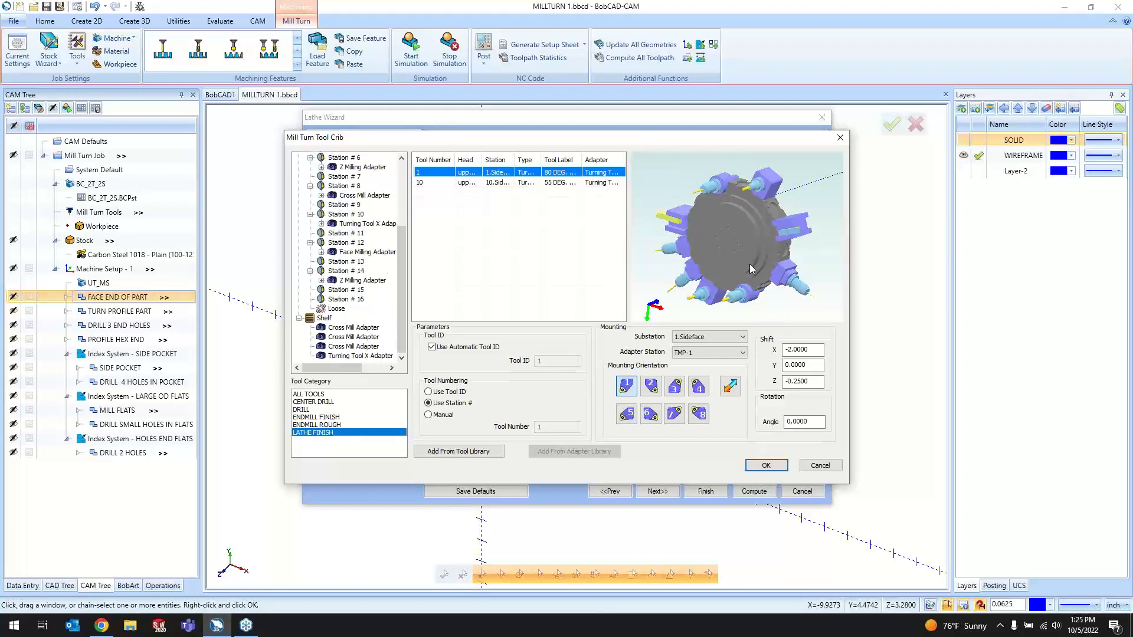
{"action": "scroll", "coordinate": [339, 278], "scroll_direction": "up", "scroll_amount": 4}
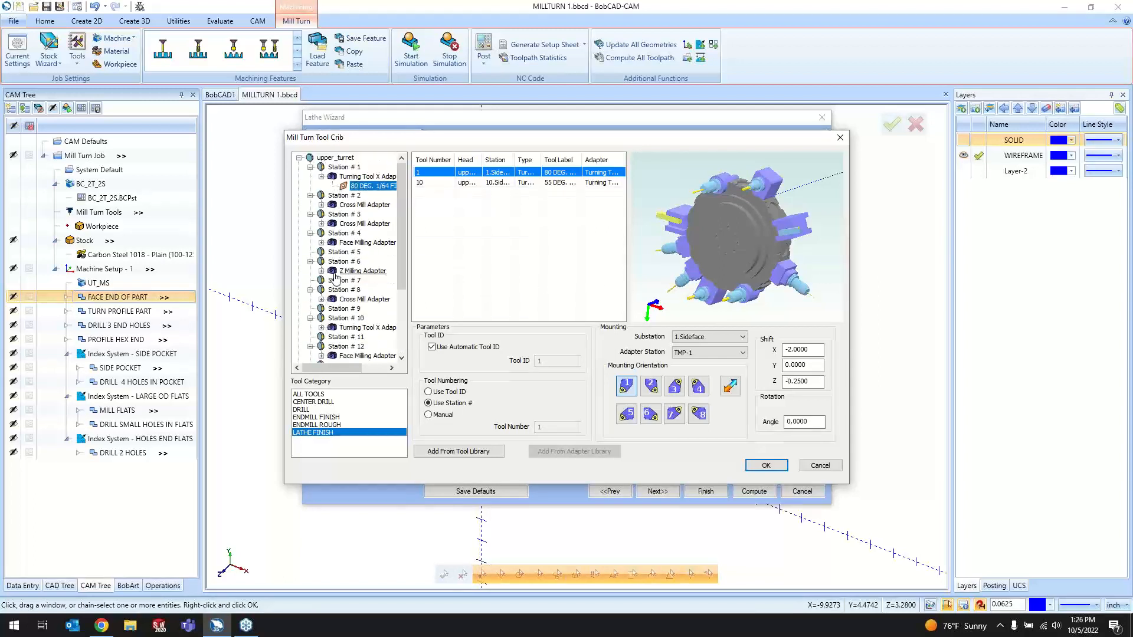
{"action": "scroll", "coordinate": [340, 273], "scroll_direction": "down", "scroll_amount": 4}
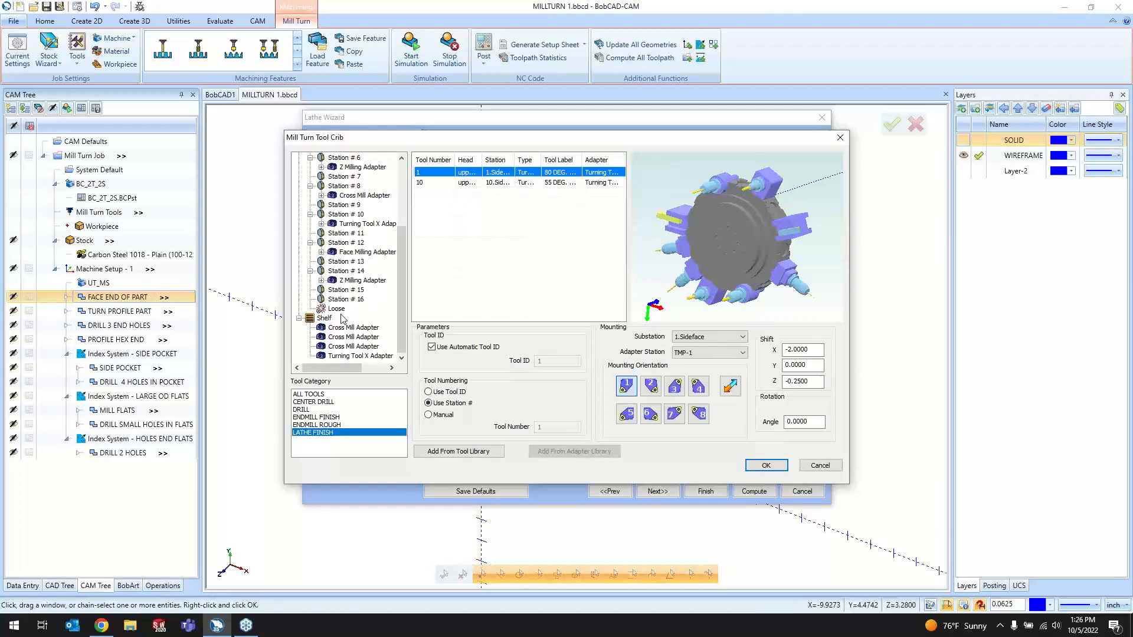
{"action": "scroll", "coordinate": [344, 330], "scroll_direction": "up", "scroll_amount": 4}
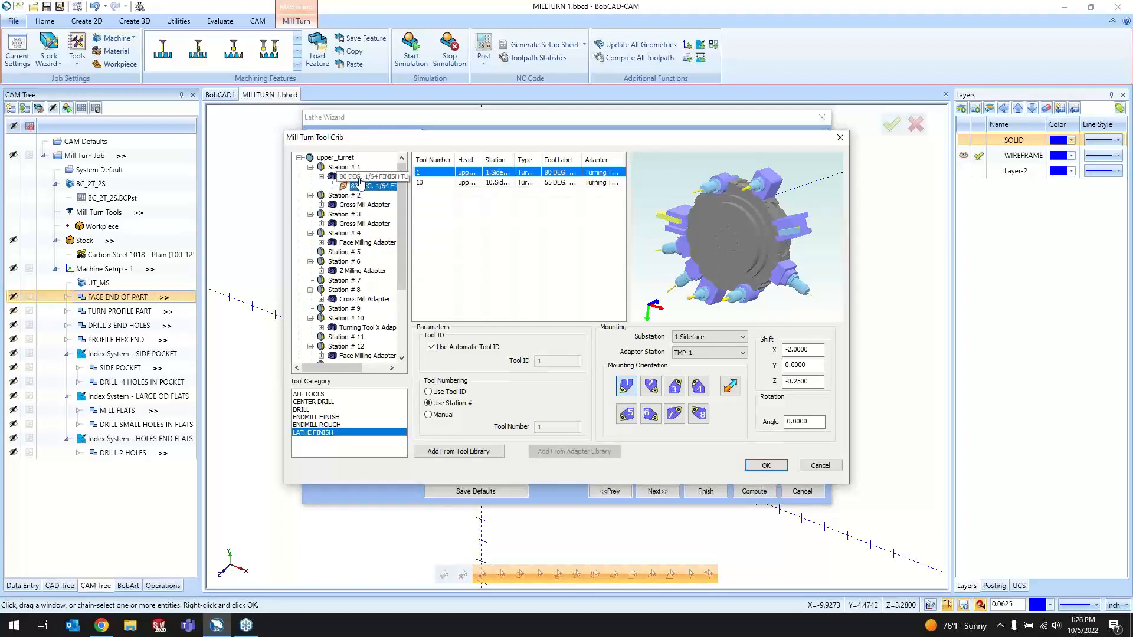
- Review the VDI adapters available for Station # 1 in the Adapter Library, and cancel without adding one
{"action": "left_click", "coordinate": [346, 168]}
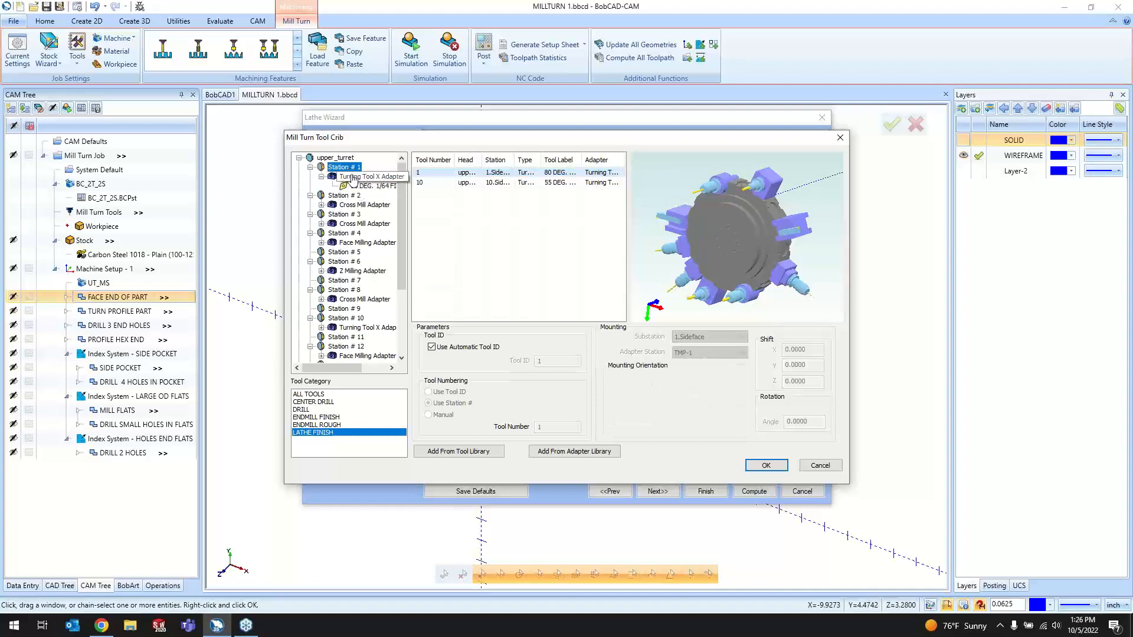
{"action": "right_click", "coordinate": [352, 171]}
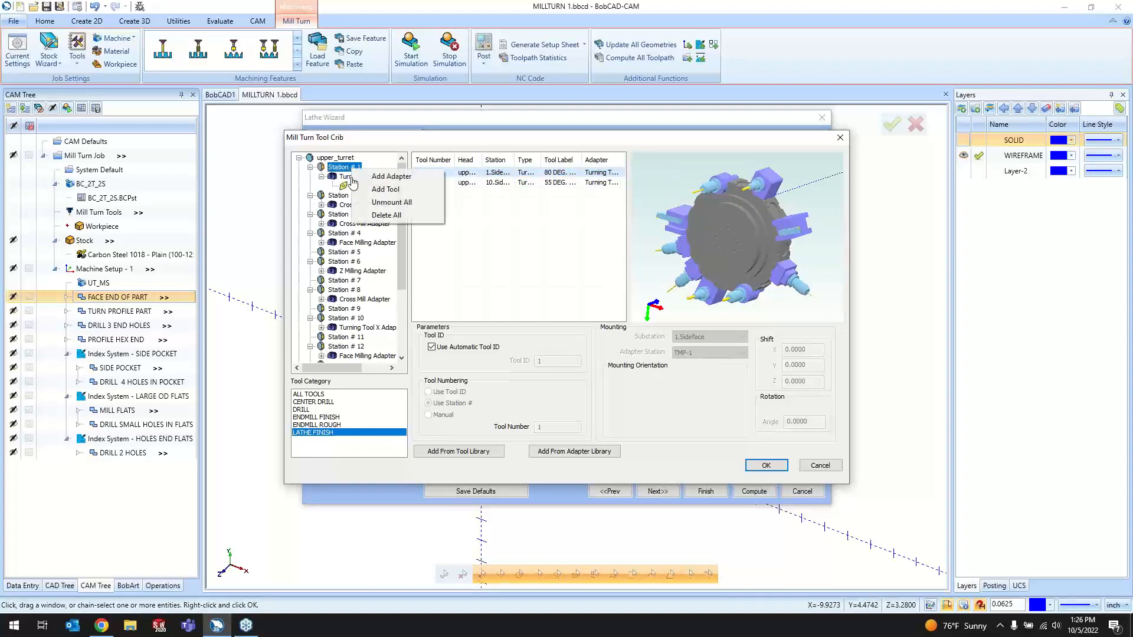
{"action": "left_click", "coordinate": [363, 176]}
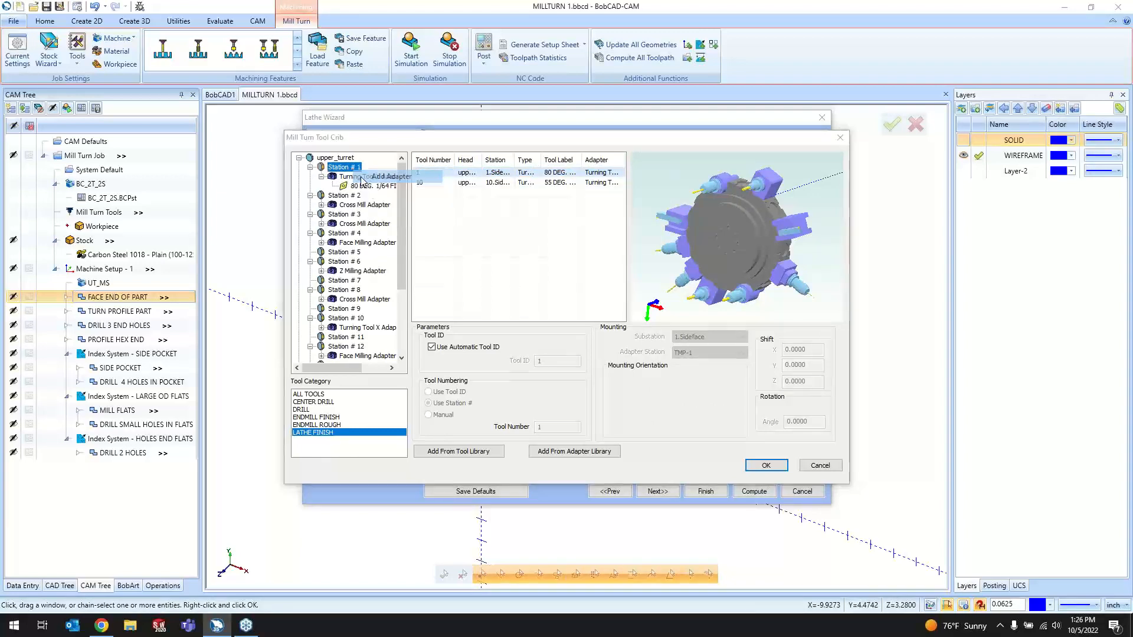
{"action": "left_click_drag", "start_coordinate": [647, 153], "coordinate": [430, 194]}
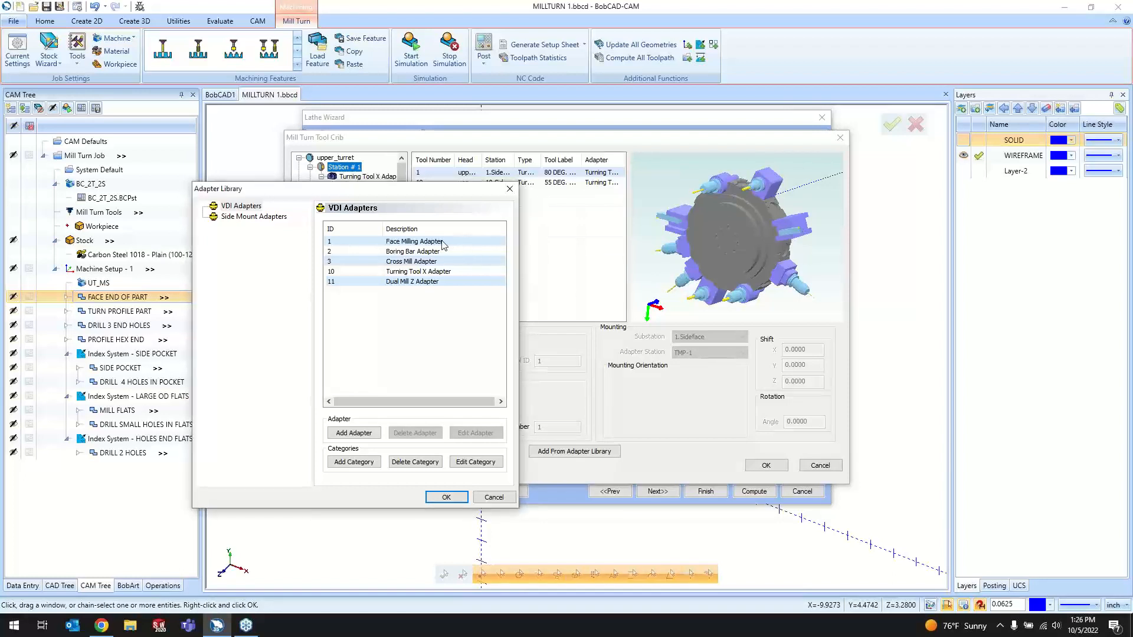
{"action": "left_click", "coordinate": [492, 497]}
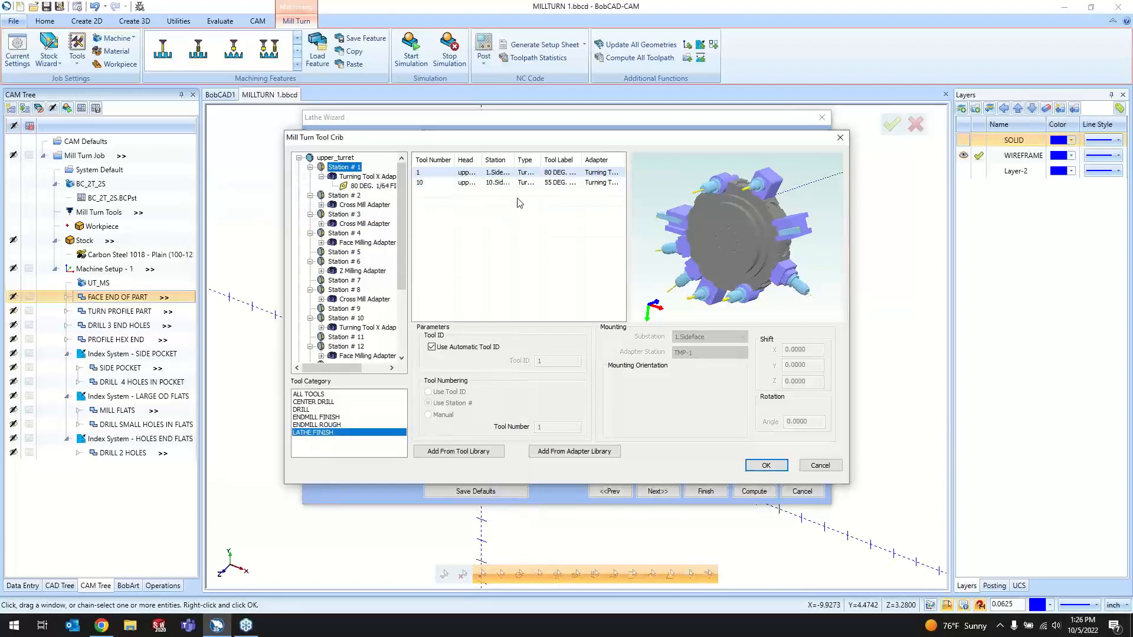
- Examine the lathe rough tools and the CNMG - 1/64 RAD tool's holder and home position parameters in the Tool Library, and cancel
{"action": "left_click", "coordinate": [500, 452]}
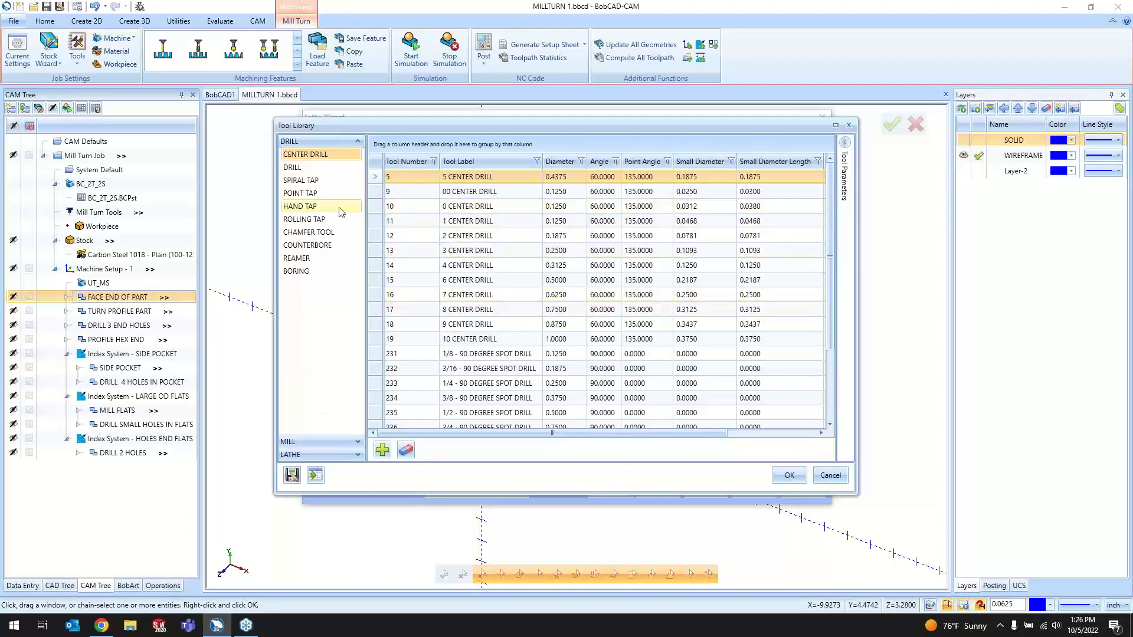
{"action": "left_click", "coordinate": [336, 141]}
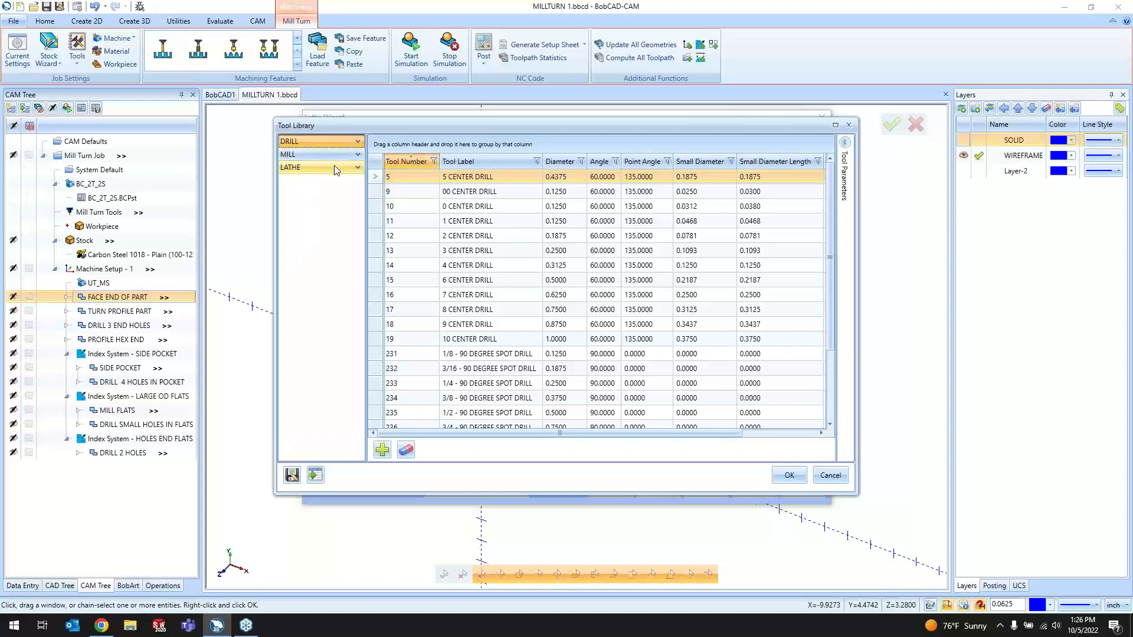
{"action": "left_click", "coordinate": [335, 167]}
{"action": "left_click", "coordinate": [322, 181]}
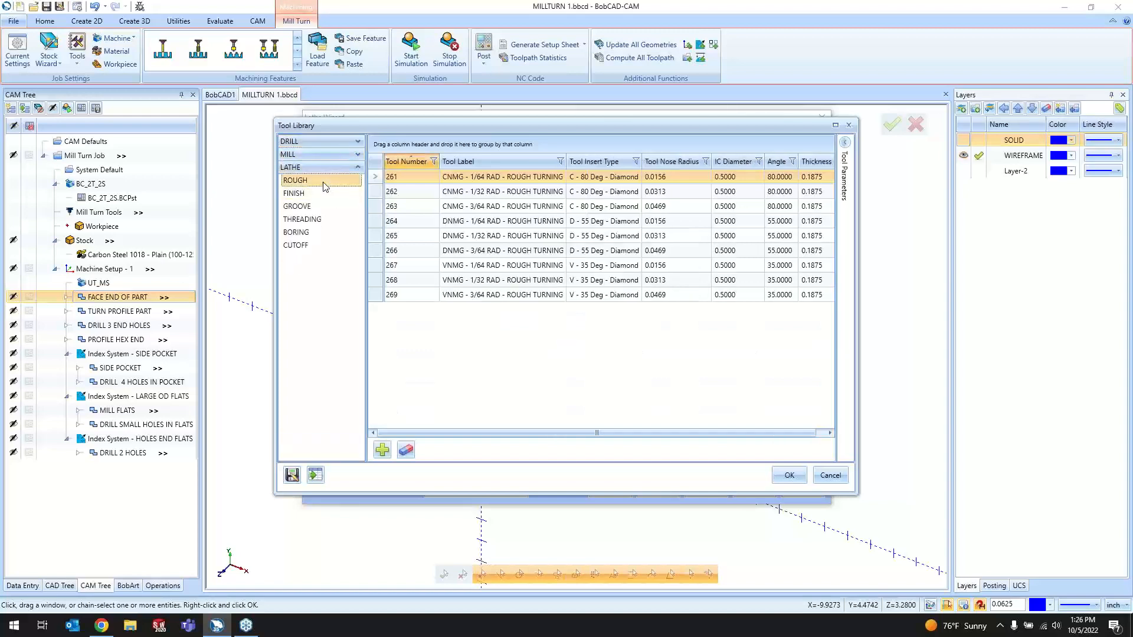
{"action": "left_click", "coordinate": [487, 183]}
{"action": "scroll", "coordinate": [773, 269], "scroll_direction": "down", "scroll_amount": 5}
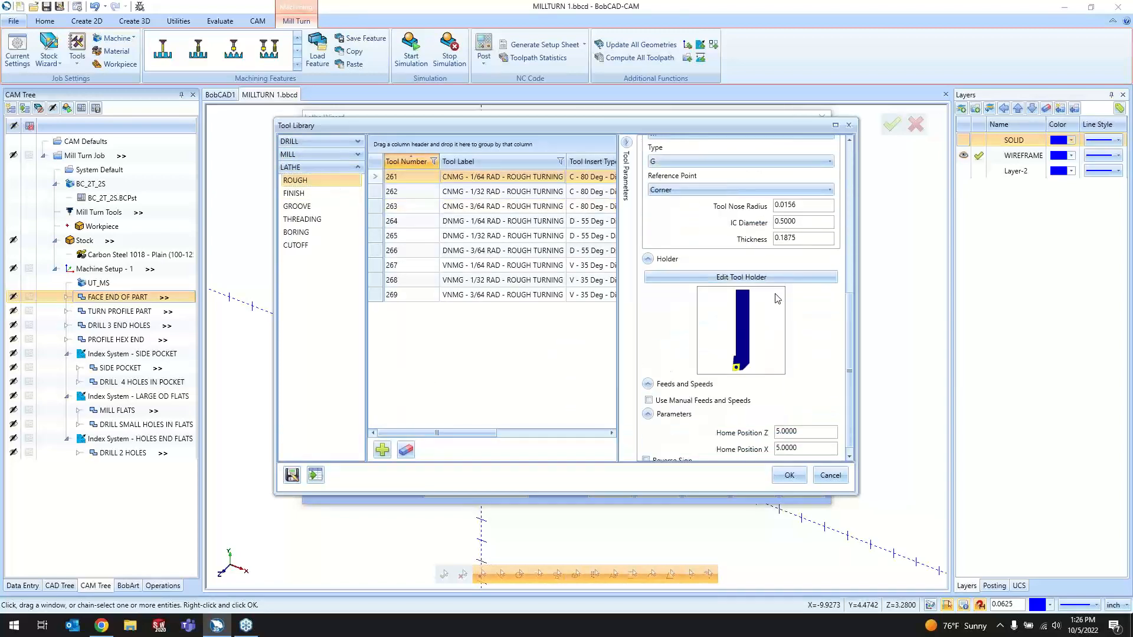
{"action": "scroll", "coordinate": [739, 369], "scroll_direction": "down", "scroll_amount": 1}
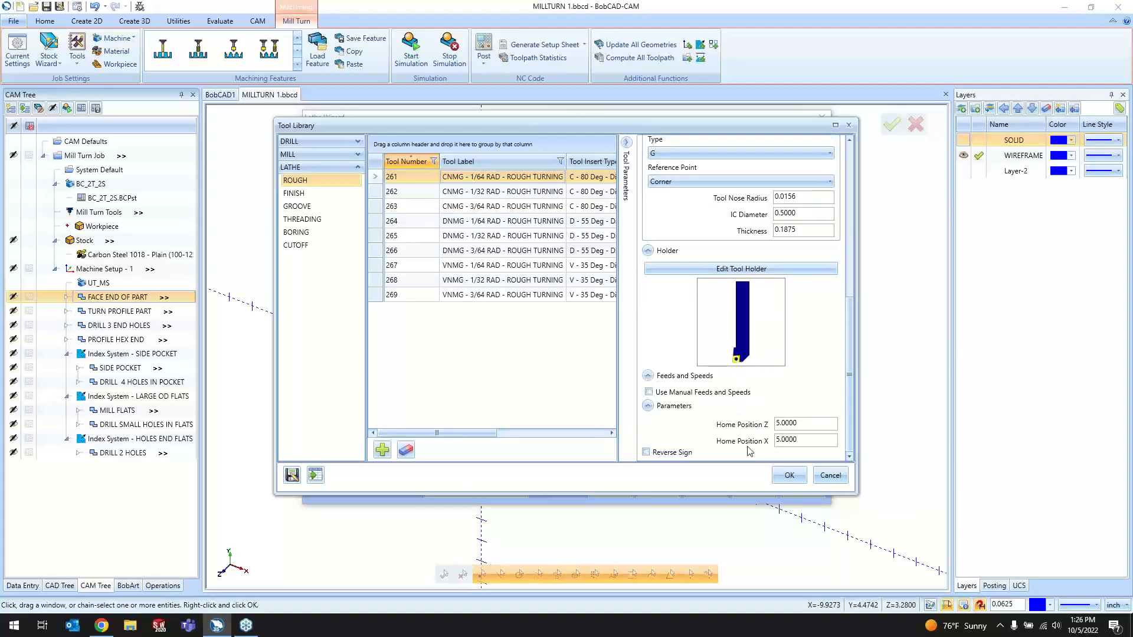
{"action": "left_click", "coordinate": [831, 475]}
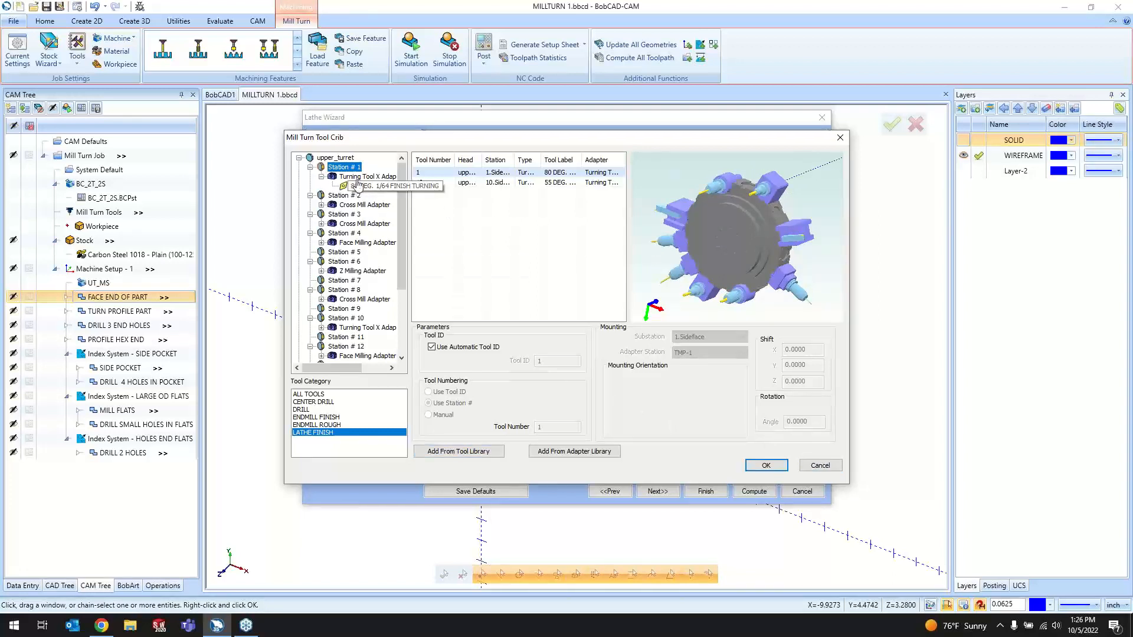
- Try an X shift of -4 on Station # 1's 80 DEG. 1/64 finish turning tool, and restore it to -2
{"action": "left_click", "coordinate": [361, 187]}
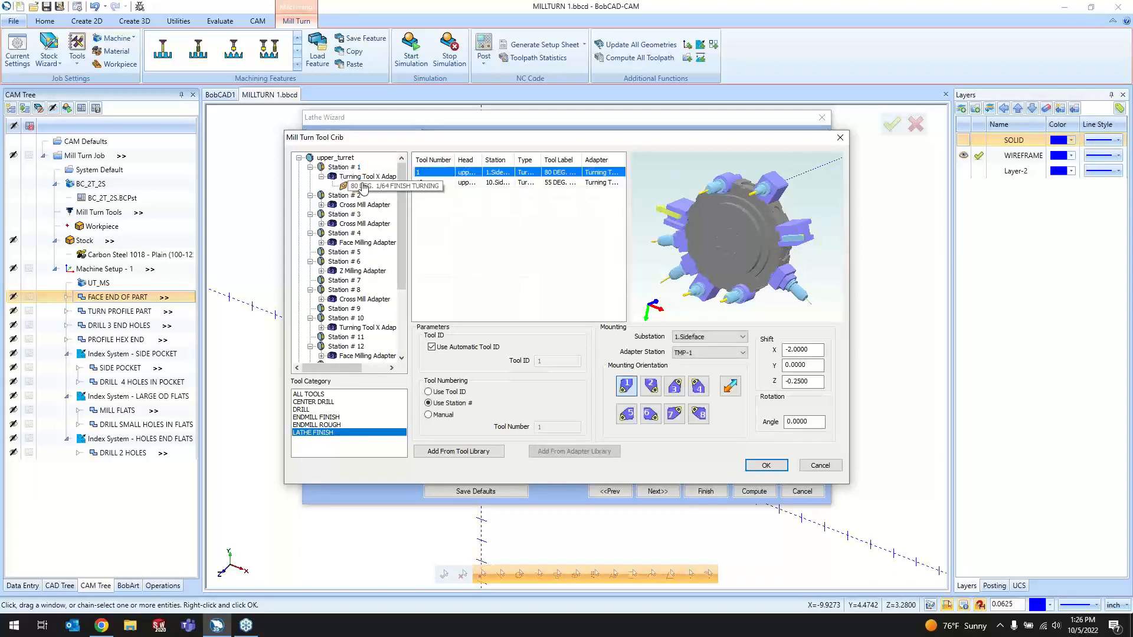
{"action": "middle_click_drag", "start_coordinate": [804, 223], "coordinate": [794, 285]}
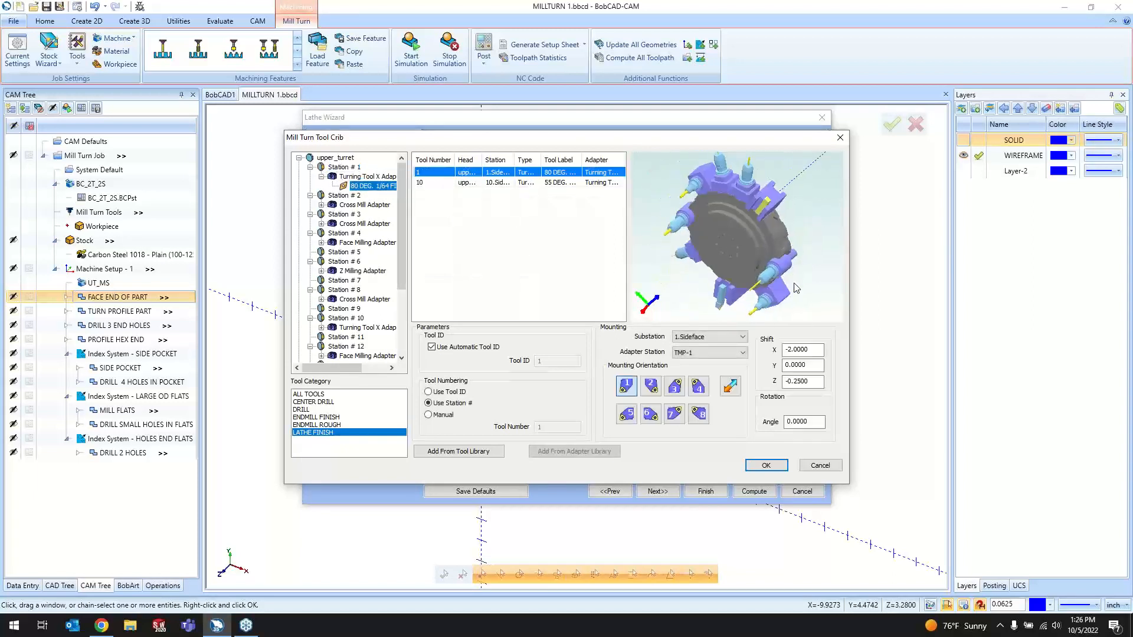
{"action": "middle_click_drag", "start_coordinate": [792, 209], "coordinate": [794, 285]}
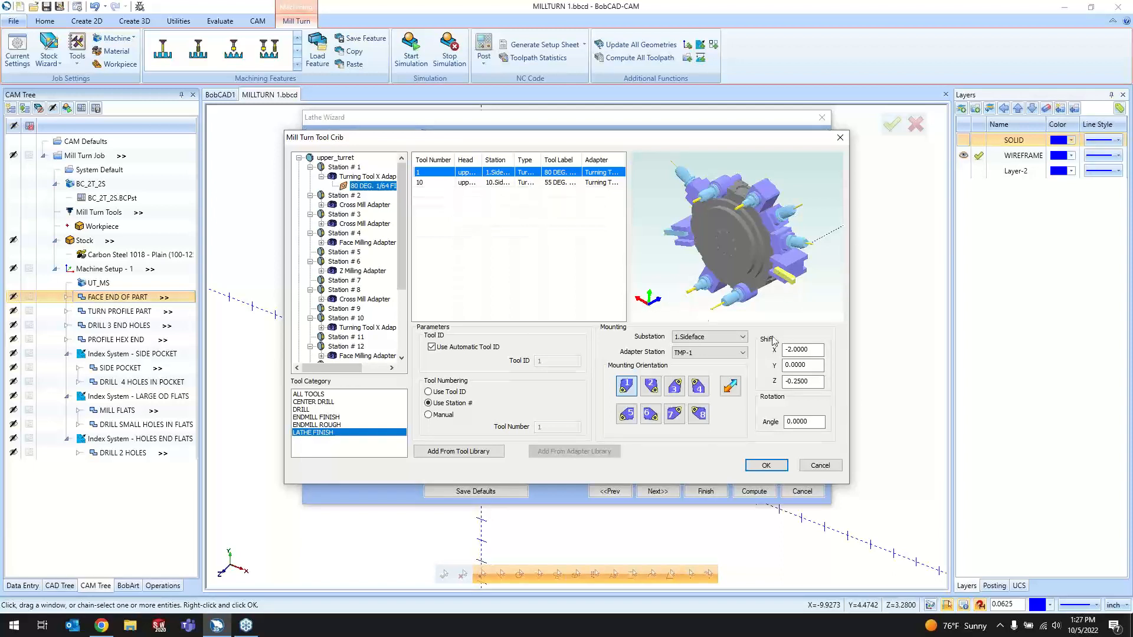
{"action": "left_click_drag", "start_coordinate": [814, 351], "coordinate": [781, 354]}
{"action": "type", "text": "-4"}
{"action": "left_click", "coordinate": [809, 366]}
{"action": "left_click_drag", "start_coordinate": [821, 350], "coordinate": [779, 351]}
{"action": "type", "text": "-2"}
{"action": "left_click", "coordinate": [795, 367]}
- Preview the mounting orientations for Station # 1's turning tool, return to orientation 1, and accept the tool crib
{"action": "left_click", "coordinate": [627, 388]}
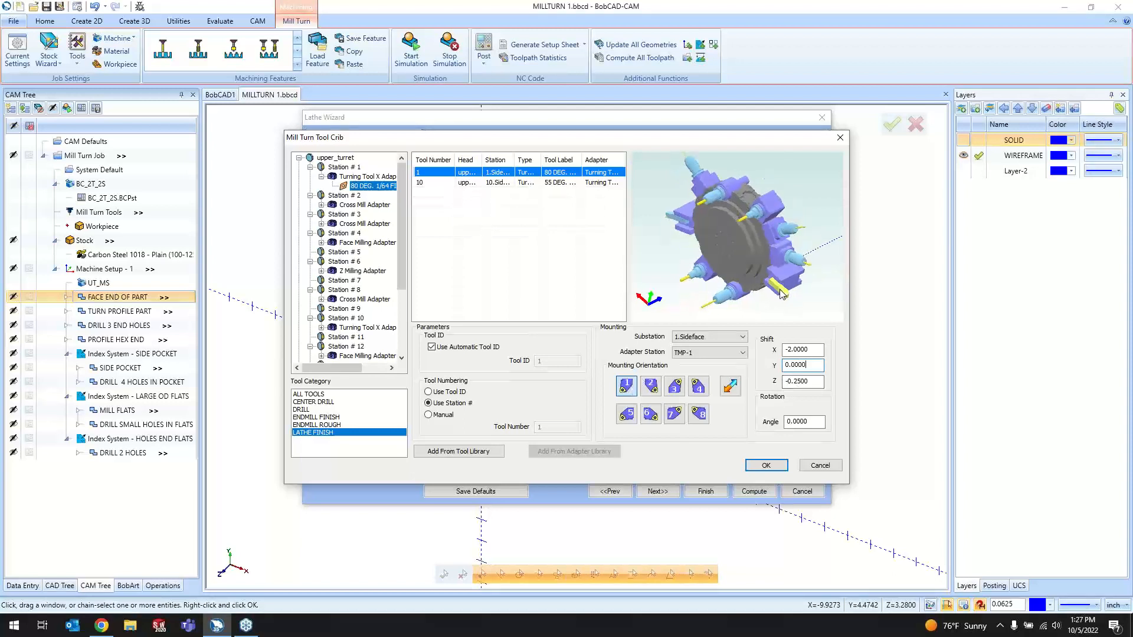
{"action": "left_click", "coordinate": [649, 387]}
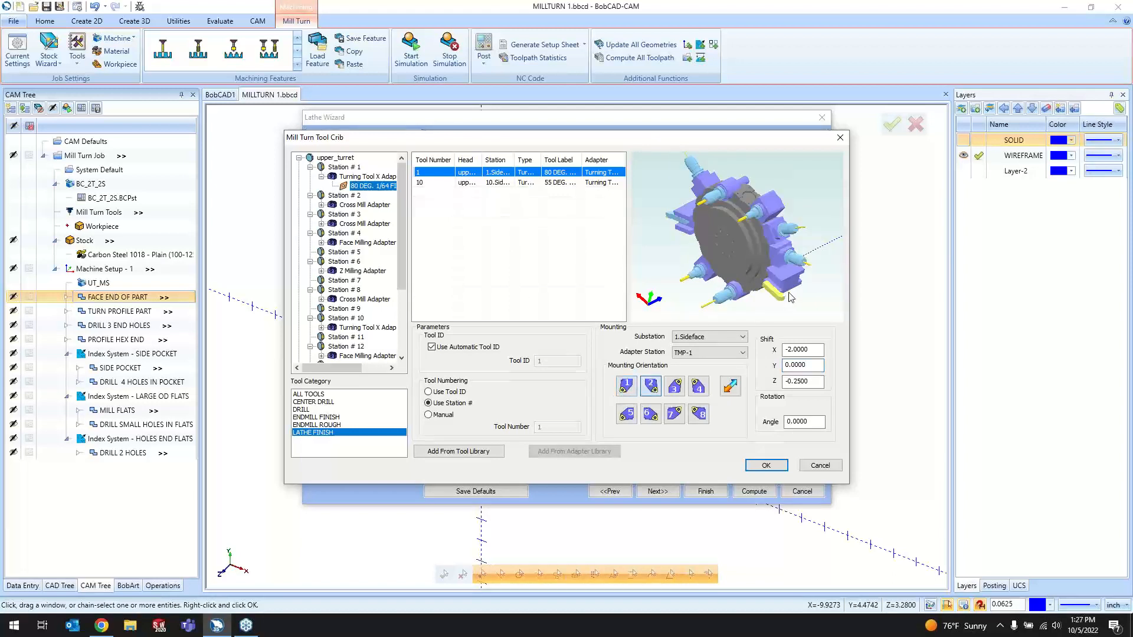
{"action": "left_click", "coordinate": [676, 388]}
{"action": "left_click", "coordinate": [698, 387]}
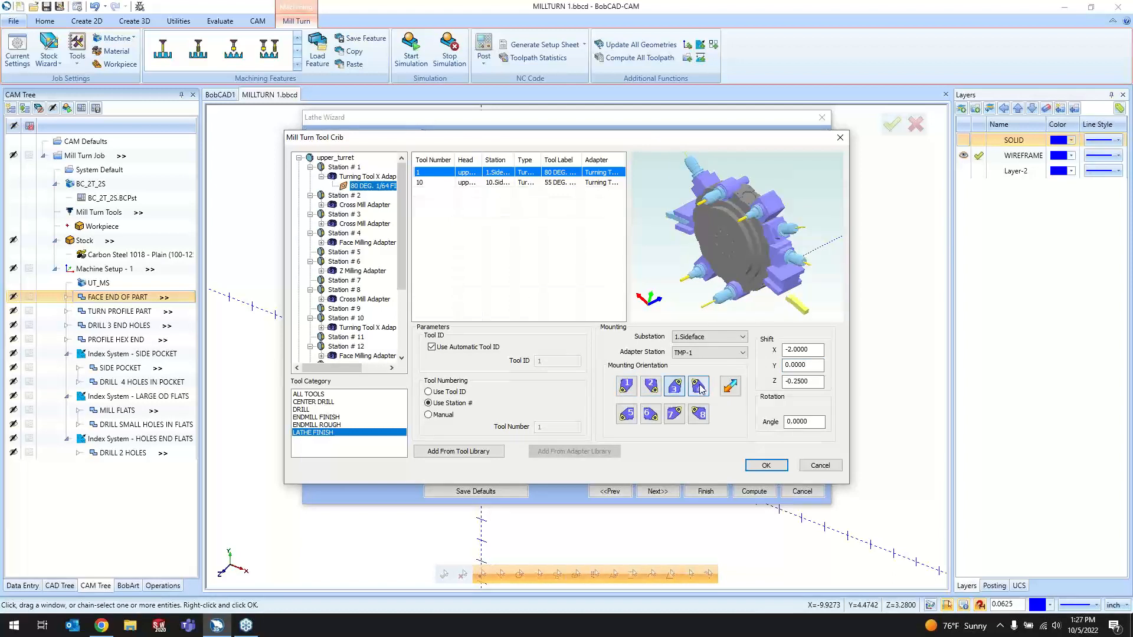
{"action": "left_click", "coordinate": [700, 414]}
{"action": "left_click", "coordinate": [674, 413]}
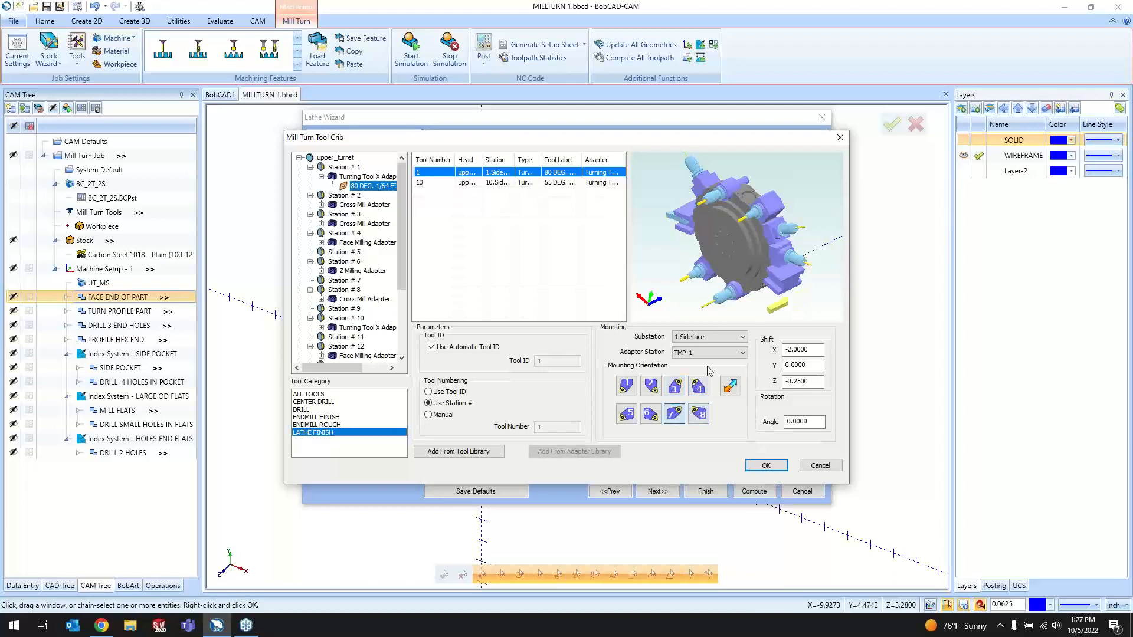
{"action": "left_click", "coordinate": [648, 414]}
{"action": "left_click", "coordinate": [629, 414]}
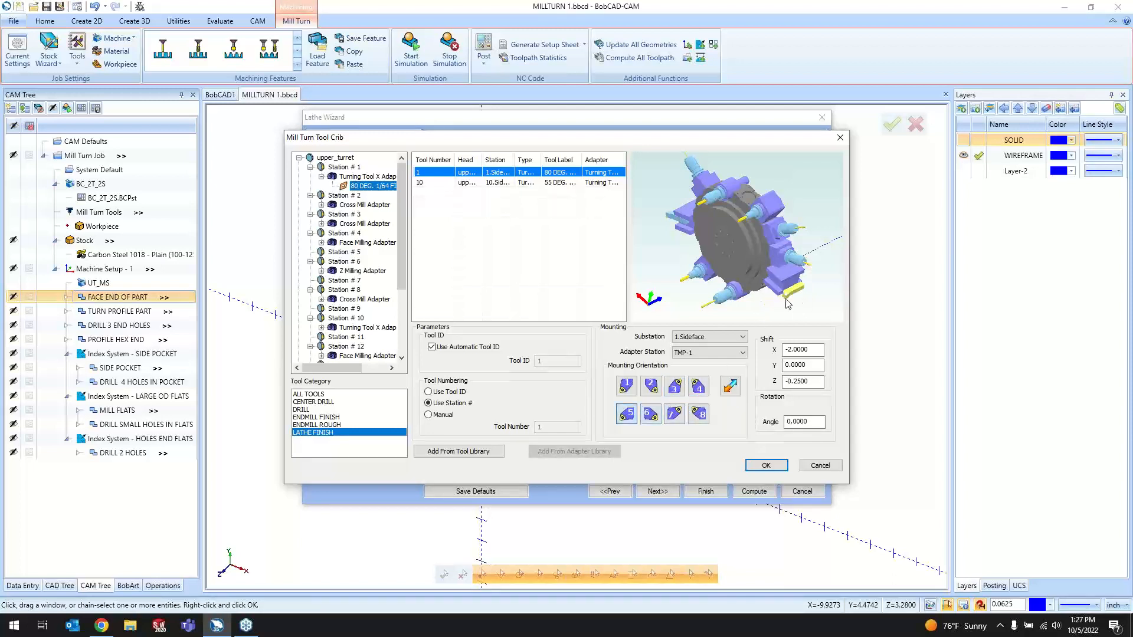
{"action": "left_click", "coordinate": [628, 387]}
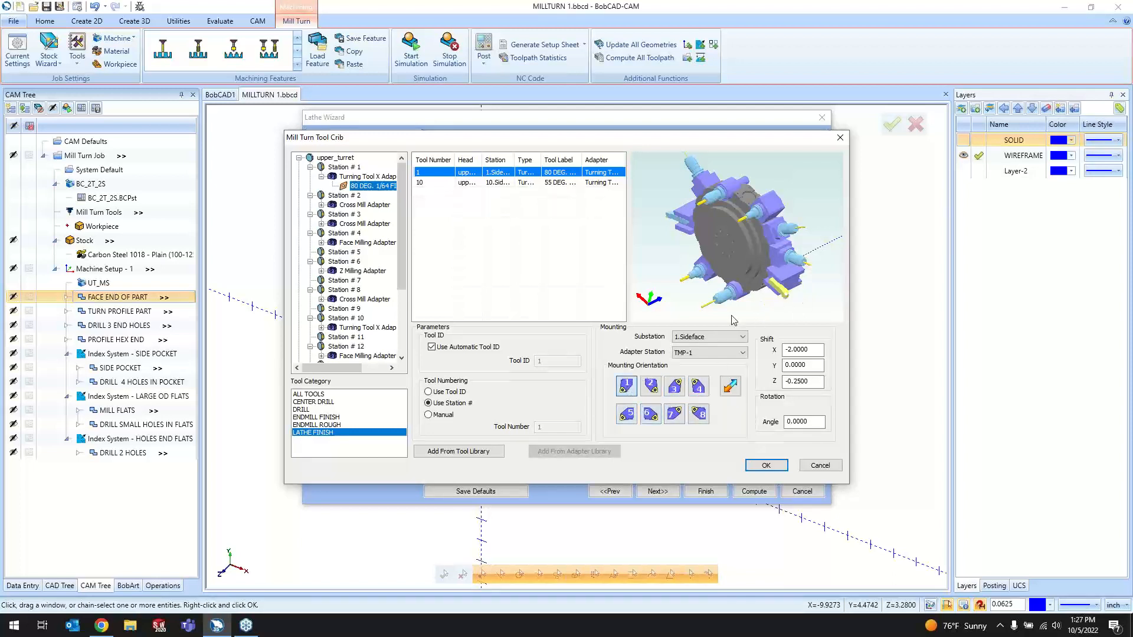
{"action": "left_click", "coordinate": [766, 466]}
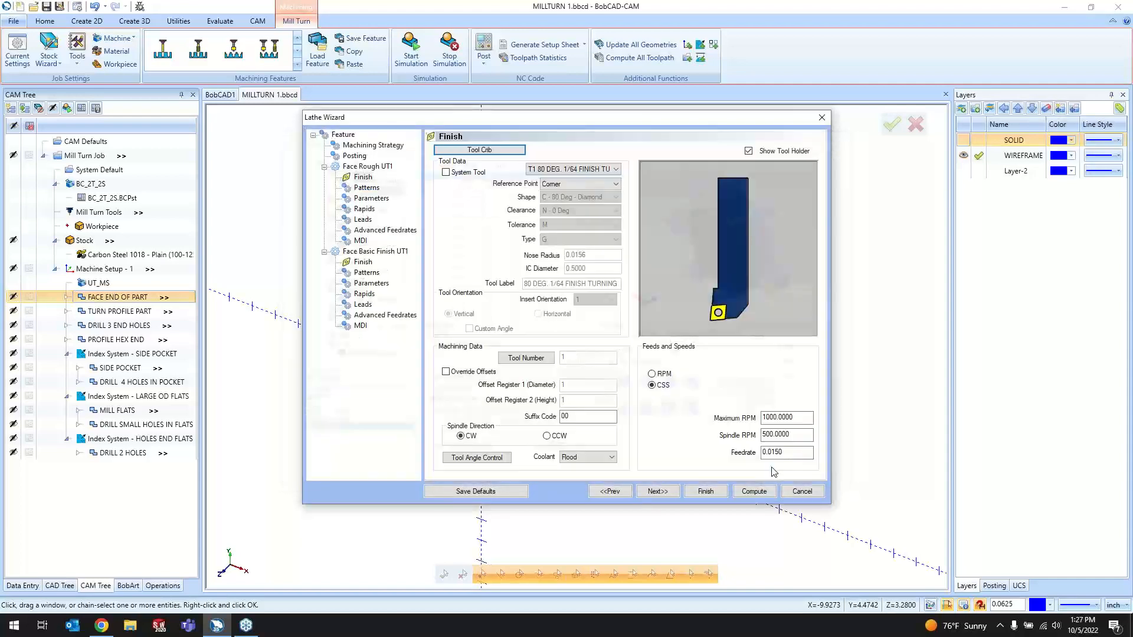
- Compare the Face Rough system compensation modes, and set On with Collision Detection with Use Tool Holder enabled
{"action": "left_click", "coordinate": [656, 491]}
{"action": "left_click", "coordinate": [685, 380]}
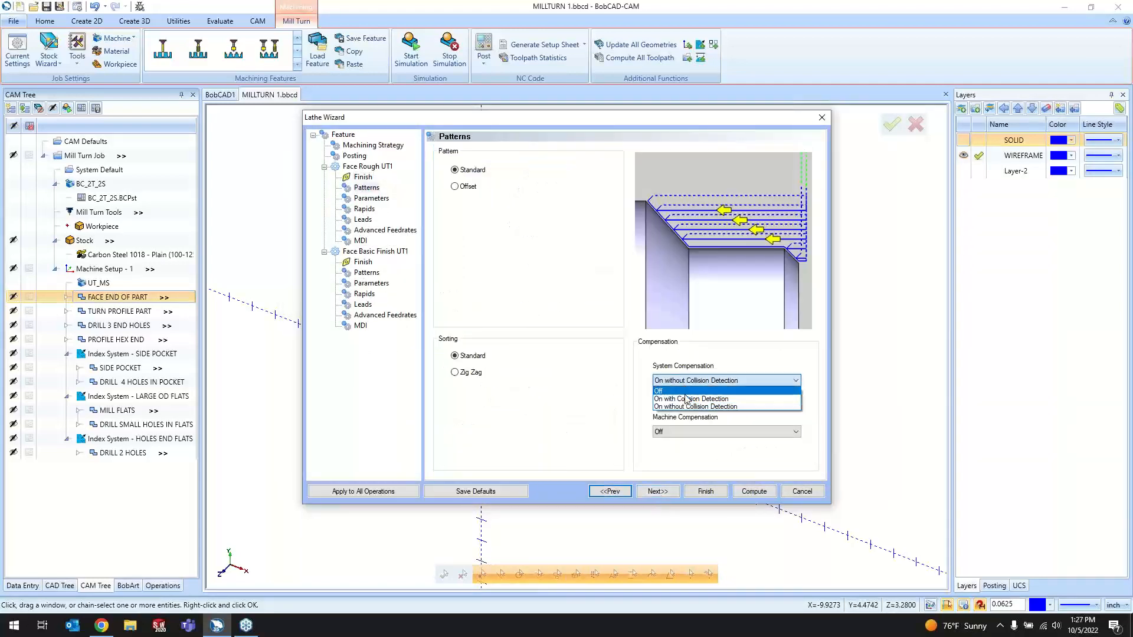
{"action": "left_click", "coordinate": [688, 399]}
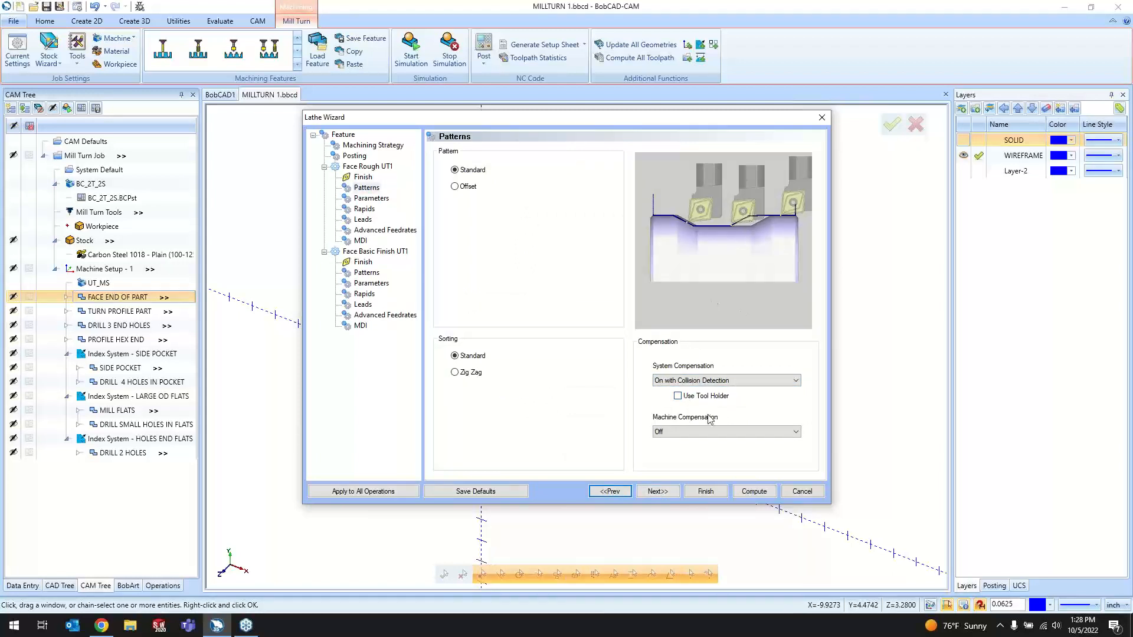
{"action": "left_click", "coordinate": [708, 381]}
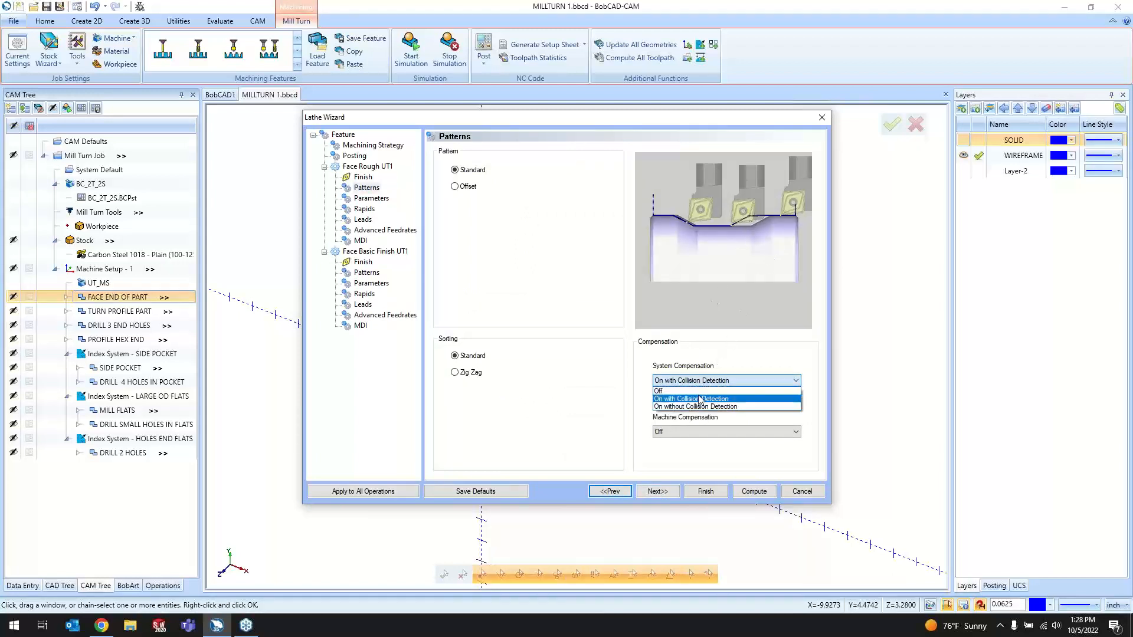
{"action": "left_click", "coordinate": [699, 391]}
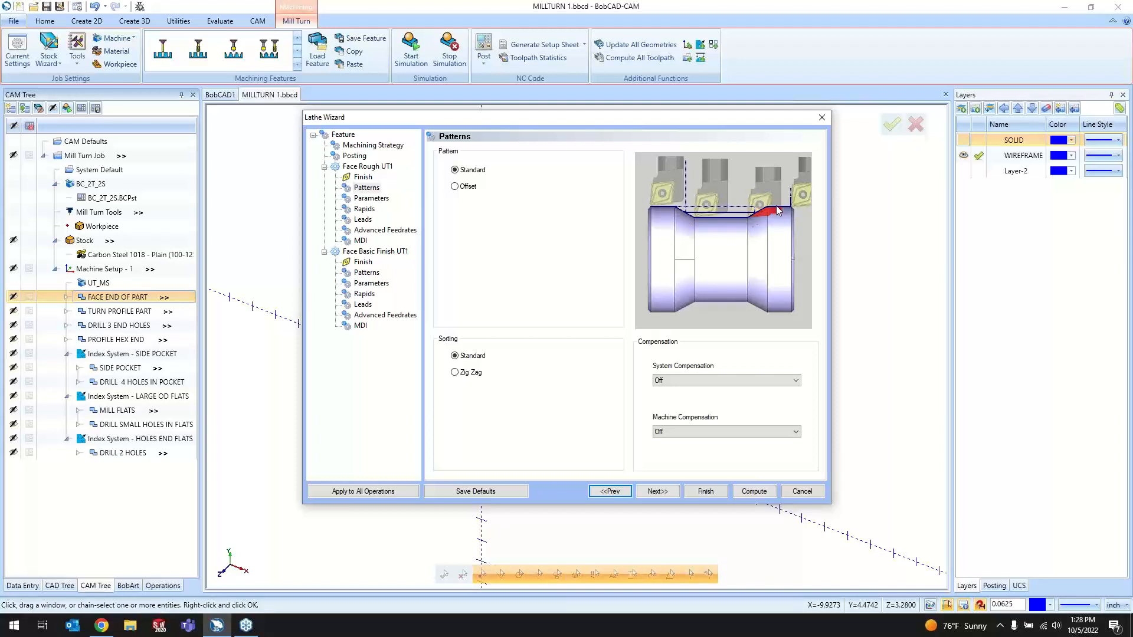
{"action": "left_click", "coordinate": [691, 382]}
{"action": "left_click", "coordinate": [681, 400]}
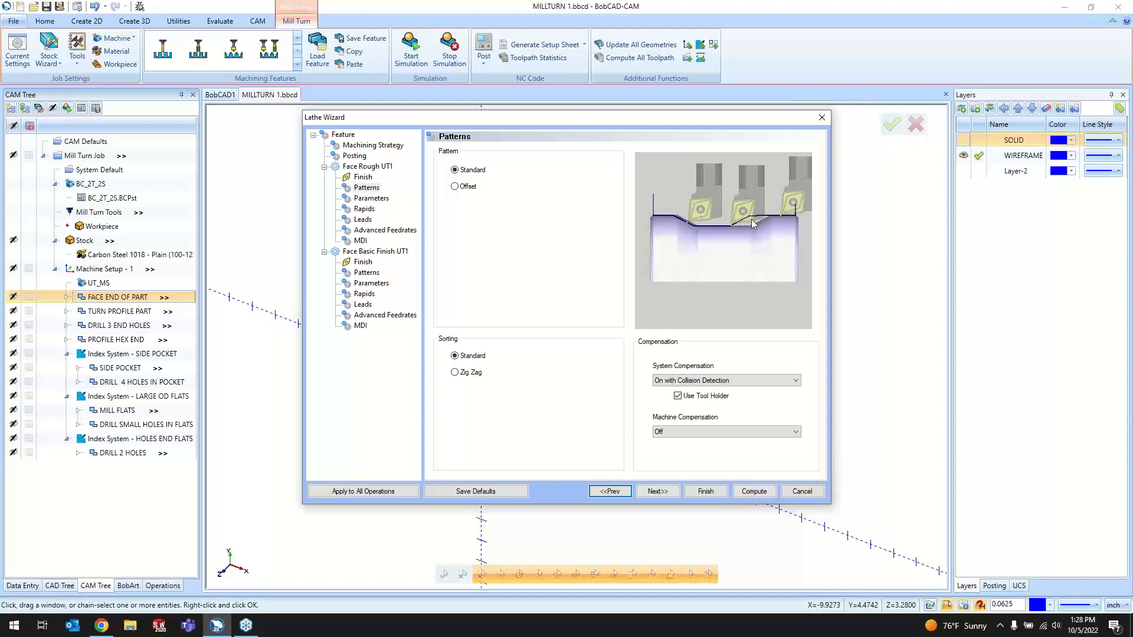
{"action": "left_click", "coordinate": [656, 383]}
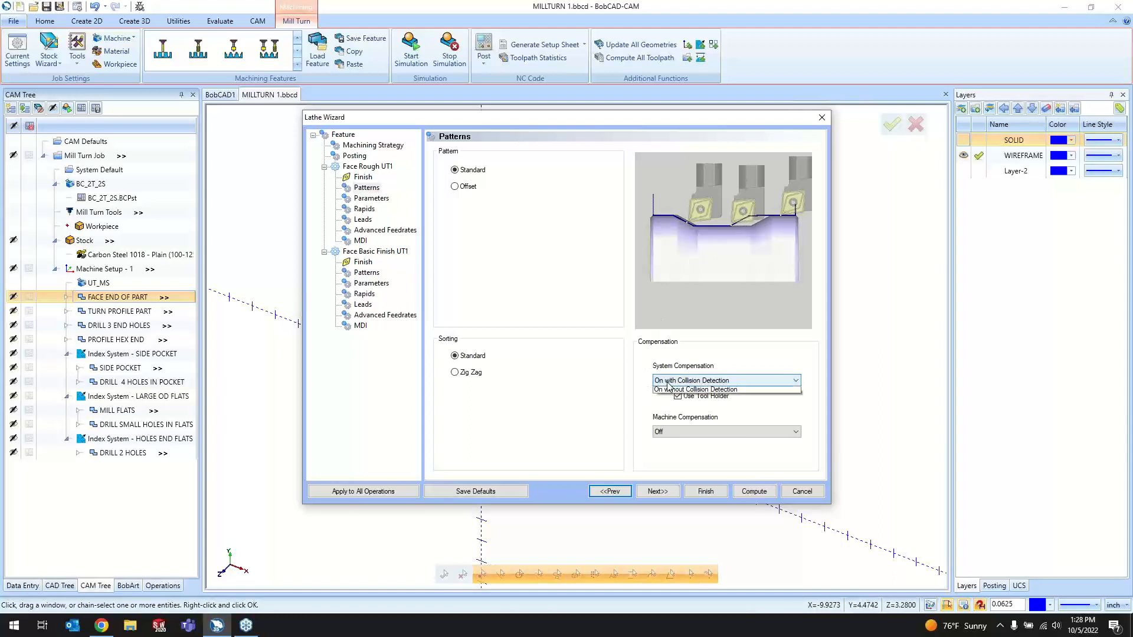
{"action": "left_click", "coordinate": [673, 399]}
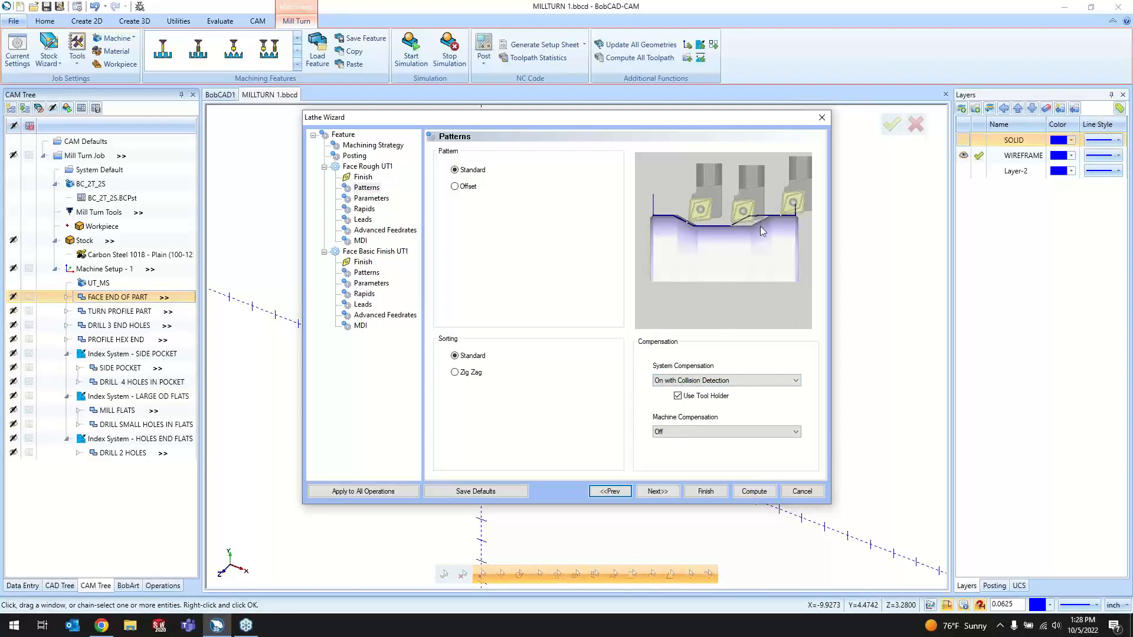
- Examine the Face Rough depth of cut, finish allowances, rapid approach and exit, and lead-in and lead-out settings
{"action": "left_click", "coordinate": [657, 491]}
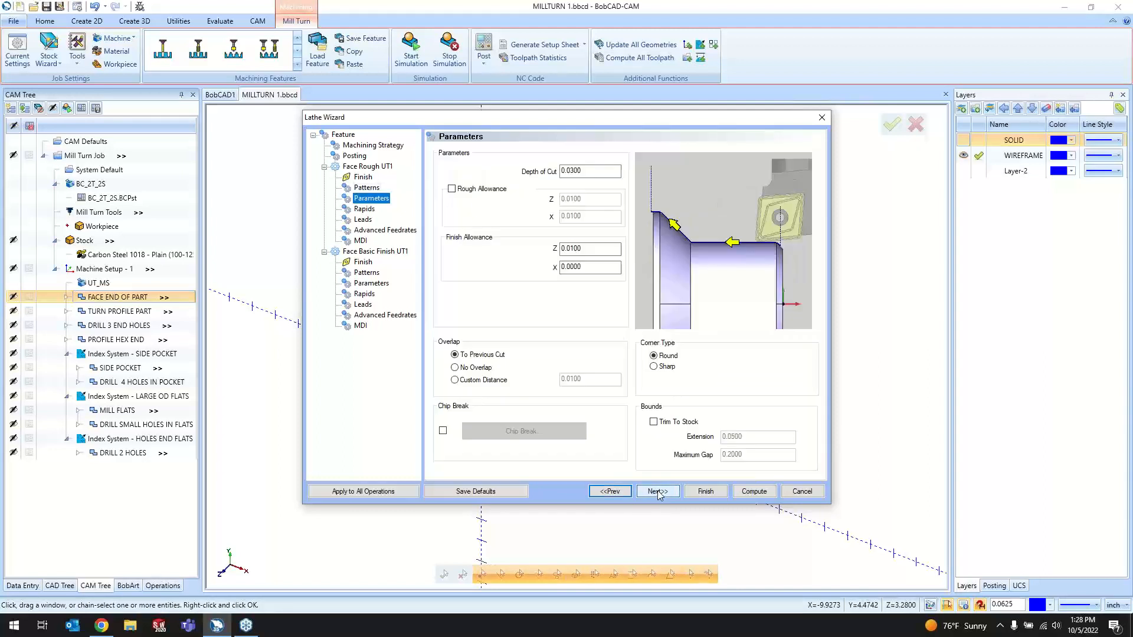
{"action": "left_click", "coordinate": [614, 171]}
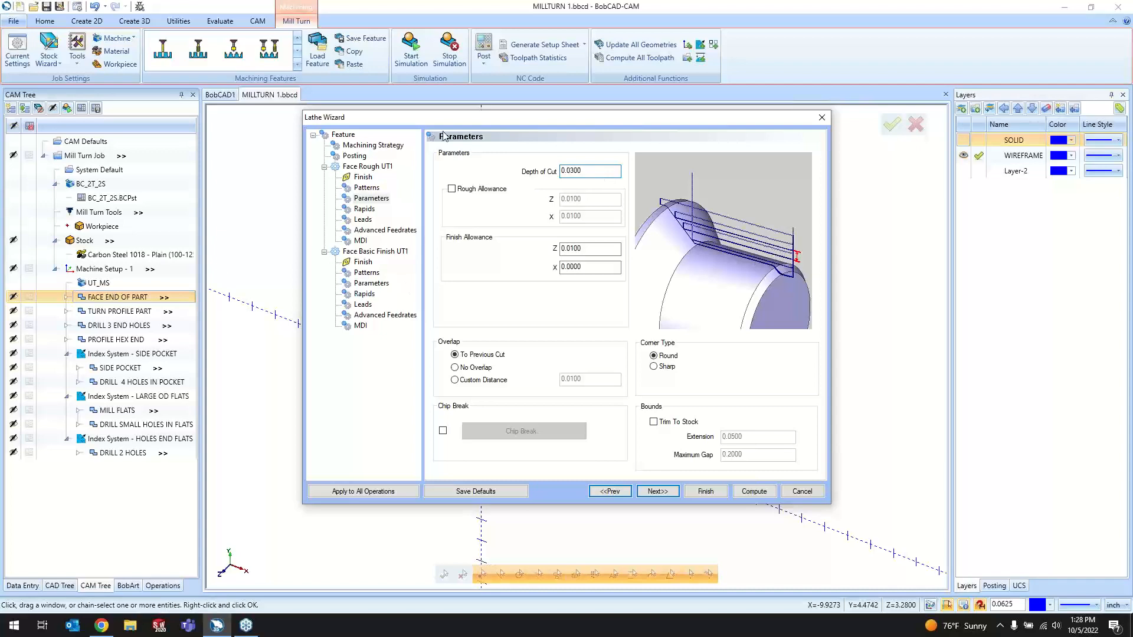
{"action": "left_click_drag", "start_coordinate": [466, 118], "coordinate": [110, 123]}
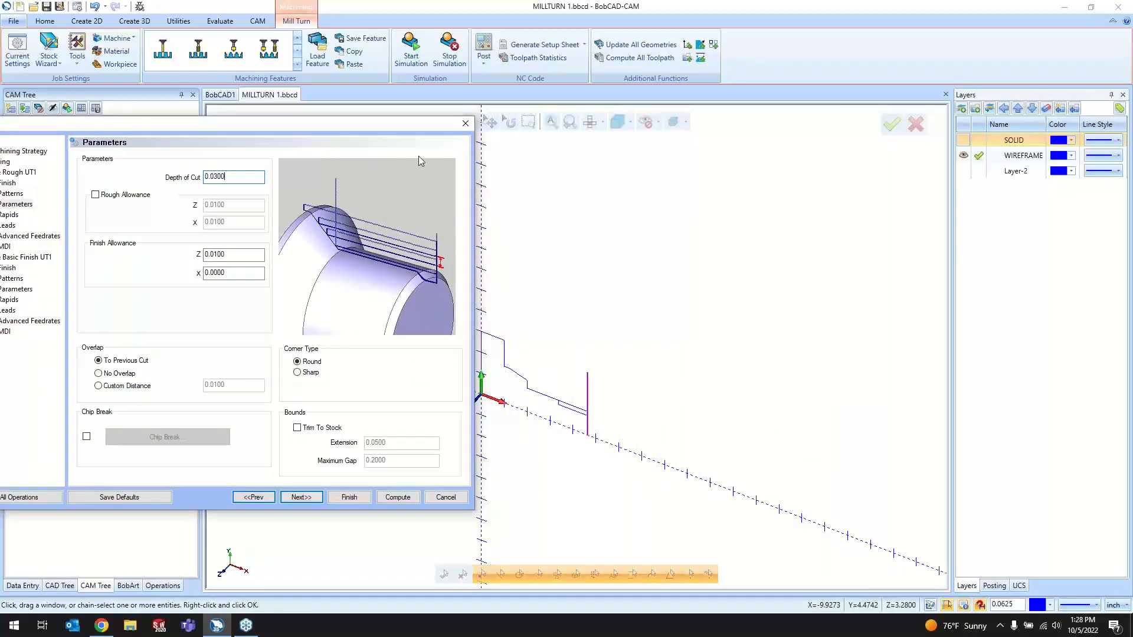
{"action": "left_click_drag", "start_coordinate": [376, 125], "coordinate": [765, 139]}
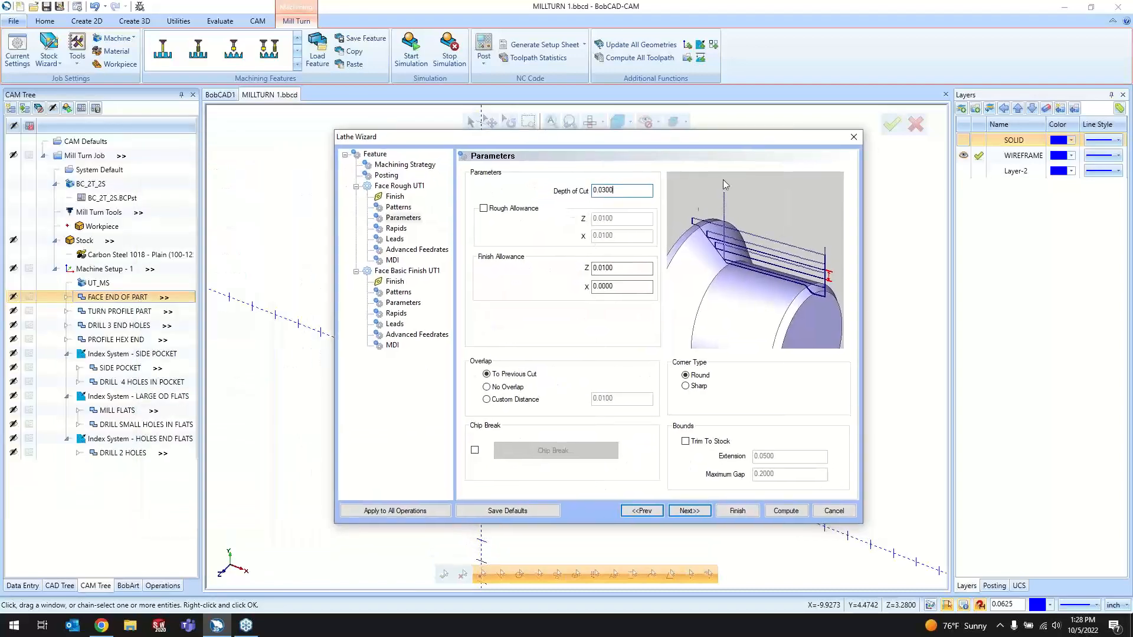
{"action": "left_click", "coordinate": [642, 271]}
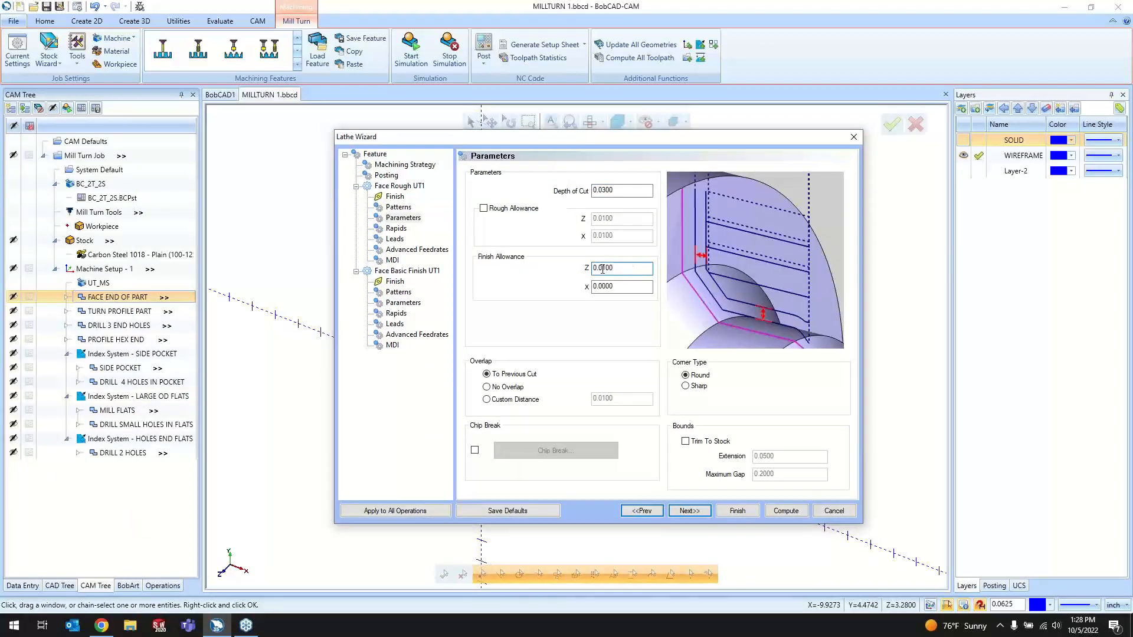
{"action": "left_click", "coordinate": [625, 288]}
{"action": "left_click_drag", "start_coordinate": [603, 268], "coordinate": [616, 268]}
{"action": "left_click", "coordinate": [688, 511]}
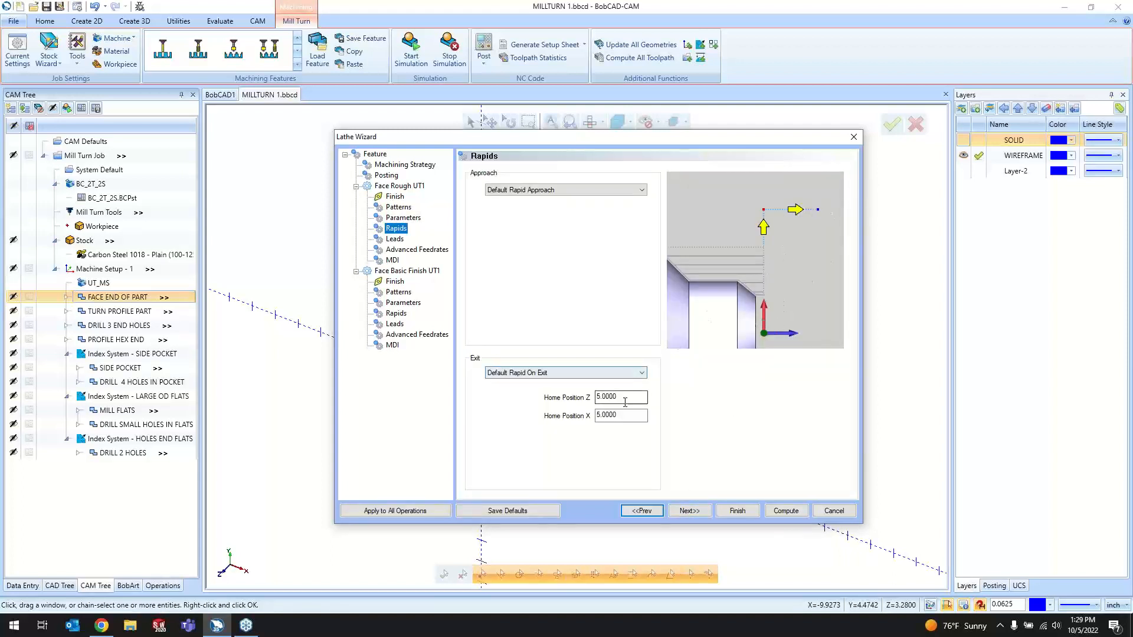
{"action": "left_click", "coordinate": [683, 511]}
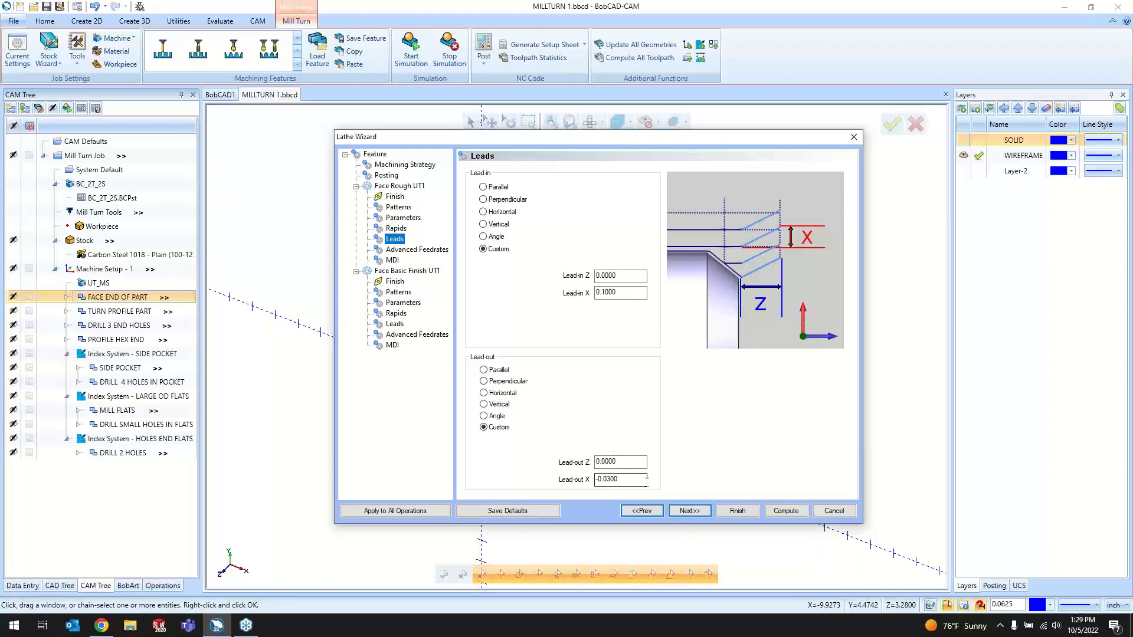
- Try the Convert Rapid to Feed override in the Face Rough advanced feedrates, switch it off, and check the roughing tool's feedrate
{"action": "left_click", "coordinate": [682, 511]}
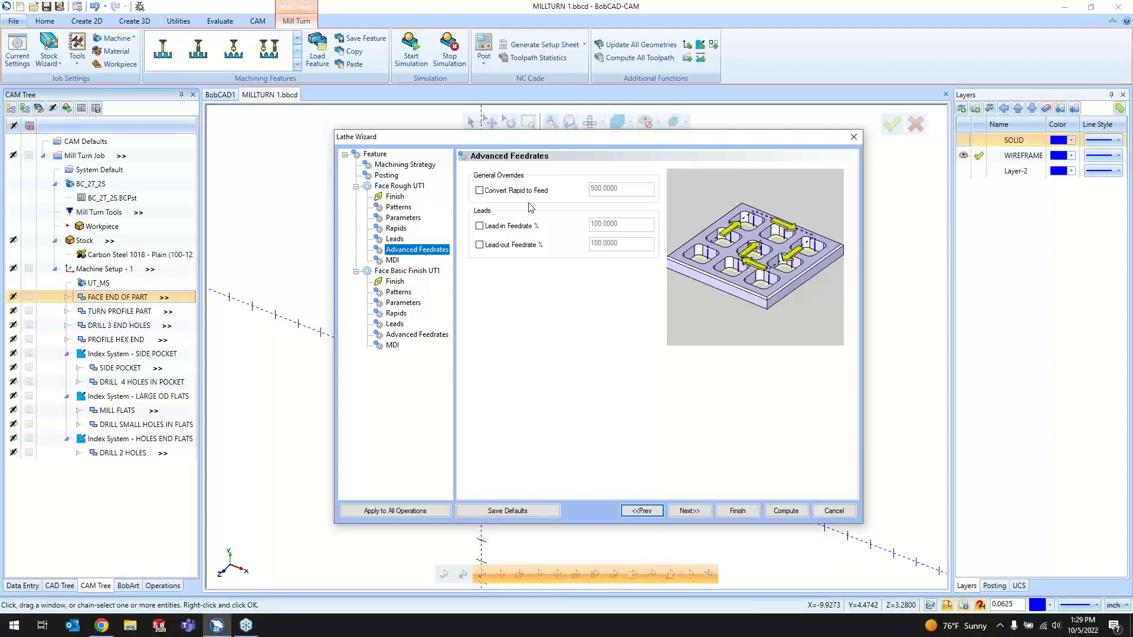
{"action": "left_click", "coordinate": [479, 190]}
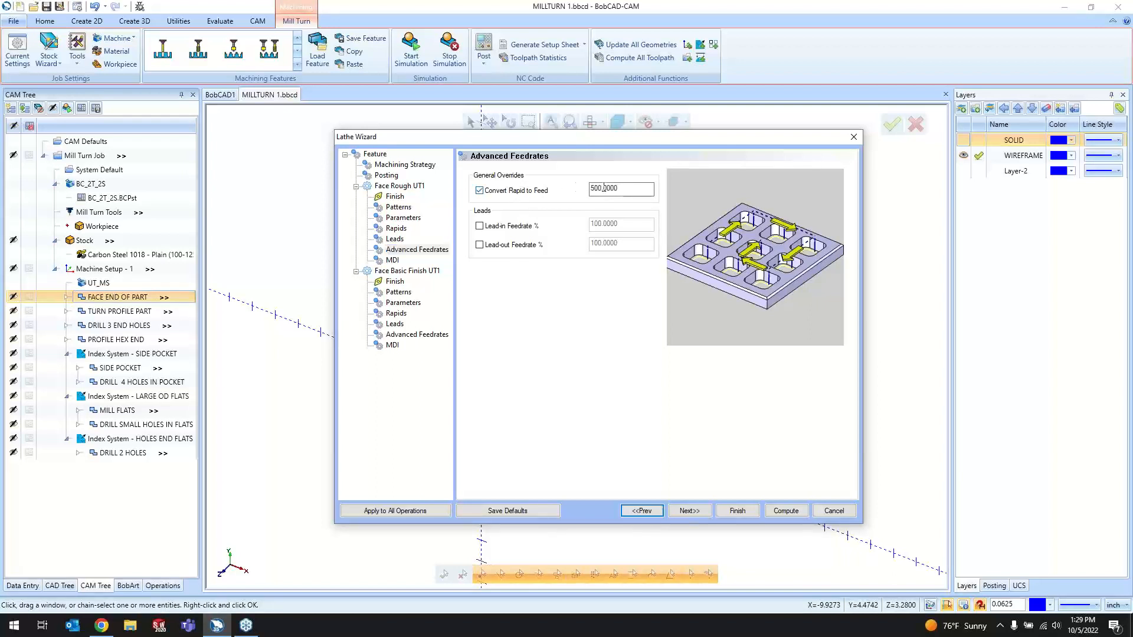
{"action": "left_click", "coordinate": [622, 189]}
{"action": "left_click", "coordinate": [513, 192]}
{"action": "left_click", "coordinate": [395, 196]}
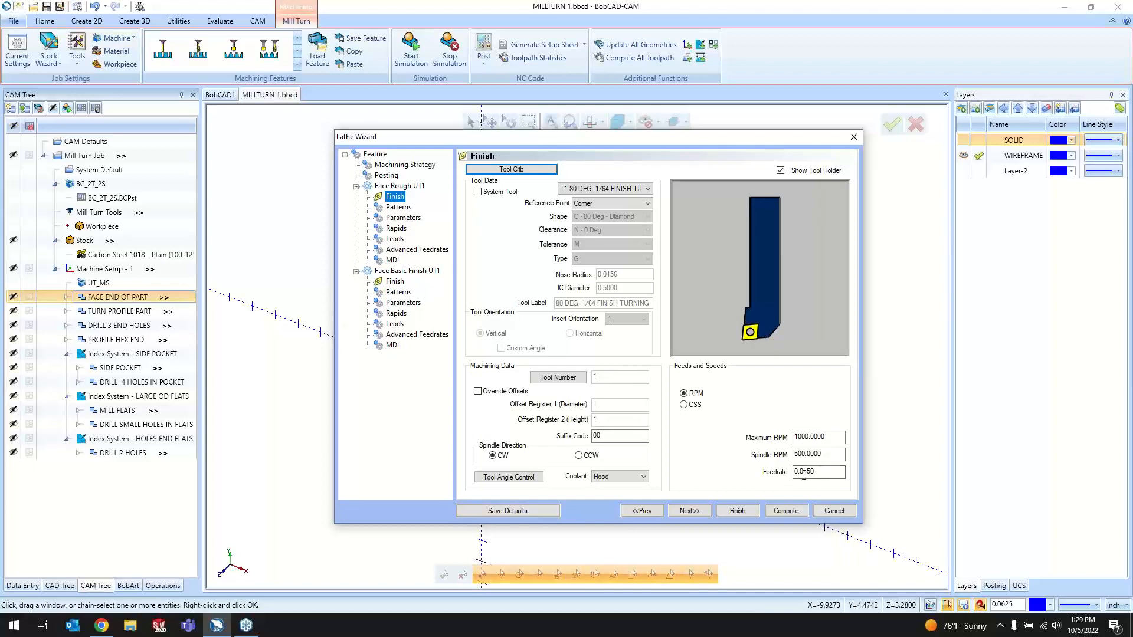
- Try a Face Rough lead-in feedrate override of 90%, and switch the override off
{"action": "left_click", "coordinate": [414, 250]}
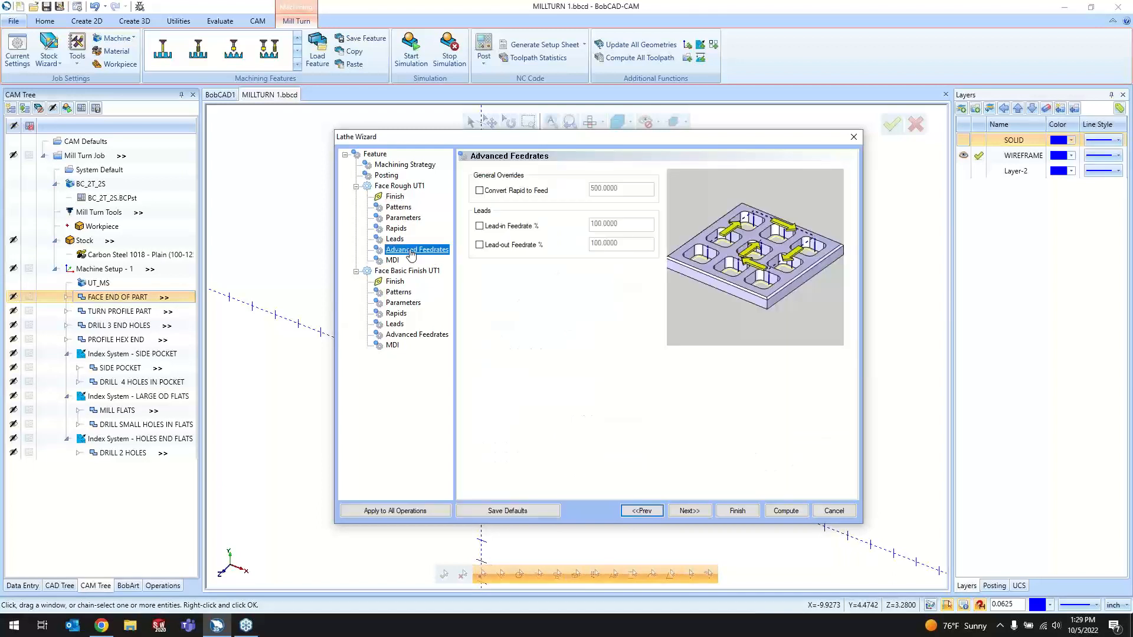
{"action": "left_click", "coordinate": [537, 228]}
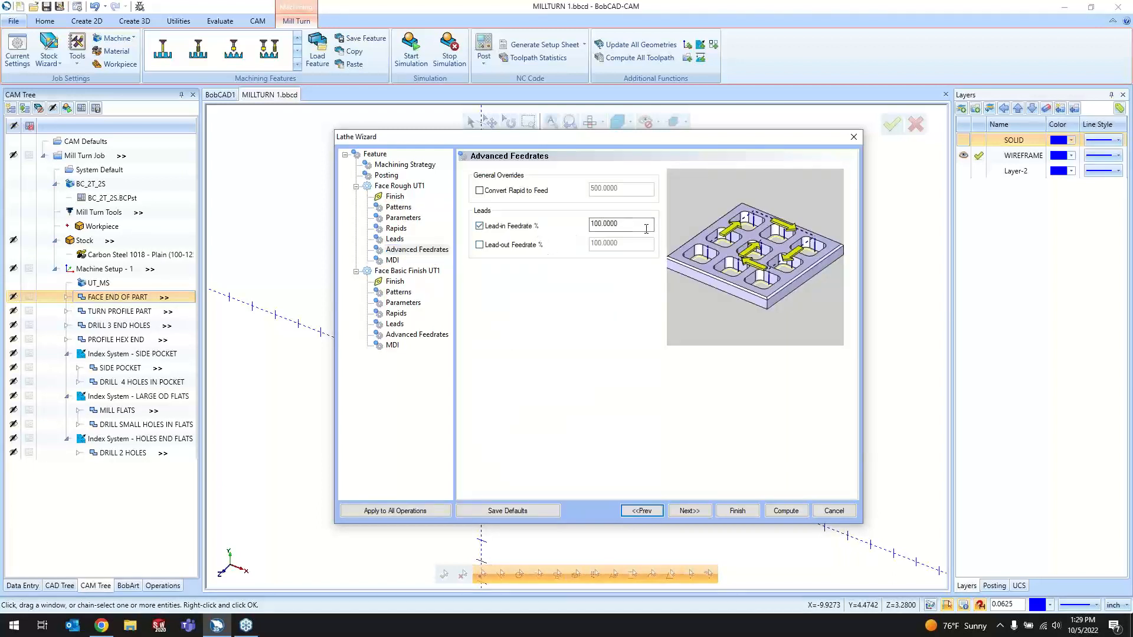
{"action": "double_click", "coordinate": [627, 226]}
{"action": "type", "text": "90"}
{"action": "left_click", "coordinate": [496, 230]}
- Examine the predefined MDI commands available for Face Rough, including Tailstock
{"action": "left_click", "coordinate": [693, 511]}
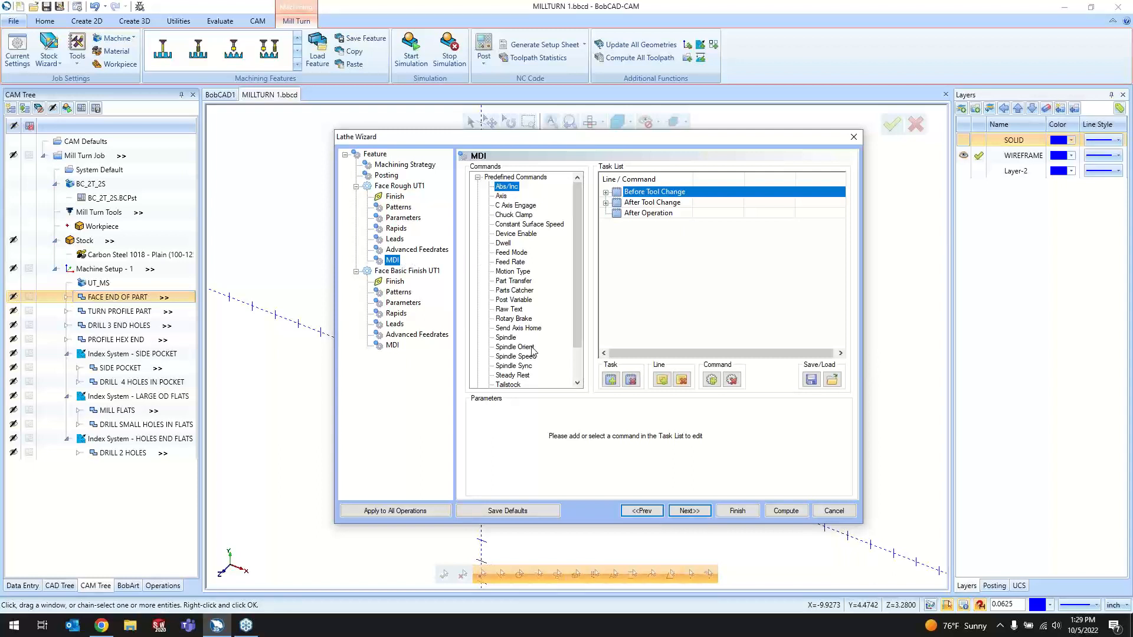
{"action": "scroll", "coordinate": [533, 351], "scroll_direction": "down", "scroll_amount": 1}
{"action": "scroll", "coordinate": [532, 351], "scroll_direction": "up", "scroll_amount": 1}
{"action": "scroll", "coordinate": [532, 351], "scroll_direction": "down", "scroll_amount": 1}
{"action": "left_click", "coordinate": [510, 348]}
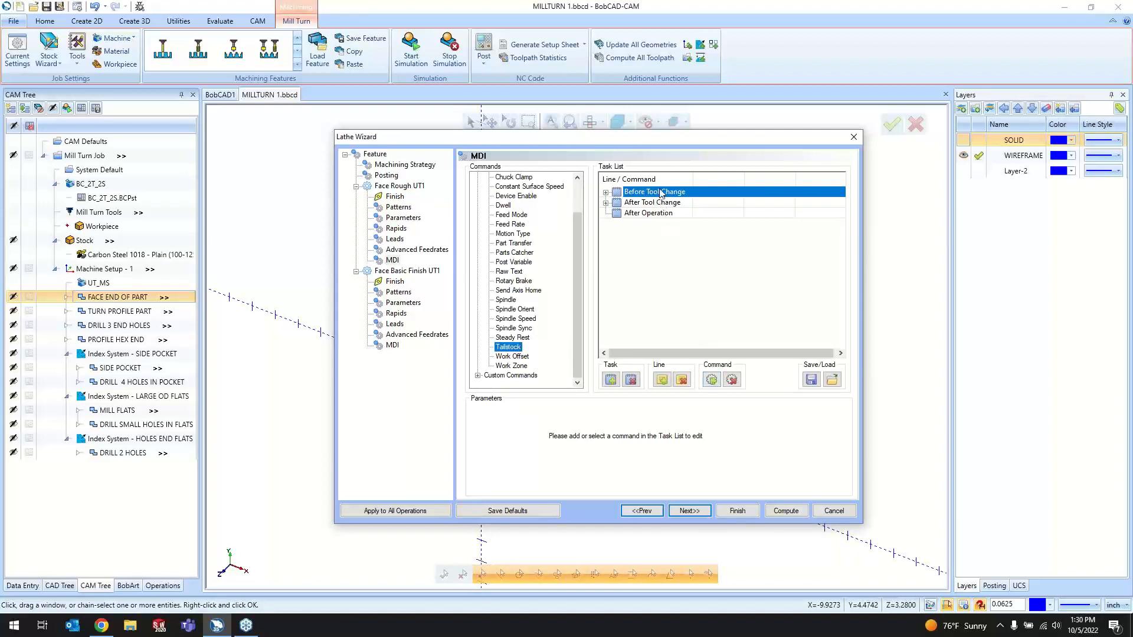
{"action": "scroll", "coordinate": [538, 360], "scroll_direction": "up", "scroll_amount": 2}
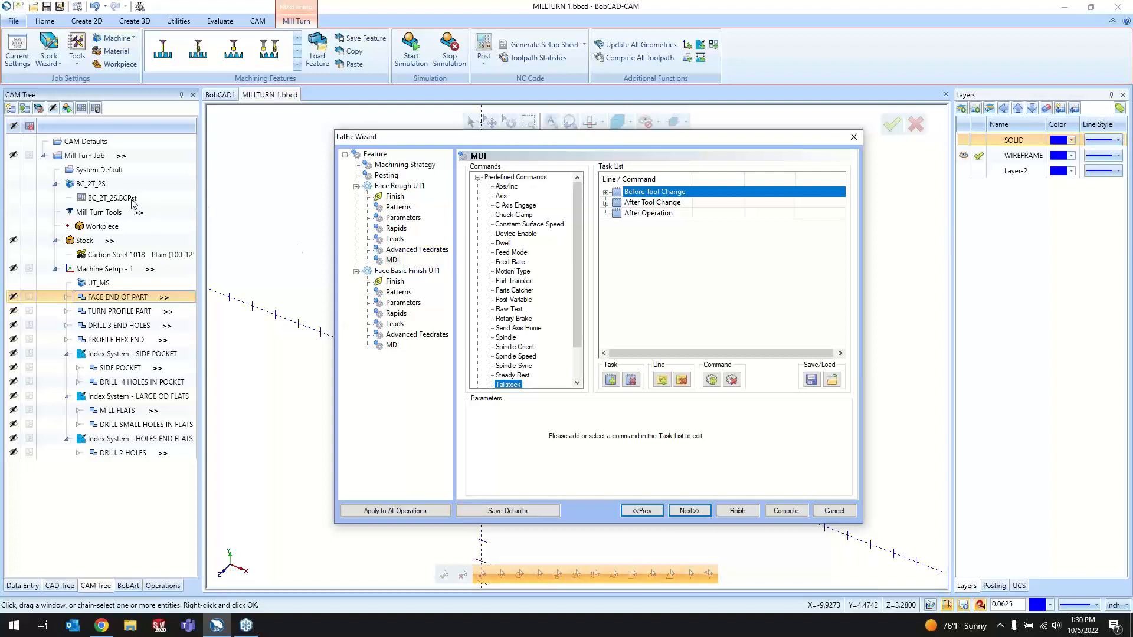
- Load GenericCutoffTransfer.bcmdi into the Face Rough MDI task list with all tasks selected and the Full Replace option
{"action": "left_click", "coordinate": [513, 282]}
{"action": "left_click", "coordinate": [658, 215]}
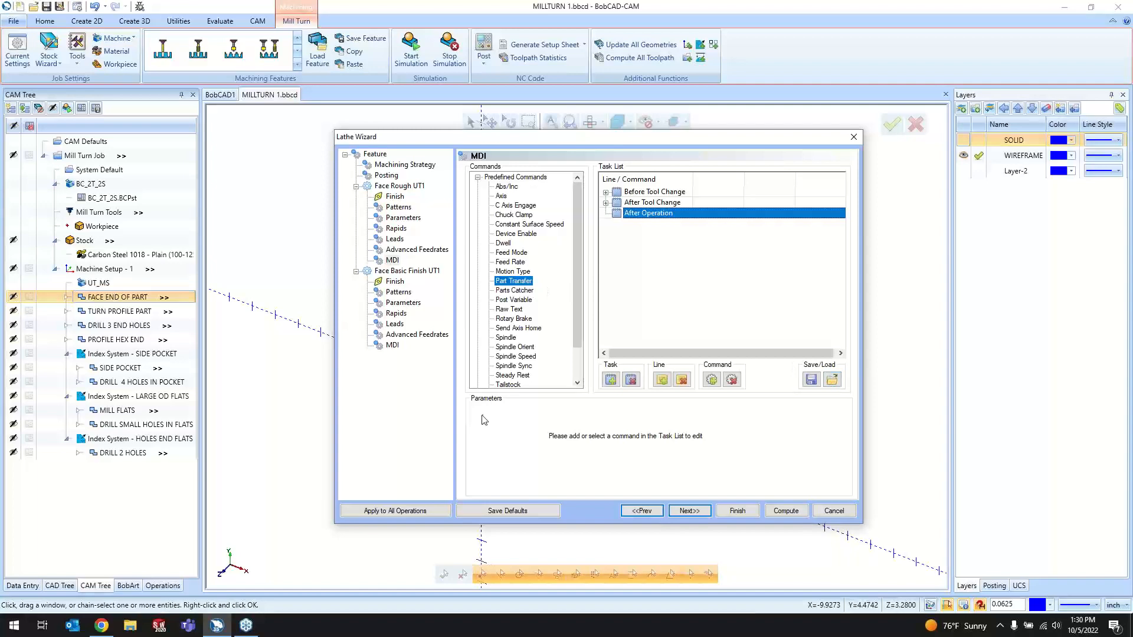
{"action": "left_click", "coordinate": [832, 379]}
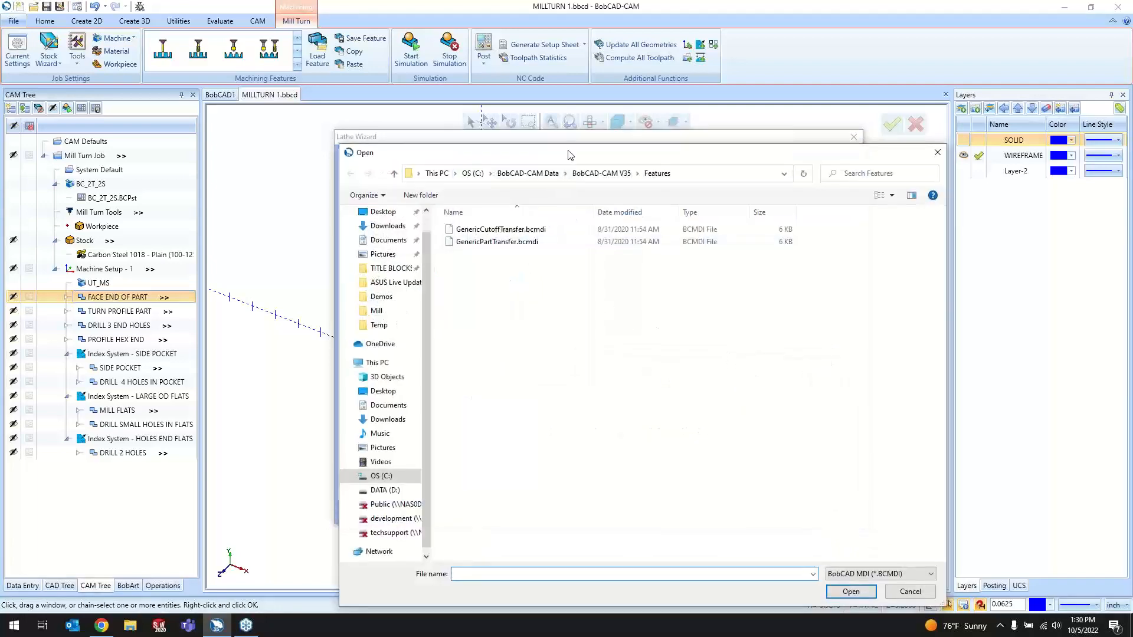
{"action": "left_click_drag", "start_coordinate": [567, 153], "coordinate": [527, 88]}
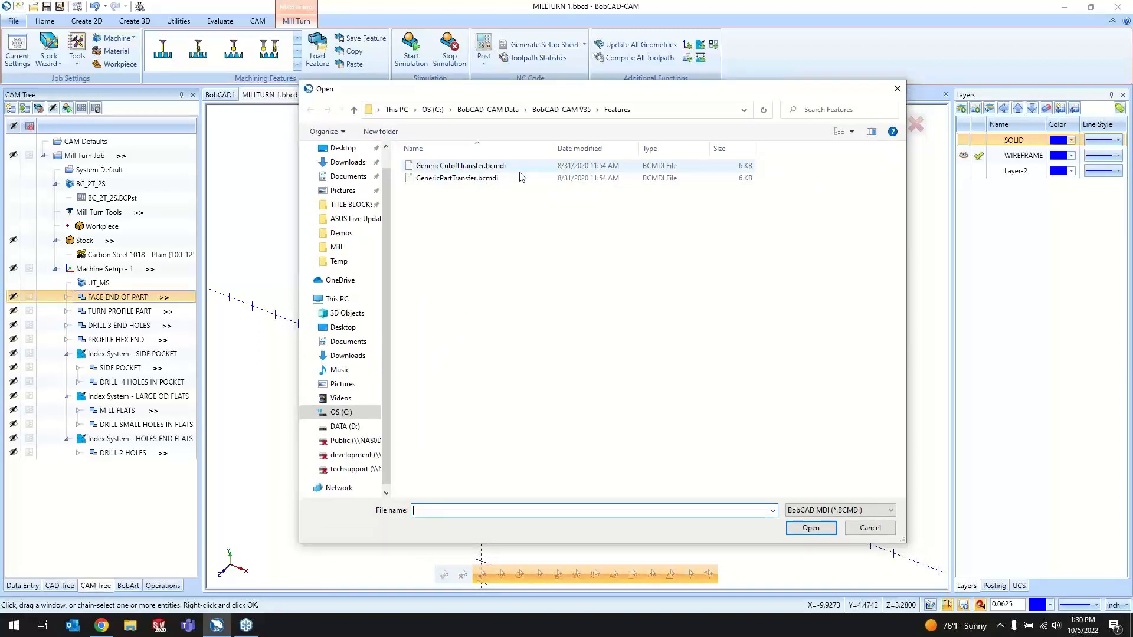
{"action": "left_click", "coordinate": [500, 168]}
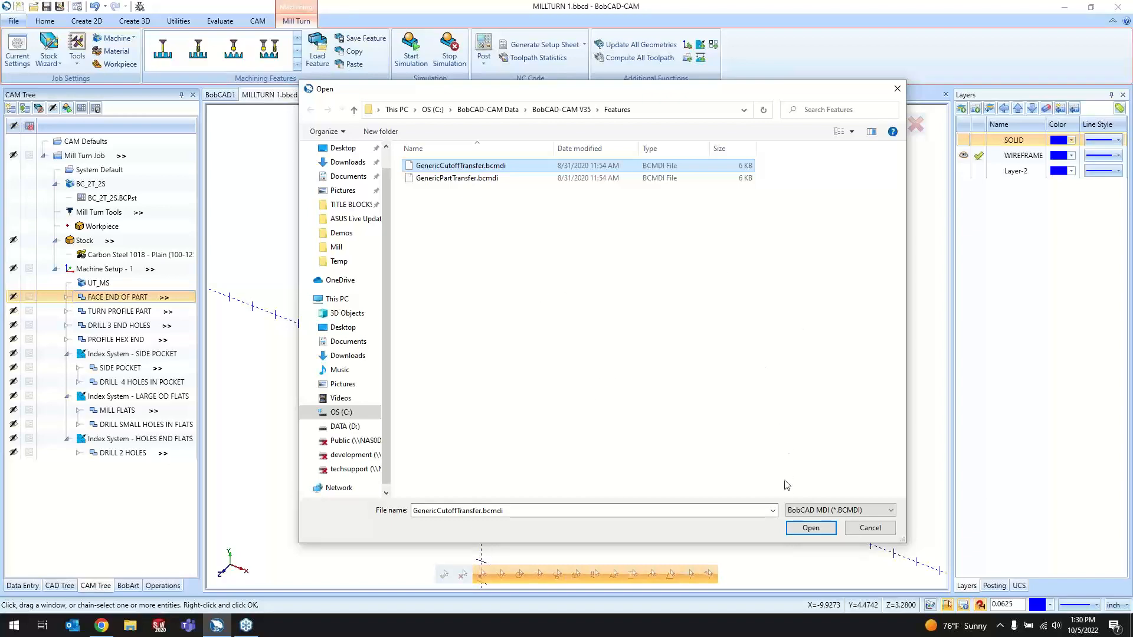
{"action": "left_click", "coordinate": [801, 530]}
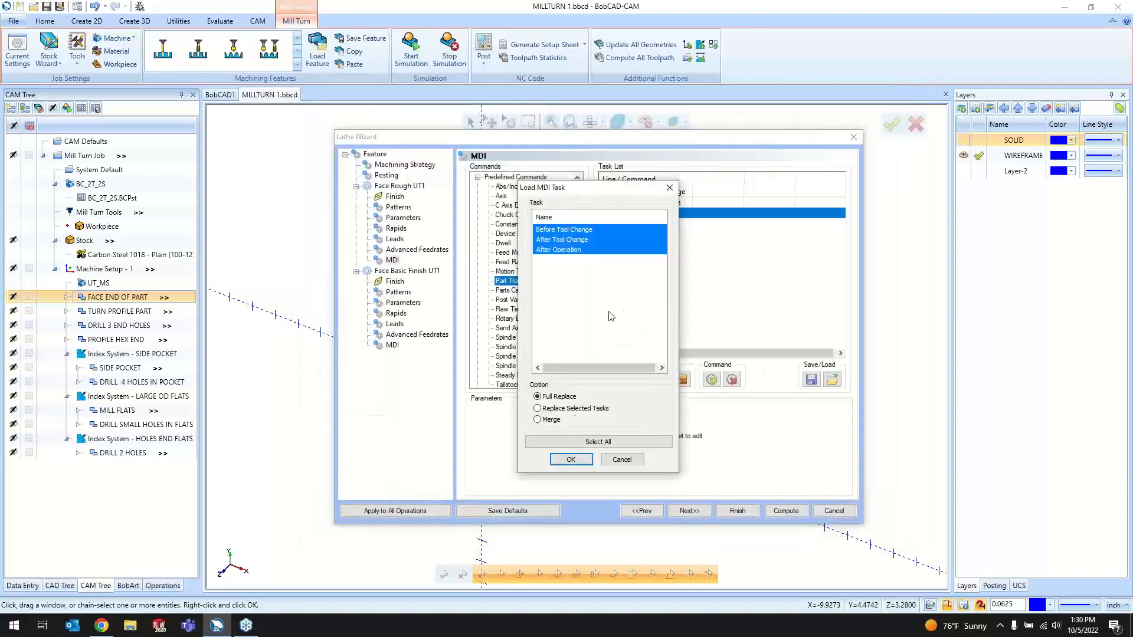
{"action": "left_click", "coordinate": [572, 460]}
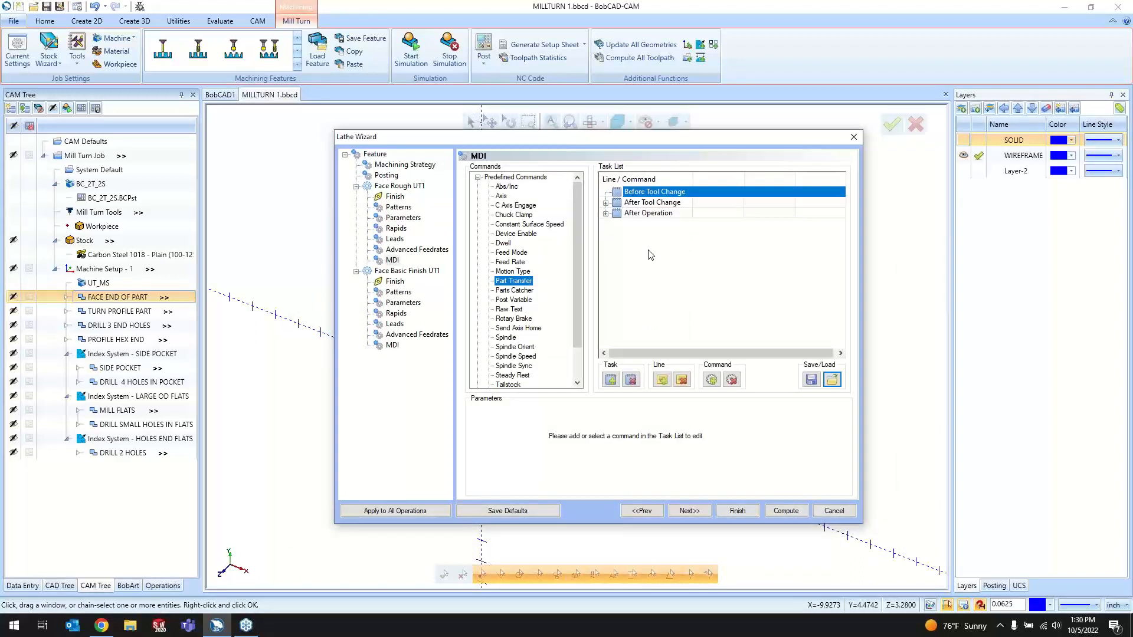
- Examine the After Tool Change lines and the Orient Main Spindle commands, widening the Line / Command column to show full names
{"action": "left_click", "coordinate": [606, 202]}
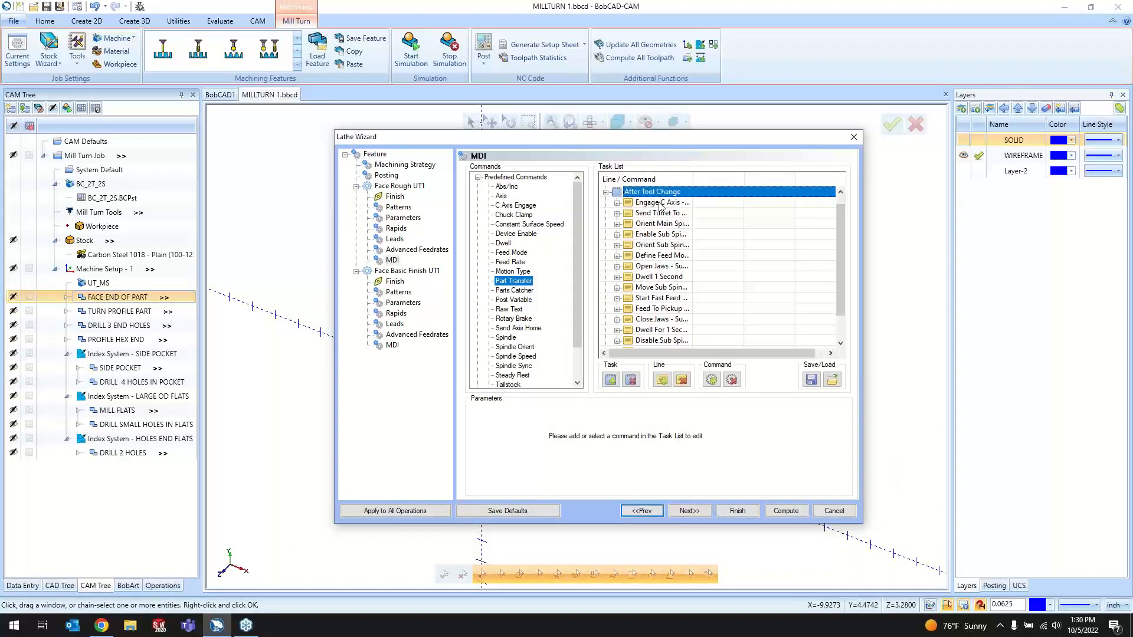
{"action": "scroll", "coordinate": [659, 206], "scroll_direction": "up", "scroll_amount": 1}
{"action": "scroll", "coordinate": [660, 206], "scroll_direction": "down", "scroll_amount": 2}
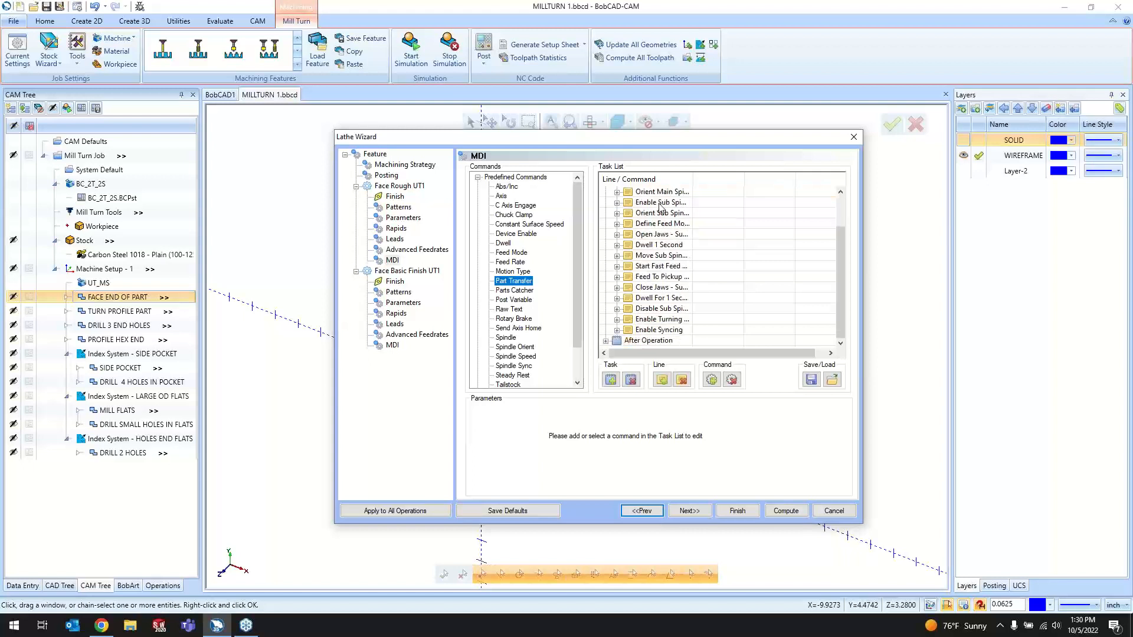
{"action": "left_click", "coordinate": [640, 194]}
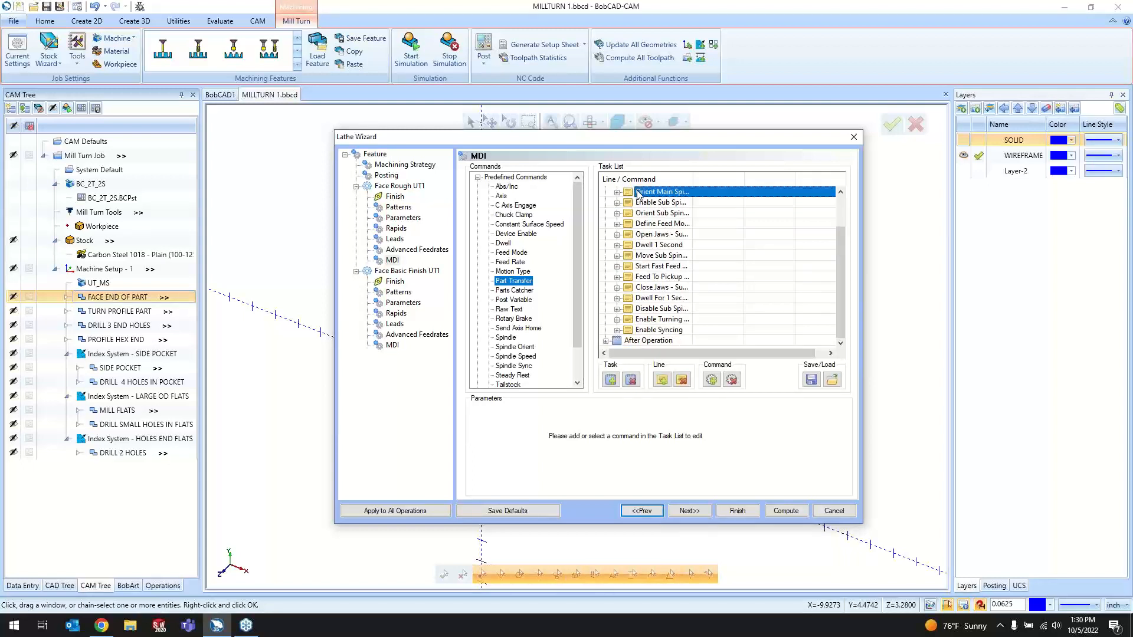
{"action": "left_click", "coordinate": [618, 194]}
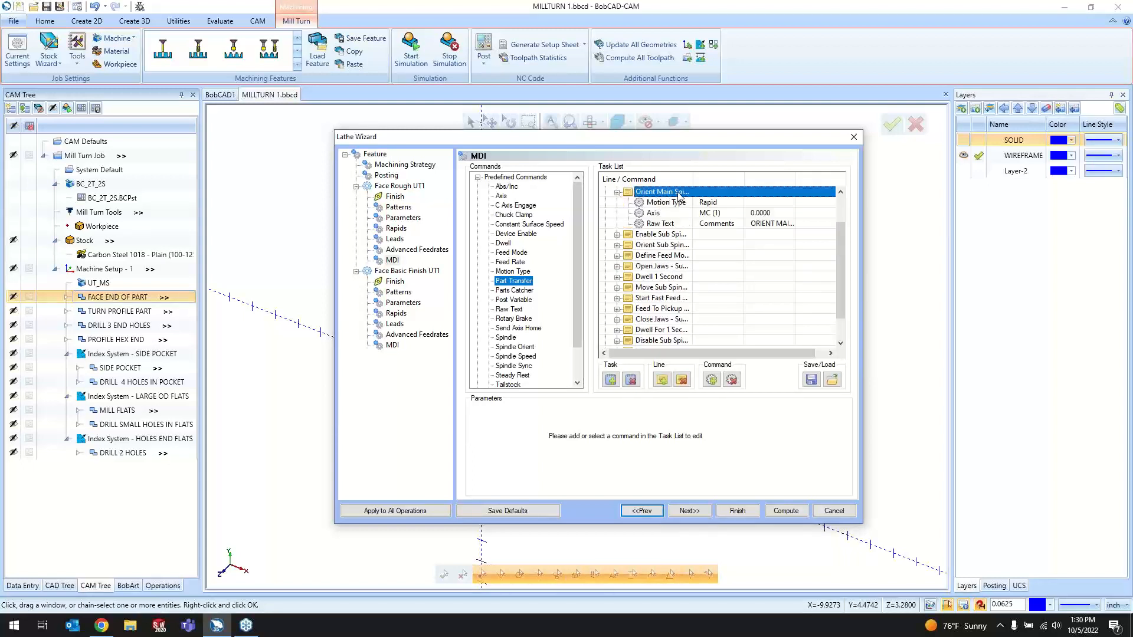
{"action": "left_click_drag", "start_coordinate": [690, 176], "coordinate": [735, 177]}
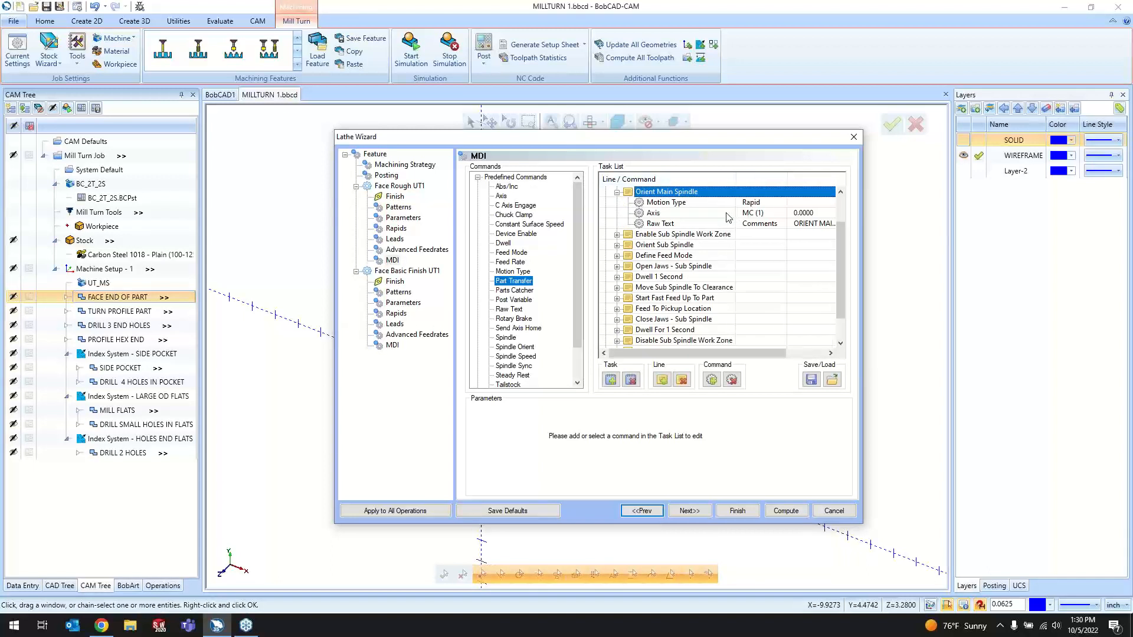
{"action": "scroll", "coordinate": [727, 218], "scroll_direction": "down", "scroll_amount": 1}
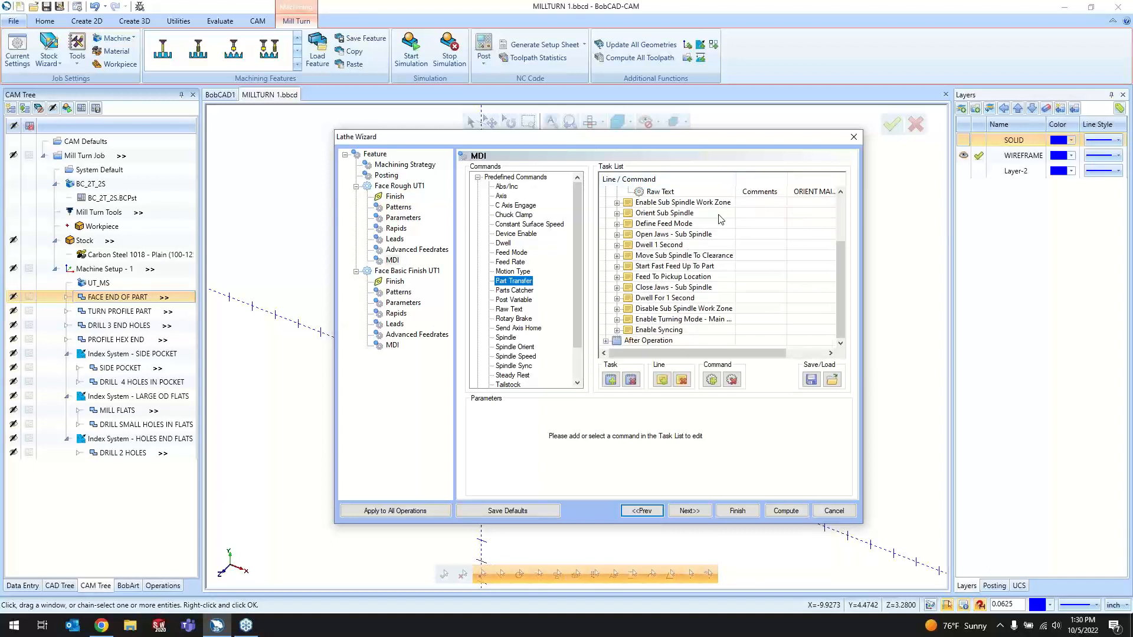
- Examine the commands for sub spindle work zone and orientation, feed mode, jaw opening, and the sub spindle's move to clearance
{"action": "left_click", "coordinate": [618, 203]}
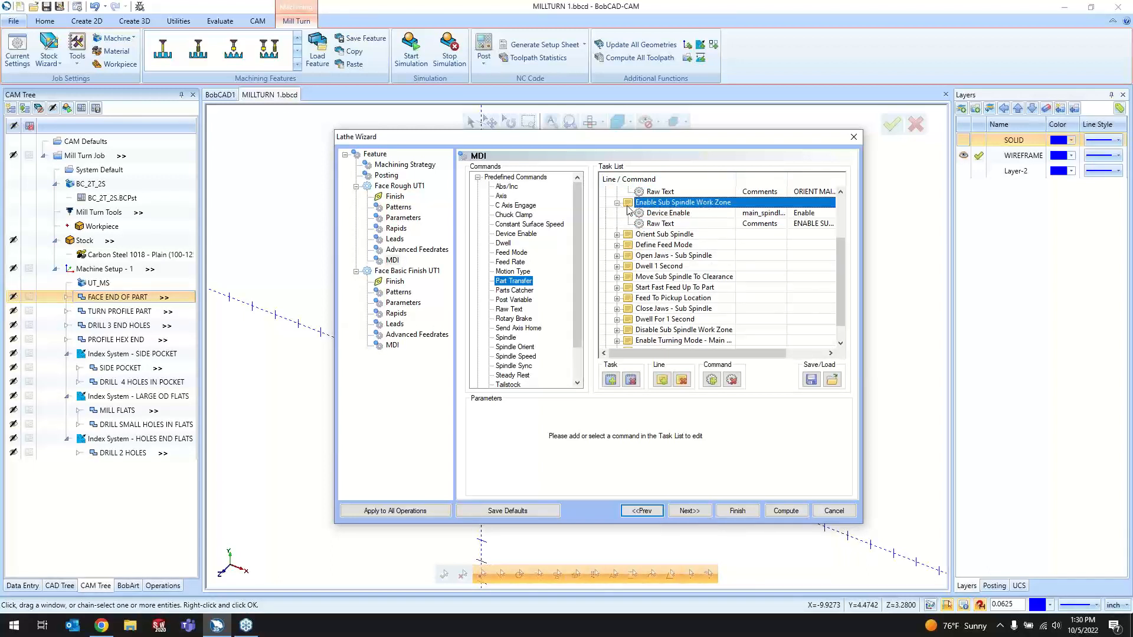
{"action": "left_click", "coordinate": [618, 236]}
{"action": "scroll", "coordinate": [734, 263], "scroll_direction": "down", "scroll_amount": 2}
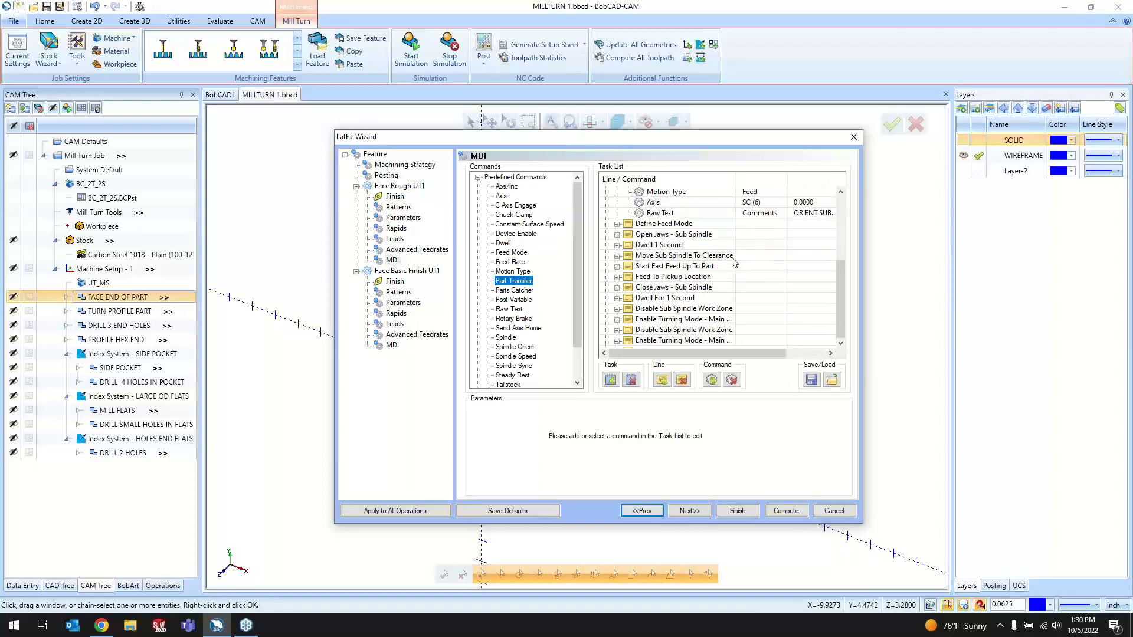
{"action": "left_click", "coordinate": [616, 225]}
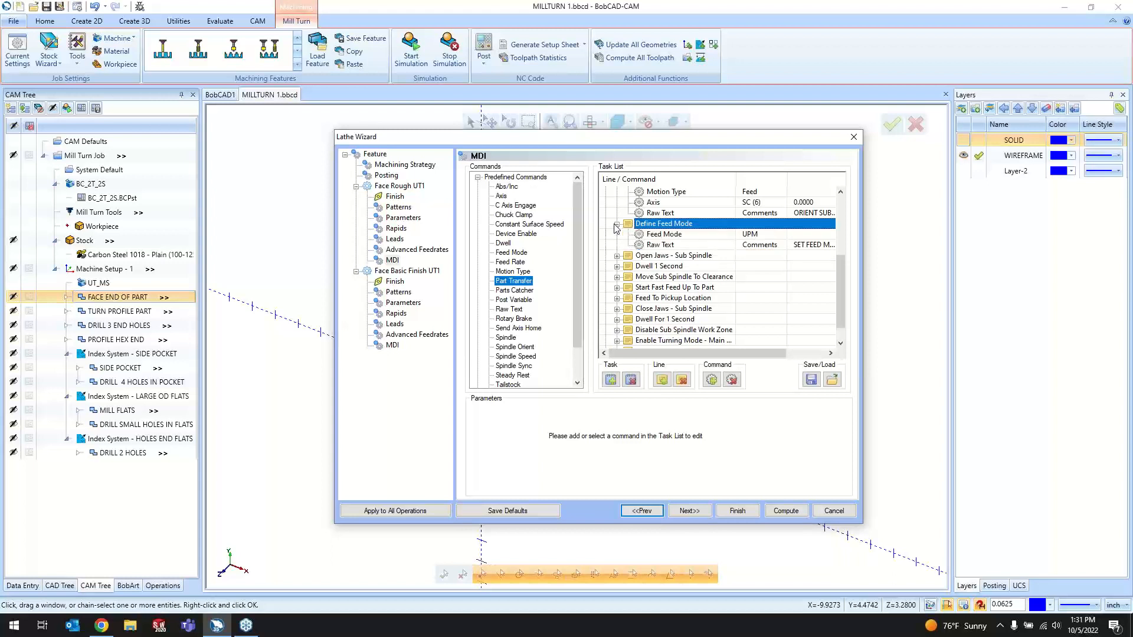
{"action": "scroll", "coordinate": [616, 228], "scroll_direction": "down", "scroll_amount": 1}
{"action": "left_click", "coordinate": [617, 235]}
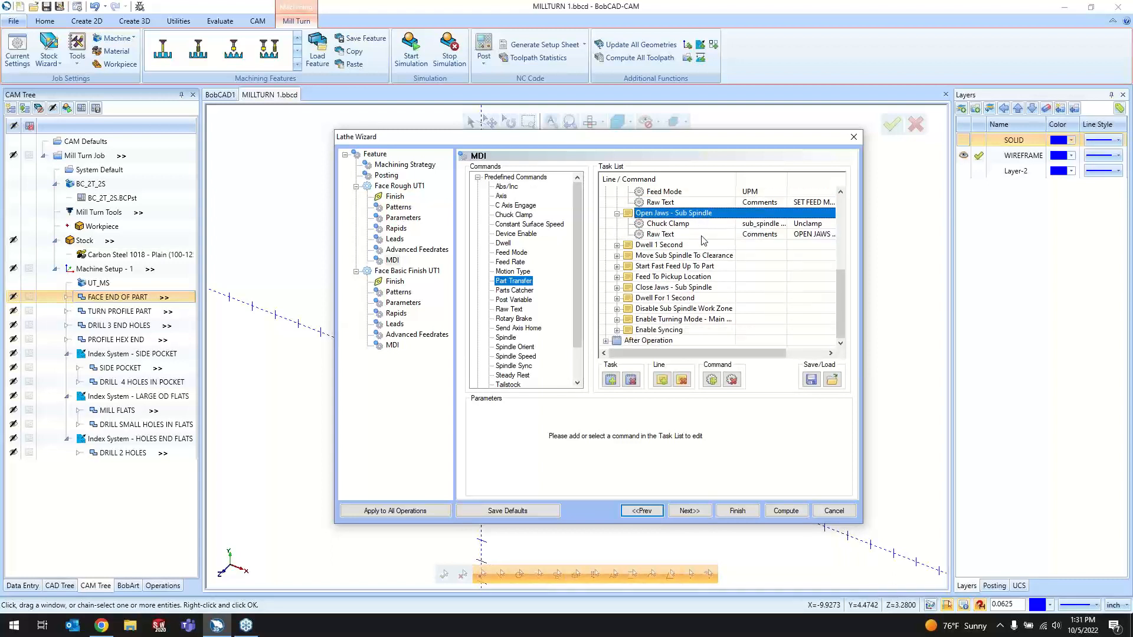
{"action": "scroll", "coordinate": [699, 240], "scroll_direction": "down", "scroll_amount": 1}
{"action": "left_click", "coordinate": [616, 256]}
{"action": "scroll", "coordinate": [798, 289], "scroll_direction": "down", "scroll_amount": 2}
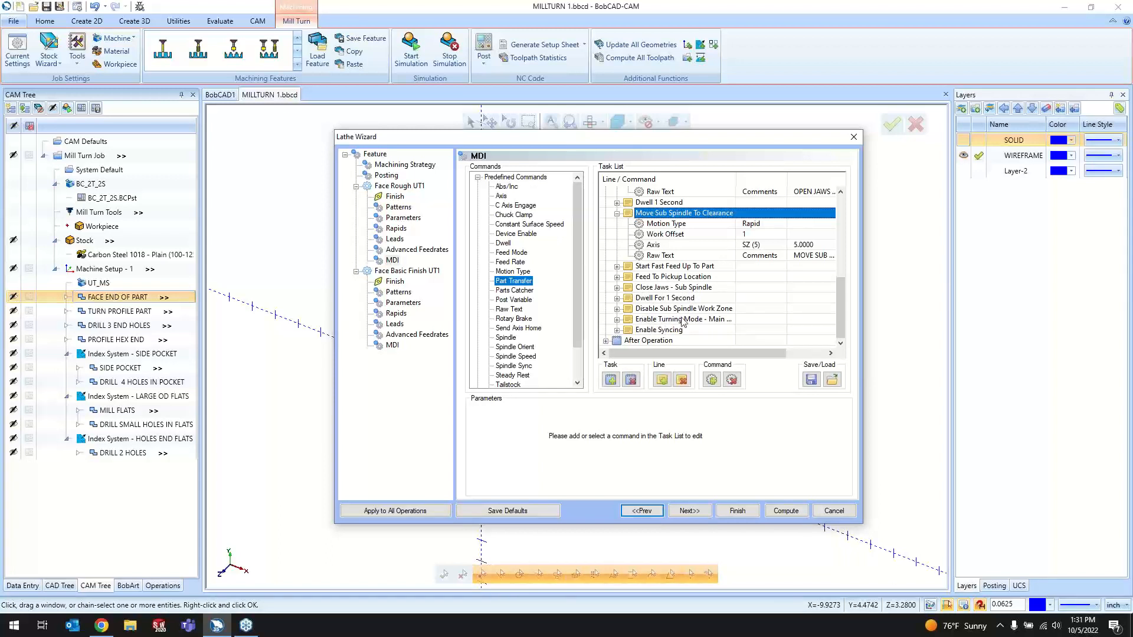
- Examine the After Operation task's Part Transfer and Send Sub Spindle Home commands
{"action": "left_click", "coordinate": [607, 341]}
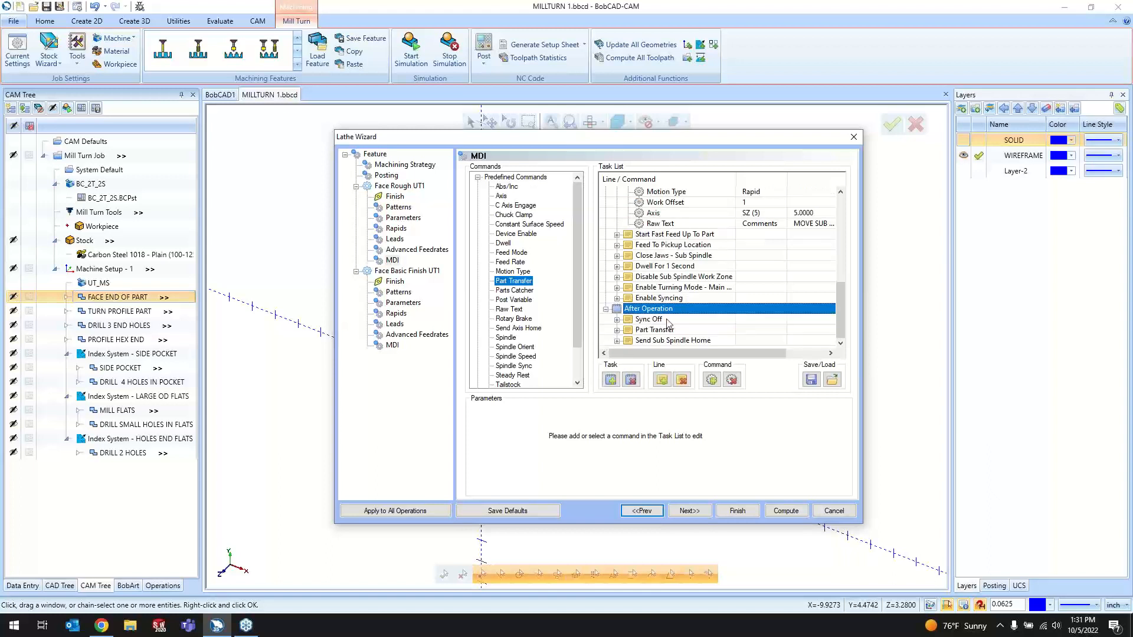
{"action": "left_click", "coordinate": [617, 329]}
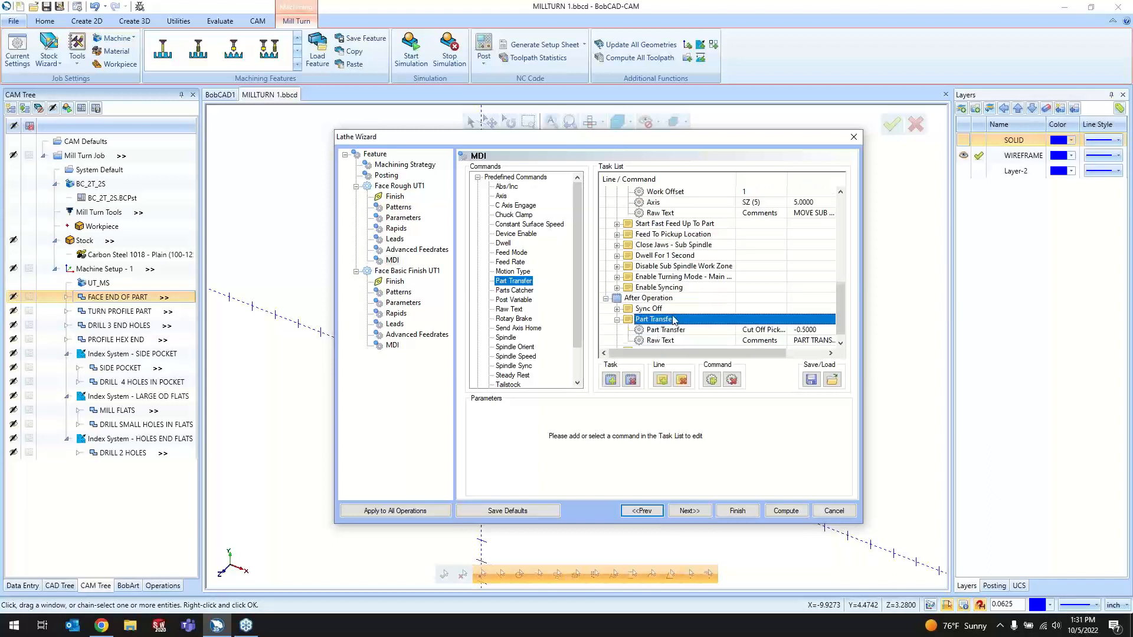
{"action": "left_click", "coordinate": [673, 320]}
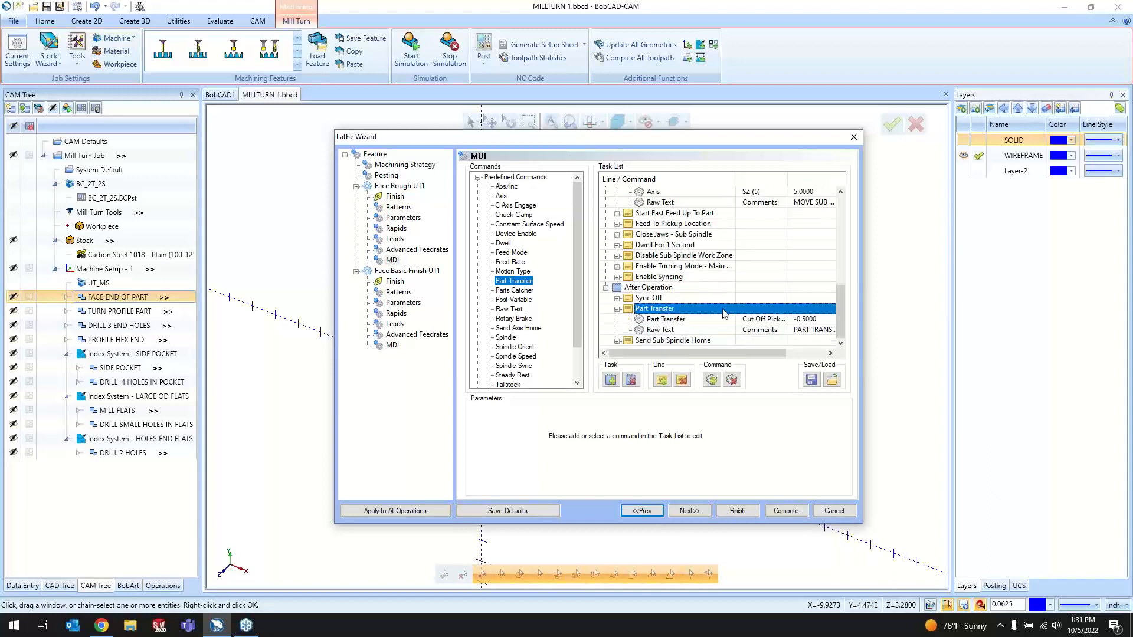
{"action": "left_click", "coordinate": [616, 341]}
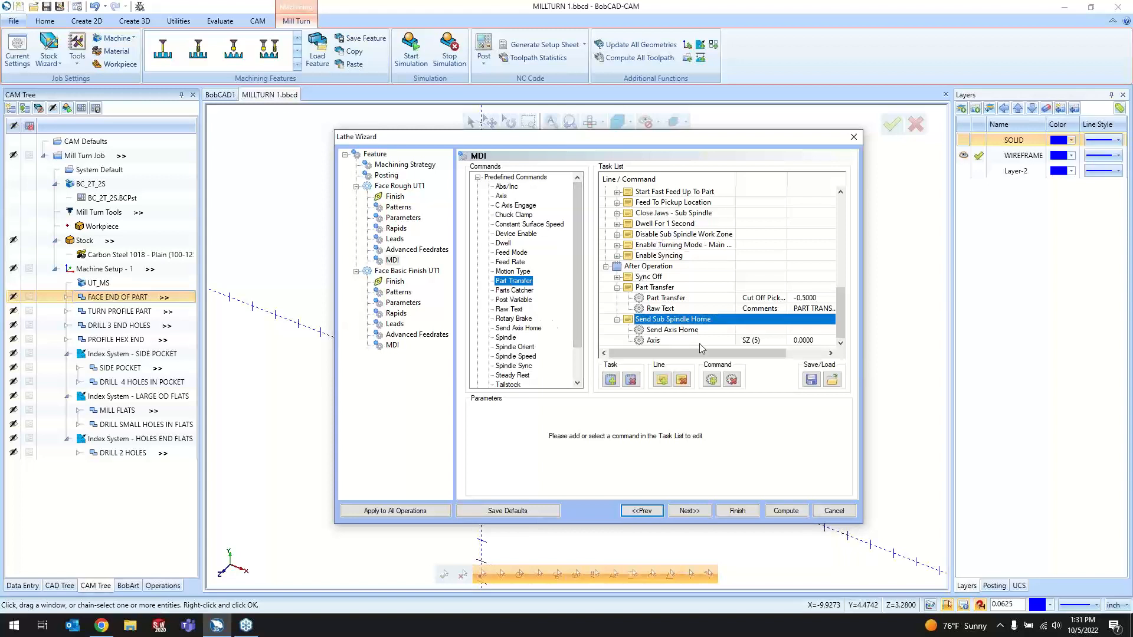
- Add a Raw Text command at the start of the After Operation task's Sync Off line and clear its placeholder text
{"action": "left_click", "coordinate": [520, 291]}
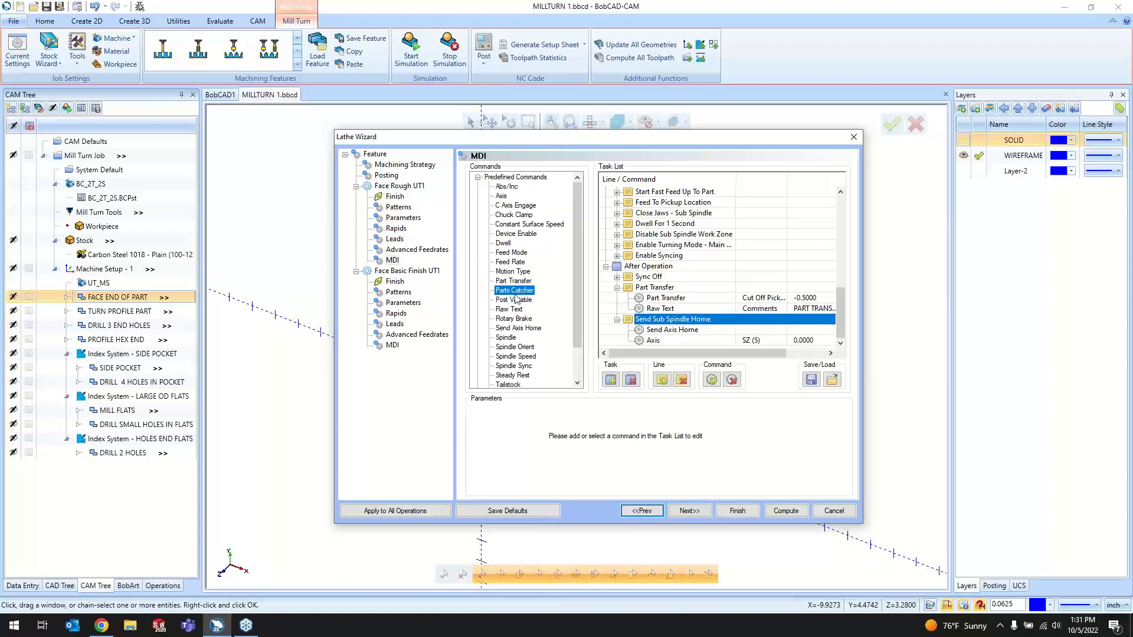
{"action": "left_click", "coordinate": [509, 310]}
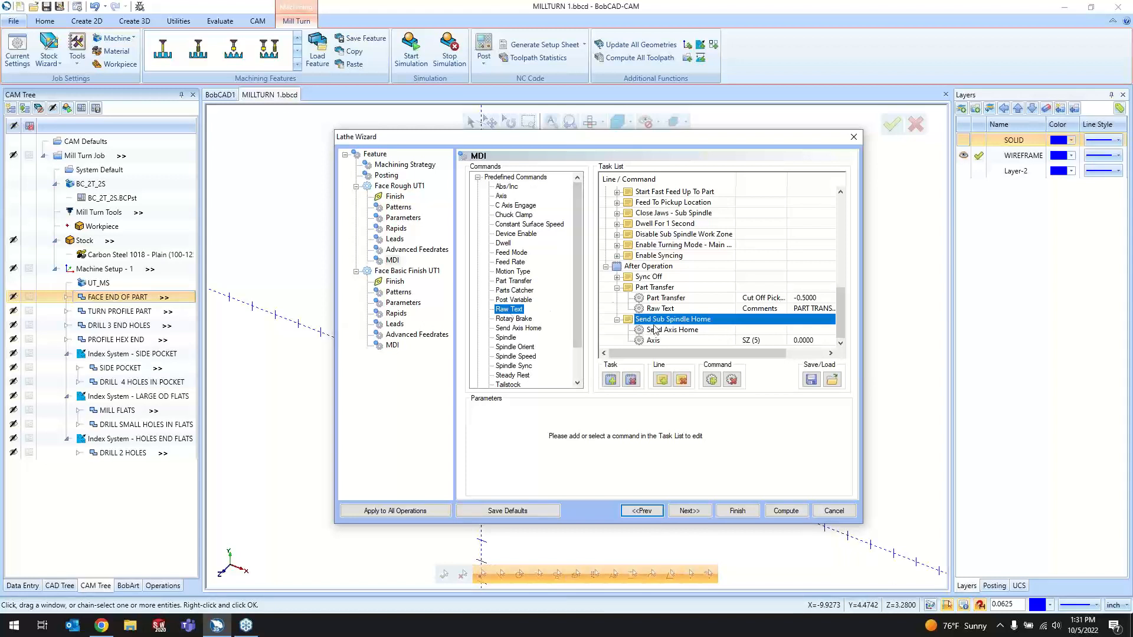
{"action": "scroll", "coordinate": [652, 330], "scroll_direction": "up", "scroll_amount": 10}
{"action": "left_click", "coordinate": [605, 202]}
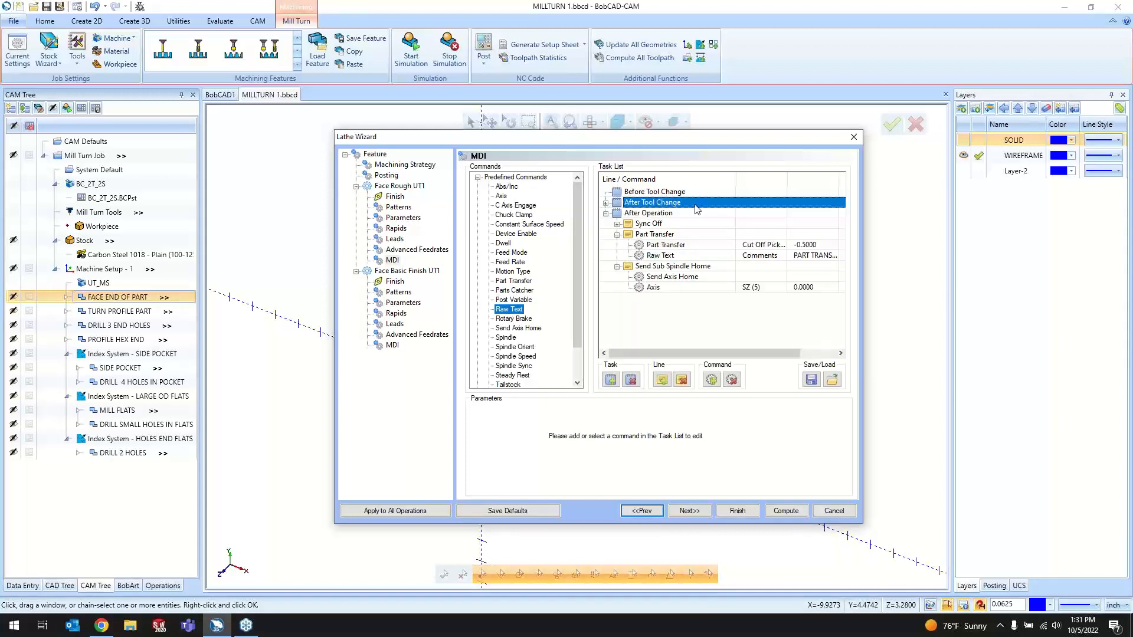
{"action": "left_click", "coordinate": [605, 213]}
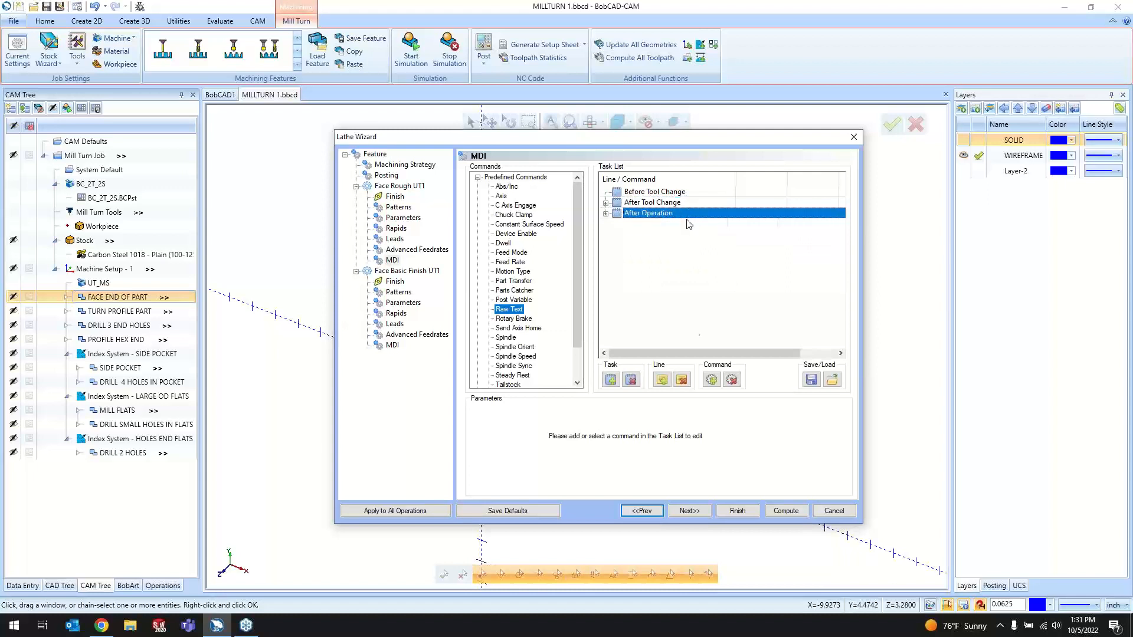
{"action": "left_click", "coordinate": [712, 379]}
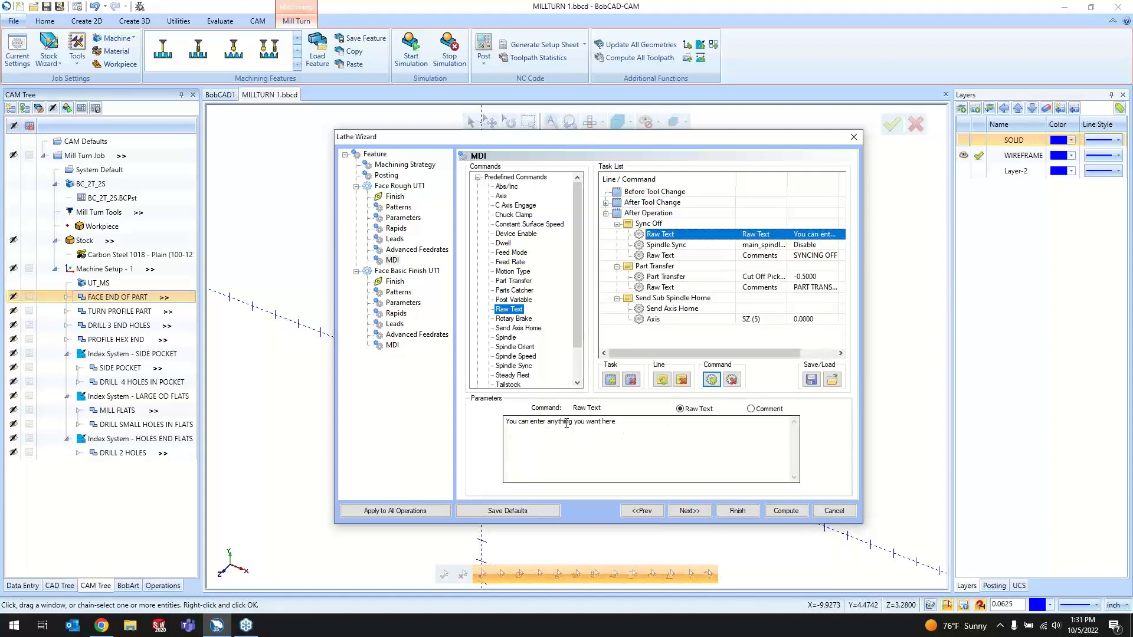
{"action": "left_click_drag", "start_coordinate": [650, 423], "coordinate": [453, 426]}
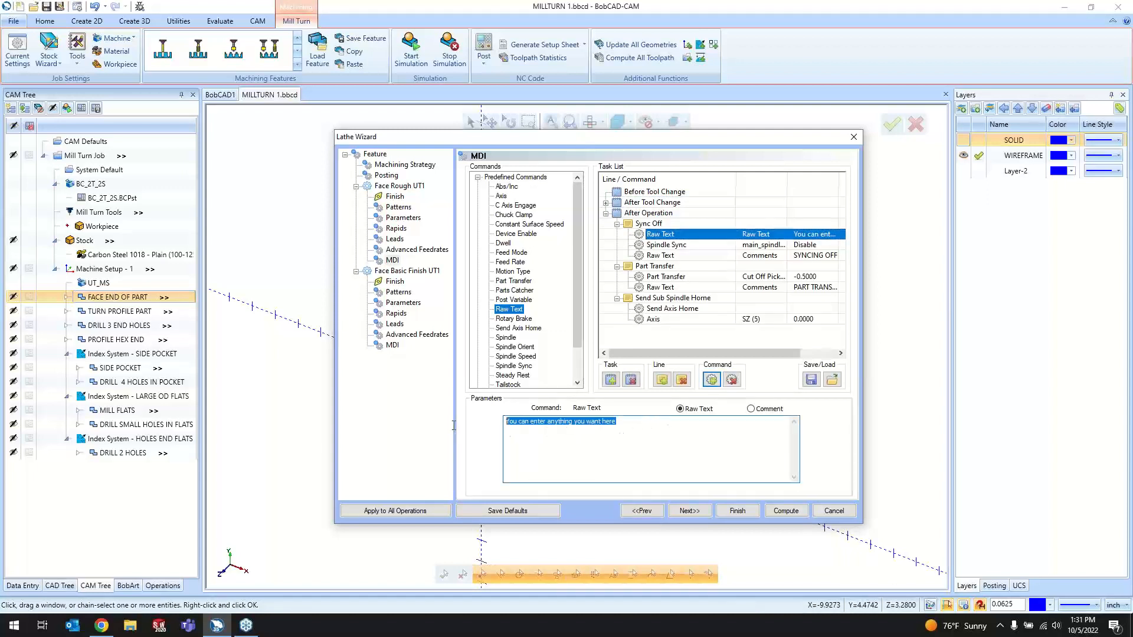
{"action": "key", "text": "BackSpace"}
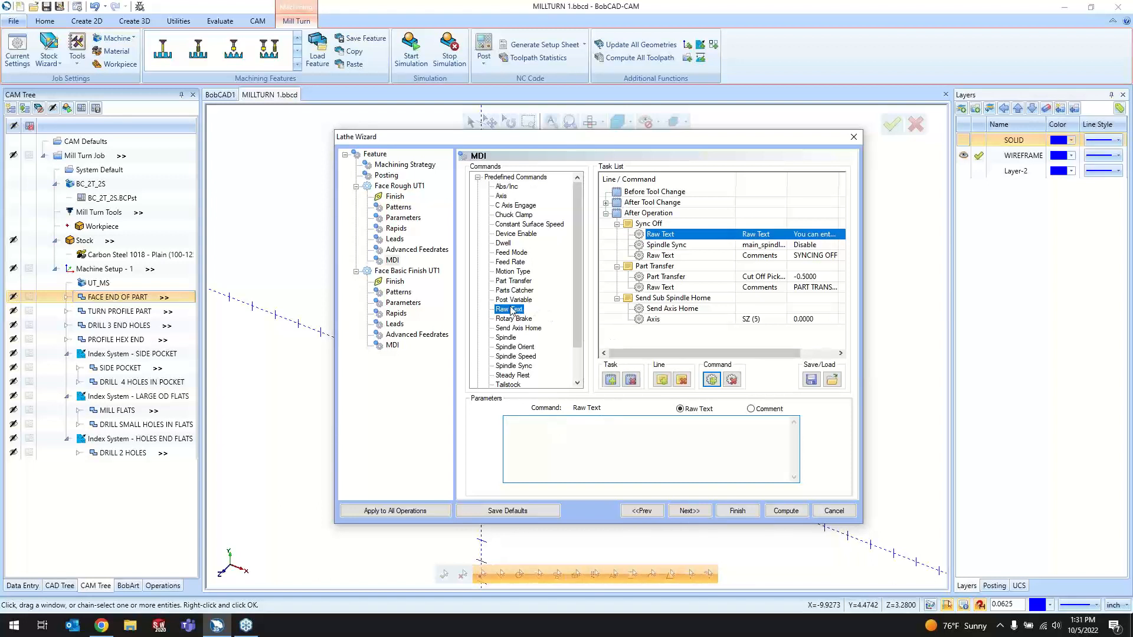
- Collapse the After Operation task and look through the predefined MDI commands, including Raw Text, Work Offset and Work Zone
{"action": "left_click", "coordinate": [617, 224]}
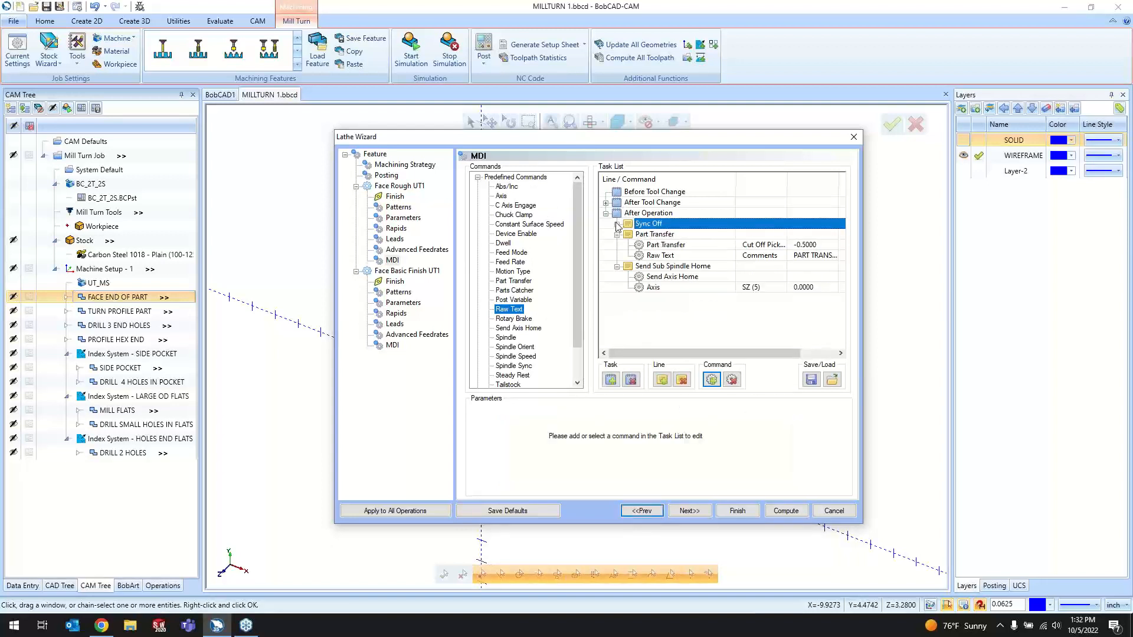
{"action": "left_click", "coordinate": [616, 235]}
{"action": "left_click", "coordinate": [616, 244]}
{"action": "left_click", "coordinate": [605, 213]}
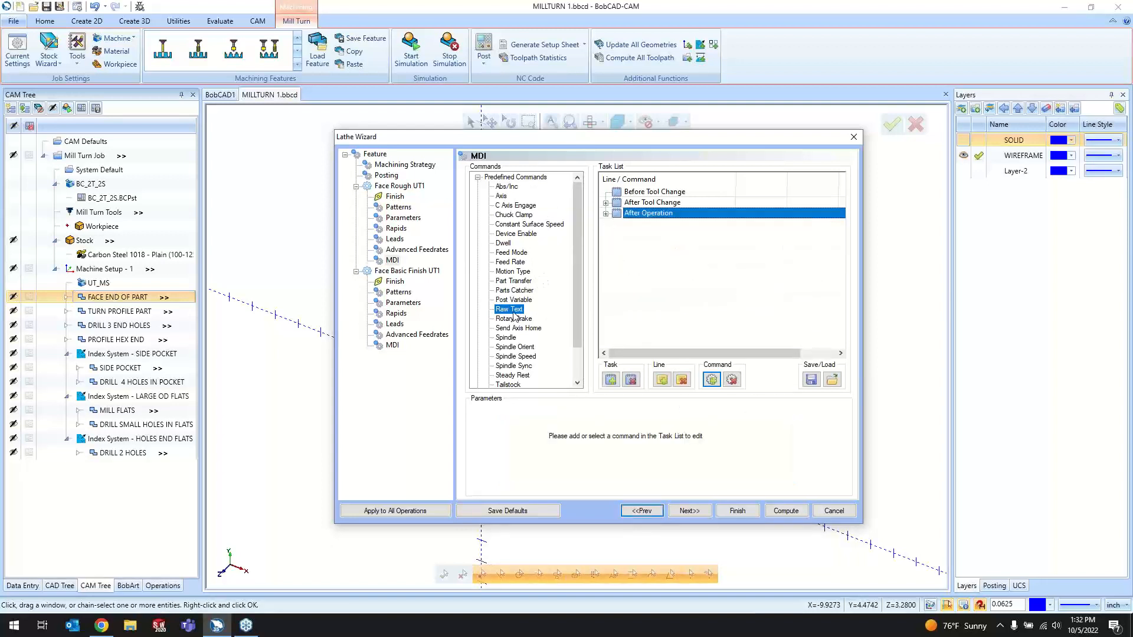
{"action": "scroll", "coordinate": [512, 331], "scroll_direction": "down", "scroll_amount": 2}
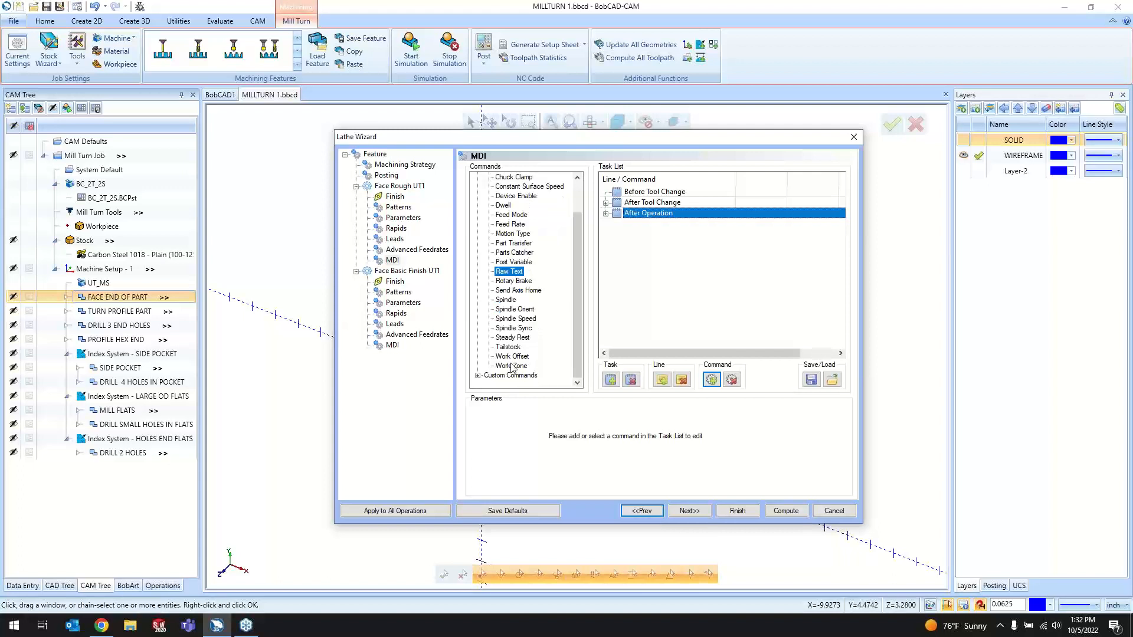
{"action": "scroll", "coordinate": [521, 369], "scroll_direction": "up", "scroll_amount": 2}
{"action": "scroll", "coordinate": [522, 363], "scroll_direction": "down", "scroll_amount": 2}
{"action": "left_click", "coordinate": [520, 356]}
{"action": "scroll", "coordinate": [520, 360], "scroll_direction": "up", "scroll_amount": 2}
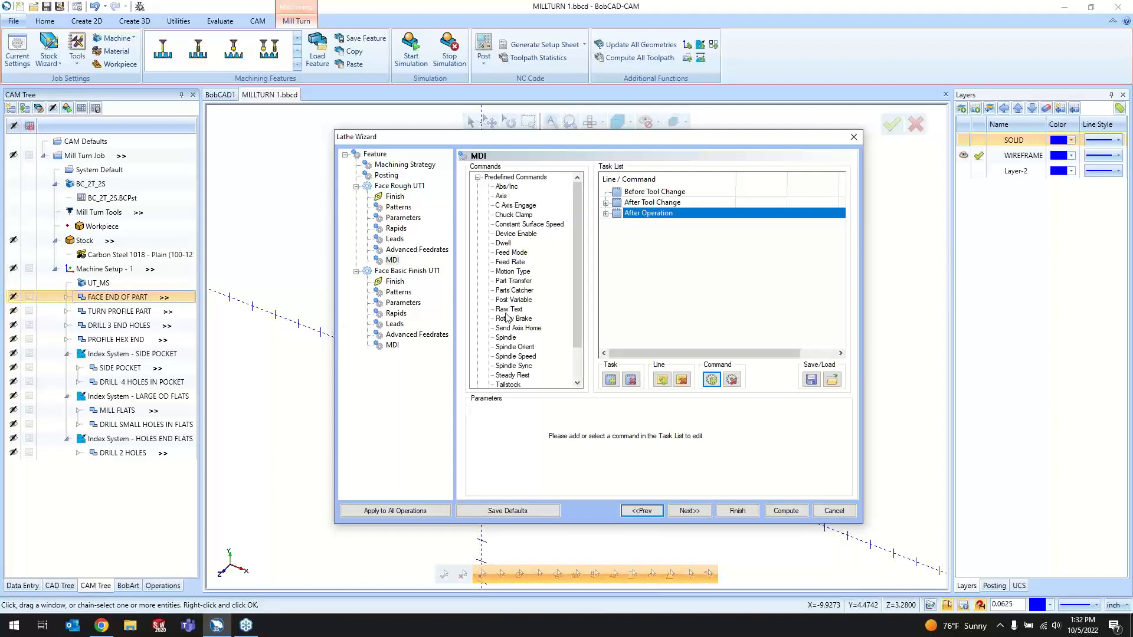
{"action": "scroll", "coordinate": [505, 320], "scroll_direction": "down", "scroll_amount": 2}
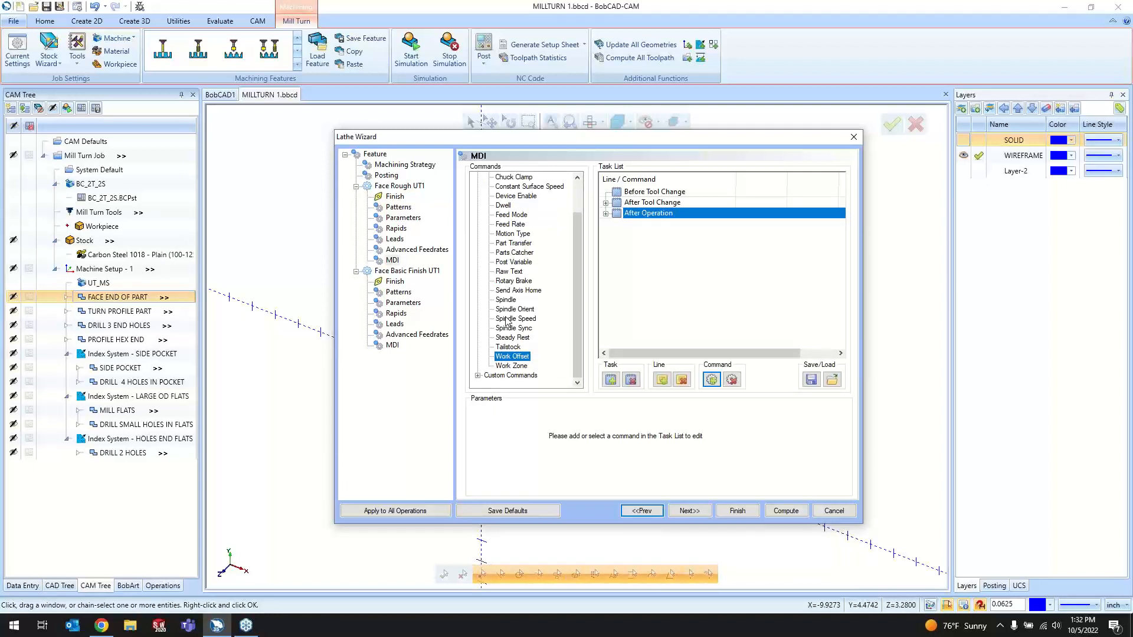
- Assign the 80 DEG. 1/64 FINISH TURNING tool from Station # 1 of the tool crib to Face Basic Finish UT1
{"action": "left_click", "coordinate": [686, 511]}
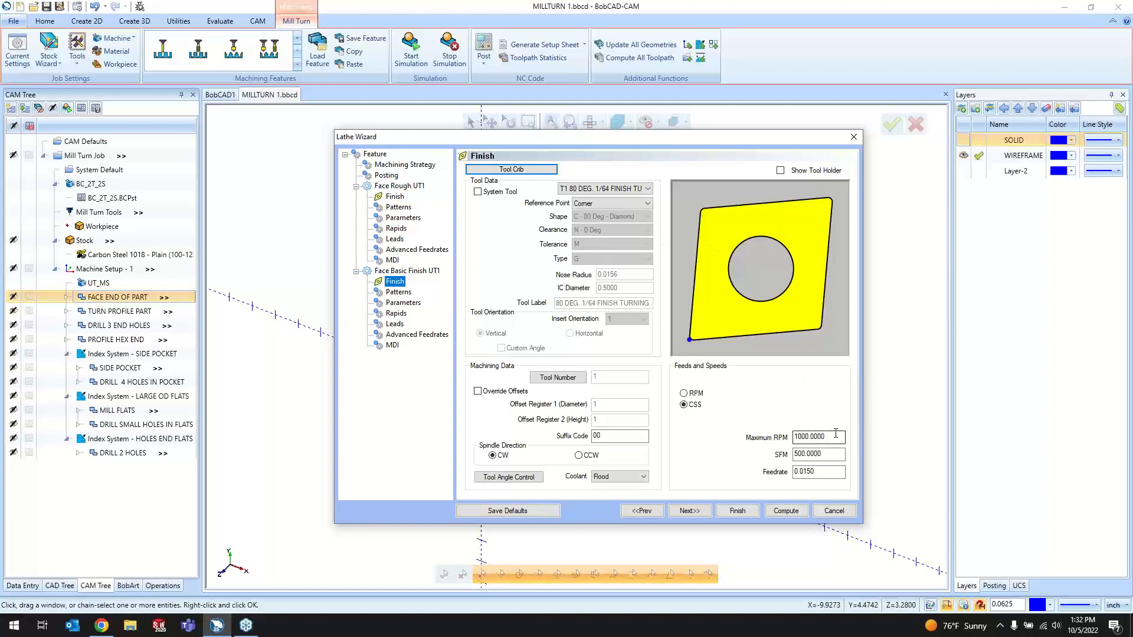
{"action": "left_click", "coordinate": [507, 169]}
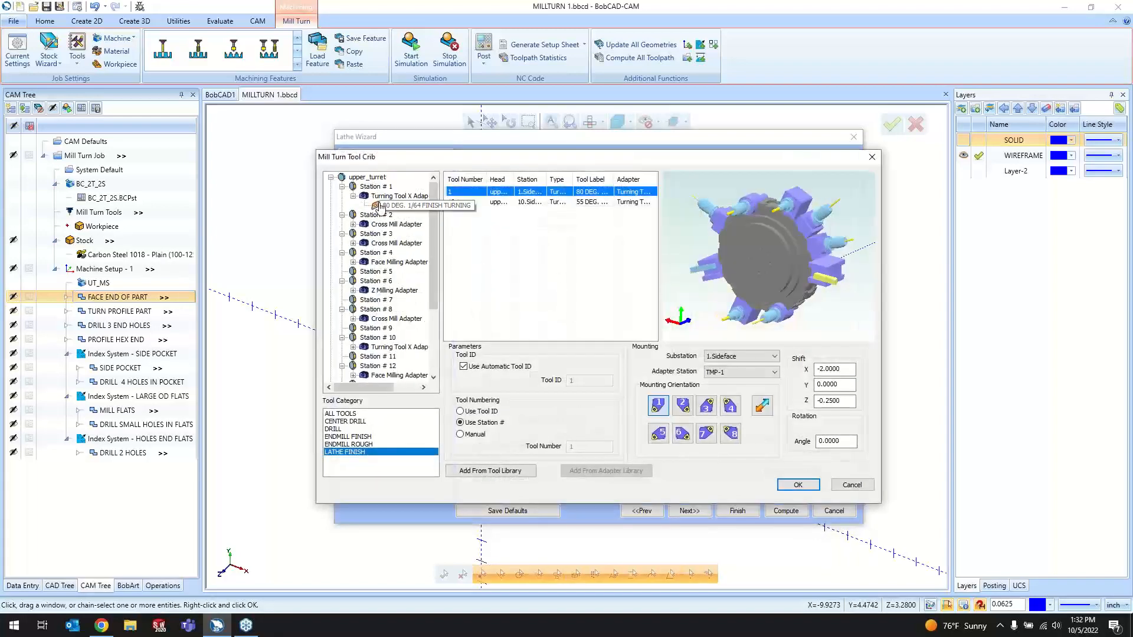
{"action": "left_click", "coordinate": [377, 206]}
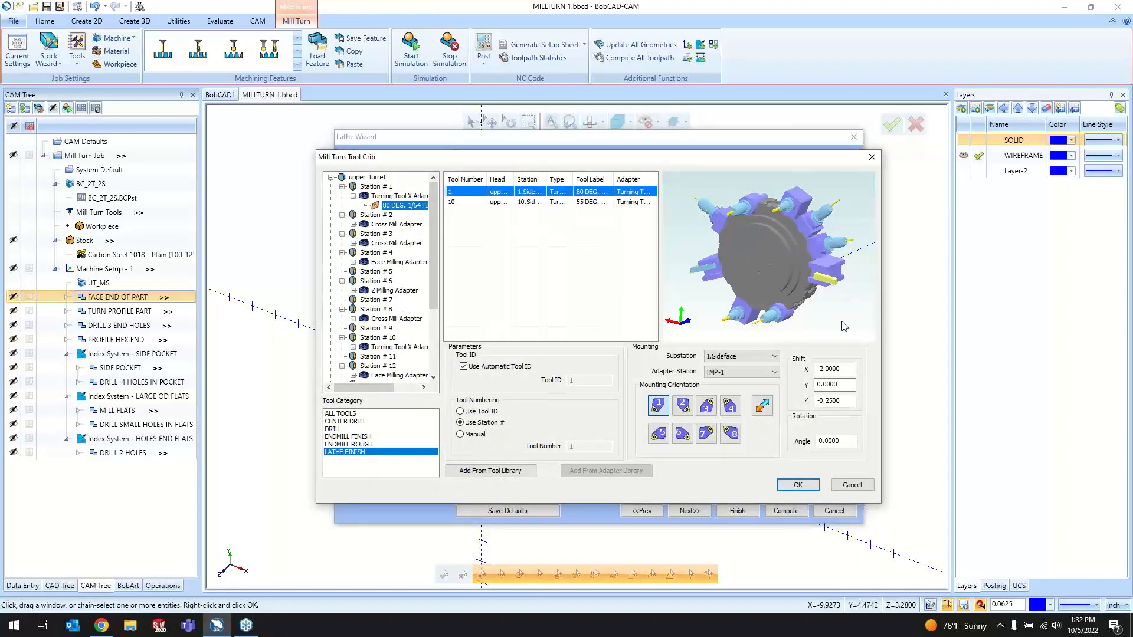
{"action": "left_click", "coordinate": [798, 485]}
- Set the finish pass's system compensation to On with Collision Detection and enable Use Tool Holder
{"action": "left_click", "coordinate": [699, 506]}
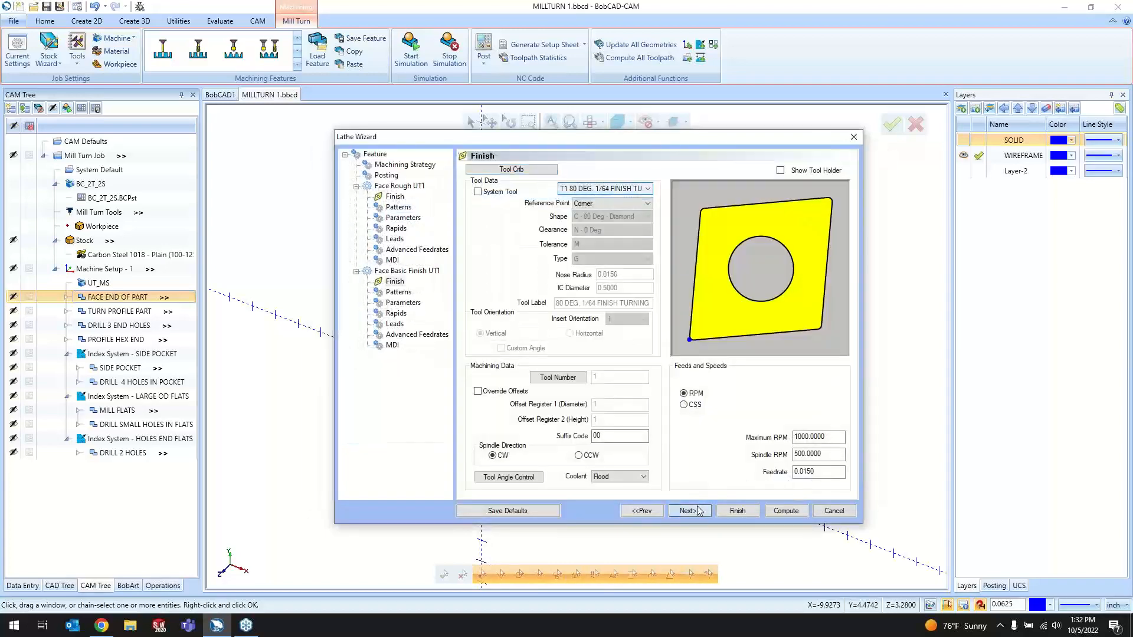
{"action": "left_click", "coordinate": [710, 400]}
{"action": "left_click", "coordinate": [717, 420]}
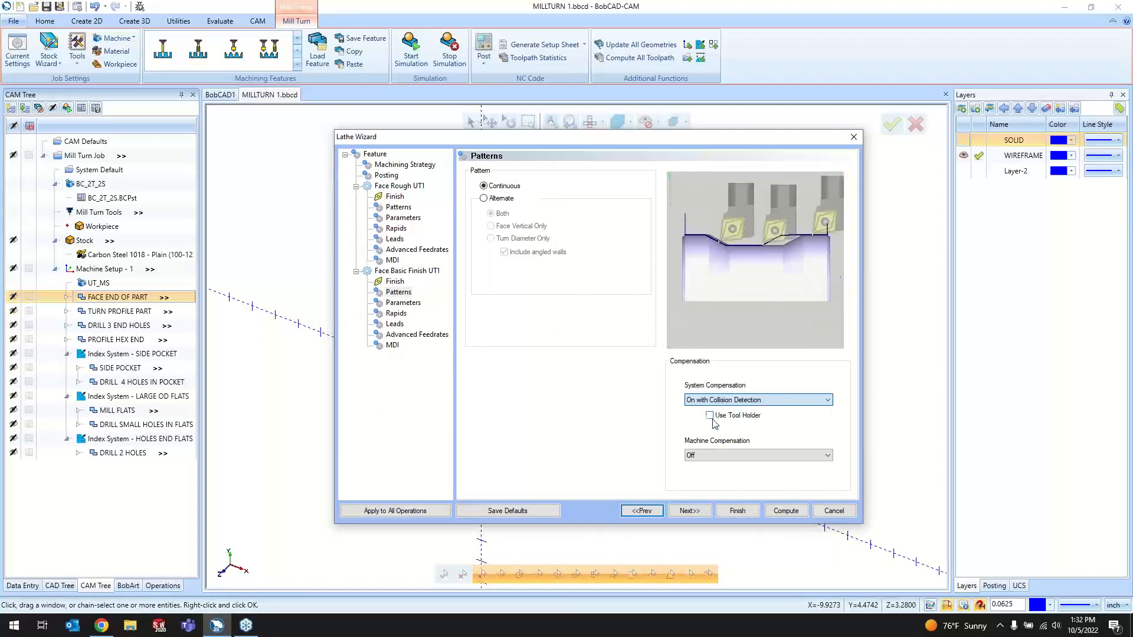
- Compare the Continuous and Alternate finish patterns, leaving Continuous selected
{"action": "left_click", "coordinate": [489, 187]}
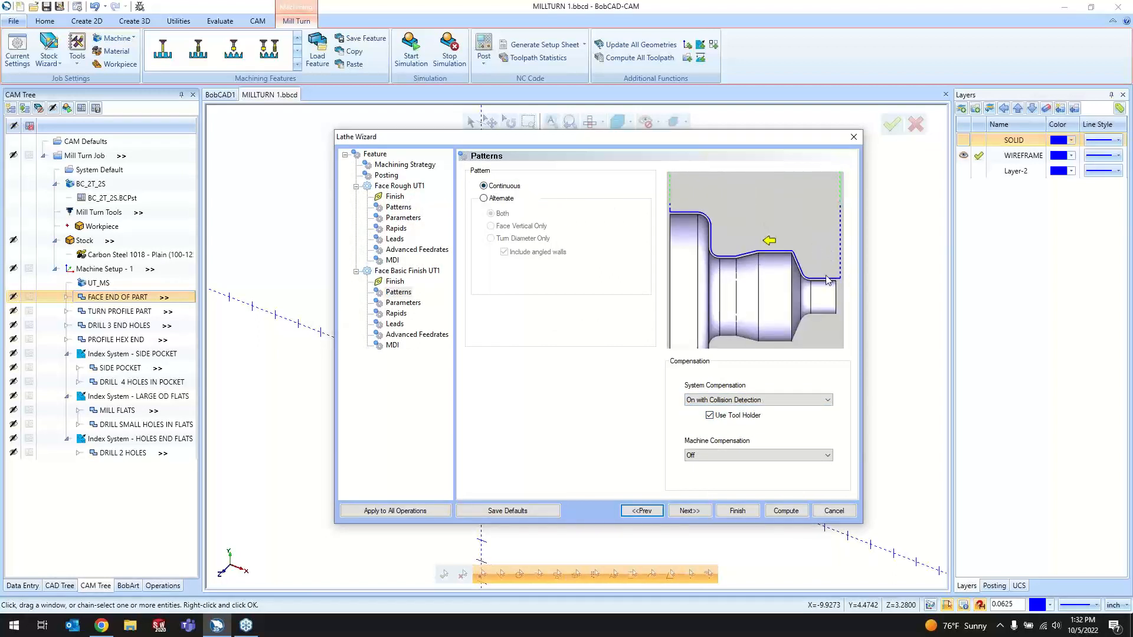
{"action": "left_click", "coordinate": [510, 199]}
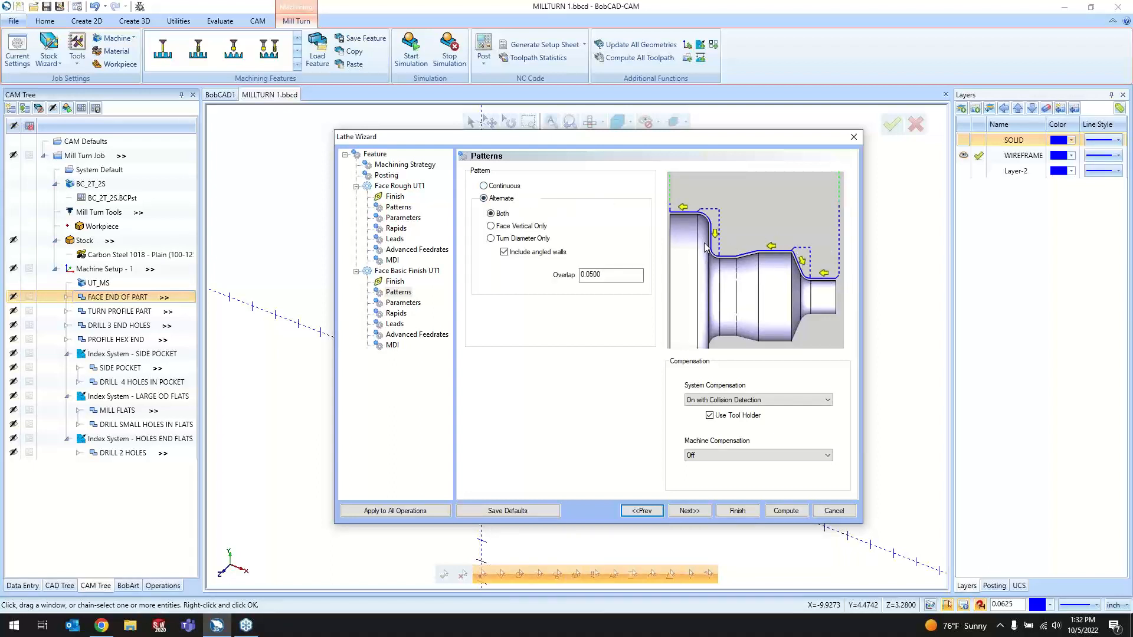
{"action": "left_click", "coordinate": [506, 188]}
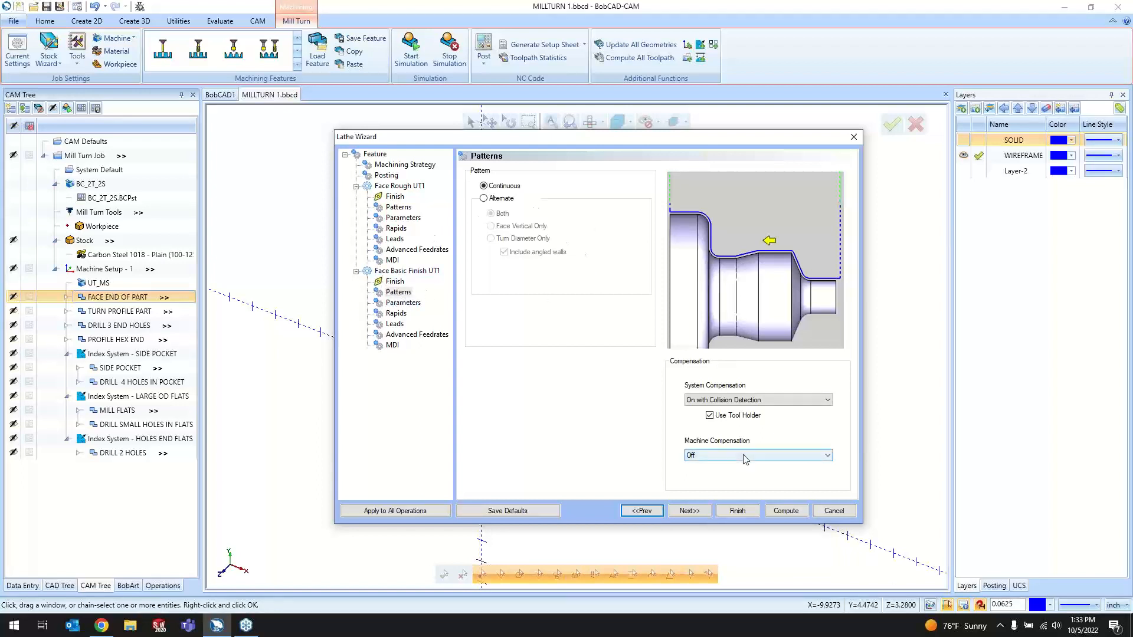
- Examine the finish pass's chip break options for length of cut, time, length of chip and retract distance, and discard them
{"action": "left_click", "coordinate": [689, 511]}
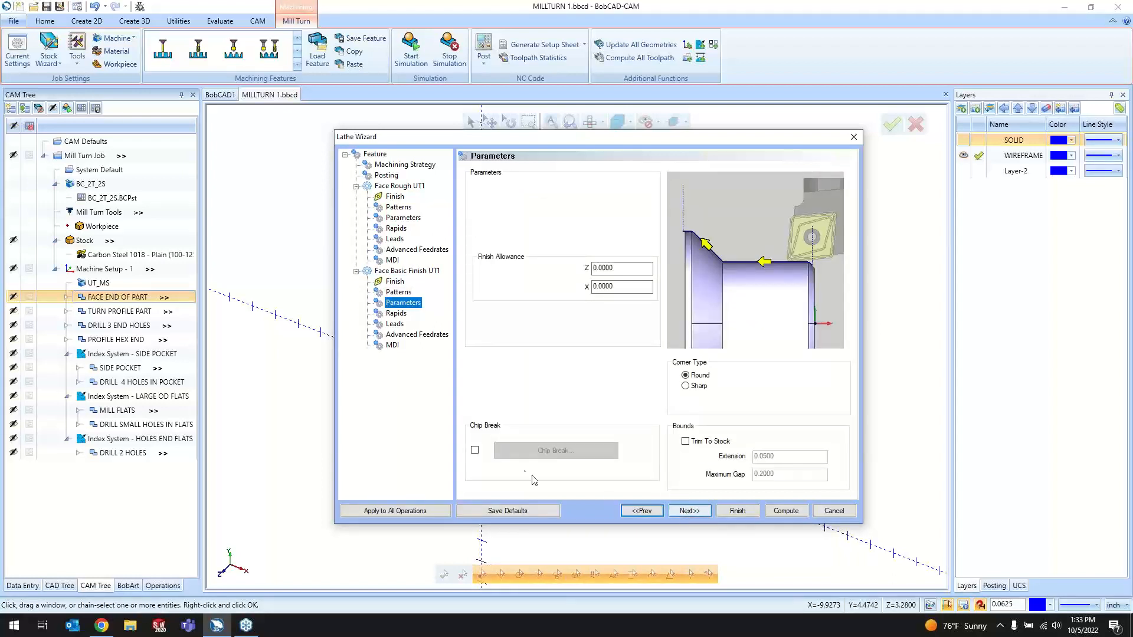
{"action": "left_click", "coordinate": [475, 450]}
{"action": "left_click", "coordinate": [533, 452]}
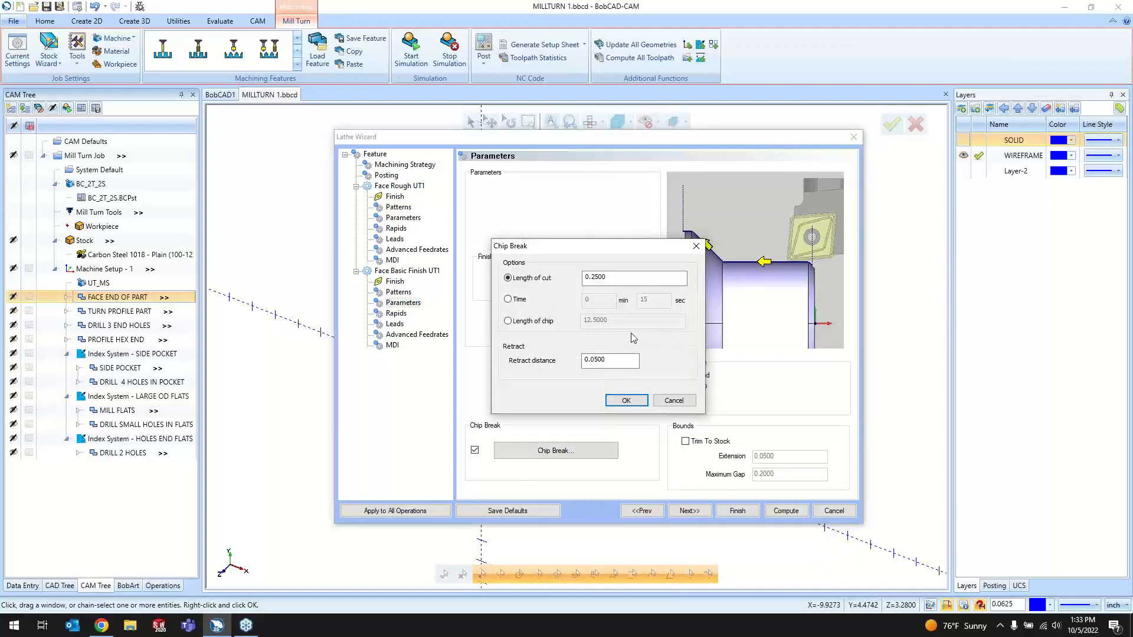
{"action": "left_click", "coordinate": [612, 280]}
{"action": "left_click", "coordinate": [615, 362]}
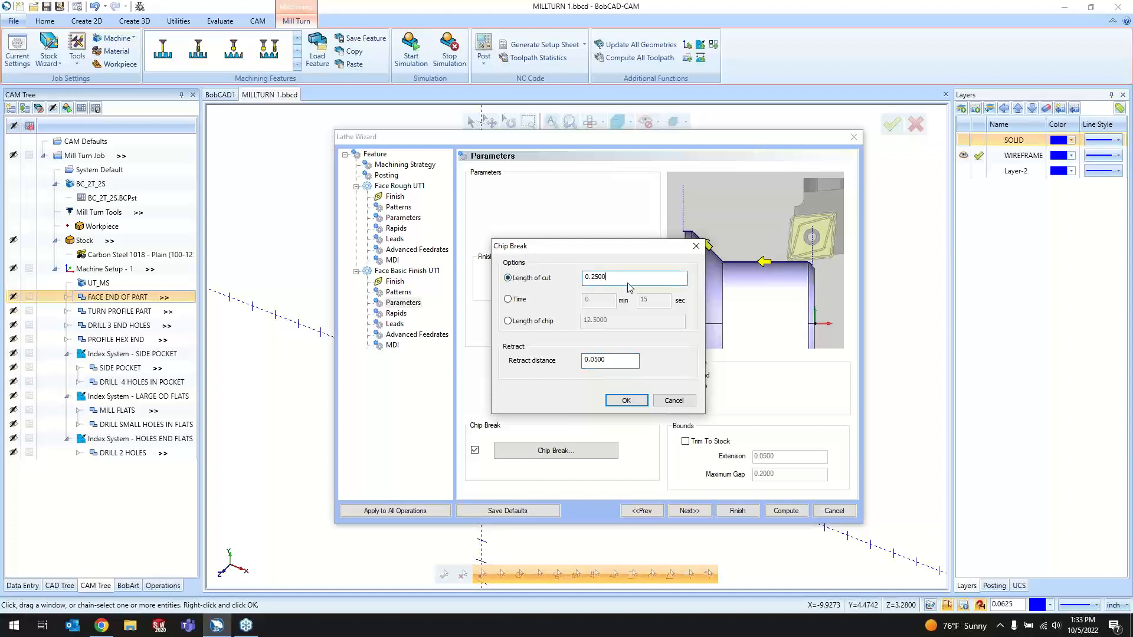
{"action": "left_click", "coordinate": [521, 300]}
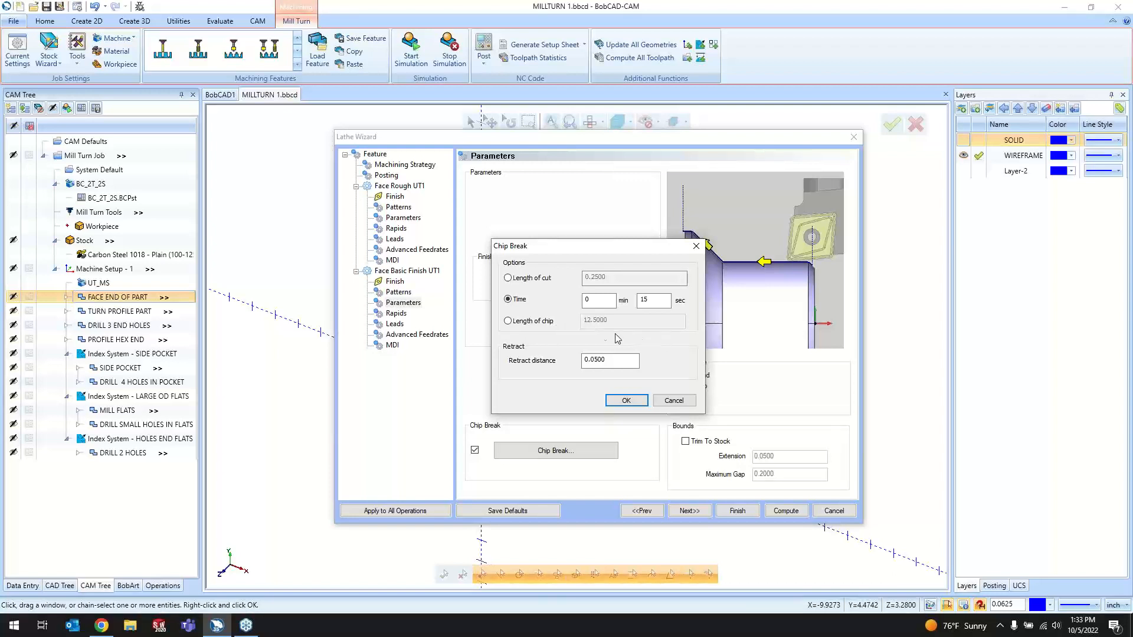
{"action": "left_click", "coordinate": [535, 321]}
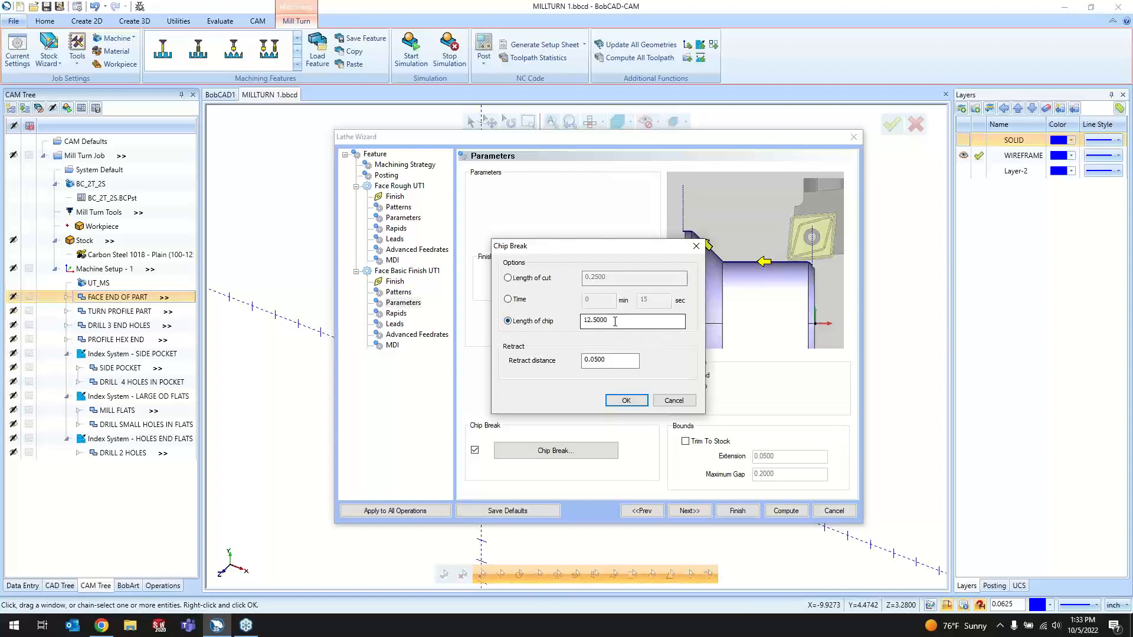
{"action": "left_click", "coordinate": [538, 285]}
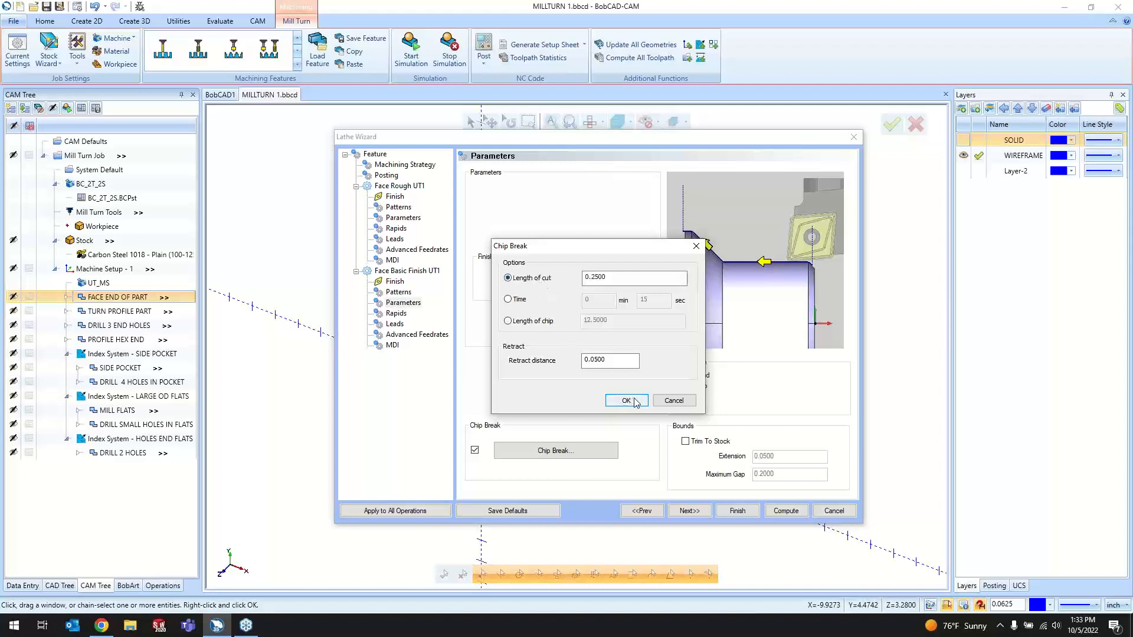
{"action": "left_click", "coordinate": [673, 401]}
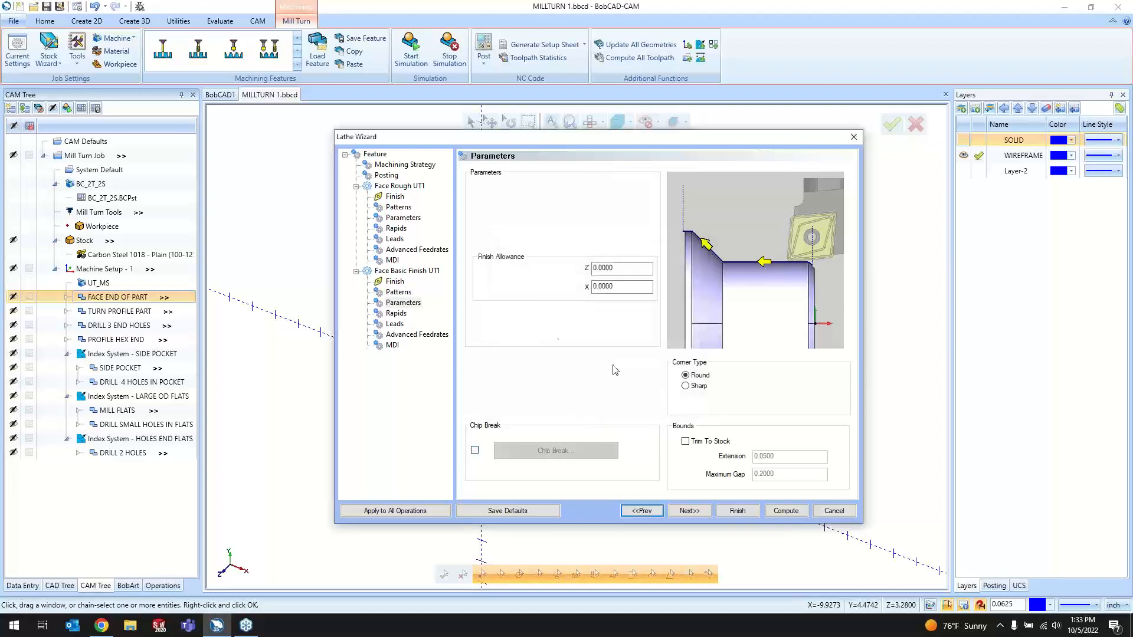
- Review the finish pass's Rapids, Leads and Advanced Feedrates settings and examine its MDI custom commands
{"action": "left_click", "coordinate": [688, 510]}
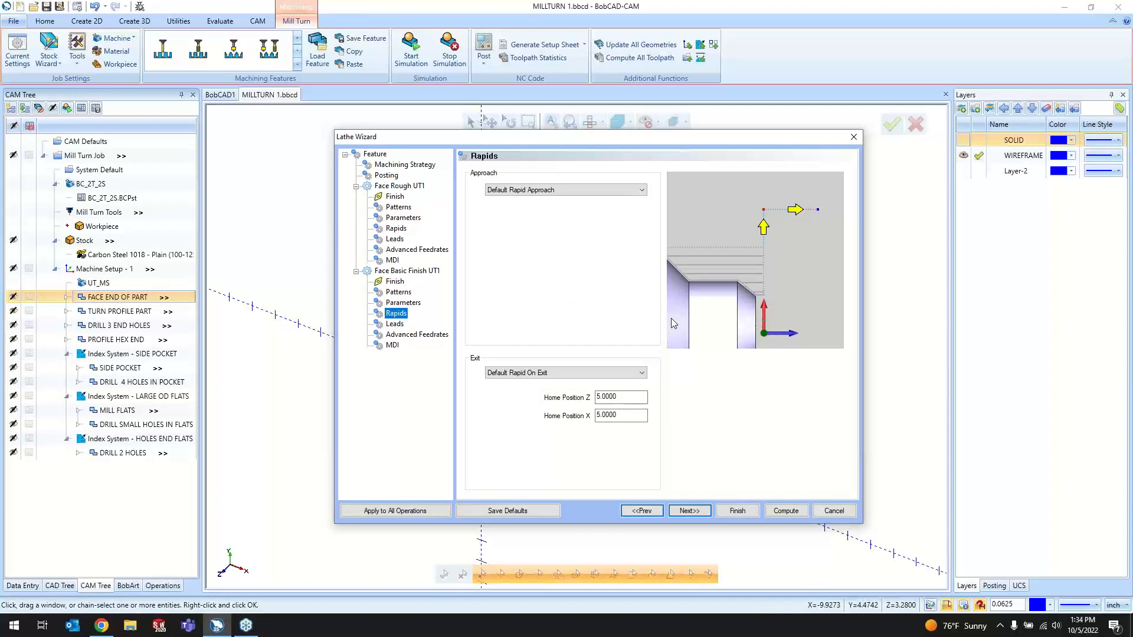
{"action": "left_click", "coordinate": [696, 511]}
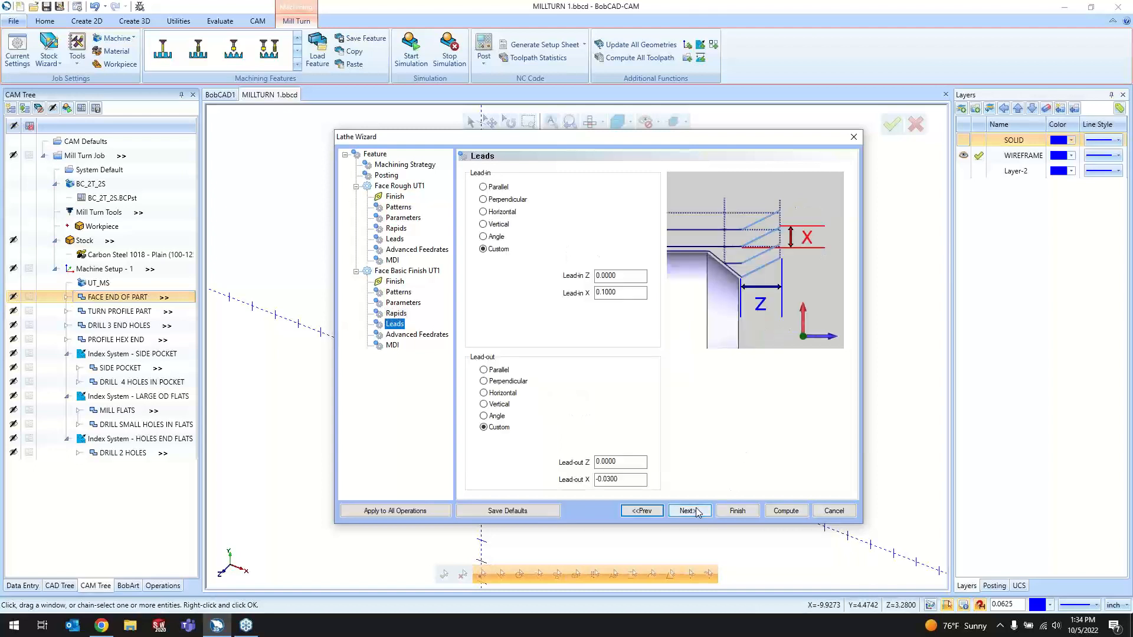
{"action": "left_click", "coordinate": [696, 511]}
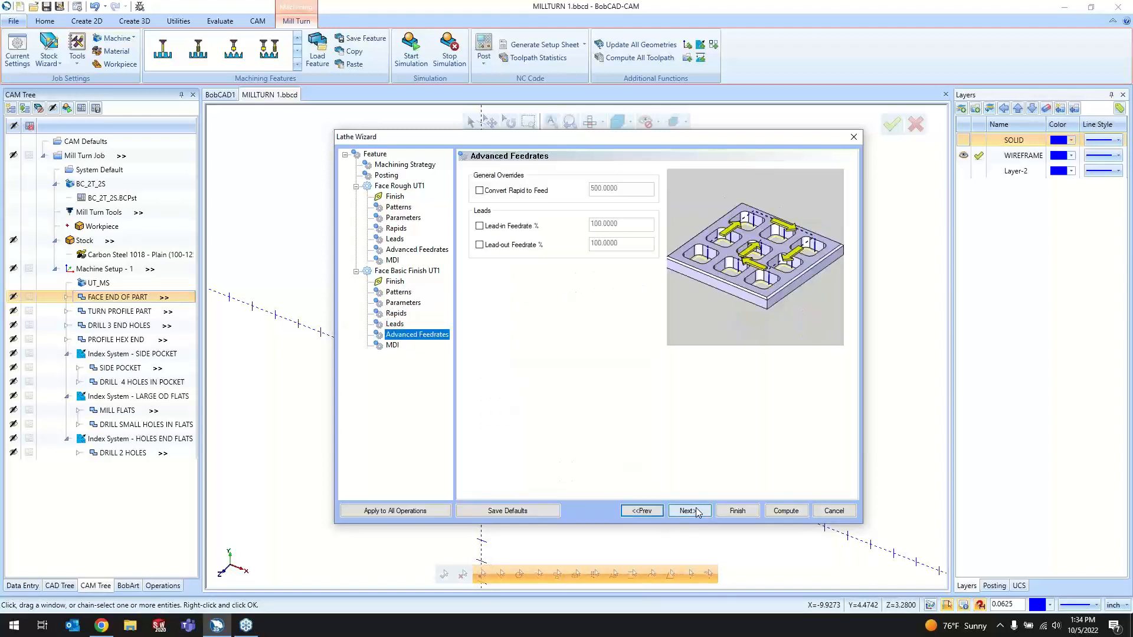
{"action": "left_click", "coordinate": [697, 511]}
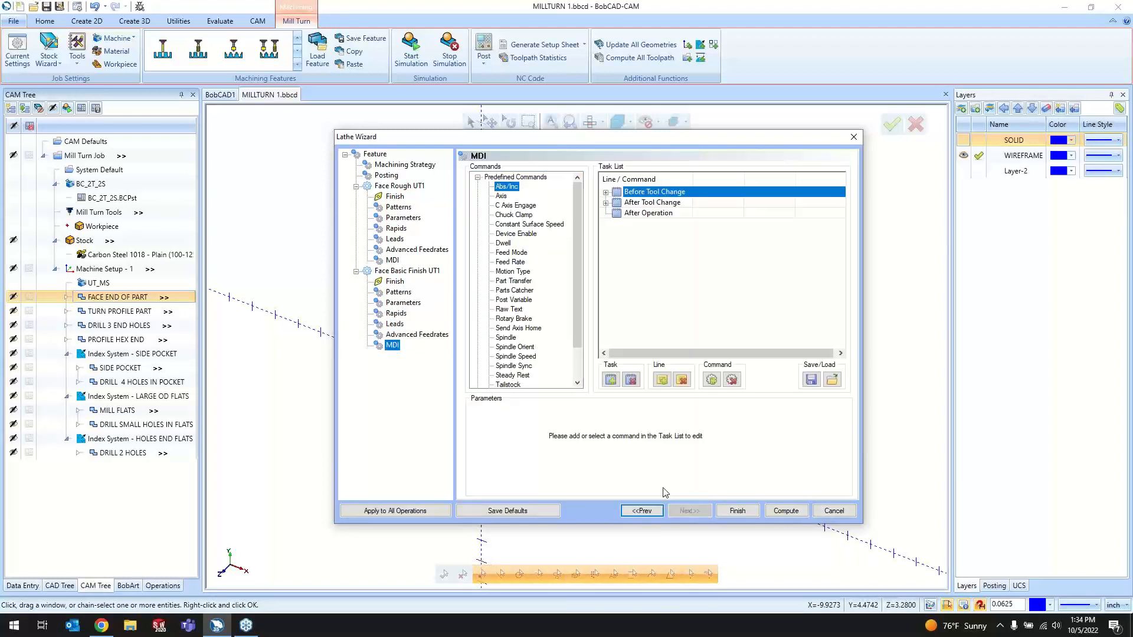
{"action": "scroll", "coordinate": [538, 333], "scroll_direction": "down", "scroll_amount": 3}
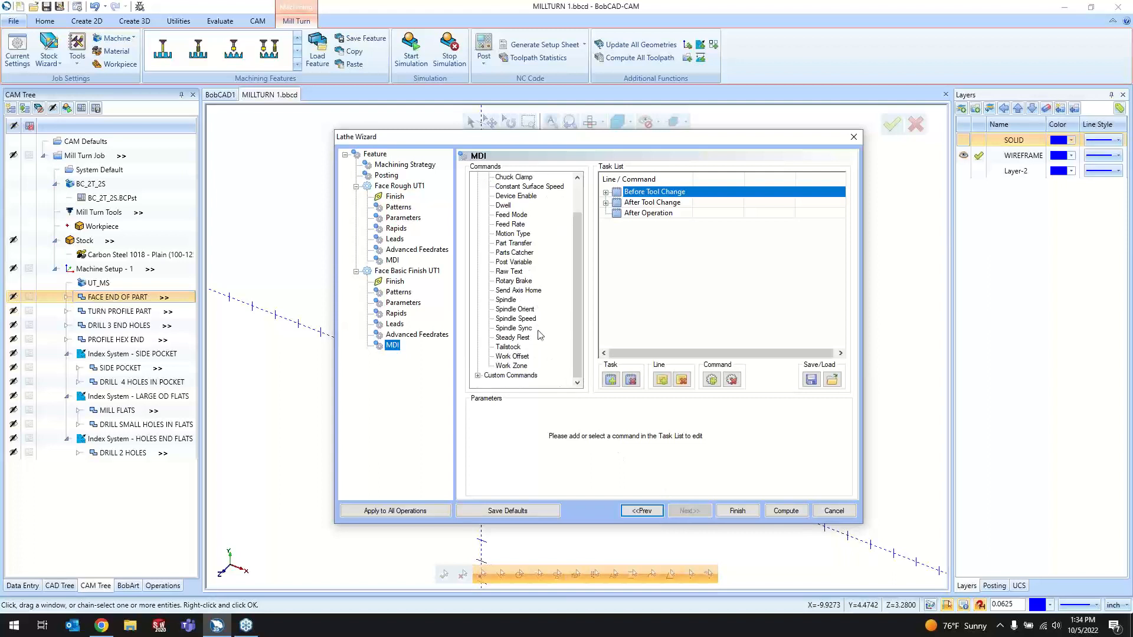
{"action": "left_click", "coordinate": [477, 375]}
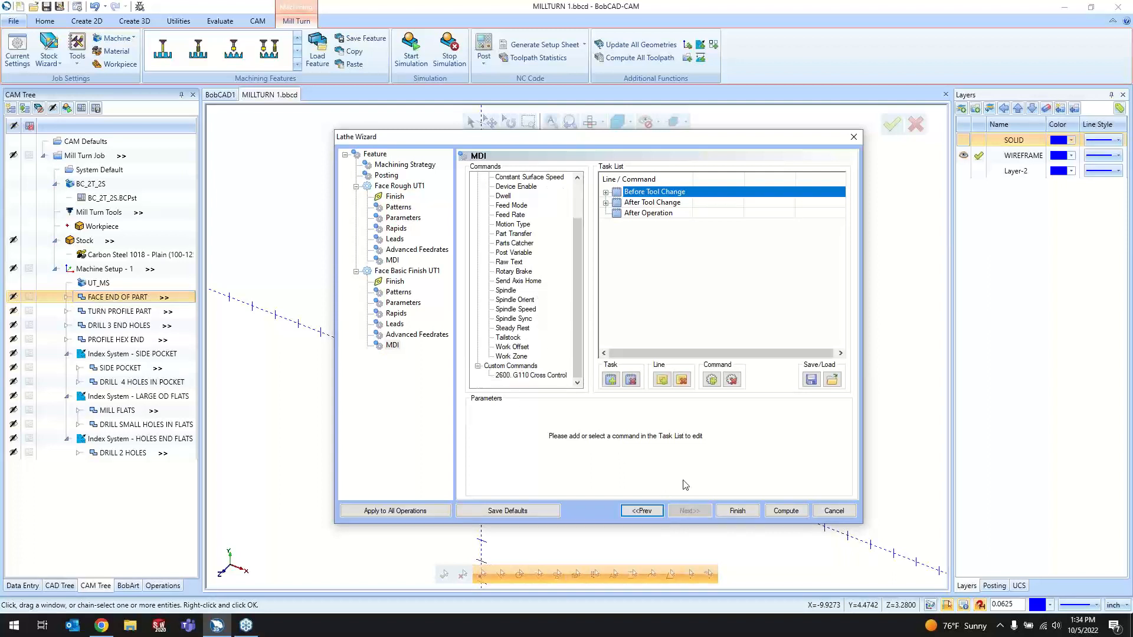
- Finish the wizard for FACE END OF PART and show the part wireframe in the flat XY view
{"action": "left_click", "coordinate": [749, 514]}
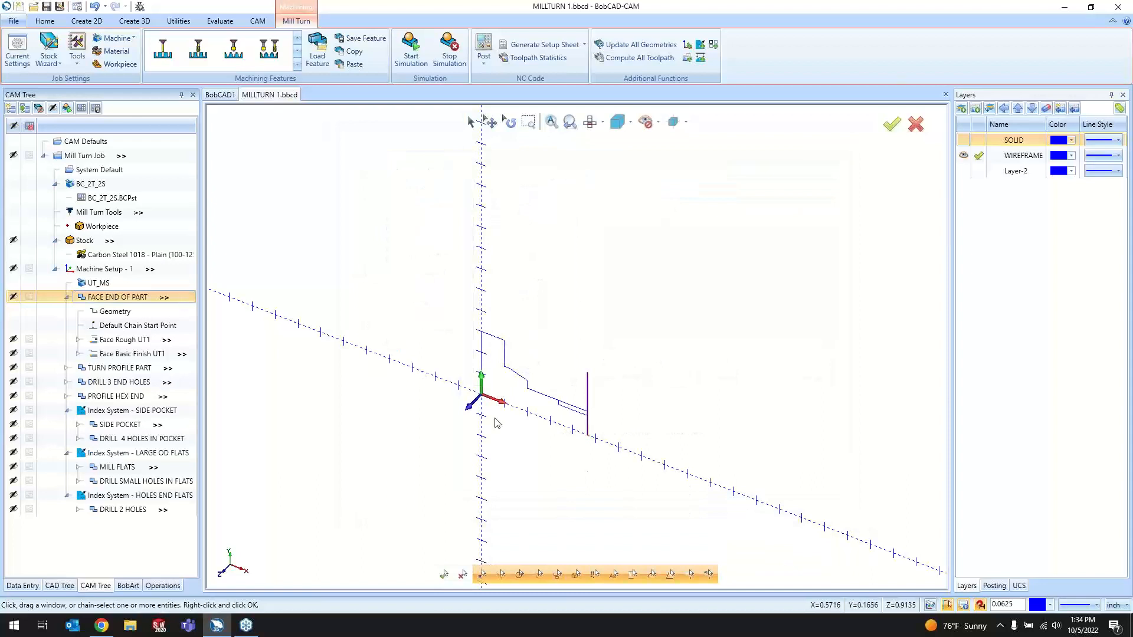
{"action": "left_click", "coordinate": [590, 122]}
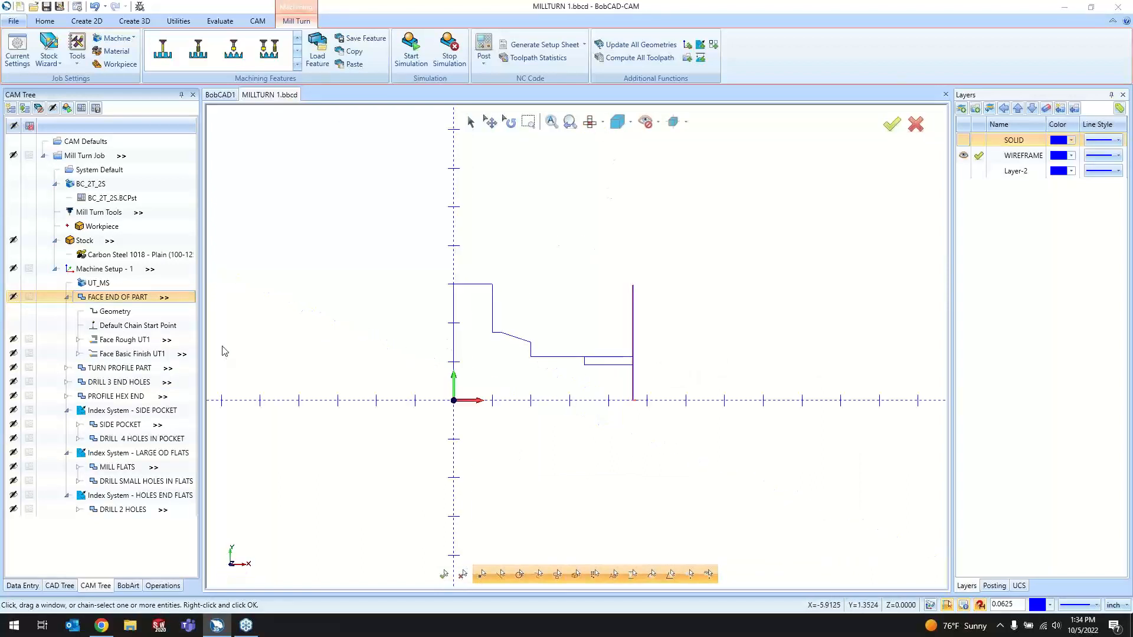
- Show the SOLID layer and the FACE END OF PART toolpath, and examine the facing passes at the hex end
{"action": "left_click", "coordinate": [964, 140]}
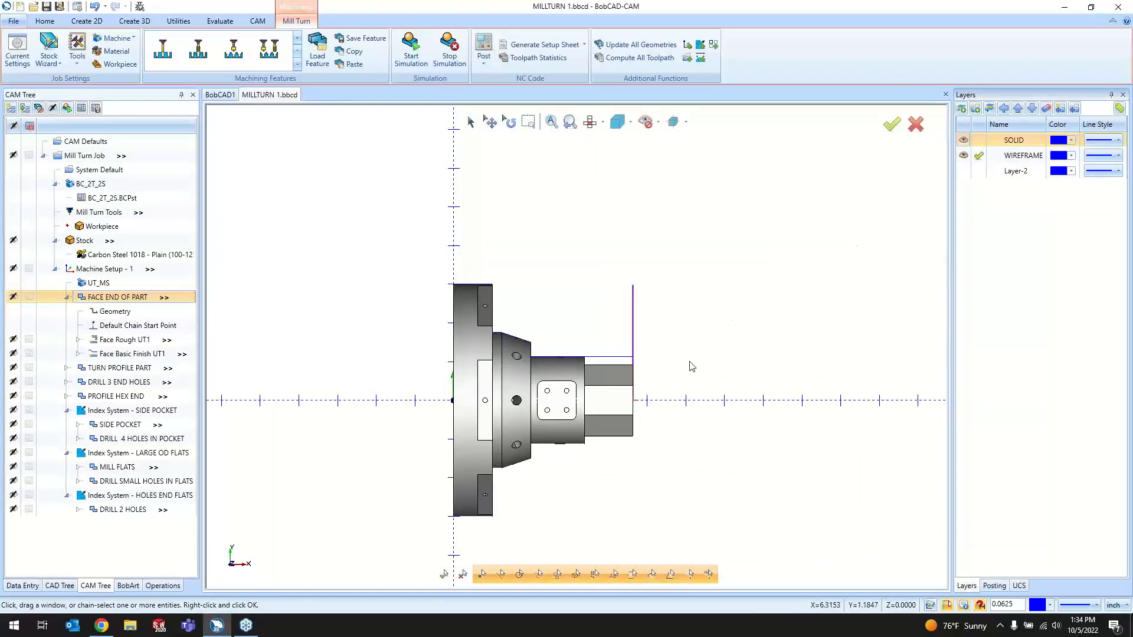
{"action": "middle_click_drag", "start_coordinate": [693, 368], "coordinate": [581, 324]}
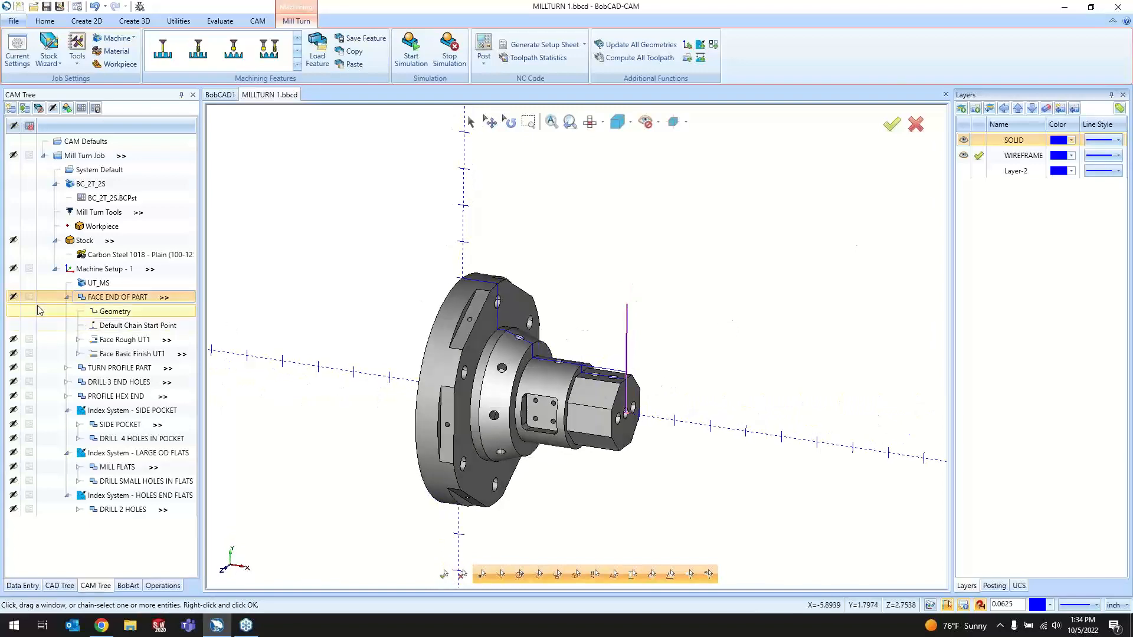
{"action": "left_click", "coordinate": [13, 297]}
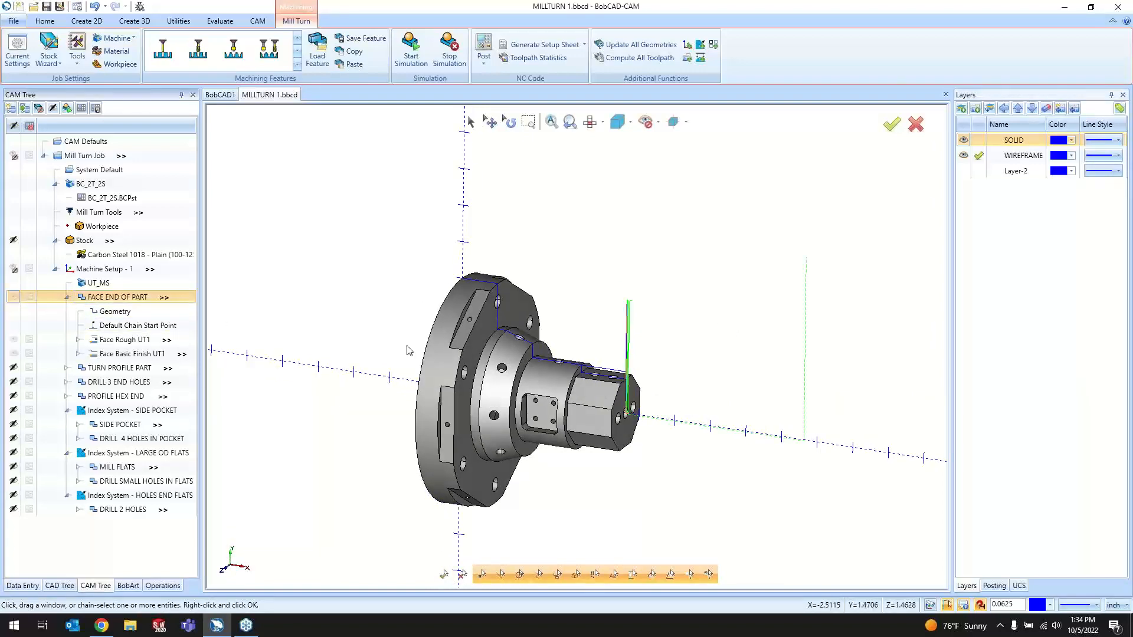
{"action": "scroll", "coordinate": [517, 370], "scroll_direction": "up", "scroll_amount": 4}
{"action": "scroll", "coordinate": [517, 370], "scroll_direction": "up", "scroll_amount": 4}
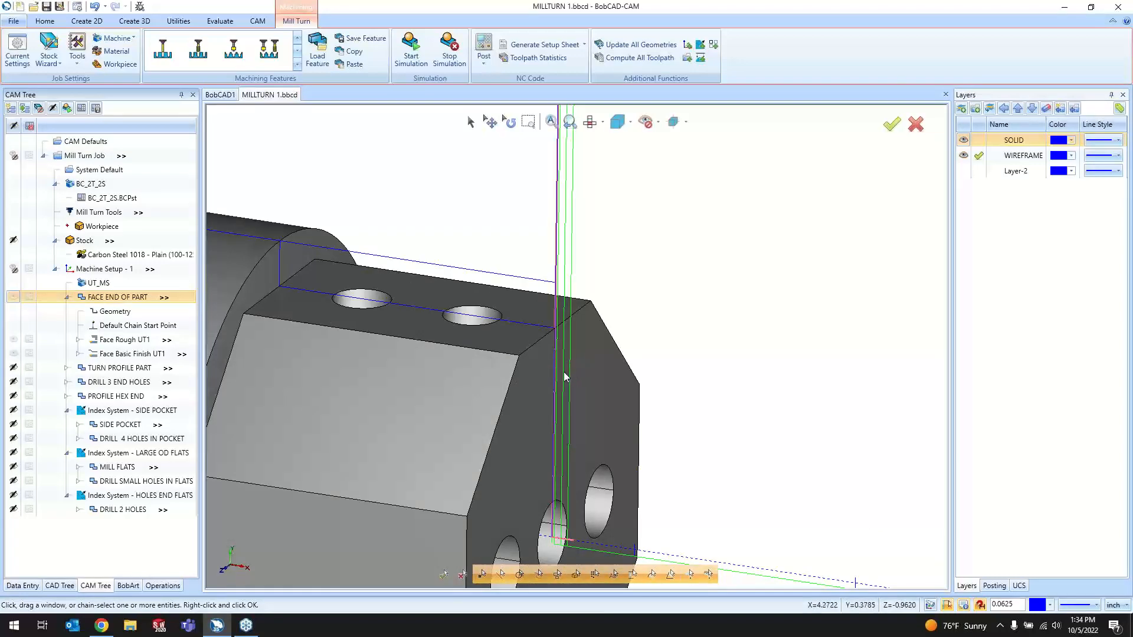
{"action": "scroll", "coordinate": [561, 378], "scroll_direction": "down", "scroll_amount": 8}
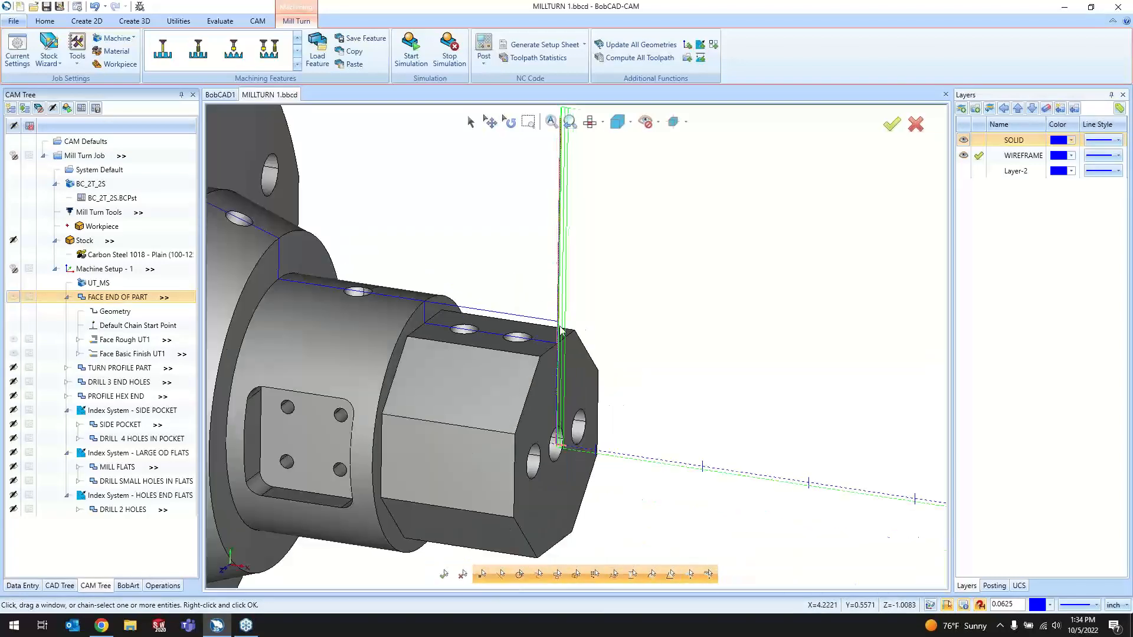
{"action": "scroll", "coordinate": [566, 337], "scroll_direction": "up", "scroll_amount": 6}
{"action": "scroll", "coordinate": [568, 335], "scroll_direction": "down", "scroll_amount": 6}
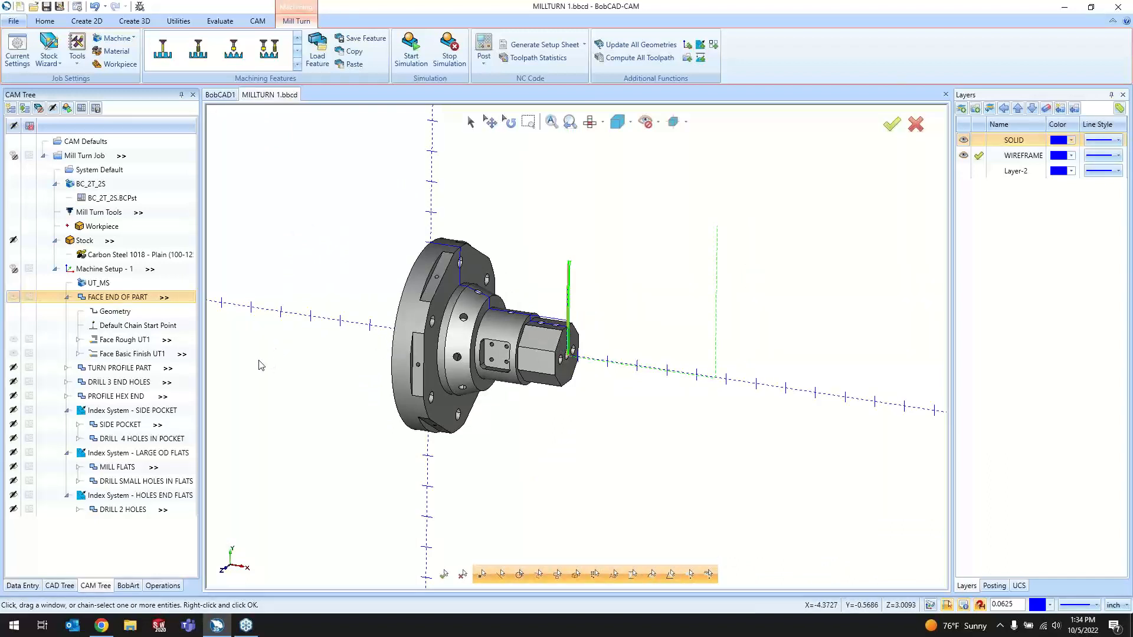
- Open the backplot of Face Rough UT1 and compare the Shaded, Transparent and Wireframe tool display modes, leaving Shaded selected
{"action": "right_click", "coordinate": [130, 345]}
{"action": "left_click", "coordinate": [160, 417]}
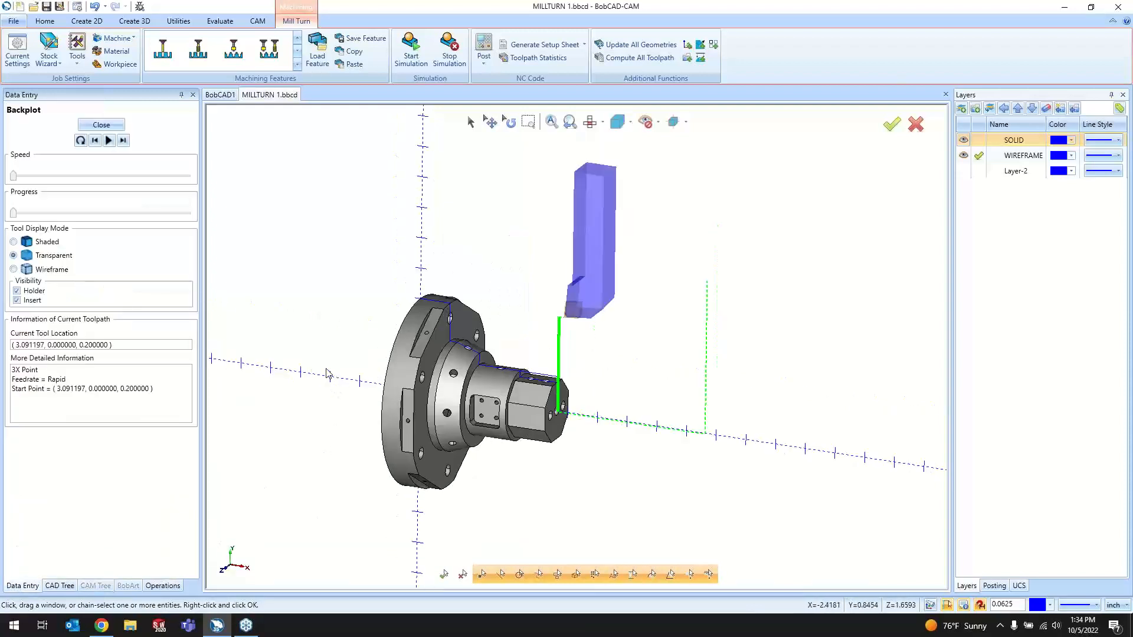
{"action": "left_click", "coordinate": [46, 242]}
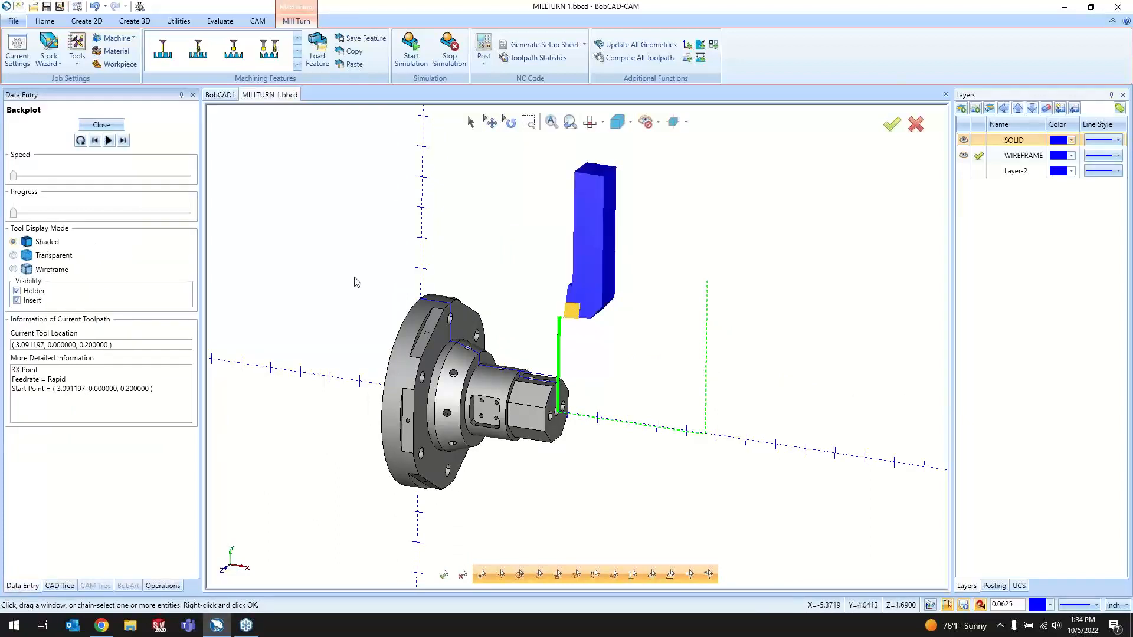
{"action": "left_click", "coordinate": [50, 257]}
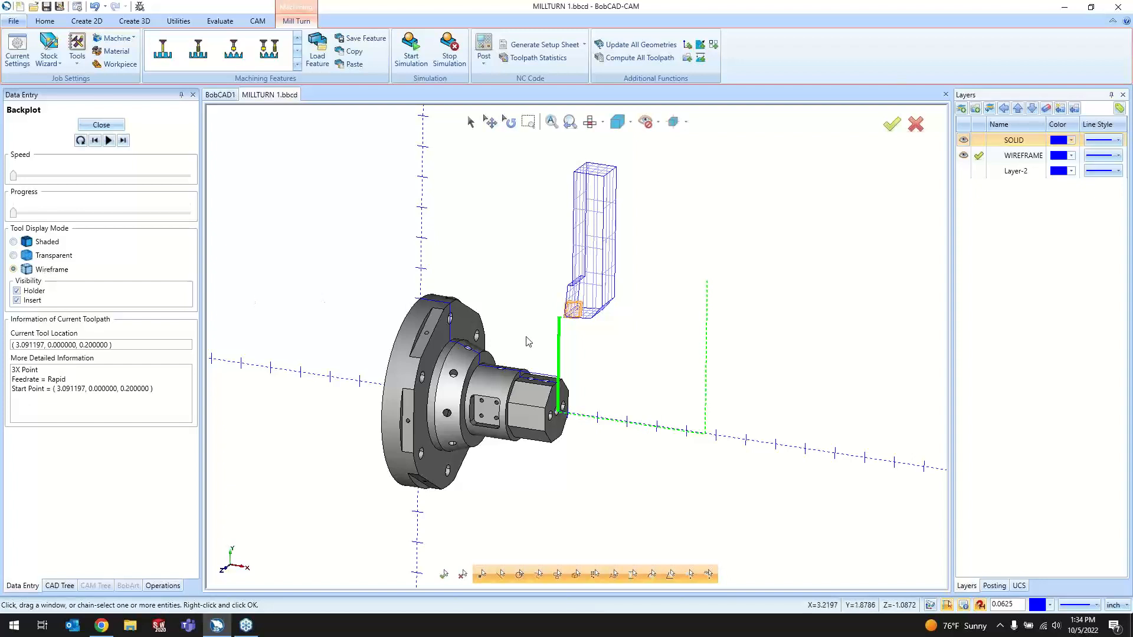
{"action": "left_click", "coordinate": [48, 243]}
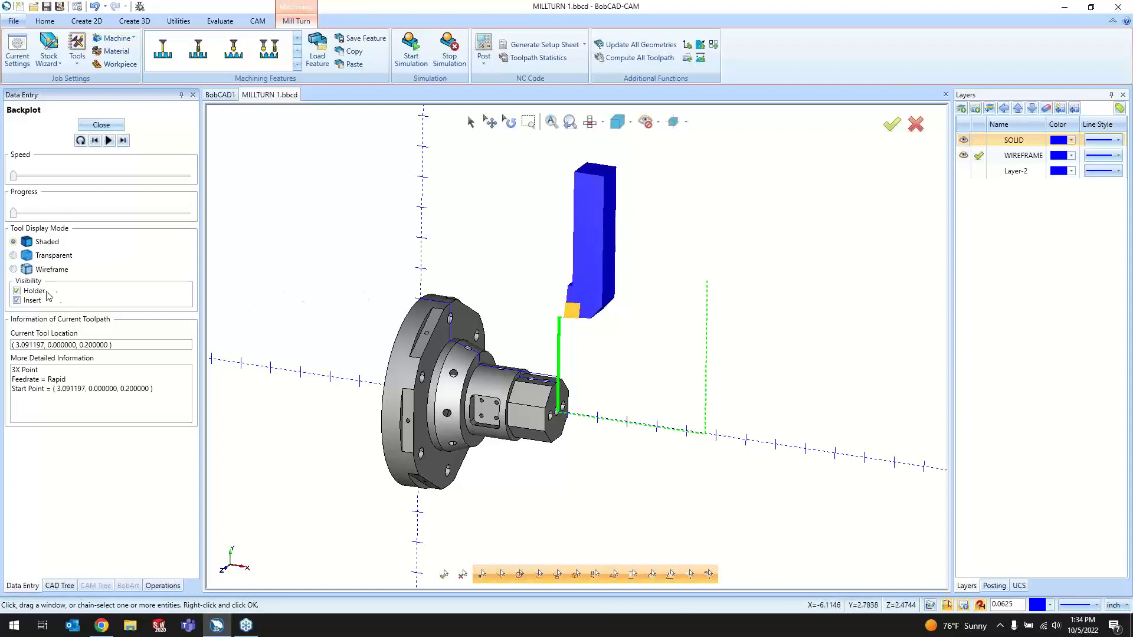
- Hide the tool holder in the backplot so only the insert shows, and view it flat in XY
{"action": "scroll", "coordinate": [623, 201], "scroll_direction": "up", "scroll_amount": 2}
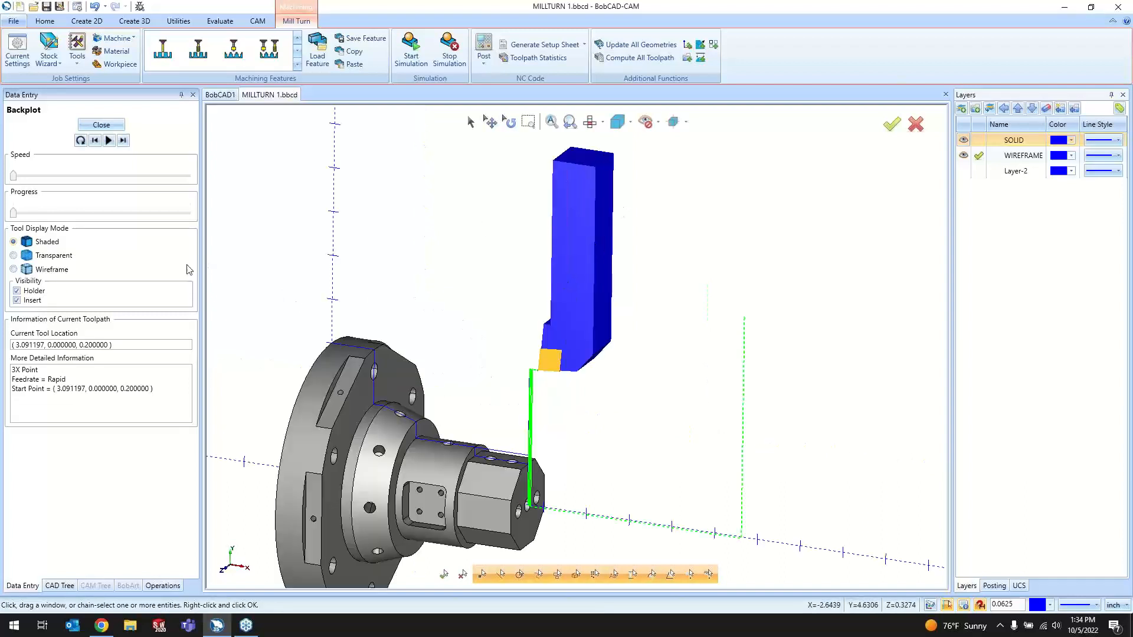
{"action": "left_click", "coordinate": [35, 291]}
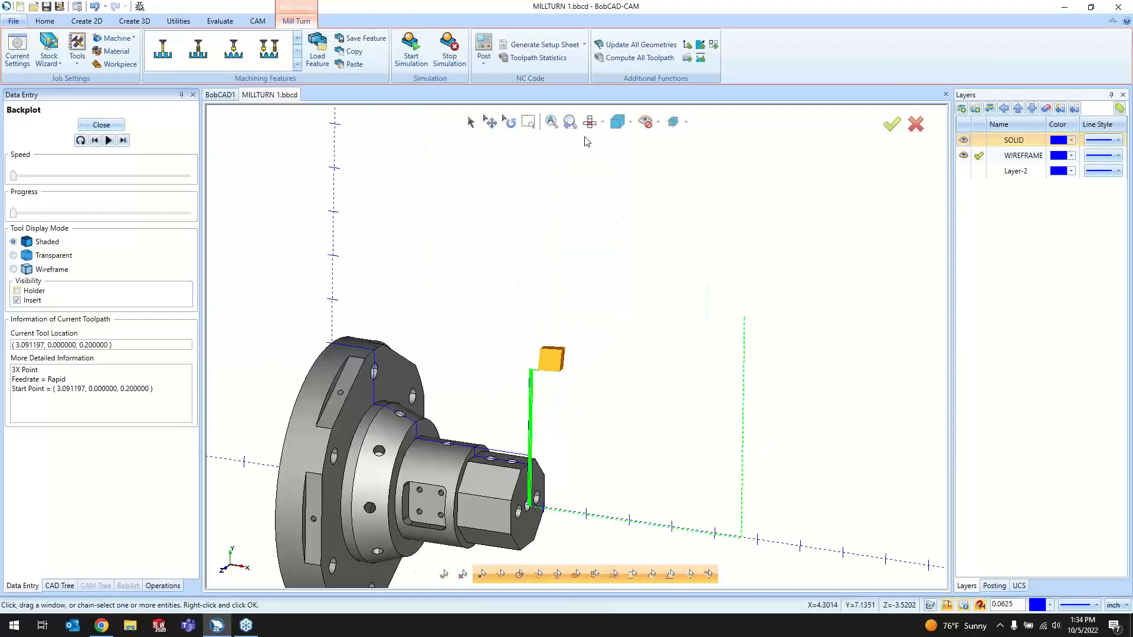
{"action": "left_click", "coordinate": [590, 122]}
{"action": "scroll", "coordinate": [561, 453], "scroll_direction": "up", "scroll_amount": 2}
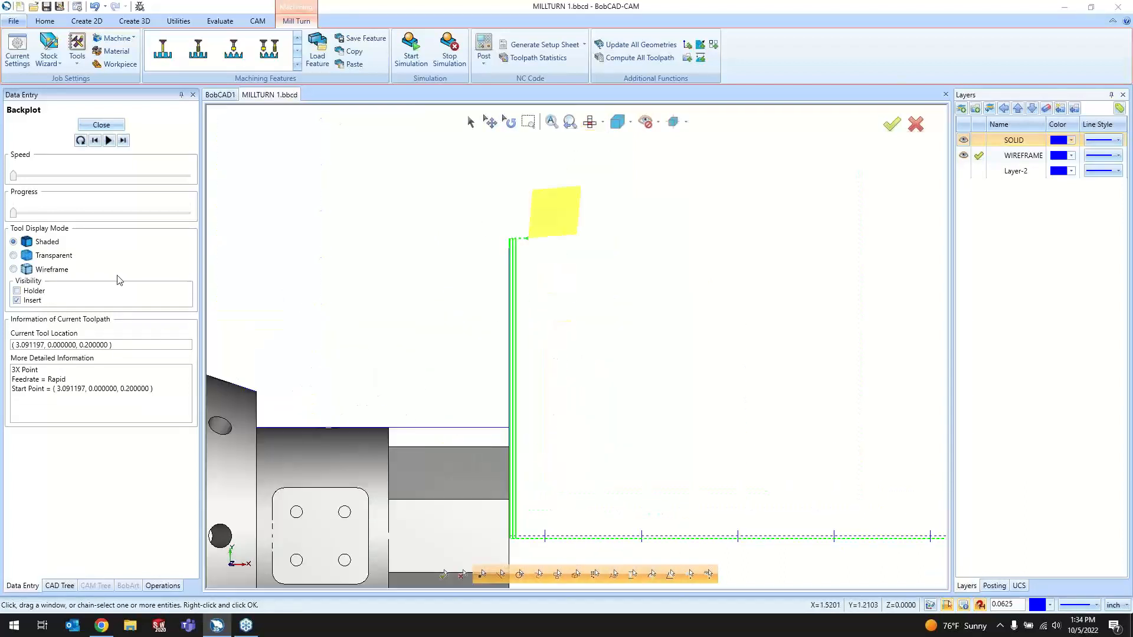
- Step the insert through the Face Rough UT1 passes up to the final rapid retract, and close the backplot
{"action": "left_click", "coordinate": [123, 142]}
{"action": "left_click", "coordinate": [124, 141]}
{"action": "left_click", "coordinate": [123, 140]}
{"action": "left_click", "coordinate": [123, 140]}
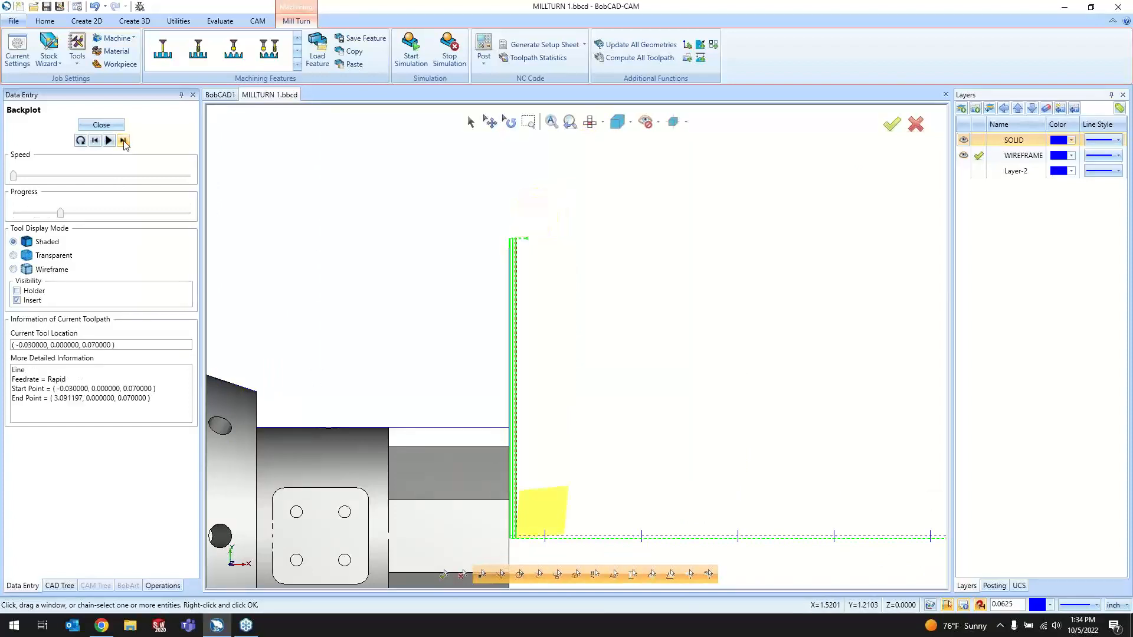
{"action": "left_click", "coordinate": [123, 140]}
{"action": "left_click", "coordinate": [124, 140]}
{"action": "left_click", "coordinate": [123, 141]}
{"action": "left_click", "coordinate": [123, 140]}
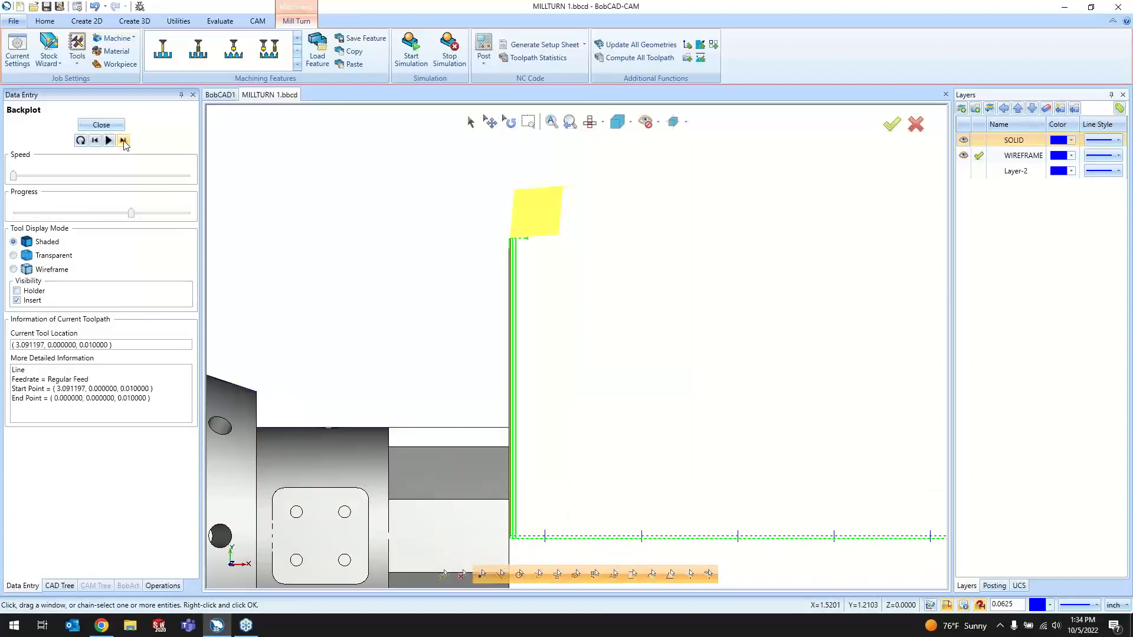
{"action": "scroll", "coordinate": [471, 465], "scroll_direction": "up", "scroll_amount": 1}
{"action": "scroll", "coordinate": [489, 501], "scroll_direction": "down", "scroll_amount": 1}
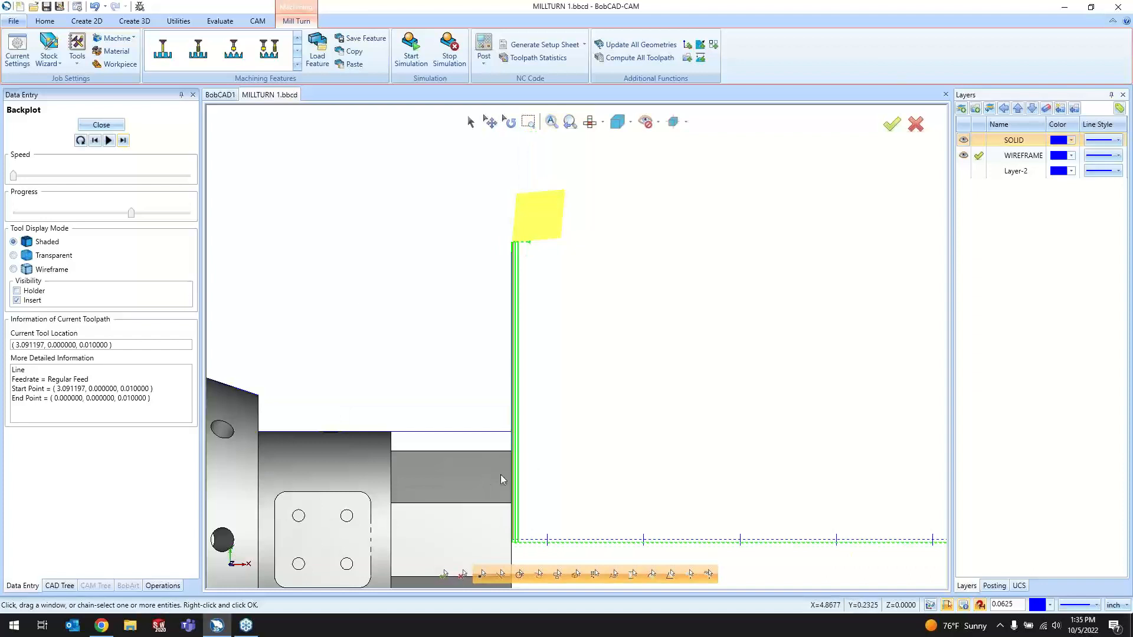
{"action": "left_click", "coordinate": [124, 141]}
{"action": "left_click", "coordinate": [124, 141]}
{"action": "left_click", "coordinate": [124, 140]}
{"action": "scroll", "coordinate": [411, 405], "scroll_direction": "down", "scroll_amount": 3}
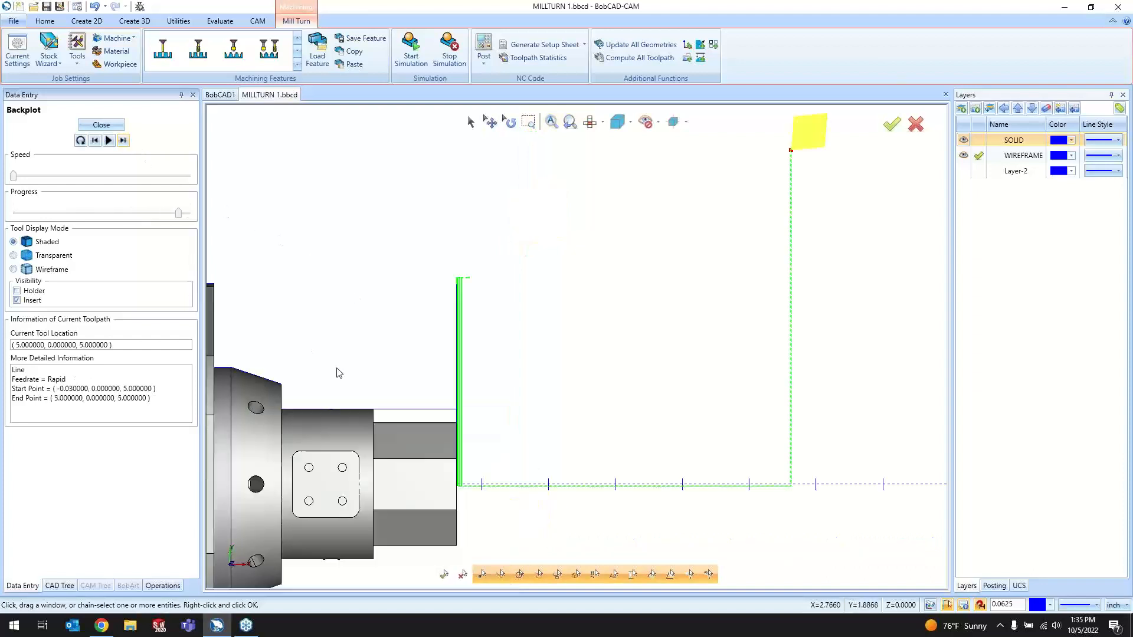
{"action": "scroll", "coordinate": [503, 318], "scroll_direction": "up", "scroll_amount": 3}
{"action": "scroll", "coordinate": [505, 310], "scroll_direction": "down", "scroll_amount": 2}
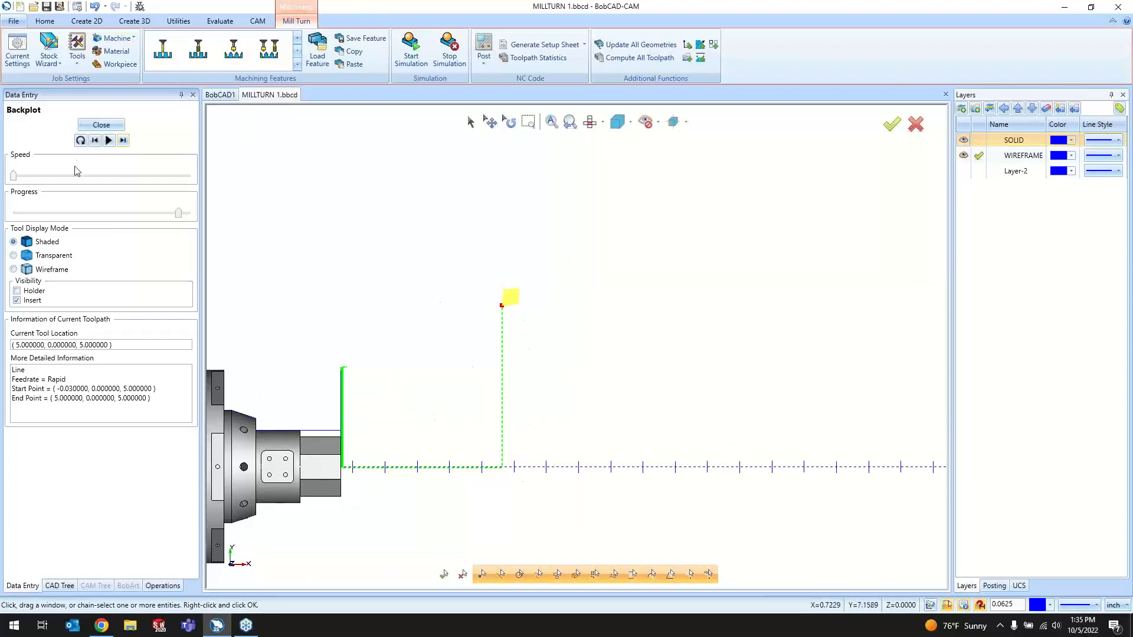
{"action": "left_click", "coordinate": [101, 125]}
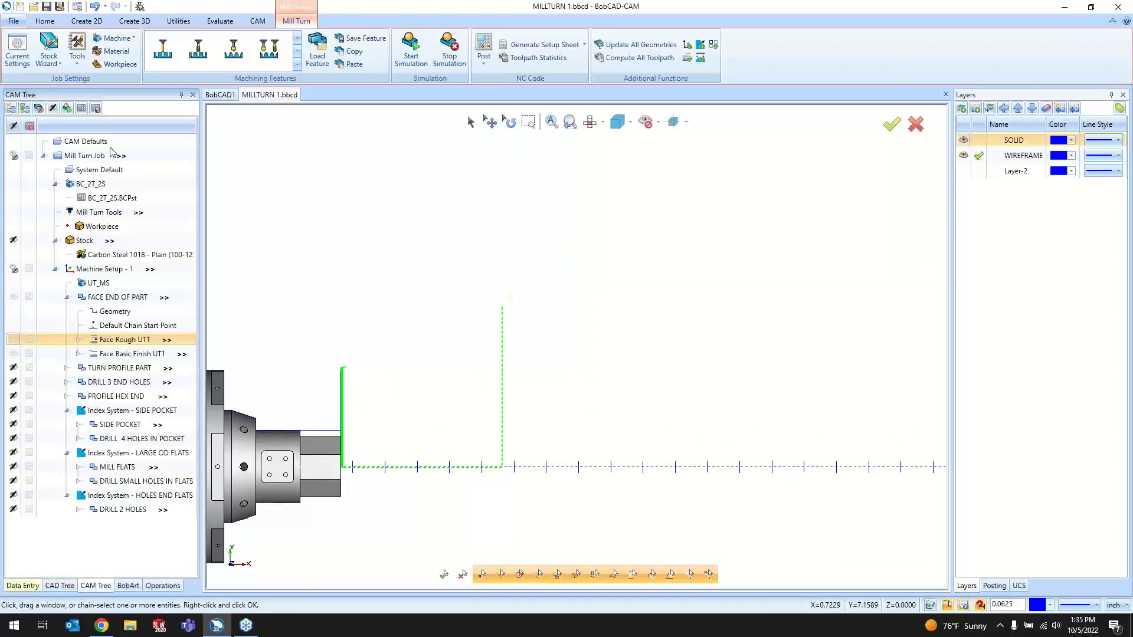
- Collapse FACE END OF PART, expand TURN PROFILE PART and preview its Turn Rough UT1 and Turn Basic Finish UT10 toolpaths
{"action": "left_click", "coordinate": [67, 298]}
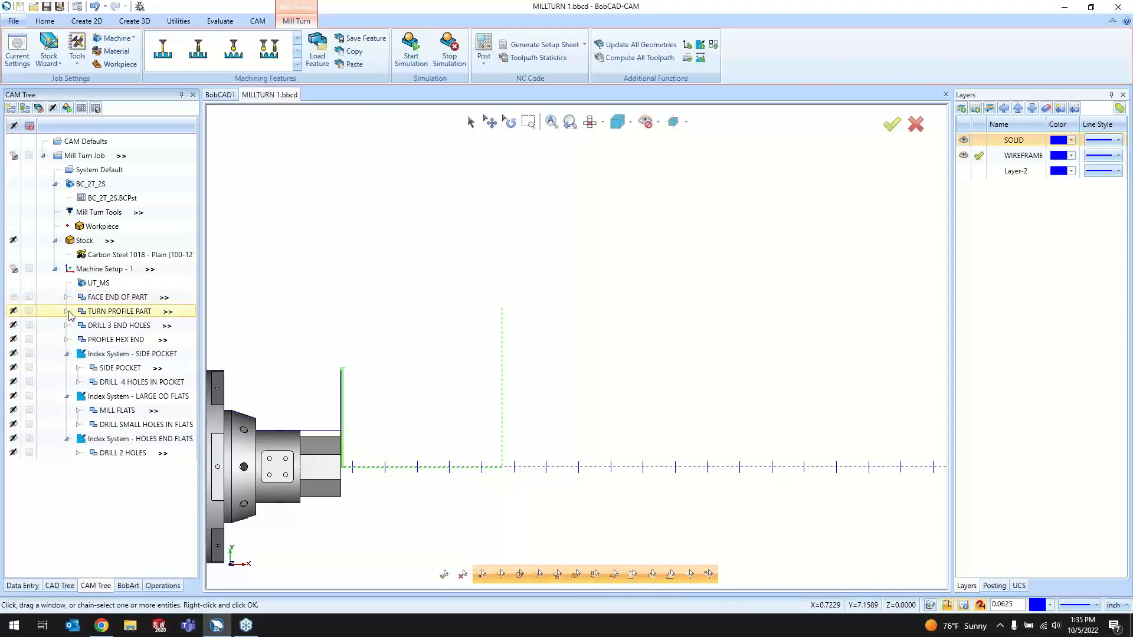
{"action": "left_click", "coordinate": [67, 312]}
{"action": "scroll", "coordinate": [503, 418], "scroll_direction": "down", "scroll_amount": 2}
{"action": "scroll", "coordinate": [502, 417], "scroll_direction": "up", "scroll_amount": 3}
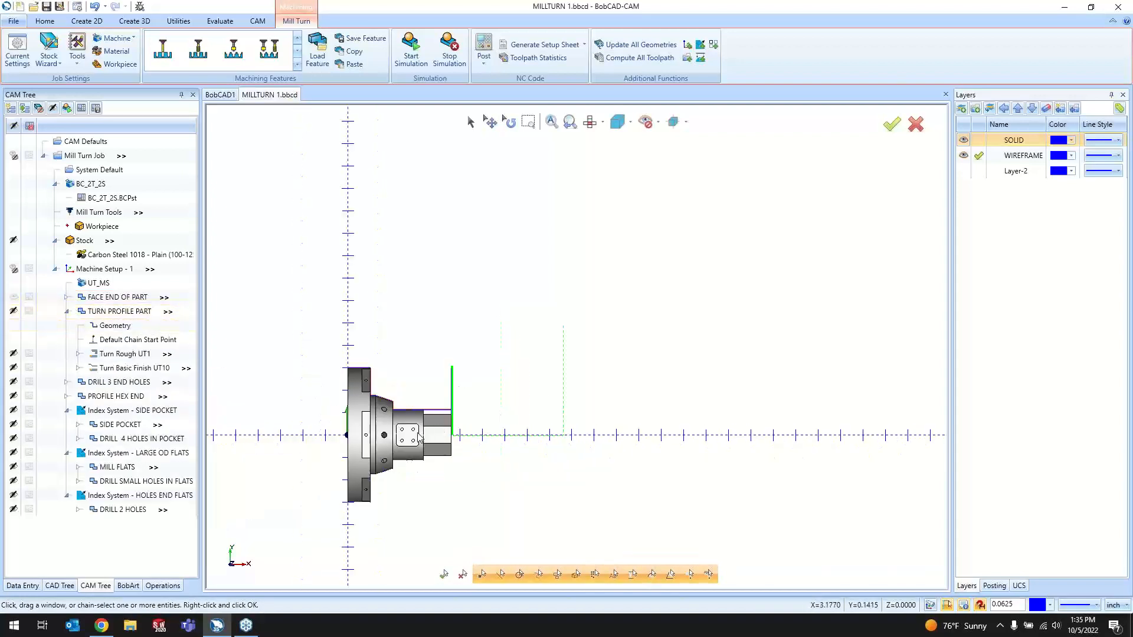
{"action": "left_click", "coordinate": [134, 354]}
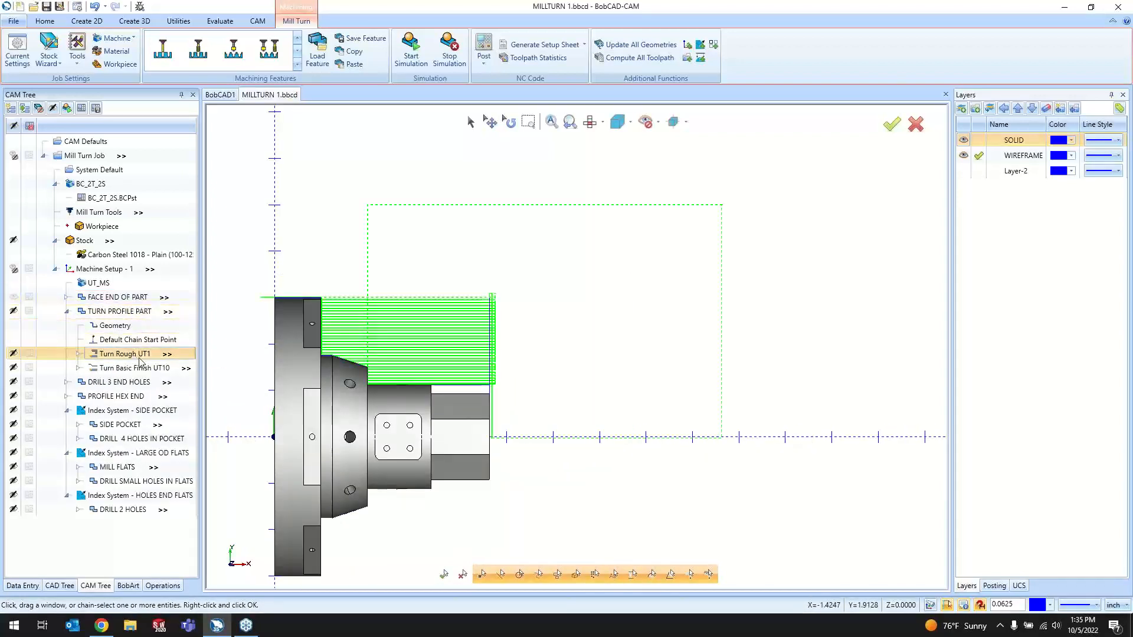
{"action": "scroll", "coordinate": [366, 363], "scroll_direction": "up", "scroll_amount": 2}
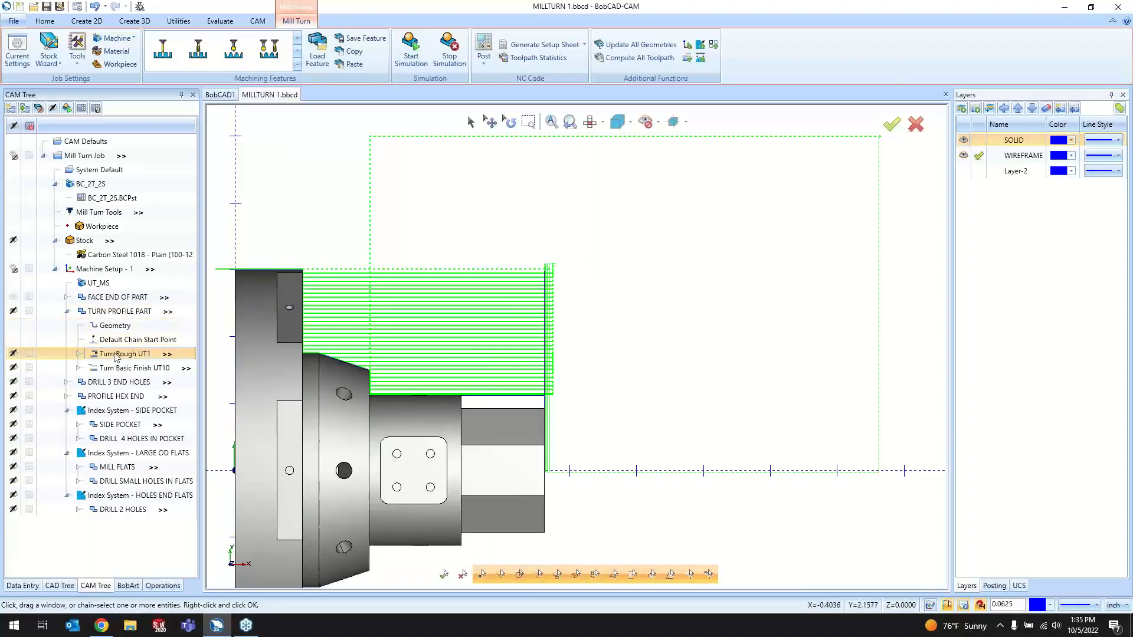
{"action": "left_click", "coordinate": [135, 368]}
{"action": "scroll", "coordinate": [543, 393], "scroll_direction": "down", "scroll_amount": 2}
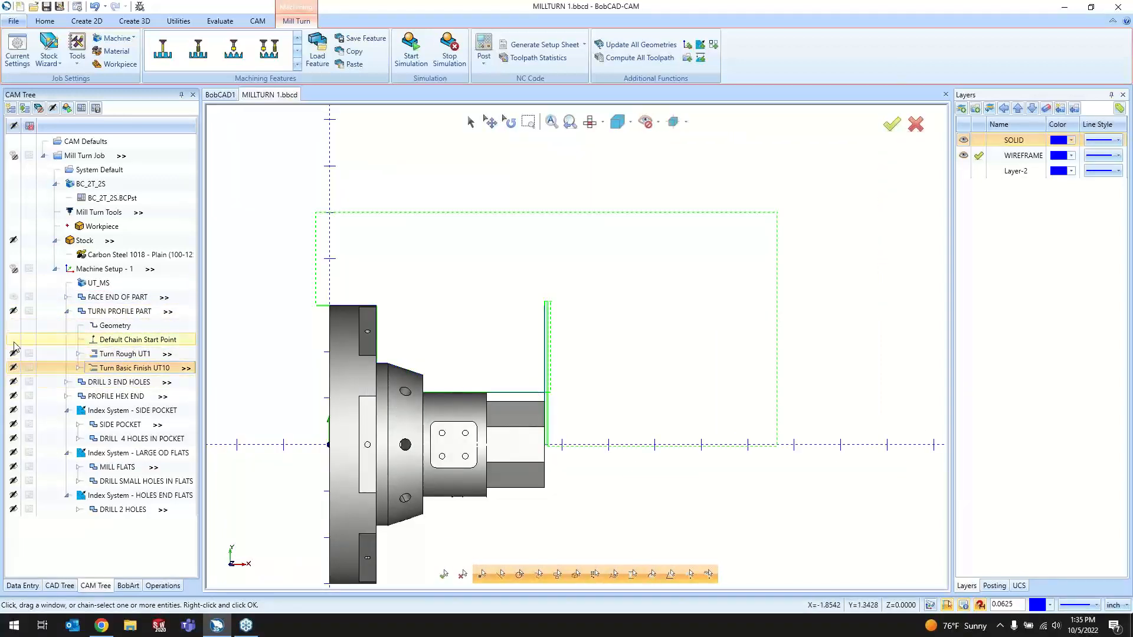
- Add a Lathe Turning feature to Machine Setup - 1 and open its geometry selection
{"action": "right_click", "coordinate": [108, 270]}
{"action": "mouse_move", "coordinate": [195, 358]}
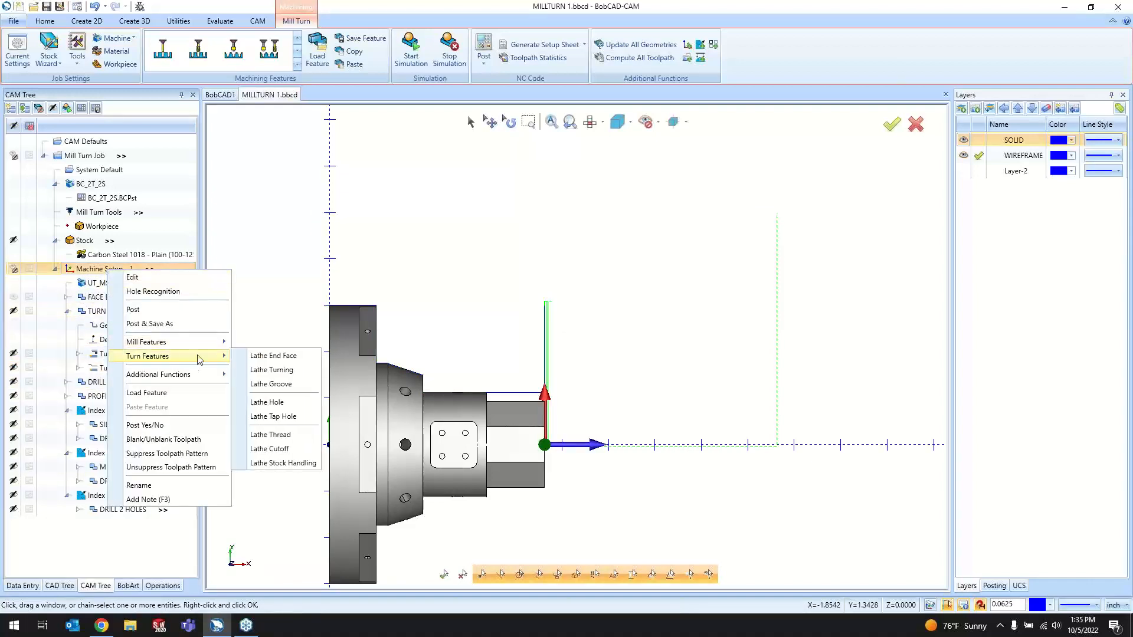
{"action": "left_click", "coordinate": [308, 375]}
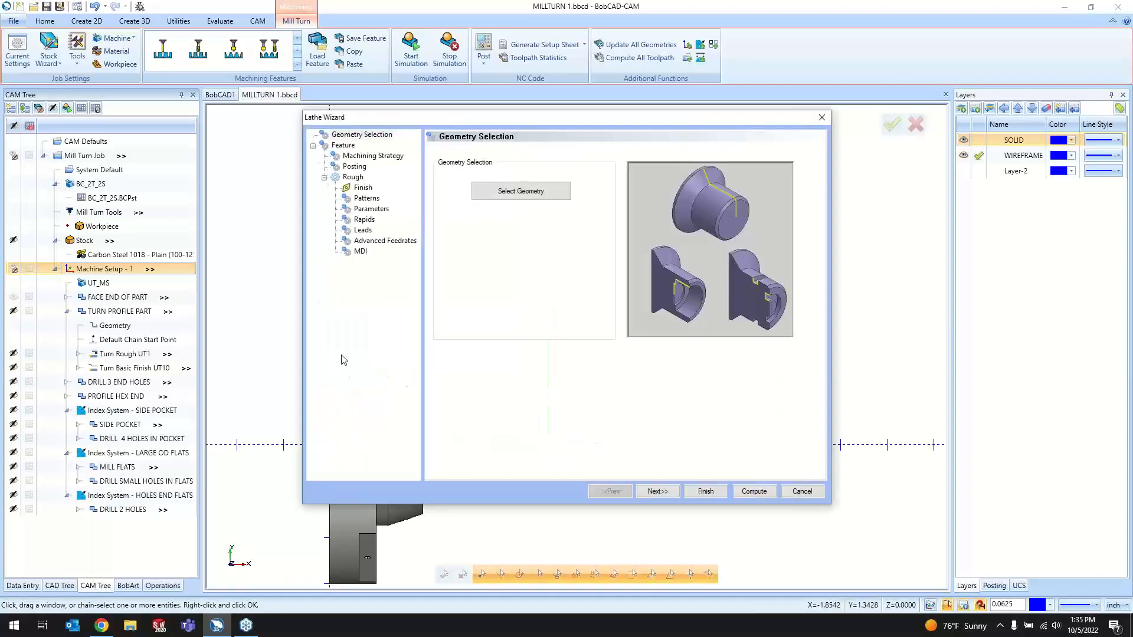
{"action": "left_click", "coordinate": [560, 197]}
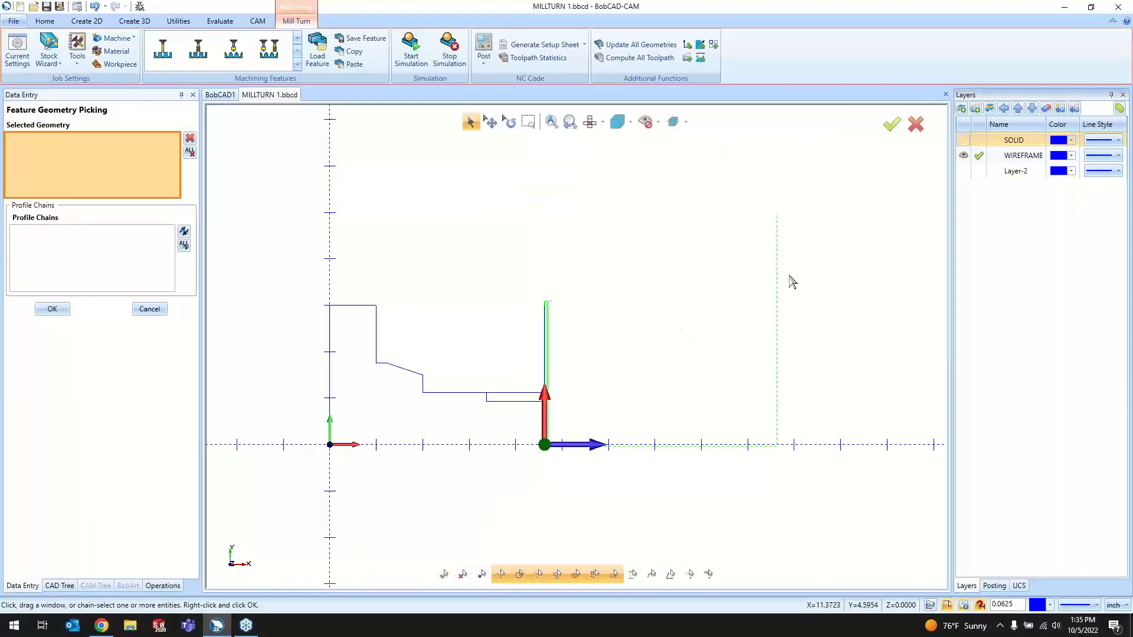
- Chain the part's outer profile from the front face to the large flange as turning geometry, and advance to the Feature settings
{"action": "scroll", "coordinate": [493, 397], "scroll_direction": "up", "scroll_amount": 3}
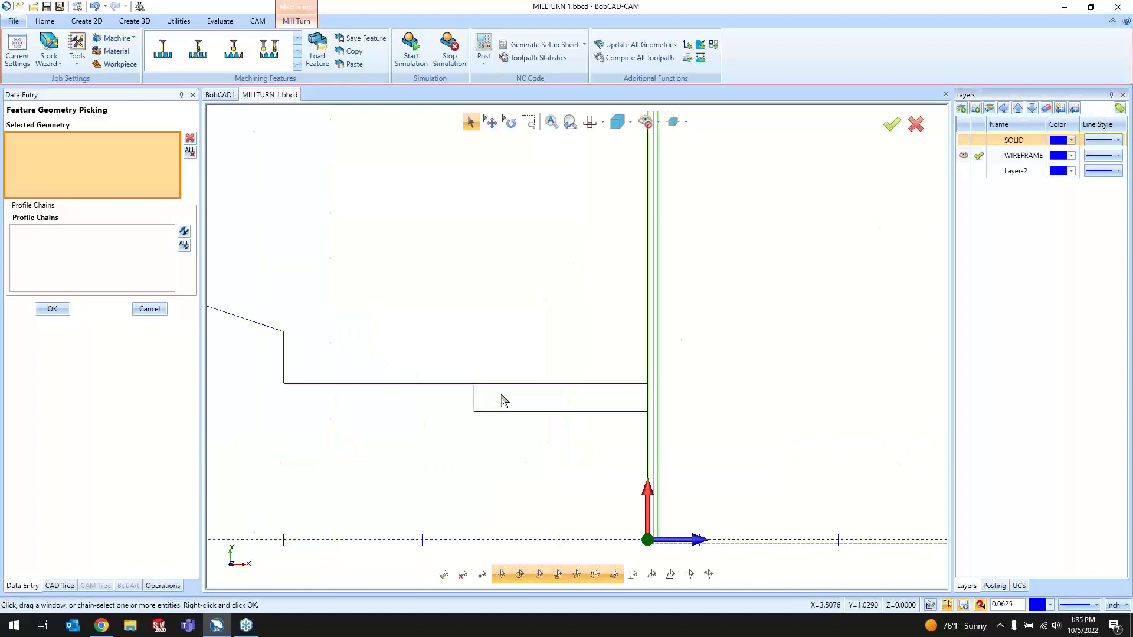
{"action": "left_click", "coordinate": [588, 392]}
{"action": "scroll", "coordinate": [468, 397], "scroll_direction": "down", "scroll_amount": 2}
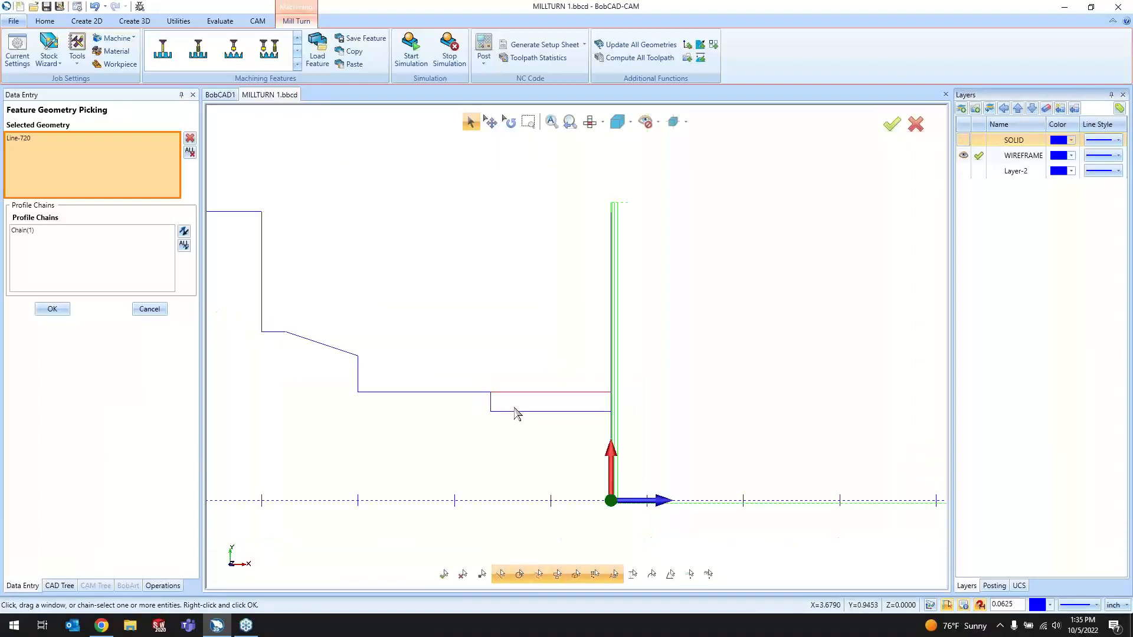
{"action": "left_click", "coordinate": [466, 393]}
{"action": "scroll", "coordinate": [248, 405], "scroll_direction": "up", "scroll_amount": 2}
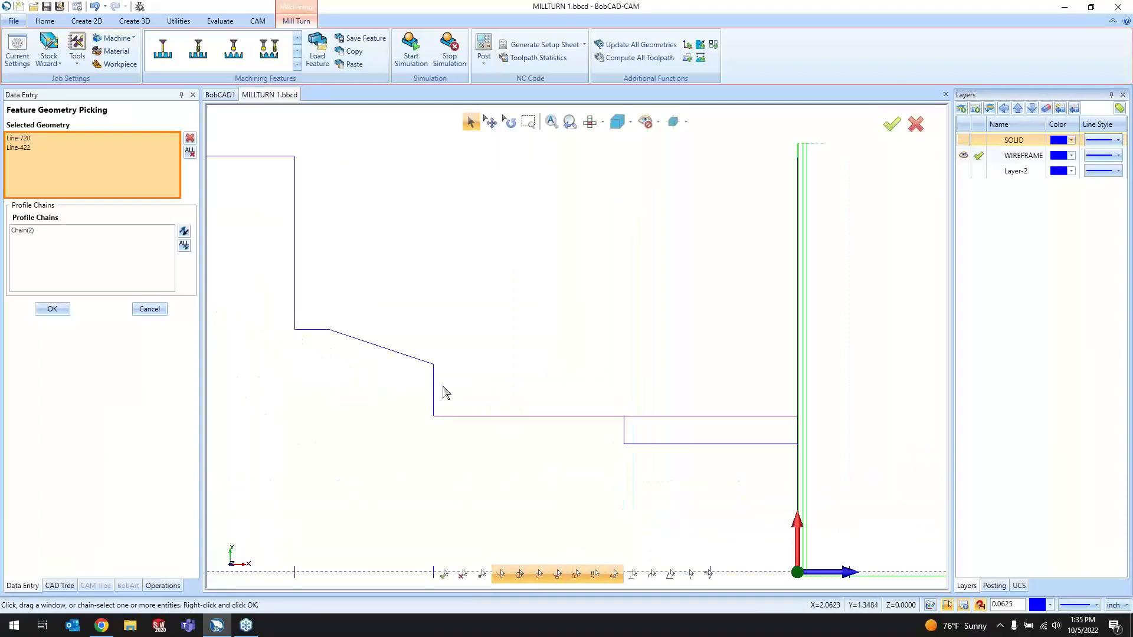
{"action": "left_click", "coordinate": [435, 392]}
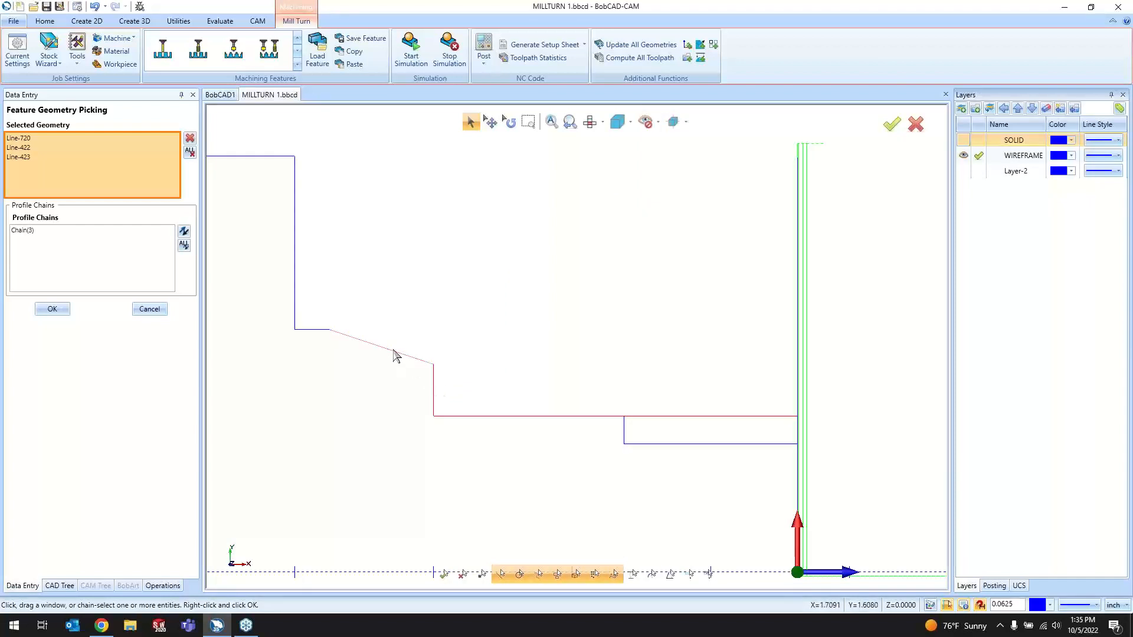
{"action": "scroll", "coordinate": [501, 394], "scroll_direction": "down", "scroll_amount": 2}
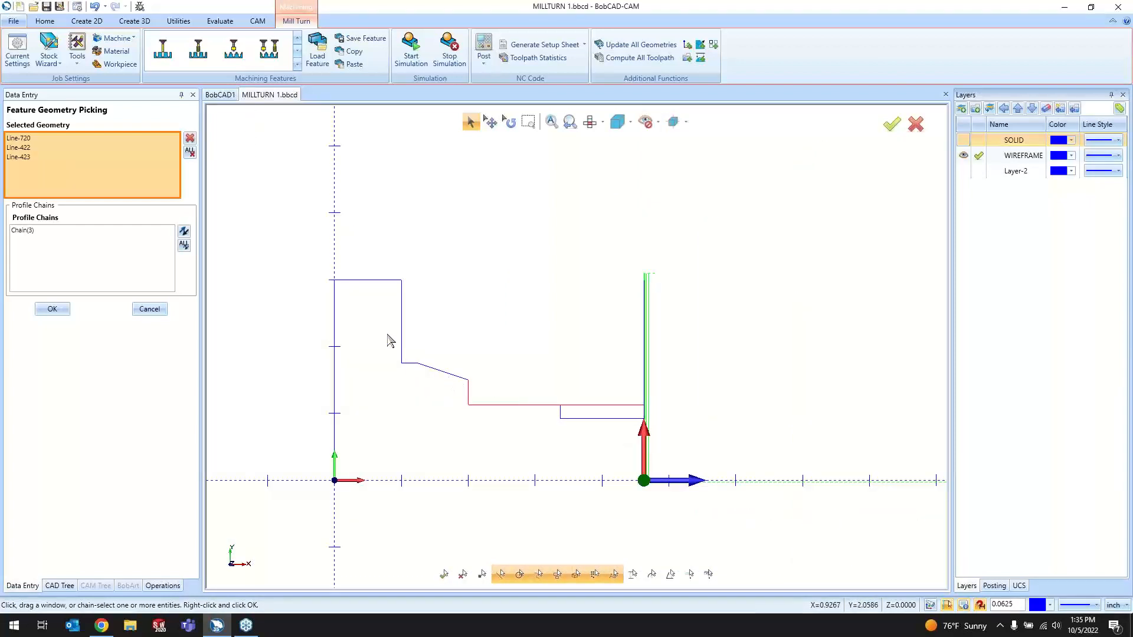
{"action": "left_click", "coordinate": [349, 281]}
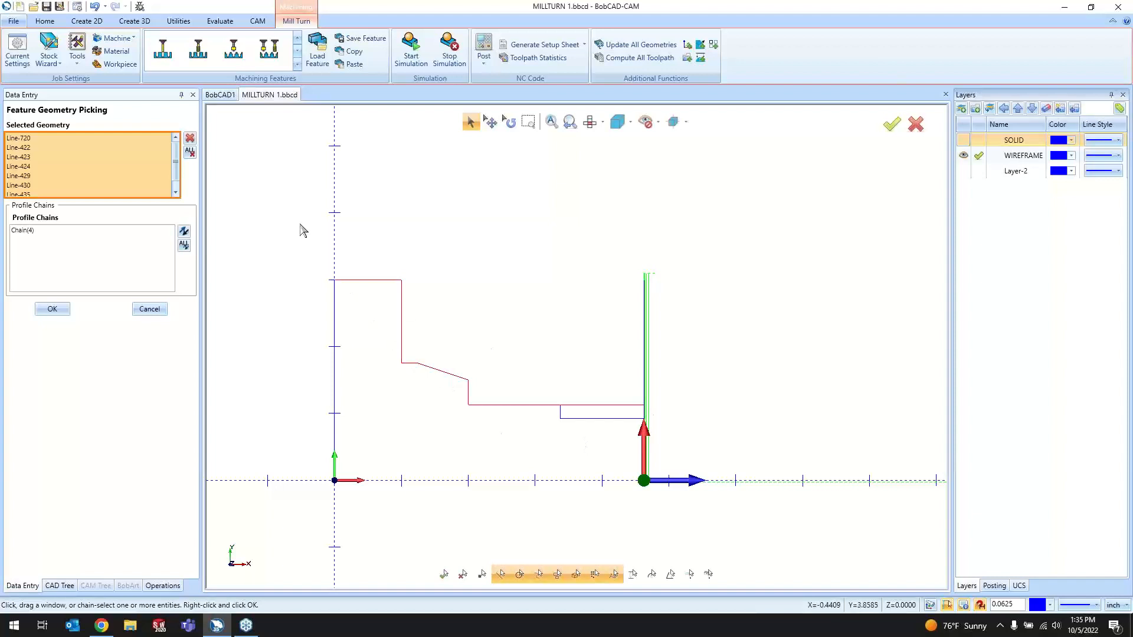
{"action": "left_click", "coordinate": [52, 308]}
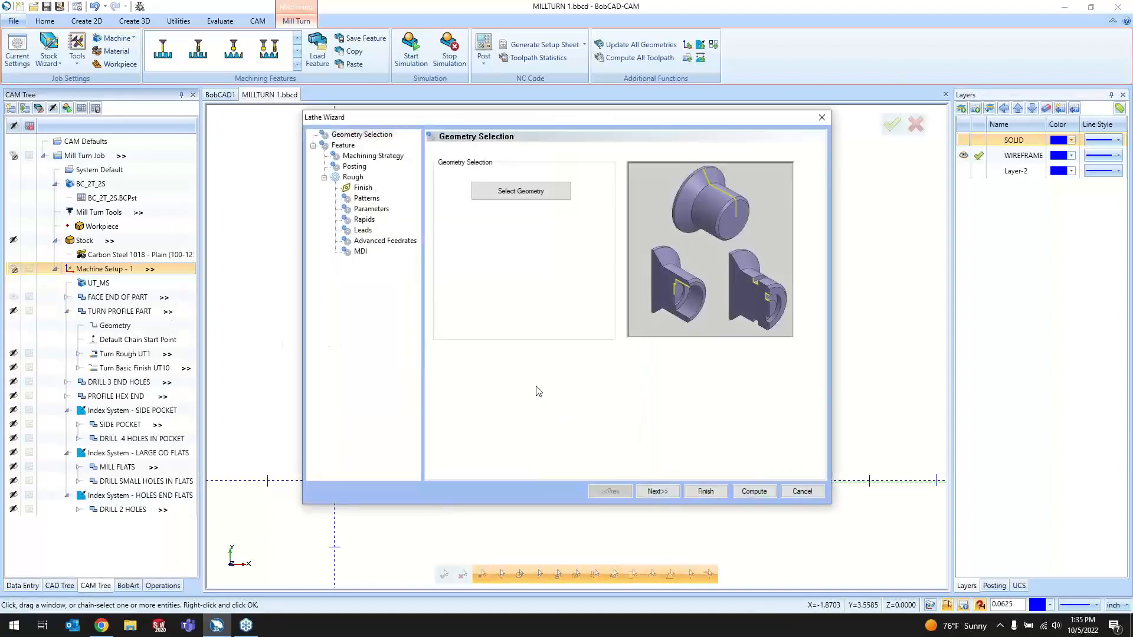
{"action": "left_click", "coordinate": [655, 492]}
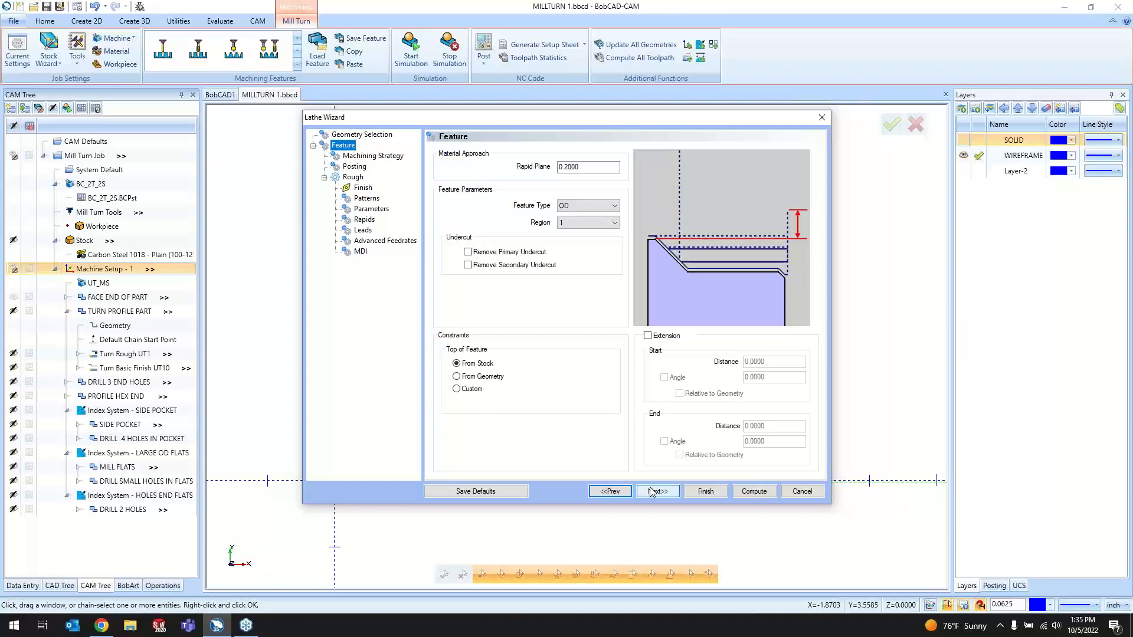
- Preview the OD, ID and Back face feature types of the turning feature, and return the Feature Type to OD
{"action": "left_click", "coordinate": [574, 206]}
{"action": "left_click", "coordinate": [576, 219]}
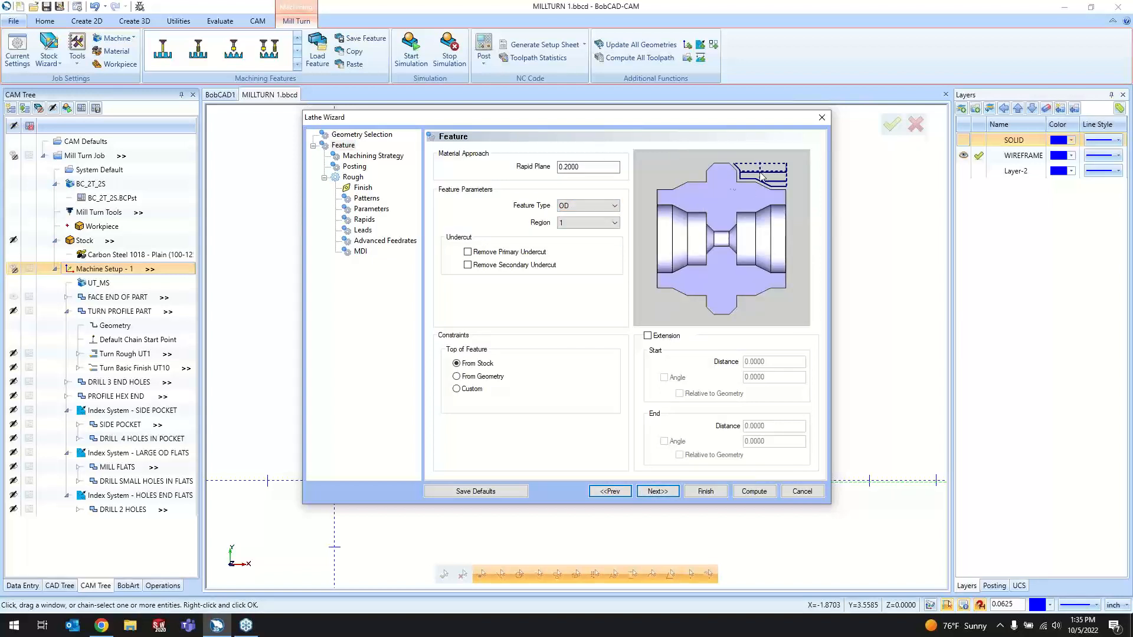
{"action": "left_click", "coordinate": [602, 207]}
{"action": "left_click", "coordinate": [575, 228]}
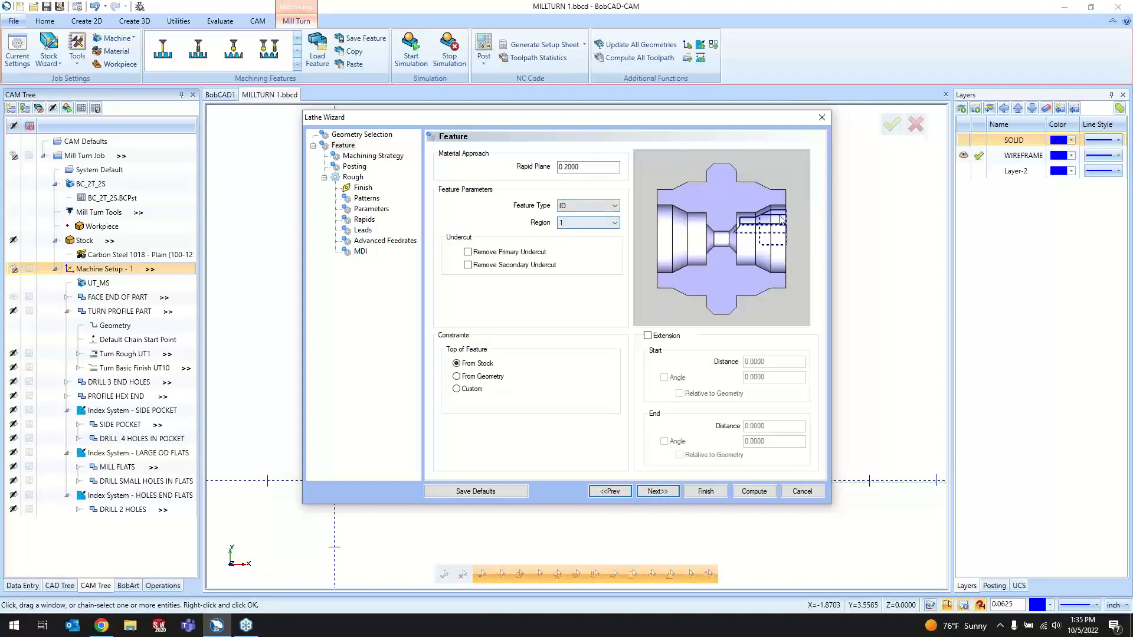
{"action": "left_click", "coordinate": [590, 205]}
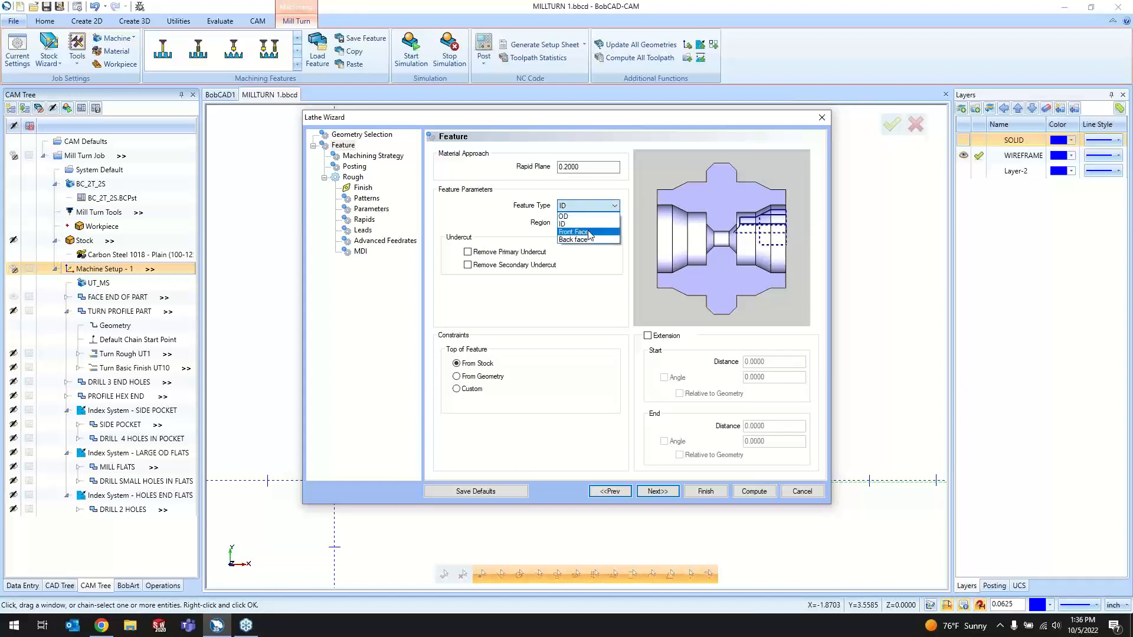
{"action": "left_click", "coordinate": [584, 240]}
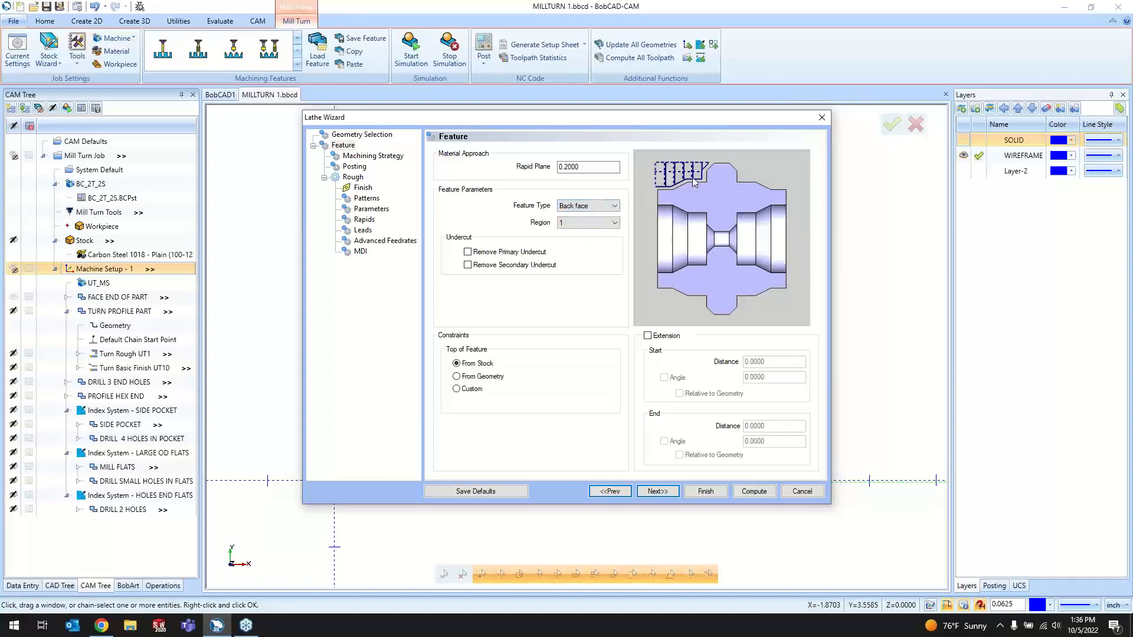
{"action": "left_click", "coordinate": [605, 208]}
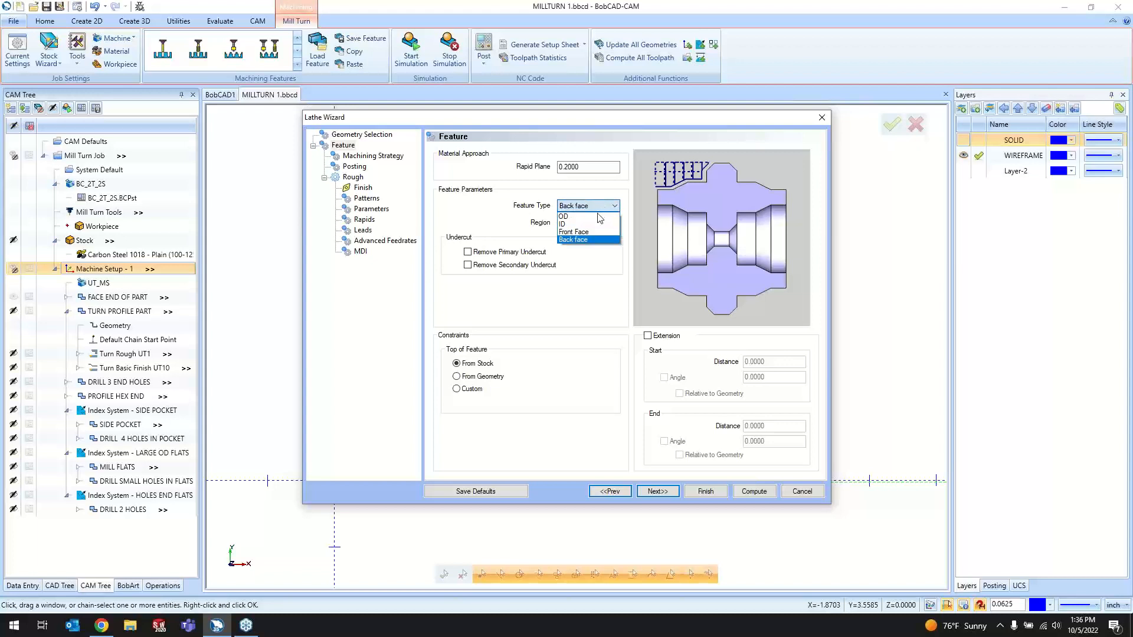
{"action": "left_click", "coordinate": [590, 217]}
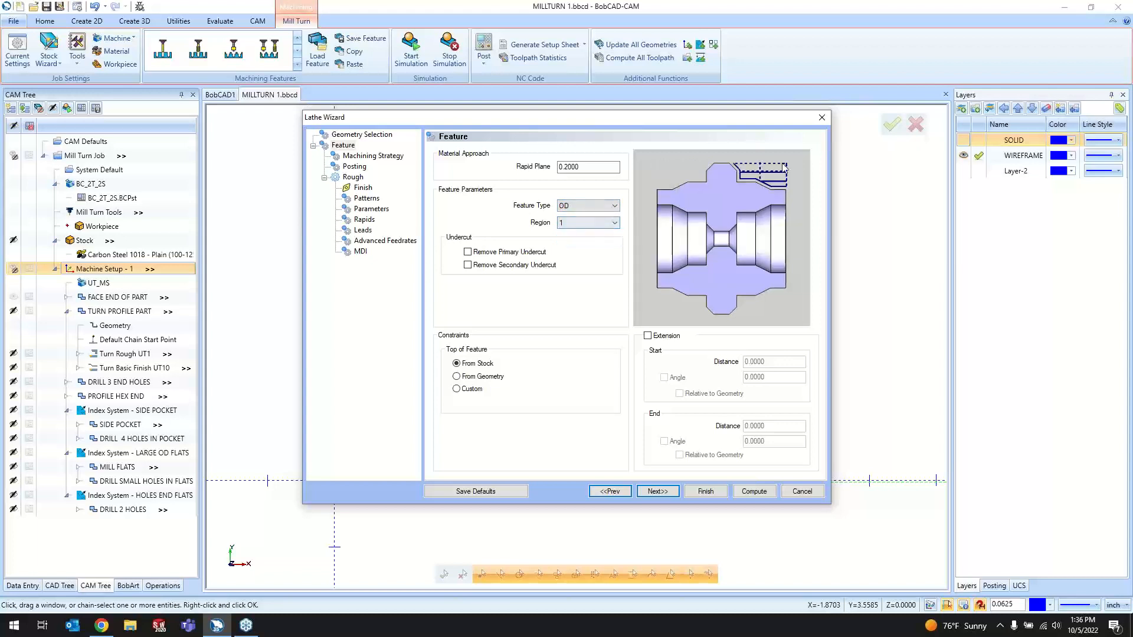
- Preview Region 2 for the OD turning feature, and set the Region back to 1
{"action": "left_click", "coordinate": [593, 223]}
{"action": "left_click", "coordinate": [590, 243]}
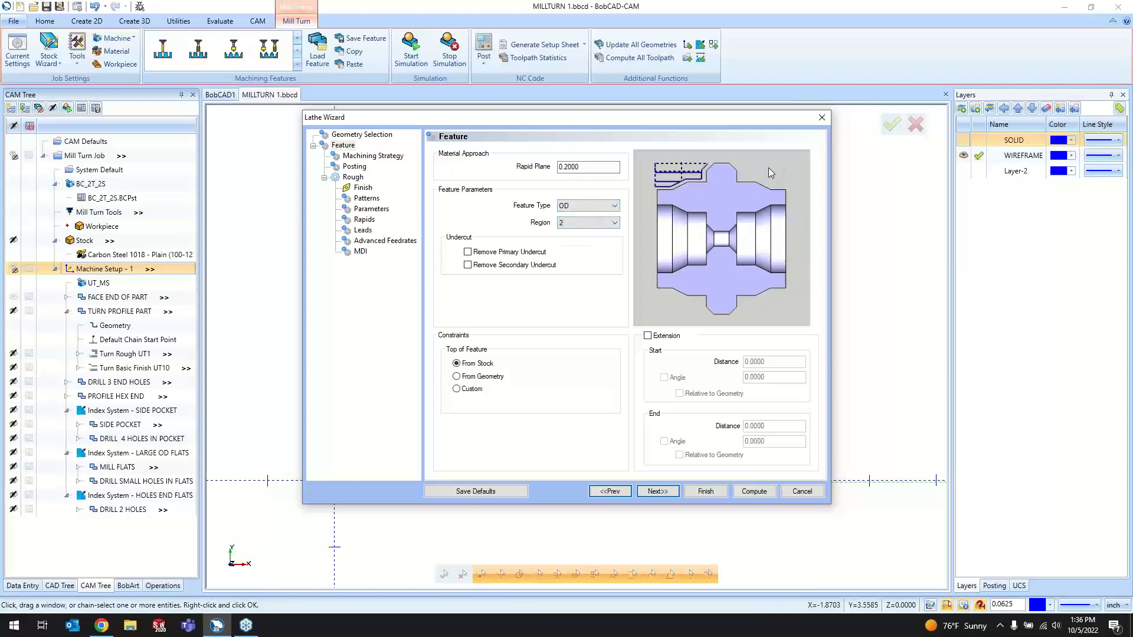
{"action": "left_click", "coordinate": [590, 223]}
{"action": "left_click", "coordinate": [590, 233]}
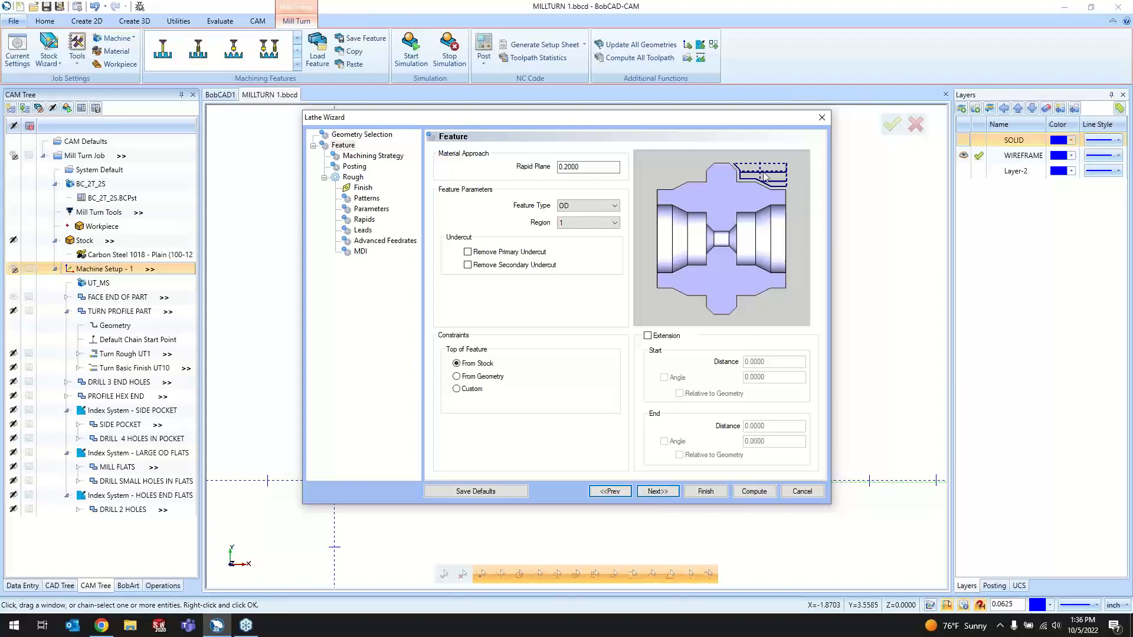
- Advance to the Machining Strategy settings and preview the available Basic Finish and Pattern Repeat operations
{"action": "left_click", "coordinate": [659, 493]}
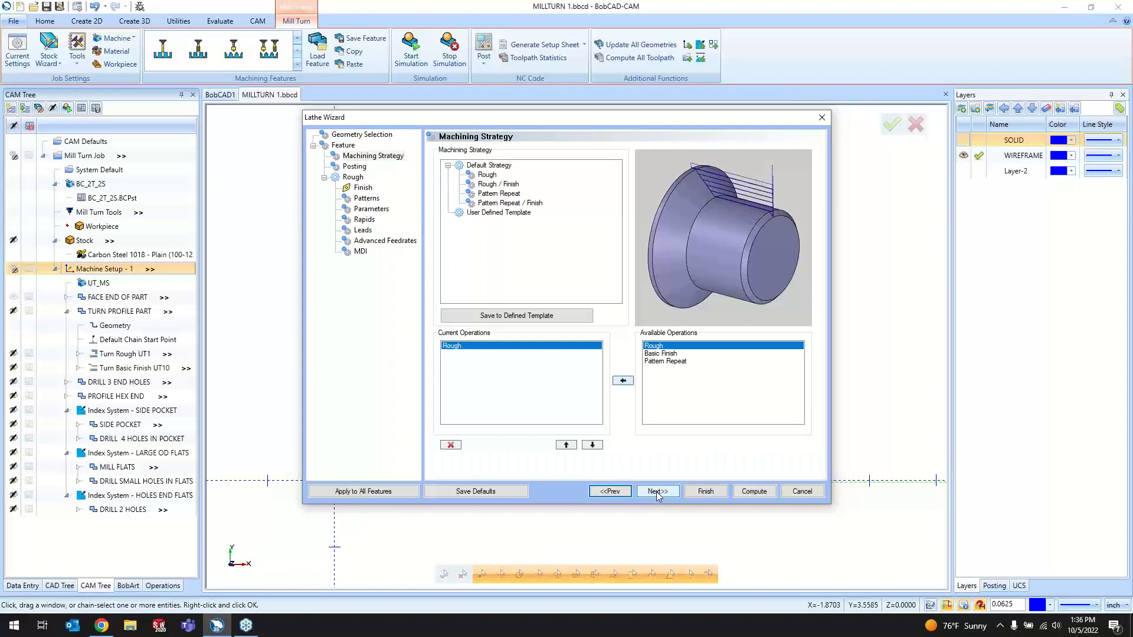
{"action": "left_click", "coordinate": [666, 354]}
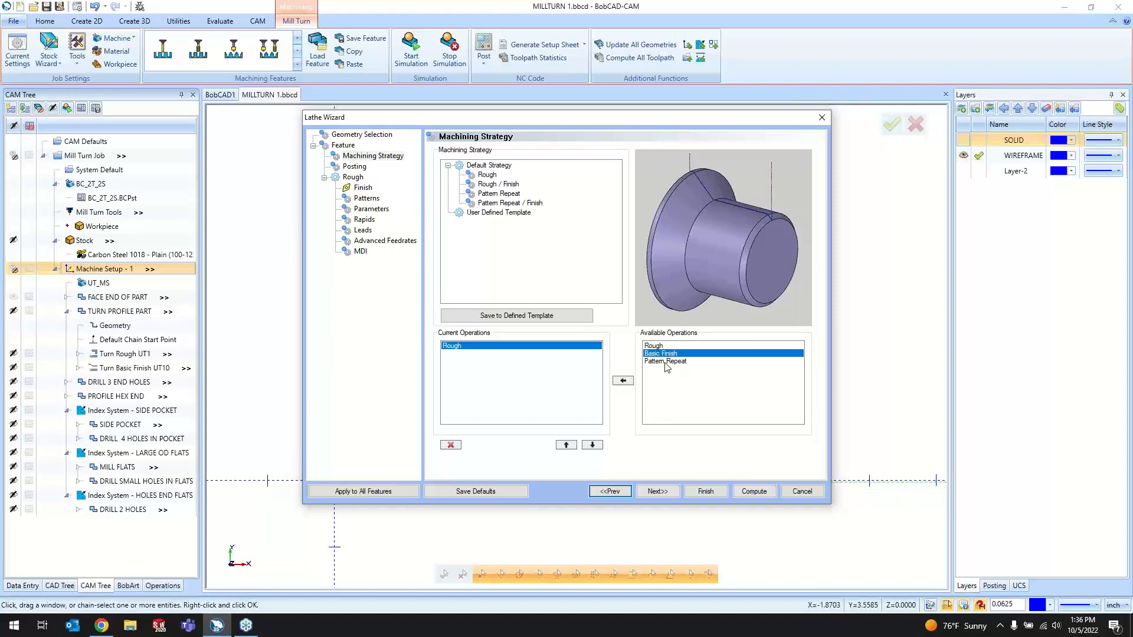
{"action": "left_click", "coordinate": [666, 361]}
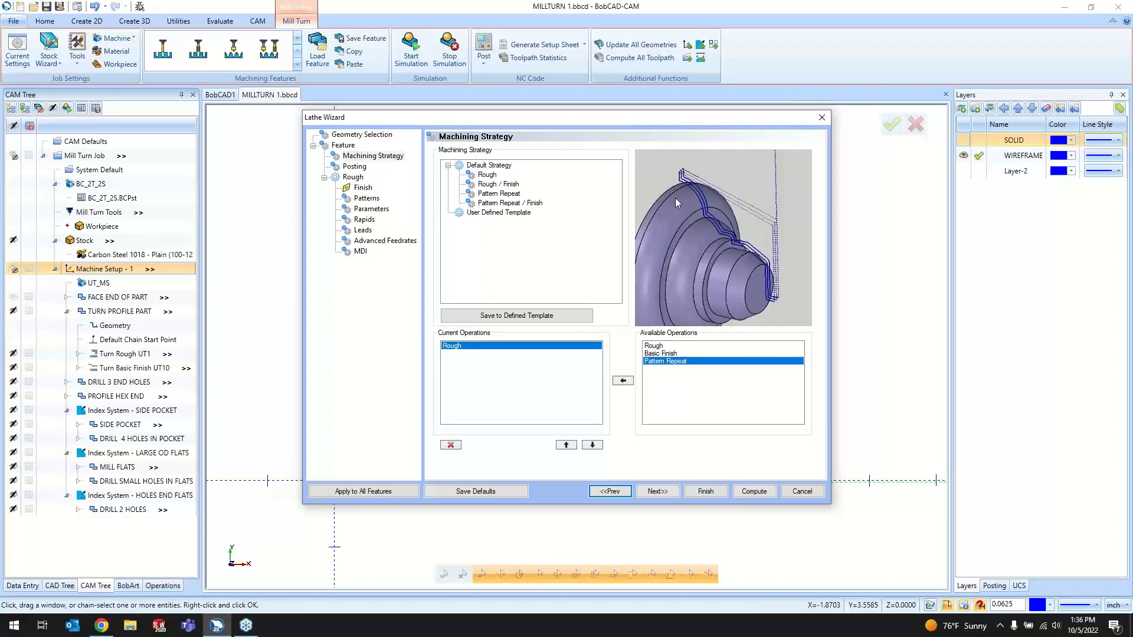
- Review the posting parameter and submachine options of the lathe feature, keeping Separate Moves and UT_MS
{"action": "left_click", "coordinate": [665, 491]}
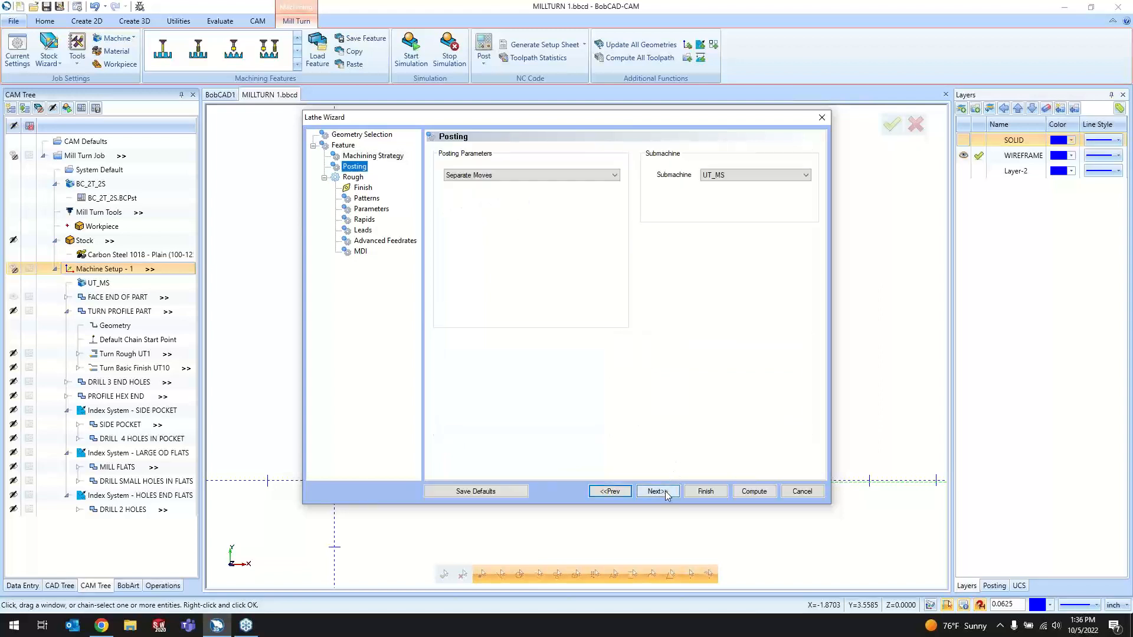
{"action": "left_click", "coordinate": [538, 176]}
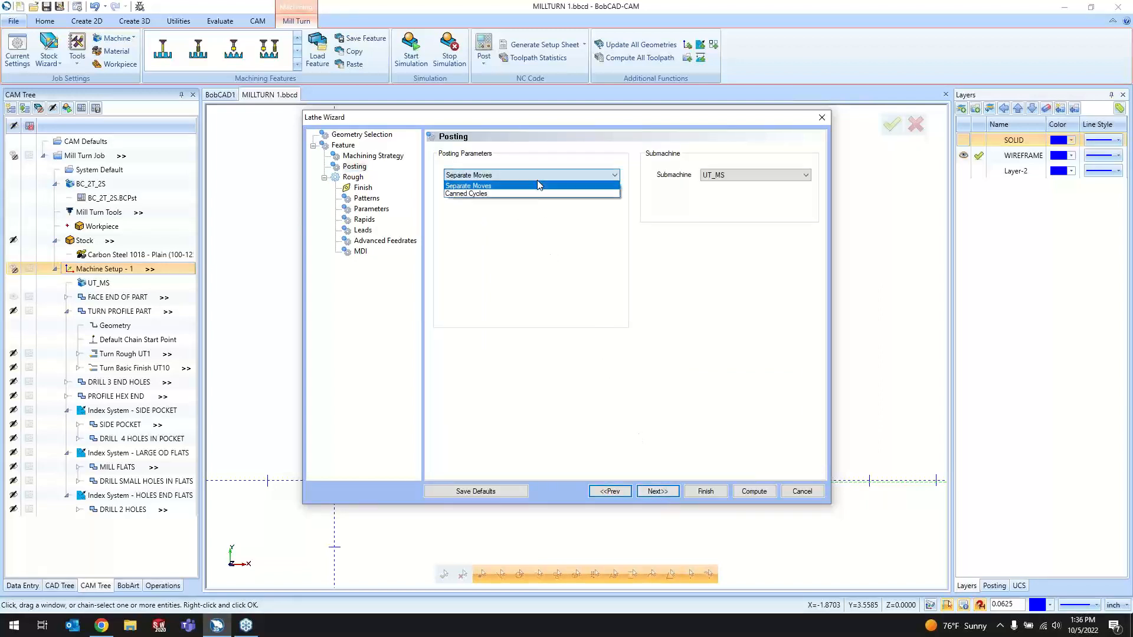
{"action": "left_click", "coordinate": [543, 244]}
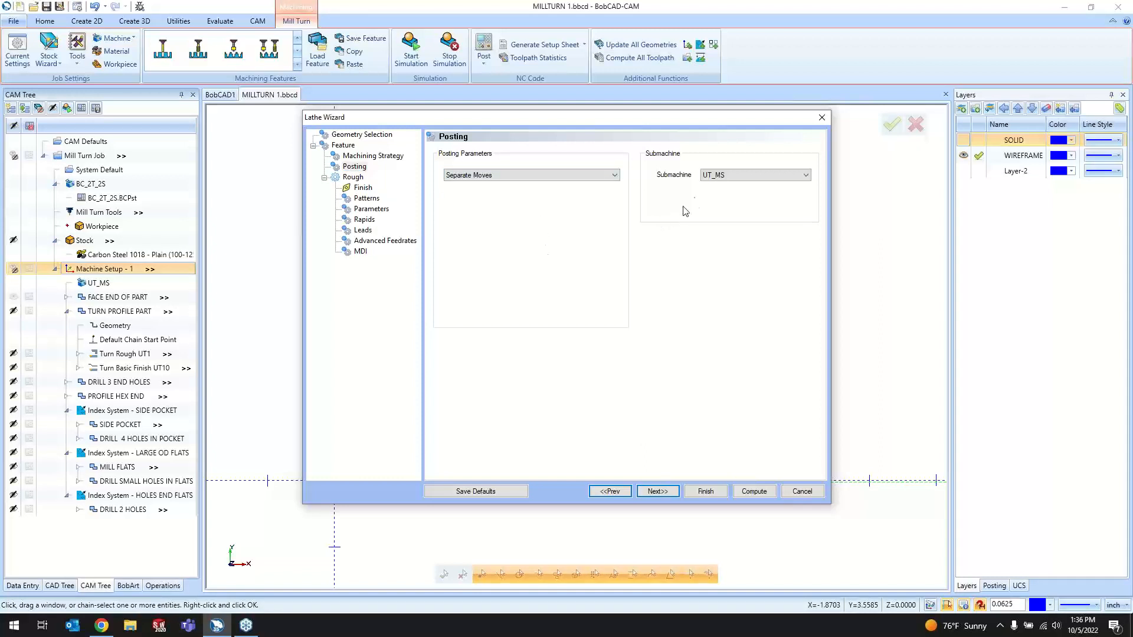
{"action": "left_click", "coordinate": [732, 176]}
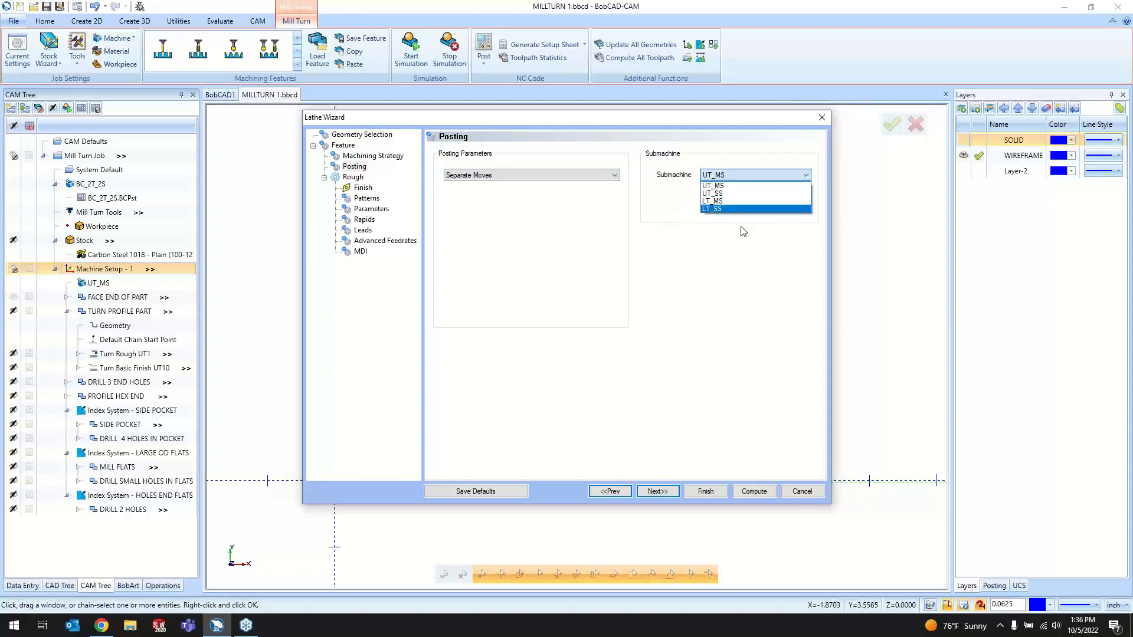
{"action": "left_click", "coordinate": [716, 187]}
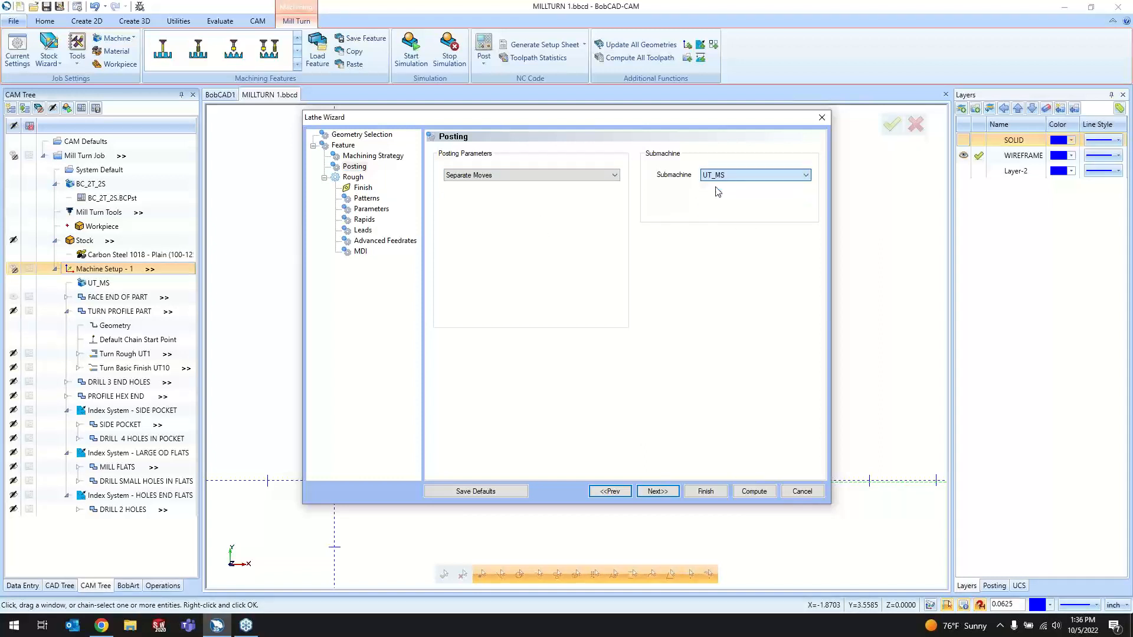
- Show the holder of the 55-degree finishing tool and examine how it is mounted on the turret in the tool crib
{"action": "left_click", "coordinate": [658, 491]}
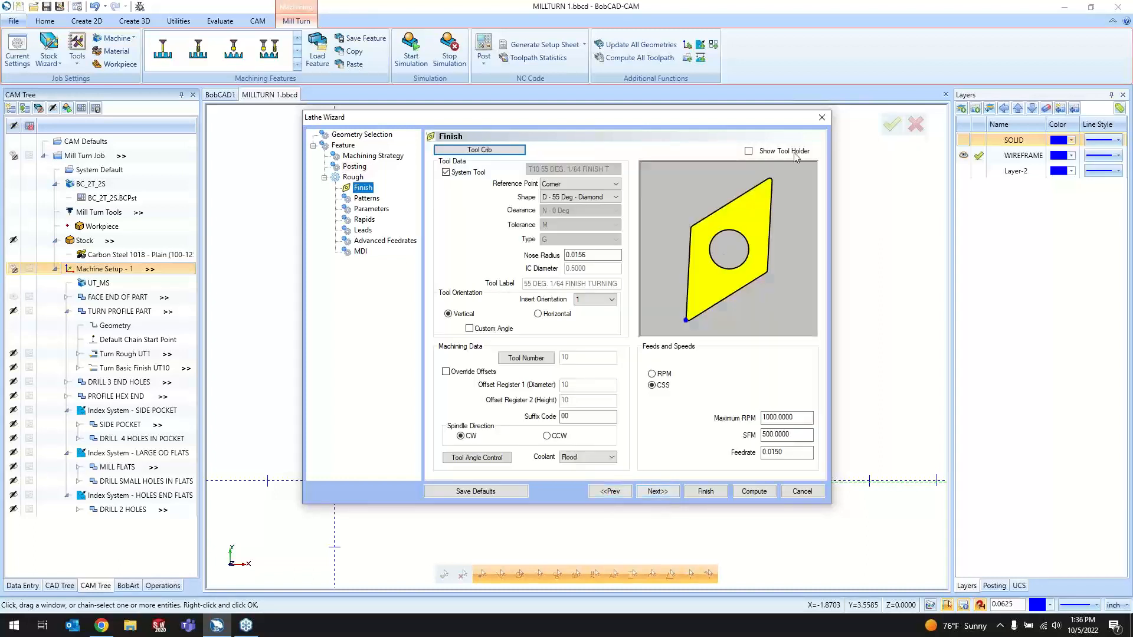
{"action": "left_click", "coordinate": [792, 153]}
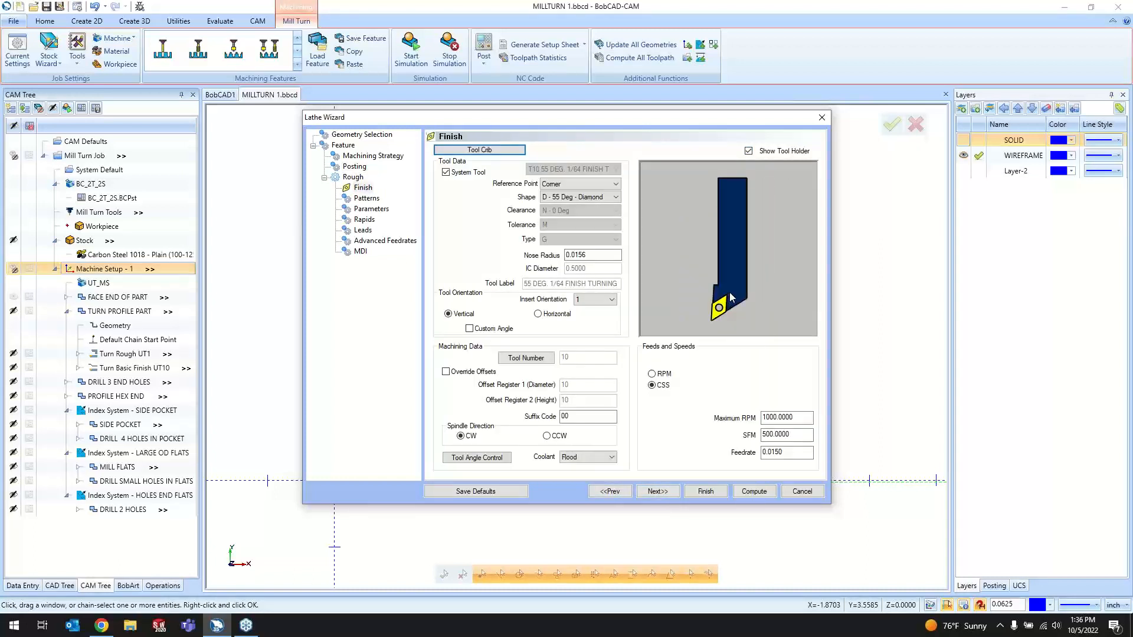
{"action": "left_click", "coordinate": [465, 151]}
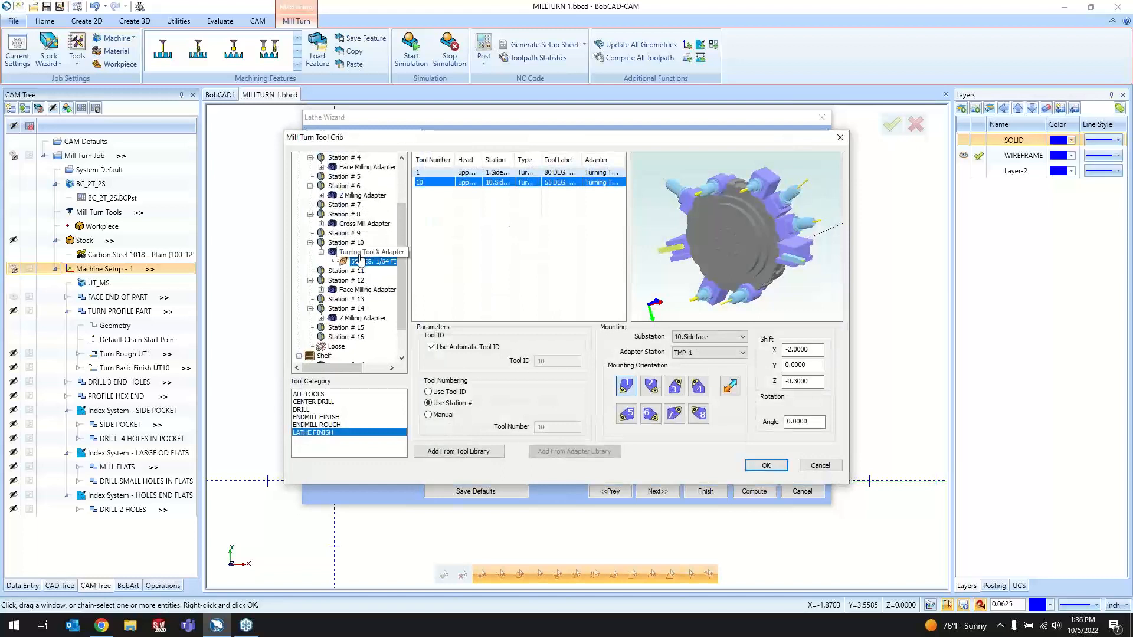
{"action": "middle_click_drag", "start_coordinate": [688, 275], "coordinate": [710, 299]}
{"action": "scroll", "coordinate": [710, 301], "scroll_direction": "up", "scroll_amount": 6}
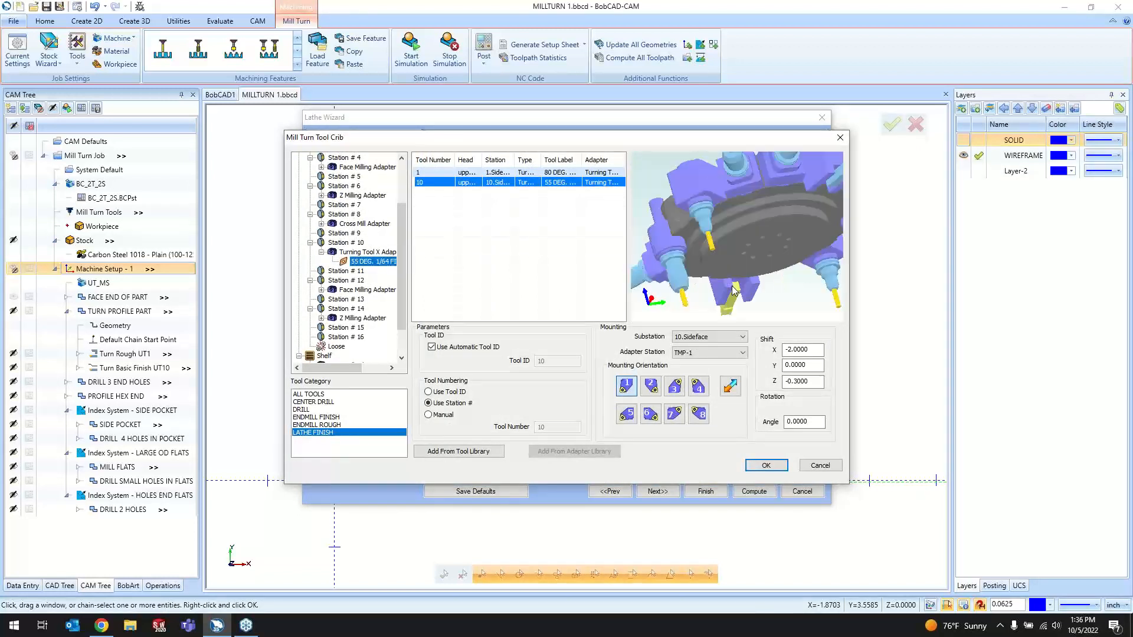
{"action": "scroll", "coordinate": [663, 201], "scroll_direction": "down", "scroll_amount": 6}
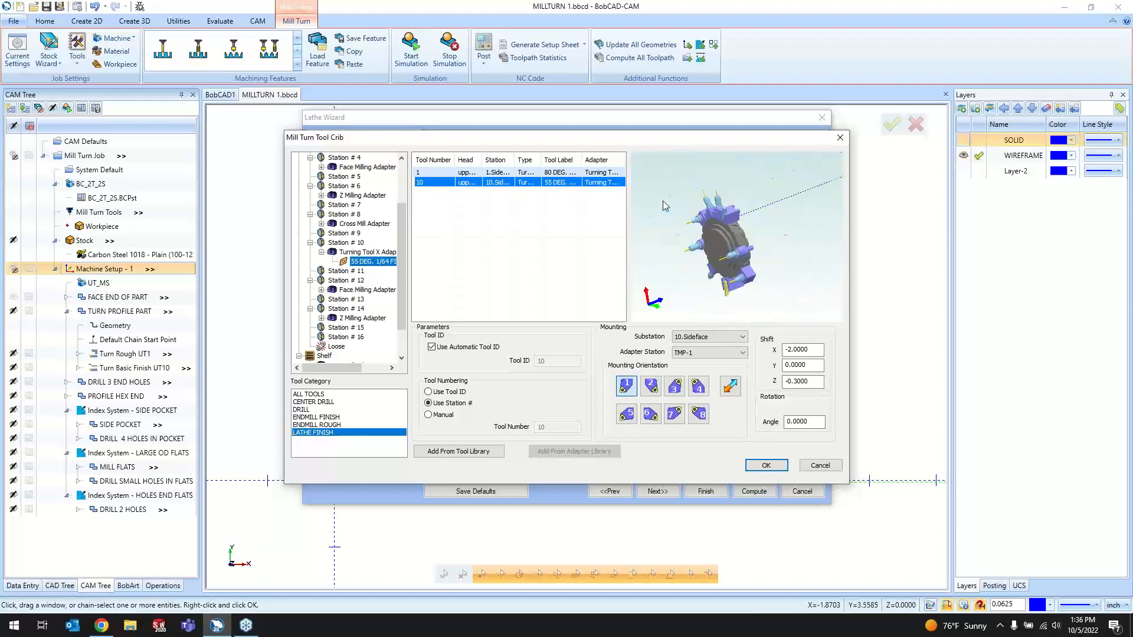
{"action": "scroll", "coordinate": [741, 313], "scroll_direction": "down", "scroll_amount": 1}
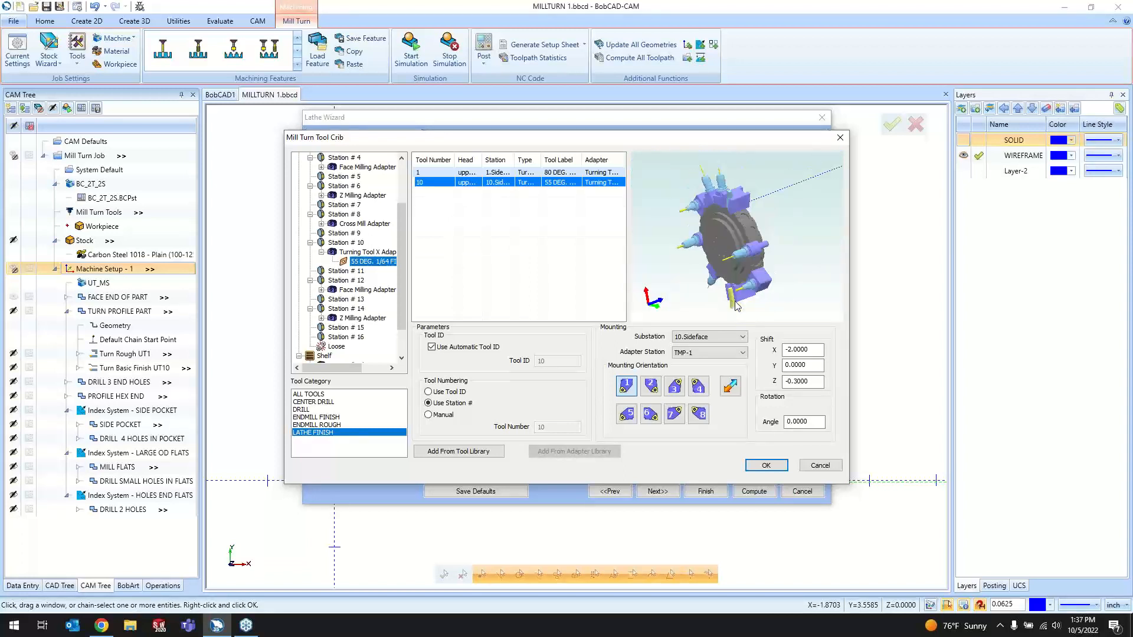
{"action": "middle_click_drag", "start_coordinate": [737, 304], "coordinate": [752, 264]}
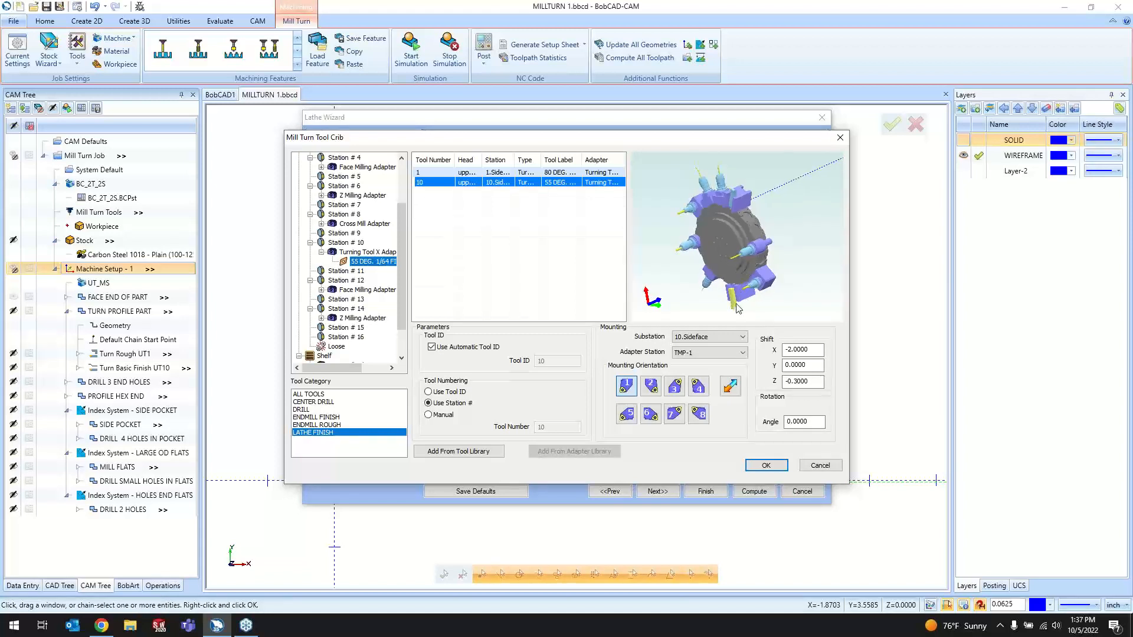
- Compare the 80-degree tool in Station 1 with Station 10, and assign the 55 DEG. 1/64 FINISH TURNING tool from the crib
{"action": "scroll", "coordinate": [354, 253], "scroll_direction": "up", "scroll_amount": 3}
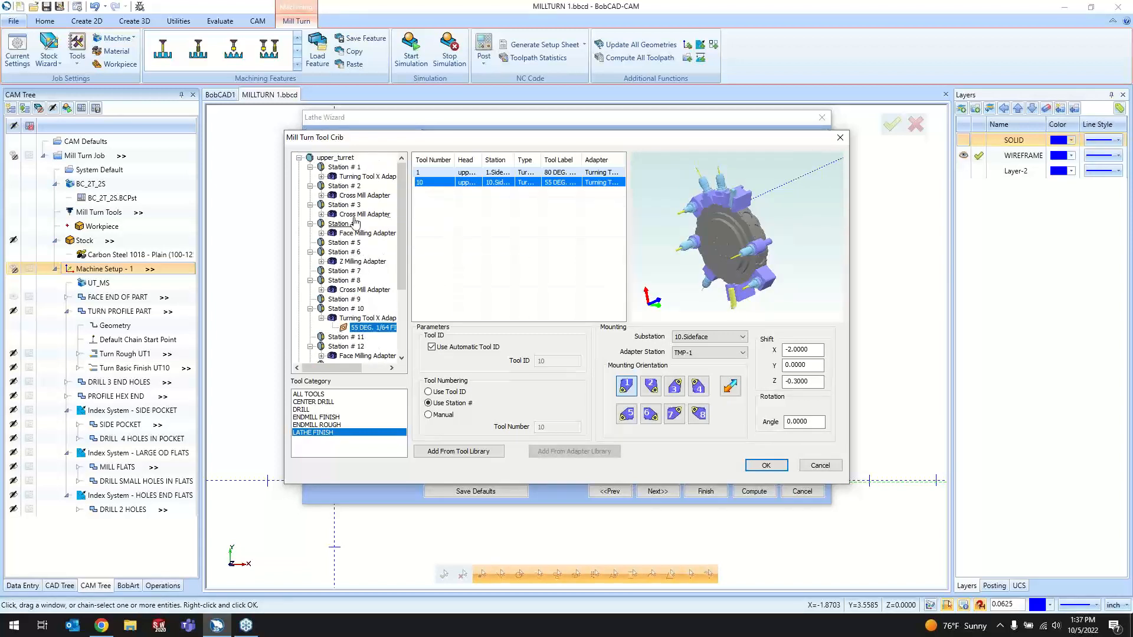
{"action": "left_click", "coordinate": [322, 176]}
{"action": "left_click", "coordinate": [373, 186]}
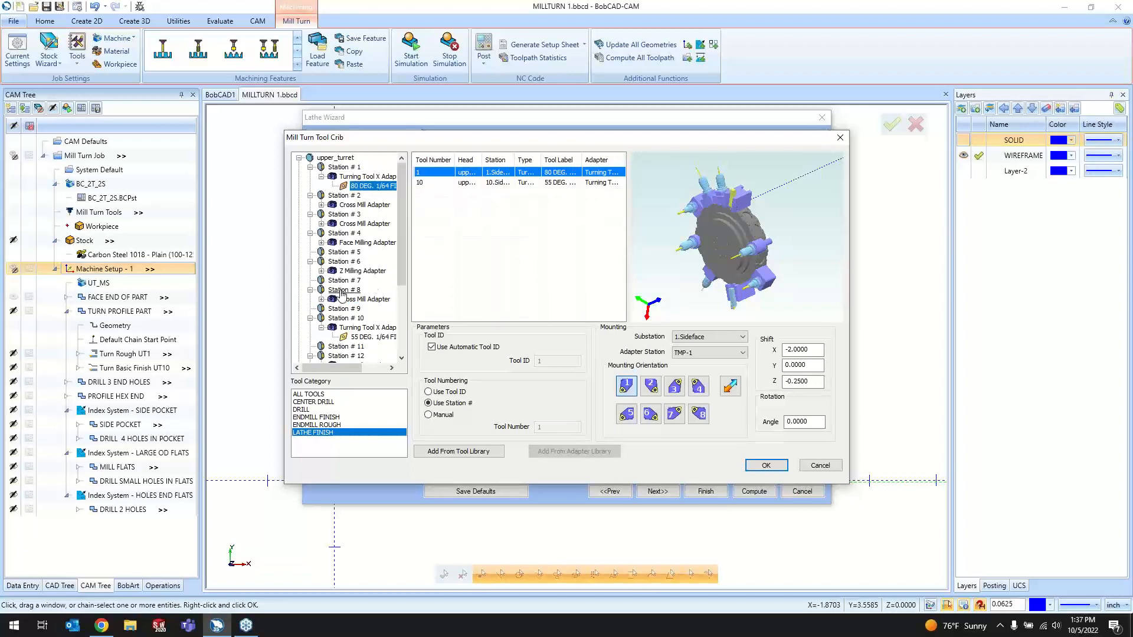
{"action": "scroll", "coordinate": [343, 270], "scroll_direction": "down", "scroll_amount": 3}
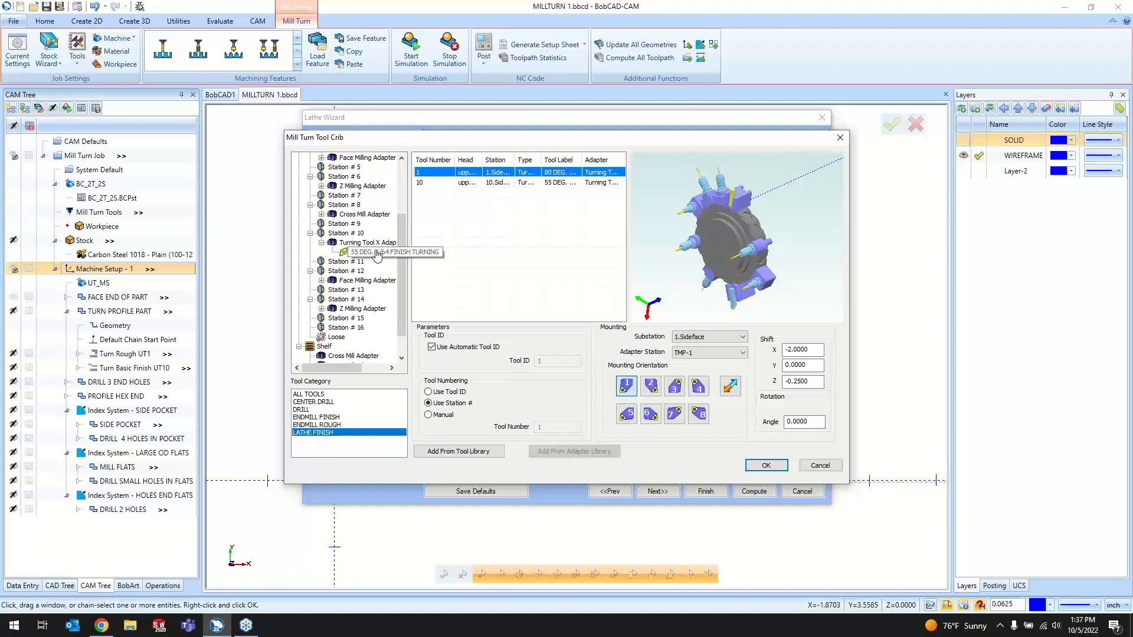
{"action": "left_click", "coordinate": [377, 252]}
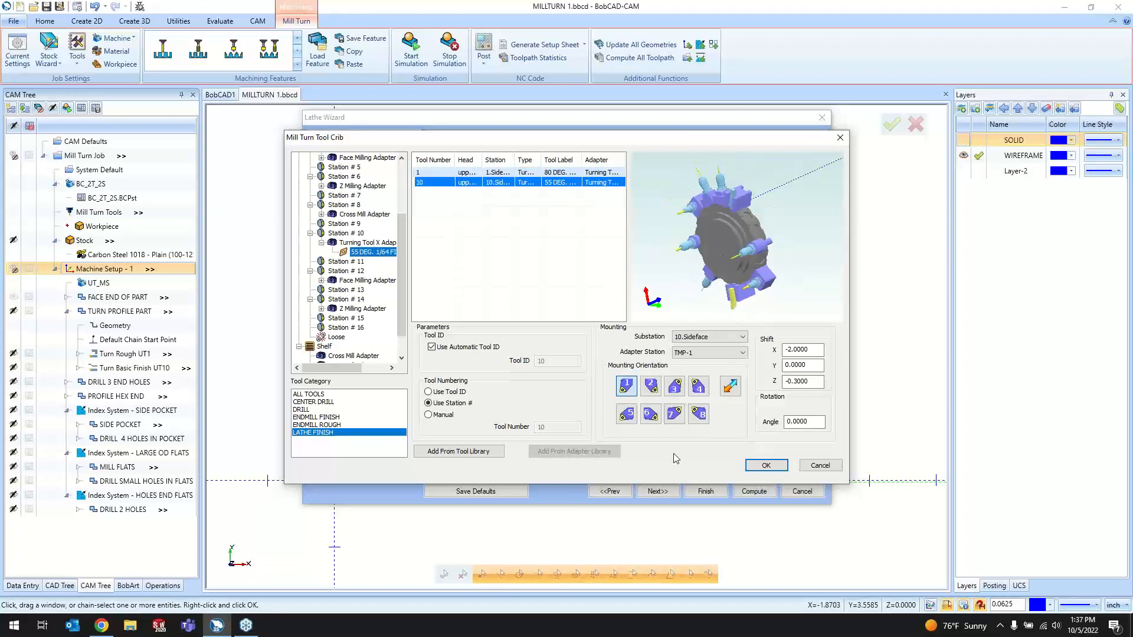
{"action": "left_click", "coordinate": [766, 466]}
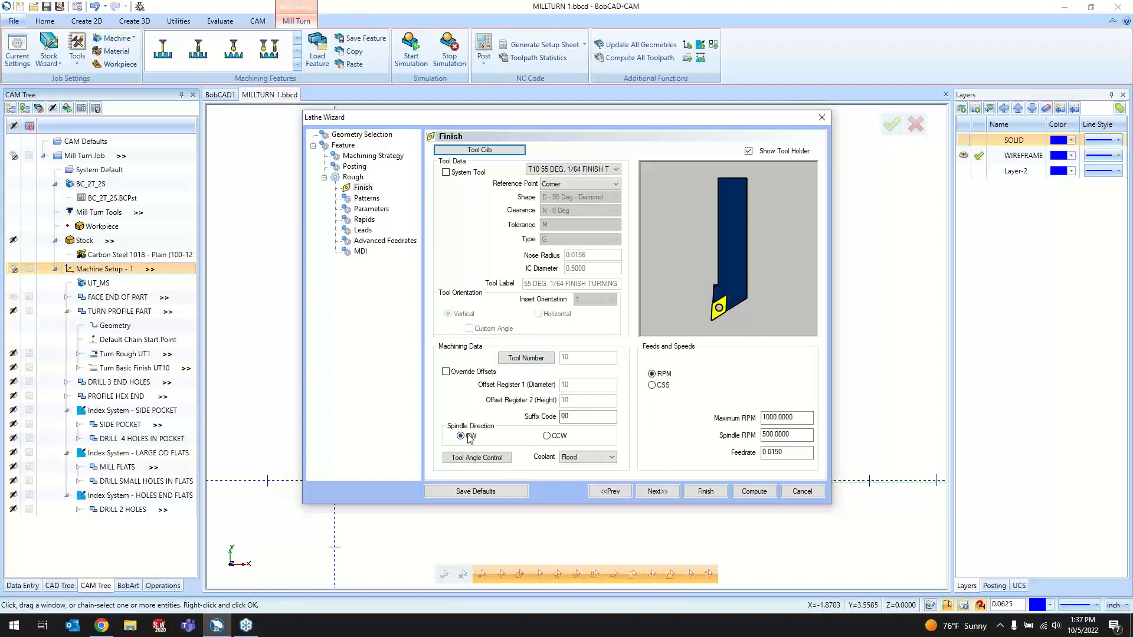
- Keep the coolant on Flood and set the operation's system compensation to On with Collision Detection
{"action": "left_click", "coordinate": [600, 460]}
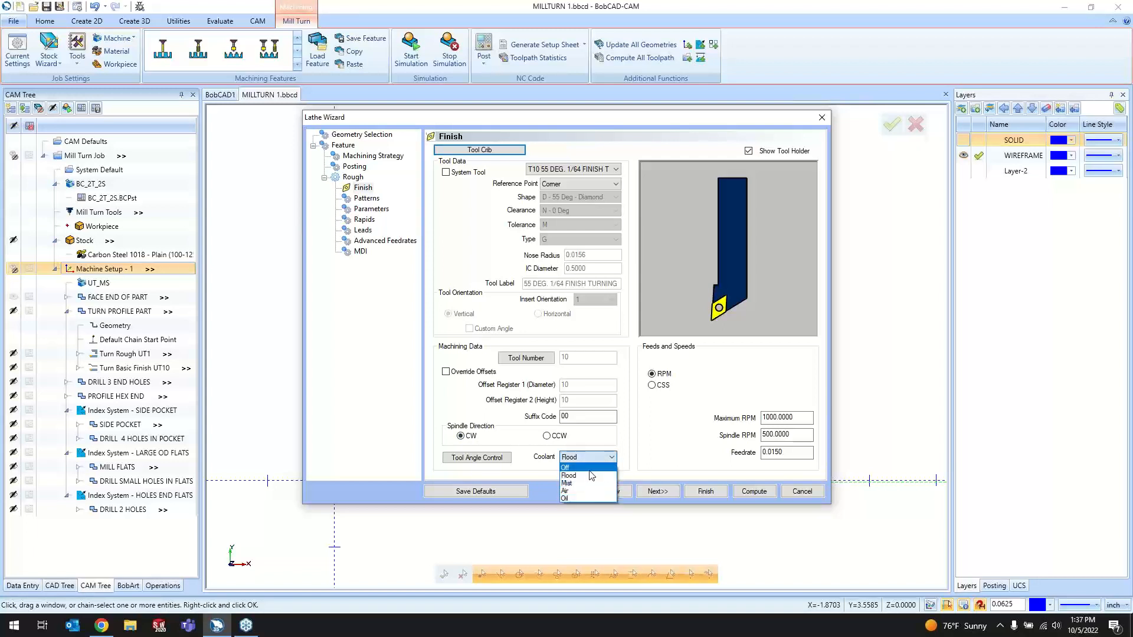
{"action": "left_click", "coordinate": [652, 476]}
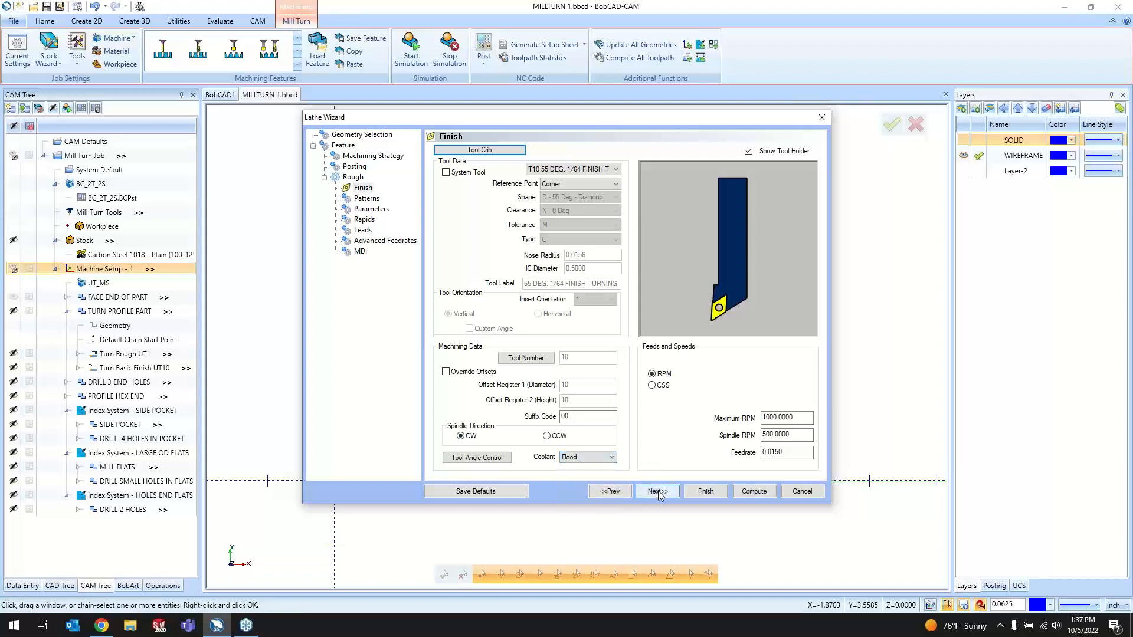
{"action": "left_click", "coordinate": [658, 491]}
{"action": "left_click", "coordinate": [706, 381]}
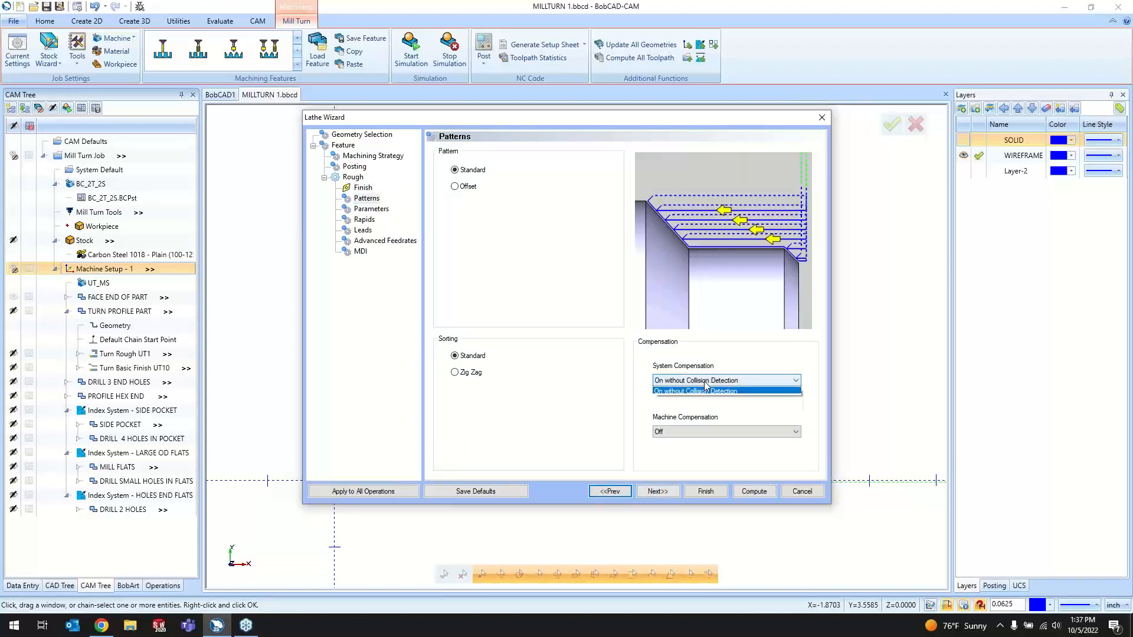
{"action": "left_click", "coordinate": [704, 400]}
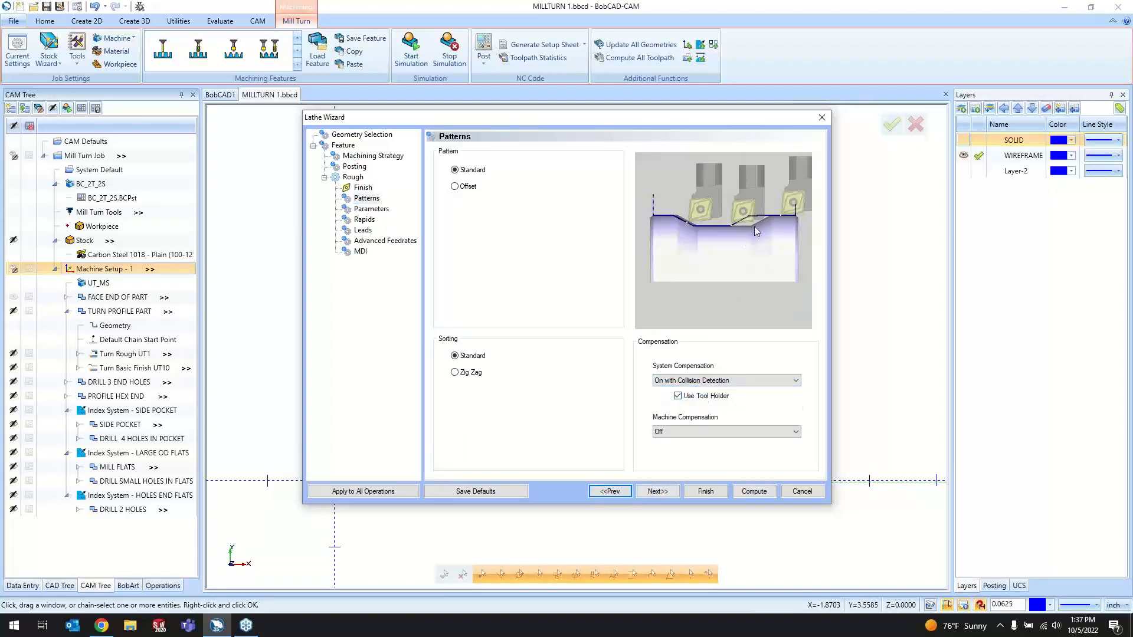
- Review the cutting parameters, rapids, leads, advanced feedrates and MDI settings, and leave the lathe wizard without saving
{"action": "left_click", "coordinate": [657, 491]}
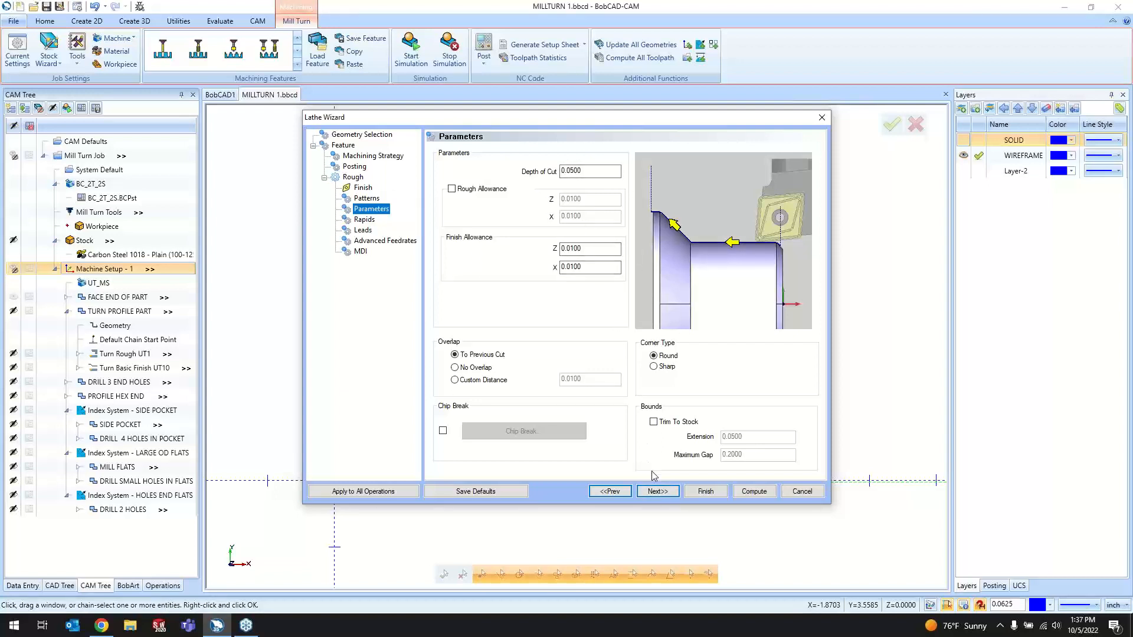
{"action": "left_click", "coordinate": [660, 493]}
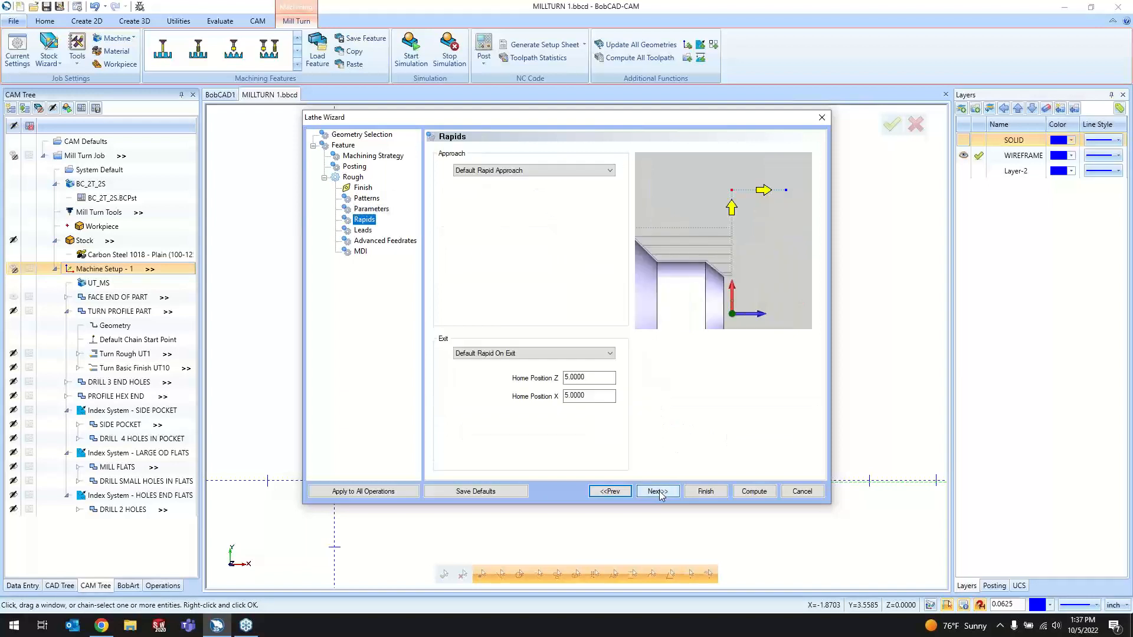
{"action": "left_click", "coordinate": [654, 494]}
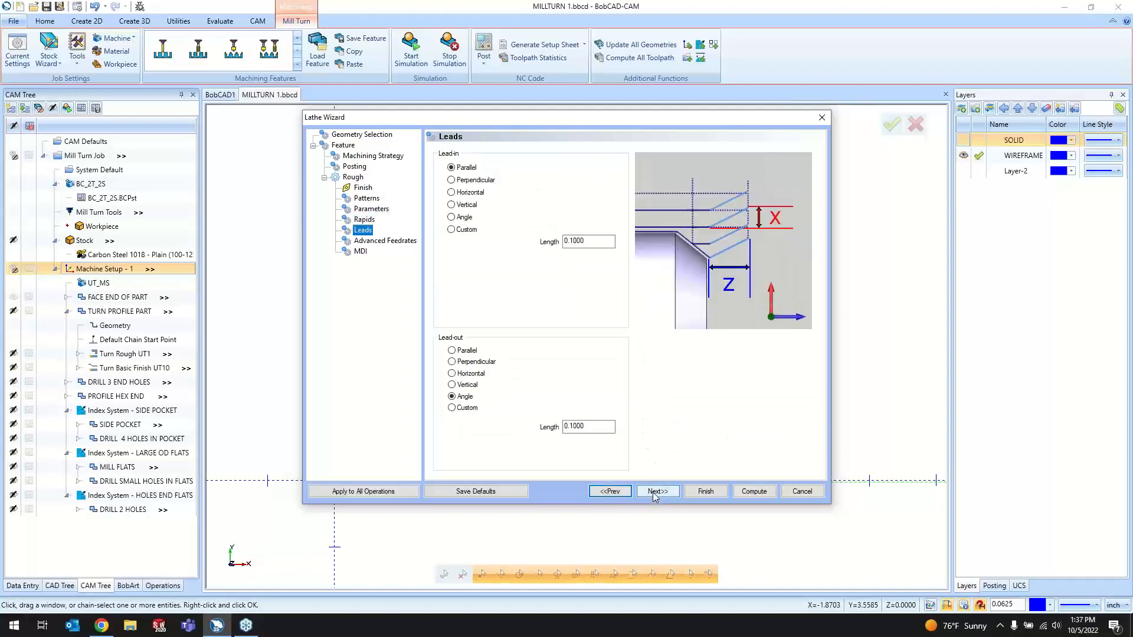
{"action": "left_click", "coordinate": [654, 495]}
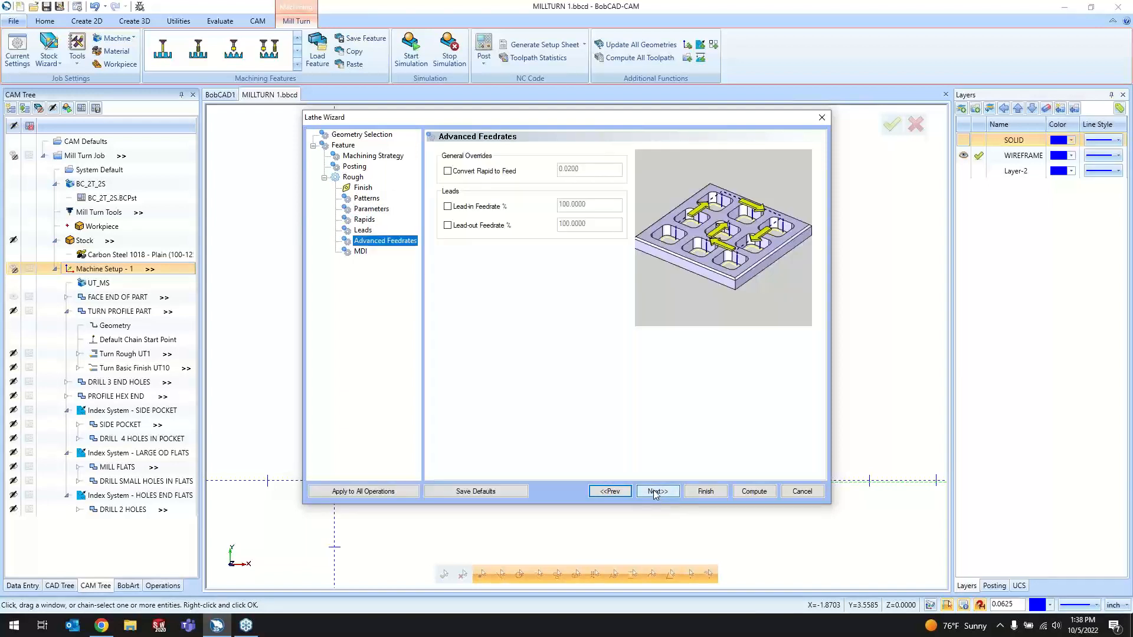
{"action": "left_click", "coordinate": [655, 493]}
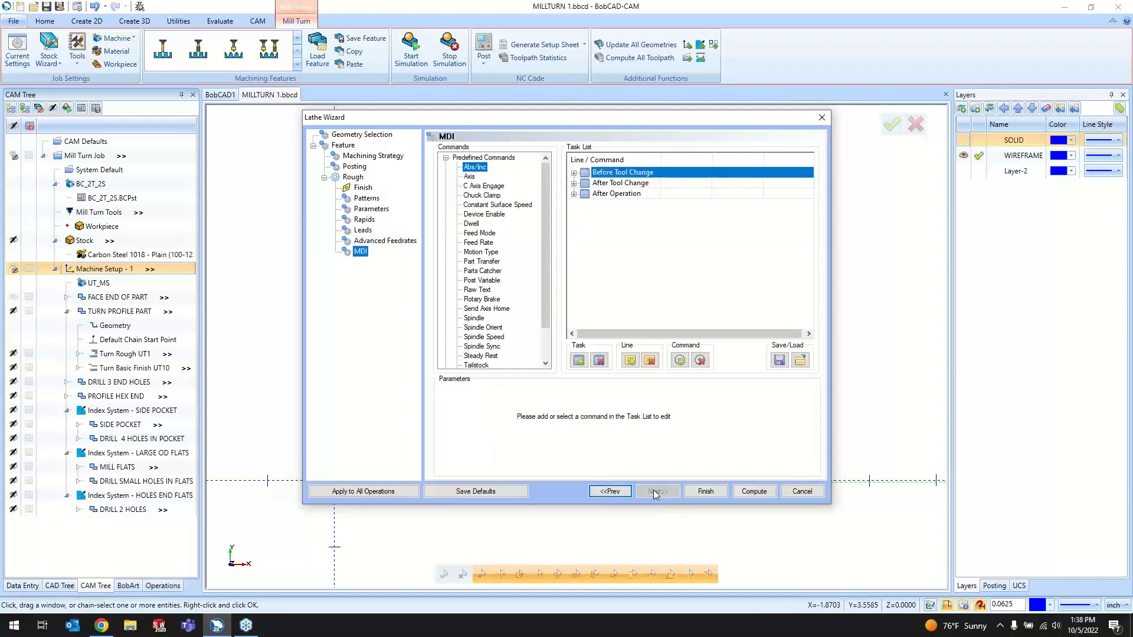
{"action": "left_click", "coordinate": [800, 493]}
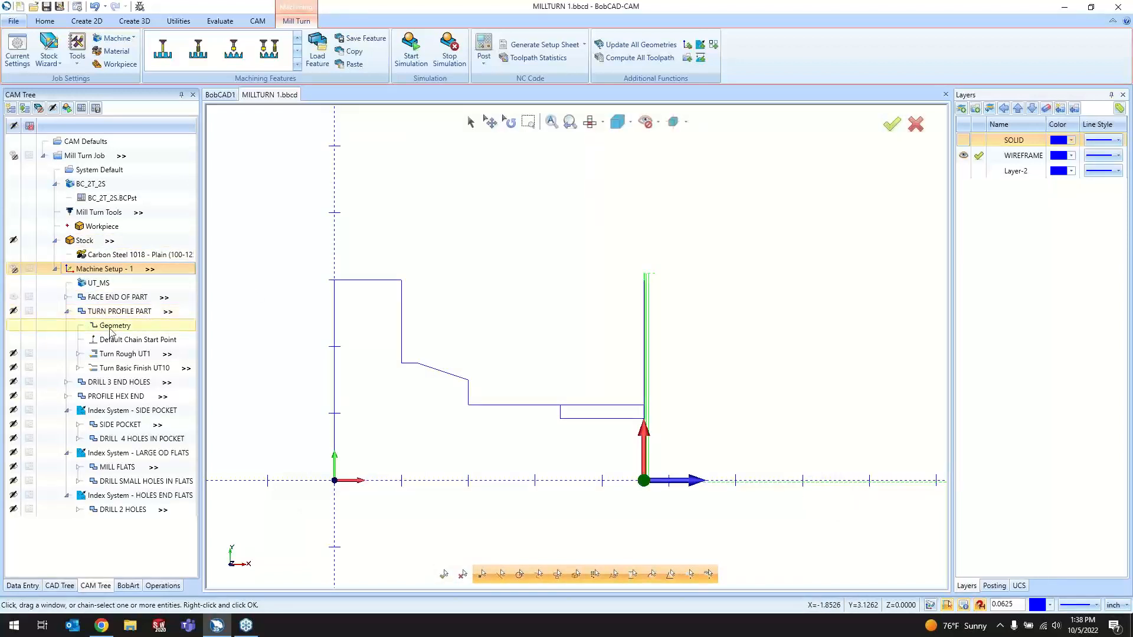
- Highlight the Turn Rough UT1 toolpath and make the SOLID layer visible to compare it with the part
{"action": "left_click", "coordinate": [125, 354]}
{"action": "left_click", "coordinate": [963, 140]}
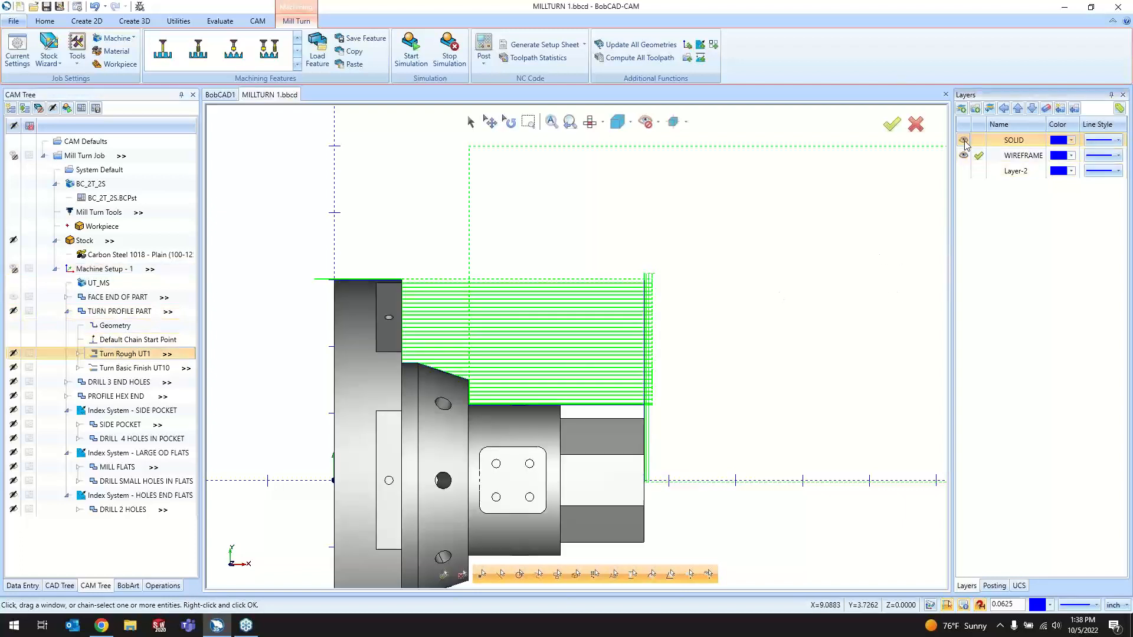
{"action": "scroll", "coordinate": [695, 384], "scroll_direction": "down", "scroll_amount": 3}
{"action": "scroll", "coordinate": [717, 406], "scroll_direction": "up", "scroll_amount": 2}
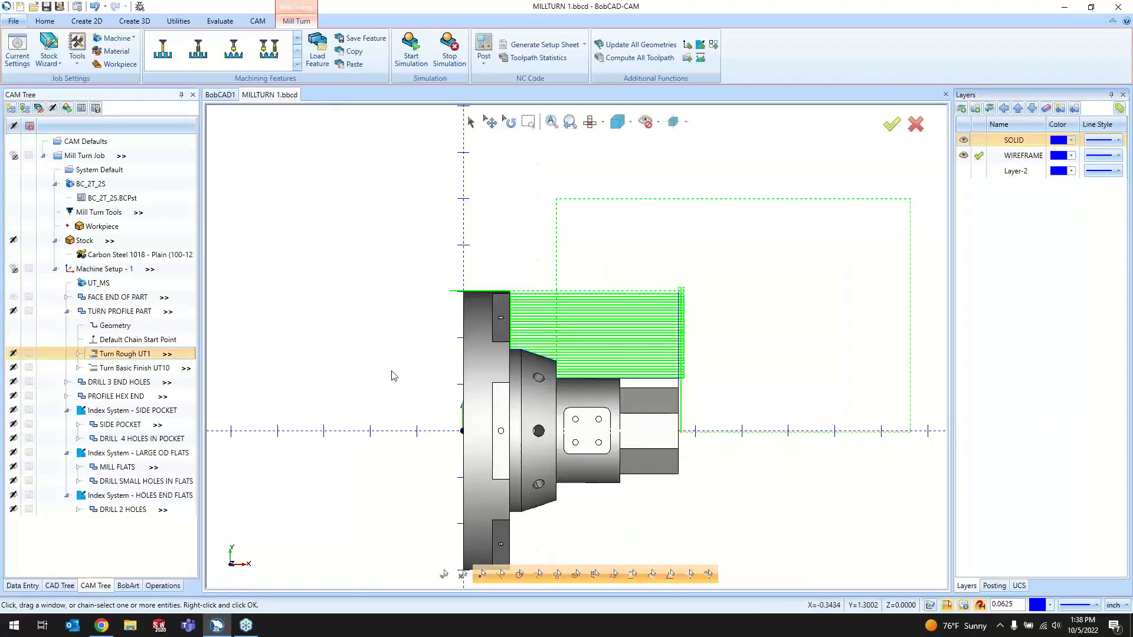
- Backplot the Turn Basic Finish UT10 operation and step the insert along the part profile
{"action": "left_click", "coordinate": [125, 368]}
{"action": "right_click", "coordinate": [125, 371]}
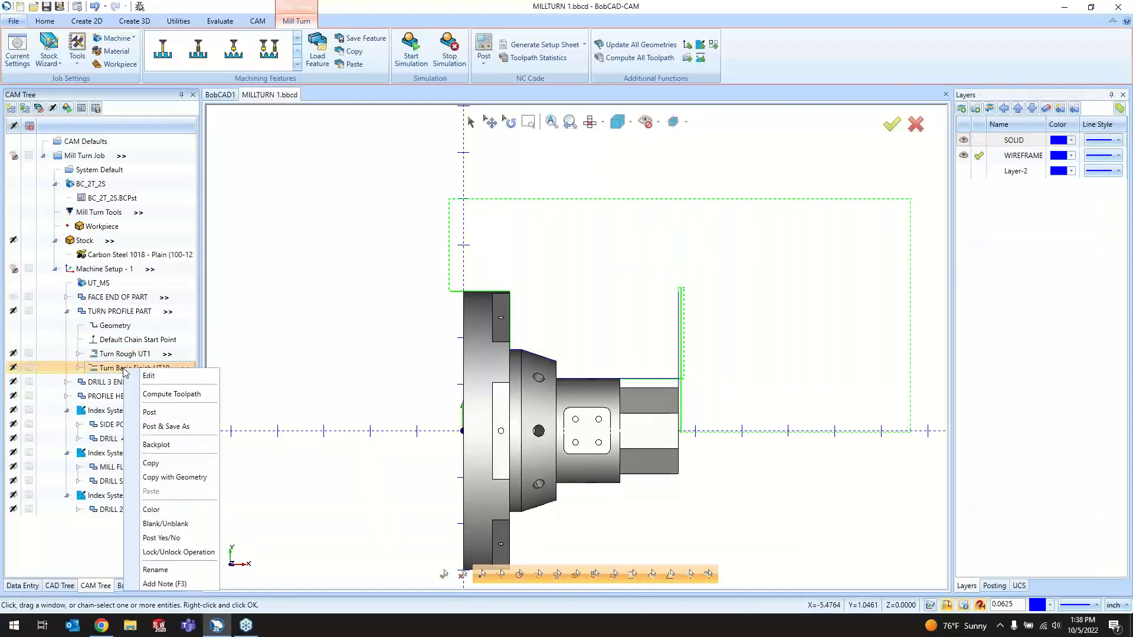
{"action": "left_click", "coordinate": [156, 445]}
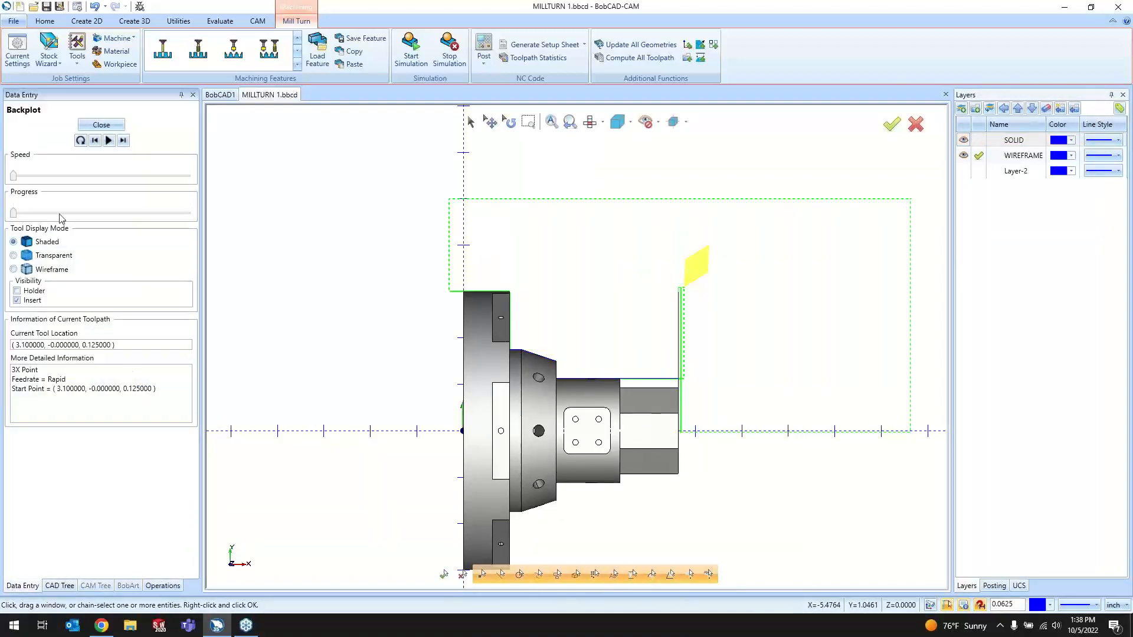
{"action": "left_click", "coordinate": [122, 141]}
{"action": "left_click", "coordinate": [123, 141]}
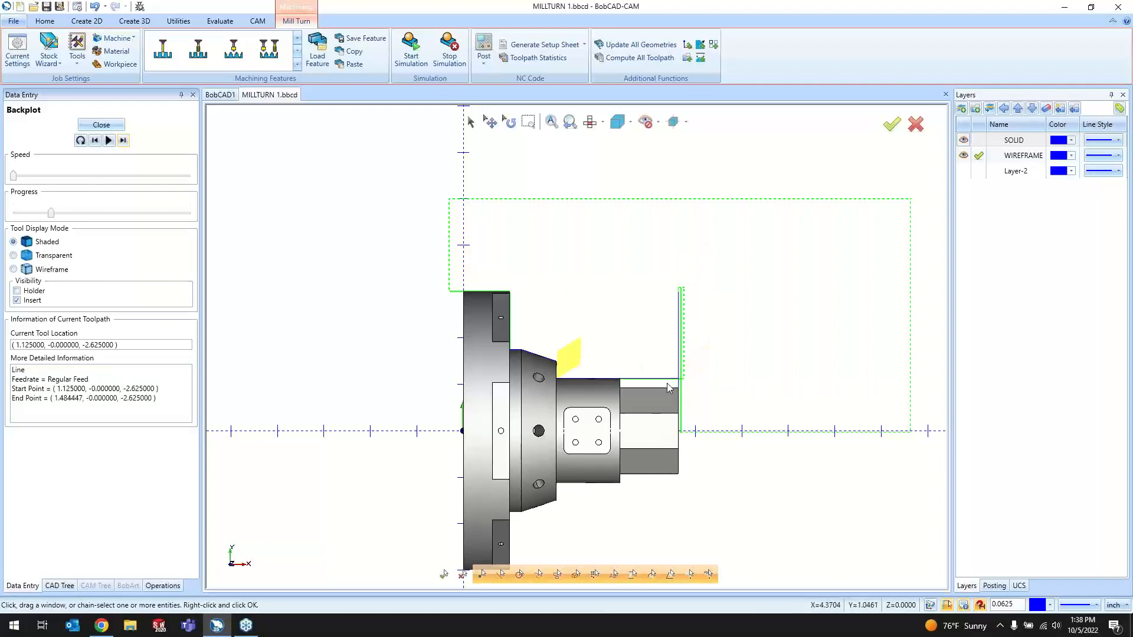
{"action": "scroll", "coordinate": [666, 383], "scroll_direction": "up", "scroll_amount": 3}
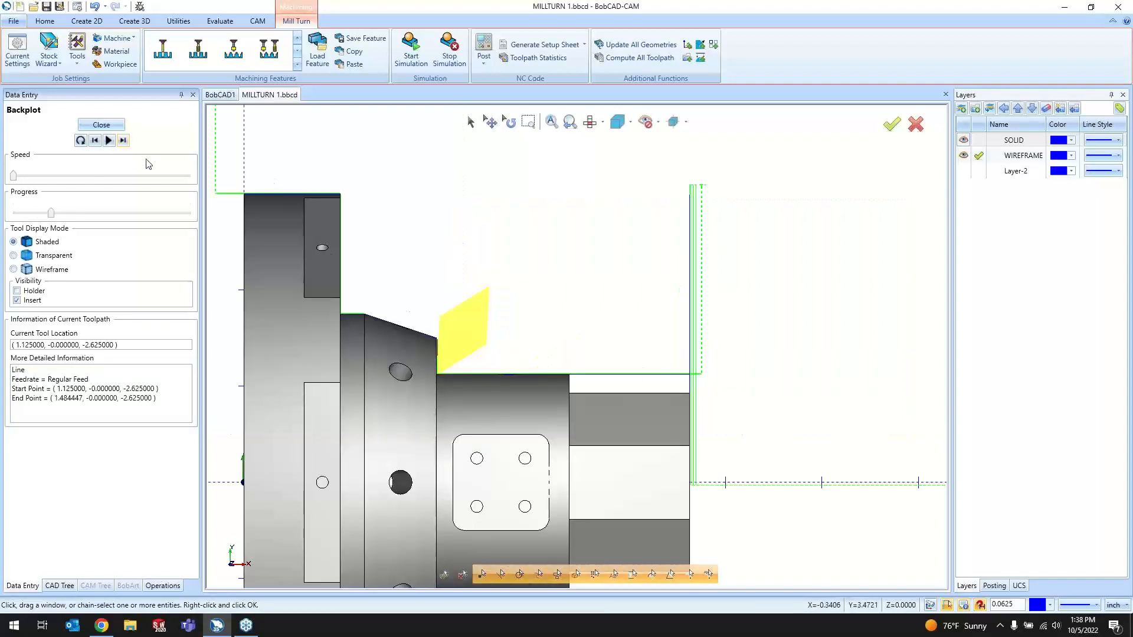
{"action": "left_click", "coordinate": [124, 141]}
{"action": "left_click", "coordinate": [124, 141]}
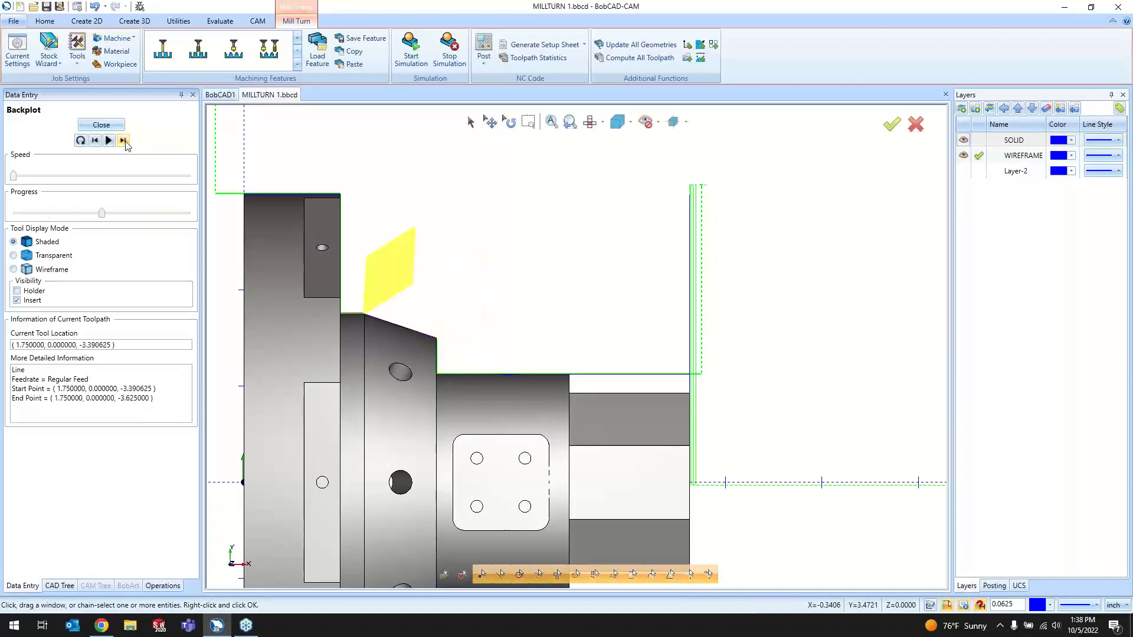
{"action": "left_click", "coordinate": [123, 141]}
{"action": "left_click", "coordinate": [124, 141]}
{"action": "left_click", "coordinate": [123, 141]}
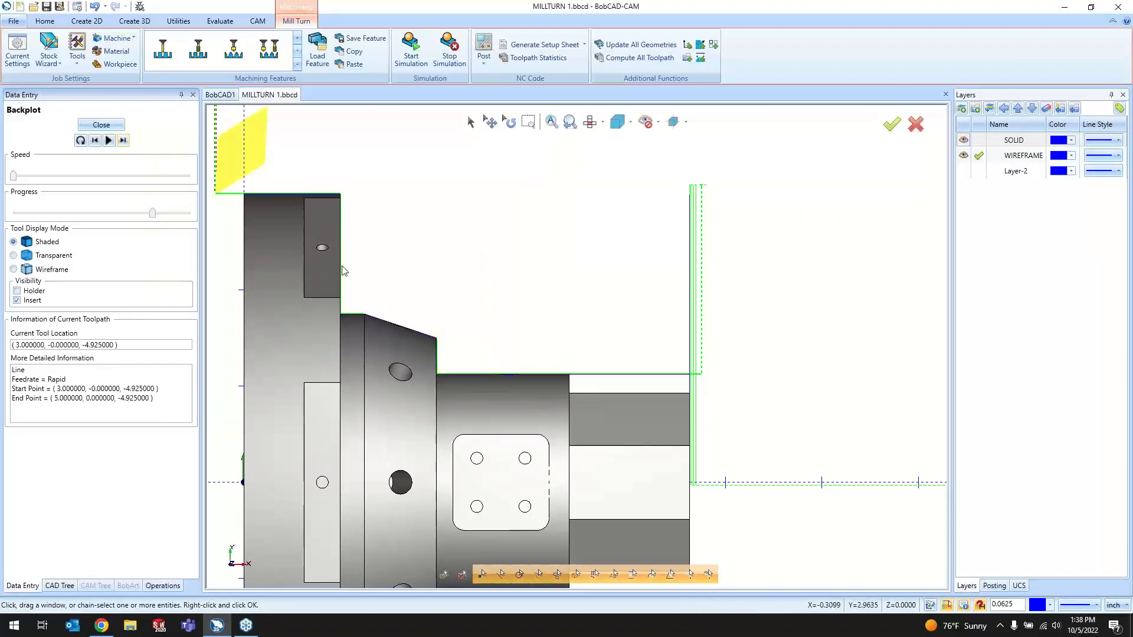
- Step the insert back and forward through the finish pass backplot to its final retract, check it against the part, and close the backplot
{"action": "scroll", "coordinate": [670, 381], "scroll_direction": "up", "scroll_amount": 3}
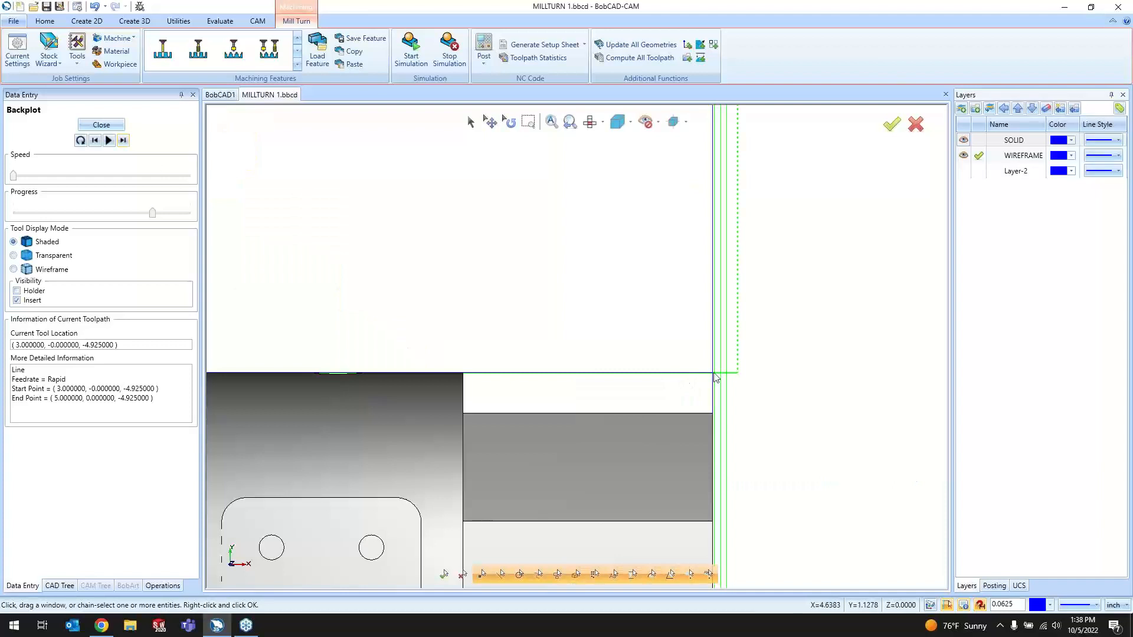
{"action": "scroll", "coordinate": [468, 375], "scroll_direction": "down", "scroll_amount": 3}
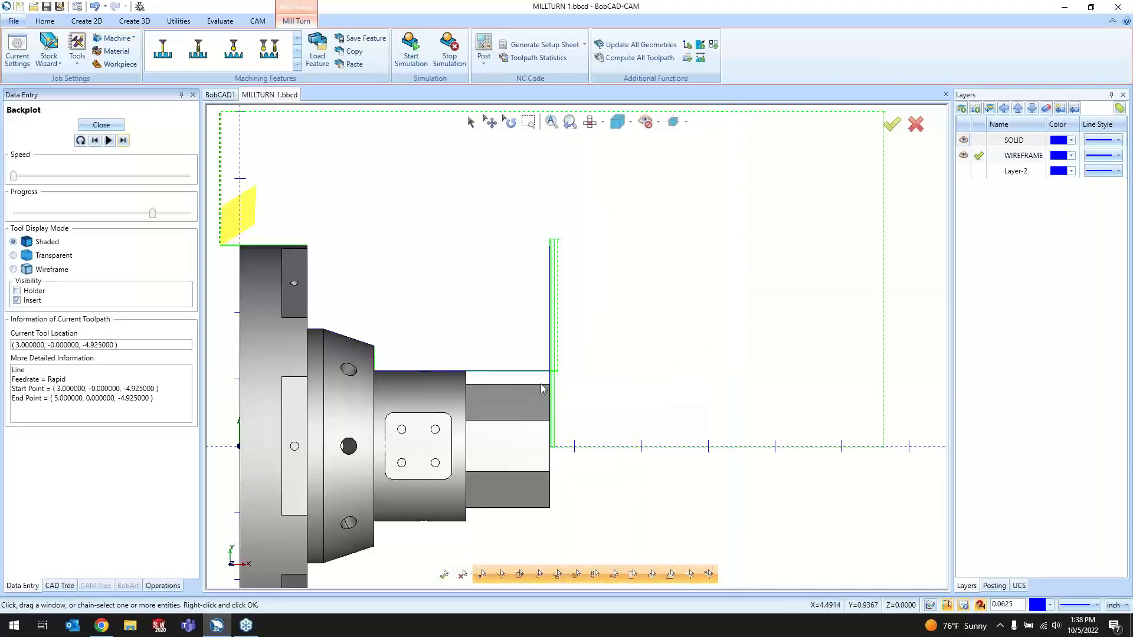
{"action": "middle_click_drag", "start_coordinate": [541, 383], "coordinate": [481, 407]}
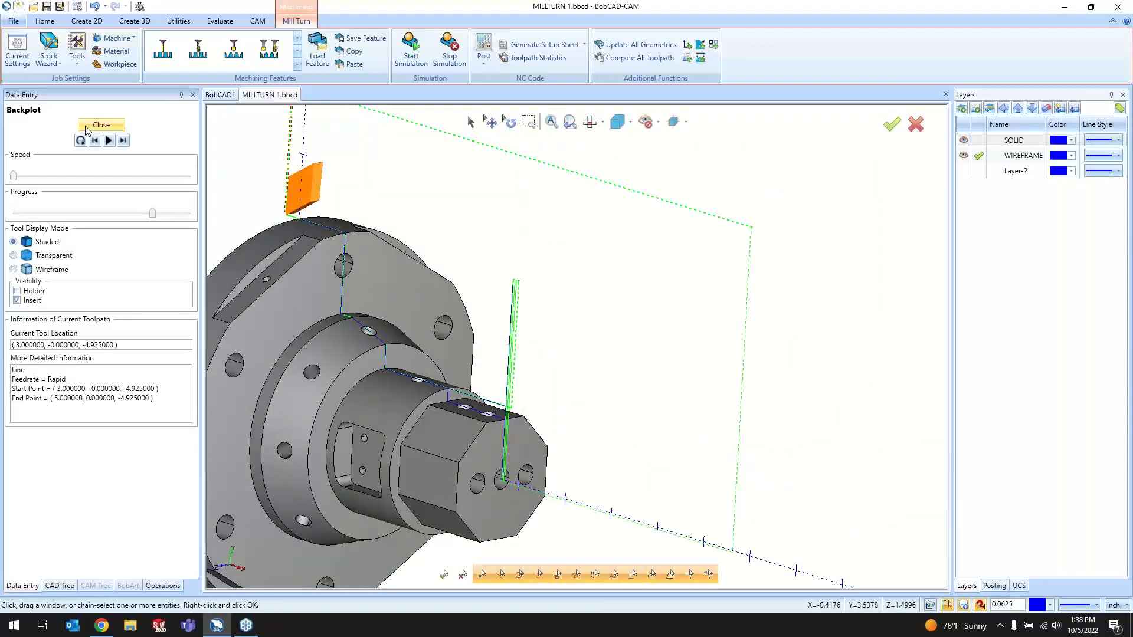
{"action": "middle_click_drag", "start_coordinate": [442, 203], "coordinate": [423, 200]}
{"action": "middle_click_drag", "start_coordinate": [791, 348], "coordinate": [797, 367]}
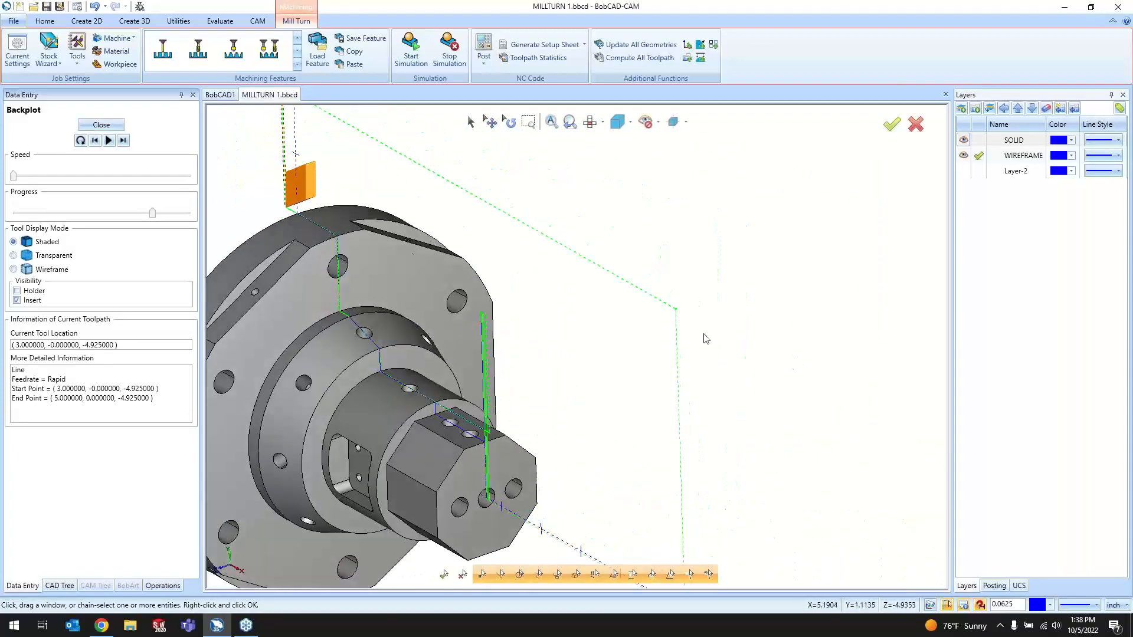
{"action": "left_click", "coordinate": [94, 141]}
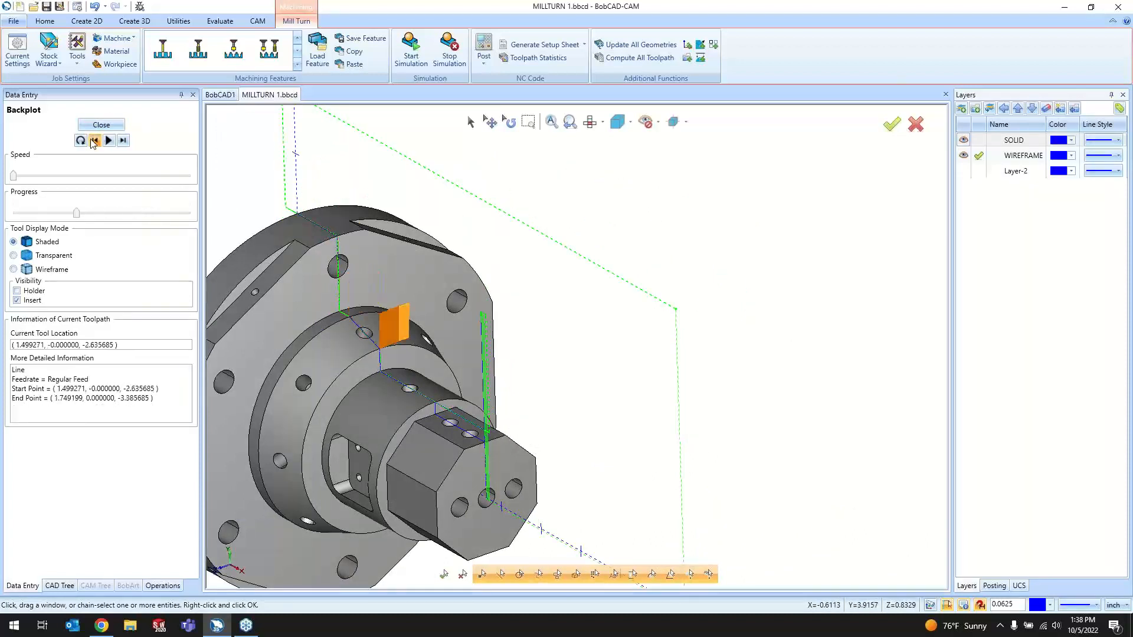
{"action": "left_click", "coordinate": [124, 141]}
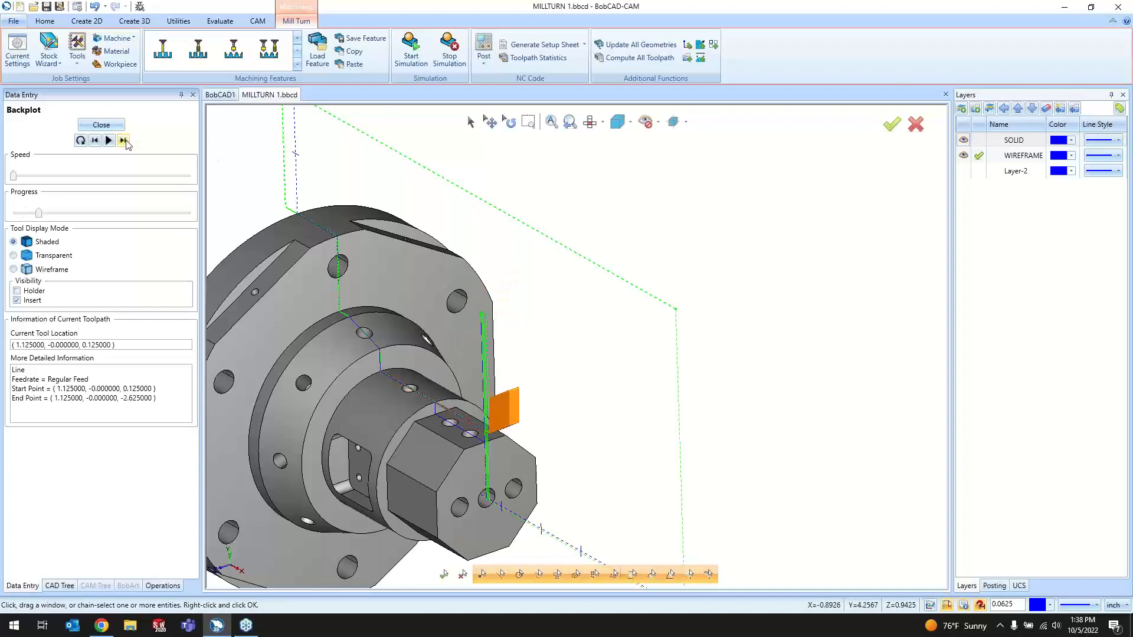
{"action": "left_click", "coordinate": [124, 141]}
{"action": "left_click", "coordinate": [124, 141]}
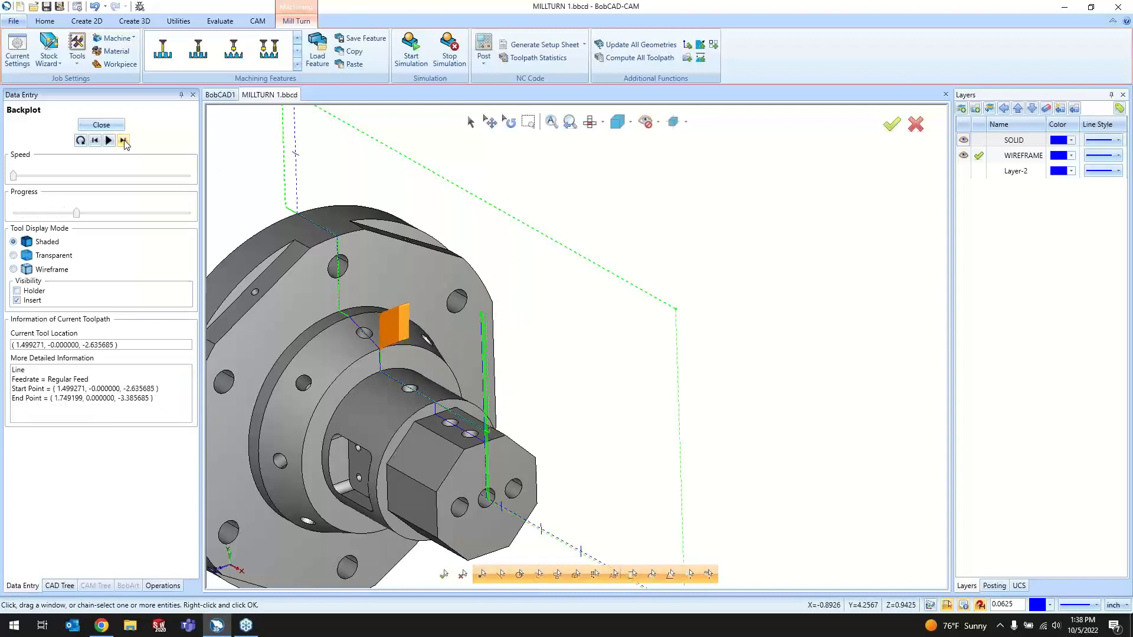
{"action": "left_click", "coordinate": [124, 141]}
{"action": "left_click", "coordinate": [124, 141]}
{"action": "left_click", "coordinate": [124, 141]}
{"action": "left_click", "coordinate": [124, 141]}
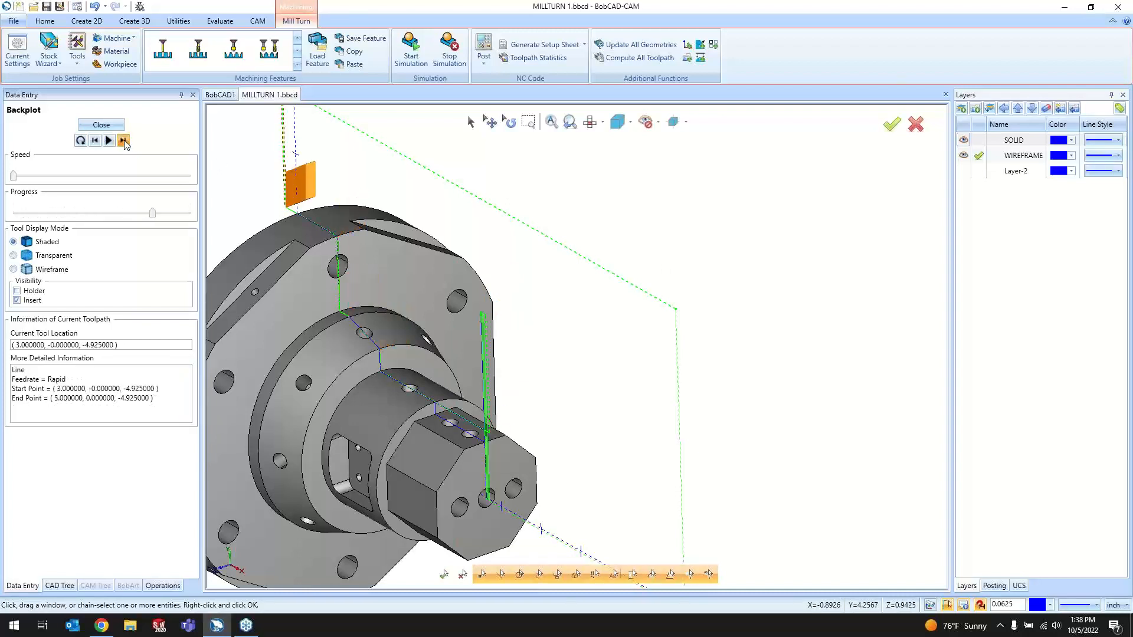
{"action": "left_click", "coordinate": [124, 141]}
{"action": "left_click", "coordinate": [124, 141]}
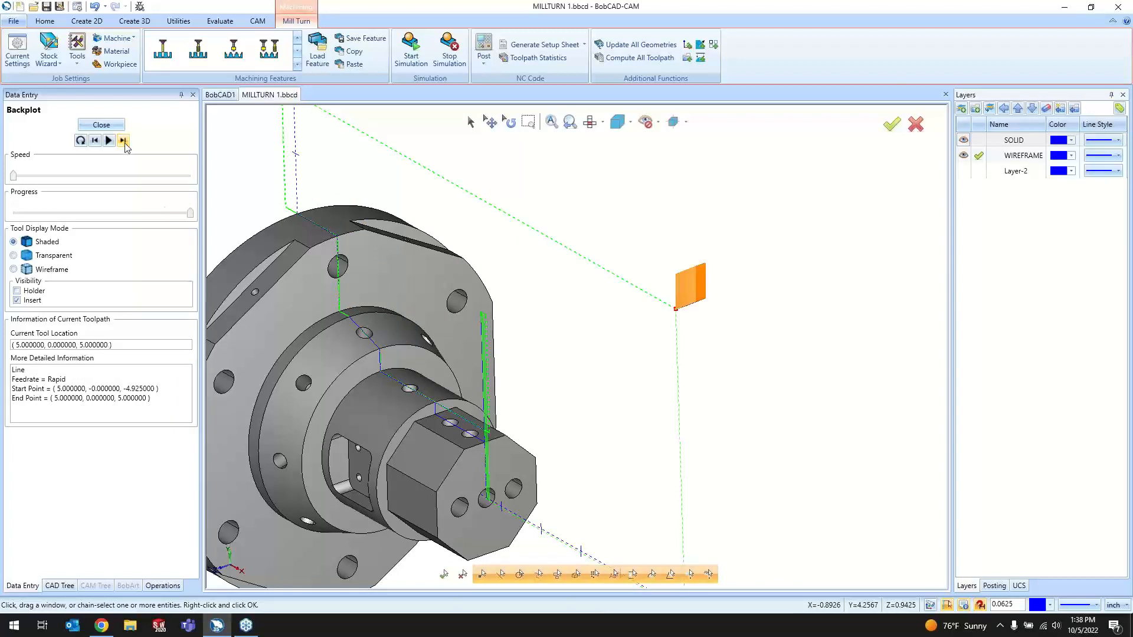
{"action": "left_click", "coordinate": [101, 124]}
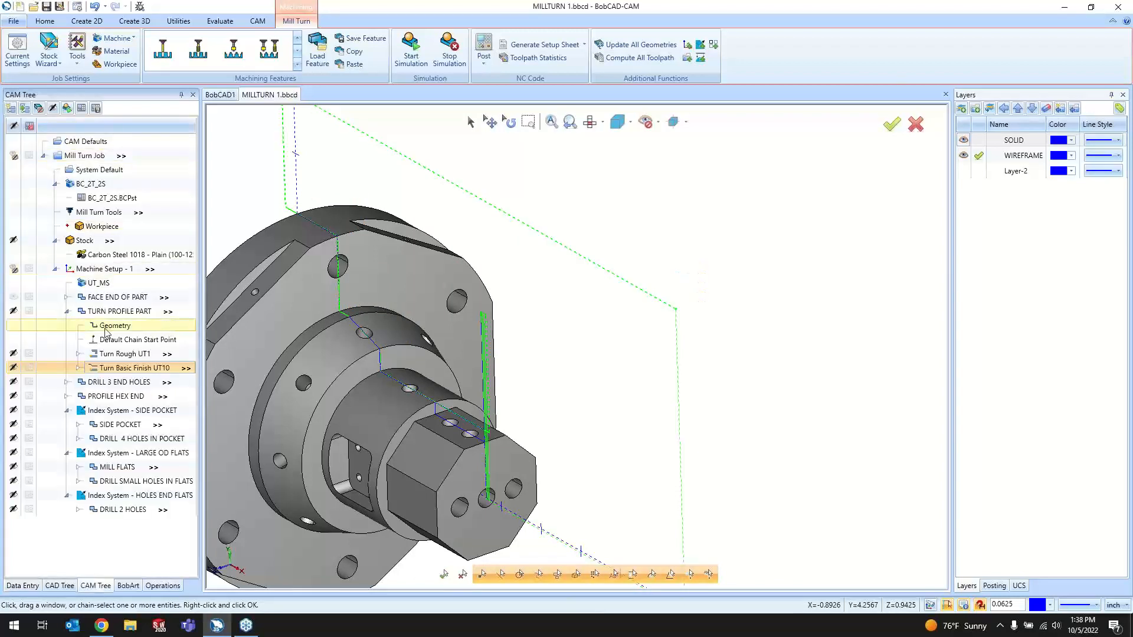
- Collapse the TURN PROFILE PART feature and show its toolpaths on the part
{"action": "left_click", "coordinate": [67, 314]}
{"action": "left_click", "coordinate": [13, 311]}
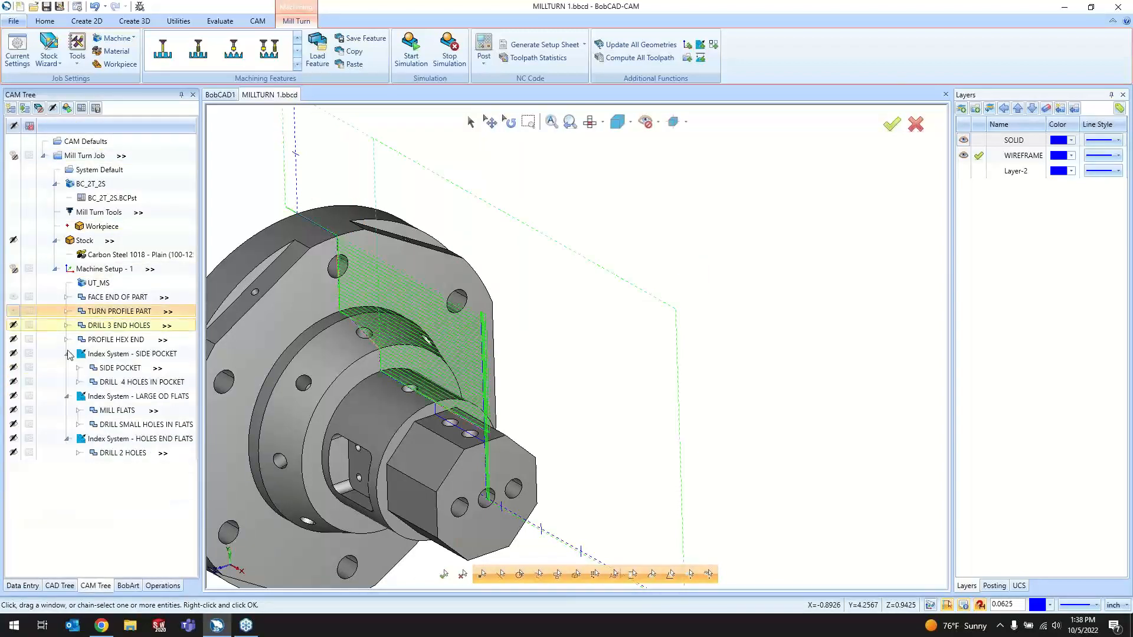
{"action": "scroll", "coordinate": [512, 467], "scroll_direction": "down", "scroll_amount": 3}
{"action": "middle_click_drag", "start_coordinate": [512, 468], "coordinate": [595, 360]}
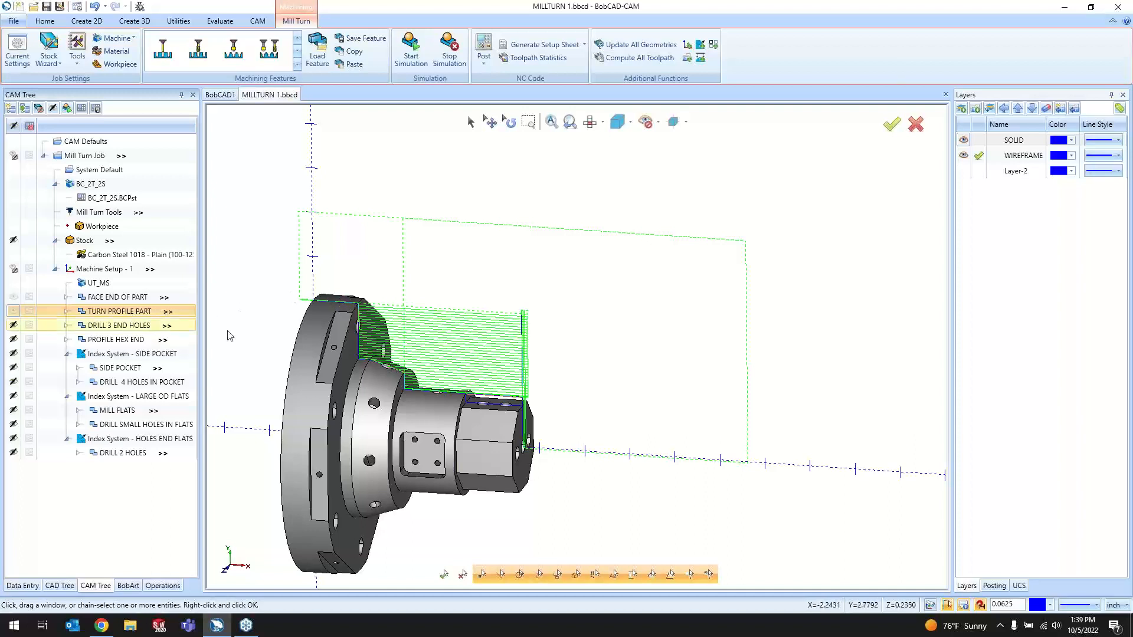
- Highlight the DRILL 3 END HOLES feature and examine its three holes on the hex end face
{"action": "left_click", "coordinate": [111, 325]}
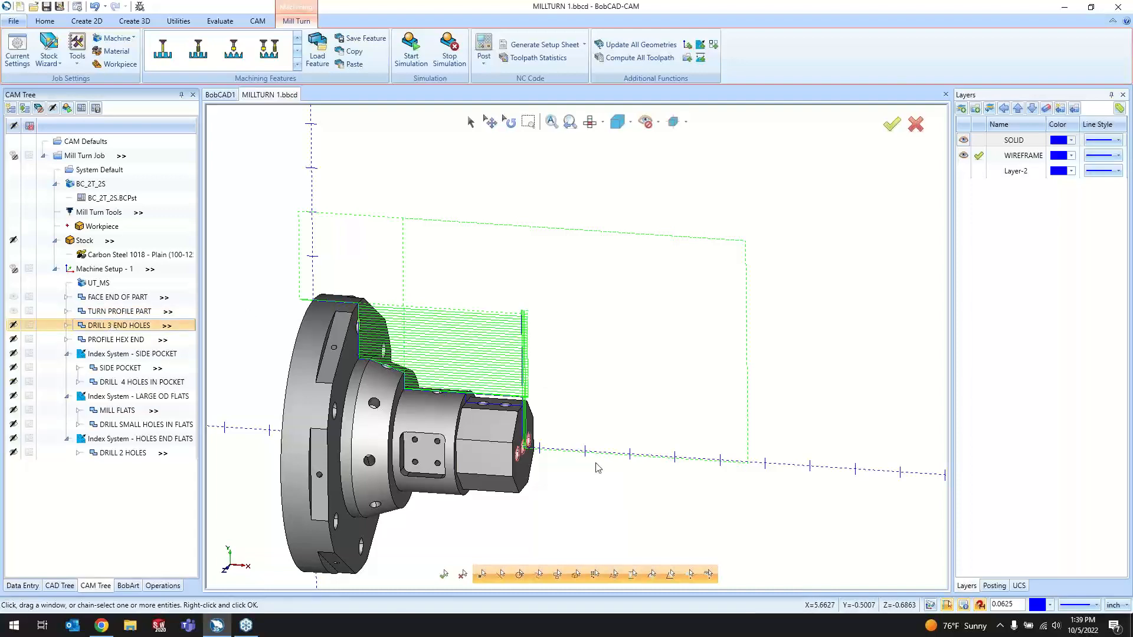
{"action": "middle_click_drag", "start_coordinate": [659, 418], "coordinate": [627, 431]}
{"action": "scroll", "coordinate": [530, 509], "scroll_direction": "up", "scroll_amount": 4}
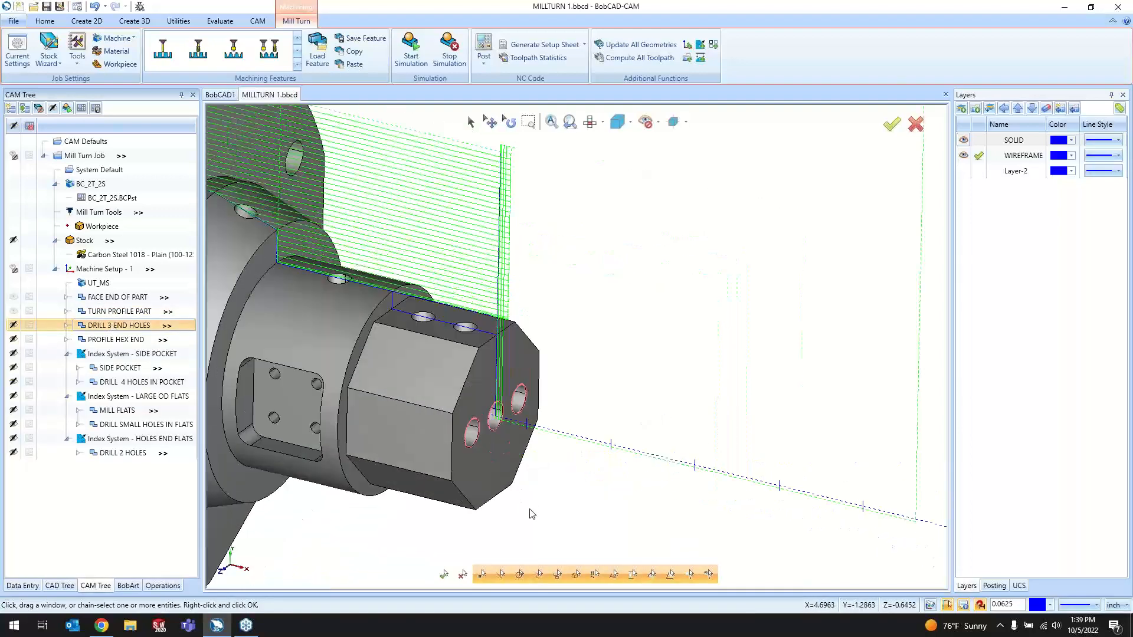
{"action": "scroll", "coordinate": [527, 411], "scroll_direction": "down", "scroll_amount": 4}
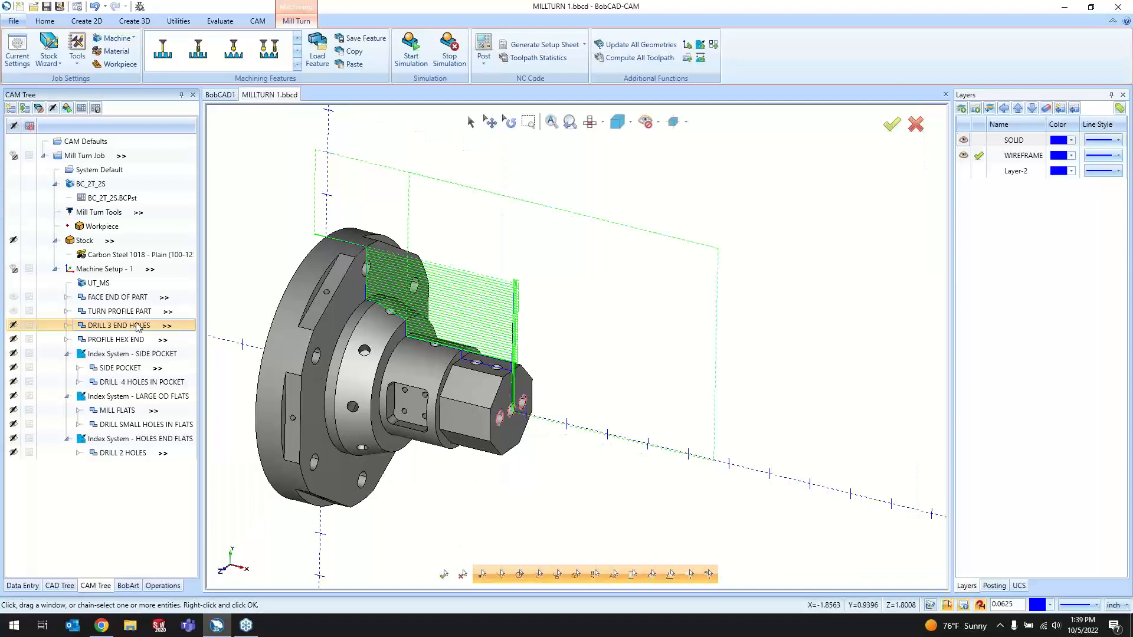
{"action": "scroll", "coordinate": [526, 411], "scroll_direction": "up", "scroll_amount": 4}
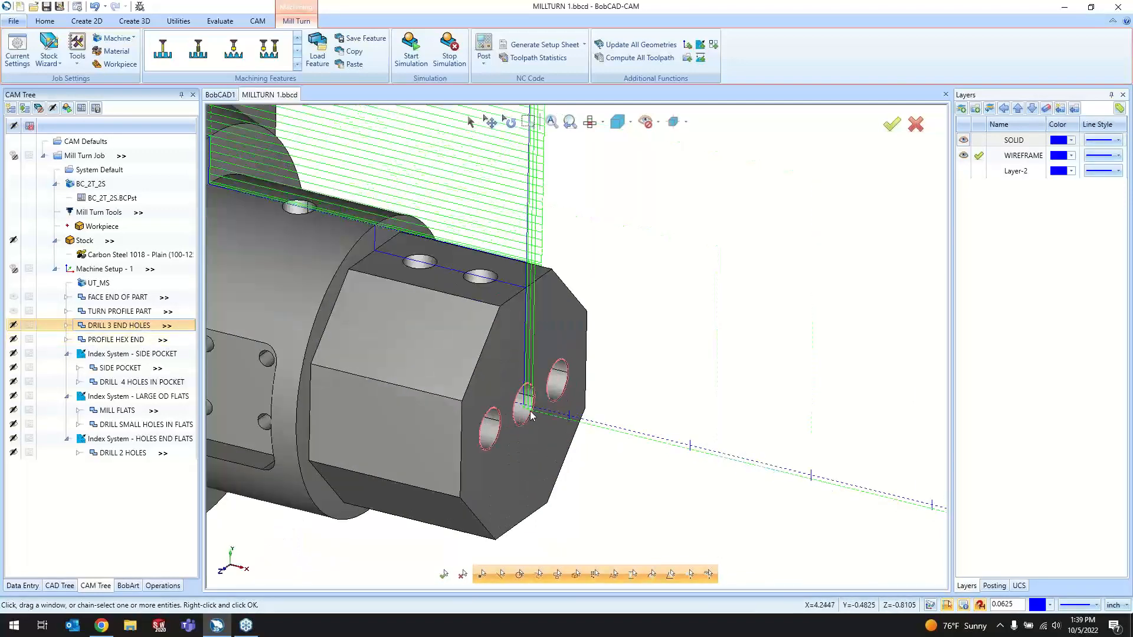
{"action": "scroll", "coordinate": [521, 411], "scroll_direction": "down", "scroll_amount": 1}
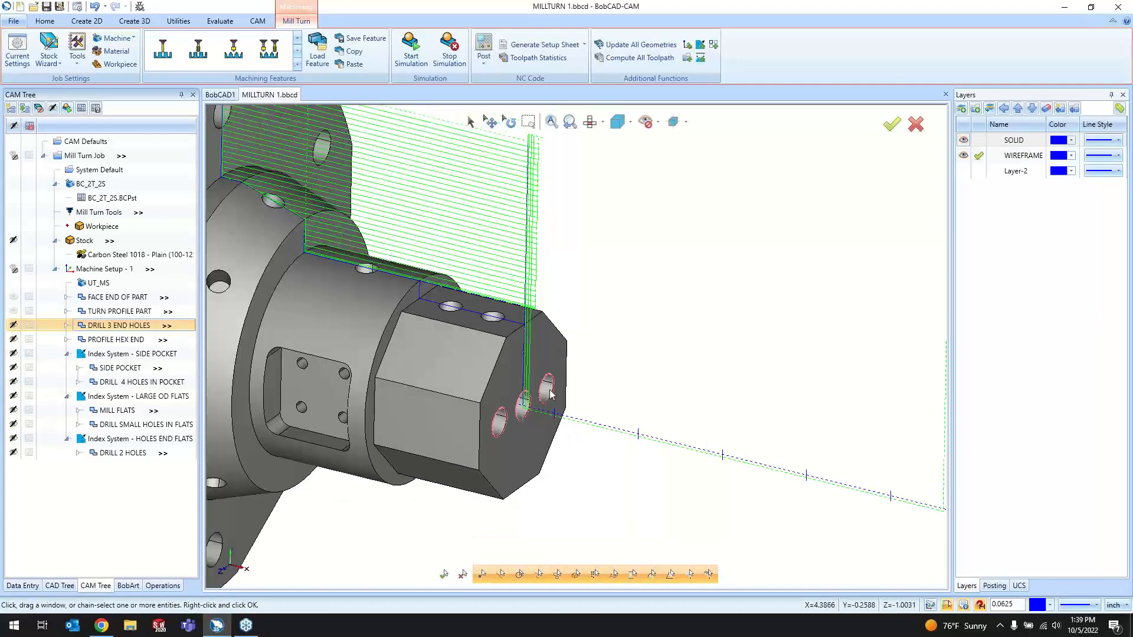
{"action": "scroll", "coordinate": [550, 394], "scroll_direction": "down", "scroll_amount": 3}
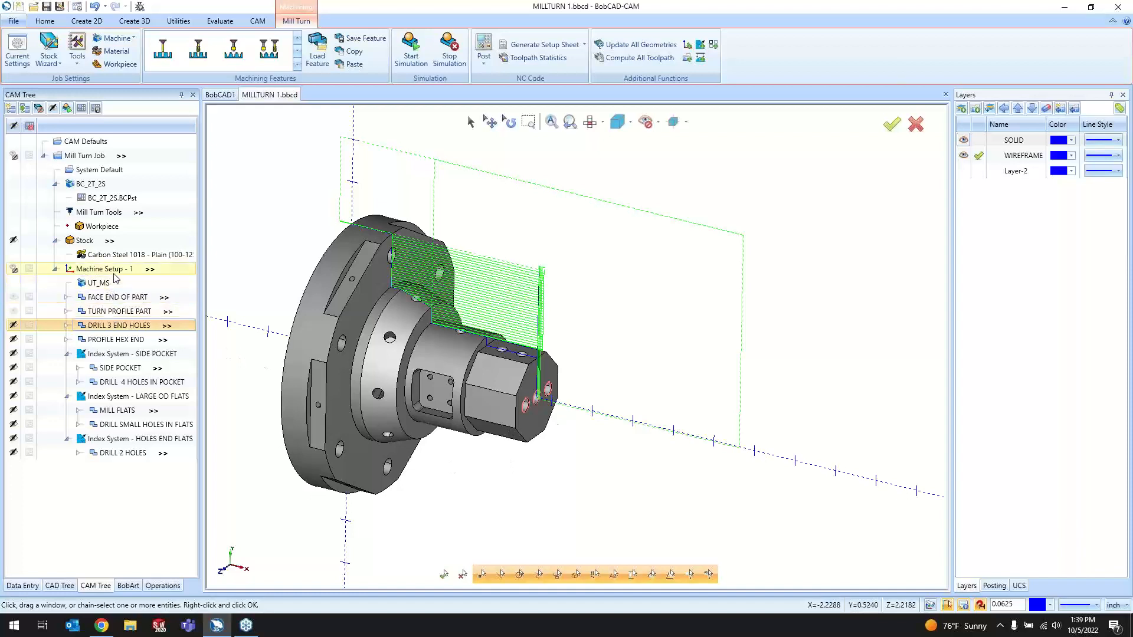
- Start a mill drill hole feature under Machine Setup - 1 with the edges of the three hex end holes as its geometry
{"action": "right_click", "coordinate": [109, 270]}
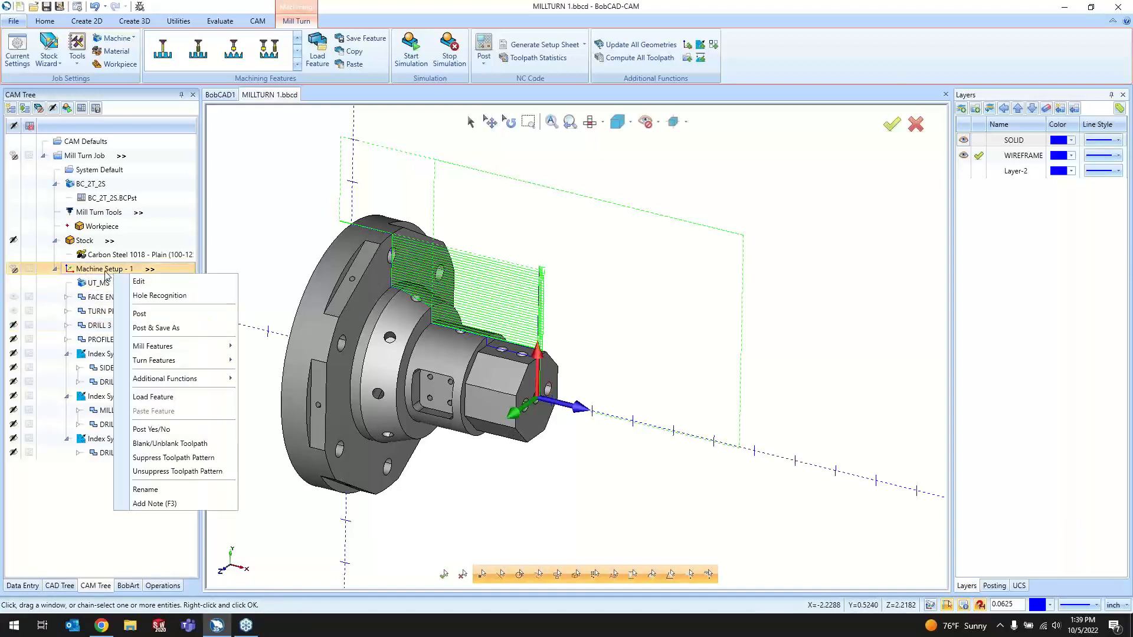
{"action": "mouse_move", "coordinate": [206, 349]}
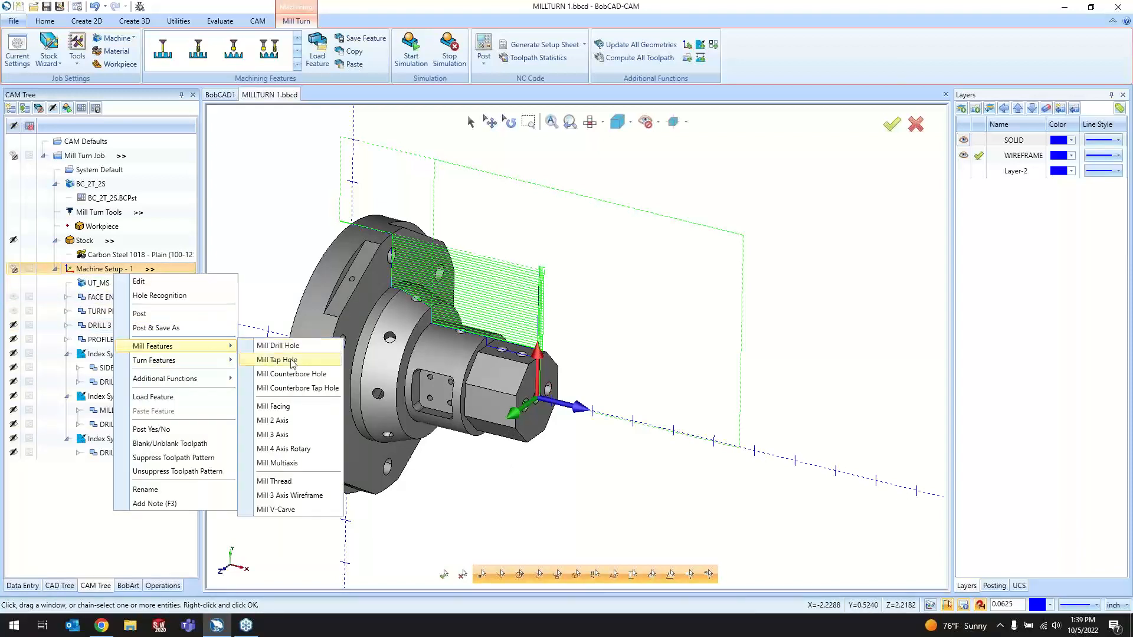
{"action": "left_click", "coordinate": [314, 360]}
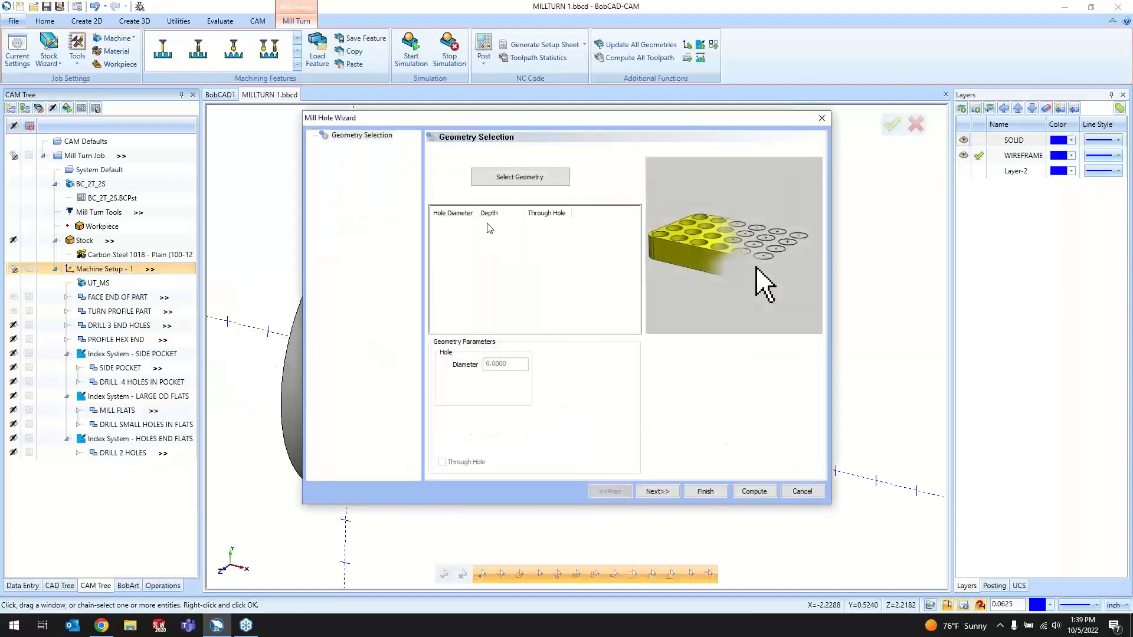
{"action": "left_click", "coordinate": [508, 178]}
{"action": "scroll", "coordinate": [516, 390], "scroll_direction": "up", "scroll_amount": 6}
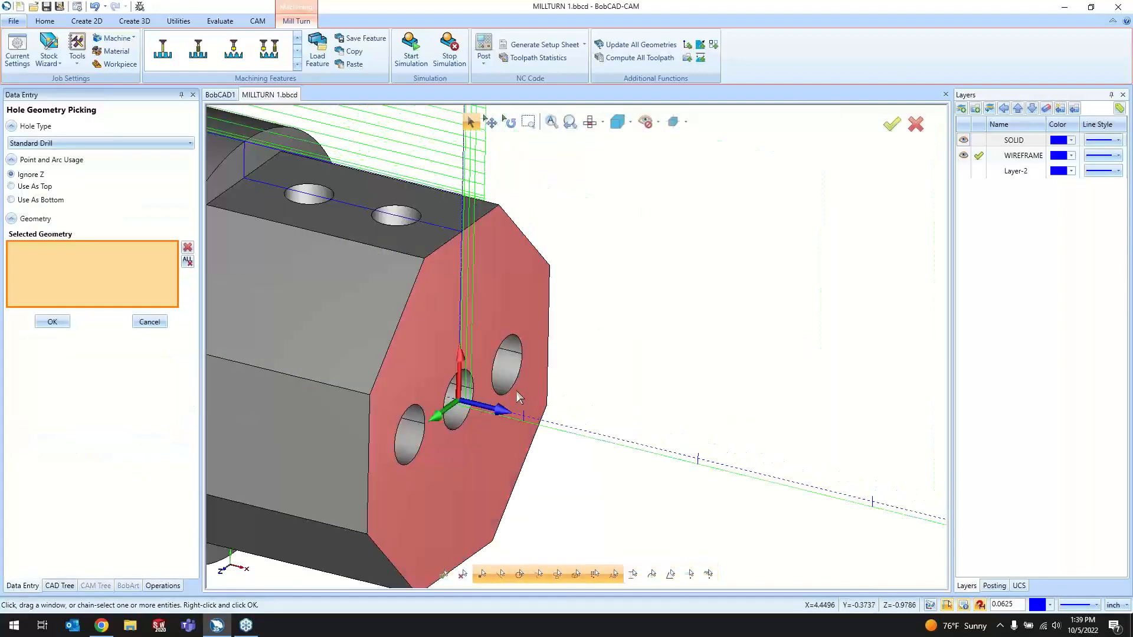
{"action": "left_click", "coordinate": [509, 397]}
{"action": "left_click", "coordinate": [455, 428]}
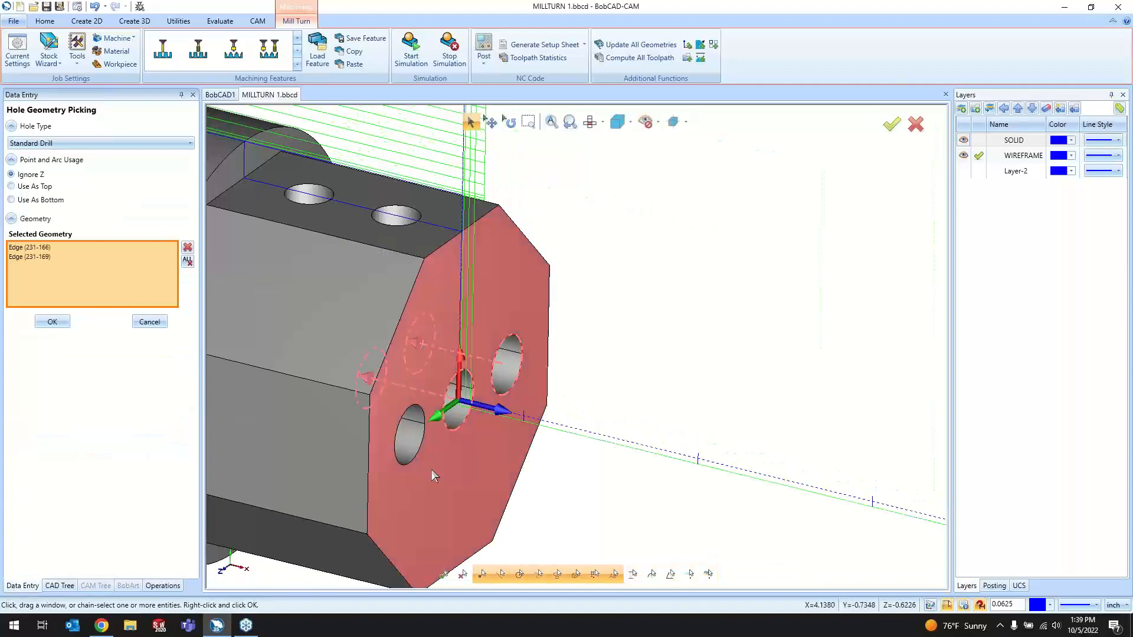
{"action": "left_click", "coordinate": [413, 462]}
{"action": "scroll", "coordinate": [478, 423], "scroll_direction": "down", "scroll_amount": 4}
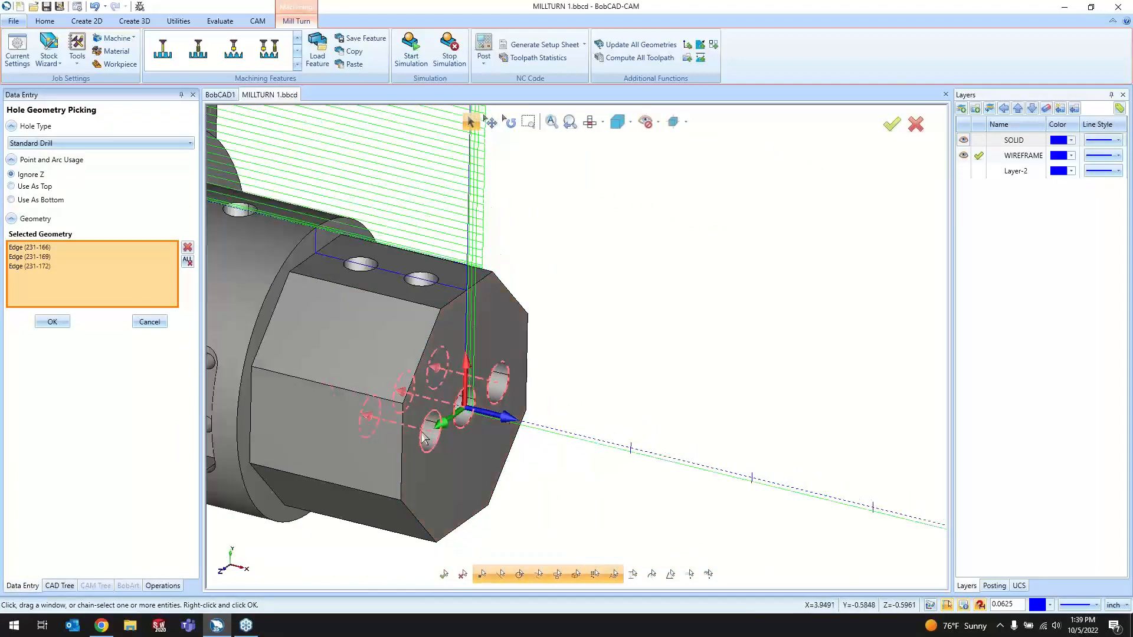
{"action": "scroll", "coordinate": [598, 441], "scroll_direction": "up", "scroll_amount": 2}
{"action": "middle_click_drag", "start_coordinate": [635, 450], "coordinate": [521, 328]}
{"action": "middle_click_drag", "start_coordinate": [402, 383], "coordinate": [381, 455]}
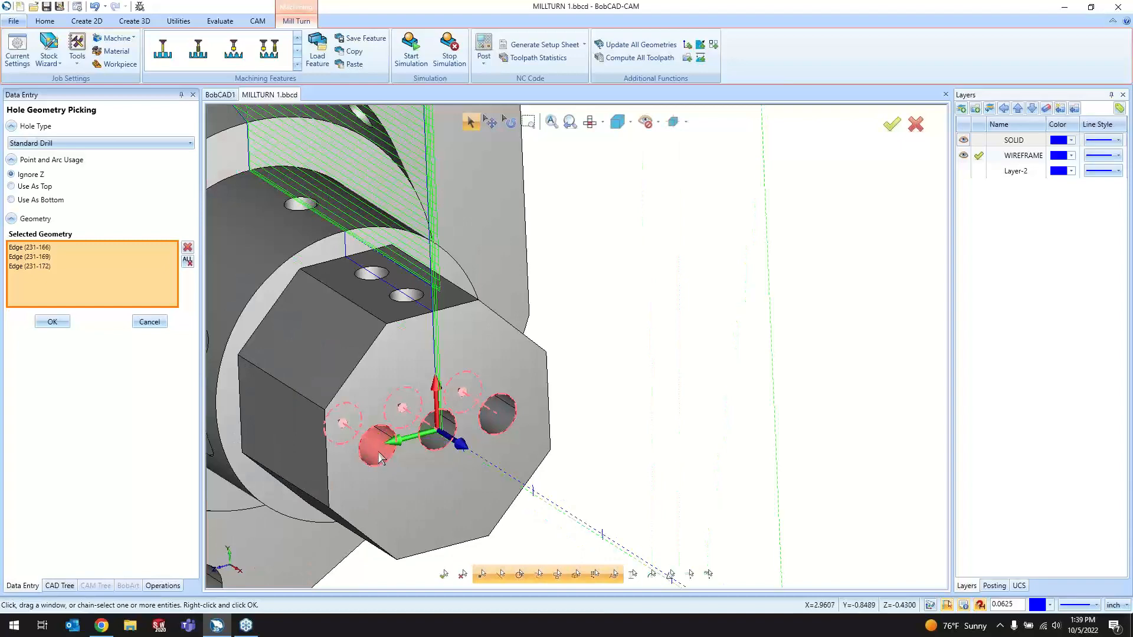
{"action": "left_click", "coordinate": [52, 321]}
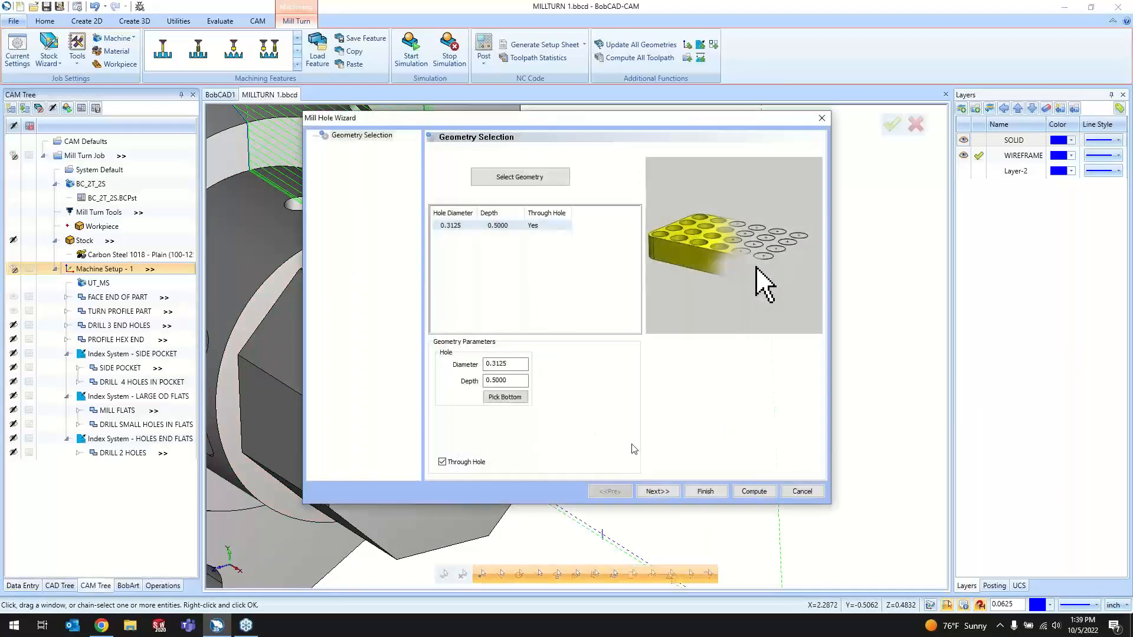
- Set the hole depth to 0.7500 from a hole's bottom edge, turn off Through Hole, and continue to the feature settings
{"action": "left_click", "coordinate": [517, 398]}
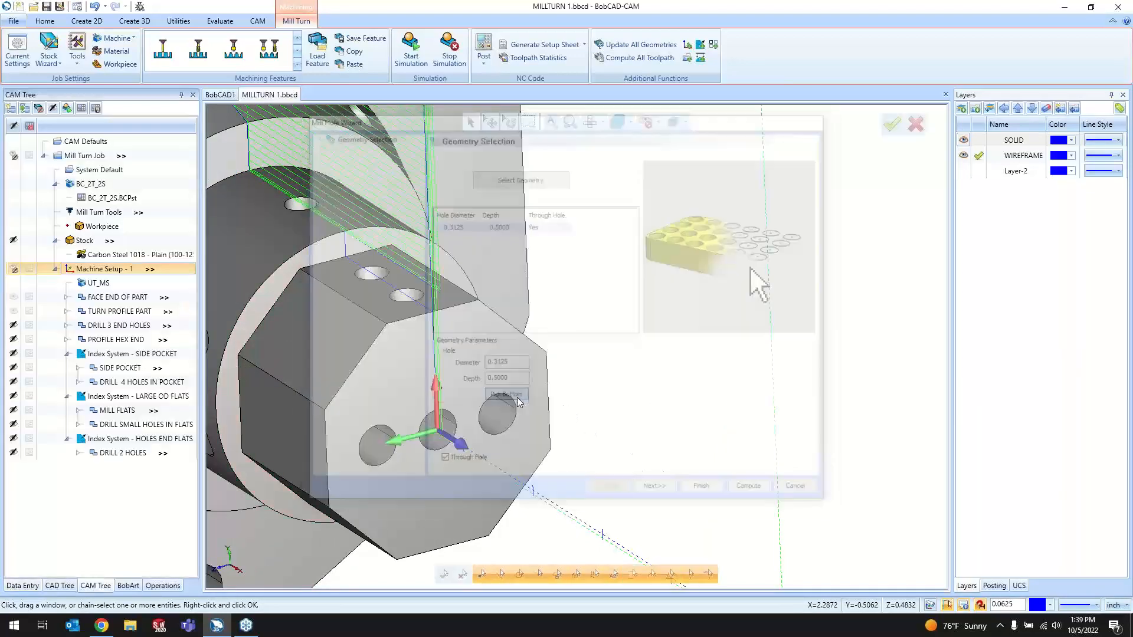
{"action": "middle_click_drag", "start_coordinate": [518, 402], "coordinate": [493, 386]}
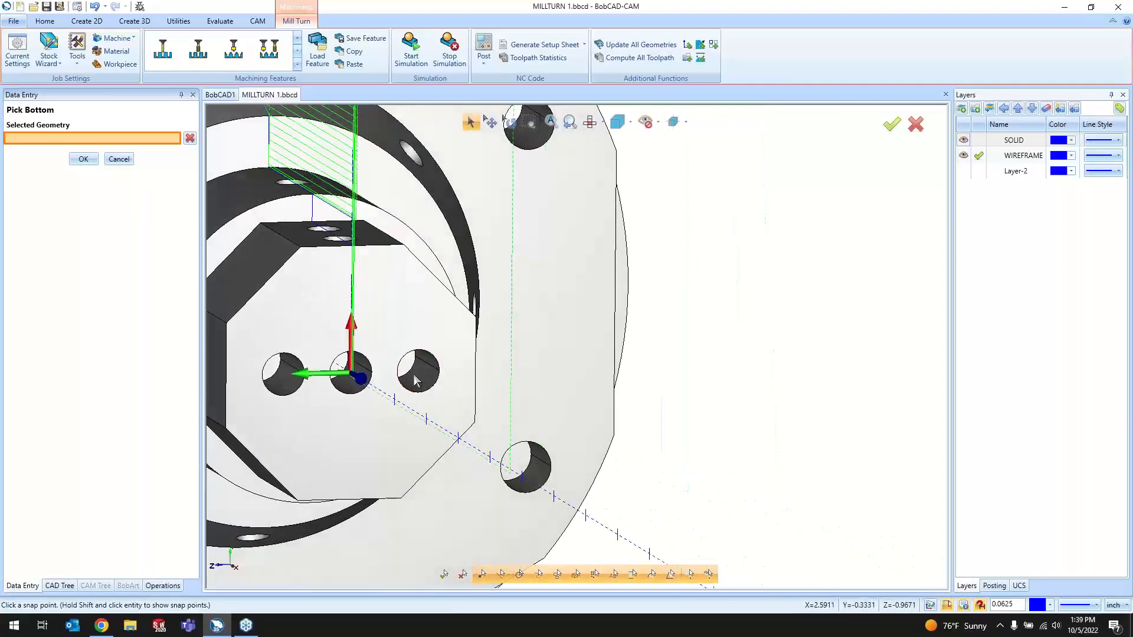
{"action": "left_click", "coordinate": [416, 355]}
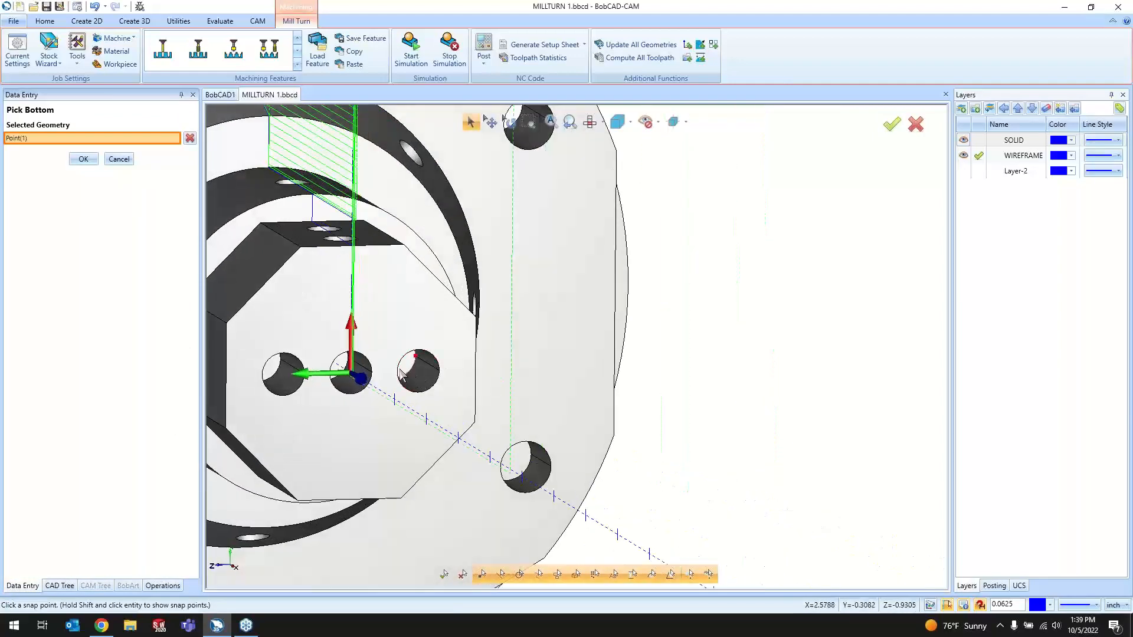
{"action": "left_click", "coordinate": [90, 165]}
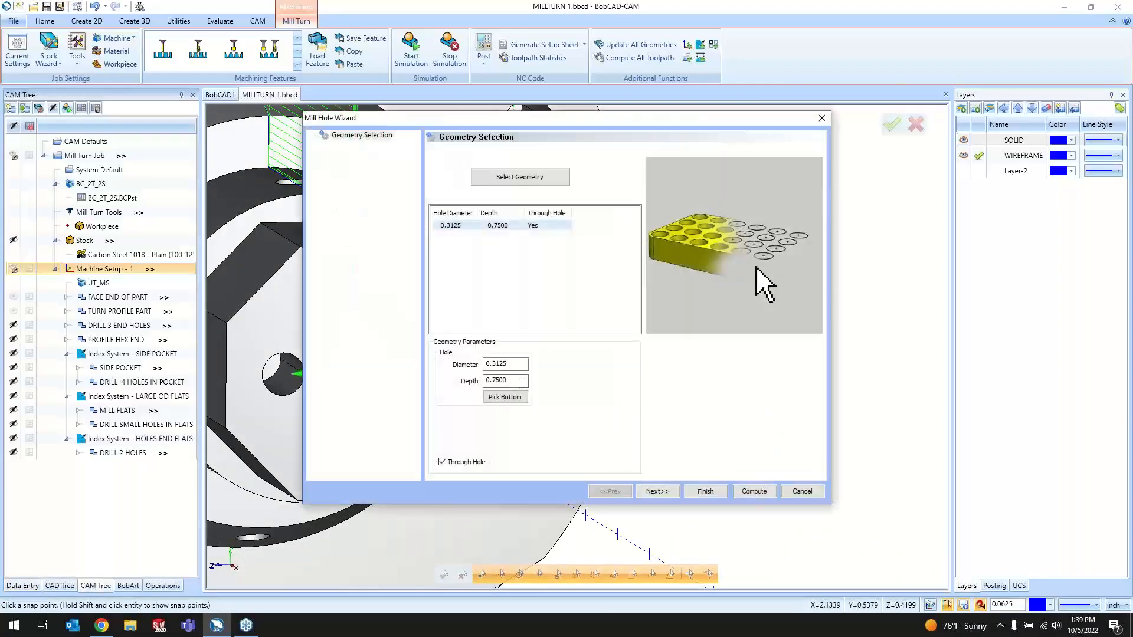
{"action": "left_click", "coordinate": [465, 461]}
{"action": "left_click", "coordinate": [671, 490]}
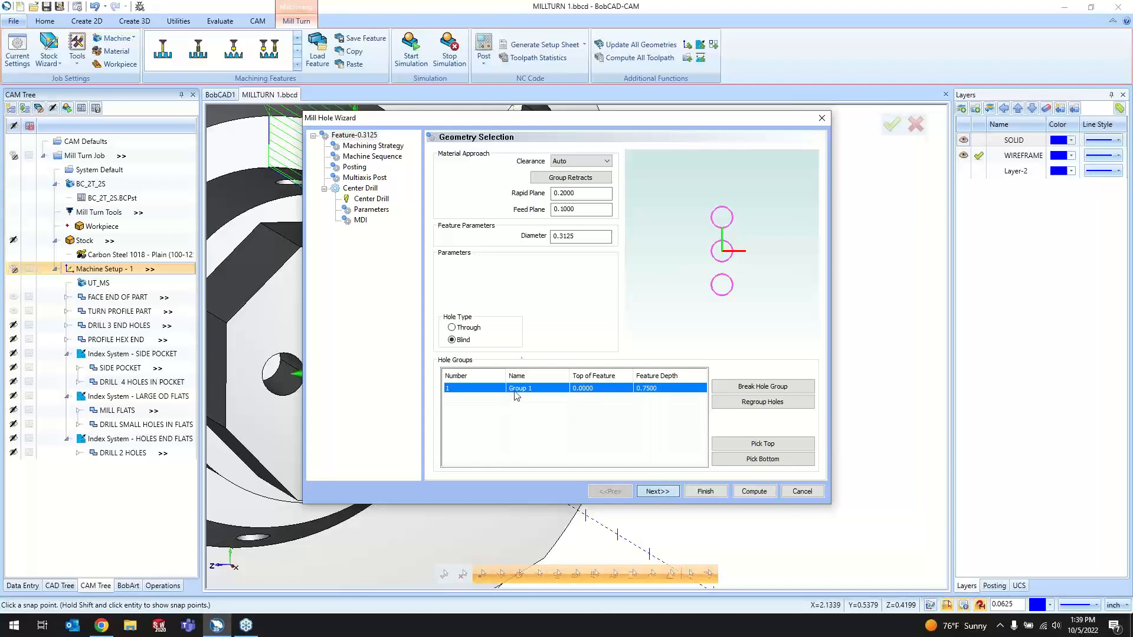
- Break the hole group into separate groups for the individual holes and select the first group
{"action": "left_click_drag", "start_coordinate": [388, 119], "coordinate": [648, 112]}
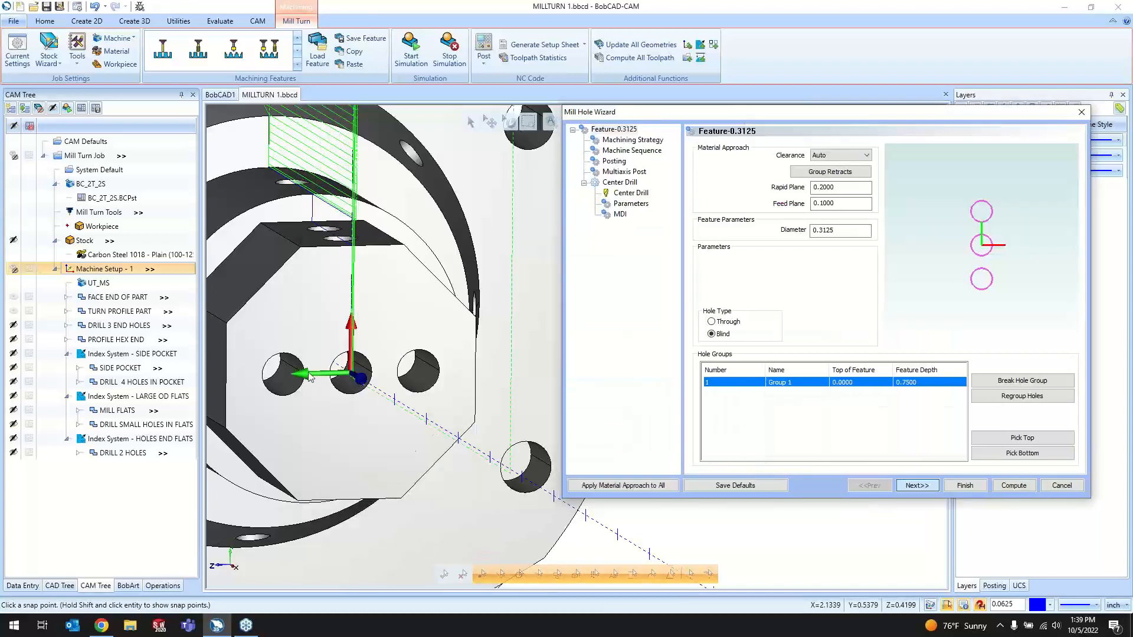
{"action": "left_click_drag", "start_coordinate": [855, 112], "coordinate": [622, 122]}
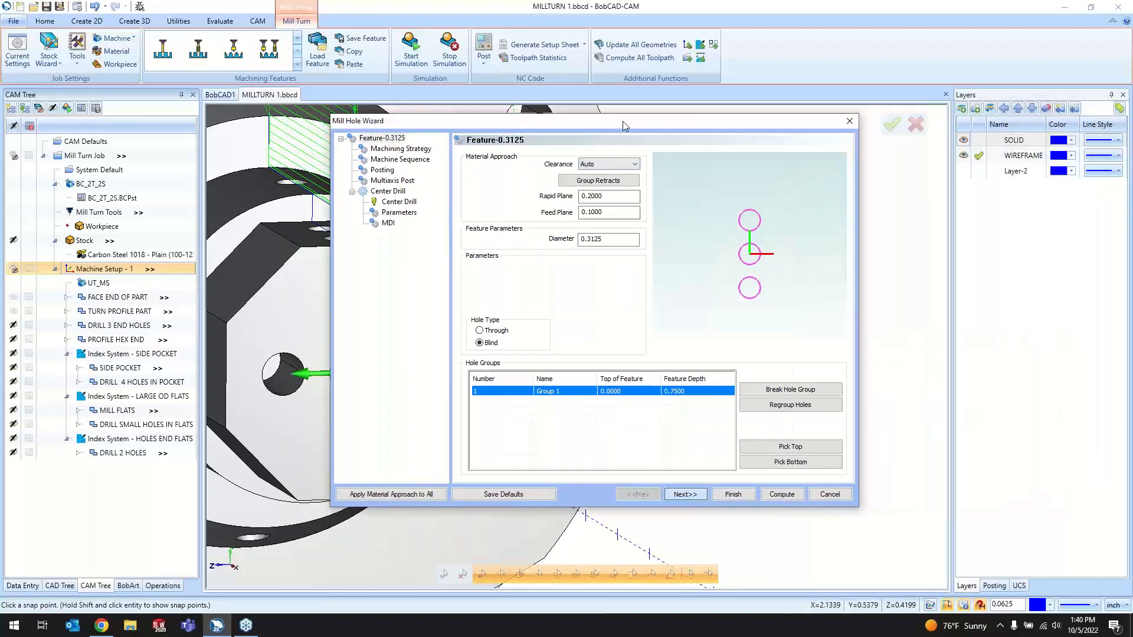
{"action": "left_click", "coordinate": [777, 394]}
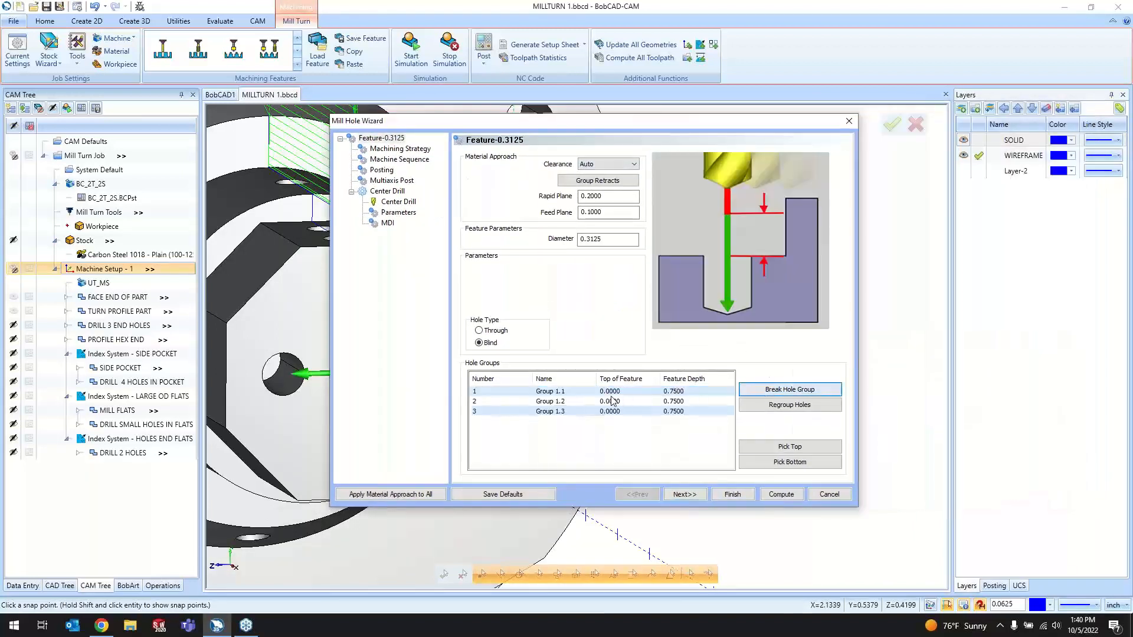
{"action": "left_click", "coordinate": [570, 392]}
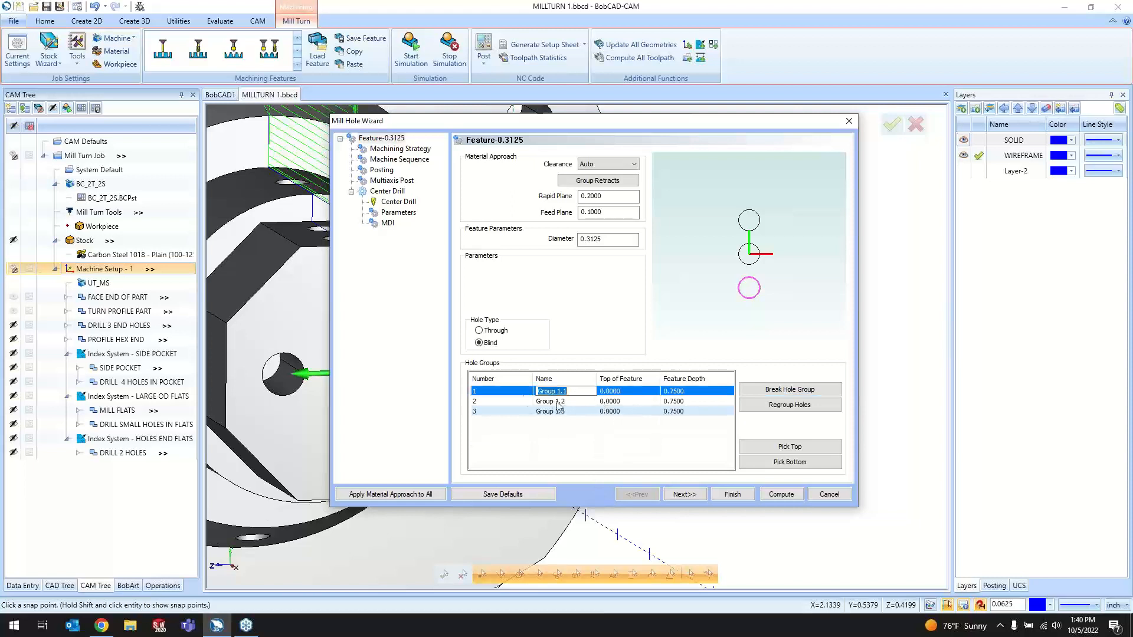
- Highlight the second and third hole groups and examine the Group Retracts settings with the wizard moved clear of the end holes
{"action": "left_click", "coordinate": [519, 401]}
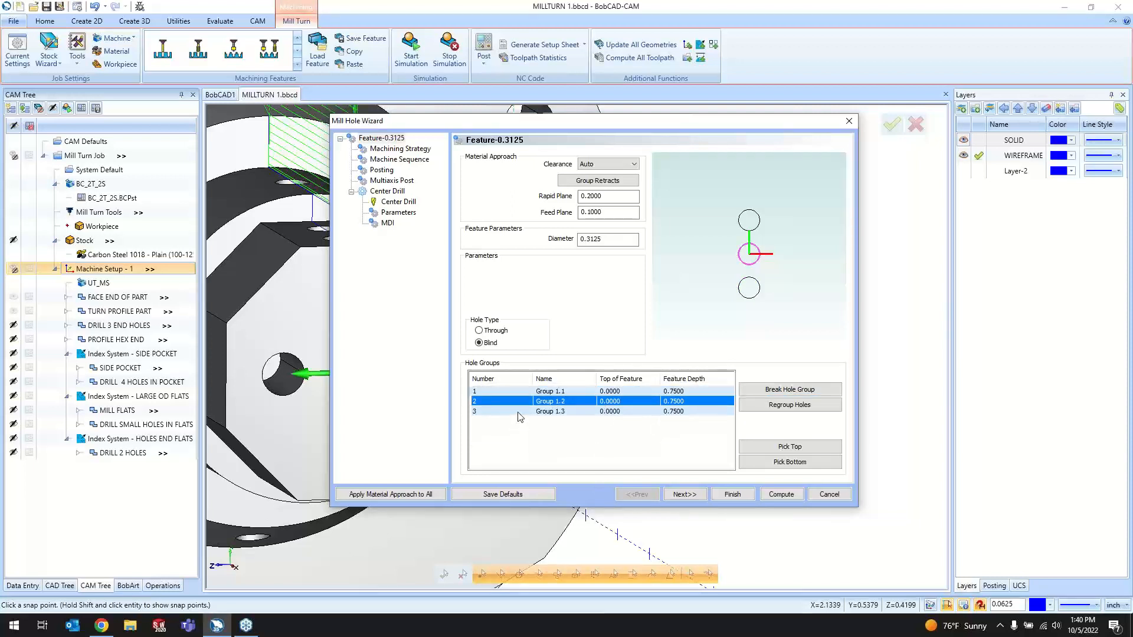
{"action": "left_click", "coordinate": [519, 413]}
{"action": "left_click_drag", "start_coordinate": [626, 122], "coordinate": [787, 108]}
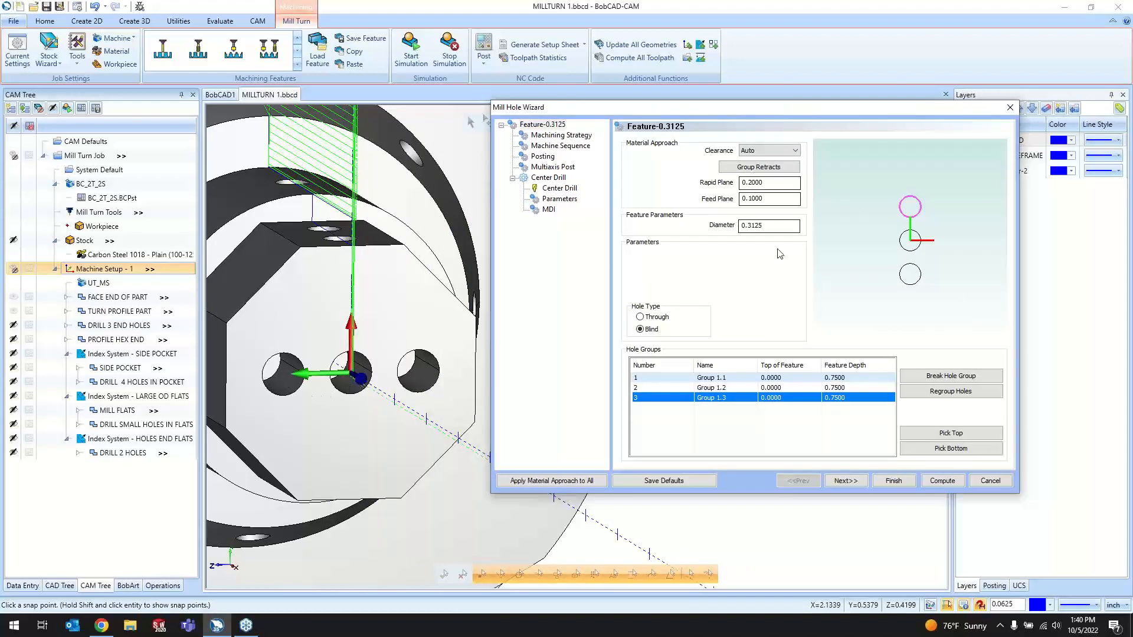
{"action": "left_click", "coordinate": [760, 168]}
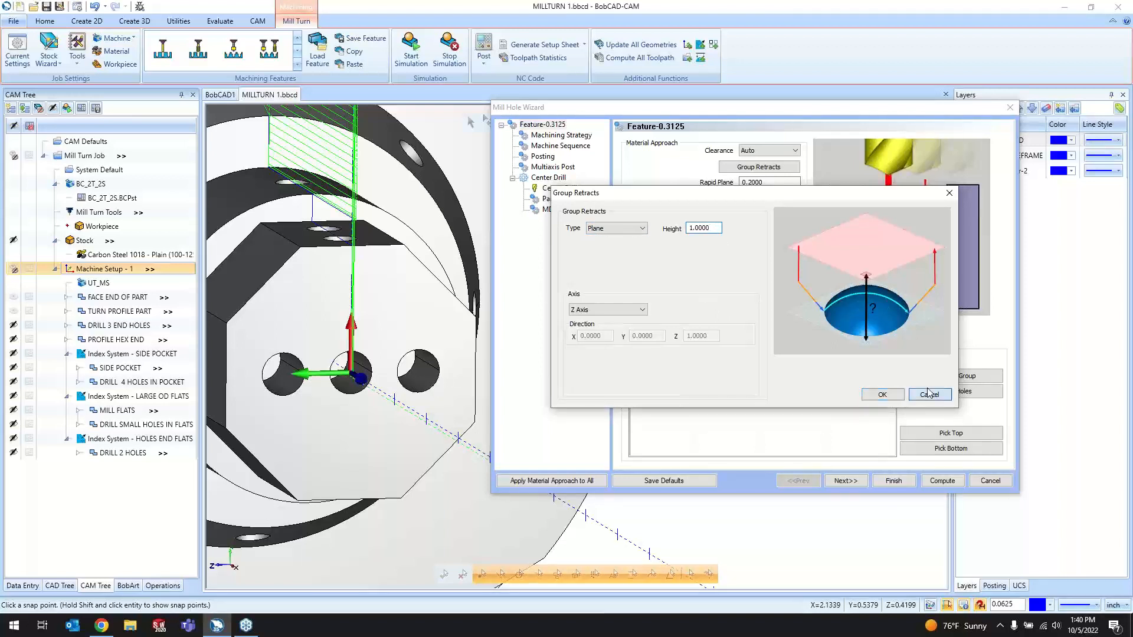
{"action": "left_click", "coordinate": [882, 394]}
- Highlight the three hole groups one by one to identify which end hole each group represents
{"action": "left_click", "coordinate": [731, 380]}
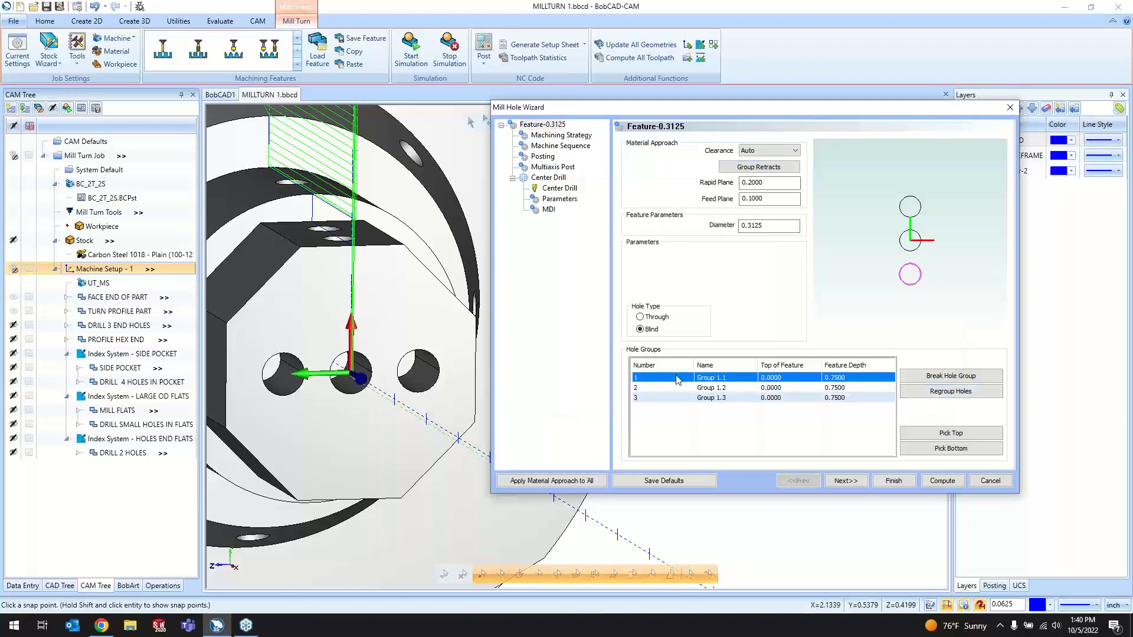
{"action": "left_click", "coordinate": [677, 387]}
{"action": "left_click", "coordinate": [677, 395]}
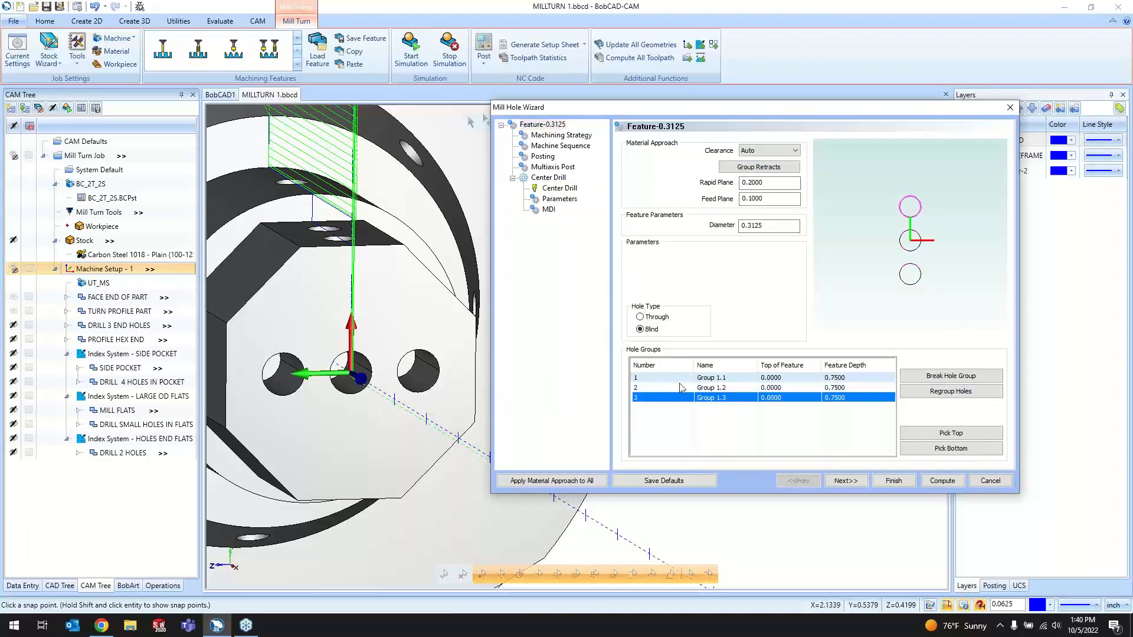
{"action": "left_click", "coordinate": [682, 388]}
{"action": "left_click", "coordinate": [682, 398]}
{"action": "double_click", "coordinate": [746, 383]}
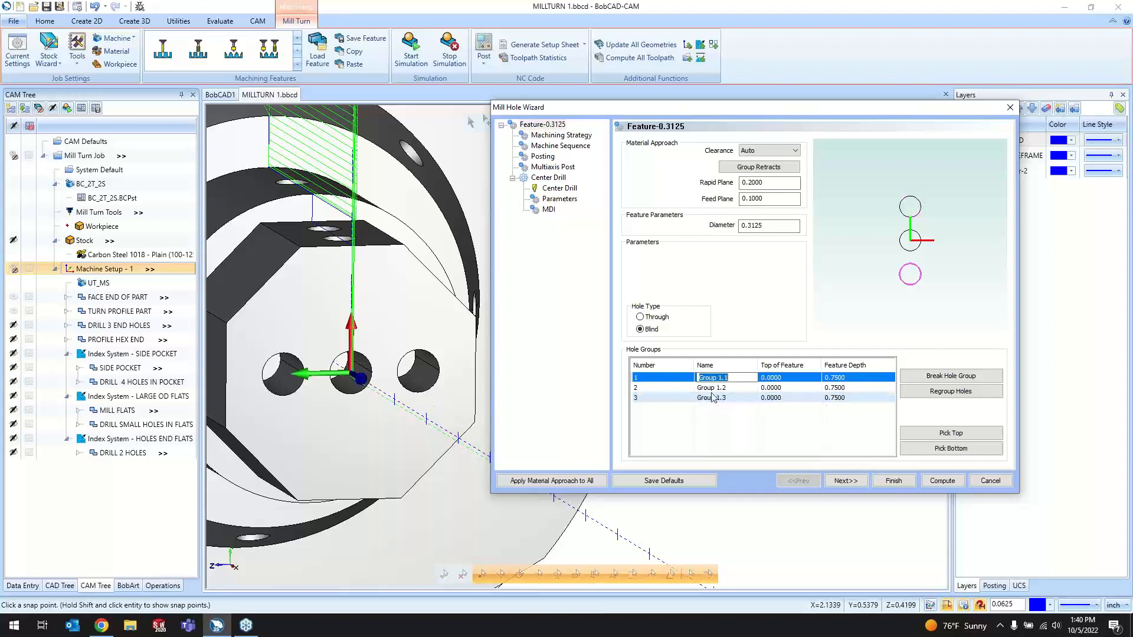
{"action": "left_click", "coordinate": [679, 391]}
{"action": "left_click", "coordinate": [679, 380]}
{"action": "left_click", "coordinate": [680, 389]}
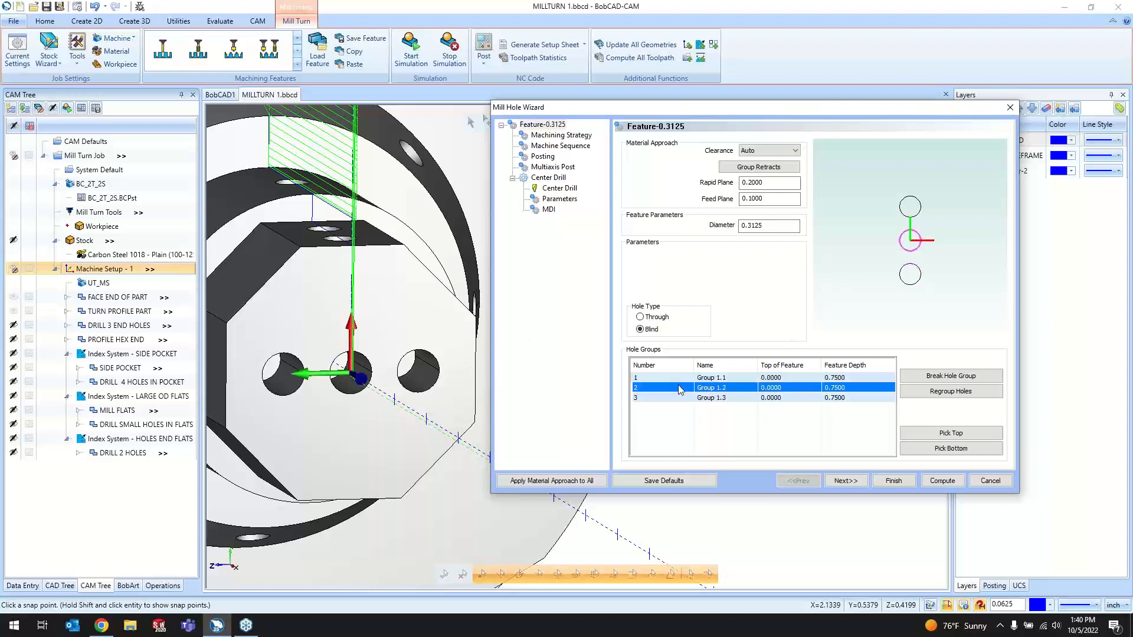
{"action": "left_click", "coordinate": [683, 379]}
- Regroup the second and third hole groups into one group and highlight both resulting groups to check their holes
{"action": "left_click", "coordinate": [683, 389]}
{"action": "left_click", "coordinate": [684, 398], "text": "ctrl"}
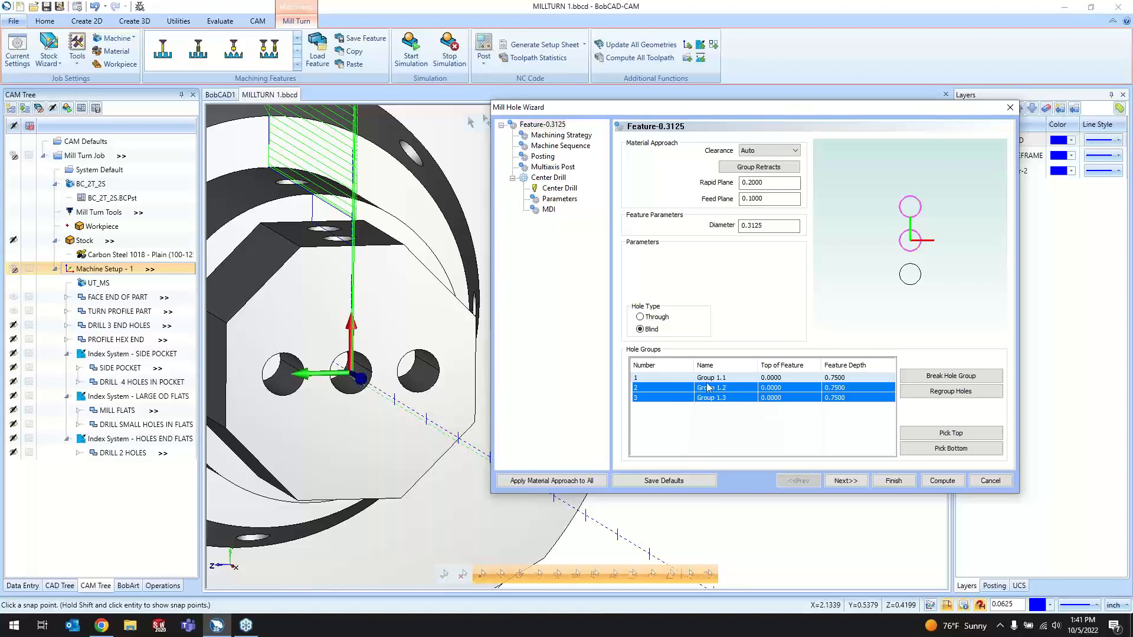
{"action": "left_click", "coordinate": [940, 391]}
{"action": "left_click", "coordinate": [674, 388]}
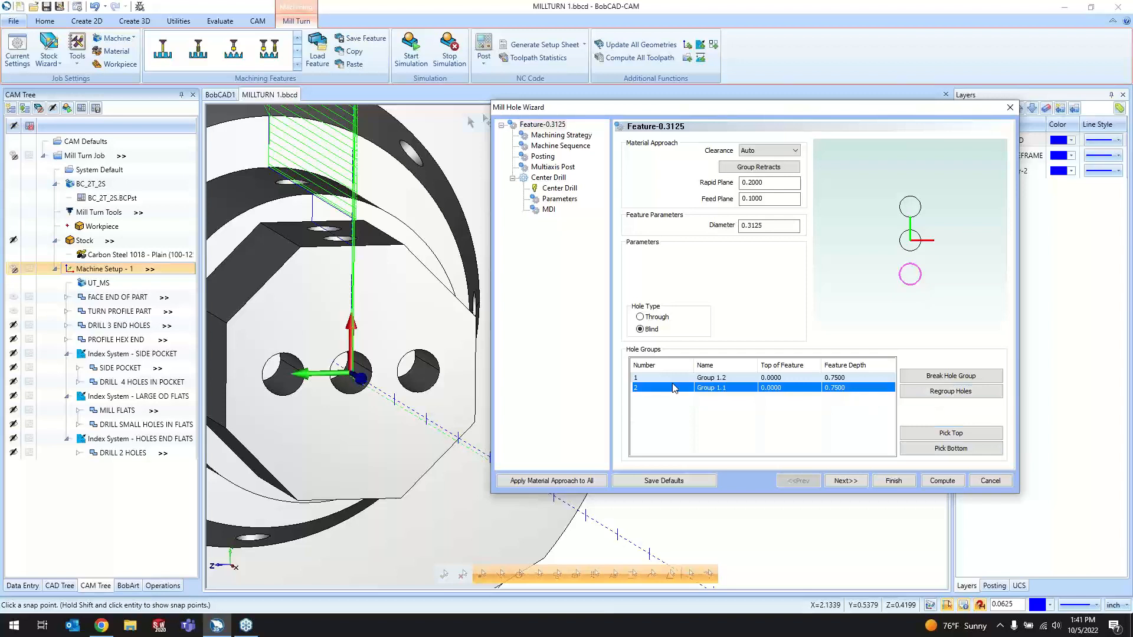
{"action": "left_click", "coordinate": [674, 378]}
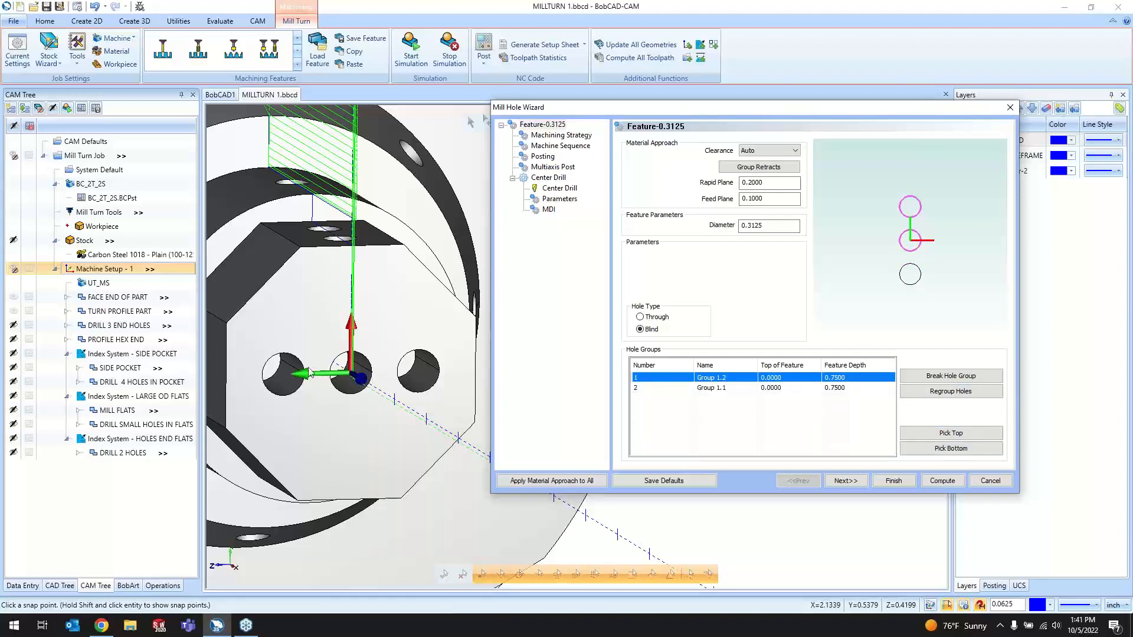
- Examine the Rapid Plane setting and the Group Retracts plane height that apply to the two hole groups
{"action": "left_click", "coordinate": [777, 183]}
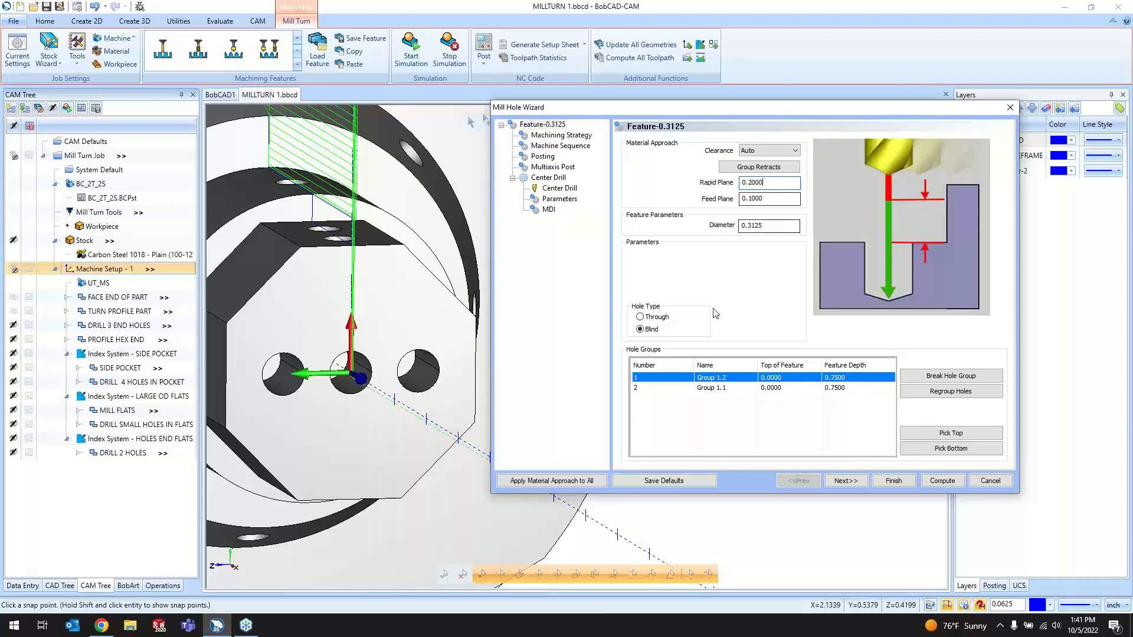
{"action": "left_click", "coordinate": [685, 388]}
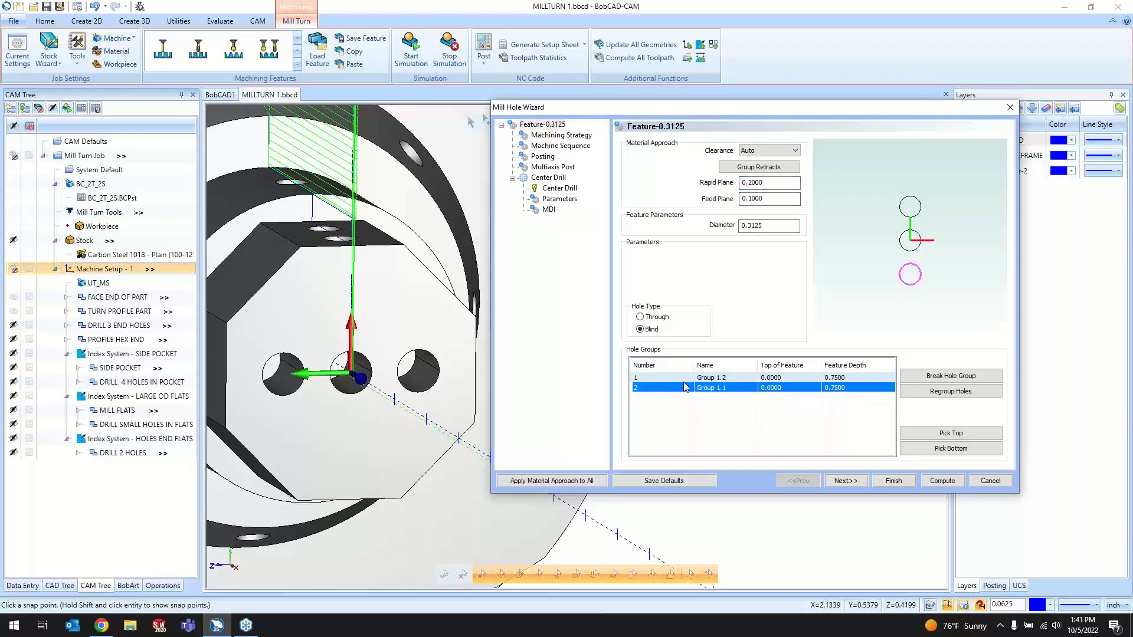
{"action": "left_click", "coordinate": [684, 381]}
{"action": "left_click", "coordinate": [688, 388]}
{"action": "left_click", "coordinate": [740, 168]}
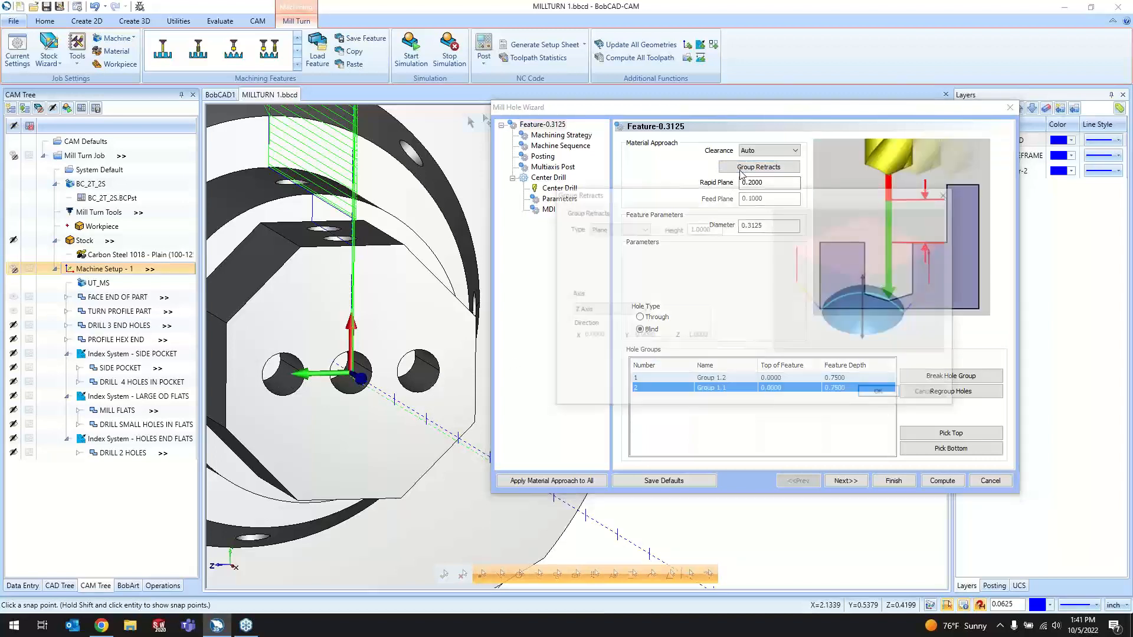
{"action": "left_click", "coordinate": [700, 230]}
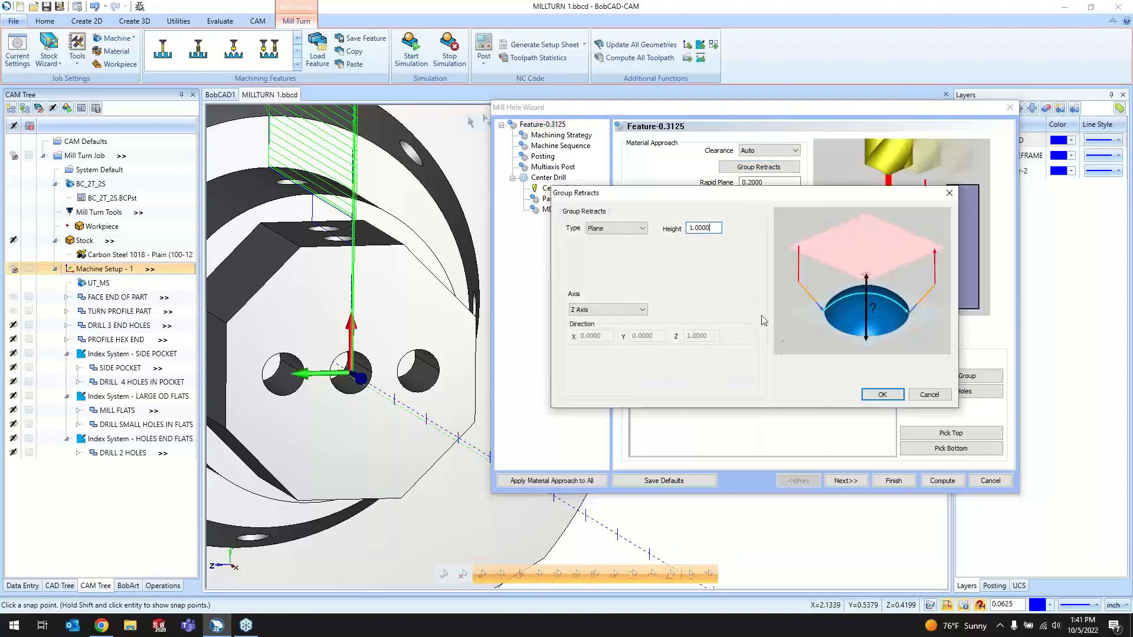
{"action": "left_click", "coordinate": [882, 394]}
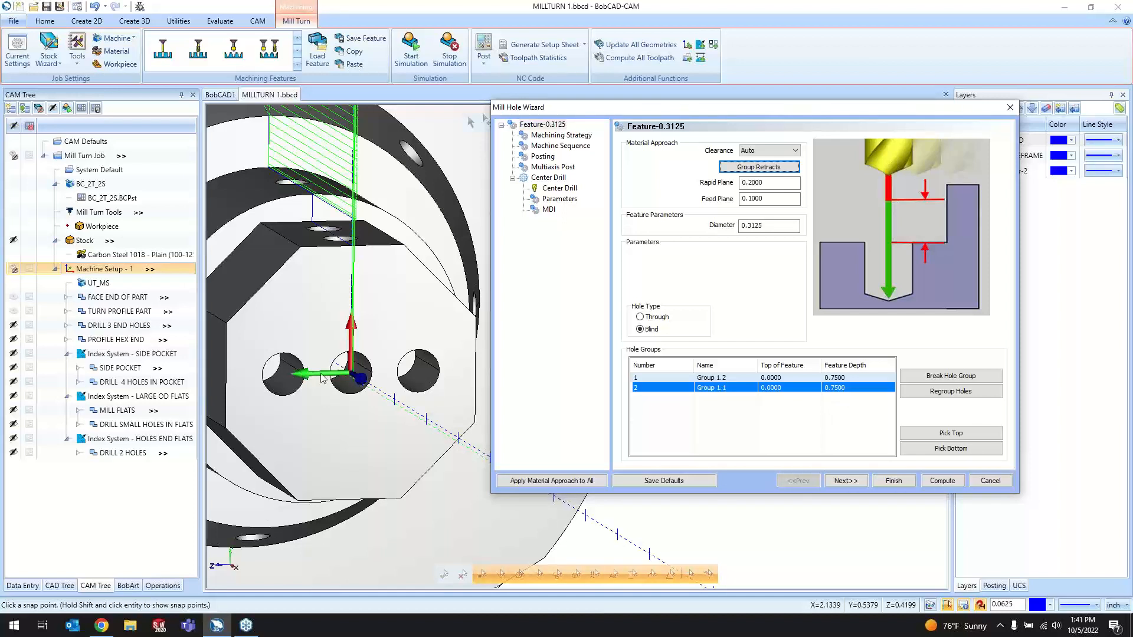
{"action": "left_click", "coordinate": [786, 181]}
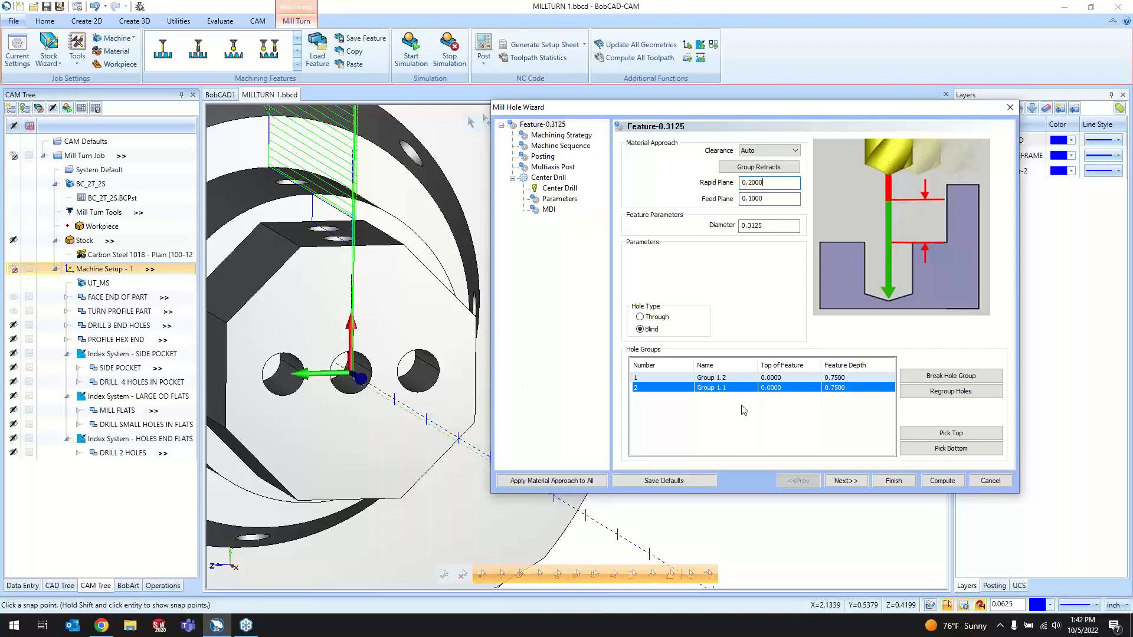
- Continue to Machining Strategy and preview the available Drill, Chamfer Drill, Chamfer Mill, Ream and Bore operations
{"action": "left_click", "coordinate": [846, 481]}
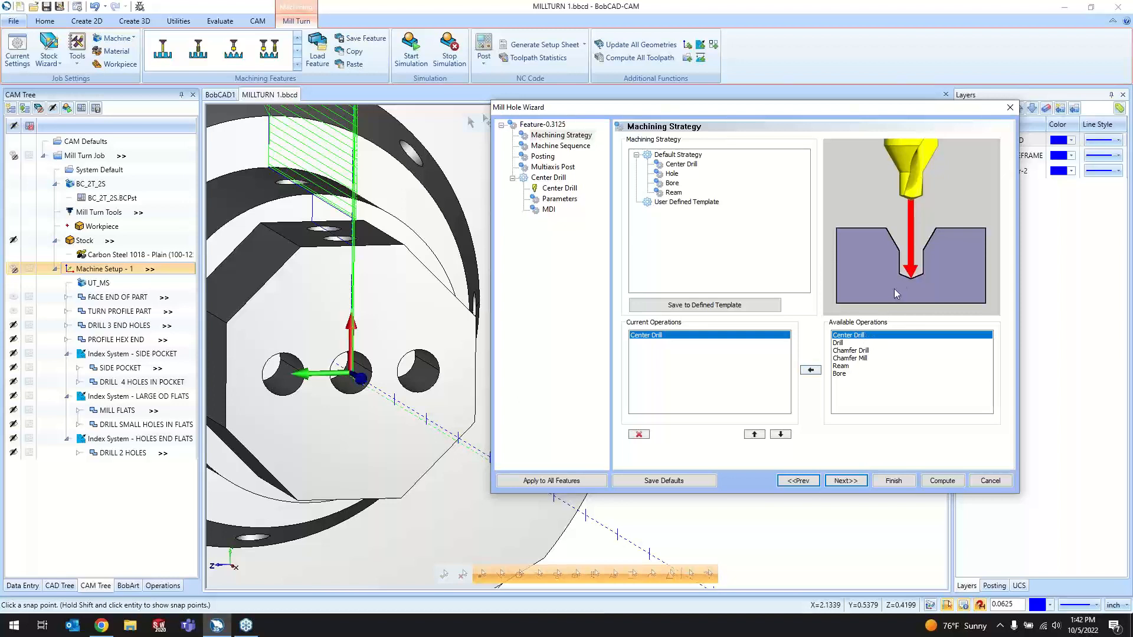
{"action": "left_click", "coordinate": [847, 345]}
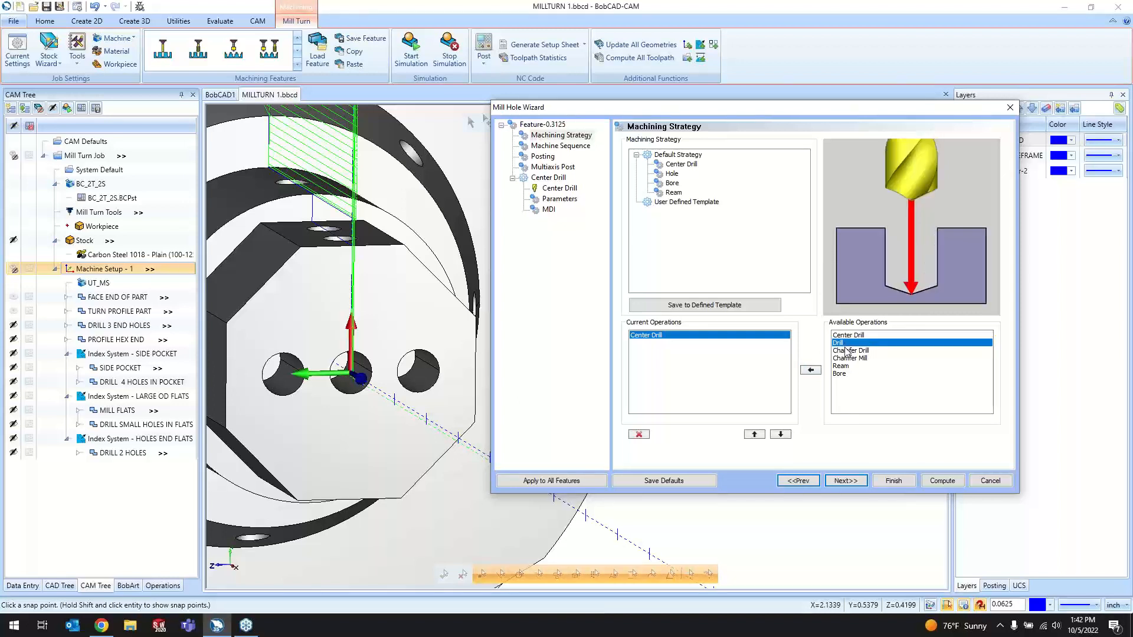
{"action": "left_click", "coordinate": [847, 350]}
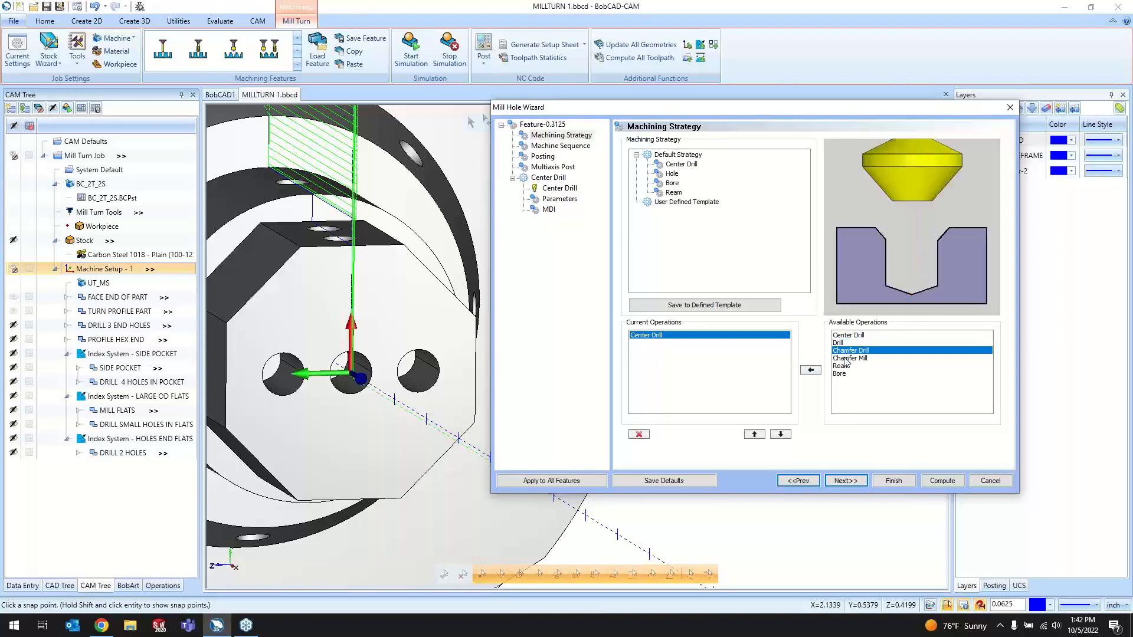
{"action": "left_click", "coordinate": [846, 359]}
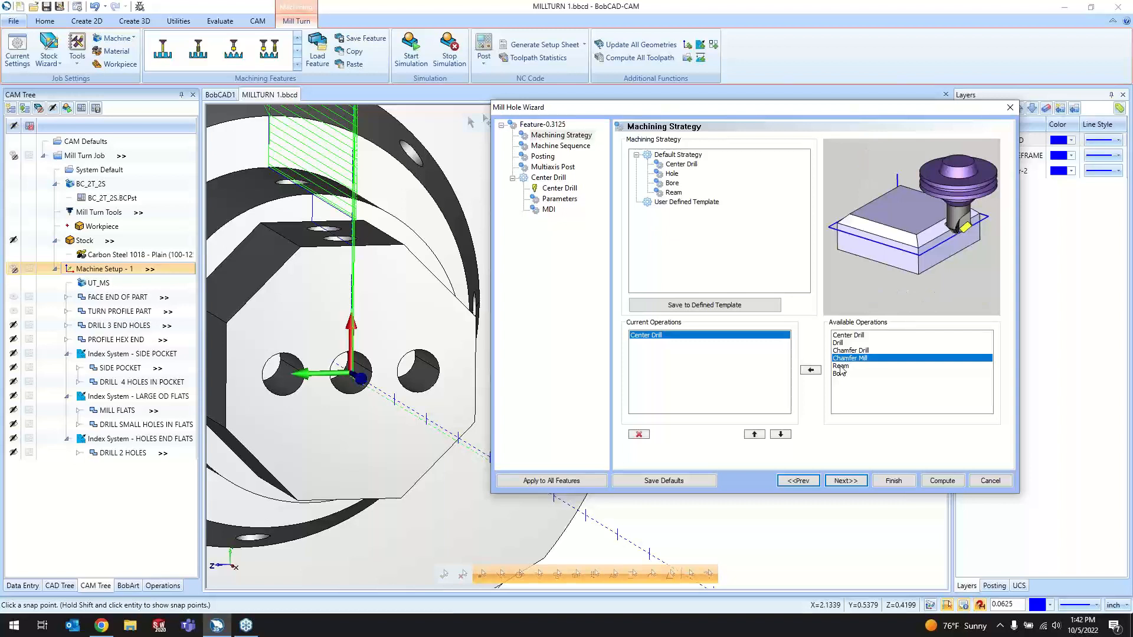
{"action": "left_click", "coordinate": [843, 366]}
{"action": "left_click", "coordinate": [839, 374]}
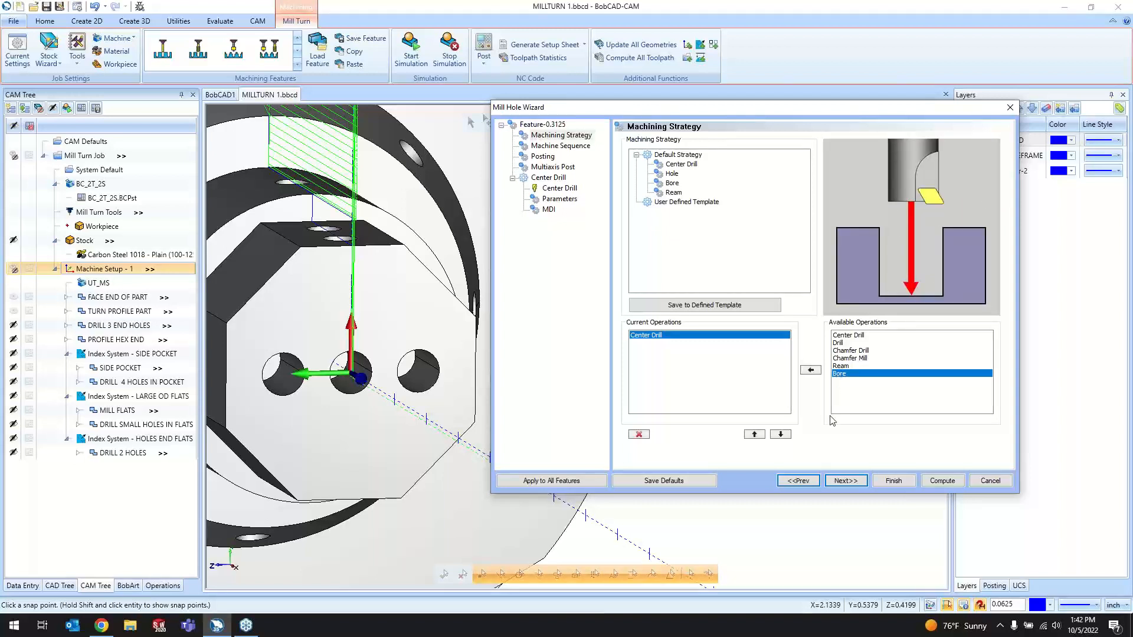
- Set the machine sequence to Pick Order and pick the middle end hole first, followed by the other hole in its group
{"action": "left_click", "coordinate": [839, 482]}
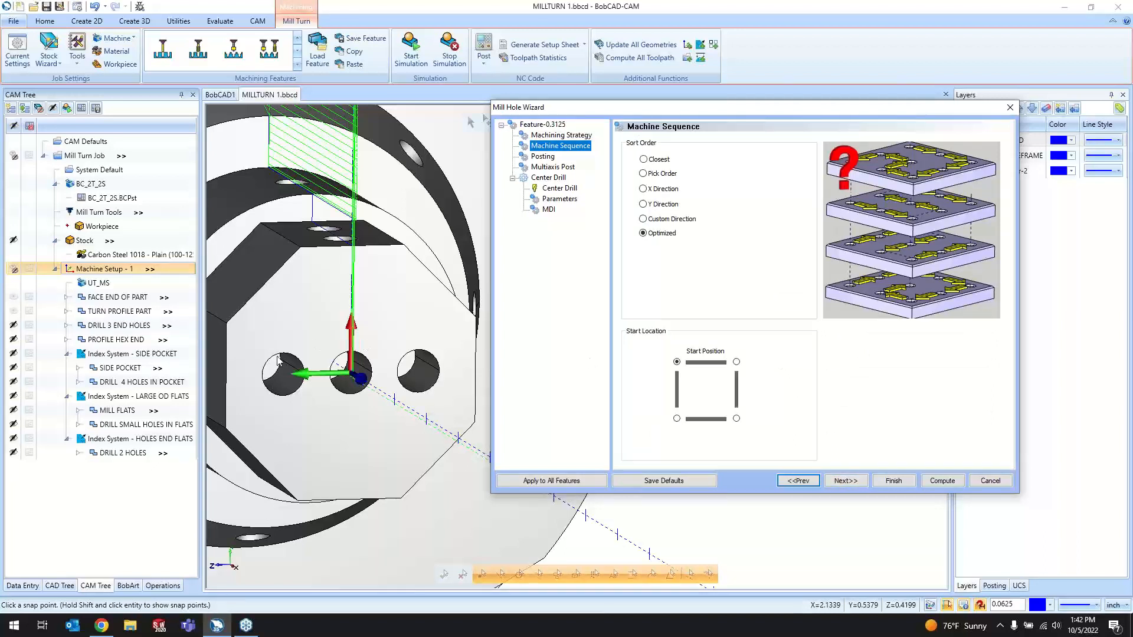
{"action": "left_click", "coordinate": [651, 238]}
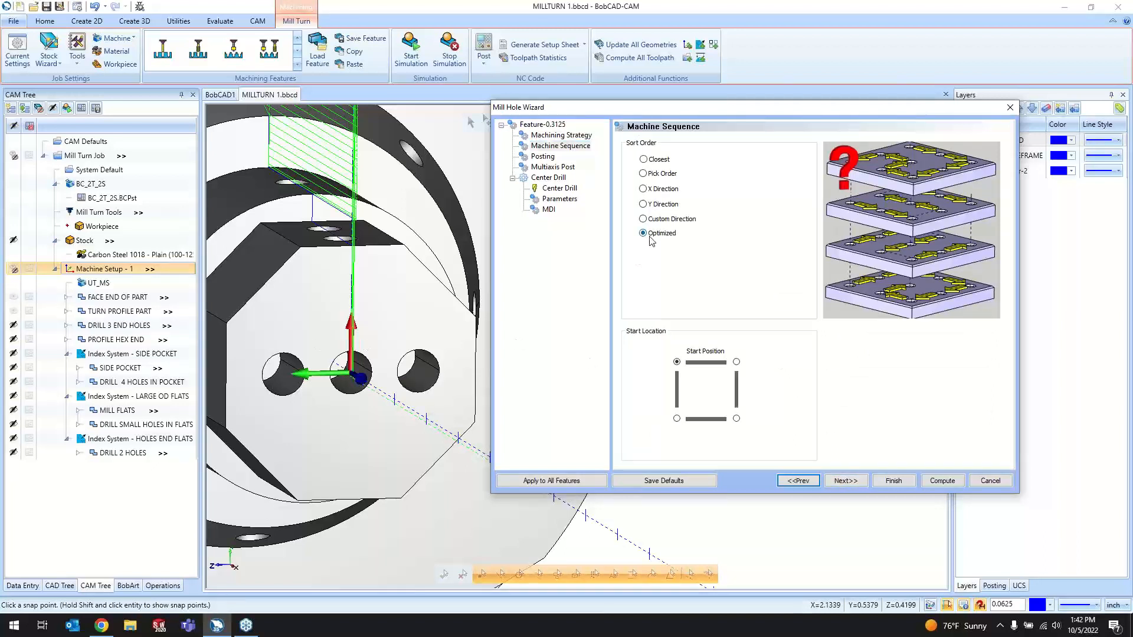
{"action": "left_click", "coordinate": [656, 174]}
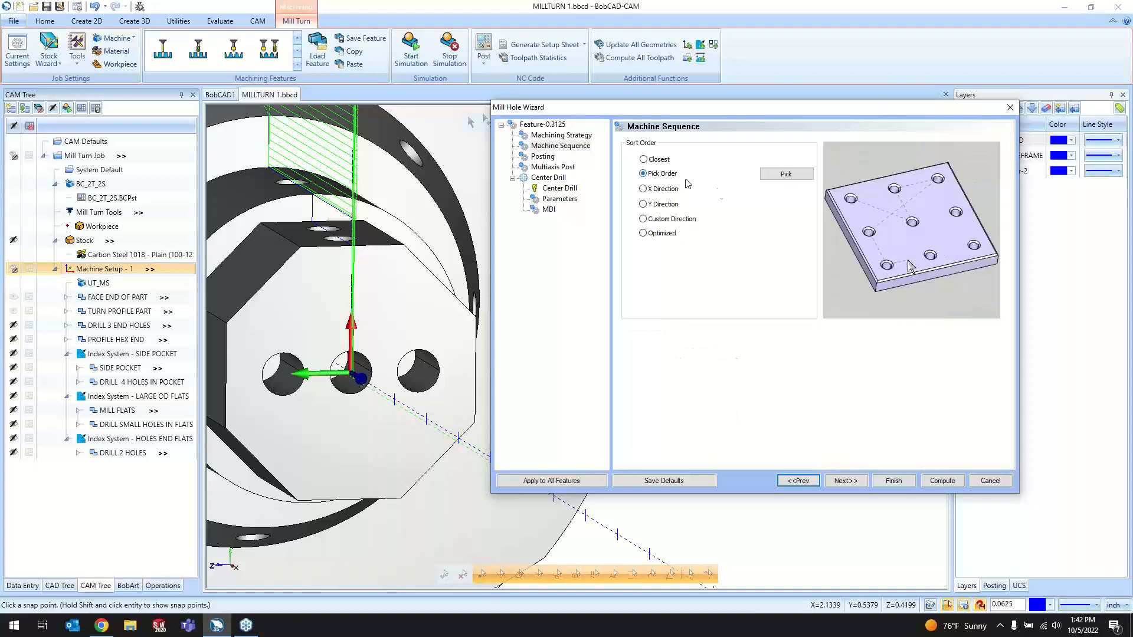
{"action": "left_click", "coordinate": [798, 174]}
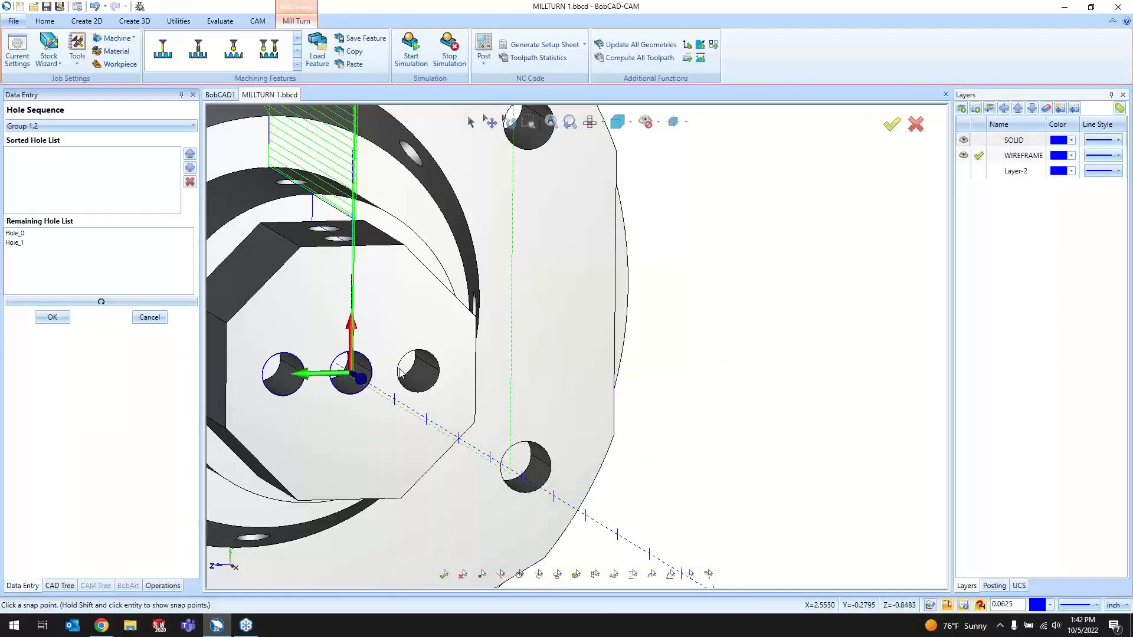
{"action": "left_click", "coordinate": [353, 361]}
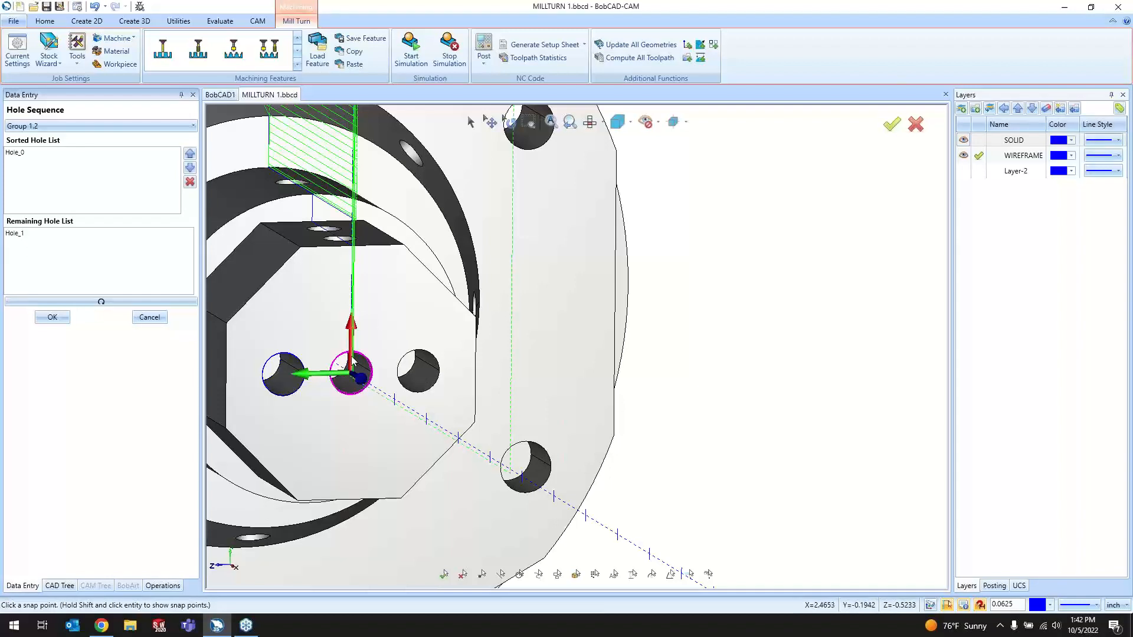
{"action": "left_click", "coordinate": [272, 362]}
{"action": "left_click", "coordinate": [67, 317]}
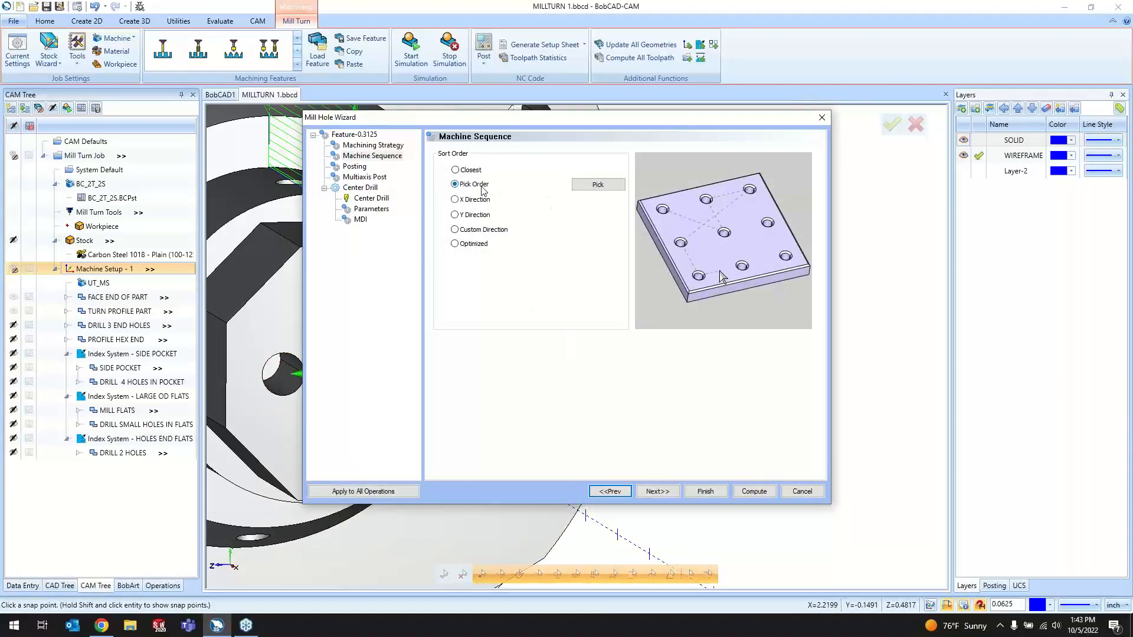
- Compare the X Direction and Y Direction sort orders and set the sort order to Optimized
{"action": "left_click", "coordinate": [474, 203]}
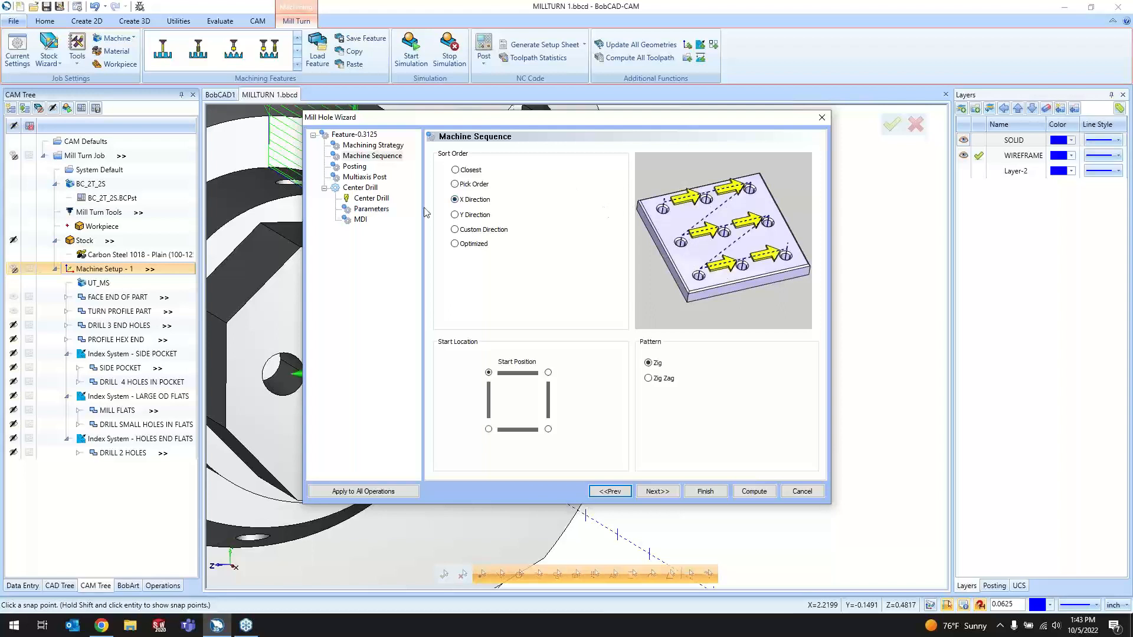
{"action": "left_click", "coordinate": [463, 217]}
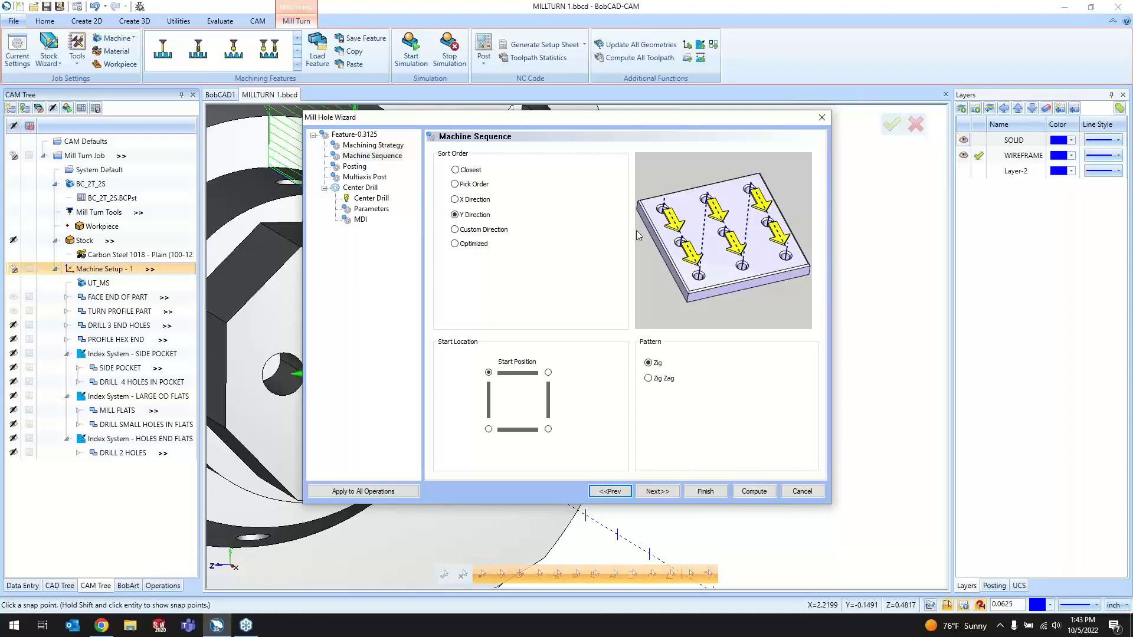
{"action": "left_click", "coordinate": [467, 243]}
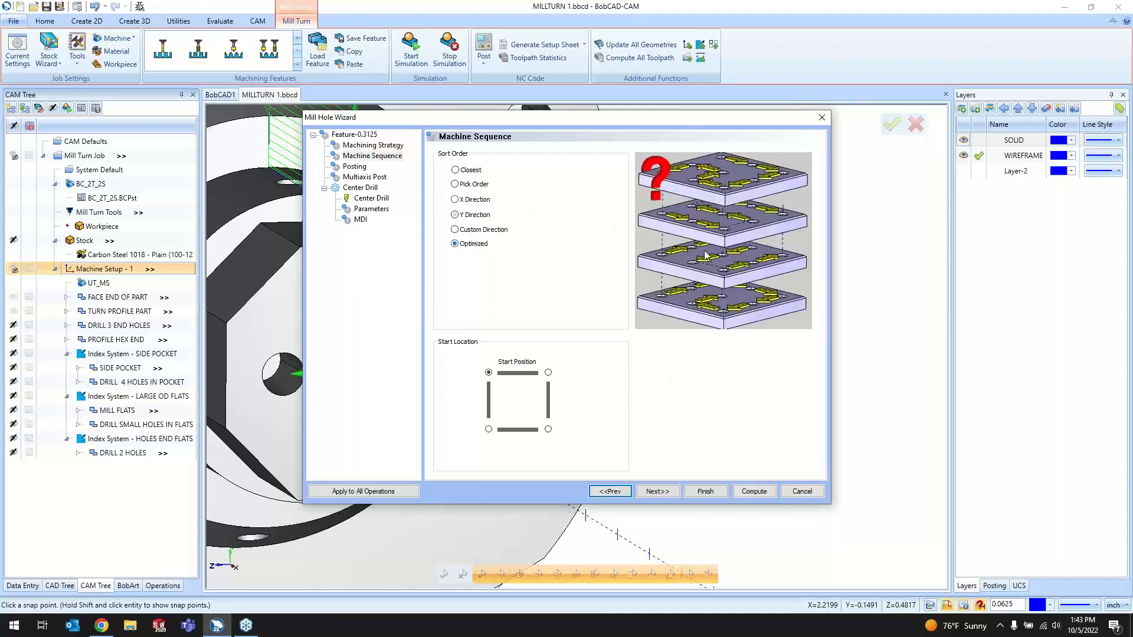
- Review the Posting settings, choose work offset 1, and cancel the Mill Hole Wizard
{"action": "left_click", "coordinate": [656, 492]}
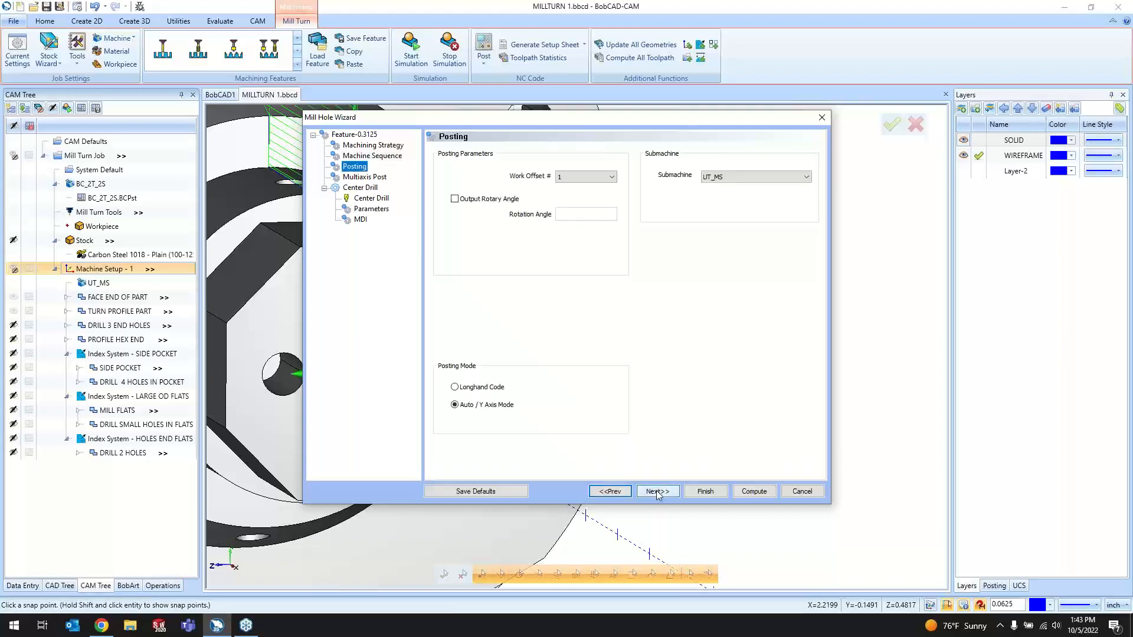
{"action": "left_click", "coordinate": [568, 177]}
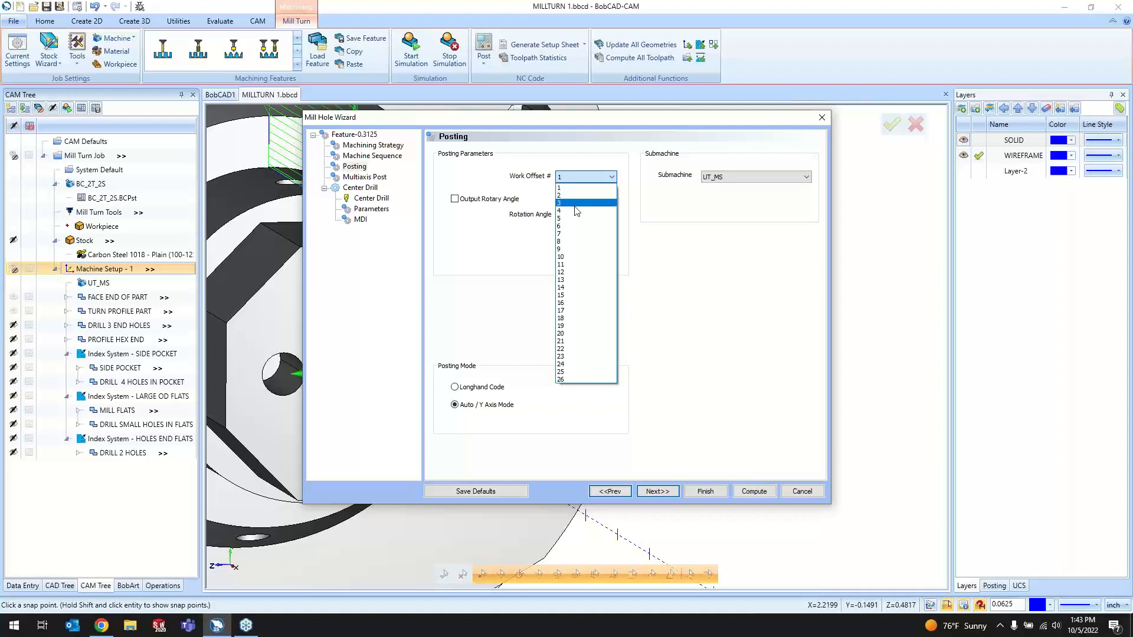
{"action": "left_click", "coordinate": [568, 188]}
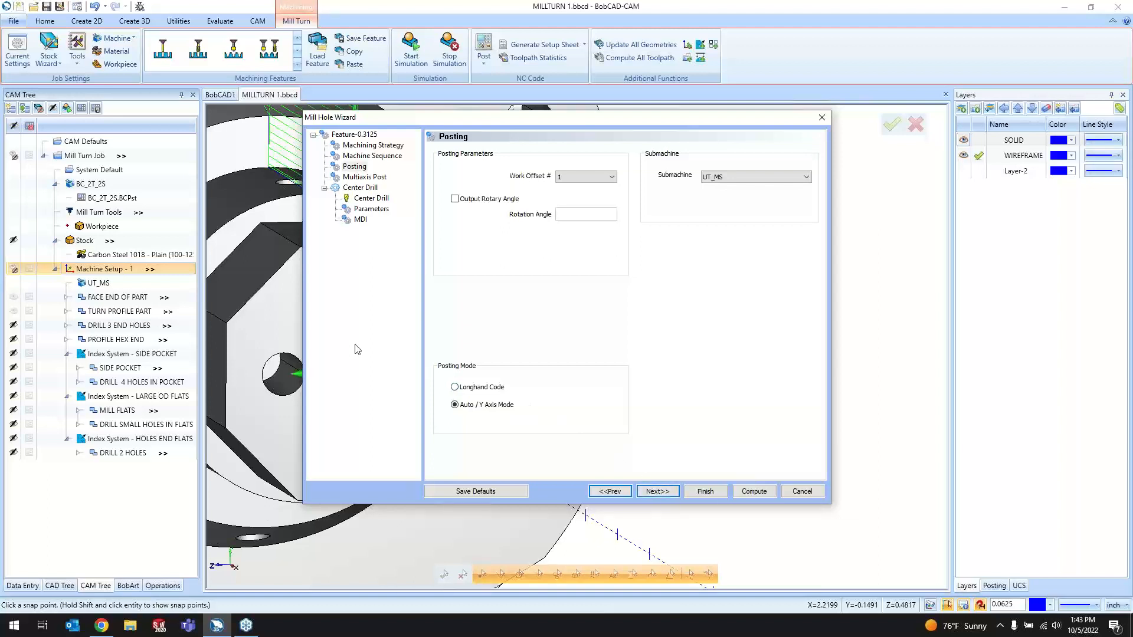
{"action": "left_click", "coordinate": [802, 492]}
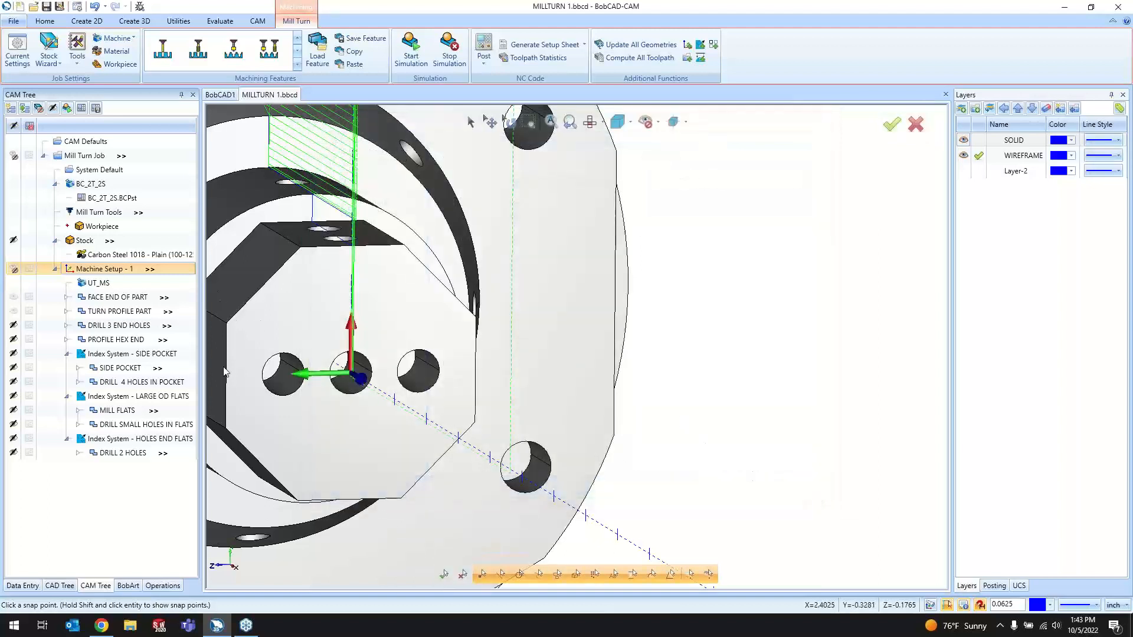
- Open the PROFILE HEX END feature, review its Posting settings including the posting modes, and cancel the Mill 2 Axis Wizard
{"action": "left_click", "coordinate": [142, 339]}
{"action": "right_click", "coordinate": [141, 339]}
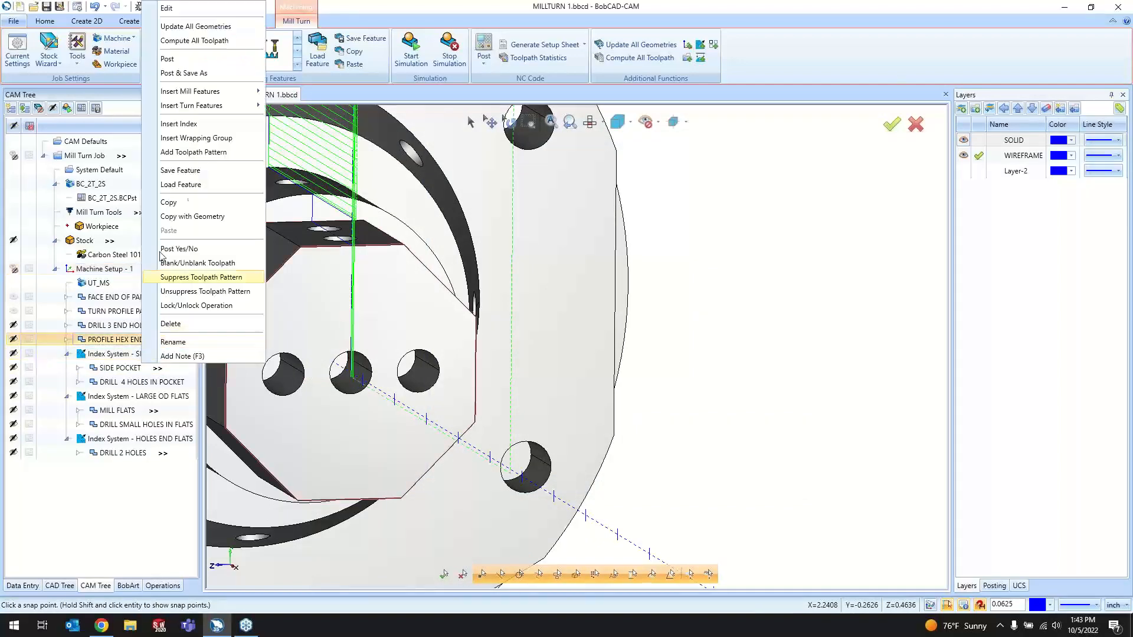
{"action": "left_click", "coordinate": [163, 9]}
{"action": "left_click", "coordinate": [354, 166]}
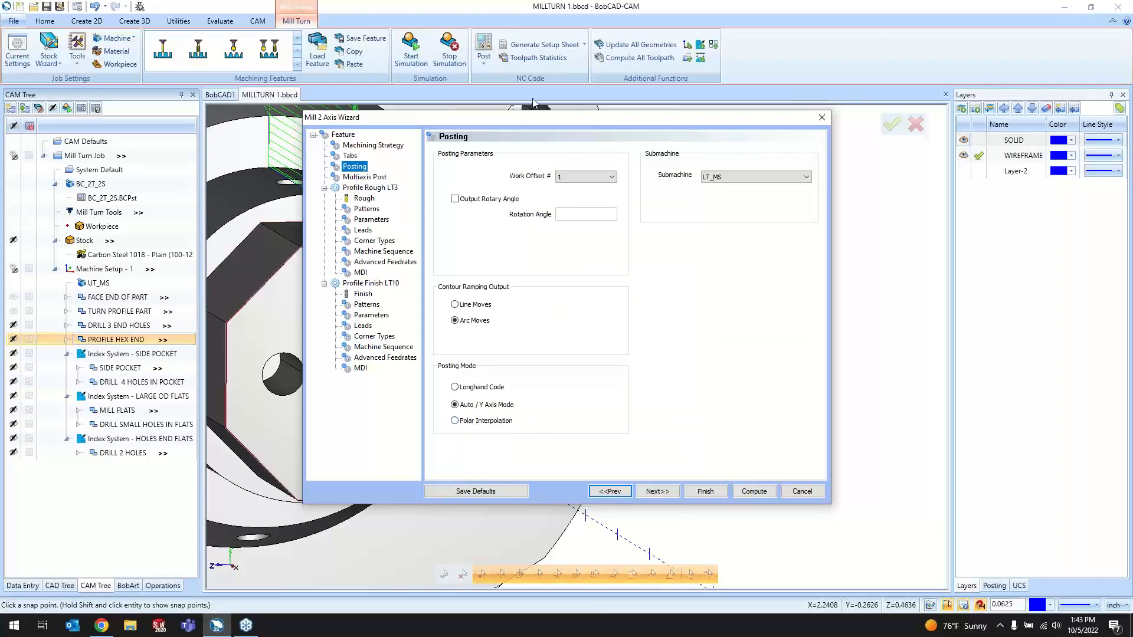
{"action": "left_click_drag", "start_coordinate": [522, 123], "coordinate": [782, 95]}
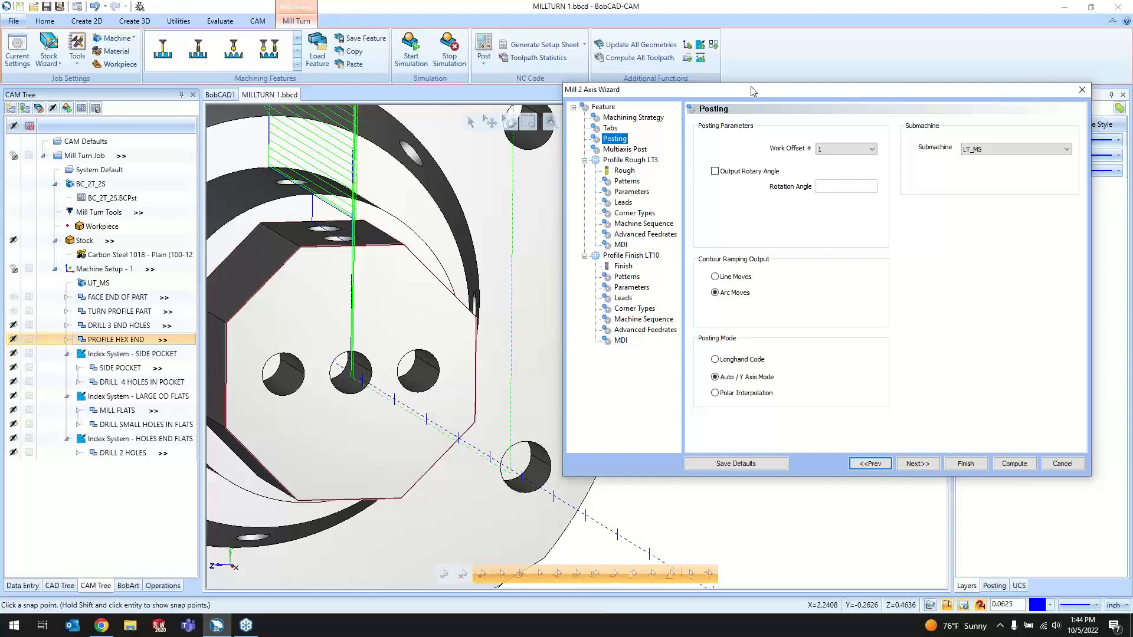
{"action": "left_click_drag", "start_coordinate": [755, 91], "coordinate": [452, 121]}
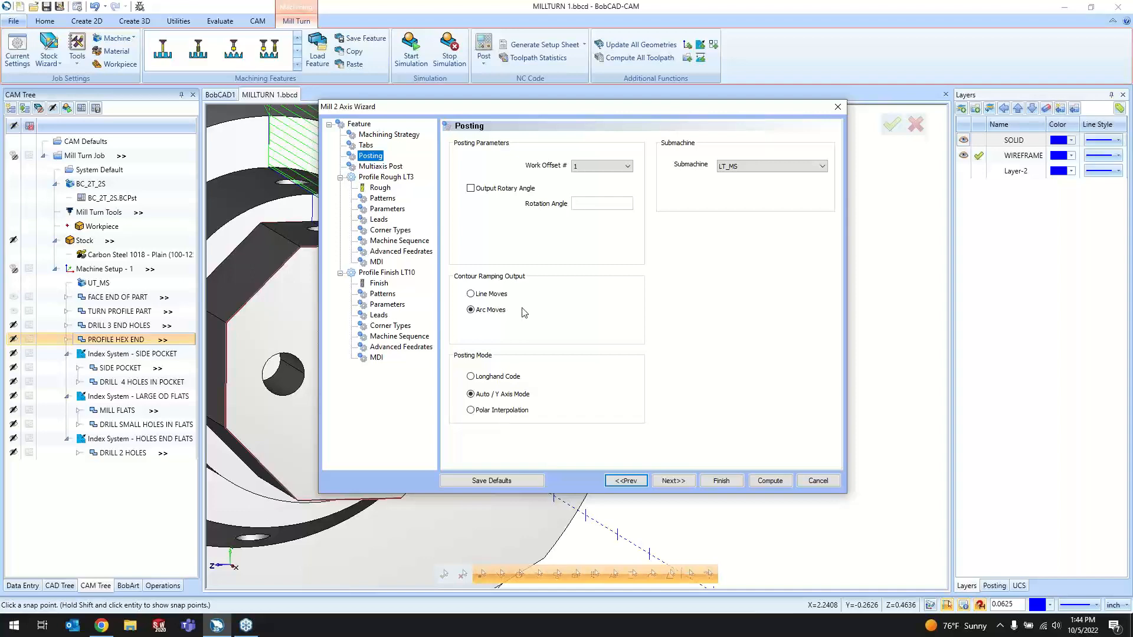
{"action": "left_click", "coordinate": [820, 481]}
- Open the DRILL 3 END HOLES feature for editing and review its Posting settings
{"action": "left_click", "coordinate": [119, 326]}
{"action": "right_click", "coordinate": [118, 328]}
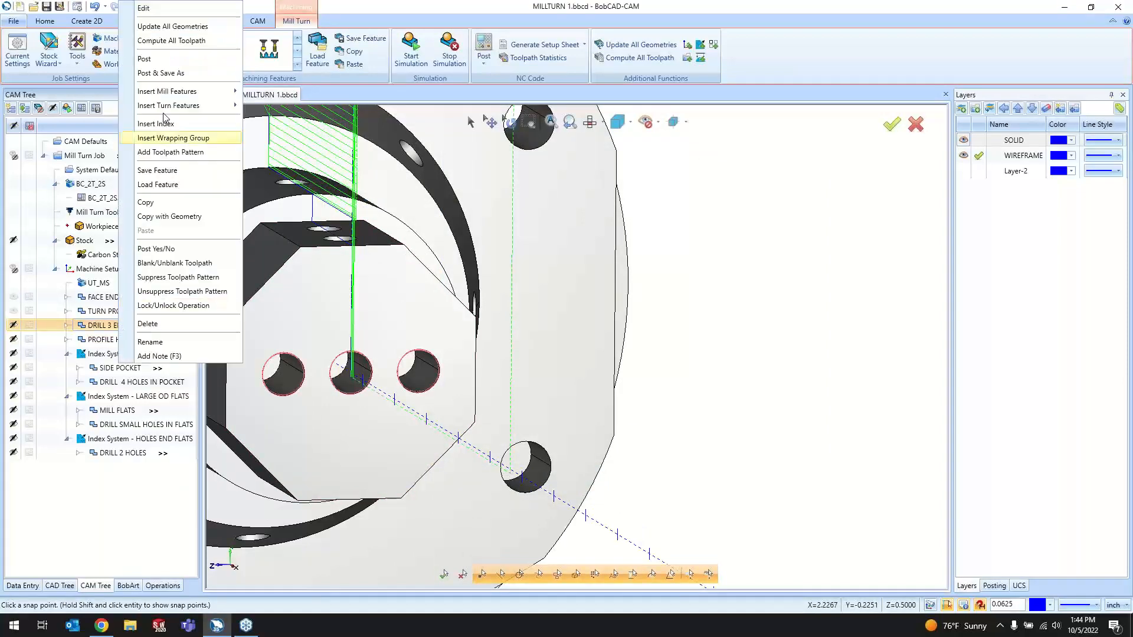
{"action": "left_click", "coordinate": [137, 8]}
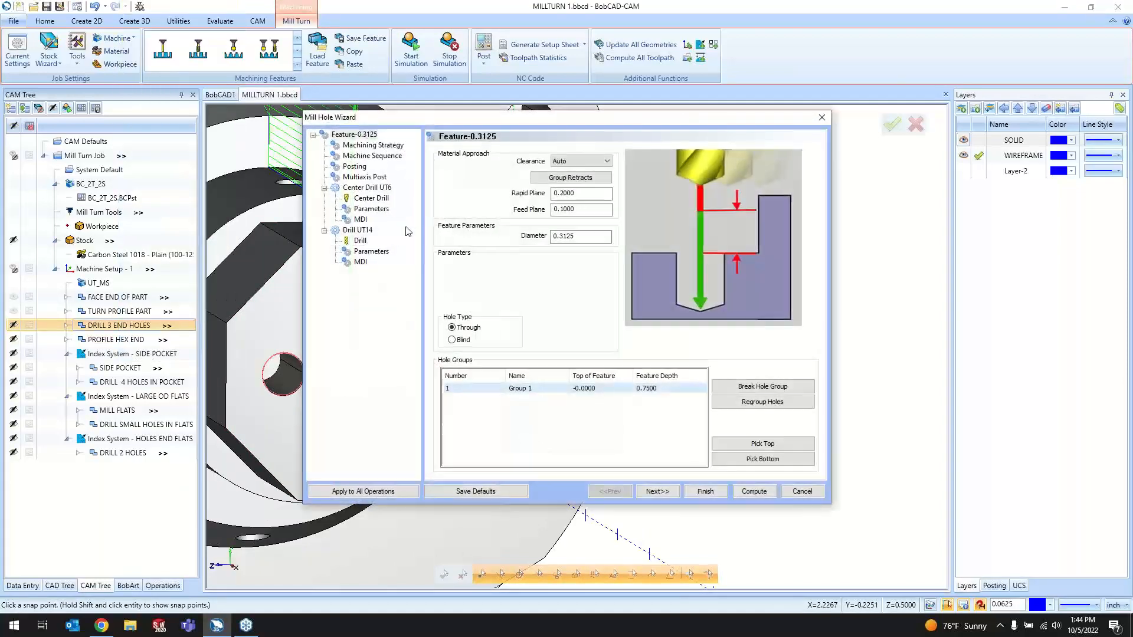
{"action": "left_click", "coordinate": [354, 166]}
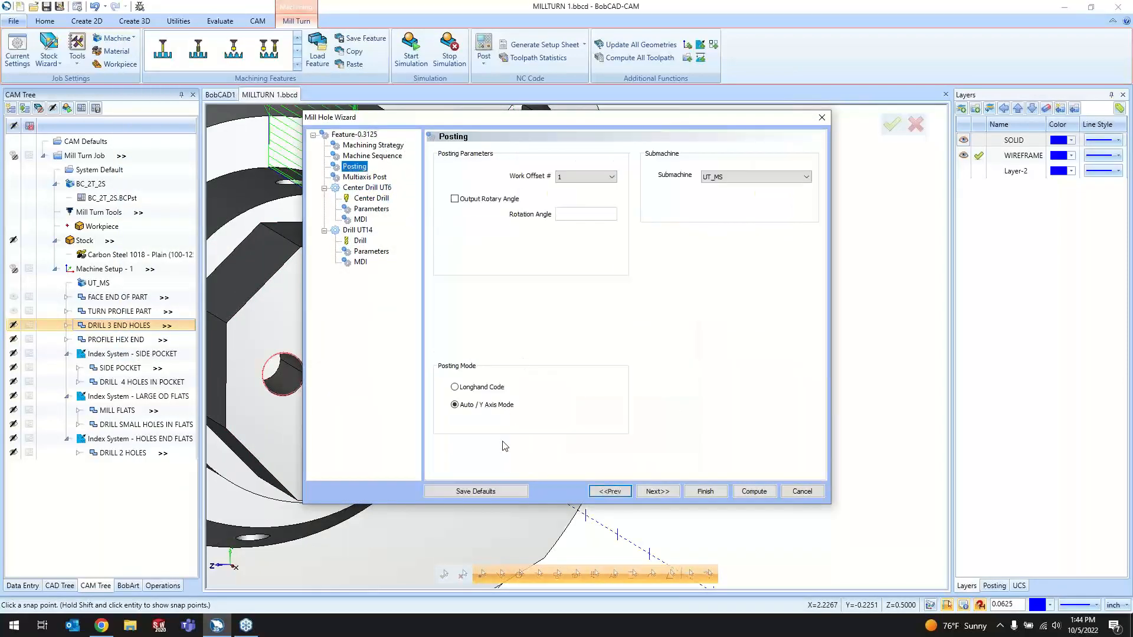
- Continue to the Center Drill tool settings and turn off Use System Feeds and Speeds
{"action": "left_click", "coordinate": [658, 492]}
{"action": "left_click", "coordinate": [657, 491]}
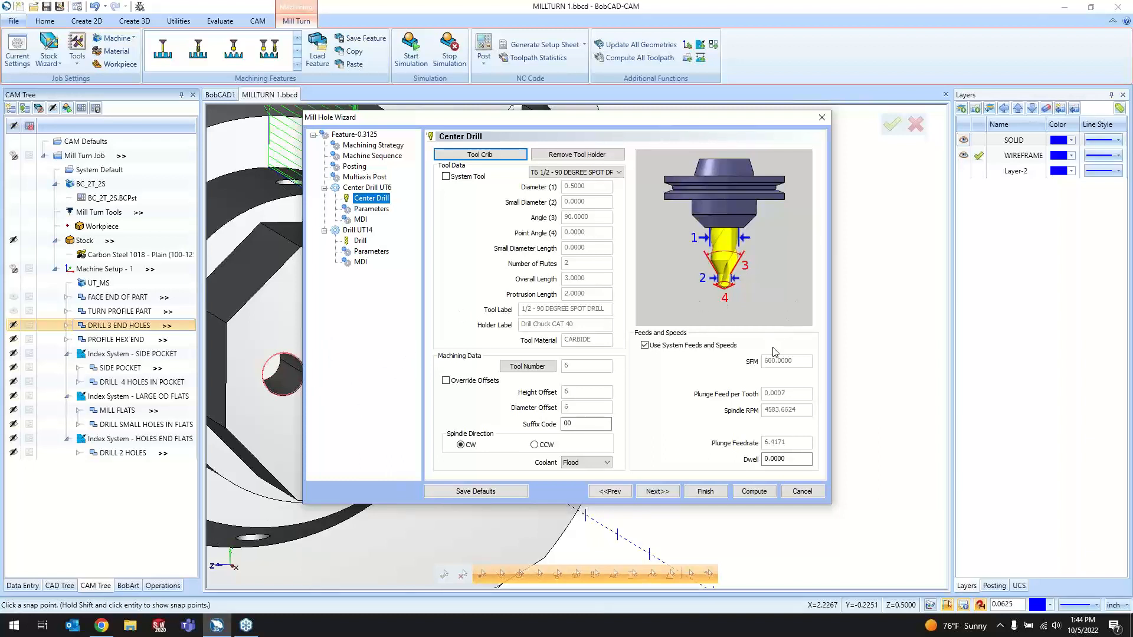
{"action": "left_click", "coordinate": [669, 345]}
{"action": "left_click", "coordinate": [786, 441]}
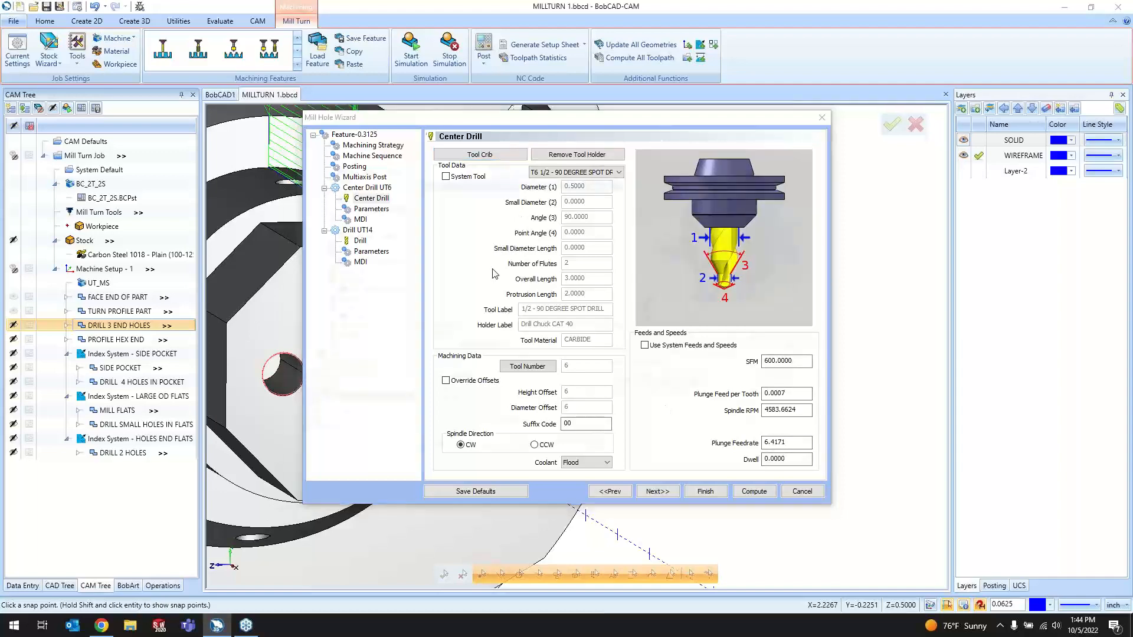
- Inspect the 1/2 - 90 degree spot drill at Station # 6 in the Mill Turn Tool Crib and accept it
{"action": "scroll", "coordinate": [406, 301], "scroll_direction": "up", "scroll_amount": 3}
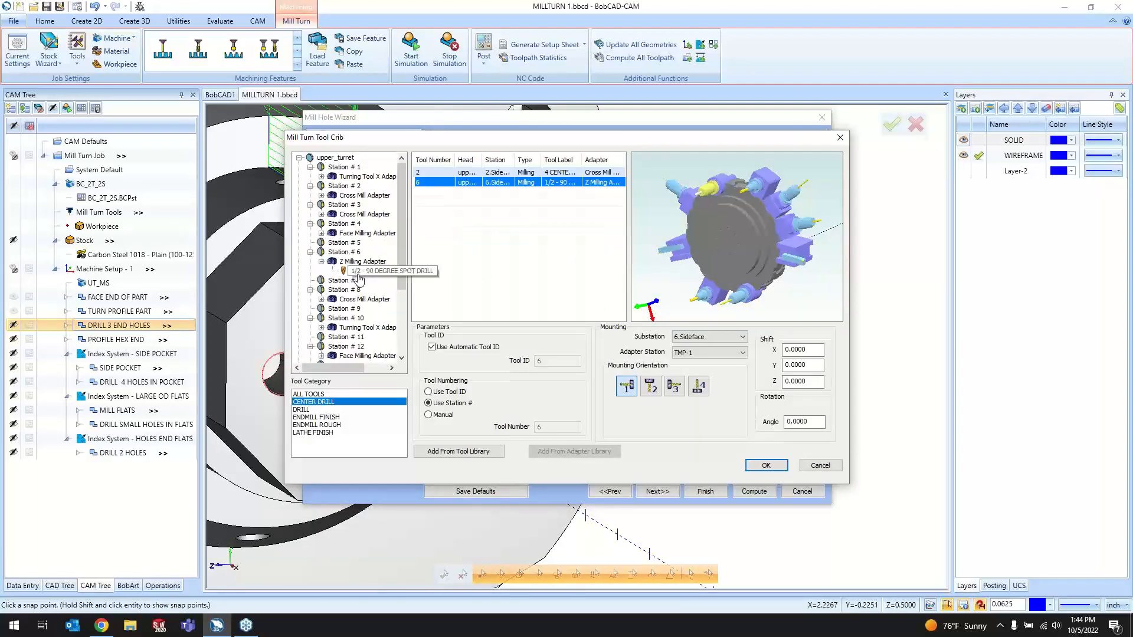
{"action": "left_click", "coordinate": [361, 271]}
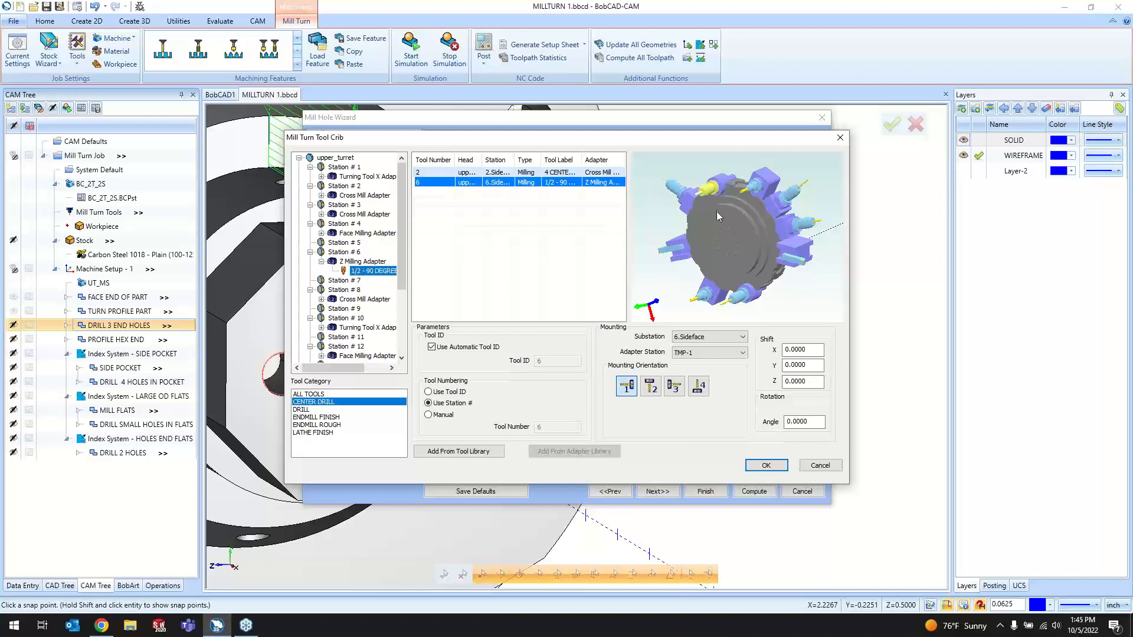
{"action": "left_click_drag", "start_coordinate": [707, 197], "coordinate": [747, 231]}
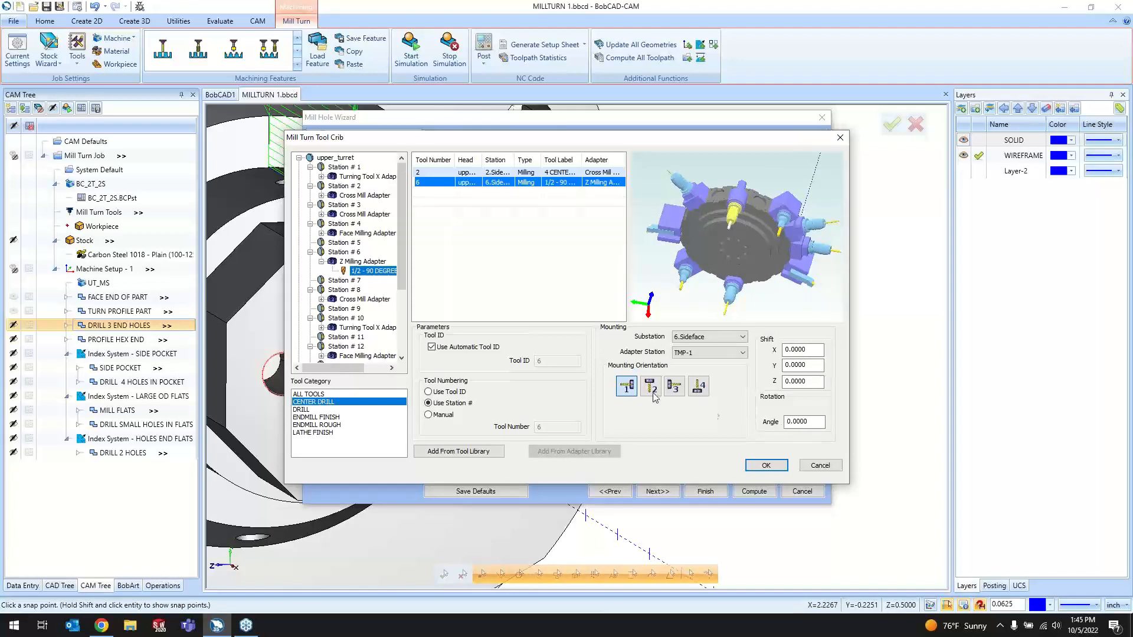
{"action": "left_click_drag", "start_coordinate": [735, 248], "coordinate": [703, 213]}
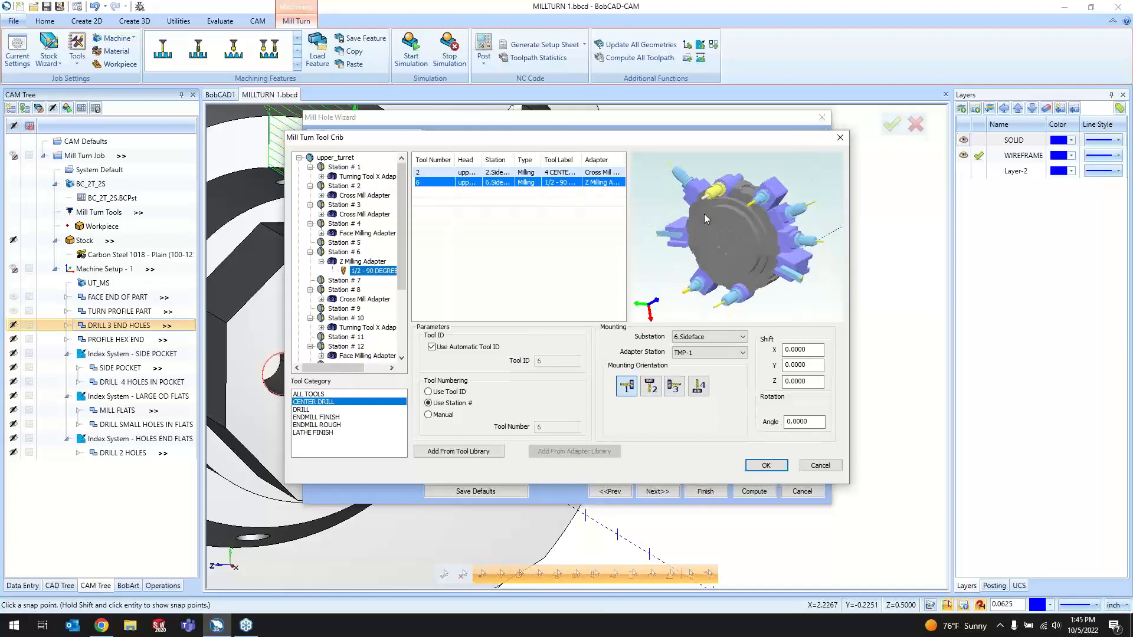
{"action": "left_click", "coordinate": [766, 465]}
- Compare the Peck and Fast Peck cycle types in the center drill parameters and set the cycle type to Single Depth
{"action": "left_click", "coordinate": [657, 492]}
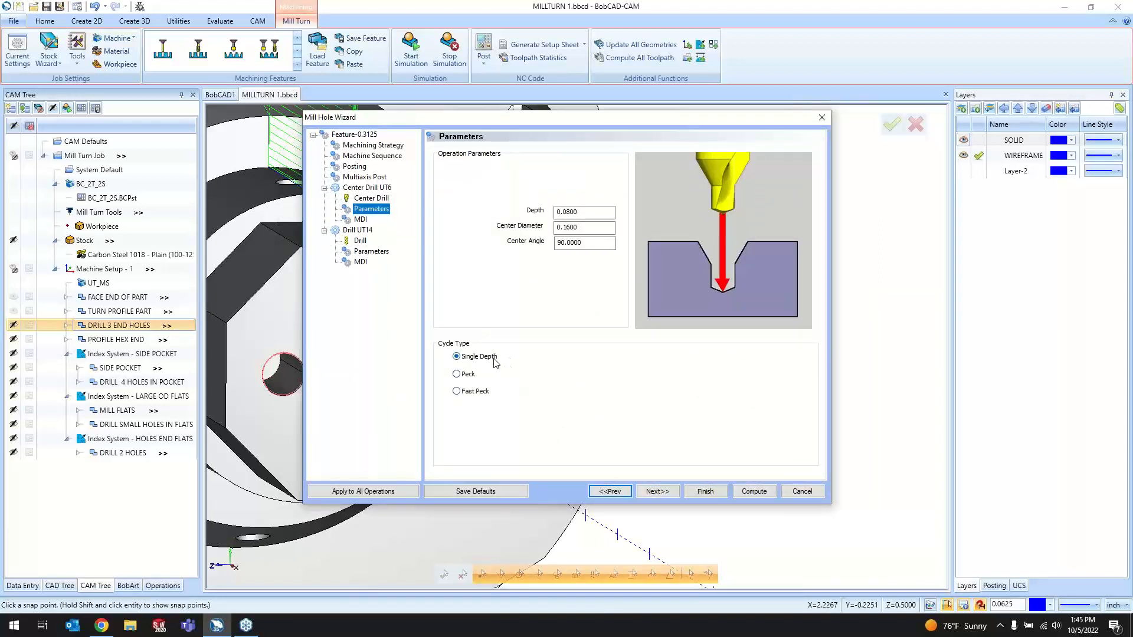
{"action": "left_click", "coordinate": [468, 376]}
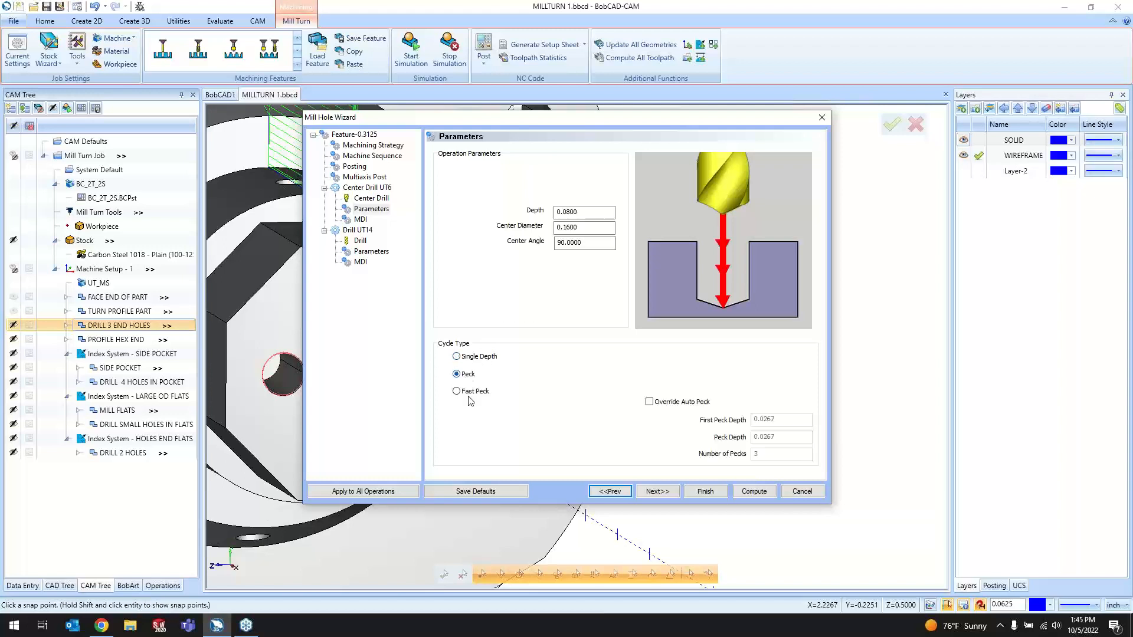
{"action": "left_click", "coordinate": [470, 393]}
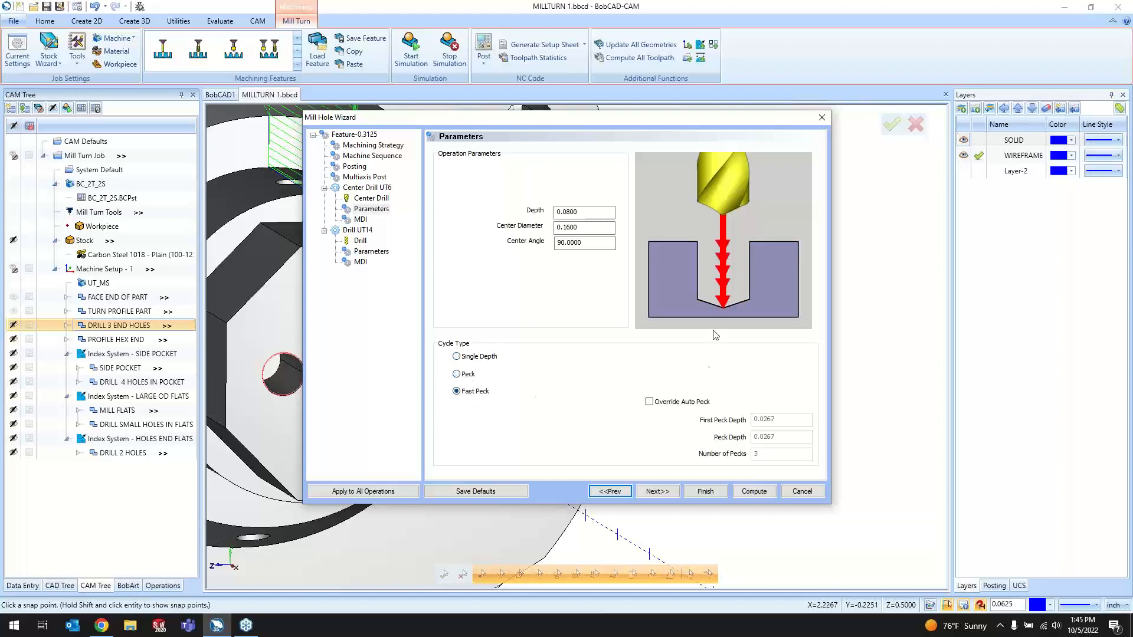
{"action": "left_click", "coordinate": [475, 358]}
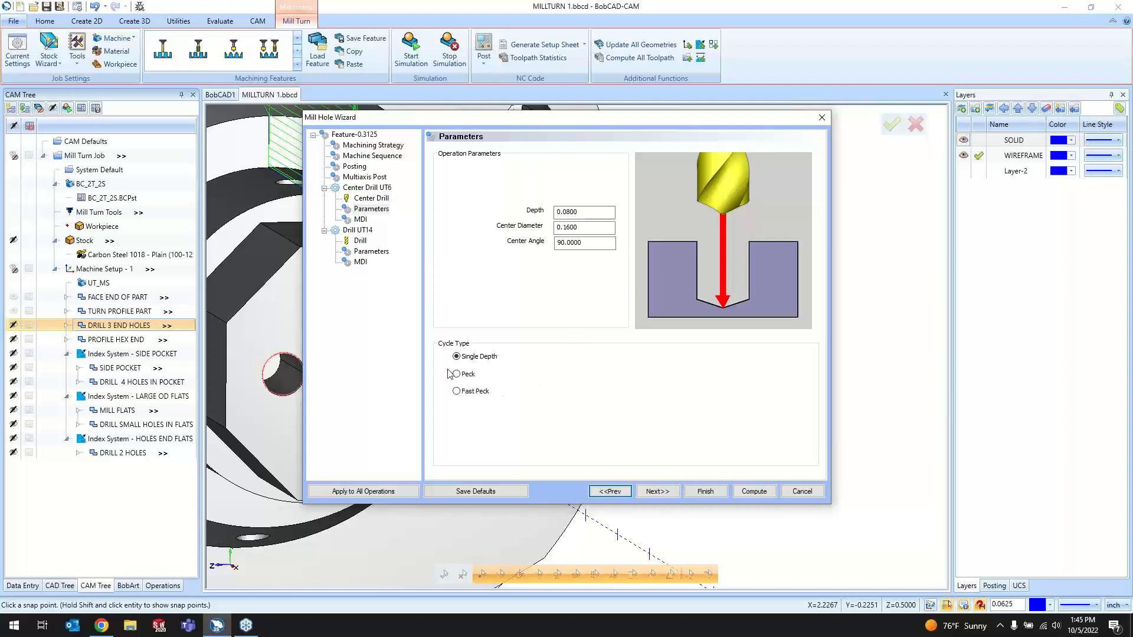
- Review the MDI commands and the drill's tool and parameter settings, and finish the Mill Hole Wizard
{"action": "left_click", "coordinate": [658, 492]}
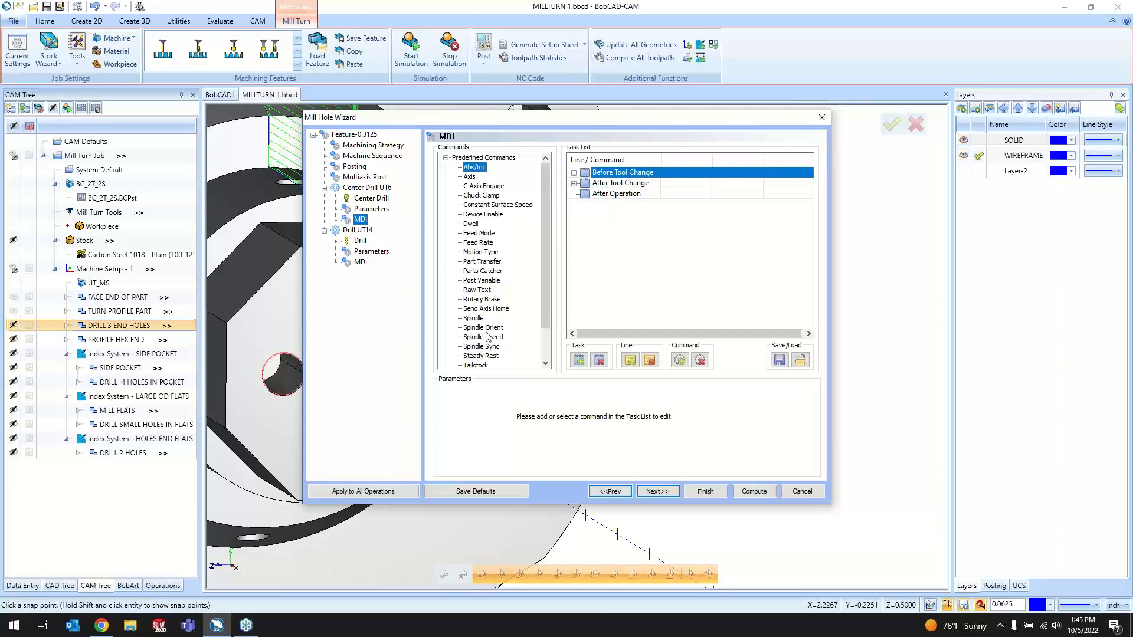
{"action": "left_click_drag", "start_coordinate": [552, 319], "coordinate": [549, 354]}
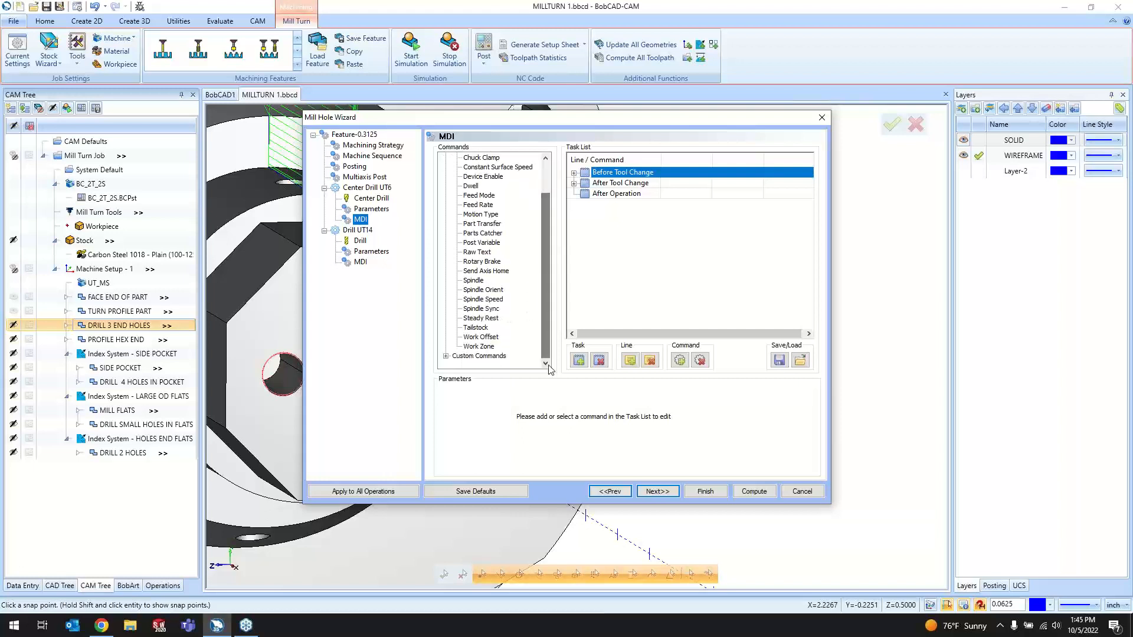
{"action": "left_click", "coordinate": [657, 491]}
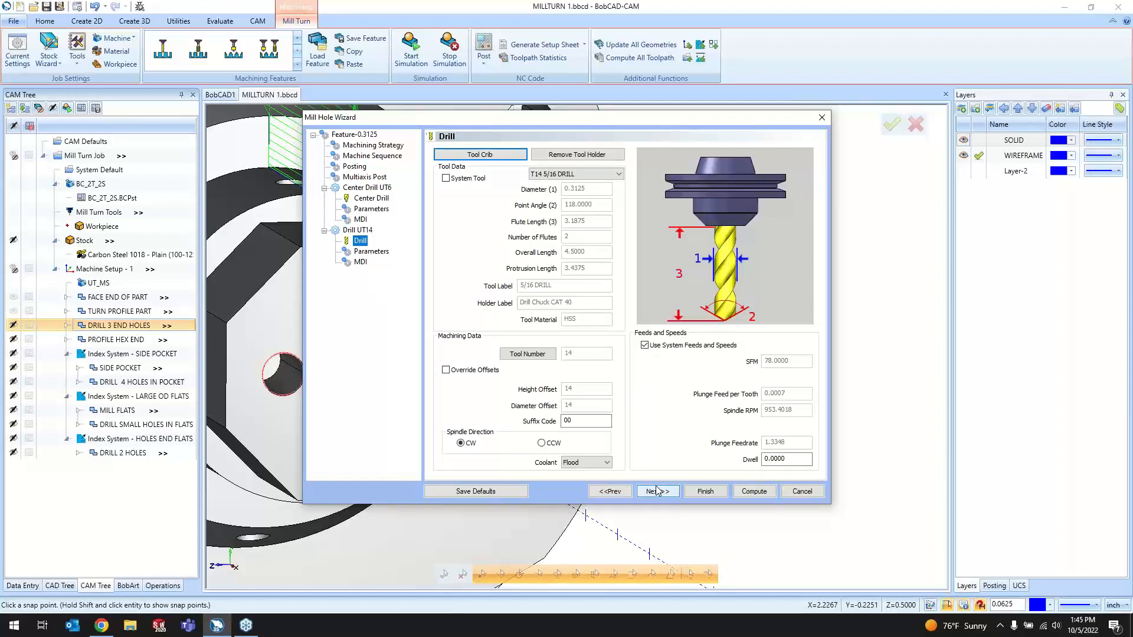
{"action": "left_click", "coordinate": [657, 492]}
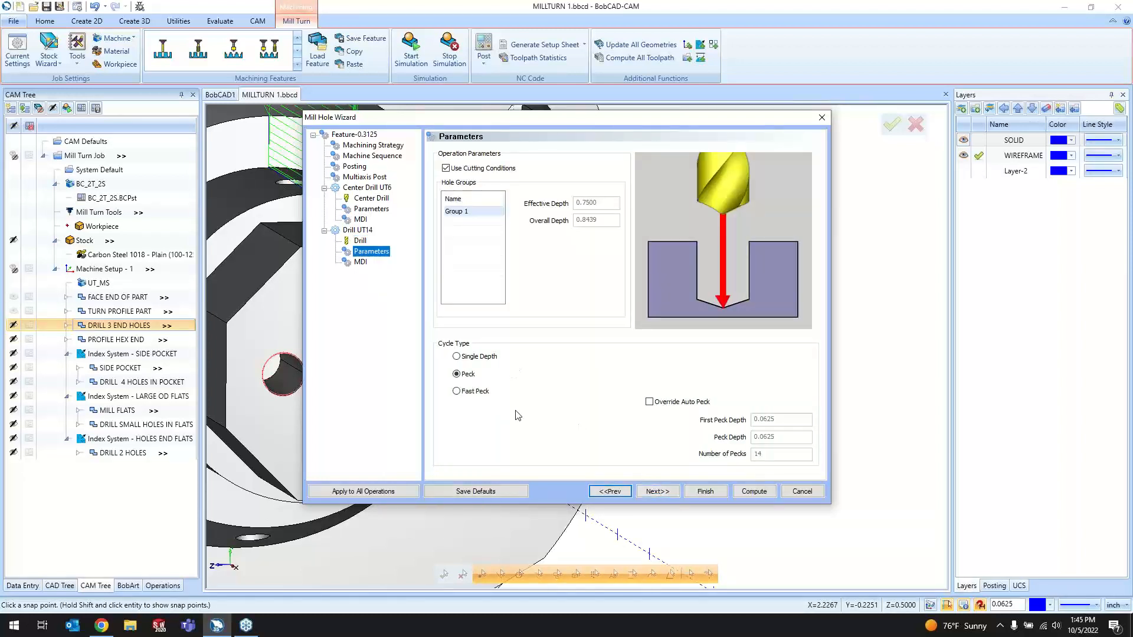
{"action": "left_click", "coordinate": [653, 491]}
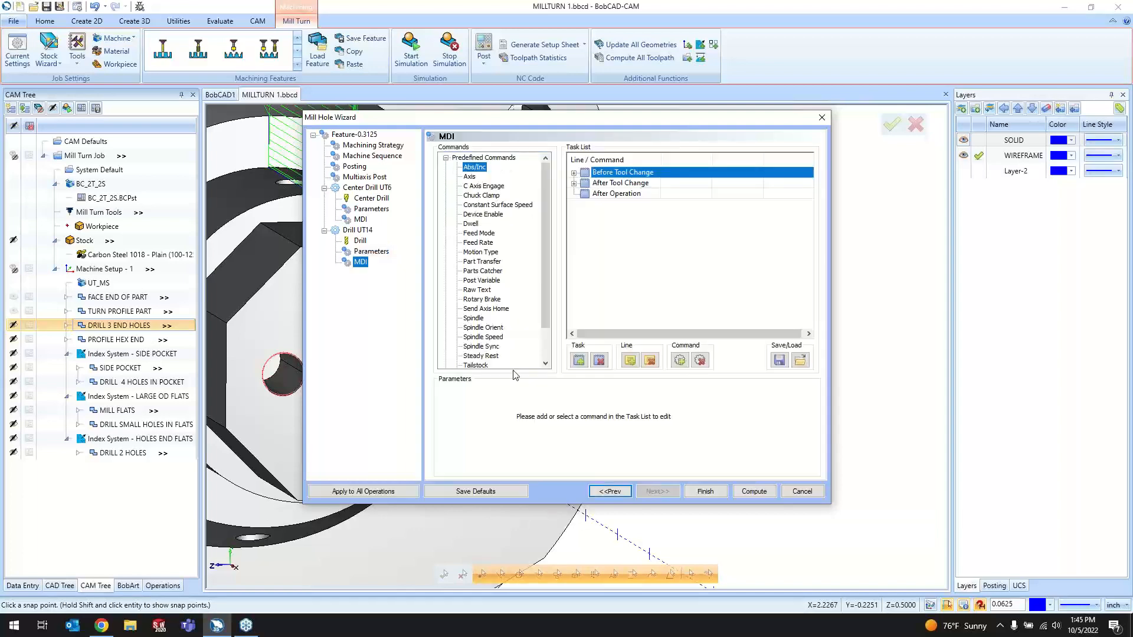
{"action": "left_click", "coordinate": [705, 491]}
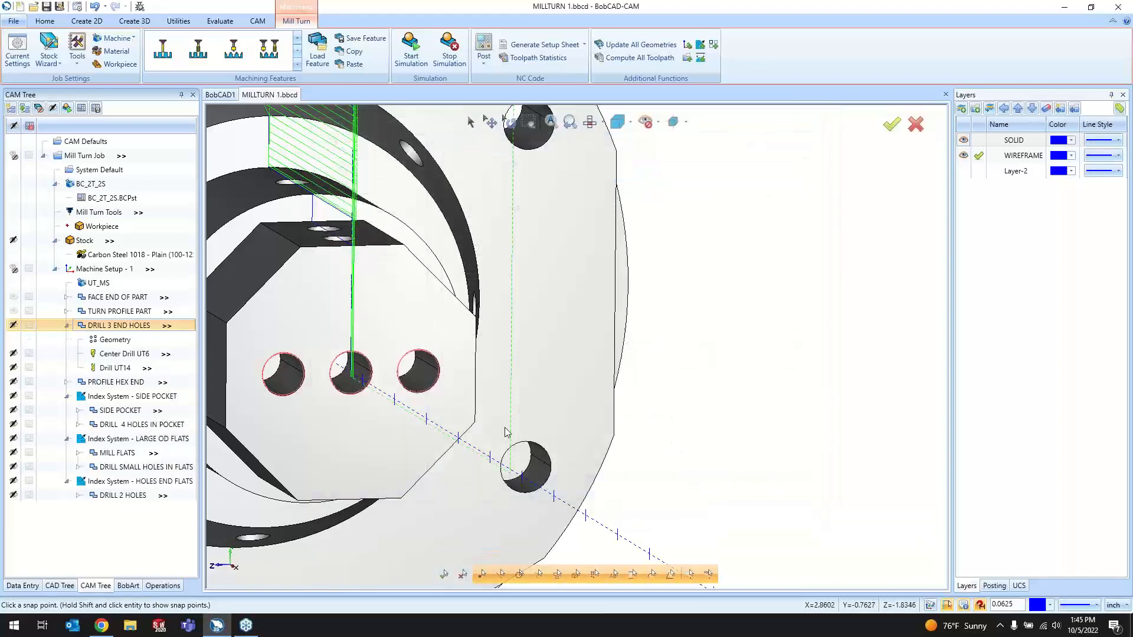
- Reopen the PROFILE HEX END feature and review the rough tool and its Patterns settings
{"action": "scroll", "coordinate": [568, 423], "scroll_direction": "down", "scroll_amount": 3}
{"action": "middle_click_drag", "start_coordinate": [568, 423], "coordinate": [739, 374]}
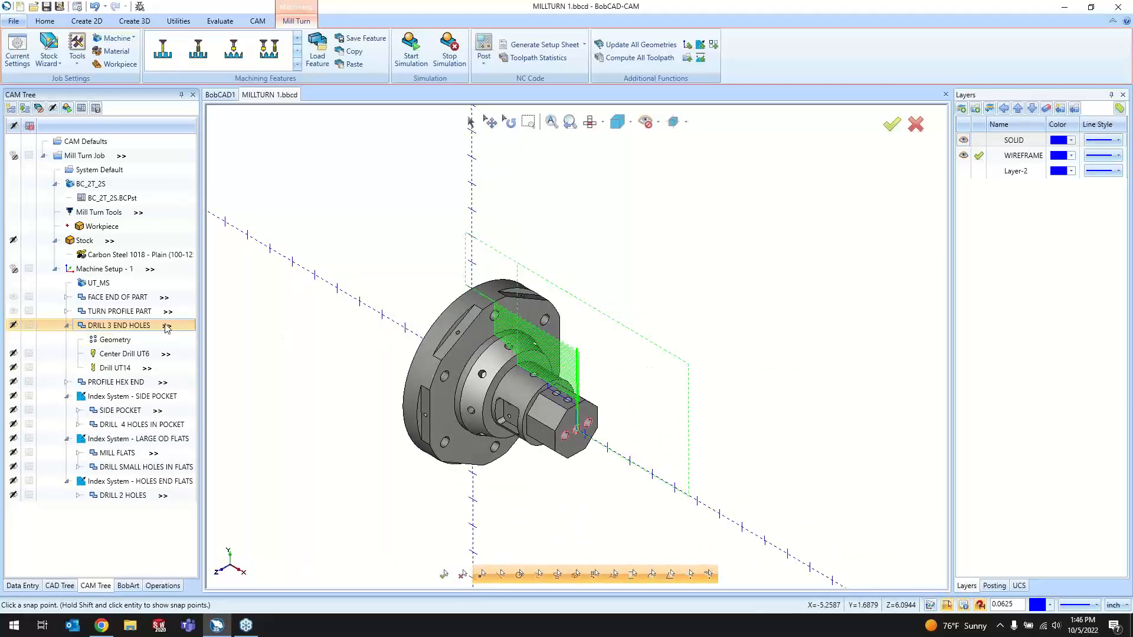
{"action": "left_click", "coordinate": [67, 325]}
{"action": "left_click", "coordinate": [89, 339]}
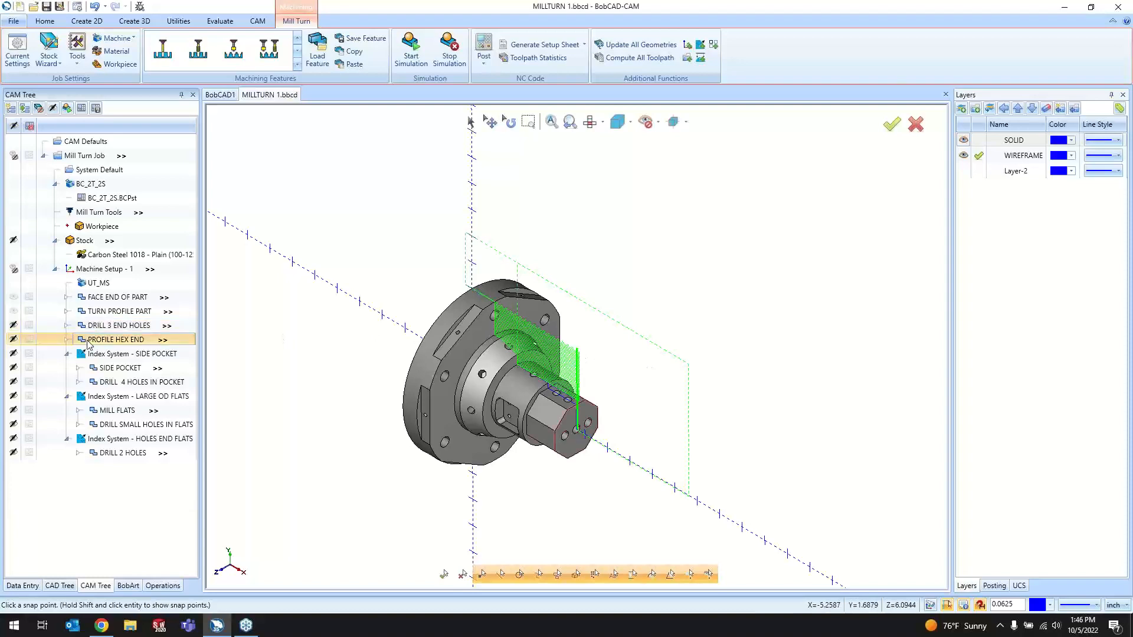
{"action": "right_click", "coordinate": [88, 339]}
{"action": "left_click", "coordinate": [124, 8]}
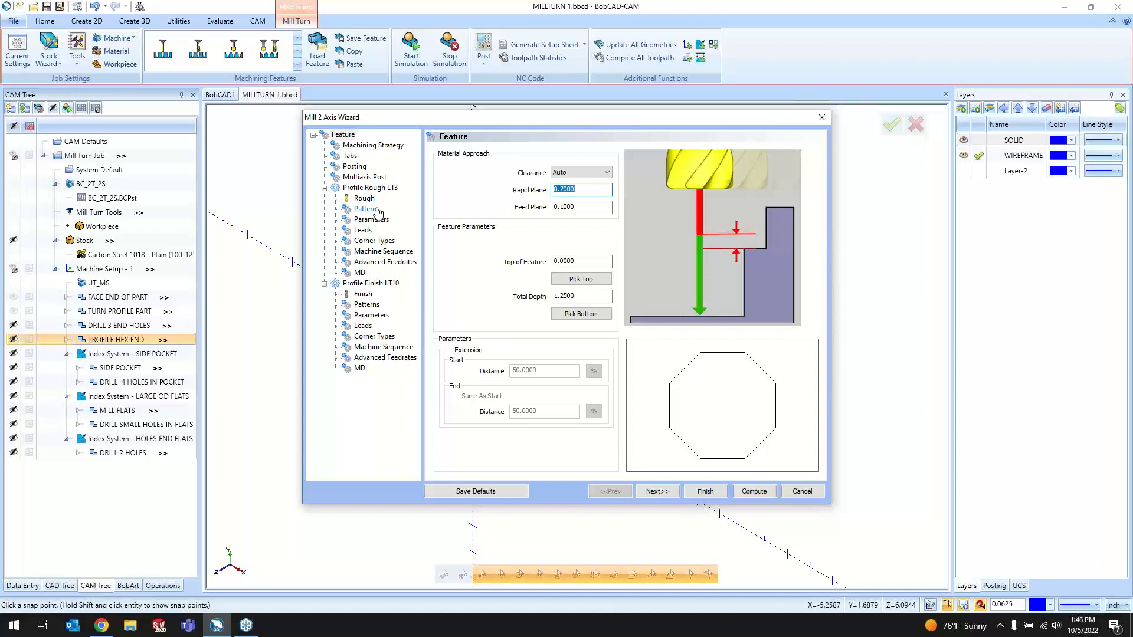
{"action": "left_click", "coordinate": [364, 198]}
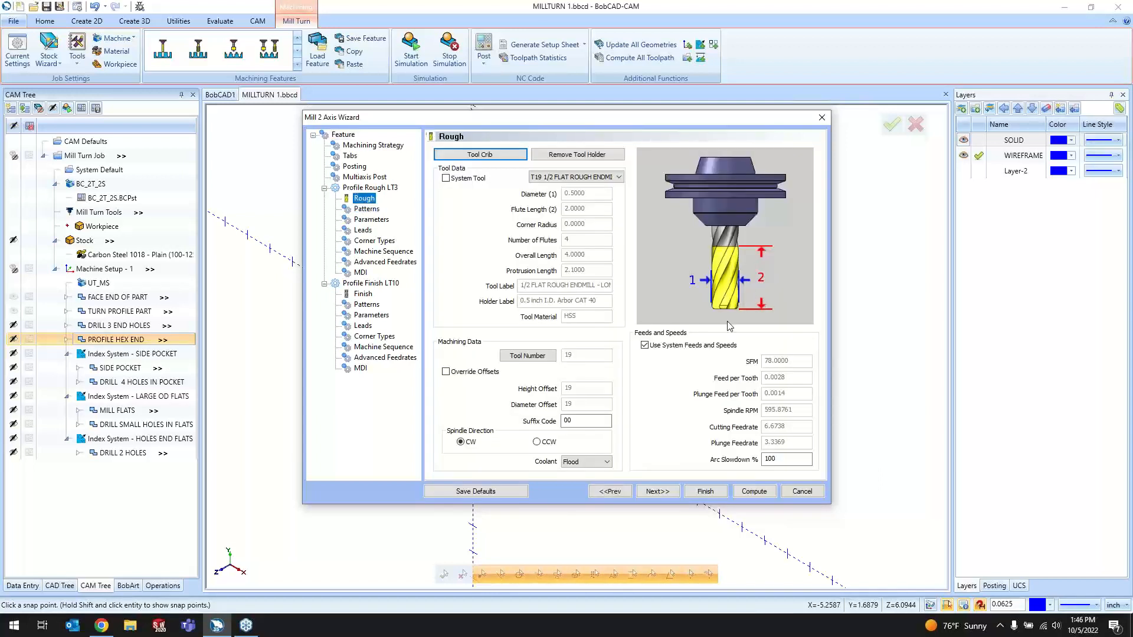
{"action": "left_click", "coordinate": [366, 209]}
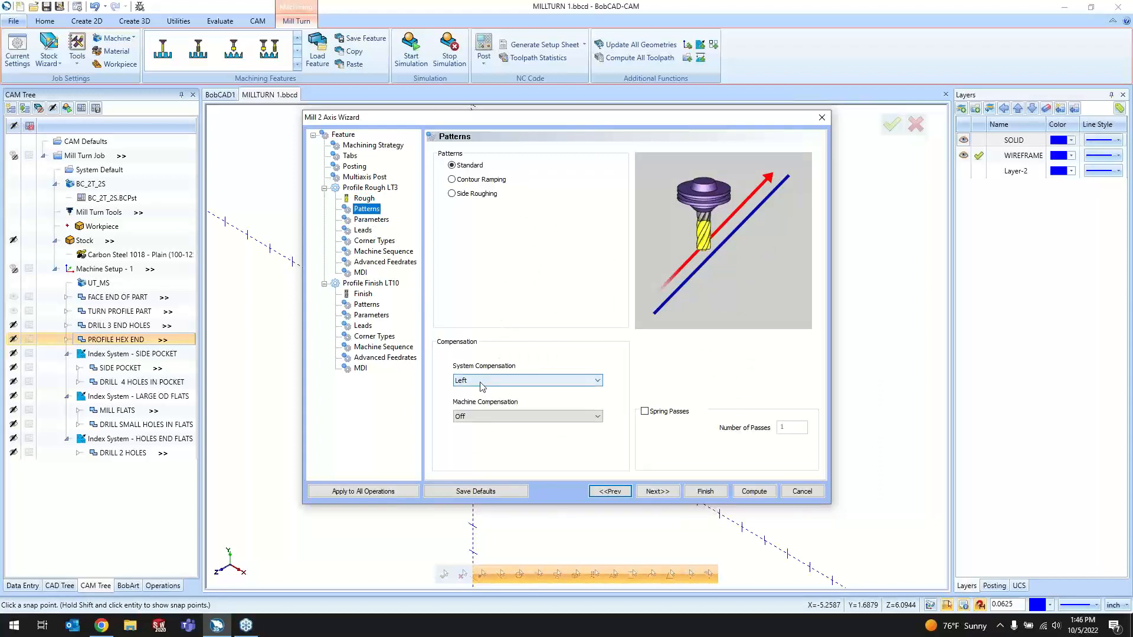
- Review the roughing Parameters, Leads, Corner Types, Machine Sequence and Advanced Feedrates of the hex profile
{"action": "left_click", "coordinate": [371, 220]}
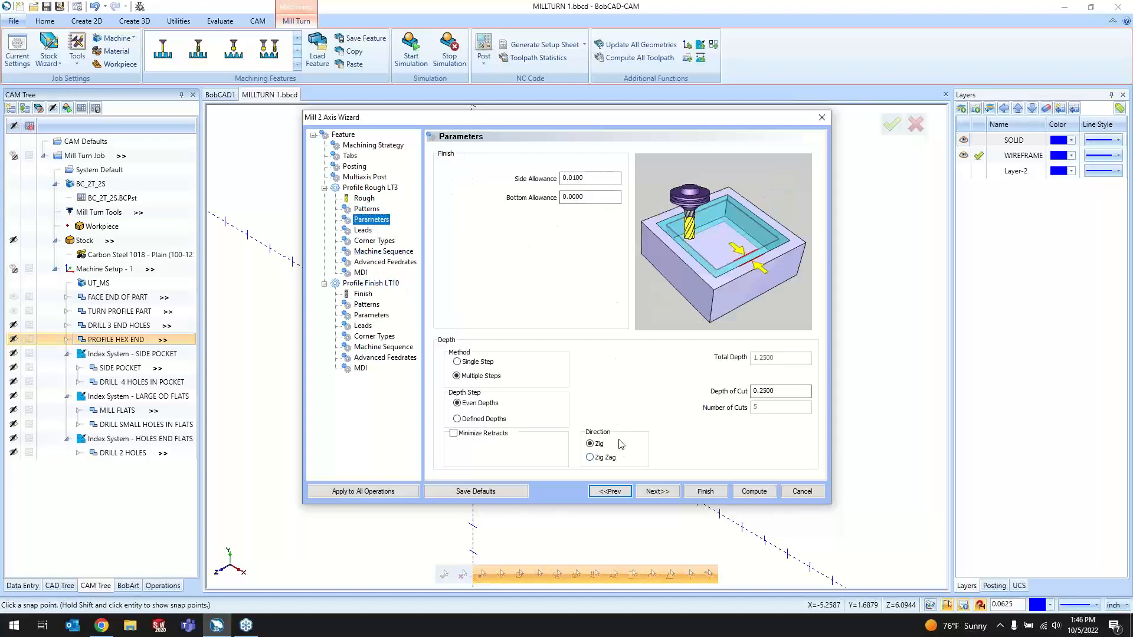
{"action": "left_click", "coordinate": [363, 230]}
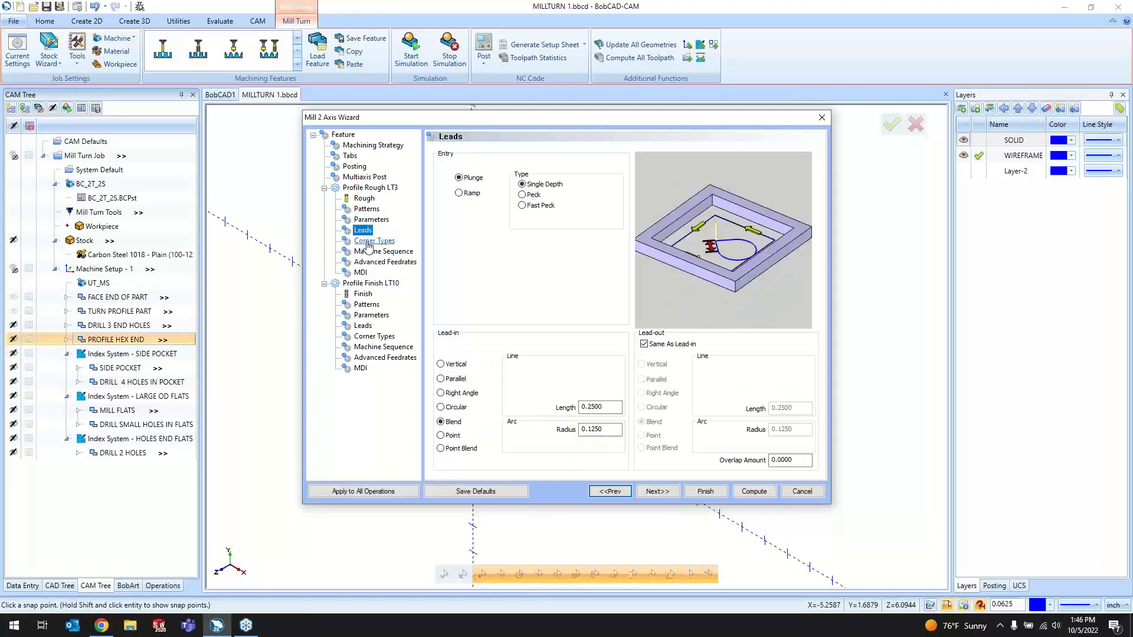
{"action": "left_click", "coordinate": [368, 243]}
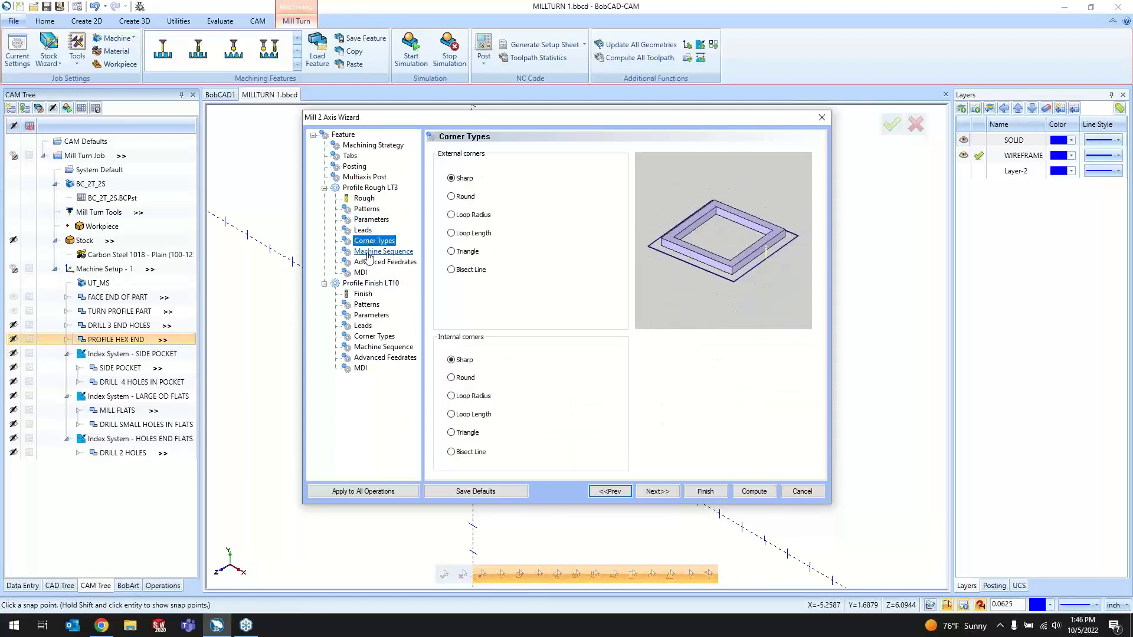
{"action": "left_click", "coordinate": [370, 253]}
{"action": "left_click", "coordinate": [370, 263]}
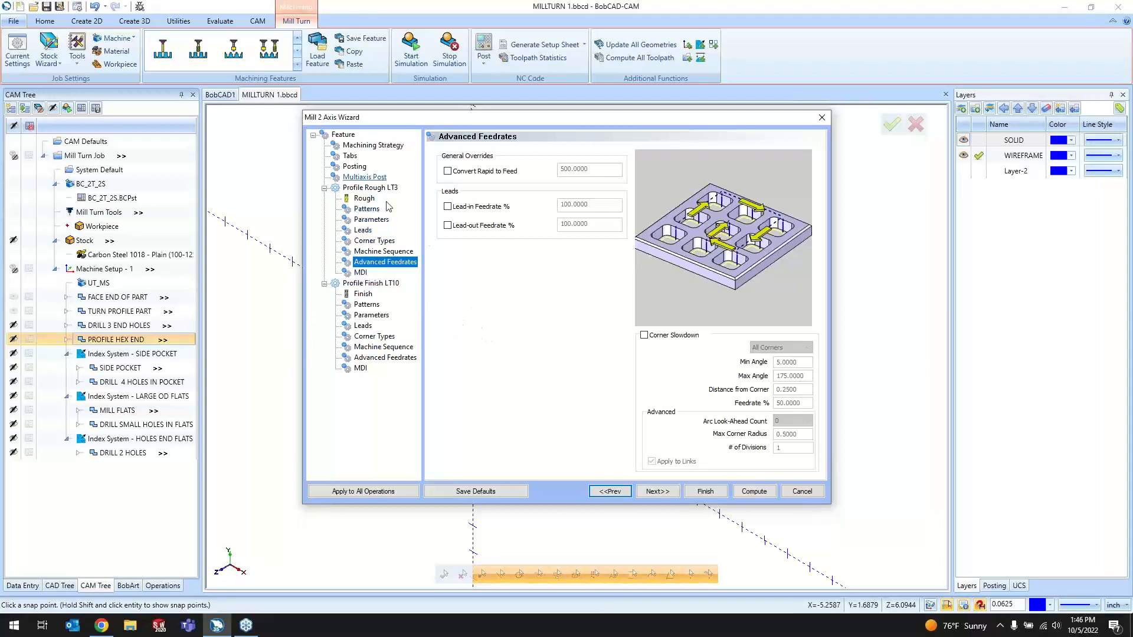
- Return to the hex profile's Feature settings and pick the inner corner of the hex flat as the bottom for Total Depth
{"action": "left_click", "coordinate": [344, 135]}
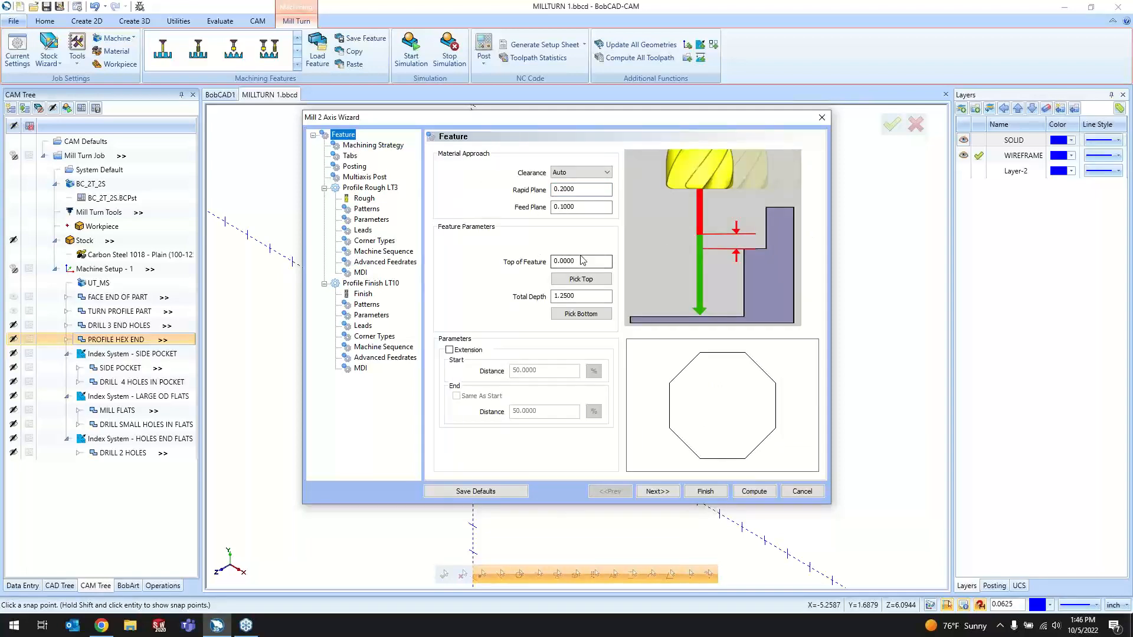
{"action": "left_click", "coordinate": [575, 314]}
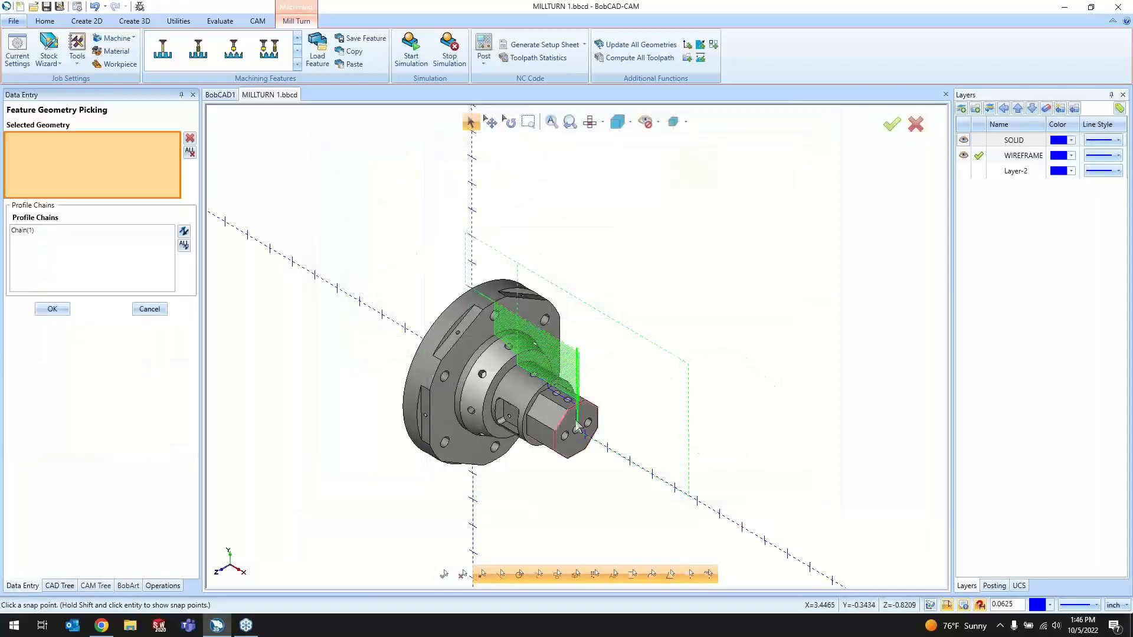
{"action": "scroll", "coordinate": [551, 419], "scroll_direction": "up", "scroll_amount": 5}
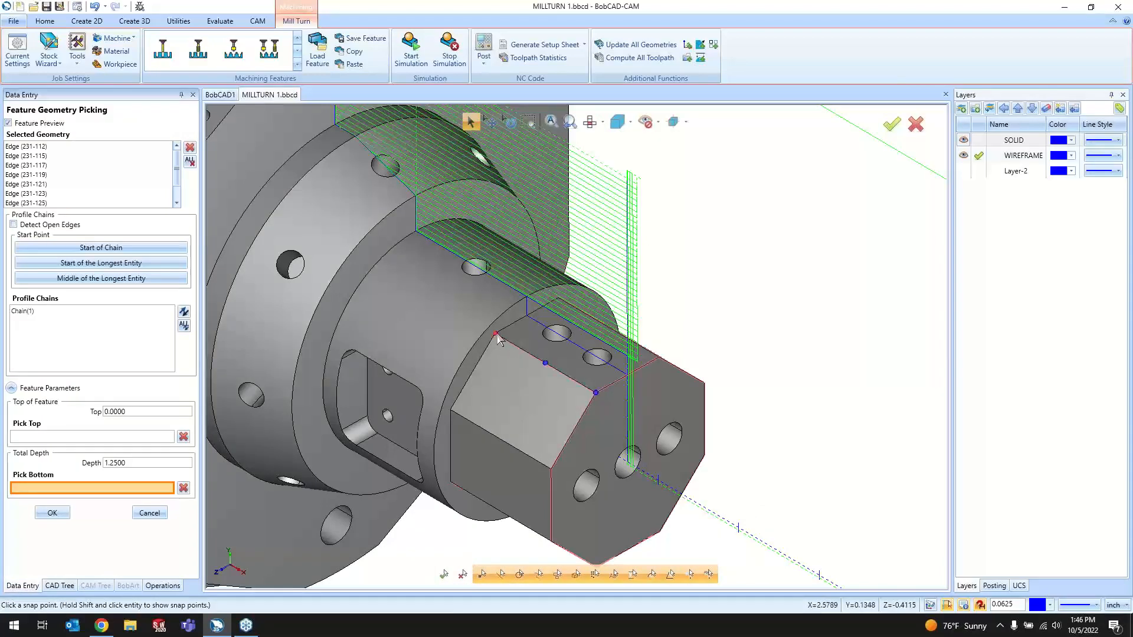
{"action": "left_click", "coordinate": [495, 334]}
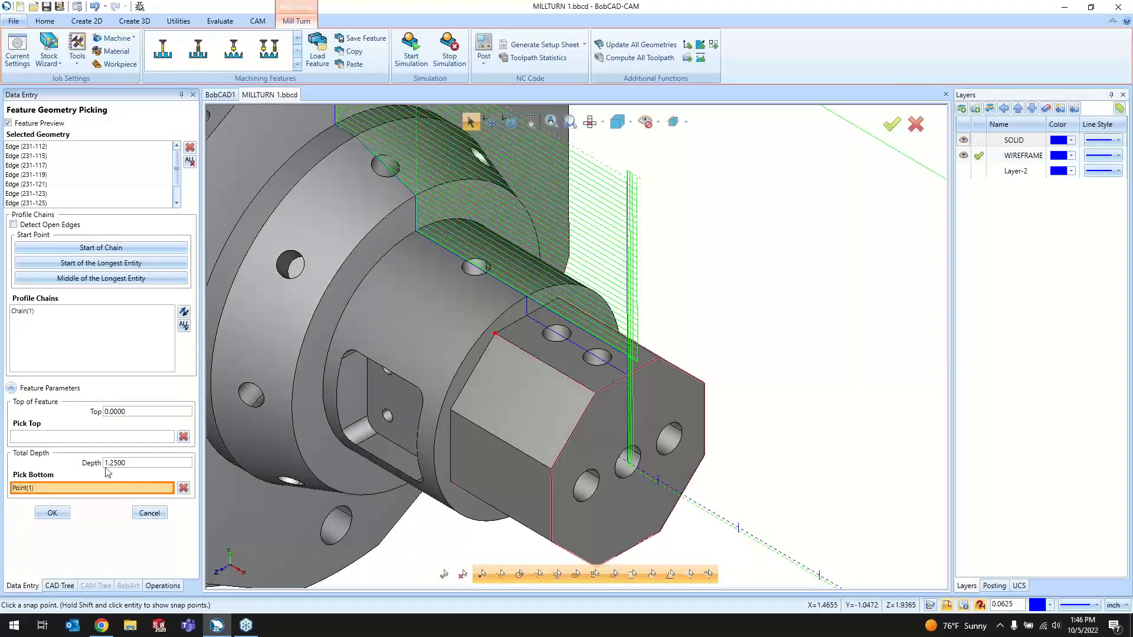
{"action": "left_click", "coordinate": [52, 513]}
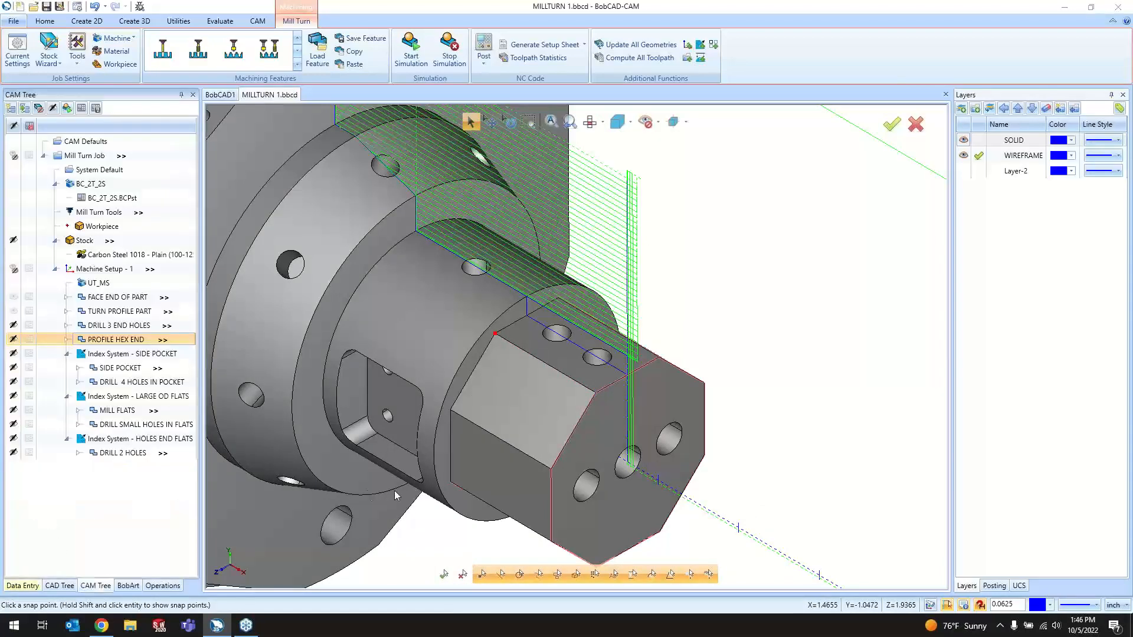
- Review the hex feature's Profile Rough and Profile Finish operations in Machining Strategy, and its Tabs settings
{"action": "left_click", "coordinate": [655, 492]}
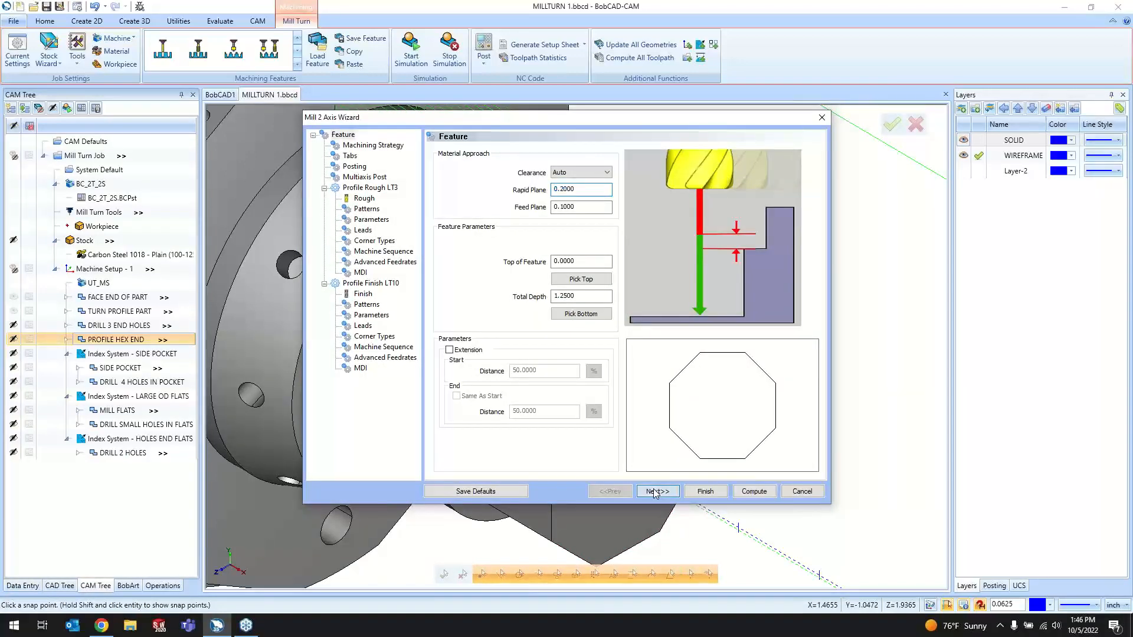
{"action": "left_click", "coordinate": [491, 346]}
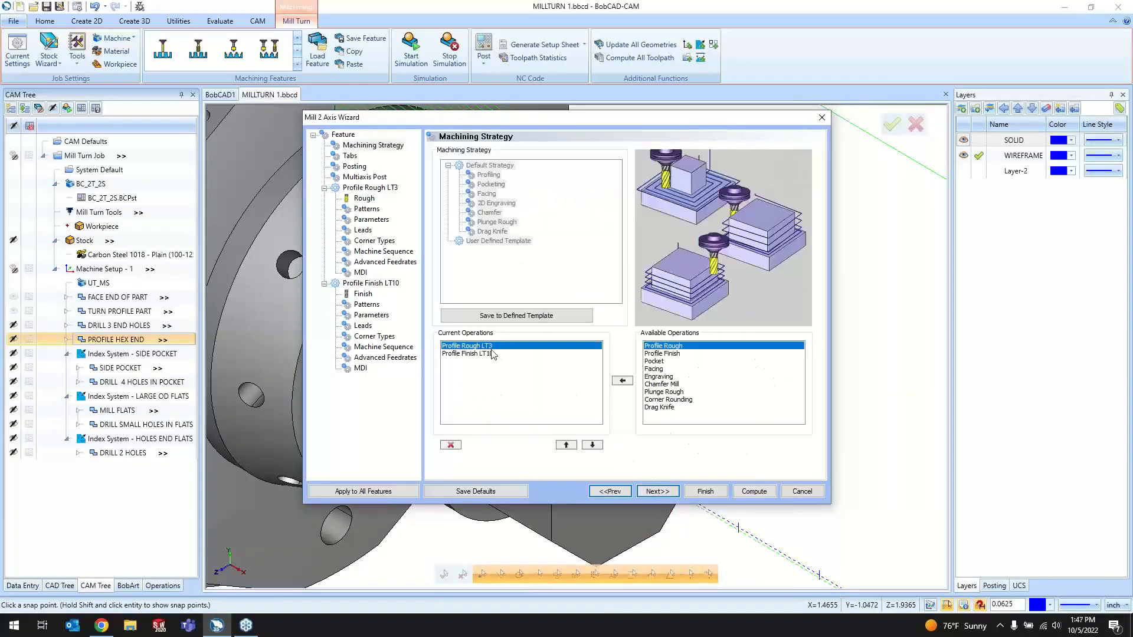
{"action": "left_click", "coordinate": [484, 354]}
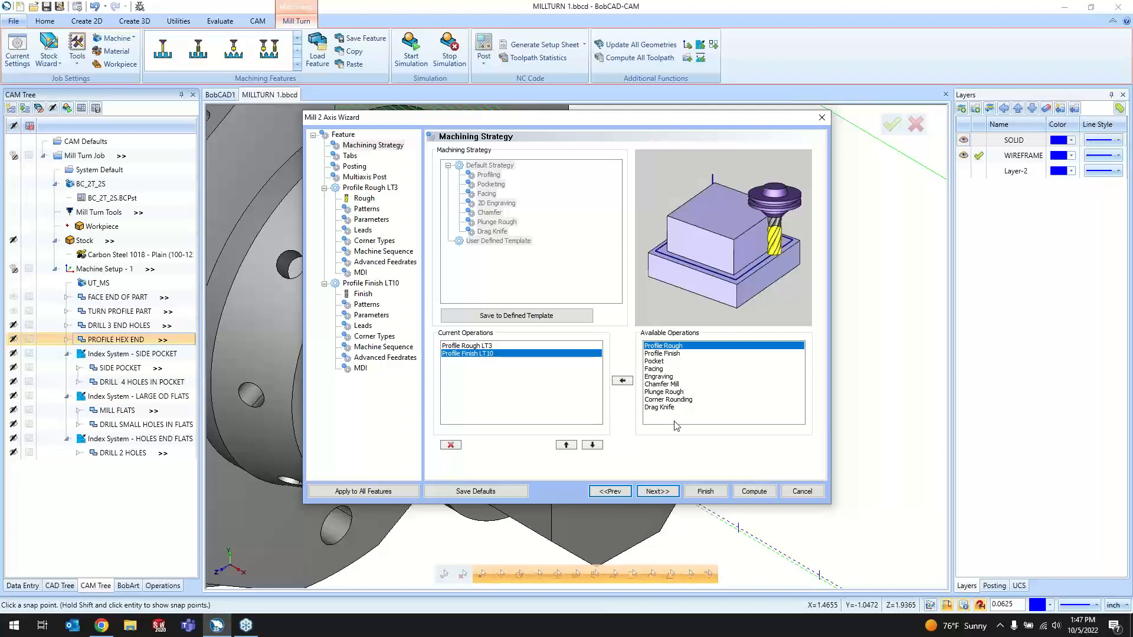
{"action": "left_click", "coordinate": [656, 491]}
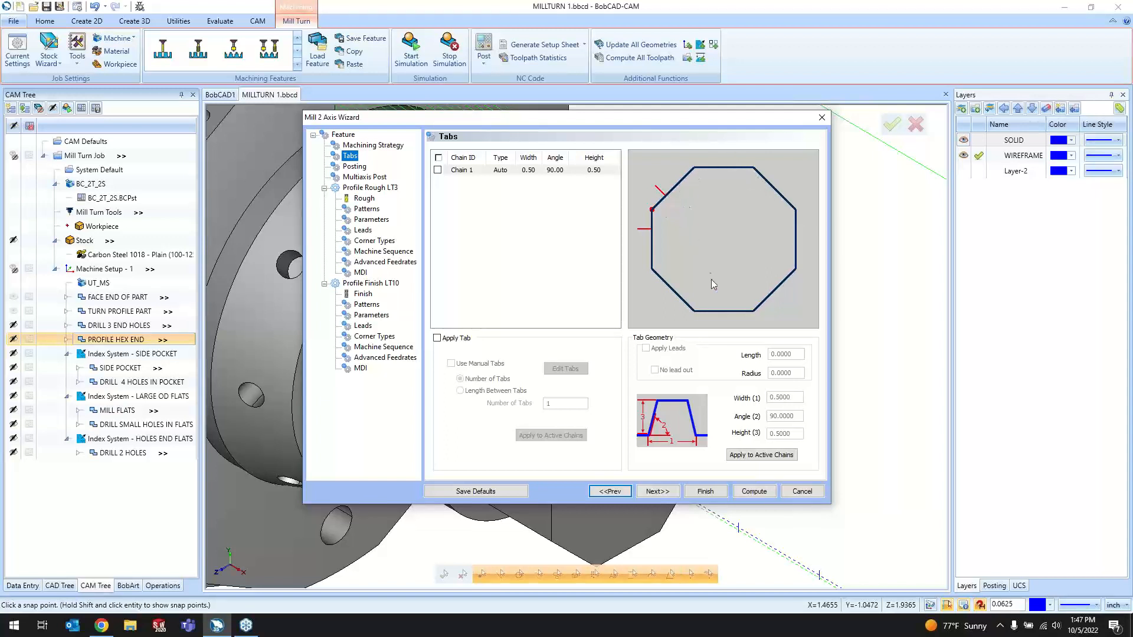
{"action": "left_click", "coordinate": [656, 491]}
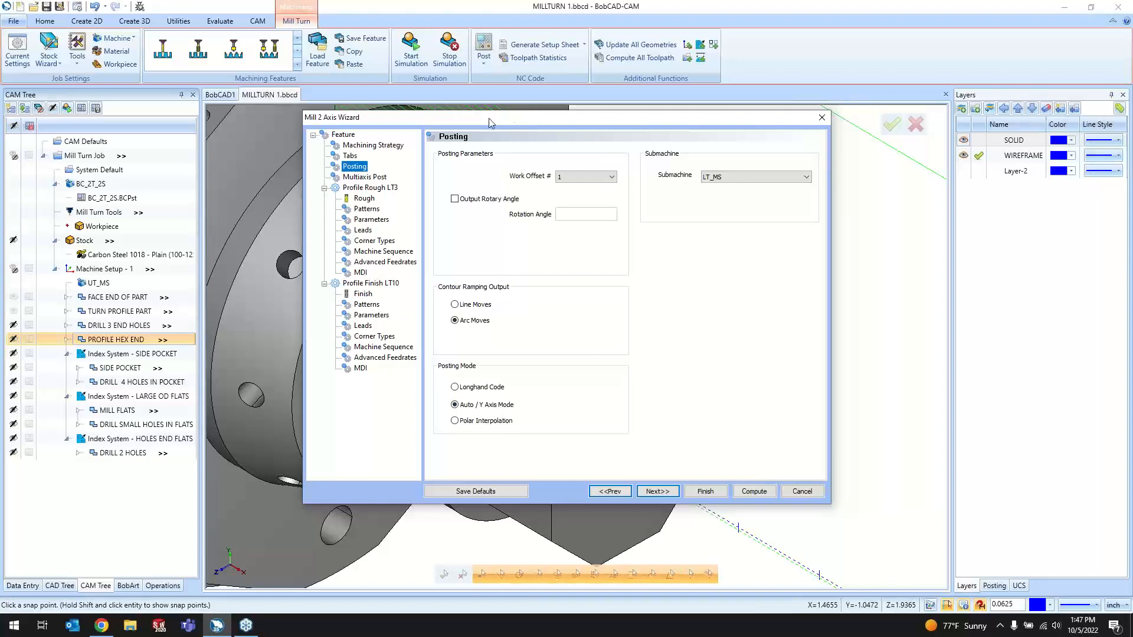
- Examine the hex end of the part and set the feature's posting mode to Polar Interpolation
{"action": "left_click_drag", "start_coordinate": [491, 118], "coordinate": [927, 94]}
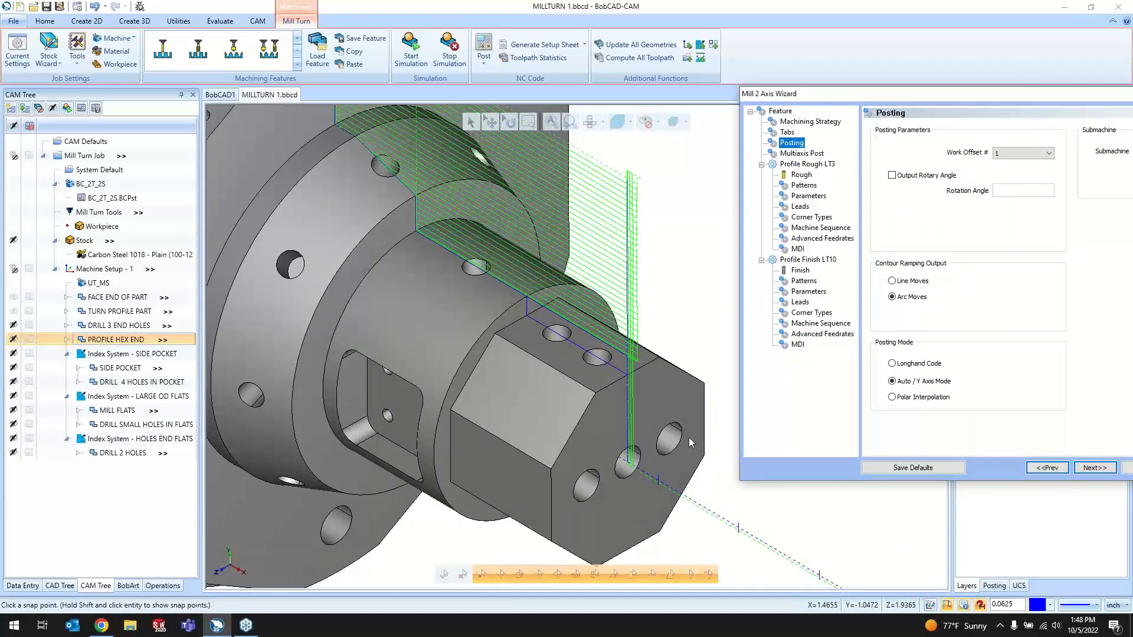
{"action": "left_click_drag", "start_coordinate": [621, 154], "coordinate": [455, 146]}
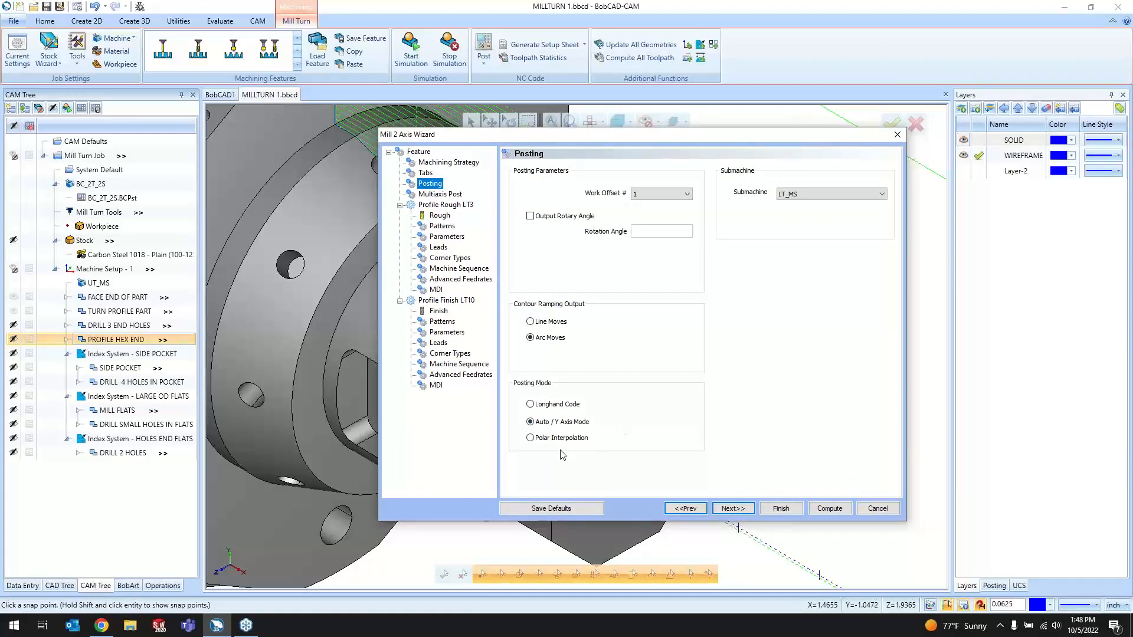
{"action": "left_click", "coordinate": [543, 440]}
{"action": "left_click", "coordinate": [736, 511]}
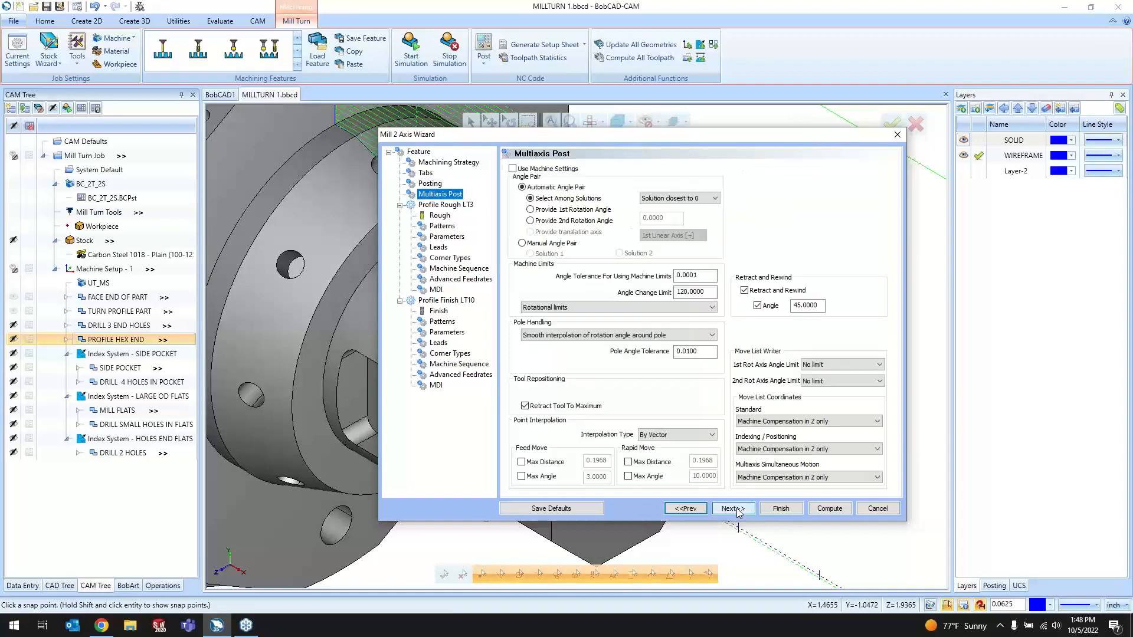
- Inspect the 1/2 flat rough endmill's tool data and its station and mounting in the Mill Turn Tool Crib
{"action": "left_click", "coordinate": [736, 510]}
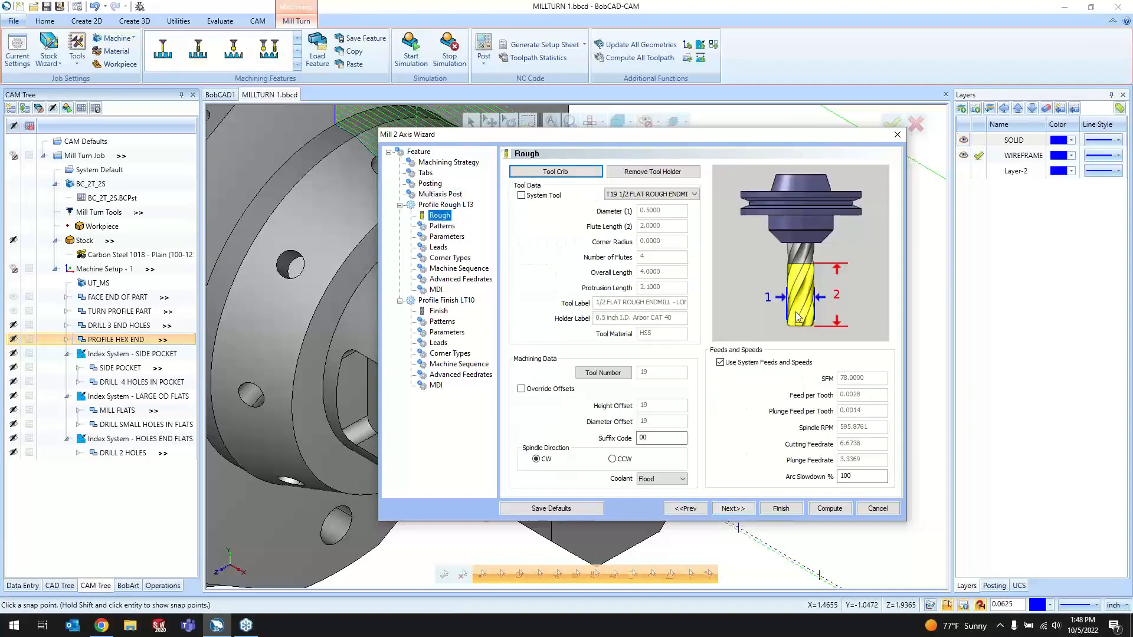
{"action": "left_click", "coordinate": [734, 509]}
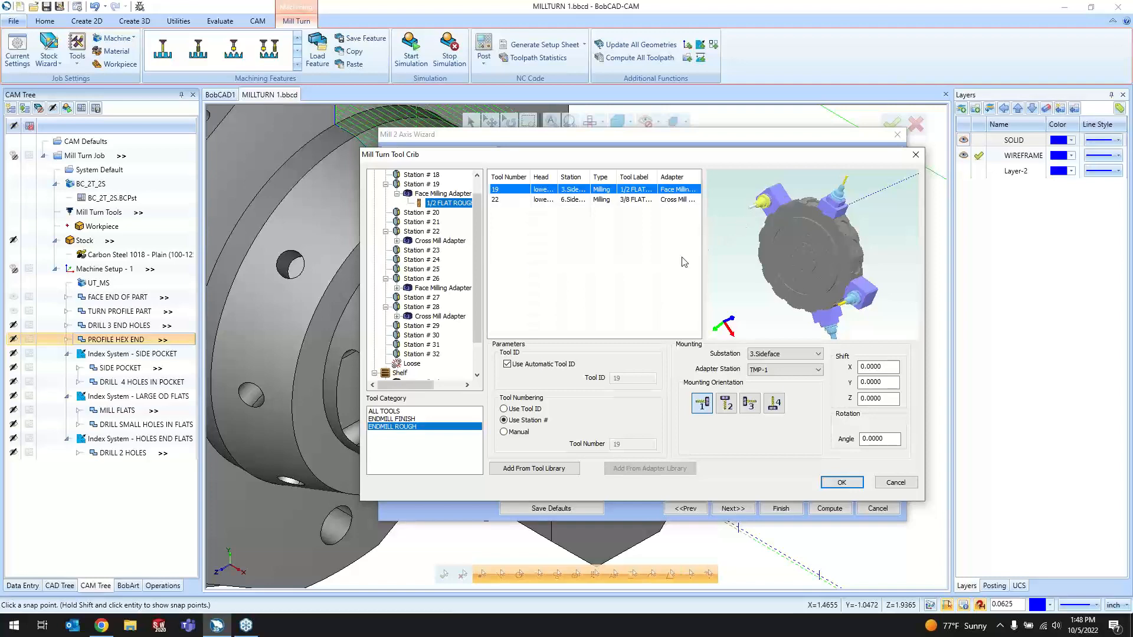
{"action": "left_click", "coordinate": [841, 484]}
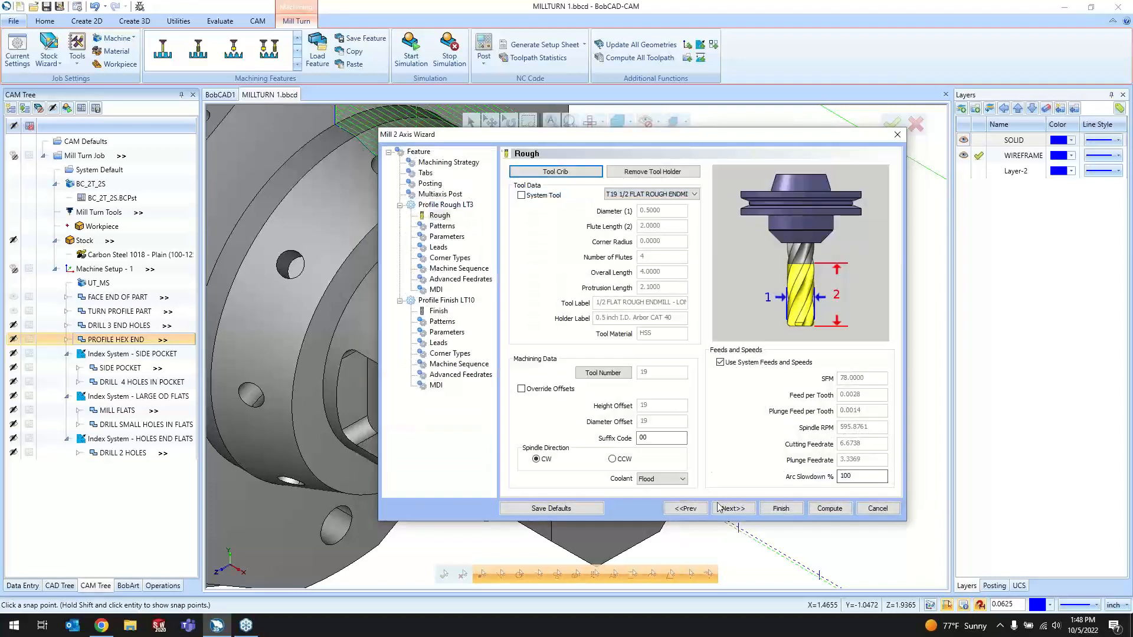
- Compare the Standard, Contour Ramping and Side Roughing patterns with their stepover options, and set the roughing pattern to Standard
{"action": "left_click", "coordinate": [726, 510]}
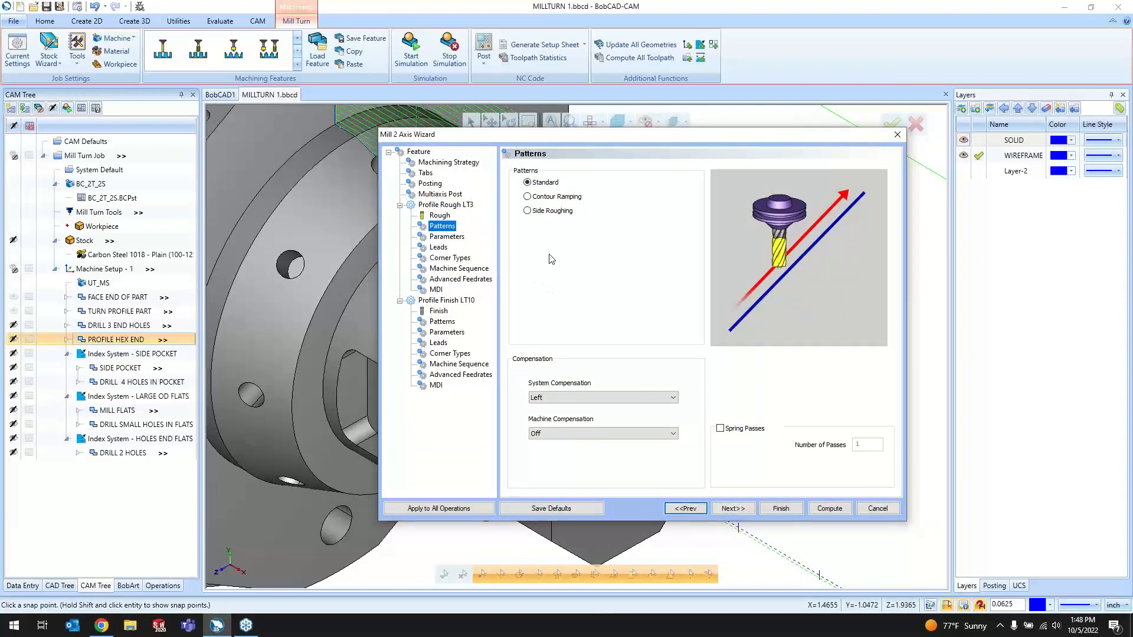
{"action": "left_click", "coordinate": [537, 183]}
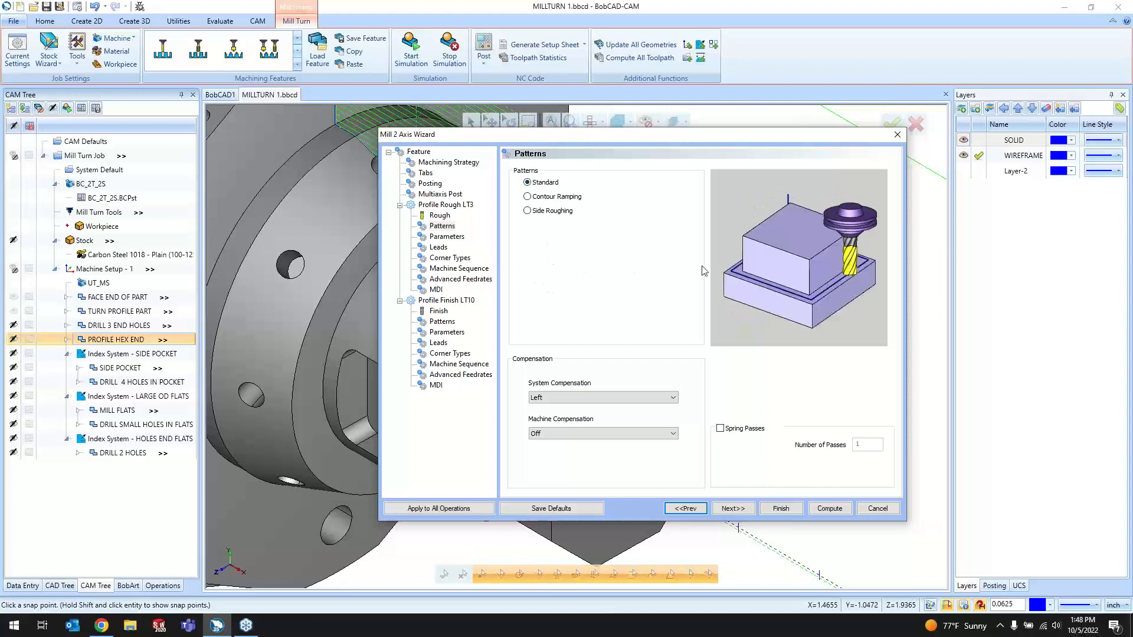
{"action": "left_click", "coordinate": [573, 201]}
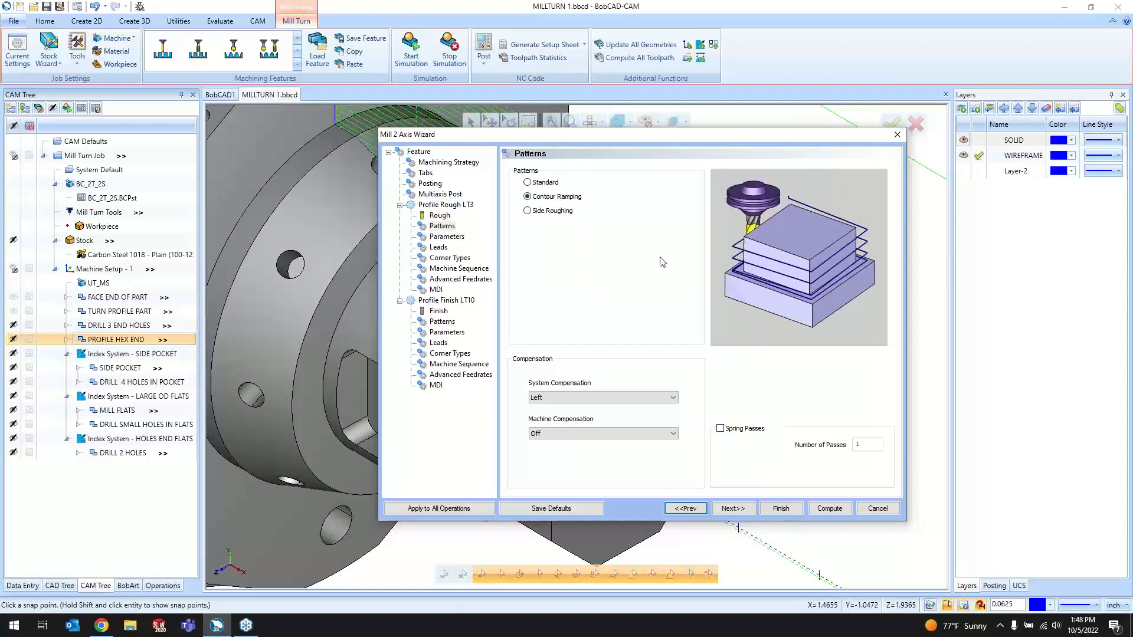
{"action": "left_click", "coordinate": [540, 213]}
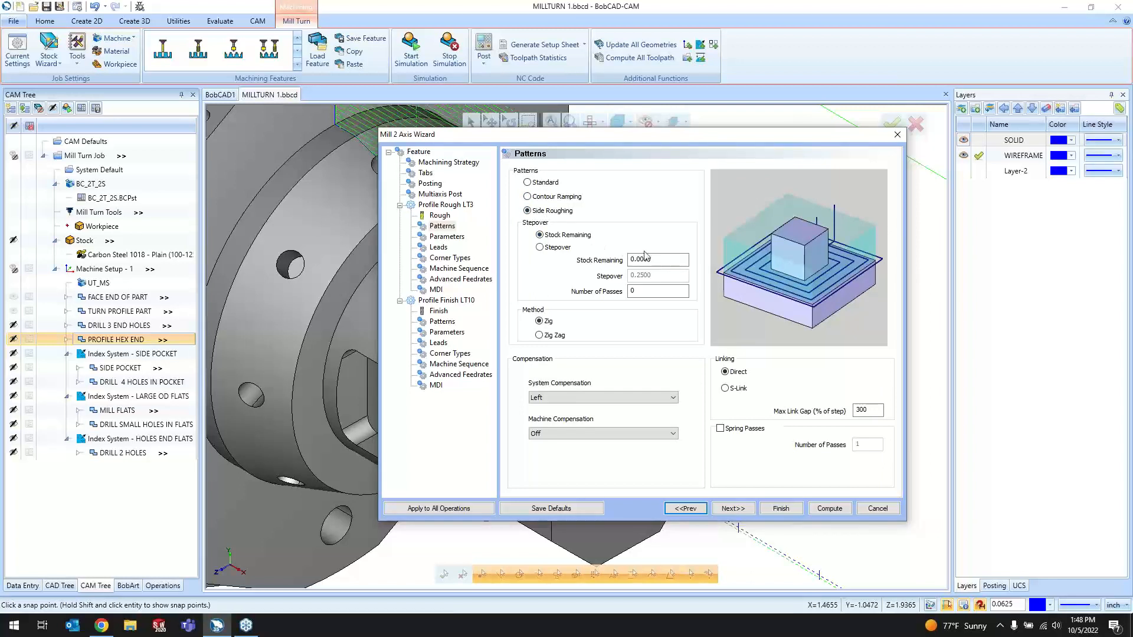
{"action": "left_click", "coordinate": [540, 248]}
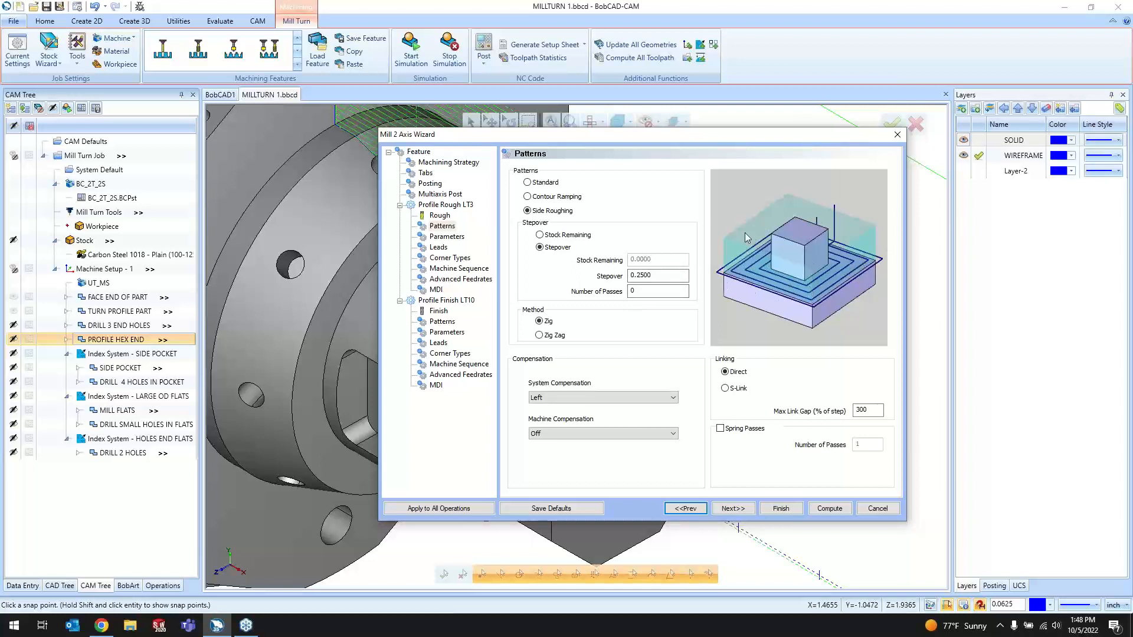
{"action": "left_click", "coordinate": [549, 236]}
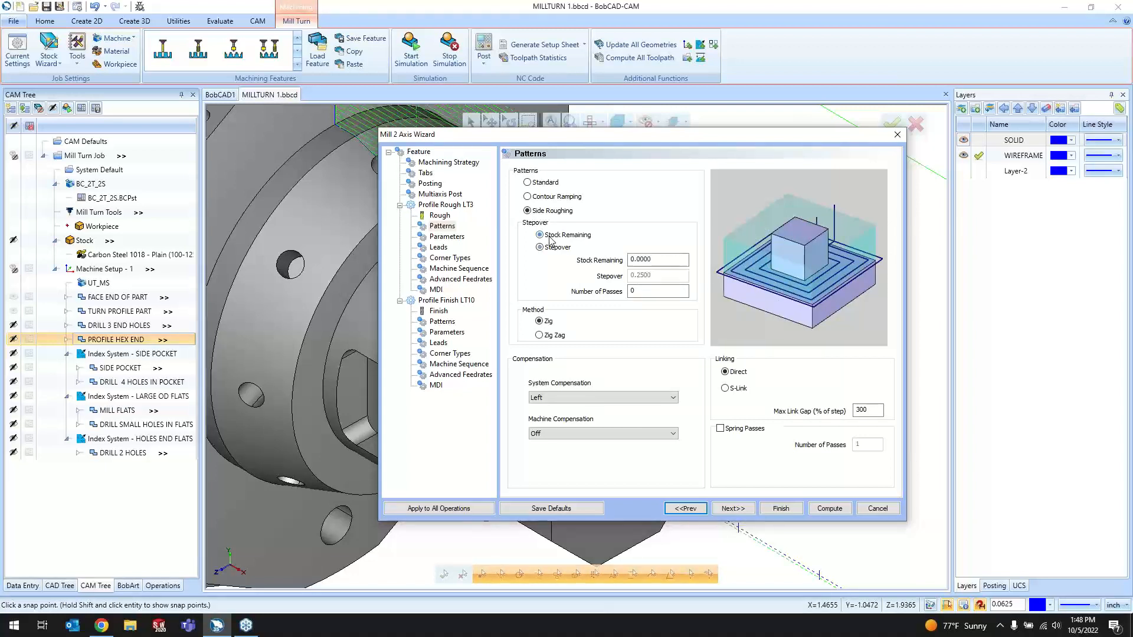
{"action": "left_click", "coordinate": [539, 184]}
- Compare Right and Left system compensation against the hex end of the part and set System Compensation to Left
{"action": "left_click", "coordinate": [630, 397]}
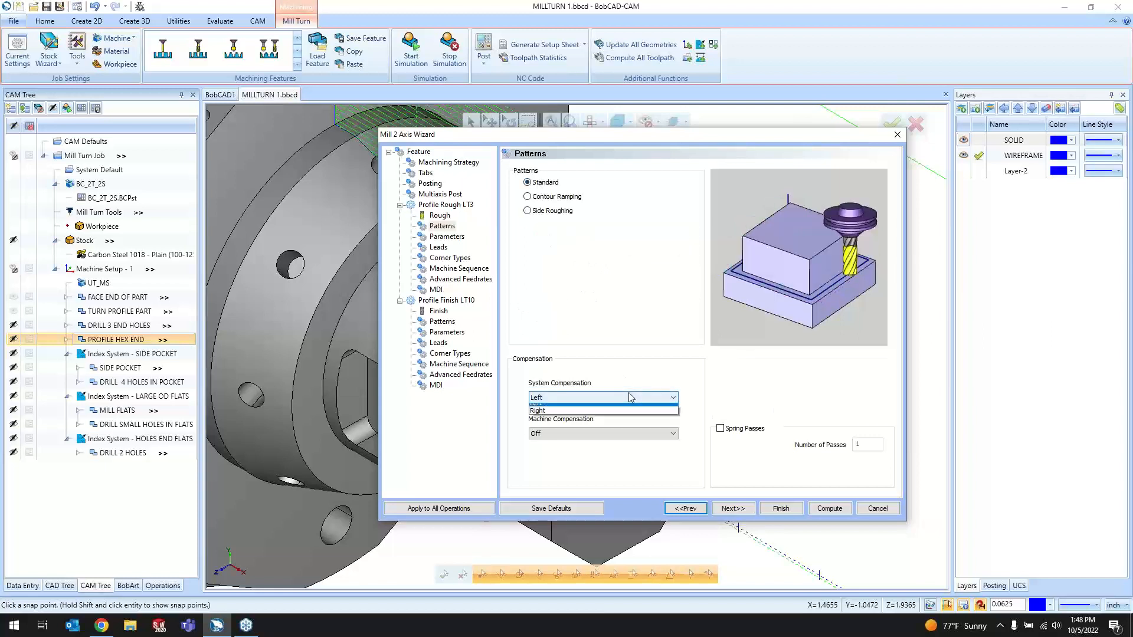
{"action": "left_click", "coordinate": [638, 417]}
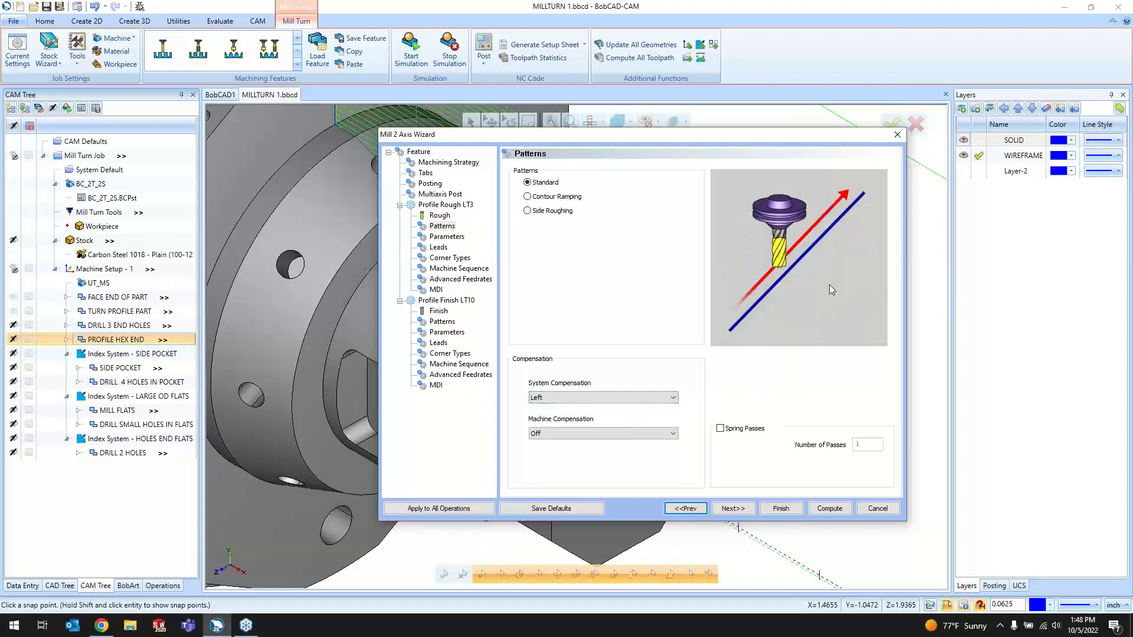
{"action": "left_click", "coordinate": [629, 397]}
{"action": "left_click", "coordinate": [629, 425]}
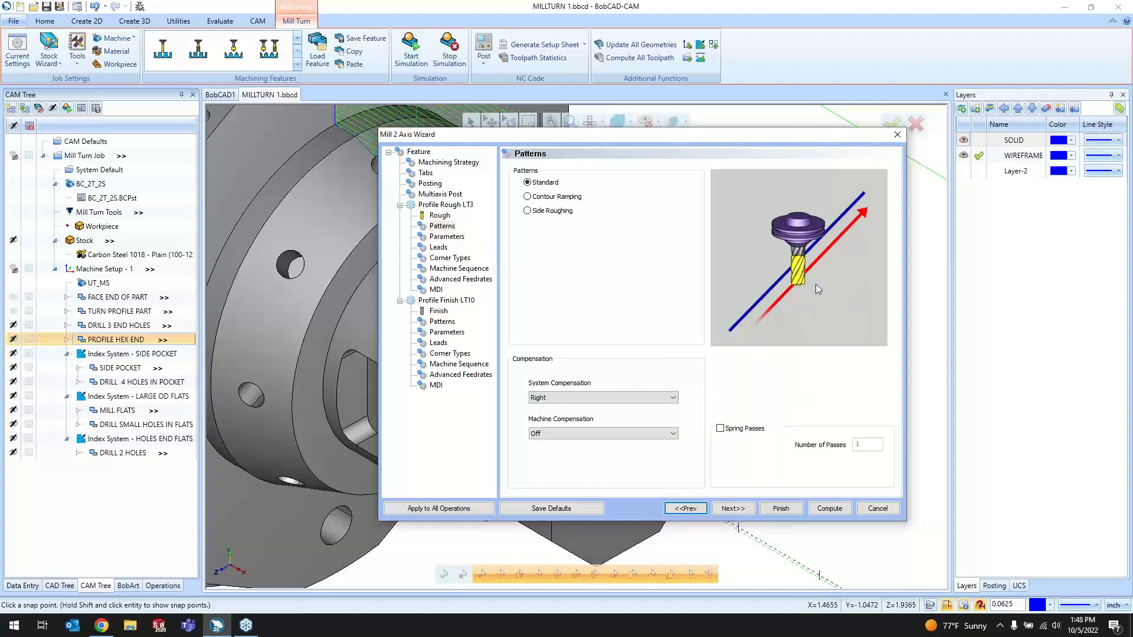
{"action": "left_click_drag", "start_coordinate": [583, 134], "coordinate": [863, 128]}
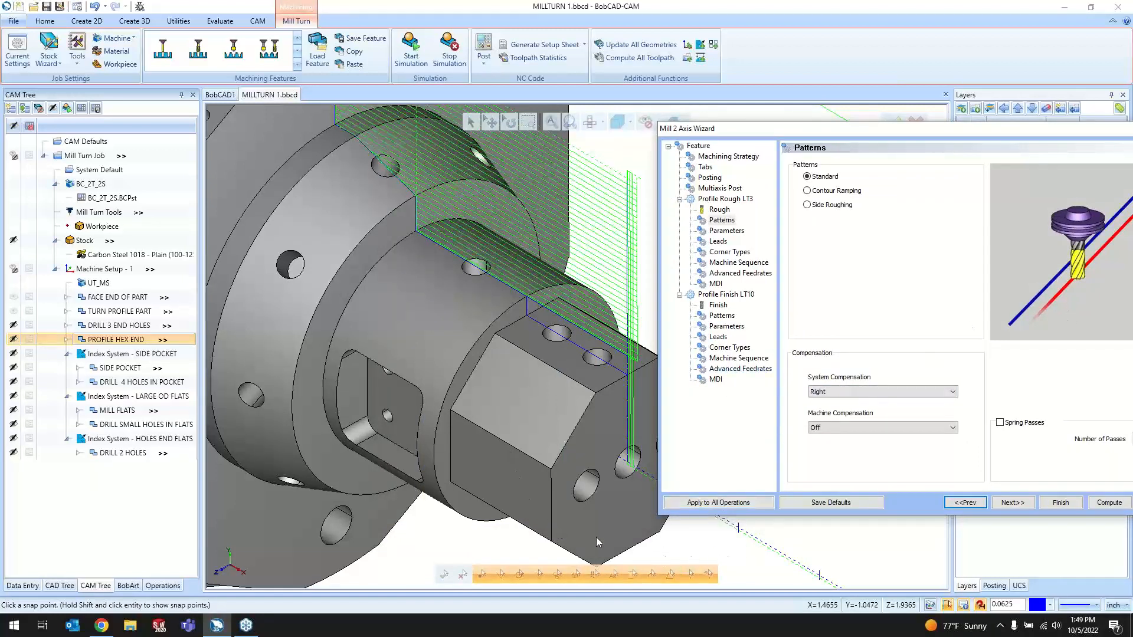
{"action": "left_click", "coordinate": [814, 389]}
{"action": "left_click", "coordinate": [847, 410]}
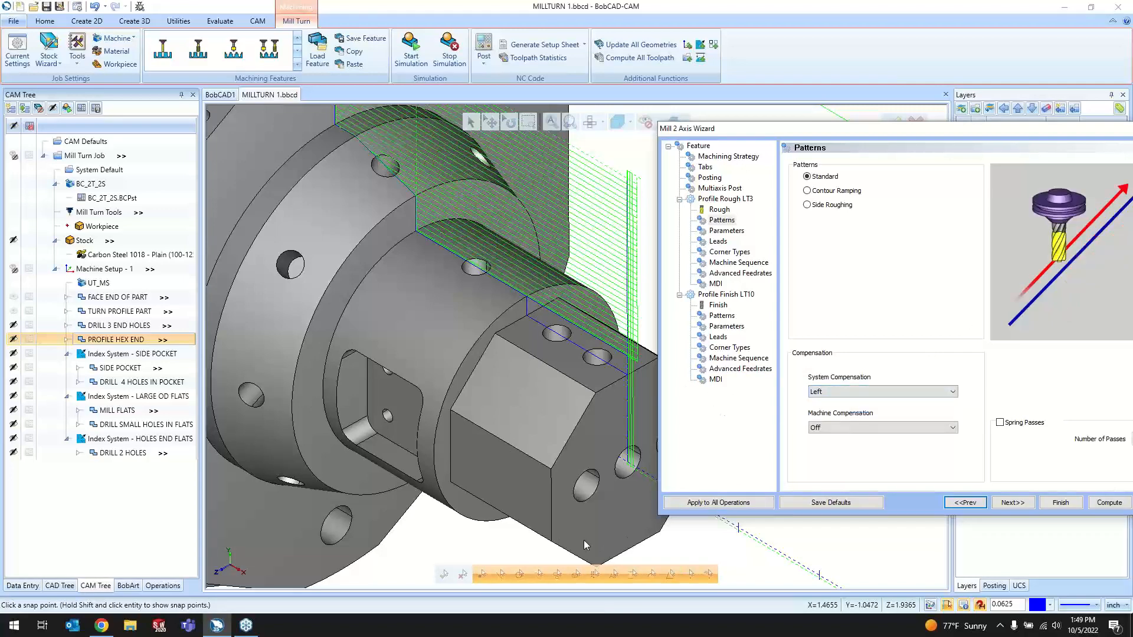
- Enable Spring Passes to view its options and disable it again
{"action": "left_click_drag", "start_coordinate": [755, 137], "coordinate": [472, 159]}
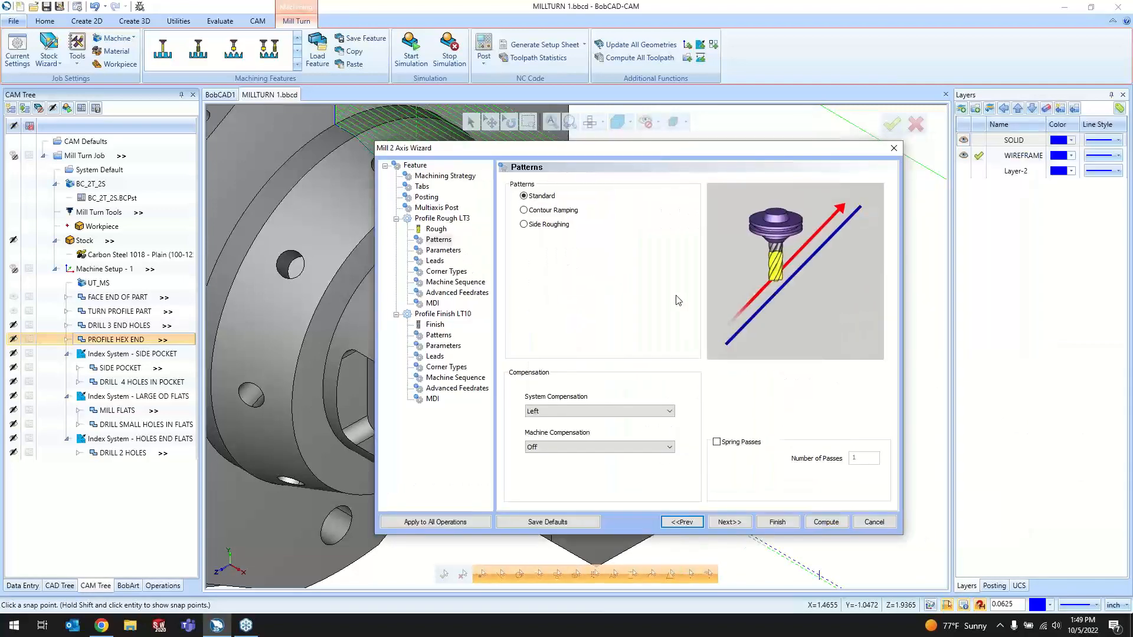
{"action": "left_click", "coordinate": [753, 444]}
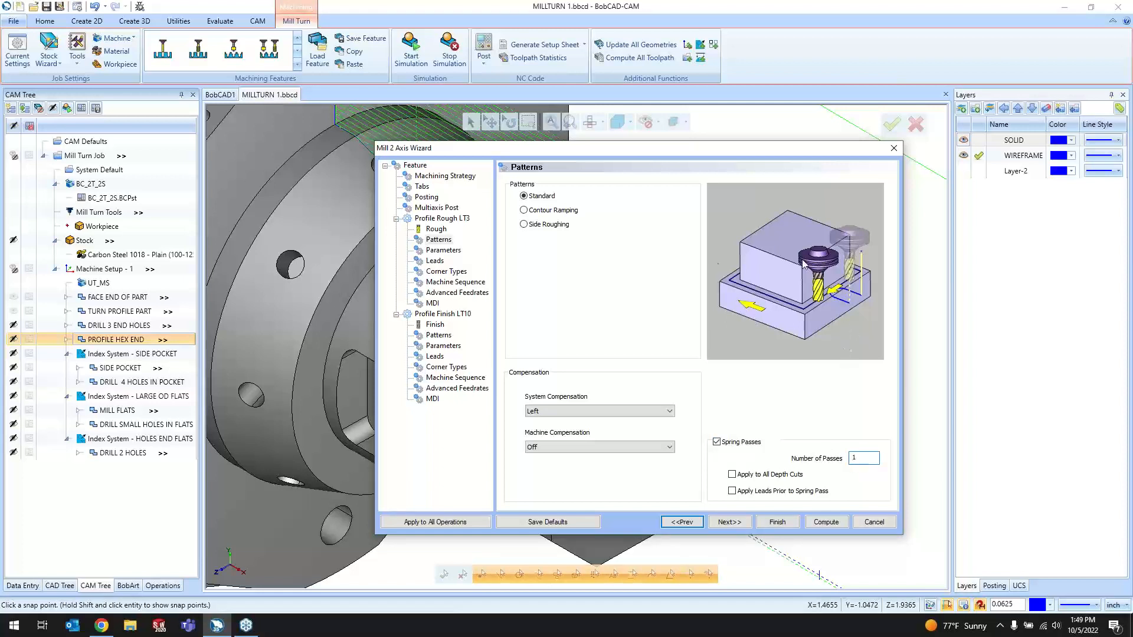
{"action": "left_click", "coordinate": [740, 443]}
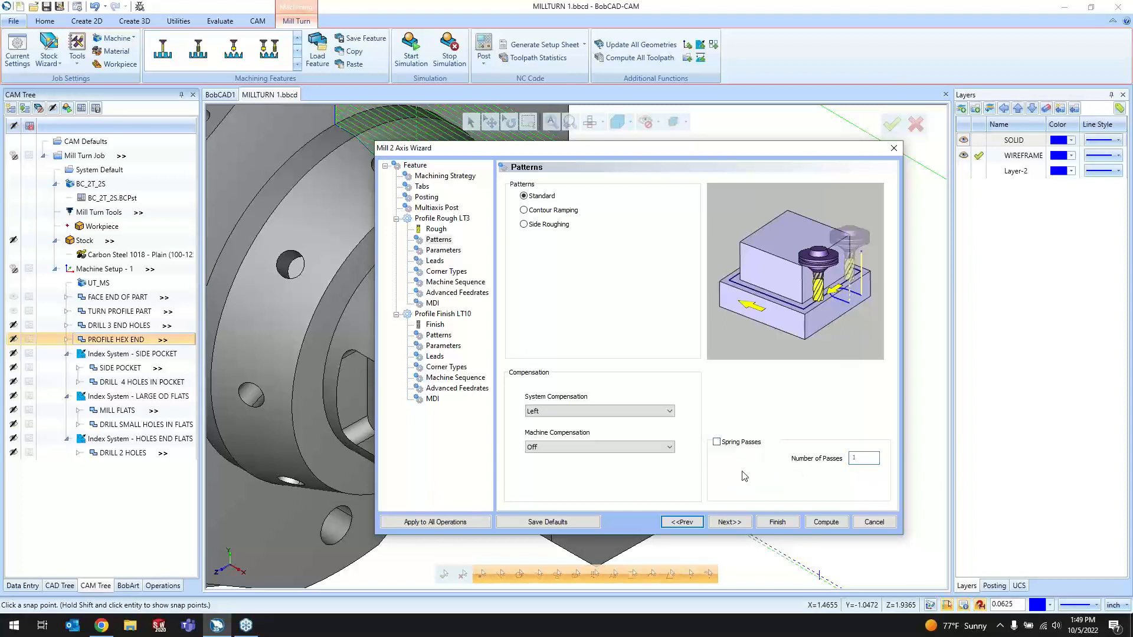
- Review the roughing side and bottom allowances and the Multiple Steps depth settings
{"action": "left_click", "coordinate": [729, 522]}
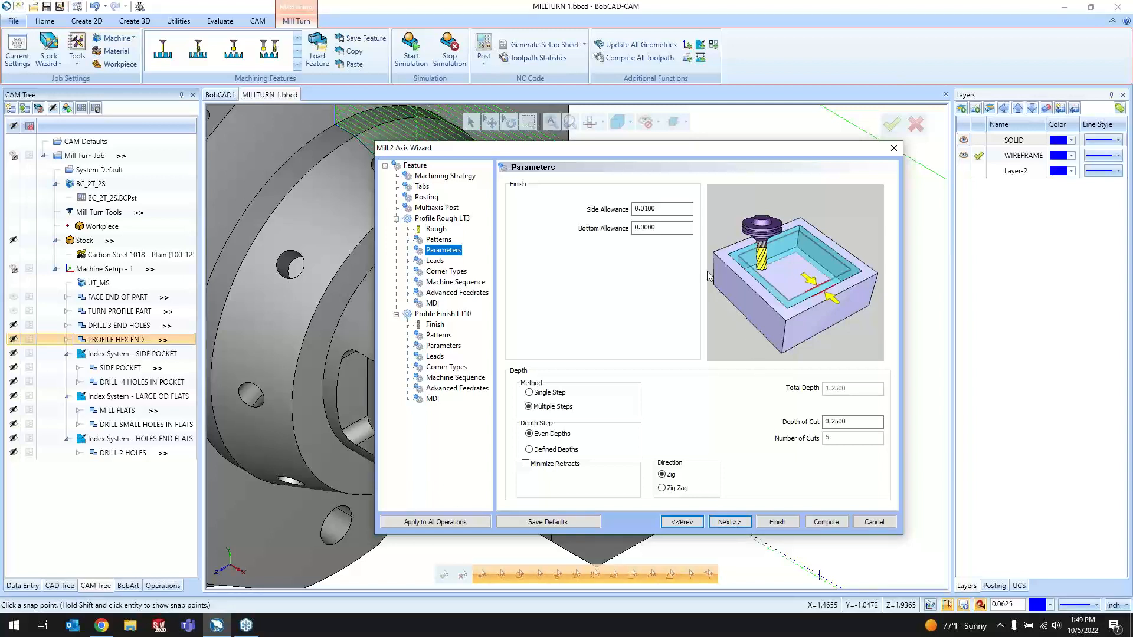
{"action": "left_click", "coordinate": [667, 210]}
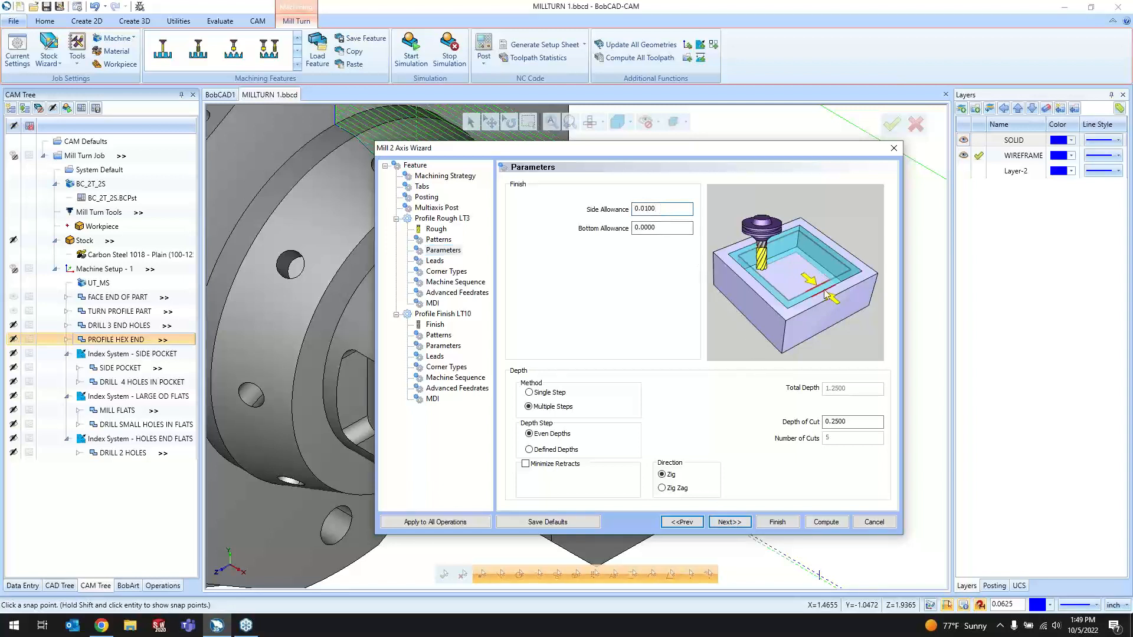
{"action": "left_click", "coordinate": [655, 228]}
{"action": "left_click", "coordinate": [551, 407]}
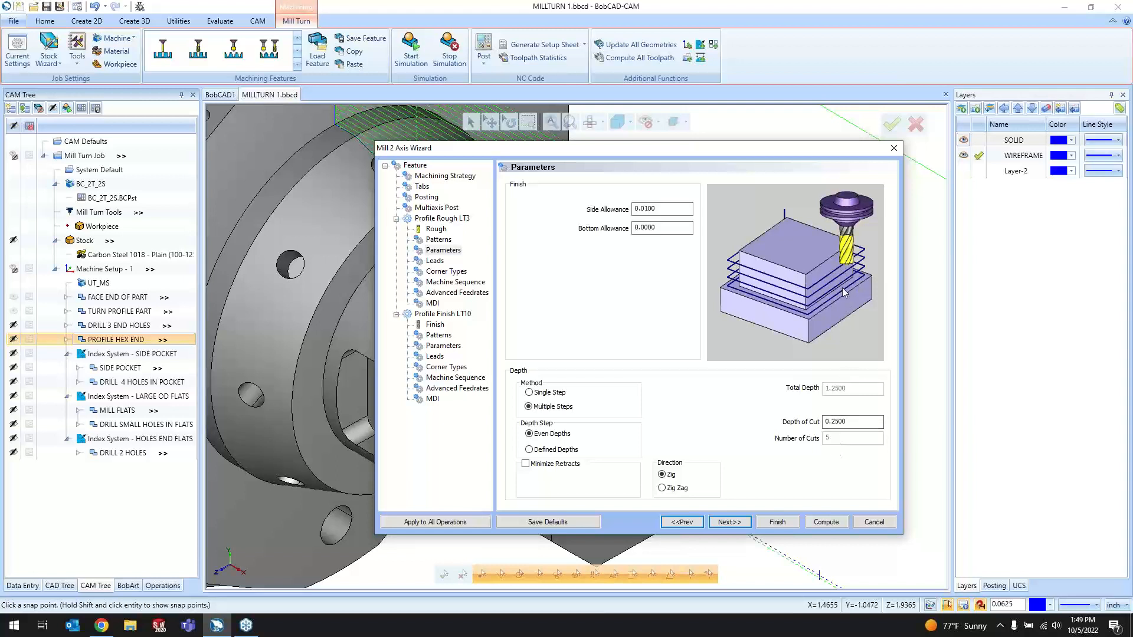
- Set the entry type in the roughing Leads settings to Ramp
{"action": "left_click", "coordinate": [729, 522]}
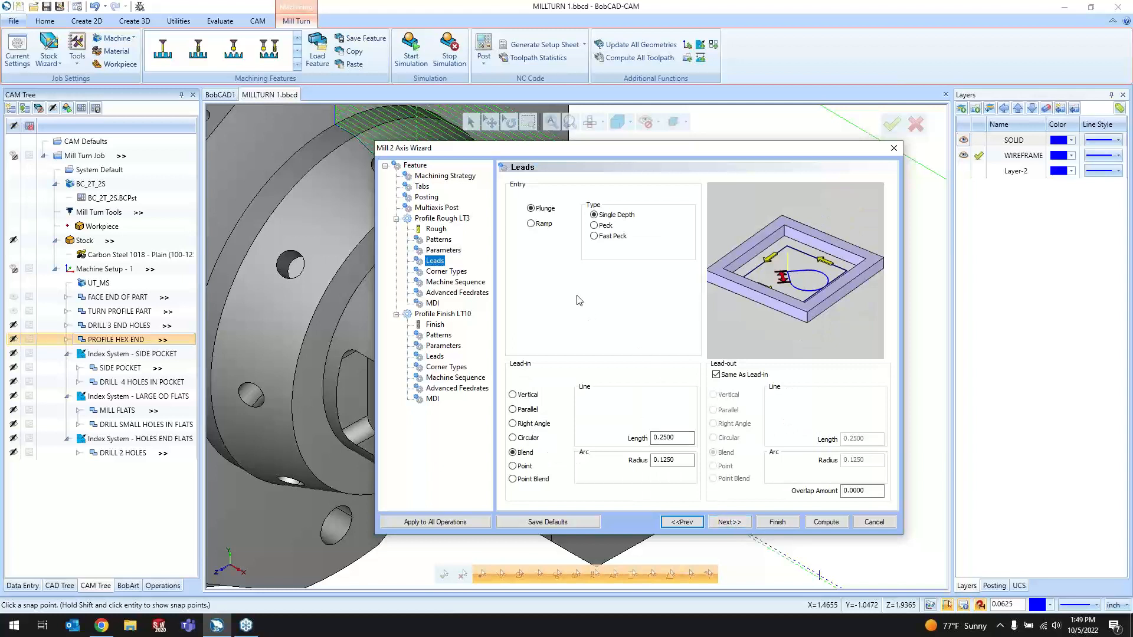
{"action": "left_click", "coordinate": [549, 211]}
{"action": "left_click", "coordinate": [546, 223]}
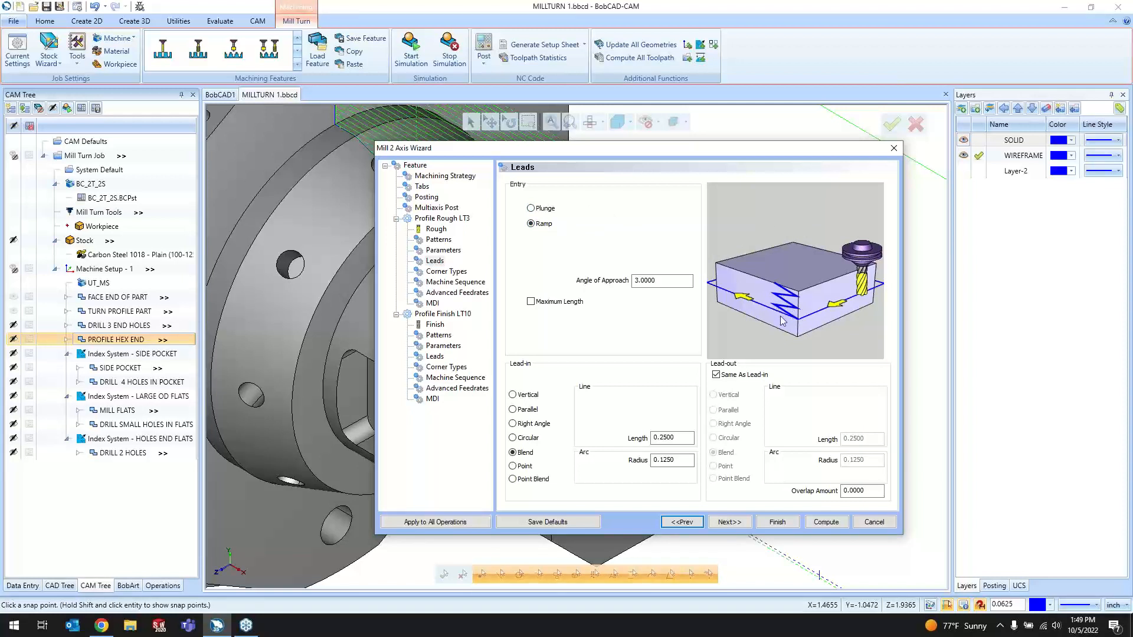
- Set the roughing entry type to Plunge, compare the lead-in types from Vertical to Point Blend, and set the lead-in to Blend
{"action": "left_click", "coordinate": [541, 210]}
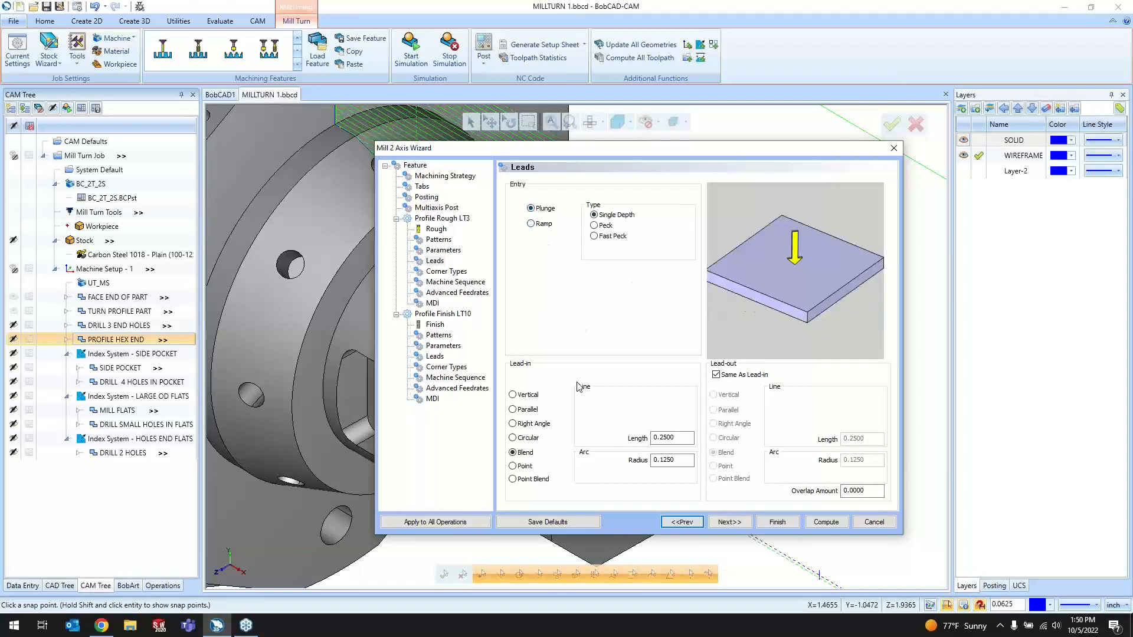
{"action": "left_click", "coordinate": [527, 455]}
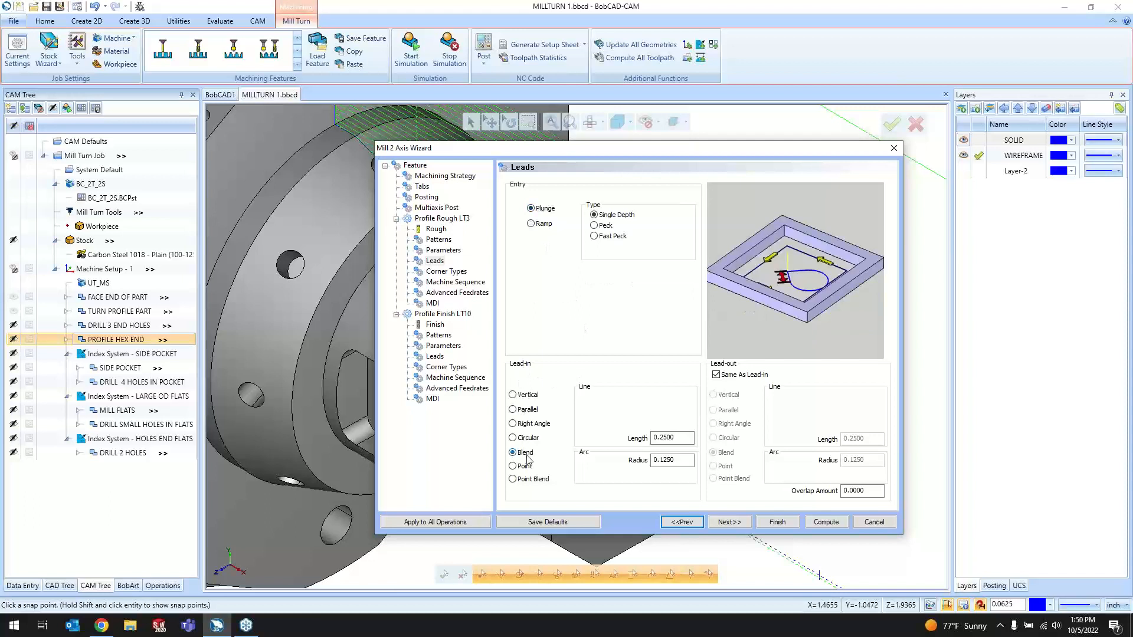
{"action": "left_click", "coordinate": [522, 396]}
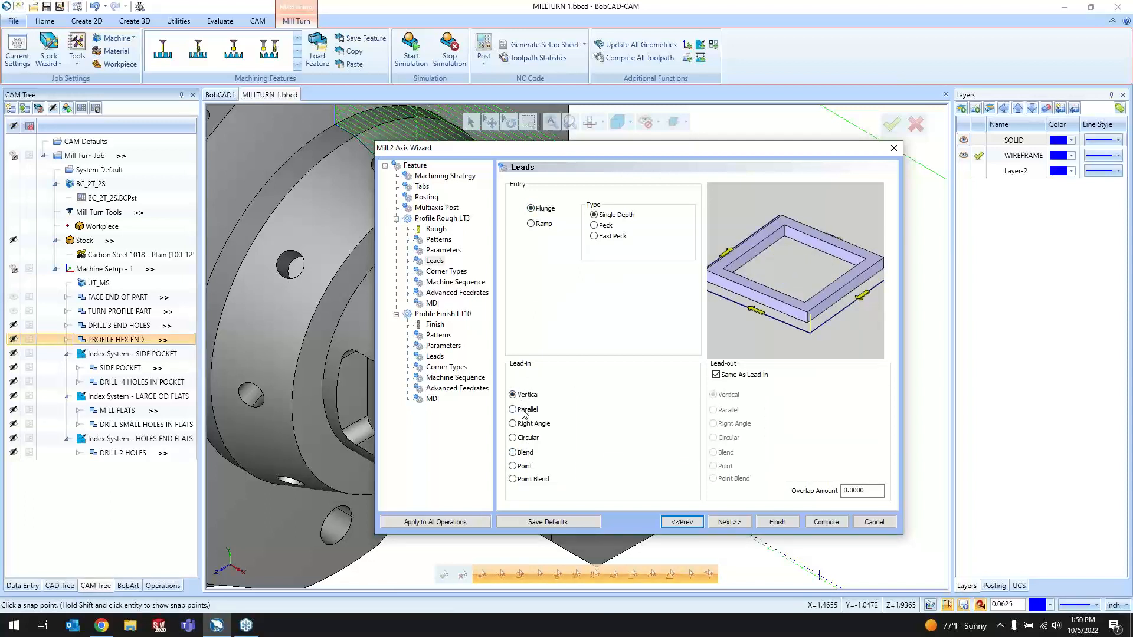
{"action": "left_click", "coordinate": [524, 411]}
{"action": "left_click", "coordinate": [522, 426]}
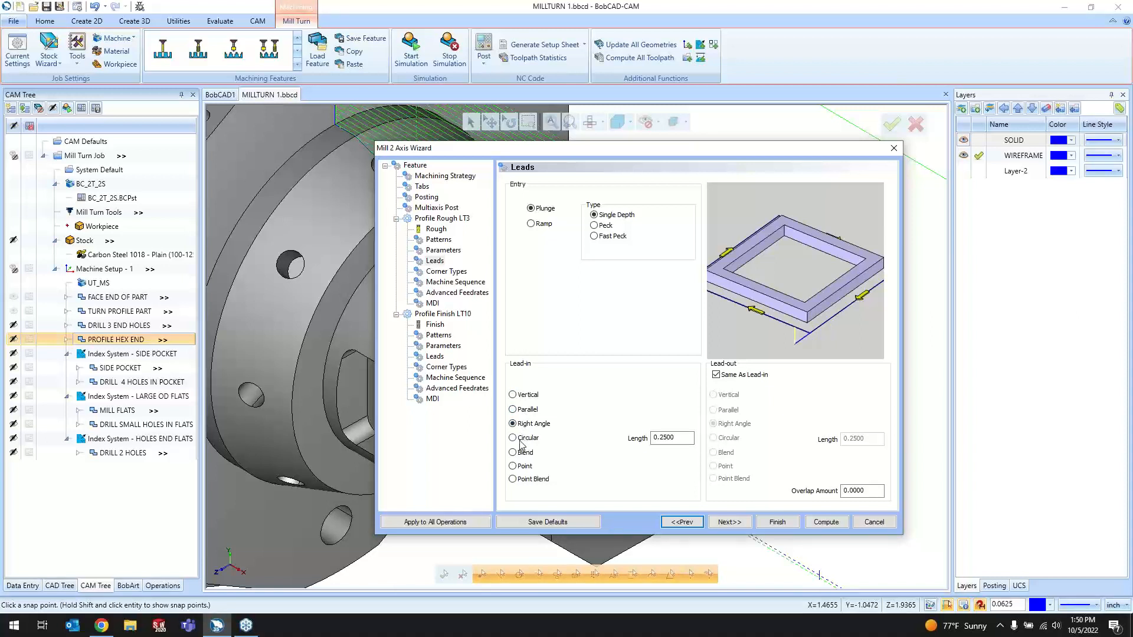
{"action": "left_click", "coordinate": [513, 453]}
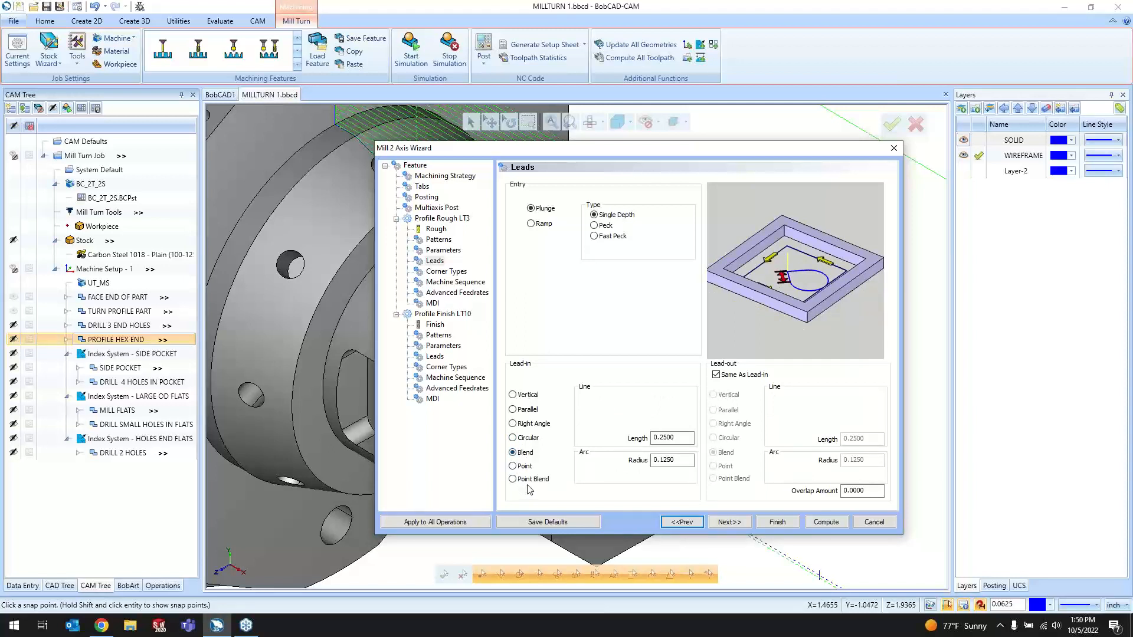
{"action": "left_click", "coordinate": [522, 469]}
{"action": "left_click", "coordinate": [529, 480]}
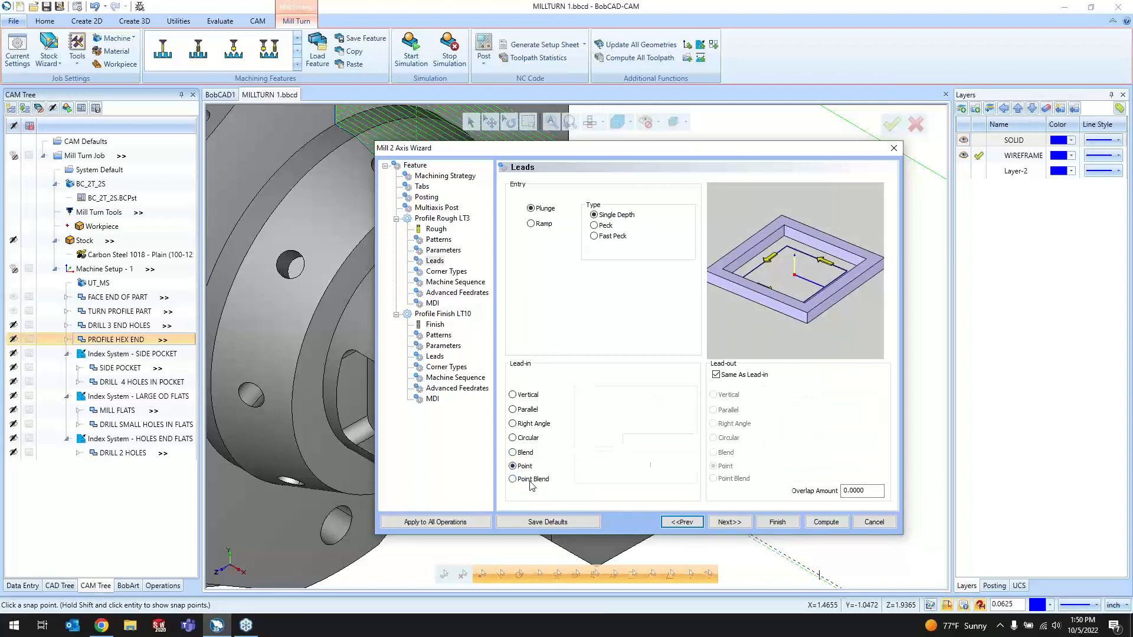
{"action": "left_click", "coordinate": [521, 468]}
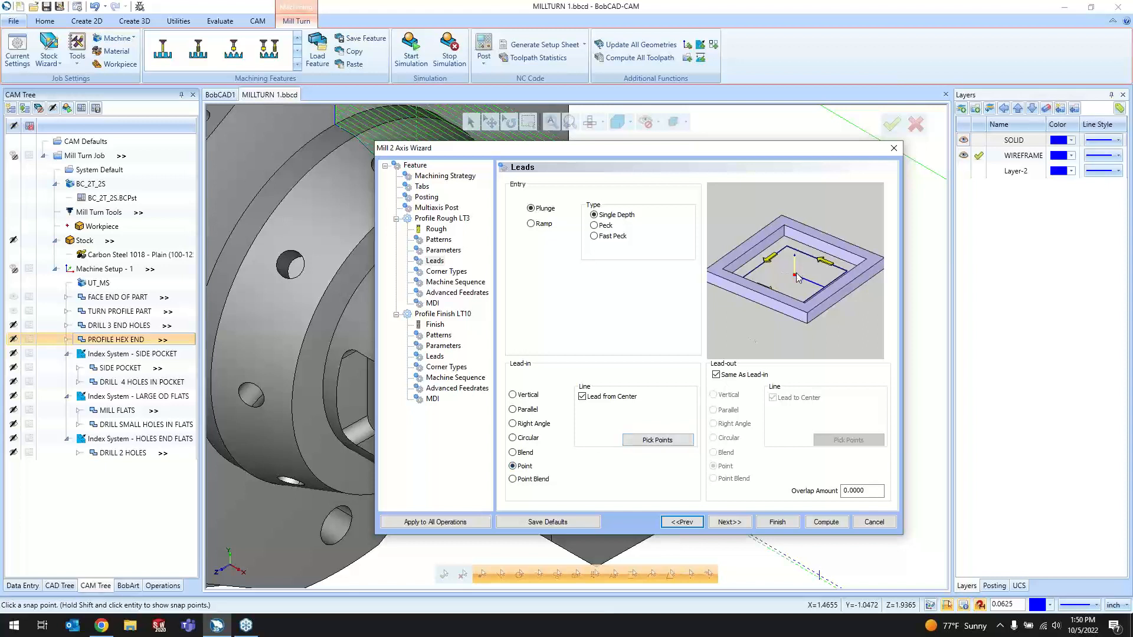
{"action": "left_click", "coordinate": [533, 478]}
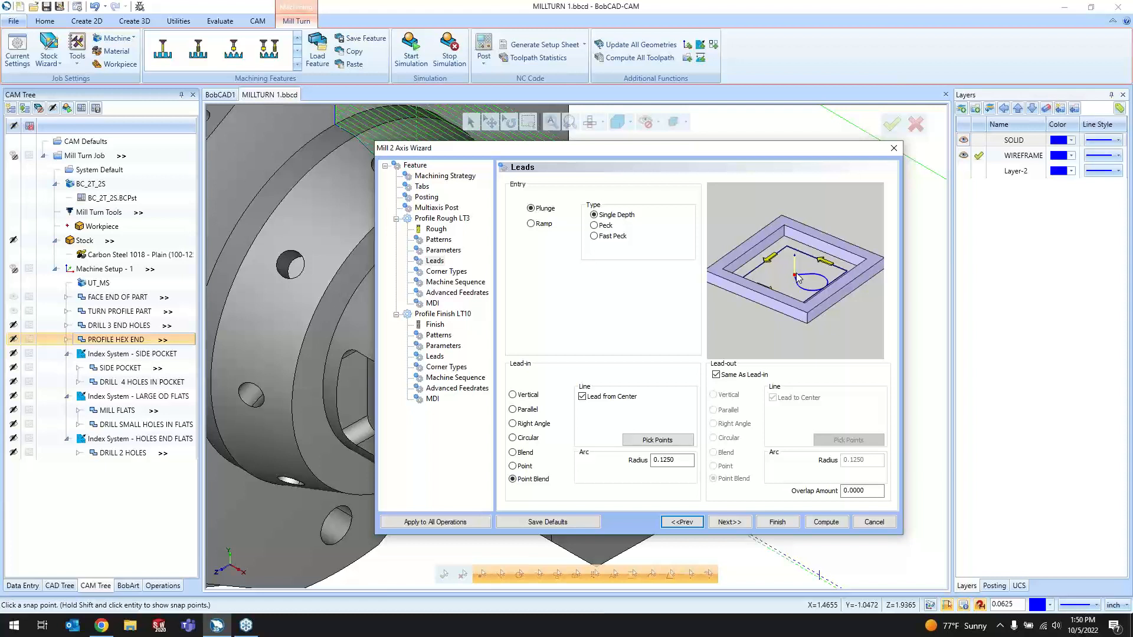
{"action": "left_click", "coordinate": [529, 453]}
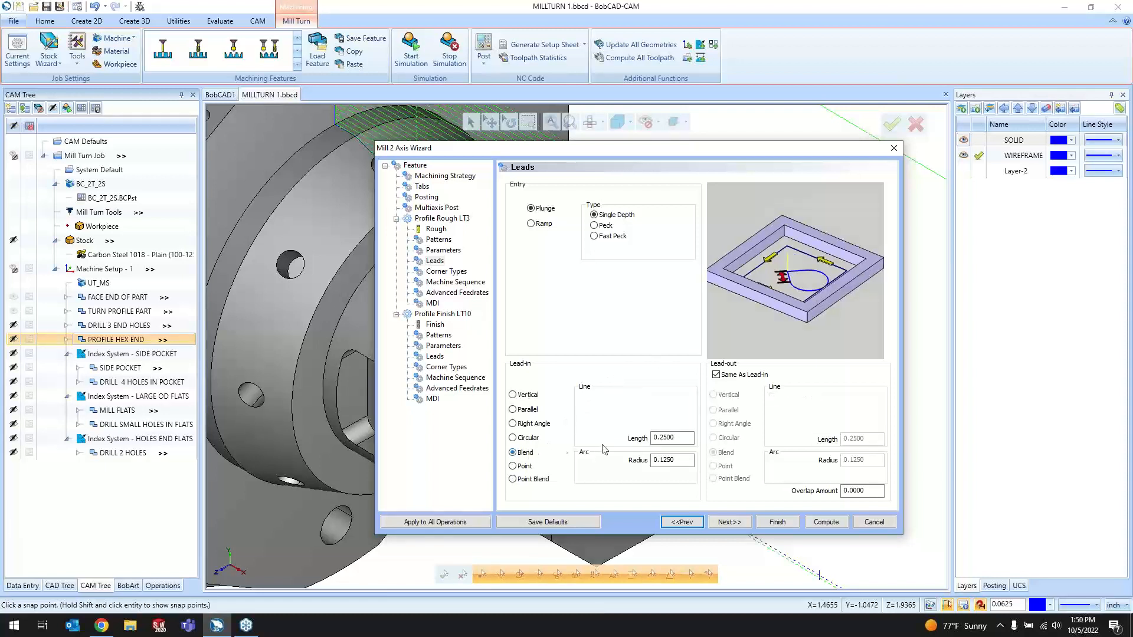
- Compare the external corner types from Round to Bisect Line for the roughing operation and set them back to Sharp
{"action": "left_click", "coordinate": [728, 522]}
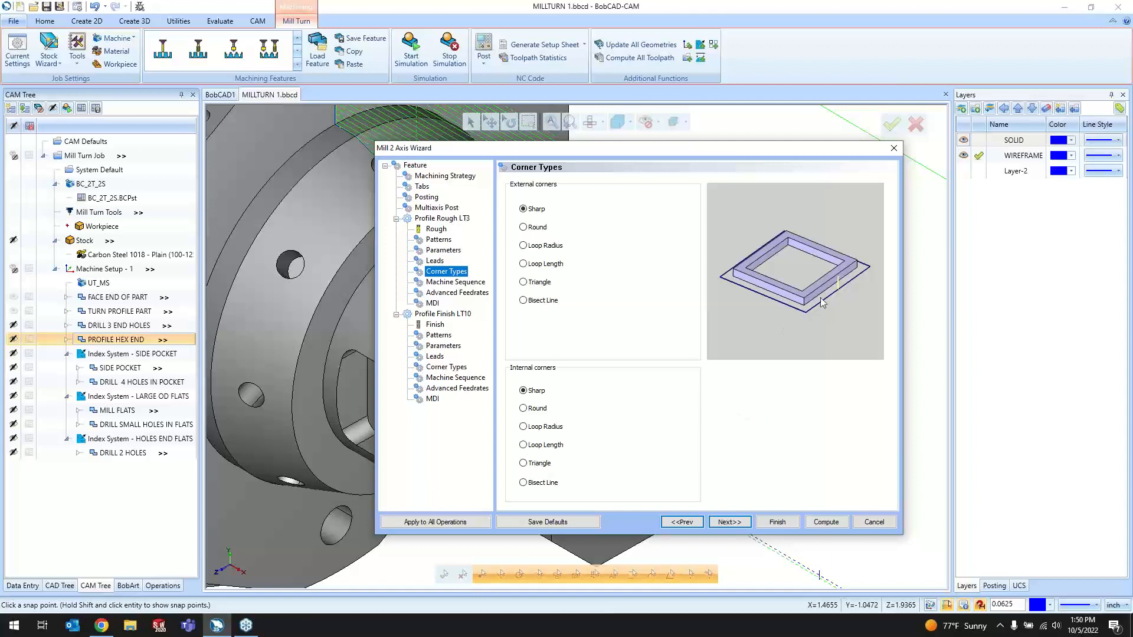
{"action": "left_click", "coordinate": [541, 230]}
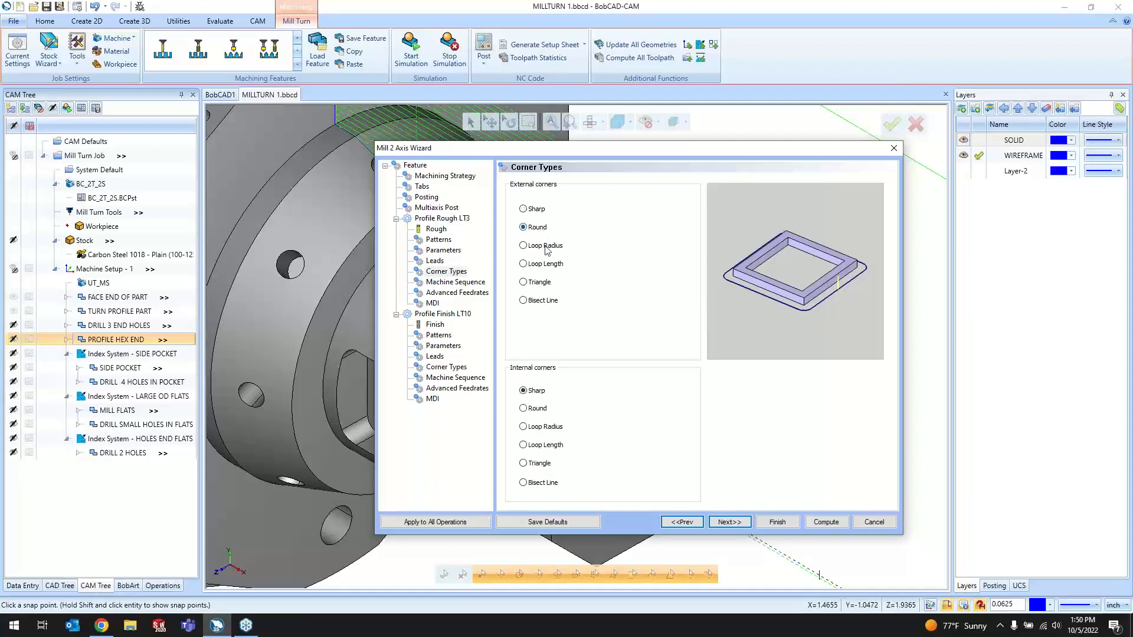
{"action": "left_click", "coordinate": [546, 246]}
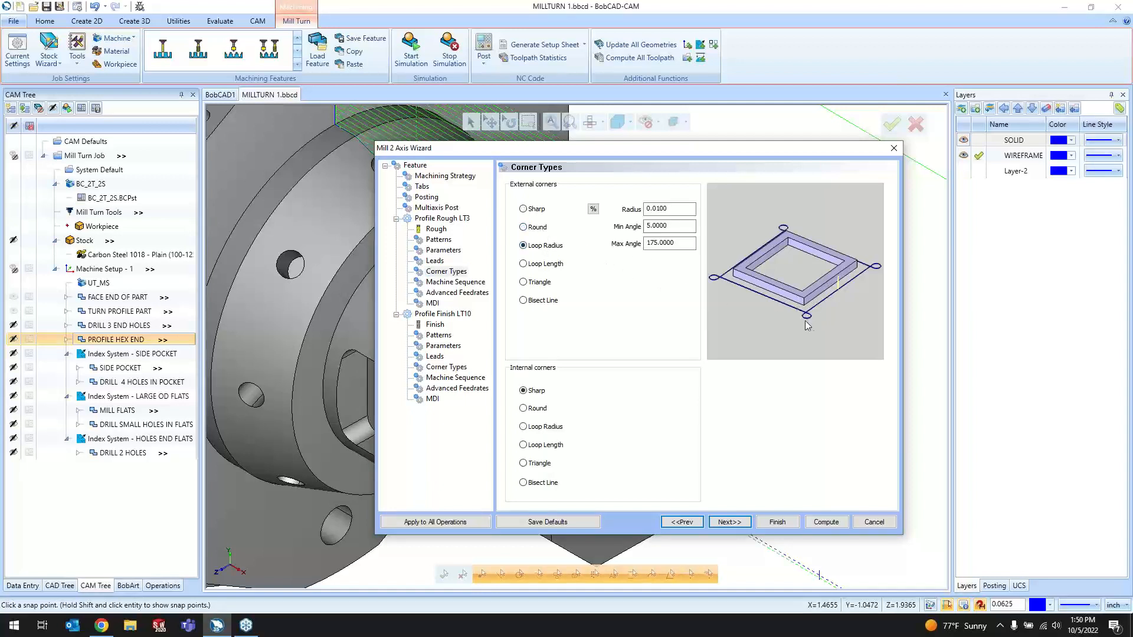
{"action": "left_click", "coordinate": [534, 264]}
{"action": "left_click", "coordinate": [537, 282]}
{"action": "left_click", "coordinate": [543, 301]}
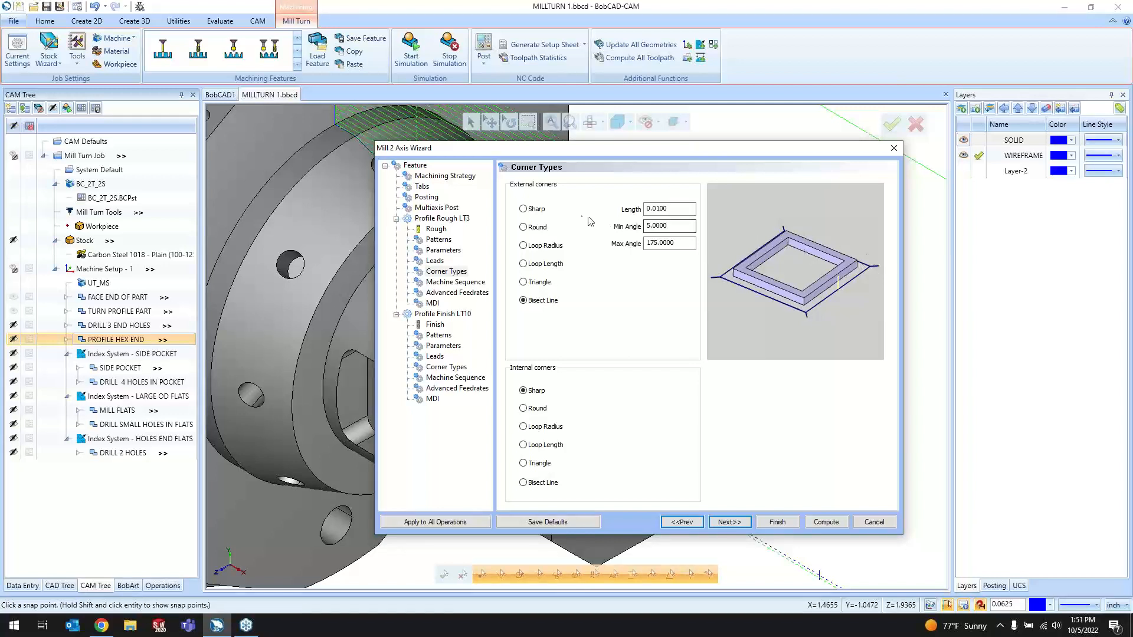
{"action": "left_click", "coordinate": [537, 210]}
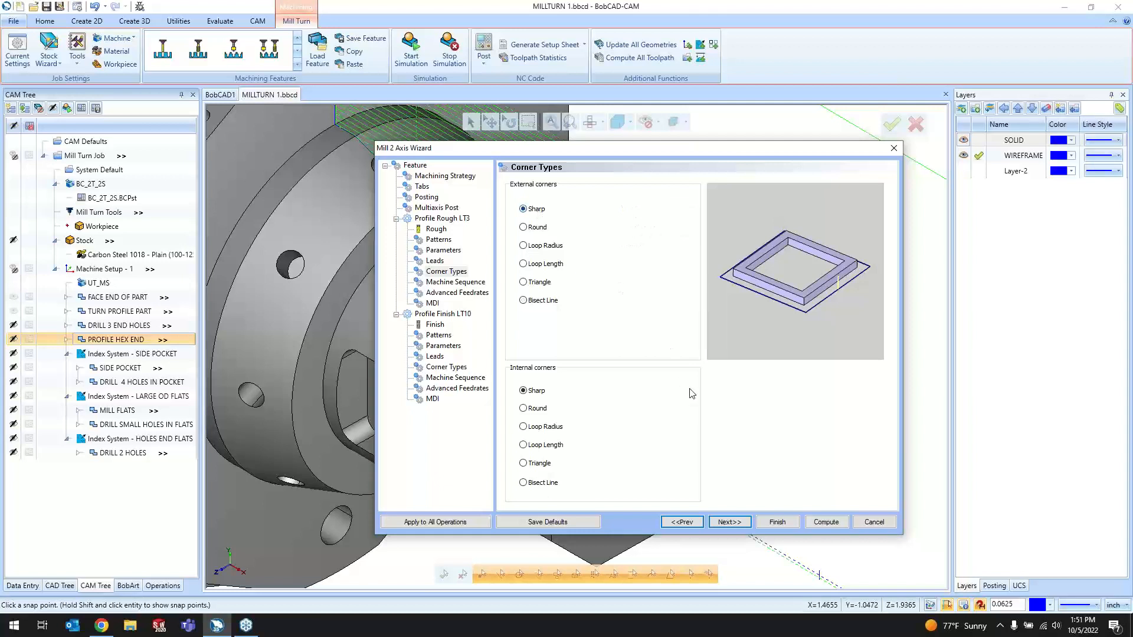
- Compare the No Sorting and X Direction sort orders in the roughing Machine Sequence and set the order back to Closest
{"action": "left_click", "coordinate": [725, 524]}
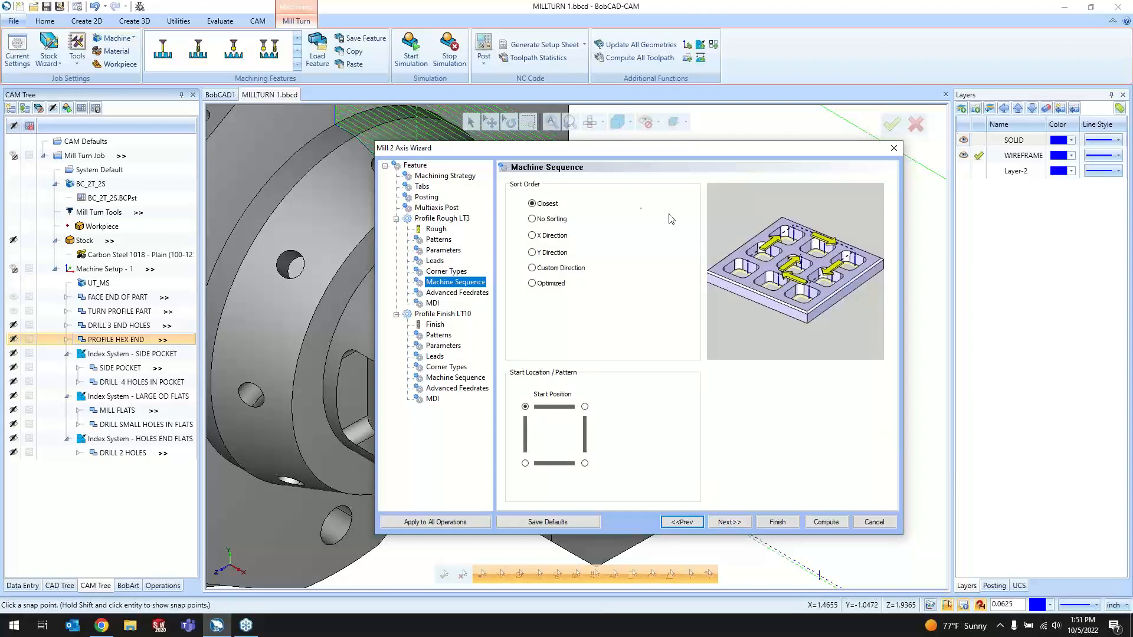
{"action": "left_click", "coordinate": [555, 226]}
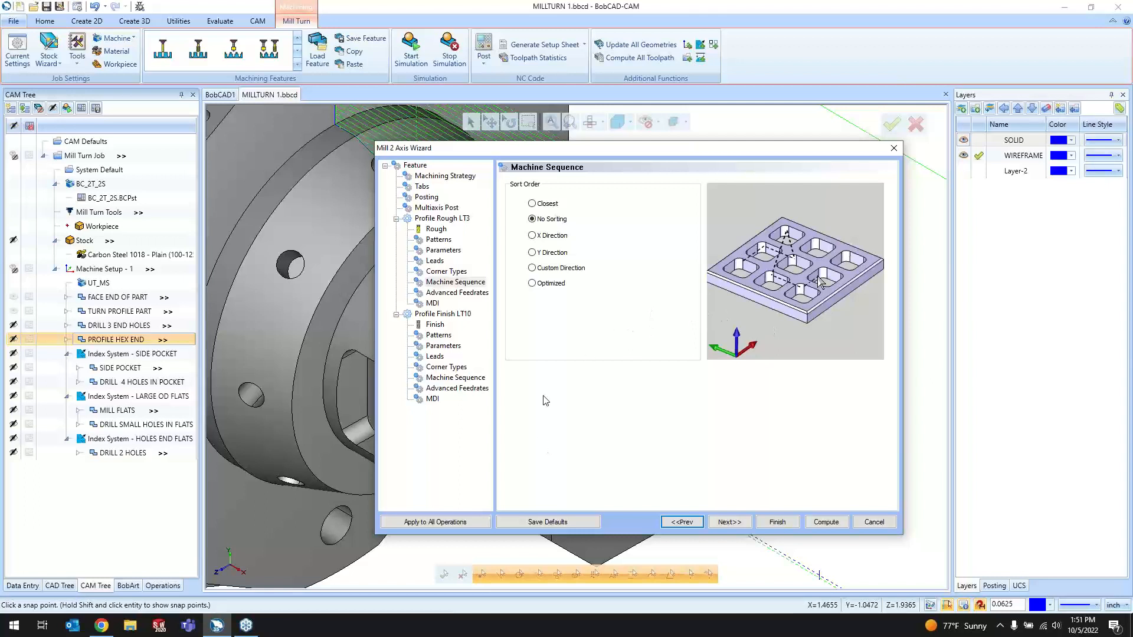
{"action": "left_click", "coordinate": [556, 239]}
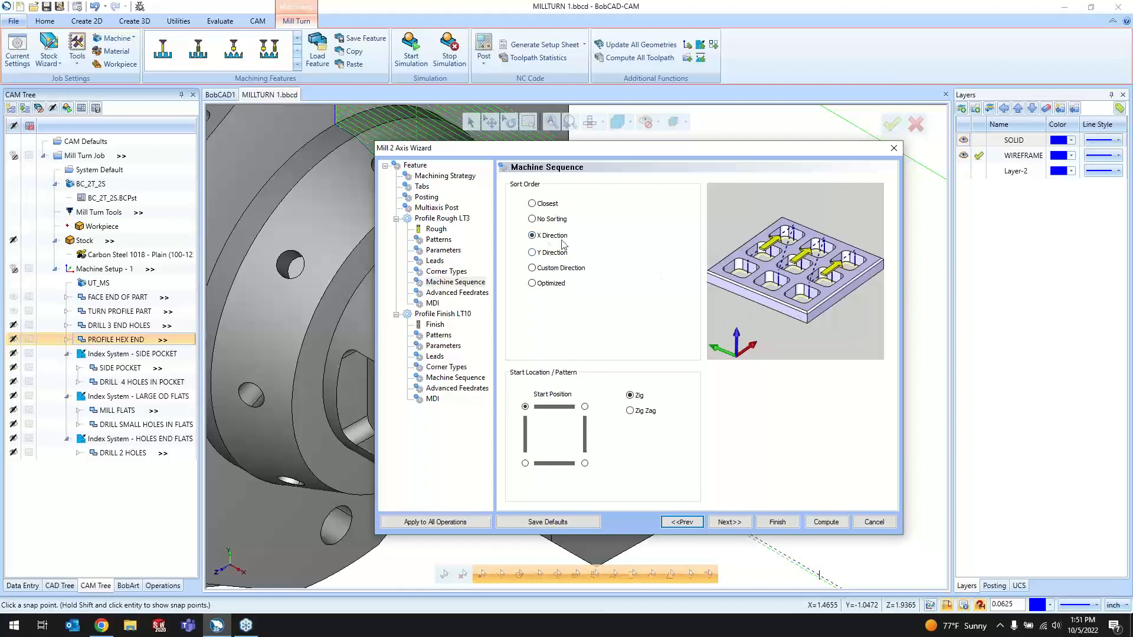
{"action": "left_click", "coordinate": [543, 205]}
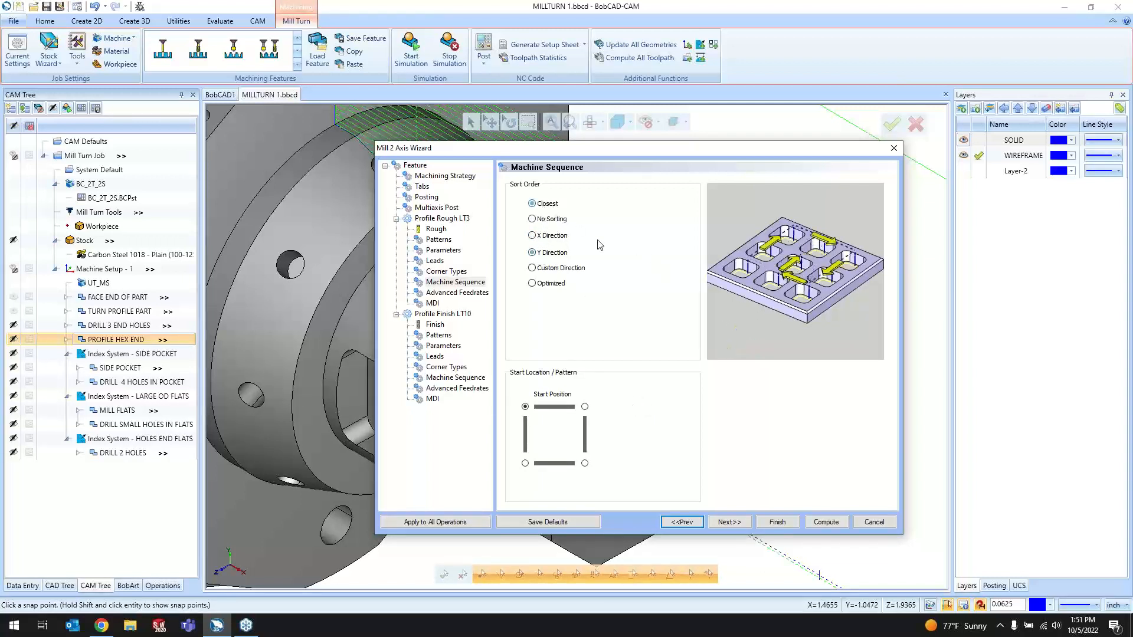
- Enable Corner Slowdown in the roughing Advanced Feedrates and review its look-ahead, divisions, distance and feedrate settings
{"action": "left_click", "coordinate": [728, 522]}
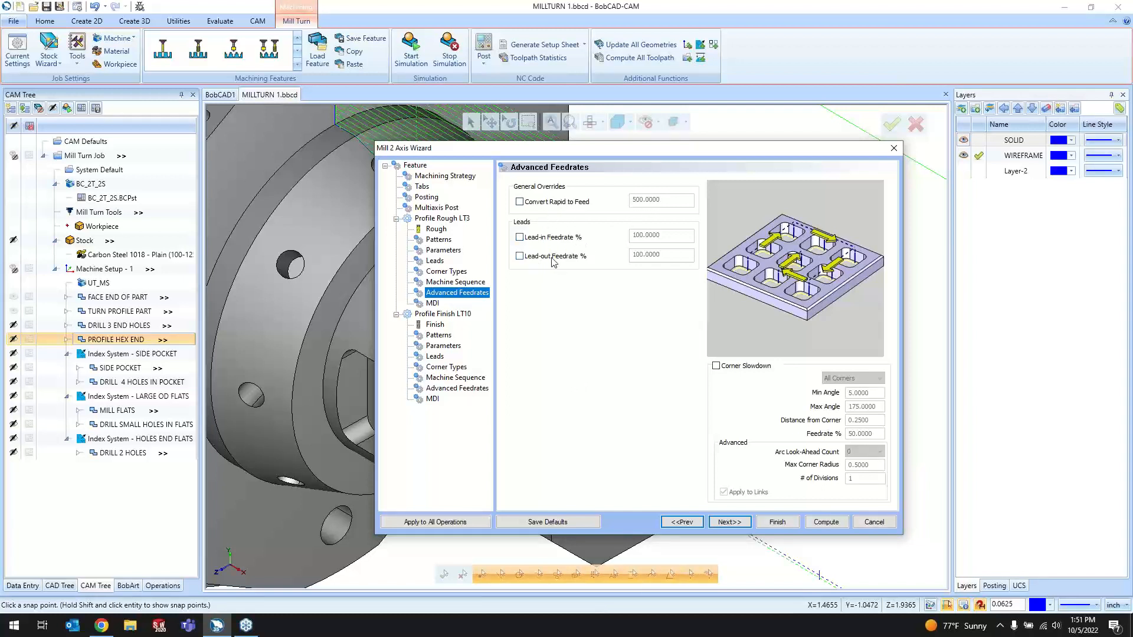
{"action": "left_click", "coordinate": [737, 368]}
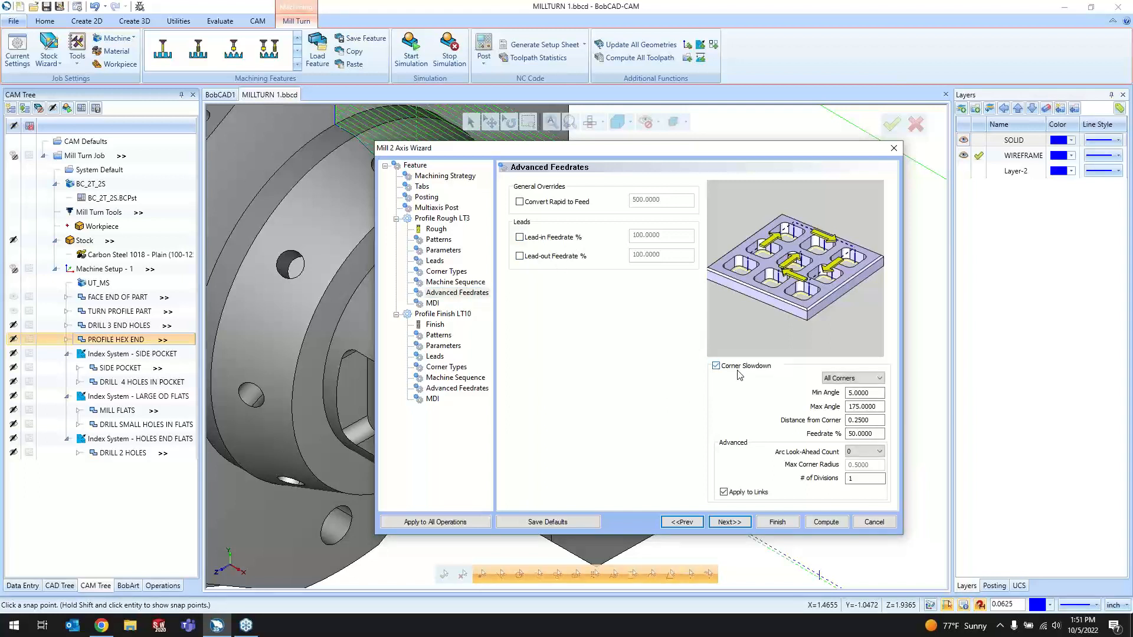
{"action": "left_click", "coordinate": [868, 457]}
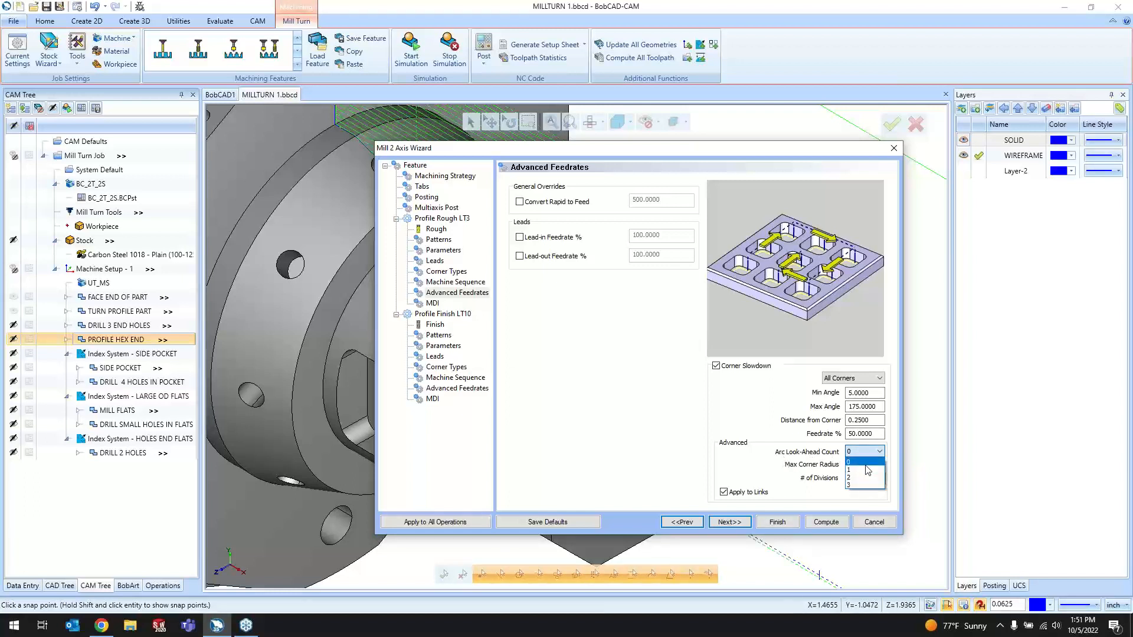
{"action": "left_click", "coordinate": [865, 463]}
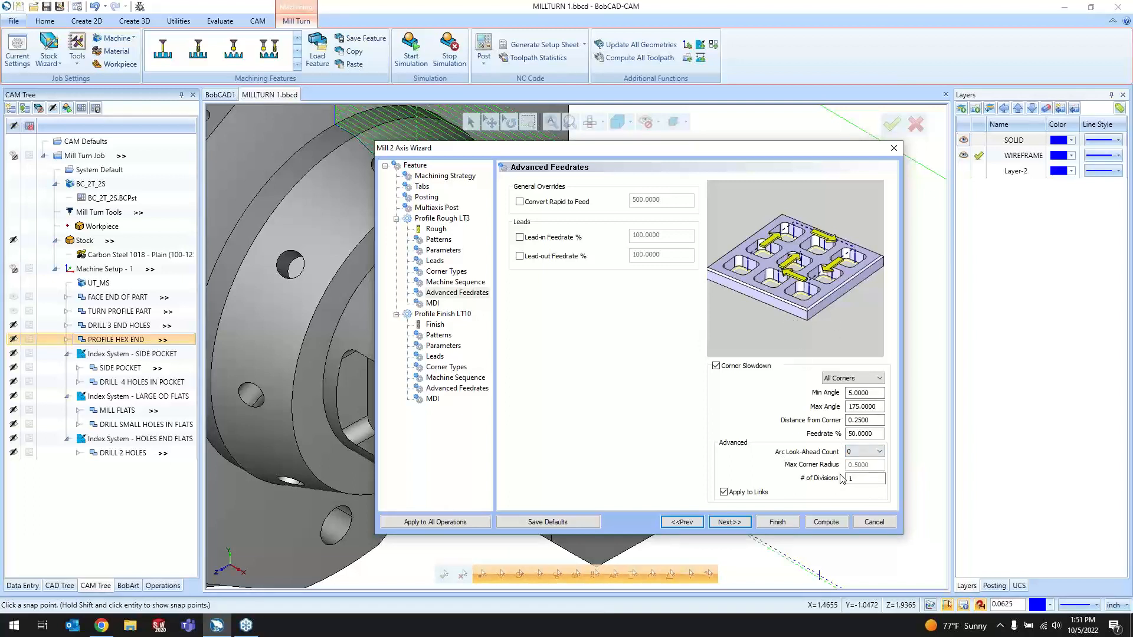
{"action": "left_click", "coordinate": [863, 480]}
{"action": "left_click", "coordinate": [874, 420]}
{"action": "left_click", "coordinate": [881, 434]}
- Review the predefined MDI commands for roughing and the finishing end mill's turret mounting in the tool crib
{"action": "left_click", "coordinate": [729, 521]}
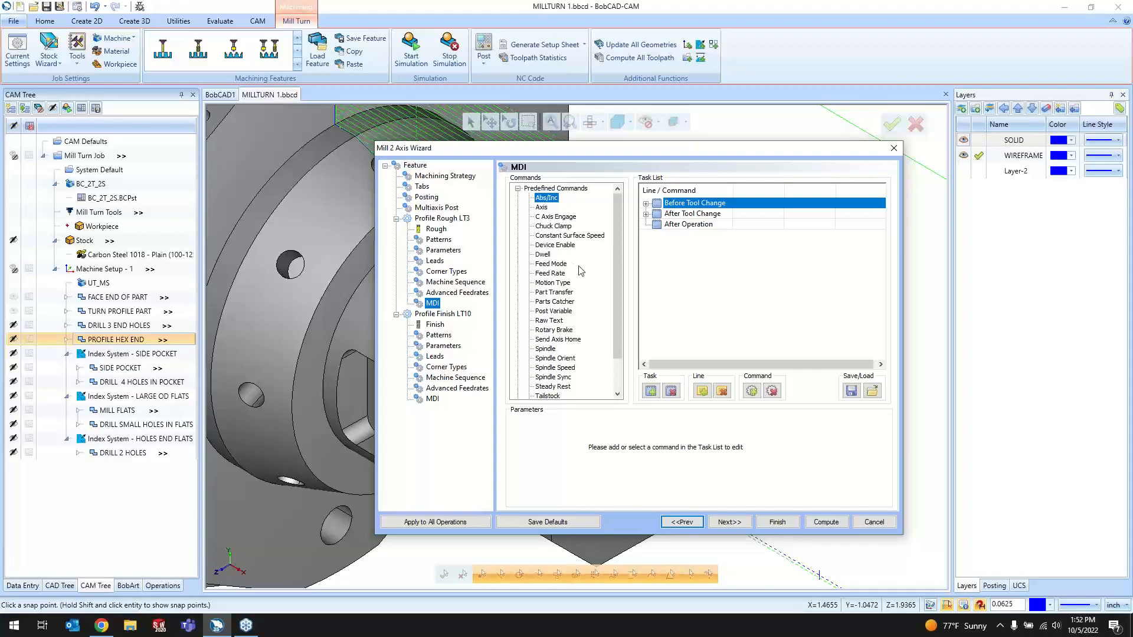
{"action": "scroll", "coordinate": [569, 348], "scroll_direction": "down", "scroll_amount": 2}
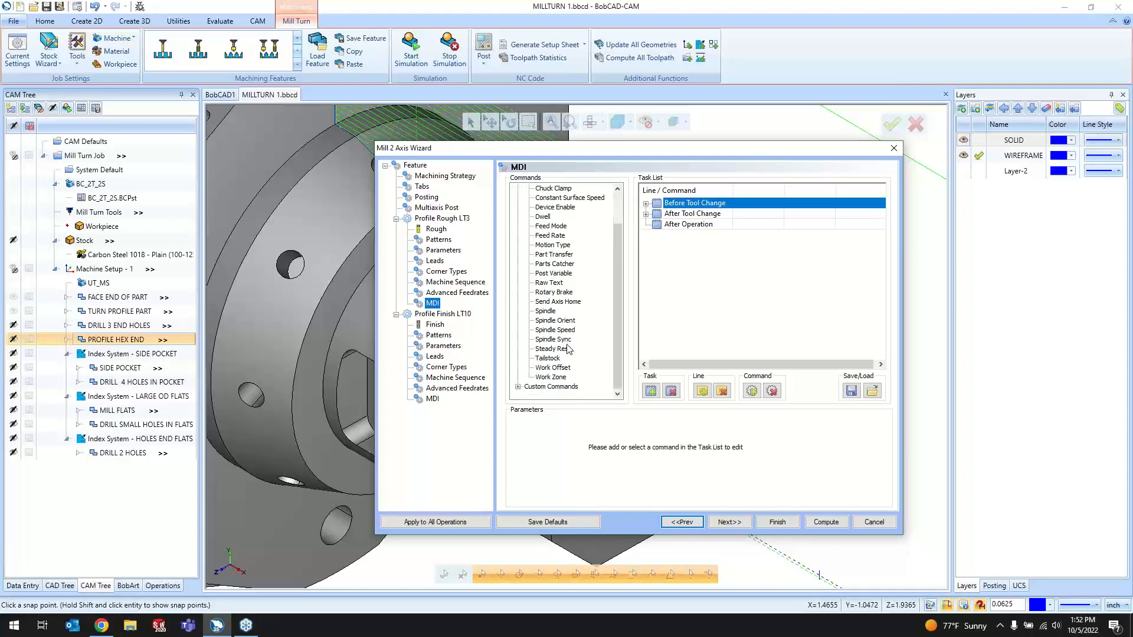
{"action": "left_click", "coordinate": [743, 522]}
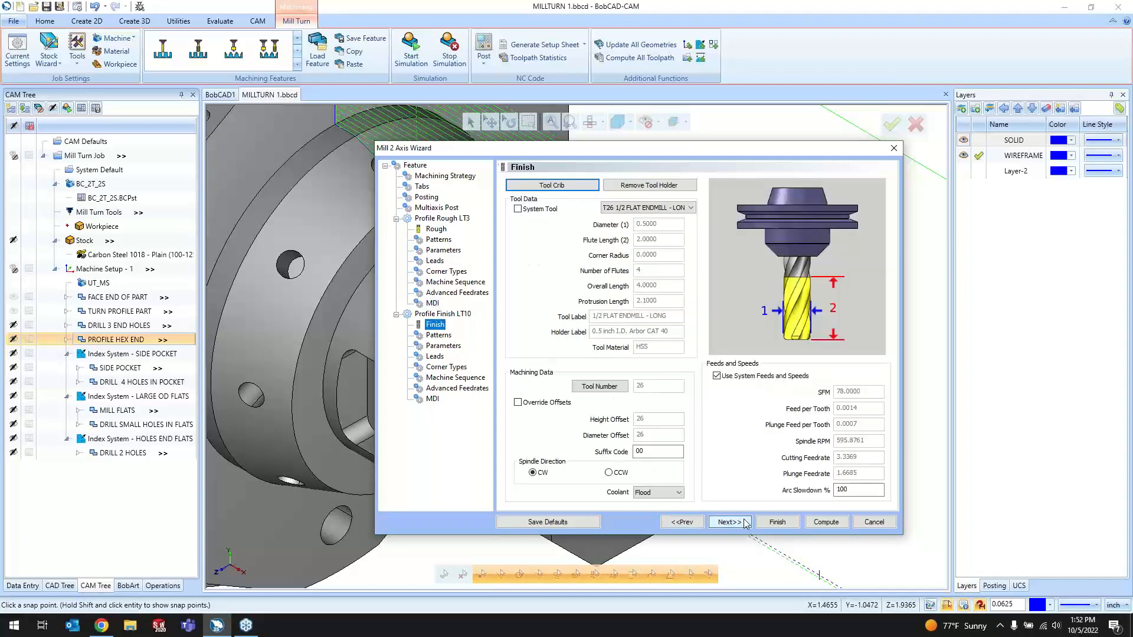
{"action": "left_click", "coordinate": [555, 186]}
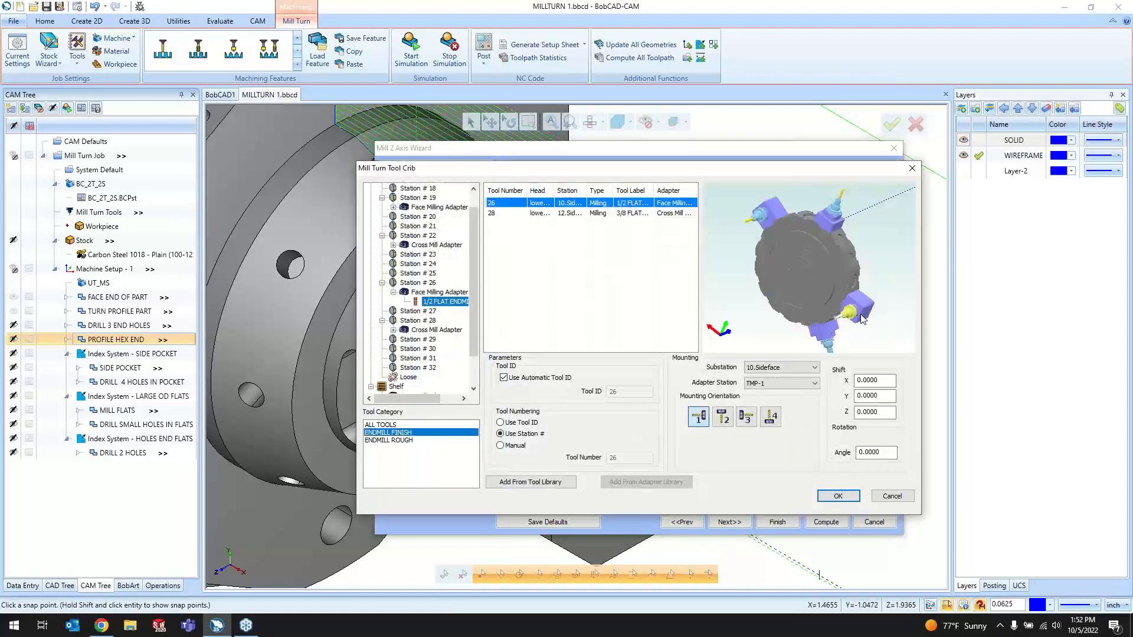
{"action": "left_click", "coordinate": [838, 497]}
{"action": "left_click_drag", "start_coordinate": [614, 148], "coordinate": [899, 139]}
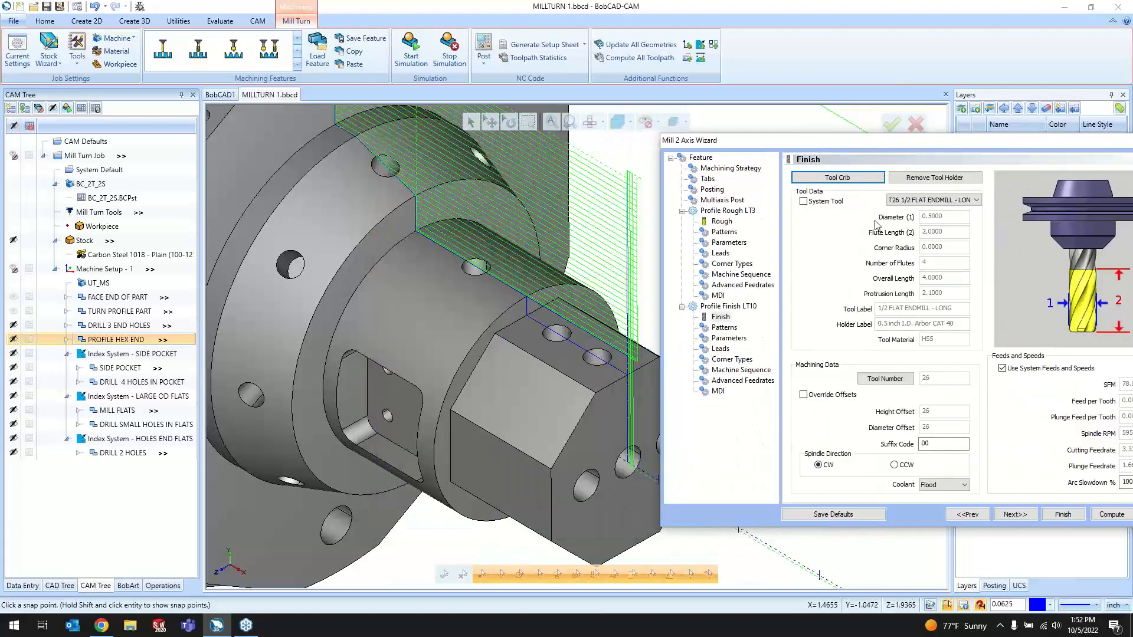
{"action": "left_click_drag", "start_coordinate": [754, 144], "coordinate": [472, 140]}
- Review the finishing operation's settings from Patterns, Parameters and Leads through Corner Types, Machine Sequence, Advanced Feedrates and MDI
{"action": "left_click", "coordinate": [737, 508]}
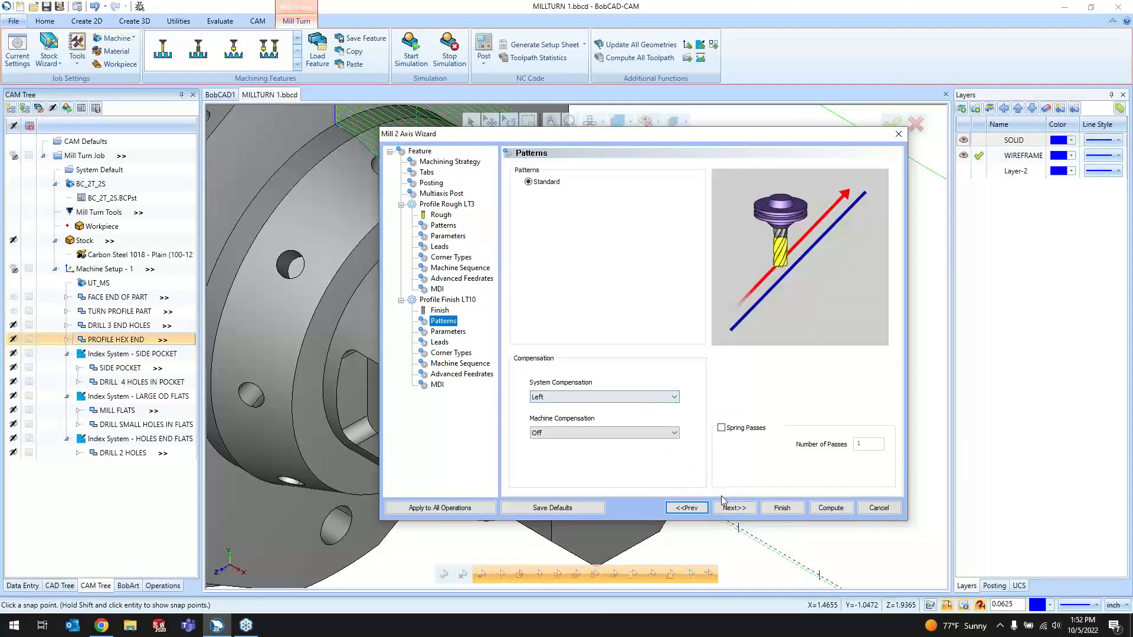
{"action": "left_click", "coordinate": [733, 508]}
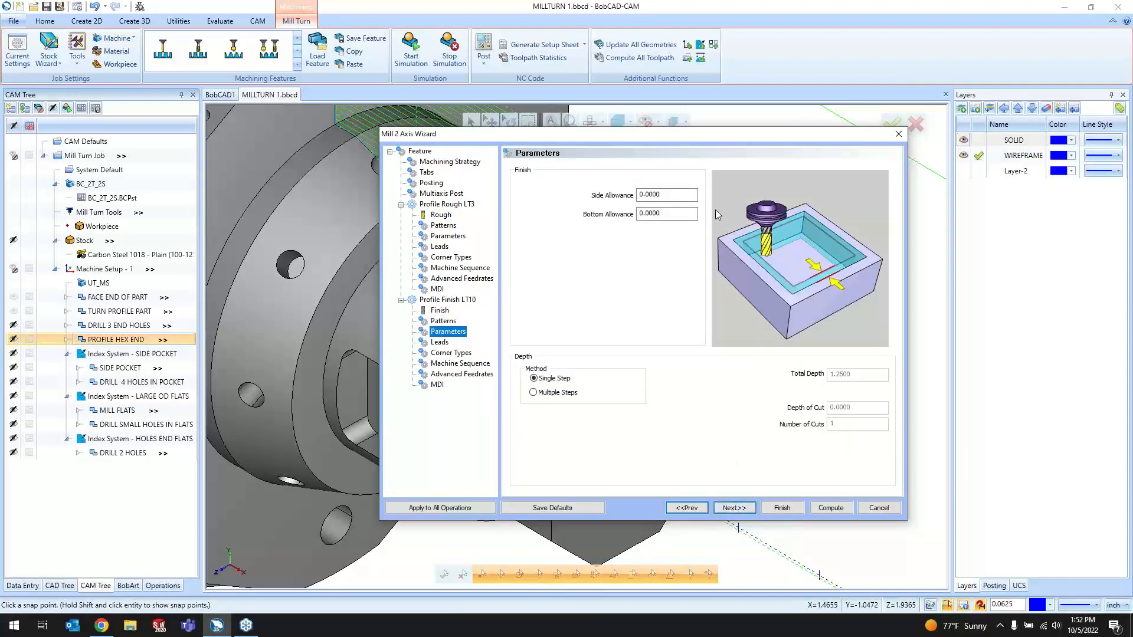
{"action": "left_click", "coordinate": [742, 513]}
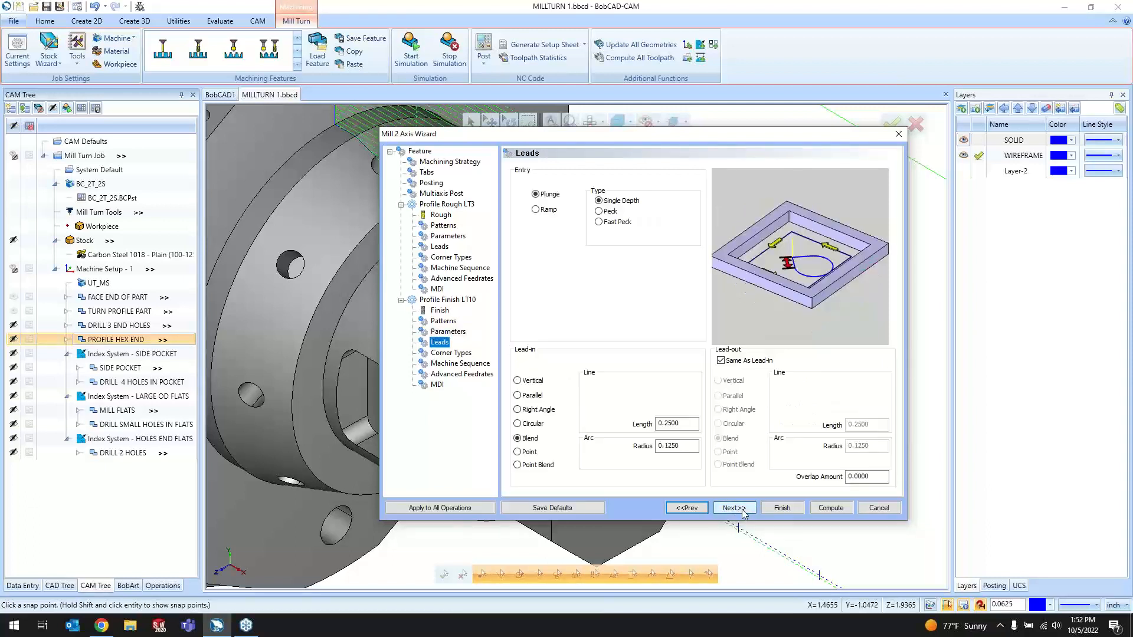
{"action": "left_click", "coordinate": [742, 512]}
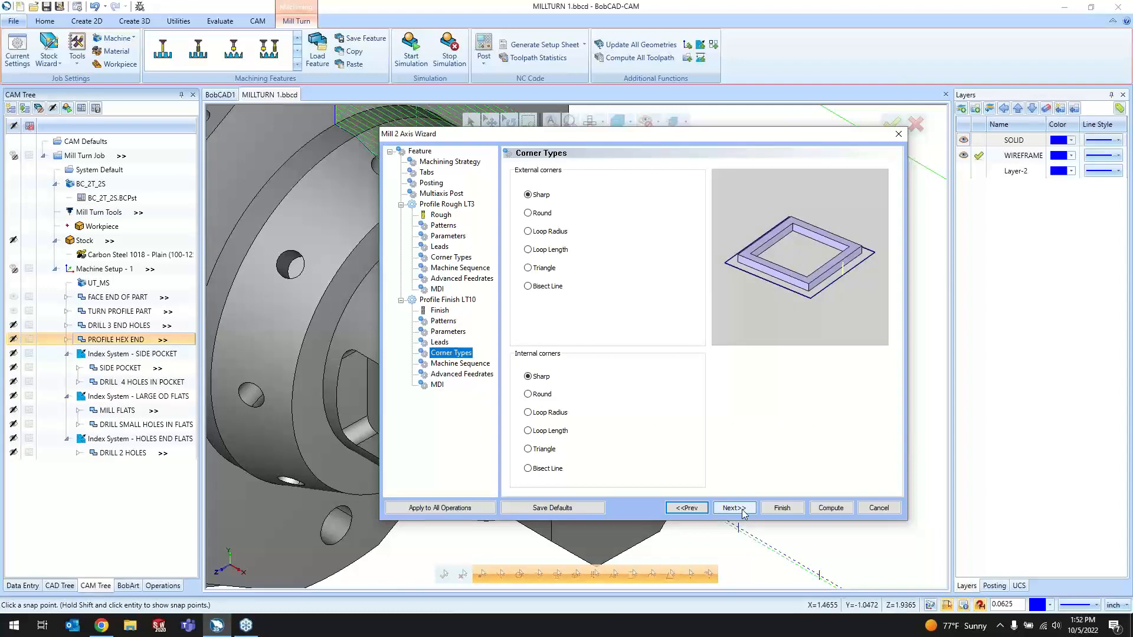
{"action": "left_click", "coordinate": [743, 513]}
{"action": "left_click", "coordinate": [742, 513]}
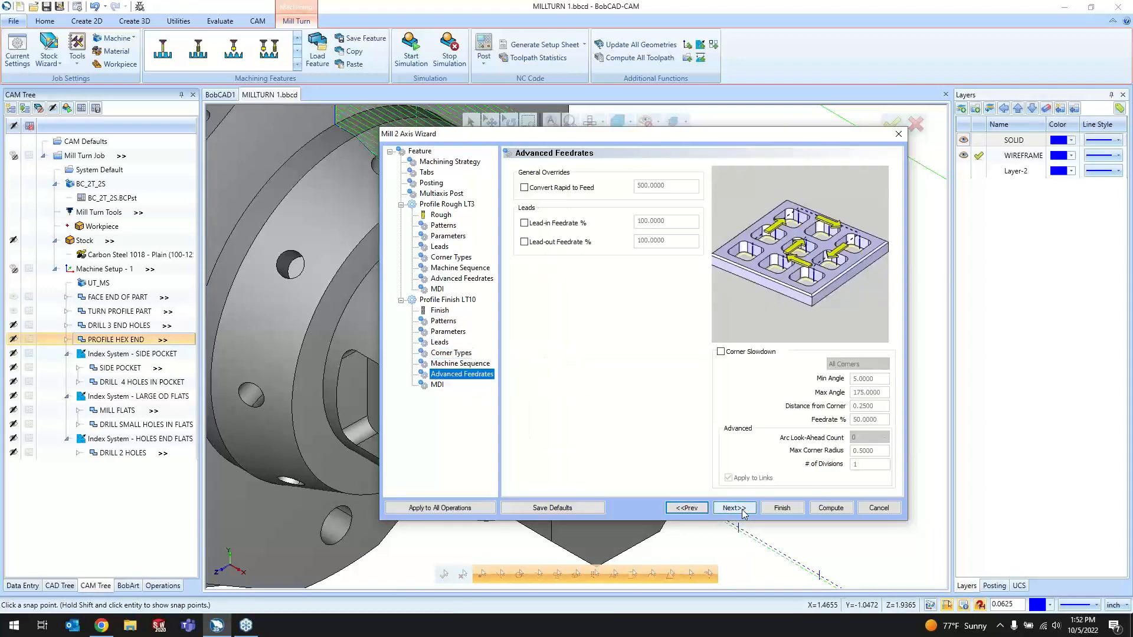
{"action": "left_click", "coordinate": [742, 513]}
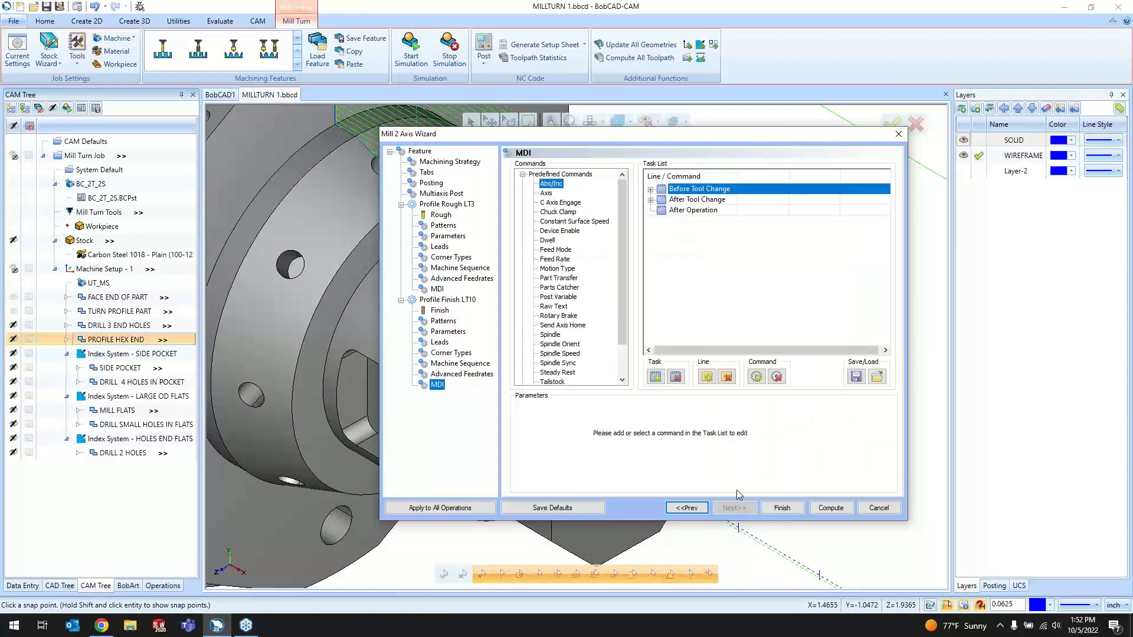
- Compute the toolpaths of the hex end profile feature and highlight the Profile Rough toolpath on the part
{"action": "left_click", "coordinate": [829, 509]}
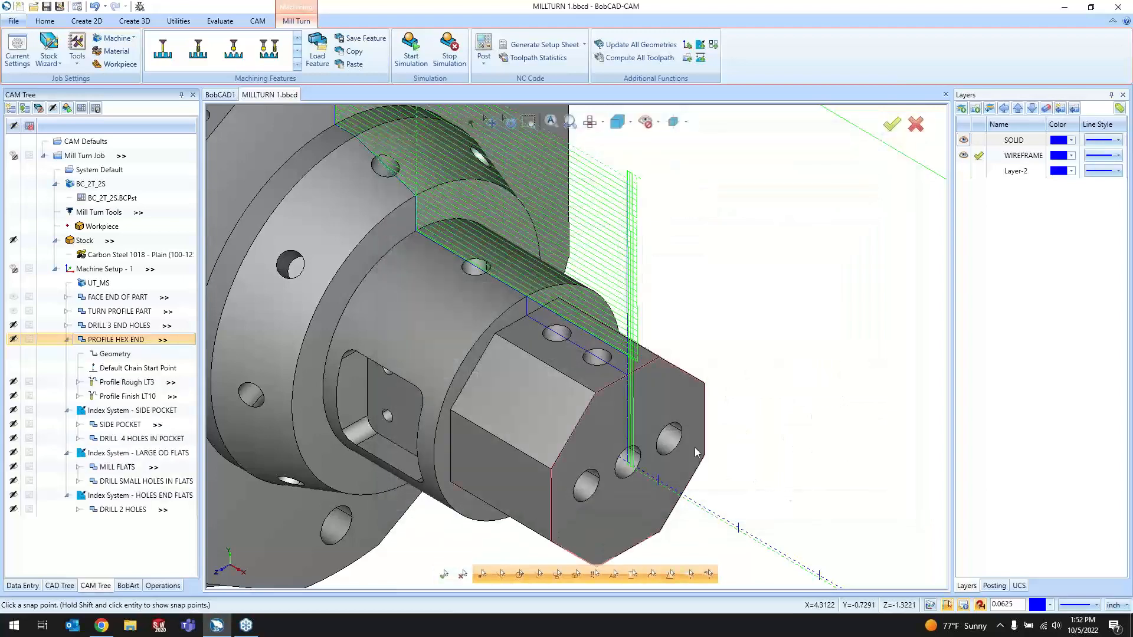
{"action": "left_click", "coordinate": [143, 383]}
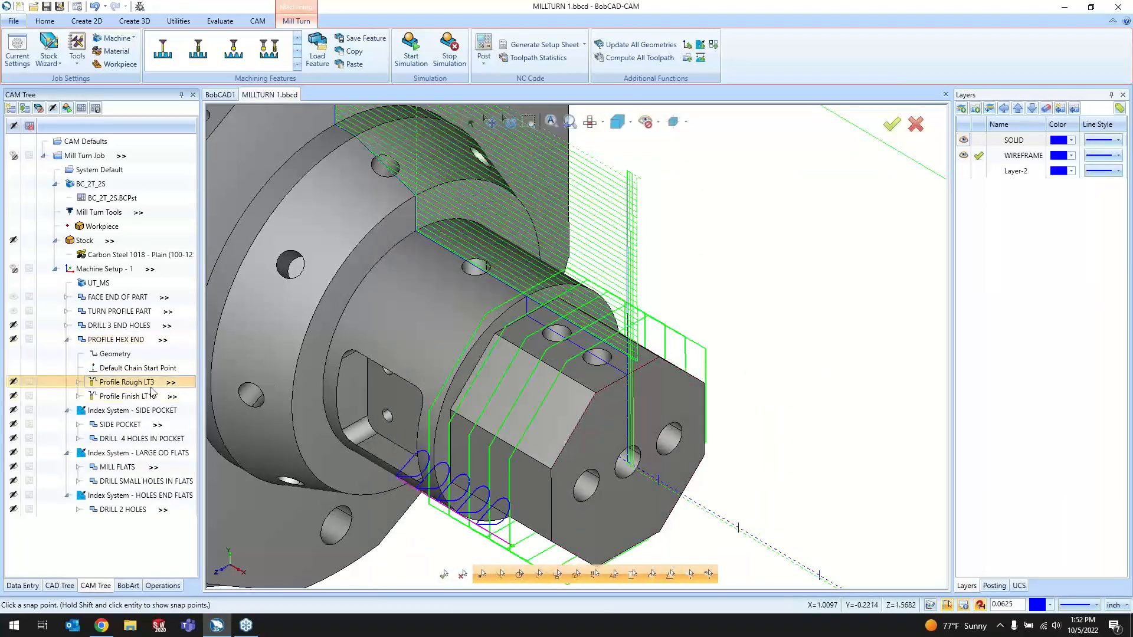
- Review the hex end's Profile Rough settings for Leads, Corner Types, Parameters, Patterns, tool and Posting, and close the wizard
{"action": "scroll", "coordinate": [466, 429], "scroll_direction": "down", "scroll_amount": 3}
{"action": "double_click", "coordinate": [145, 382]}
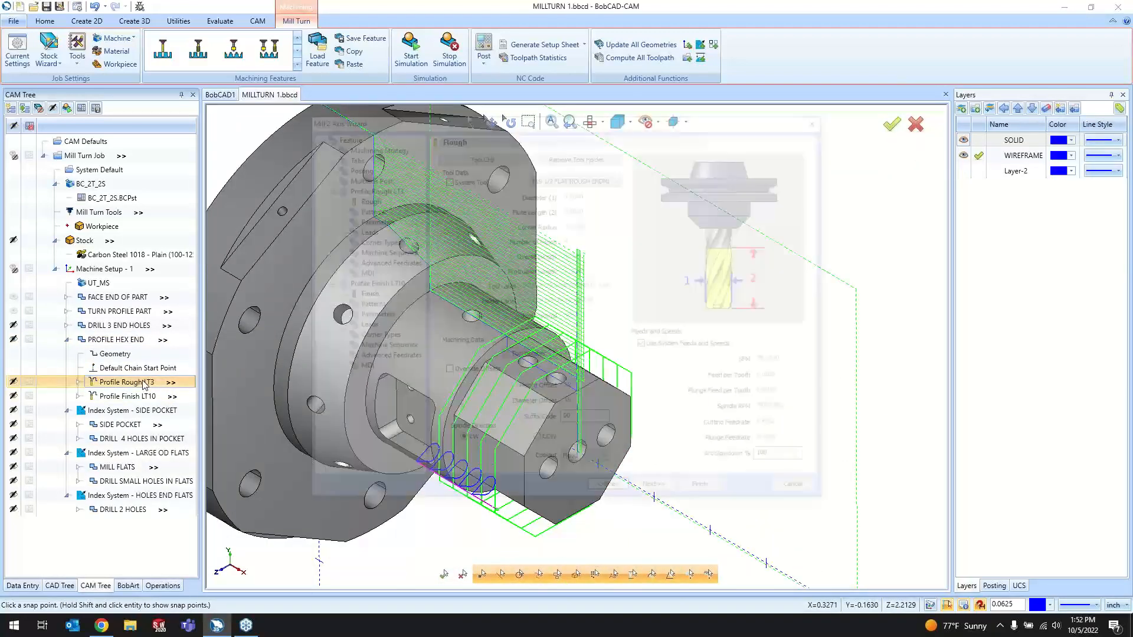
{"action": "left_click", "coordinate": [362, 230]}
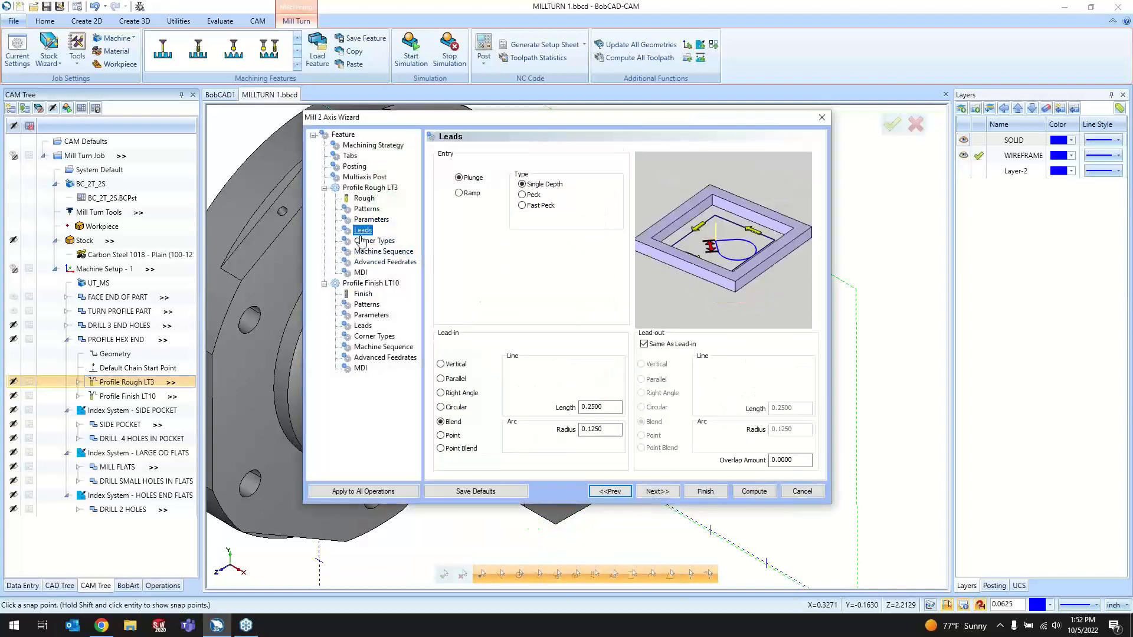
{"action": "left_click", "coordinate": [364, 242]}
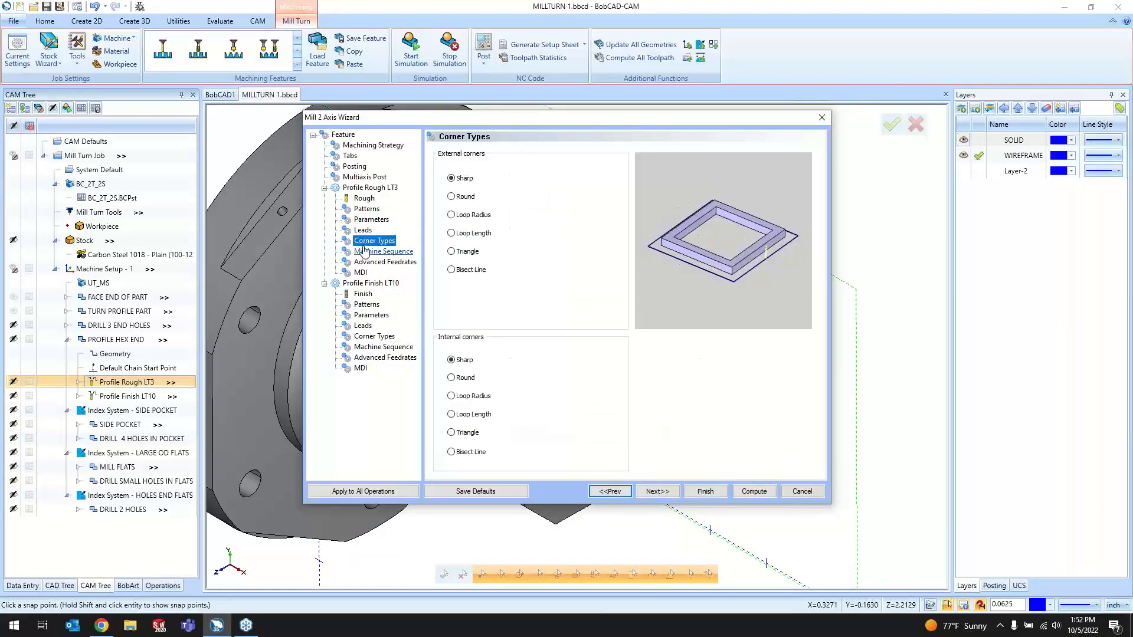
{"action": "left_click", "coordinate": [363, 219]}
{"action": "left_click", "coordinate": [362, 210]}
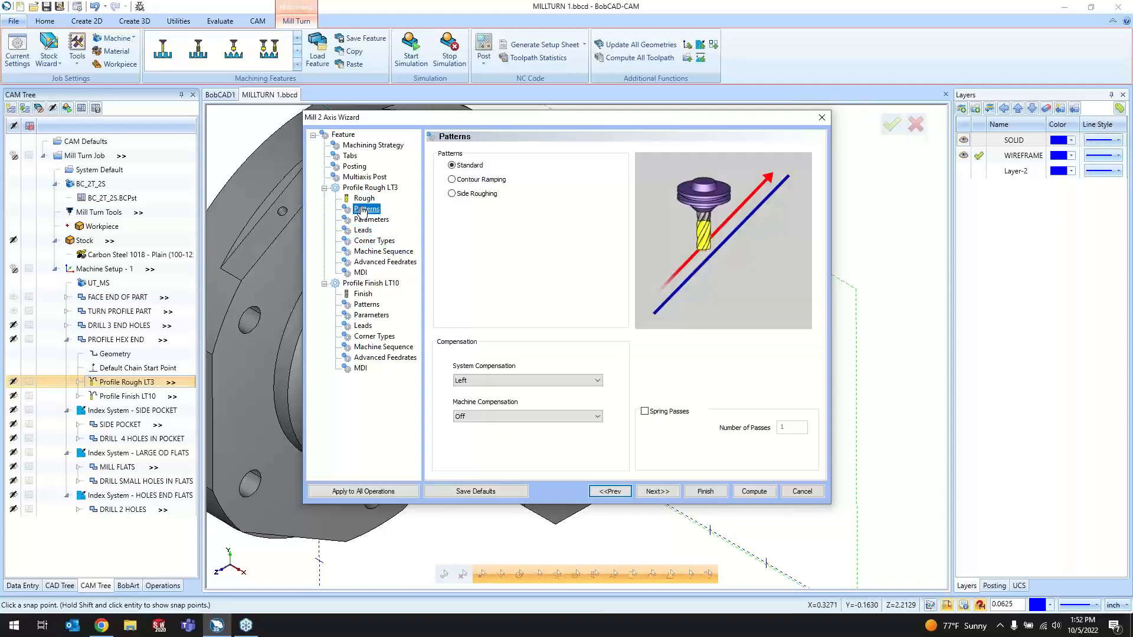
{"action": "left_click", "coordinate": [363, 199]}
{"action": "left_click", "coordinate": [355, 167]}
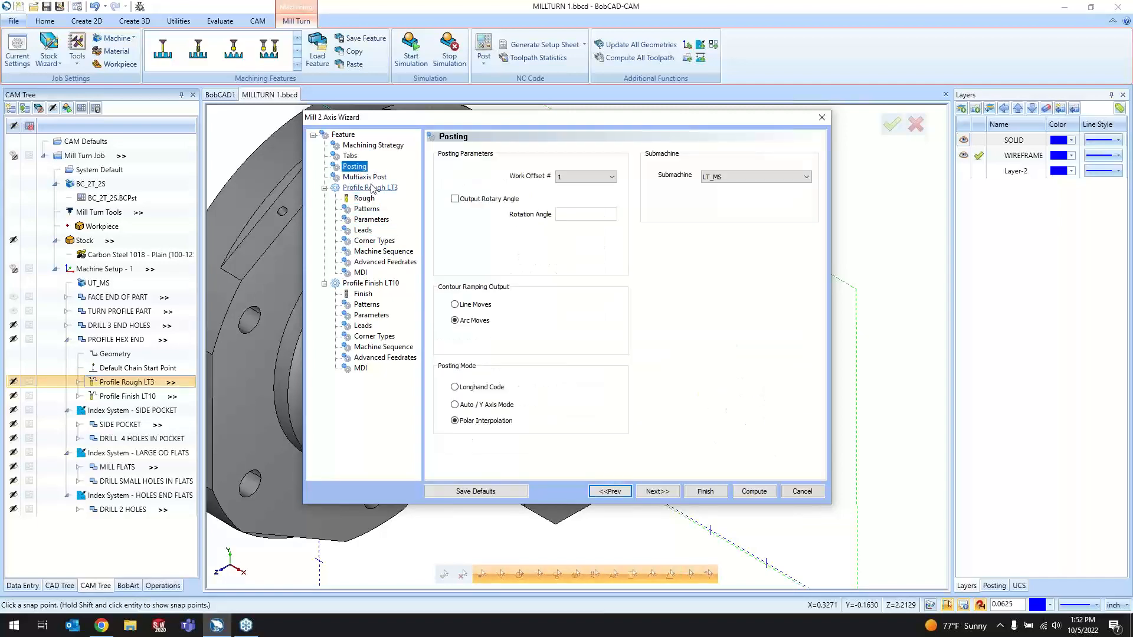
{"action": "left_click", "coordinate": [705, 492]}
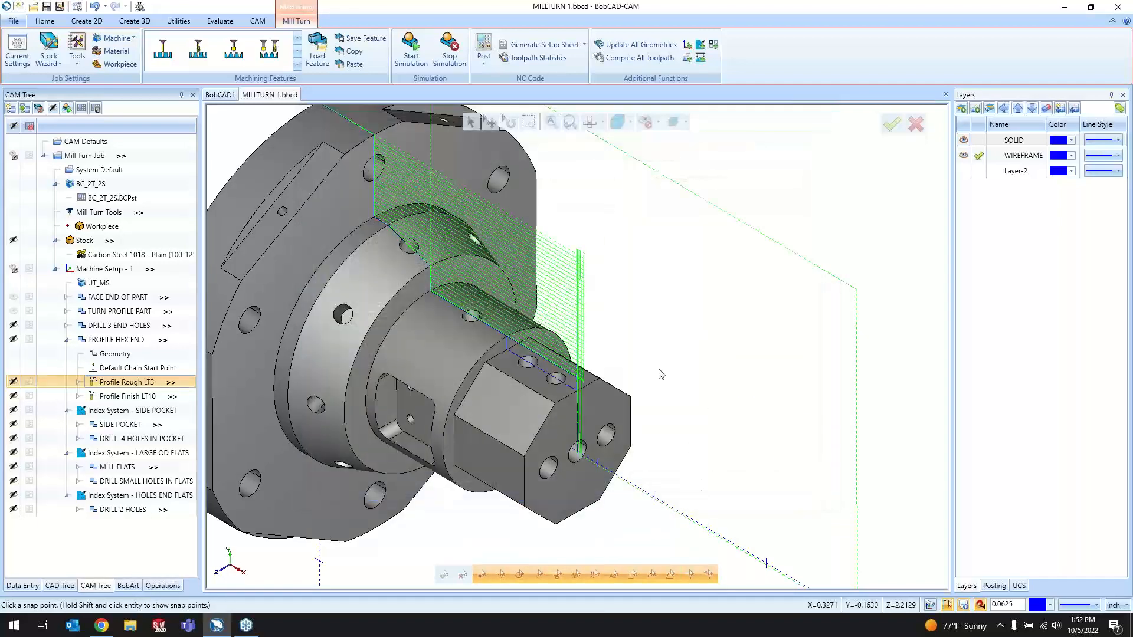
- Collapse the PROFILE HEX END feature and switch off output for the SIDE POCKET, LARGE OD FLATS and HOLES END FLATS index systems
{"action": "left_click", "coordinate": [67, 340]}
{"action": "scroll", "coordinate": [467, 373], "scroll_direction": "down", "scroll_amount": 3}
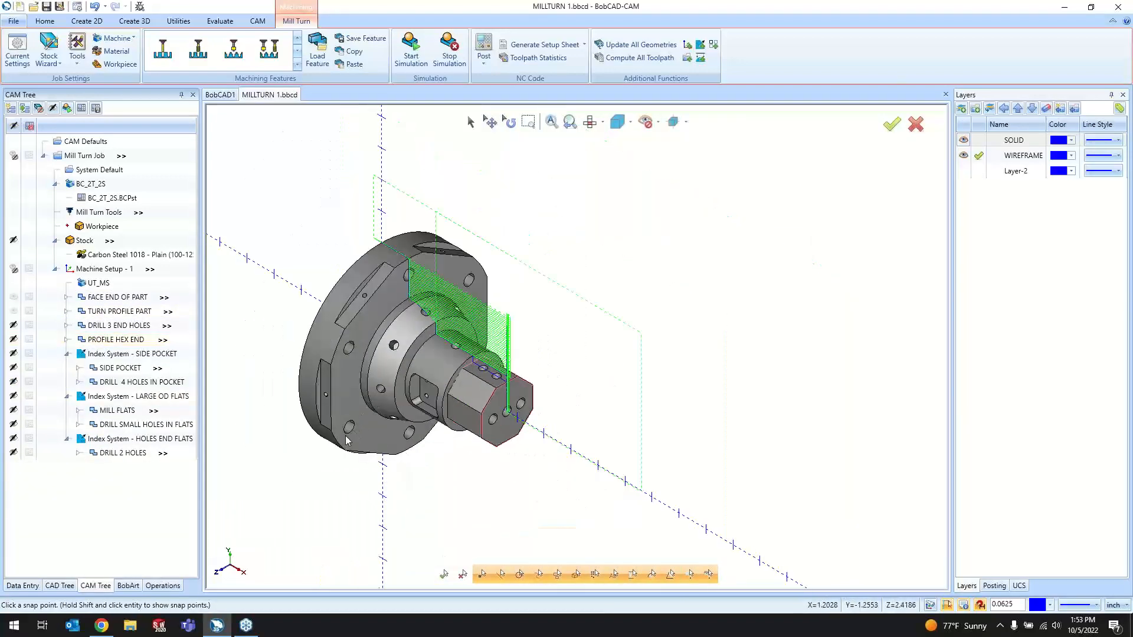
{"action": "scroll", "coordinate": [294, 446], "scroll_direction": "up", "scroll_amount": 2}
{"action": "scroll", "coordinate": [466, 532], "scroll_direction": "down", "scroll_amount": 2}
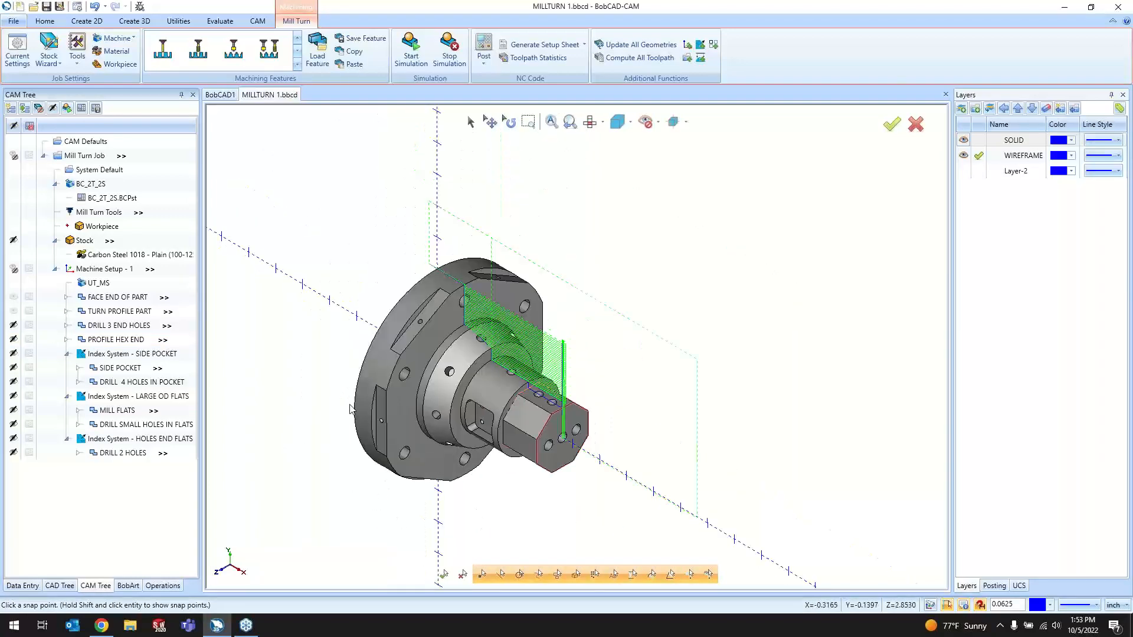
{"action": "left_click", "coordinate": [27, 354]}
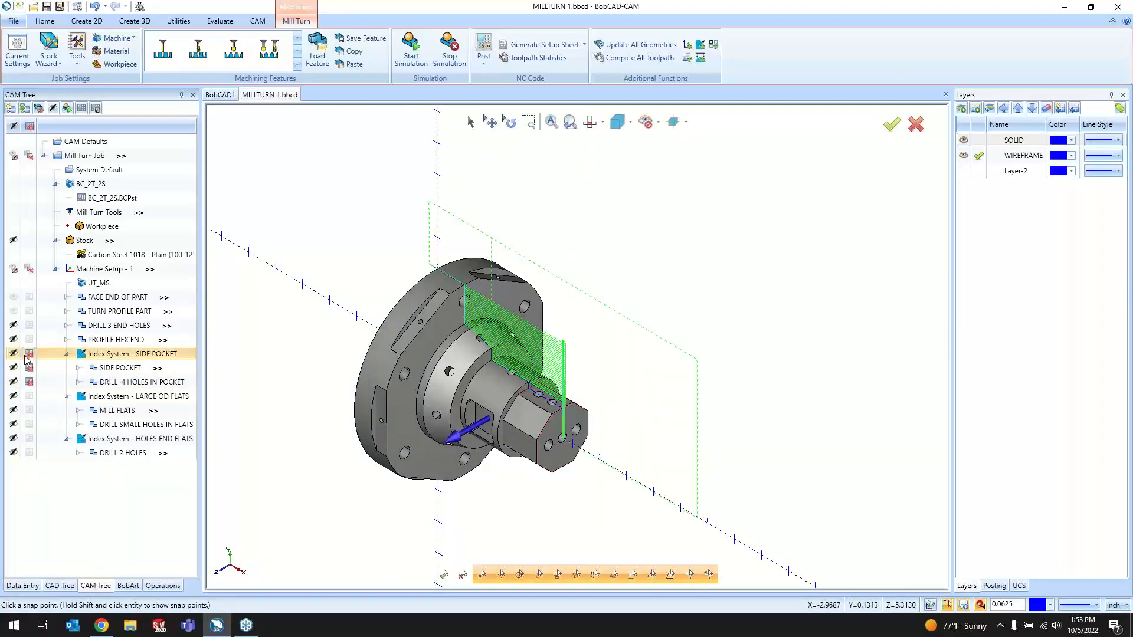
{"action": "left_click", "coordinate": [27, 396]}
{"action": "left_click", "coordinate": [27, 439]}
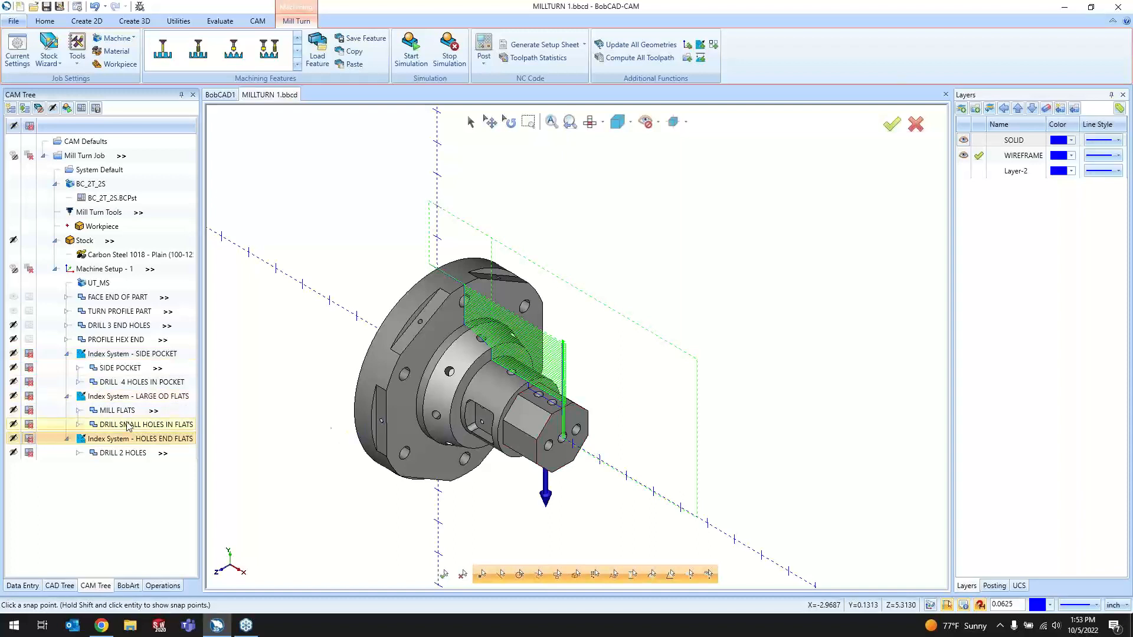
- Try to run the machine simulation of the Mill Turn job and minimize the simulation window
{"action": "left_click", "coordinate": [113, 339]}
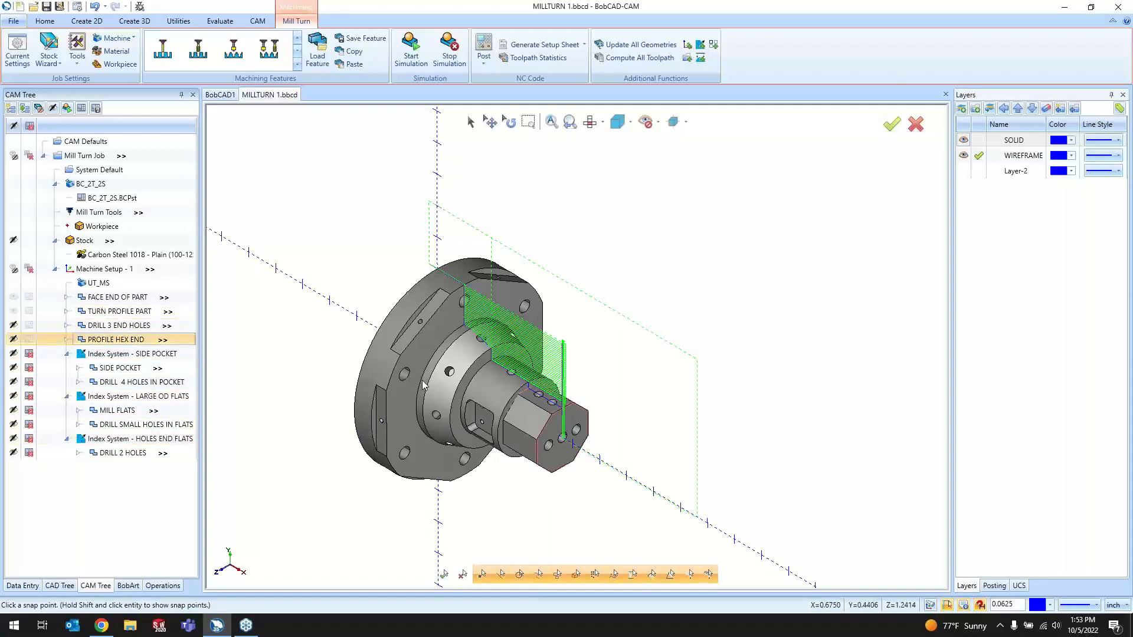
{"action": "left_click", "coordinate": [412, 50]}
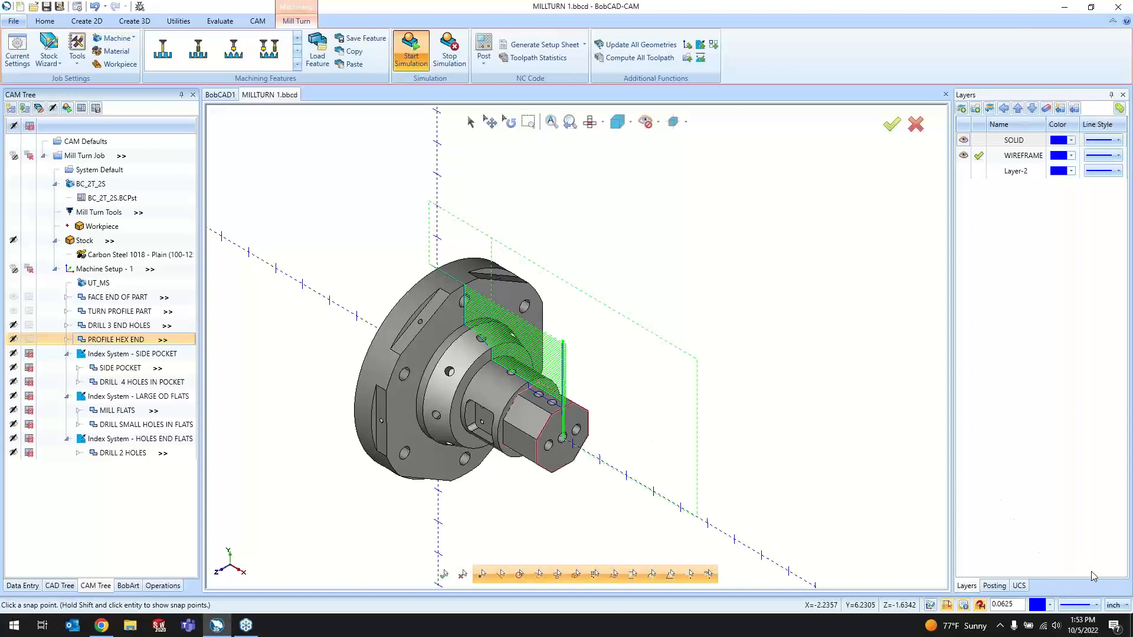
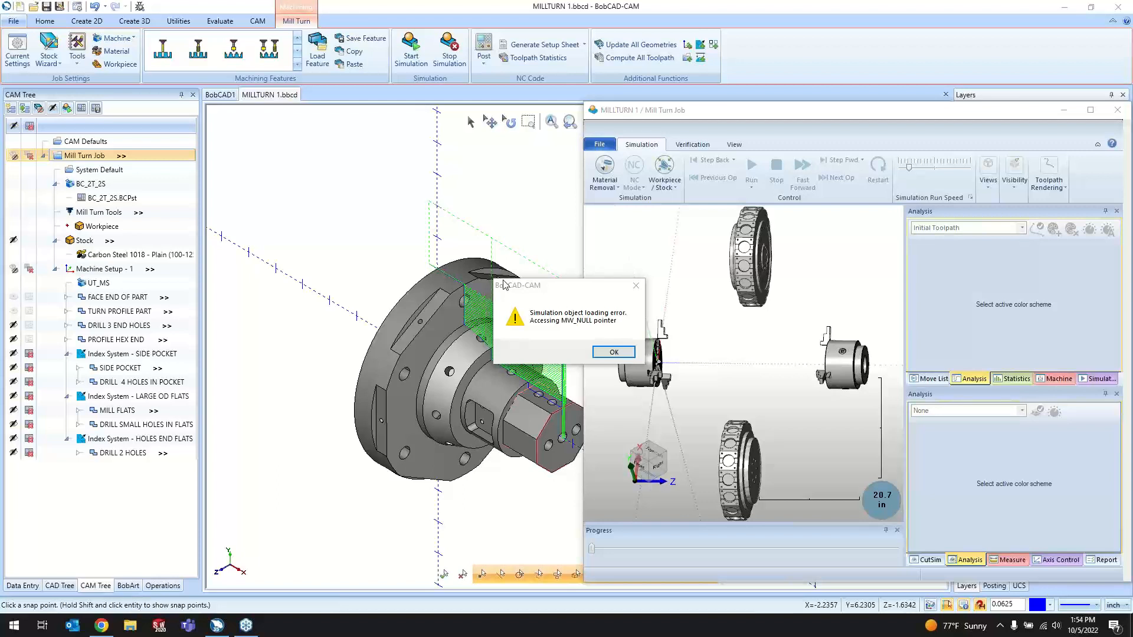
{"action": "left_click", "coordinate": [448, 155]}
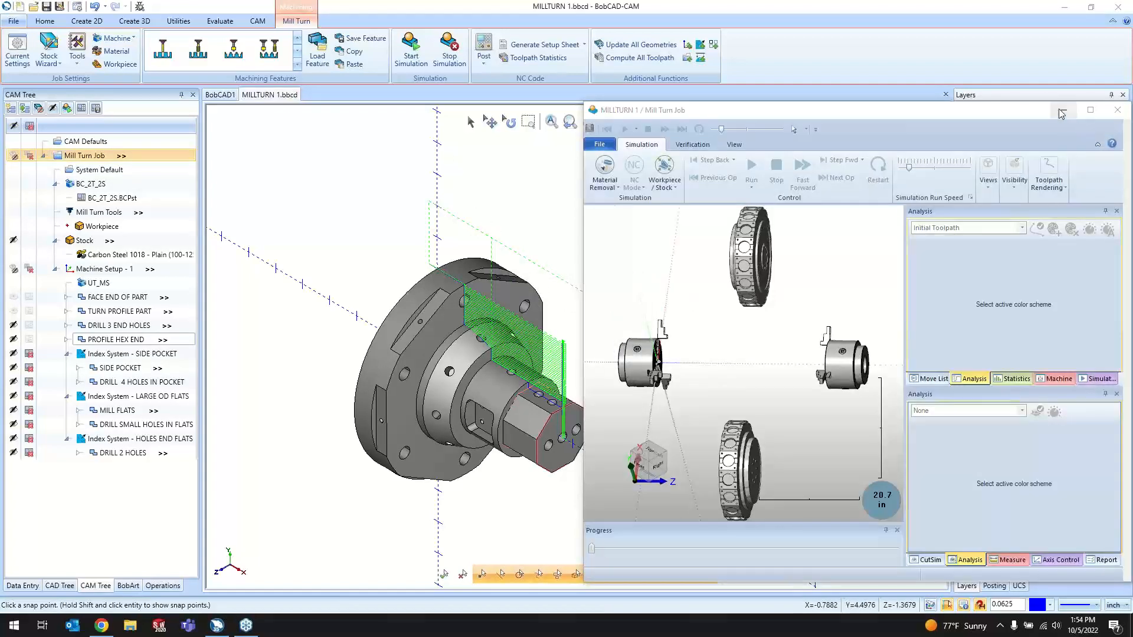
{"action": "left_click", "coordinate": [1063, 109]}
{"action": "scroll", "coordinate": [540, 414], "scroll_direction": "up", "scroll_amount": 3}
{"action": "scroll", "coordinate": [586, 444], "scroll_direction": "down", "scroll_amount": 2}
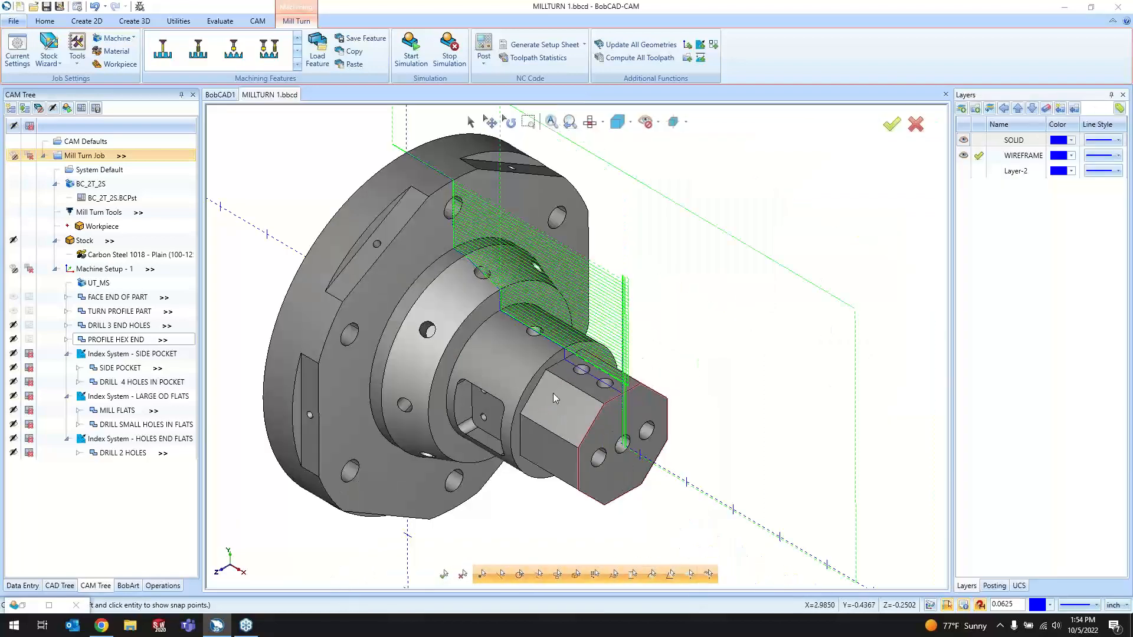
{"action": "scroll", "coordinate": [606, 405], "scroll_direction": "up", "scroll_amount": 3}
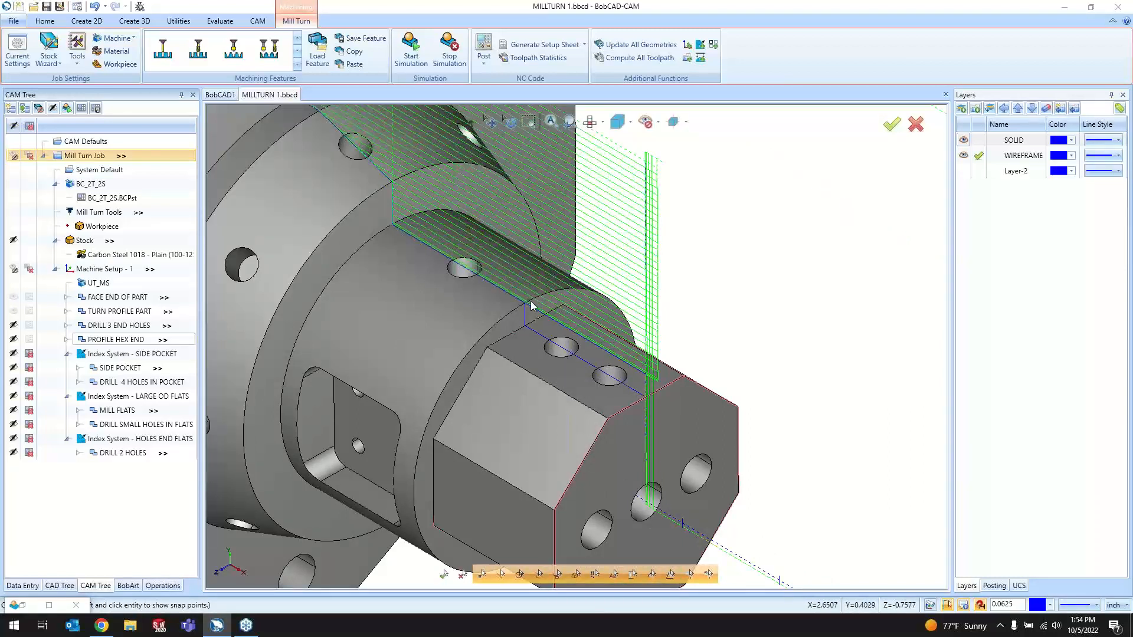
{"action": "scroll", "coordinate": [540, 310], "scroll_direction": "down", "scroll_amount": 3}
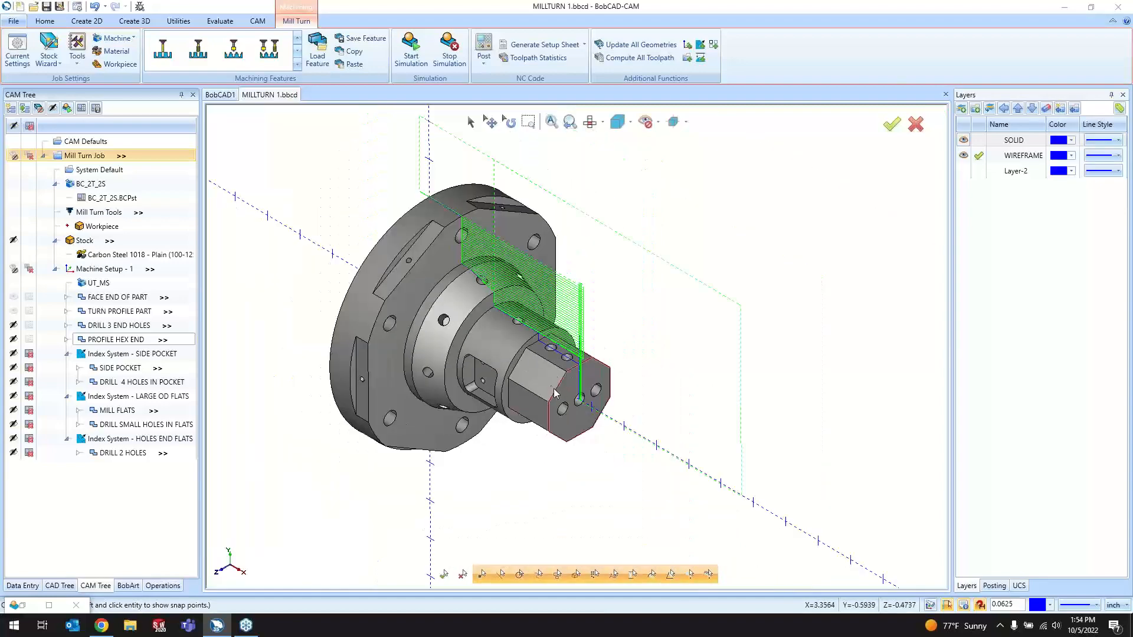
{"action": "scroll", "coordinate": [468, 229], "scroll_direction": "up", "scroll_amount": 2}
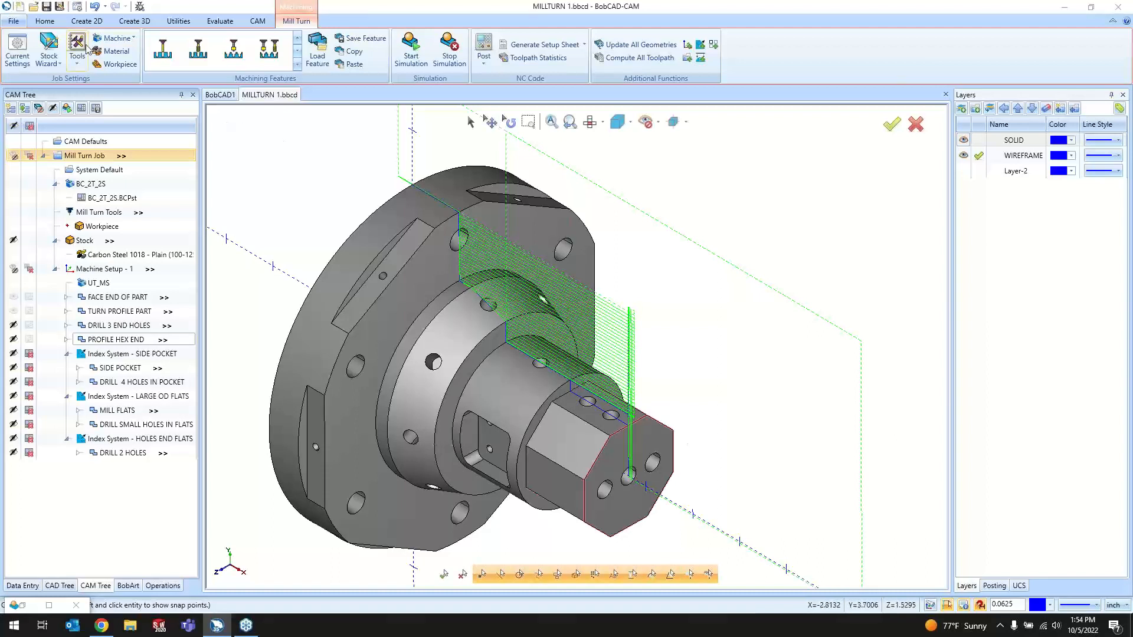
- Switch to the BobCAD1 drawing and undo all four earlier line and fillet actions to clear the profile
{"action": "left_click", "coordinate": [87, 20]}
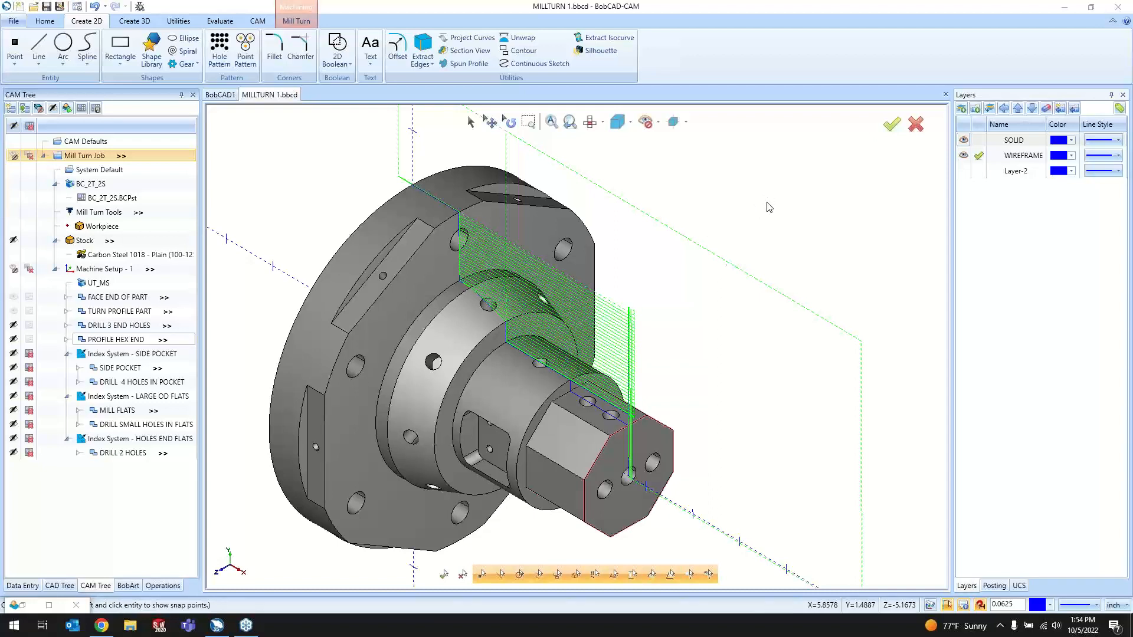
{"action": "left_click", "coordinate": [220, 95]}
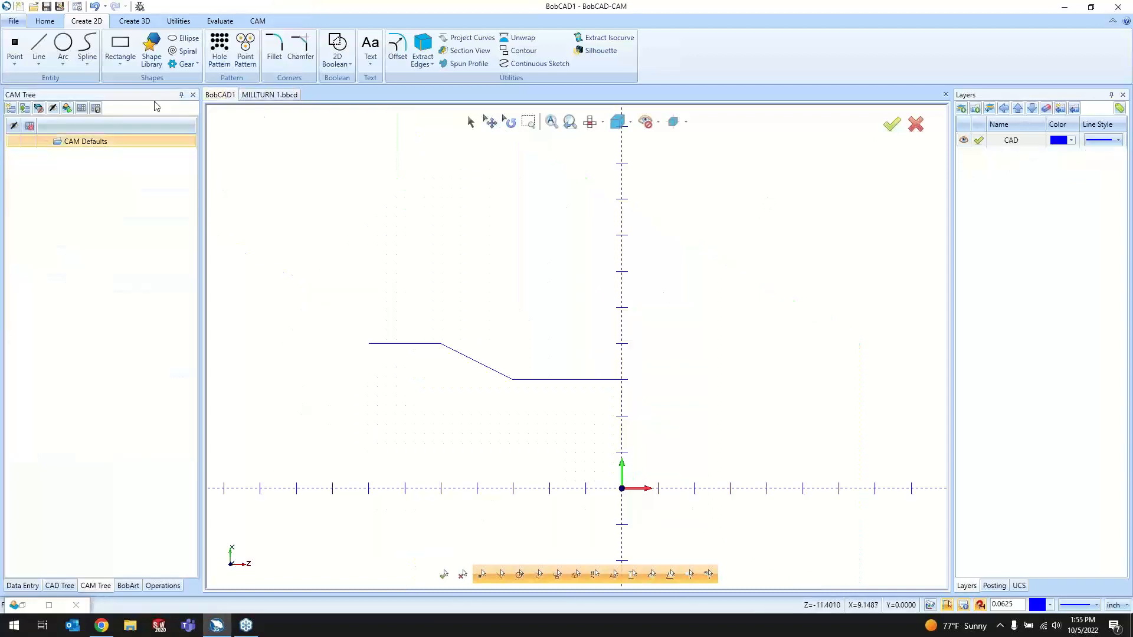
{"action": "left_click", "coordinate": [105, 7]}
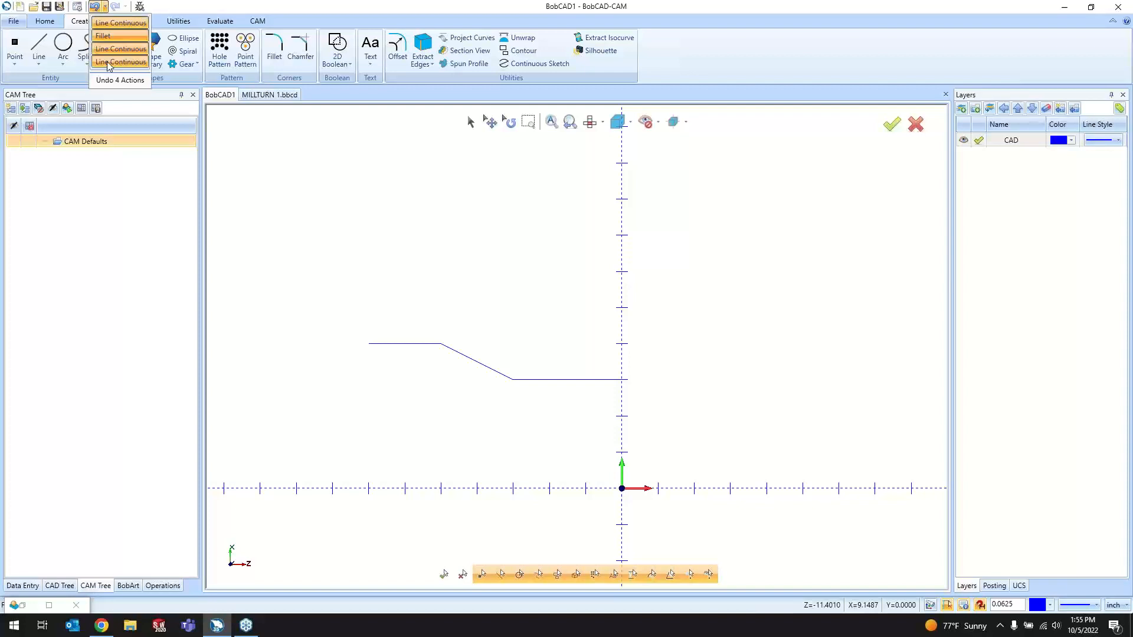
{"action": "left_click", "coordinate": [109, 62]}
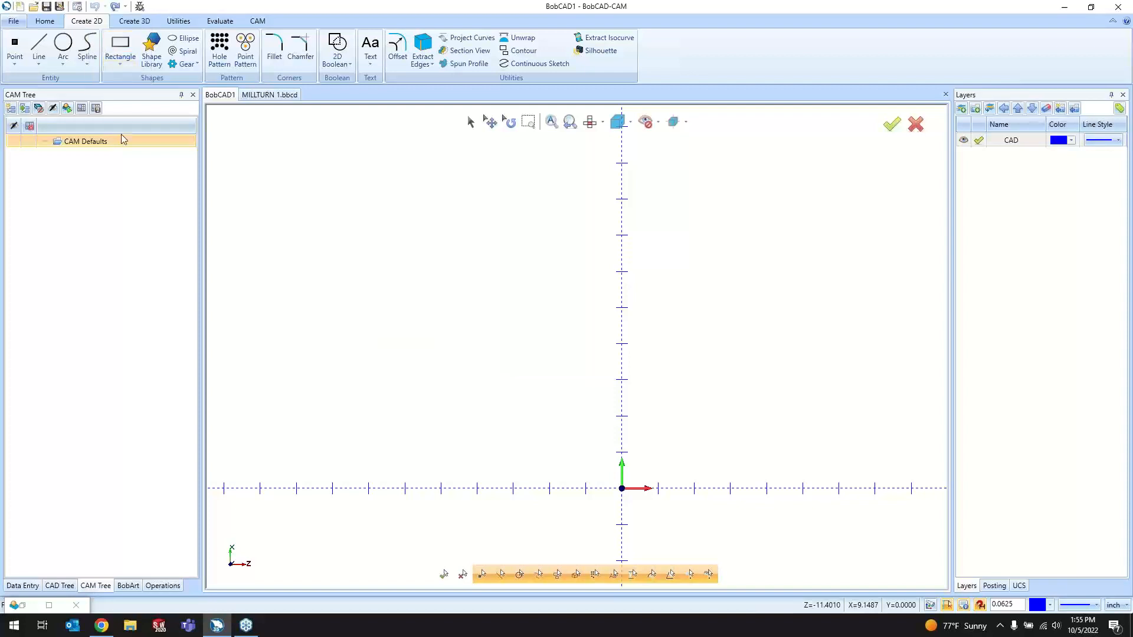
- Create a 16-tooth gear at the origin with pressure angle 20, pitch diameter 3.75, outside diameter 4.25 and root diameter 3.15
{"action": "left_click", "coordinate": [187, 64]}
{"action": "left_click", "coordinate": [190, 79]}
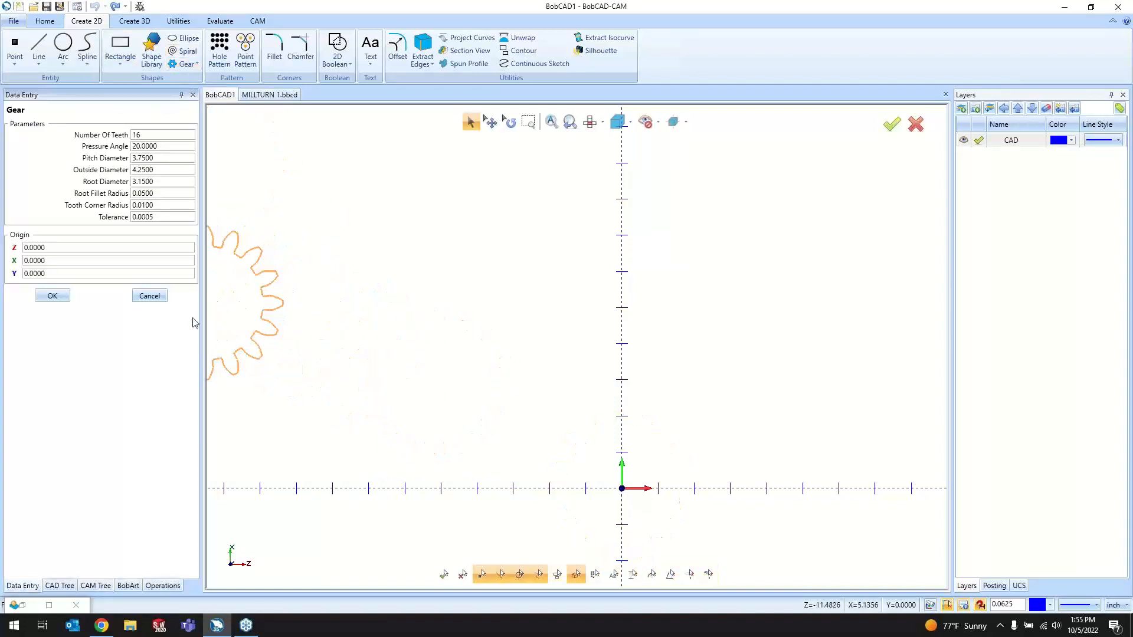
{"action": "scroll", "coordinate": [524, 396], "scroll_direction": "down", "scroll_amount": 2}
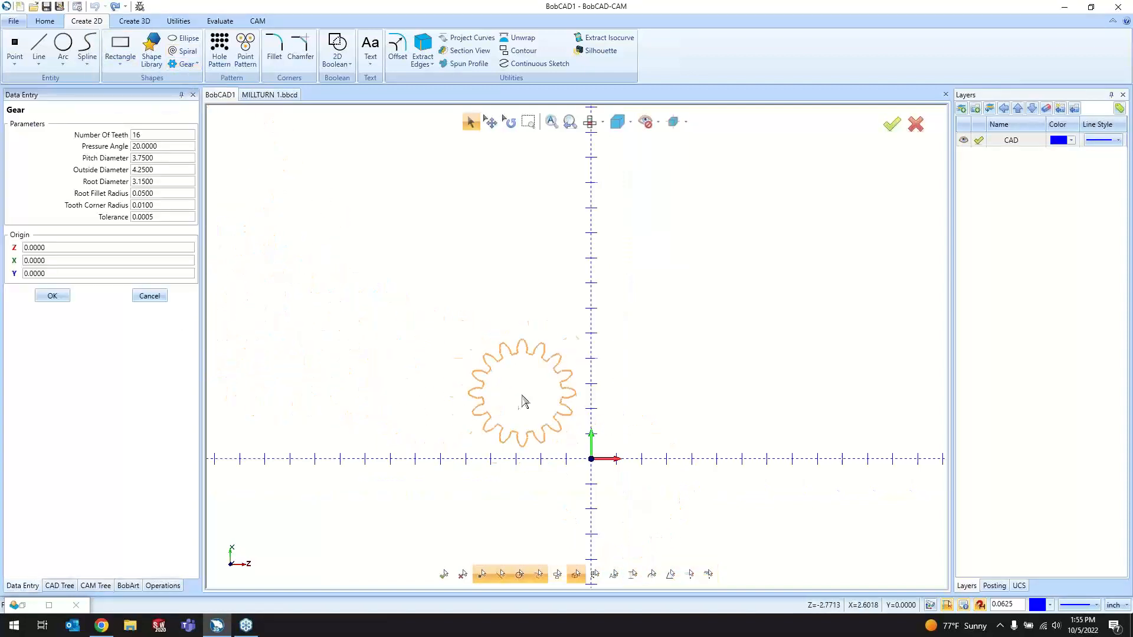
{"action": "left_click", "coordinate": [53, 296]}
{"action": "scroll", "coordinate": [565, 477], "scroll_direction": "up", "scroll_amount": 2}
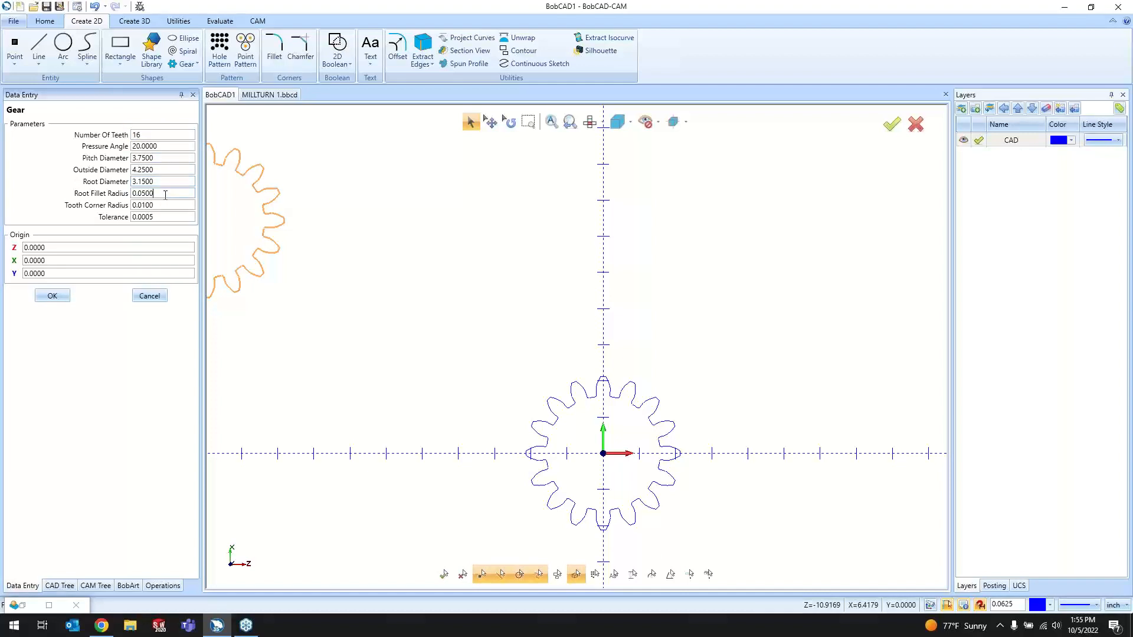
{"action": "left_click", "coordinate": [150, 296]}
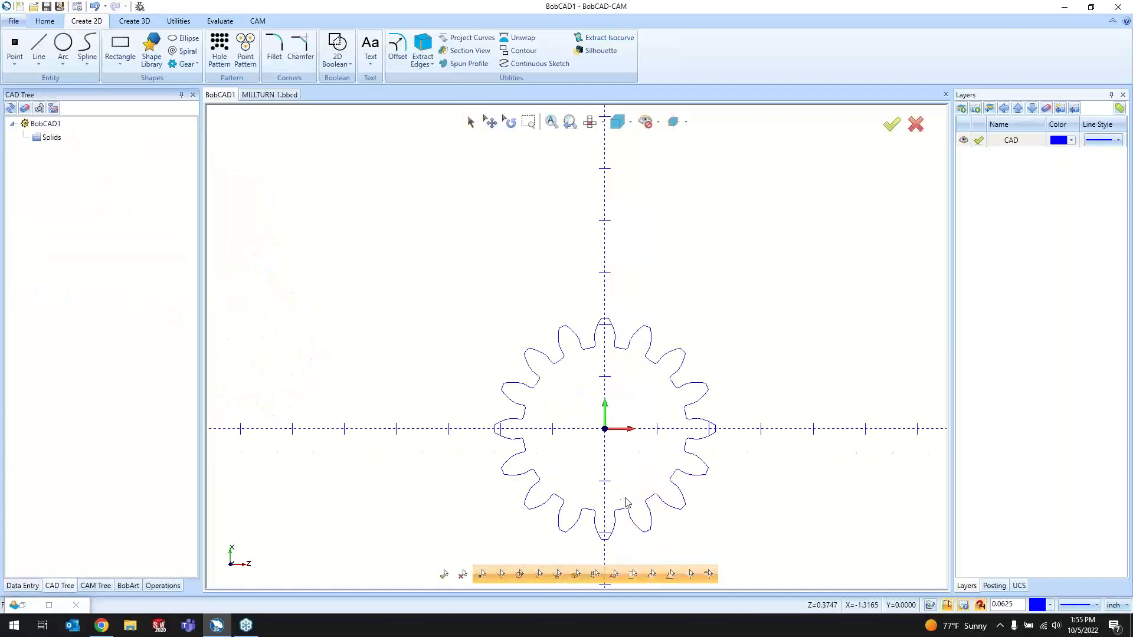
- Inspect the gear outline and review the Gear command's parameters without creating another gear
{"action": "scroll", "coordinate": [624, 499], "scroll_direction": "up", "scroll_amount": 2}
{"action": "scroll", "coordinate": [383, 421], "scroll_direction": "down", "scroll_amount": 2}
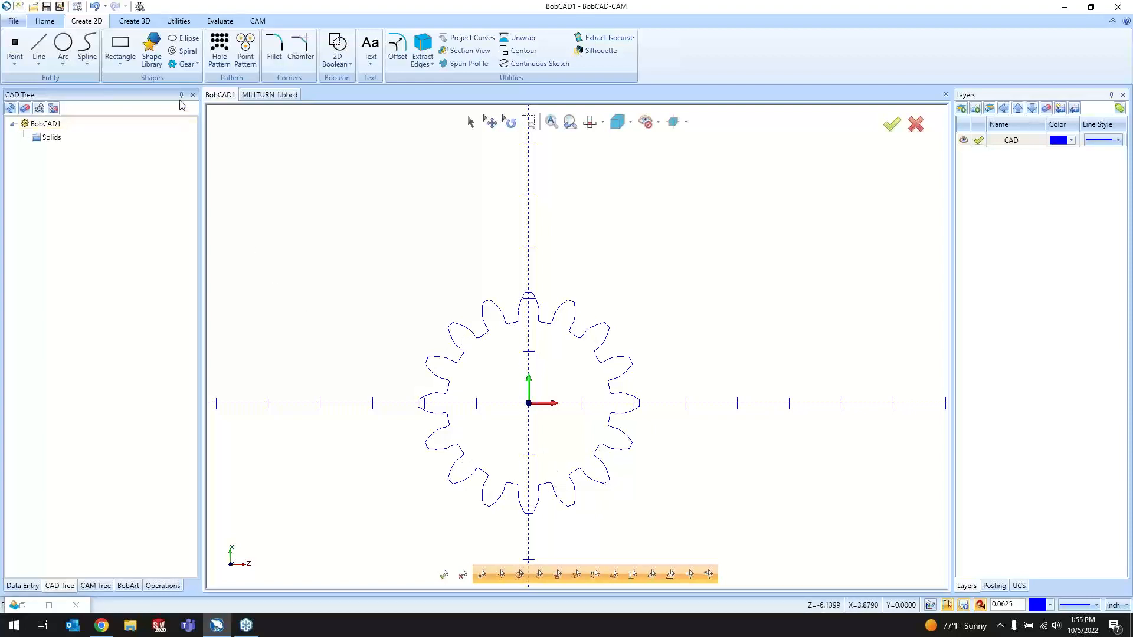
{"action": "left_click", "coordinate": [186, 66]}
{"action": "left_click", "coordinate": [189, 79]}
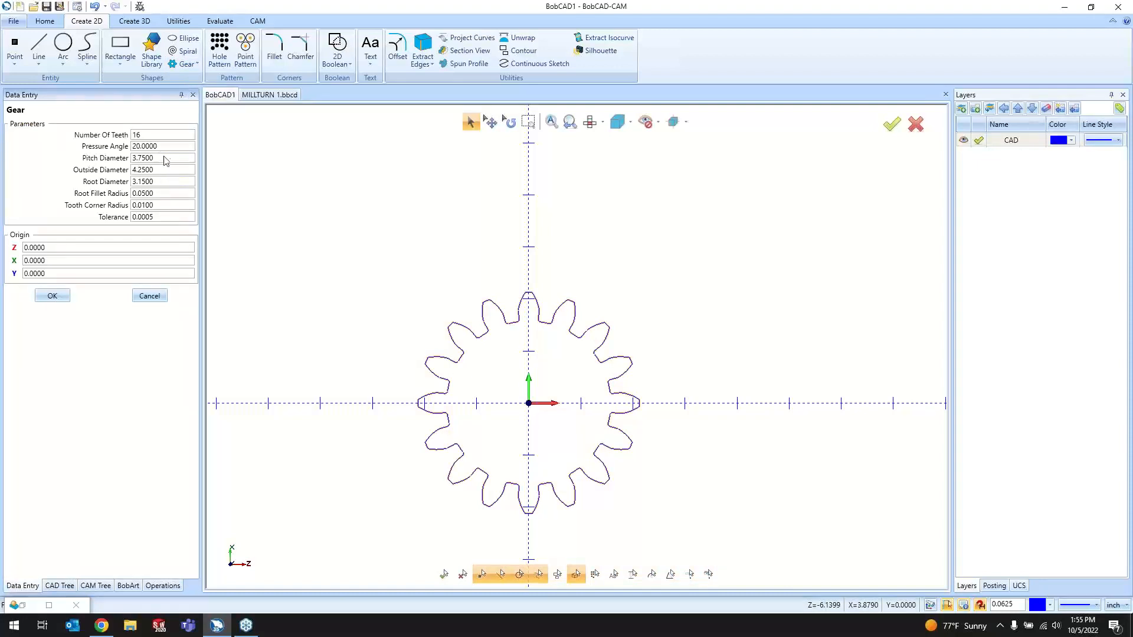
{"action": "left_click", "coordinate": [155, 295]}
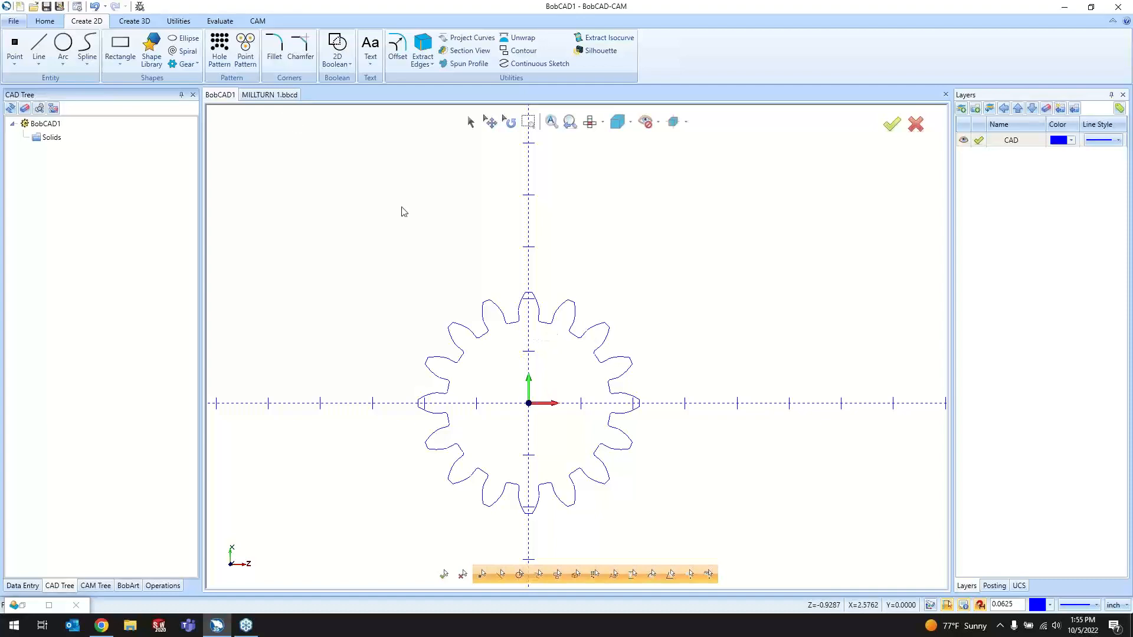
- Highlight the hex end's geometry chain and Profile Rough toolpath in MILLTURN 1, and return to the gear drawing
{"action": "left_click", "coordinate": [279, 96]}
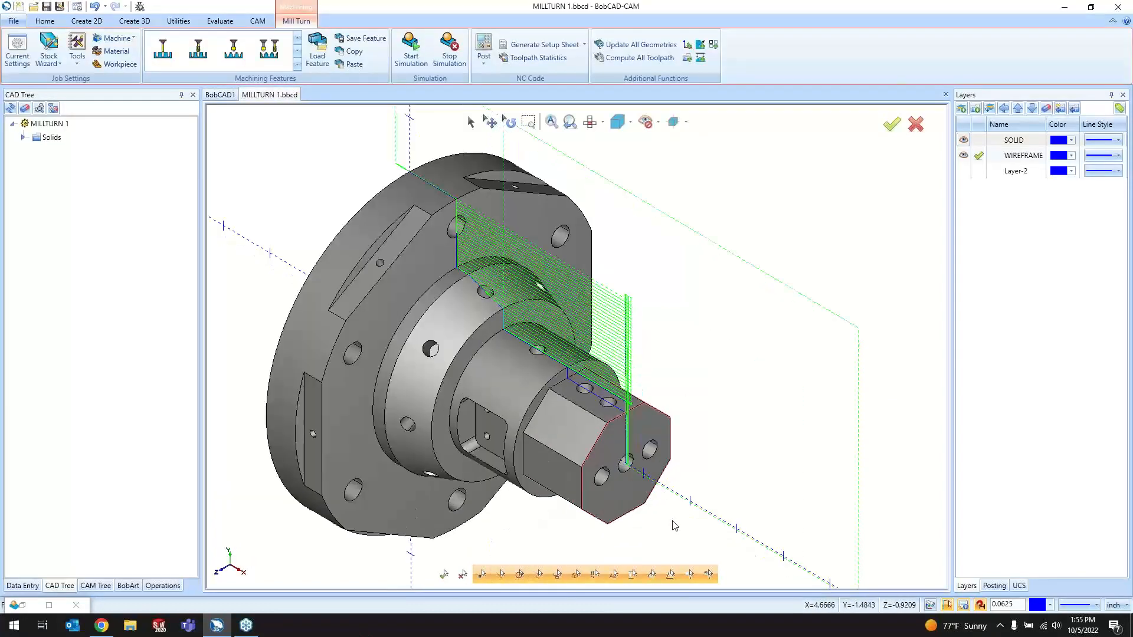
{"action": "left_click", "coordinate": [94, 586]}
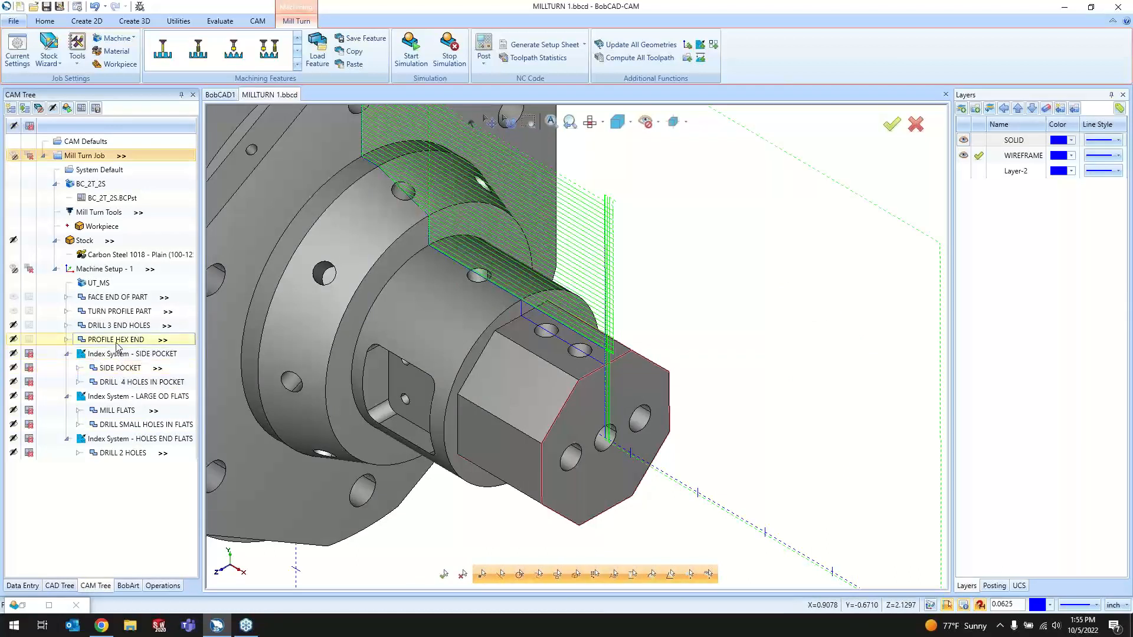
{"action": "left_click", "coordinate": [67, 340]}
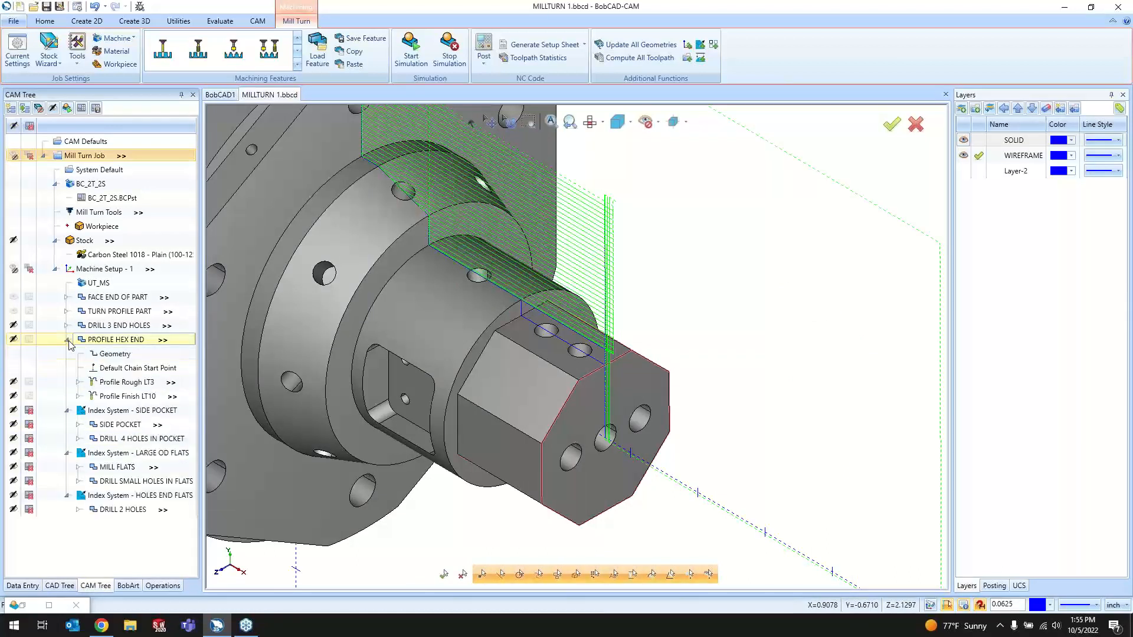
{"action": "left_click", "coordinate": [114, 354]}
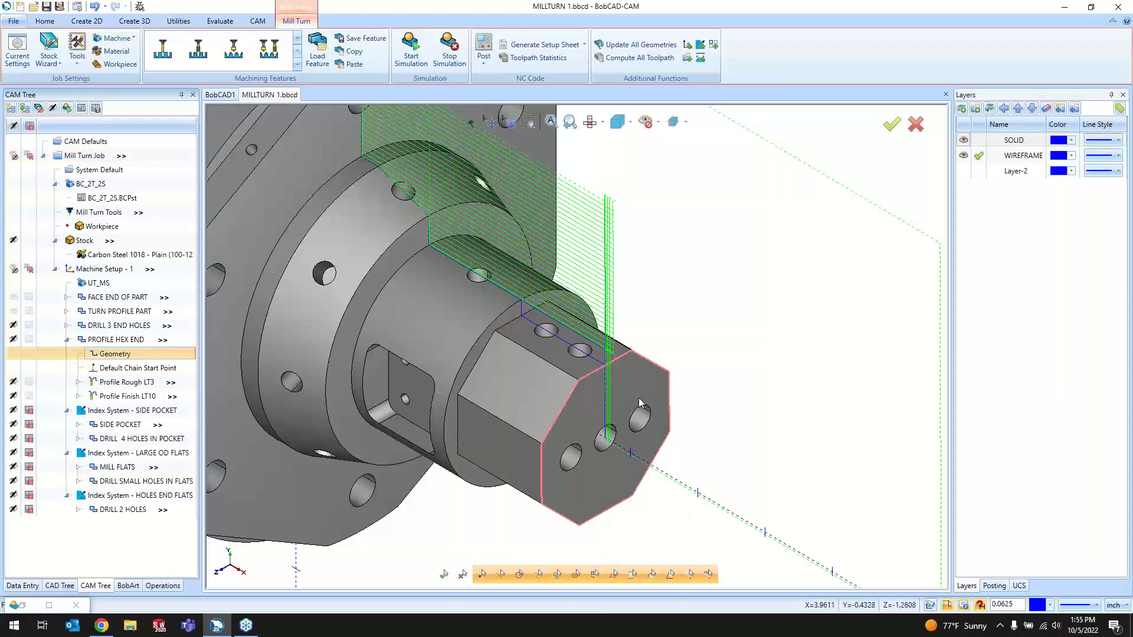
{"action": "left_click", "coordinate": [126, 382]}
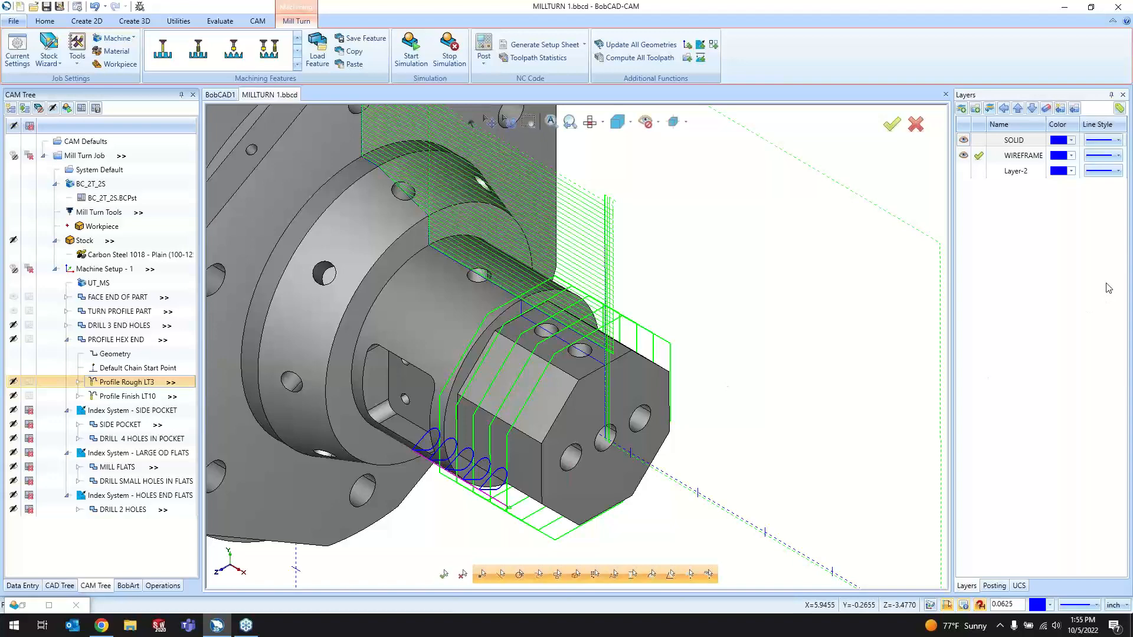
{"action": "left_click", "coordinate": [219, 95]}
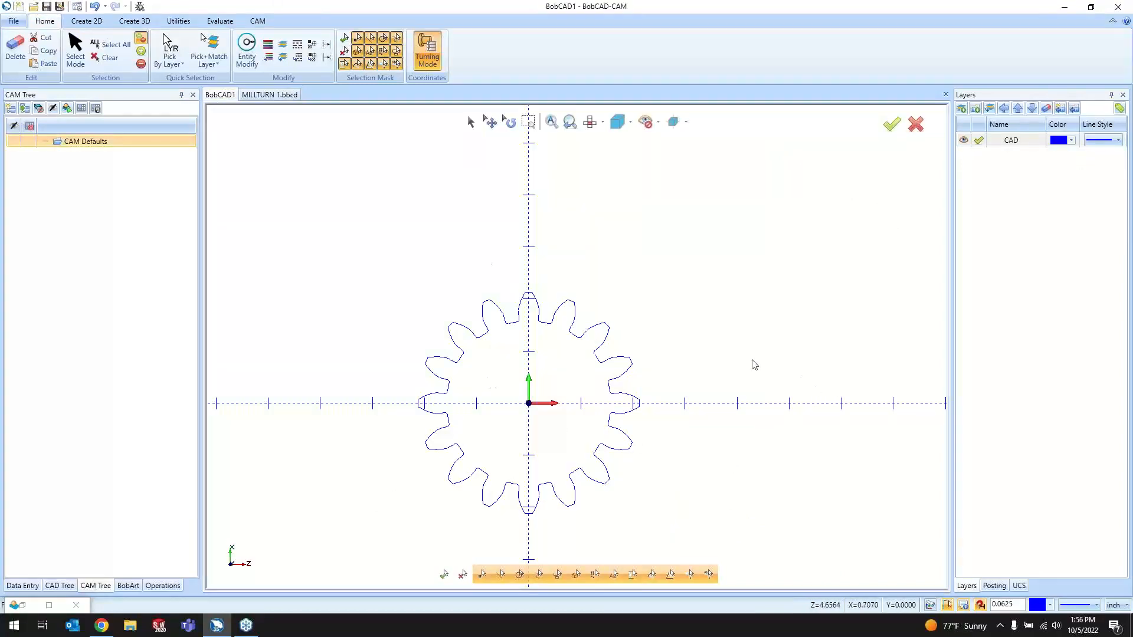
- Switch to the MILLTURN 1 drawing, bring its simulation window fully into view and close it
{"action": "left_click", "coordinate": [258, 95]}
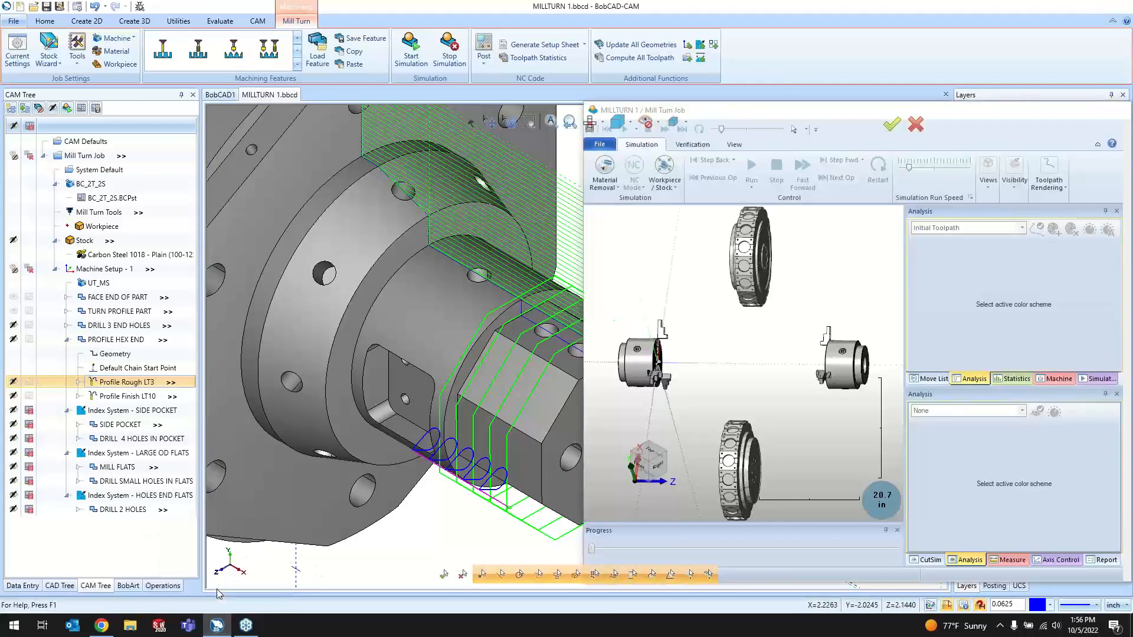
{"action": "left_click", "coordinate": [218, 626]}
{"action": "left_click", "coordinate": [219, 625]}
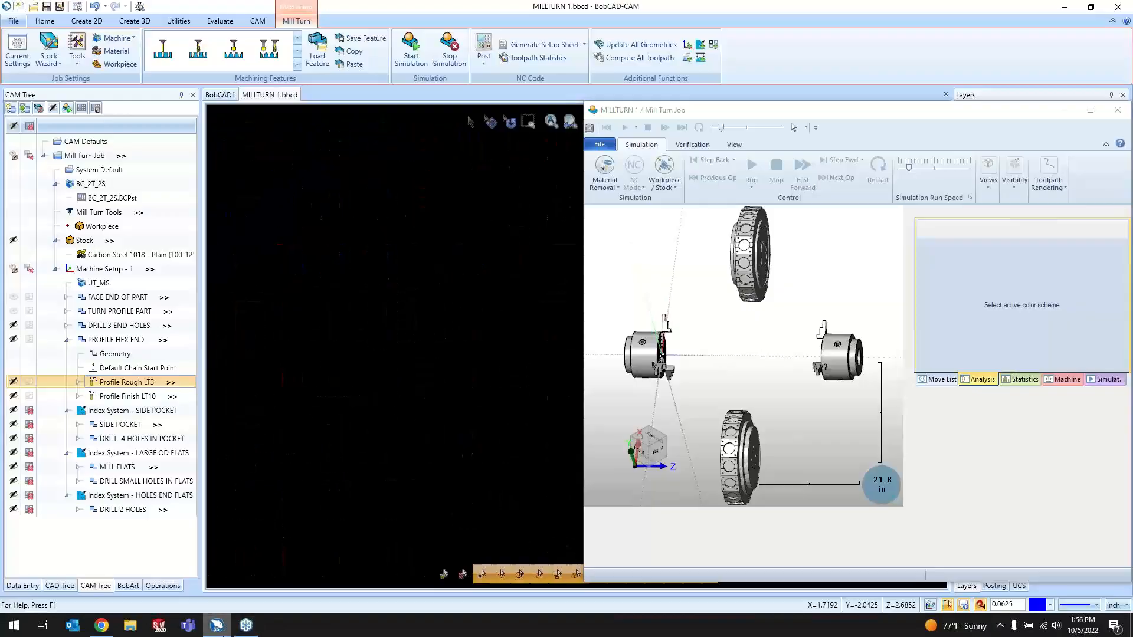
{"action": "left_click_drag", "start_coordinate": [831, 110], "coordinate": [524, 66]}
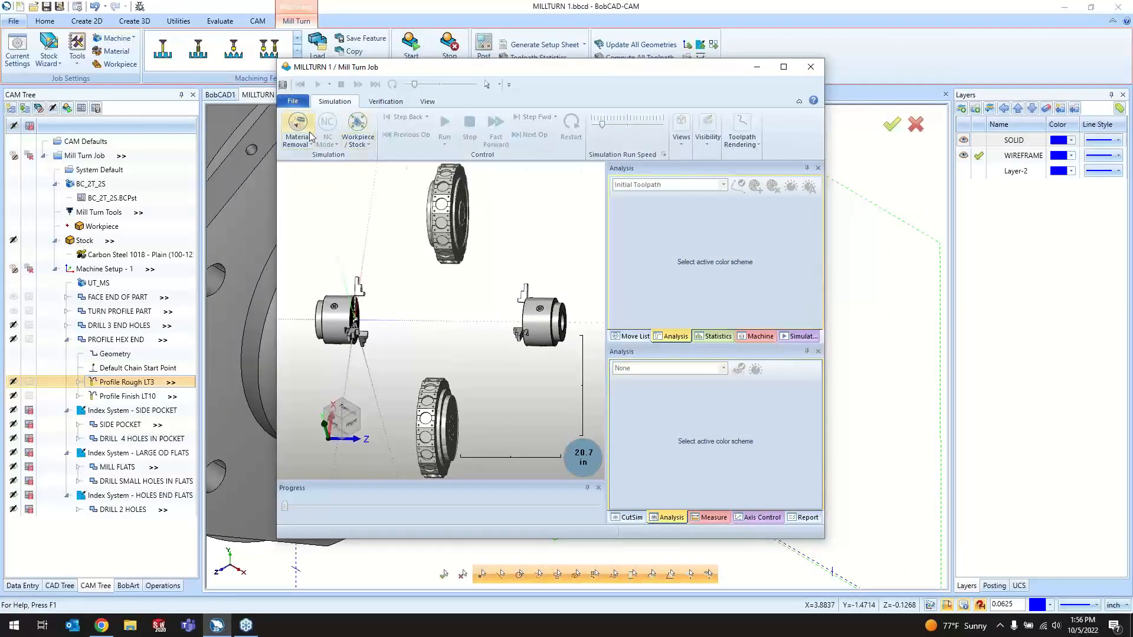
{"action": "left_click", "coordinate": [810, 66]}
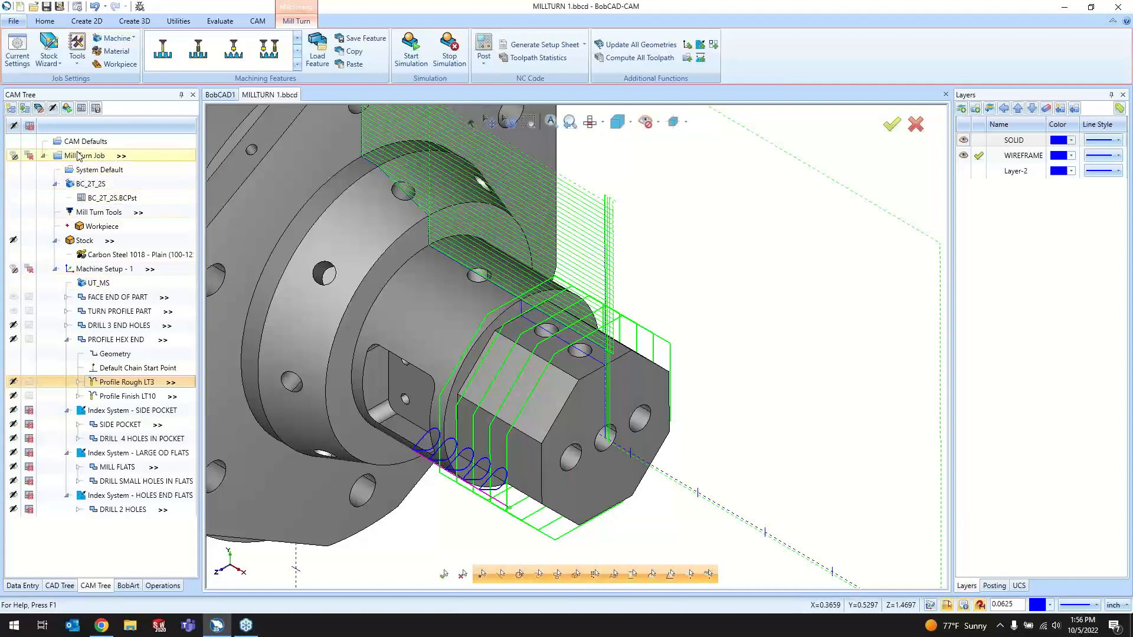
- Hide the toolpaths and turn off posting for all operations in the Mill Turn Job
{"action": "left_click", "coordinate": [13, 156]}
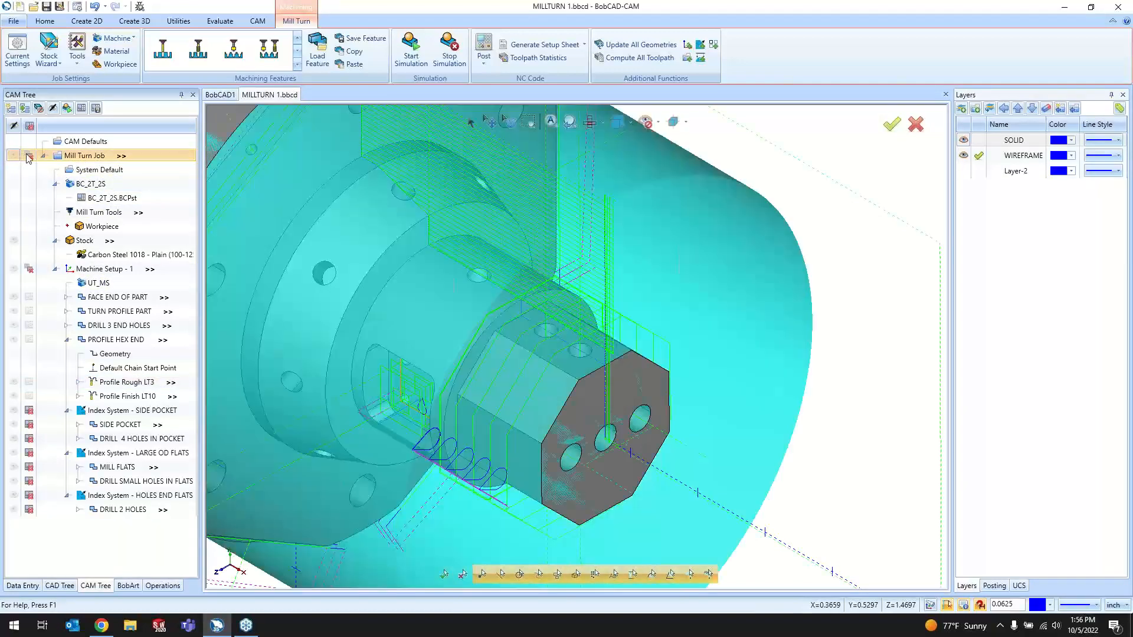
{"action": "left_click", "coordinate": [29, 156]}
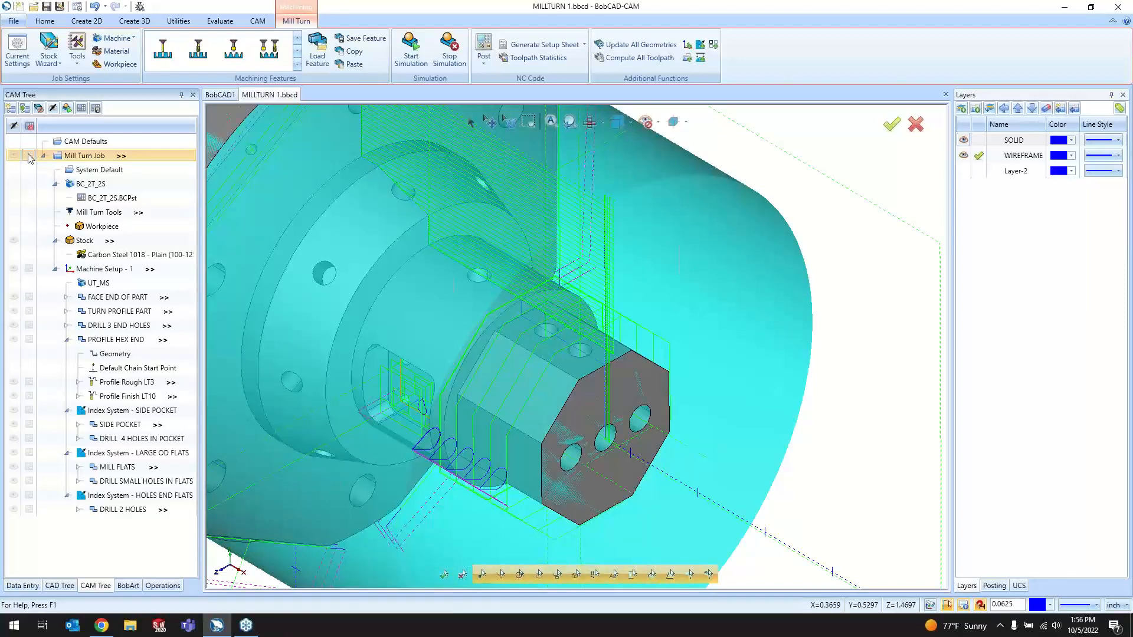
{"action": "left_click", "coordinate": [14, 156]}
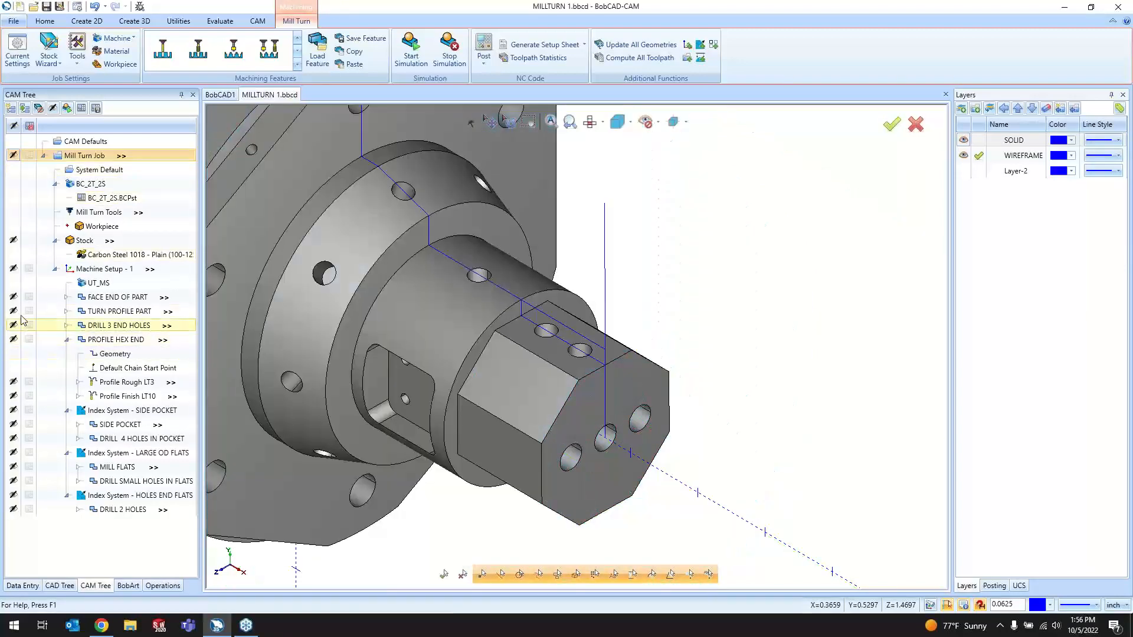
{"action": "left_click", "coordinate": [29, 269]}
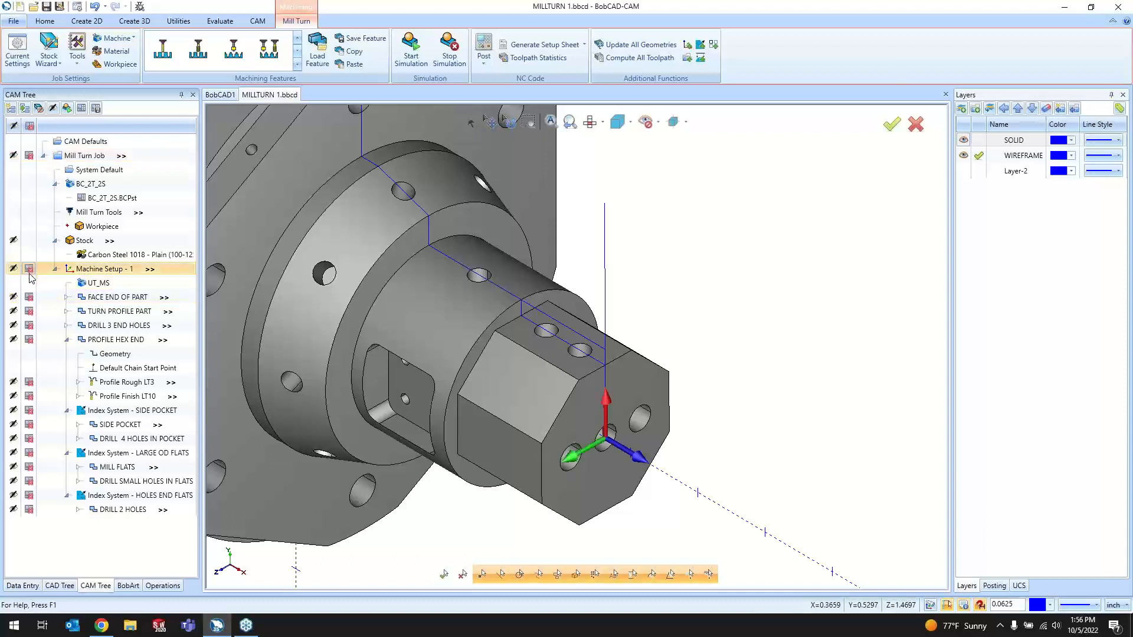
{"action": "left_click", "coordinate": [29, 270]}
{"action": "left_click", "coordinate": [30, 272]}
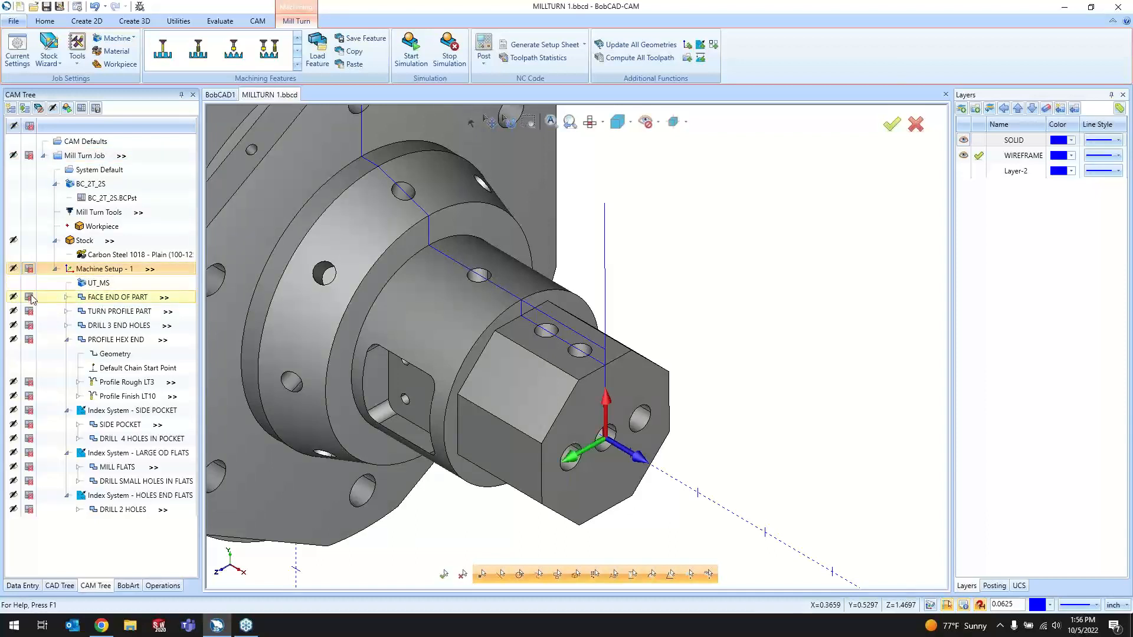
- Show the toolpaths and enable posting for FACE END OF PART, TURN PROFILE PART and DRILL 3 END HOLES
{"action": "left_click", "coordinate": [29, 298]}
{"action": "left_click", "coordinate": [15, 298]}
{"action": "left_click", "coordinate": [14, 313]}
{"action": "left_click", "coordinate": [27, 313]}
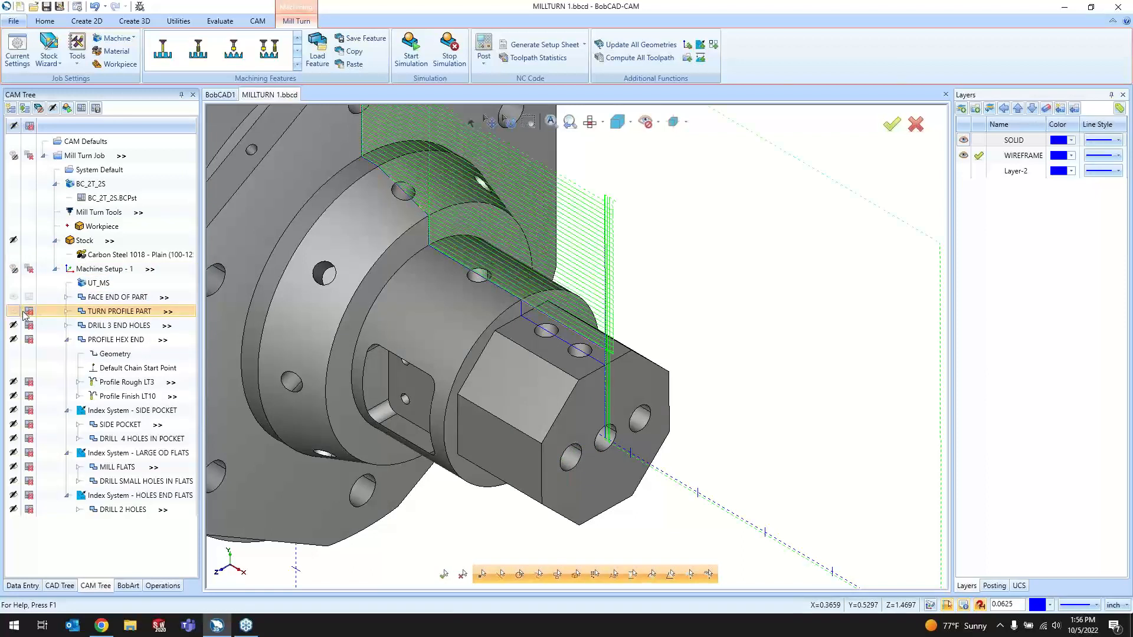
{"action": "left_click", "coordinate": [14, 326]}
{"action": "left_click", "coordinate": [27, 327]}
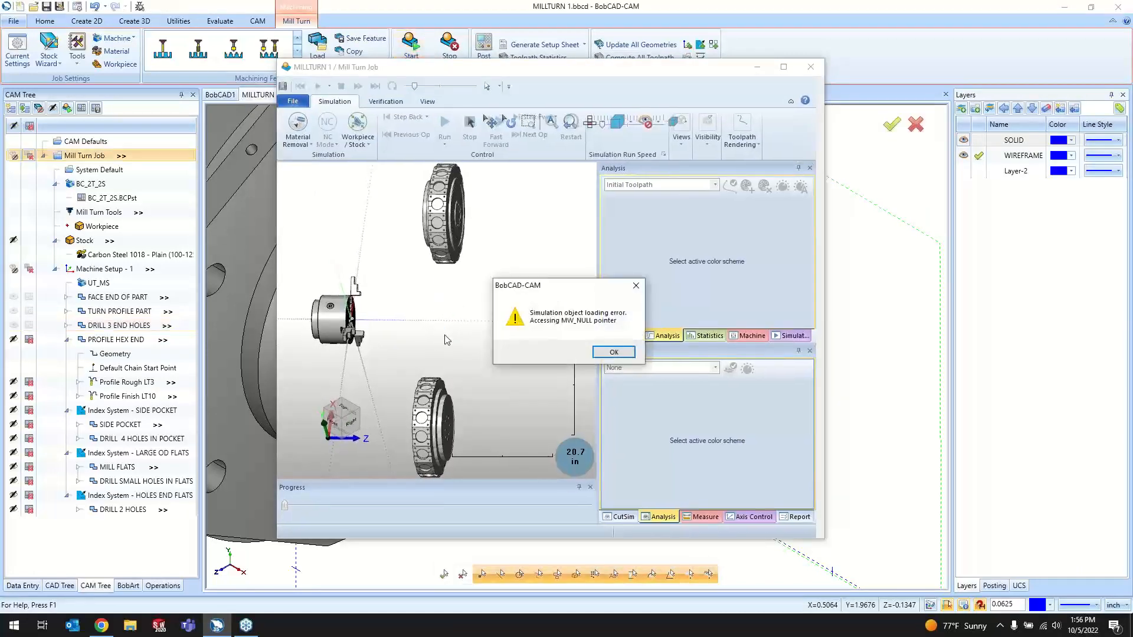
- Dismiss the simulation loading error, examine the machine's spindles and turrets, and move the simulation window clear of the part
{"action": "left_click", "coordinate": [609, 353]}
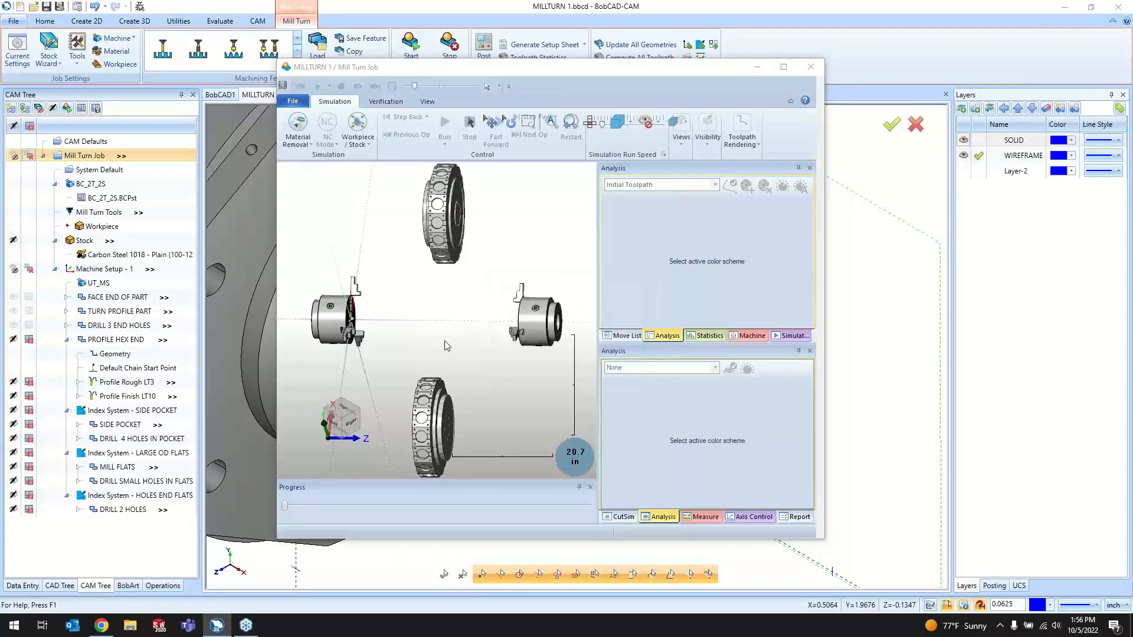
{"action": "scroll", "coordinate": [462, 339], "scroll_direction": "down", "scroll_amount": 4}
{"action": "middle_click_drag", "start_coordinate": [463, 349], "coordinate": [461, 246]}
{"action": "left_click_drag", "start_coordinate": [439, 69], "coordinate": [594, 108]}
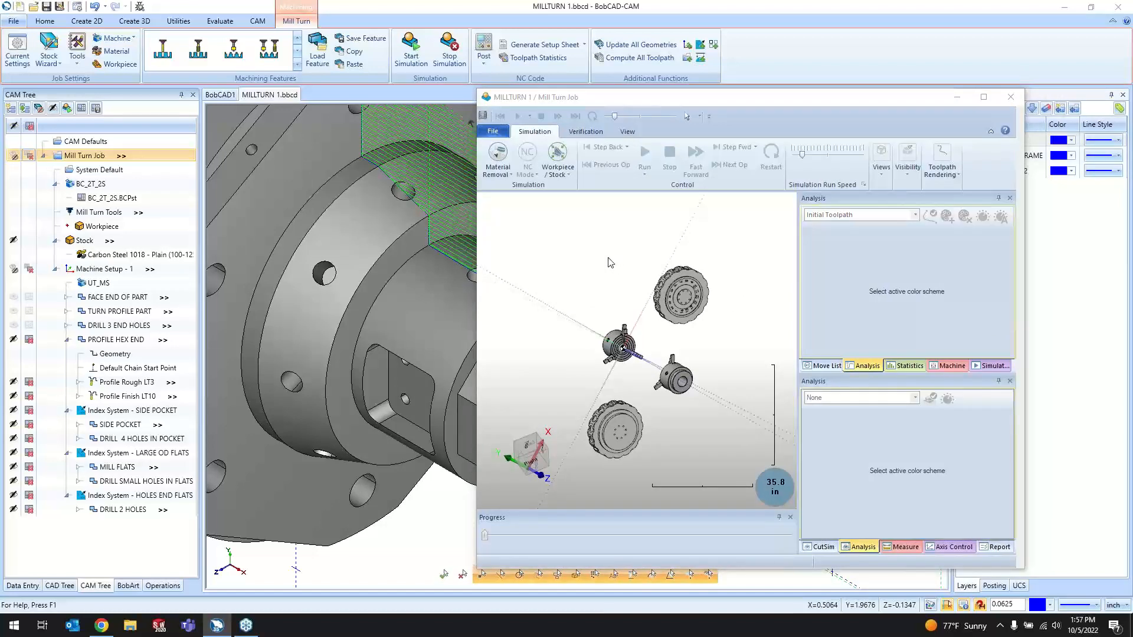
{"action": "left_click_drag", "start_coordinate": [538, 99], "coordinate": [727, 113]}
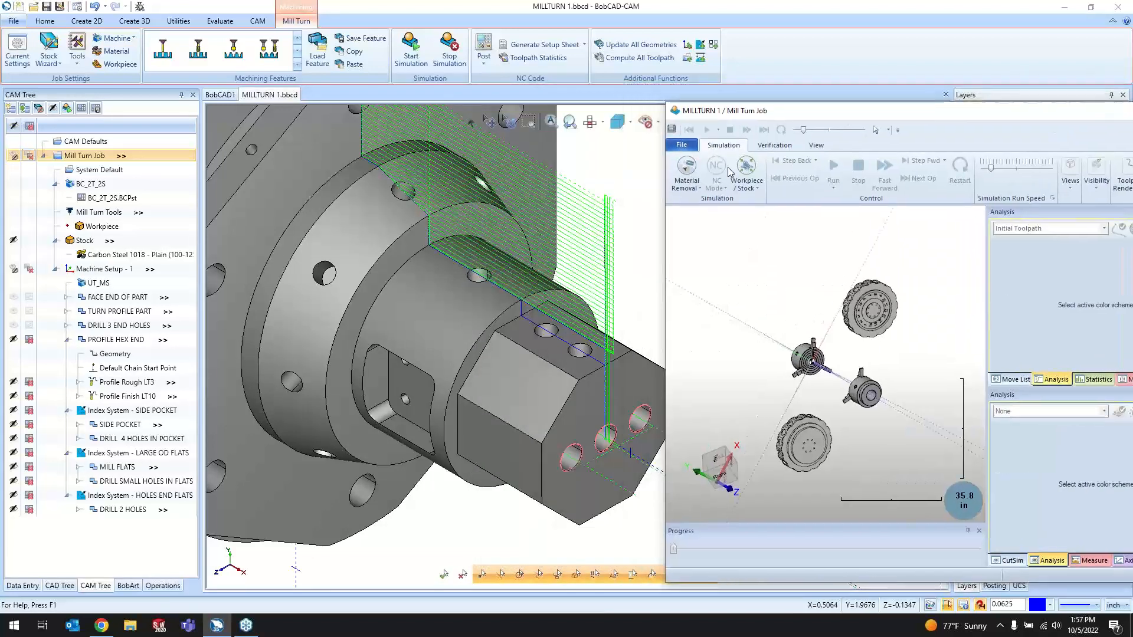
- Examine the whole part and its enabled toolpaths beside the simulation window, and close the simulation
{"action": "scroll", "coordinate": [444, 320], "scroll_direction": "down", "scroll_amount": 6}
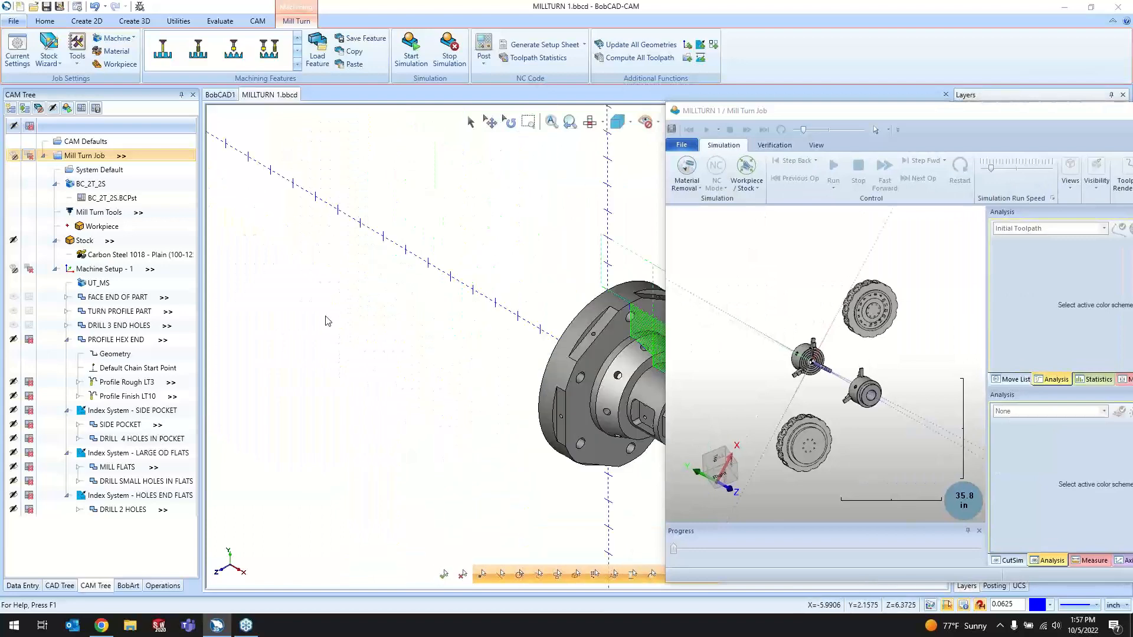
{"action": "scroll", "coordinate": [328, 321], "scroll_direction": "down", "scroll_amount": 5}
{"action": "scroll", "coordinate": [401, 334], "scroll_direction": "up", "scroll_amount": 7}
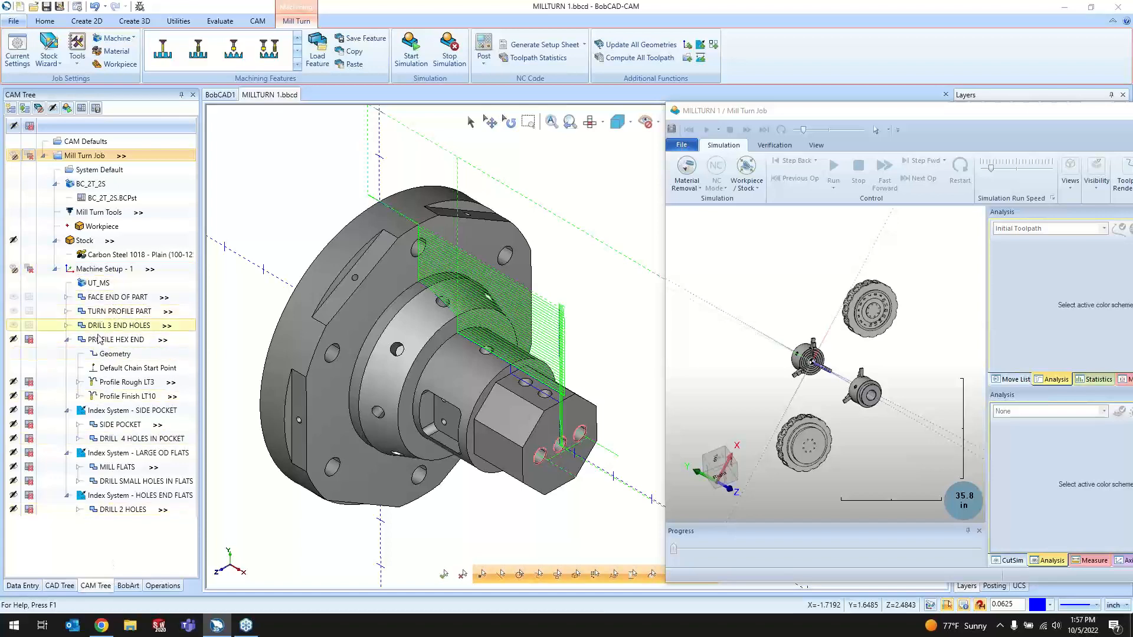
{"action": "left_click_drag", "start_coordinate": [799, 110], "coordinate": [700, 98]}
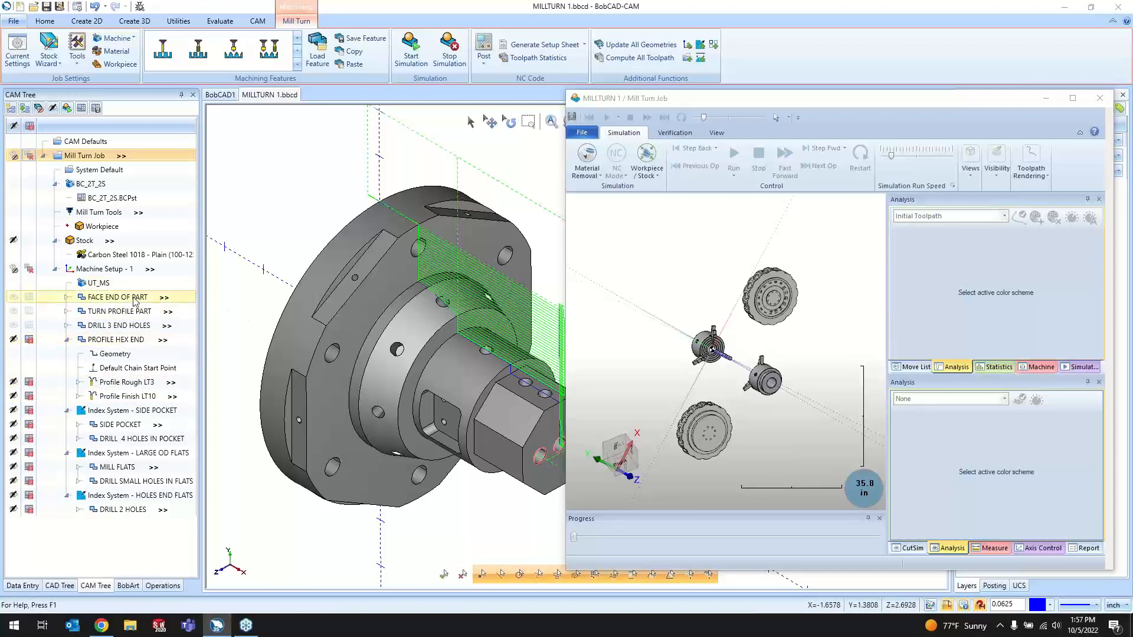
{"action": "left_click_drag", "start_coordinate": [672, 104], "coordinate": [717, 103]}
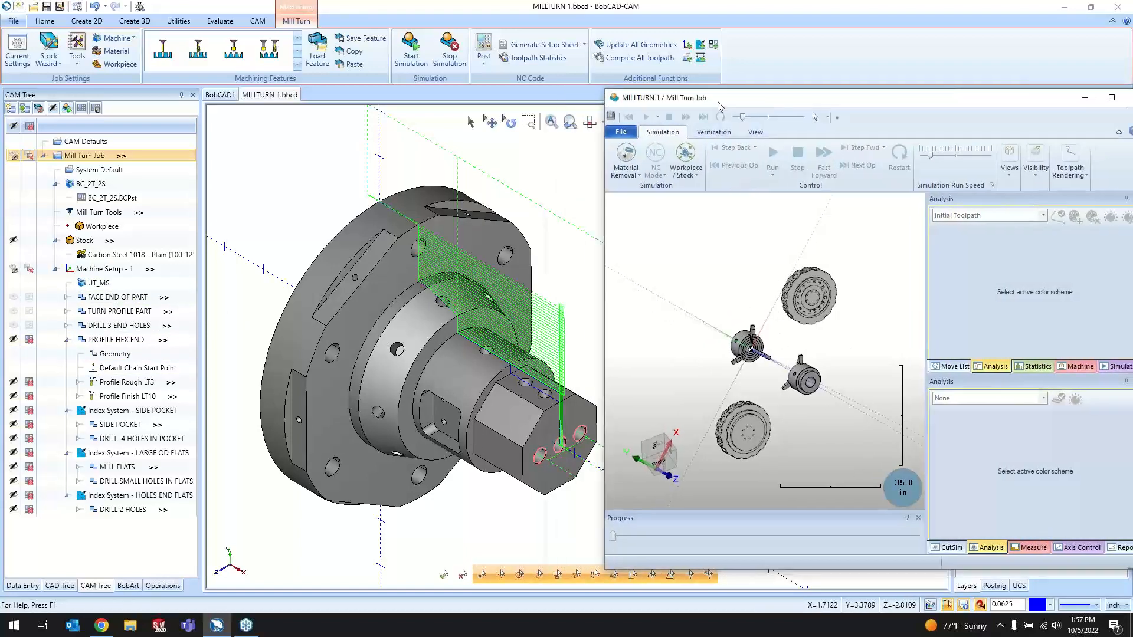
{"action": "left_click_drag", "start_coordinate": [718, 101], "coordinate": [546, 106]}
{"action": "left_click", "coordinate": [973, 109]}
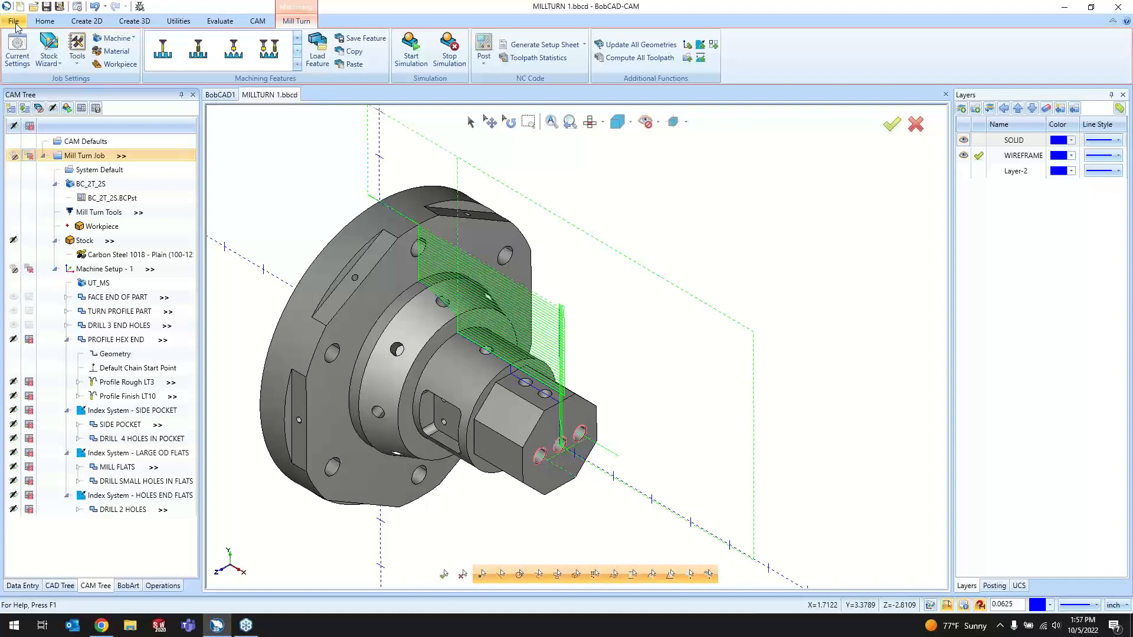
- Review the document default units, user interface and CAM settings, and leave the settings without changes
{"action": "left_click", "coordinate": [14, 21]}
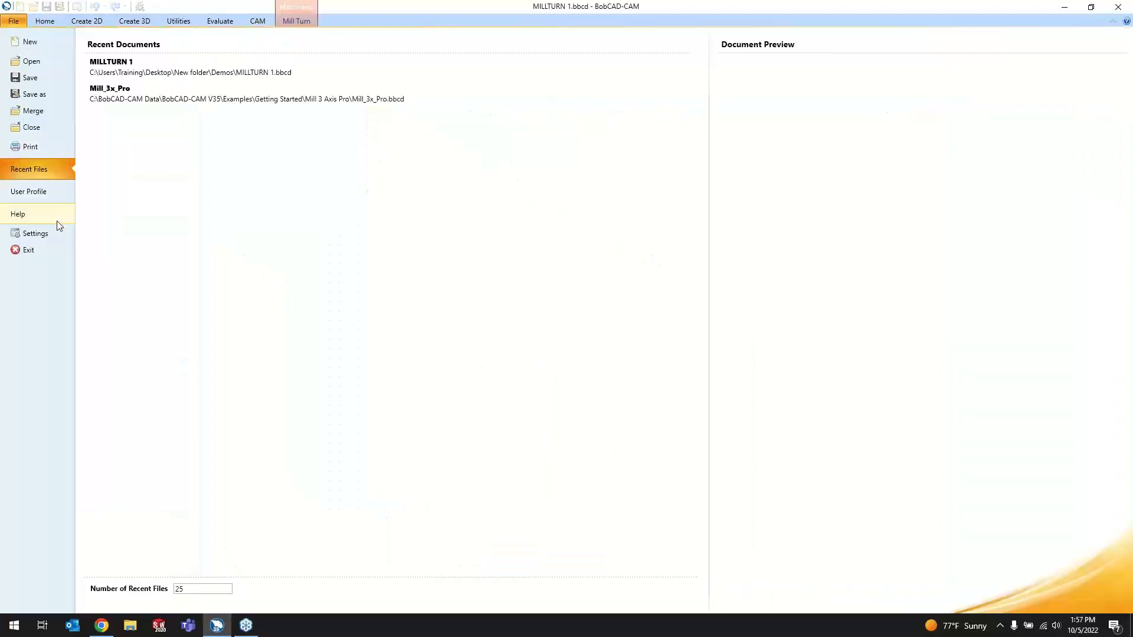
{"action": "left_click", "coordinate": [58, 239]}
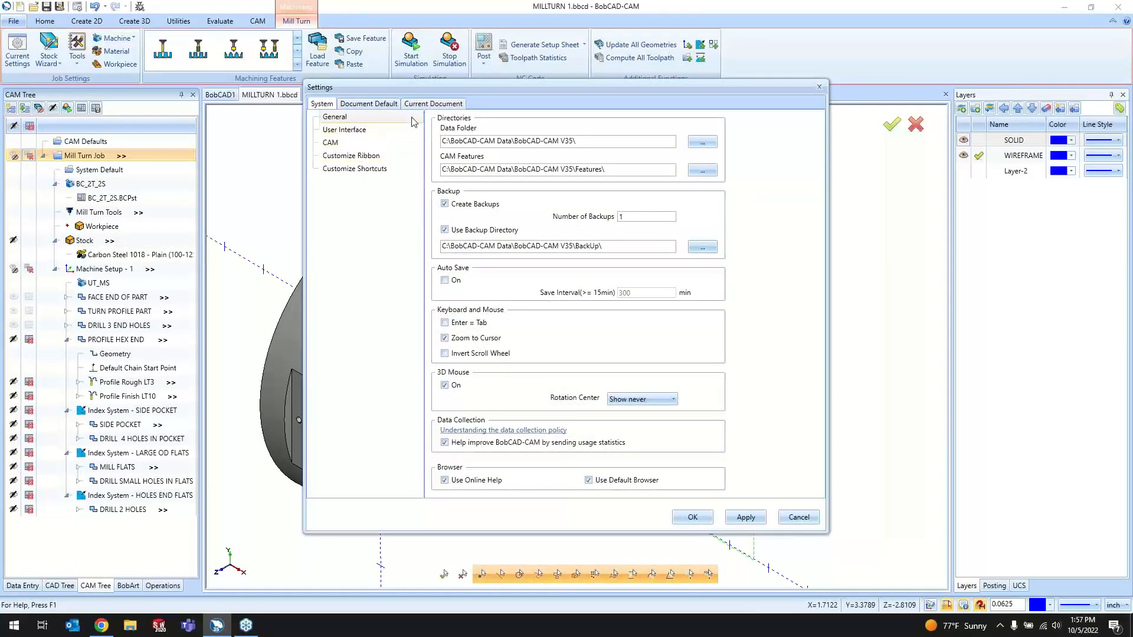
{"action": "left_click", "coordinate": [386, 104]}
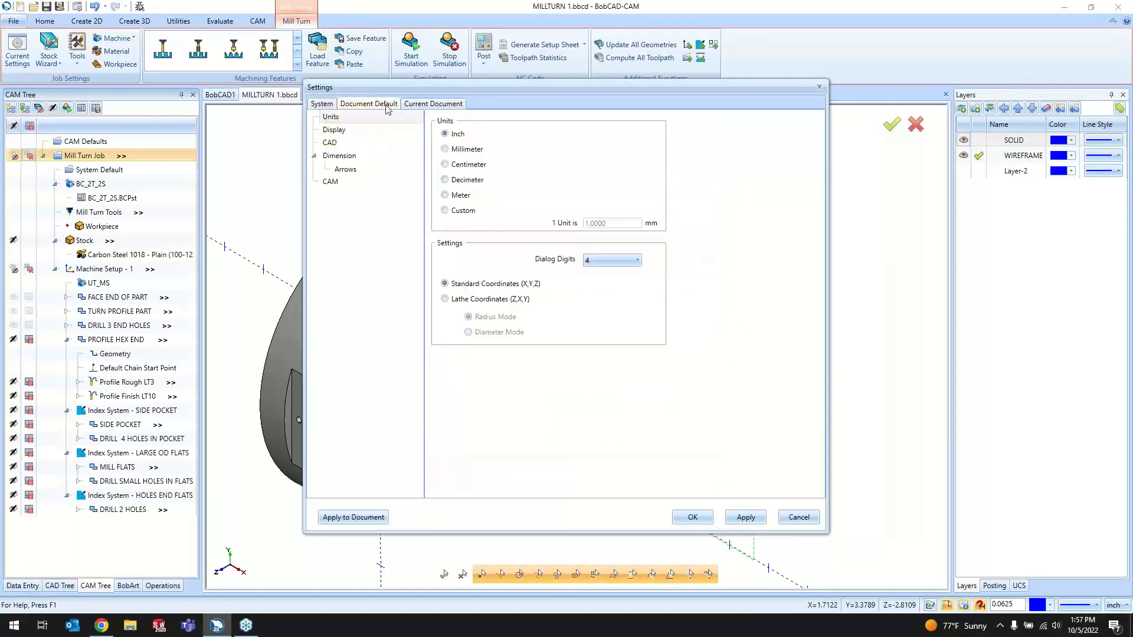
{"action": "left_click", "coordinate": [328, 105]}
{"action": "left_click", "coordinate": [343, 130]}
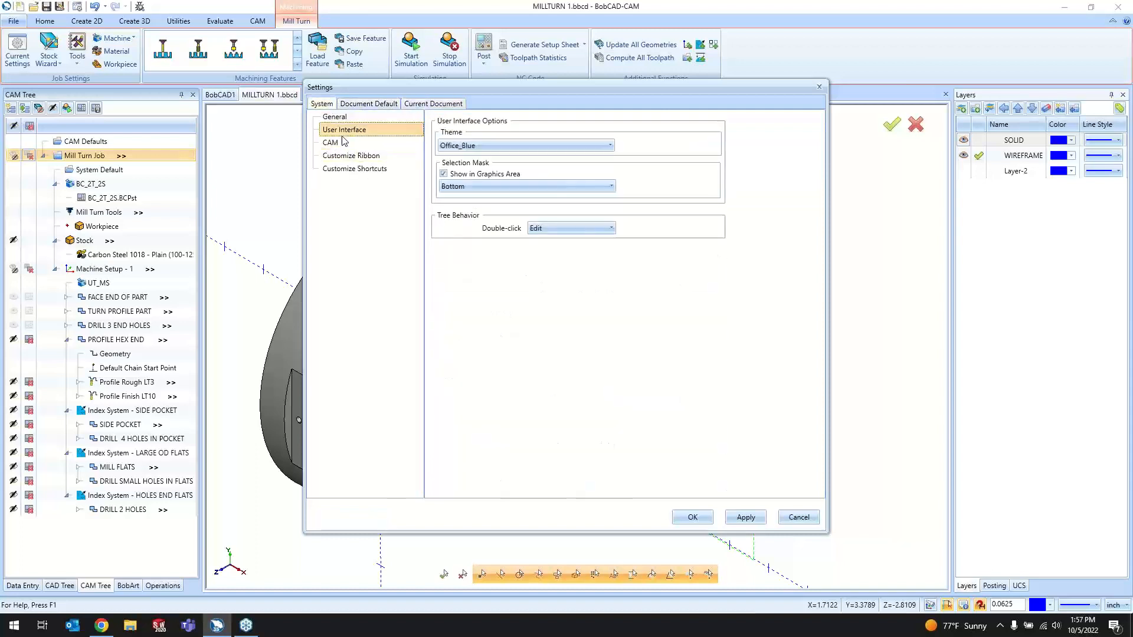
{"action": "left_click", "coordinate": [340, 144]}
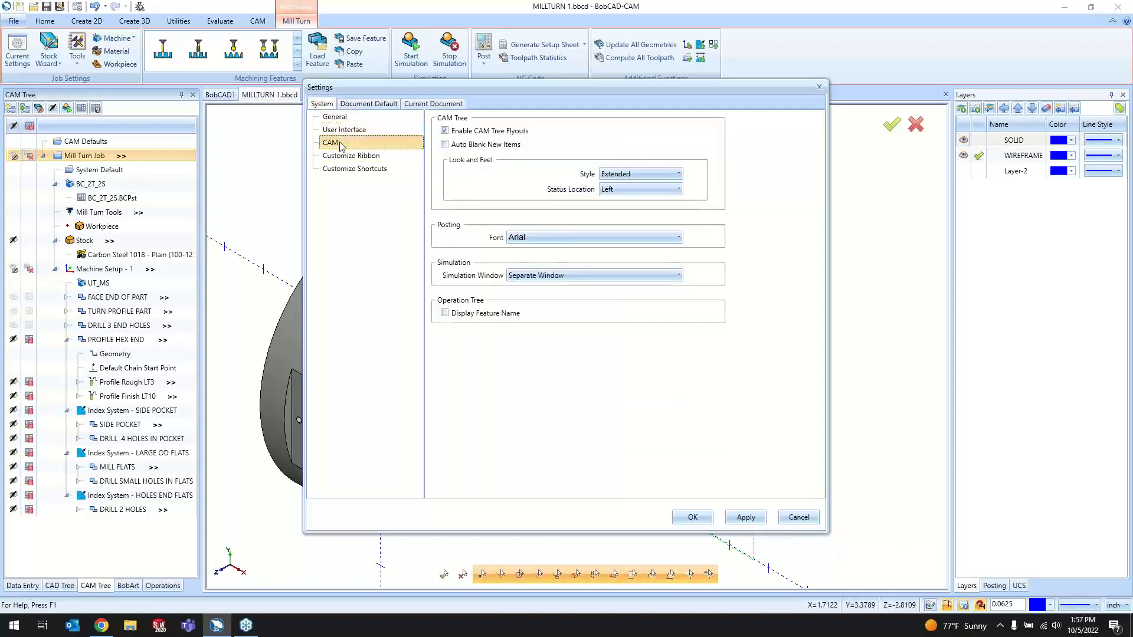
{"action": "left_click", "coordinate": [819, 88]}
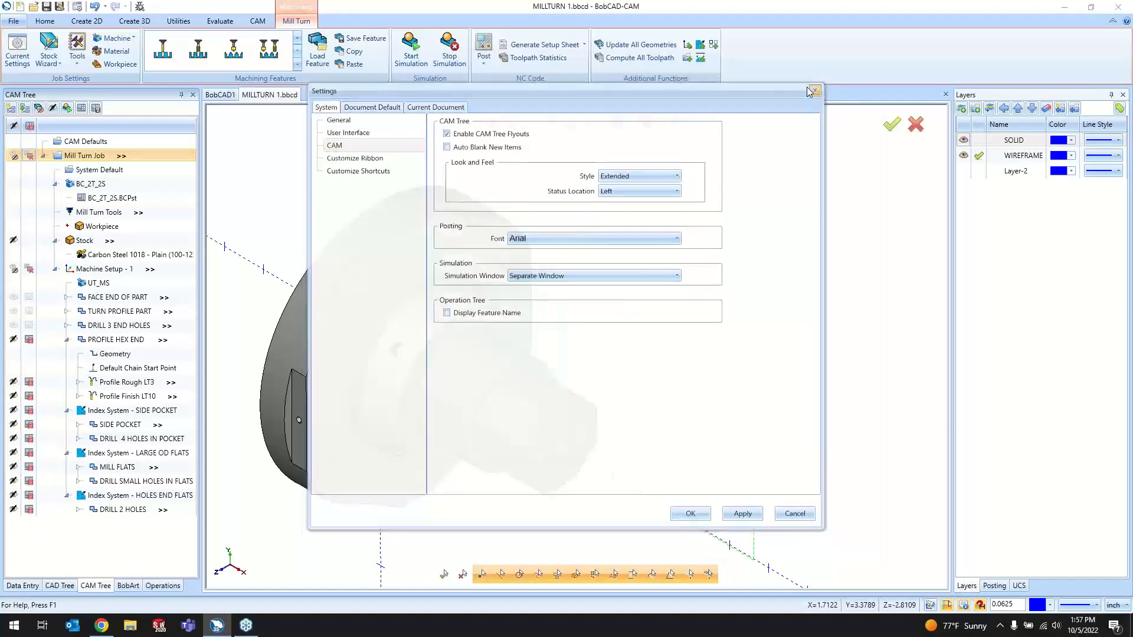
- Set the system CAM option Simulation Window to Embedded Window and apply the settings
{"action": "left_click", "coordinate": [12, 21]}
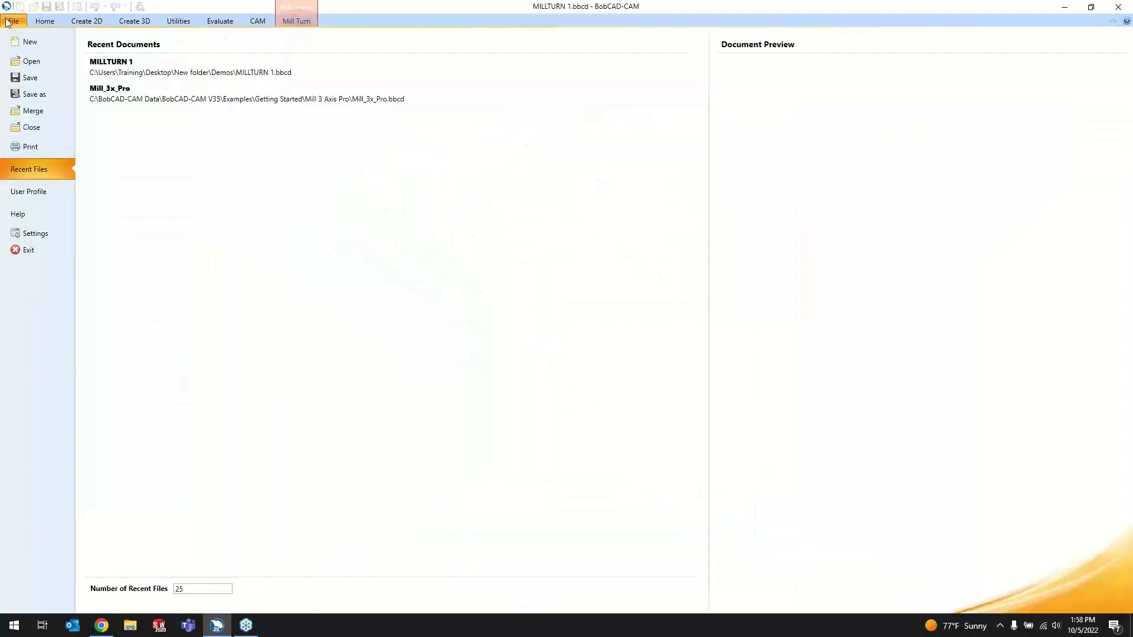
{"action": "left_click", "coordinate": [31, 233]}
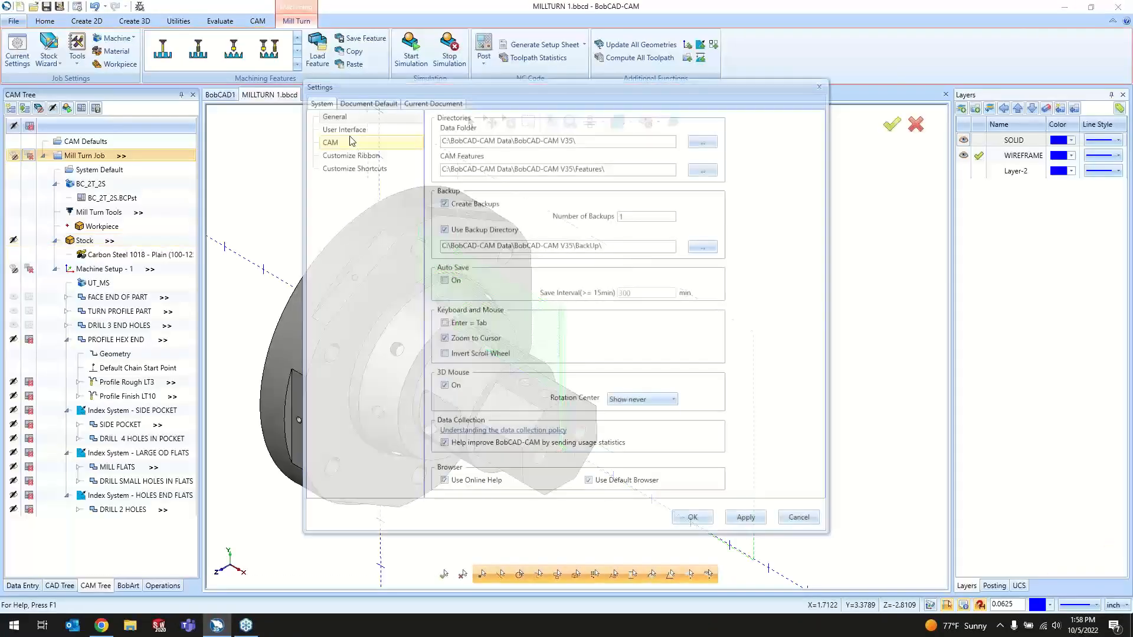
{"action": "left_click", "coordinate": [344, 148]}
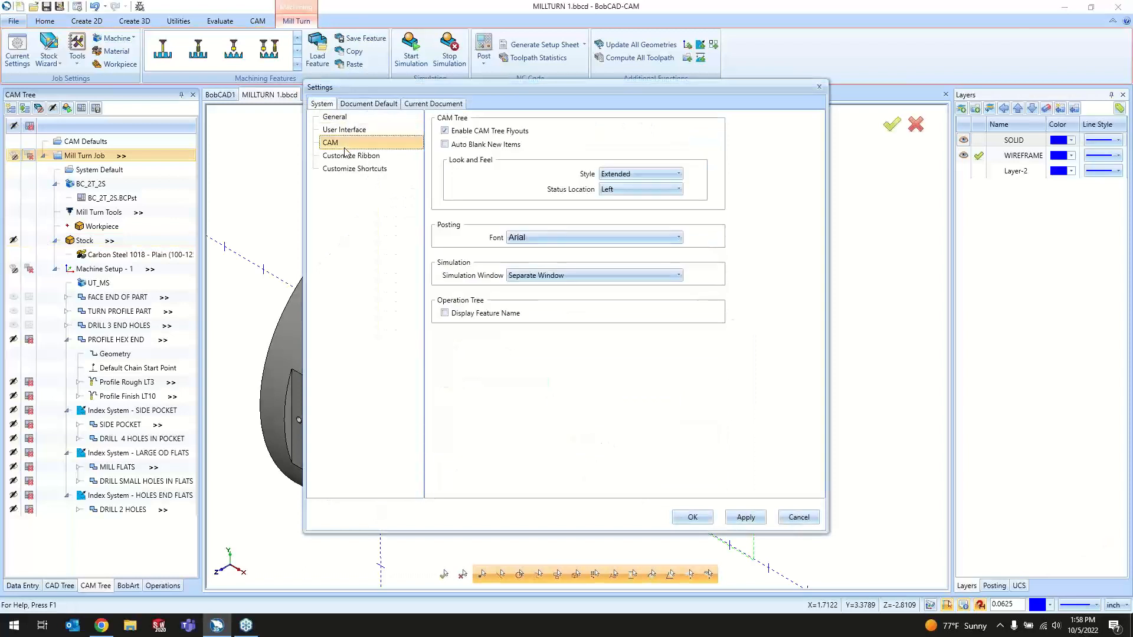
{"action": "left_click", "coordinate": [525, 275]}
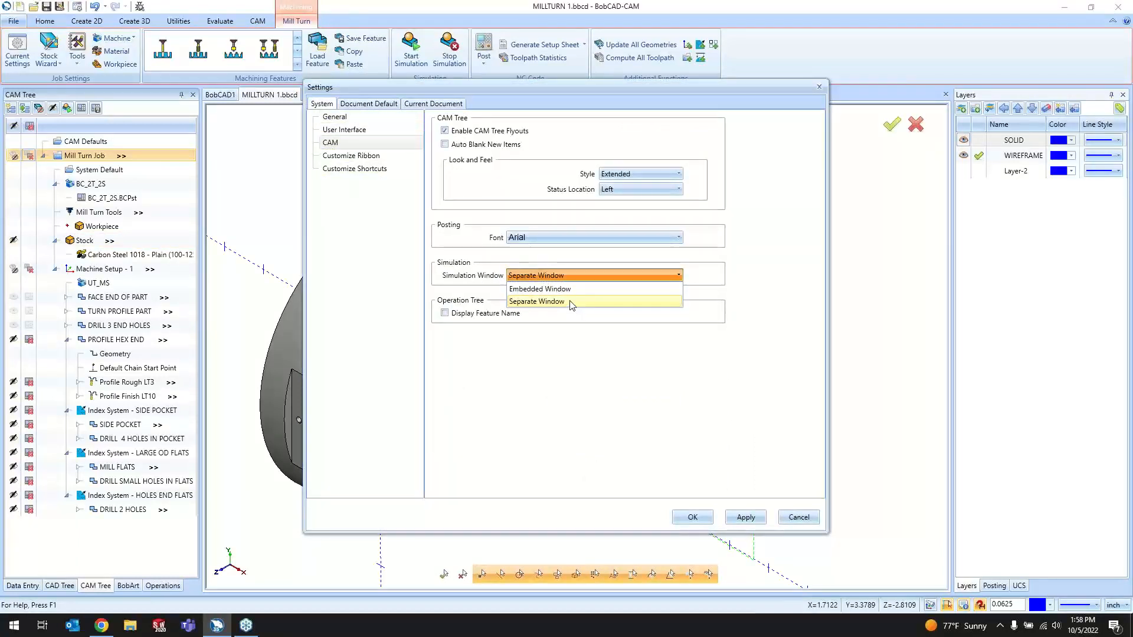
{"action": "left_click", "coordinate": [570, 290]}
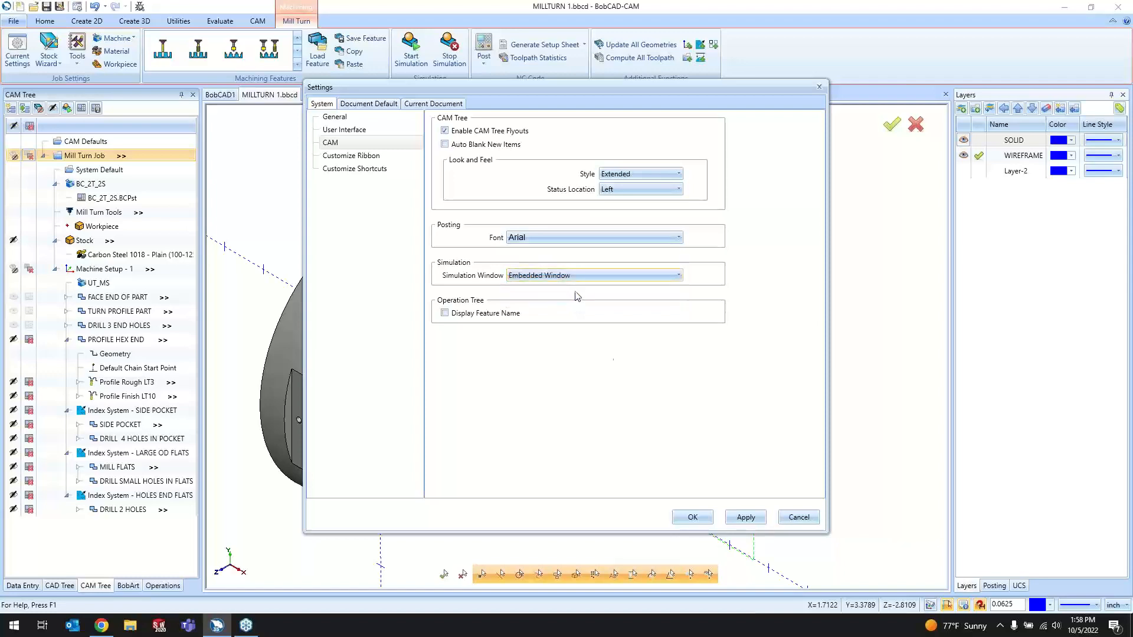
{"action": "left_click", "coordinate": [688, 518]}
- Try to simulate the mill-turn job in the embedded window, dismiss the loading error and close the simulation
{"action": "left_click", "coordinate": [411, 50]}
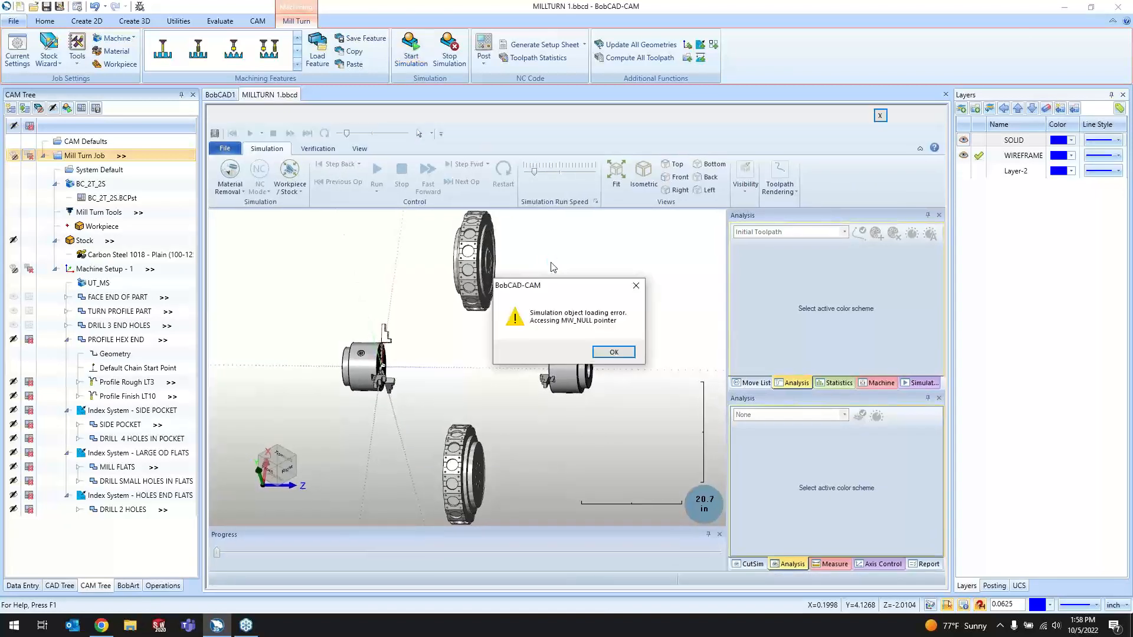
{"action": "left_click", "coordinate": [615, 353]}
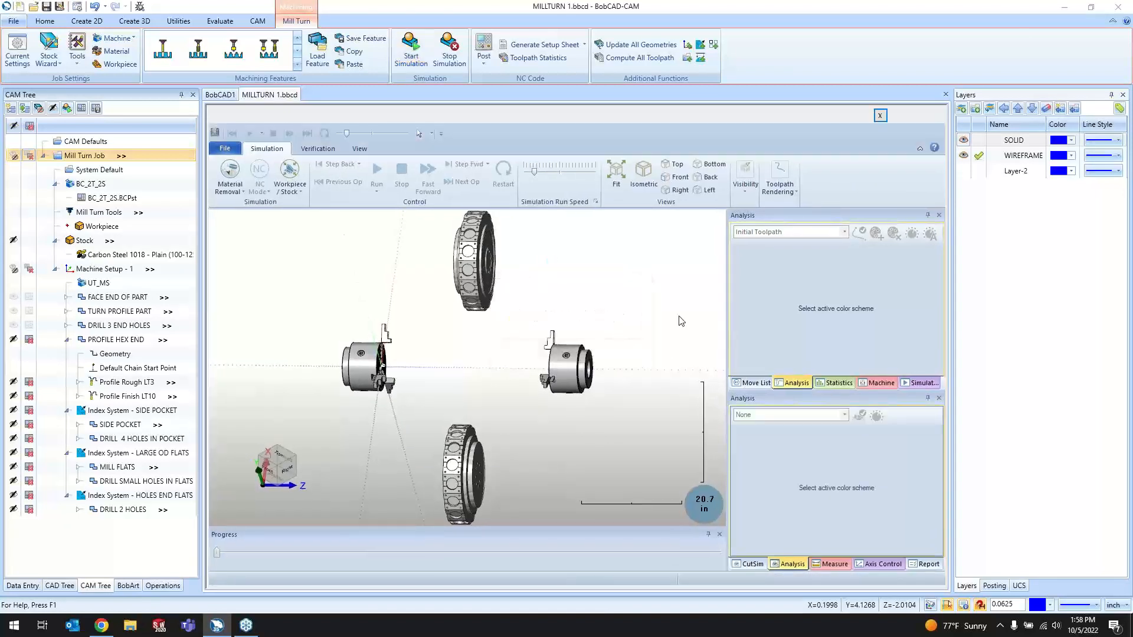
{"action": "left_click", "coordinate": [884, 116]}
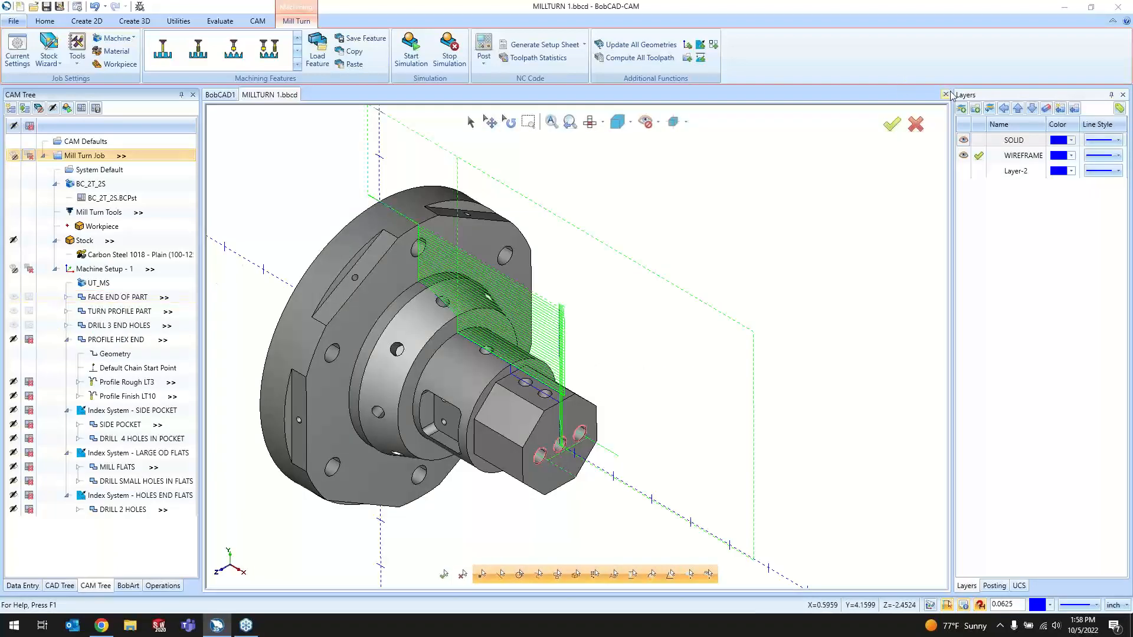
- Close the MILLTURN 1 document and reopen its file from the Demos folder inside New folder on the Desktop
{"action": "left_click", "coordinate": [945, 95]}
{"action": "left_click", "coordinate": [576, 332]}
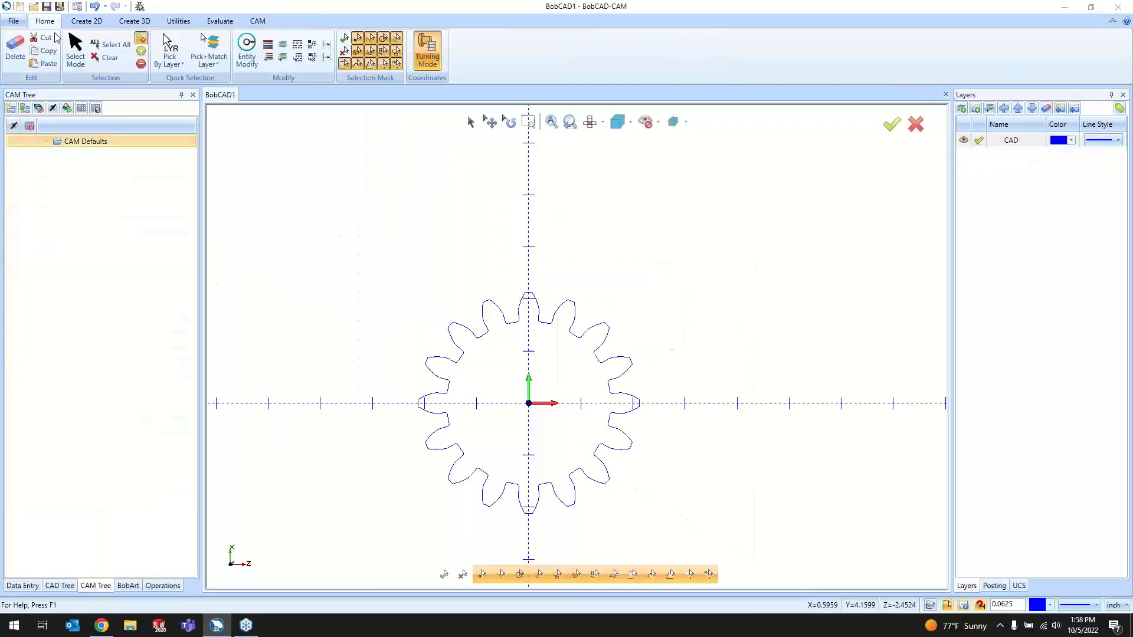
{"action": "left_click", "coordinate": [33, 6]}
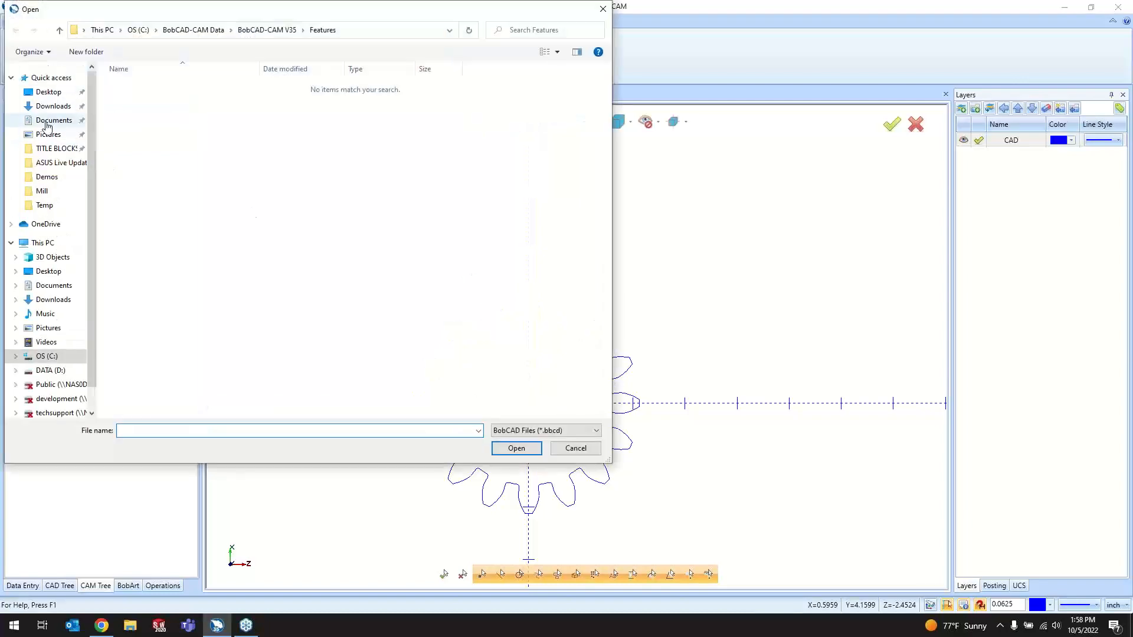
{"action": "left_click", "coordinate": [49, 92]}
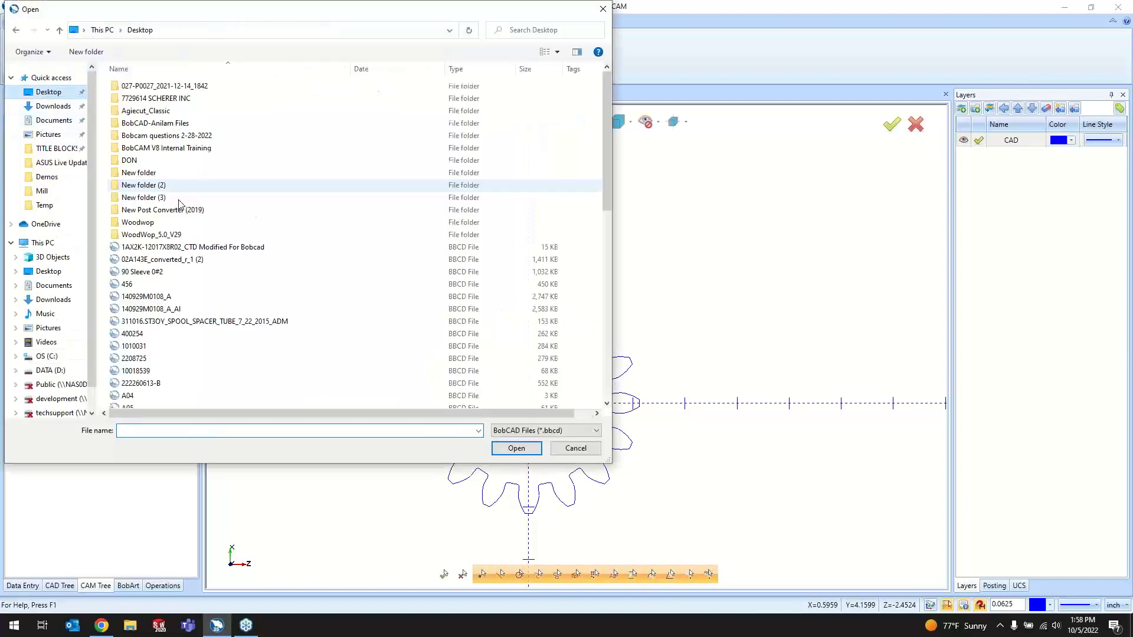
{"action": "double_click", "coordinate": [206, 173]}
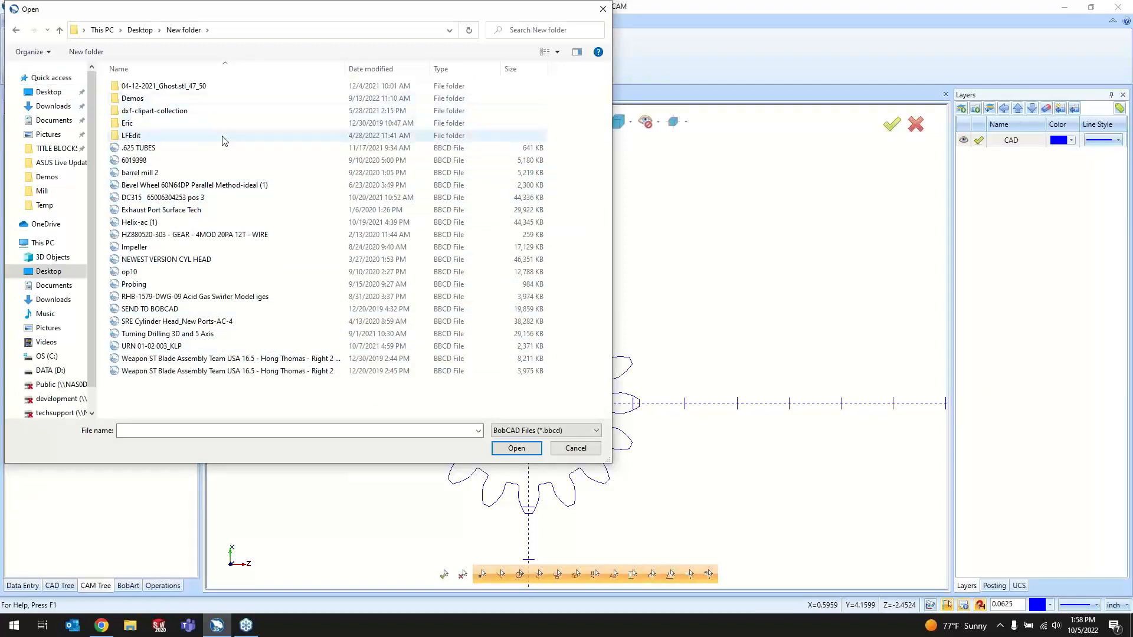
{"action": "double_click", "coordinate": [229, 102]}
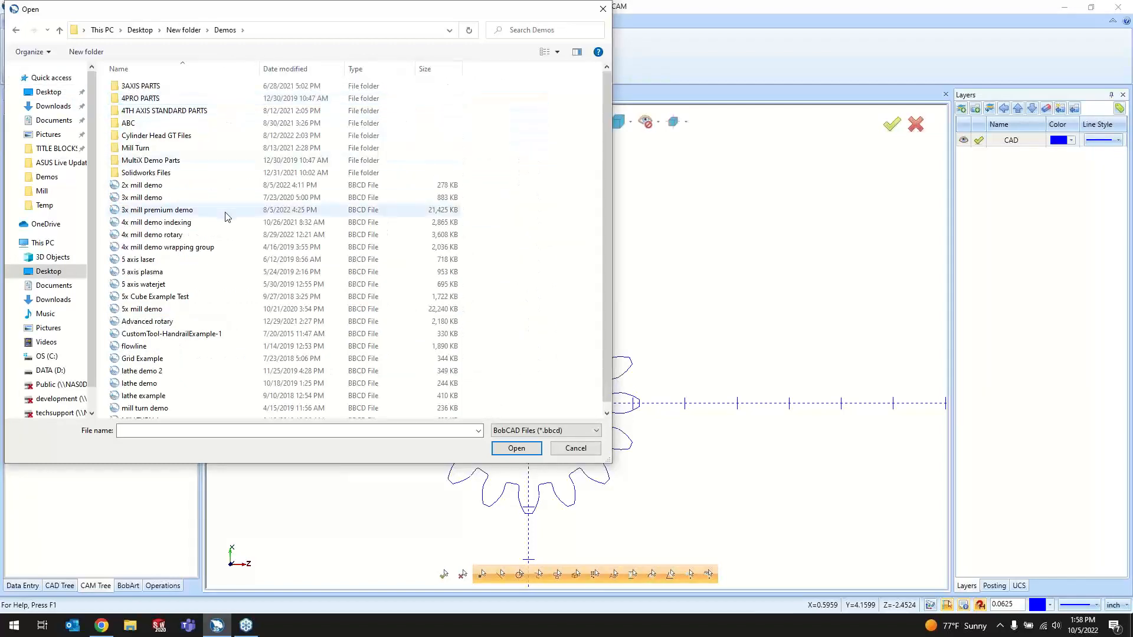
{"action": "scroll", "coordinate": [226, 248], "scroll_direction": "down", "scroll_amount": 1}
{"action": "double_click", "coordinate": [224, 413]}
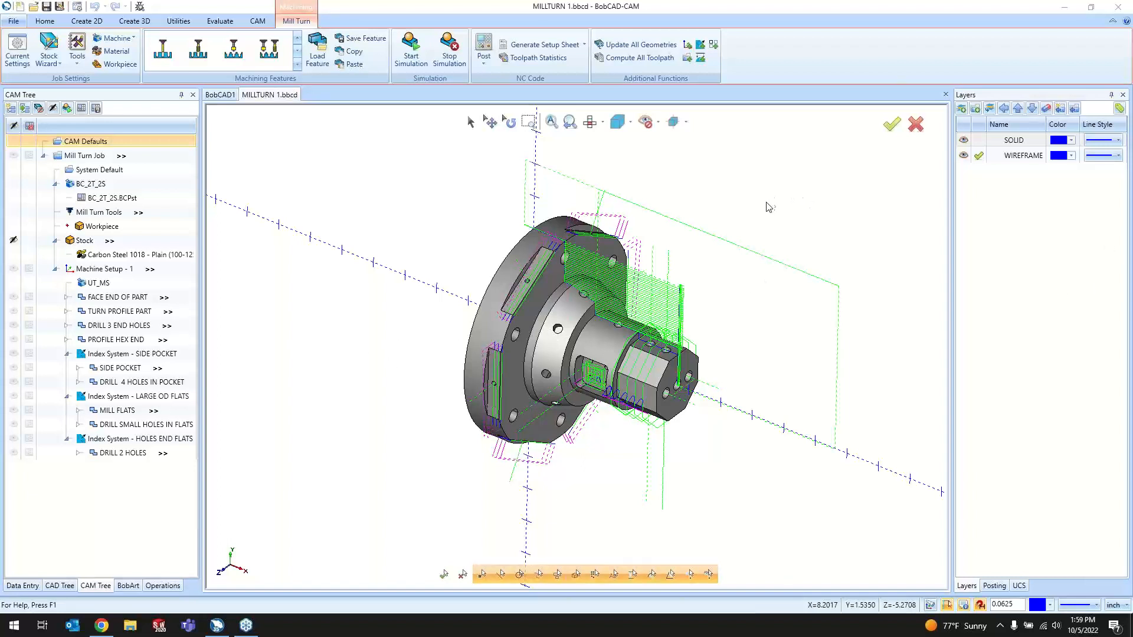
- In the BobCAD1 gear document, start a new Mill Turn job for the BC_1T_2S machine with the System Default template
{"action": "left_click", "coordinate": [219, 95]}
{"action": "middle_click_drag", "start_coordinate": [749, 328], "coordinate": [691, 410]}
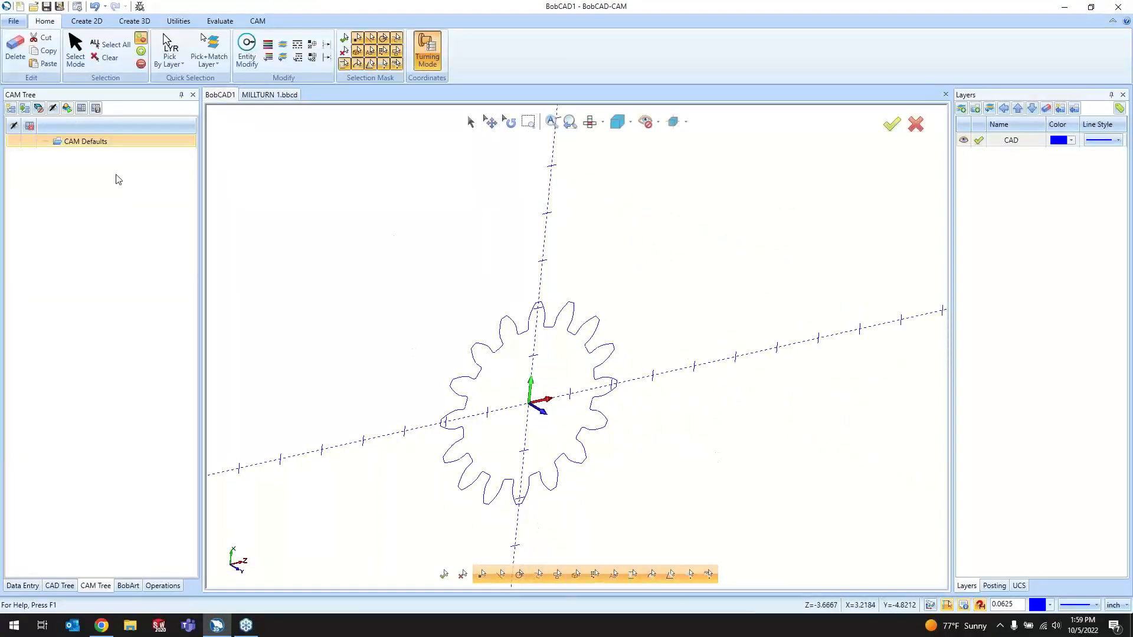
{"action": "middle_click_drag", "start_coordinate": [464, 417], "coordinate": [593, 424]}
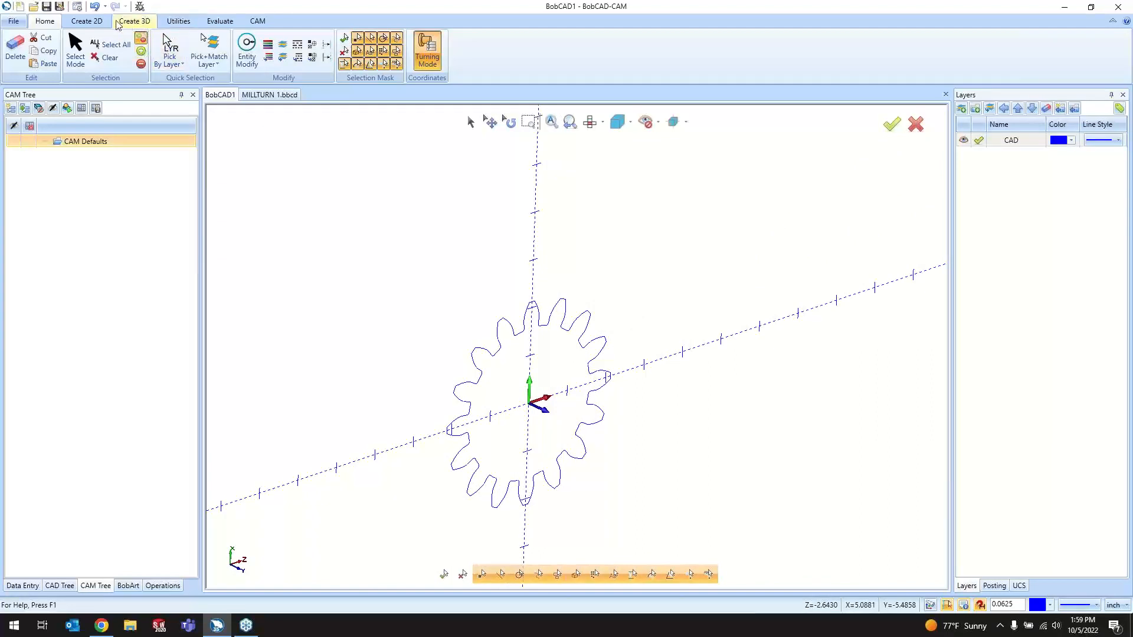
{"action": "left_click", "coordinate": [258, 21]}
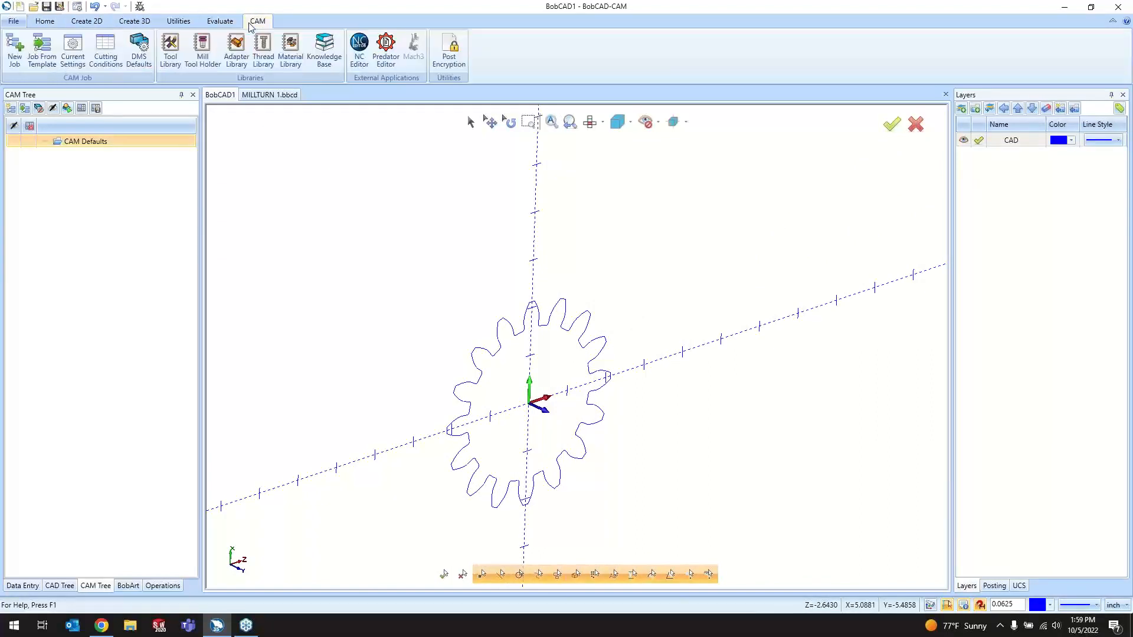
{"action": "left_click", "coordinate": [13, 64]}
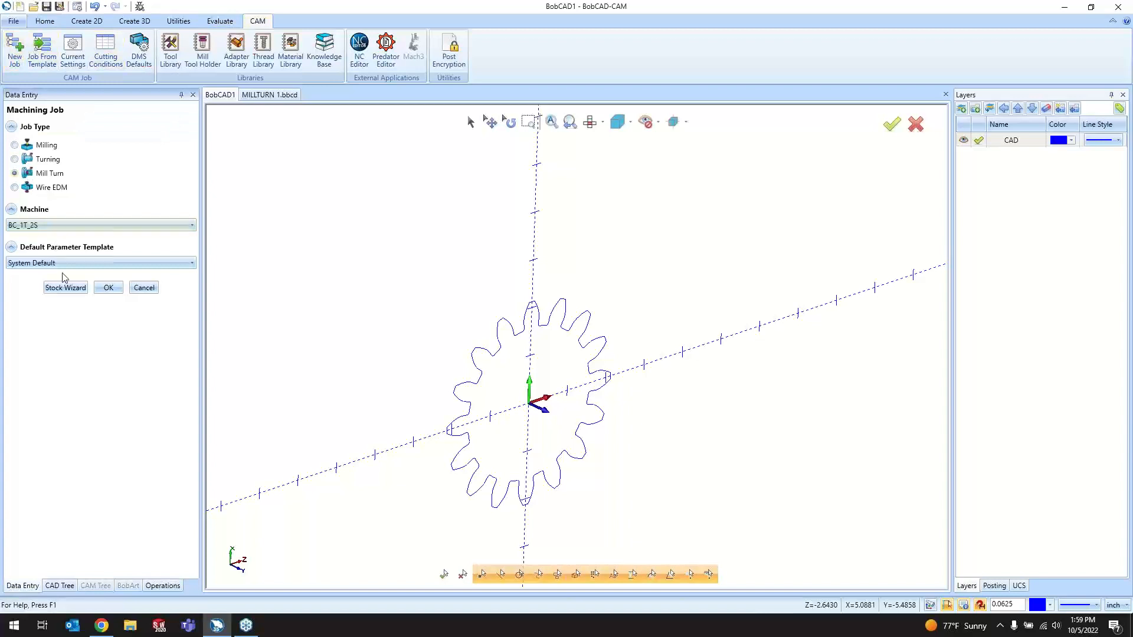
- Define cylindrical stock calculated from the gear outline, leaving the workpiece selection empty
{"action": "left_click", "coordinate": [66, 287]}
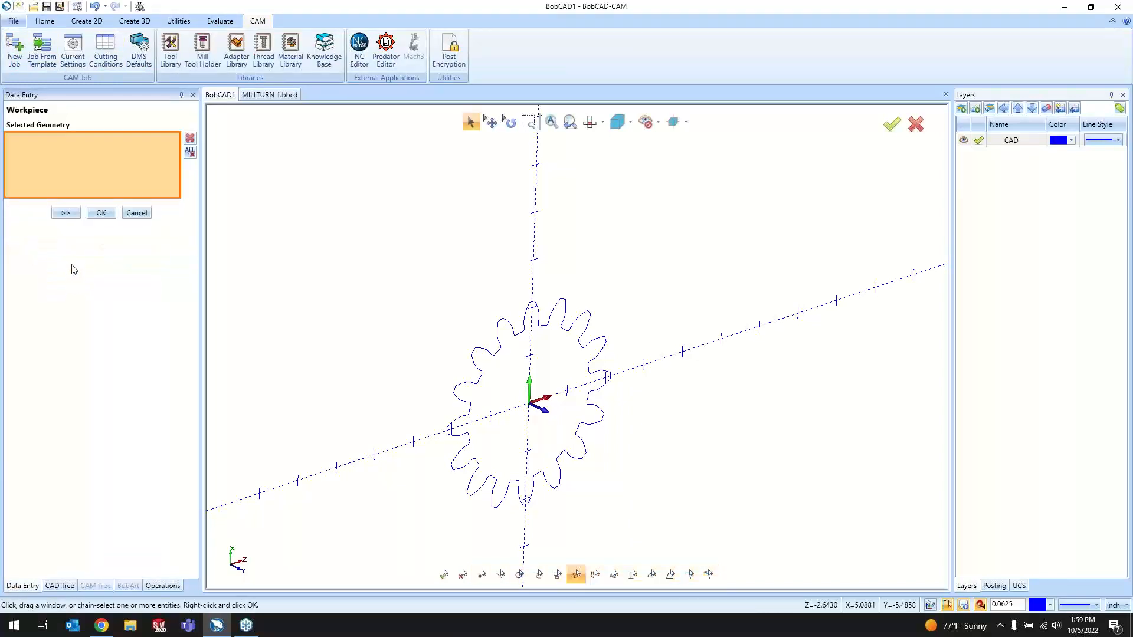
{"action": "left_click", "coordinate": [65, 213]}
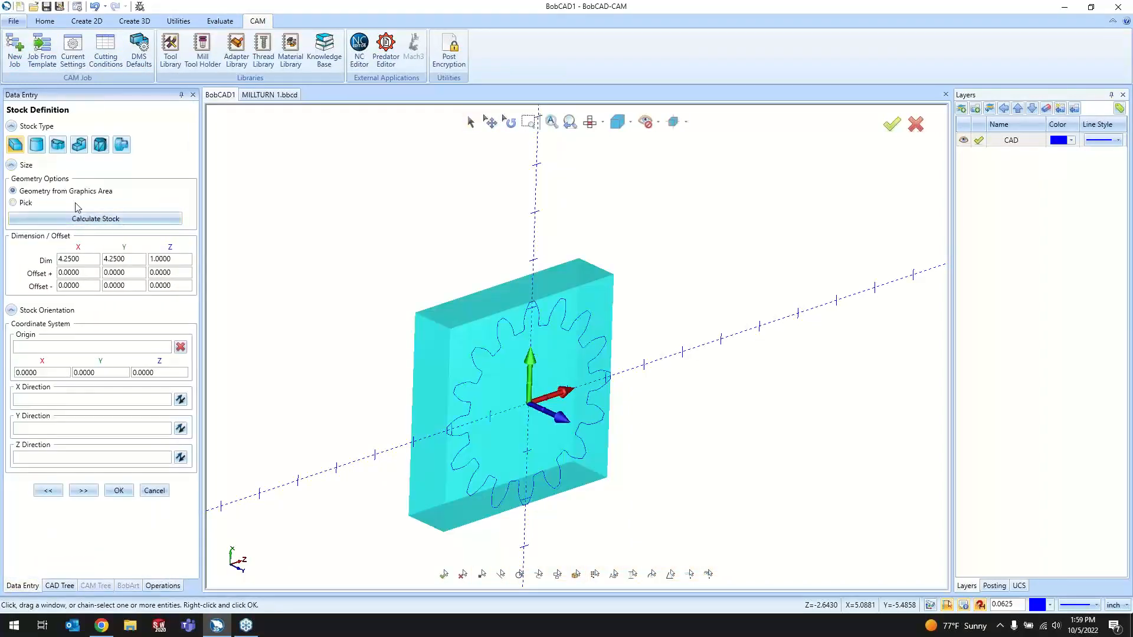
{"action": "left_click", "coordinate": [36, 144]}
{"action": "left_click", "coordinate": [69, 258]}
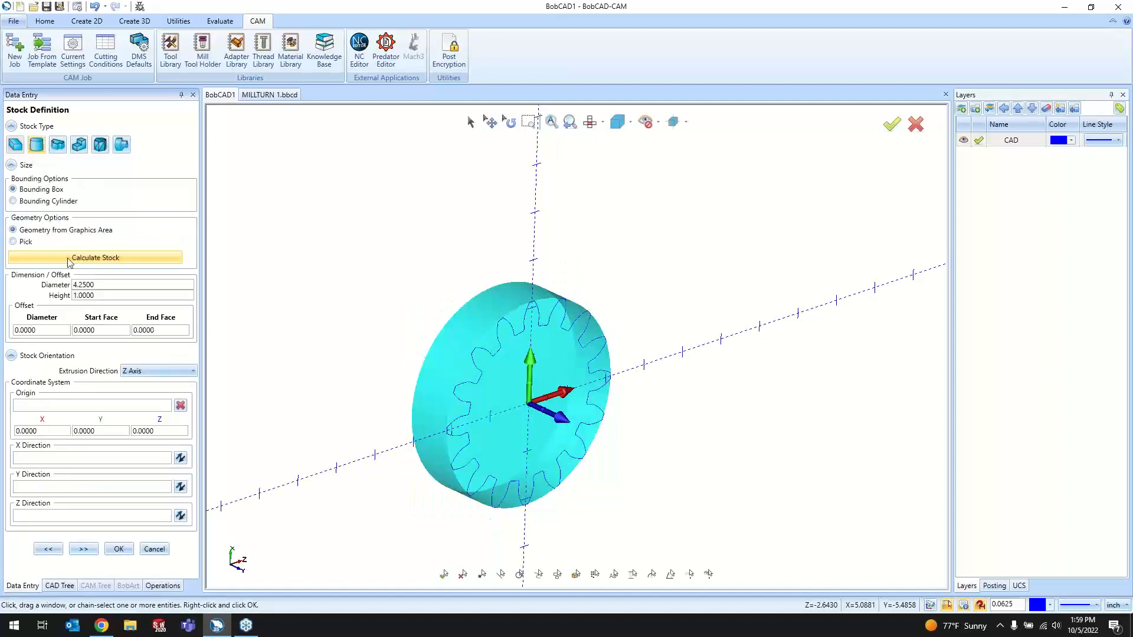
{"action": "middle_click_drag", "start_coordinate": [484, 342], "coordinate": [393, 302]}
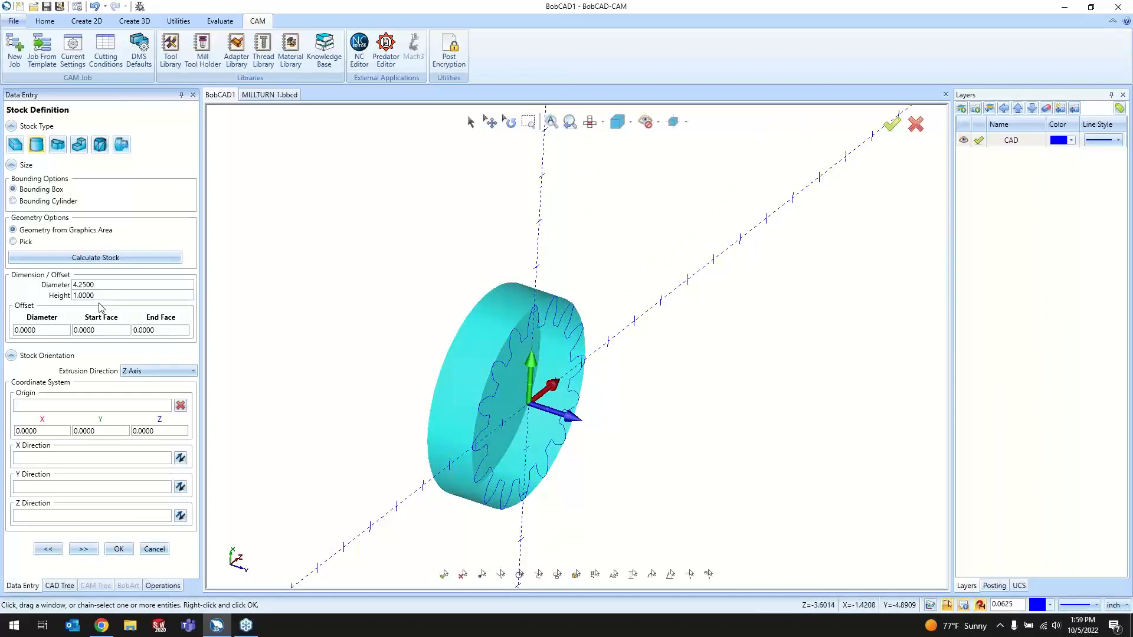
- Accept Machine Setup - 1 on the left spindle with the Top(X/Y) coordinate system and create the job
{"action": "left_click", "coordinate": [83, 549]}
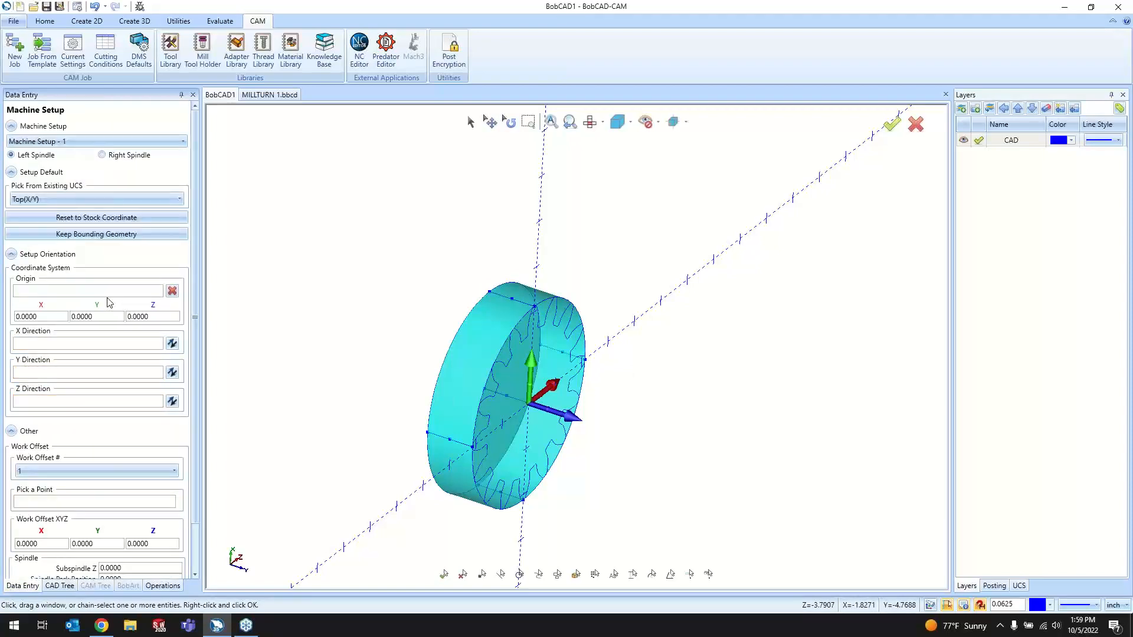
{"action": "middle_click_drag", "start_coordinate": [388, 253], "coordinate": [554, 390]}
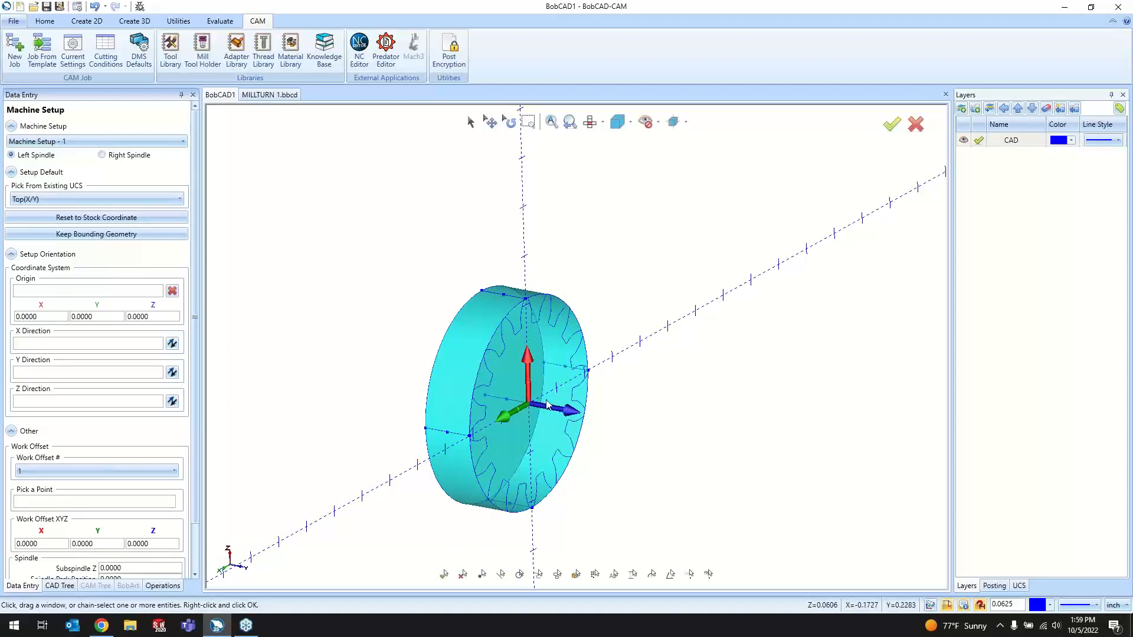
{"action": "scroll", "coordinate": [94, 472], "scroll_direction": "down", "scroll_amount": 3}
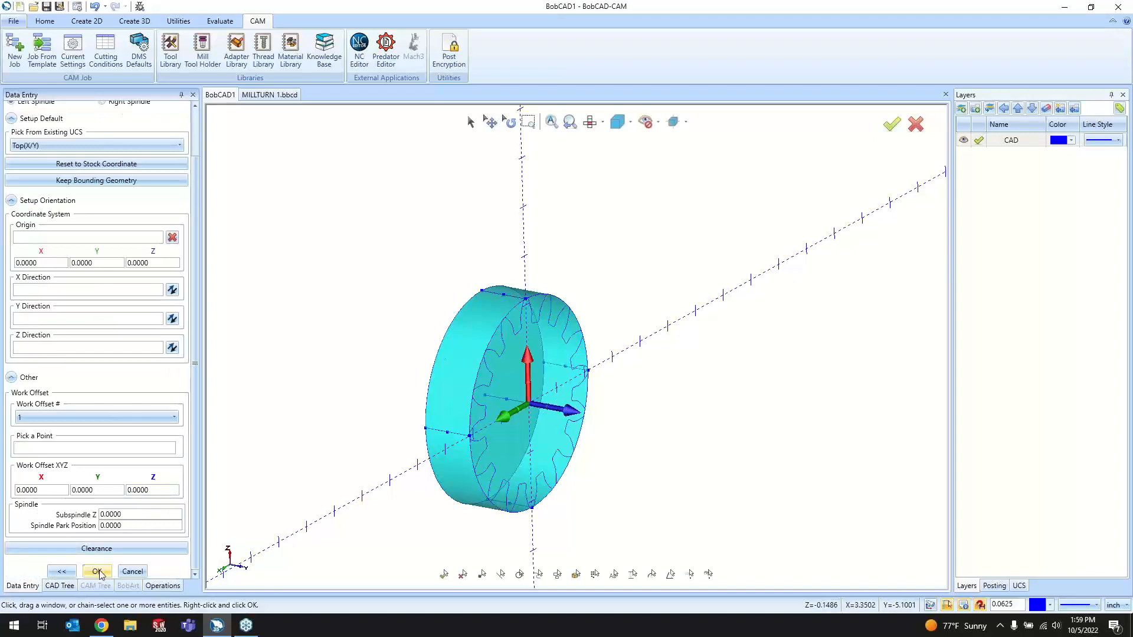
{"action": "left_click", "coordinate": [97, 572]}
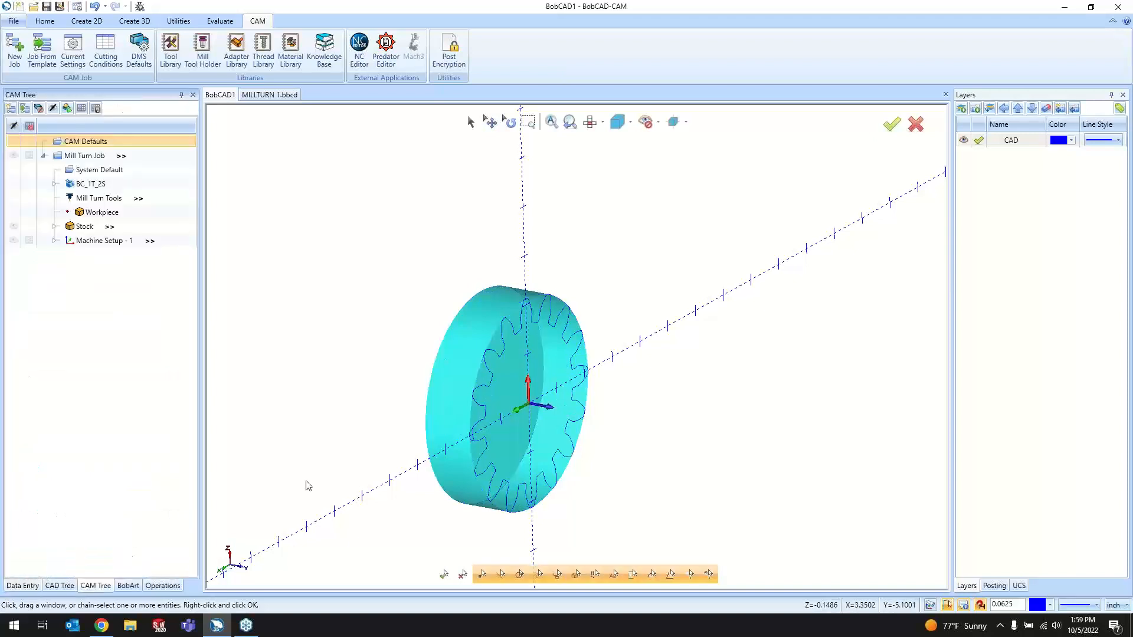
- Add a Mill 2 Axis feature to Machine Setup - 1 on the gear outline with a total depth of 1.0000
{"action": "right_click", "coordinate": [106, 242]}
{"action": "mouse_move", "coordinate": [154, 313]}
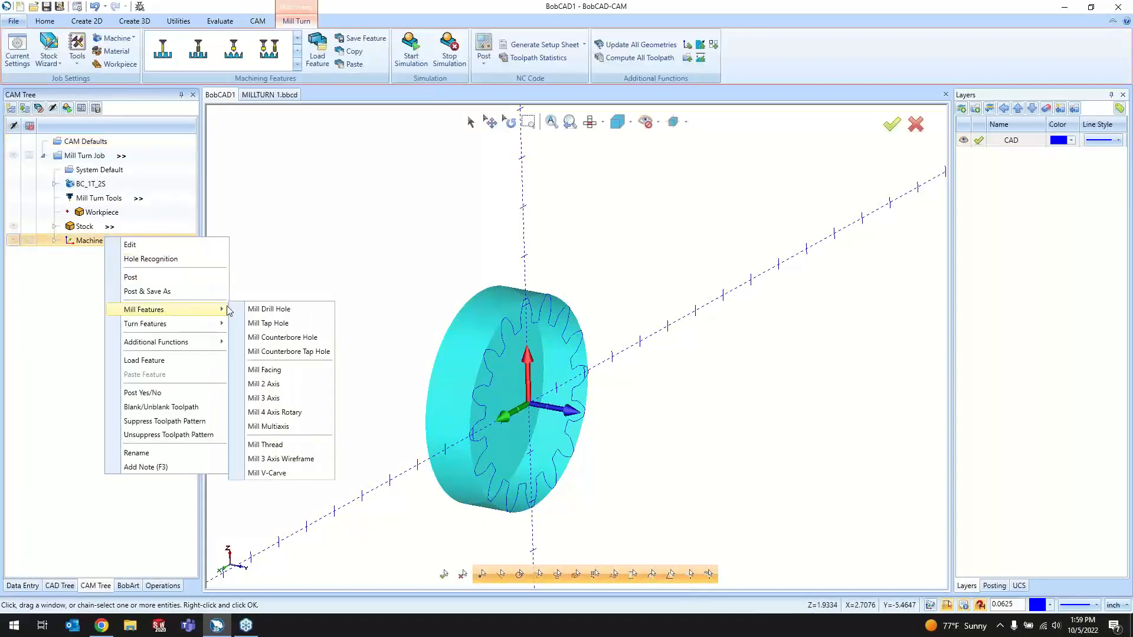
{"action": "left_click", "coordinate": [304, 385]}
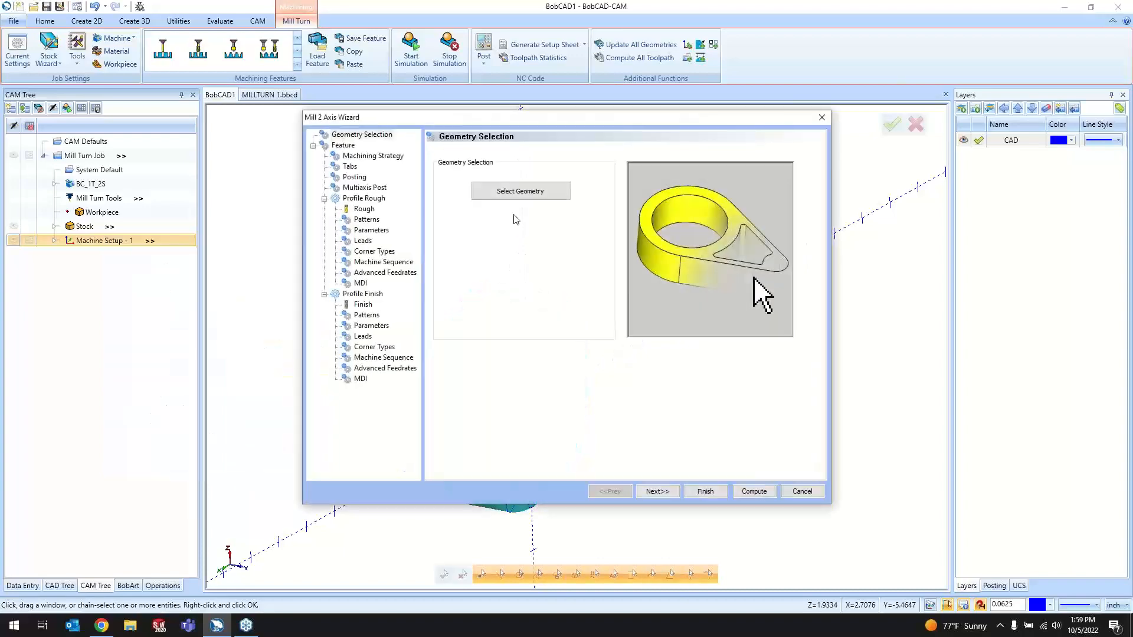
{"action": "left_click", "coordinate": [519, 192]}
{"action": "left_click", "coordinate": [511, 329]}
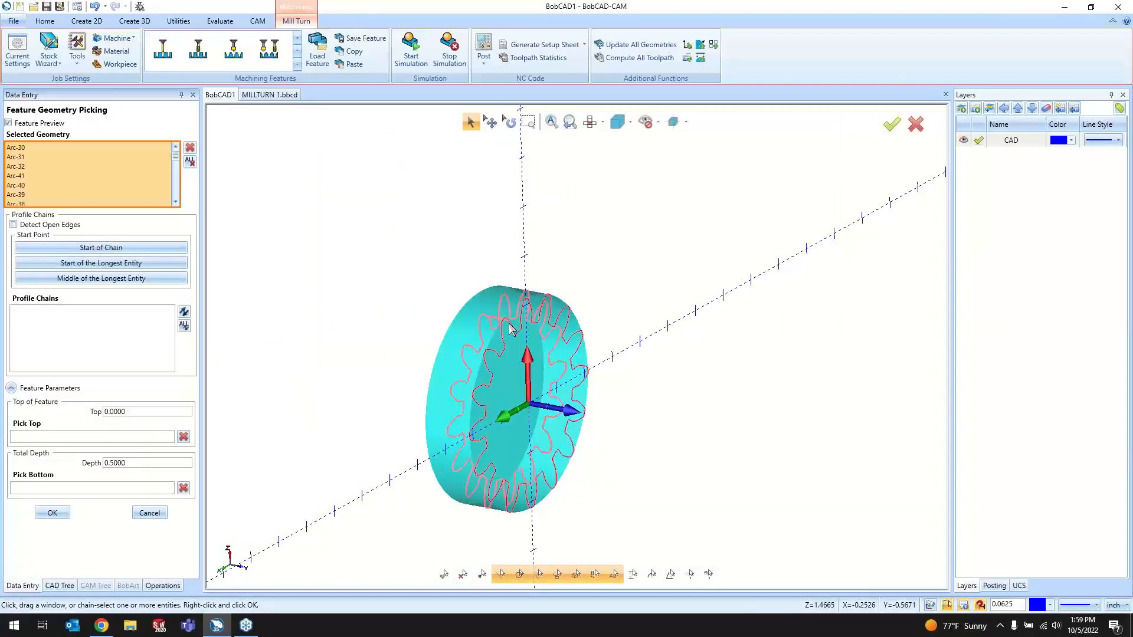
{"action": "double_click", "coordinate": [131, 462]}
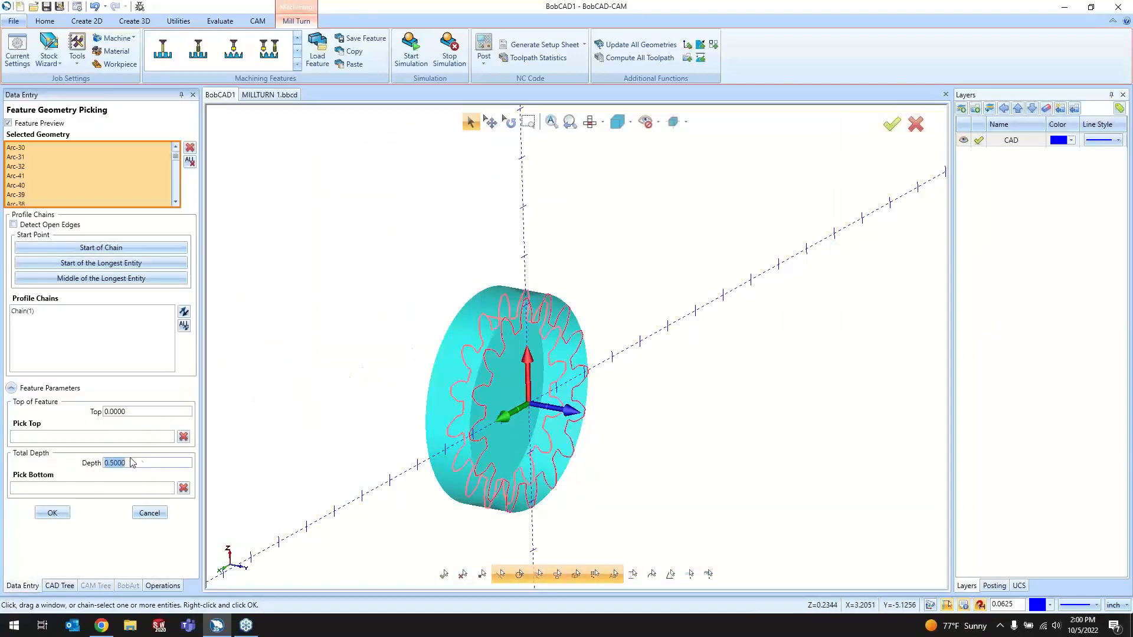
{"action": "type", "text": "1"}
{"action": "key", "text": "Tab"}
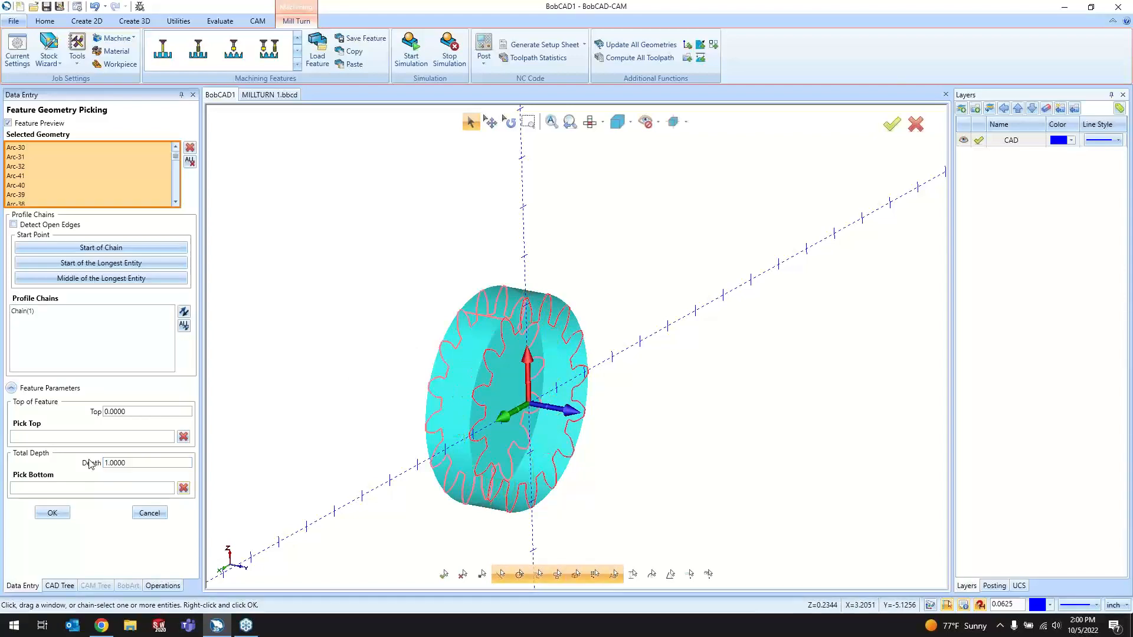
{"action": "left_click", "coordinate": [63, 515]}
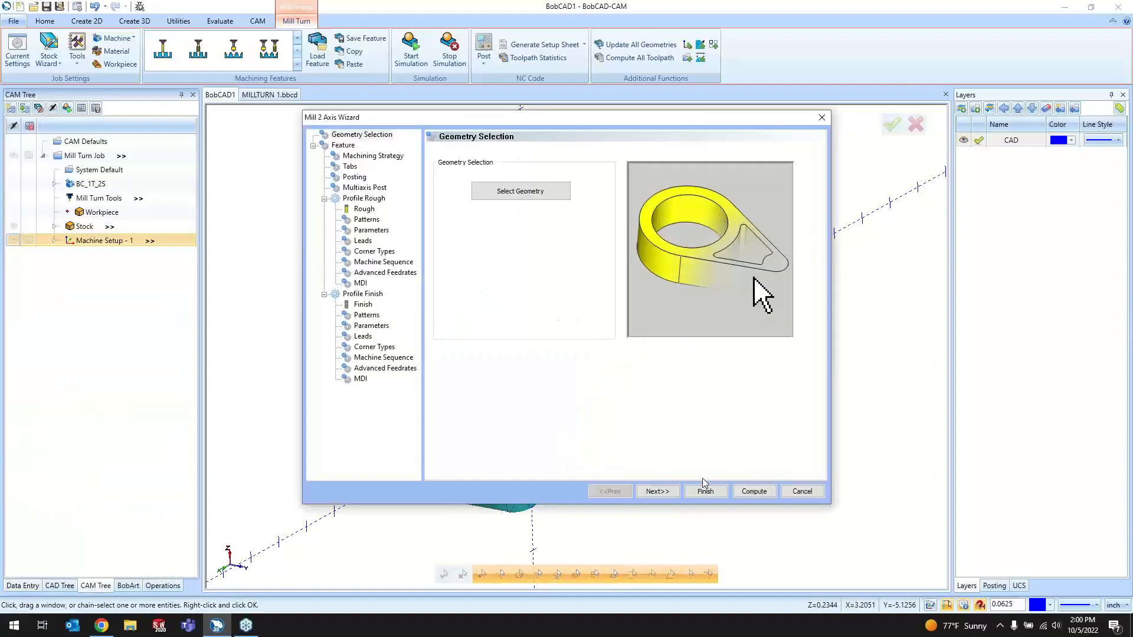
- Keep the default strategy and posting settings, and mount the 1/2 flat rough endmill at upper turret Station # 1 in orientation 1
{"action": "left_click", "coordinate": [654, 492]}
{"action": "left_click", "coordinate": [649, 493]}
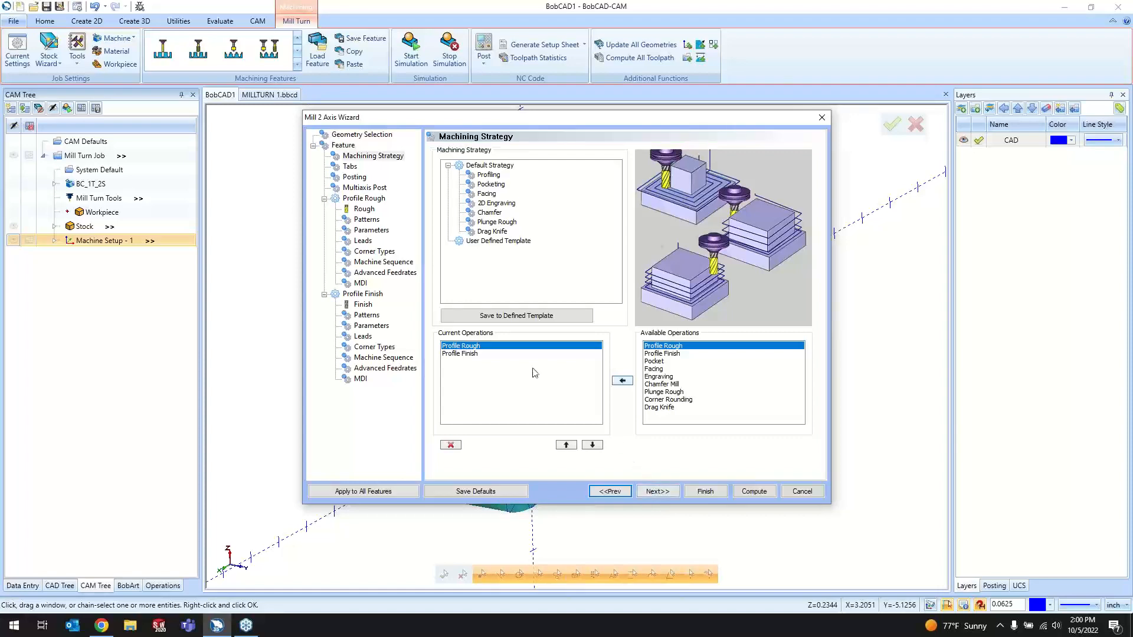
{"action": "left_click", "coordinate": [658, 492]}
{"action": "left_click", "coordinate": [658, 491]}
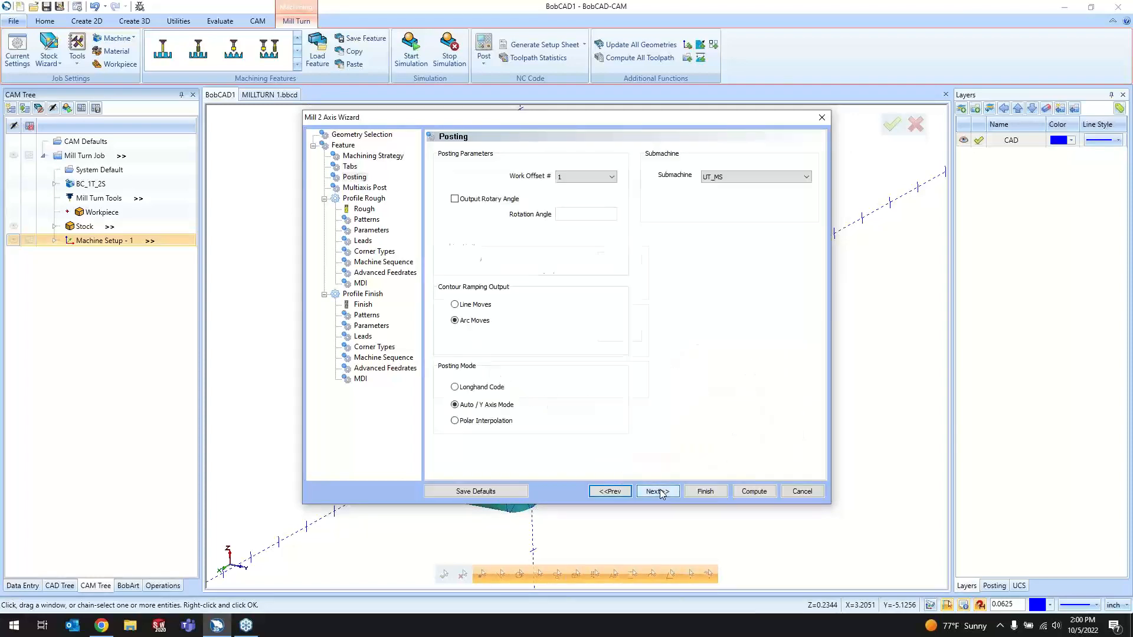
{"action": "left_click", "coordinate": [658, 491]}
{"action": "left_click", "coordinate": [658, 492]}
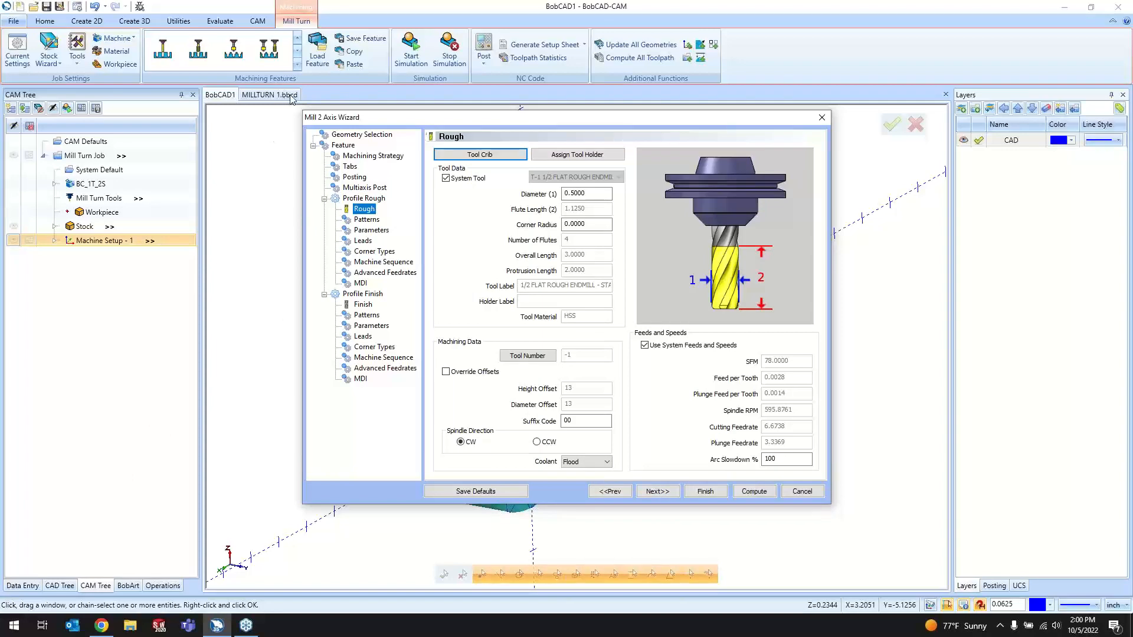
{"action": "left_click", "coordinate": [479, 154]}
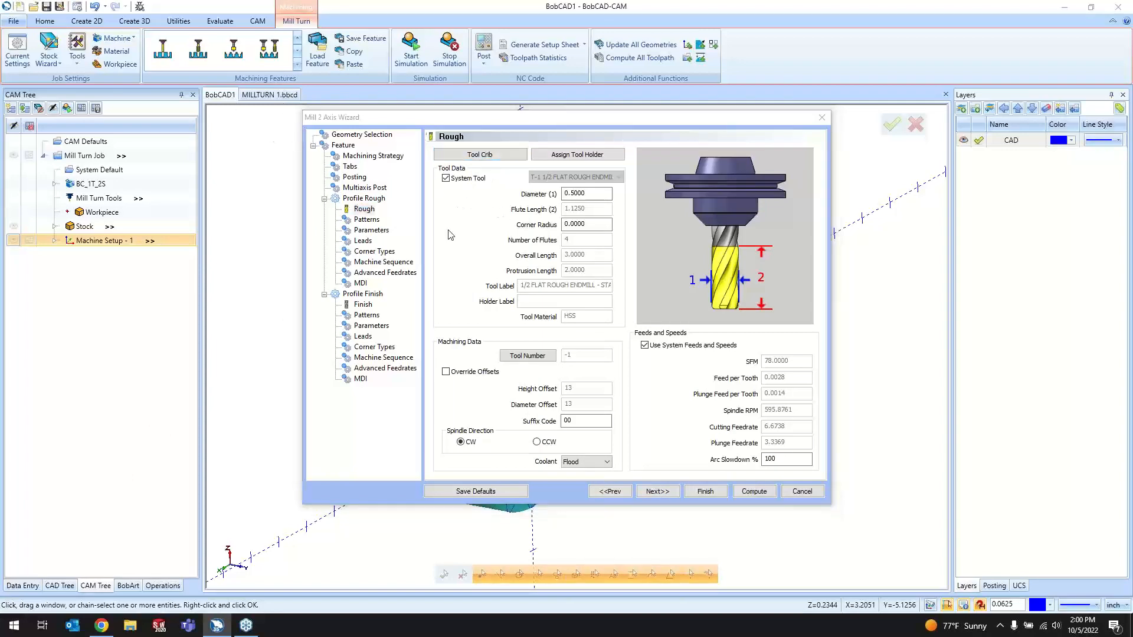
{"action": "left_click_drag", "start_coordinate": [363, 290], "coordinate": [342, 167]}
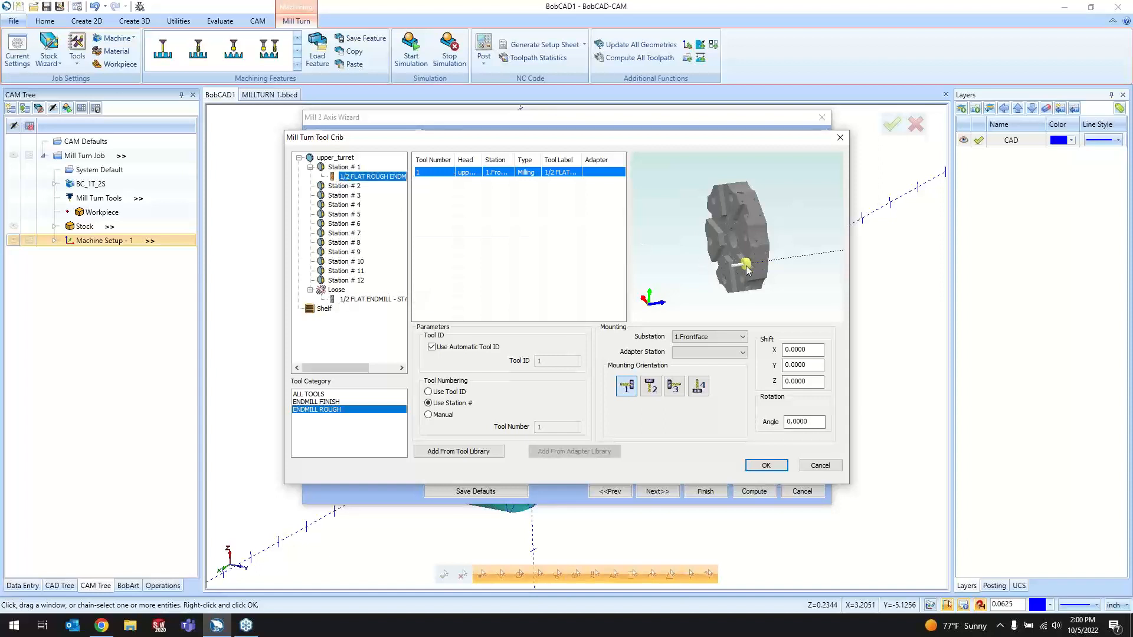
{"action": "left_click", "coordinate": [651, 387]}
{"action": "left_click", "coordinate": [626, 387]}
{"action": "left_click", "coordinate": [765, 465]}
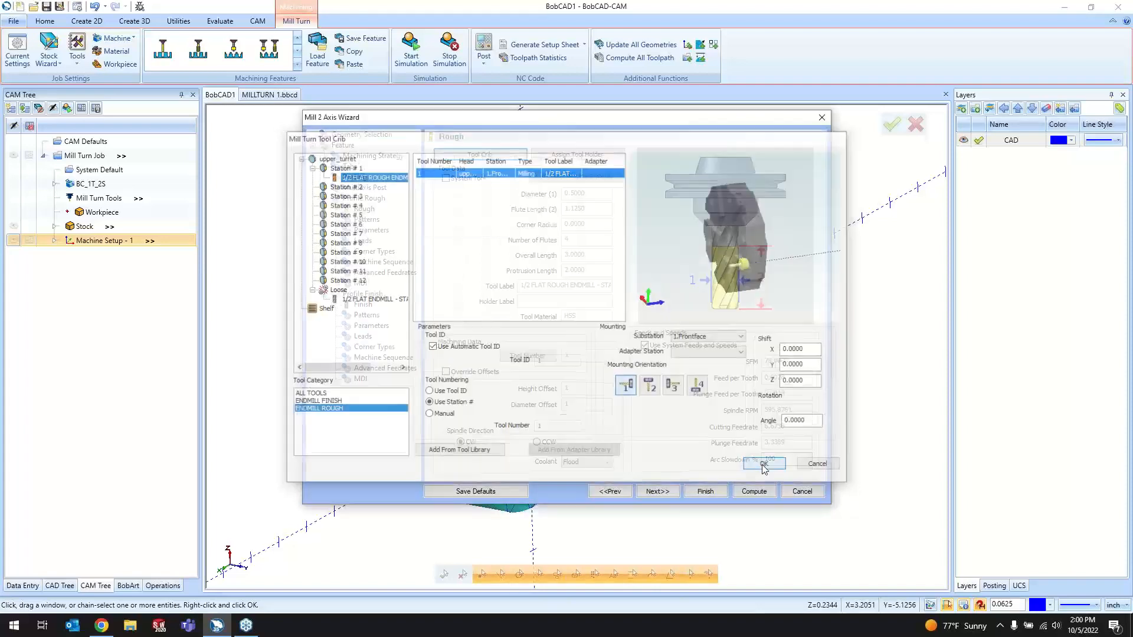
- Keep the Profile Rough defaults: standard pattern, left system compensation, 0.0150 side allowance, single-step depth and sharp corners
{"action": "left_click", "coordinate": [656, 492]}
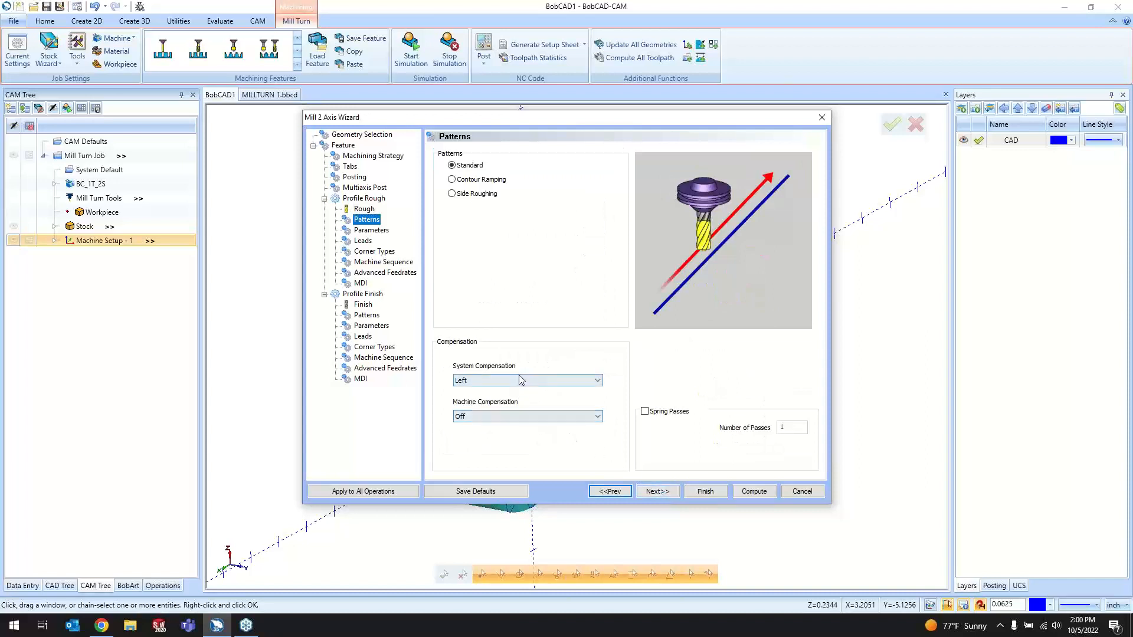
{"action": "left_click", "coordinate": [662, 491]}
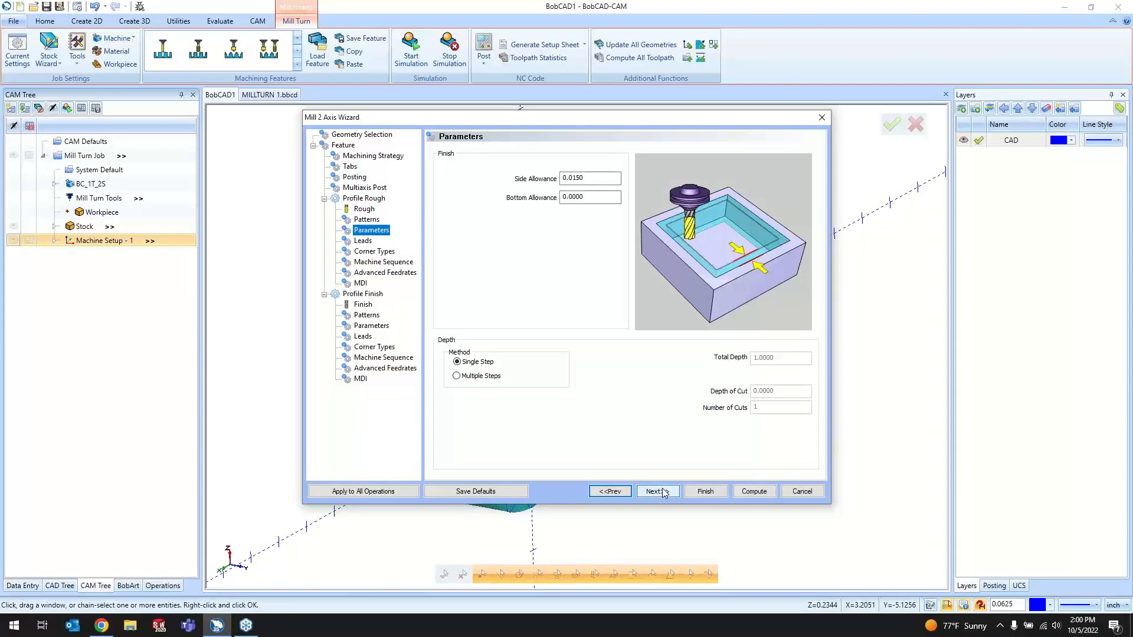
{"action": "left_click", "coordinate": [662, 491]}
{"action": "left_click", "coordinate": [662, 491]}
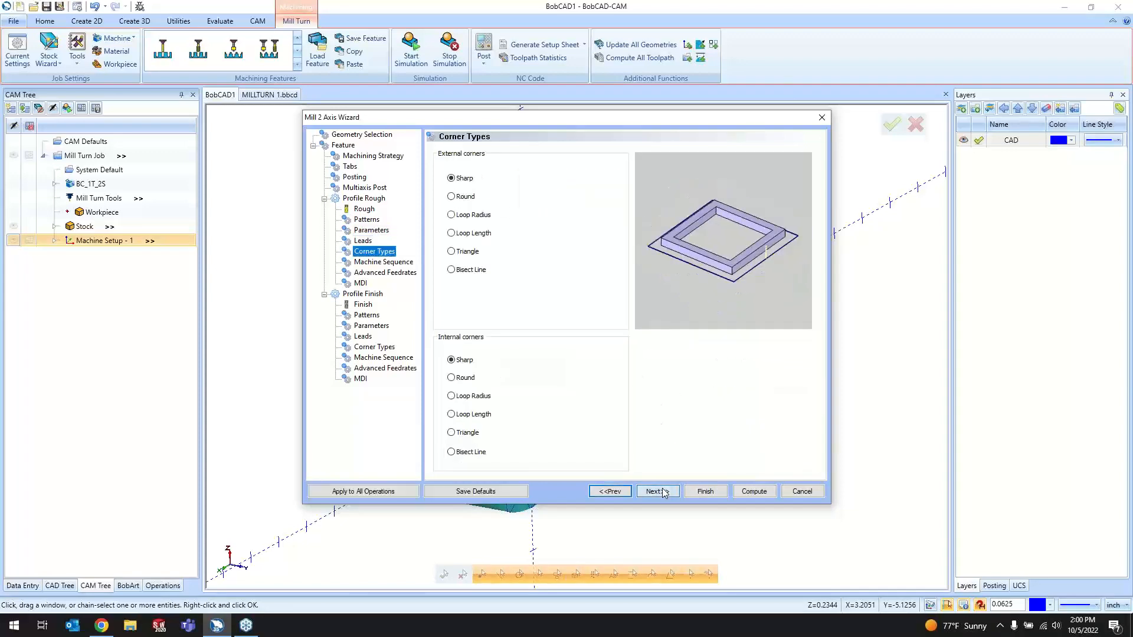
{"action": "left_click", "coordinate": [663, 492]}
{"action": "left_click", "coordinate": [662, 492]}
{"action": "left_click", "coordinate": [662, 491]}
{"action": "left_click", "coordinate": [662, 492]}
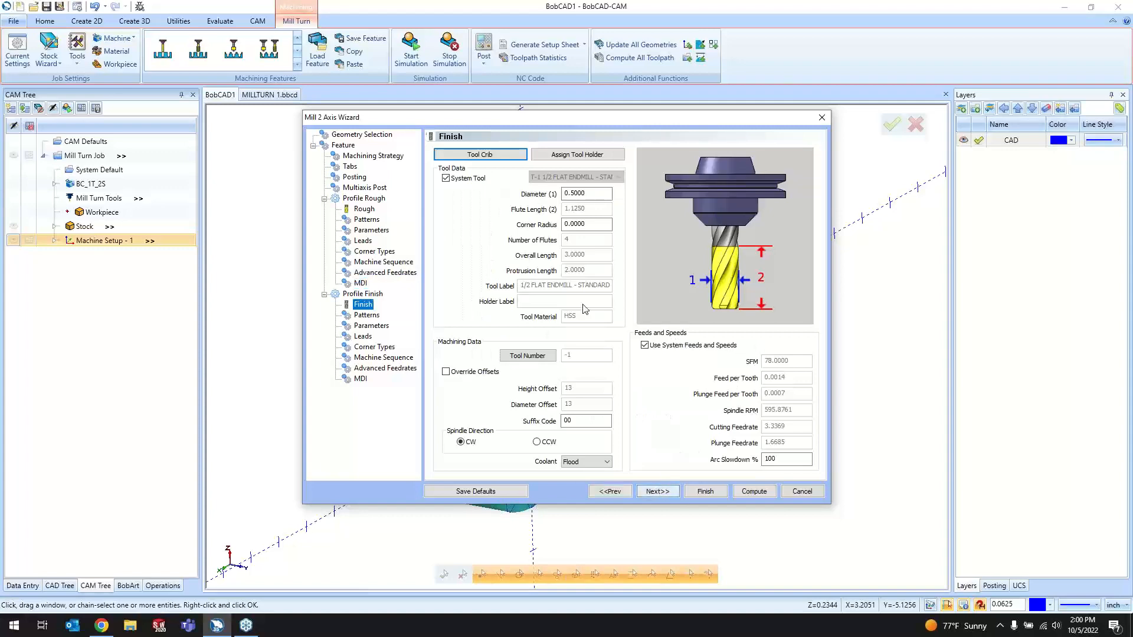
- Mount the 1/2 flat endmill for Profile Finish at upper turret Station # 7 in orientation 1
{"action": "left_click", "coordinate": [480, 154]}
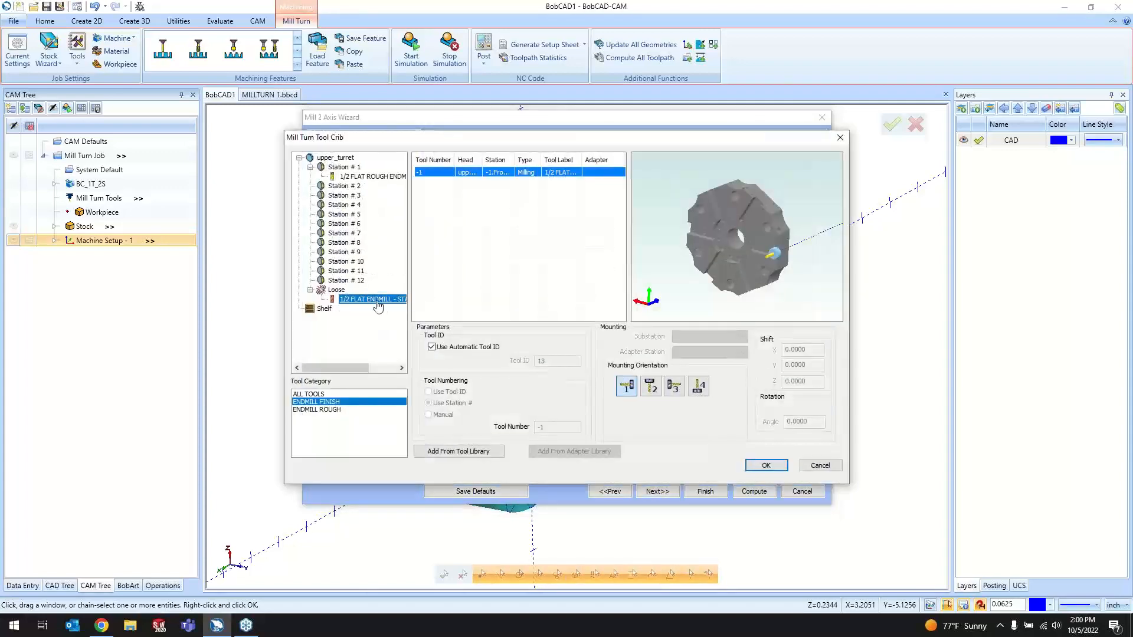
{"action": "left_click_drag", "start_coordinate": [362, 304], "coordinate": [345, 215]}
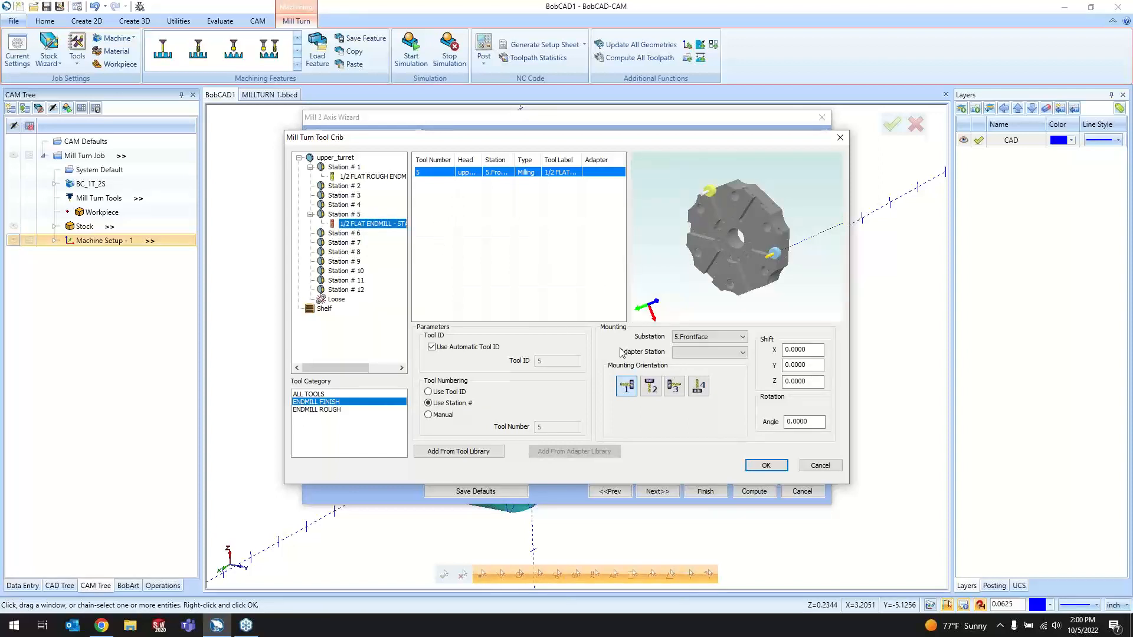
{"action": "left_click_drag", "start_coordinate": [372, 224], "coordinate": [348, 243]}
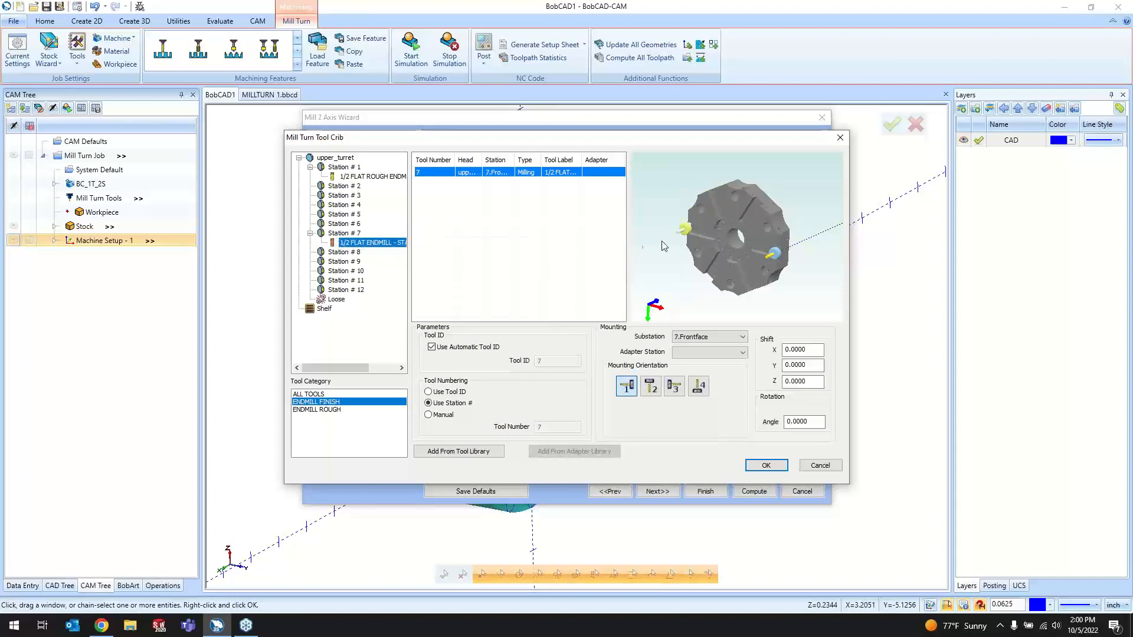
{"action": "left_click", "coordinate": [766, 466]}
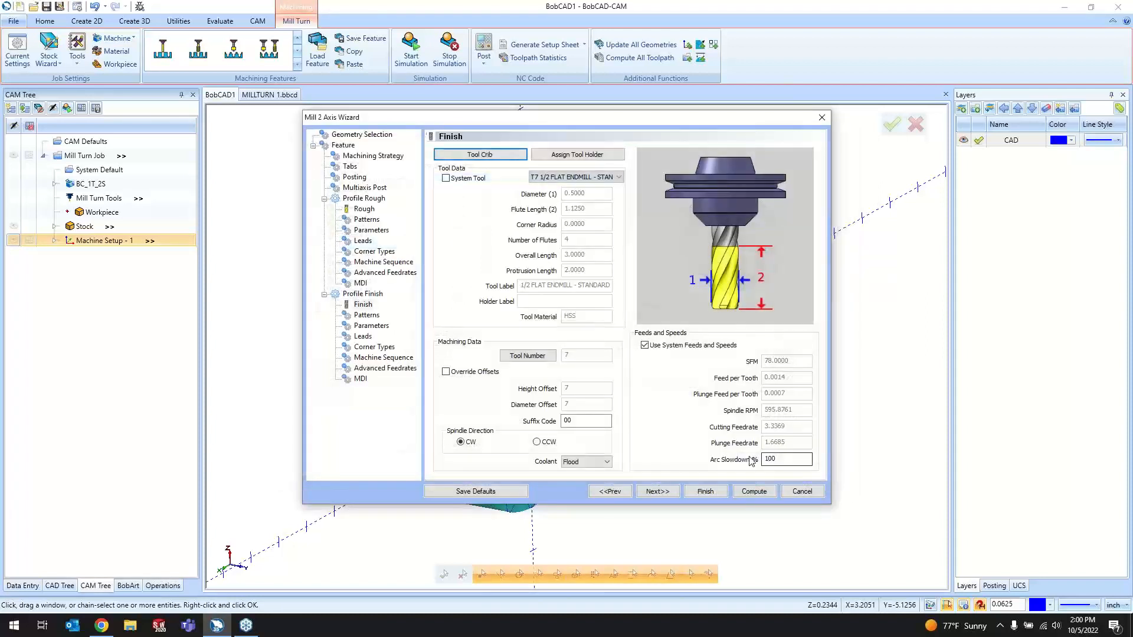
- Keep the Profile Finish defaults with zero allowances, single-step depth and sharp corners, and compute the gear profile toolpath
{"action": "left_click", "coordinate": [665, 493]}
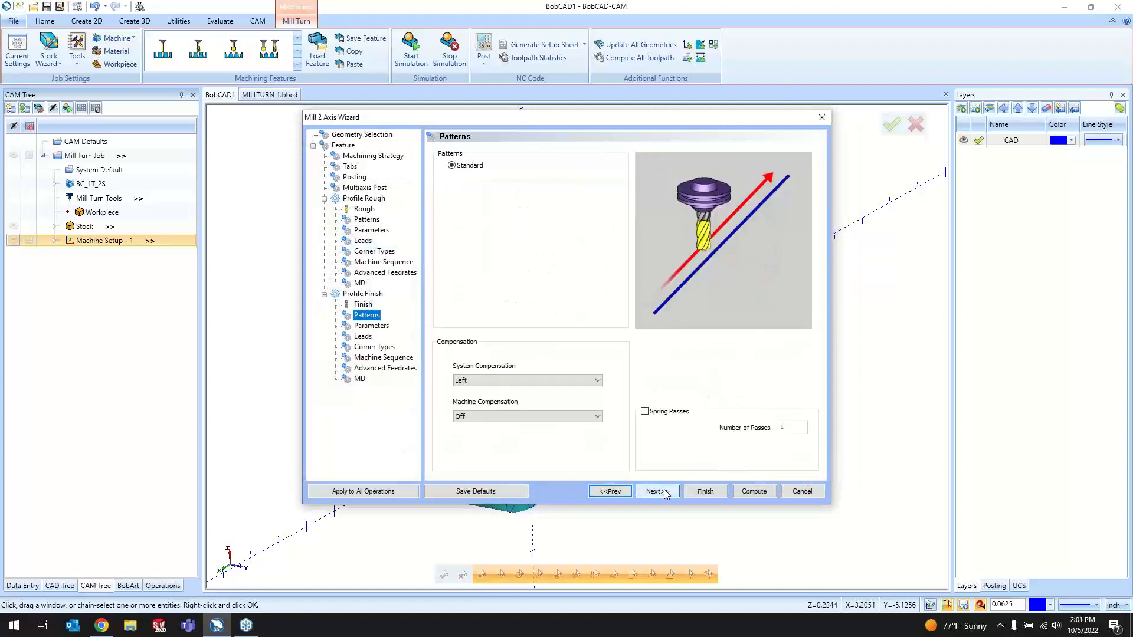
{"action": "left_click", "coordinate": [656, 491]}
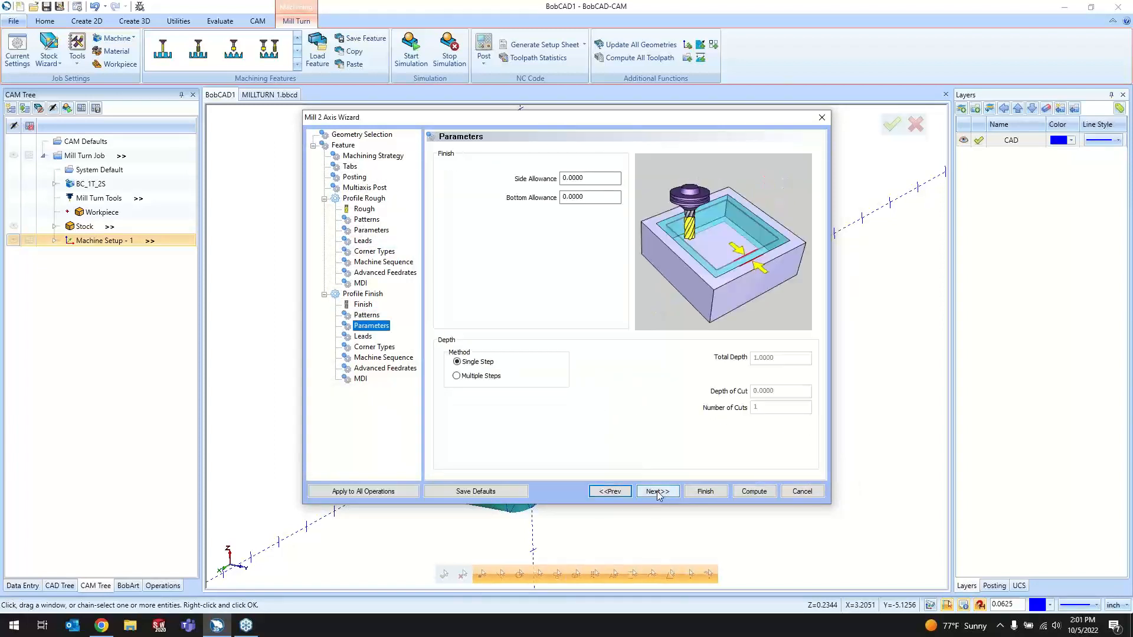
{"action": "left_click", "coordinate": [656, 491]}
{"action": "left_click", "coordinate": [657, 491]}
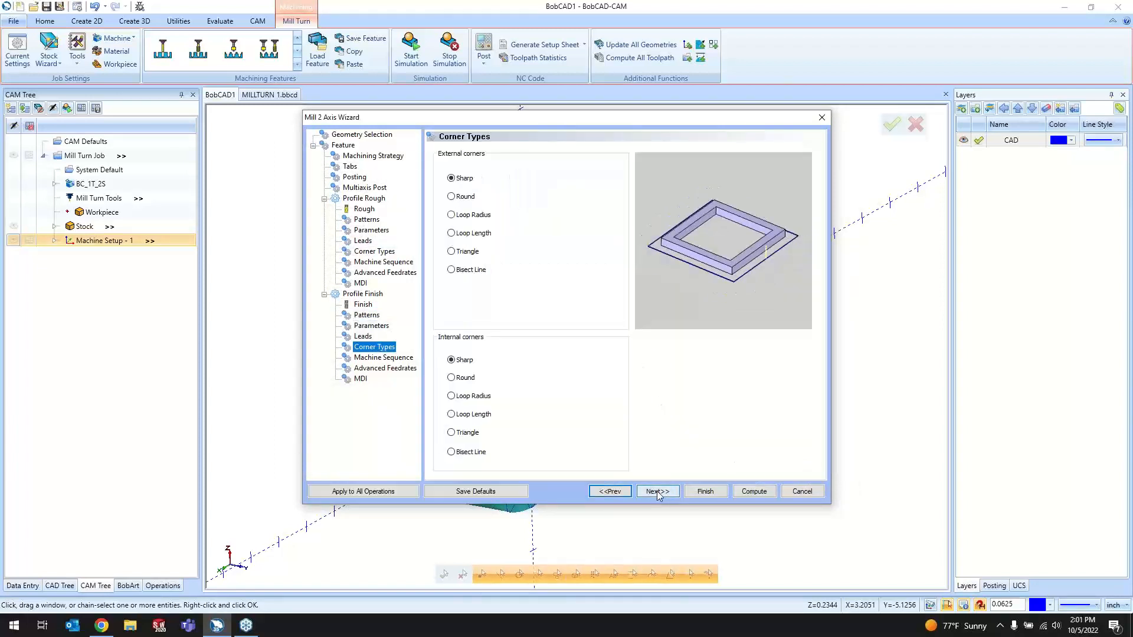
{"action": "left_click", "coordinate": [657, 491]}
{"action": "left_click", "coordinate": [656, 491]}
{"action": "left_click", "coordinate": [705, 491]}
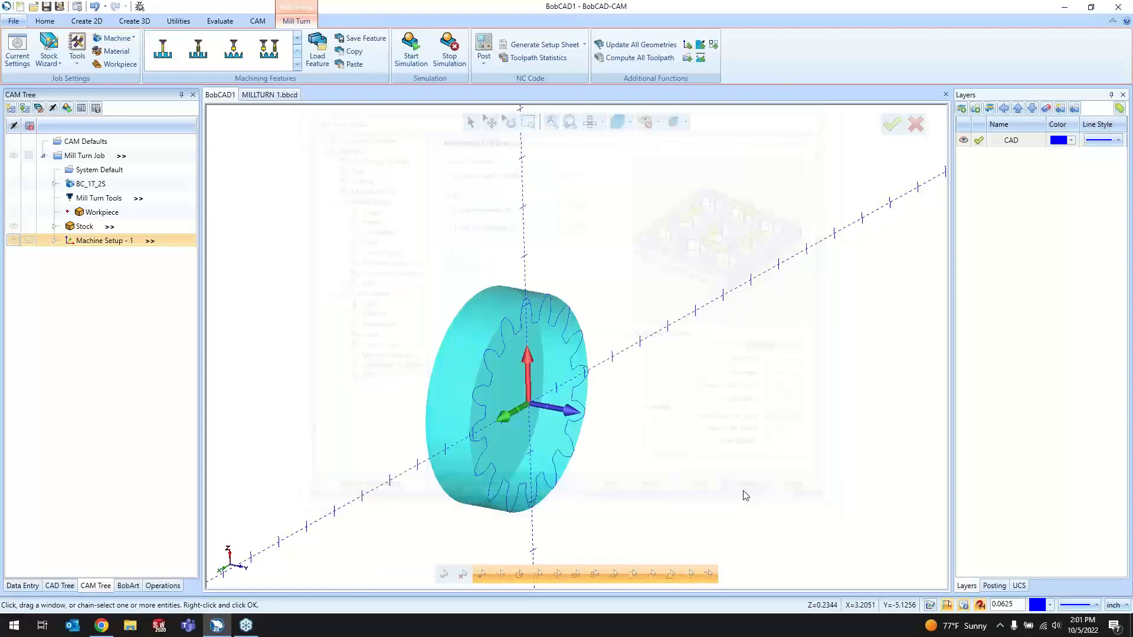
{"action": "middle_click_drag", "start_coordinate": [707, 453], "coordinate": [590, 295]}
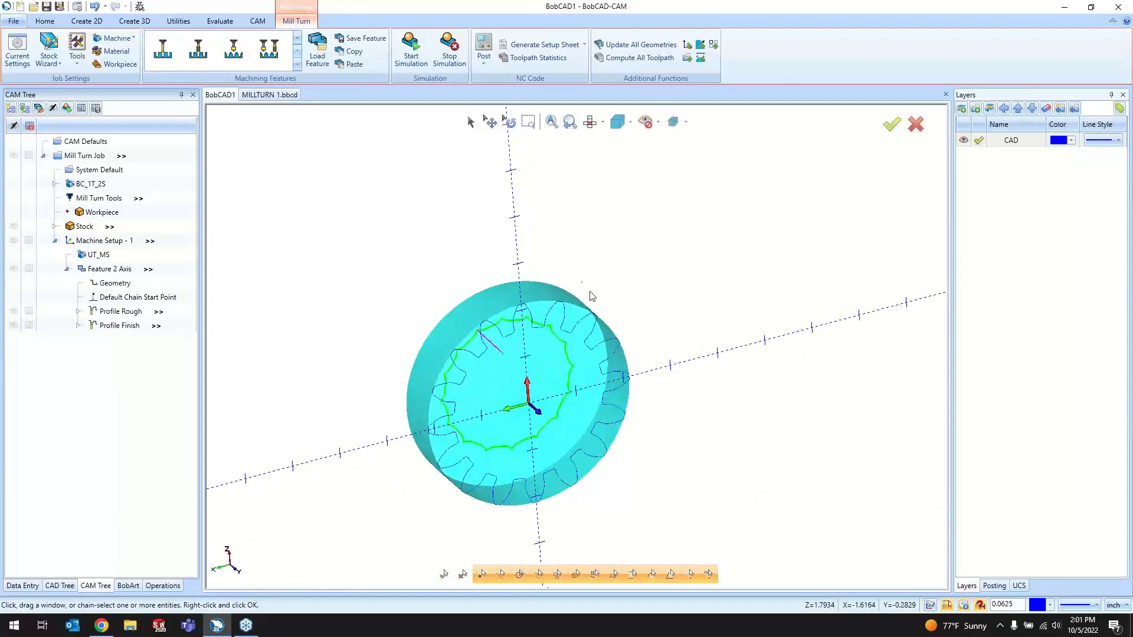
- Reverse the direction of the default chain start point on the gear profile of Feature 2 Axis
{"action": "left_click", "coordinate": [589, 123]}
{"action": "scroll", "coordinate": [534, 437], "scroll_direction": "up", "scroll_amount": 2}
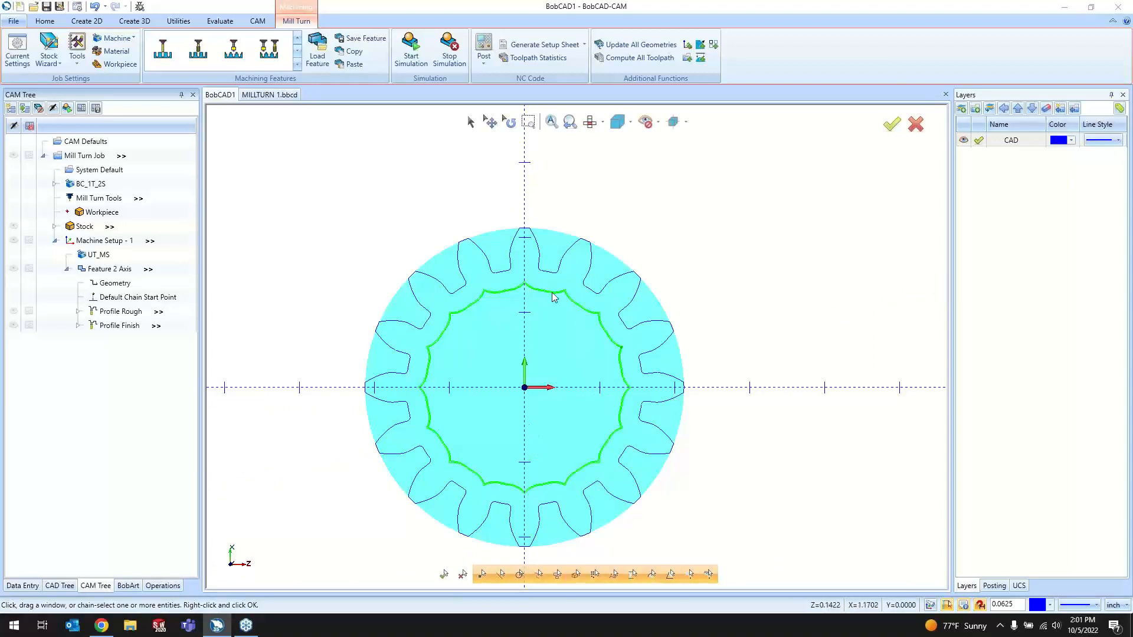
{"action": "left_click", "coordinate": [122, 297]}
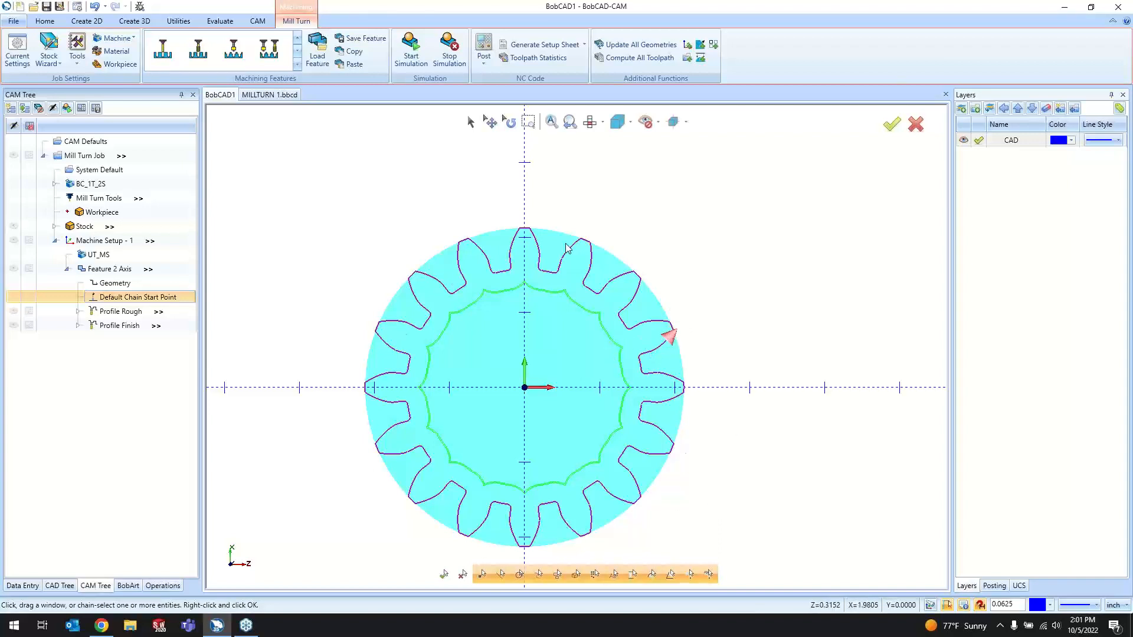
{"action": "right_click", "coordinate": [118, 302]}
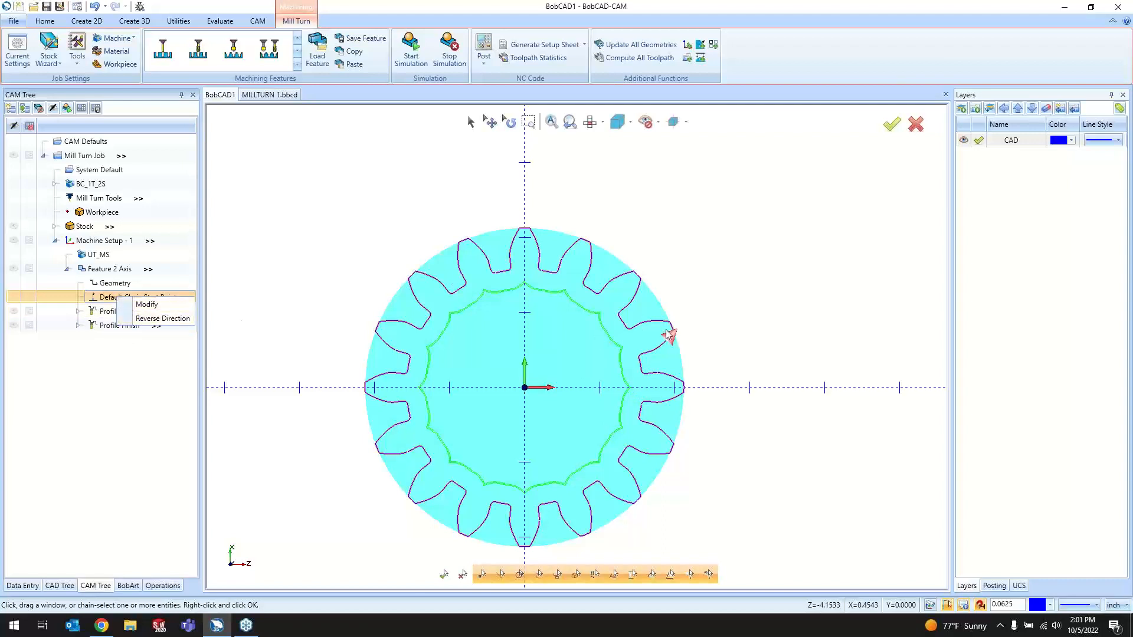
{"action": "left_click", "coordinate": [179, 326]}
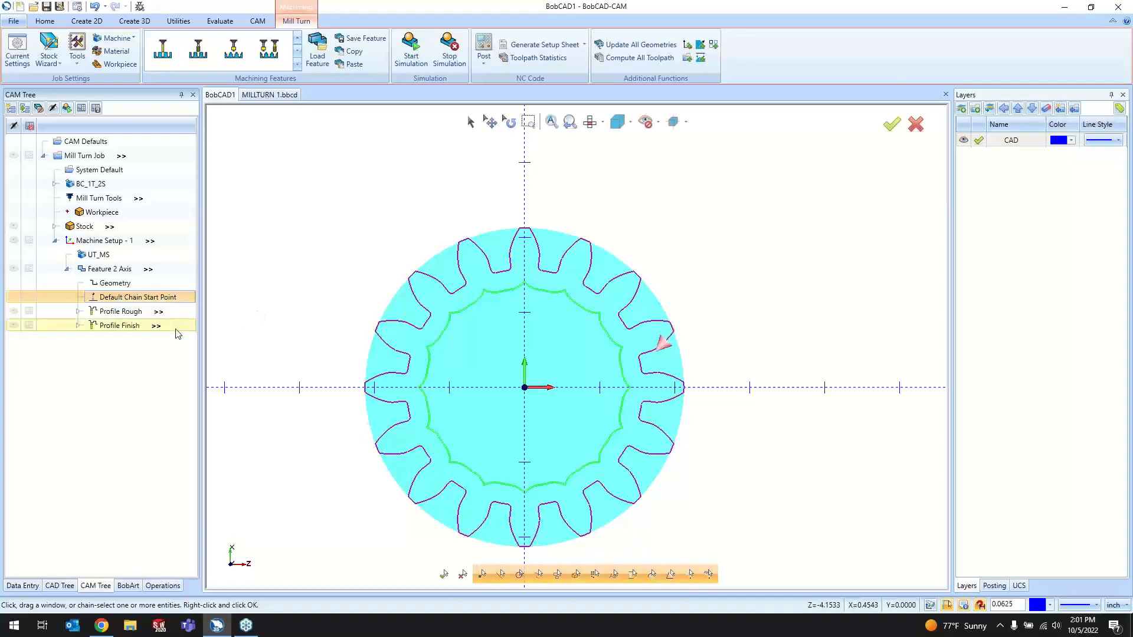
- Compute all toolpath for Feature 2 Axis and check the result around the gear teeth
{"action": "right_click", "coordinate": [118, 271]}
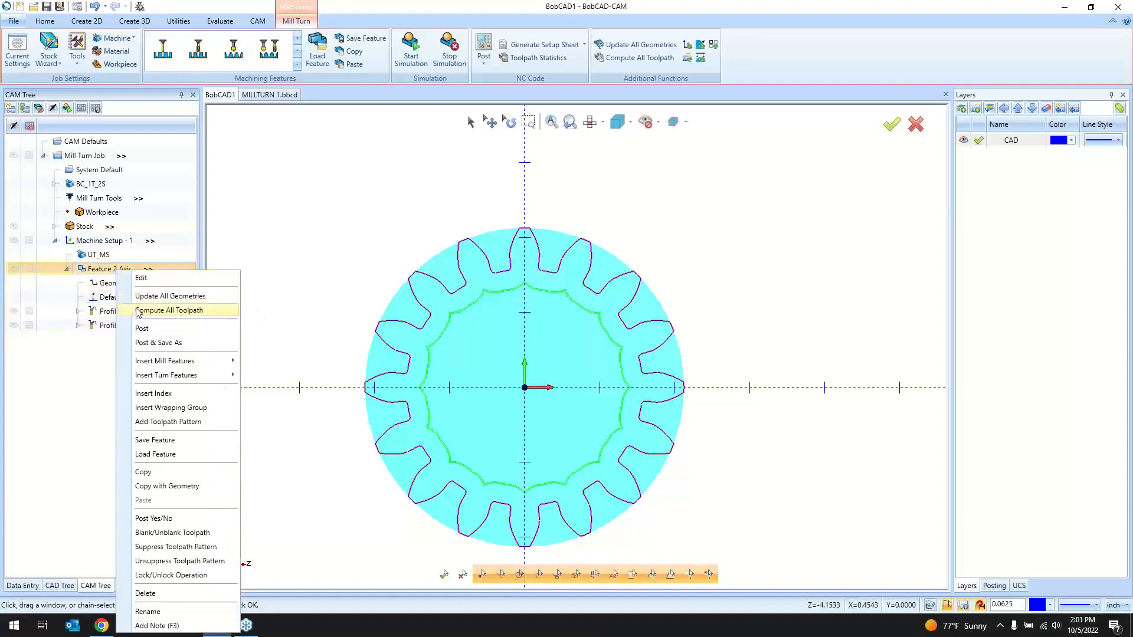
{"action": "left_click", "coordinate": [168, 309]}
{"action": "mouse_move", "coordinate": [434, 340]}
{"action": "middle_mouse_down"}
{"action": "mouse_move", "coordinate": [483, 358]}
{"action": "mouse_move", "coordinate": [439, 342]}
{"action": "middle_mouse_up"}
{"action": "scroll", "coordinate": [420, 247], "scroll_direction": "up", "scroll_amount": 3}
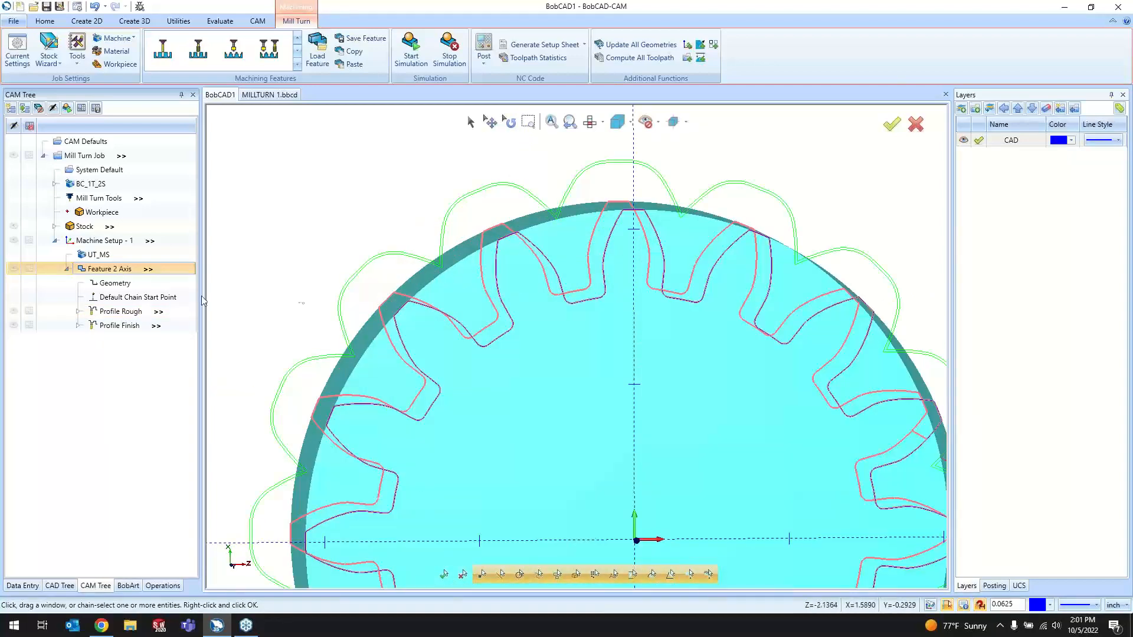
- Edit Feature 2 Axis and open the tool library to replace the station 7 finishing endmill in all operations using it
{"action": "right_click", "coordinate": [131, 272]}
{"action": "left_click", "coordinate": [148, 278]}
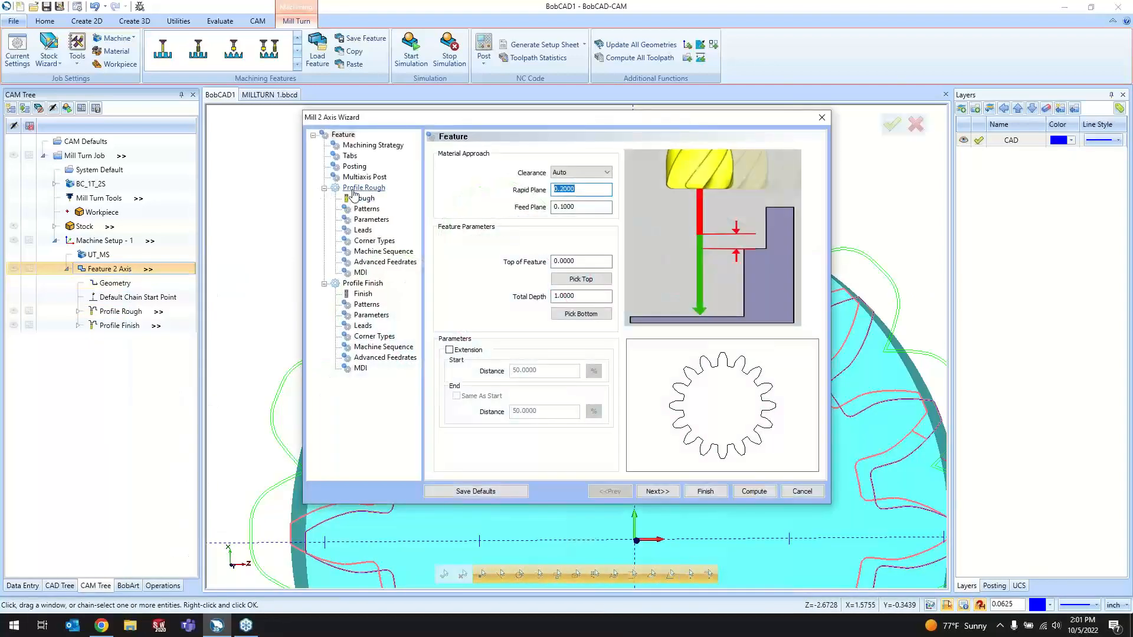
{"action": "left_click", "coordinate": [357, 201]}
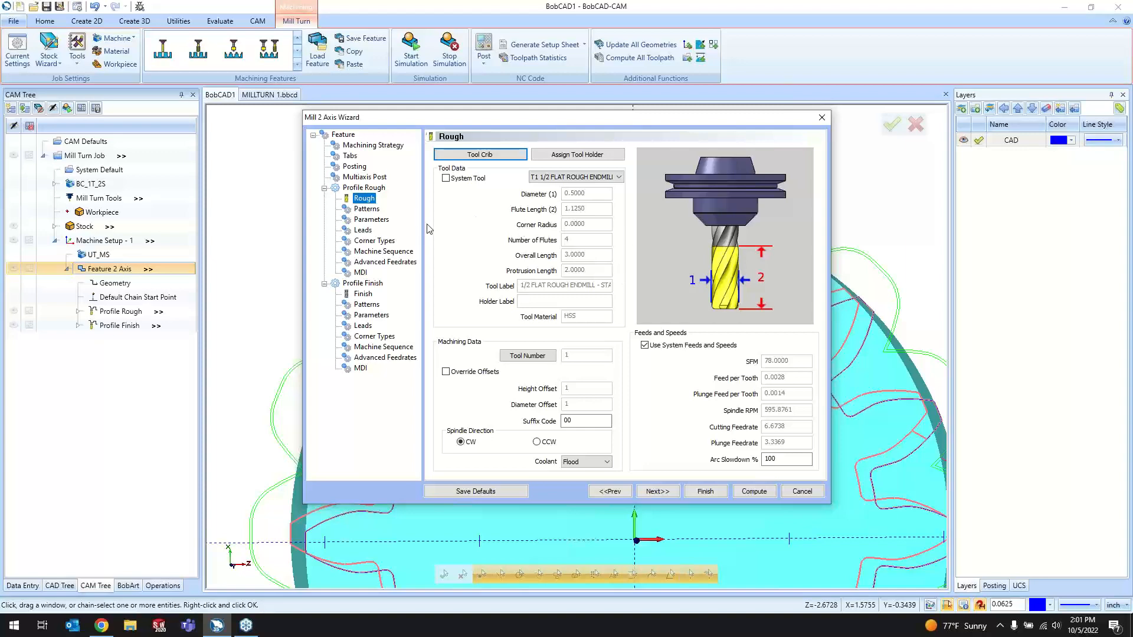
{"action": "left_click", "coordinate": [361, 294]}
{"action": "left_click", "coordinate": [479, 155]}
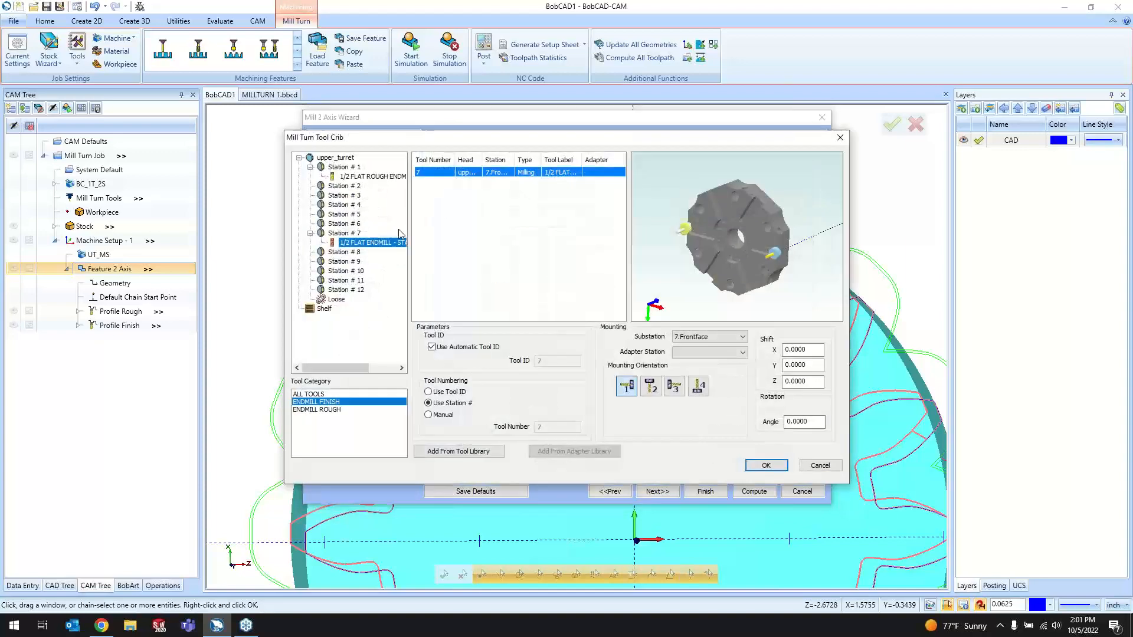
{"action": "left_click", "coordinate": [371, 243]}
{"action": "left_click", "coordinate": [447, 453]}
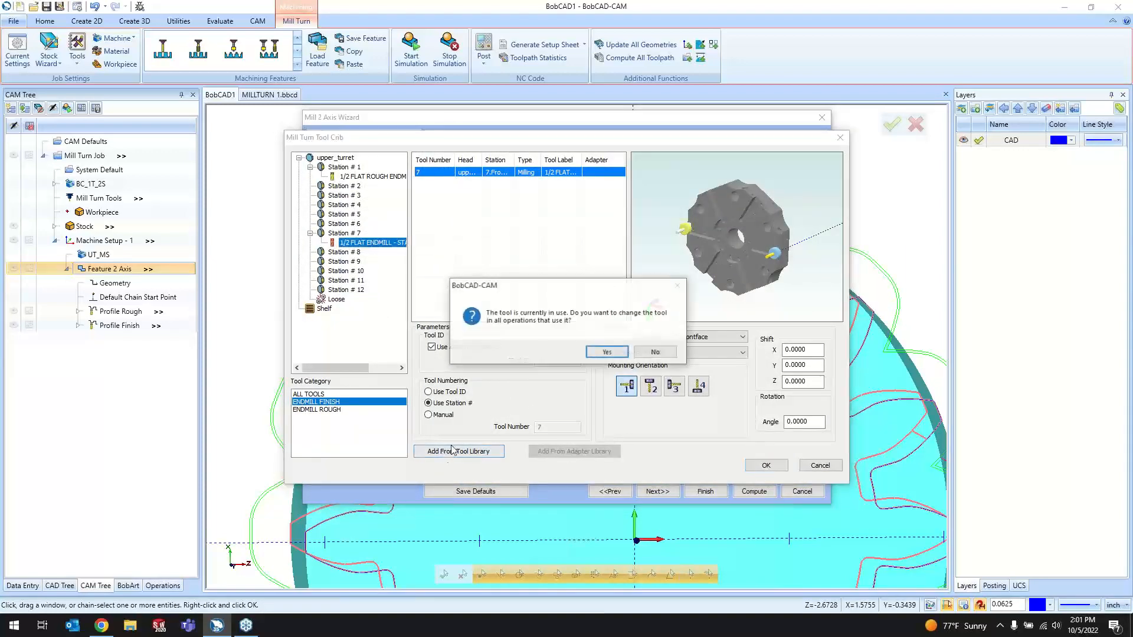
{"action": "left_click", "coordinate": [588, 350]}
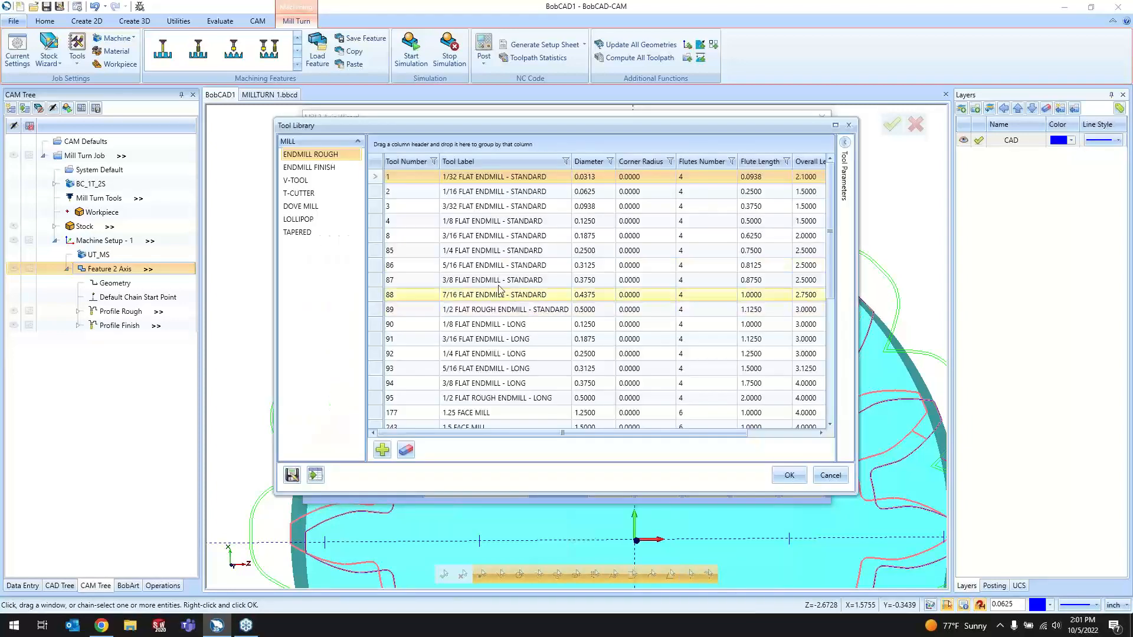
- Choose the 1/4 FLAT ENDMILL - STANDARD as the replacement finishing tool and recompute the feature's toolpath
{"action": "left_click", "coordinate": [588, 162]}
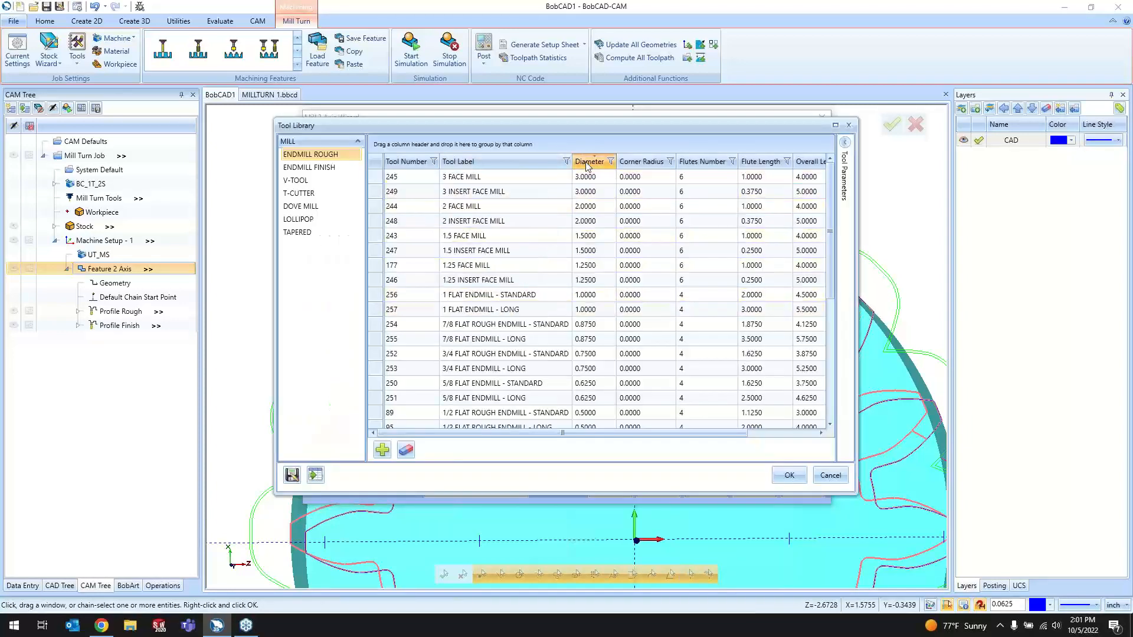
{"action": "left_click", "coordinate": [587, 163]}
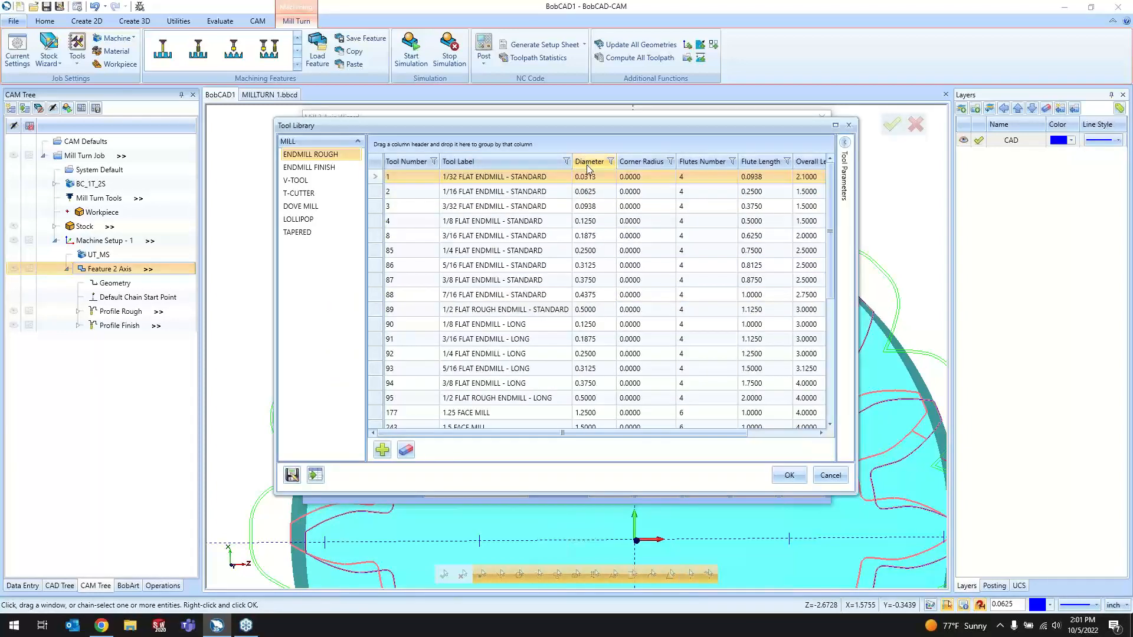
{"action": "left_click", "coordinate": [531, 250]}
{"action": "left_click", "coordinate": [786, 474]}
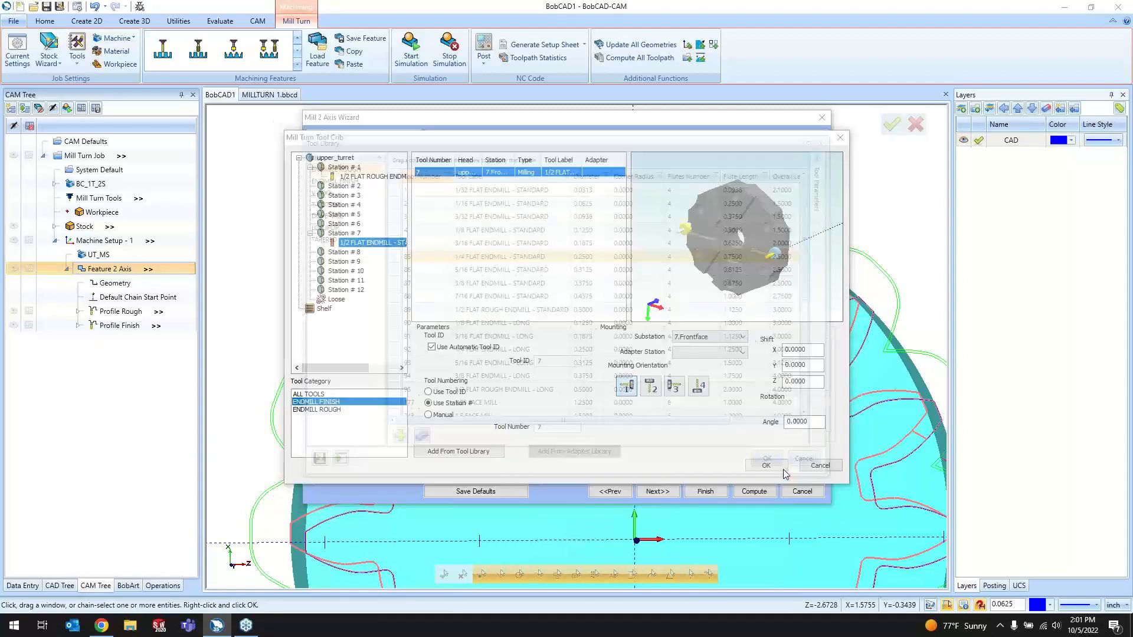
{"action": "left_click", "coordinate": [758, 471]}
{"action": "left_click", "coordinate": [755, 492]}
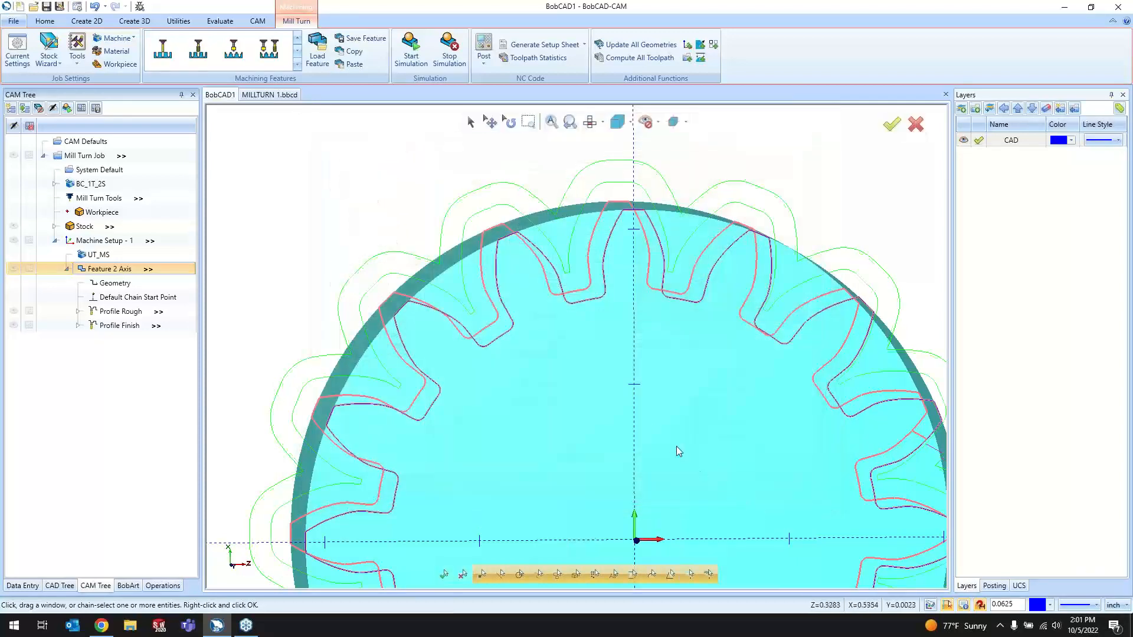
- Start the machining simulation and show the whole machine to examine the turret, chuck and spindles
{"action": "scroll", "coordinate": [556, 351], "scroll_direction": "down", "scroll_amount": 2}
{"action": "left_click", "coordinate": [411, 51]}
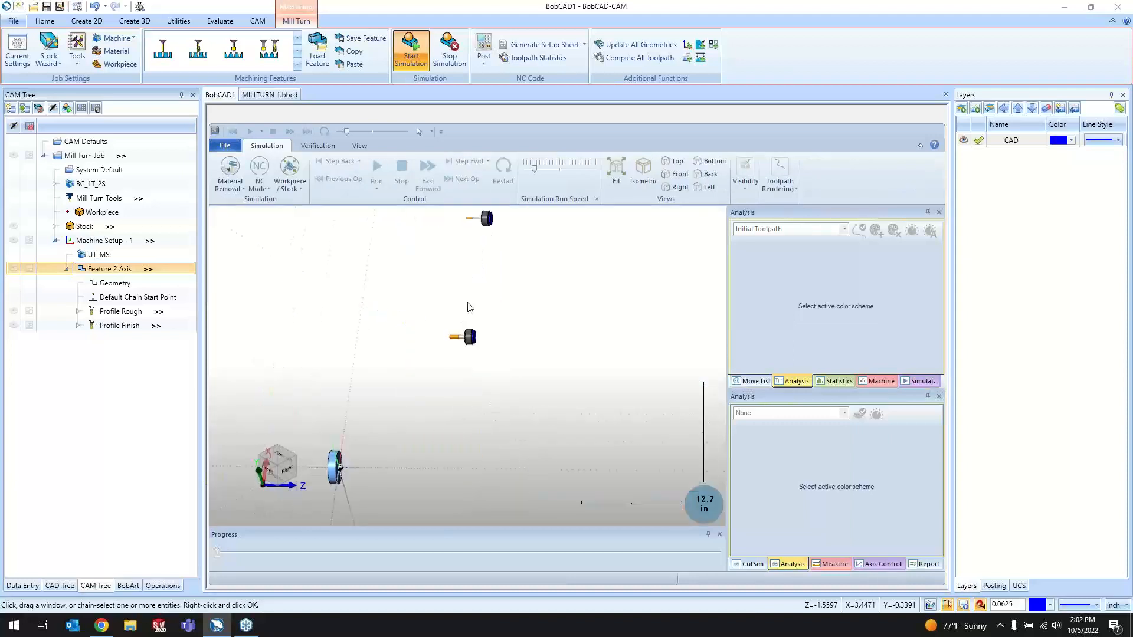
{"action": "left_click", "coordinate": [299, 191]}
{"action": "left_click", "coordinate": [298, 217]}
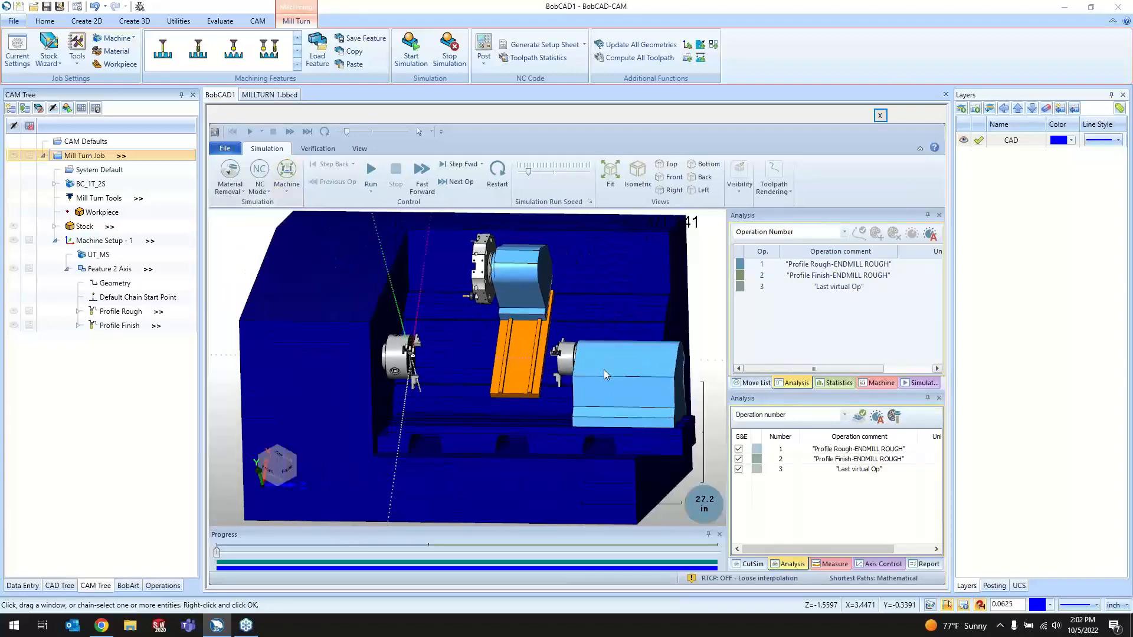
{"action": "middle_click_drag", "start_coordinate": [604, 370], "coordinate": [640, 334]}
{"action": "scroll", "coordinate": [543, 396], "scroll_direction": "down", "scroll_amount": 3}
{"action": "scroll", "coordinate": [543, 397], "scroll_direction": "up", "scroll_amount": 3}
- Switch the simulation focus to Workpiece / Stock and examine the stock disc and the tools
{"action": "left_click", "coordinate": [288, 188]}
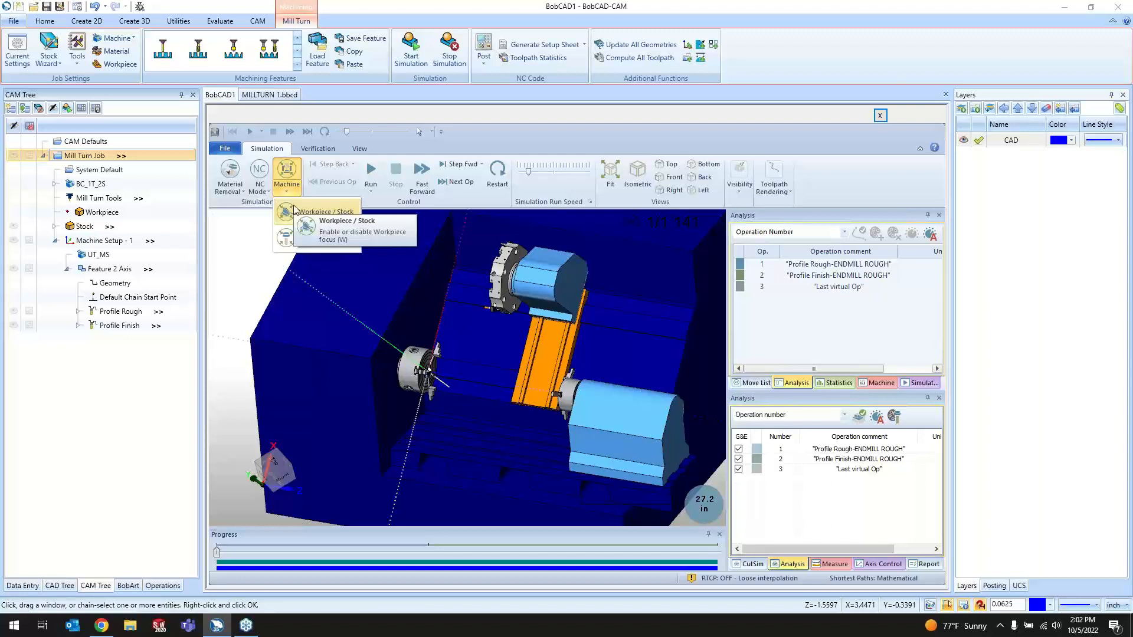
{"action": "left_click", "coordinate": [313, 211]}
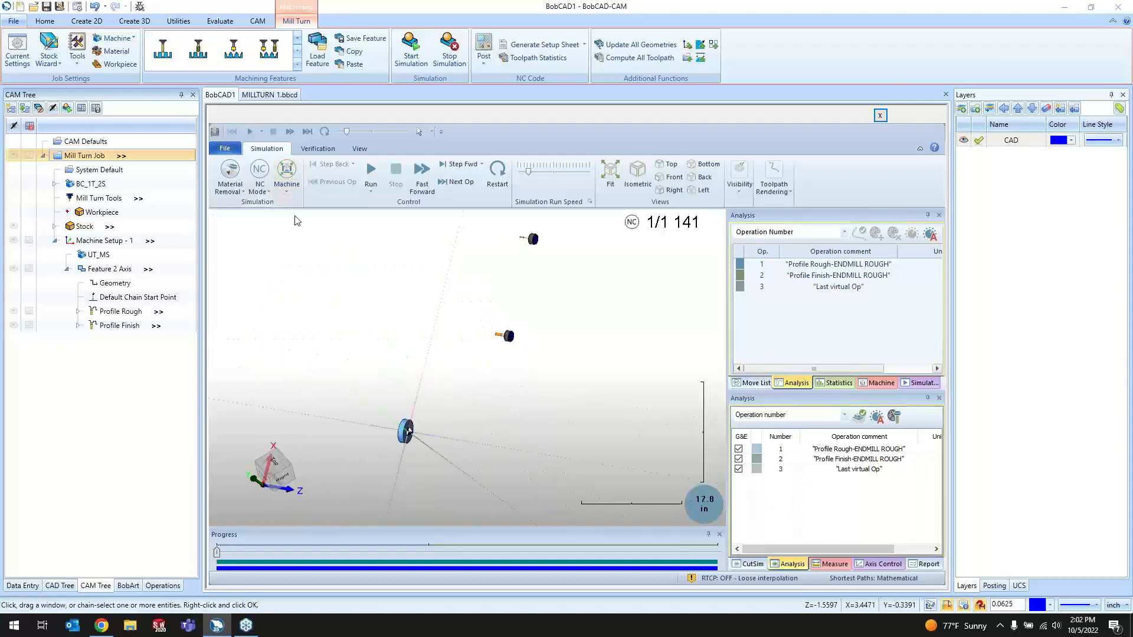
{"action": "scroll", "coordinate": [380, 433], "scroll_direction": "down", "scroll_amount": 4}
{"action": "scroll", "coordinate": [394, 505], "scroll_direction": "up", "scroll_amount": 11}
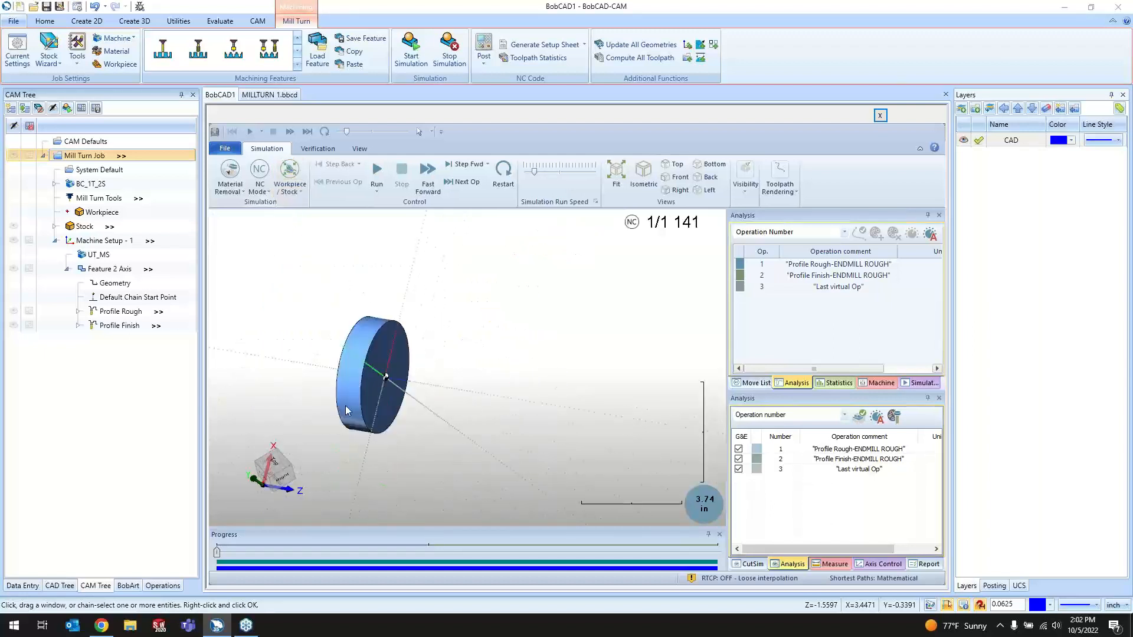
{"action": "scroll", "coordinate": [348, 418], "scroll_direction": "down", "scroll_amount": 8}
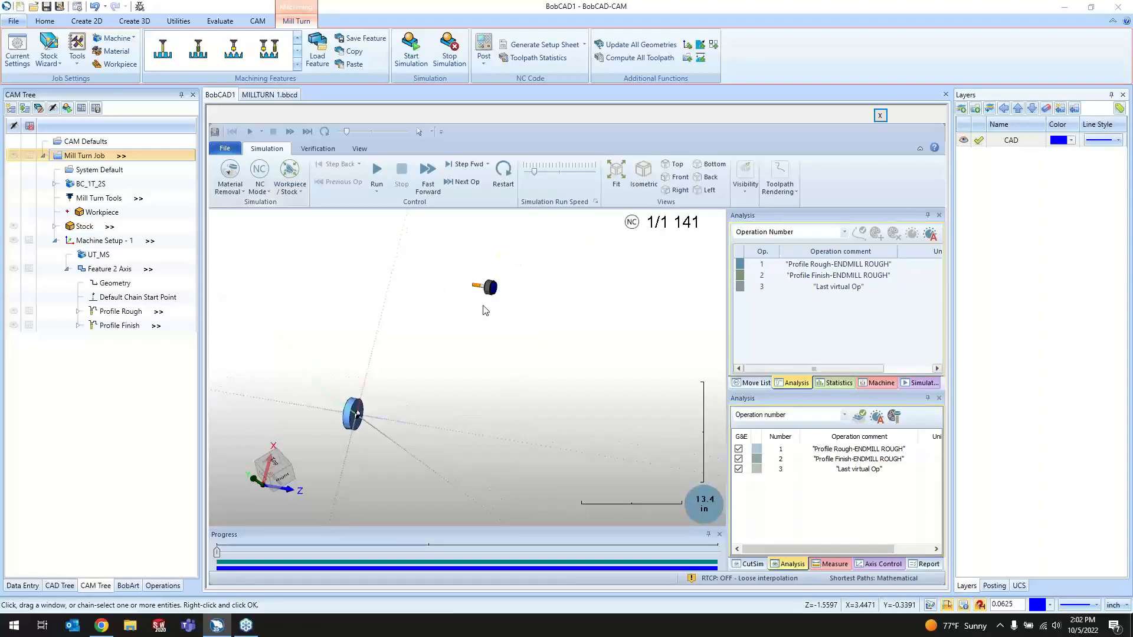
- Return the simulation focus to Machine and examine how the stock sits in the chuck, closing the simulation when done
{"action": "left_click", "coordinate": [289, 177]}
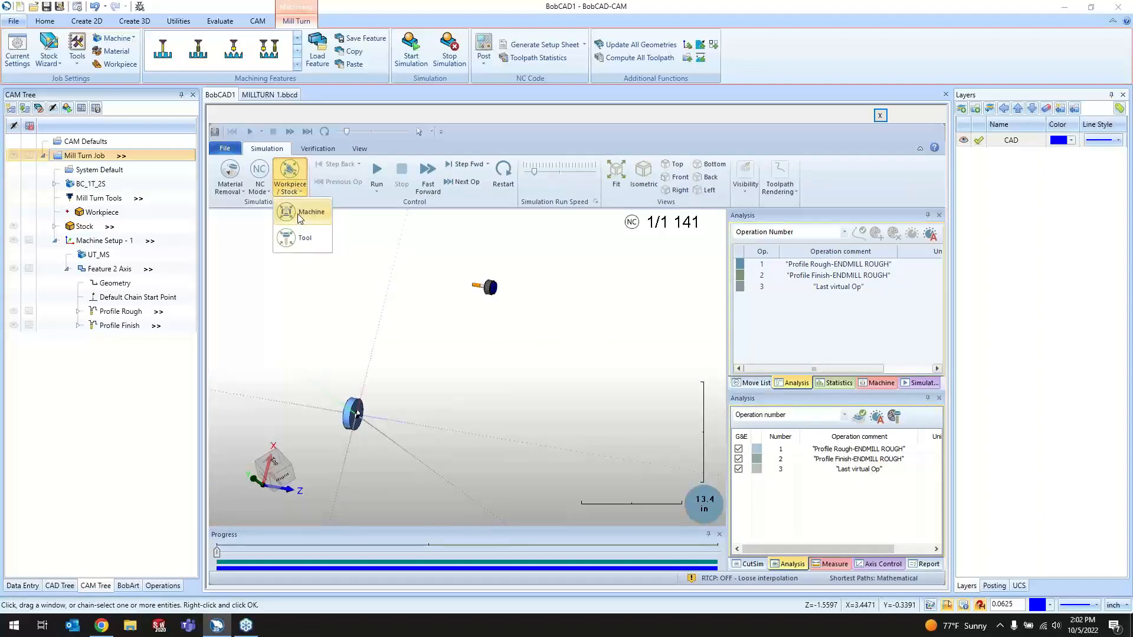
{"action": "left_click", "coordinate": [297, 214]}
{"action": "scroll", "coordinate": [485, 355], "scroll_direction": "up", "scroll_amount": 2}
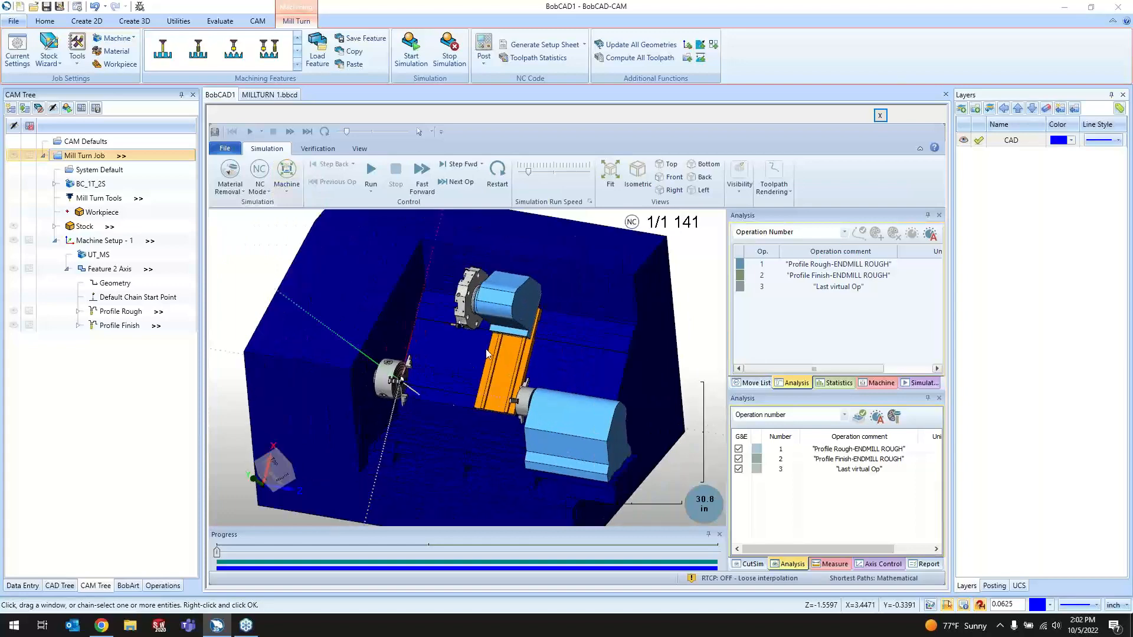
{"action": "scroll", "coordinate": [399, 382], "scroll_direction": "up", "scroll_amount": 10}
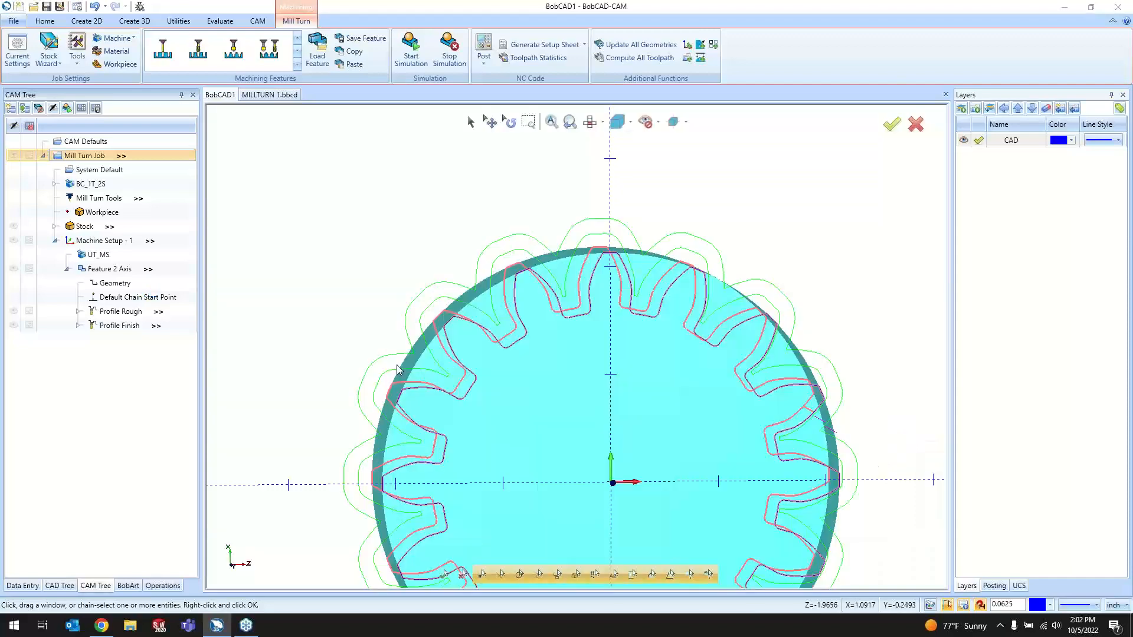
- Edit Machine Setup - 1 and set its work offset Z to 1.5
{"action": "scroll", "coordinate": [397, 350], "scroll_direction": "down", "scroll_amount": 4}
{"action": "scroll", "coordinate": [402, 408], "scroll_direction": "up", "scroll_amount": 2}
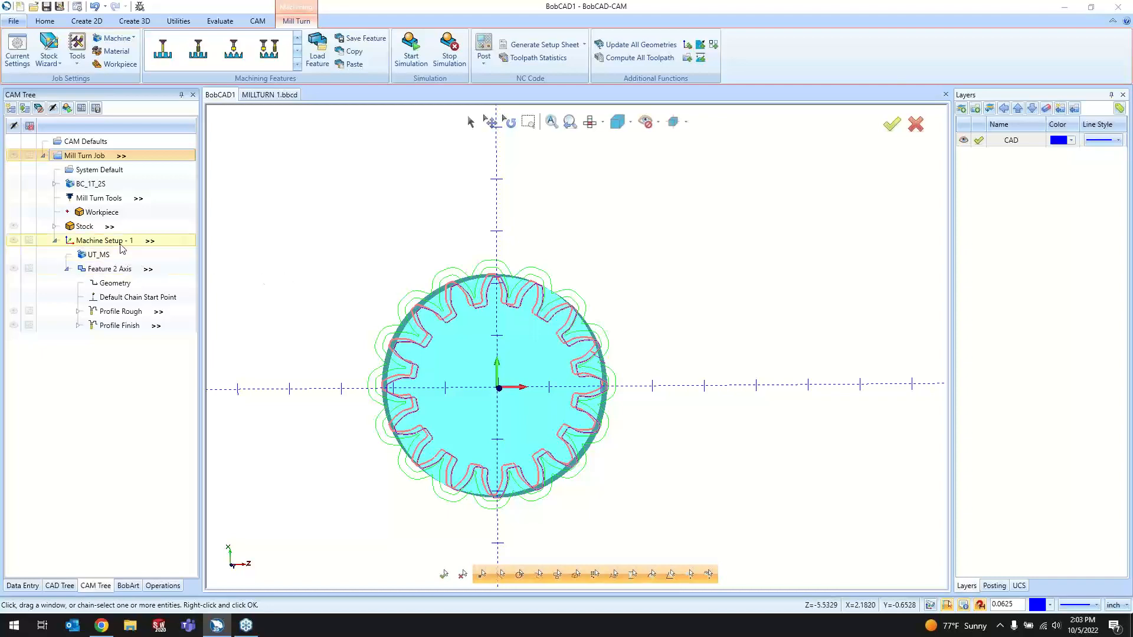
{"action": "middle_click_drag", "start_coordinate": [370, 316], "coordinate": [440, 338]}
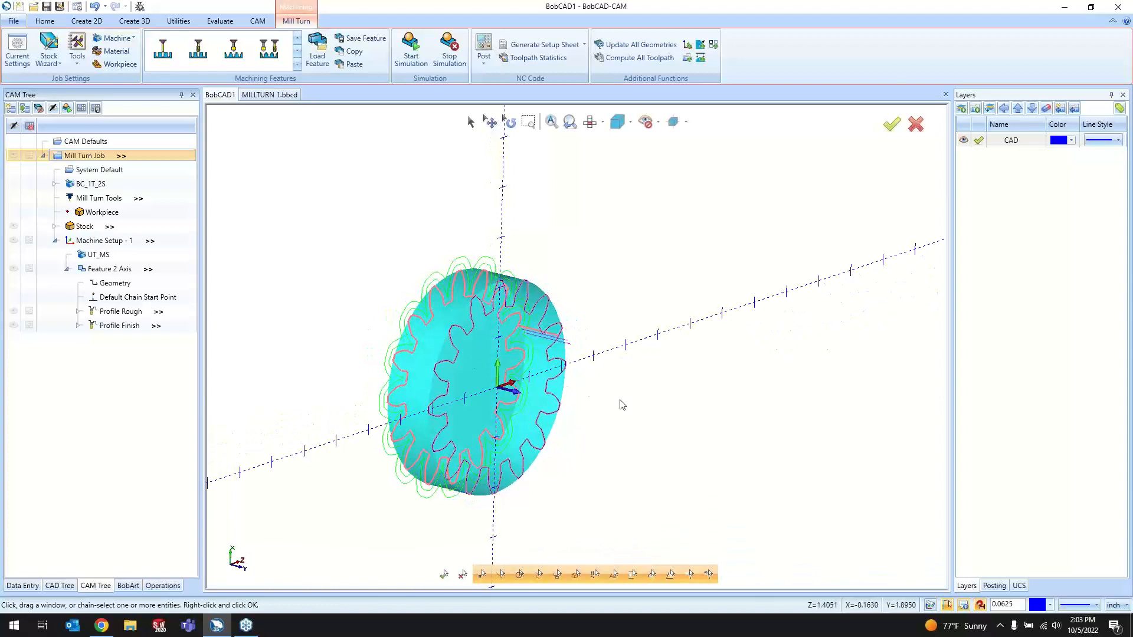
{"action": "right_click", "coordinate": [108, 244]}
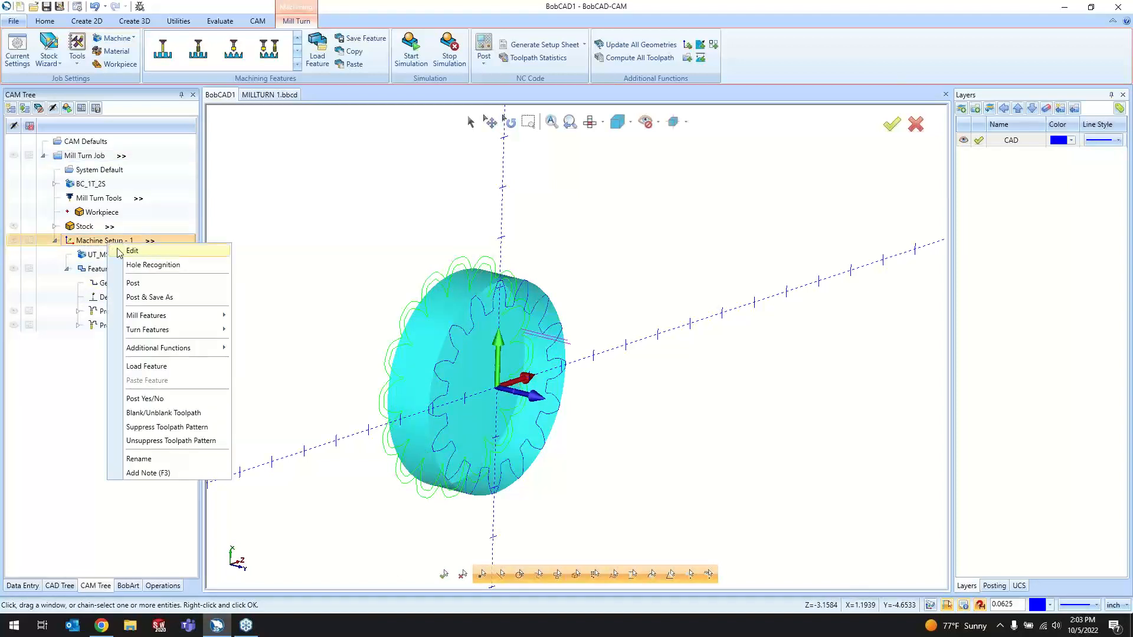
{"action": "left_click", "coordinate": [158, 253]}
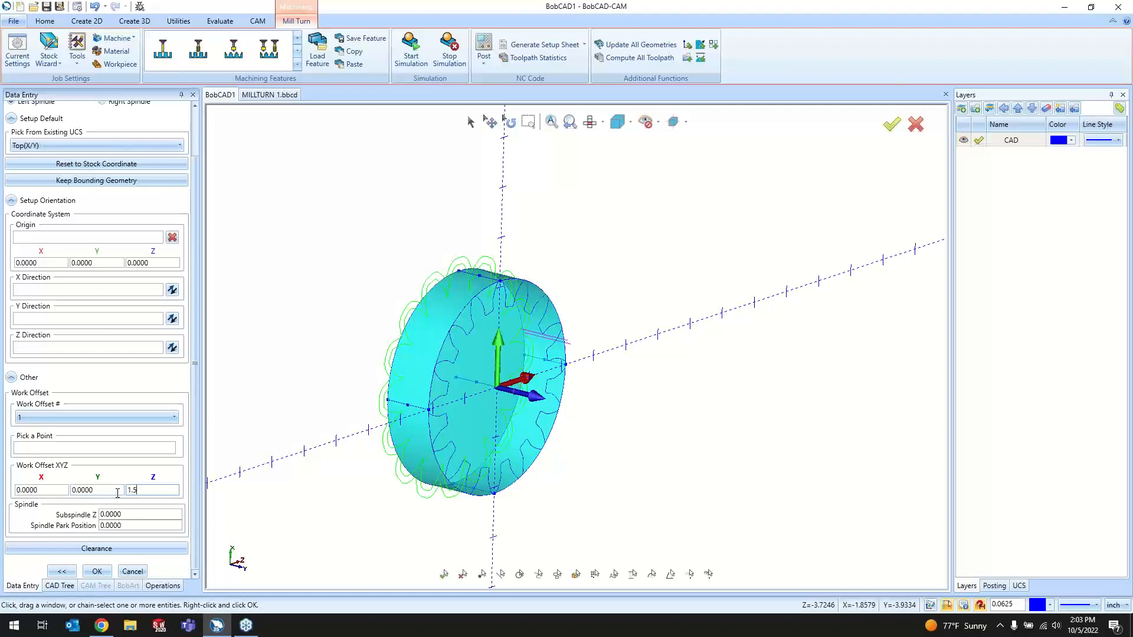
{"action": "key", "text": "Tab"}
{"action": "left_click", "coordinate": [96, 571]}
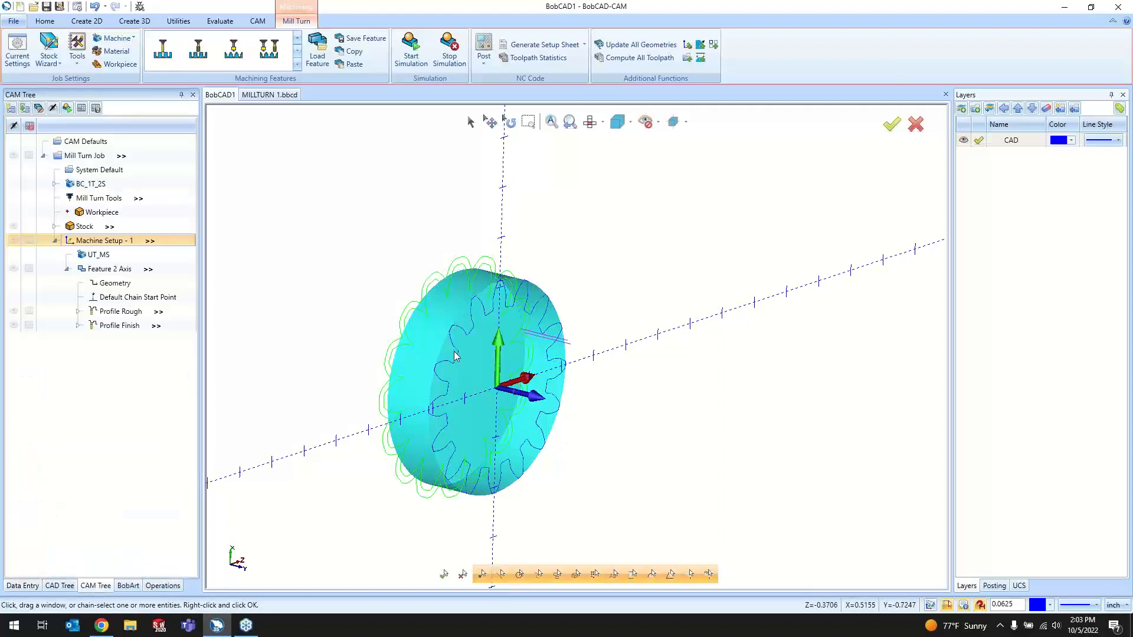
- Start the simulation again and examine the stock's position relative to the chuck jaws
{"action": "left_click", "coordinate": [409, 58]}
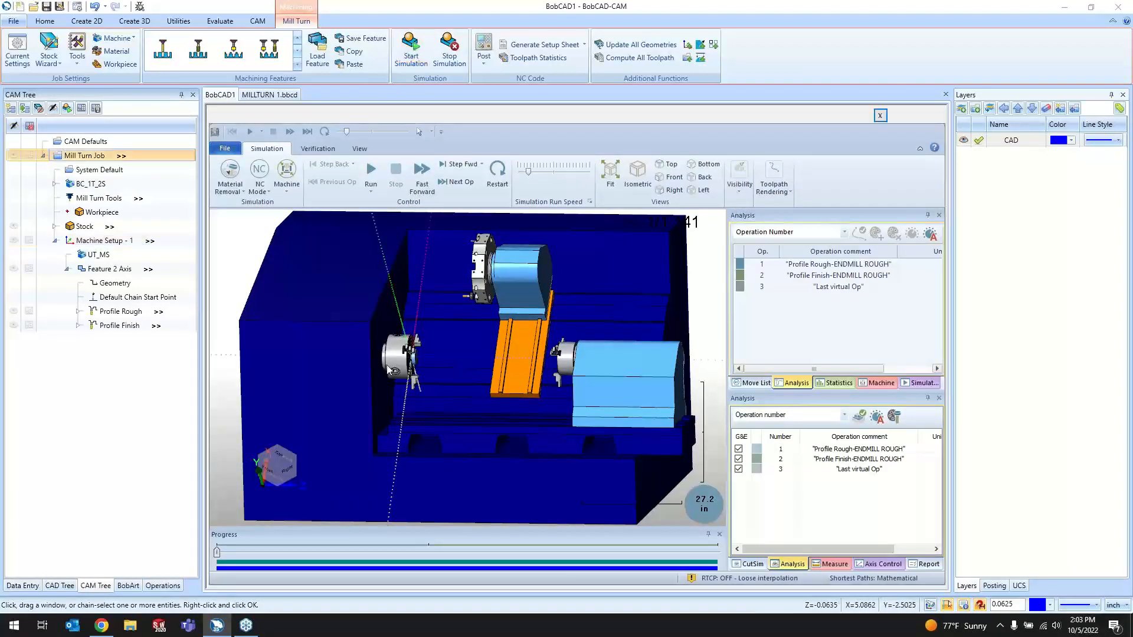
{"action": "scroll", "coordinate": [422, 361], "scroll_direction": "down", "scroll_amount": 2}
{"action": "scroll", "coordinate": [421, 361], "scroll_direction": "up", "scroll_amount": 5}
{"action": "scroll", "coordinate": [419, 361], "scroll_direction": "up", "scroll_amount": 3}
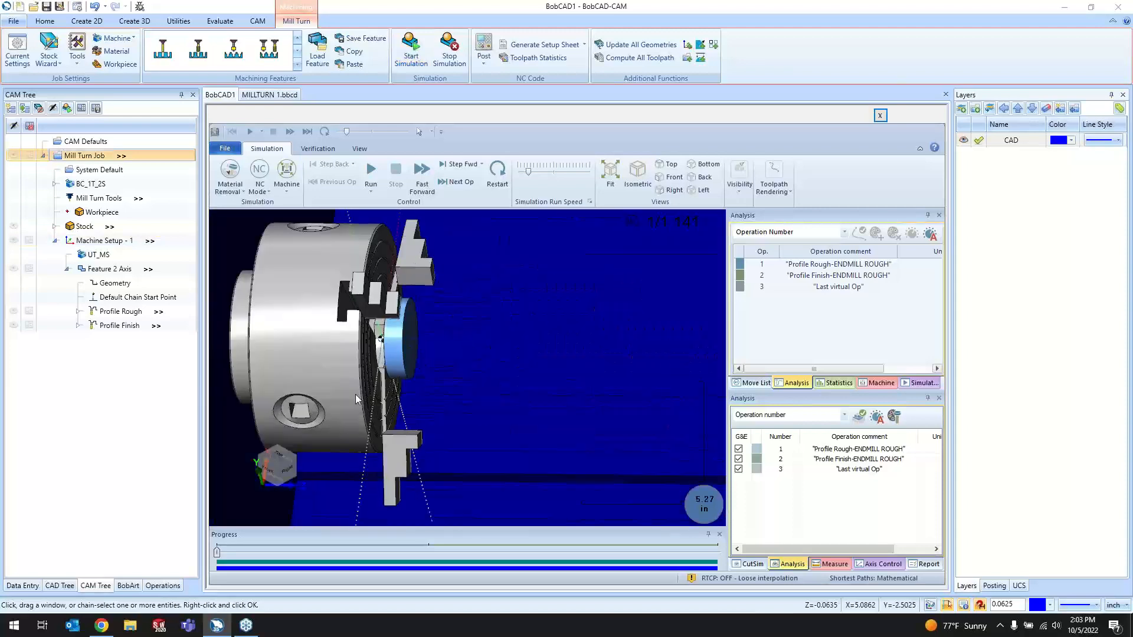
{"action": "middle_click_drag", "start_coordinate": [422, 387], "coordinate": [411, 383]}
{"action": "scroll", "coordinate": [411, 382], "scroll_direction": "down", "scroll_amount": 1}
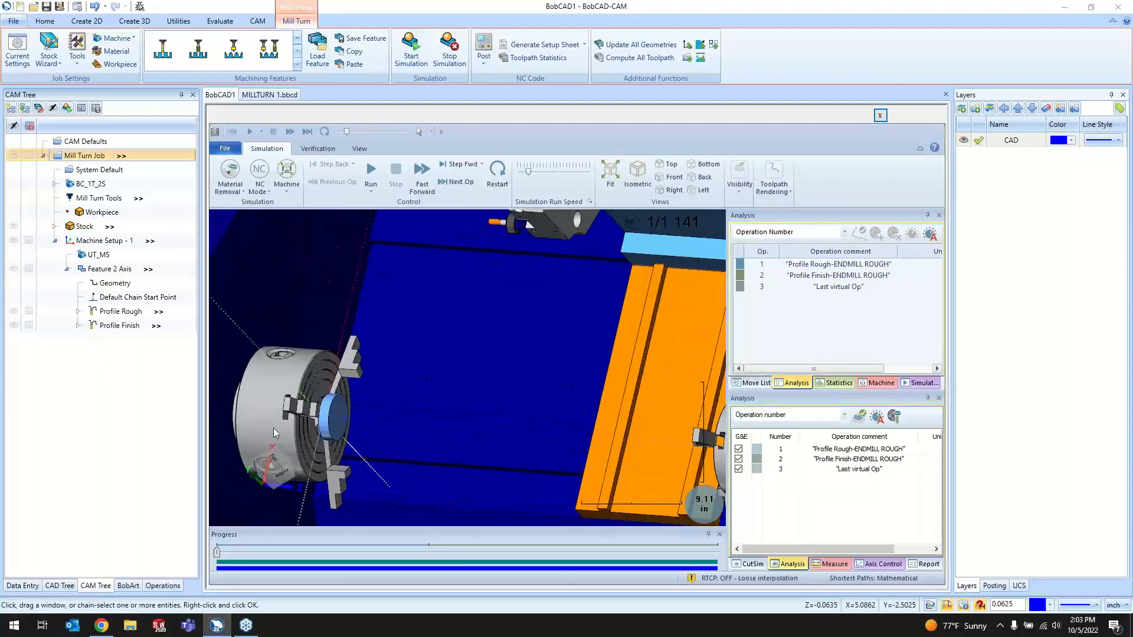
{"action": "scroll", "coordinate": [274, 427], "scroll_direction": "up", "scroll_amount": 2}
- Reduce the simulation run speed to its minimum and run the simulation, watching the endmill cut the gear blank
{"action": "left_click_drag", "start_coordinate": [525, 174], "coordinate": [518, 172]}
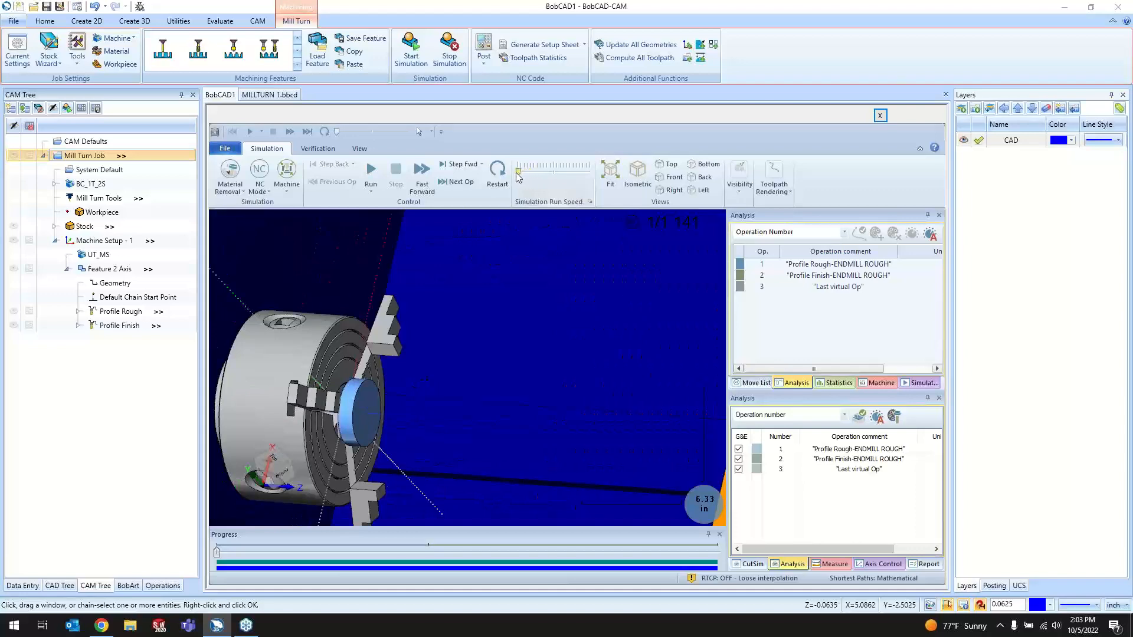
{"action": "left_click", "coordinate": [371, 171]}
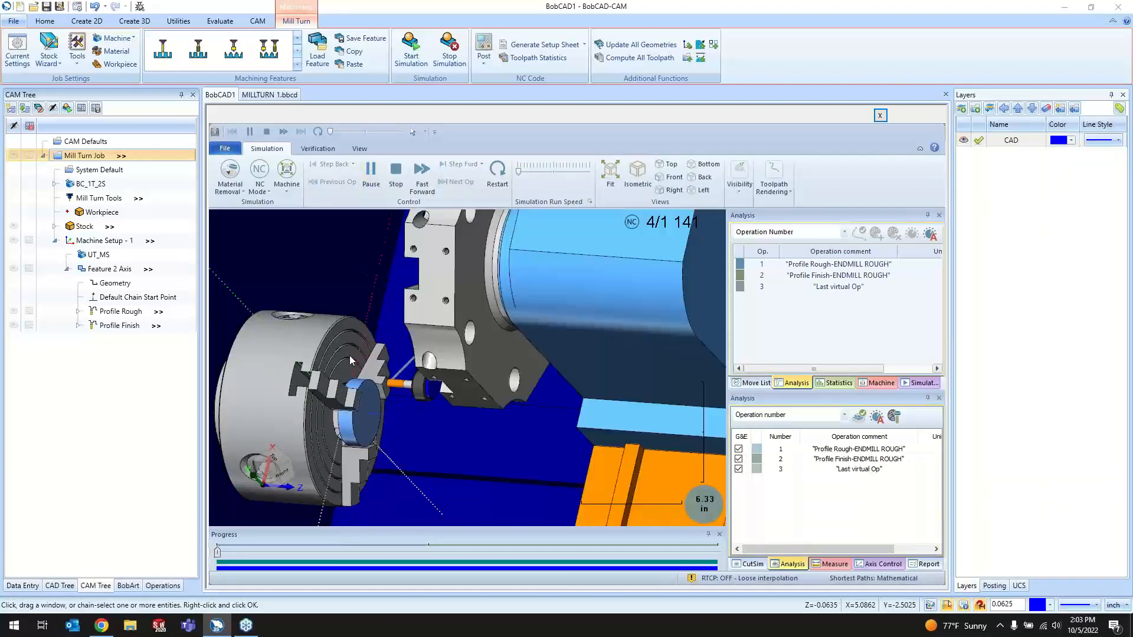
{"action": "scroll", "coordinate": [360, 410], "scroll_direction": "up", "scroll_amount": 3}
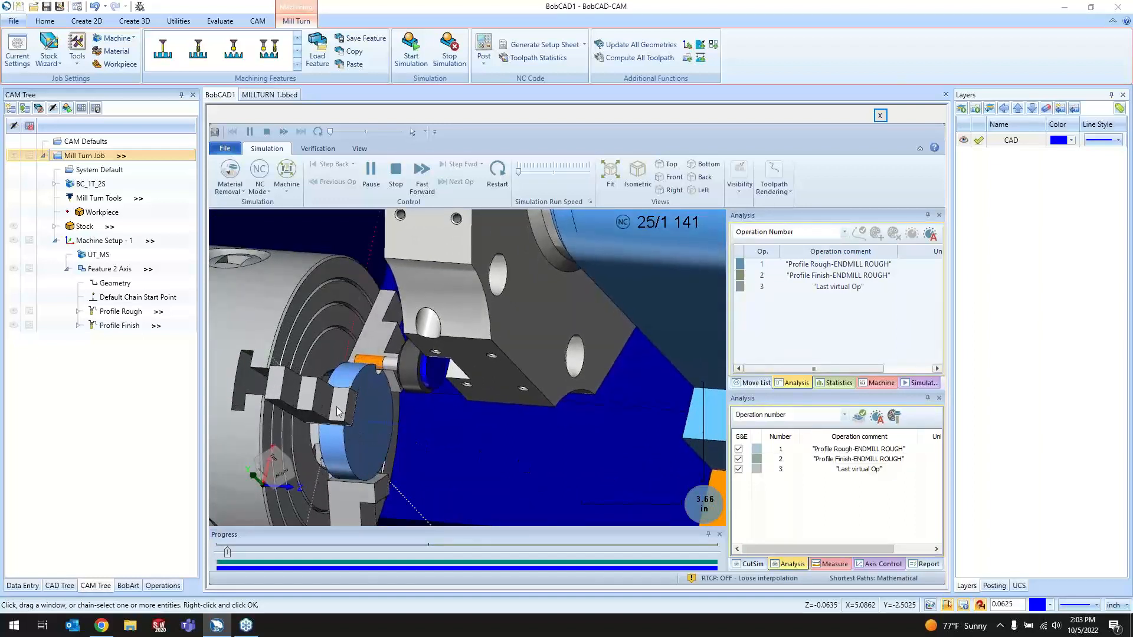
- Examine the endmill cutting the gear teeth up close, and raise the simulation run speed to play through the remaining operations
{"action": "scroll", "coordinate": [397, 370], "scroll_direction": "up", "scroll_amount": 5}
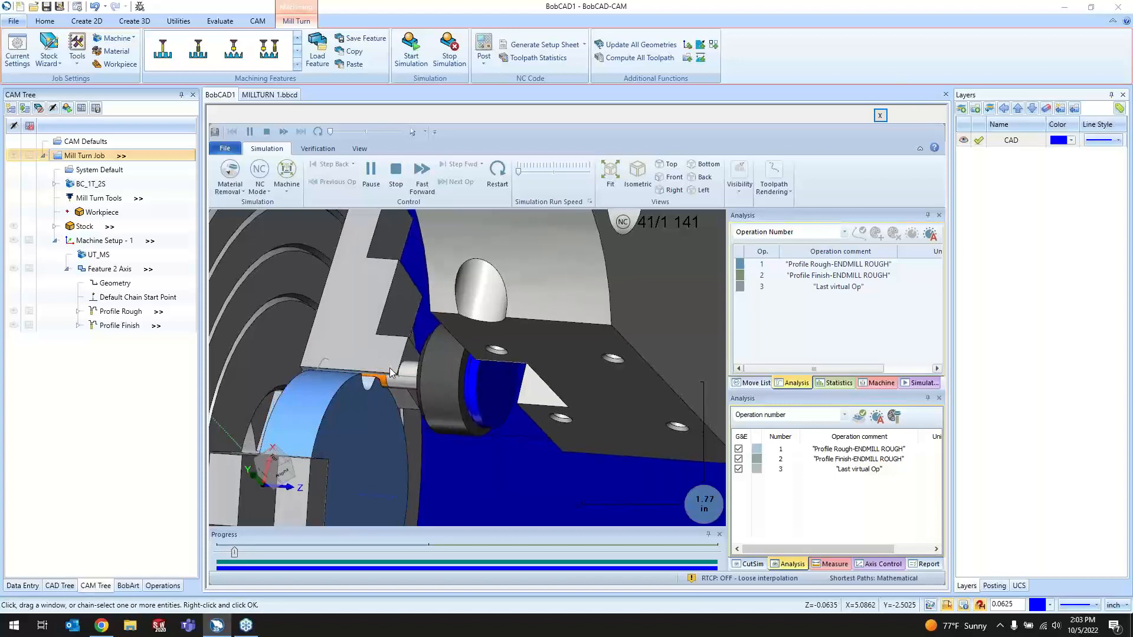
{"action": "scroll", "coordinate": [388, 395], "scroll_direction": "down", "scroll_amount": 3}
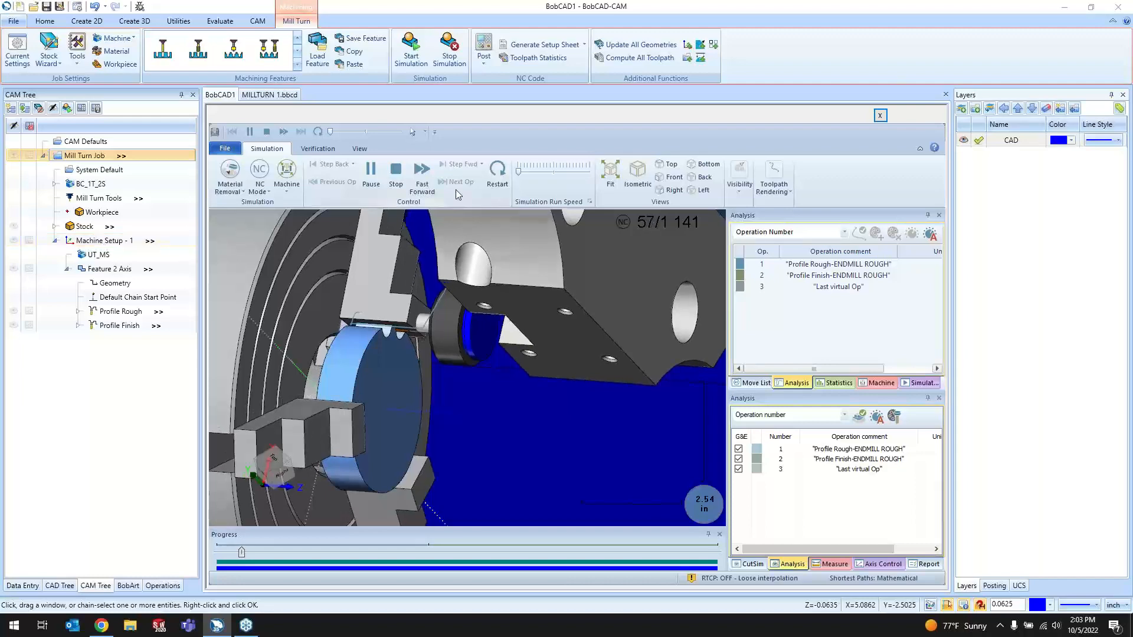
{"action": "left_click_drag", "start_coordinate": [518, 171], "coordinate": [536, 172]}
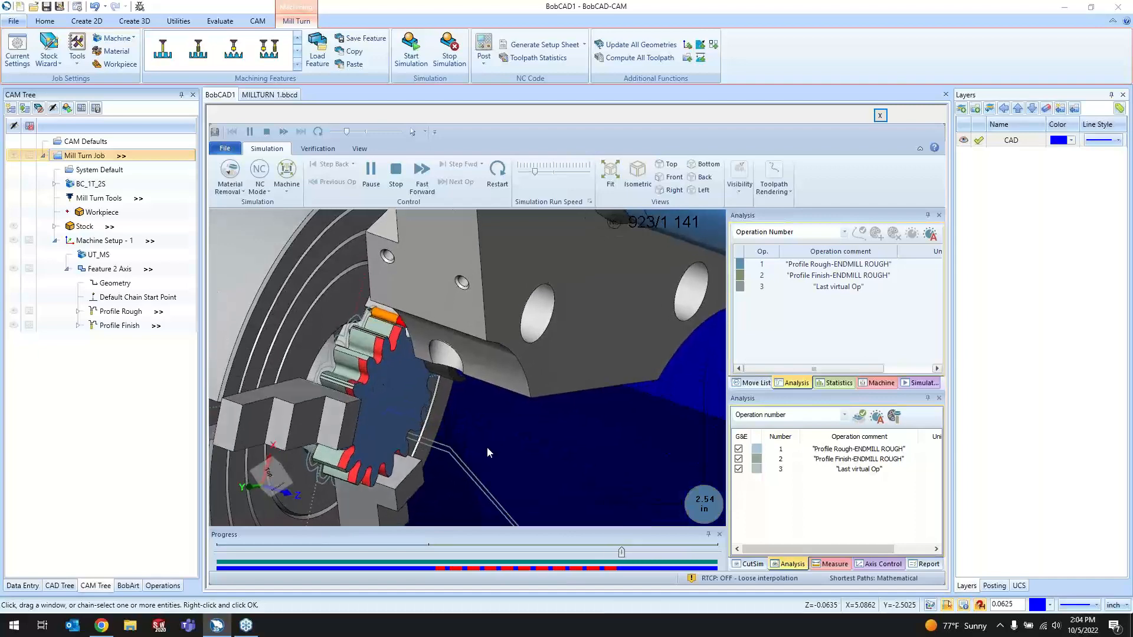
- Look through the simulation's move list, analysis, statistics, machine, stop-condition, measure and axis information, ending at the collision report
{"action": "left_click", "coordinate": [755, 383]}
{"action": "left_click", "coordinate": [794, 383]}
{"action": "left_click", "coordinate": [834, 383]}
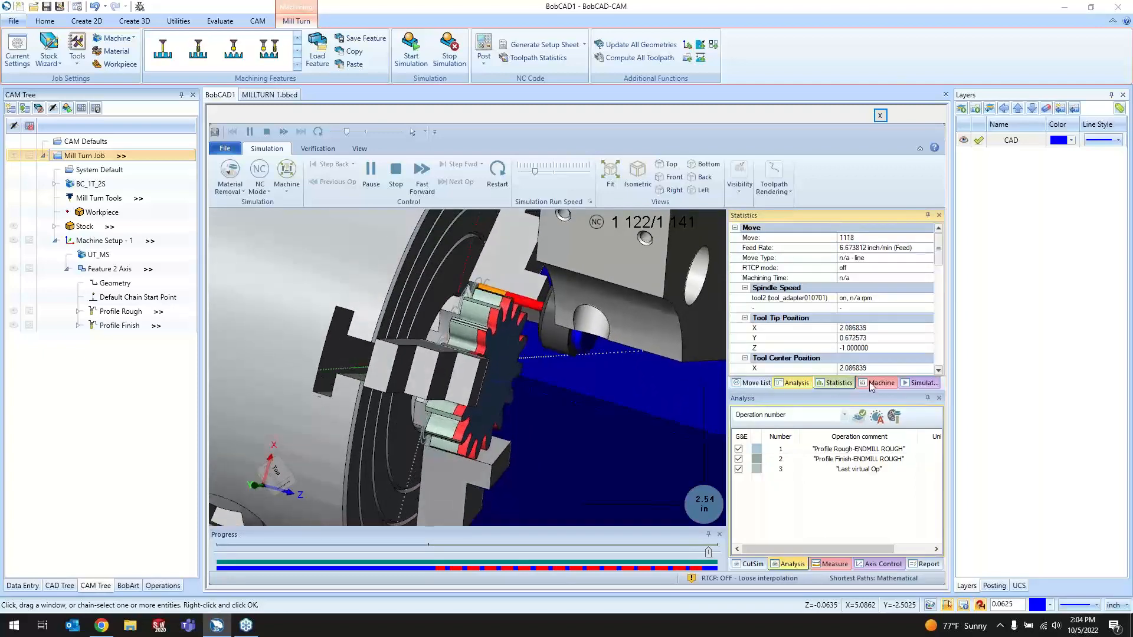
{"action": "left_click", "coordinate": [873, 383]}
{"action": "left_click", "coordinate": [921, 383]}
{"action": "left_click", "coordinate": [830, 564]}
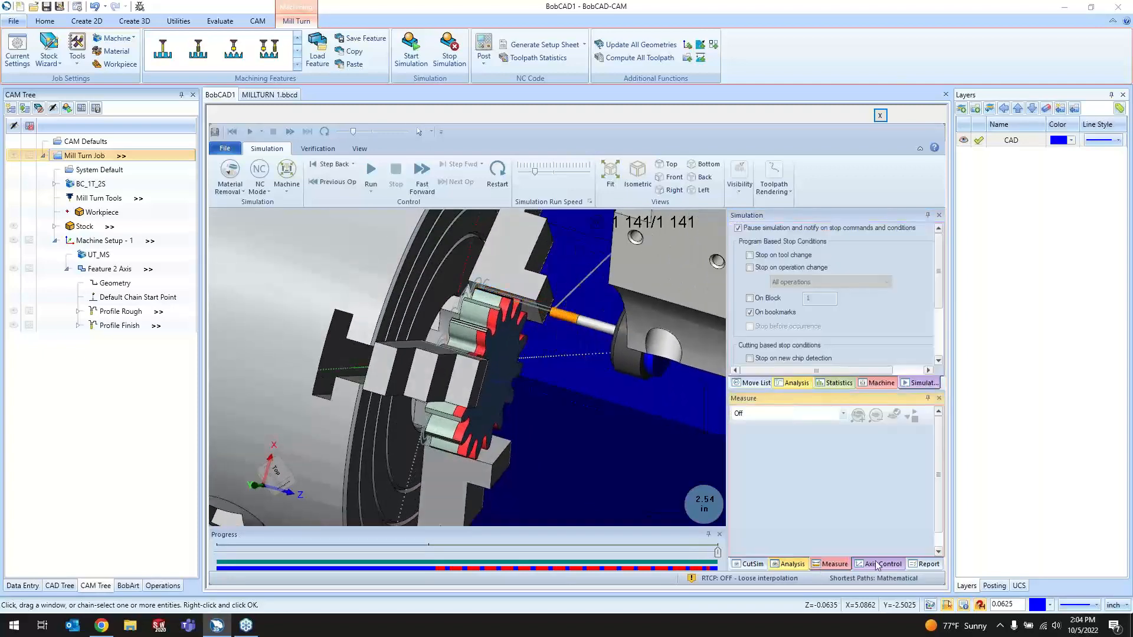
{"action": "left_click", "coordinate": [877, 566]}
{"action": "left_click", "coordinate": [924, 564]}
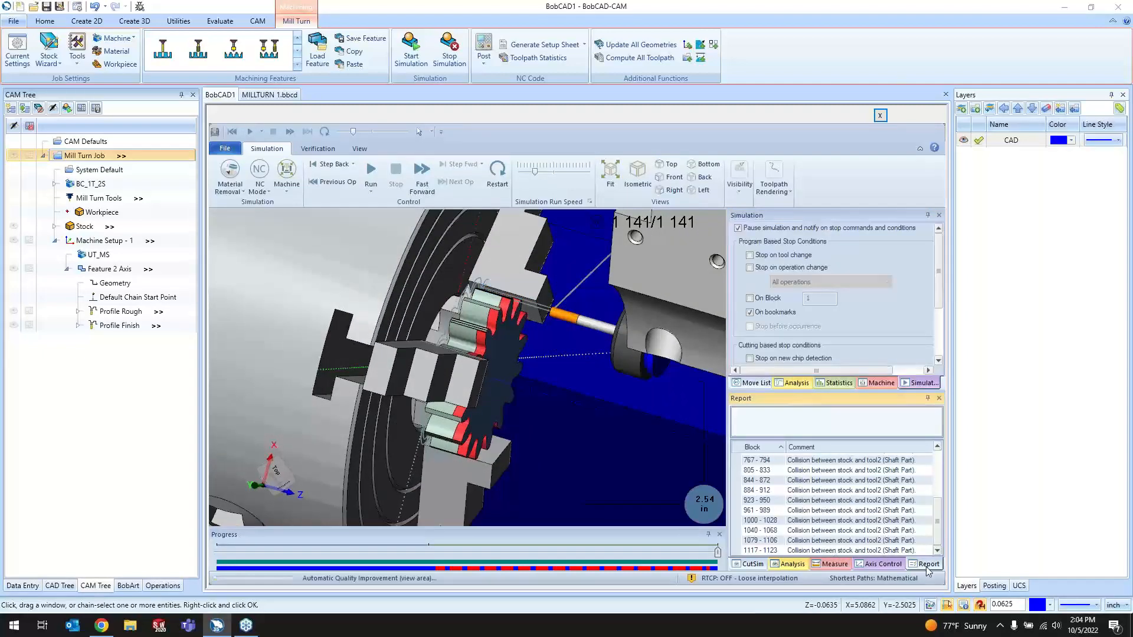
- Jump to the reported collisions at blocks 767, 1040 and 1079, examine the tool shaft against the stock, and close the simulation
{"action": "left_click", "coordinate": [802, 462]}
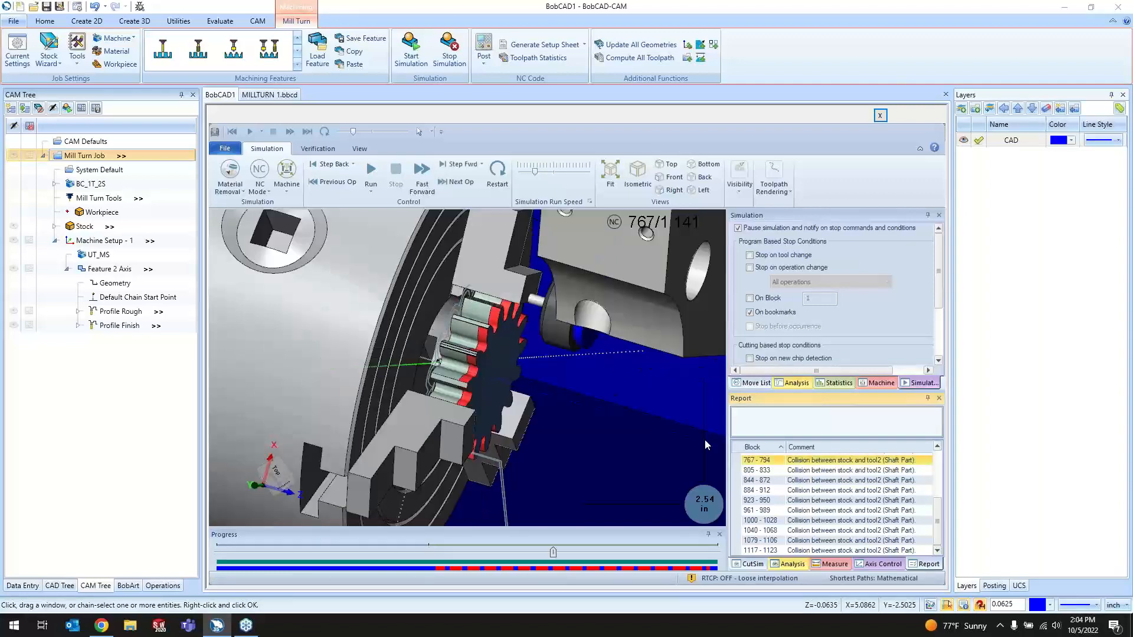
{"action": "left_click", "coordinate": [840, 531]}
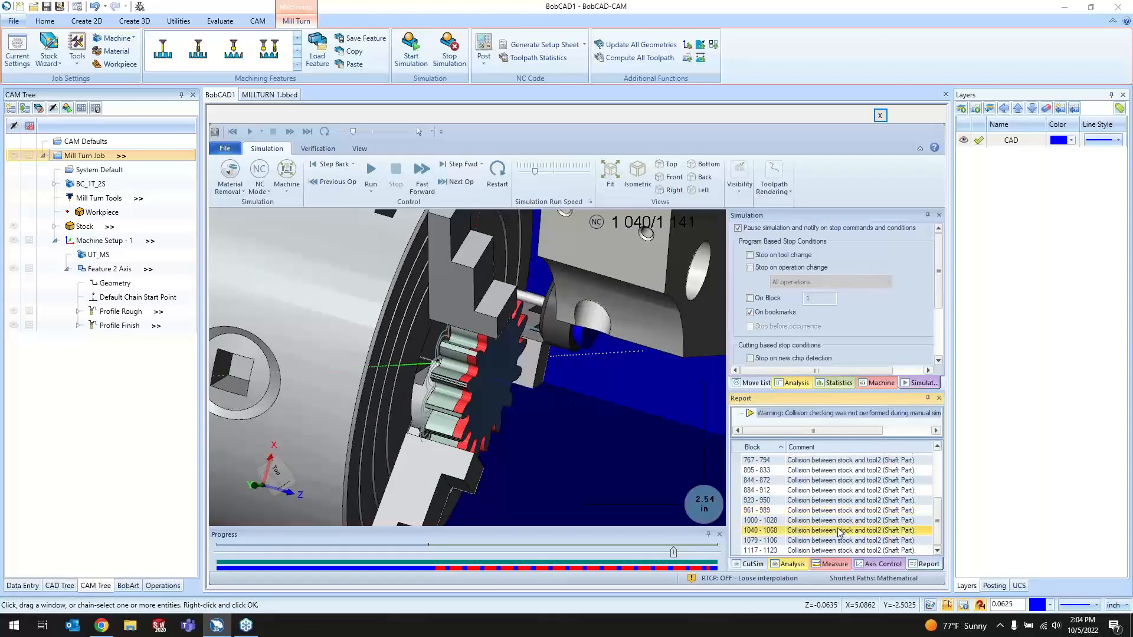
{"action": "left_click", "coordinate": [828, 541]}
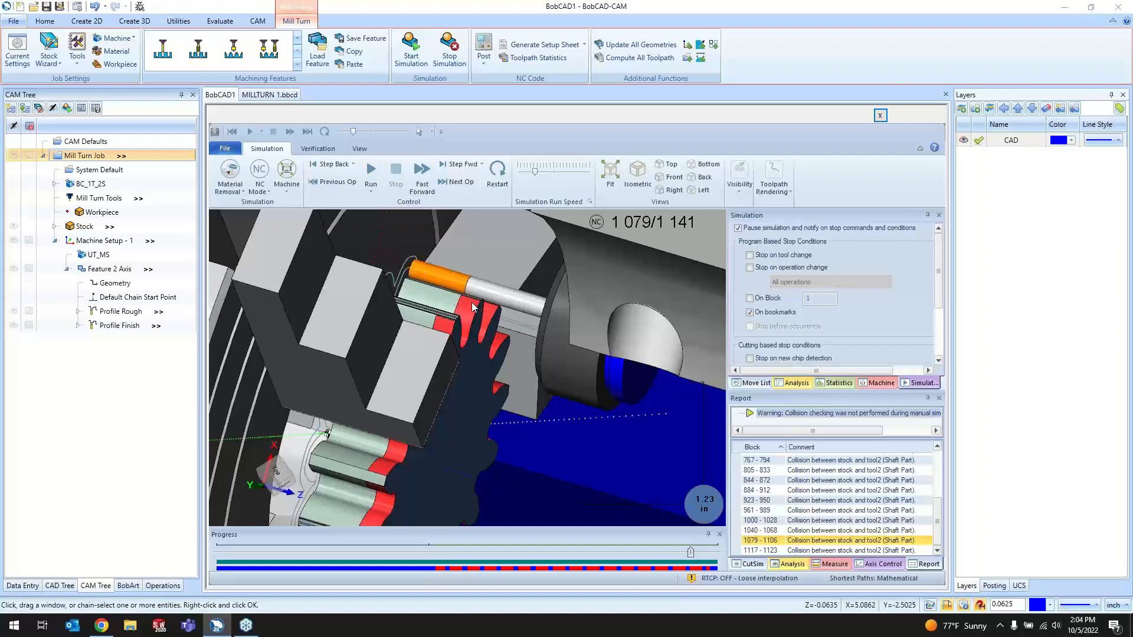
{"action": "left_click", "coordinate": [882, 117]}
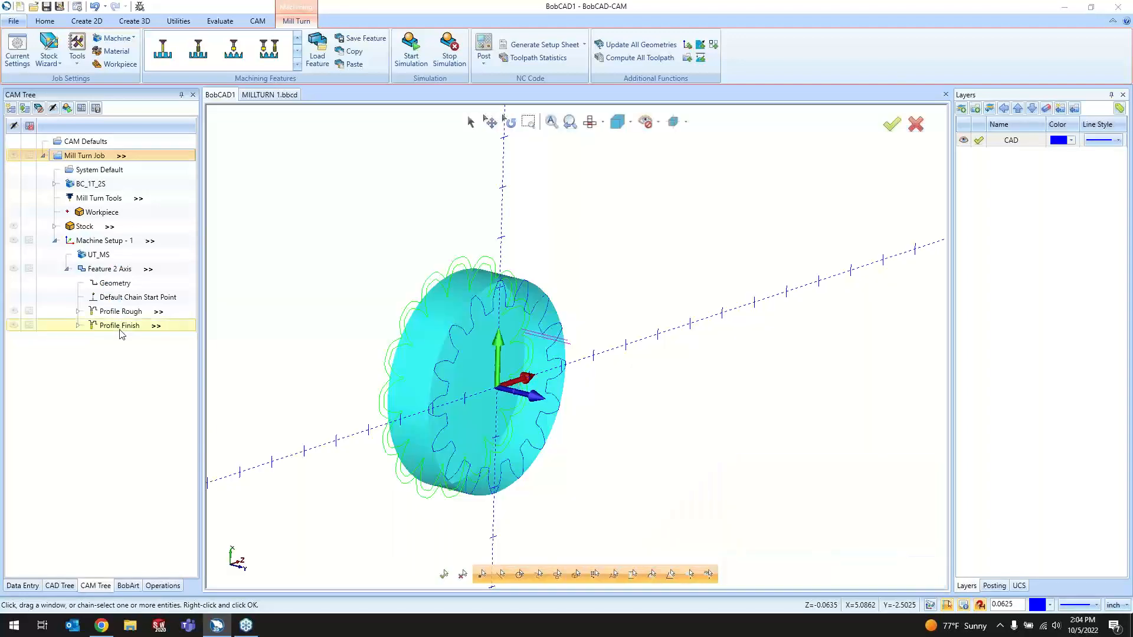
- Edit the Profile Finish operation and select the standard 1/4 flat endmill at Station # 7 in its tool crib
{"action": "right_click", "coordinate": [120, 330]}
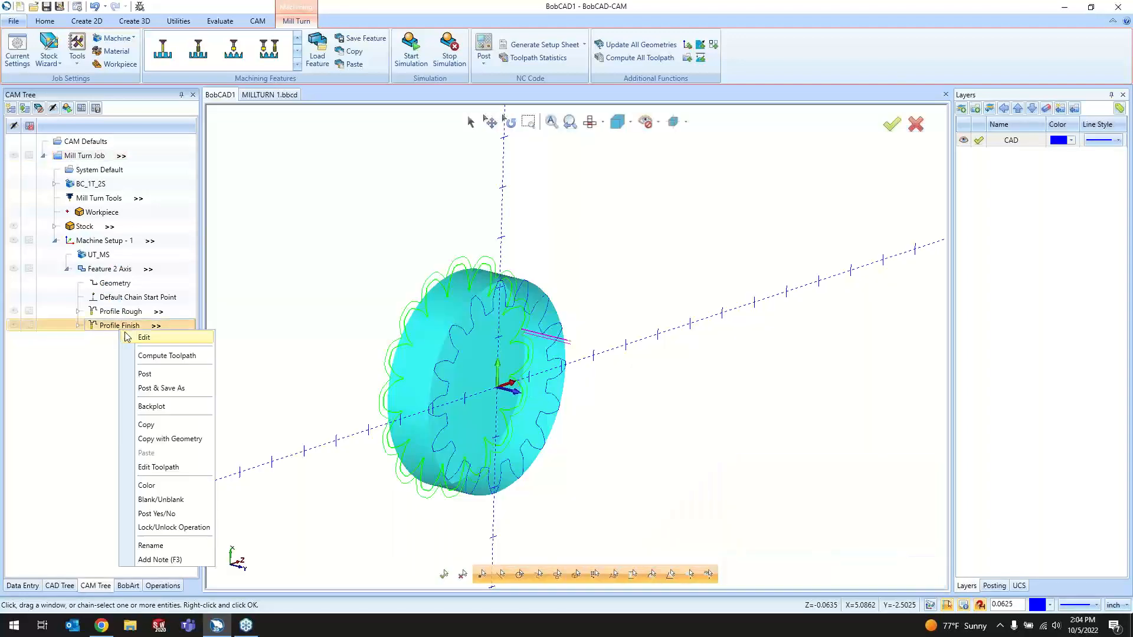
{"action": "left_click", "coordinate": [126, 334]}
{"action": "left_click", "coordinate": [470, 179]}
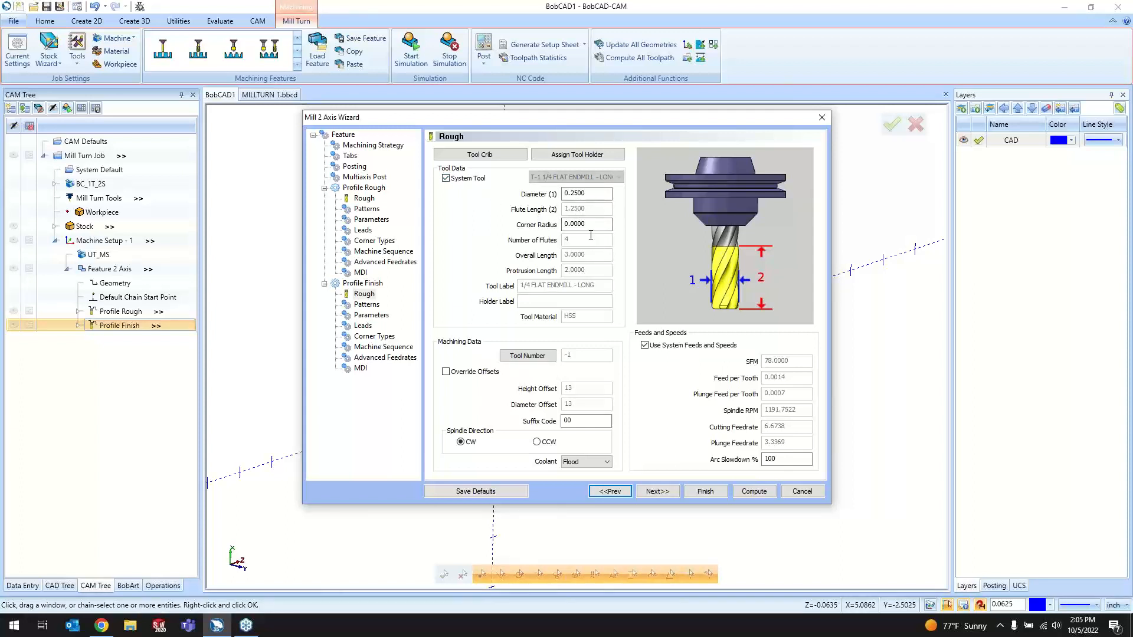
{"action": "left_click", "coordinate": [481, 156]}
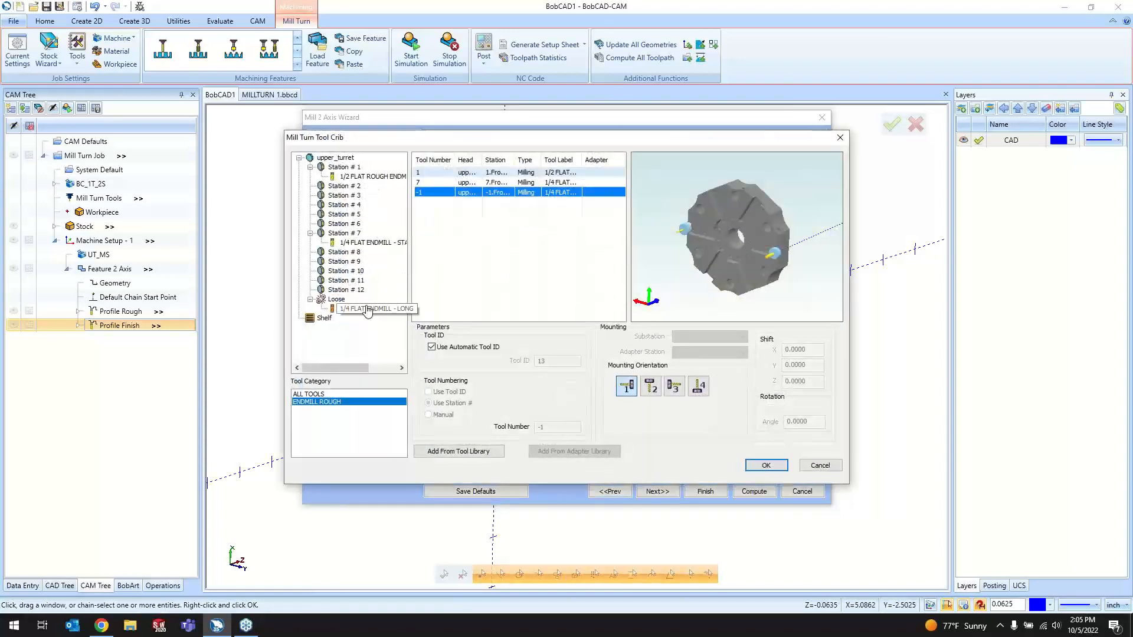
{"action": "left_click", "coordinate": [370, 243]}
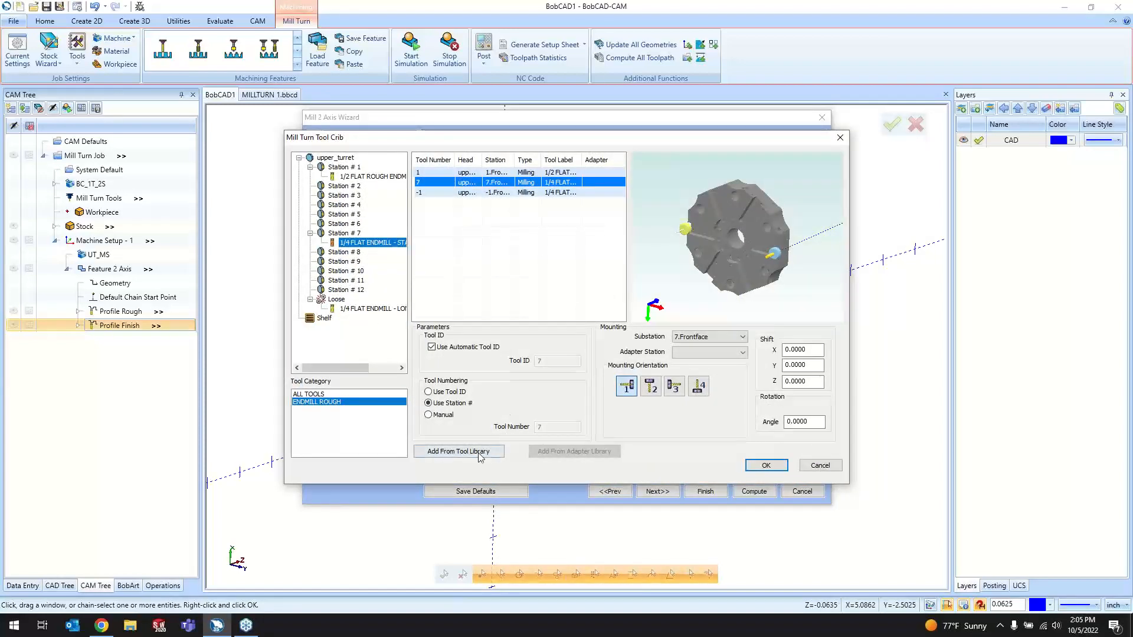
- Sort the tool library's roughing endmills by diameter and select the 1/4 FLAT ENDMILL - LONG
{"action": "left_click", "coordinate": [459, 452]}
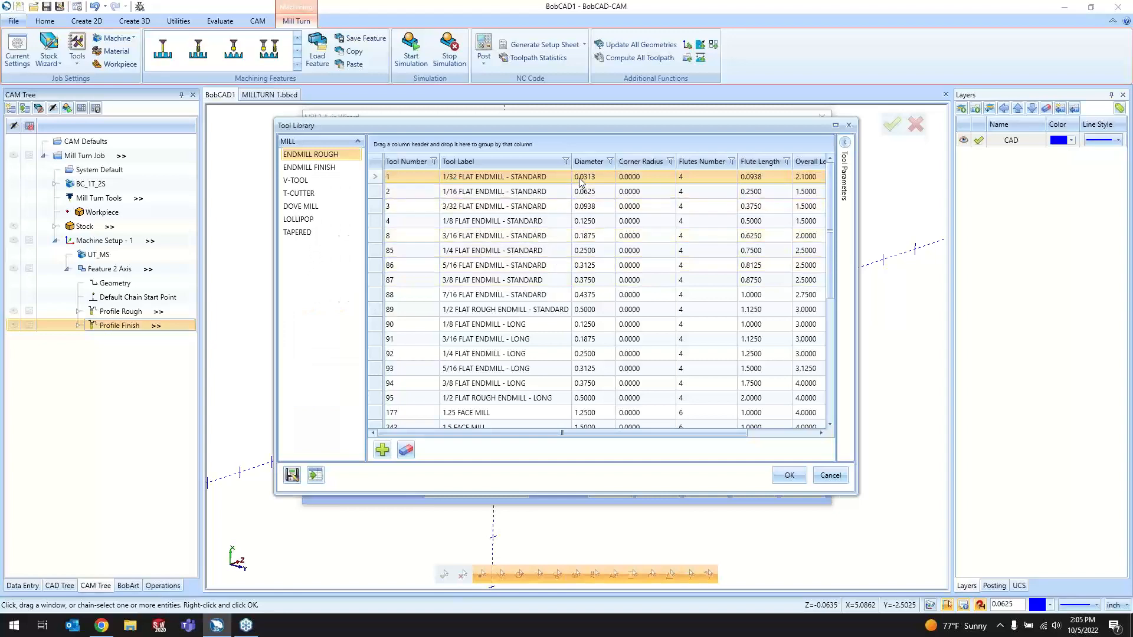
{"action": "left_click", "coordinate": [591, 166]}
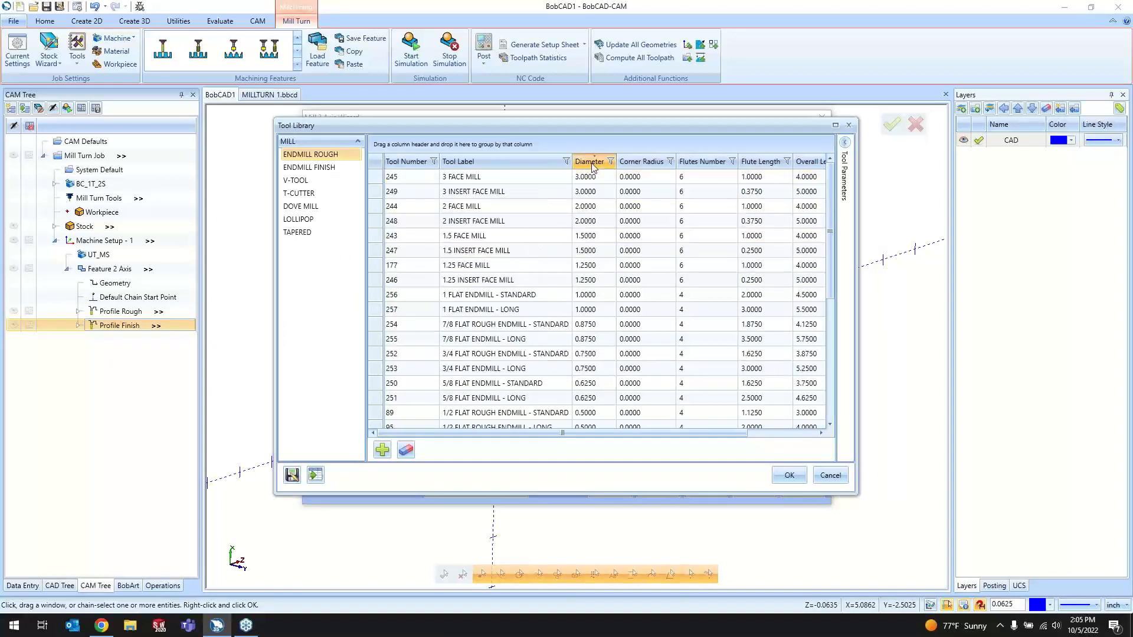
{"action": "scroll", "coordinate": [552, 310], "scroll_direction": "down", "scroll_amount": 5}
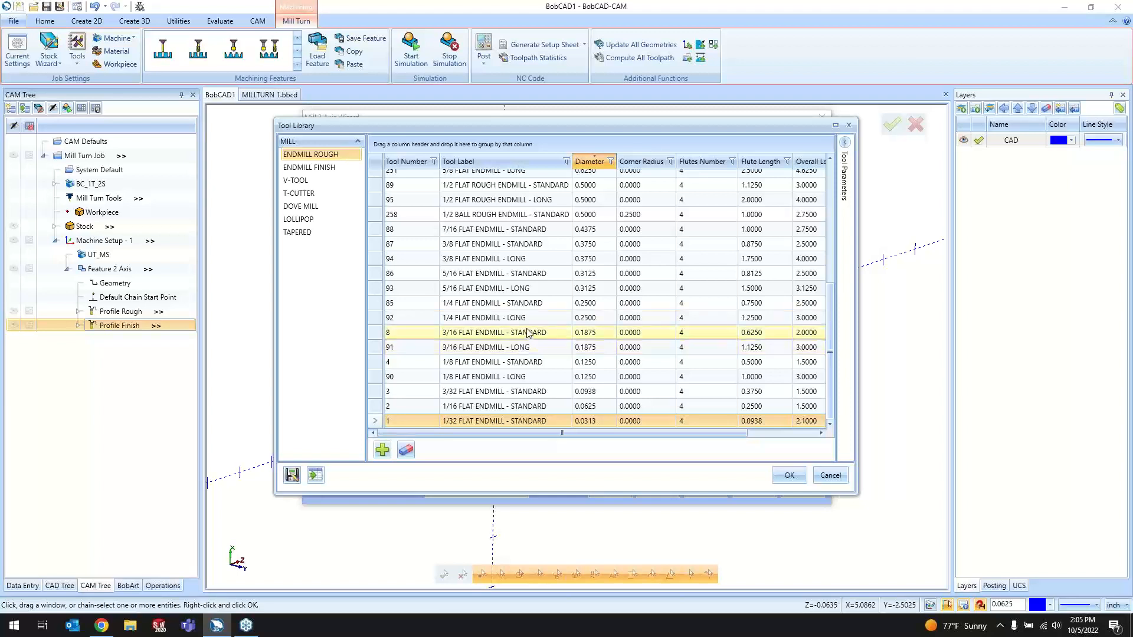
{"action": "left_click", "coordinate": [544, 319]}
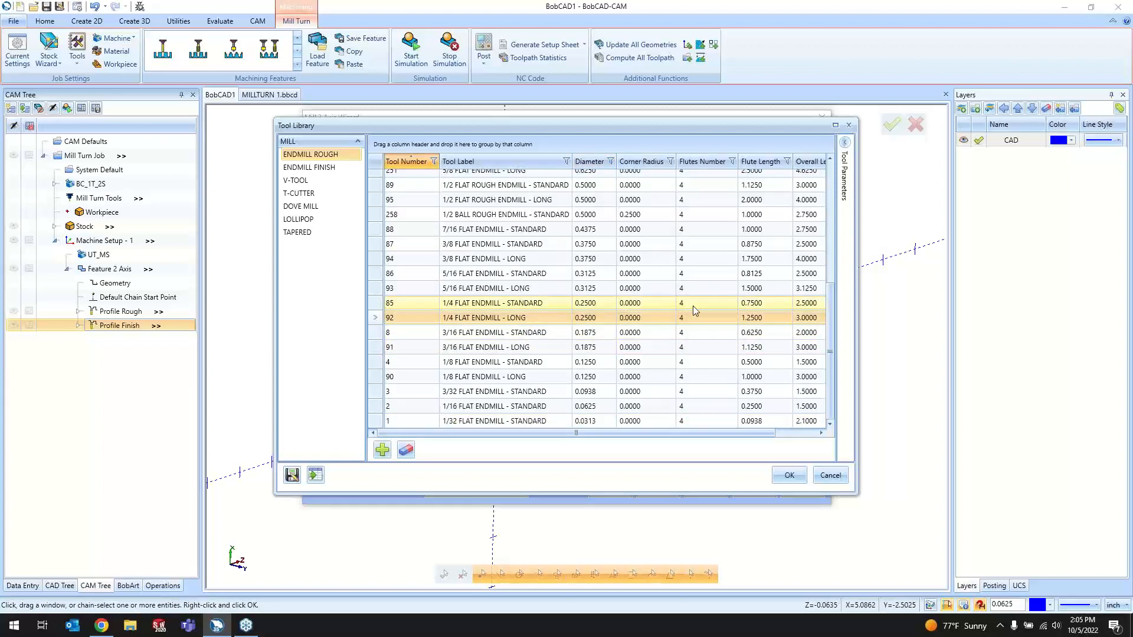
- Set the long endmill's flute length to 2, assign it to the operation and finish the wizard
{"action": "double_click", "coordinate": [763, 319]}
{"action": "left_click_drag", "start_coordinate": [819, 311], "coordinate": [747, 322]}
{"action": "scroll", "coordinate": [747, 323], "scroll_direction": "down", "scroll_amount": 1}
{"action": "type", "text": "2"}
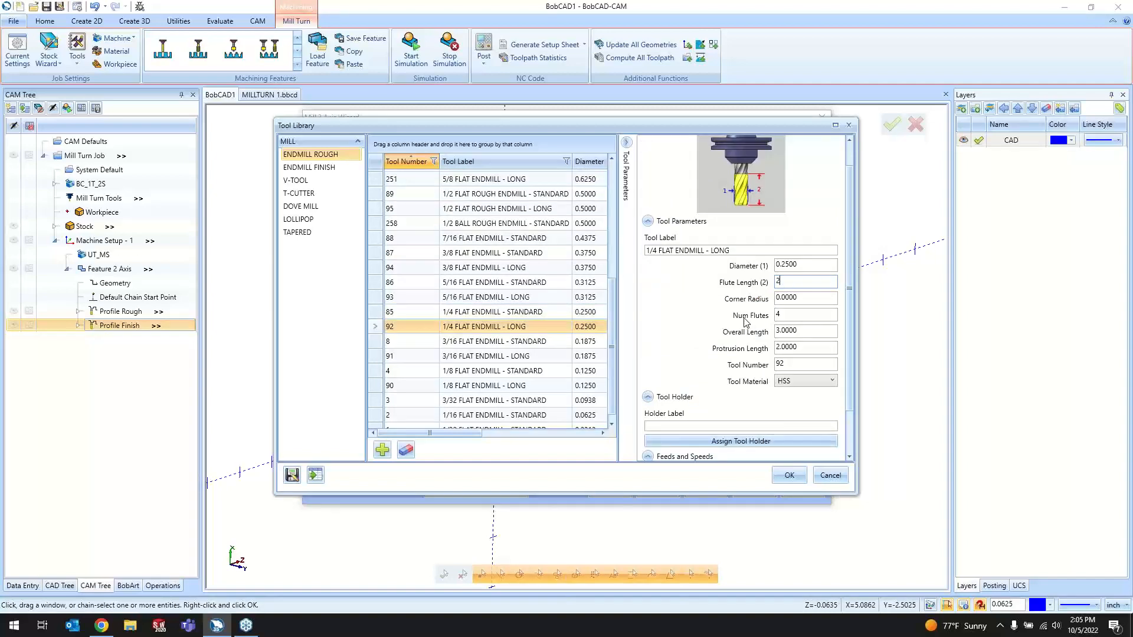
{"action": "left_click", "coordinate": [781, 479]}
{"action": "left_click", "coordinate": [765, 465]}
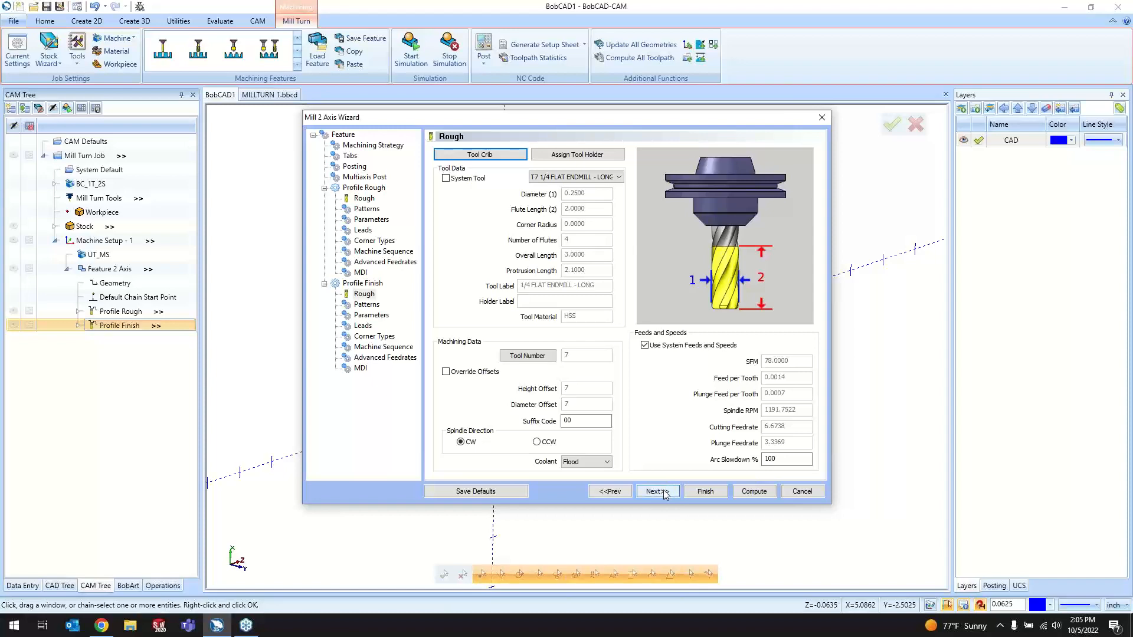
{"action": "left_click", "coordinate": [705, 491]}
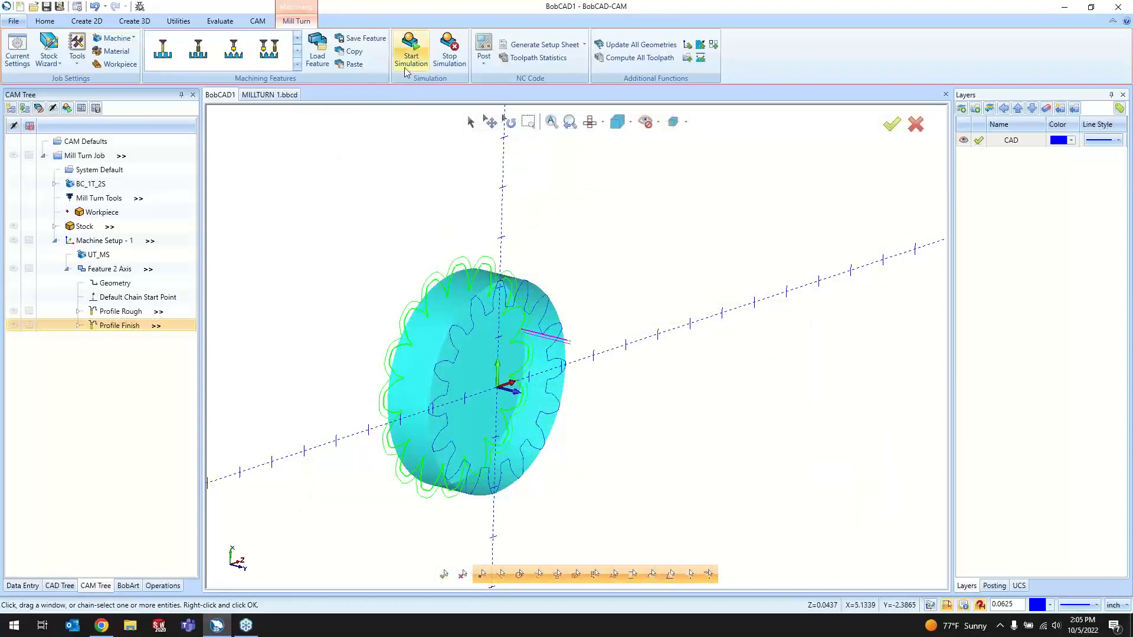
- Check the job in simulation, close it, and set the work offset Z of Machine Setup - 1 to 3
{"action": "left_click", "coordinate": [405, 66]}
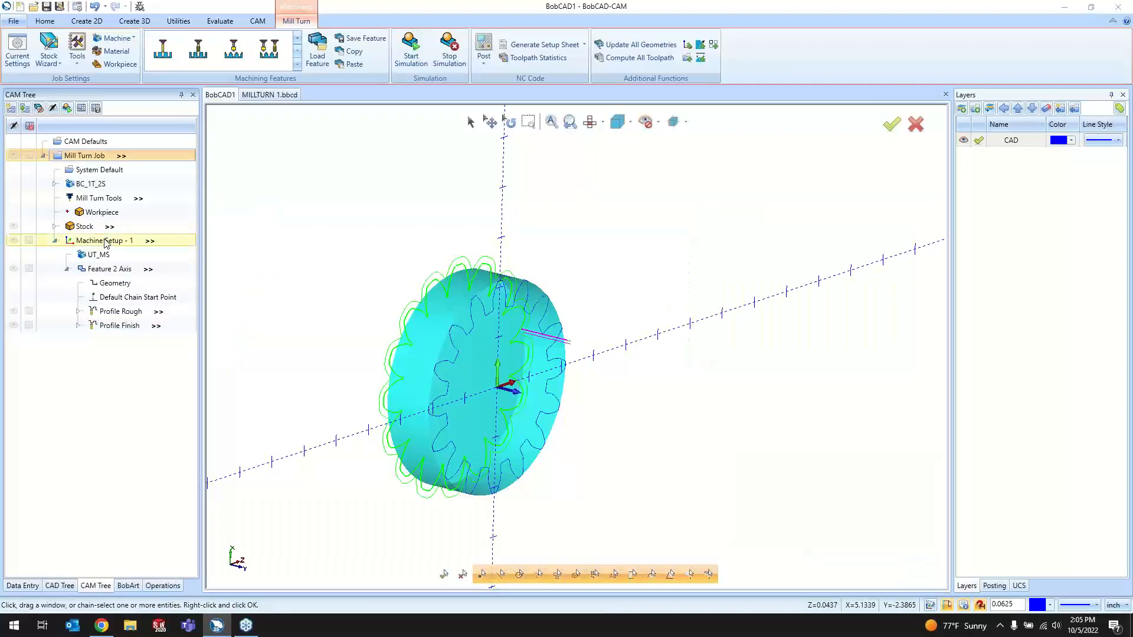
{"action": "left_click", "coordinate": [95, 240]}
{"action": "right_click", "coordinate": [105, 240]}
{"action": "left_click", "coordinate": [129, 247]}
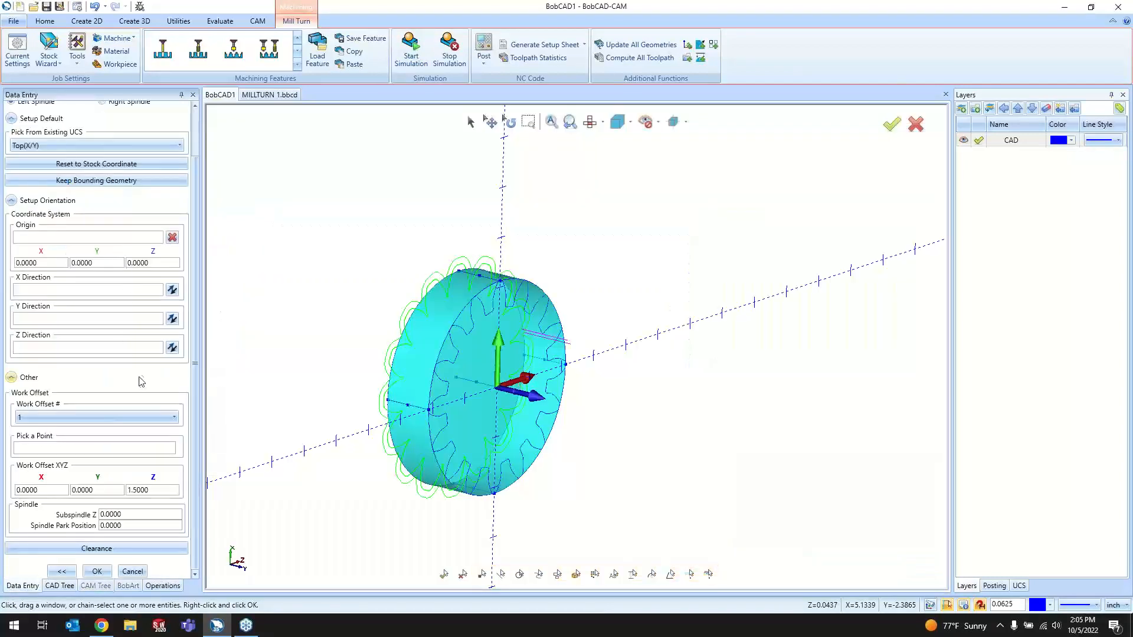
{"action": "left_click_drag", "start_coordinate": [152, 490], "coordinate": [116, 496]}
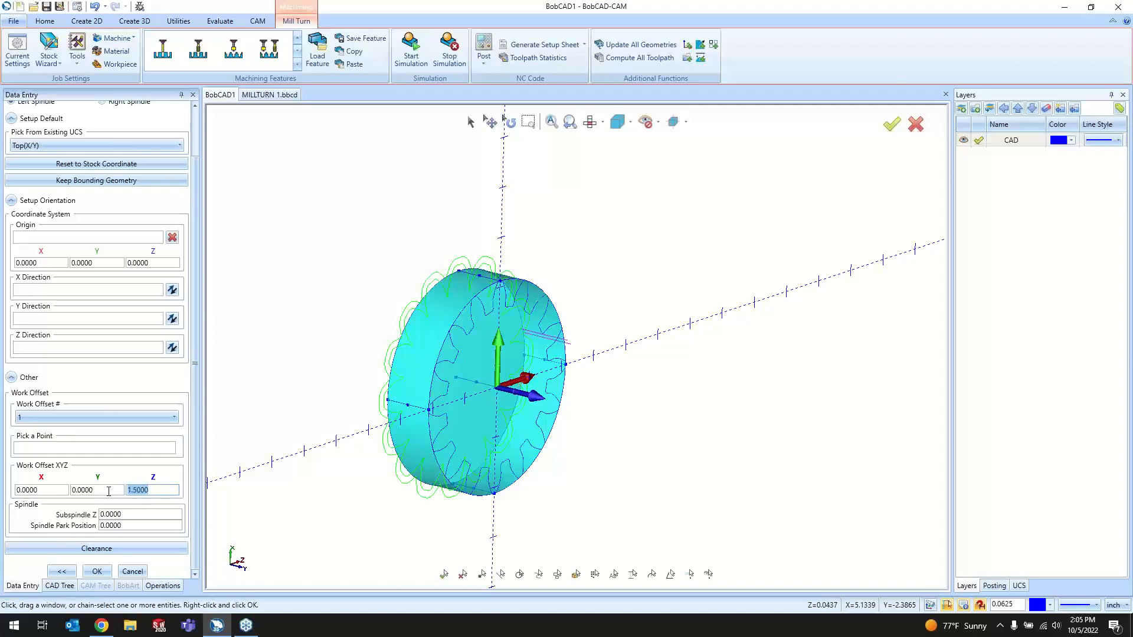
{"action": "type", "text": "3"}
{"action": "left_click", "coordinate": [97, 571]}
- Simulate the job at a reduced run speed and examine the clearance between the tool, gear blank and chuck jaws
{"action": "left_click", "coordinate": [410, 53]}
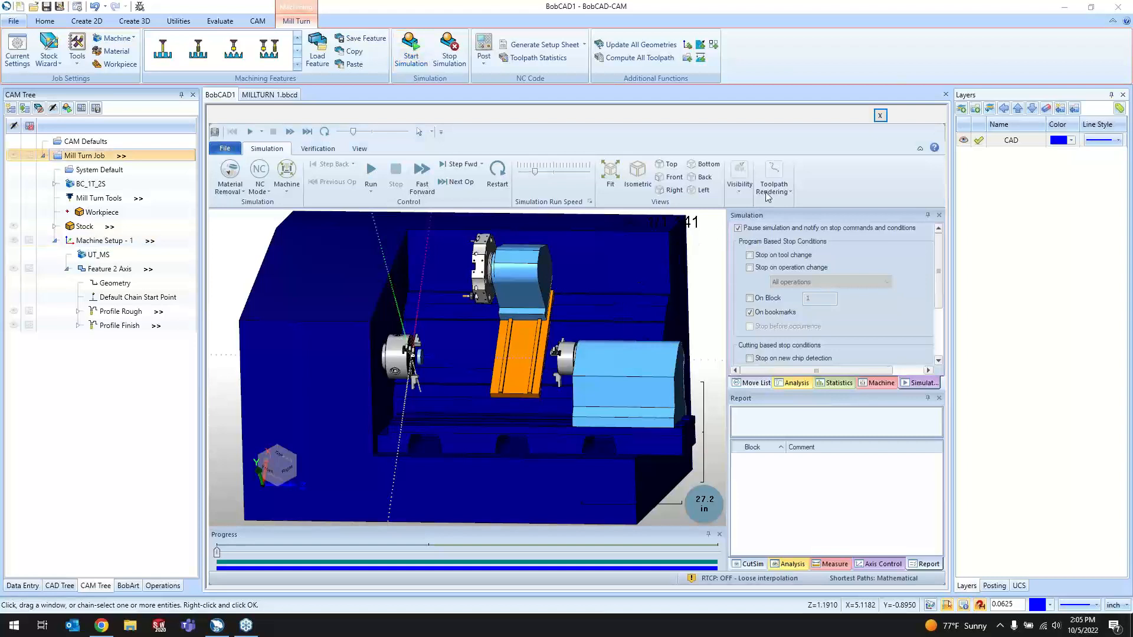
{"action": "left_click_drag", "start_coordinate": [534, 172], "coordinate": [525, 173]}
{"action": "scroll", "coordinate": [448, 347], "scroll_direction": "up", "scroll_amount": 2}
{"action": "scroll", "coordinate": [449, 348], "scroll_direction": "up", "scroll_amount": 5}
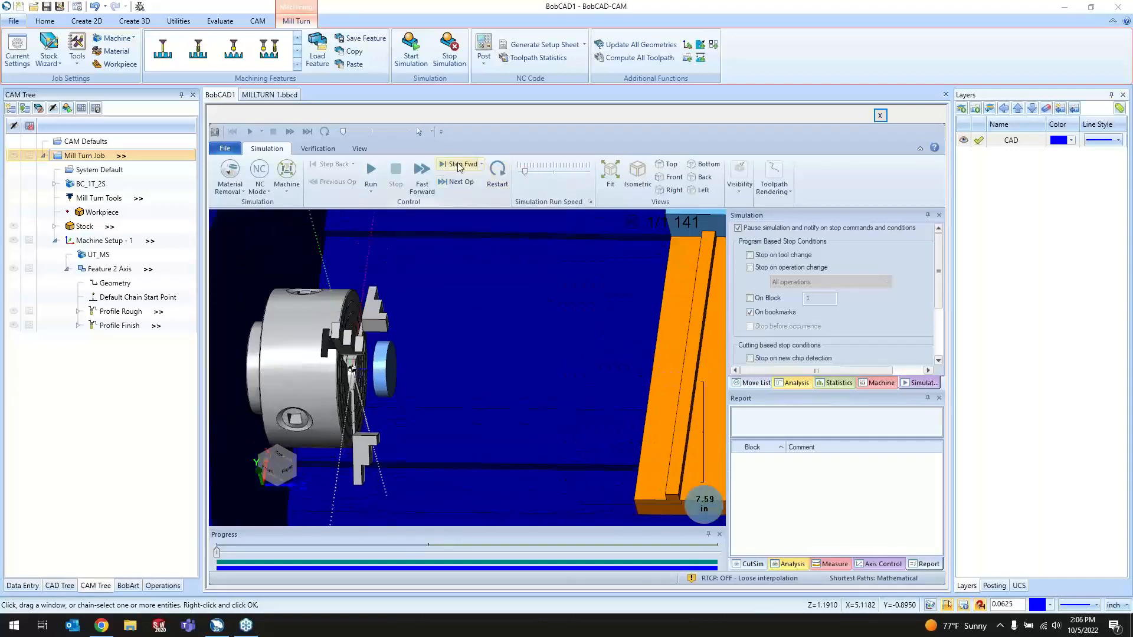
{"action": "left_click", "coordinate": [371, 171]}
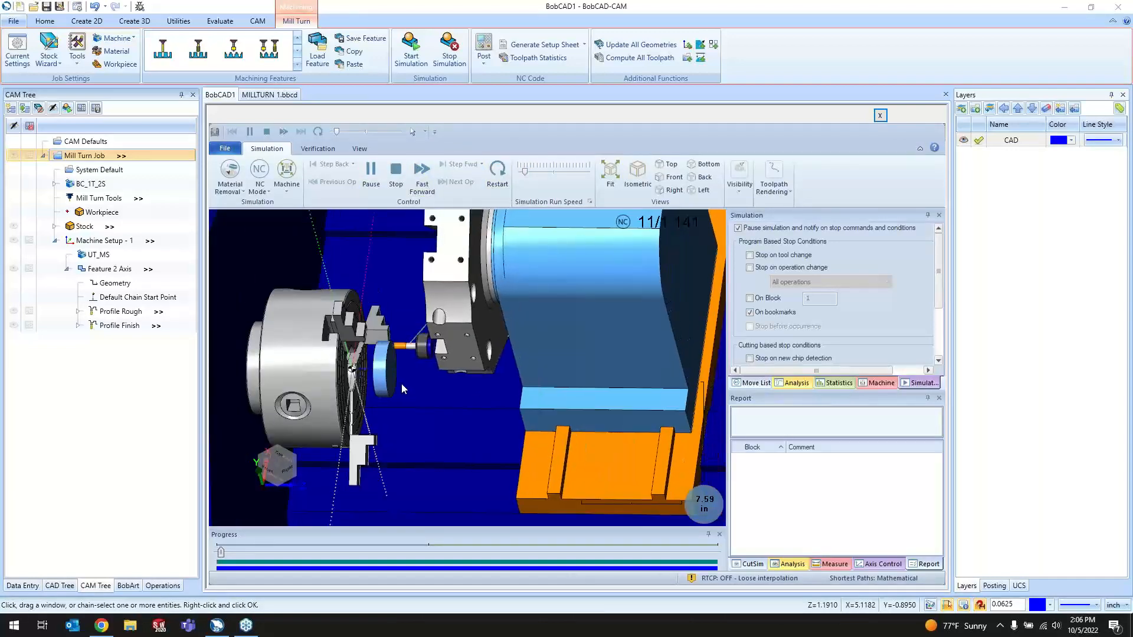
{"action": "scroll", "coordinate": [387, 387], "scroll_direction": "up", "scroll_amount": 3}
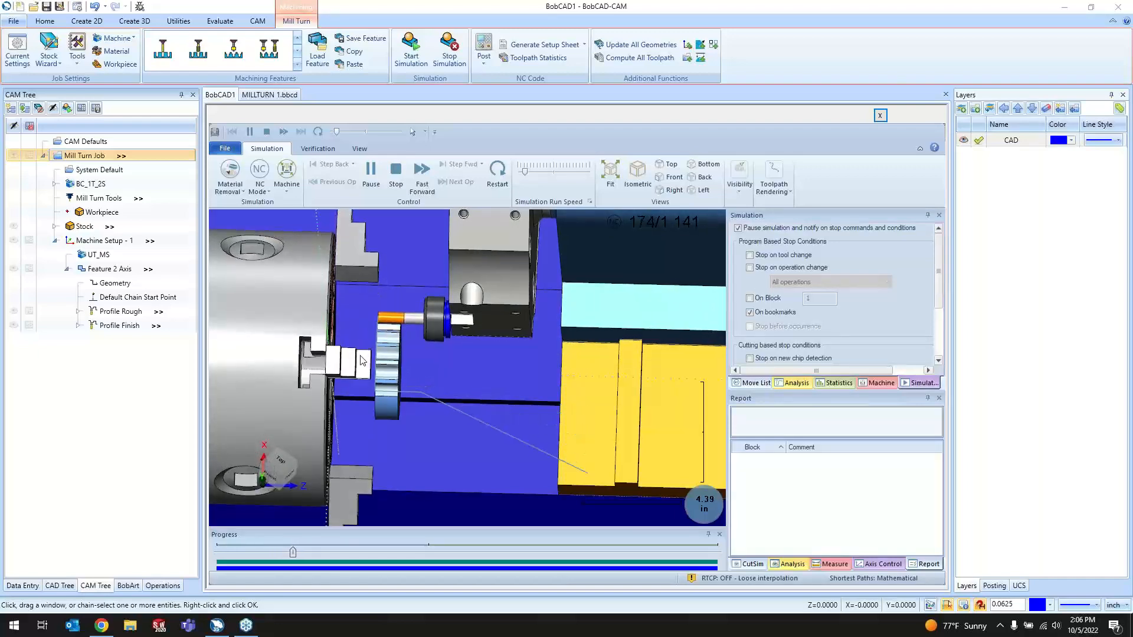
{"action": "middle_click_drag", "start_coordinate": [417, 351], "coordinate": [420, 384]}
{"action": "scroll", "coordinate": [470, 377], "scroll_direction": "up", "scroll_amount": 3}
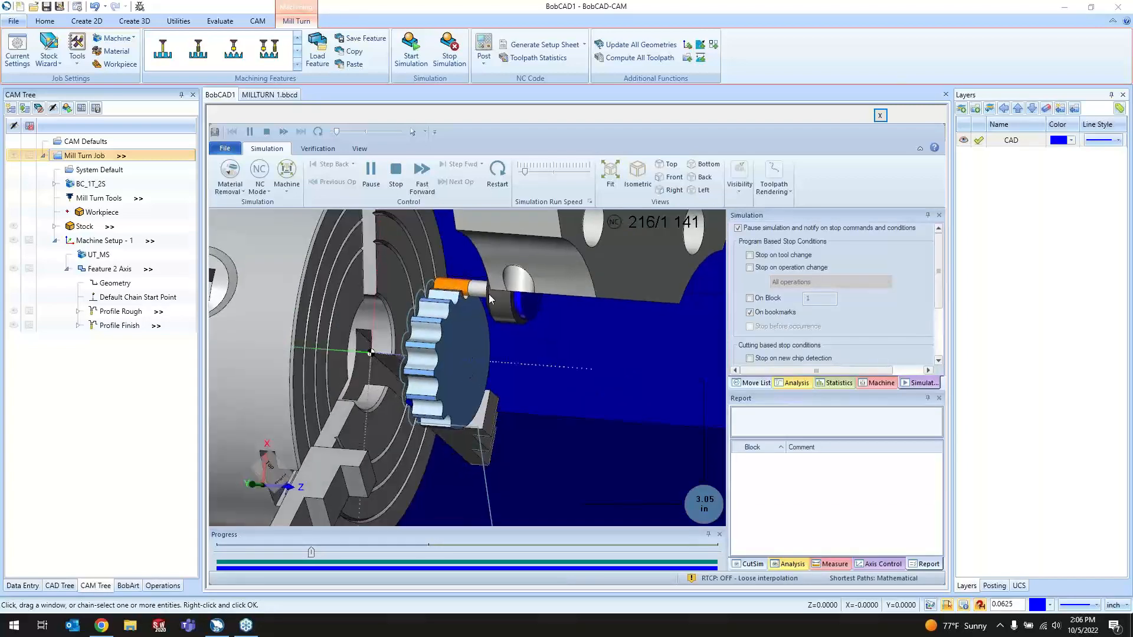
- Raise the simulation run speed, let both profile operations finish, and examine the machined gear before closing the simulation
{"action": "left_click", "coordinate": [540, 171]}
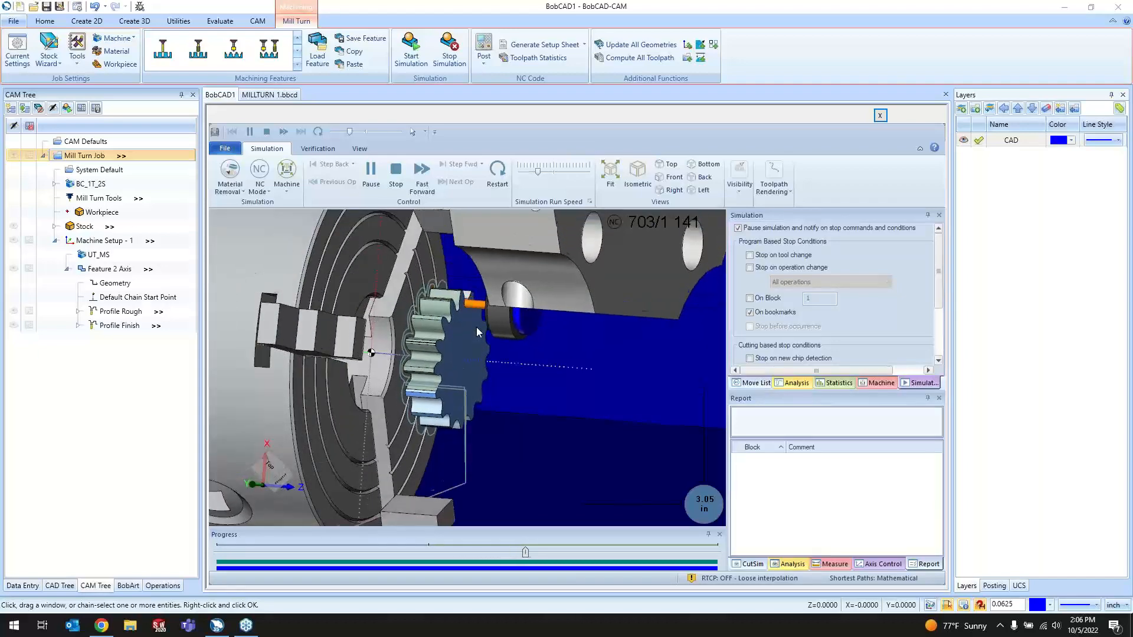
{"action": "left_click", "coordinate": [546, 171]}
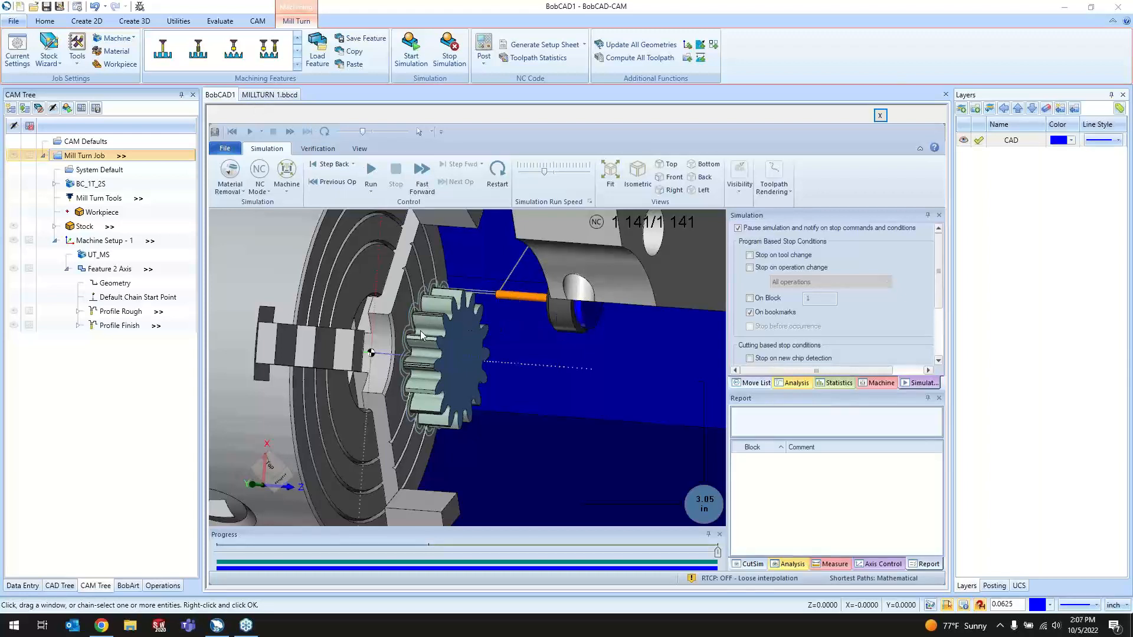
{"action": "middle_click_drag", "start_coordinate": [422, 335], "coordinate": [518, 314]}
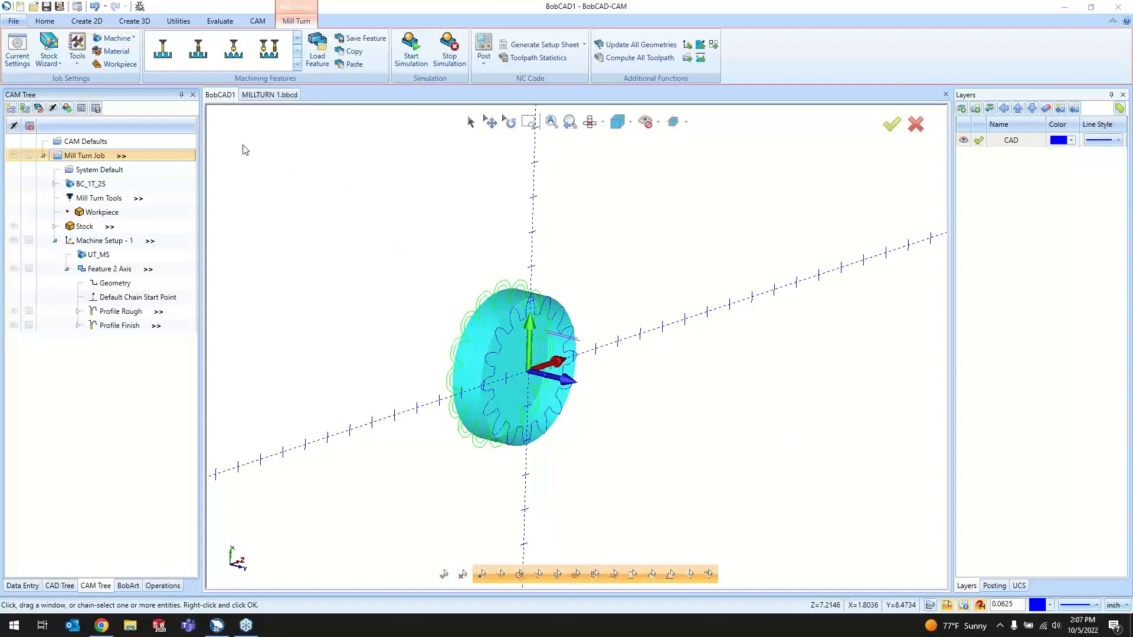
- Open the 2D Gear creation tool, review its tooth and diameter parameters, and cancel without creating a gear
{"action": "left_click", "coordinate": [82, 21]}
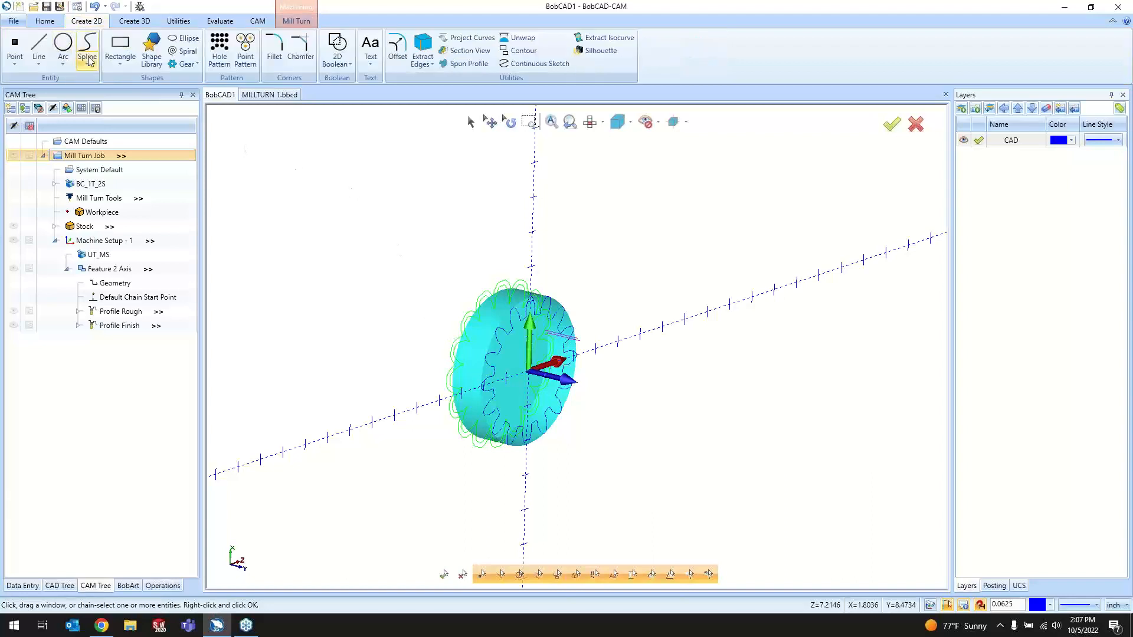
{"action": "left_click", "coordinate": [179, 64]}
{"action": "left_click", "coordinate": [190, 79]}
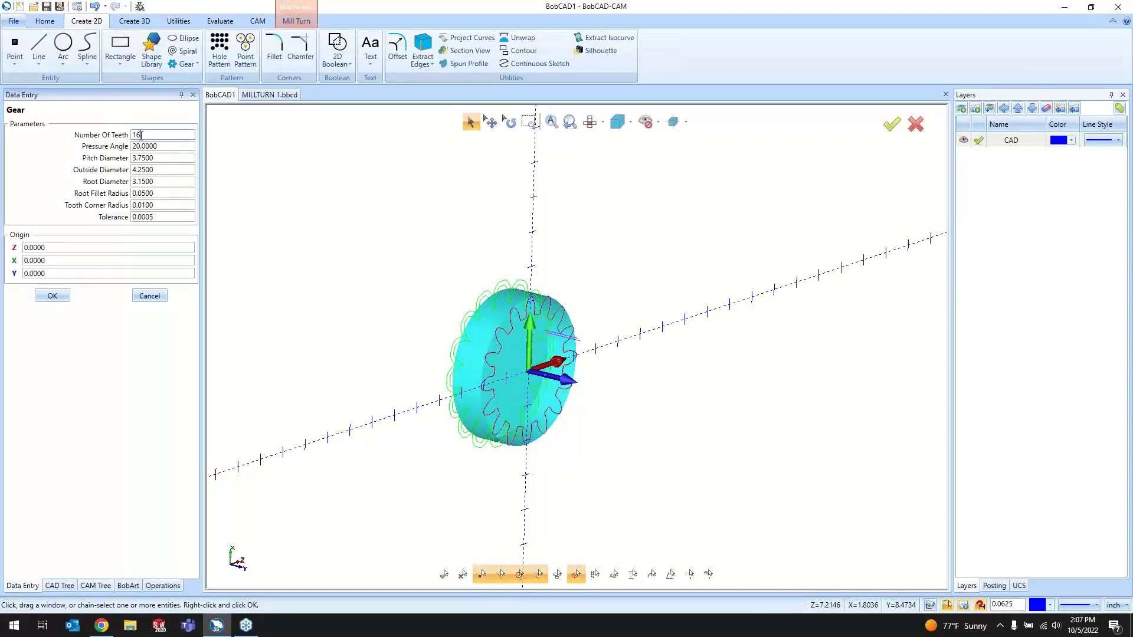
{"action": "left_click", "coordinate": [149, 296]}
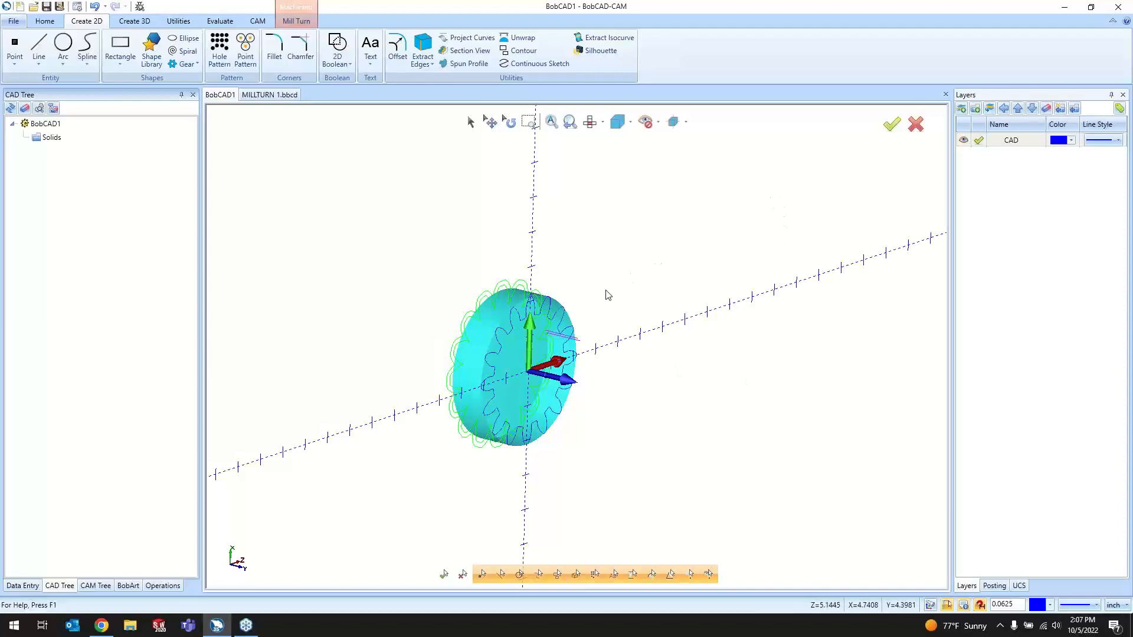
- Switch to the MILLTURN 1.bbcd document and run Measure One on the flanged shaft solid
{"action": "left_click", "coordinate": [272, 95]}
{"action": "scroll", "coordinate": [519, 359], "scroll_direction": "up", "scroll_amount": 4}
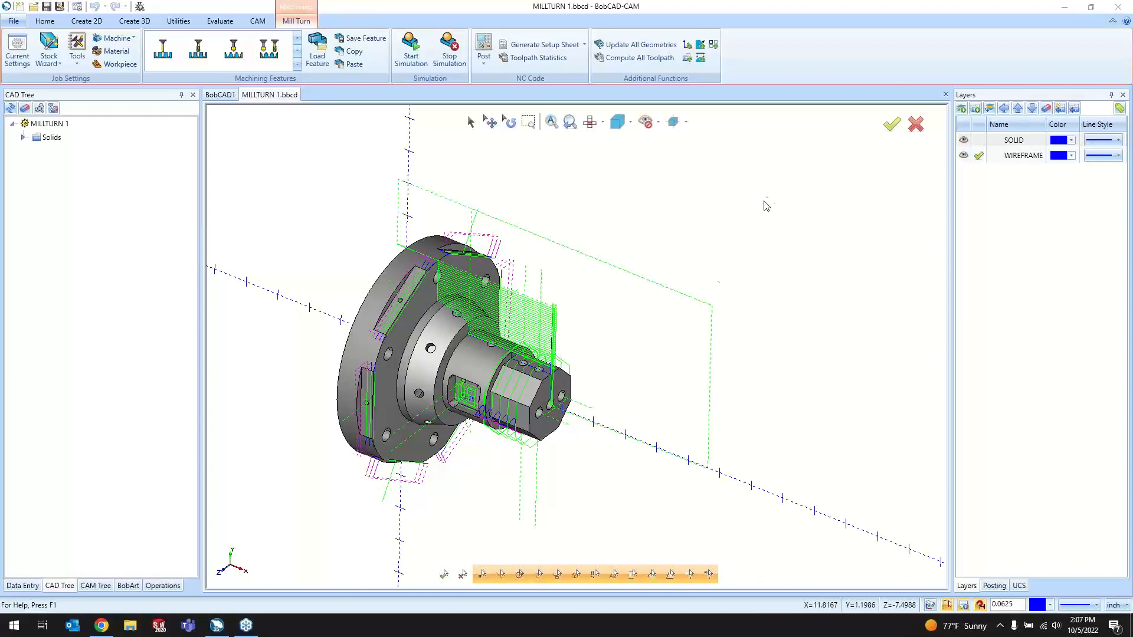
{"action": "scroll", "coordinate": [531, 353], "scroll_direction": "down", "scroll_amount": 2}
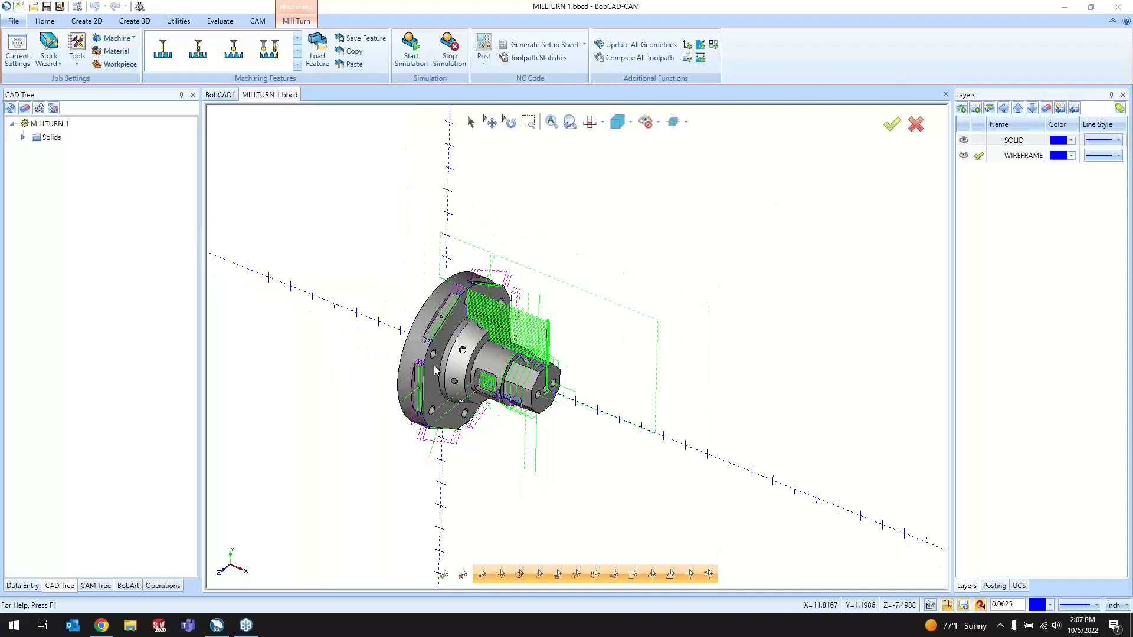
{"action": "left_click", "coordinate": [208, 22]}
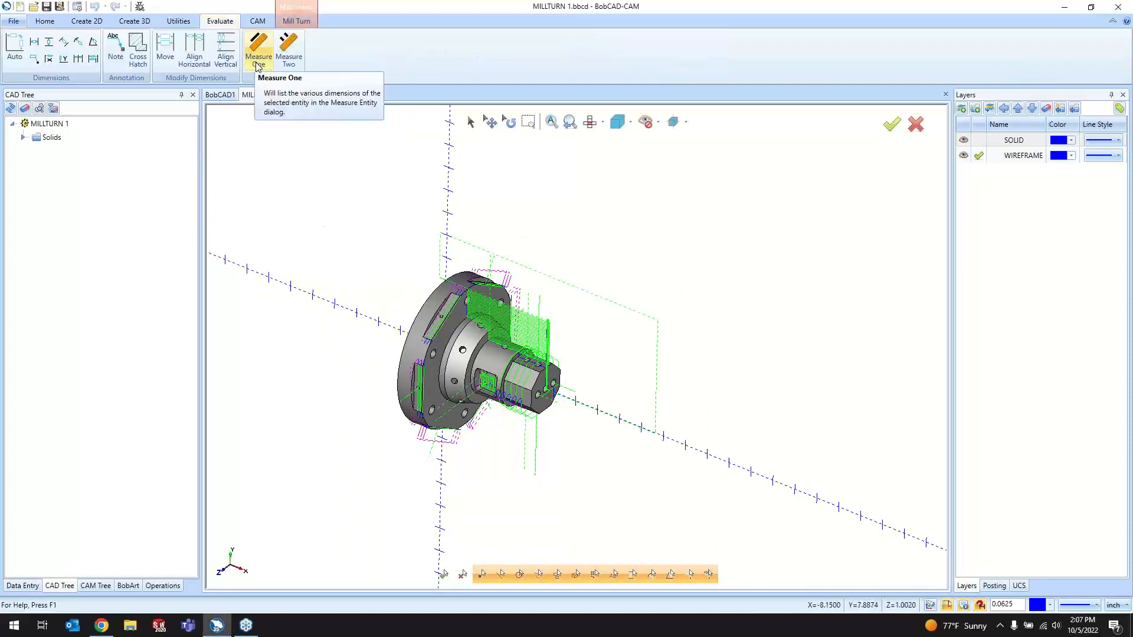
{"action": "left_click", "coordinate": [257, 65]}
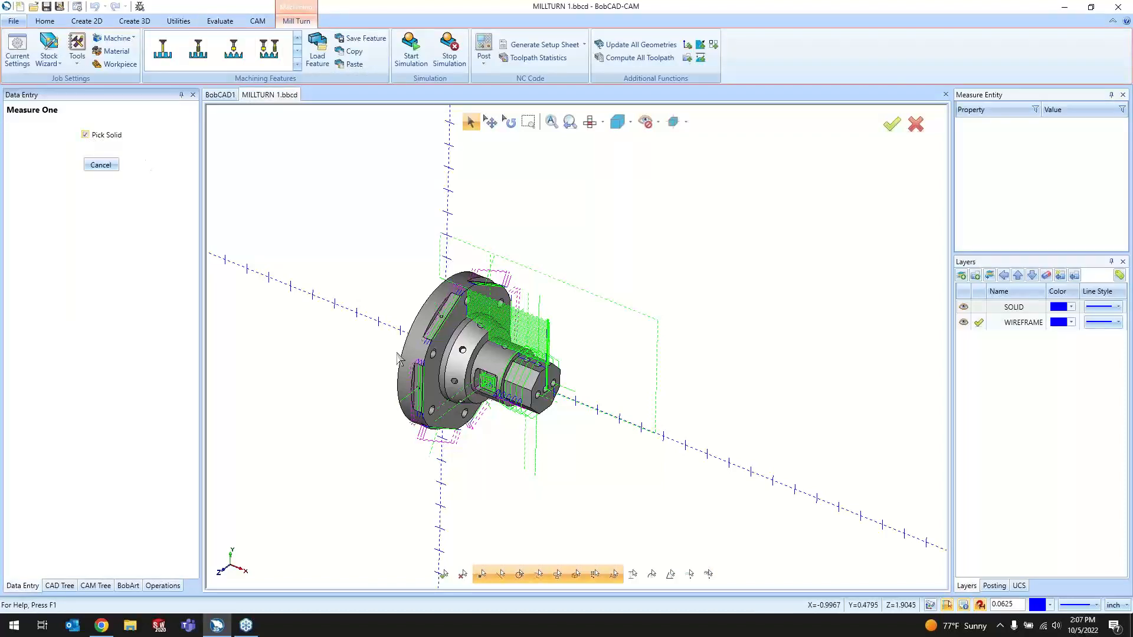
{"action": "left_click", "coordinate": [442, 360]}
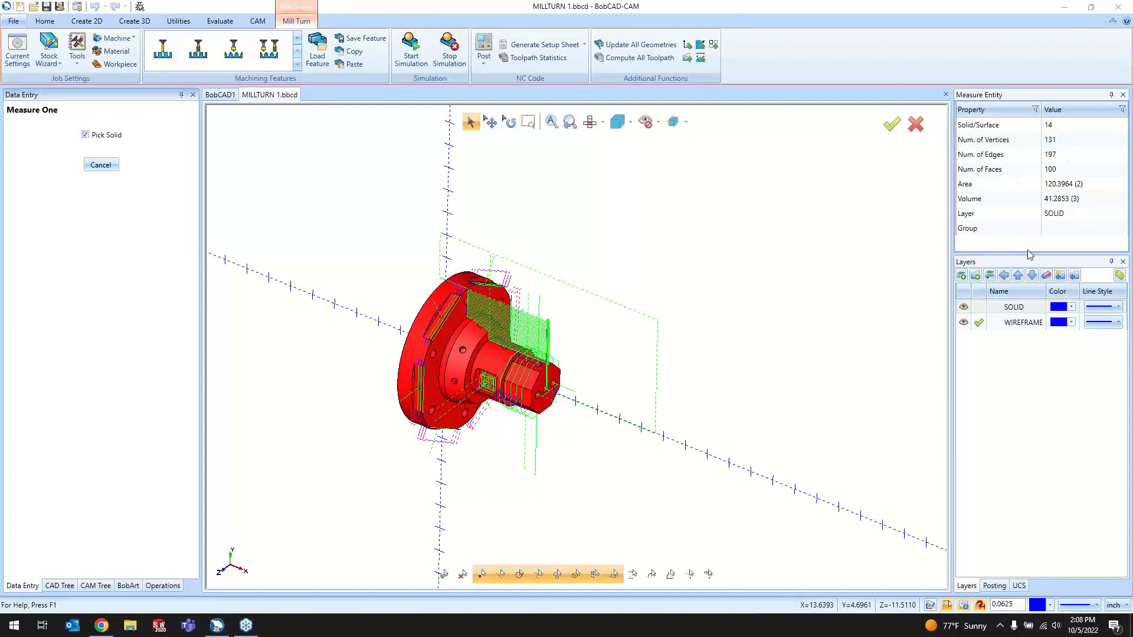
- Enlarge the measurement results area and examine the solid's surface area and volume in inch units
{"action": "left_click_drag", "start_coordinate": [1028, 256], "coordinate": [1028, 317]}
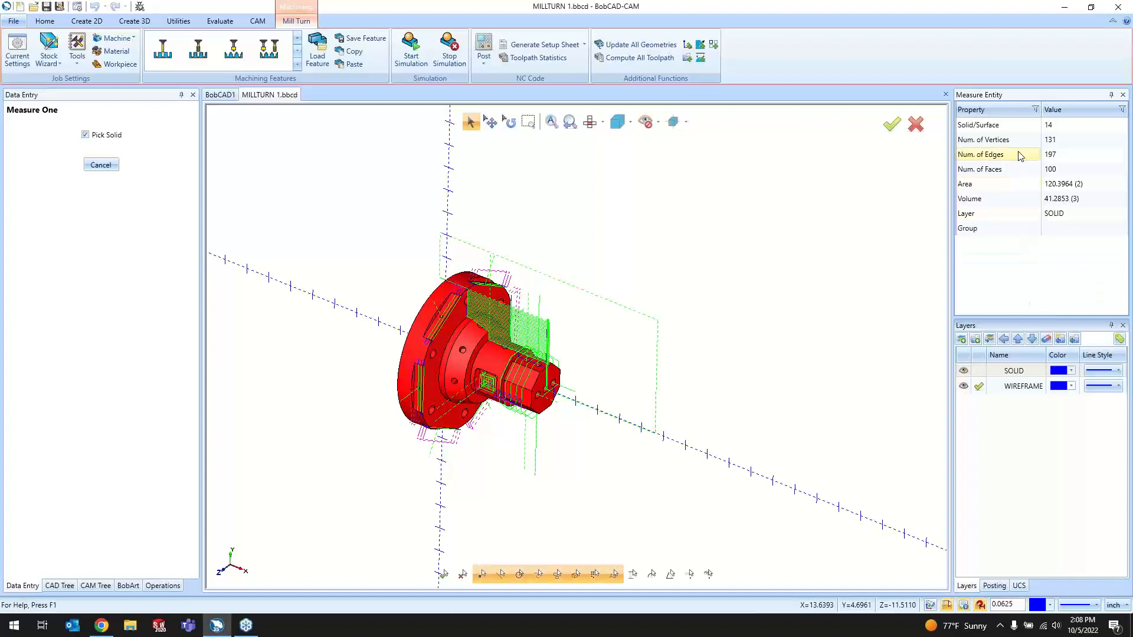
{"action": "left_click", "coordinate": [1058, 187]}
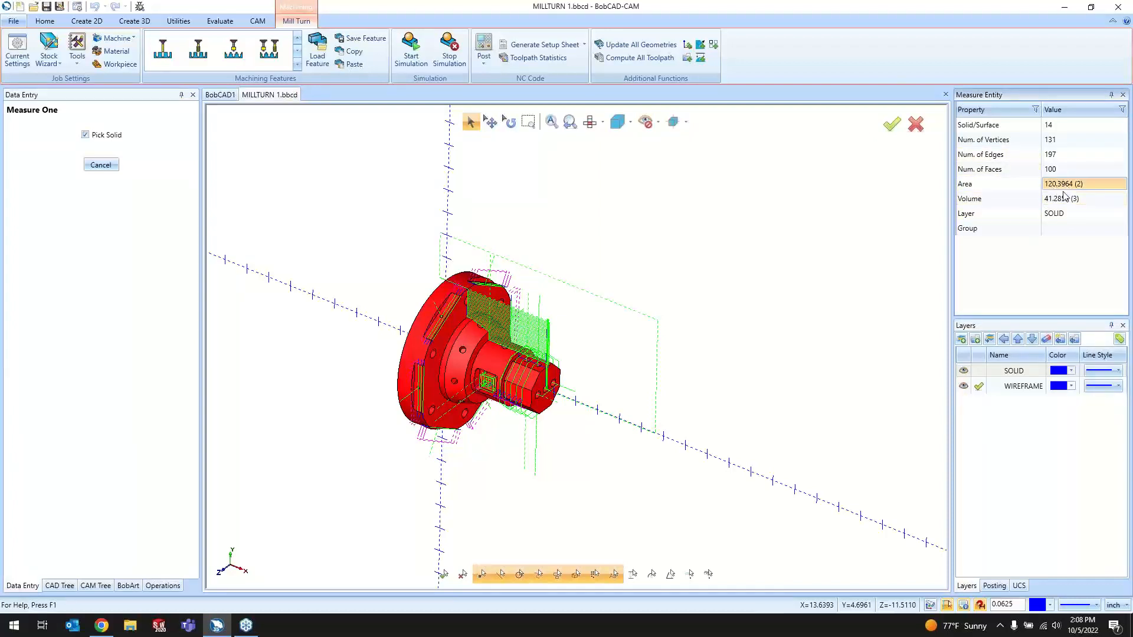
{"action": "left_click", "coordinate": [1063, 201]}
{"action": "left_click", "coordinate": [1086, 185]}
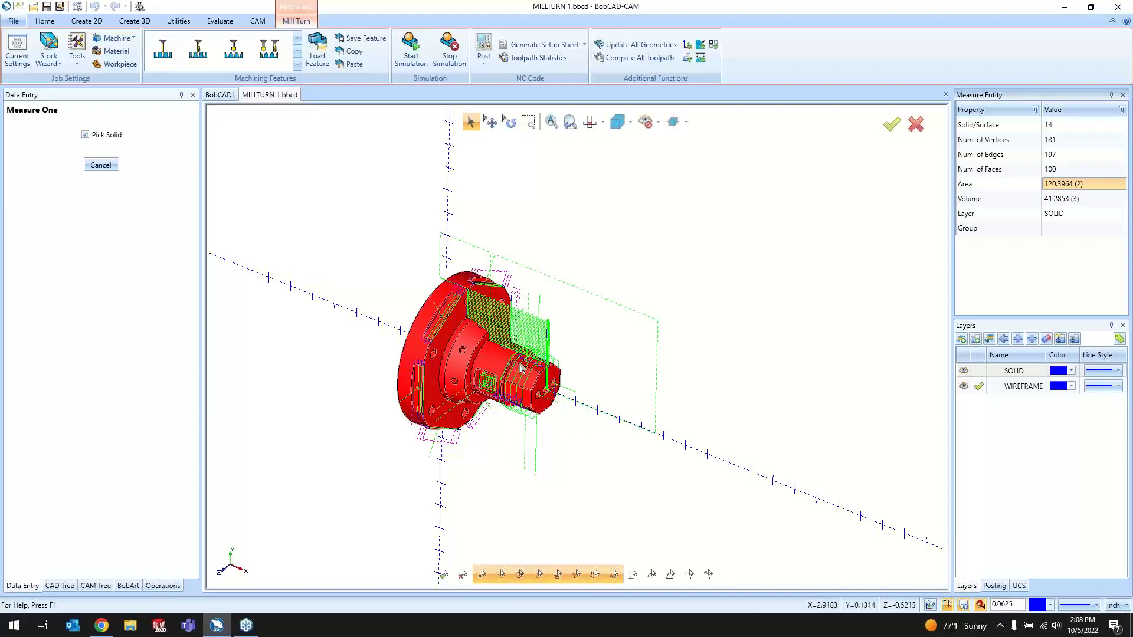
{"action": "left_click", "coordinate": [1081, 201]}
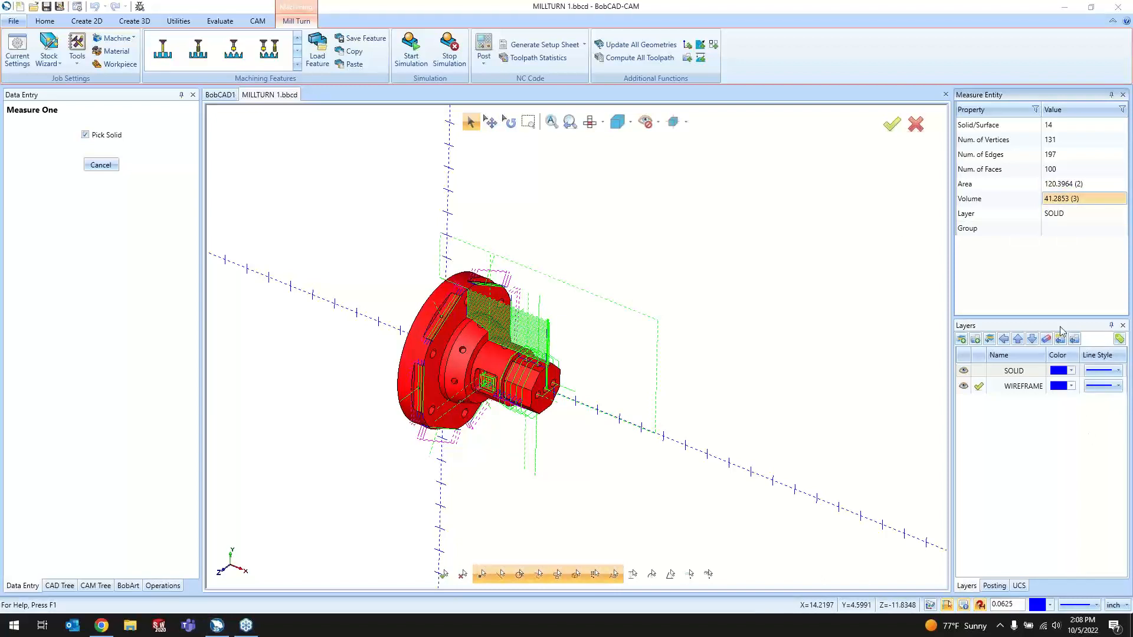
{"action": "left_click", "coordinate": [1028, 494]}
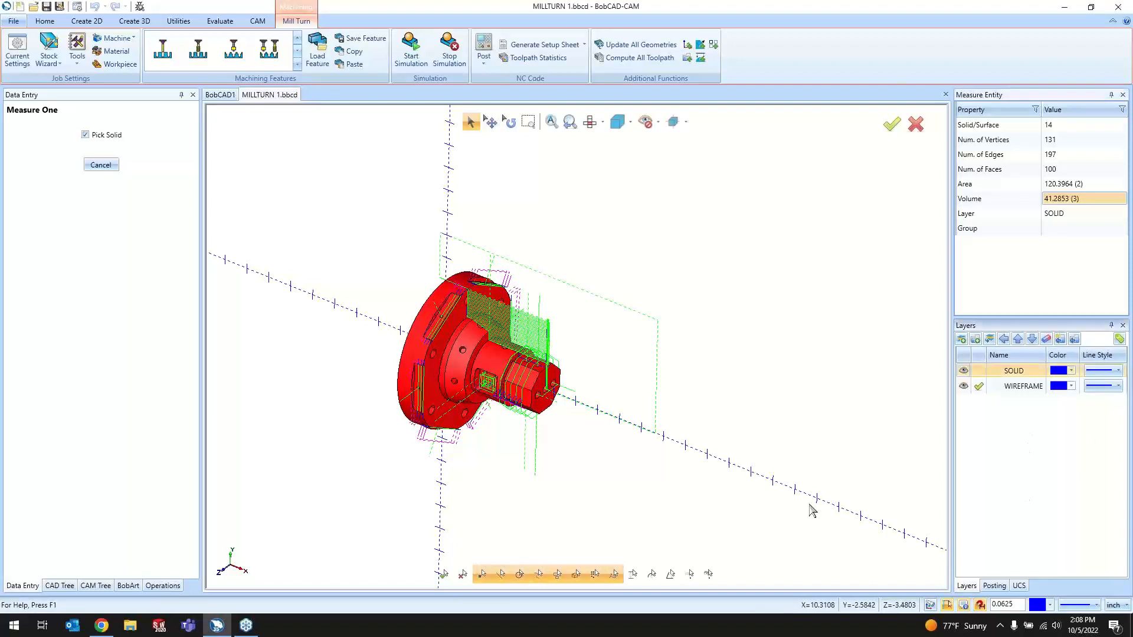
- Switch the drawing units to mm, measure the flanged solid again, and examine its area and volume
{"action": "left_click", "coordinate": [1114, 605]}
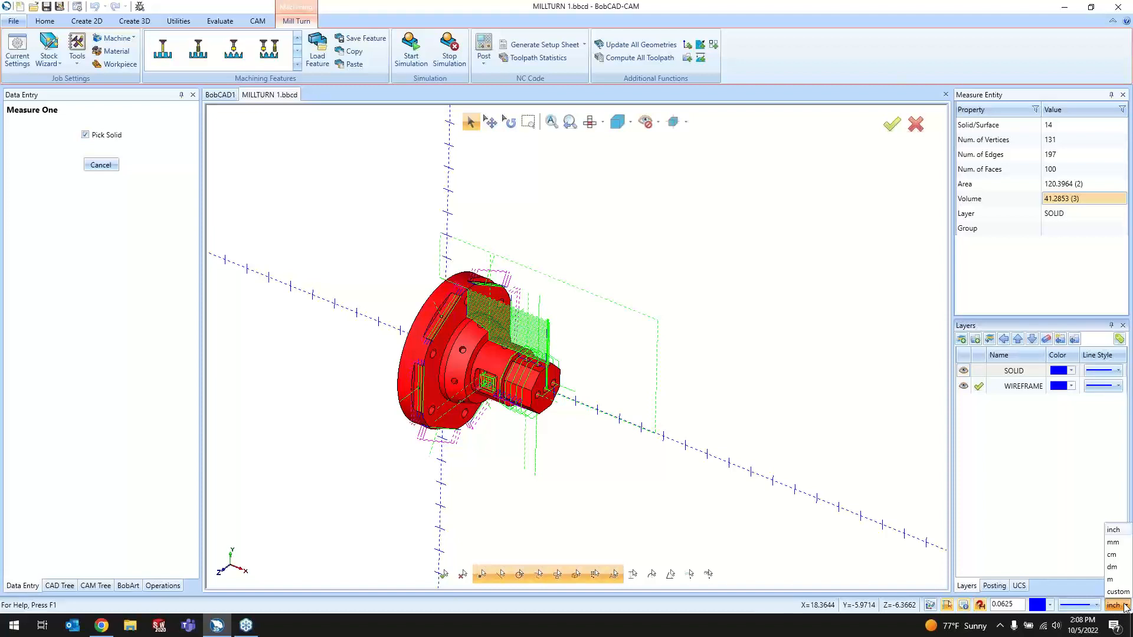
{"action": "left_click", "coordinate": [1115, 542]}
{"action": "left_click", "coordinate": [102, 165]}
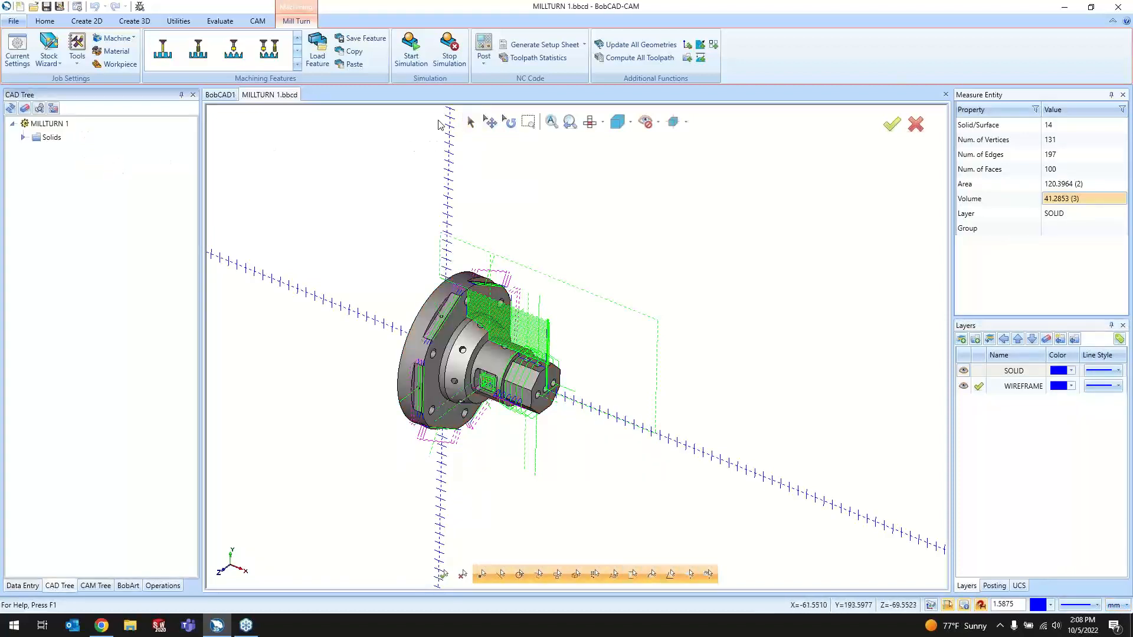
{"action": "left_click", "coordinate": [220, 22]}
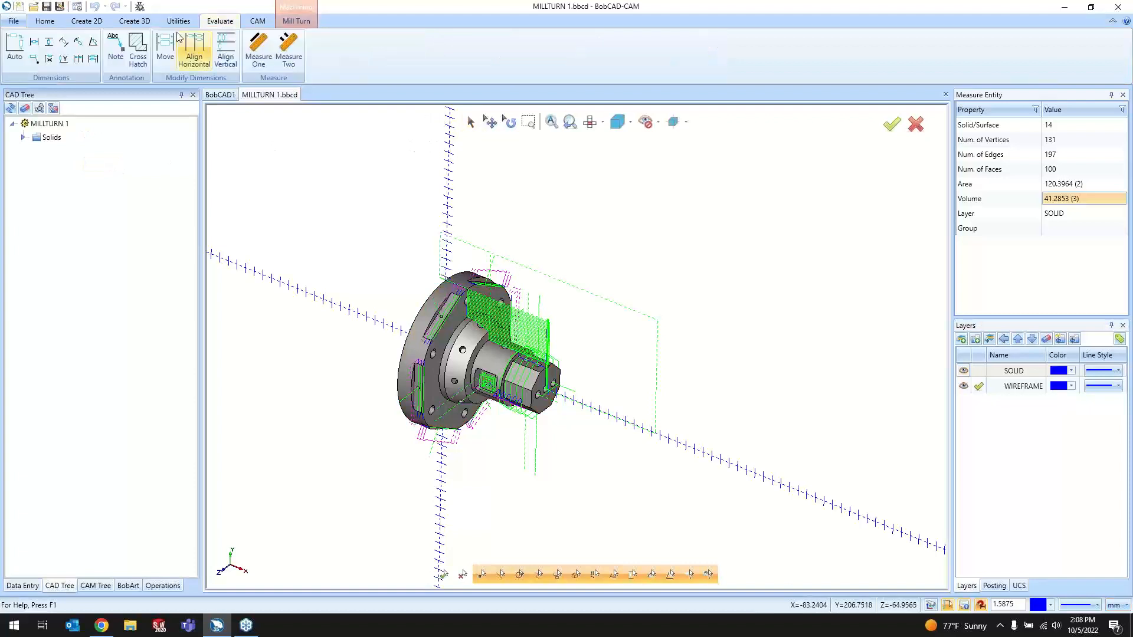
{"action": "left_click", "coordinate": [259, 50]}
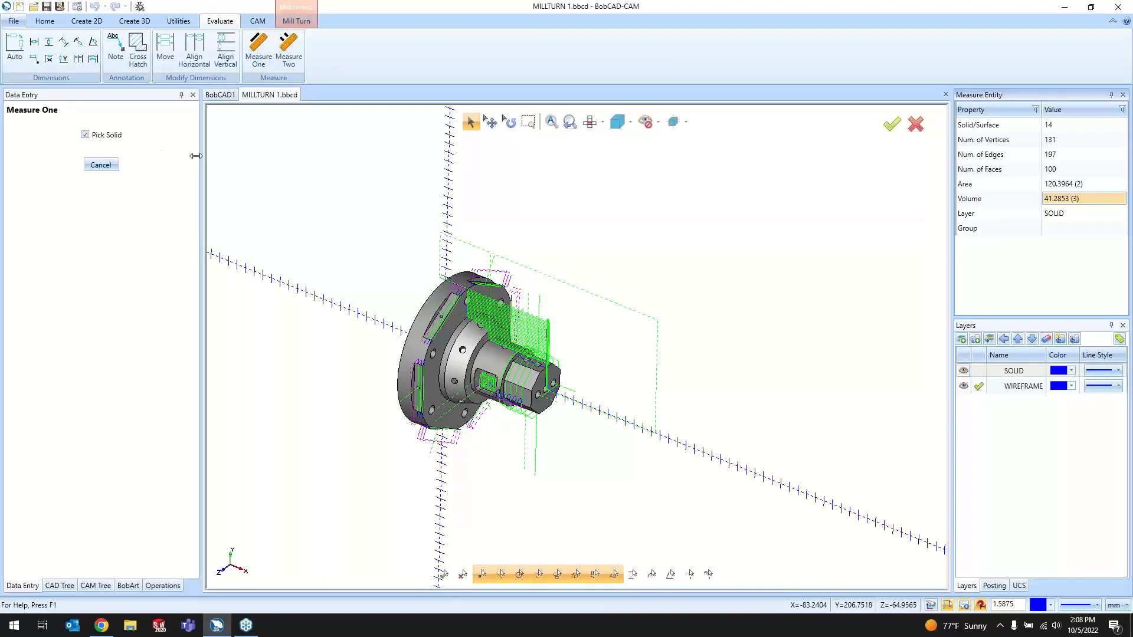
{"action": "left_click", "coordinate": [471, 347]}
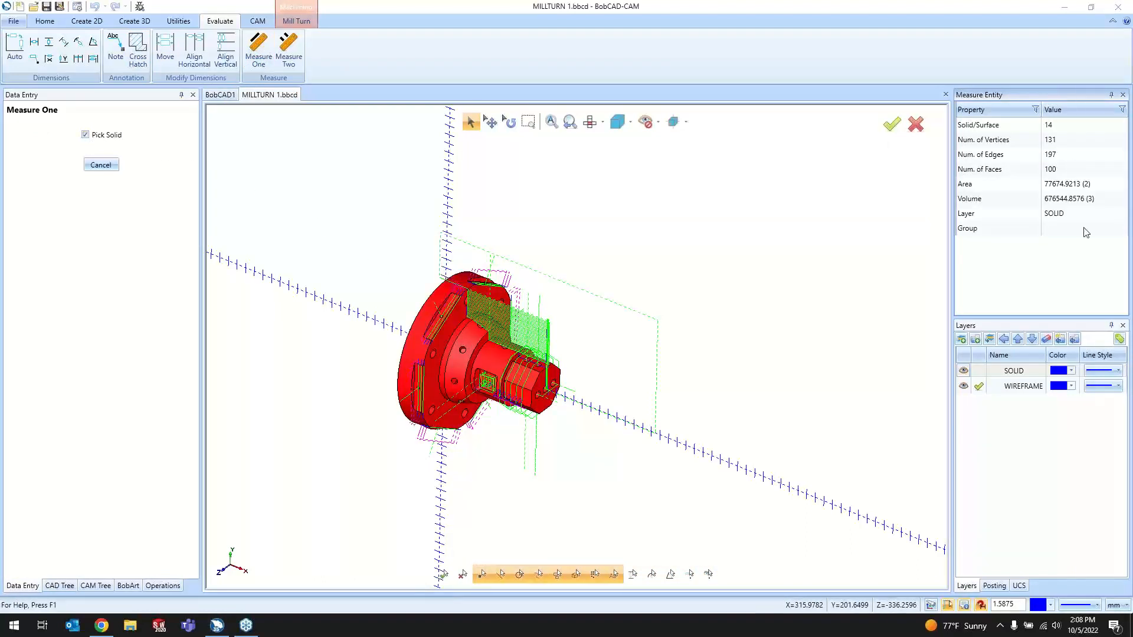
{"action": "left_click", "coordinate": [1076, 184]}
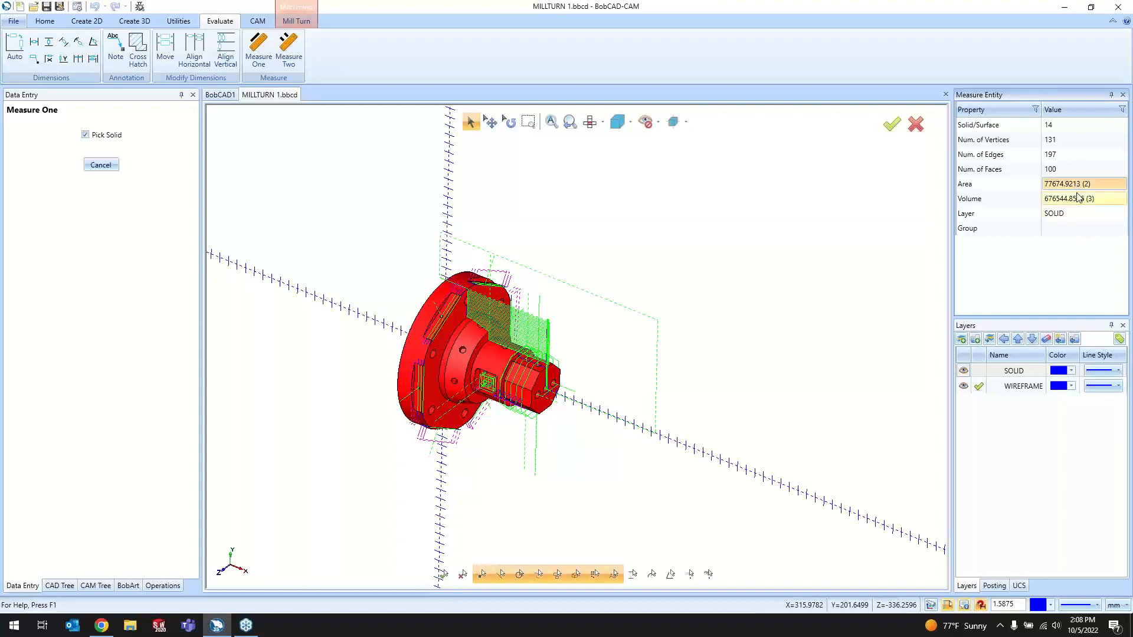
{"action": "left_click", "coordinate": [1077, 201]}
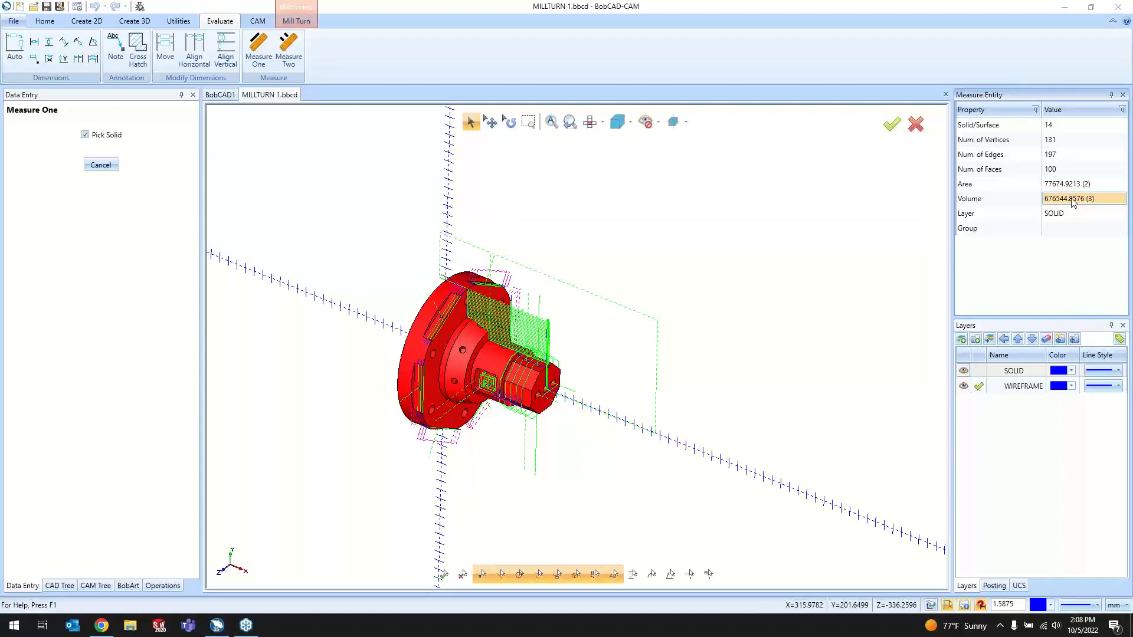
- End the measurement, set the drawing units back to inch, and show the machining operations of the Mill Turn Job
{"action": "left_click", "coordinate": [101, 164]}
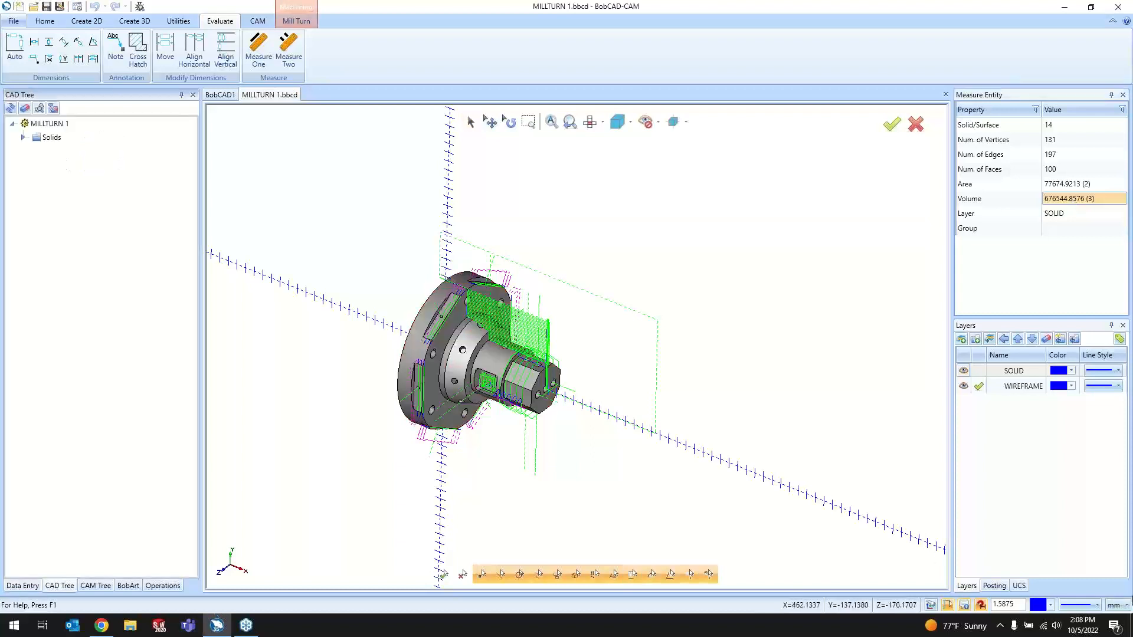
{"action": "left_click", "coordinate": [1114, 606]}
{"action": "left_click", "coordinate": [1120, 529]}
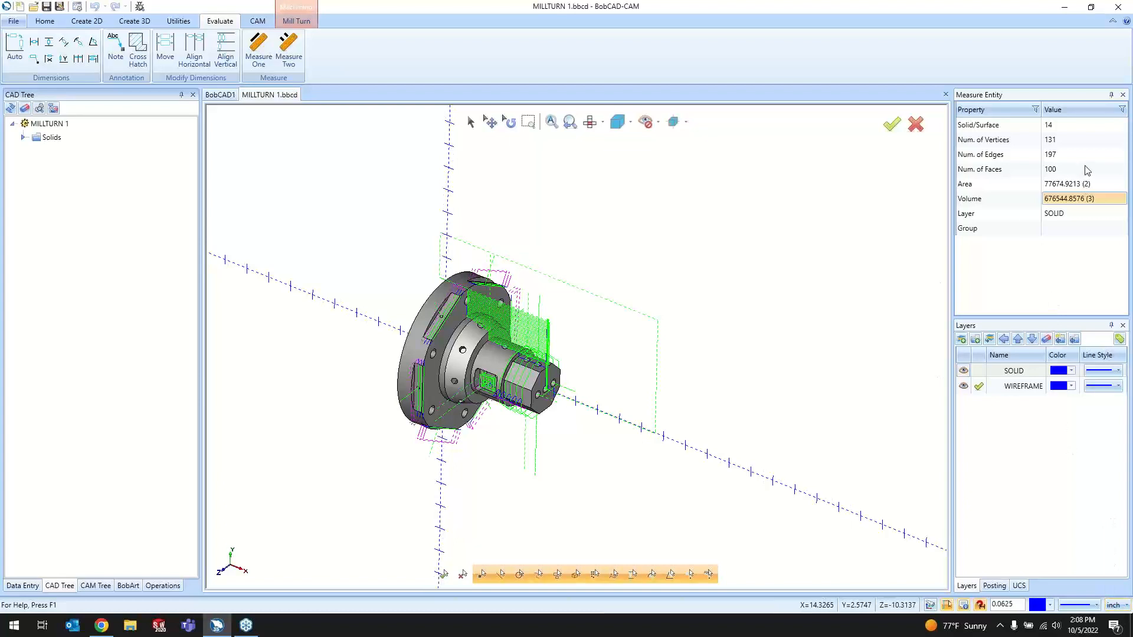
{"action": "left_click", "coordinate": [95, 585]}
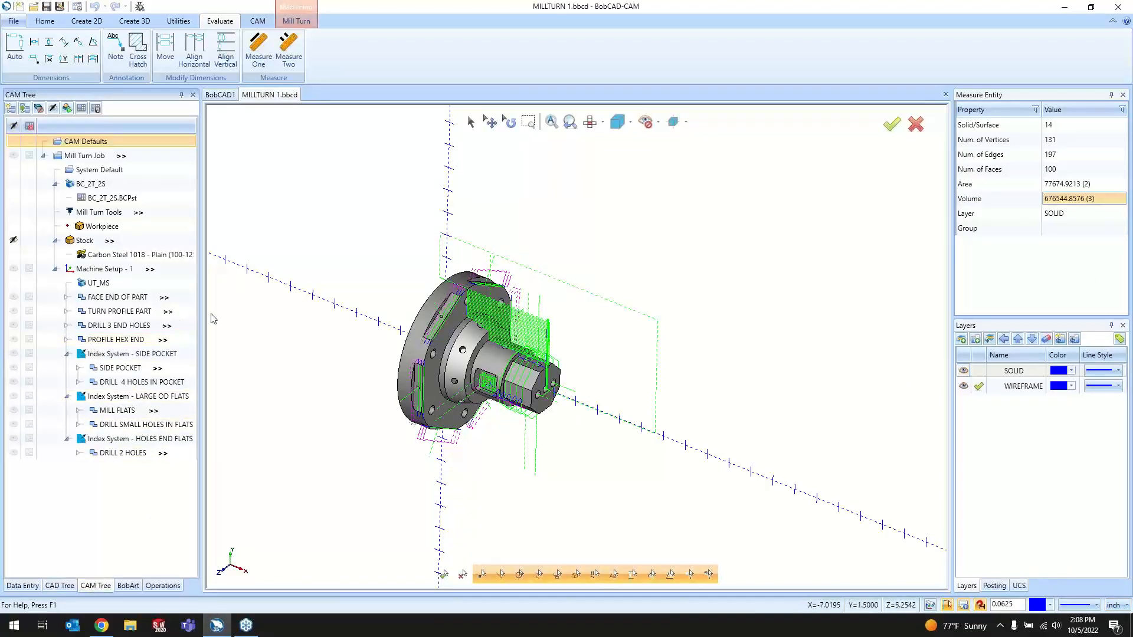
{"action": "left_click", "coordinate": [28, 340]}
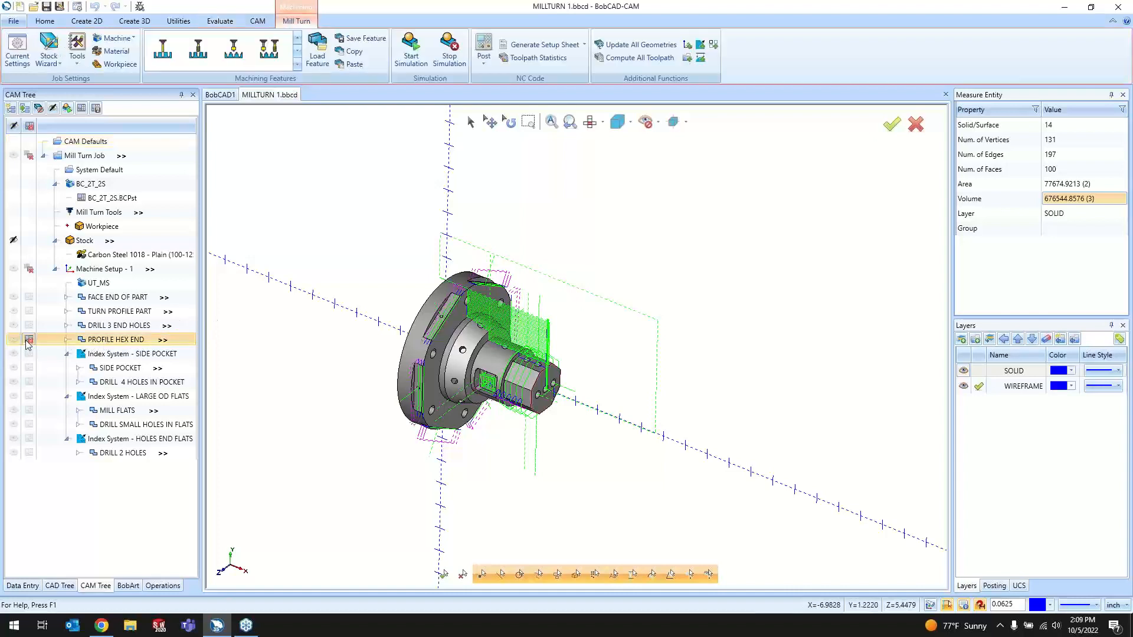
{"action": "left_click", "coordinate": [28, 325]}
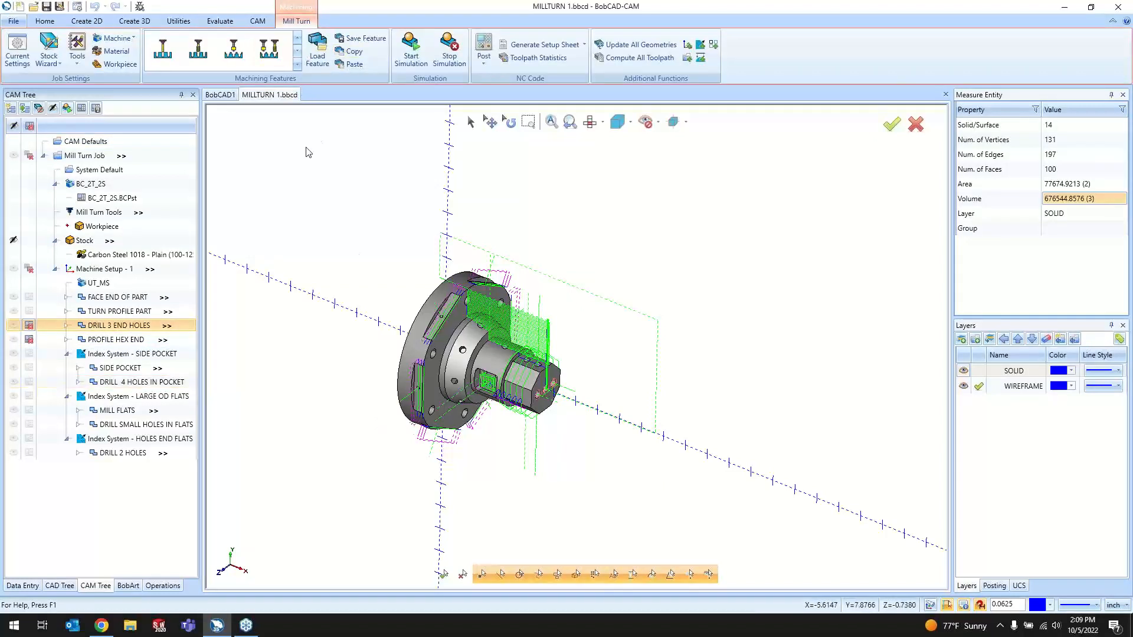
{"action": "left_click", "coordinate": [29, 325]}
- Exclude all Mill Turn Job operations from the simulation except FACE END OF PART, TURN PROFILE PART, DRILL 3 END HOLES and PROFILE HEX END
{"action": "left_click", "coordinate": [29, 156]}
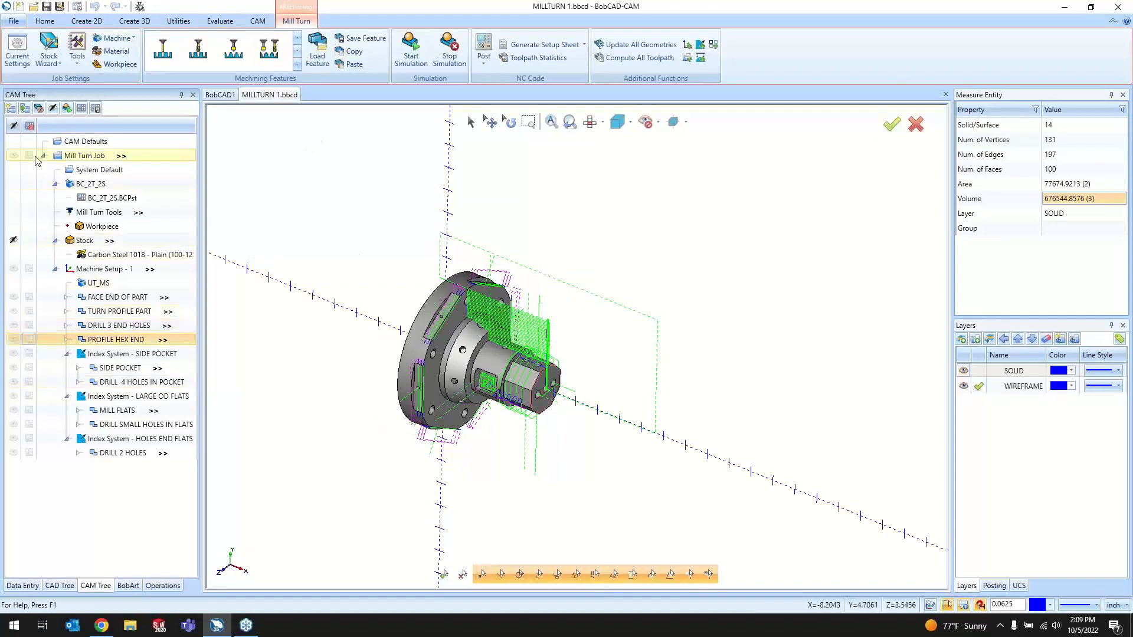
{"action": "left_click", "coordinate": [29, 339]}
{"action": "left_click", "coordinate": [29, 325]}
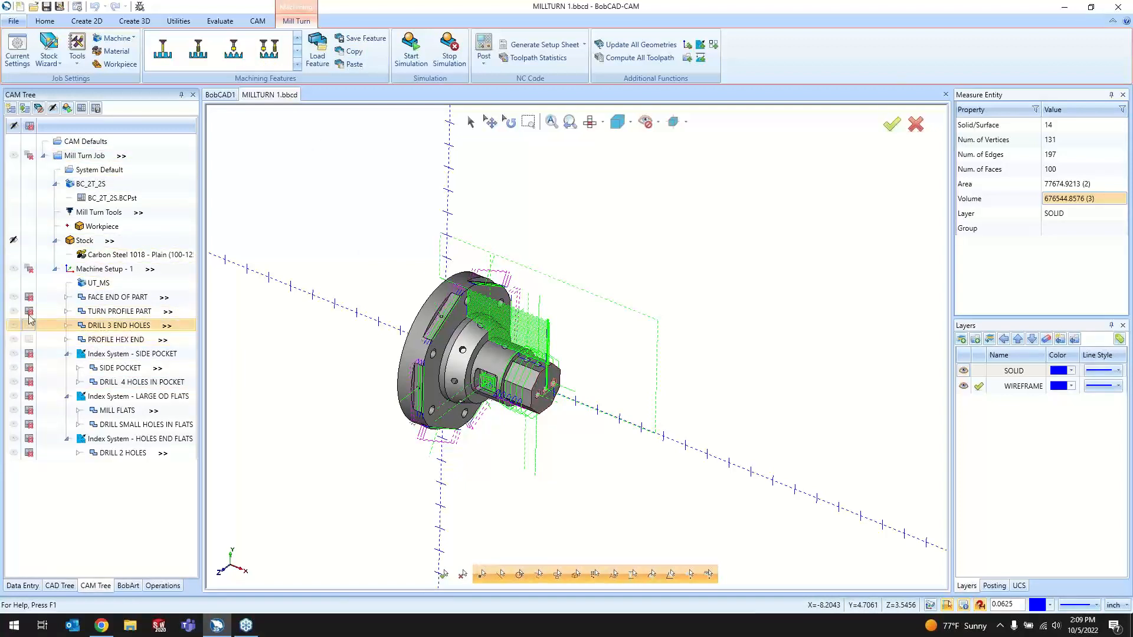
{"action": "left_click", "coordinate": [29, 311]}
{"action": "left_click", "coordinate": [28, 297]}
- Start the machine simulation and examine how the stock sits in the left spindle chuck
{"action": "left_click", "coordinate": [411, 52]}
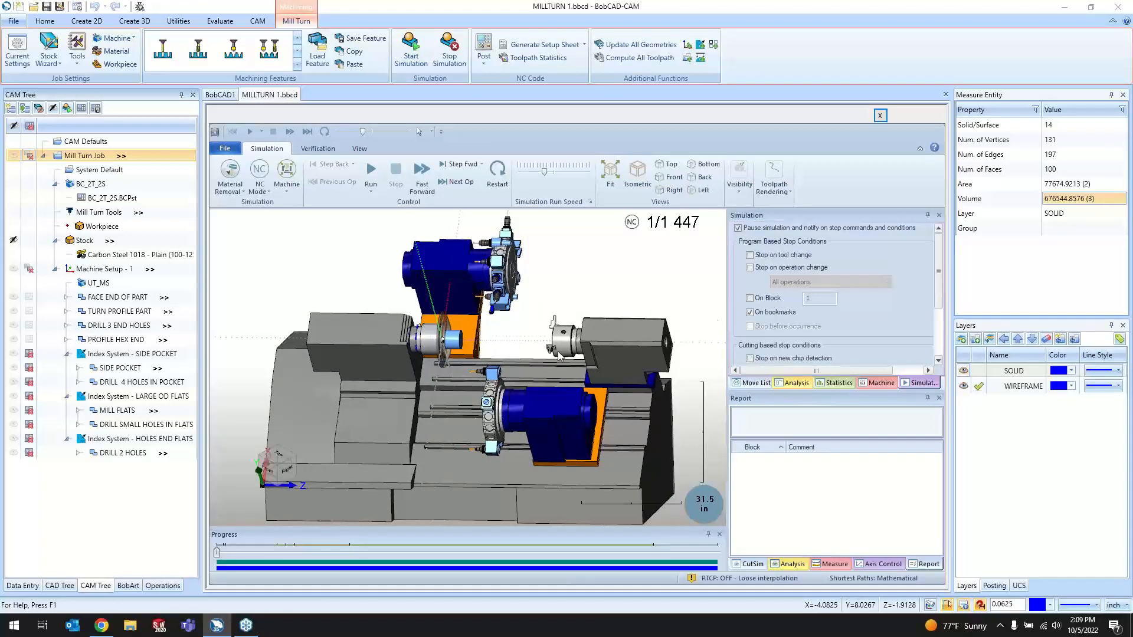
{"action": "scroll", "coordinate": [525, 335], "scroll_direction": "up", "scroll_amount": 8}
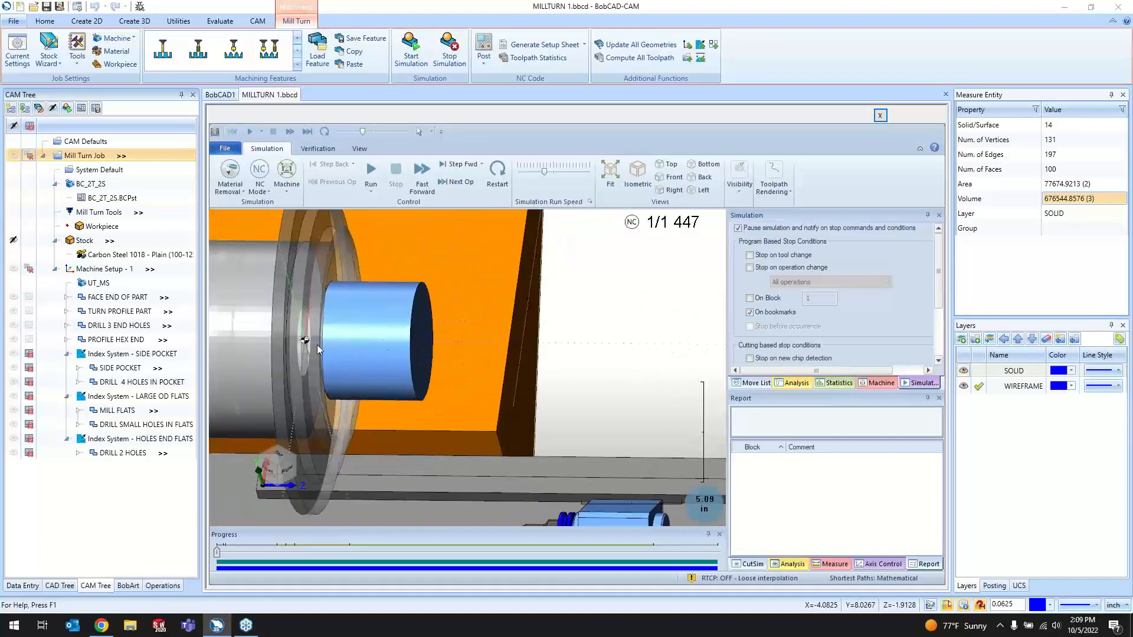
{"action": "mouse_move", "coordinate": [390, 341]}
{"action": "middle_mouse_down"}
{"action": "mouse_move", "coordinate": [415, 341]}
{"action": "mouse_move", "coordinate": [383, 348]}
{"action": "middle_mouse_up"}
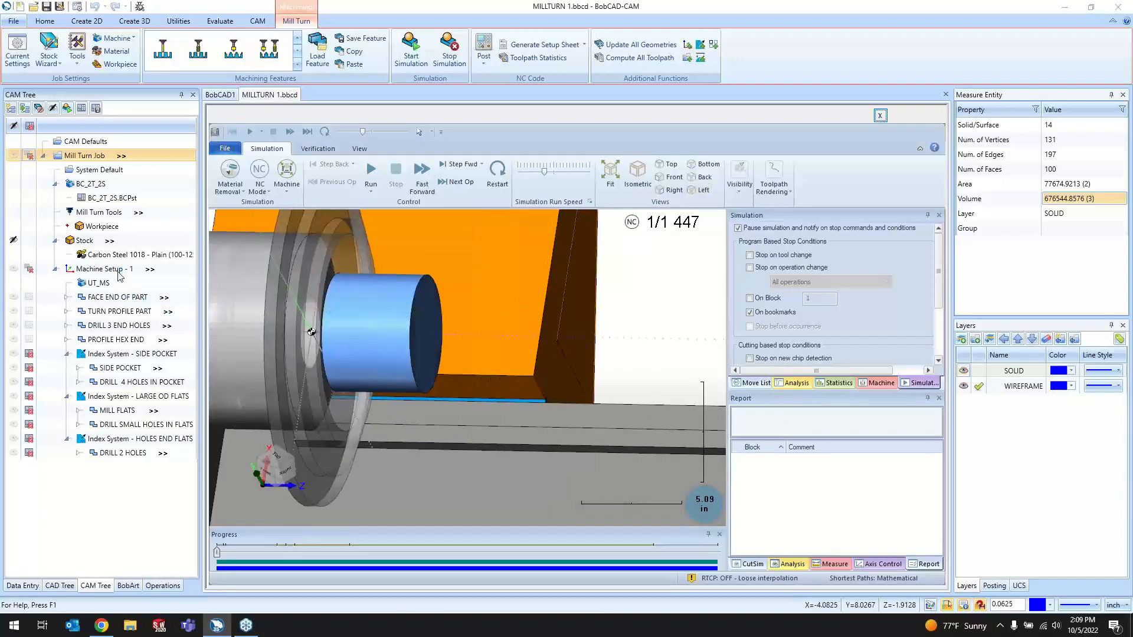
- Open Machine Setup - 1, review its origin and work offset Z, and cancel without changing anything
{"action": "right_click", "coordinate": [120, 275]}
{"action": "left_click", "coordinate": [128, 275]}
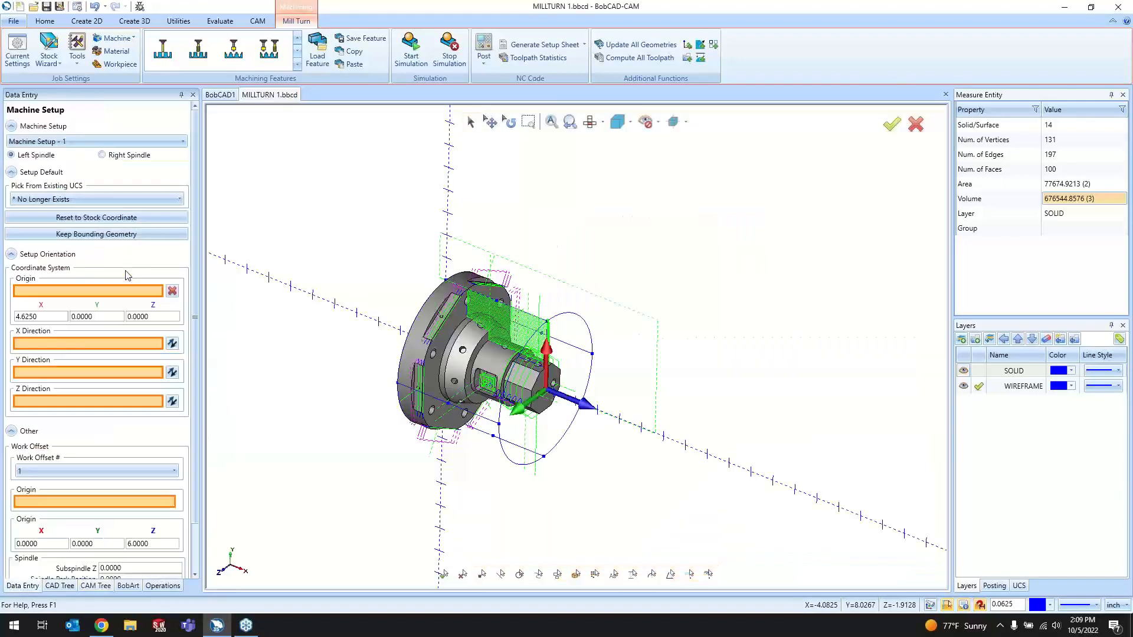
{"action": "scroll", "coordinate": [128, 324], "scroll_direction": "down", "scroll_amount": 2}
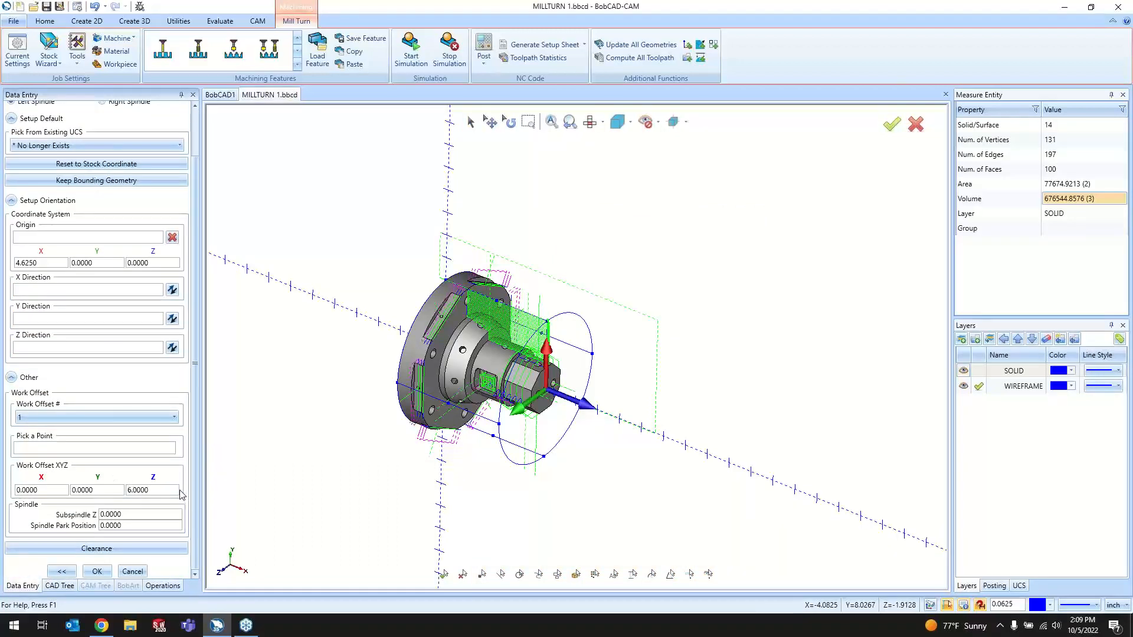
{"action": "scroll", "coordinate": [165, 389], "scroll_direction": "up", "scroll_amount": 1}
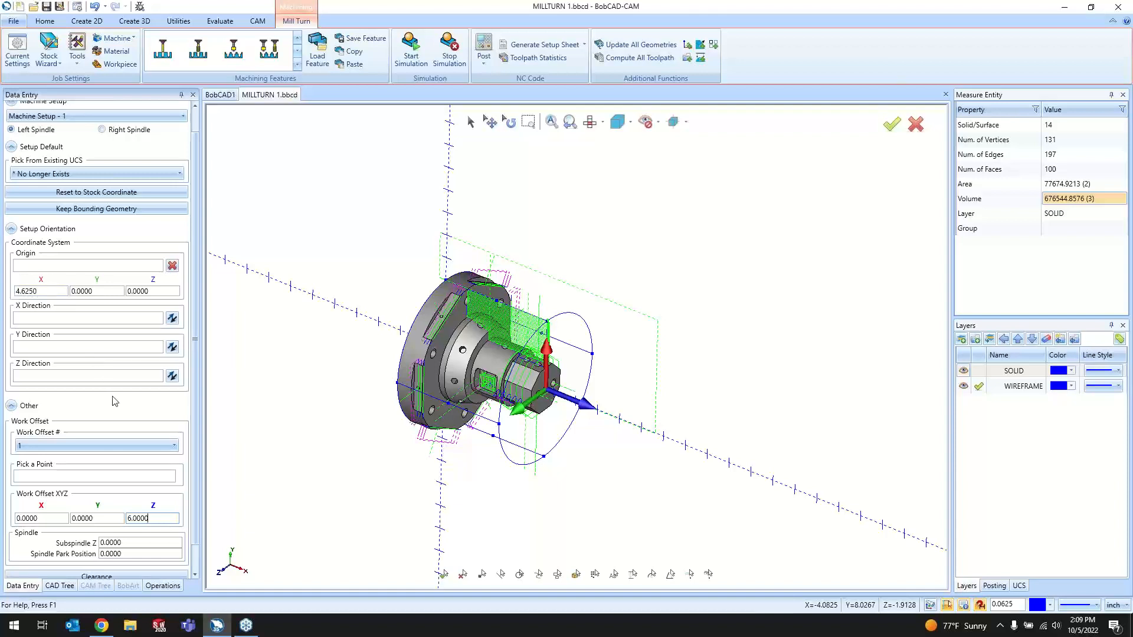
{"action": "scroll", "coordinate": [114, 401], "scroll_direction": "down", "scroll_amount": 1}
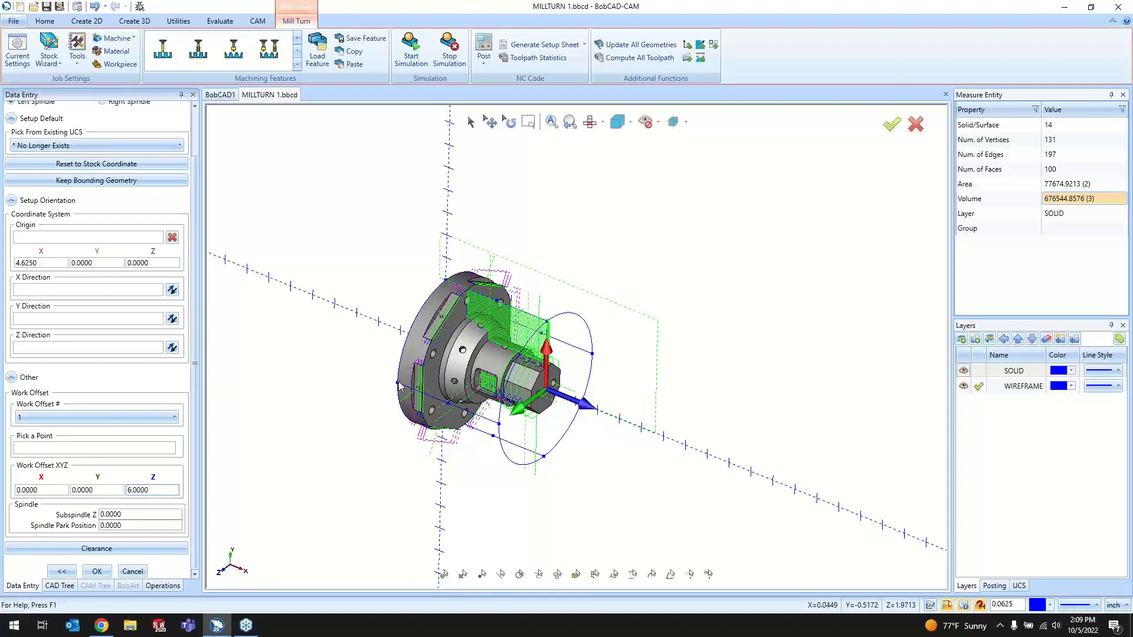
{"action": "left_click", "coordinate": [132, 571]}
- Start the machine simulation of the active operations again and reduce the simulation run speed
{"action": "left_click", "coordinate": [411, 50]}
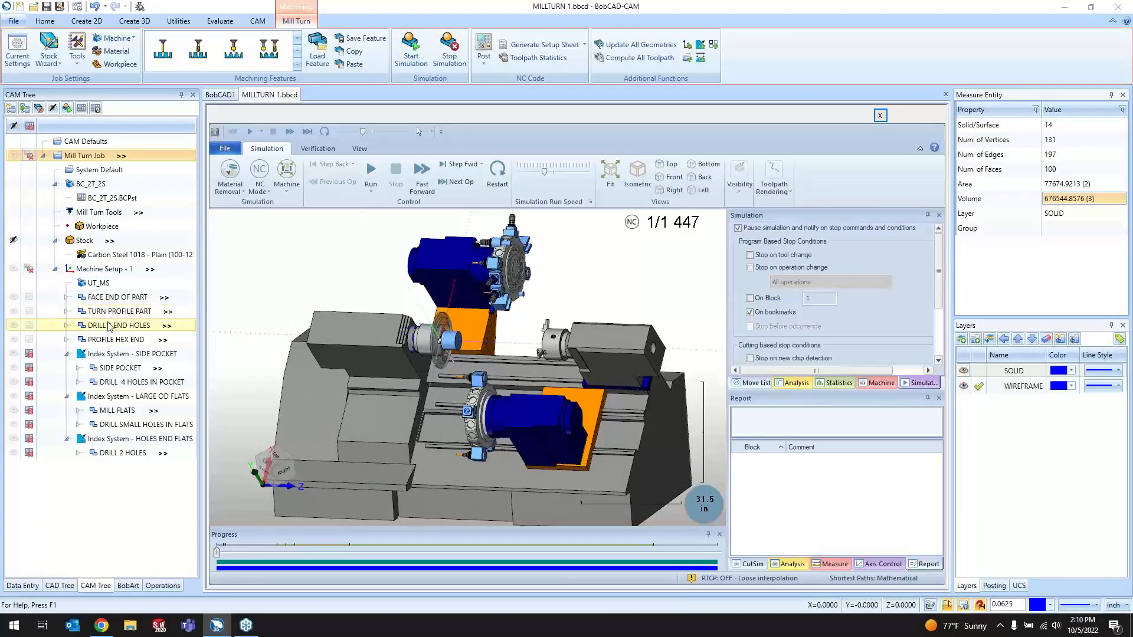
{"action": "left_click_drag", "start_coordinate": [545, 171], "coordinate": [528, 171]}
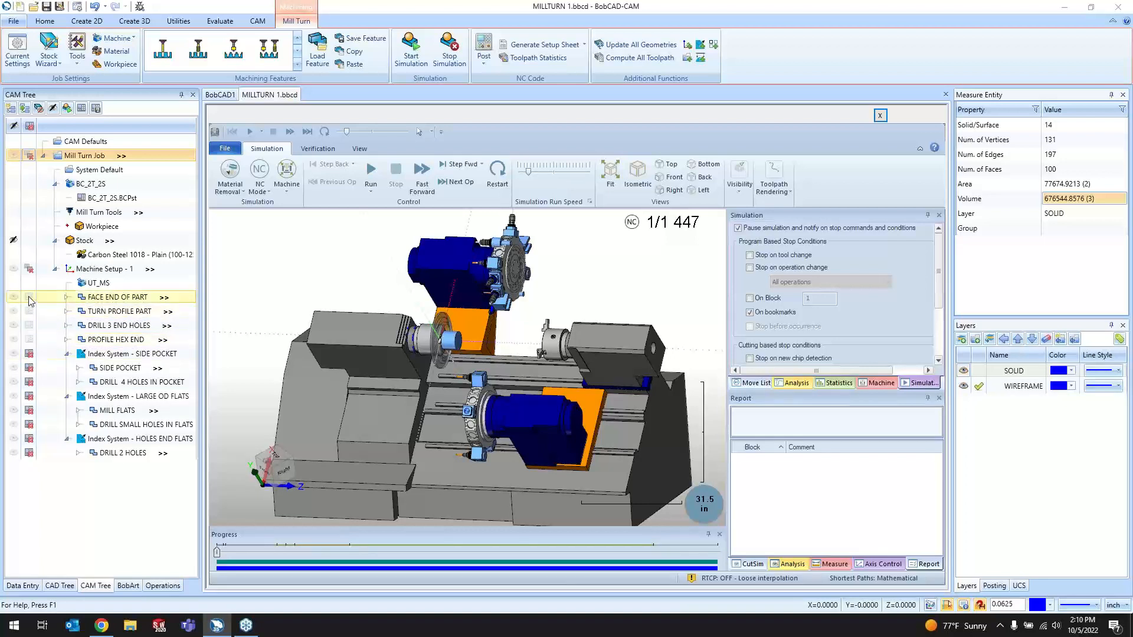
{"action": "left_click", "coordinate": [29, 354]}
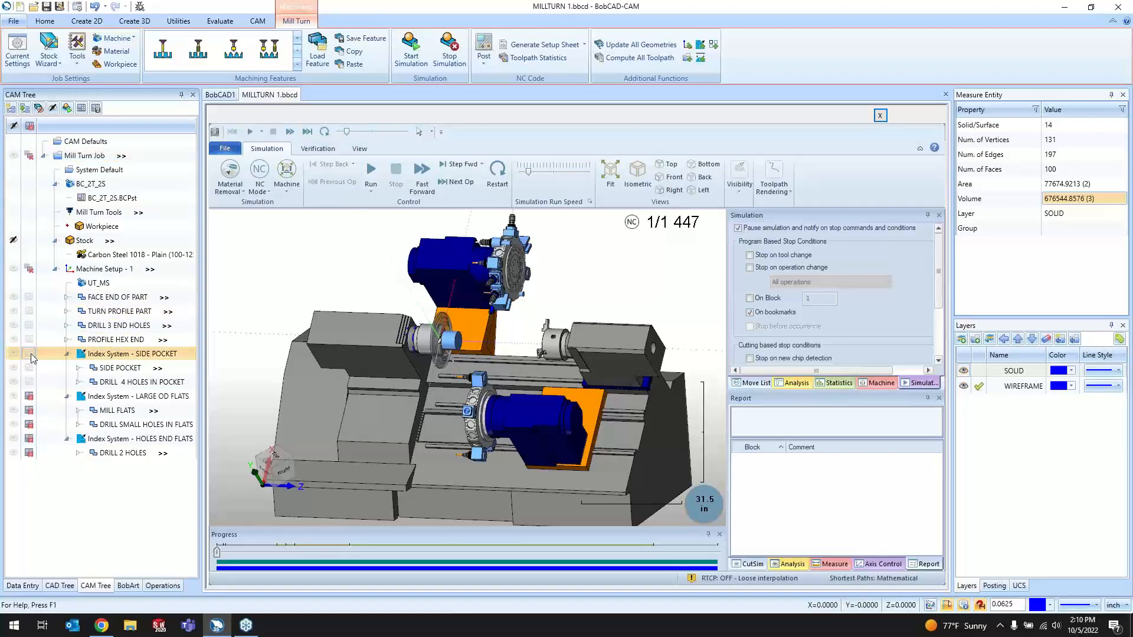
{"action": "left_click", "coordinate": [30, 354]}
{"action": "left_click", "coordinate": [31, 354]}
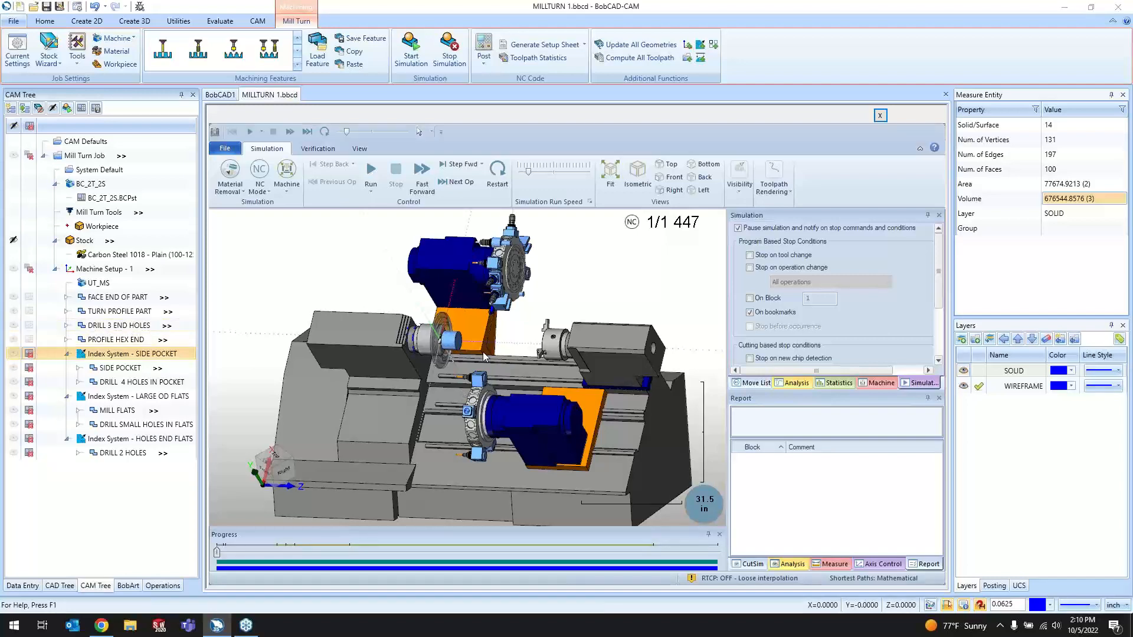
- Run the machine simulation of the active operations and lower the run speed while viewing the stock up close
{"action": "scroll", "coordinate": [484, 357], "scroll_direction": "up", "scroll_amount": 3}
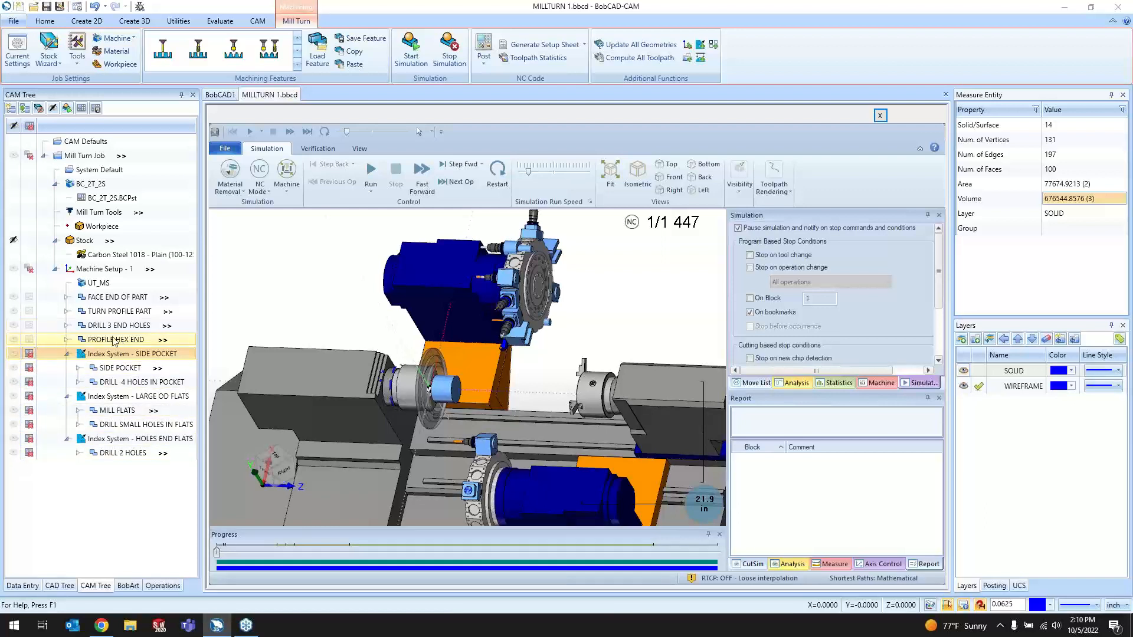
{"action": "left_click", "coordinate": [30, 339]}
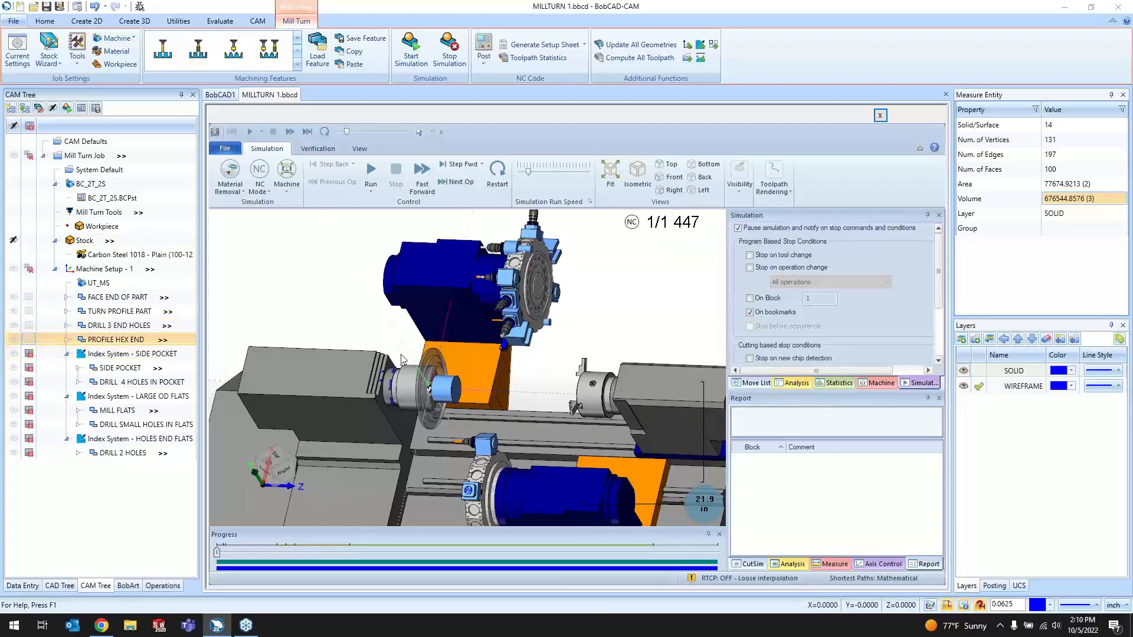
{"action": "scroll", "coordinate": [413, 388], "scroll_direction": "down", "scroll_amount": 2}
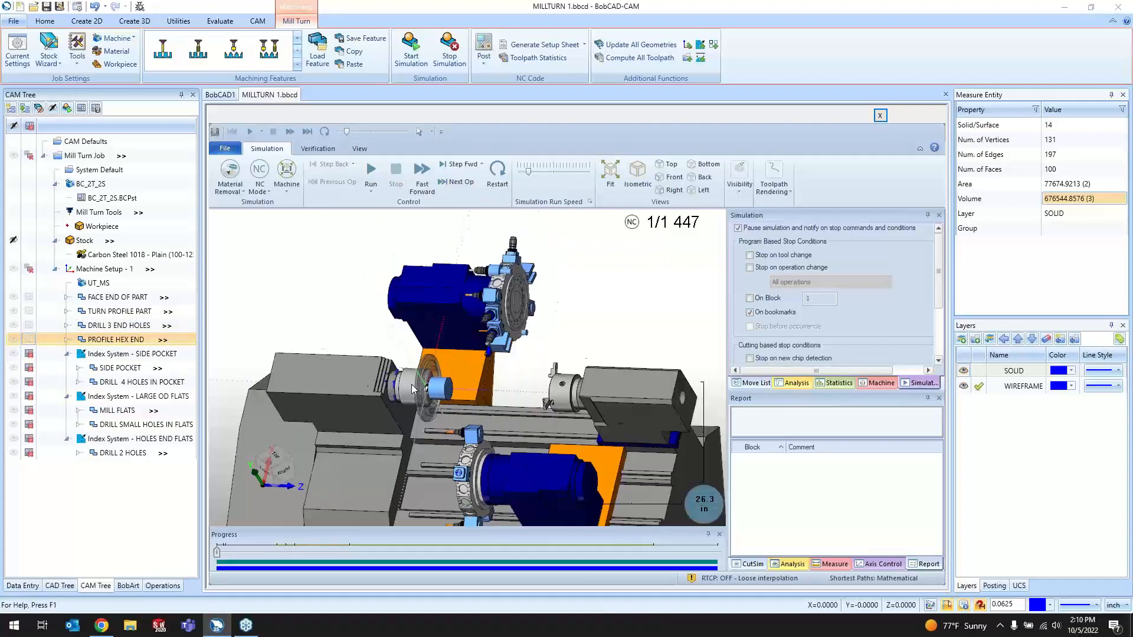
{"action": "scroll", "coordinate": [413, 388], "scroll_direction": "down", "scroll_amount": 3}
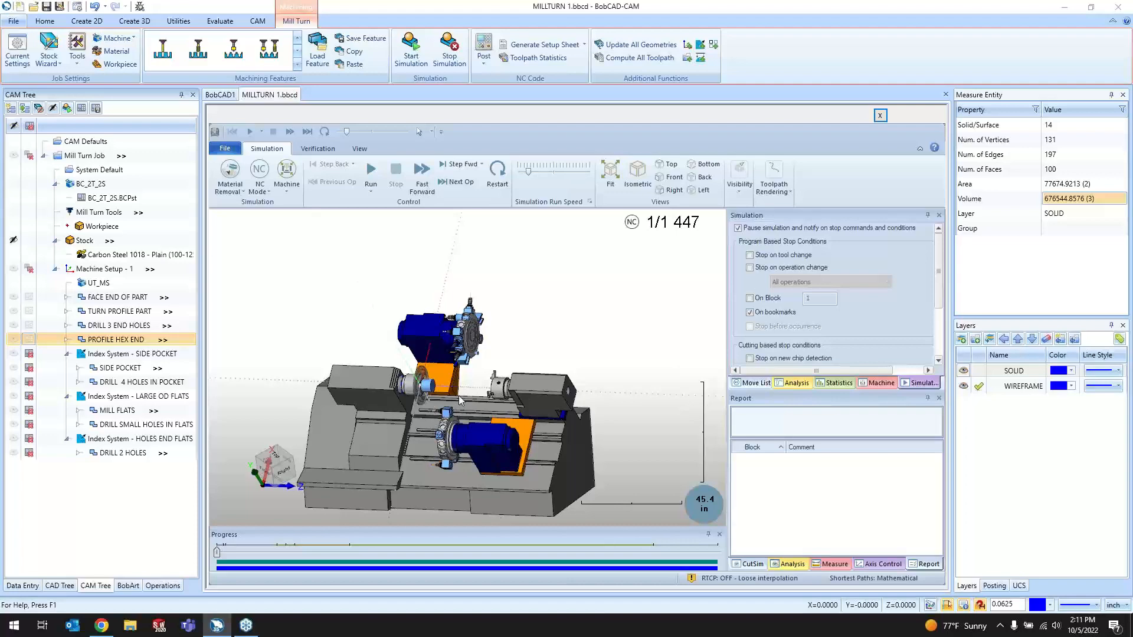
{"action": "scroll", "coordinate": [458, 395], "scroll_direction": "up", "scroll_amount": 6}
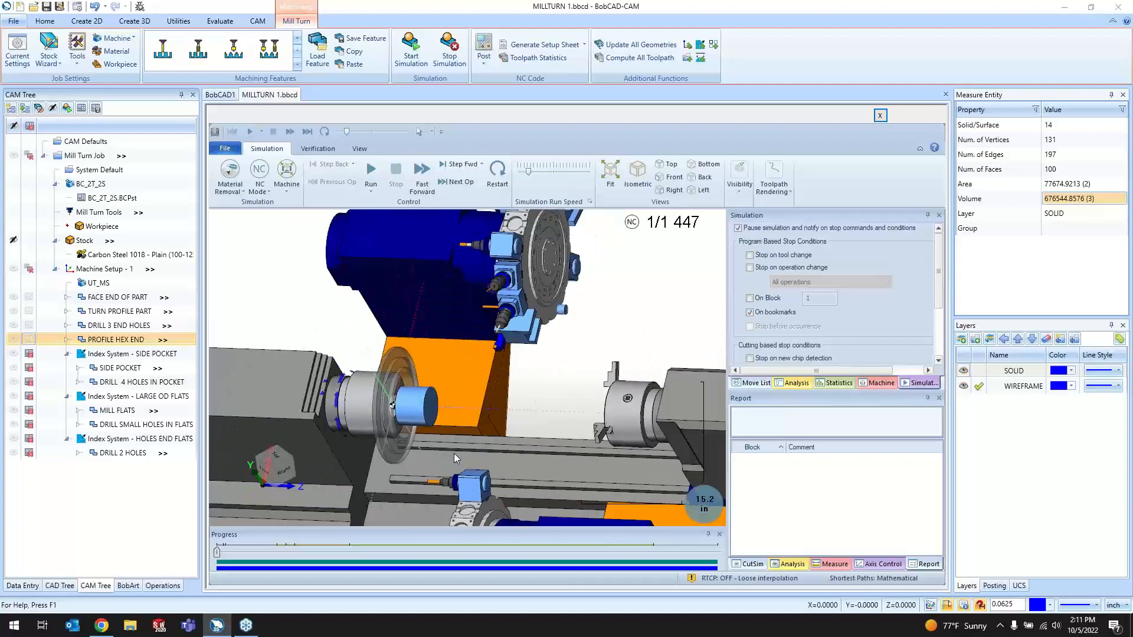
{"action": "scroll", "coordinate": [455, 454], "scroll_direction": "down", "scroll_amount": 1}
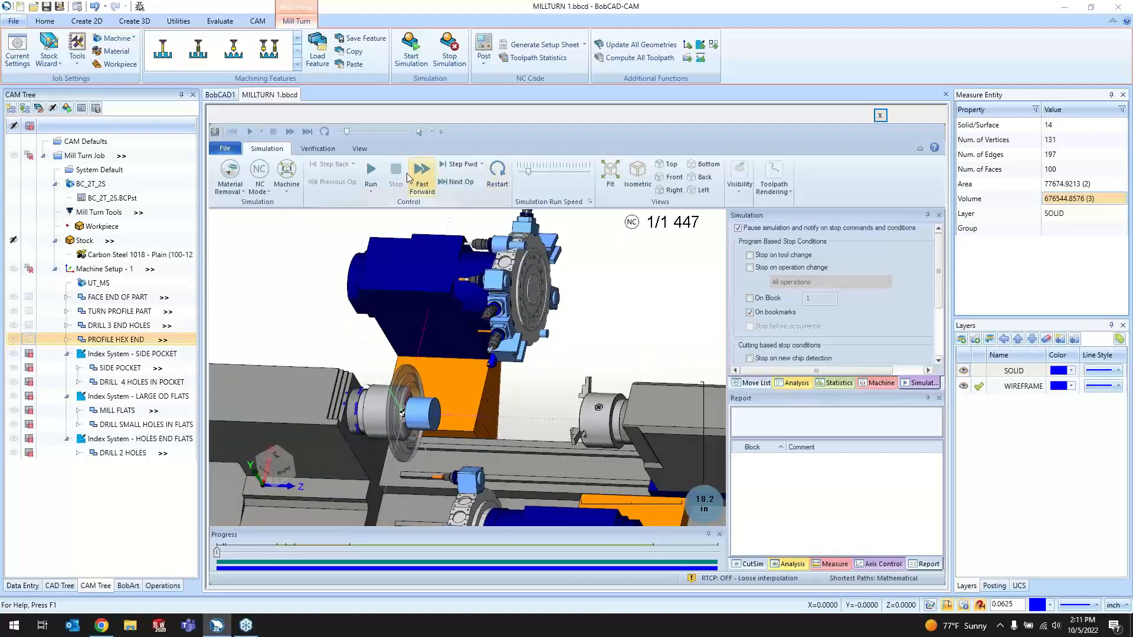
{"action": "left_click", "coordinate": [371, 171]}
{"action": "scroll", "coordinate": [436, 424], "scroll_direction": "up", "scroll_amount": 3}
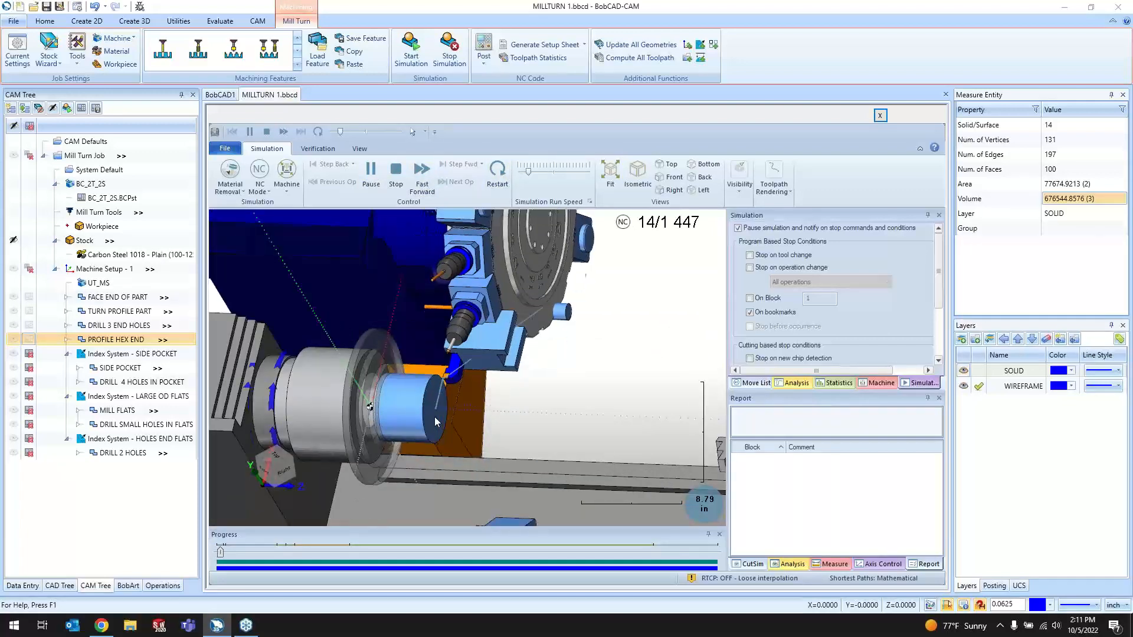
{"action": "scroll", "coordinate": [434, 414], "scroll_direction": "up", "scroll_amount": 1}
{"action": "left_click_drag", "start_coordinate": [528, 172], "coordinate": [524, 178]}
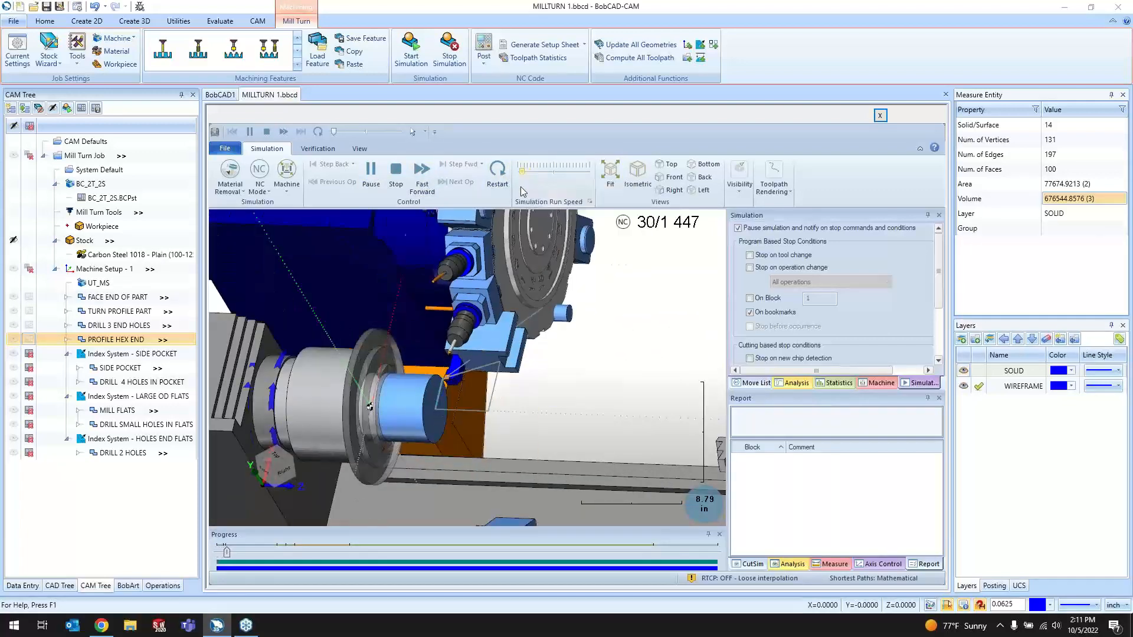
- Adjust the simulation run speed and examine from several angles how the part profile is turned next to the chuck
{"action": "scroll", "coordinate": [414, 404], "scroll_direction": "up", "scroll_amount": 2}
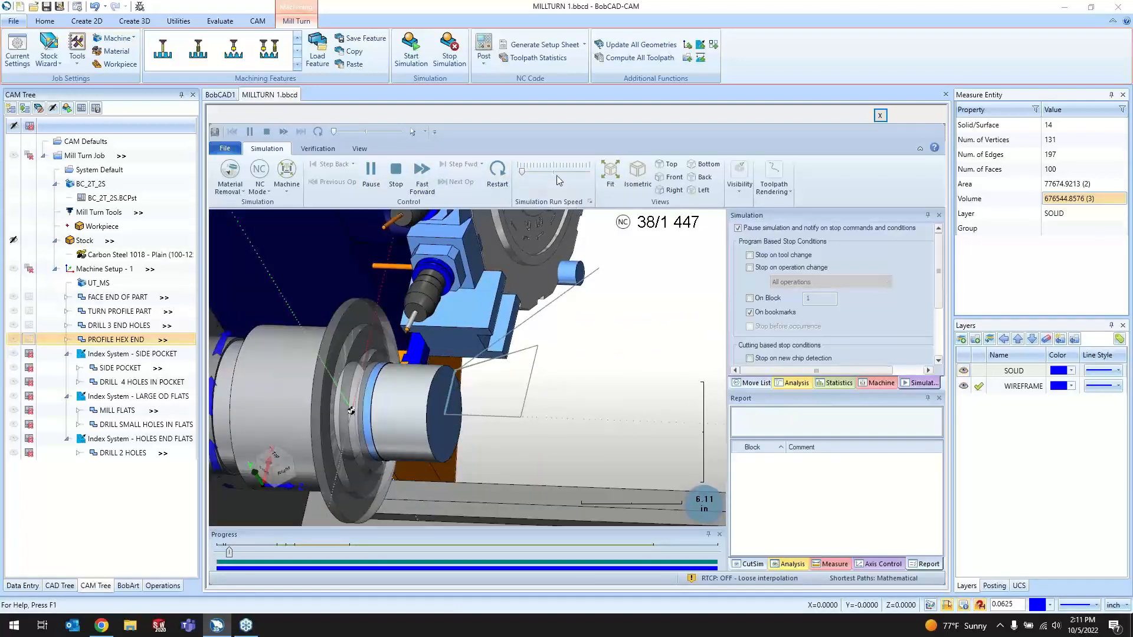
{"action": "left_click_drag", "start_coordinate": [522, 171], "coordinate": [530, 179]}
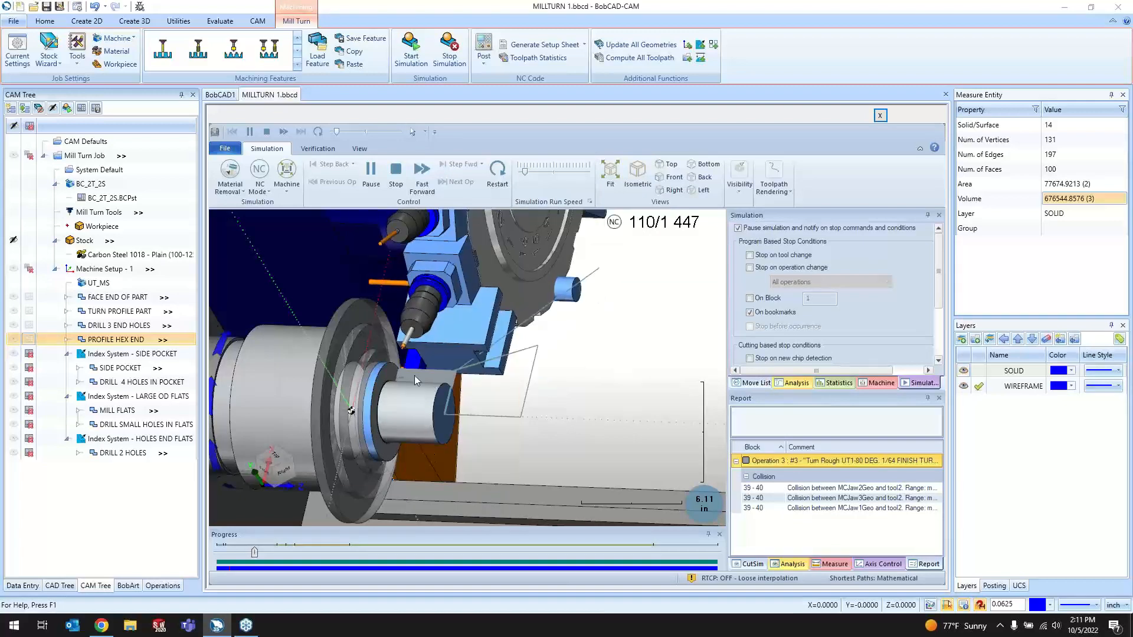
{"action": "left_click_drag", "start_coordinate": [525, 174], "coordinate": [523, 175]}
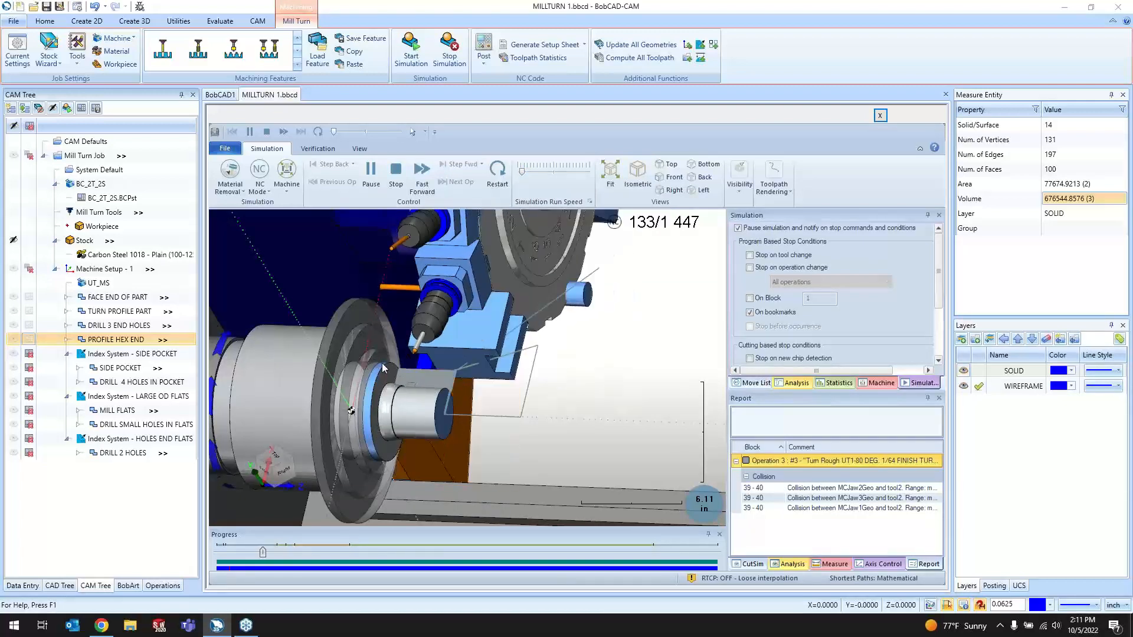
{"action": "middle_click_drag", "start_coordinate": [479, 302], "coordinate": [462, 319]}
{"action": "scroll", "coordinate": [463, 320], "scroll_direction": "up", "scroll_amount": 4}
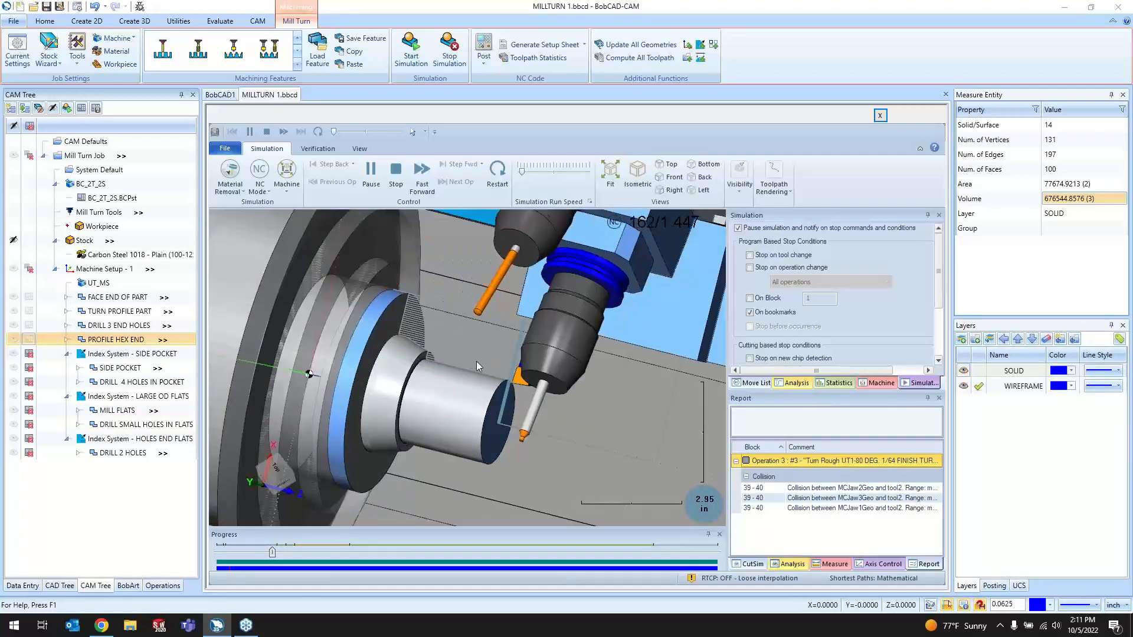
{"action": "middle_click_drag", "start_coordinate": [493, 418], "coordinate": [555, 415]}
{"action": "scroll", "coordinate": [361, 392], "scroll_direction": "down", "scroll_amount": 3}
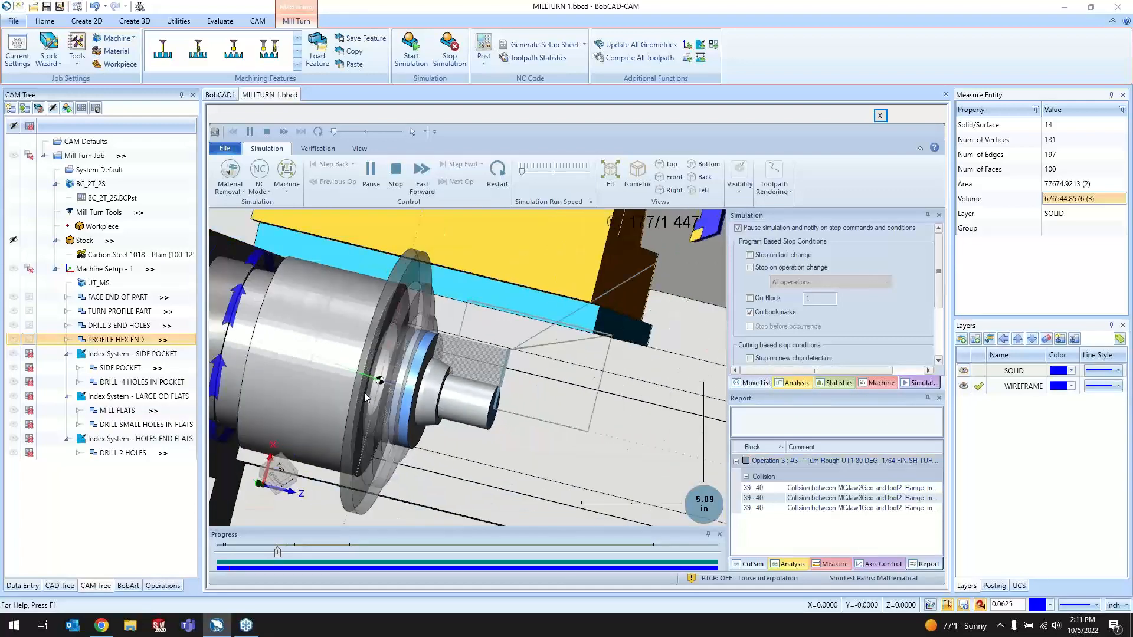
{"action": "scroll", "coordinate": [364, 392], "scroll_direction": "down", "scroll_amount": 1}
{"action": "middle_click_drag", "start_coordinate": [444, 414], "coordinate": [440, 380]}
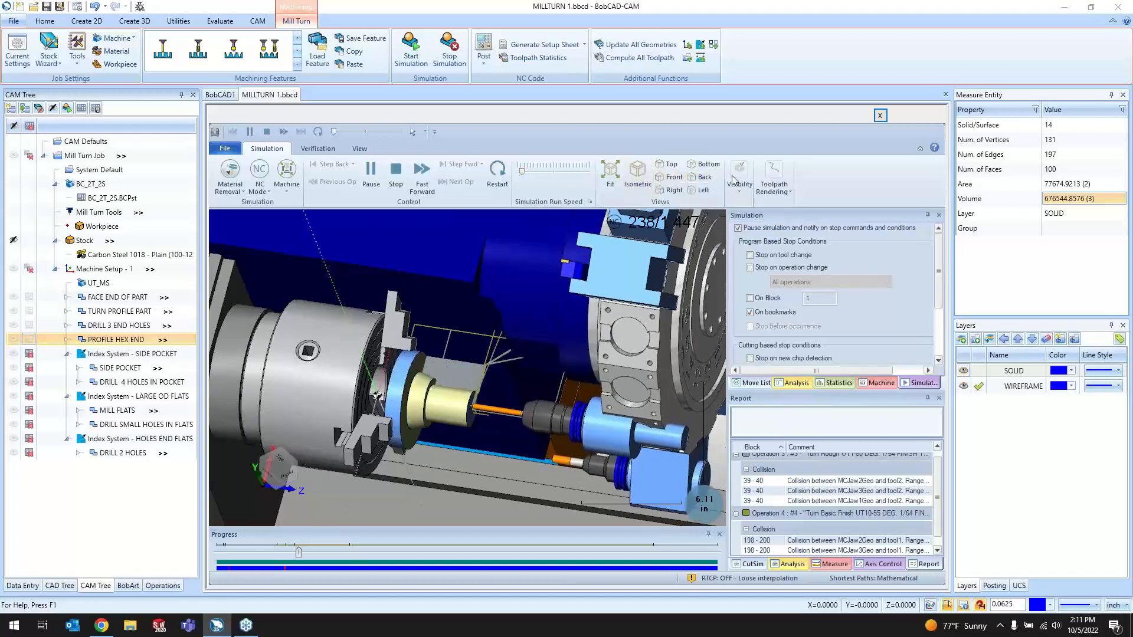
- Examine the end-hole drilling up close and raise the simulation run speed for the hex end profiling
{"action": "scroll", "coordinate": [473, 422], "scroll_direction": "up", "scroll_amount": 3}
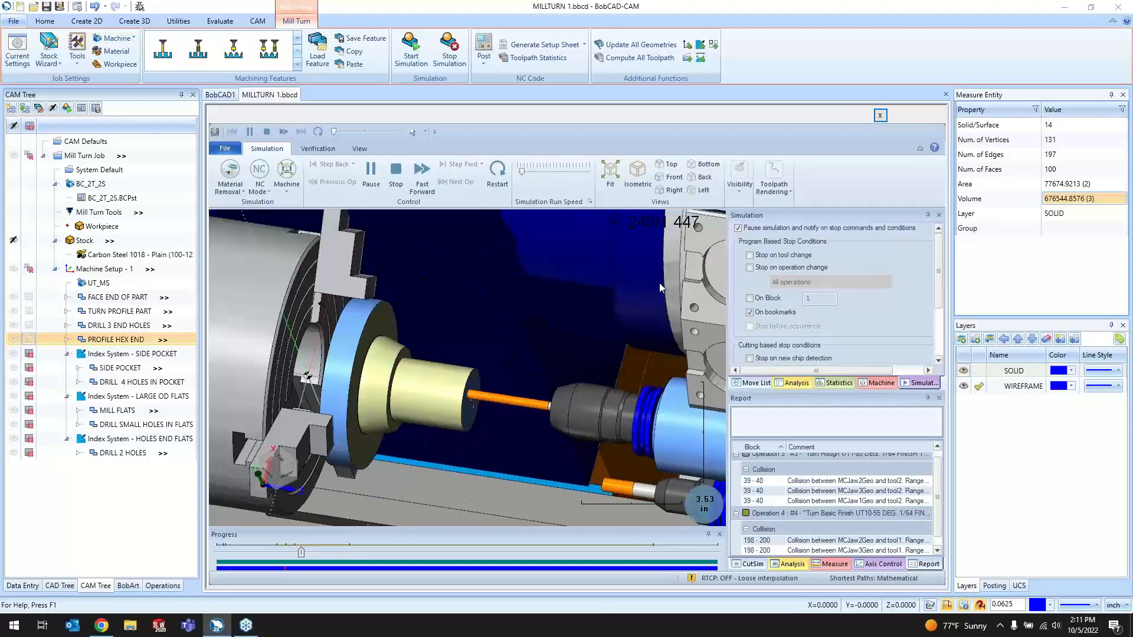
{"action": "left_click", "coordinate": [740, 177]}
{"action": "left_click", "coordinate": [744, 236]}
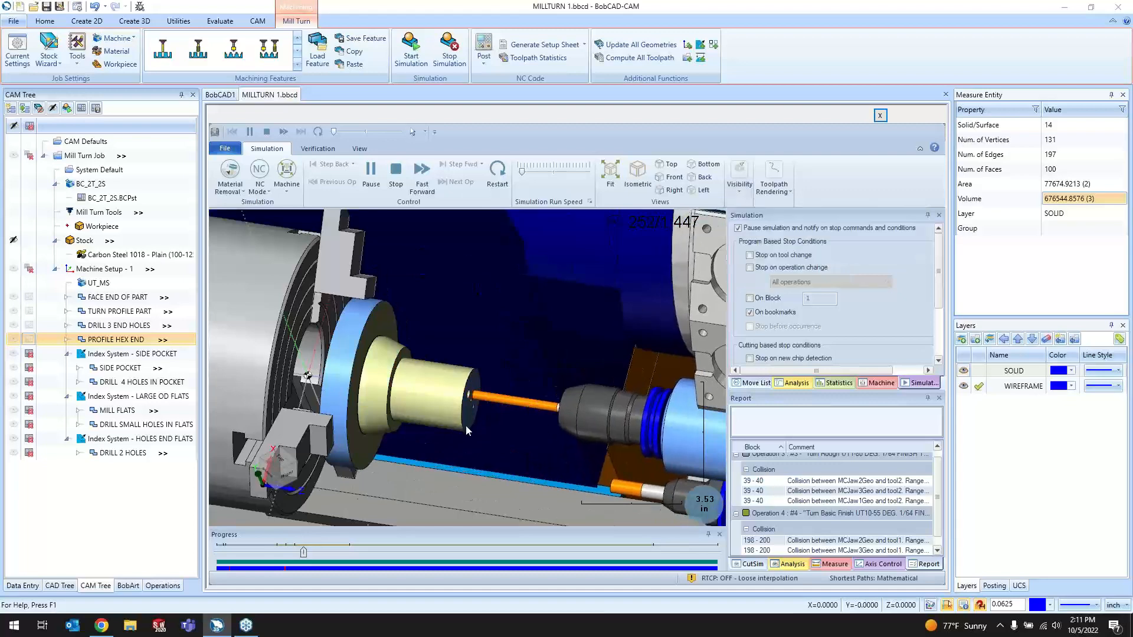
{"action": "middle_click_drag", "start_coordinate": [465, 423], "coordinate": [458, 414]}
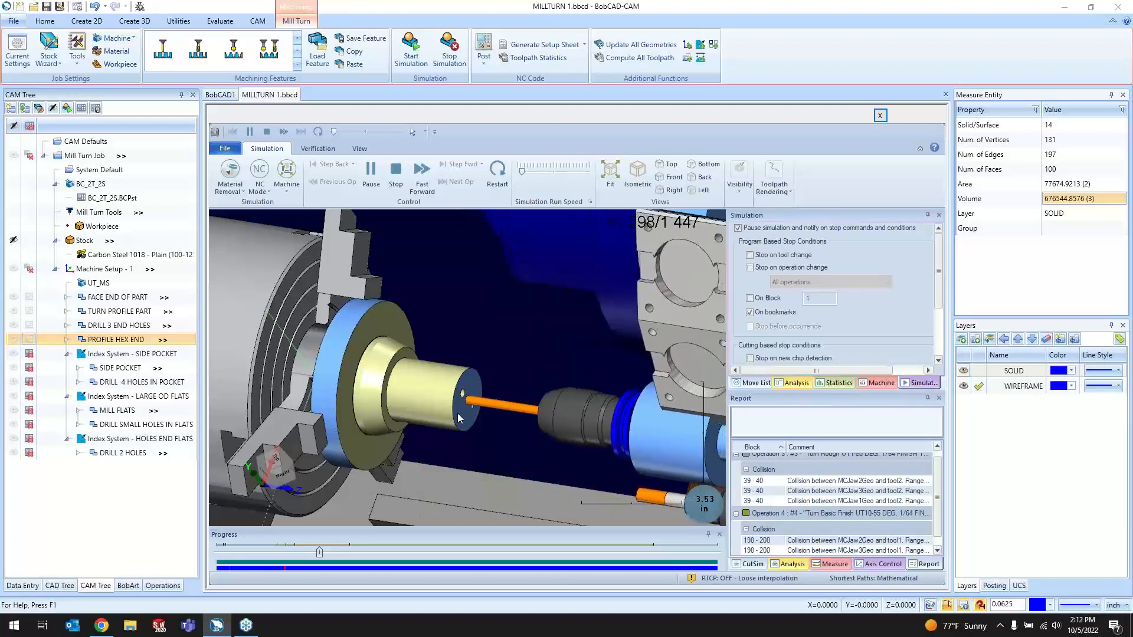
{"action": "left_click_drag", "start_coordinate": [522, 173], "coordinate": [529, 174]}
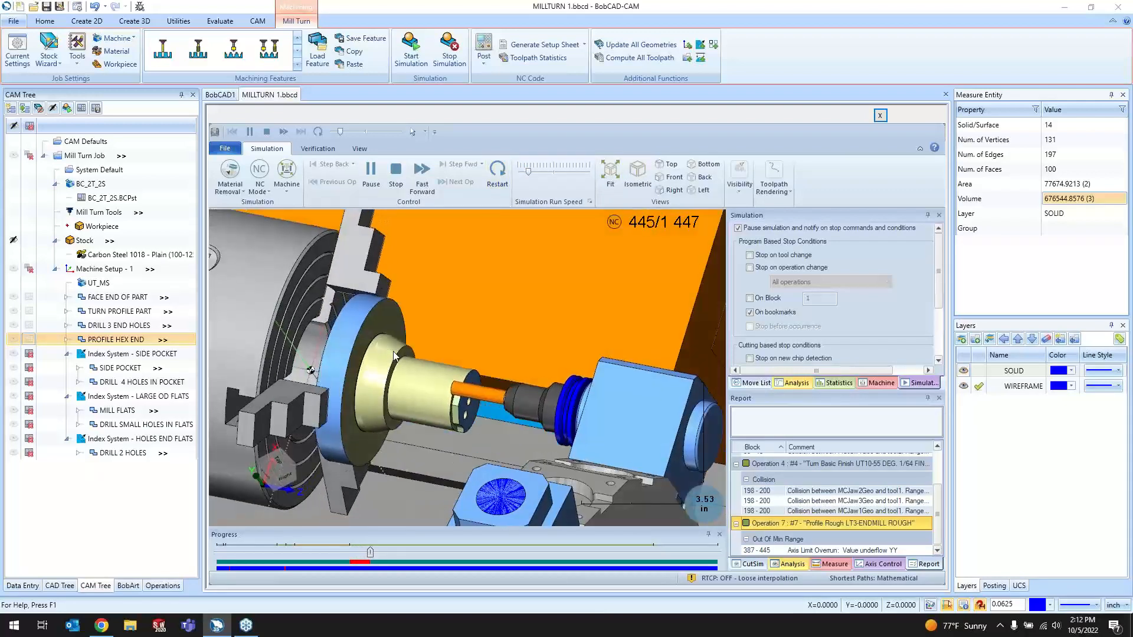
{"action": "left_click", "coordinate": [536, 171]}
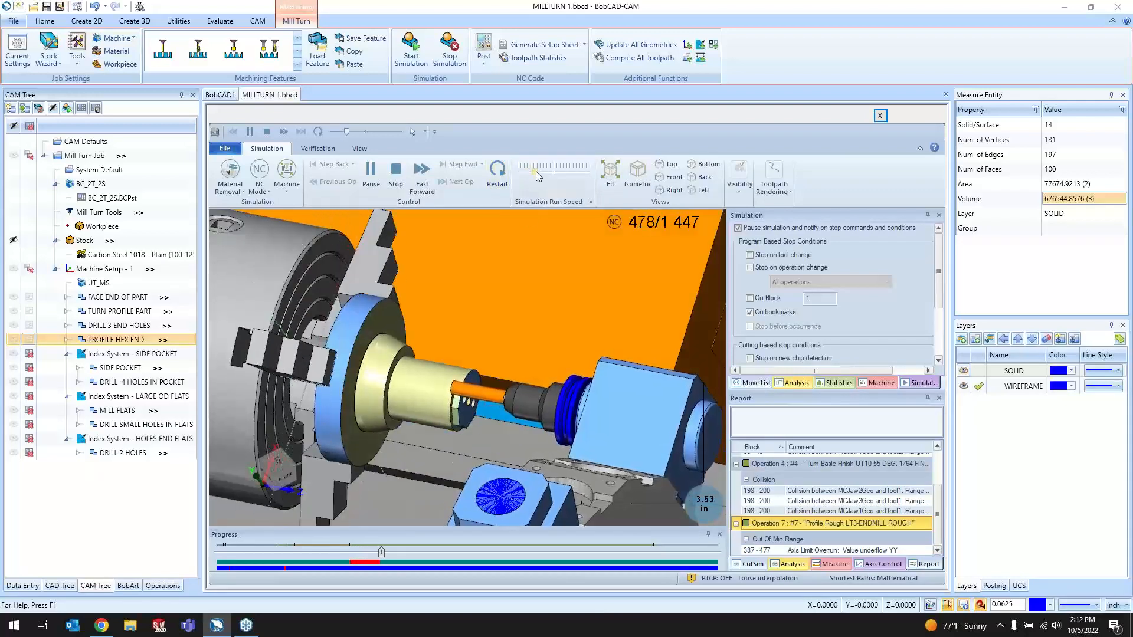
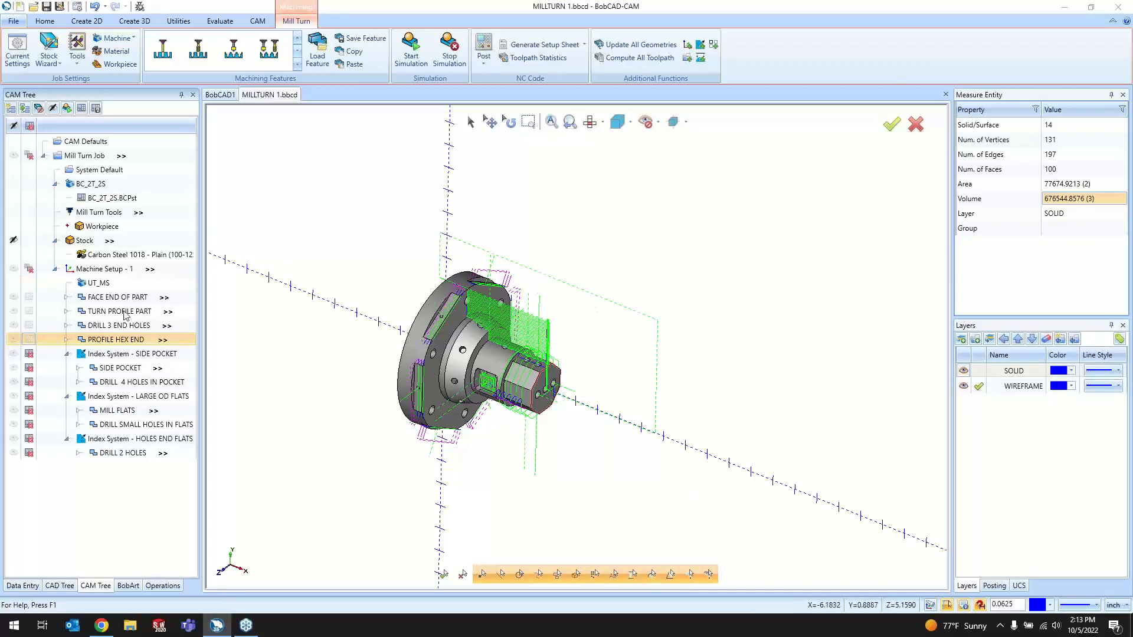
- Backplot the Profile Finish LT10 operation of PROFILE HEX END with a shaded tool, examine the tool at the hex, and close the backplot
{"action": "left_click", "coordinate": [67, 339]}
{"action": "right_click", "coordinate": [108, 387]}
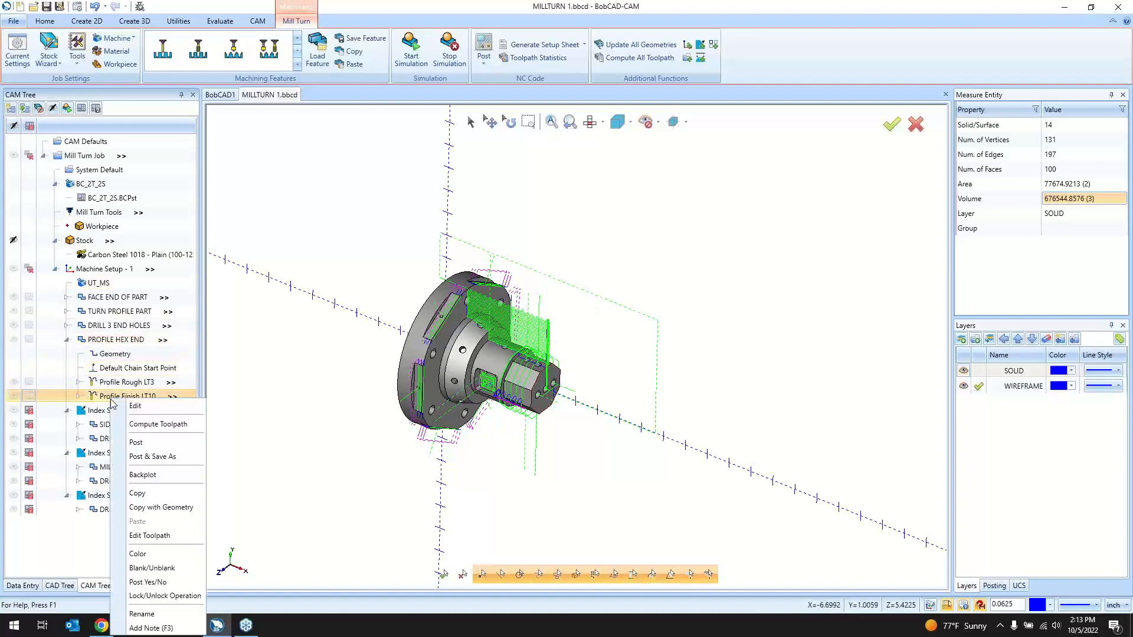
{"action": "left_click", "coordinate": [138, 474]}
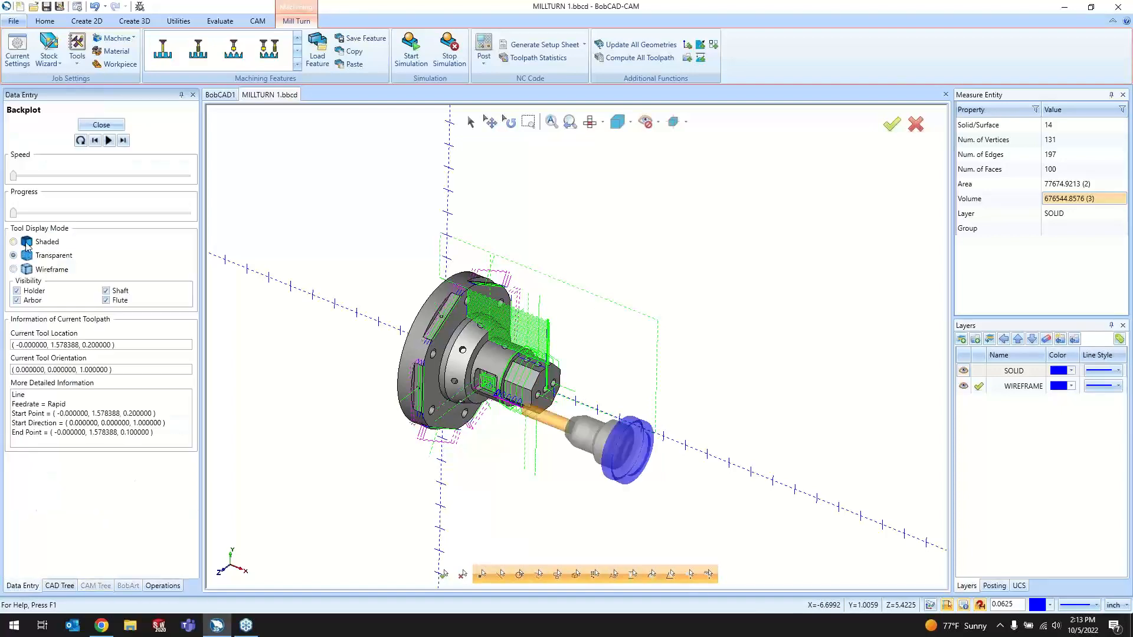
{"action": "left_click", "coordinate": [25, 246]}
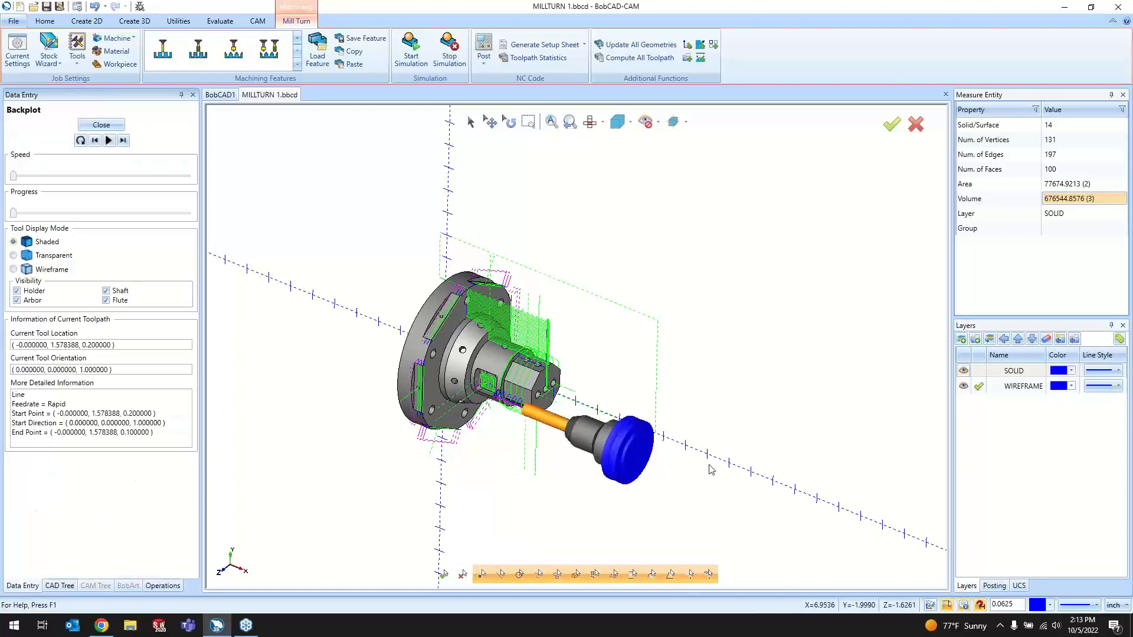
{"action": "middle_click_drag", "start_coordinate": [764, 440], "coordinate": [778, 437]}
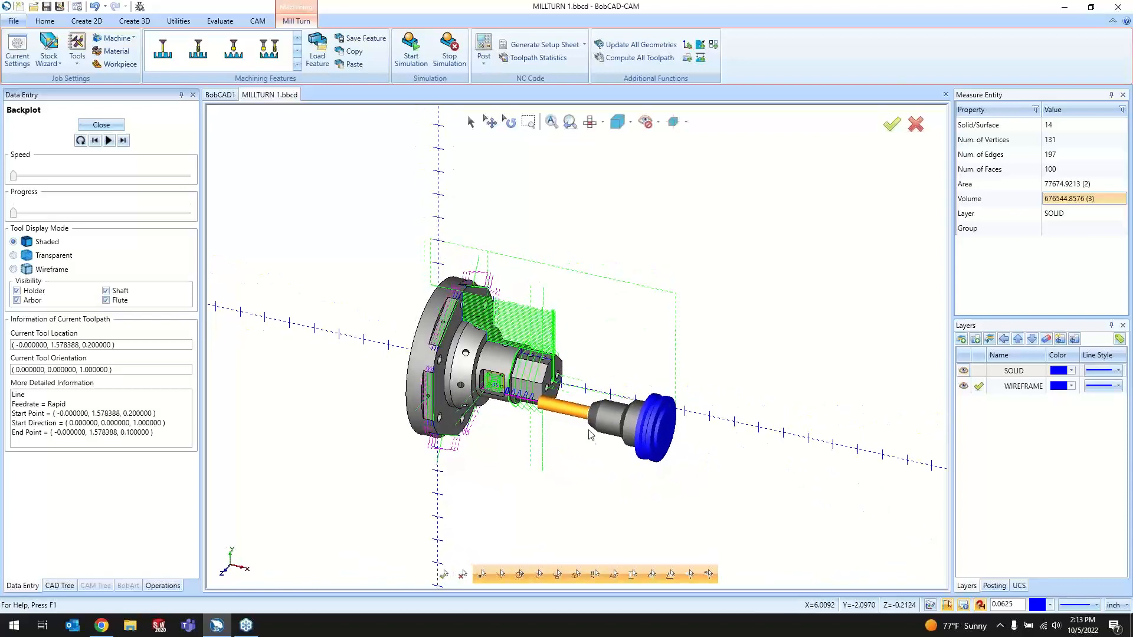
{"action": "scroll", "coordinate": [608, 420], "scroll_direction": "up", "scroll_amount": 3}
{"action": "scroll", "coordinate": [618, 419], "scroll_direction": "down", "scroll_amount": 3}
{"action": "scroll", "coordinate": [448, 373], "scroll_direction": "up", "scroll_amount": 4}
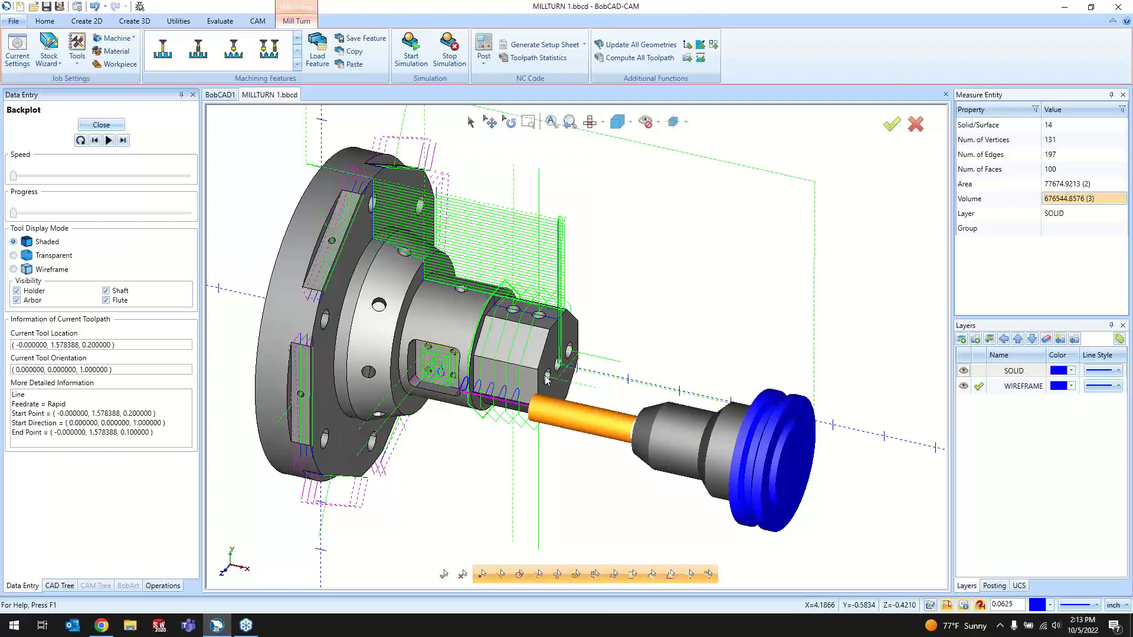
{"action": "left_click", "coordinate": [96, 125]}
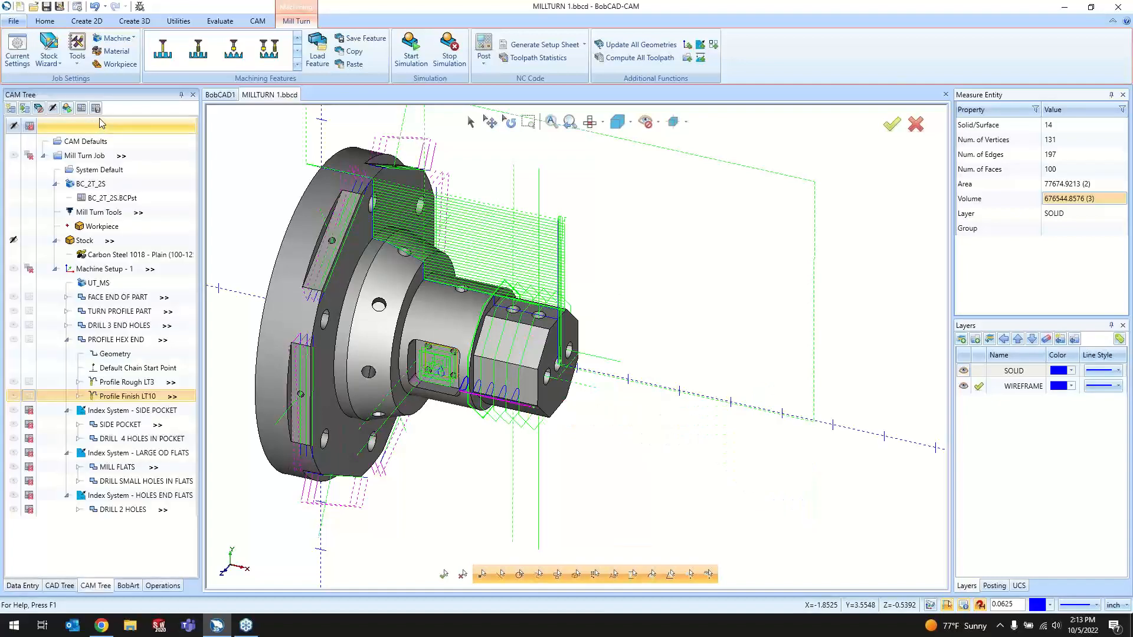
- Collapse the SIDE POCKET, LARGE OD FLATS and HOLES END FLATS index systems in the CAM tree
{"action": "left_click", "coordinate": [67, 410]}
{"action": "left_click", "coordinate": [67, 425]}
{"action": "left_click", "coordinate": [66, 438]}
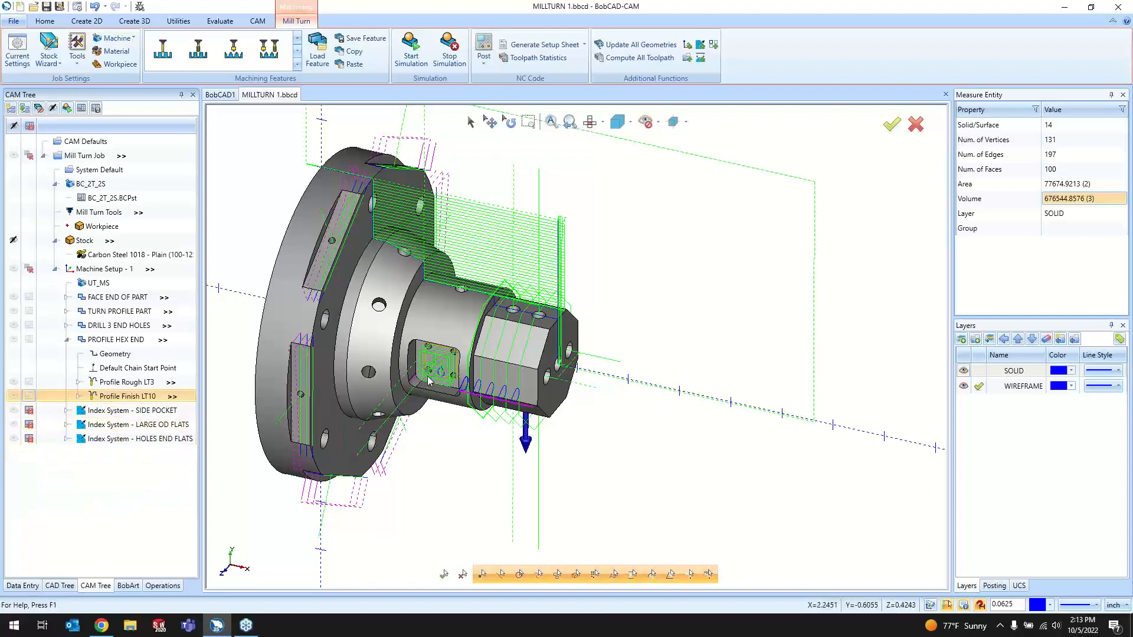
- Add an index system to Machine Setup - 1 and pick the side pocket's floor face as its surface
{"action": "left_click", "coordinate": [102, 270]}
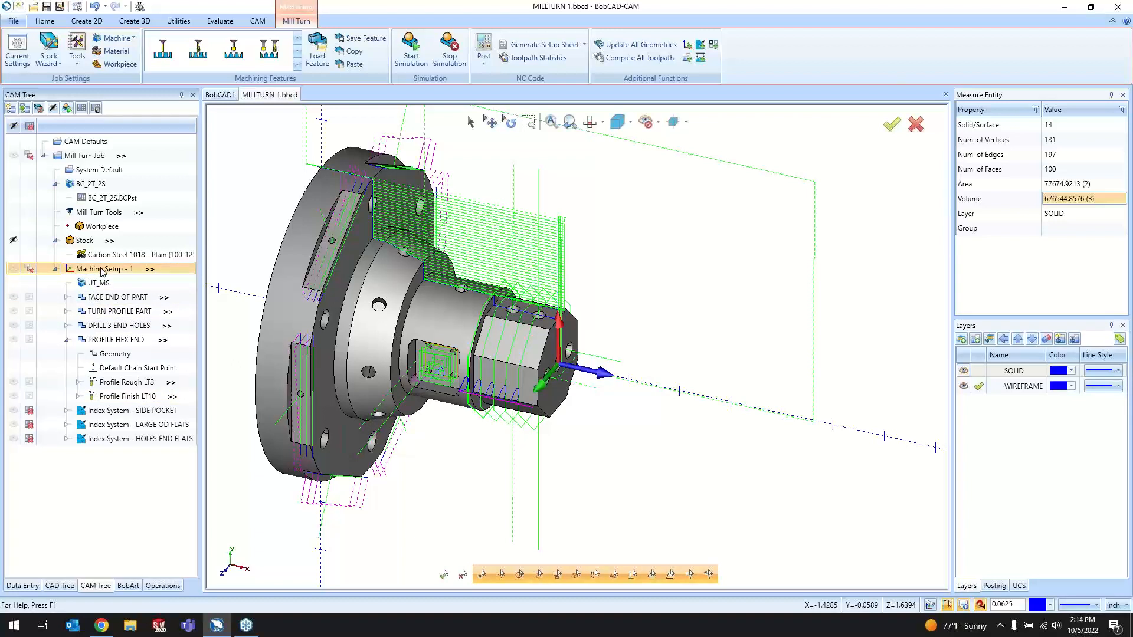
{"action": "right_click", "coordinate": [100, 270]}
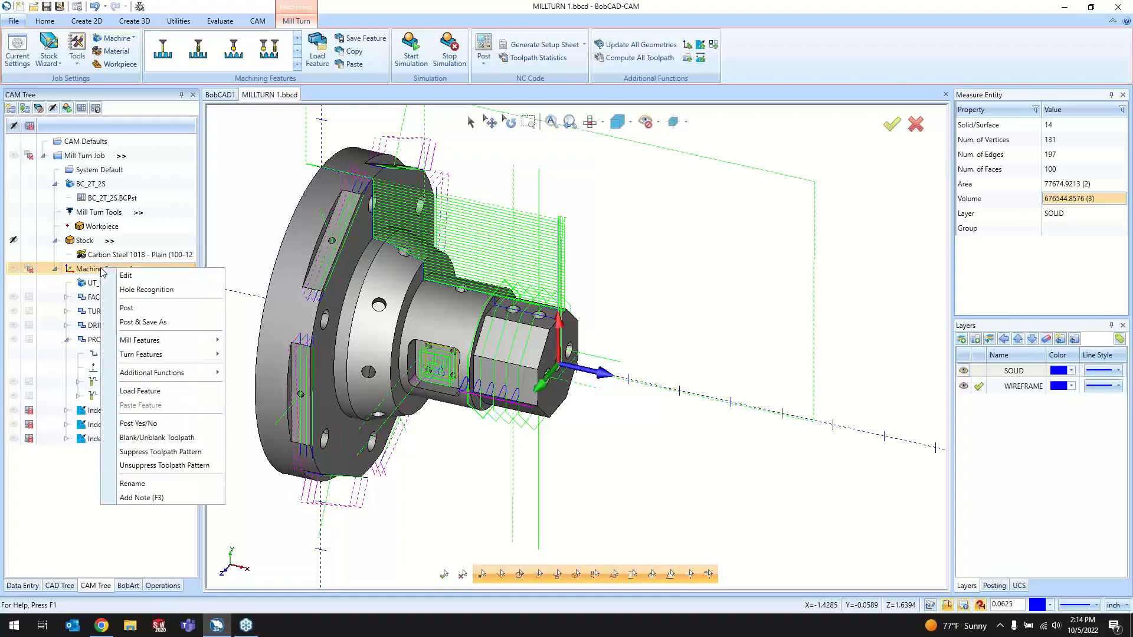
{"action": "mouse_move", "coordinate": [186, 380]}
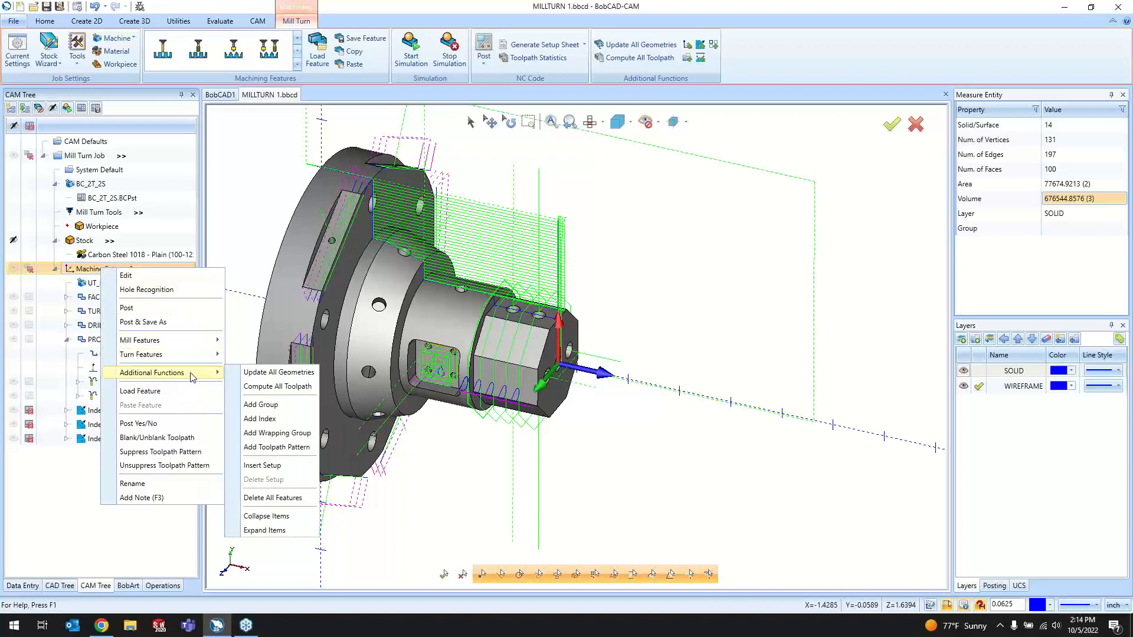
{"action": "left_click", "coordinate": [297, 419]}
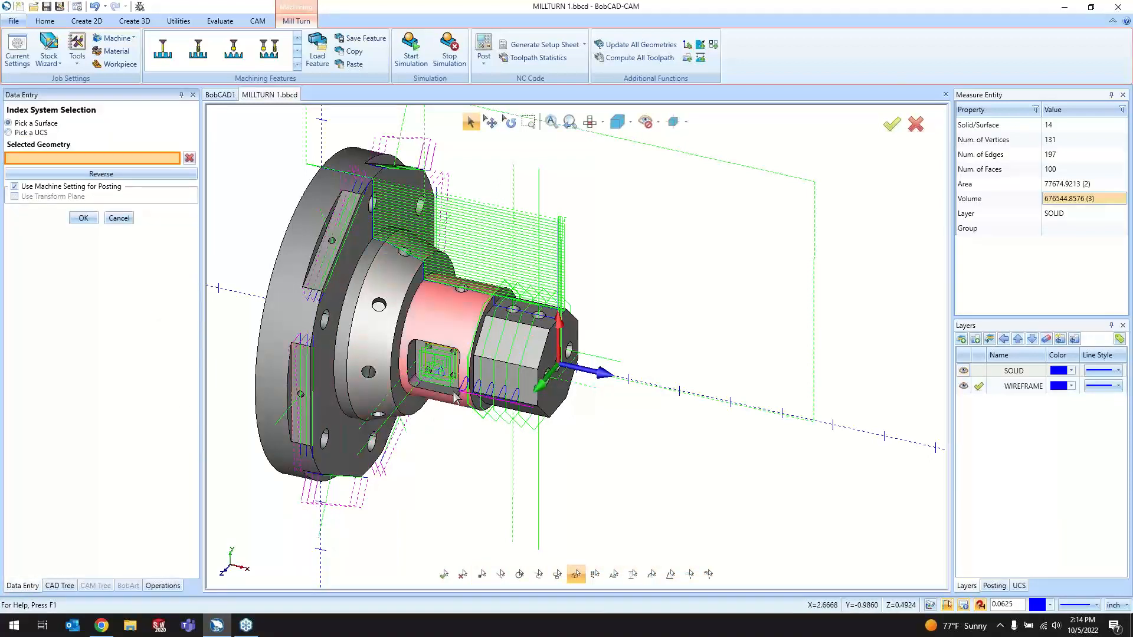
{"action": "scroll", "coordinate": [478, 366], "scroll_direction": "up", "scroll_amount": 2}
{"action": "scroll", "coordinate": [523, 399], "scroll_direction": "up", "scroll_amount": 2}
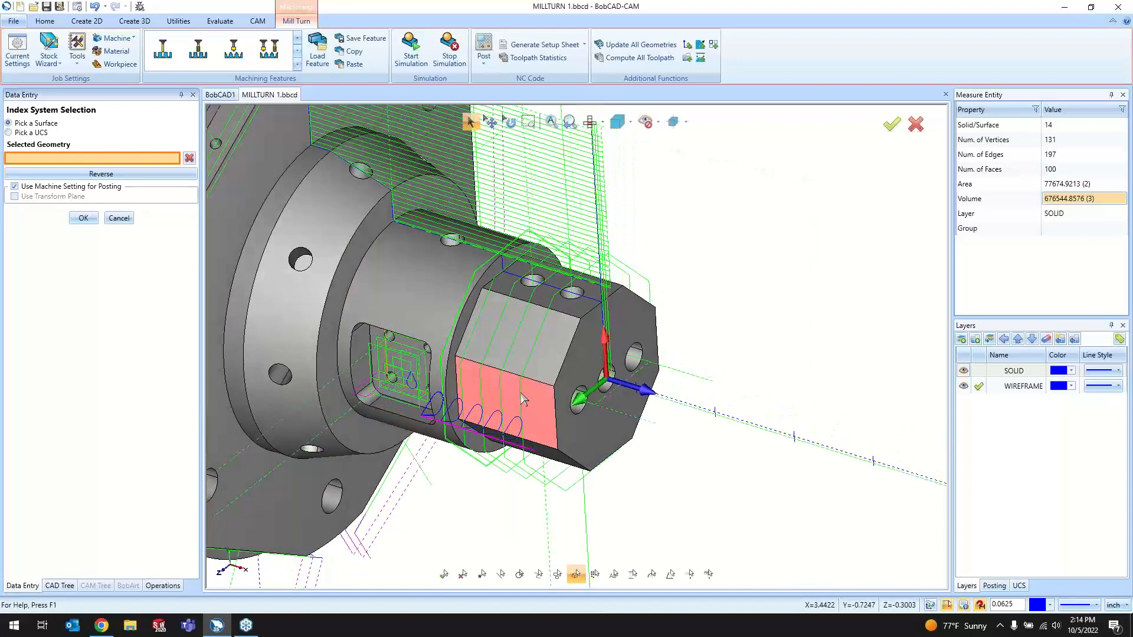
{"action": "left_click", "coordinate": [393, 378]}
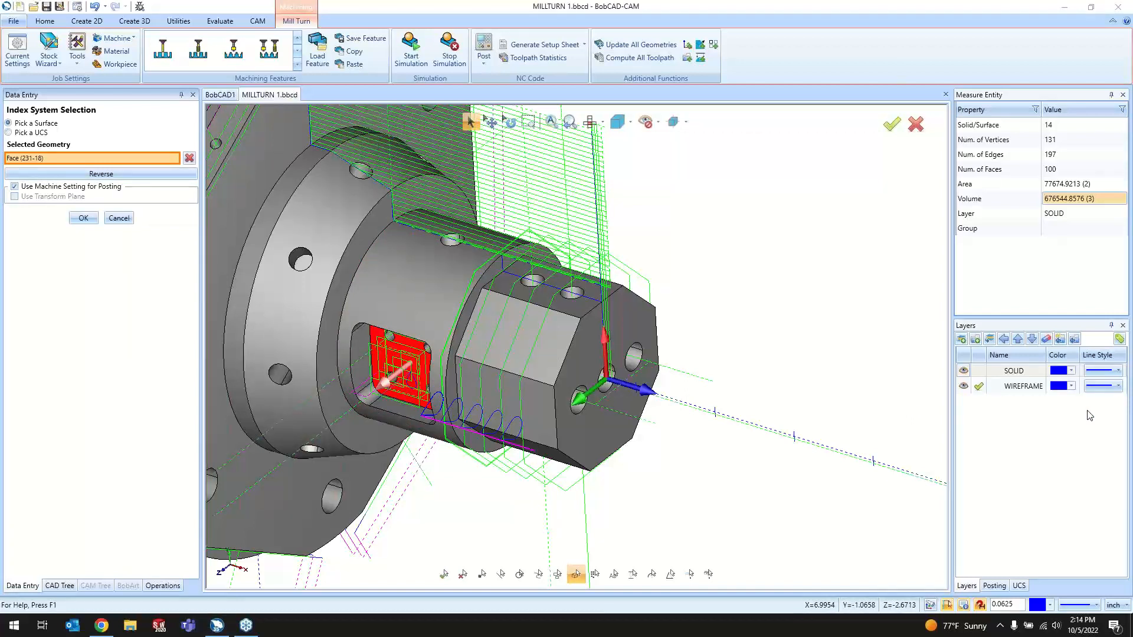
- Show the list of coordinate systems and make the Side(Y/Z) UCS active
{"action": "left_click", "coordinate": [1019, 586]}
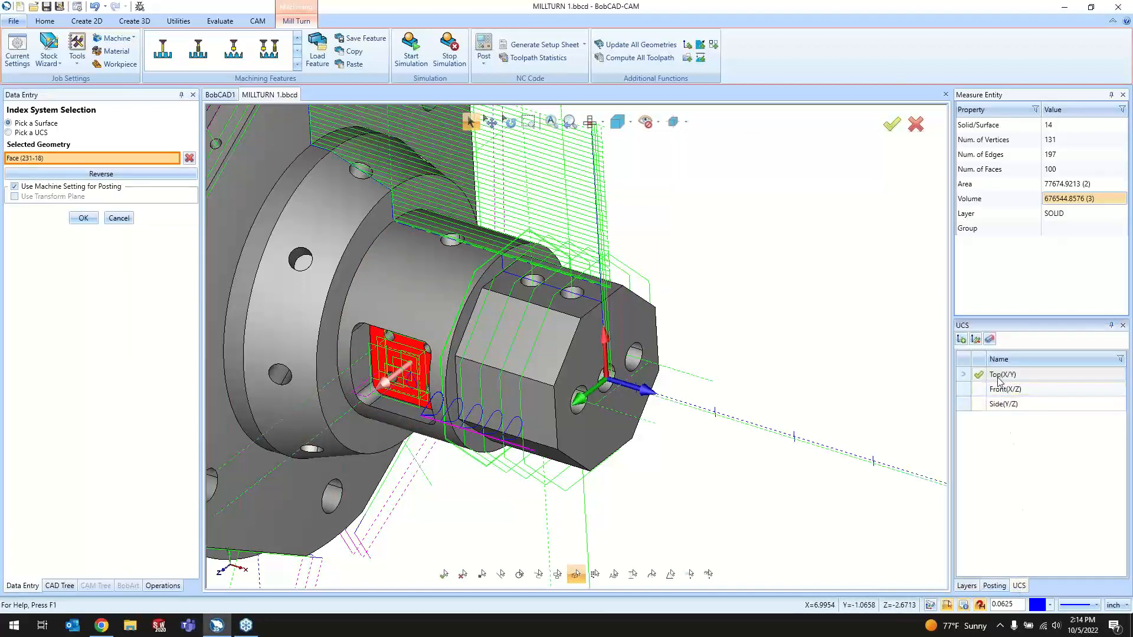
{"action": "scroll", "coordinate": [823, 453], "scroll_direction": "down", "scroll_amount": 2}
{"action": "scroll", "coordinate": [824, 453], "scroll_direction": "down", "scroll_amount": 2}
{"action": "middle_click_drag", "start_coordinate": [733, 420], "coordinate": [867, 421]}
{"action": "left_click", "coordinate": [980, 391]}
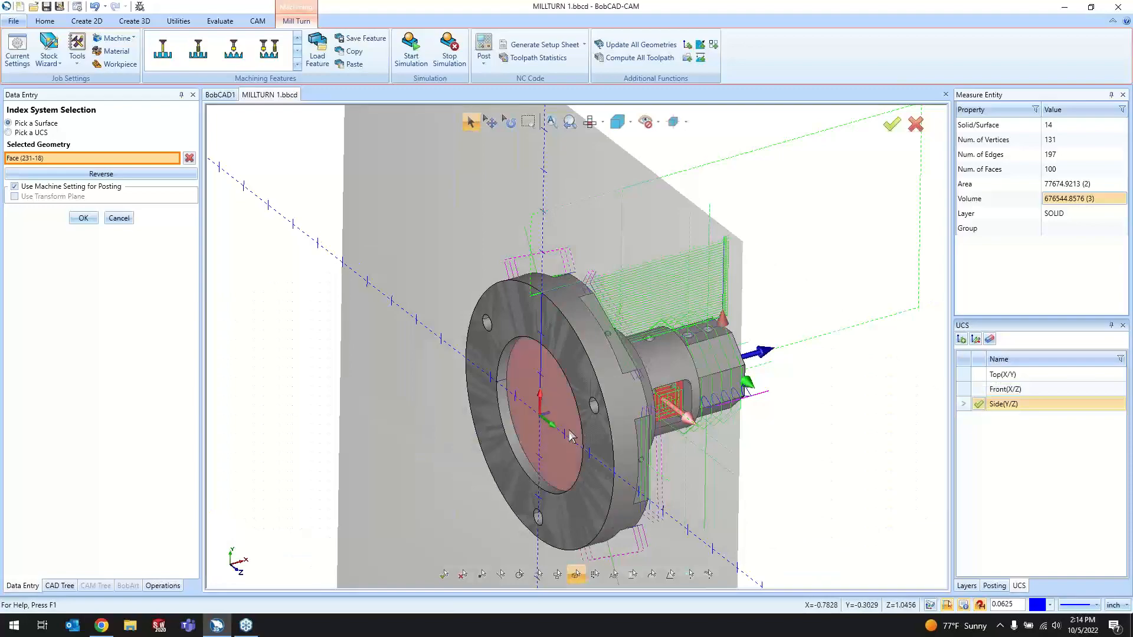
- Make the Top(X/Y) UCS active and bring the side pocket and hex end of the part into view
{"action": "left_click", "coordinate": [979, 378]}
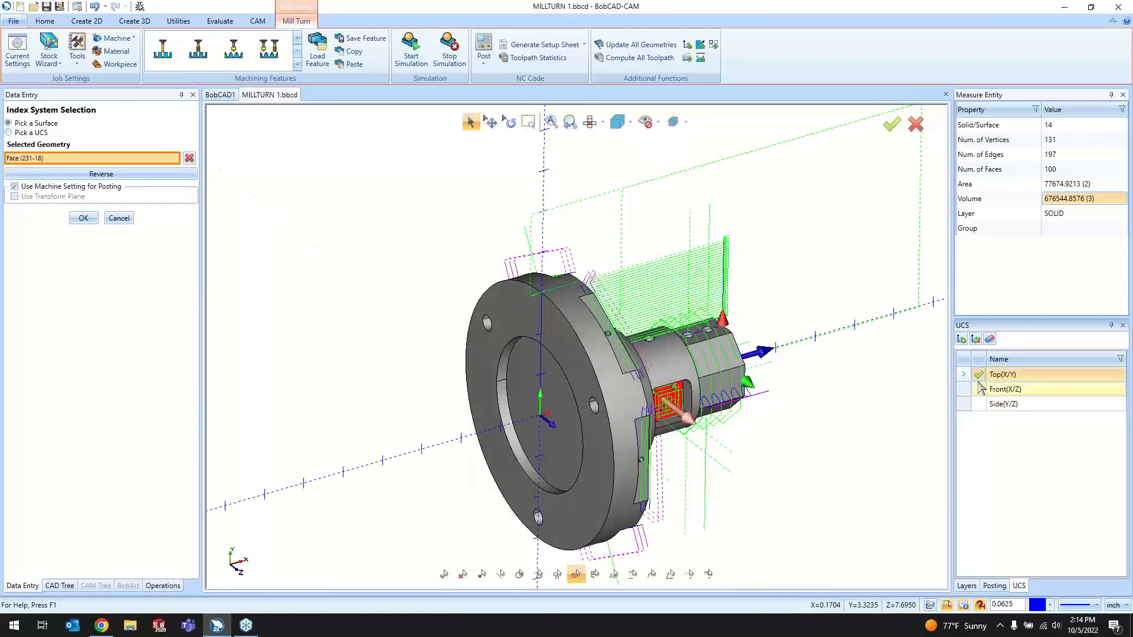
{"action": "middle_click_drag", "start_coordinate": [862, 422], "coordinate": [740, 431]}
{"action": "scroll", "coordinate": [615, 416], "scroll_direction": "up", "scroll_amount": 4}
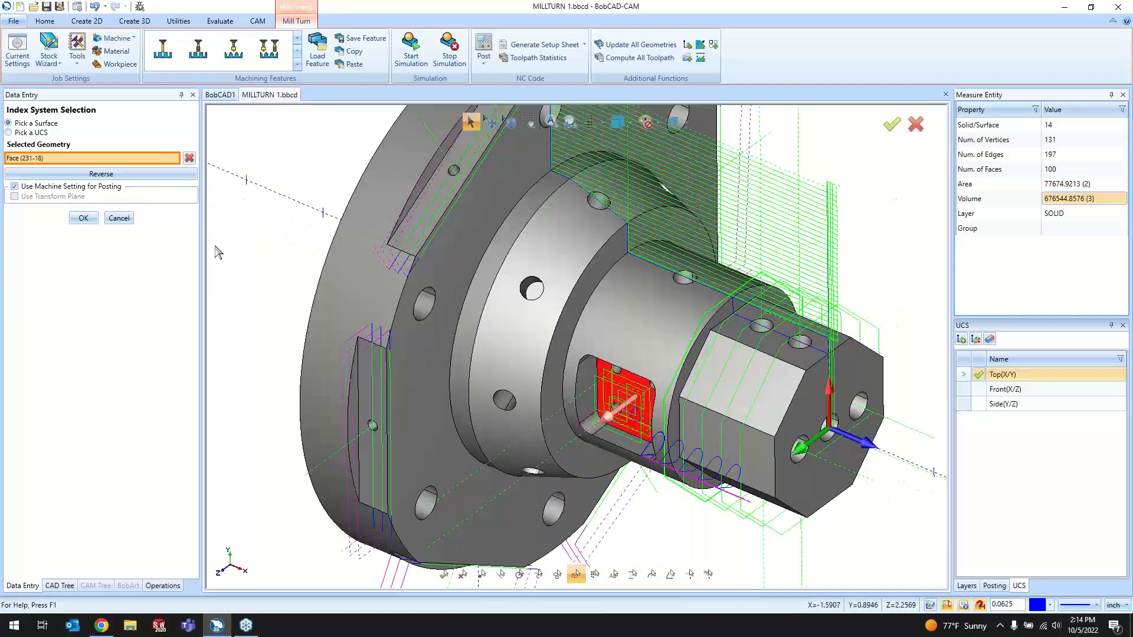
- Check the UCS choices for the index system, return to picking by surface, and accept it with the pocket floor face
{"action": "left_click", "coordinate": [54, 136]}
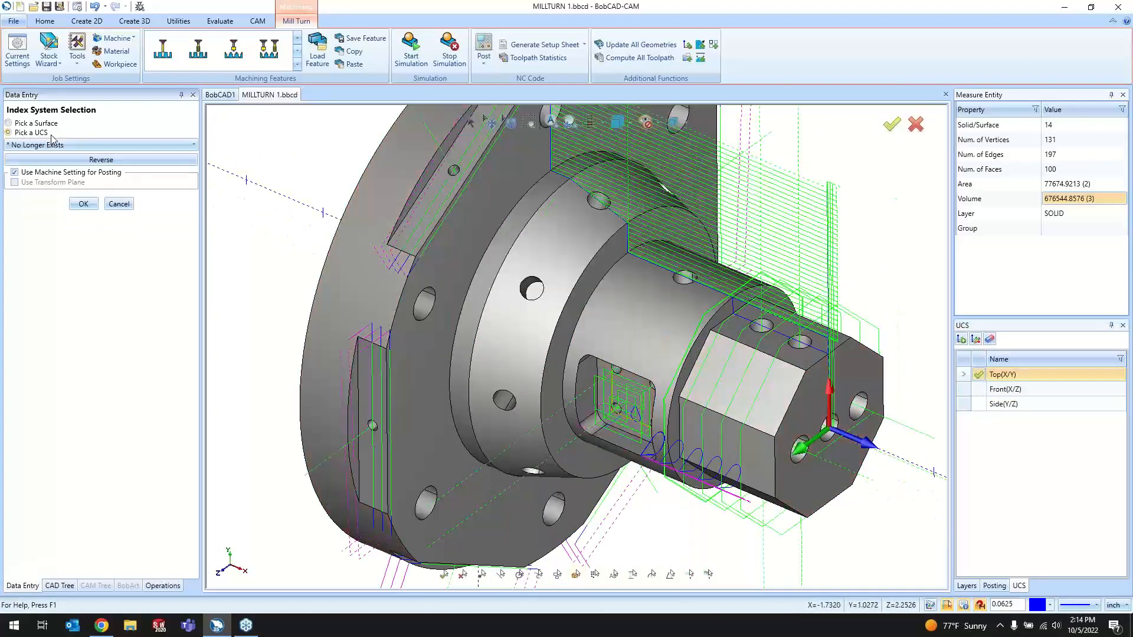
{"action": "left_click", "coordinate": [66, 146]}
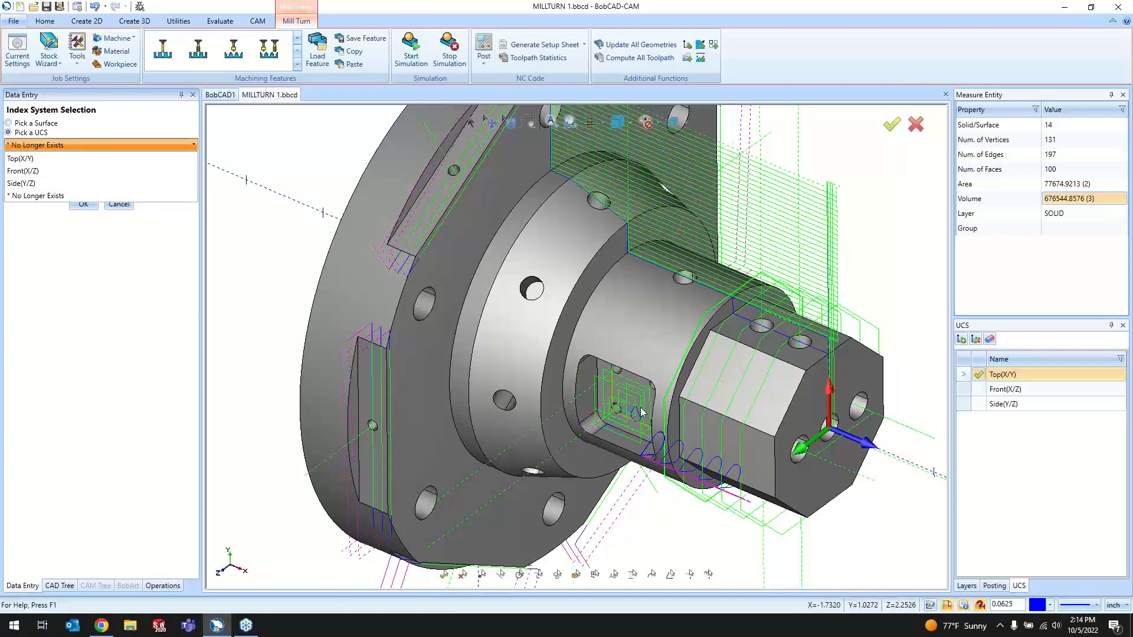
{"action": "left_click", "coordinate": [18, 122]}
{"action": "left_click", "coordinate": [42, 124]}
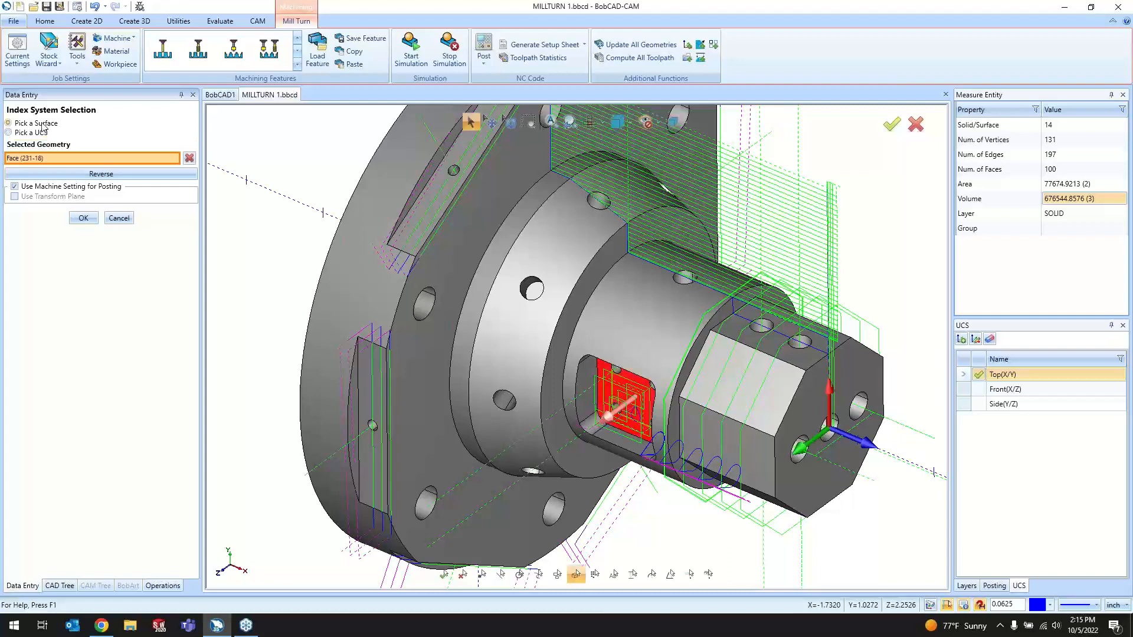
{"action": "left_click", "coordinate": [83, 218]}
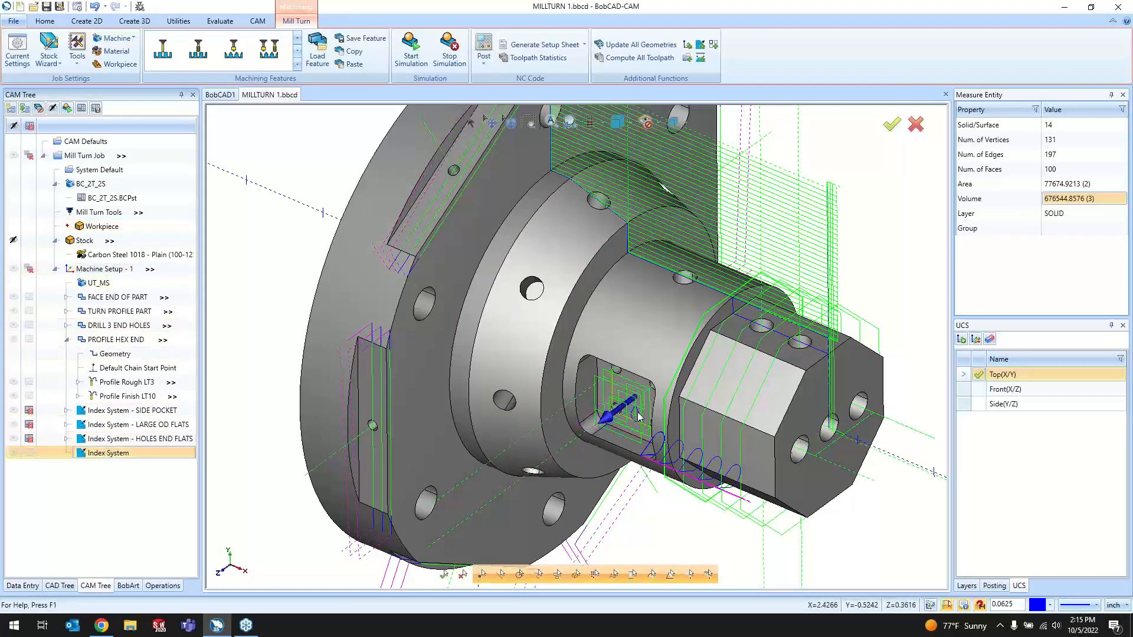
- Compare the axis directions of the new index system at the side pocket with those of Machine Setup - 1
{"action": "scroll", "coordinate": [639, 417], "scroll_direction": "down", "scroll_amount": 4}
{"action": "scroll", "coordinate": [673, 426], "scroll_direction": "up", "scroll_amount": 4}
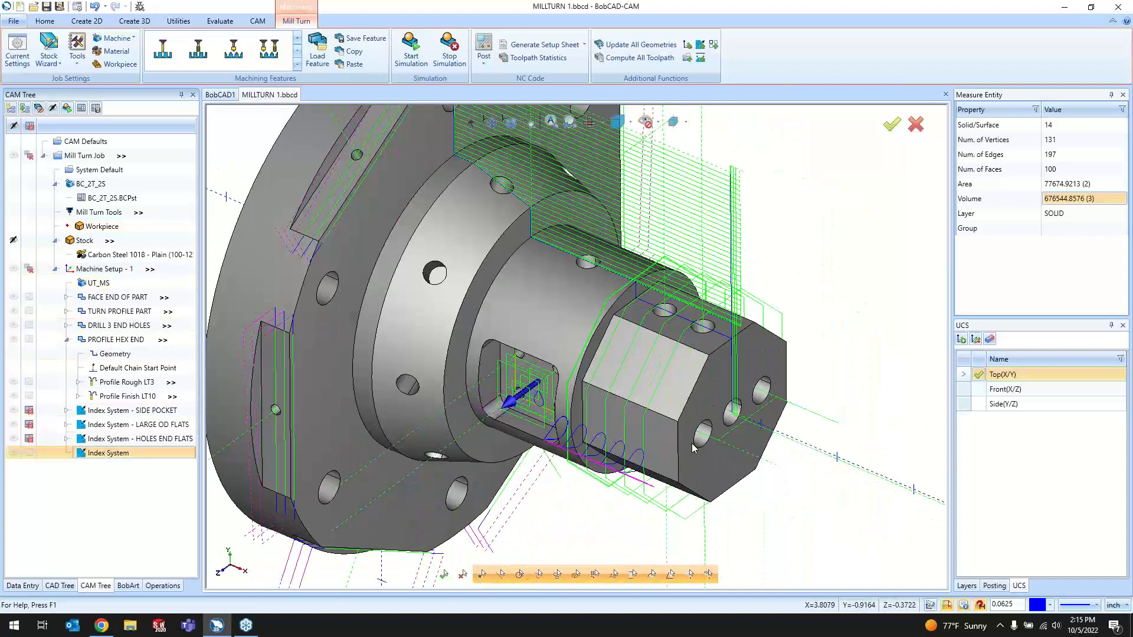
{"action": "left_click", "coordinate": [98, 269]}
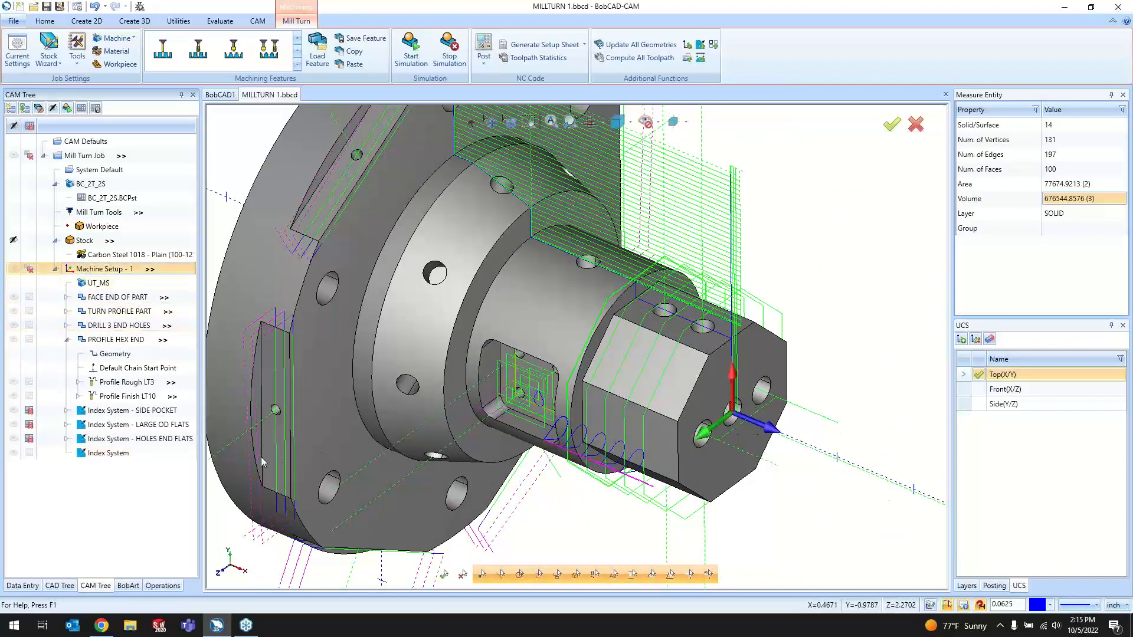
{"action": "left_click", "coordinate": [108, 453]}
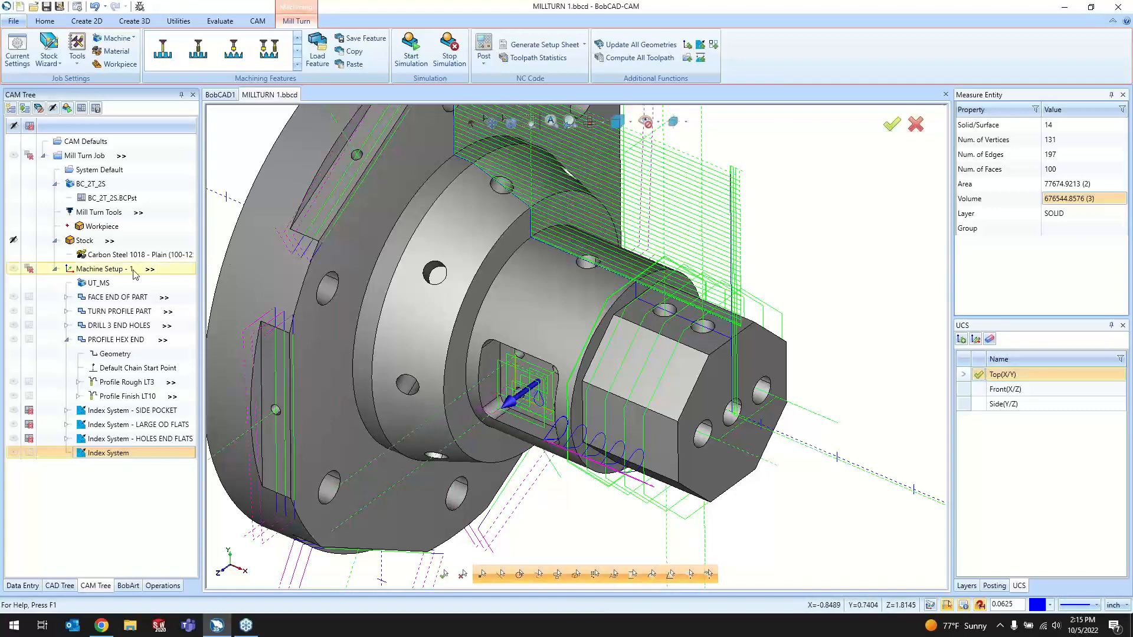
{"action": "left_click", "coordinate": [97, 269]}
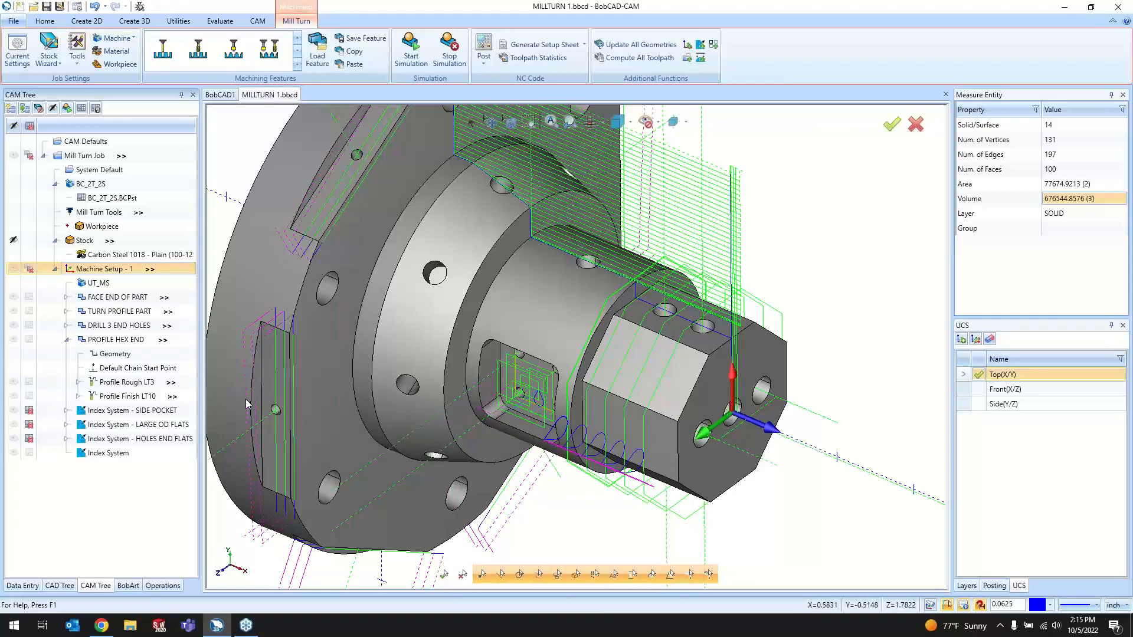
- Delete the unnamed index system at the end of Machine Setup - 1
{"action": "left_click", "coordinate": [172, 453]}
{"action": "key", "text": "Delete"}
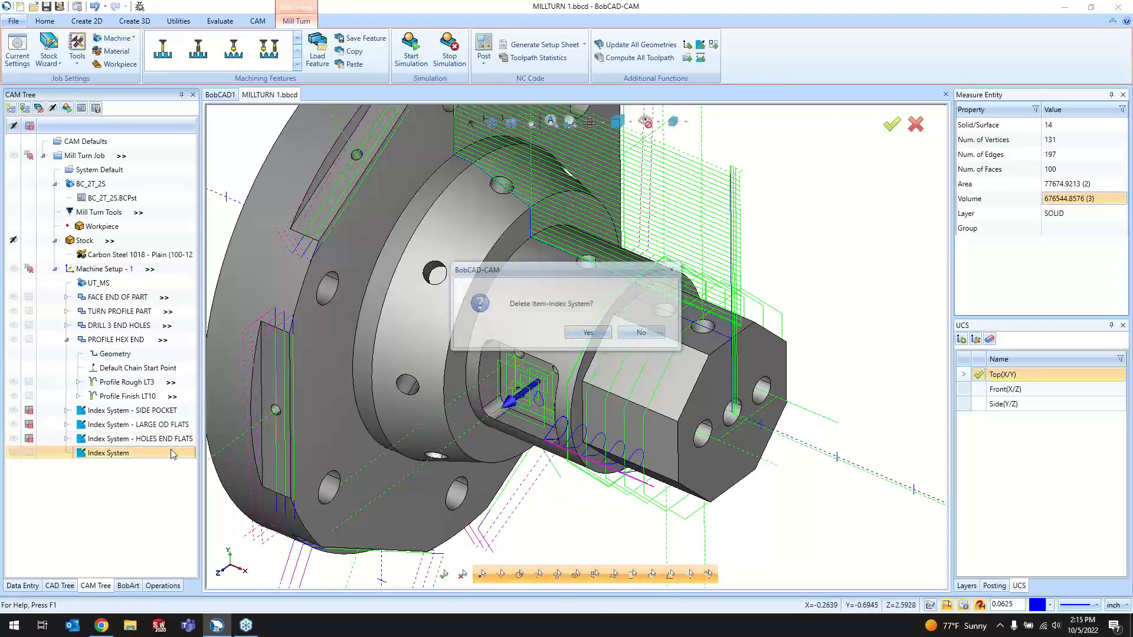
{"action": "key", "text": "Return"}
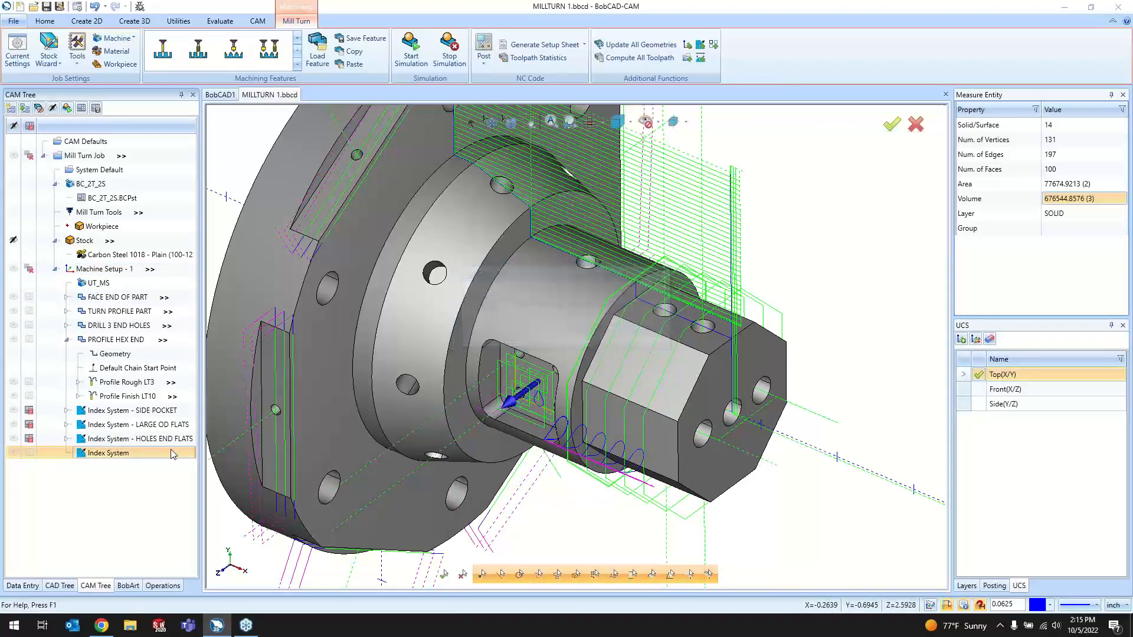
- Add a Mill 2 Axis feature to Index System - SIDE POCKET and start picking its geometry
{"action": "left_click", "coordinate": [99, 414]}
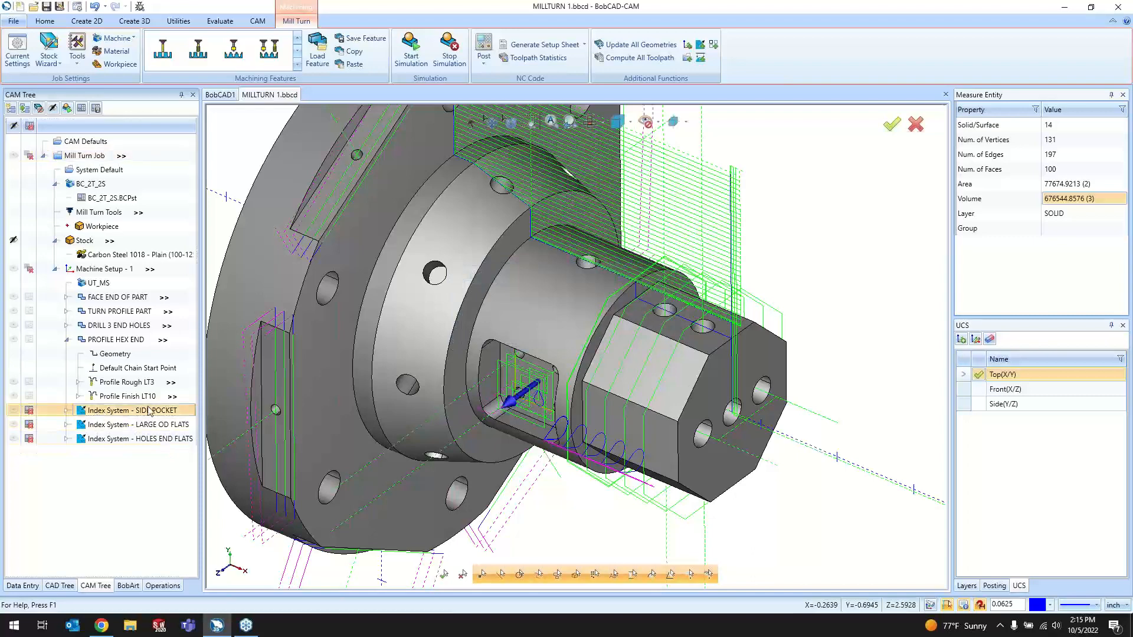
{"action": "left_click", "coordinate": [67, 411]}
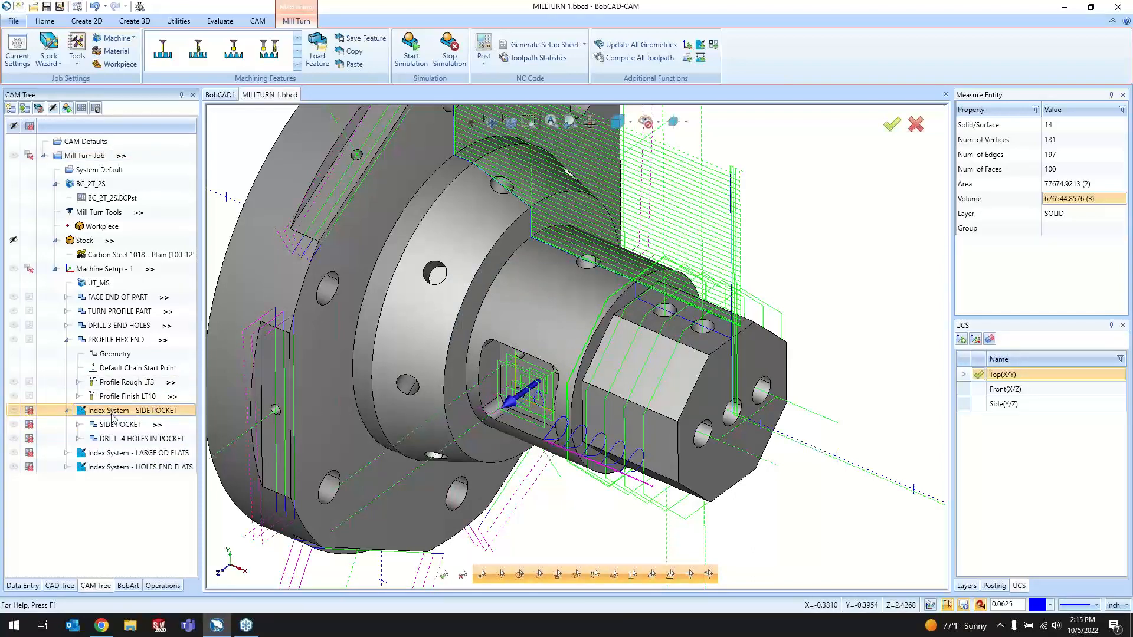
{"action": "right_click", "coordinate": [120, 413]}
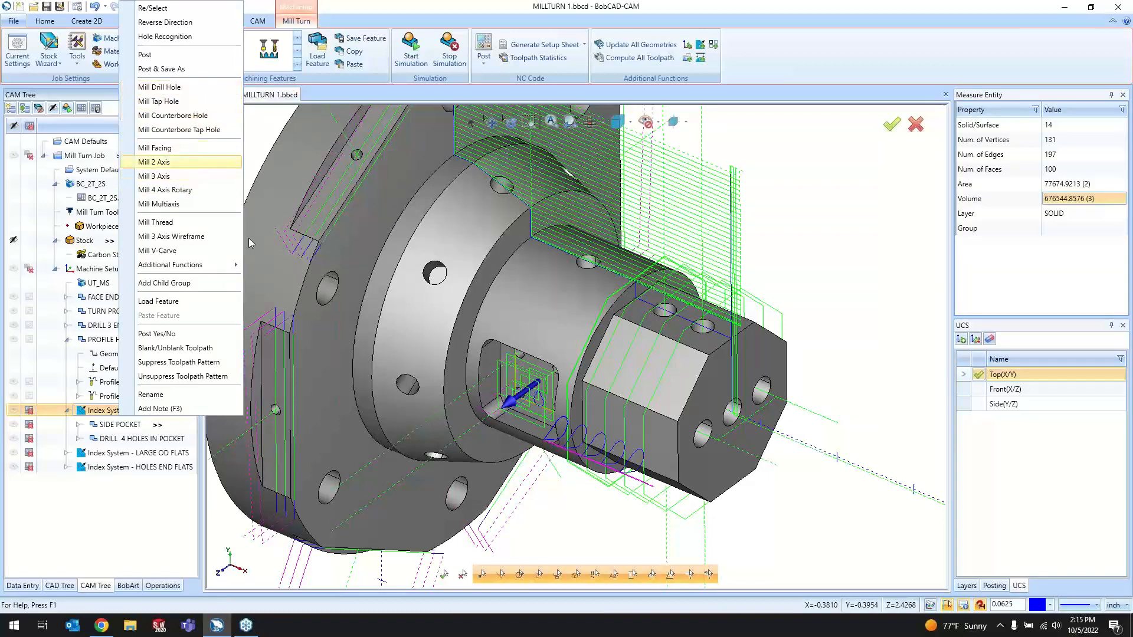
{"action": "left_click", "coordinate": [177, 163]}
{"action": "left_click", "coordinate": [535, 194]}
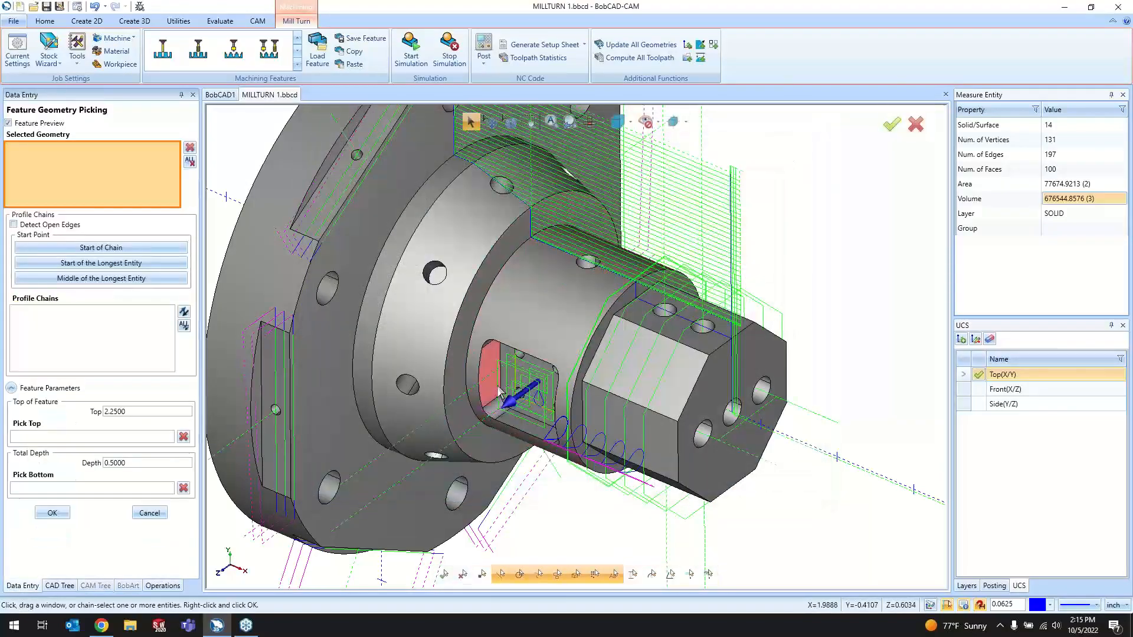
- Select the side pocket's floor outline from one floor edge with Constant Z, and clear the selected geometry
{"action": "middle_click_drag", "start_coordinate": [507, 389], "coordinate": [638, 348]}
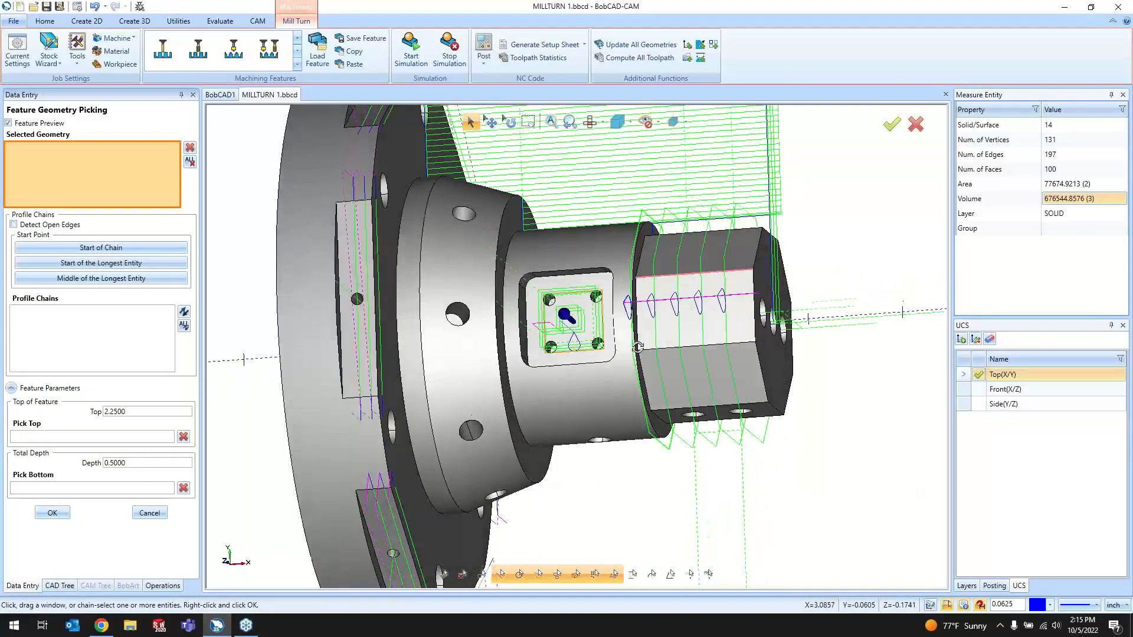
{"action": "scroll", "coordinate": [638, 347], "scroll_direction": "up", "scroll_amount": 6}
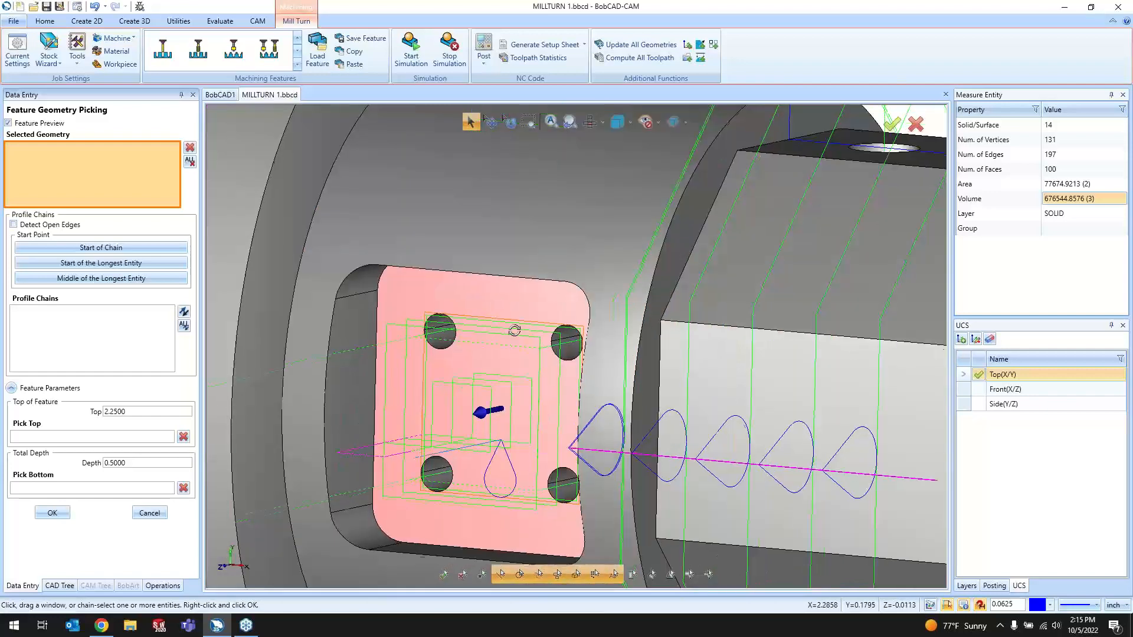
{"action": "middle_click_drag", "start_coordinate": [515, 330], "coordinate": [460, 322]}
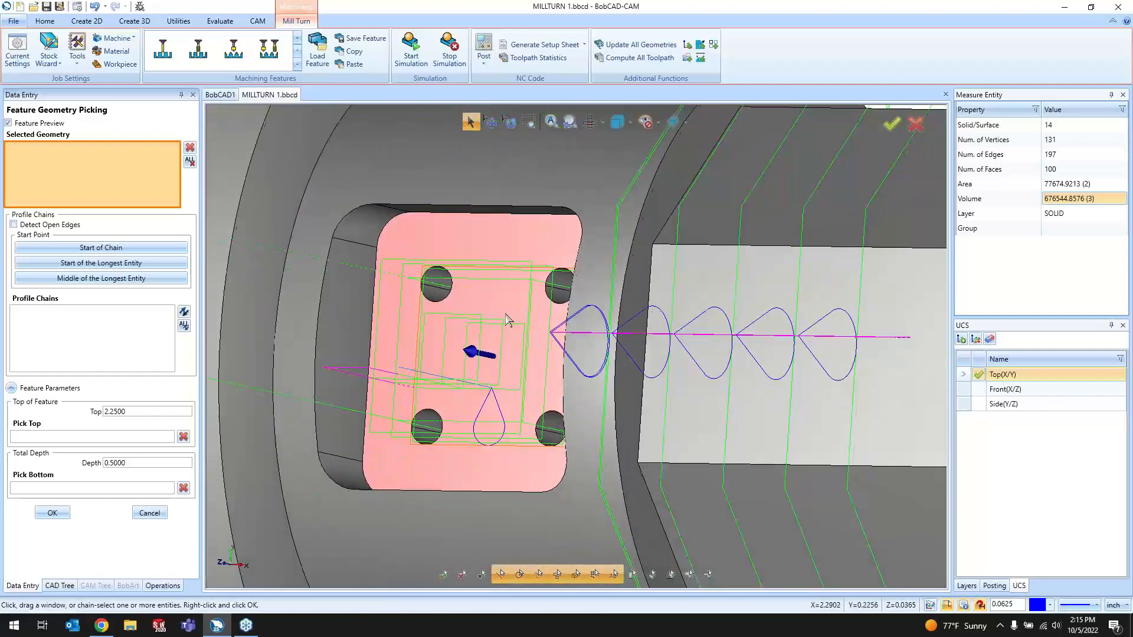
{"action": "right_click", "coordinate": [373, 311]}
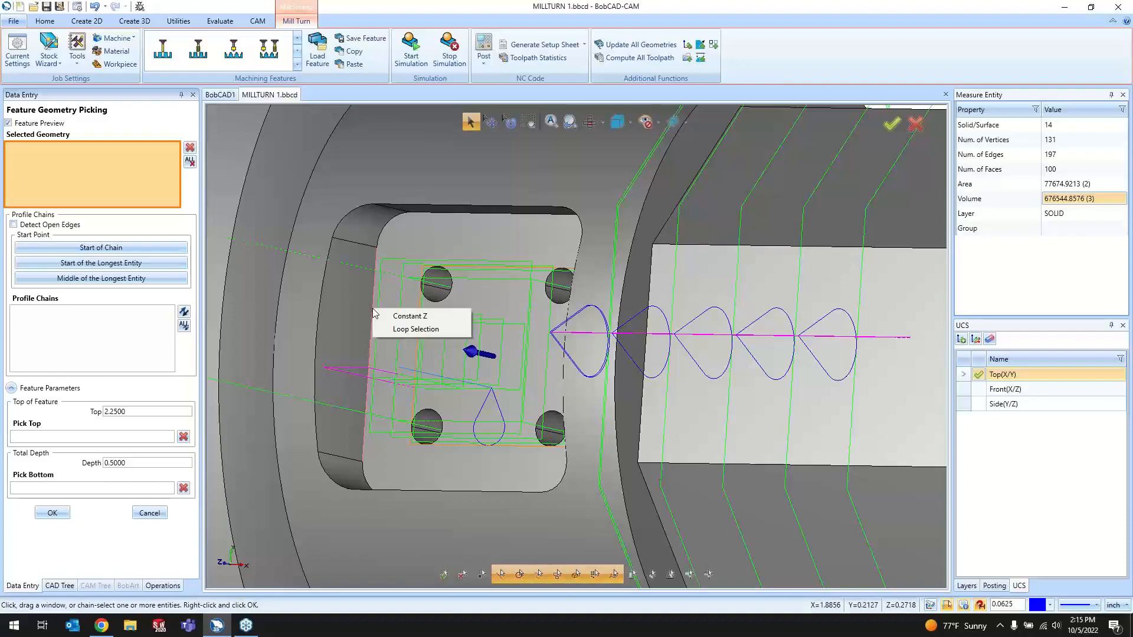
{"action": "left_click", "coordinate": [410, 316]}
{"action": "scroll", "coordinate": [611, 369], "scroll_direction": "down", "scroll_amount": 3}
{"action": "middle_click_drag", "start_coordinate": [611, 369], "coordinate": [508, 357]}
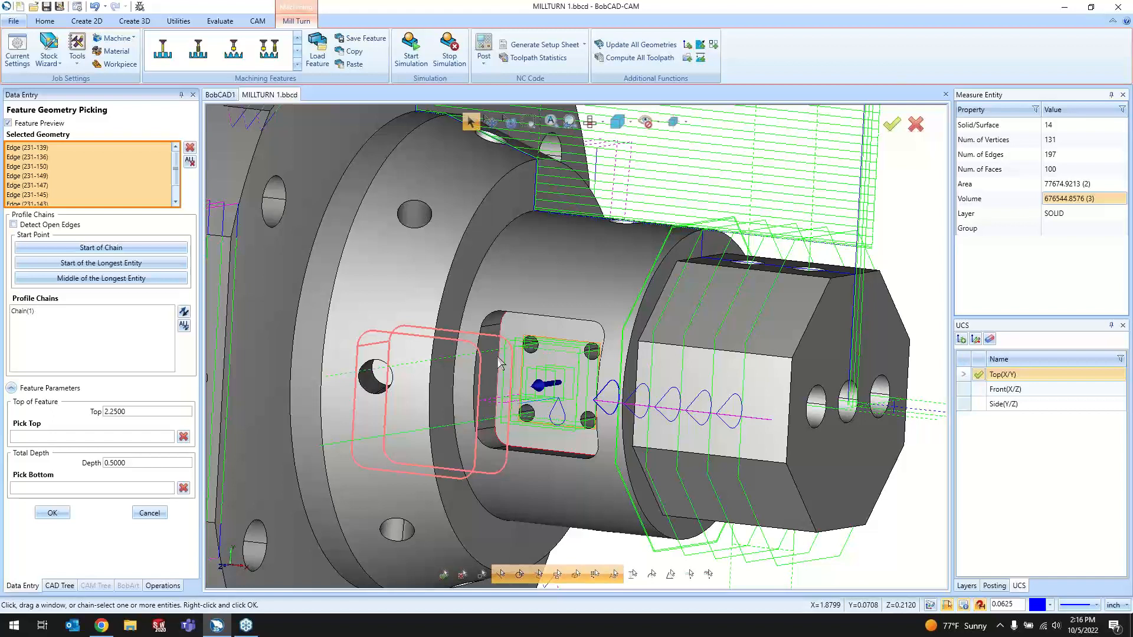
{"action": "left_click", "coordinate": [189, 162]}
- Use Loop Selection on a pocket floor edge to choose the loop around the adjoining side wall, and clear the selected geometry
{"action": "scroll", "coordinate": [564, 382], "scroll_direction": "up", "scroll_amount": 2}
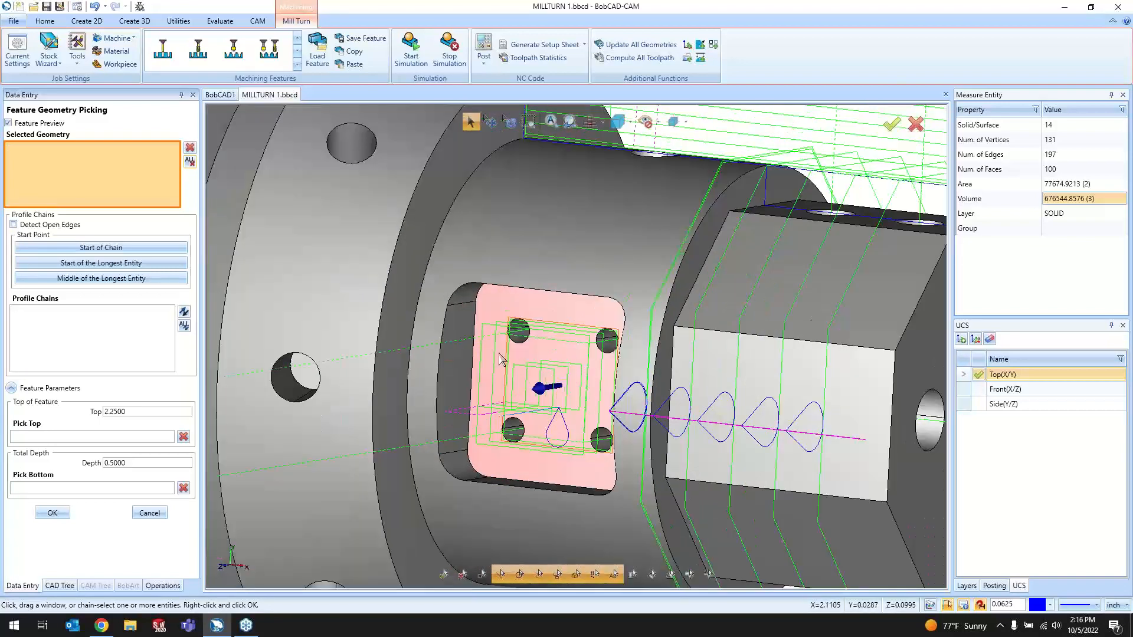
{"action": "right_click", "coordinate": [475, 361]}
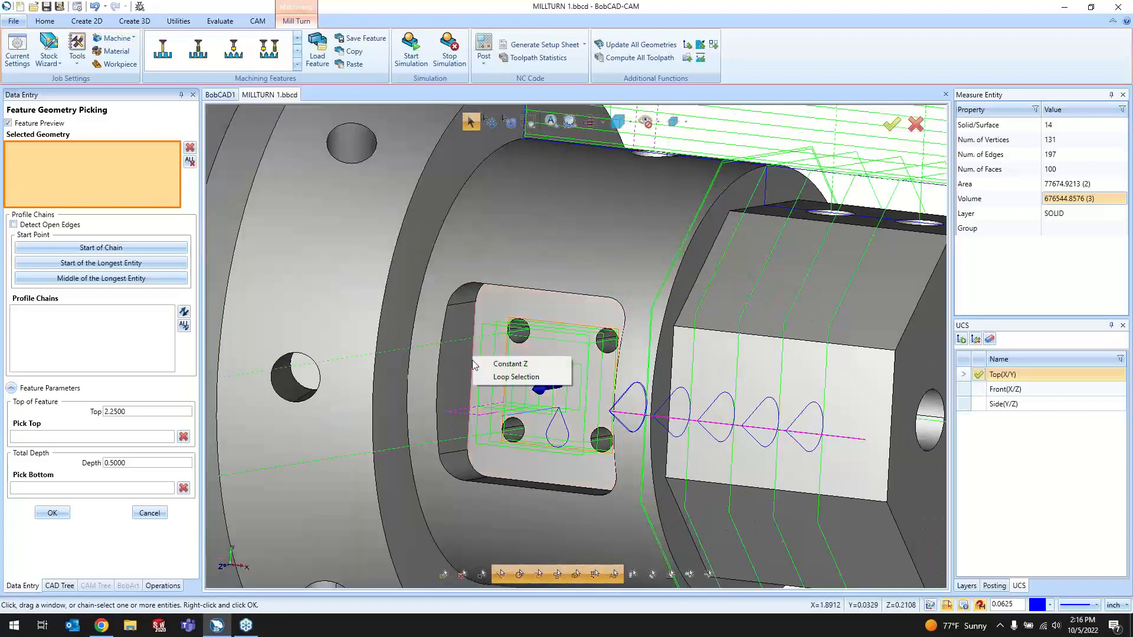
{"action": "left_click", "coordinate": [482, 379]}
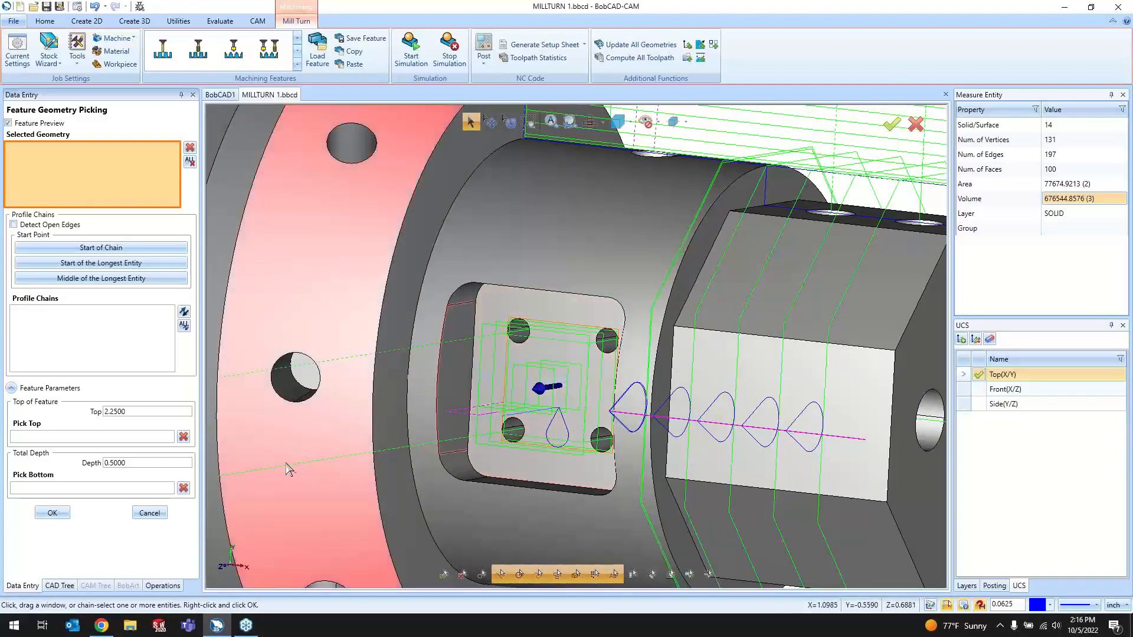
{"action": "middle_click_drag", "start_coordinate": [295, 449], "coordinate": [362, 425]}
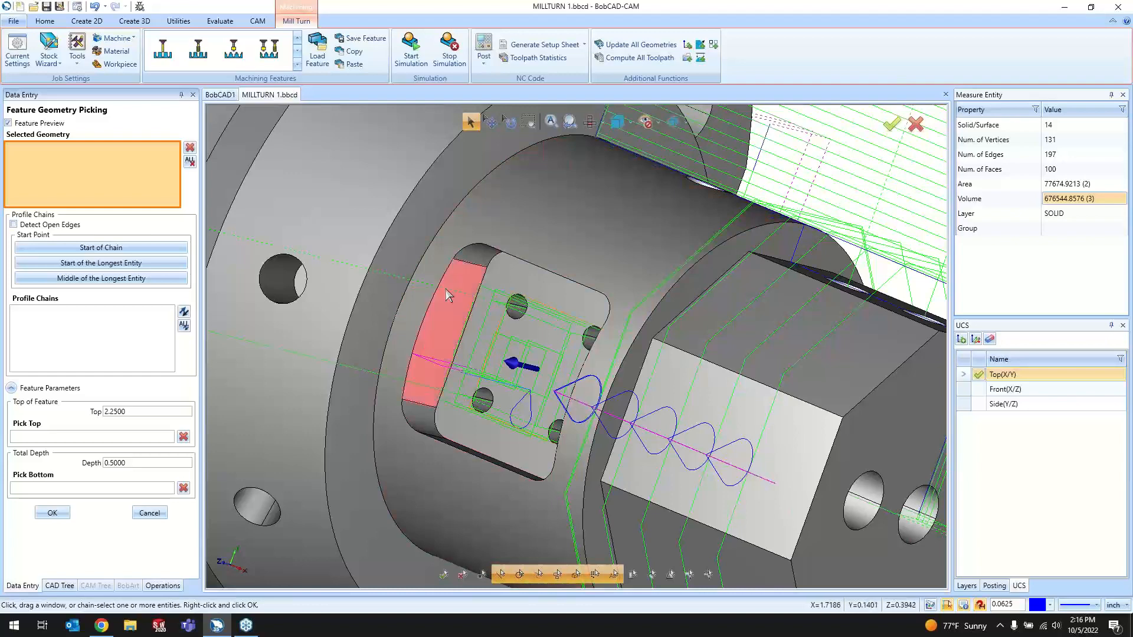
{"action": "left_click", "coordinate": [466, 269]}
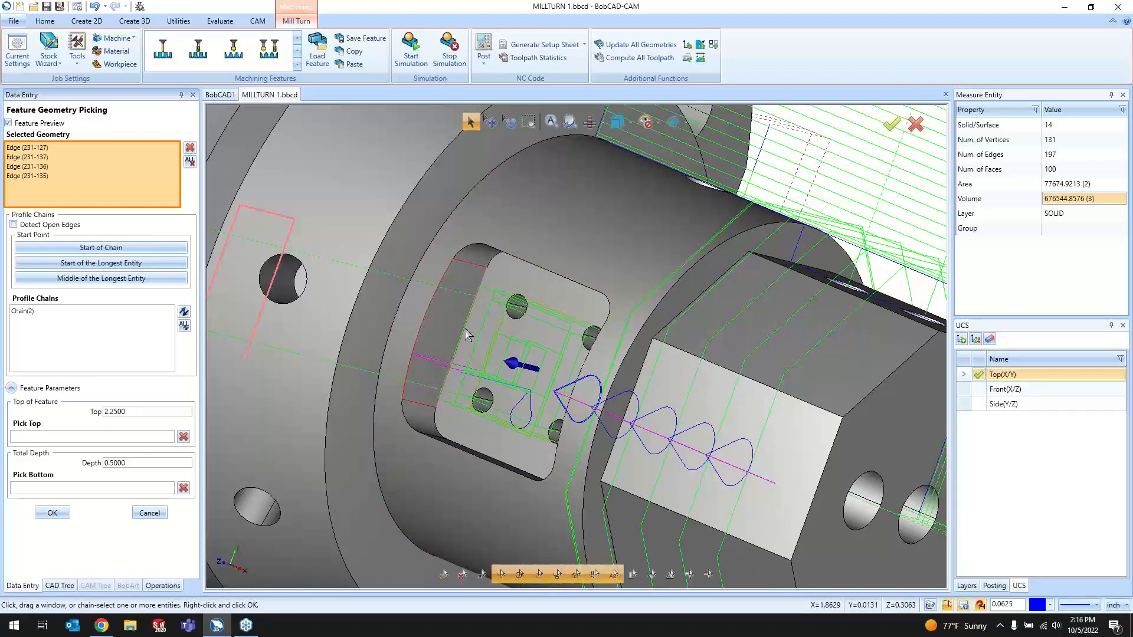
{"action": "left_click", "coordinate": [190, 163]}
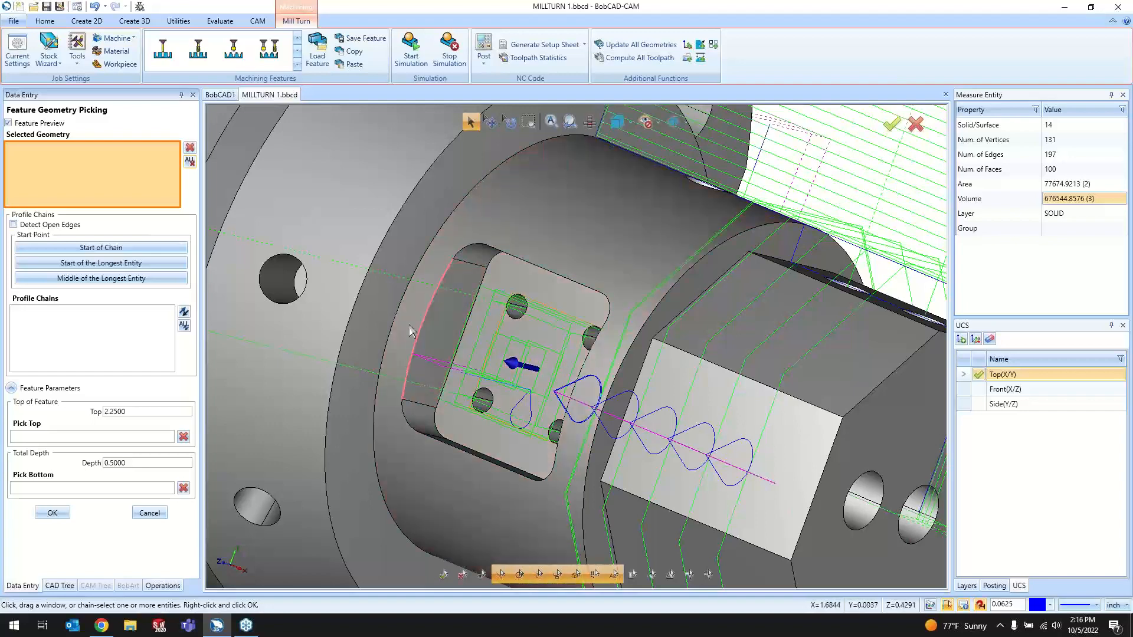
- Use Loop Selection on the same floor edge to choose the loop around the pocket floor, and clear the selected geometry
{"action": "right_click", "coordinate": [465, 331]}
{"action": "left_click", "coordinate": [479, 356]}
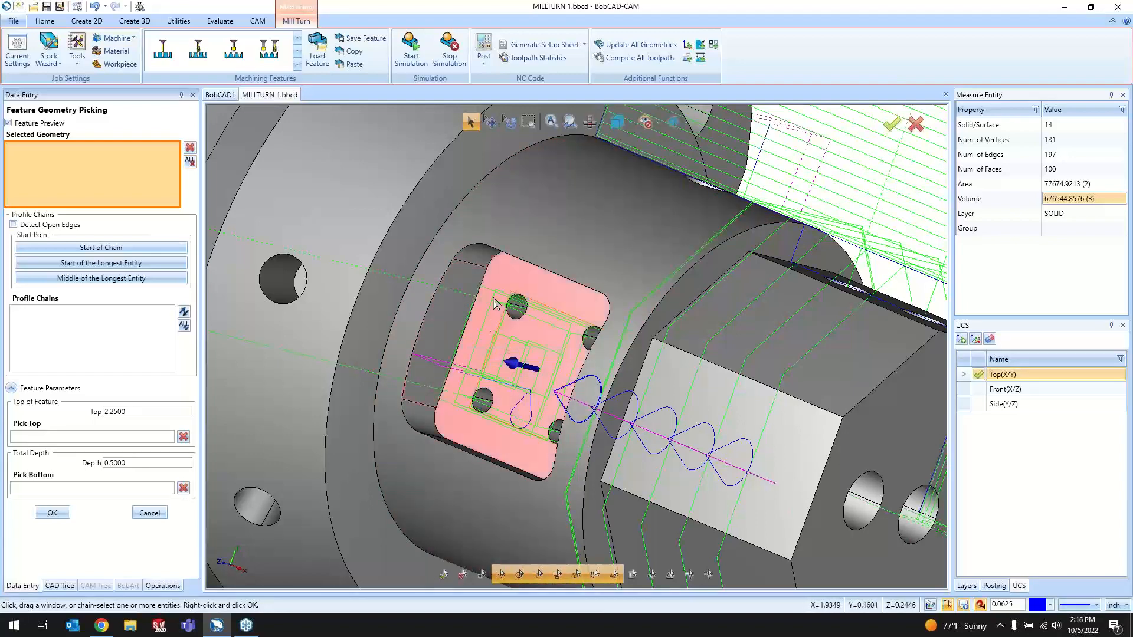
{"action": "middle_click_drag", "start_coordinate": [493, 298], "coordinate": [570, 239]}
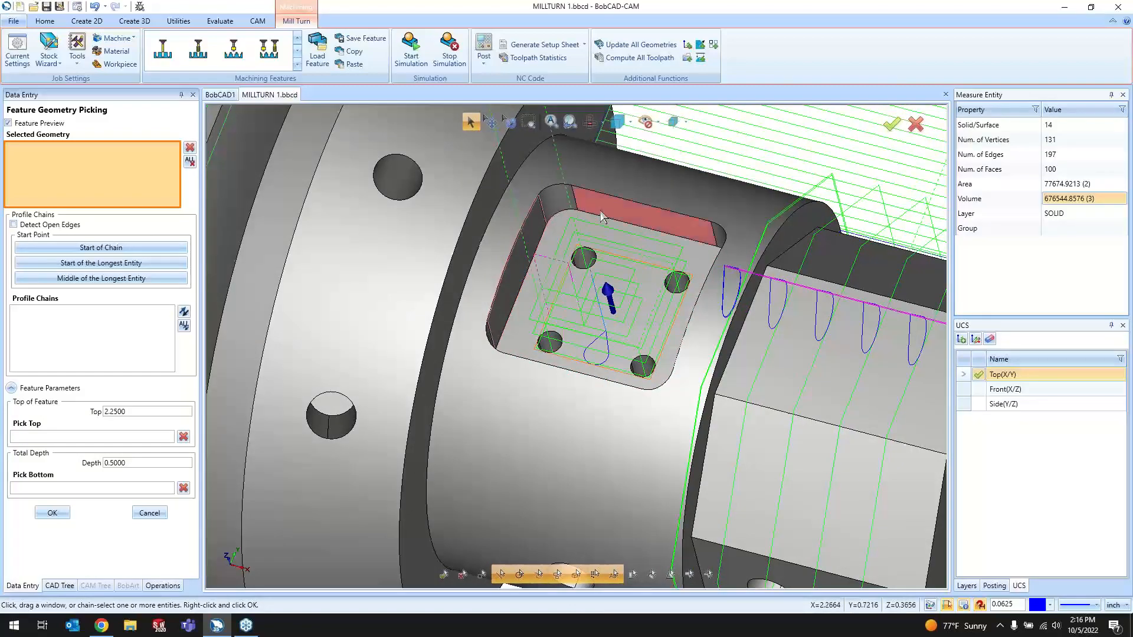
{"action": "scroll", "coordinate": [621, 230], "scroll_direction": "up", "scroll_amount": 5}
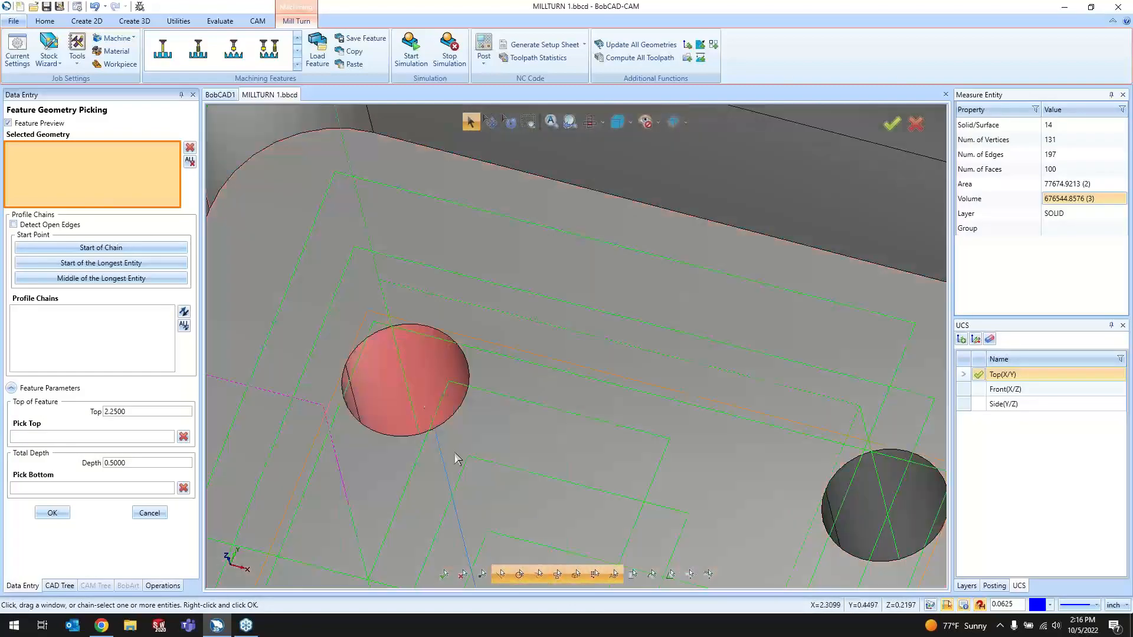
{"action": "scroll", "coordinate": [425, 398], "scroll_direction": "down", "scroll_amount": 4}
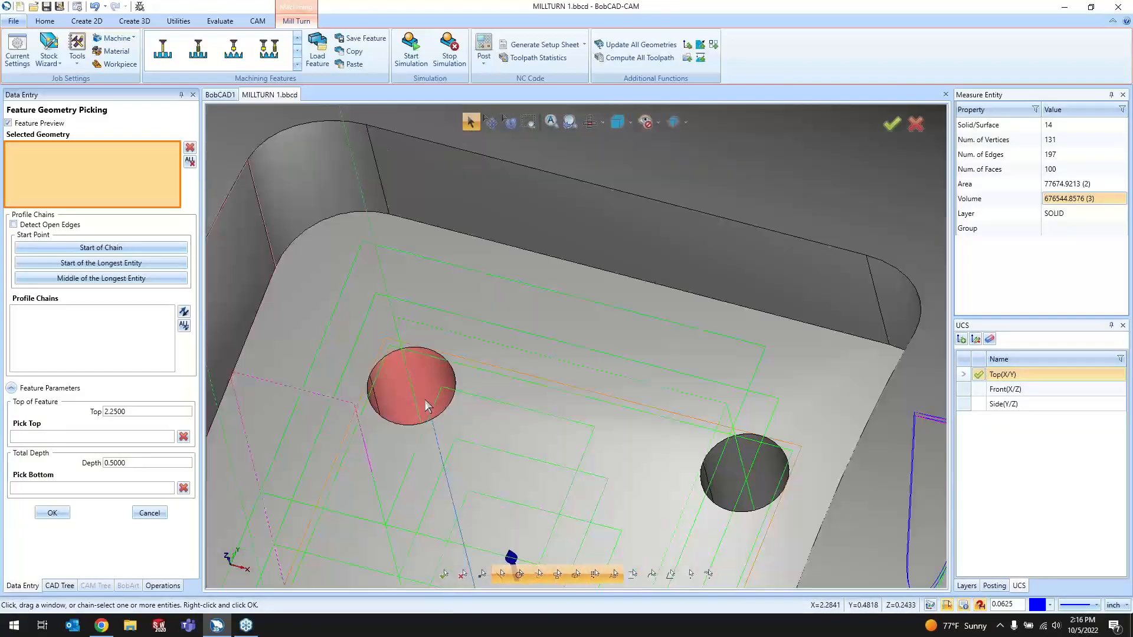
{"action": "scroll", "coordinate": [425, 399], "scroll_direction": "up", "scroll_amount": 1}
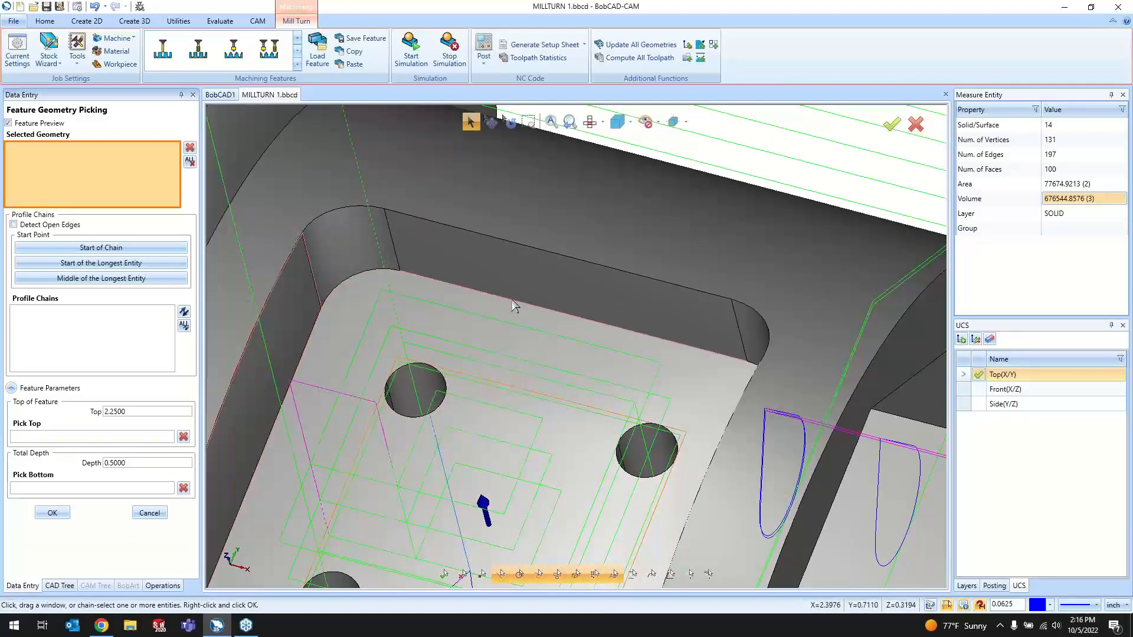
{"action": "left_click", "coordinate": [512, 301]}
{"action": "scroll", "coordinate": [372, 319], "scroll_direction": "down", "scroll_amount": 5}
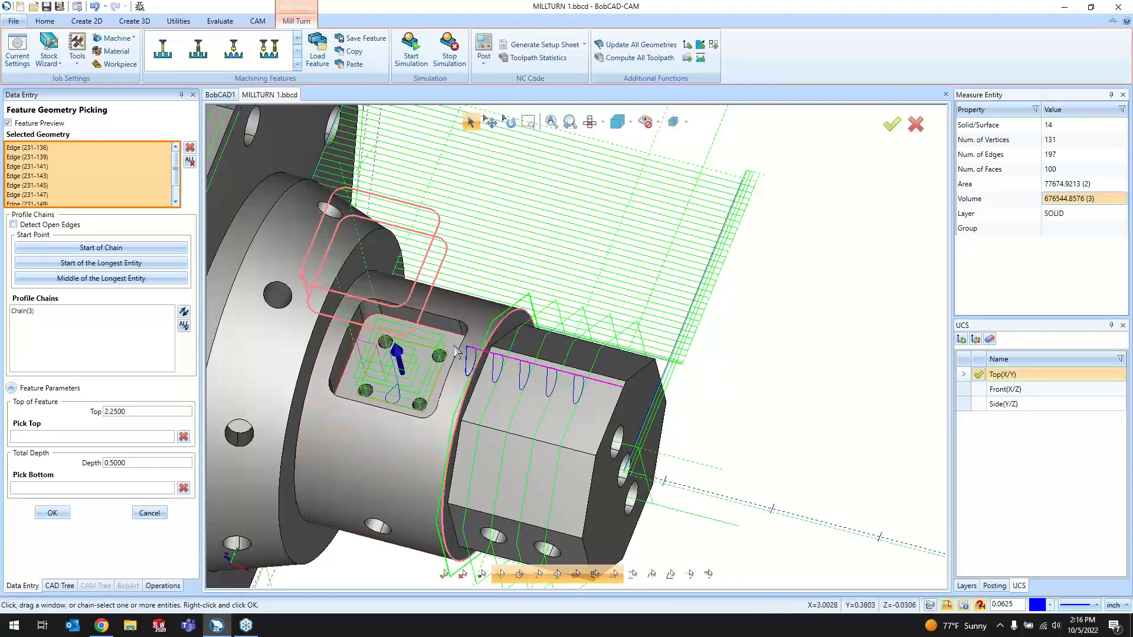
{"action": "left_click", "coordinate": [189, 163]}
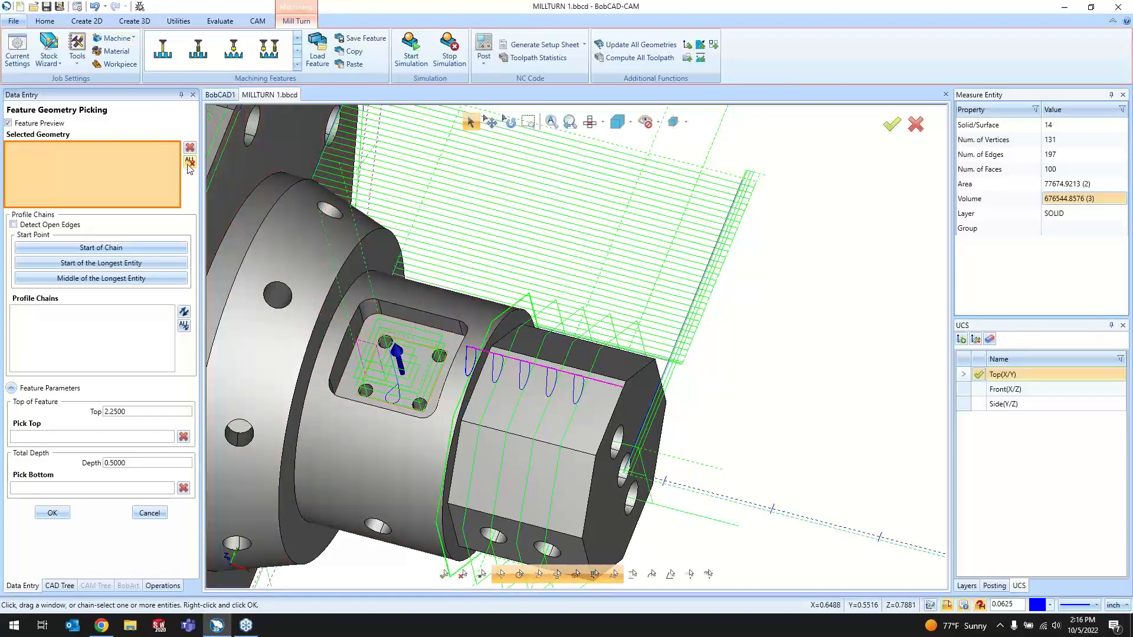
- Try Constant Z on the side pocket's upper rim edge, and clear the selected geometry
{"action": "right_click", "coordinate": [398, 304]}
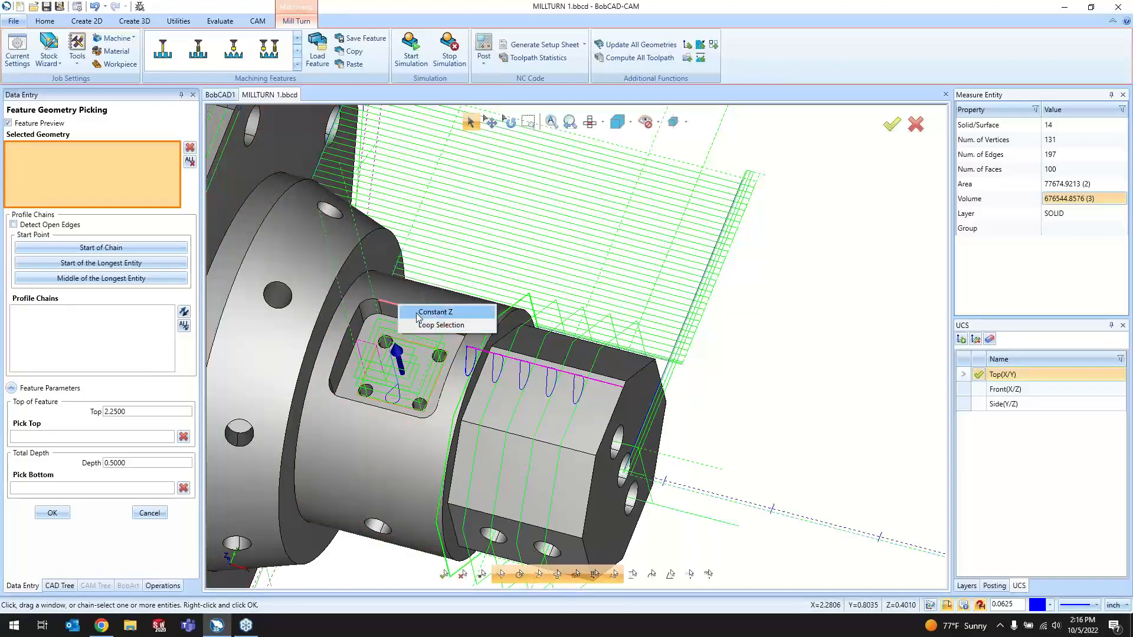
{"action": "left_click", "coordinate": [425, 312]}
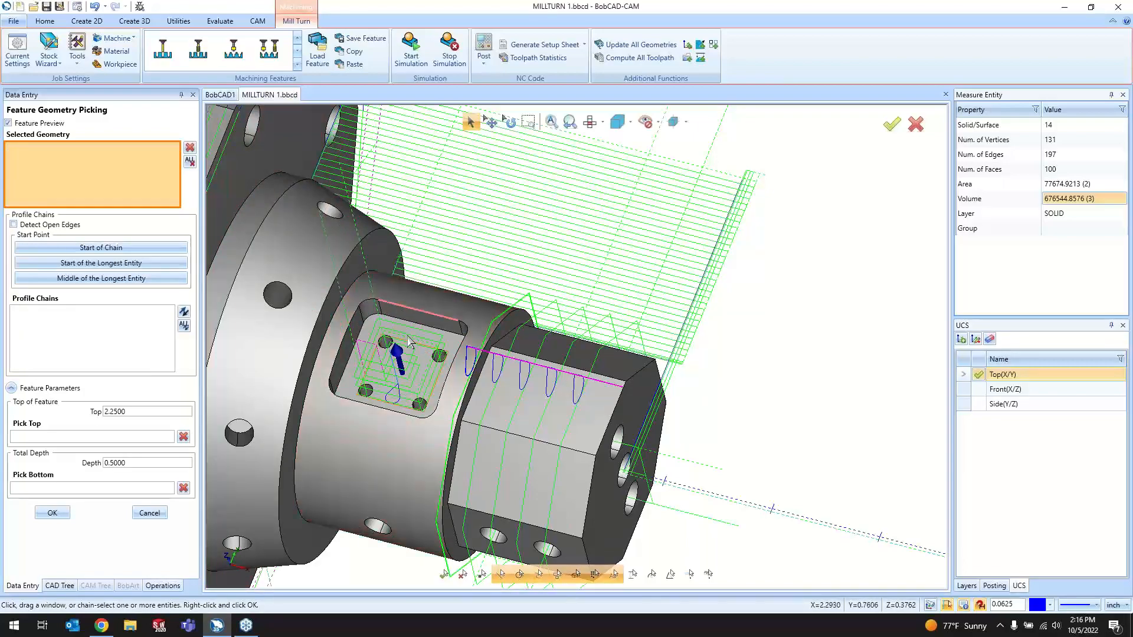
{"action": "middle_click_drag", "start_coordinate": [412, 342], "coordinate": [406, 304]}
{"action": "right_click", "coordinate": [406, 302]}
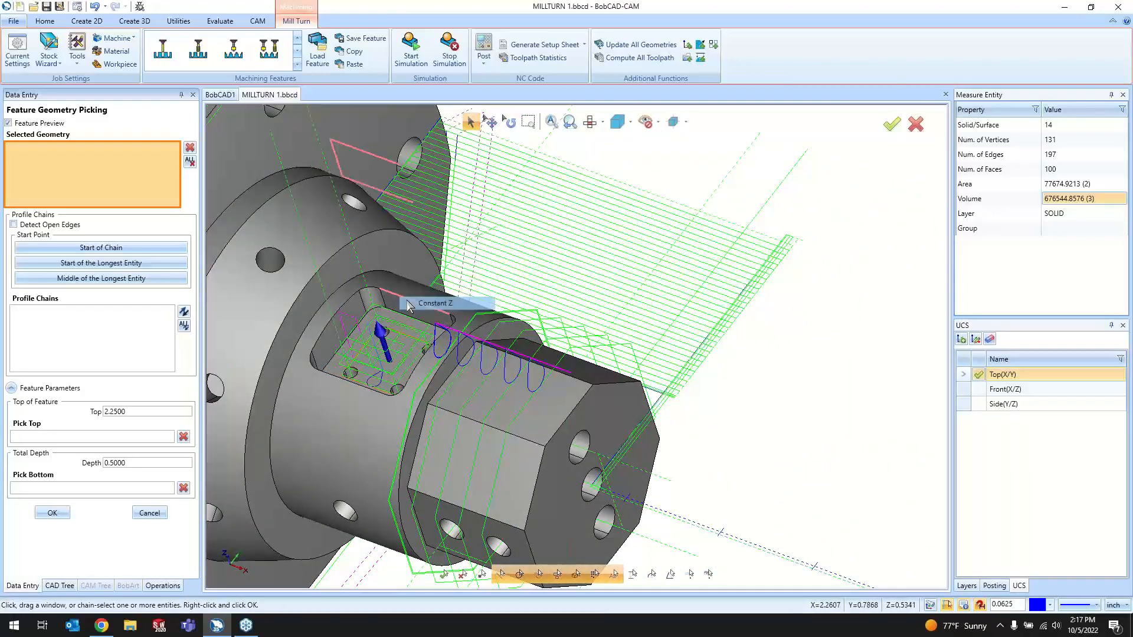
{"action": "left_click", "coordinate": [413, 303]}
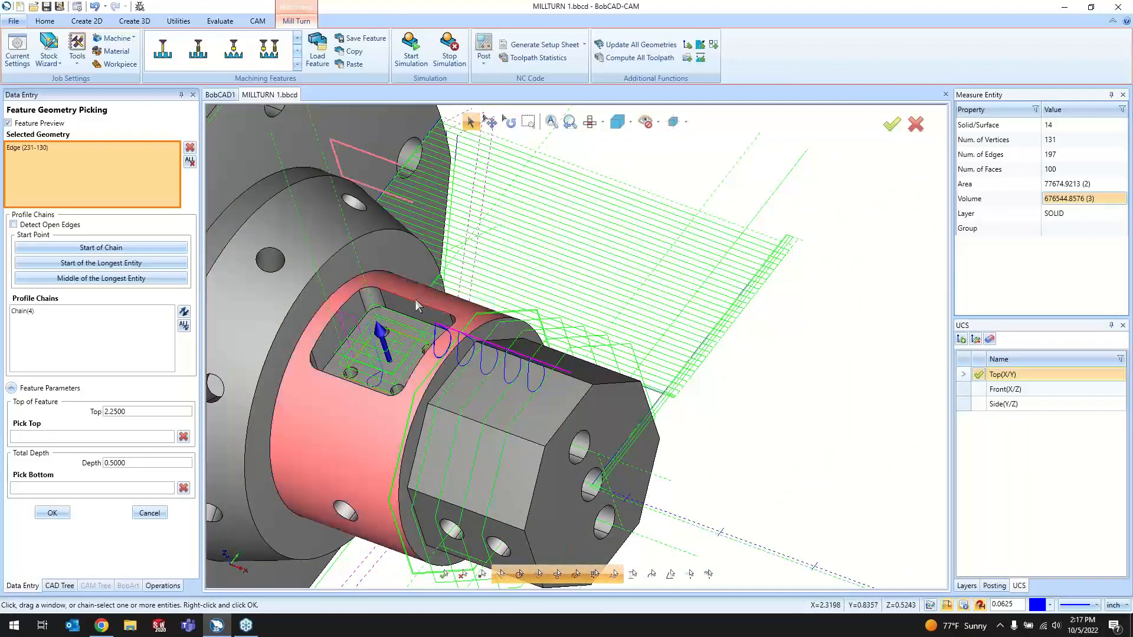
{"action": "left_click", "coordinate": [191, 163]}
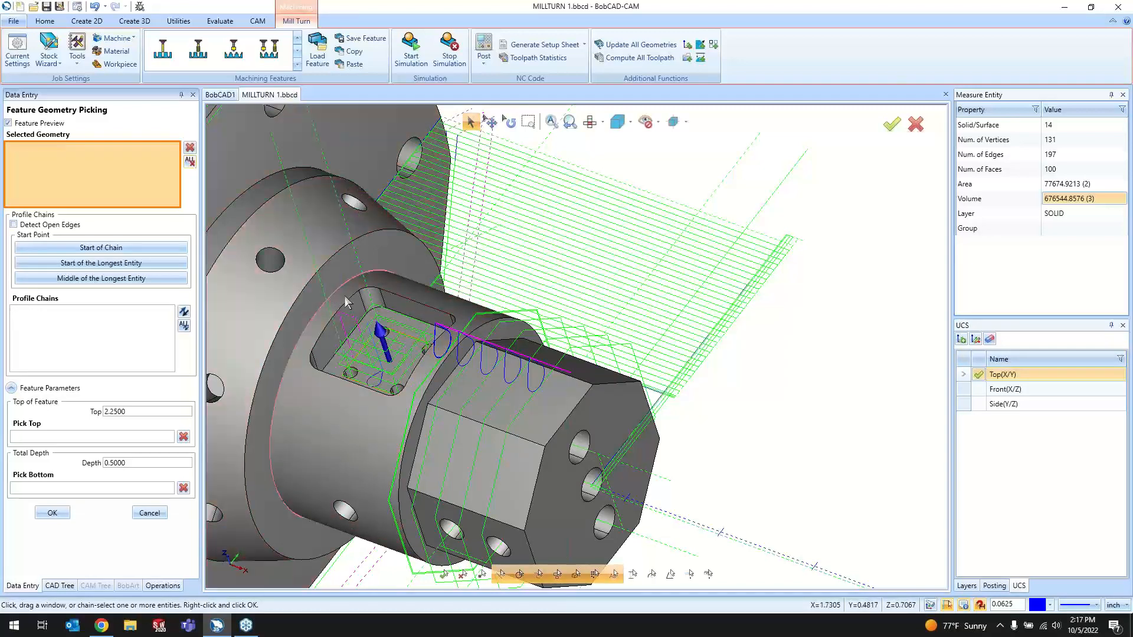
- Use Loop Selection on the upper rim edge to choose the loop around the pocket opening, and clear the selected geometry
{"action": "right_click", "coordinate": [397, 299]}
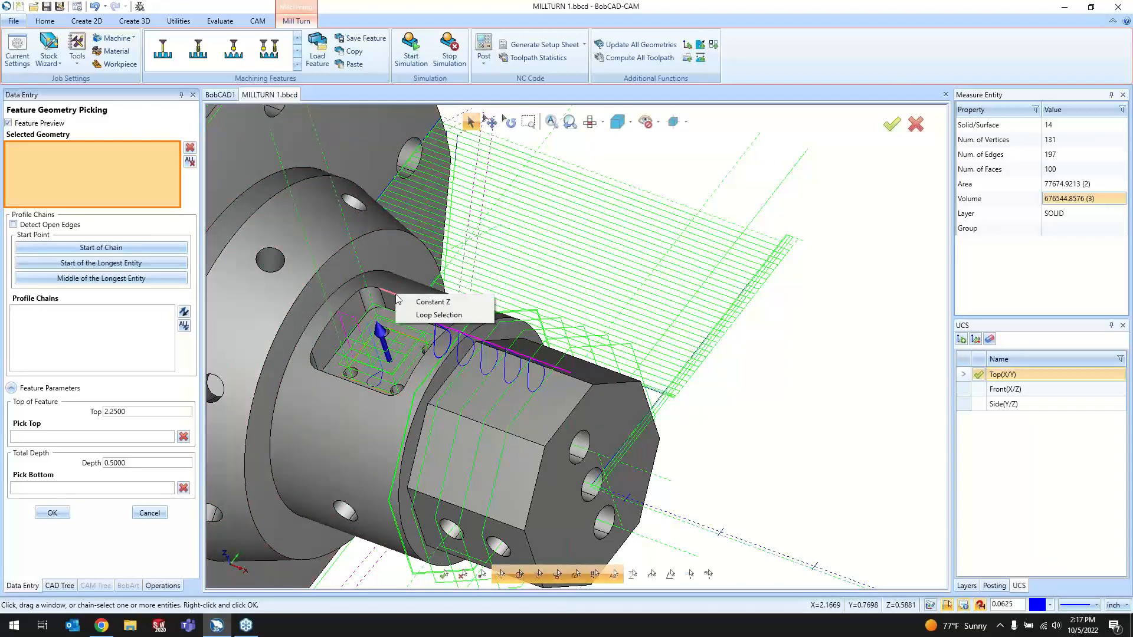
{"action": "left_click", "coordinate": [437, 317]}
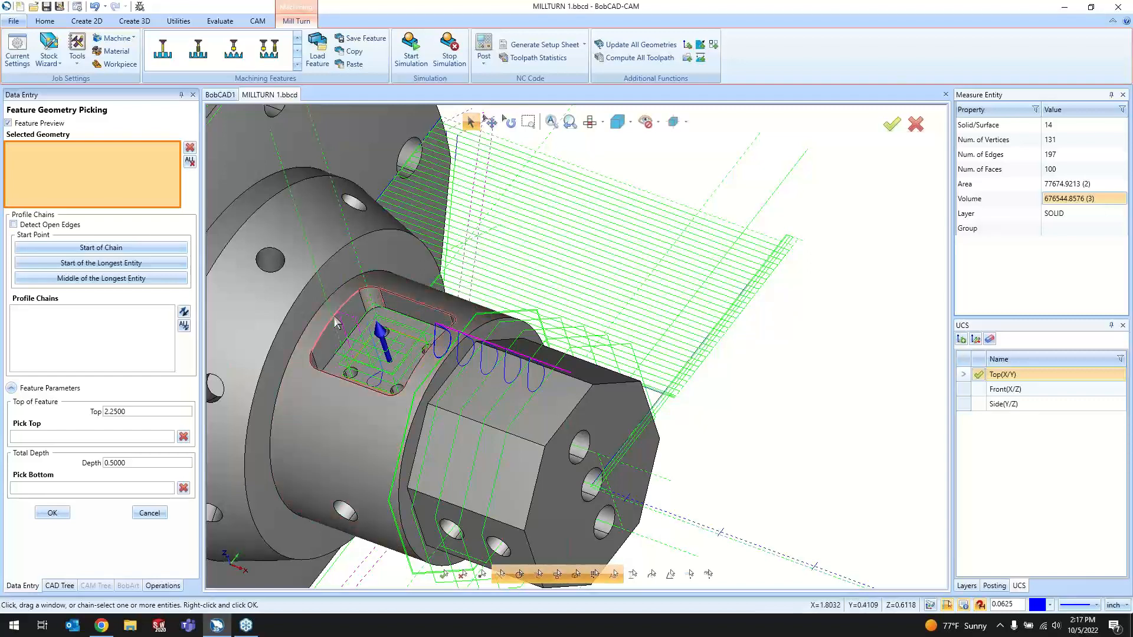
{"action": "left_click", "coordinate": [371, 293]}
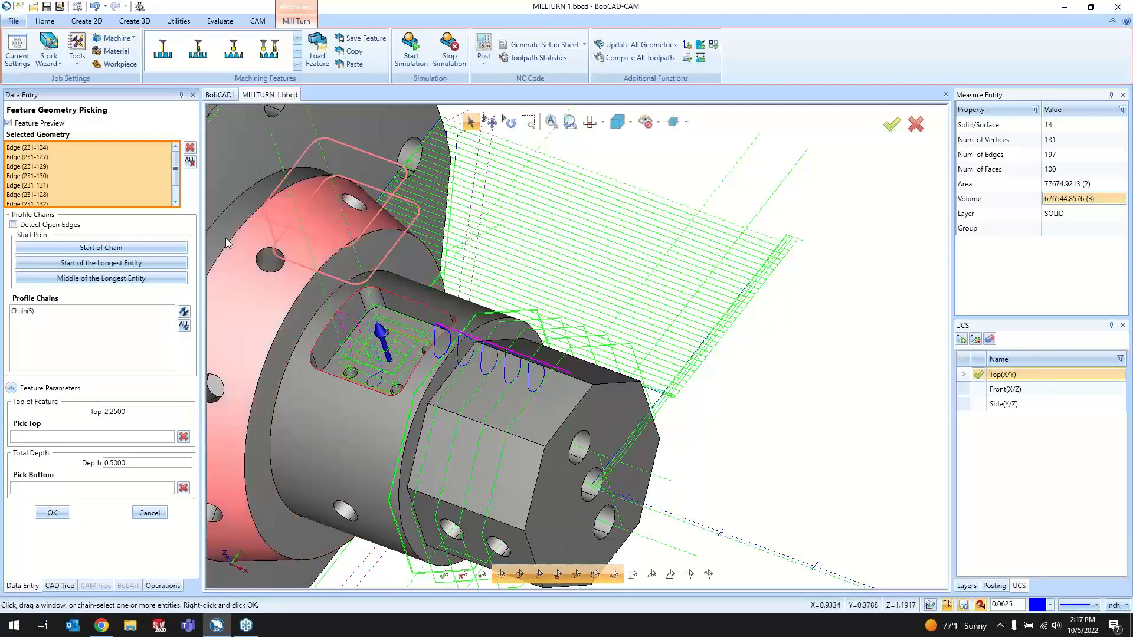
{"action": "left_click", "coordinate": [188, 162]}
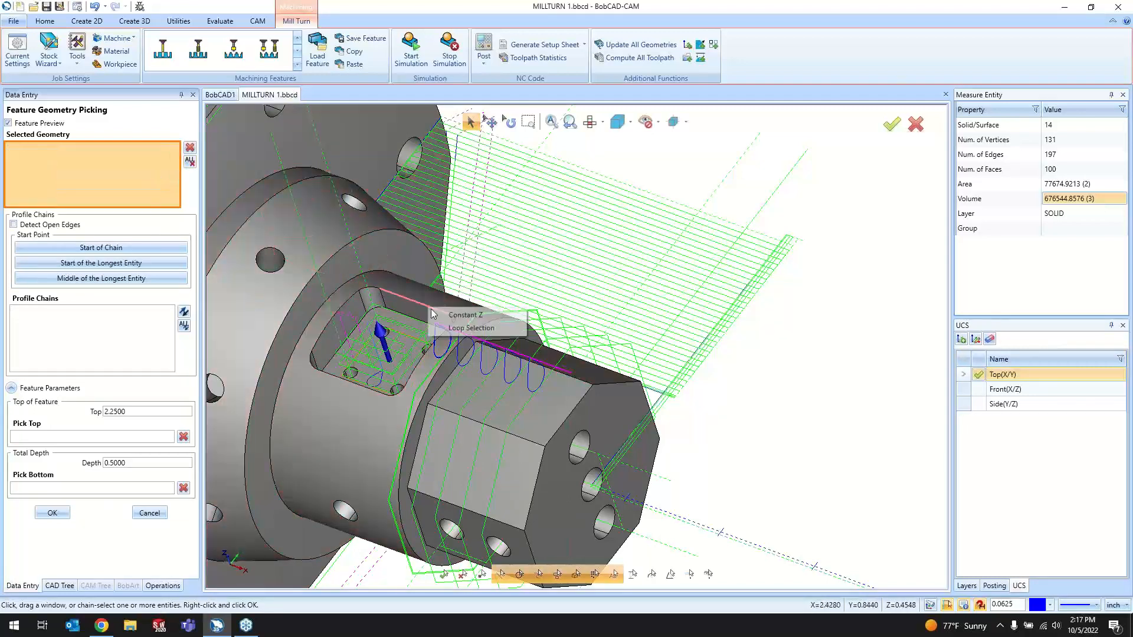
- Use Loop Selection on the upper rim edge to choose the loop around the adjoining side wall, and clear the selected geometry
{"action": "scroll", "coordinate": [429, 320], "scroll_direction": "up", "scroll_amount": 2}
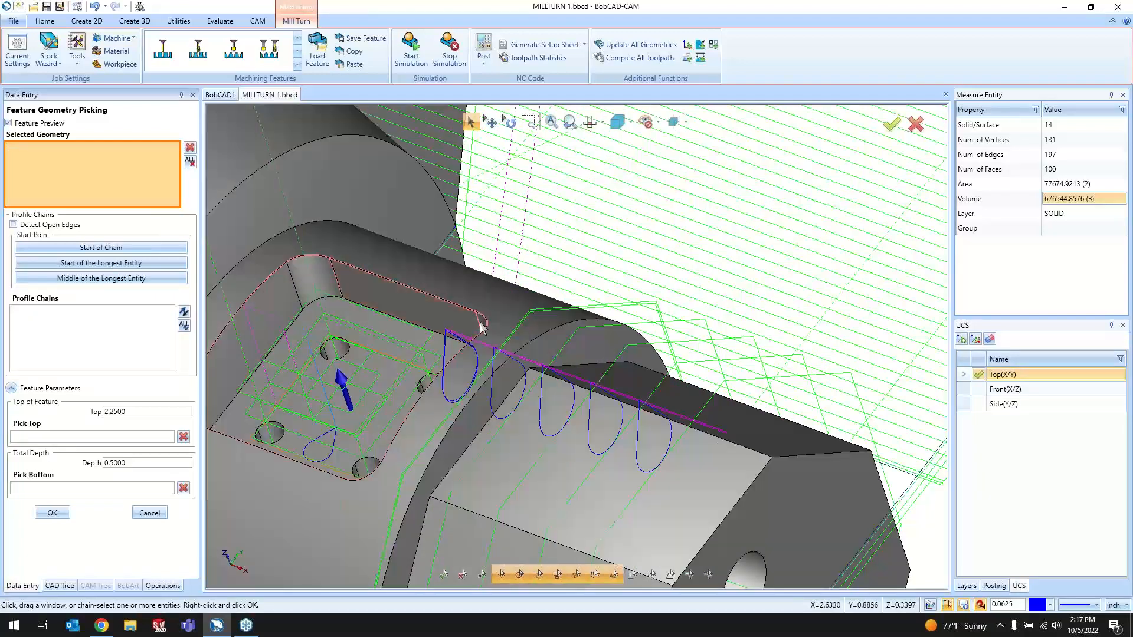
{"action": "left_click", "coordinate": [341, 297]}
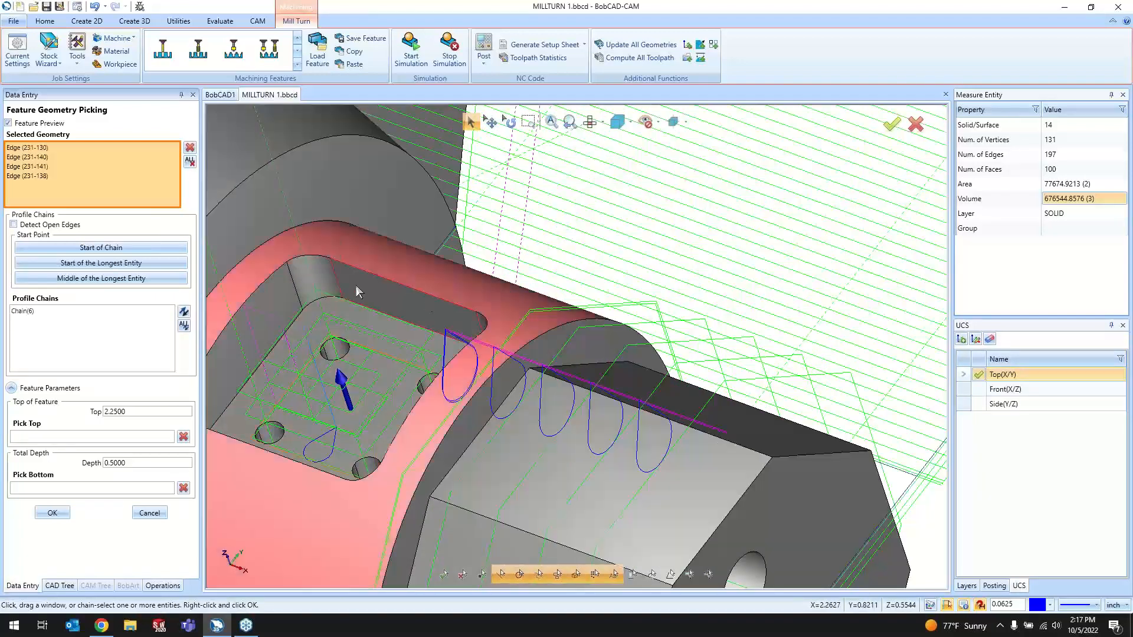
{"action": "left_click", "coordinate": [188, 164]}
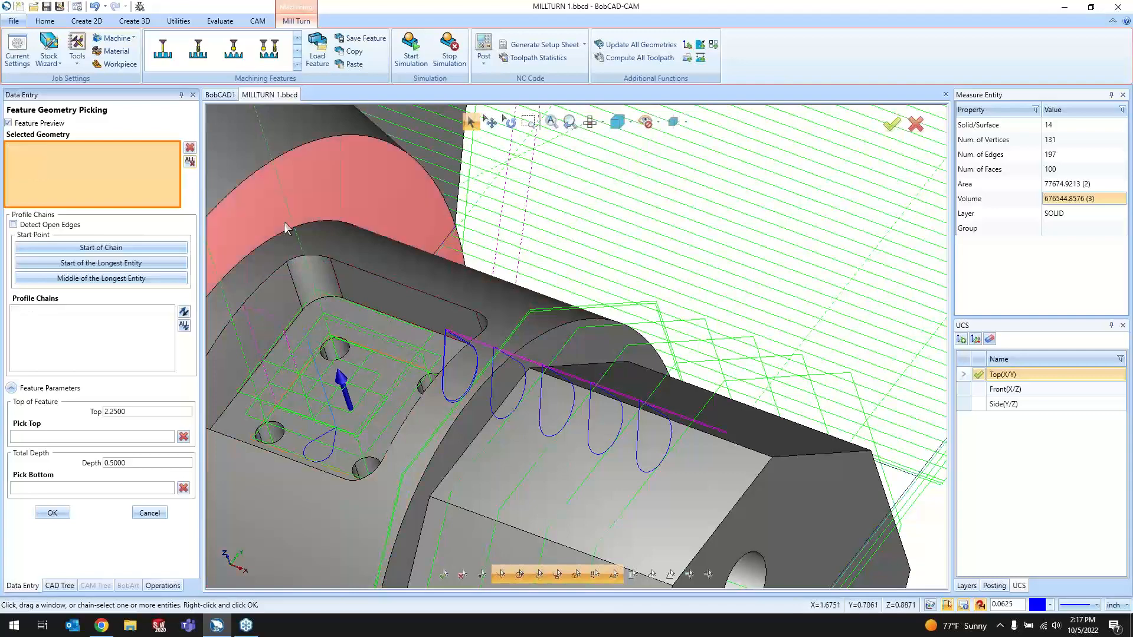
- Select the complete upper outline of the side pocket from one rim edge with Loop Selection
{"action": "right_click", "coordinate": [353, 266]}
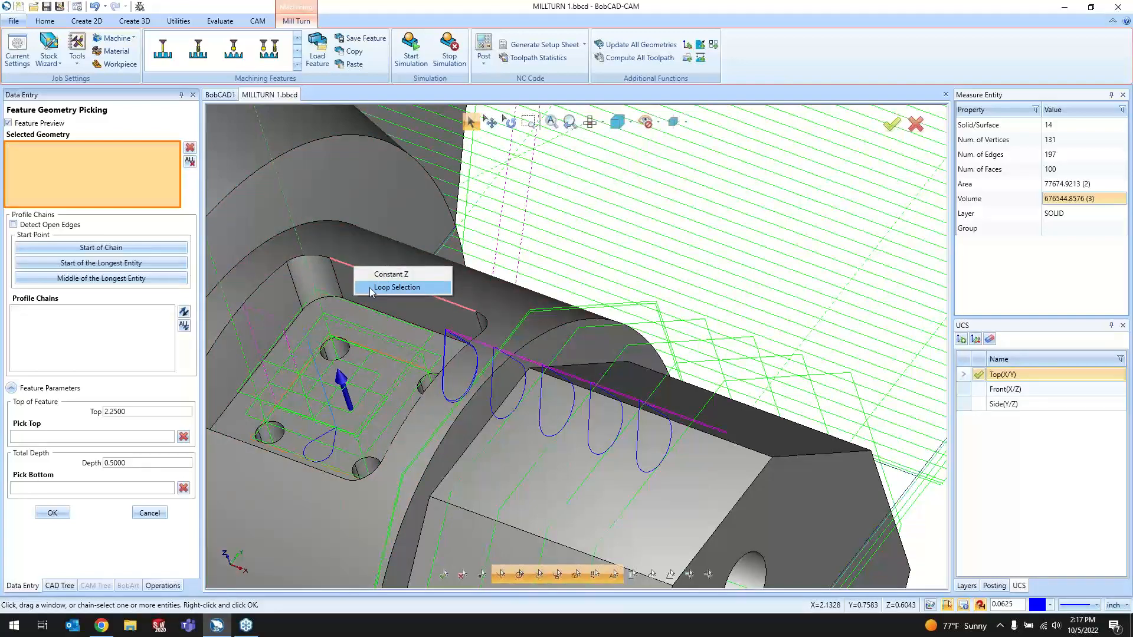
{"action": "left_click", "coordinate": [378, 287]}
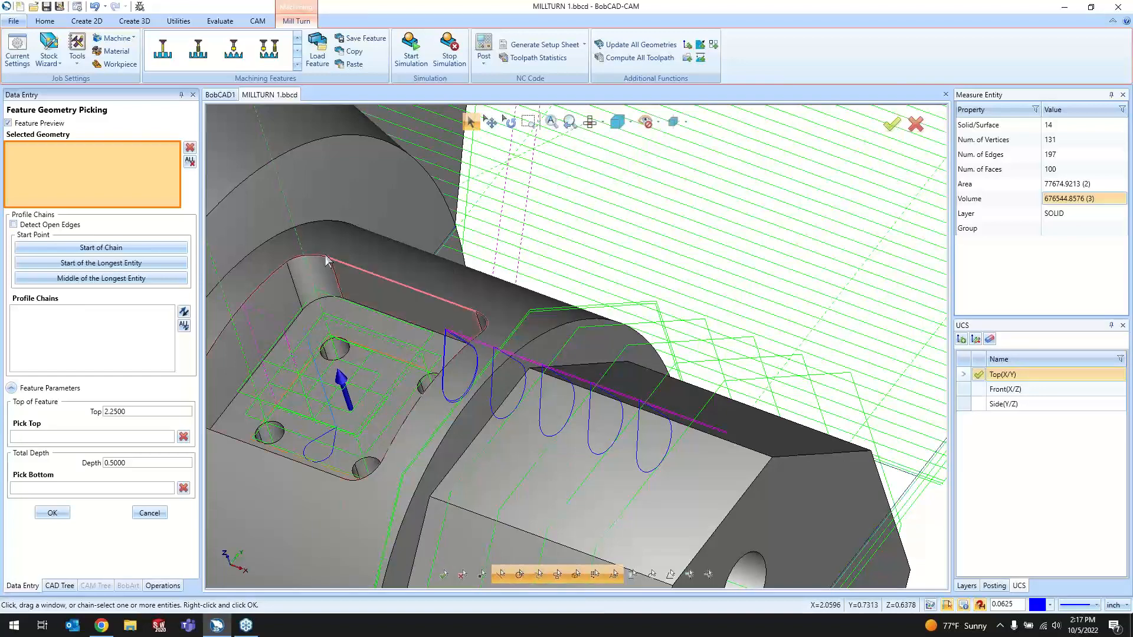
{"action": "left_click", "coordinate": [234, 325]}
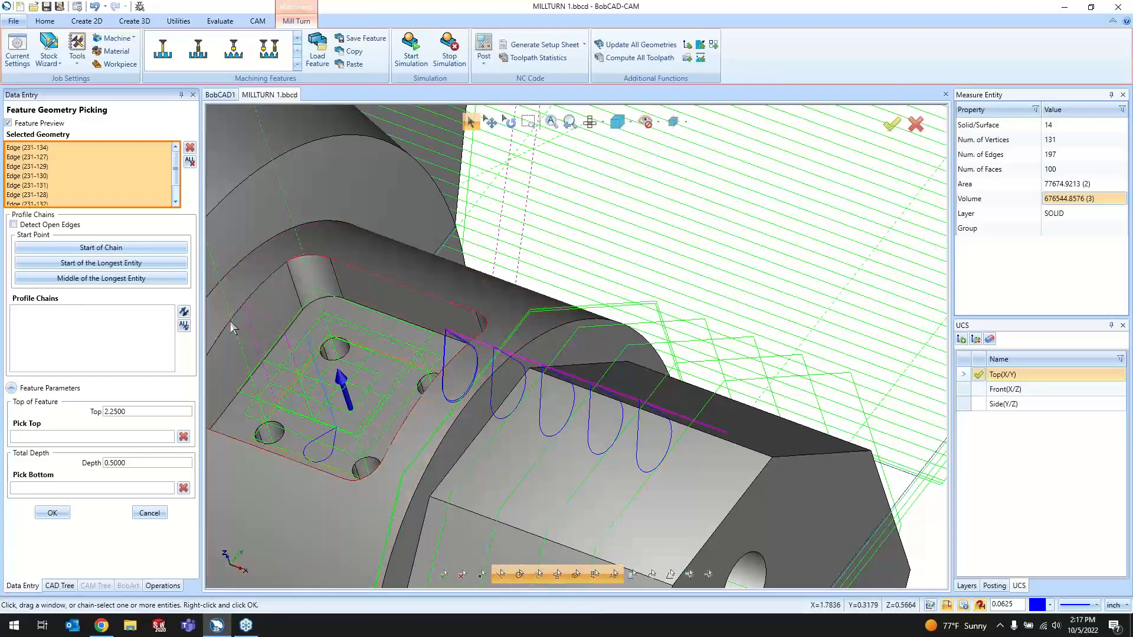
{"action": "scroll", "coordinate": [479, 337], "scroll_direction": "down", "scroll_amount": 6}
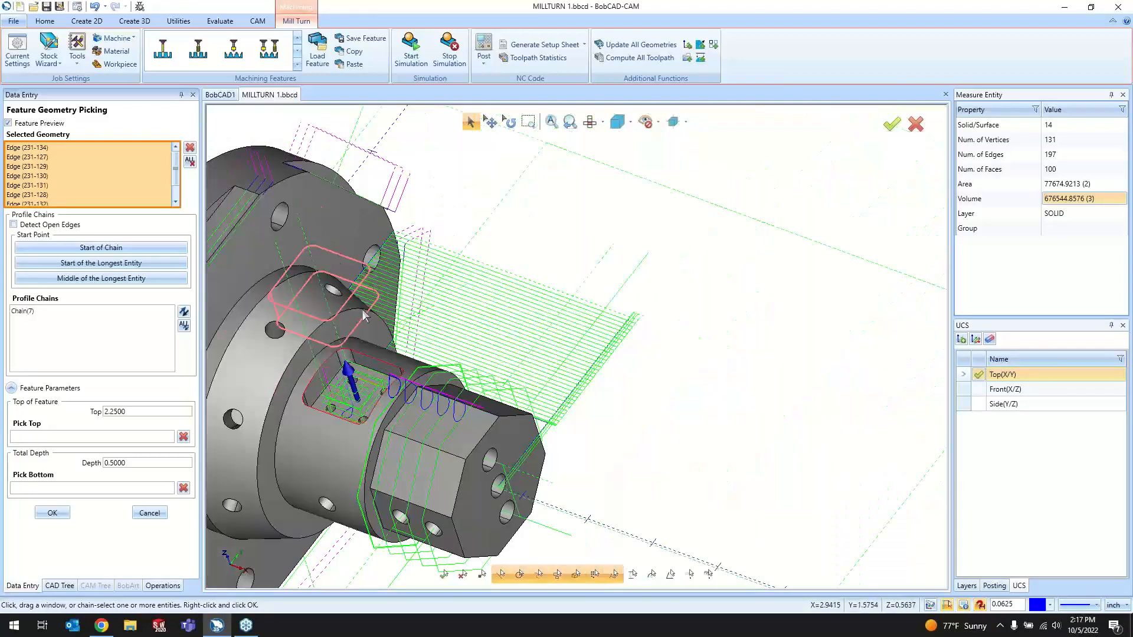
- Pick a point on the pocket rim as the feature top and one on the floor as the bottom, and accept the geometry
{"action": "left_click", "coordinate": [124, 437]}
{"action": "scroll", "coordinate": [387, 333], "scroll_direction": "up", "scroll_amount": 7}
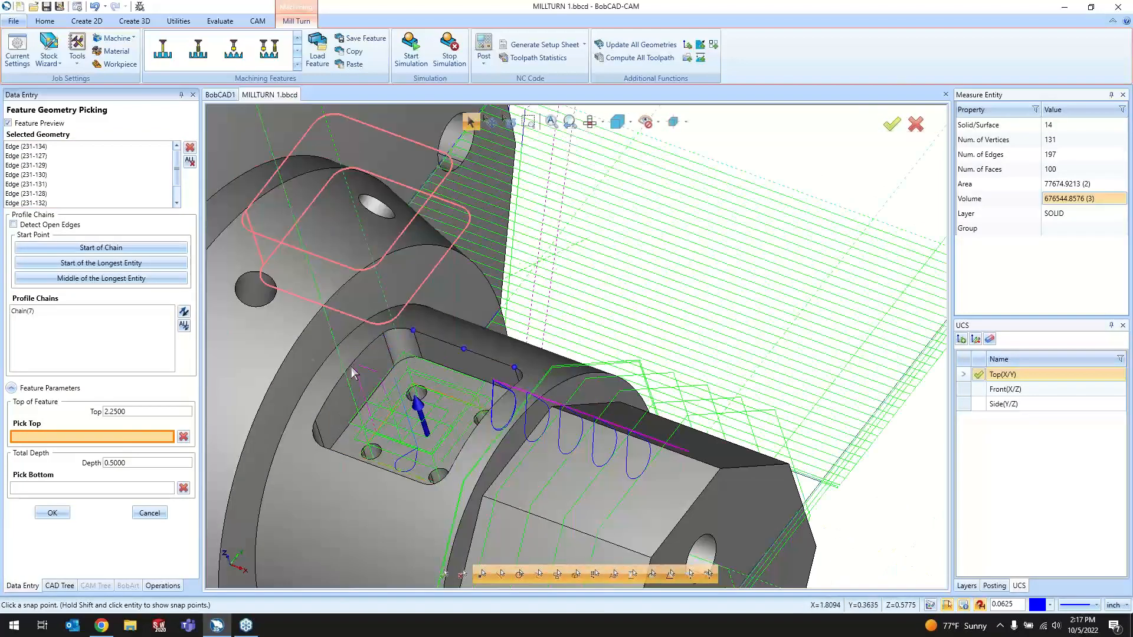
{"action": "left_click", "coordinate": [348, 375]}
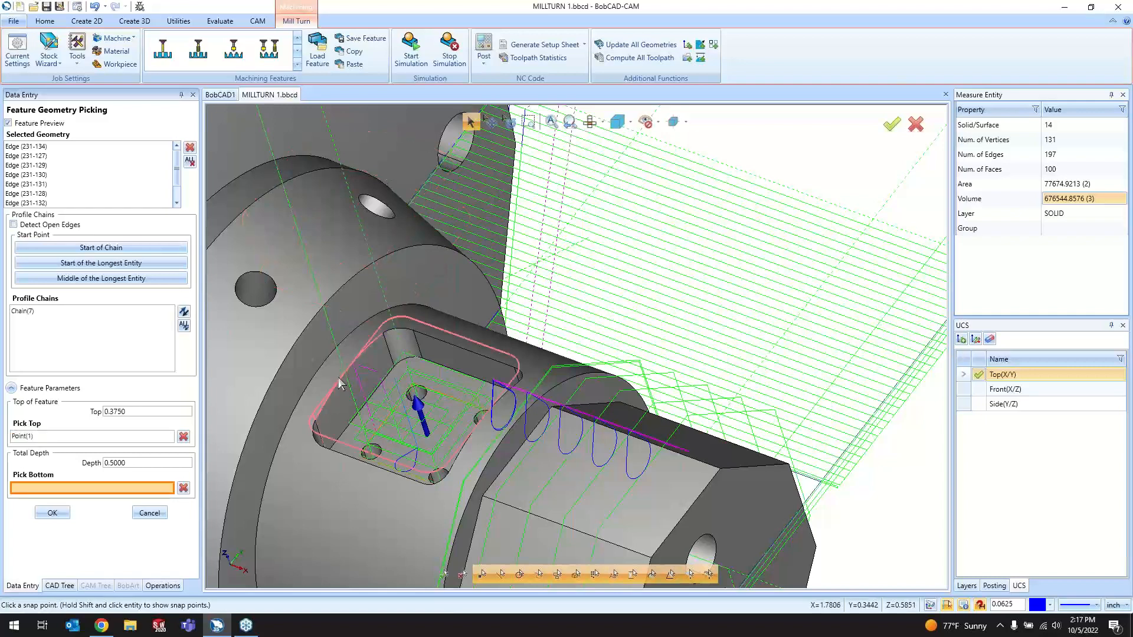
{"action": "left_click", "coordinate": [365, 409]}
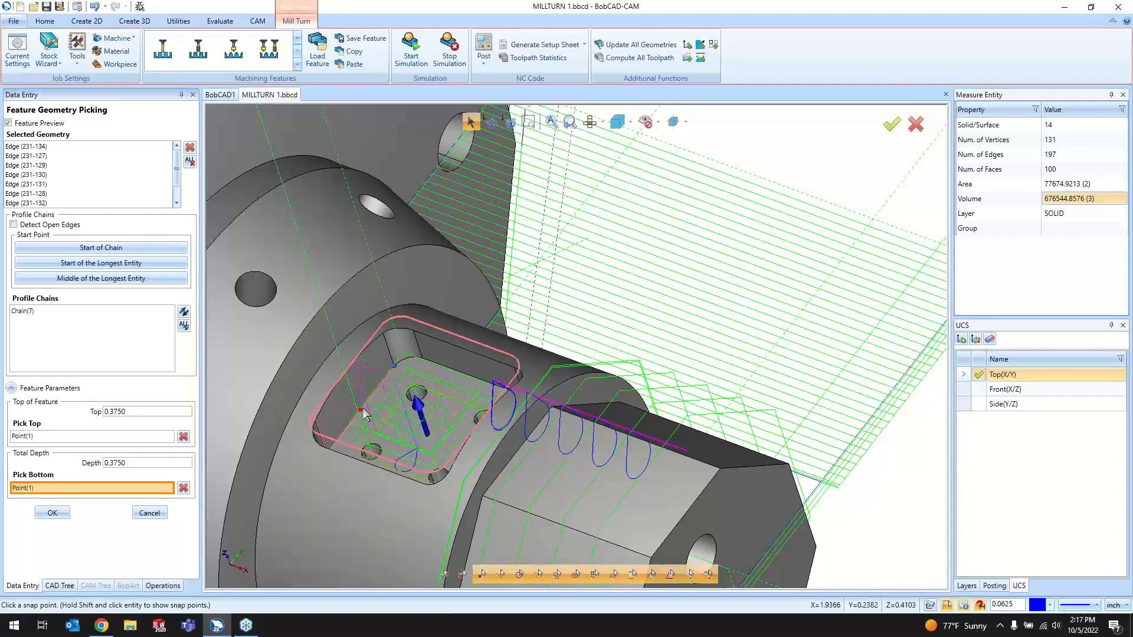
{"action": "left_click", "coordinate": [52, 513]}
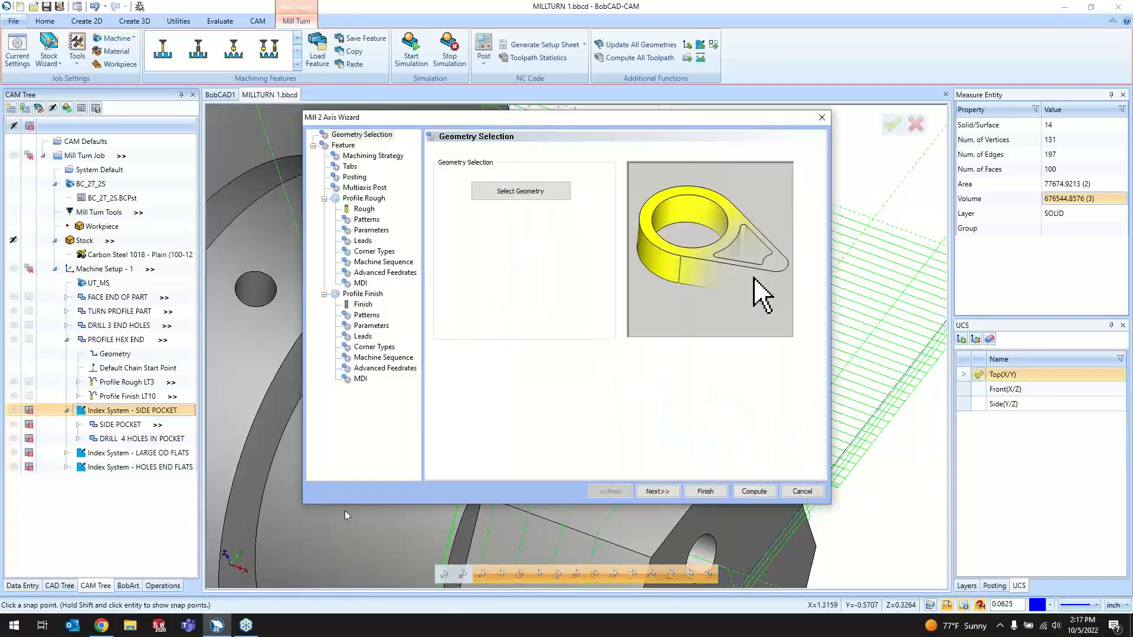
- Choose the Pocketing strategy for the Mill 2 Axis feature and remove Profile Finish from the current operations
{"action": "left_click", "coordinate": [657, 491]}
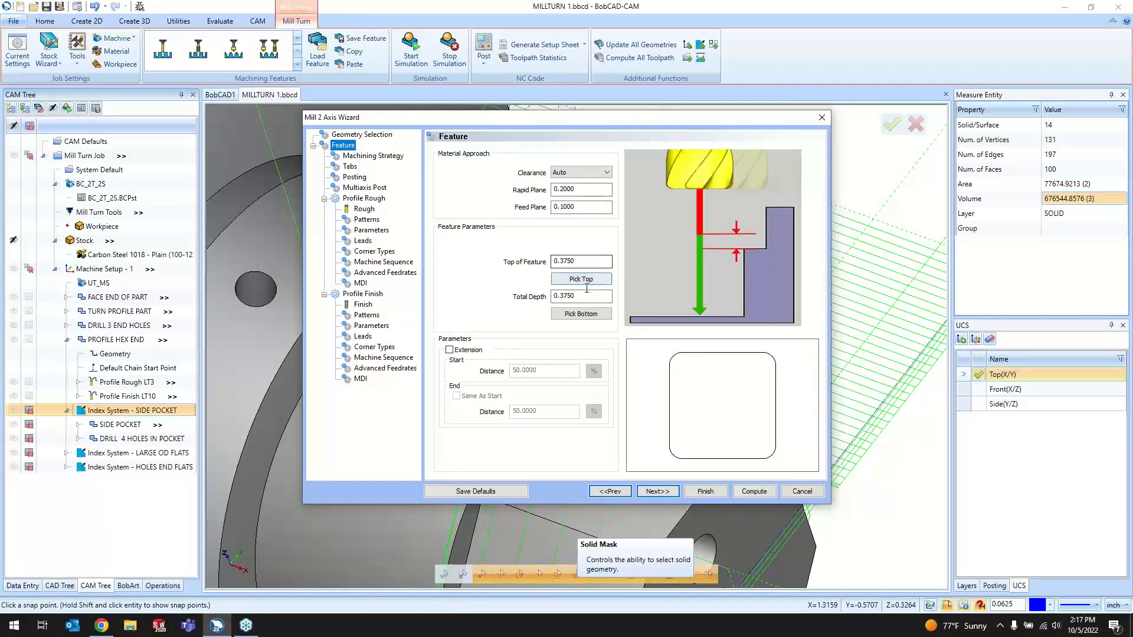
{"action": "left_click", "coordinate": [661, 491]}
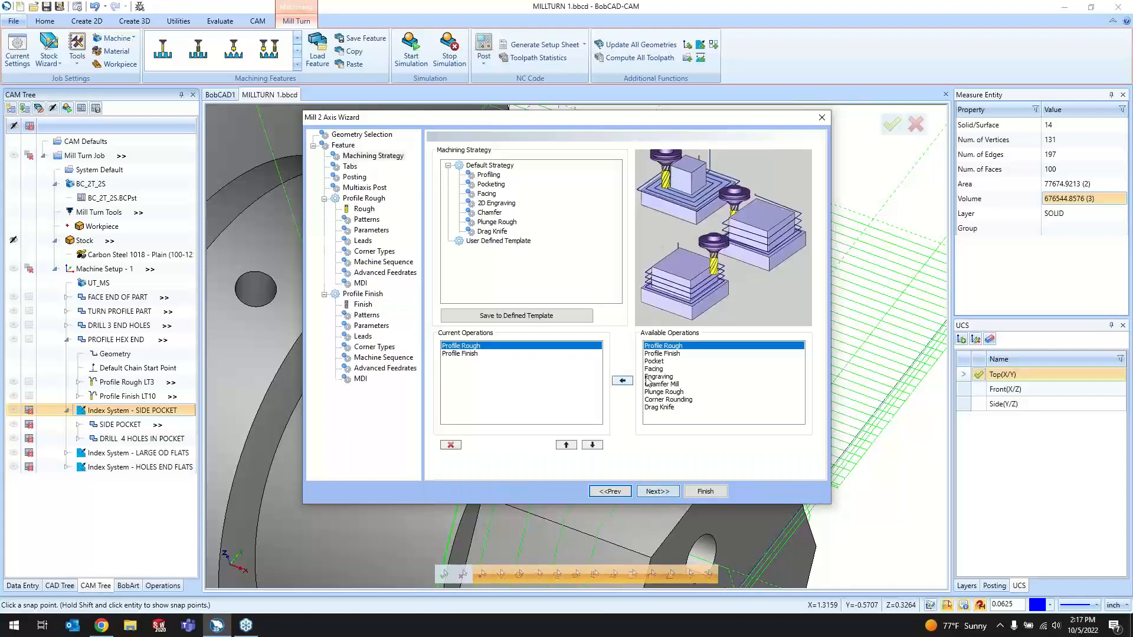
{"action": "left_click", "coordinate": [491, 184]}
{"action": "left_click", "coordinate": [465, 354]}
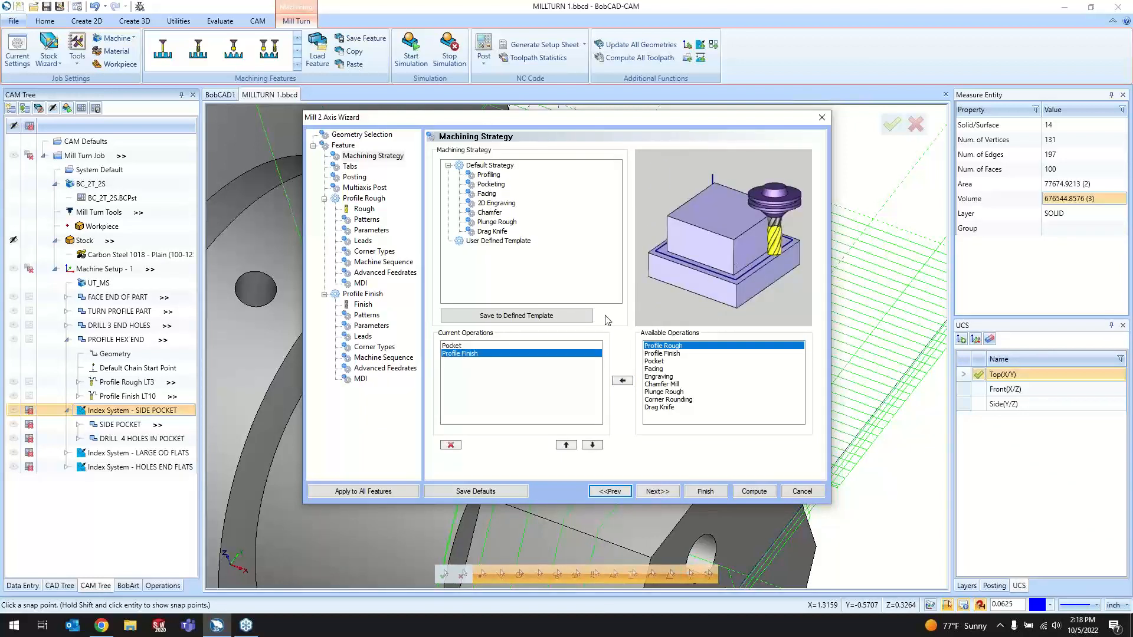
{"action": "left_click", "coordinate": [447, 447]}
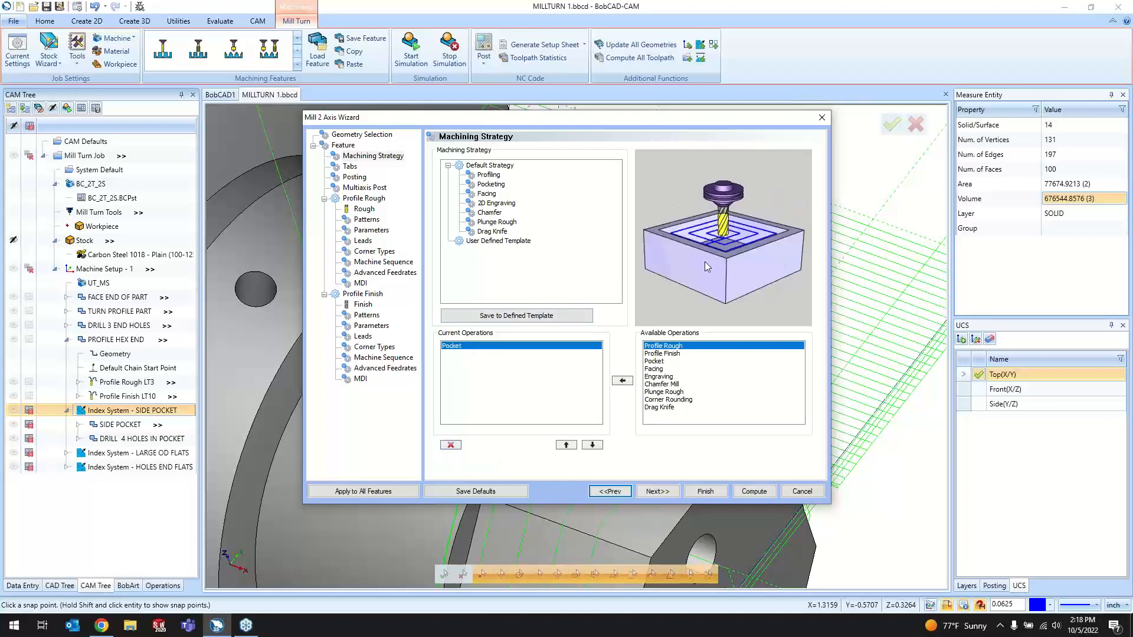
- Review the feature's Tabs, Posting, Multiaxis Post and Rough tool settings, and return to Multiaxis Post
{"action": "left_click", "coordinate": [649, 492]}
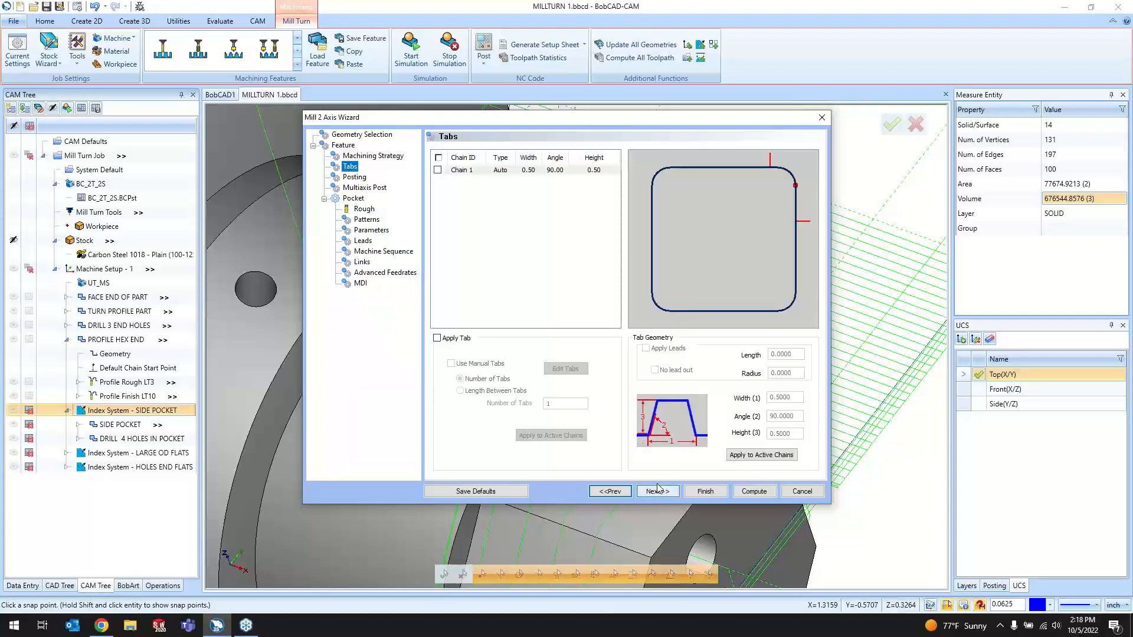
{"action": "left_click", "coordinate": [658, 491]}
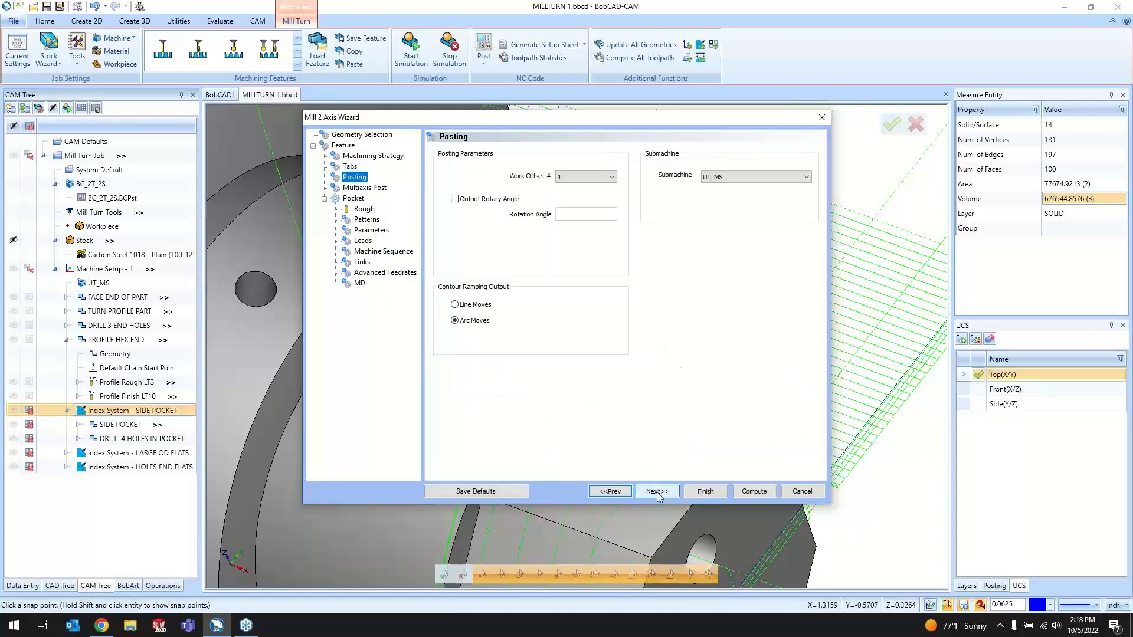
{"action": "left_click", "coordinate": [658, 493]}
{"action": "left_click", "coordinate": [658, 492]}
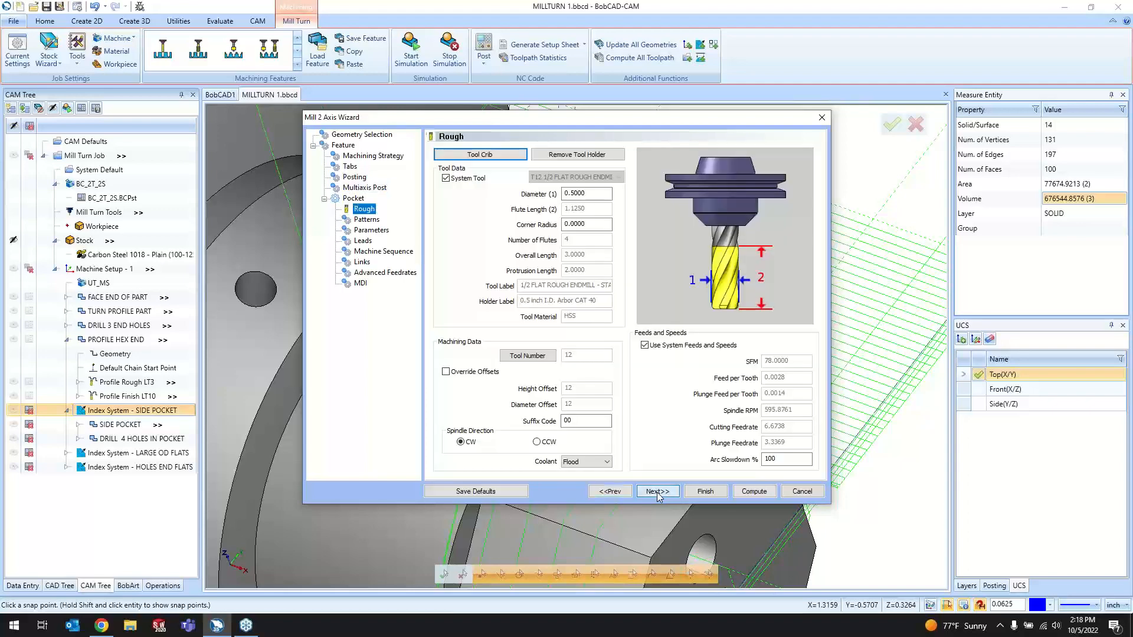
{"action": "left_click", "coordinate": [620, 491]}
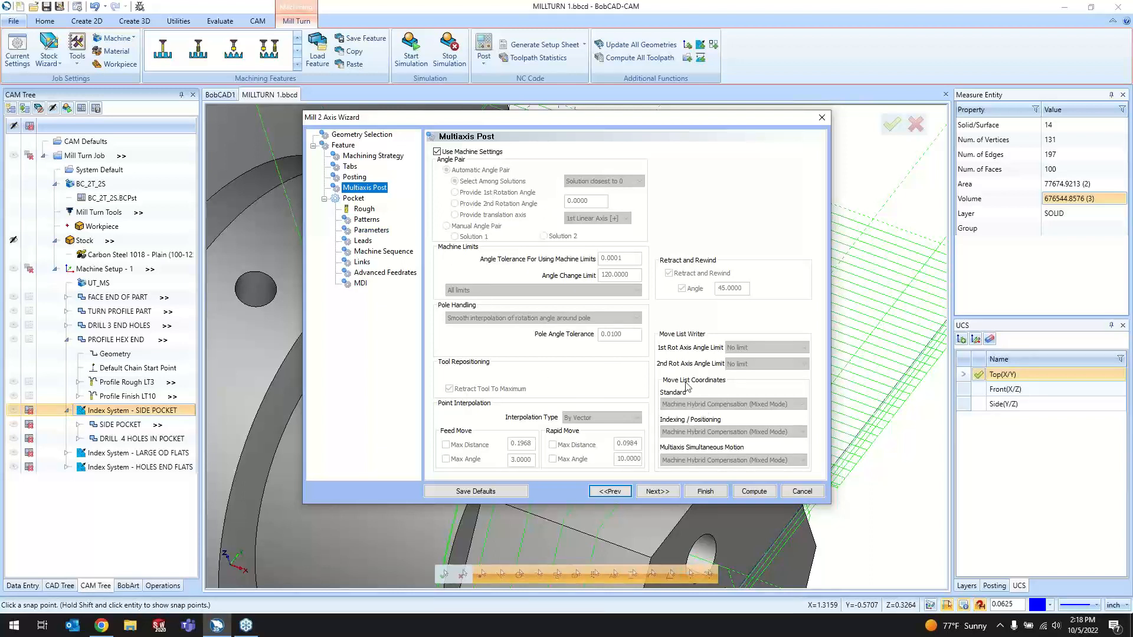
- Inspect the 1/2 flat rough endmill and its station 12 mounting in the rough operation's Tool Crib, and cancel the crib and feature wizard
{"action": "left_click", "coordinate": [658, 492]}
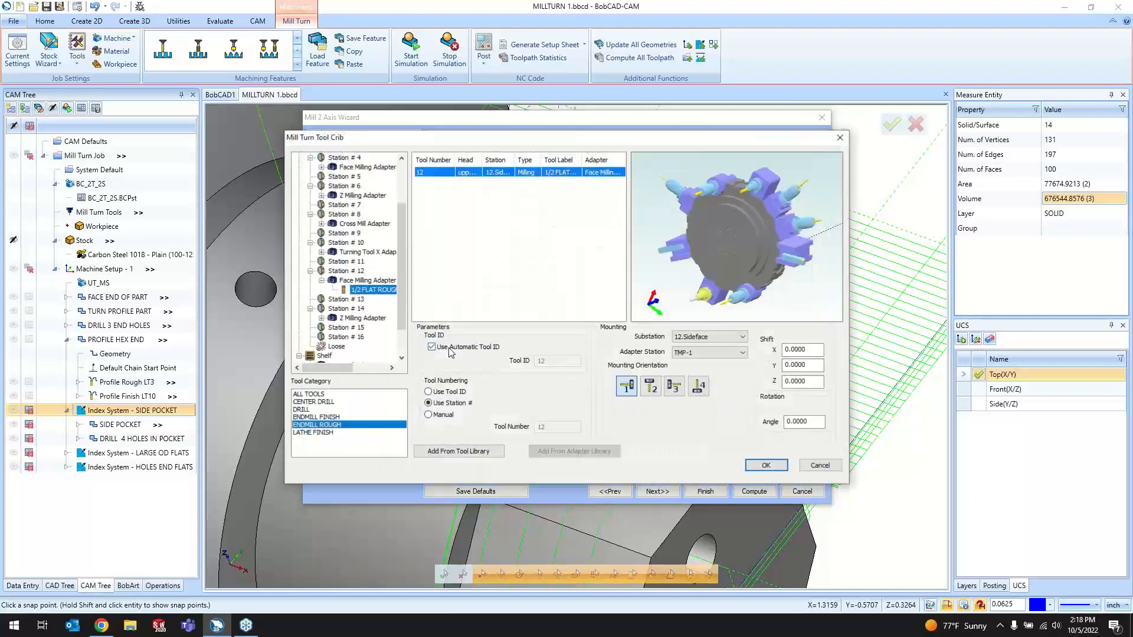
{"action": "left_click", "coordinate": [366, 290]}
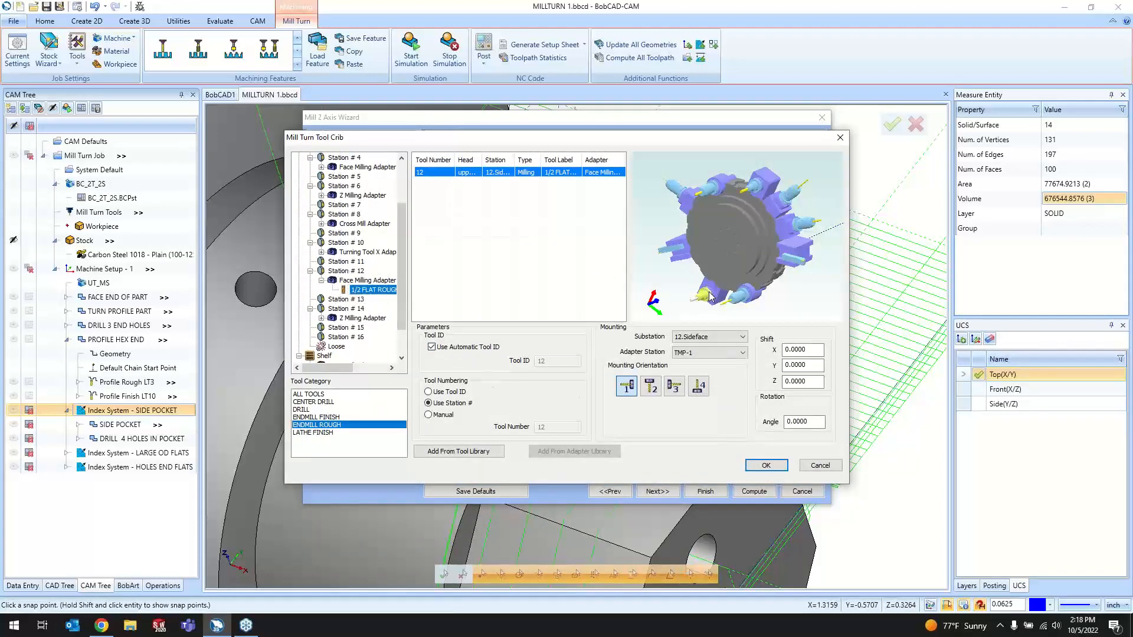
{"action": "middle_click_drag", "start_coordinate": [758, 259], "coordinate": [728, 257]}
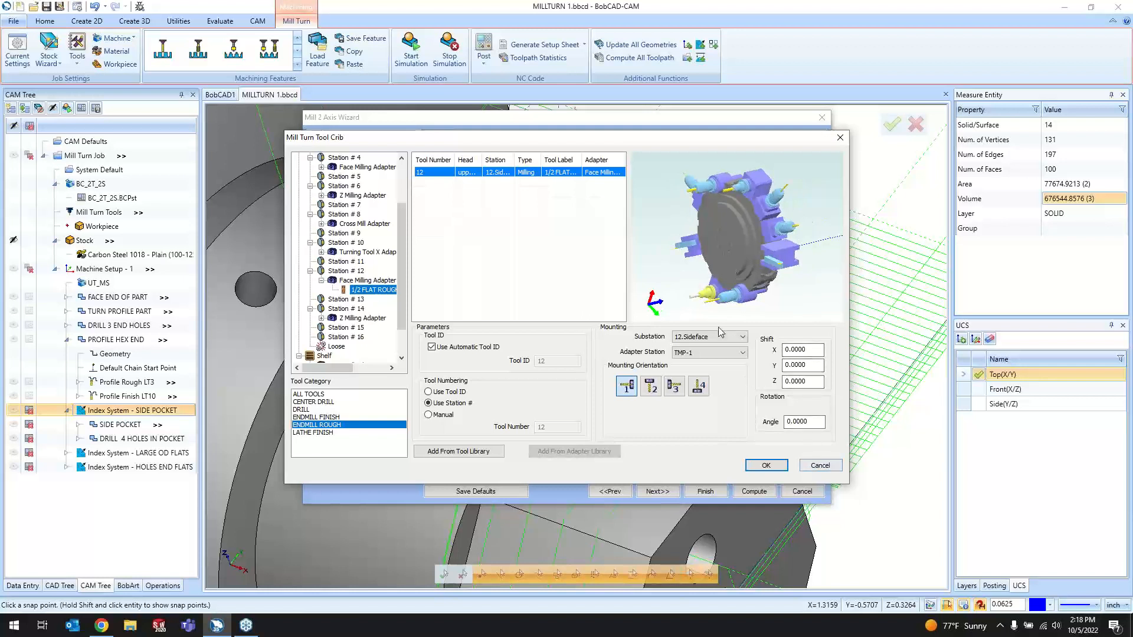
{"action": "scroll", "coordinate": [729, 306], "scroll_direction": "up", "scroll_amount": 3}
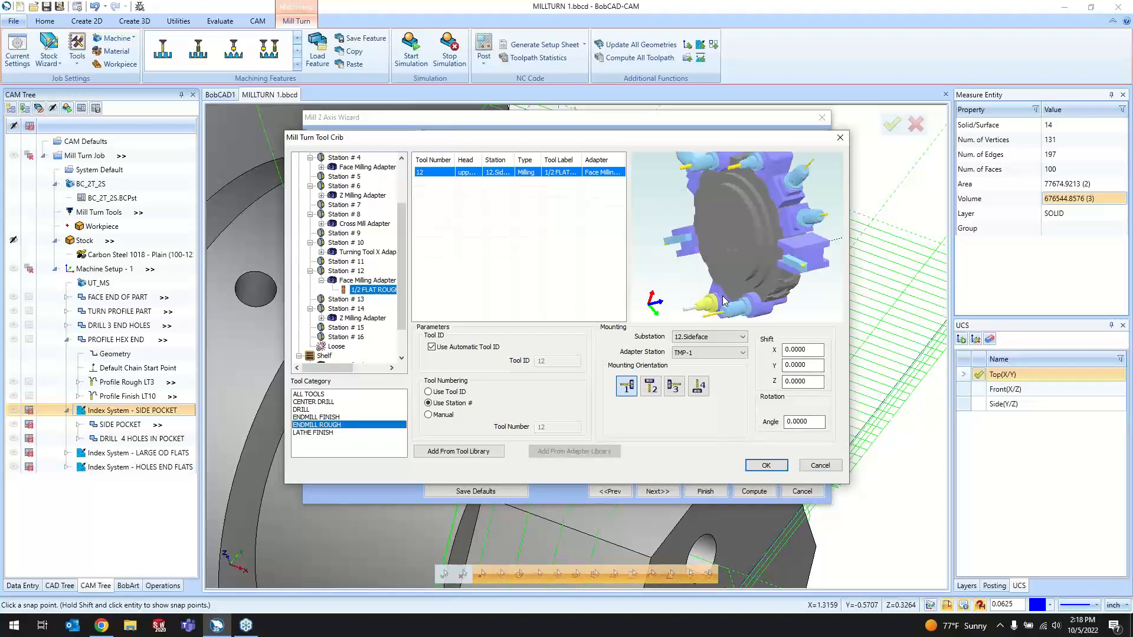
{"action": "middle_click_drag", "start_coordinate": [724, 295], "coordinate": [747, 277]}
{"action": "left_click", "coordinate": [653, 392]}
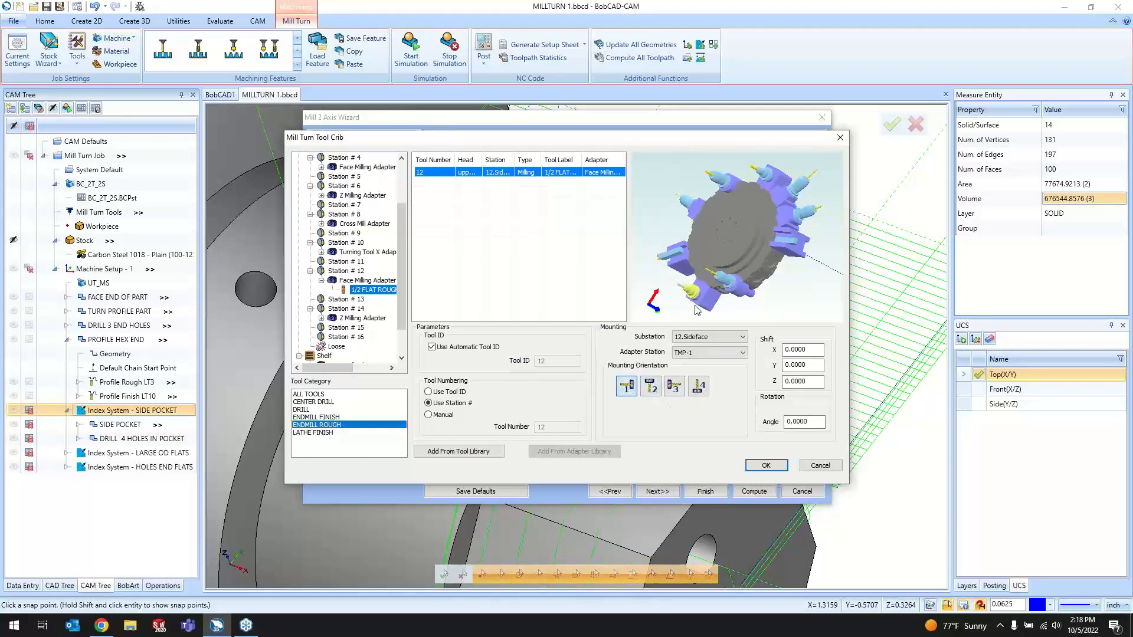
{"action": "left_click", "coordinate": [821, 466]}
{"action": "left_click", "coordinate": [803, 492]}
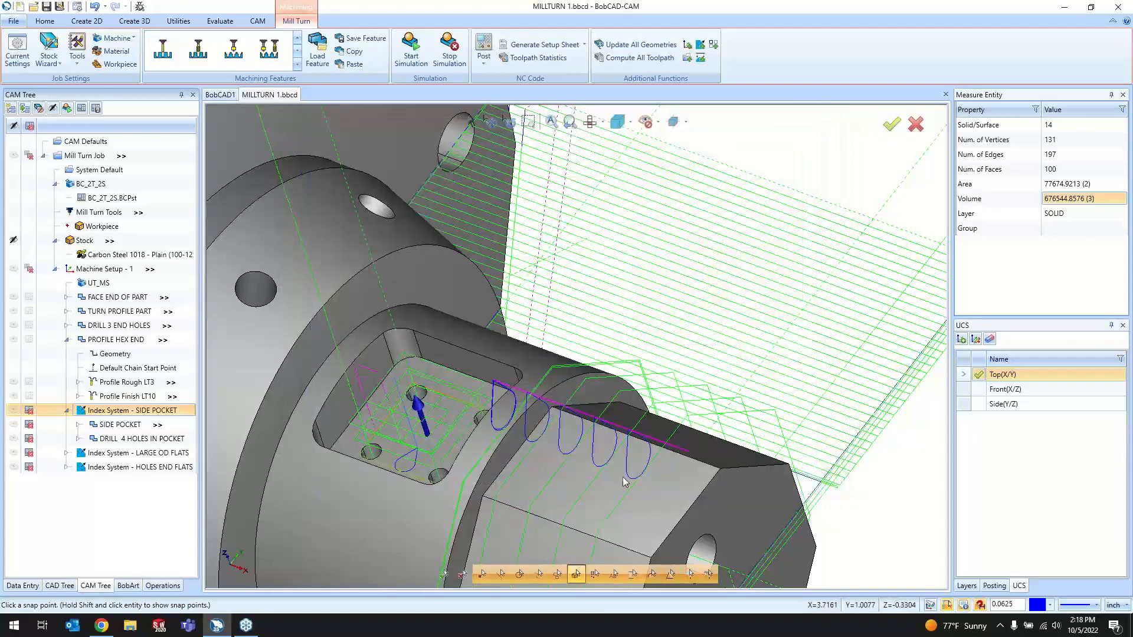
- Open the Tool Crib for the rough tool of the SIDE POCKET feature's pocket operation
{"action": "left_click", "coordinate": [132, 424]}
{"action": "right_click", "coordinate": [133, 425]}
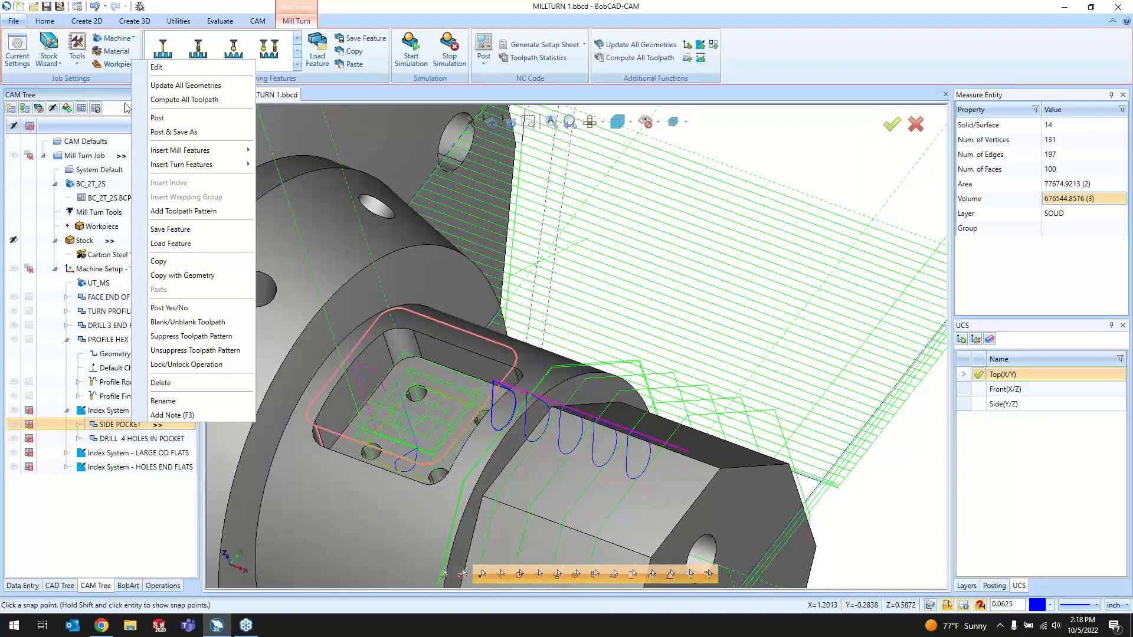
{"action": "left_click", "coordinate": [156, 67]}
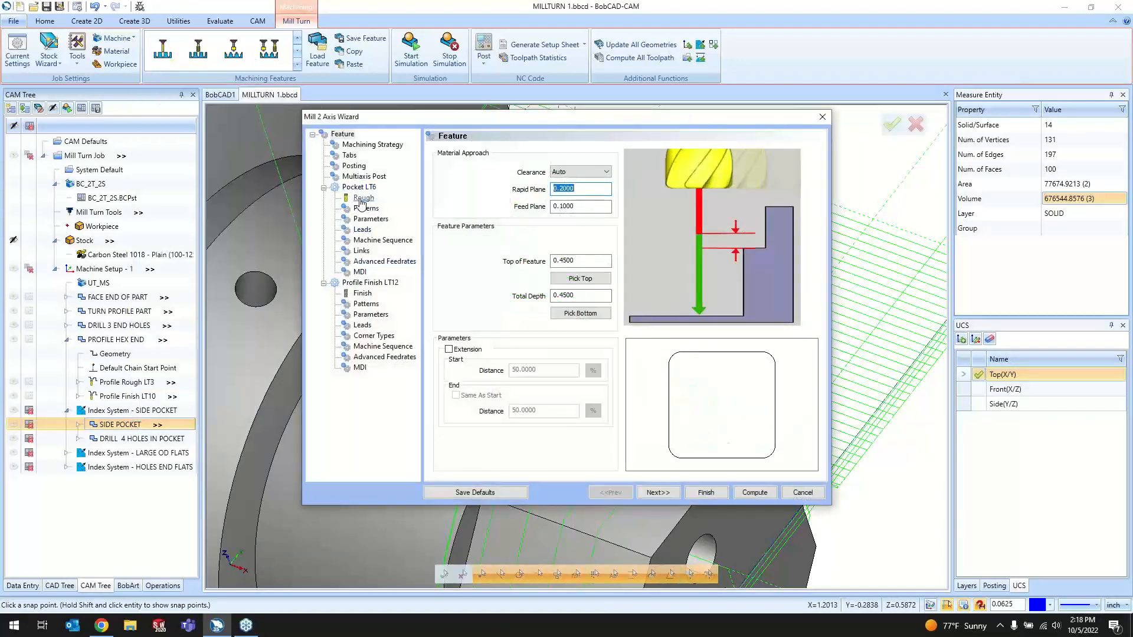
{"action": "left_click", "coordinate": [362, 199]}
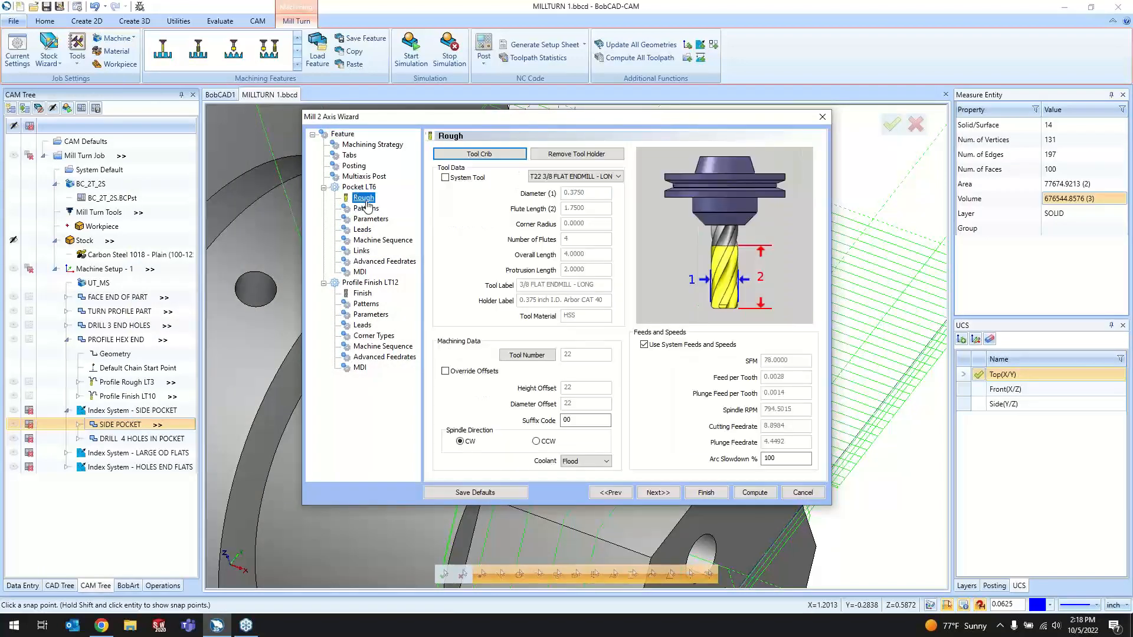
{"action": "left_click", "coordinate": [511, 156]}
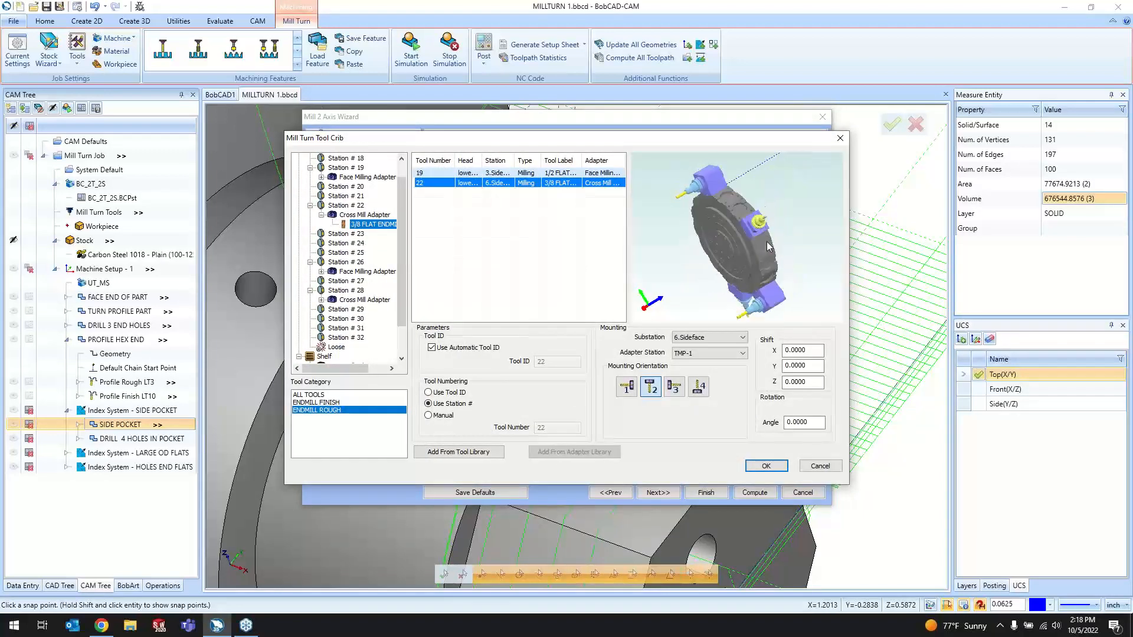
- Compare mounting orientations 1 and 2 for the 3/8 flat endmill at station 22, keep orientation 2 and accept the crib
{"action": "middle_click_drag", "start_coordinate": [768, 243], "coordinate": [789, 234]}
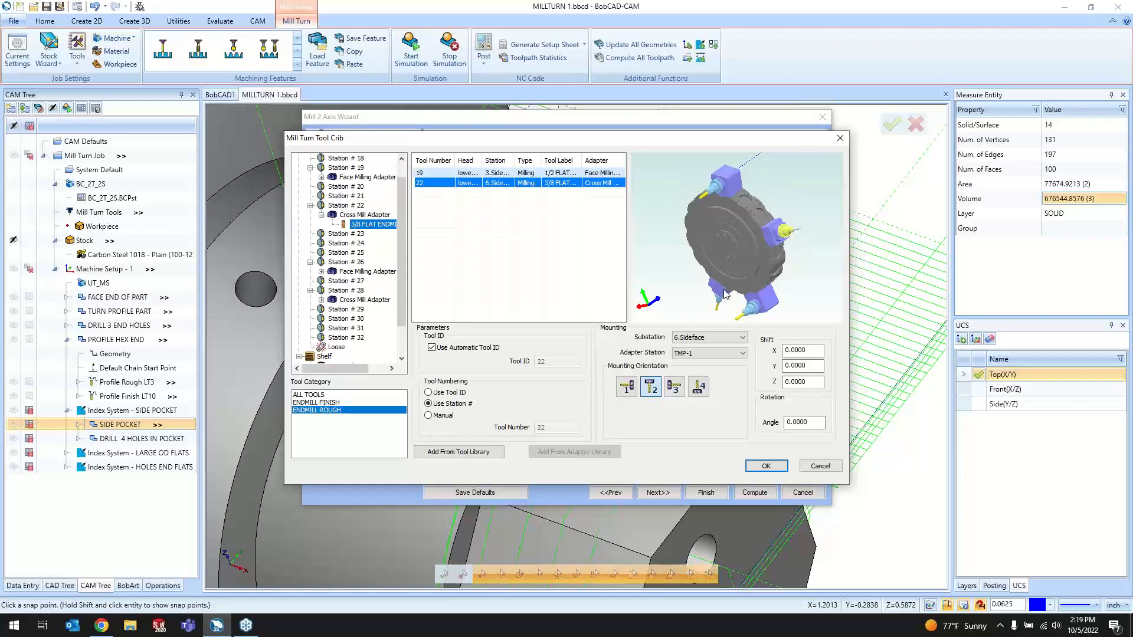
{"action": "left_click", "coordinate": [626, 387]}
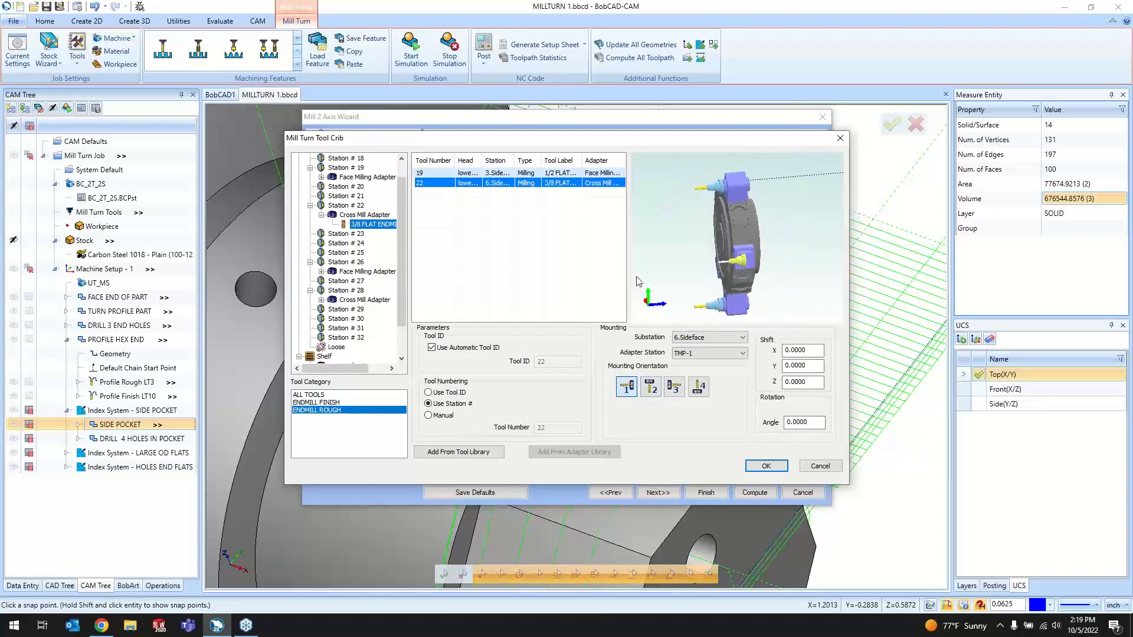
{"action": "left_click", "coordinate": [653, 388]}
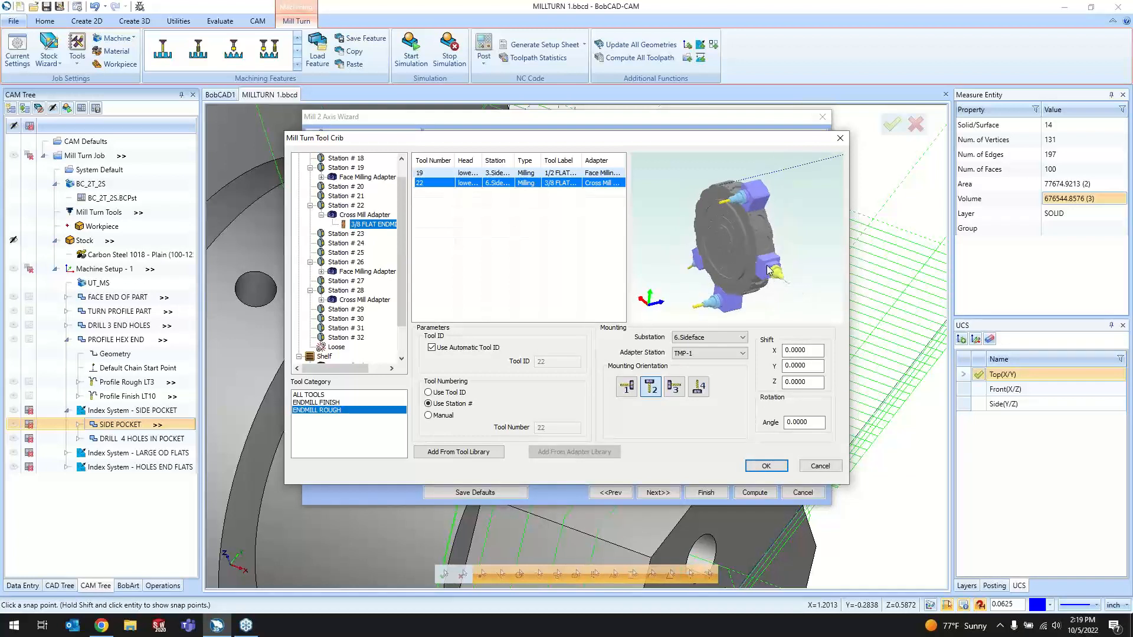
{"action": "left_click", "coordinate": [767, 466]}
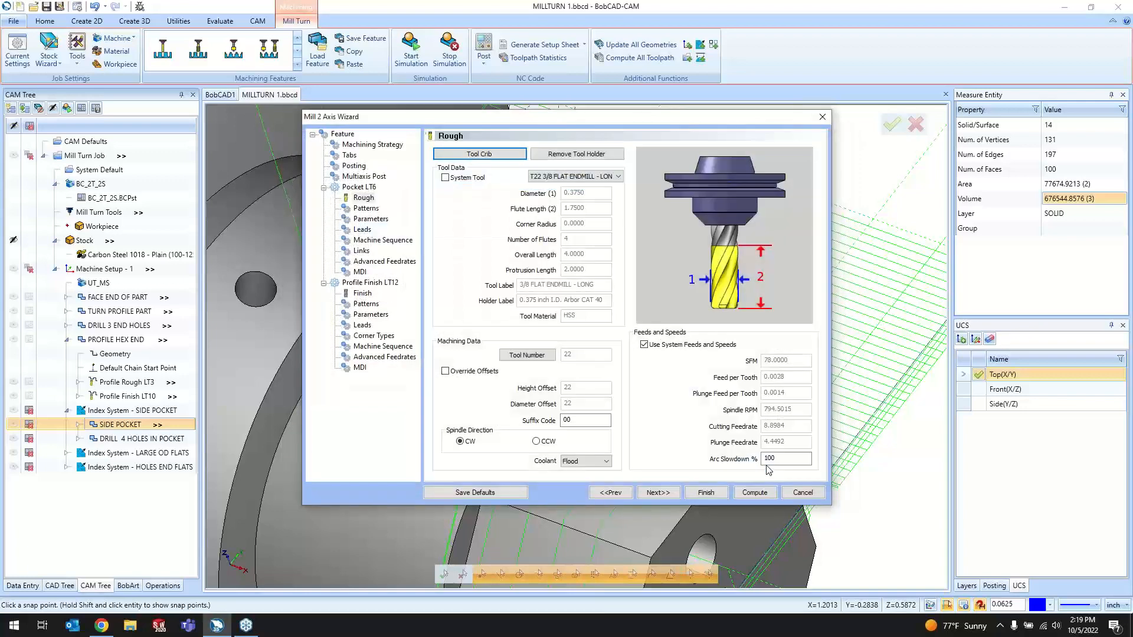
- Compare the Standard Pocket and Advanced Pocket patterns for the pocket operation, and cancel the feature wizard
{"action": "left_click", "coordinate": [658, 492]}
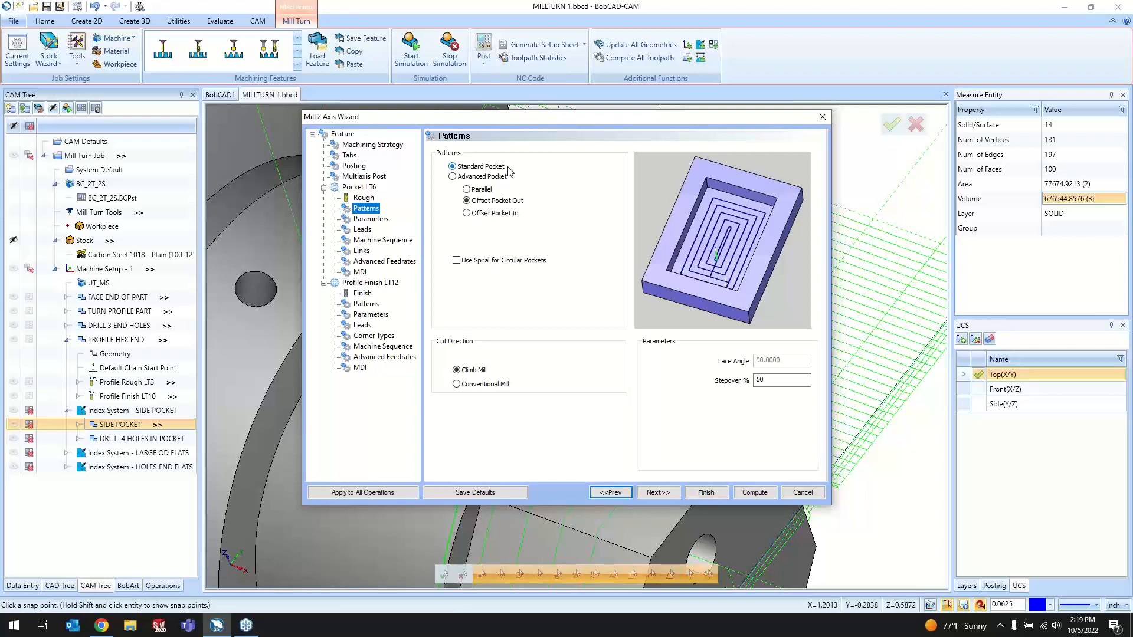
{"action": "left_click", "coordinate": [496, 167]}
{"action": "left_click", "coordinate": [496, 178]}
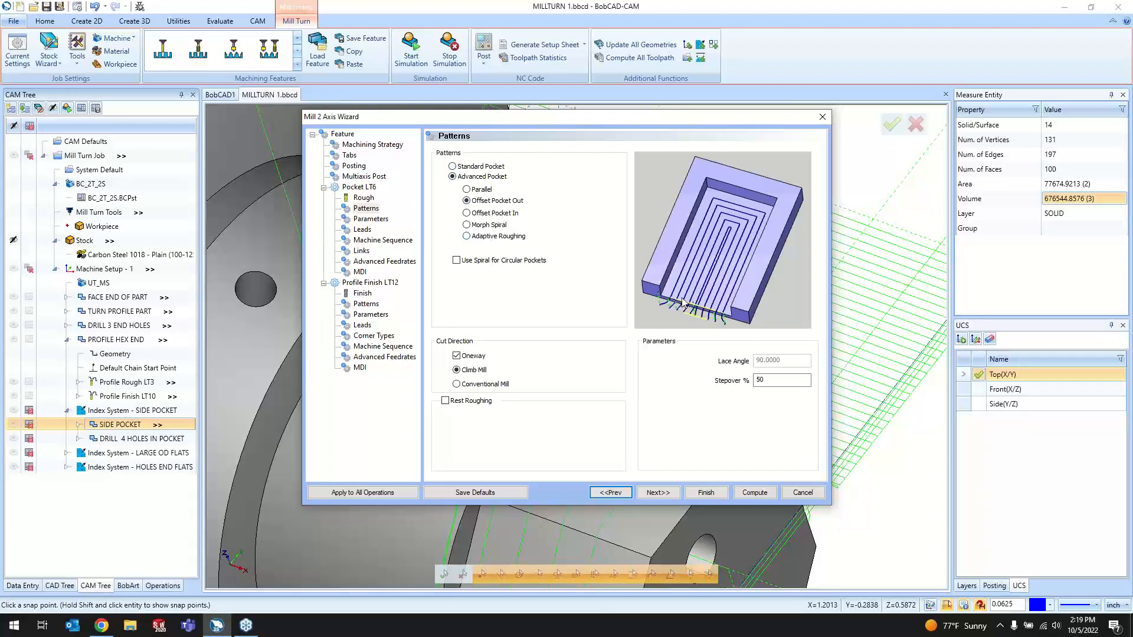
{"action": "left_click", "coordinate": [789, 497]}
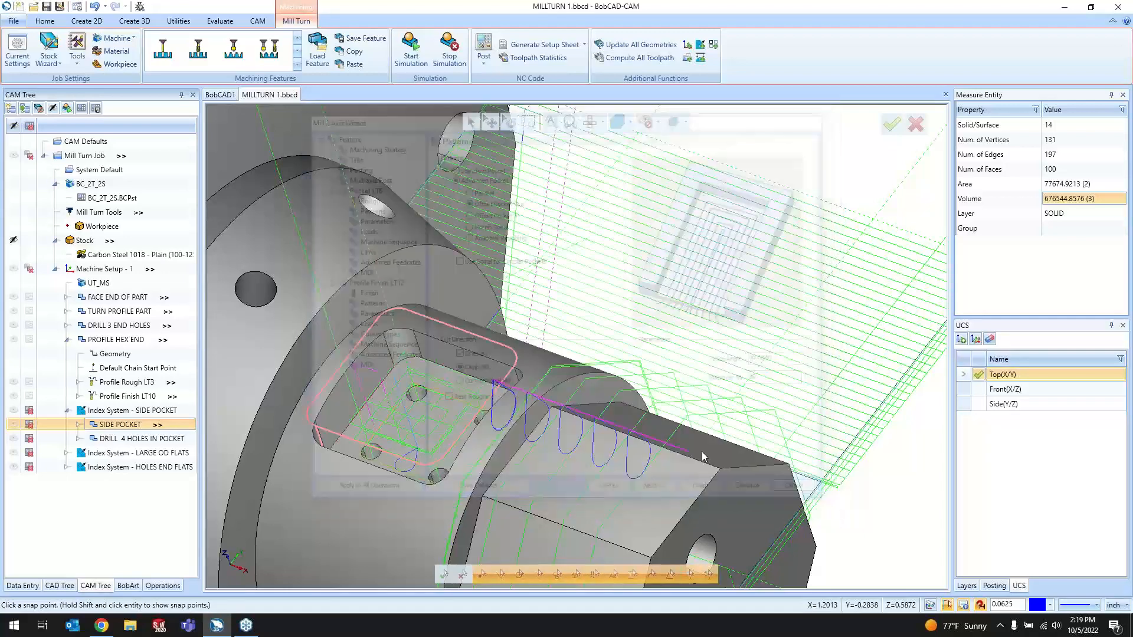
- Try adding the flat face on the hex end to the SIDE POCKET geometry with Detect Open Edges enabled, and cancel the picking
{"action": "scroll", "coordinate": [652, 470], "scroll_direction": "down", "scroll_amount": 2}
{"action": "scroll", "coordinate": [651, 470], "scroll_direction": "up", "scroll_amount": 2}
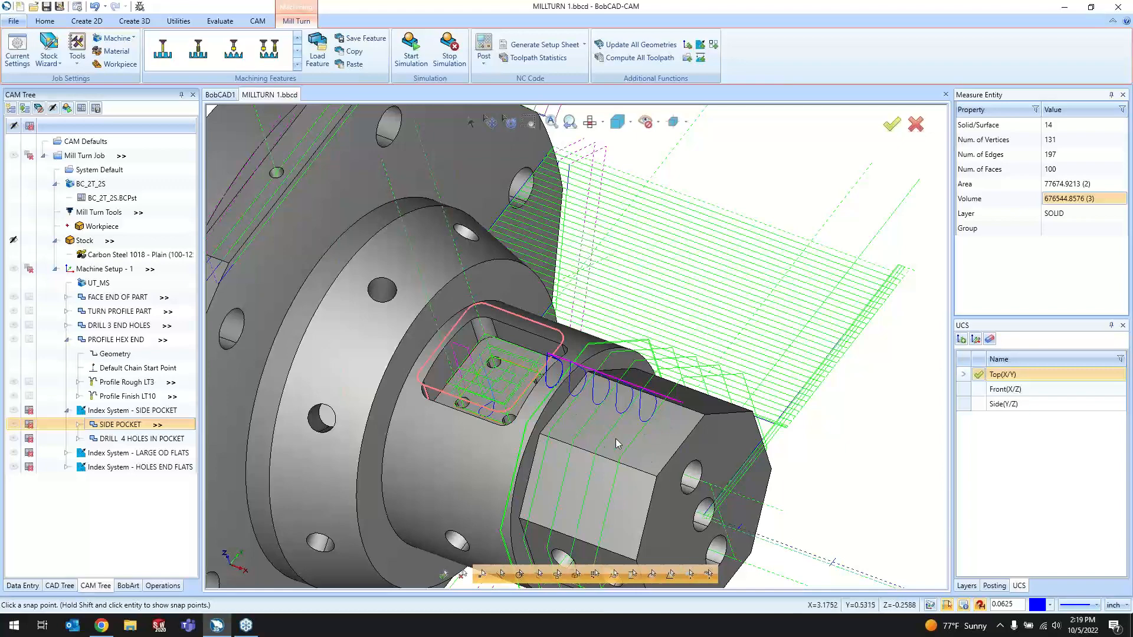
{"action": "left_click", "coordinate": [78, 424]}
{"action": "double_click", "coordinate": [109, 439]}
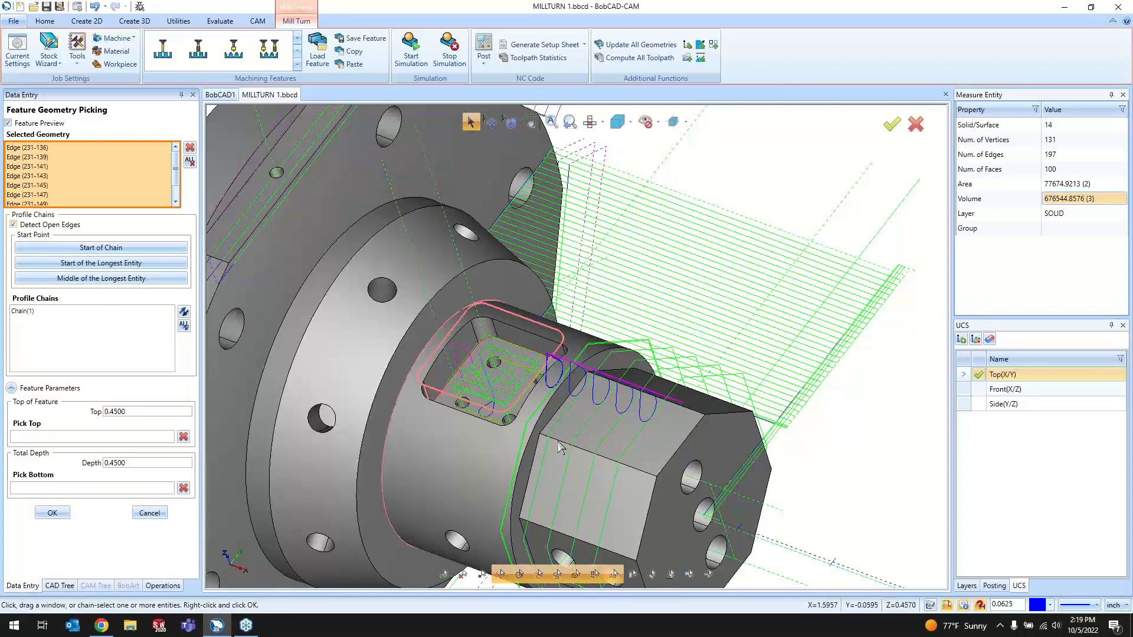
{"action": "left_click", "coordinate": [613, 413]}
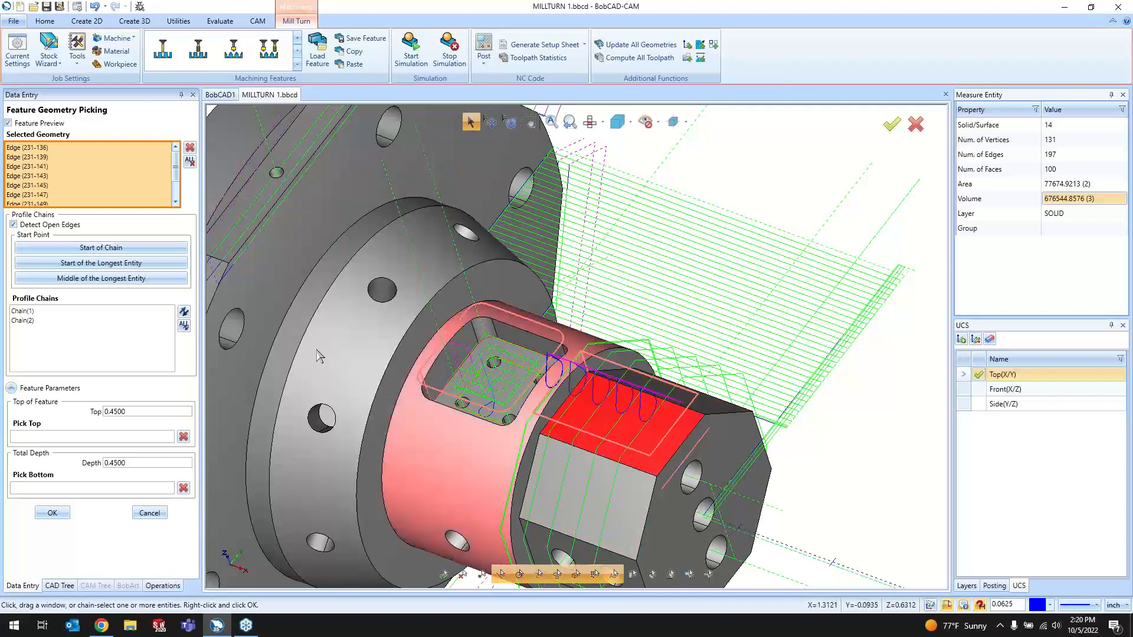
{"action": "left_click", "coordinate": [149, 513]}
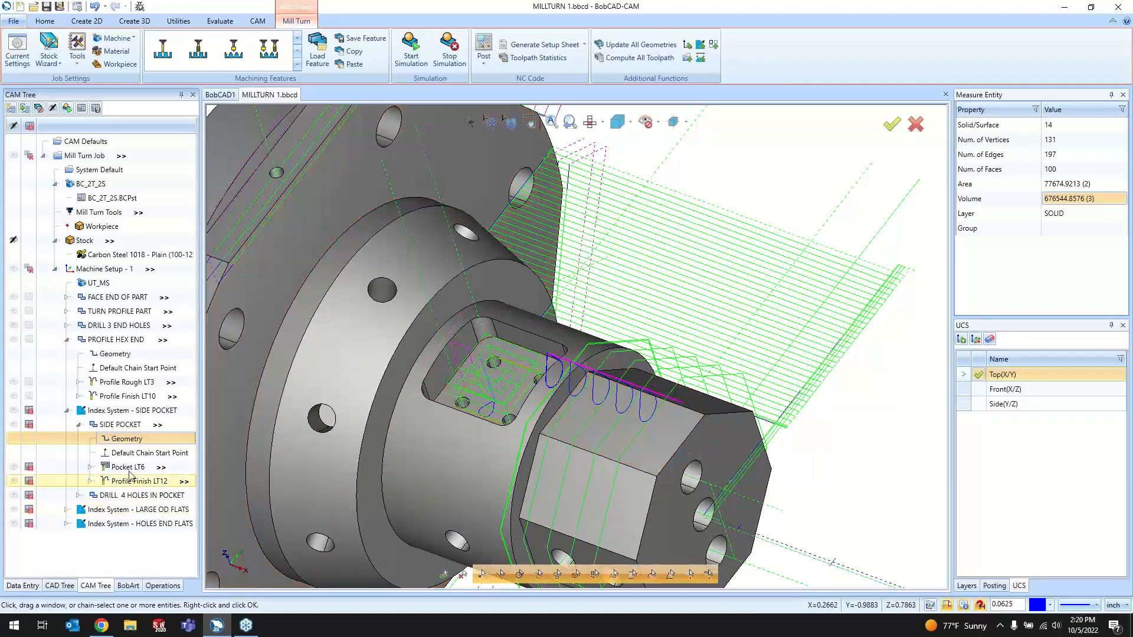
- Reselect the SIDE POCKET geometry to review its picked edges, and cancel the picking
{"action": "middle_click_drag", "start_coordinate": [358, 419], "coordinate": [353, 323]}
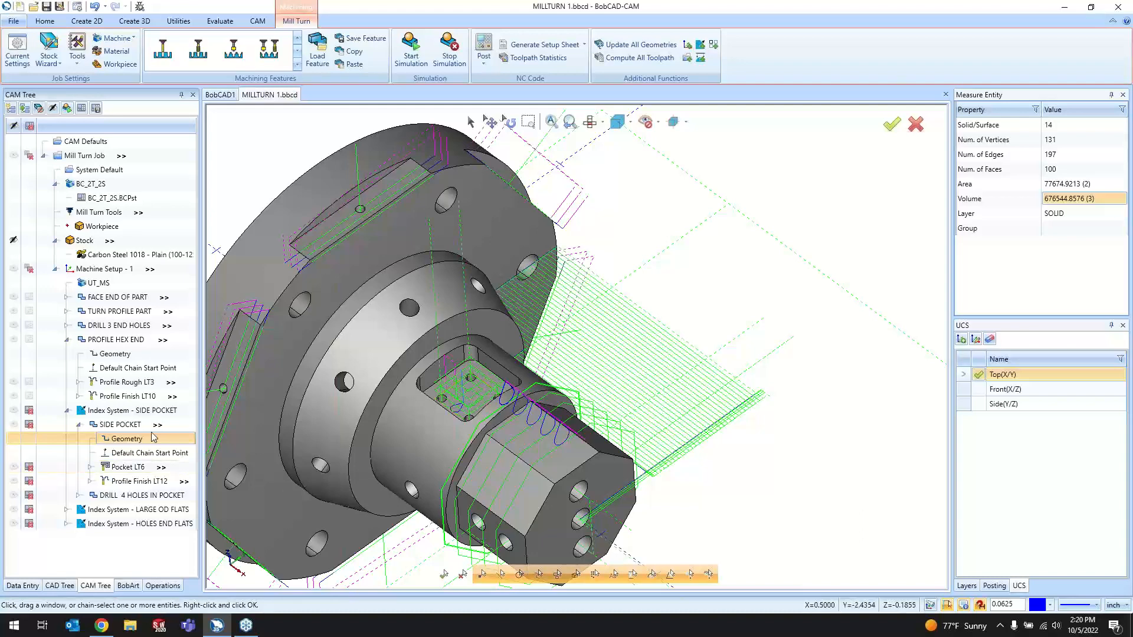
{"action": "right_click", "coordinate": [143, 441]}
{"action": "left_click", "coordinate": [152, 448]}
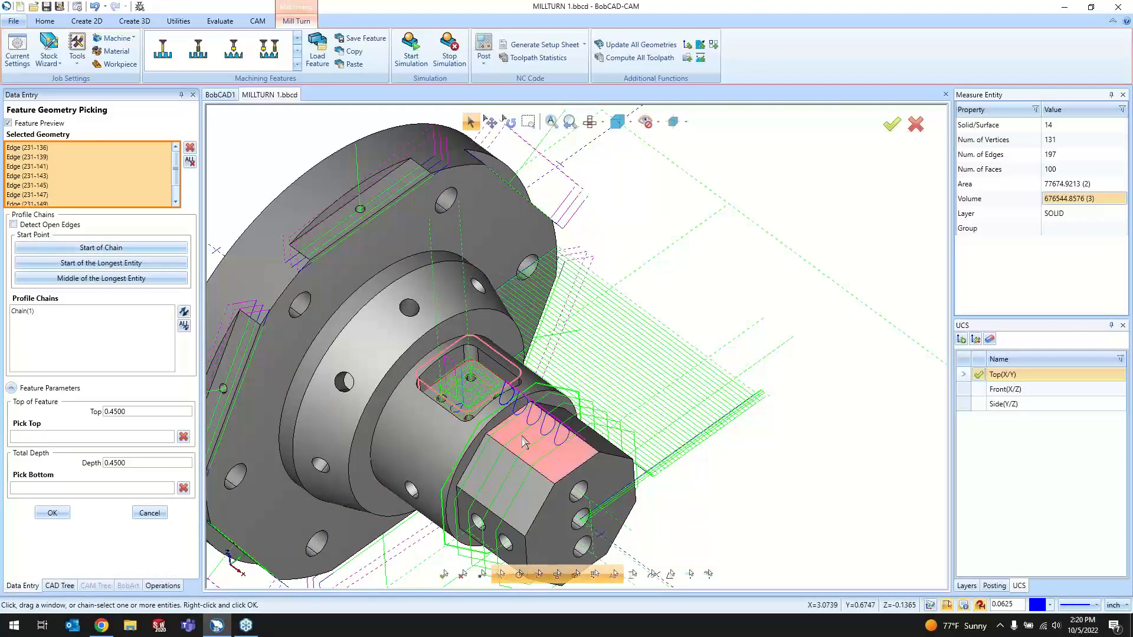
{"action": "left_click", "coordinate": [148, 513]}
- Open the SIDE POCKET pocket operation's Patterns settings and compare Advanced Pocket with Standard Pocket
{"action": "double_click", "coordinate": [120, 425]}
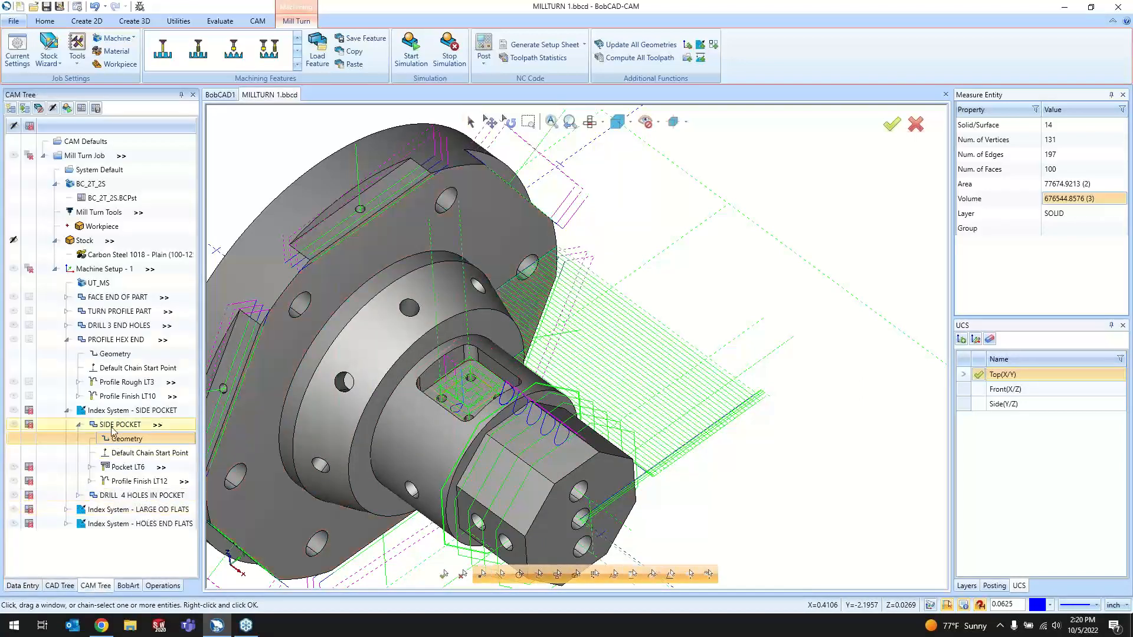
{"action": "left_click", "coordinate": [365, 209]}
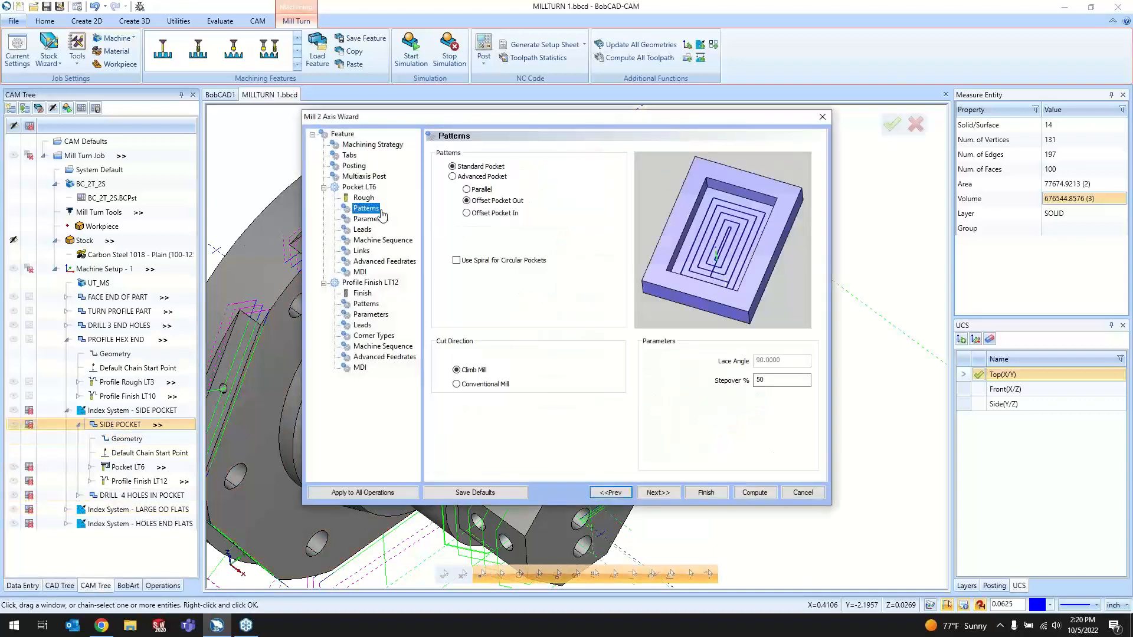
{"action": "left_click", "coordinate": [479, 177]}
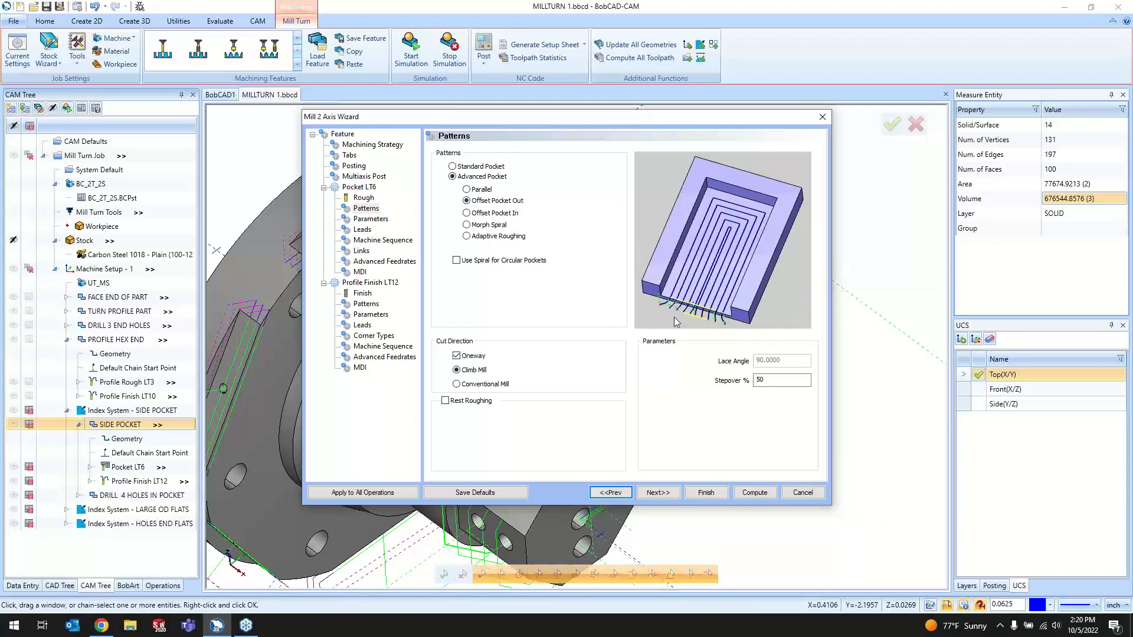
{"action": "left_click", "coordinate": [485, 168]}
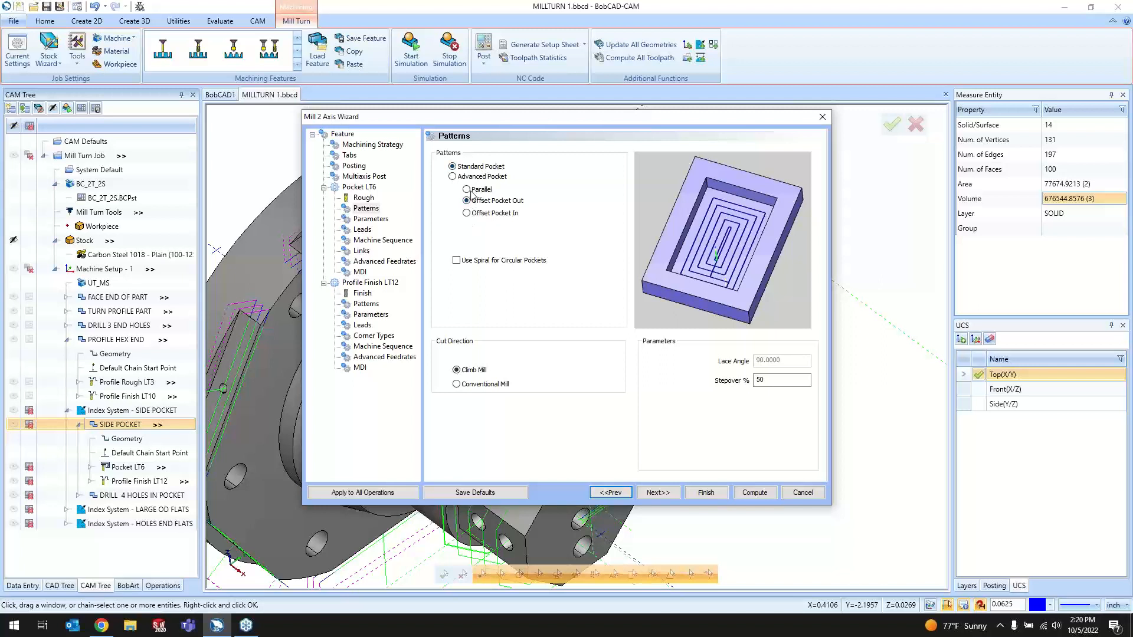
- Preview the advanced Morph Spiral and Adaptive Roughing patterns, switch Oneway off, and return to Standard Pocket with Offset Pocket Out
{"action": "left_click", "coordinate": [472, 177]}
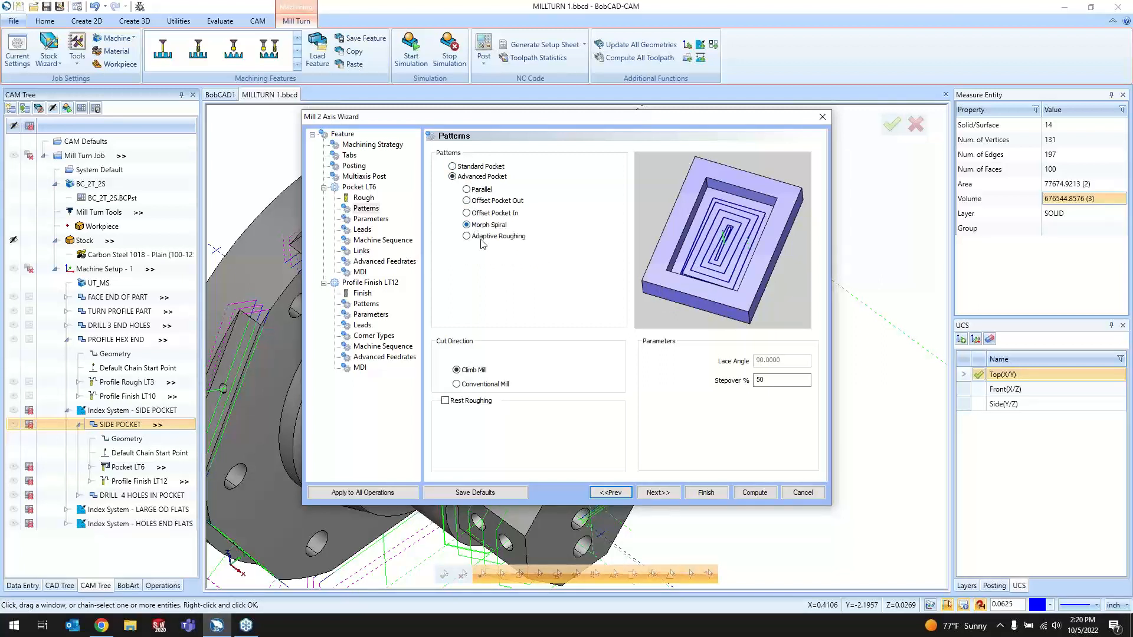
{"action": "left_click", "coordinate": [479, 226]}
{"action": "left_click", "coordinate": [482, 238]}
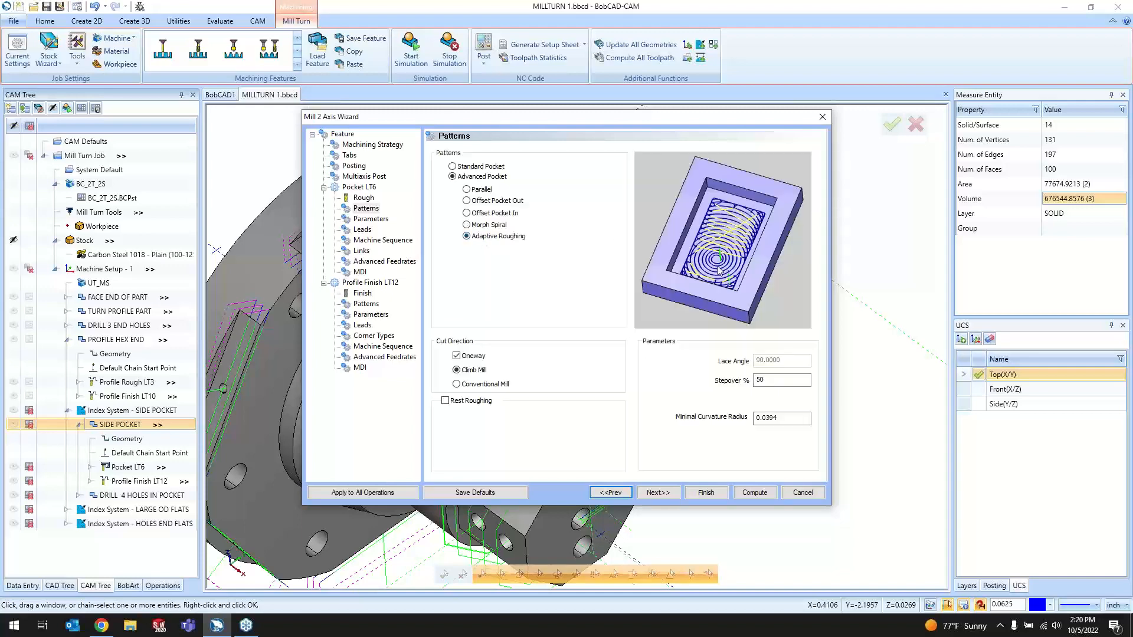
{"action": "left_click", "coordinate": [456, 356]}
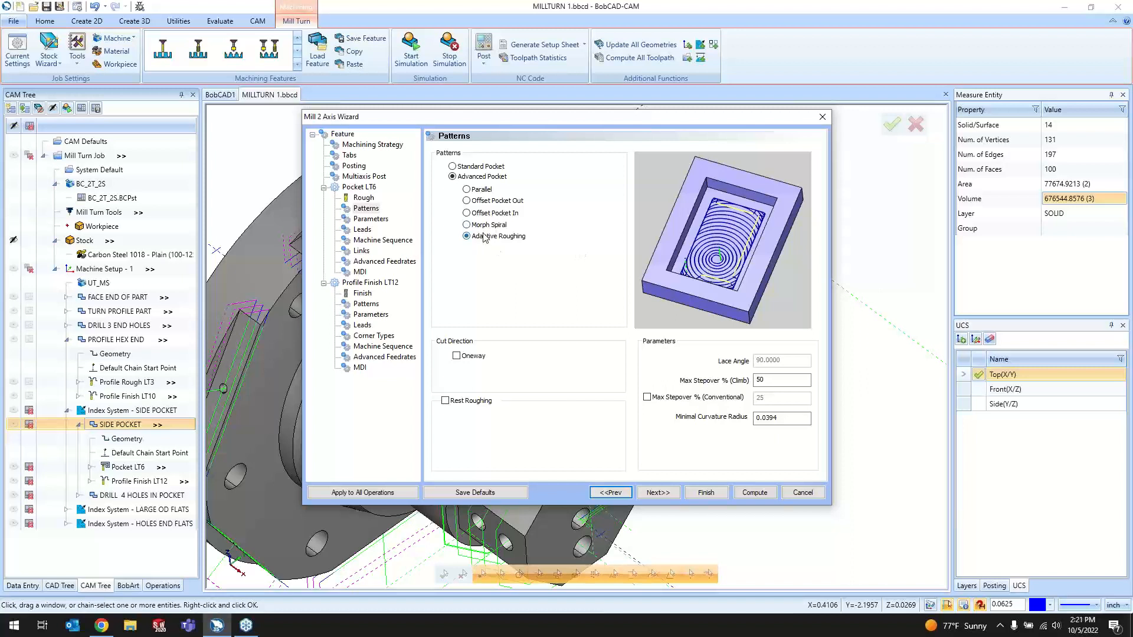
{"action": "left_click", "coordinate": [480, 167]}
{"action": "left_click", "coordinate": [478, 202]}
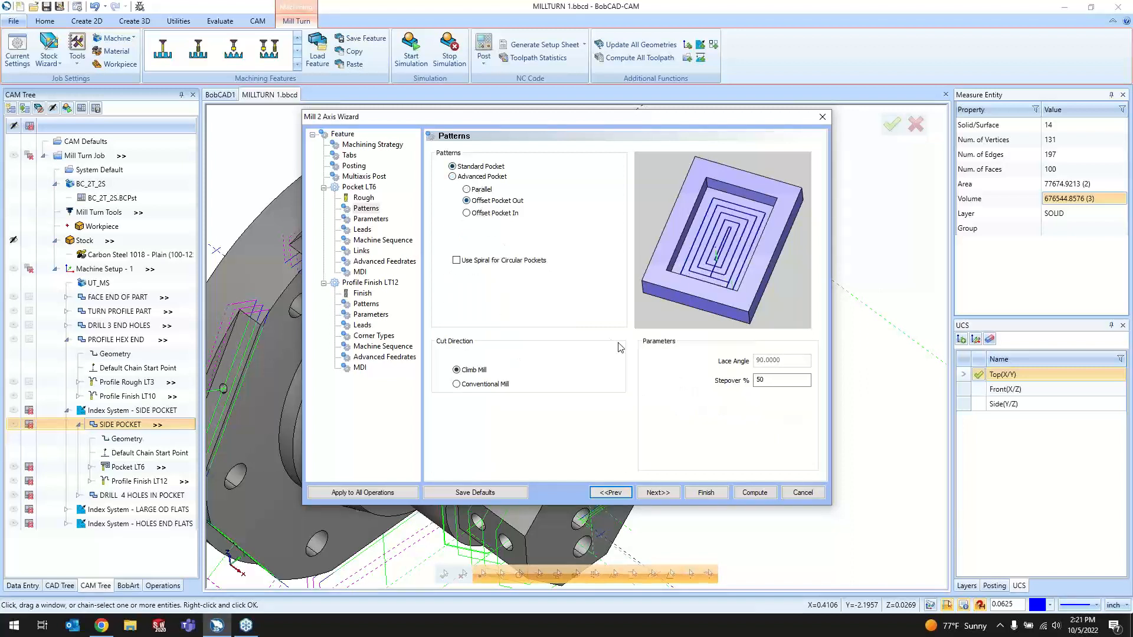
- Review the pocket operation's Parameters: Side Allowance, the Multiple Steps depth method and Depth of Cut
{"action": "left_click", "coordinate": [649, 492]}
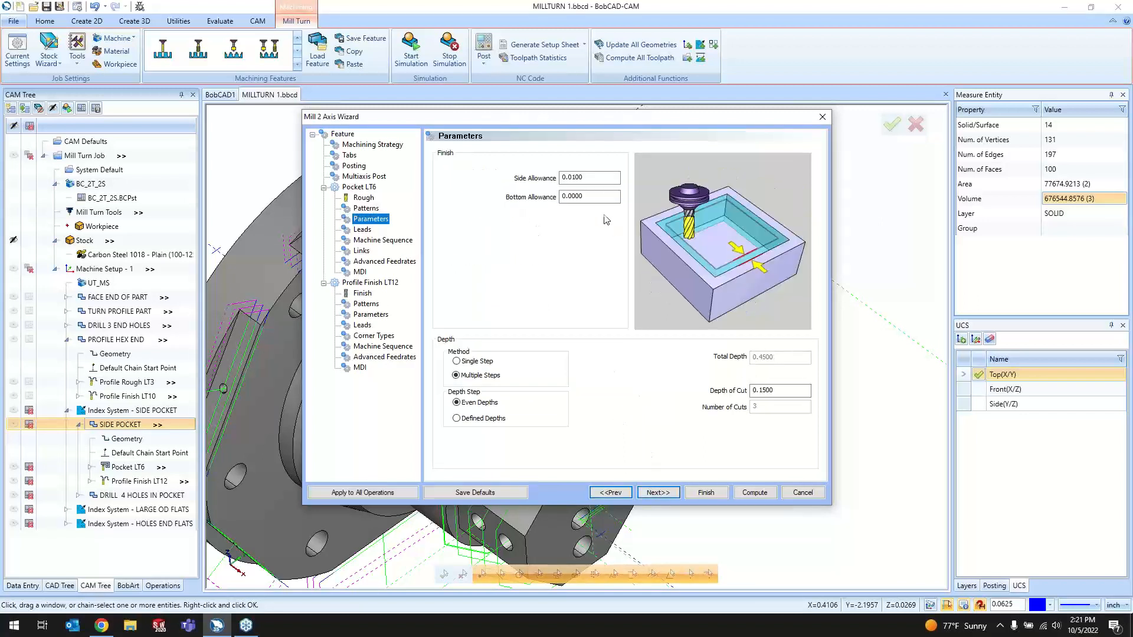
{"action": "left_click", "coordinate": [593, 180]}
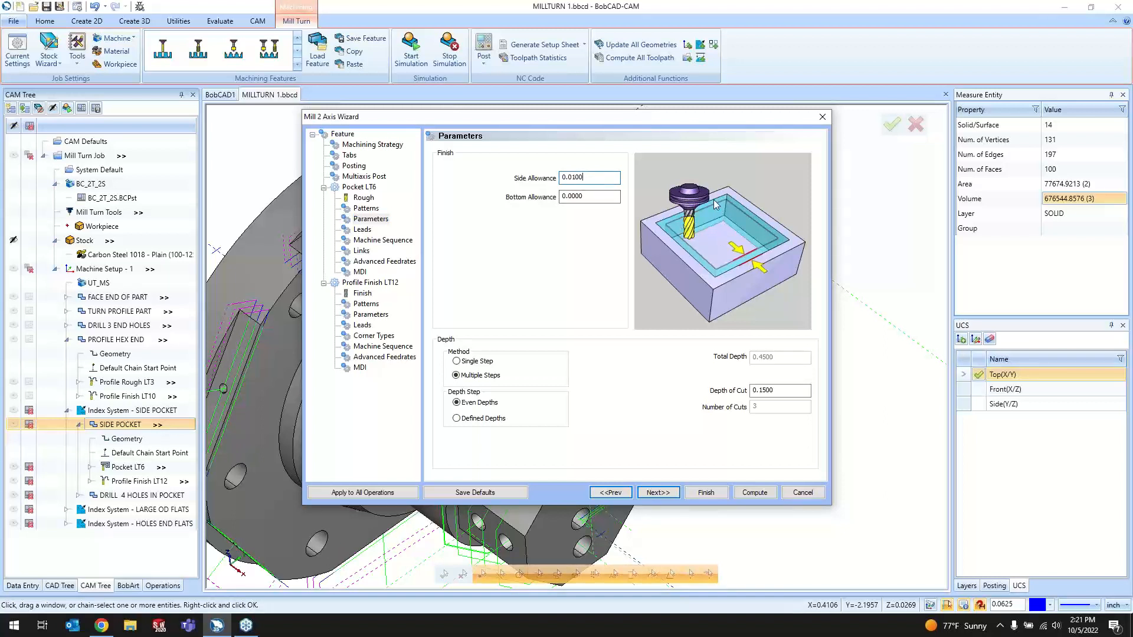
{"action": "left_click", "coordinate": [495, 377]}
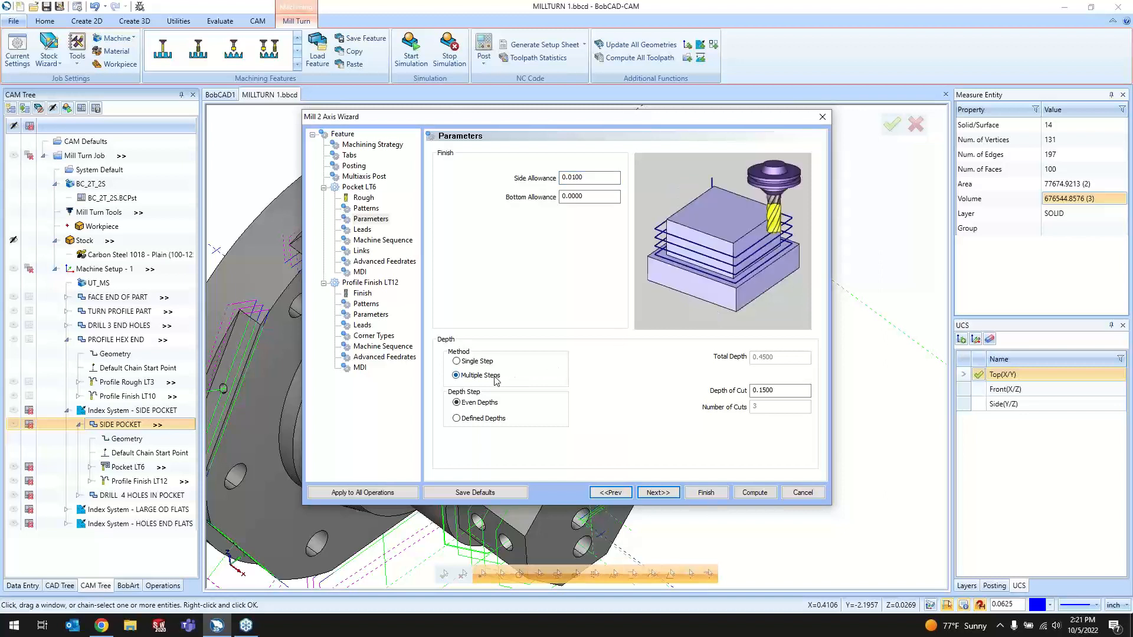
{"action": "left_click", "coordinate": [783, 391]}
- Preview the Ramp, Spiral and Peck entries in the pocket's Leads settings, and return to Plunge with Single Depth
{"action": "left_click", "coordinate": [658, 493]}
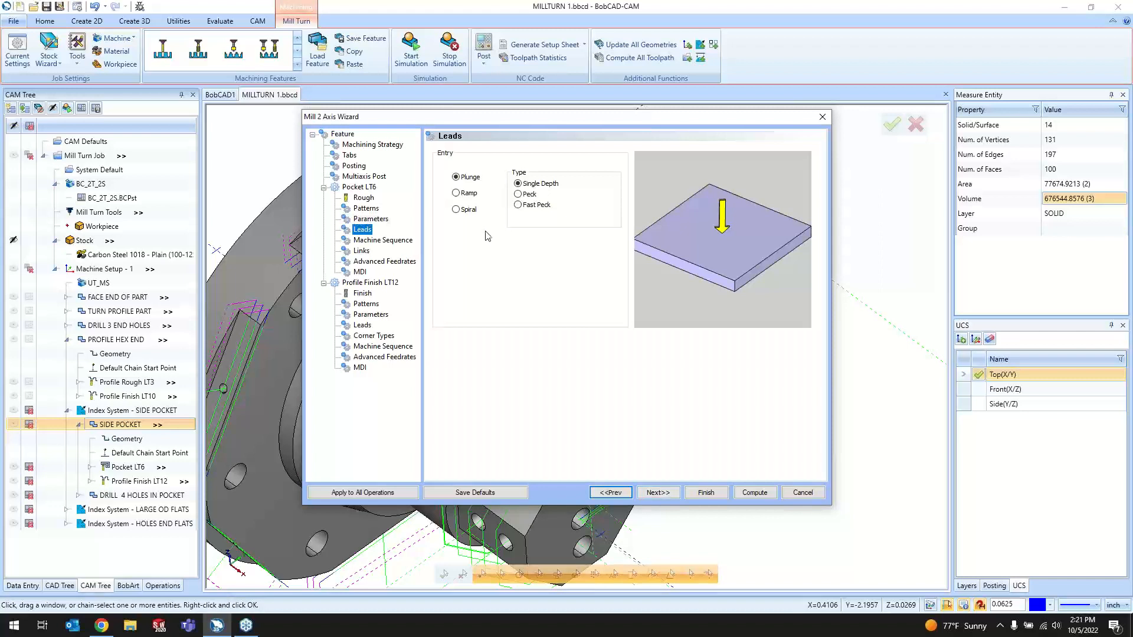
{"action": "left_click", "coordinate": [456, 193]}
{"action": "left_click", "coordinate": [456, 209]}
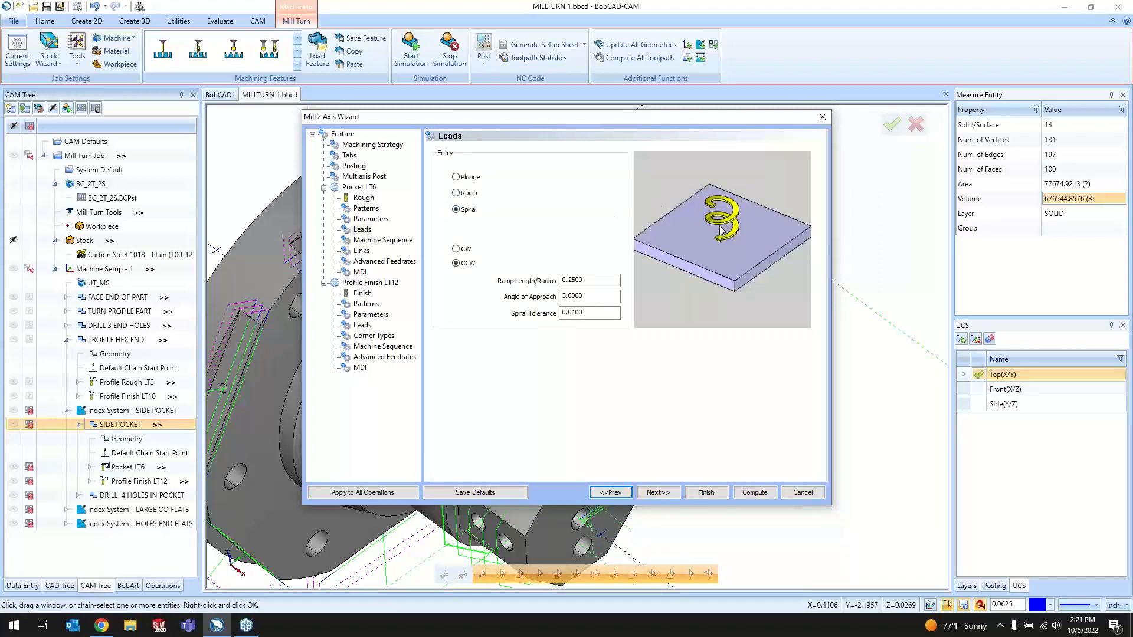
{"action": "left_click", "coordinate": [477, 183]}
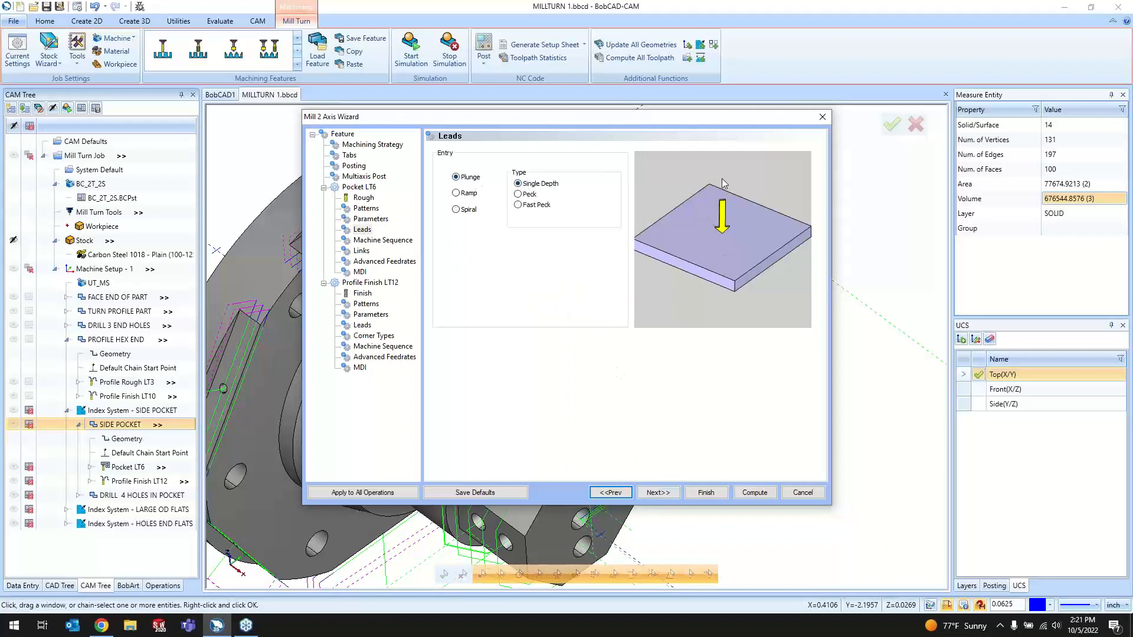
{"action": "left_click", "coordinate": [519, 195]}
{"action": "left_click", "coordinate": [518, 183]}
- Compare the No Sorting, X Direction and Y Direction machine sequences, return to Closest, and continue to the Links settings
{"action": "left_click", "coordinate": [662, 494]}
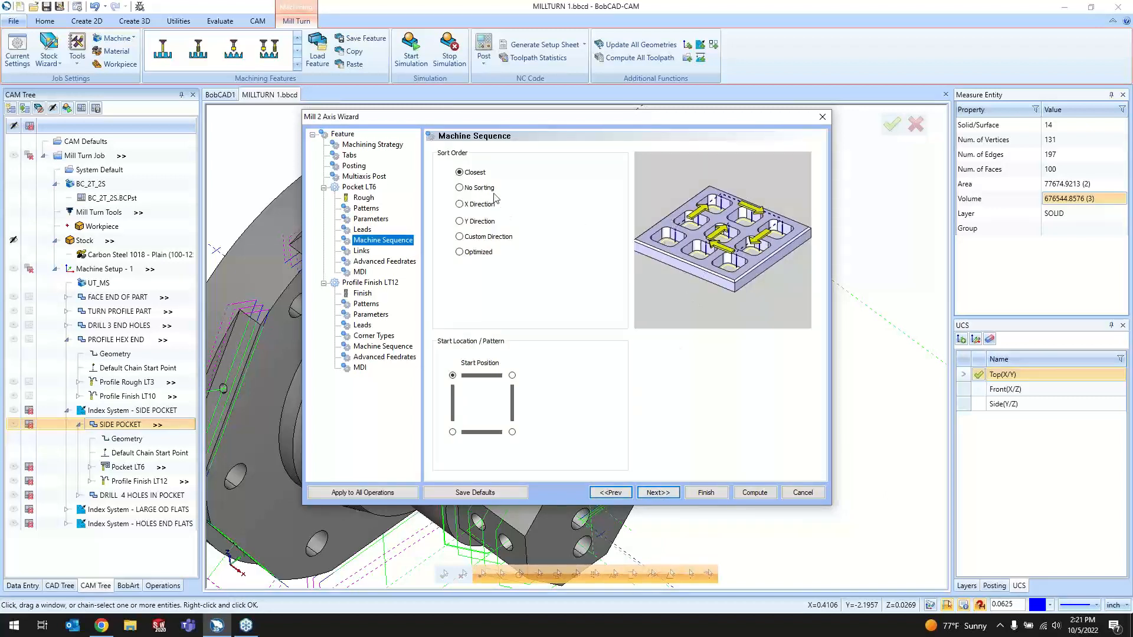
{"action": "left_click", "coordinate": [475, 189]}
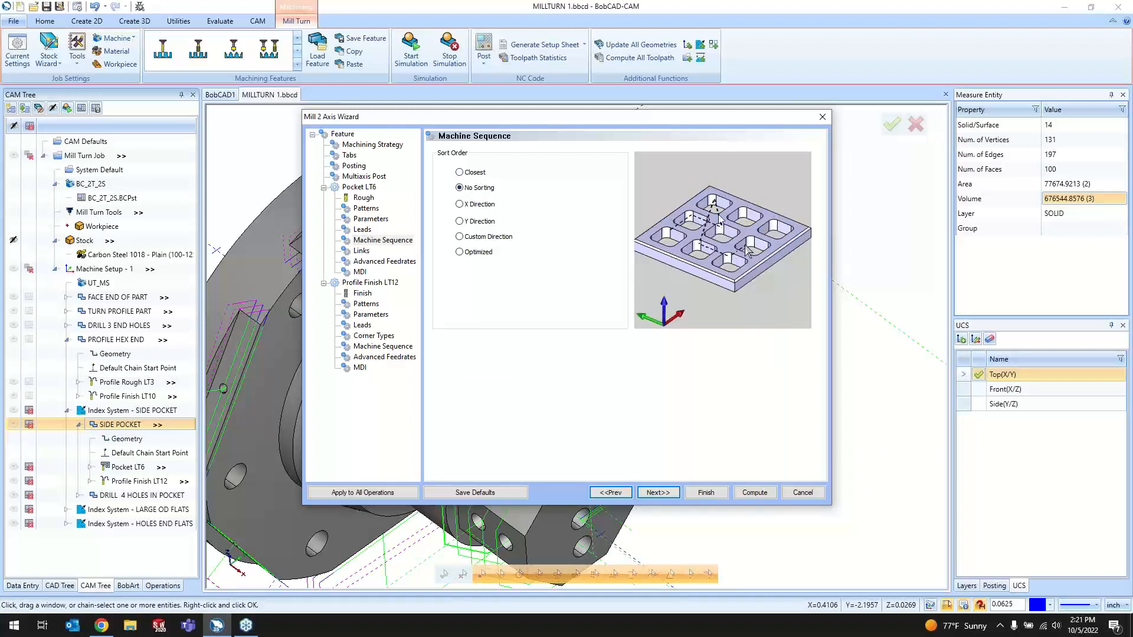
{"action": "left_click", "coordinate": [477, 206]}
{"action": "left_click", "coordinate": [481, 225]}
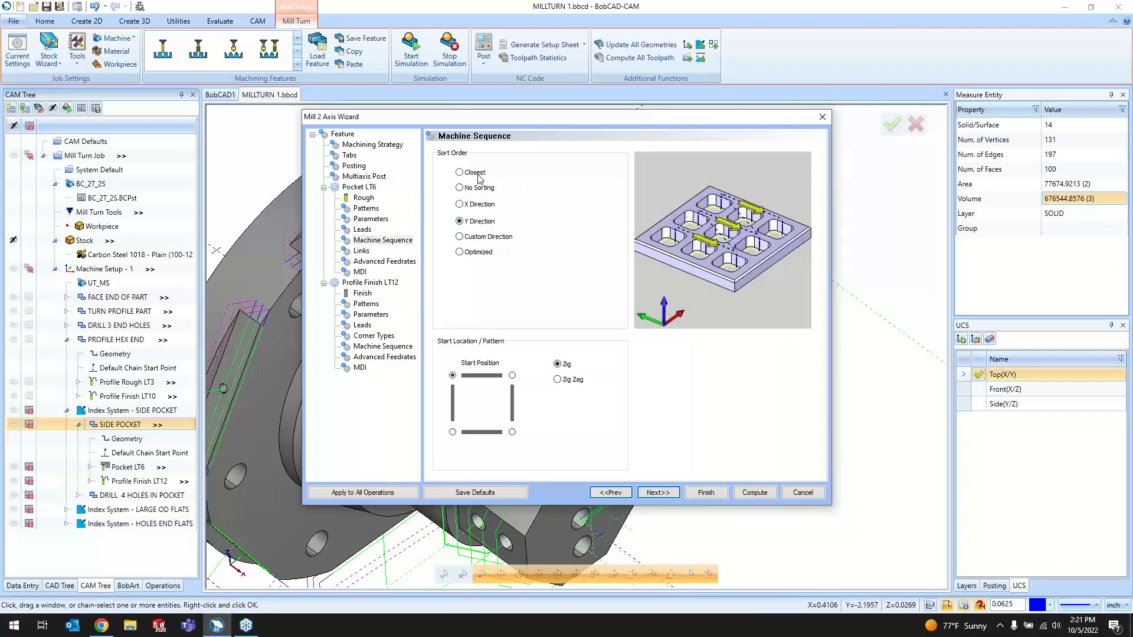
{"action": "left_click", "coordinate": [476, 173]}
{"action": "left_click", "coordinate": [660, 494]}
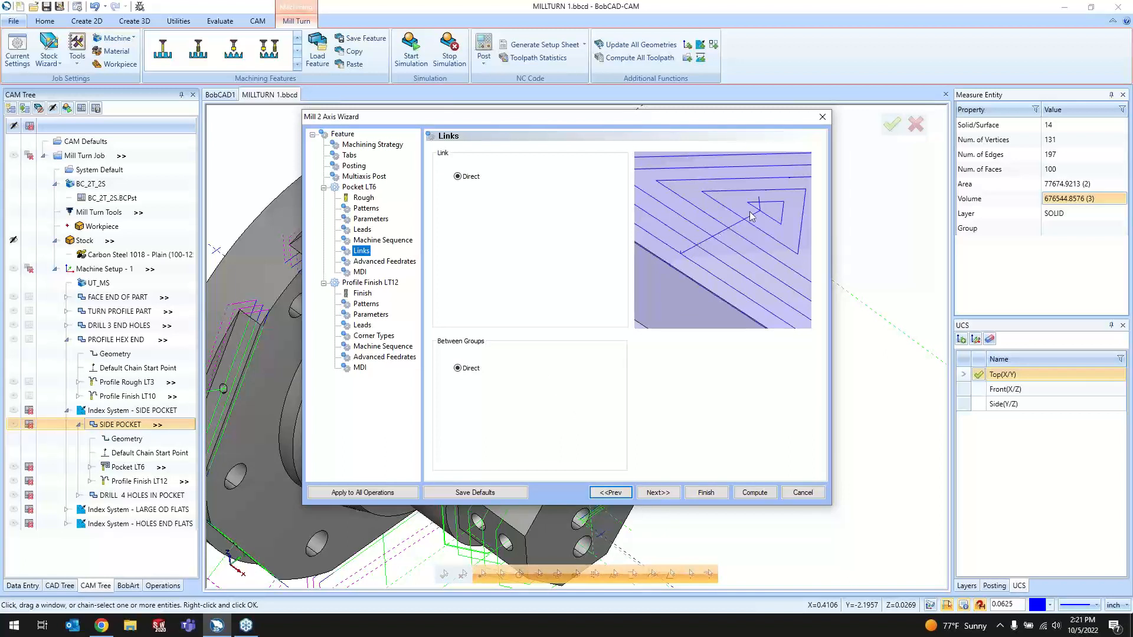
- Review the pocket operation's Advanced Feedrates and MDI settings, ending at the profile finish operation's tool settings
{"action": "left_click", "coordinate": [661, 494]}
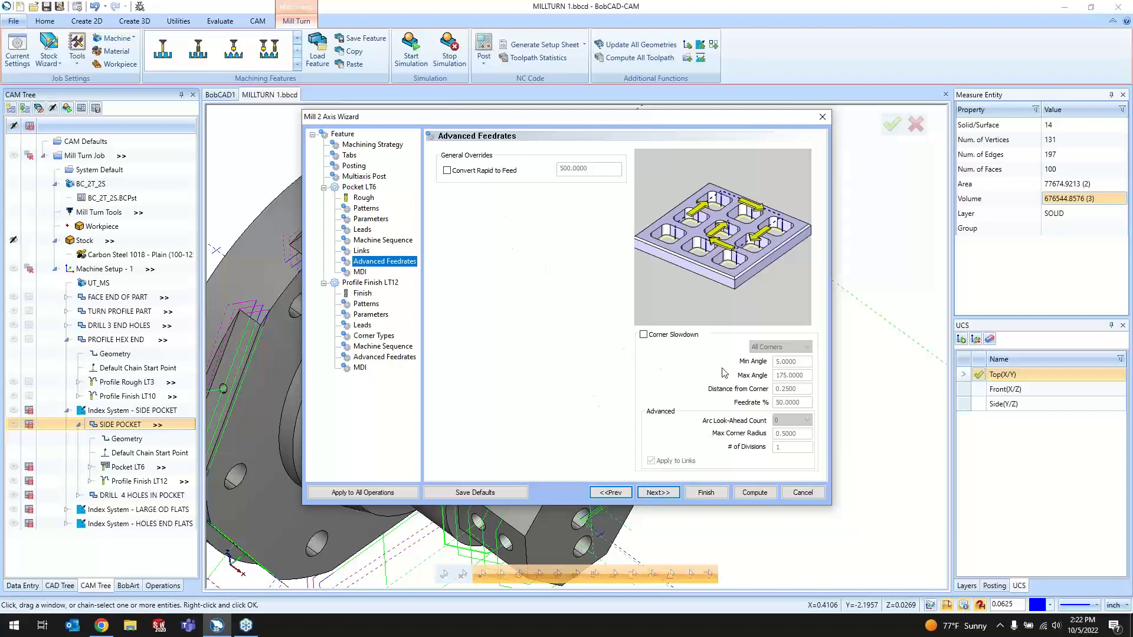
{"action": "left_click", "coordinate": [661, 493]}
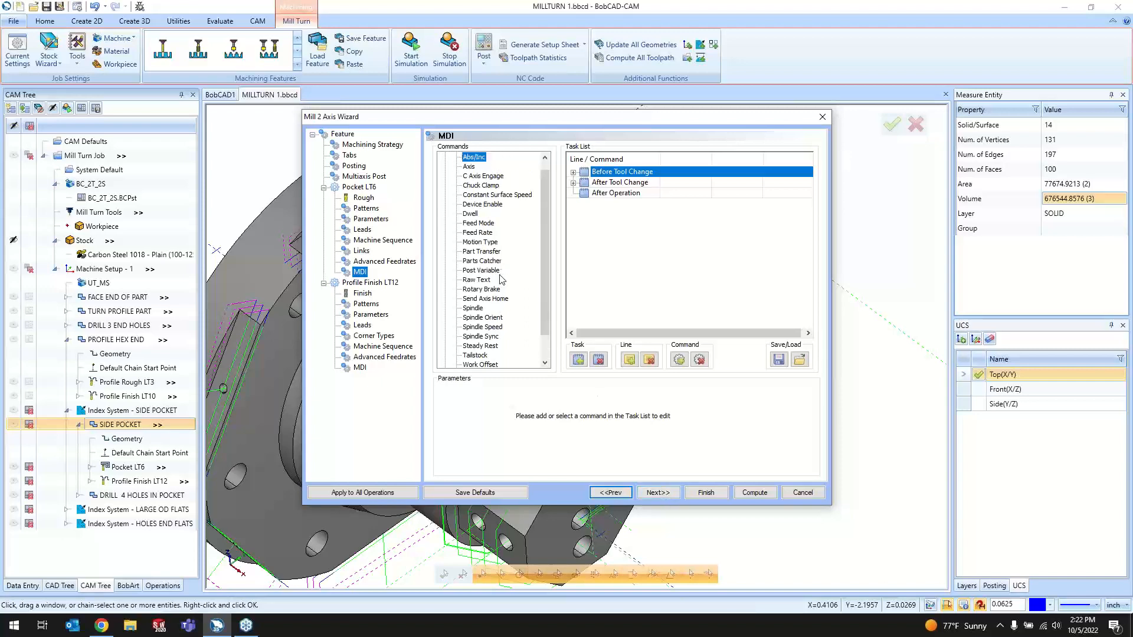
{"action": "left_click", "coordinate": [659, 494]}
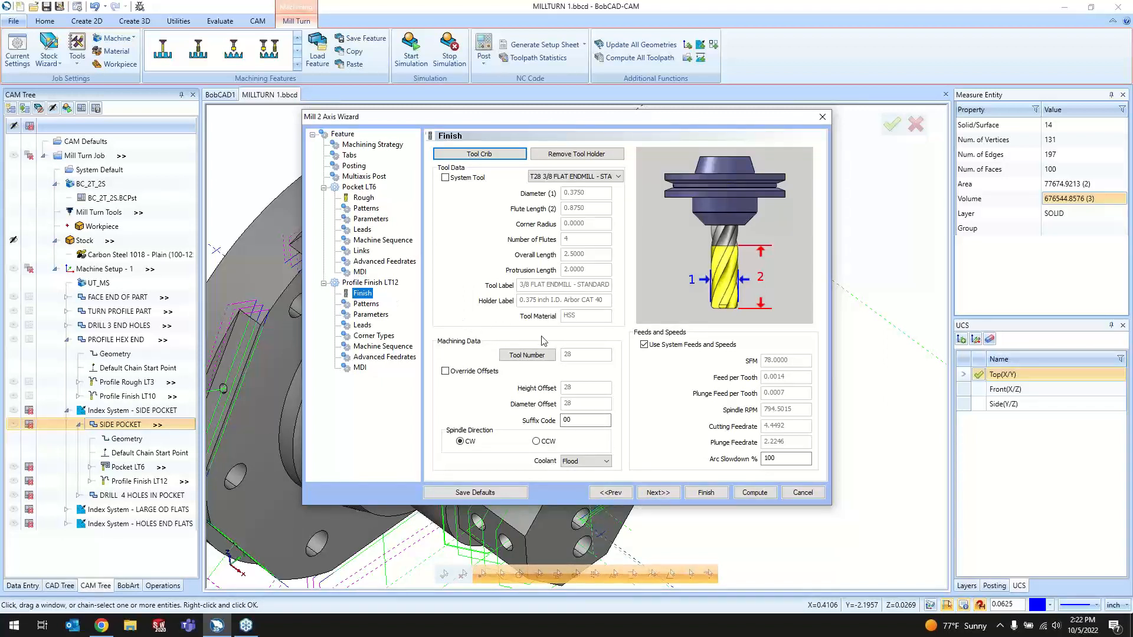
- Inspect how the finishing 3/8 flat endmill is mounted on the turret in the tool crib, and accept the existing mounting
{"action": "left_click", "coordinate": [476, 154]}
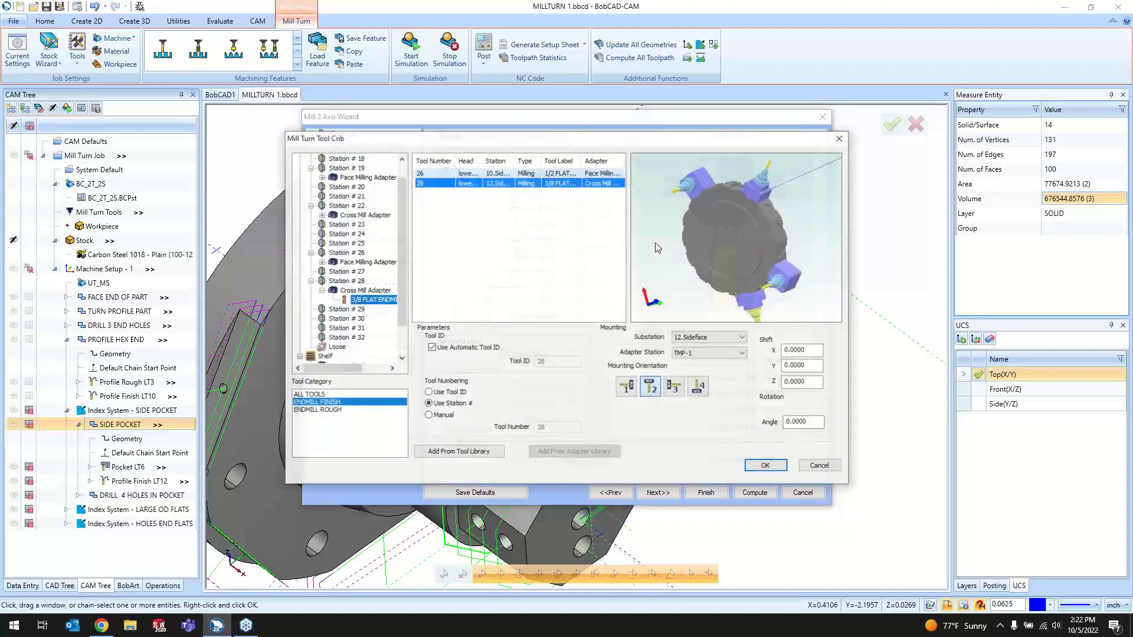
{"action": "middle_click_drag", "start_coordinate": [753, 269], "coordinate": [772, 241]}
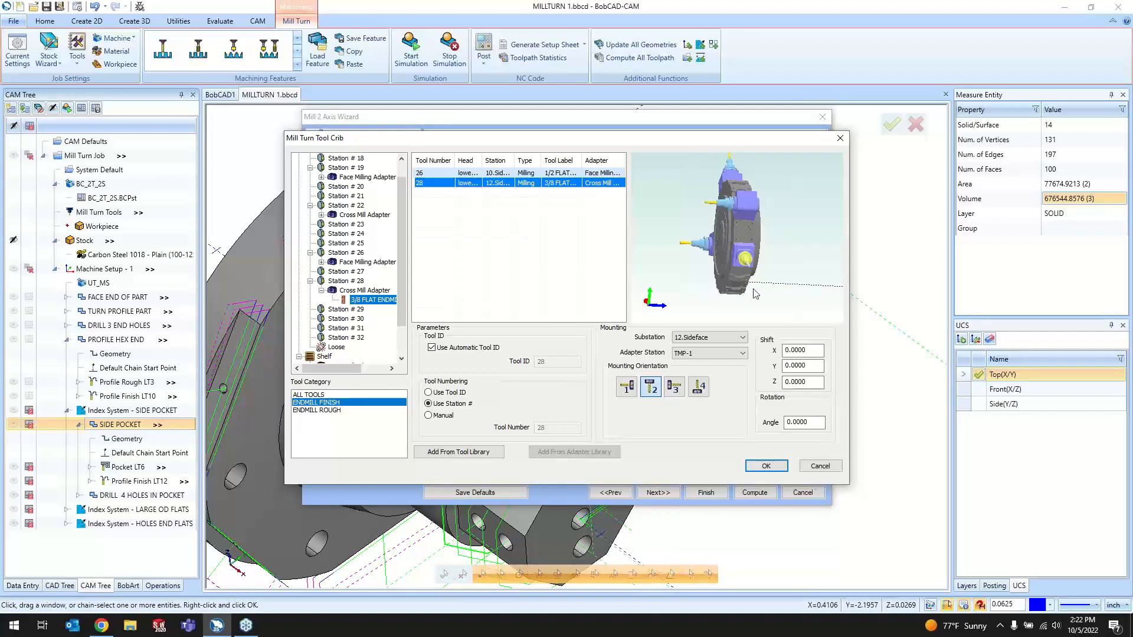
{"action": "left_click", "coordinate": [762, 467]}
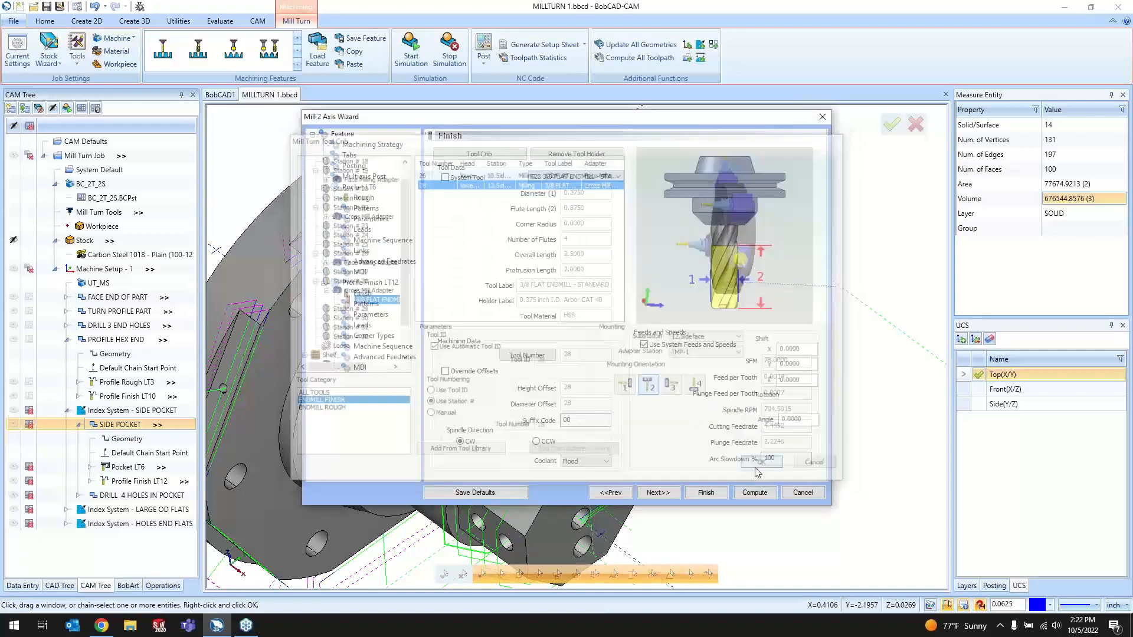
- Review the profile finish Patterns, including the Machine Compensation choices, keep compensation Off, and continue to the Parameters
{"action": "left_click", "coordinate": [661, 494]}
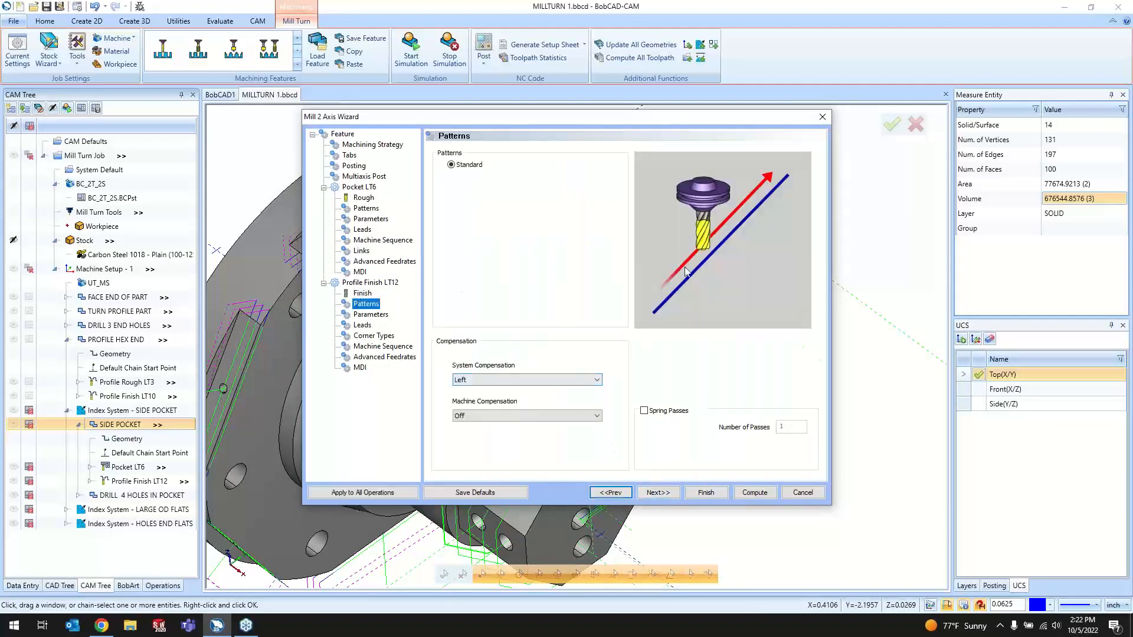
{"action": "left_click", "coordinate": [539, 416]}
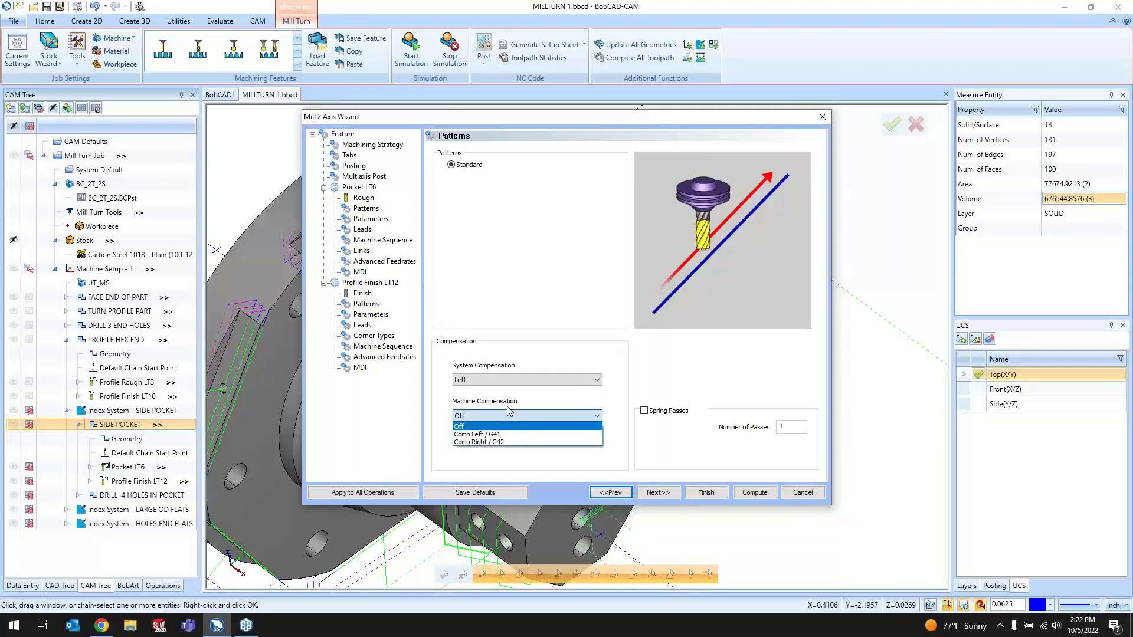
{"action": "left_click", "coordinate": [653, 451]}
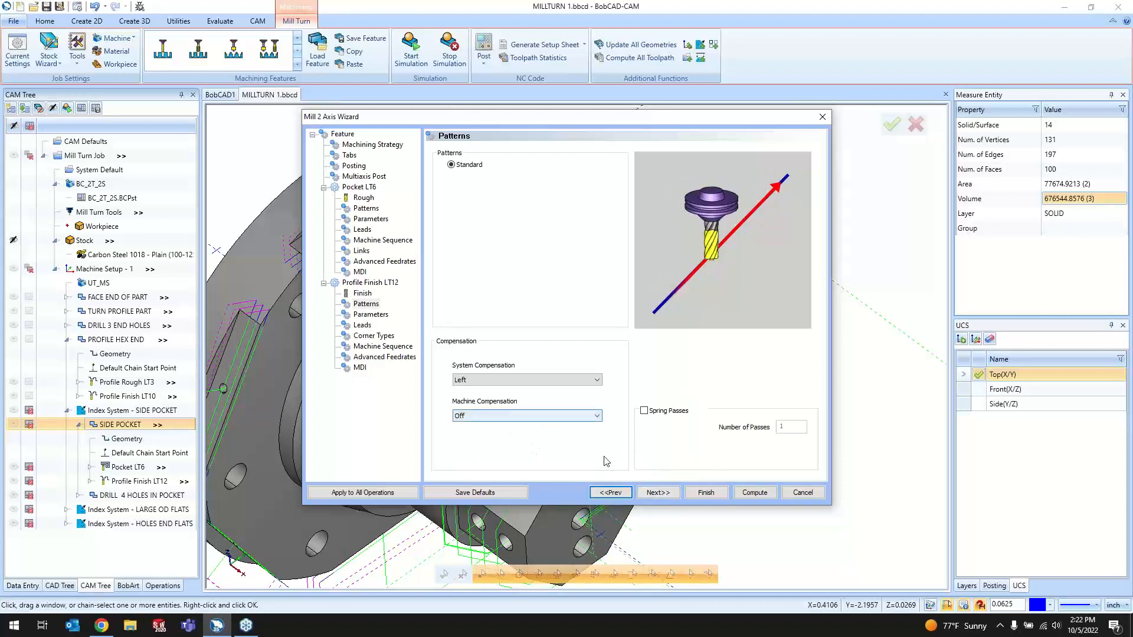
{"action": "left_click", "coordinate": [657, 492]}
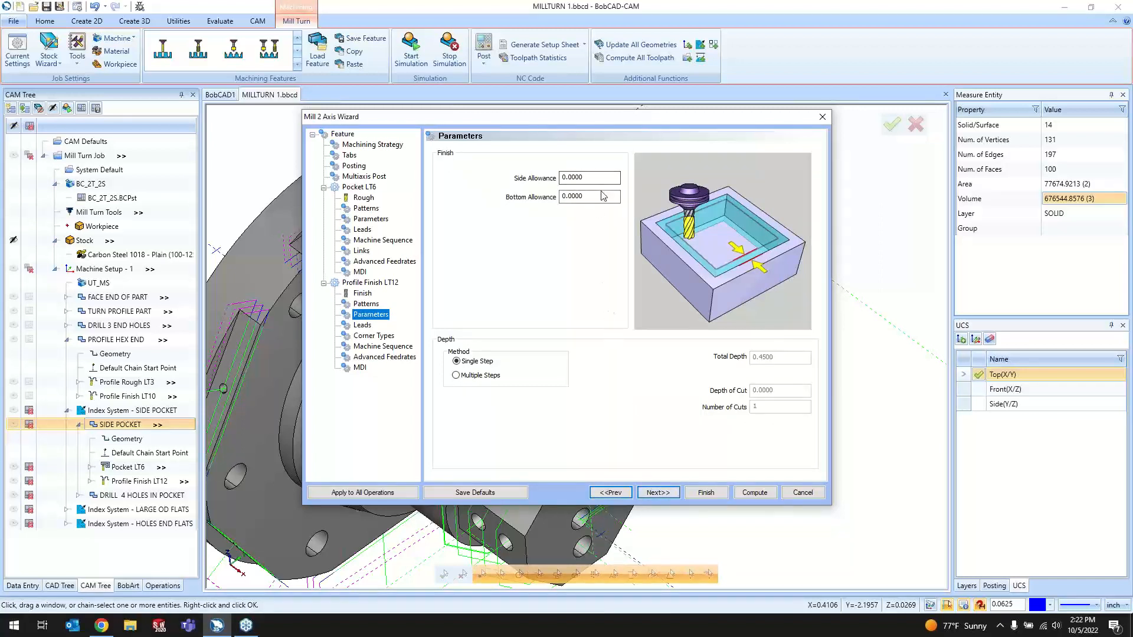
- Review the profile finish Leads, Corner Types, Machine Sequence, Advanced Feedrates and MDI settings, and finish the wizard
{"action": "left_click", "coordinate": [657, 490]}
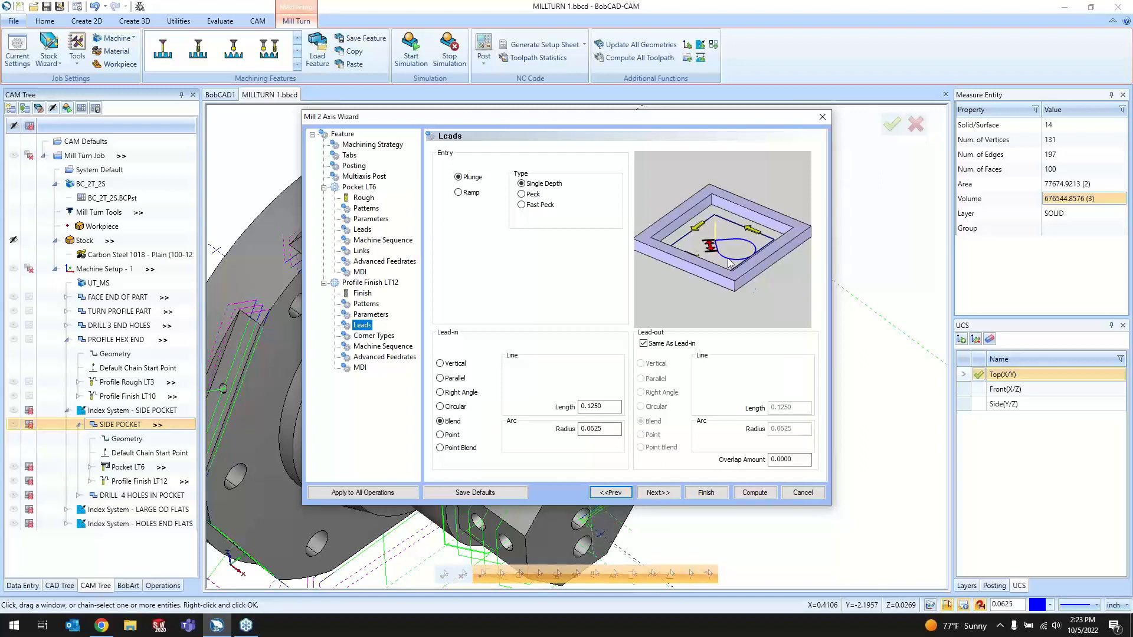
{"action": "left_click", "coordinate": [658, 493]}
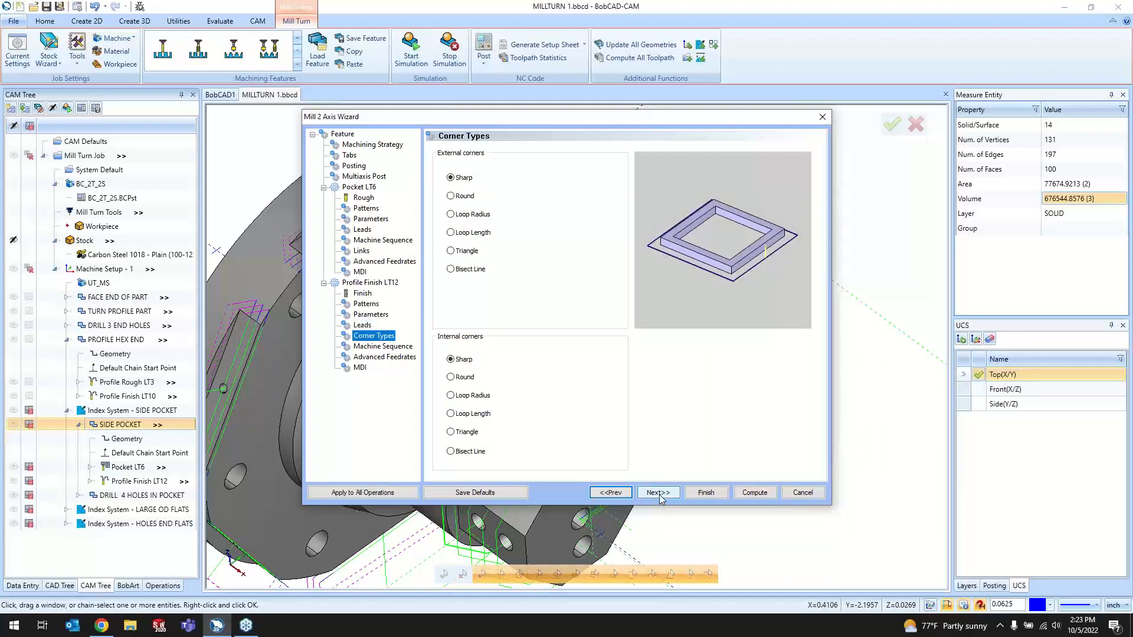
{"action": "left_click", "coordinate": [658, 493]}
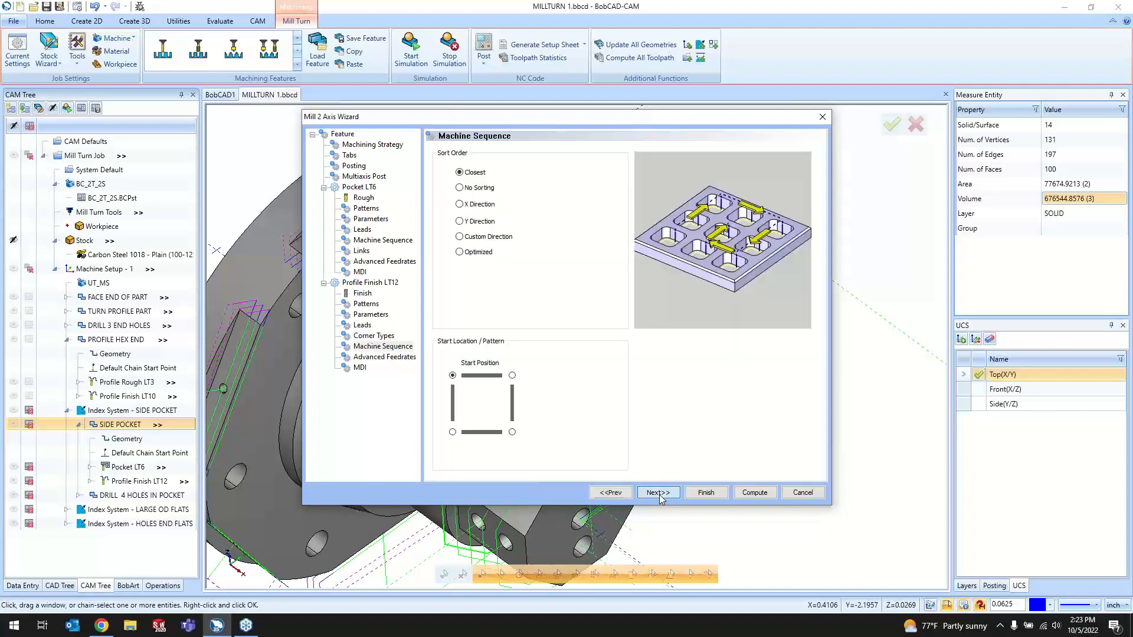
{"action": "left_click", "coordinate": [658, 492]}
{"action": "left_click", "coordinate": [658, 493]}
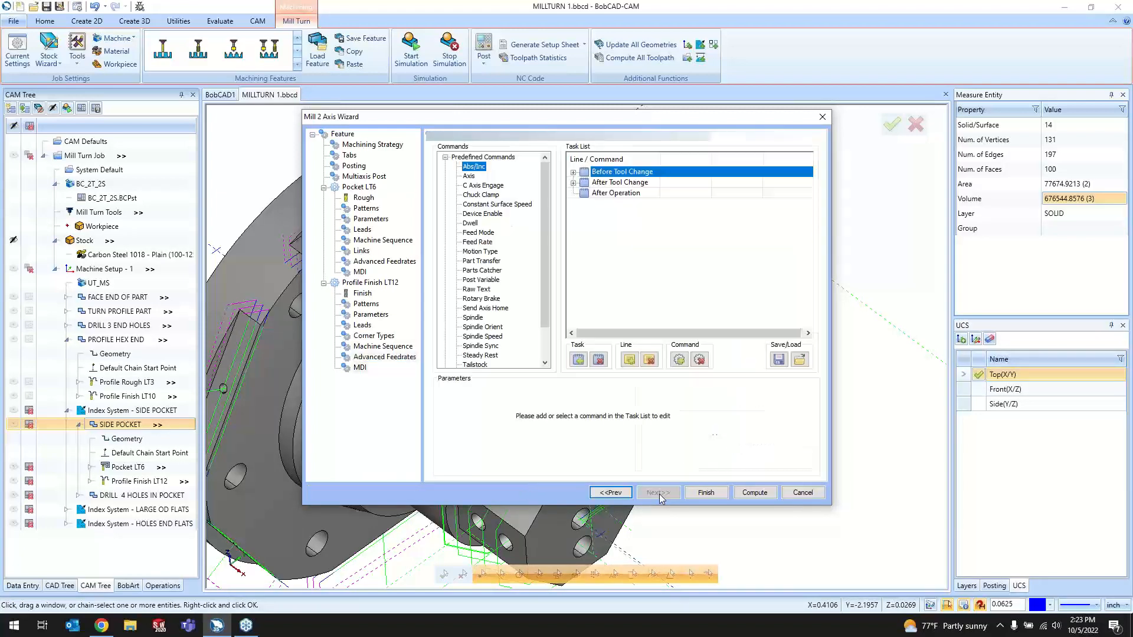
{"action": "left_click", "coordinate": [706, 493]}
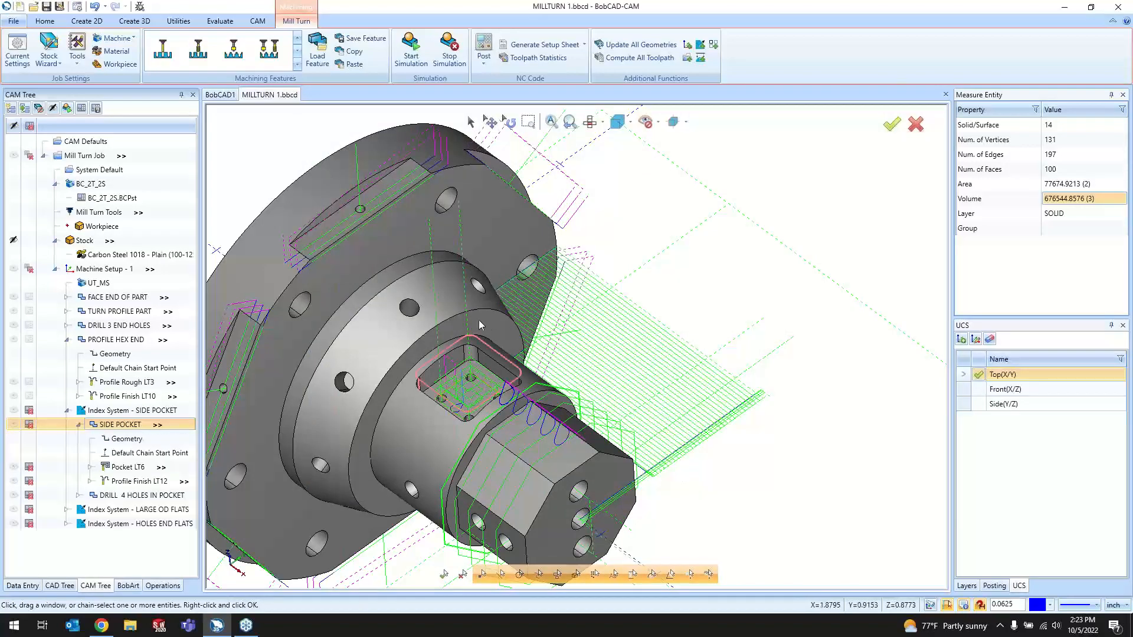
- Backplot the Pocket LT6 roughing toolpath on the side pocket, stepping through every move to the end, and close the backplot
{"action": "scroll", "coordinate": [407, 306], "scroll_direction": "down", "scroll_amount": 5}
{"action": "middle_click_drag", "start_coordinate": [408, 306], "coordinate": [396, 383]}
{"action": "scroll", "coordinate": [395, 384], "scroll_direction": "up", "scroll_amount": 5}
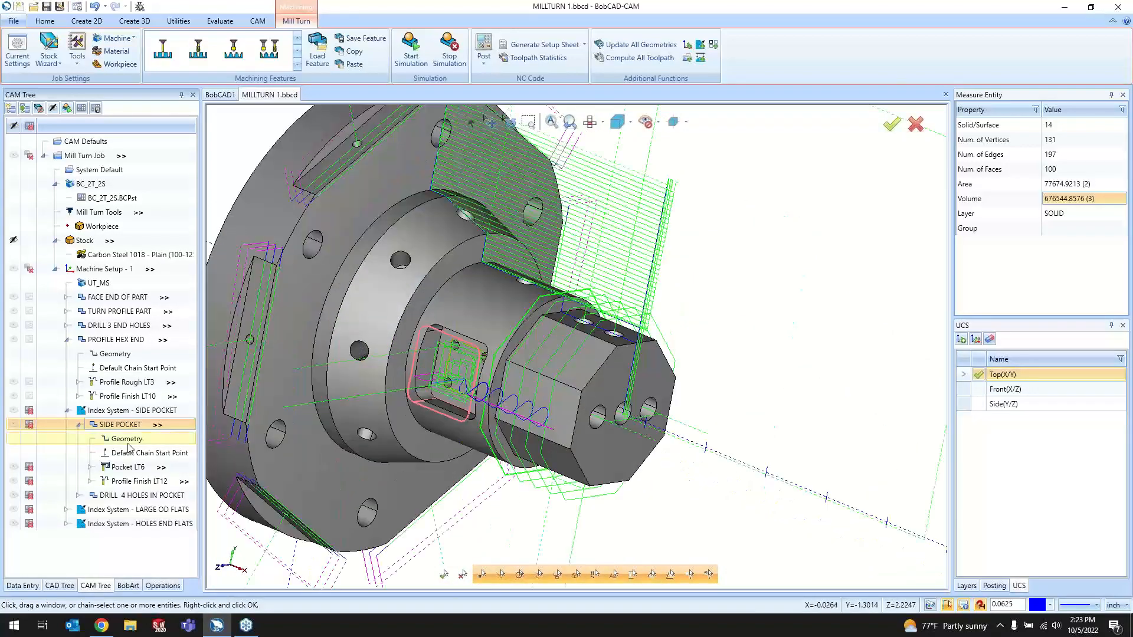
{"action": "scroll", "coordinate": [343, 391], "scroll_direction": "up", "scroll_amount": 3}
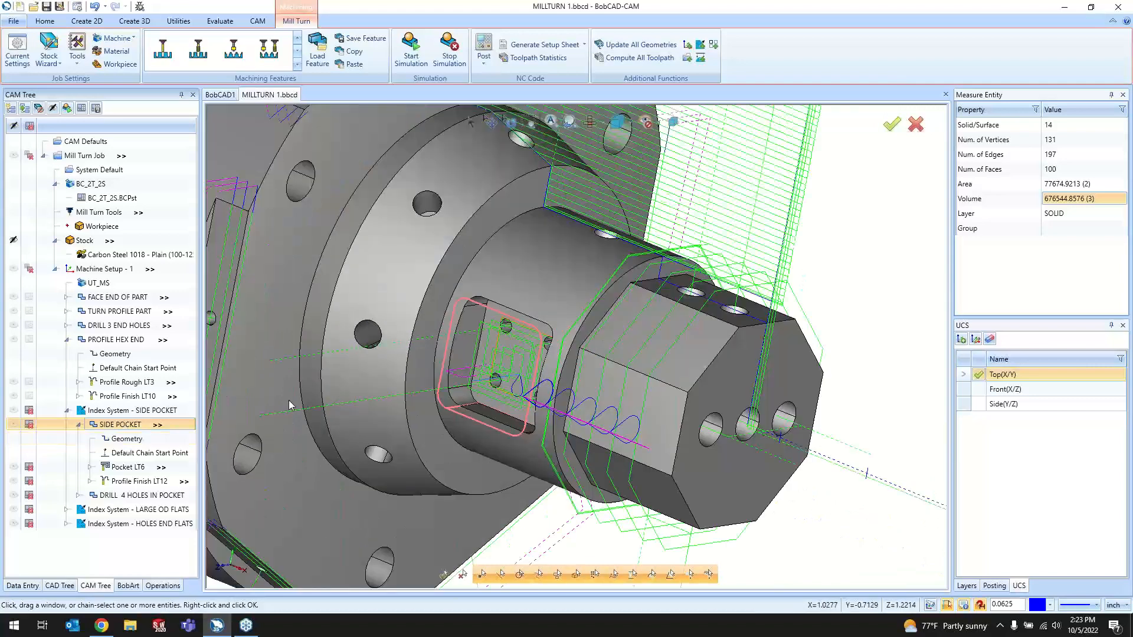
{"action": "right_click", "coordinate": [114, 469]}
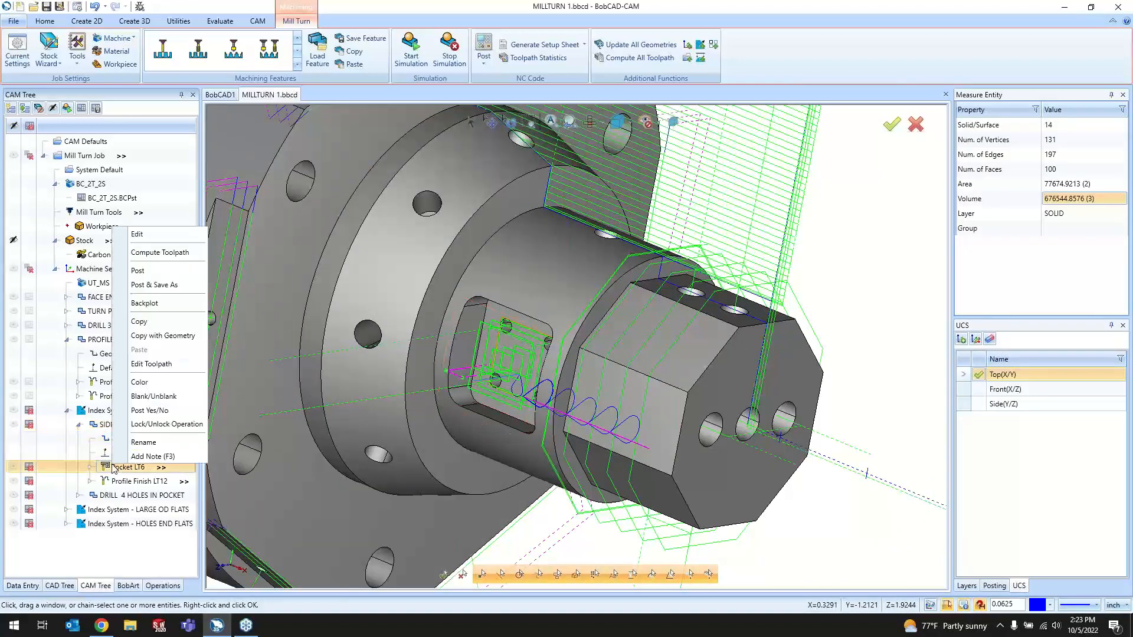
{"action": "left_click", "coordinate": [145, 303]}
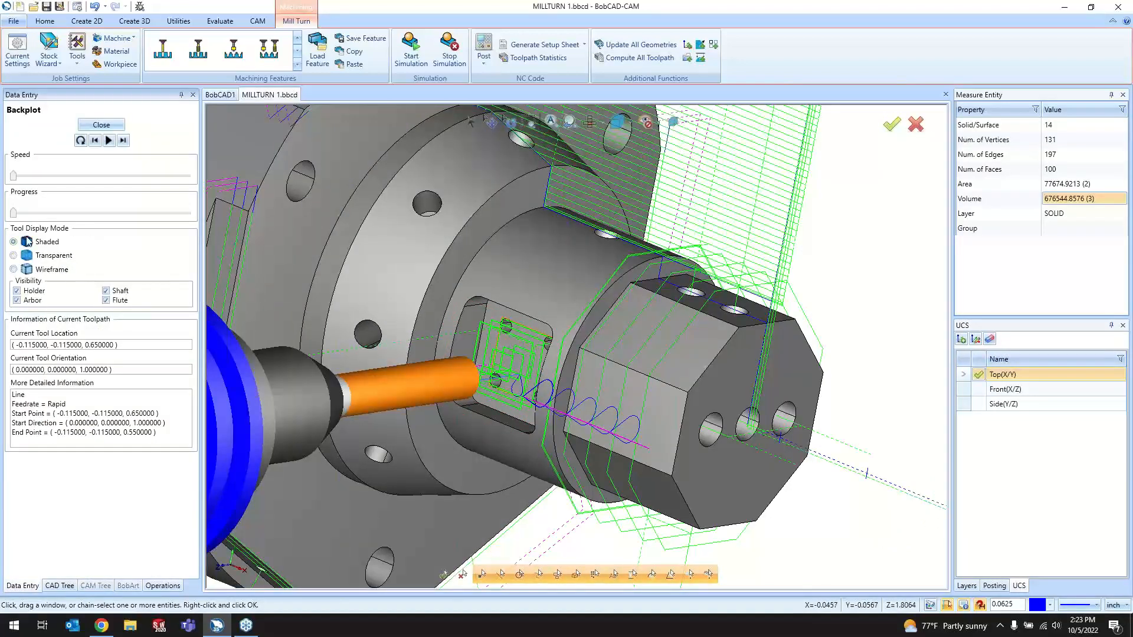
{"action": "left_click", "coordinate": [112, 143]}
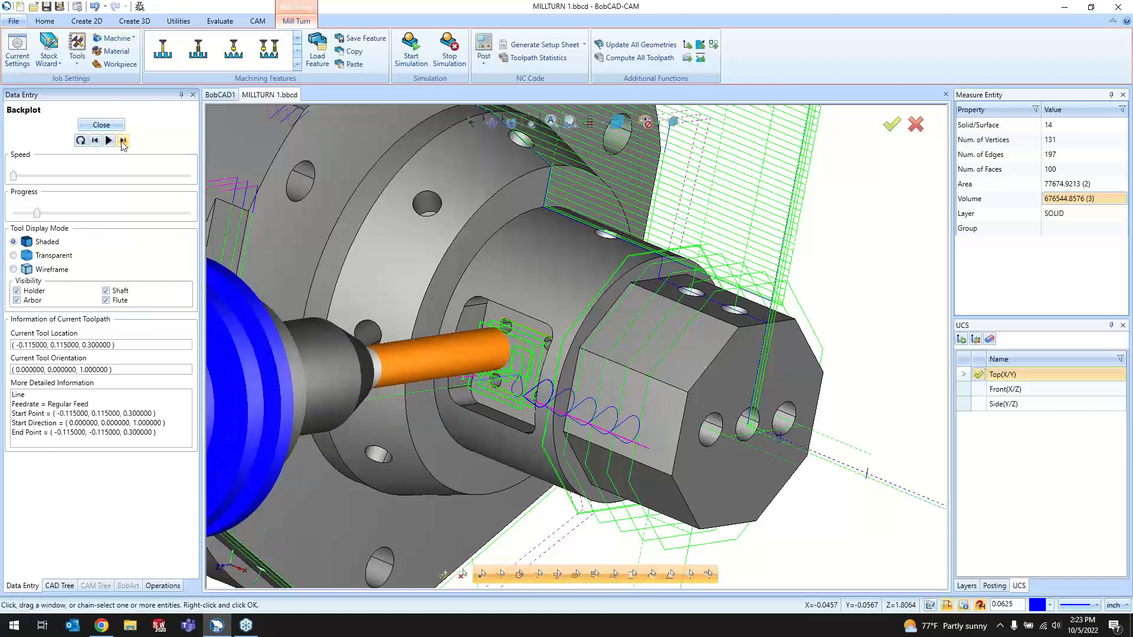
{"action": "left_click", "coordinate": [123, 142]}
{"action": "left_click", "coordinate": [122, 142]}
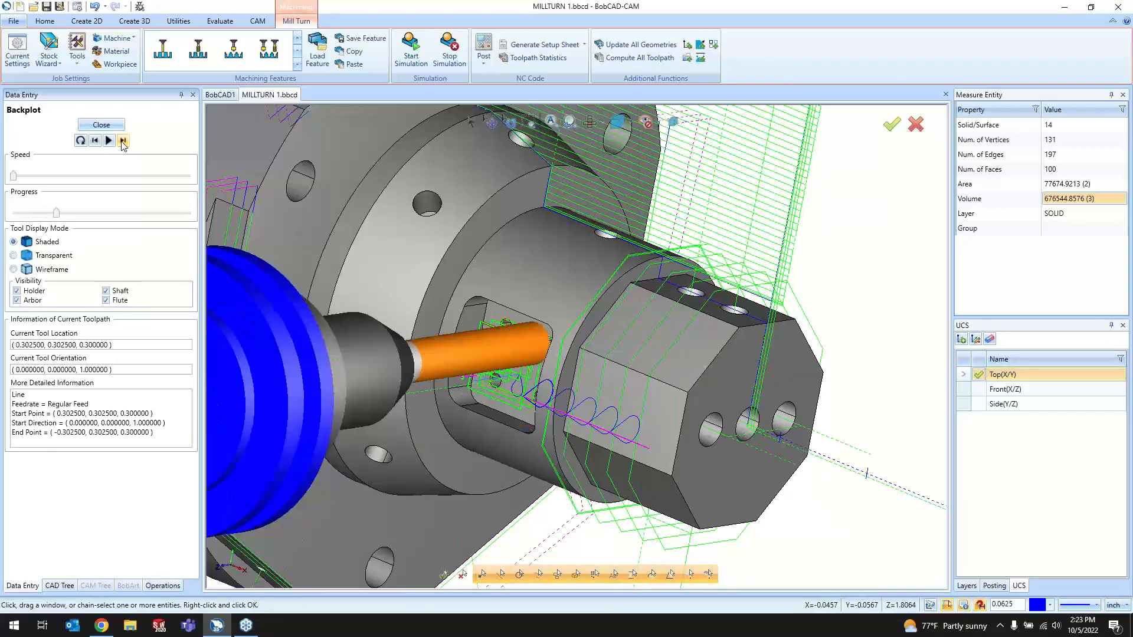
{"action": "left_click", "coordinate": [123, 145]}
{"action": "left_click", "coordinate": [122, 144]}
{"action": "left_click", "coordinate": [122, 144]}
{"action": "left_click", "coordinate": [122, 145]}
{"action": "left_click", "coordinate": [122, 145]}
{"action": "left_click", "coordinate": [122, 145]}
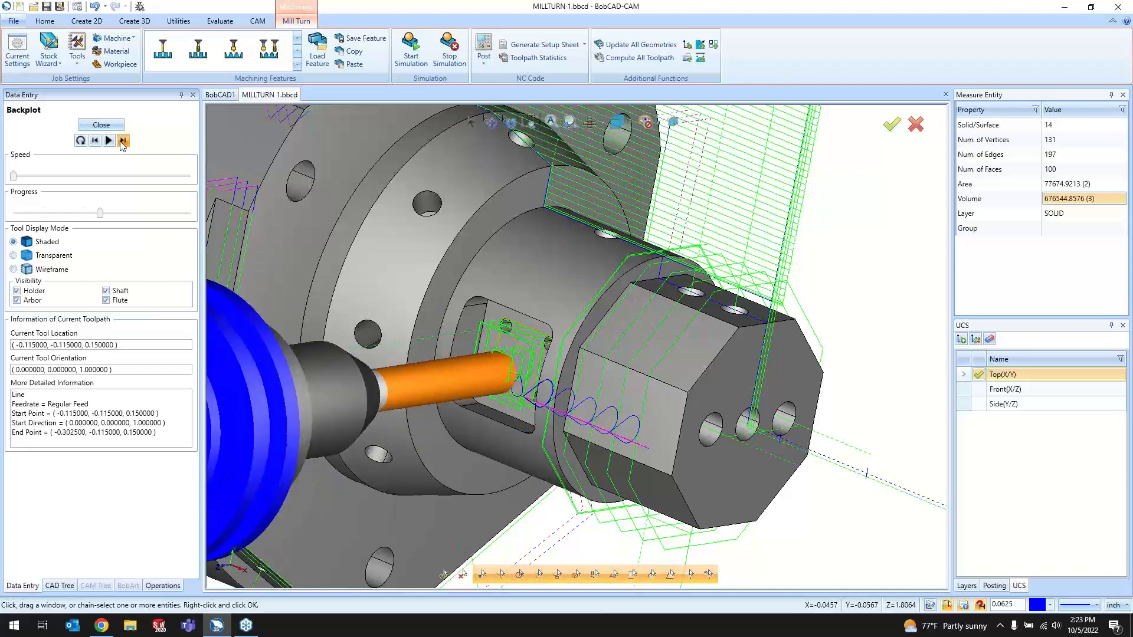
{"action": "left_click", "coordinate": [122, 145]}
{"action": "left_click", "coordinate": [122, 145]}
{"action": "left_click", "coordinate": [122, 145]}
{"action": "left_click", "coordinate": [122, 144]}
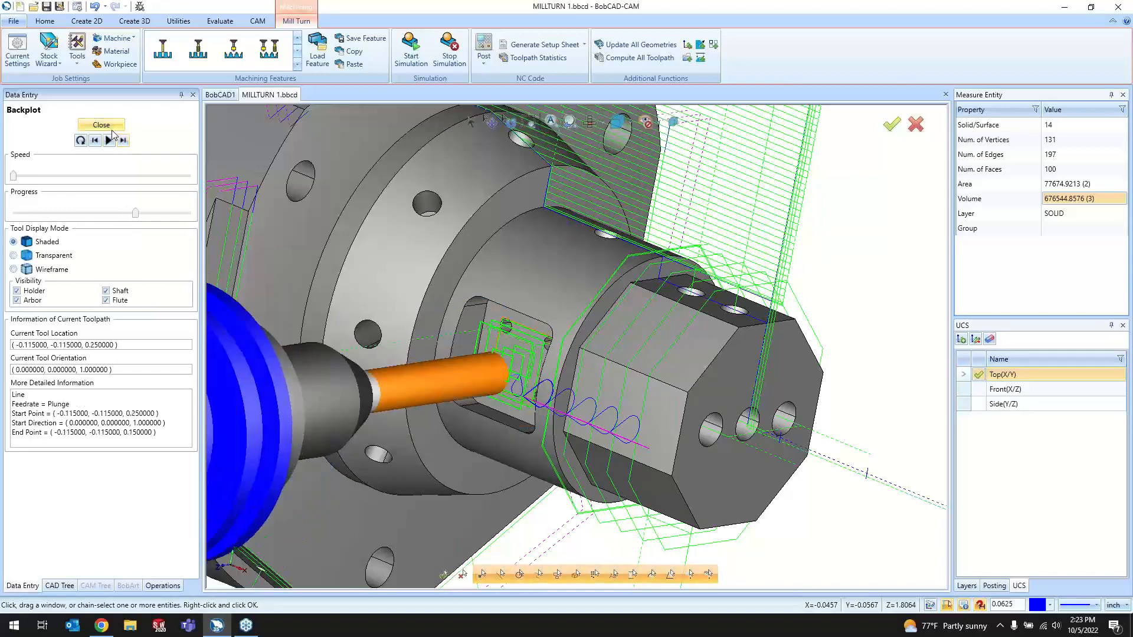
{"action": "left_click", "coordinate": [123, 142]}
{"action": "left_click", "coordinate": [122, 143]}
{"action": "left_click", "coordinate": [122, 142]}
{"action": "left_click", "coordinate": [122, 142]}
{"action": "left_click", "coordinate": [122, 142]}
{"action": "left_click", "coordinate": [123, 142]}
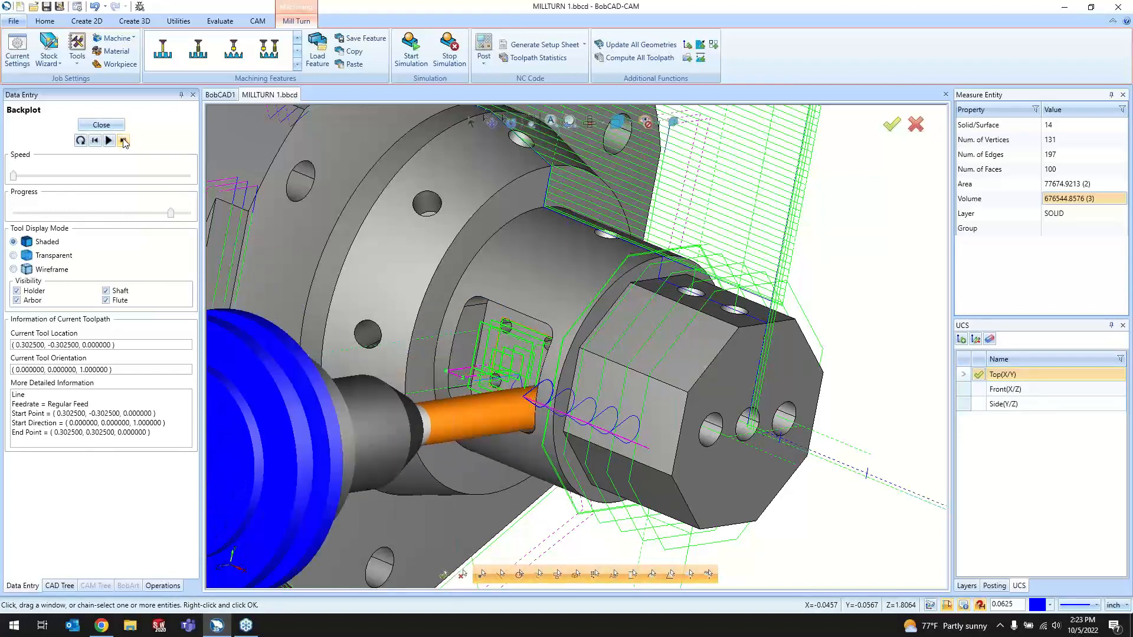
{"action": "left_click", "coordinate": [122, 142]}
{"action": "left_click", "coordinate": [123, 142]}
{"action": "left_click", "coordinate": [123, 142]}
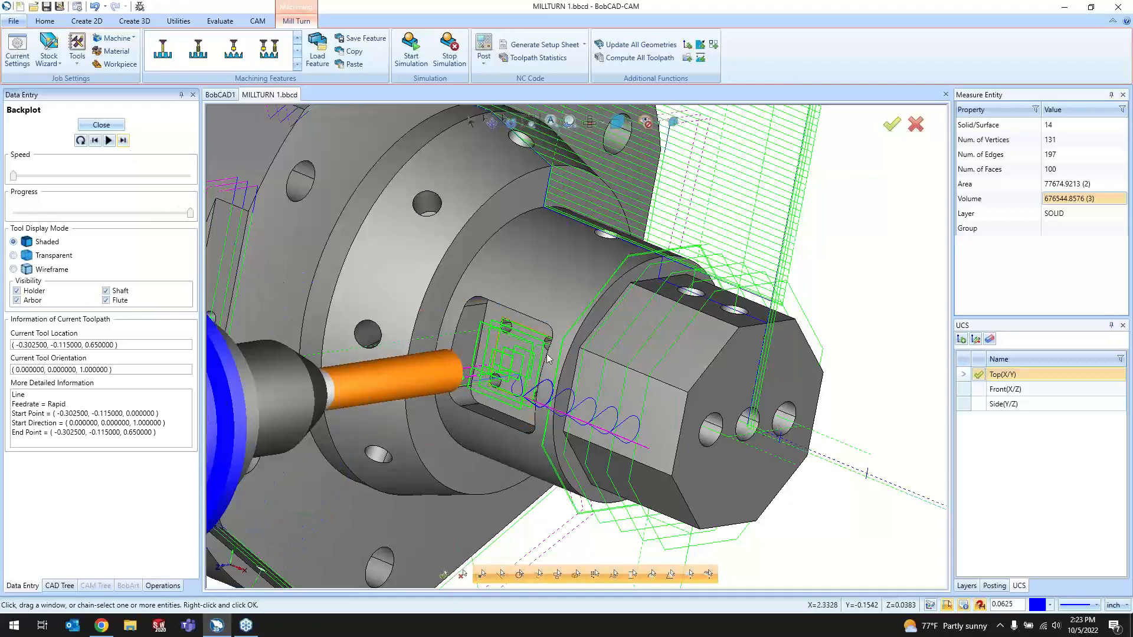
{"action": "left_click", "coordinate": [111, 128]}
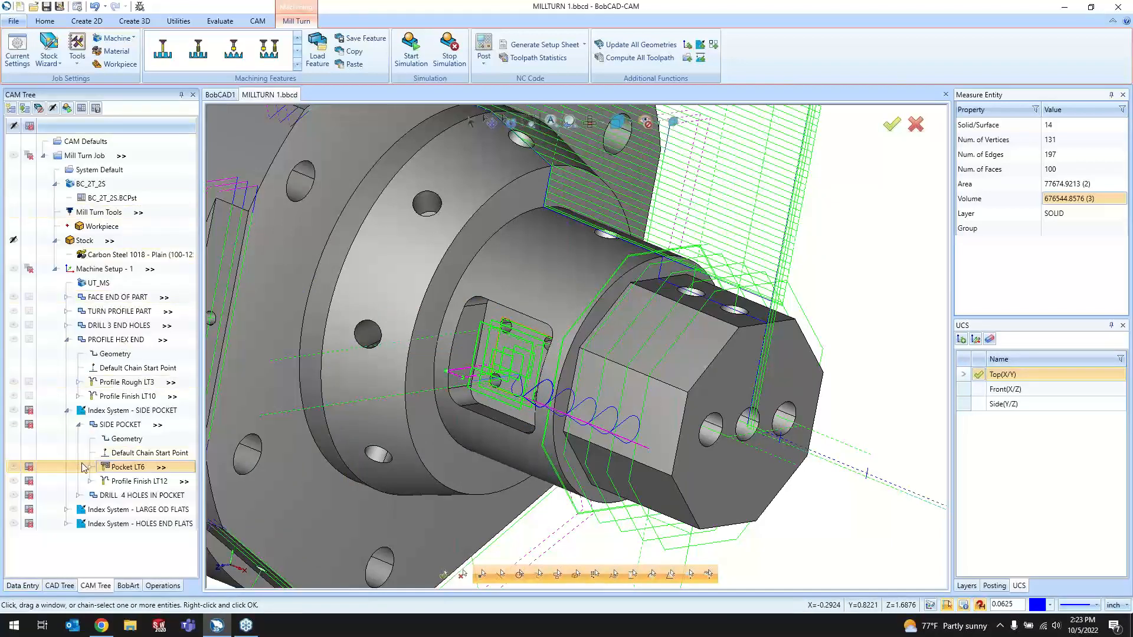
- Backplot the Profile Finish LT12 toolpath on the side pocket, stepping through to the final retract, and close the backplot
{"action": "right_click", "coordinate": [121, 481]}
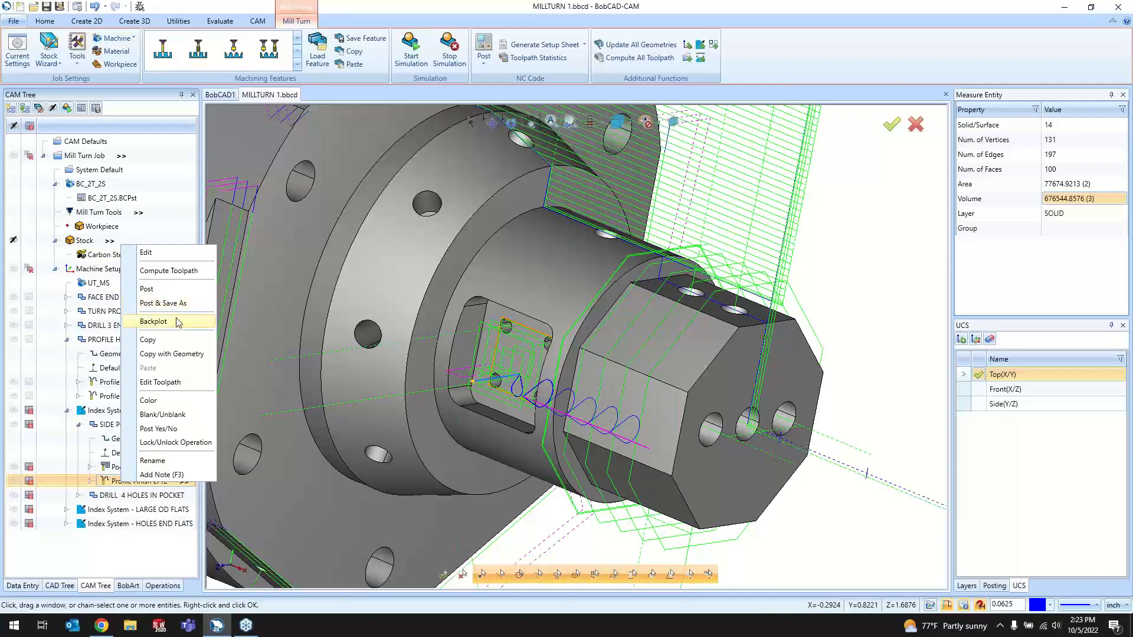
{"action": "left_click", "coordinate": [154, 321]}
{"action": "left_click", "coordinate": [123, 141]}
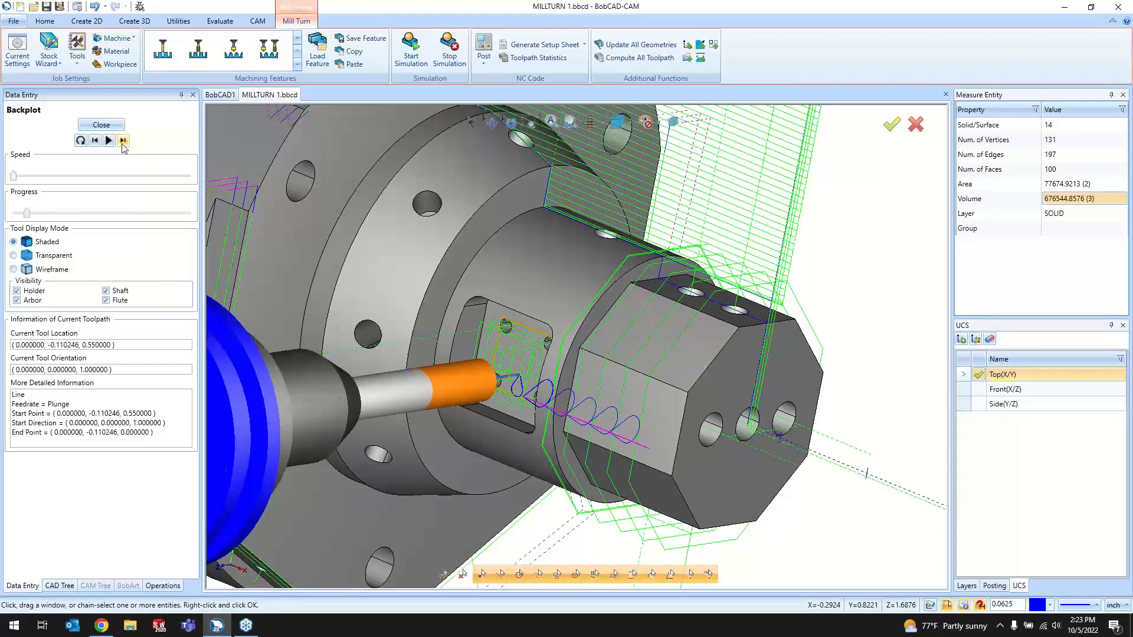
{"action": "left_click", "coordinate": [122, 141]}
{"action": "left_click", "coordinate": [123, 140]}
{"action": "left_click", "coordinate": [122, 140]}
{"action": "left_click", "coordinate": [123, 140]}
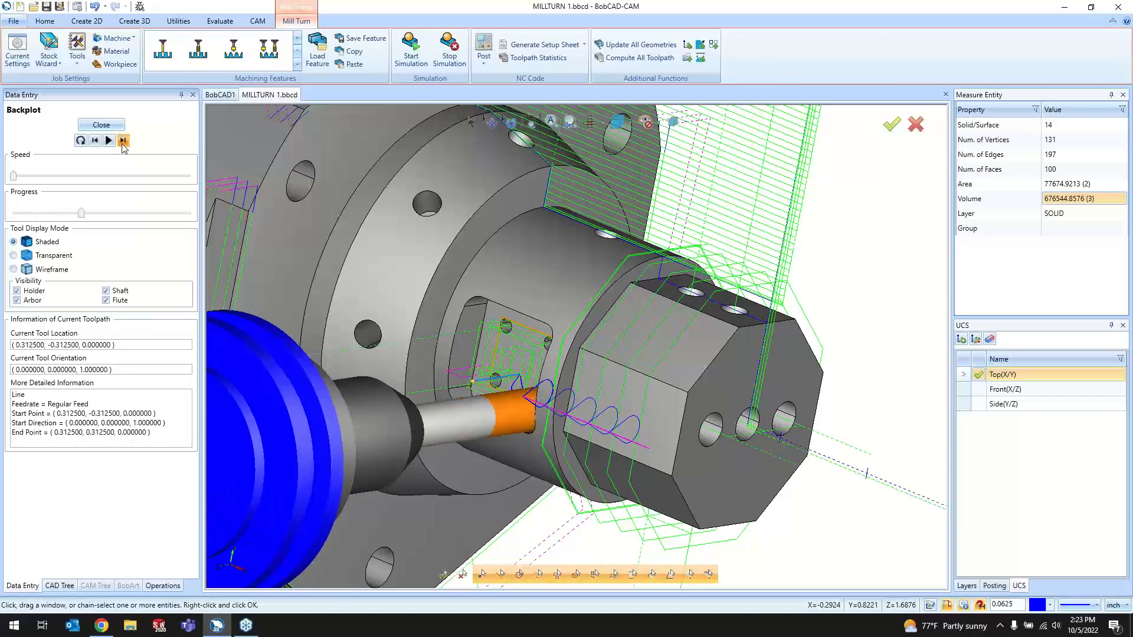
{"action": "left_click", "coordinate": [123, 141]}
{"action": "left_click", "coordinate": [123, 141]}
{"action": "left_click", "coordinate": [123, 141]}
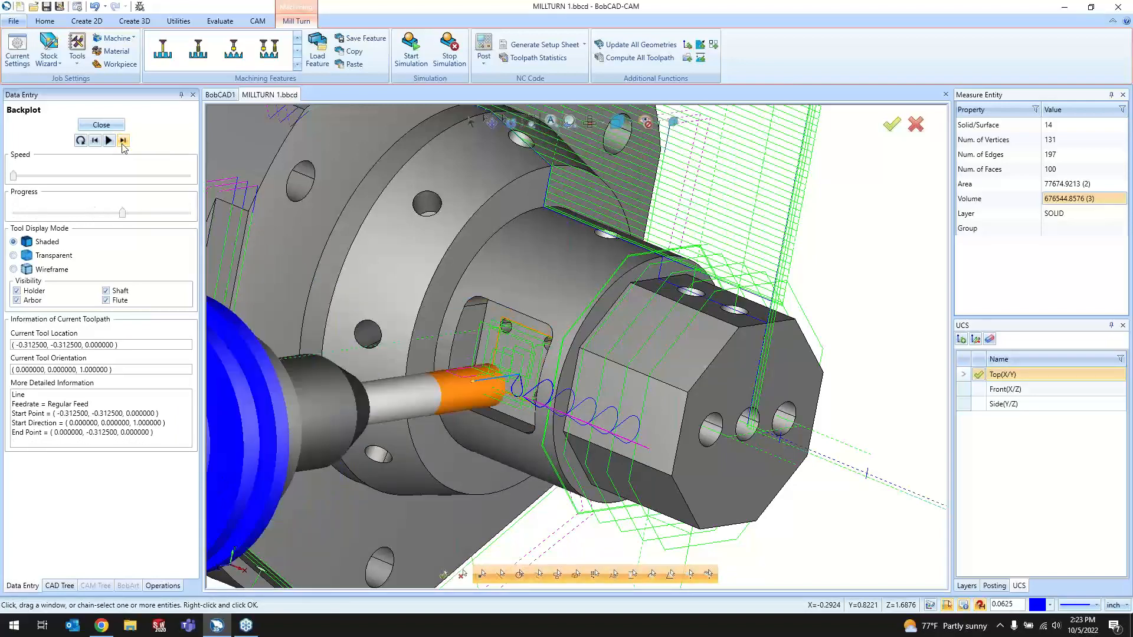
{"action": "left_click", "coordinate": [123, 140]}
{"action": "left_click", "coordinate": [123, 141]}
{"action": "left_click", "coordinate": [123, 140]}
{"action": "left_click", "coordinate": [122, 140]}
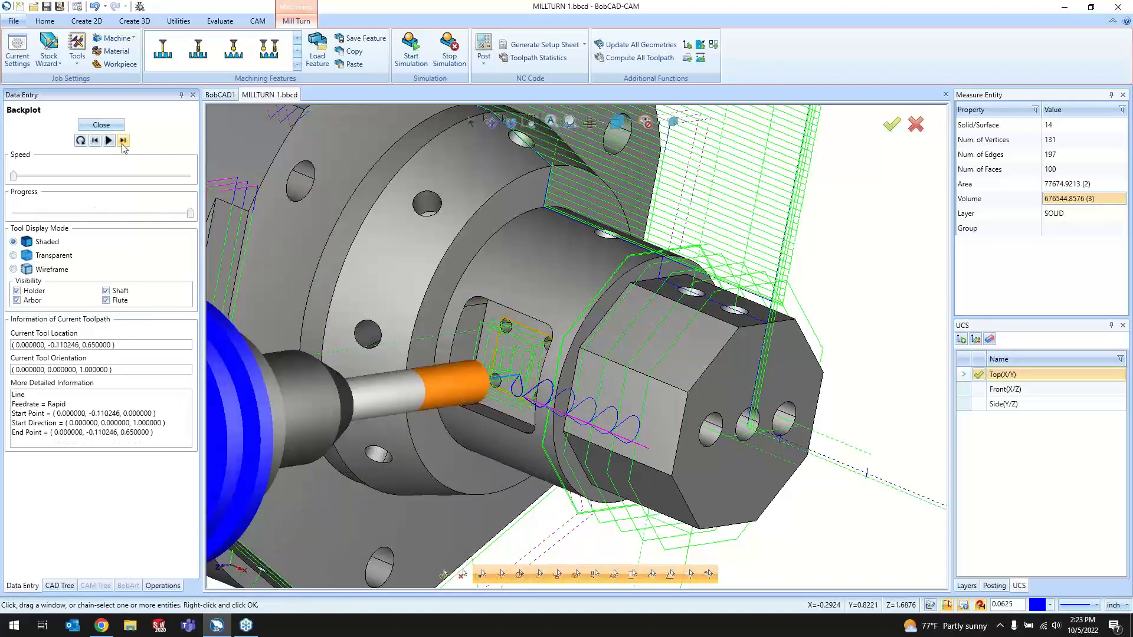
{"action": "left_click", "coordinate": [101, 124]}
- Look over the whole part with its toolpaths and collapse the SIDE POCKET feature's operations
{"action": "scroll", "coordinate": [448, 295], "scroll_direction": "down", "scroll_amount": 5}
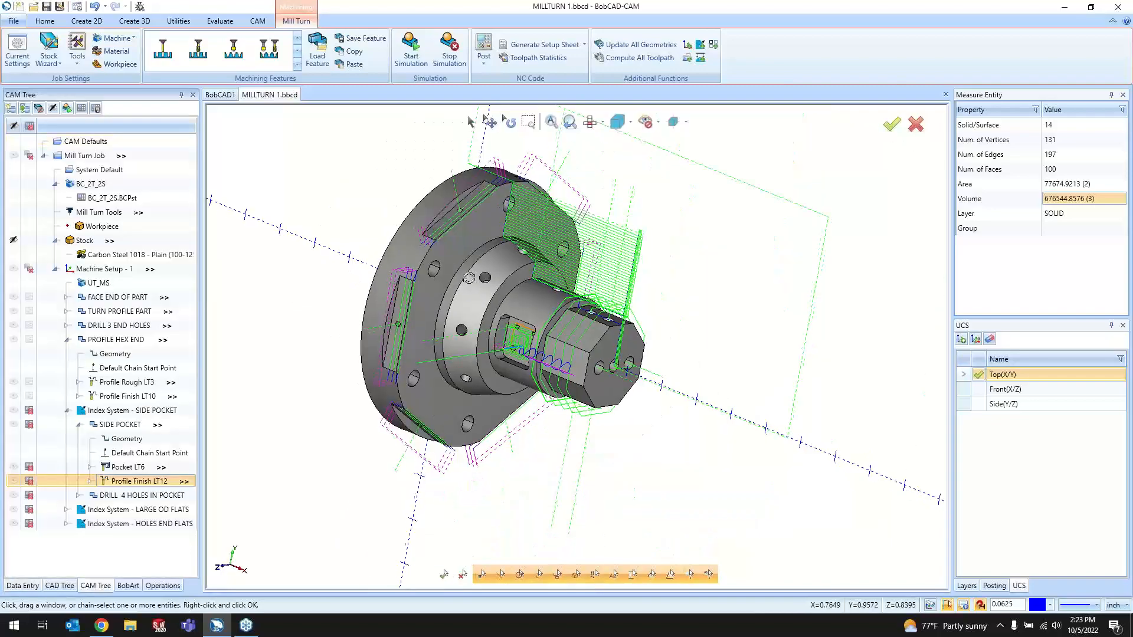
{"action": "middle_click_drag", "start_coordinate": [458, 286], "coordinate": [467, 285]}
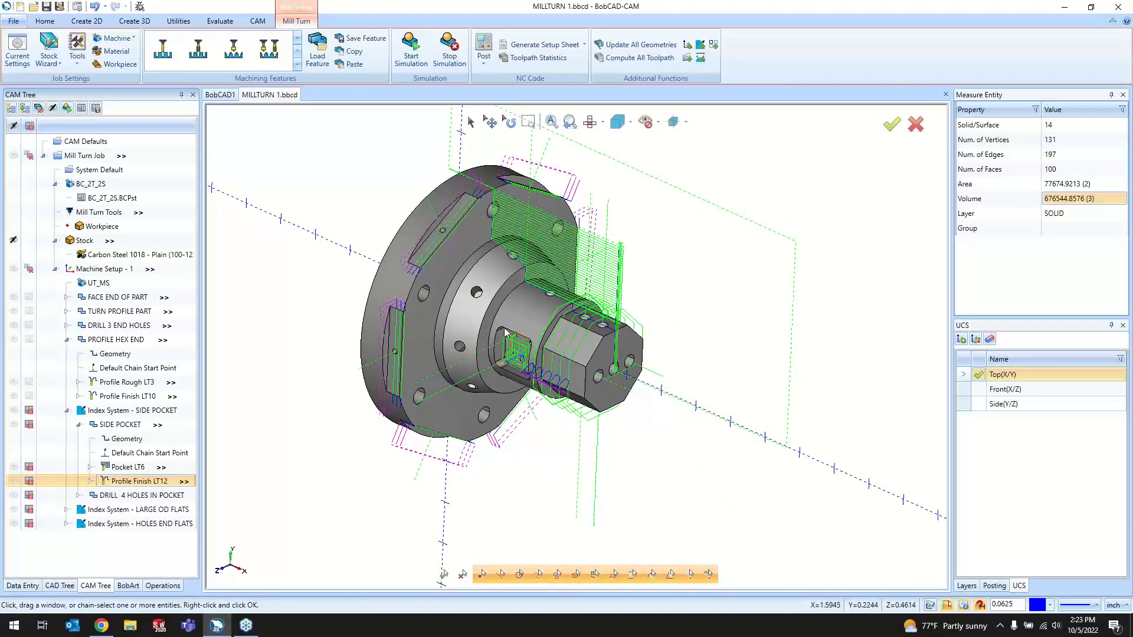
{"action": "scroll", "coordinate": [519, 357], "scroll_direction": "down", "scroll_amount": 3}
{"action": "scroll", "coordinate": [515, 360], "scroll_direction": "up", "scroll_amount": 3}
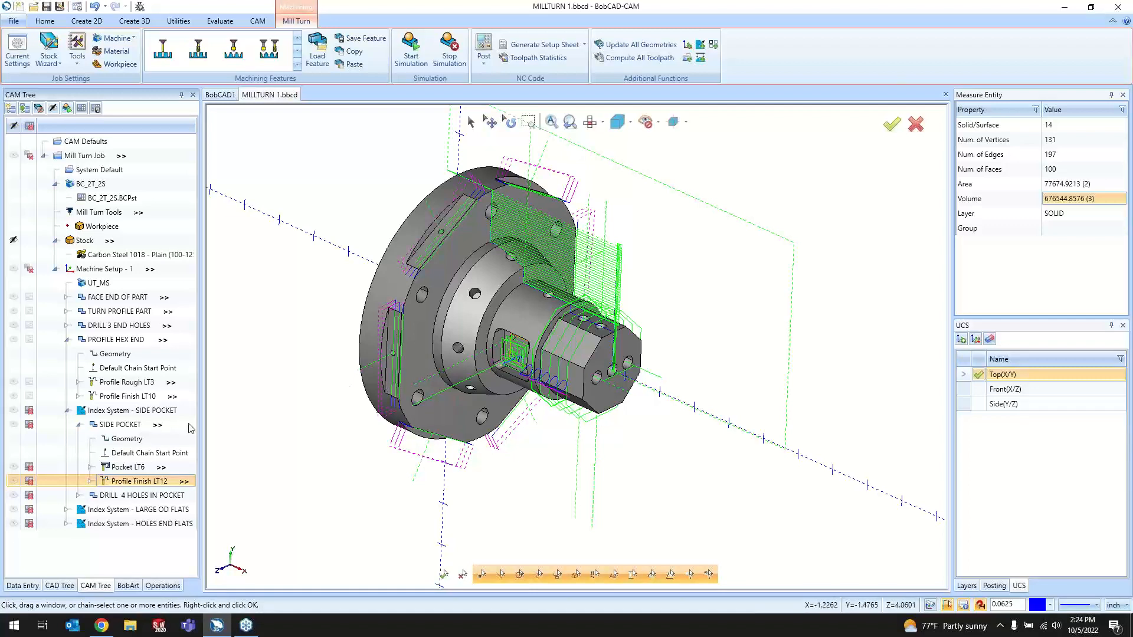
{"action": "left_click", "coordinate": [78, 425]}
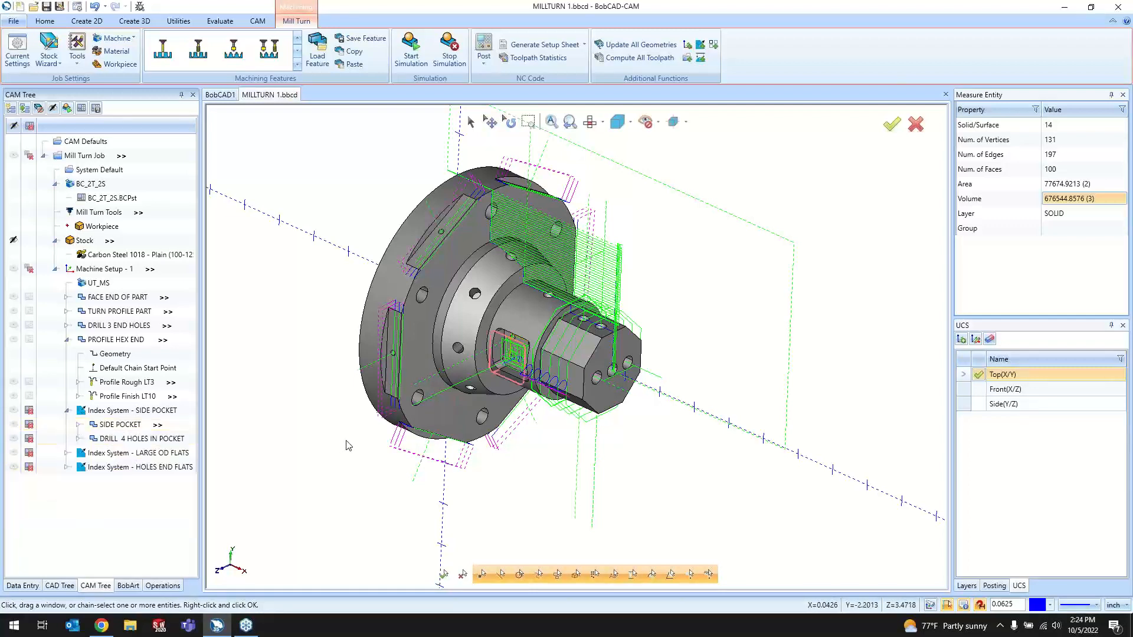
- Reselect the flat face on the flange's outer diameter as the surface for the LARGE OD FLATS index system
{"action": "mouse_move", "coordinate": [483, 370]}
{"action": "middle_mouse_down"}
{"action": "mouse_move", "coordinate": [403, 322]}
{"action": "mouse_move", "coordinate": [479, 352]}
{"action": "middle_mouse_up"}
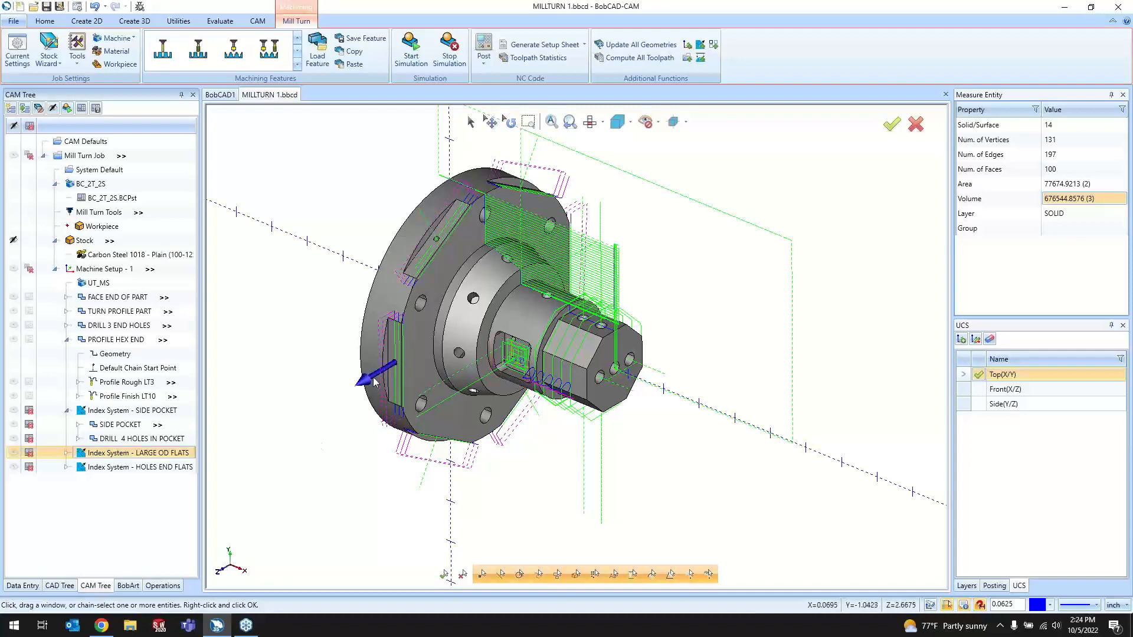
{"action": "scroll", "coordinate": [393, 374], "scroll_direction": "up", "scroll_amount": 2}
{"action": "right_click", "coordinate": [143, 455]}
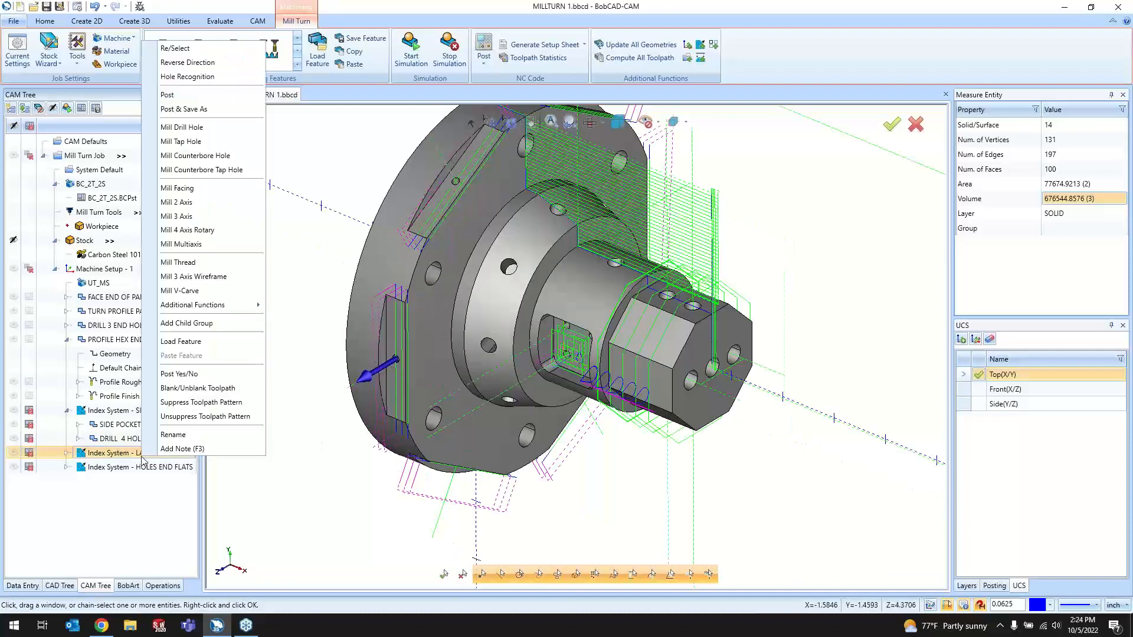
{"action": "left_click", "coordinate": [175, 47]}
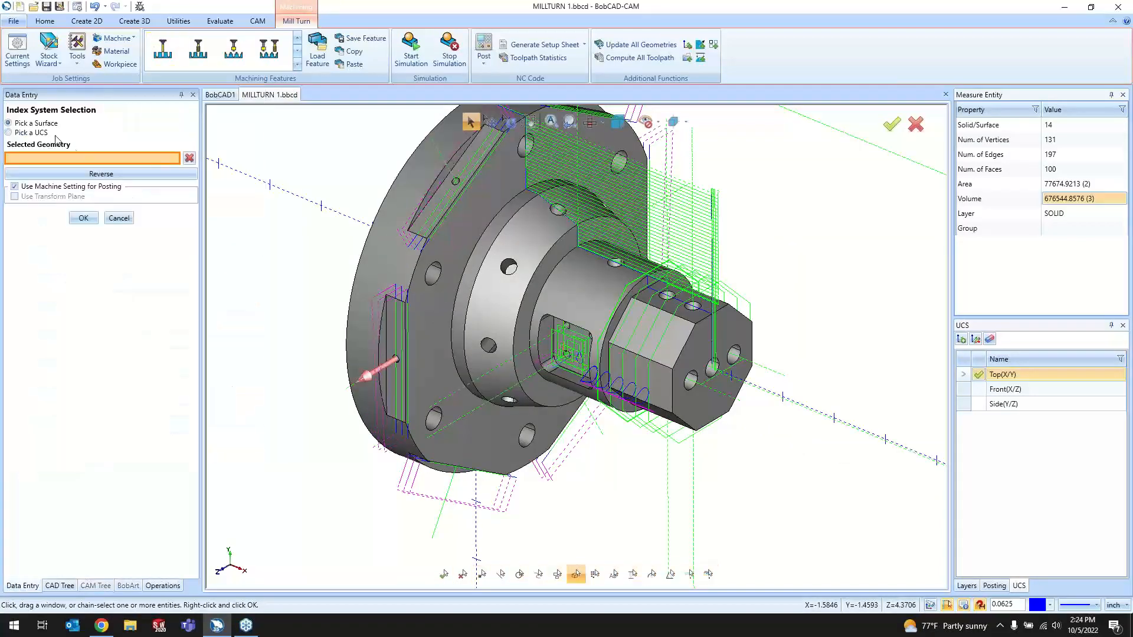
{"action": "left_click", "coordinate": [394, 378]}
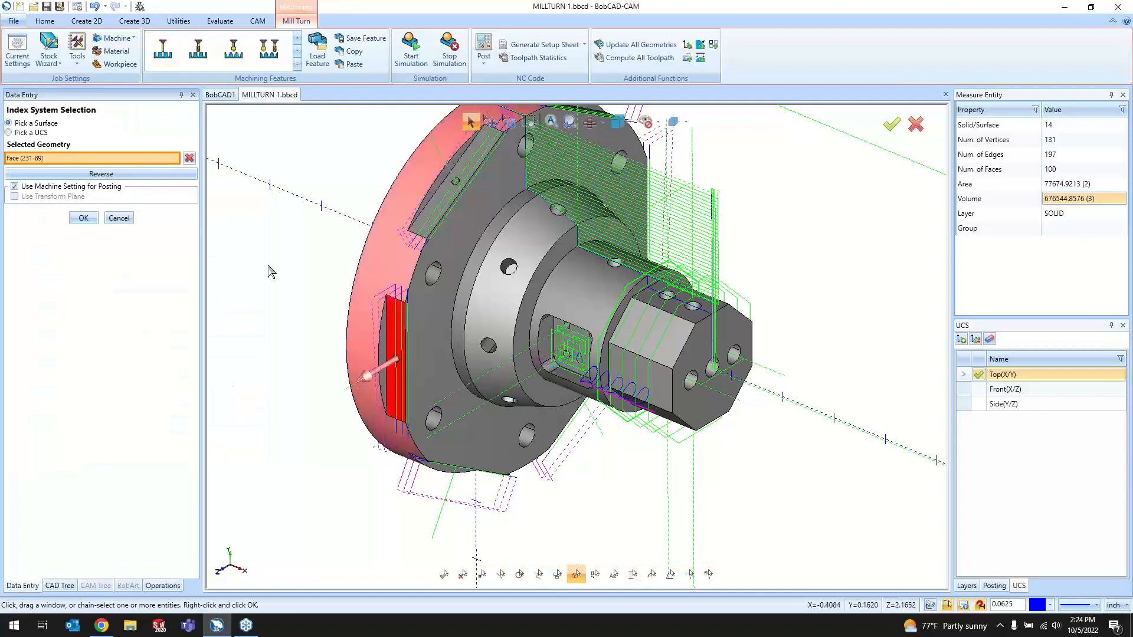
{"action": "left_click", "coordinate": [82, 218]}
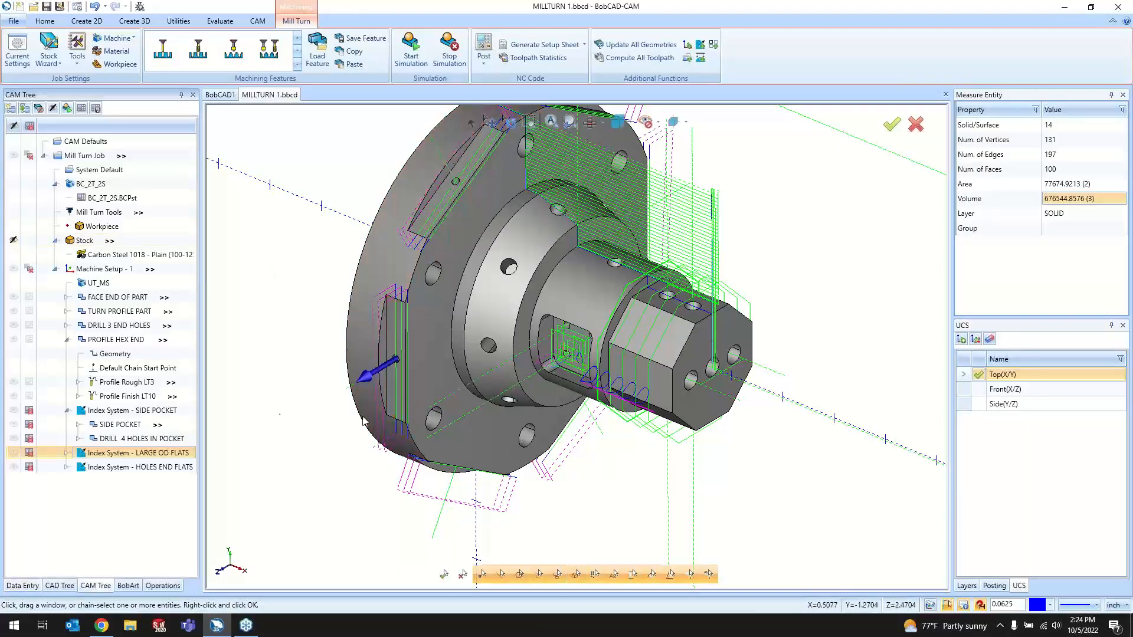
- Expand the LARGE OD FLATS index system, switch off the SIDE POCKET index system's status marker, and select the MILL FLATS feature
{"action": "left_click", "coordinate": [66, 453]}
{"action": "left_click", "coordinate": [30, 411]}
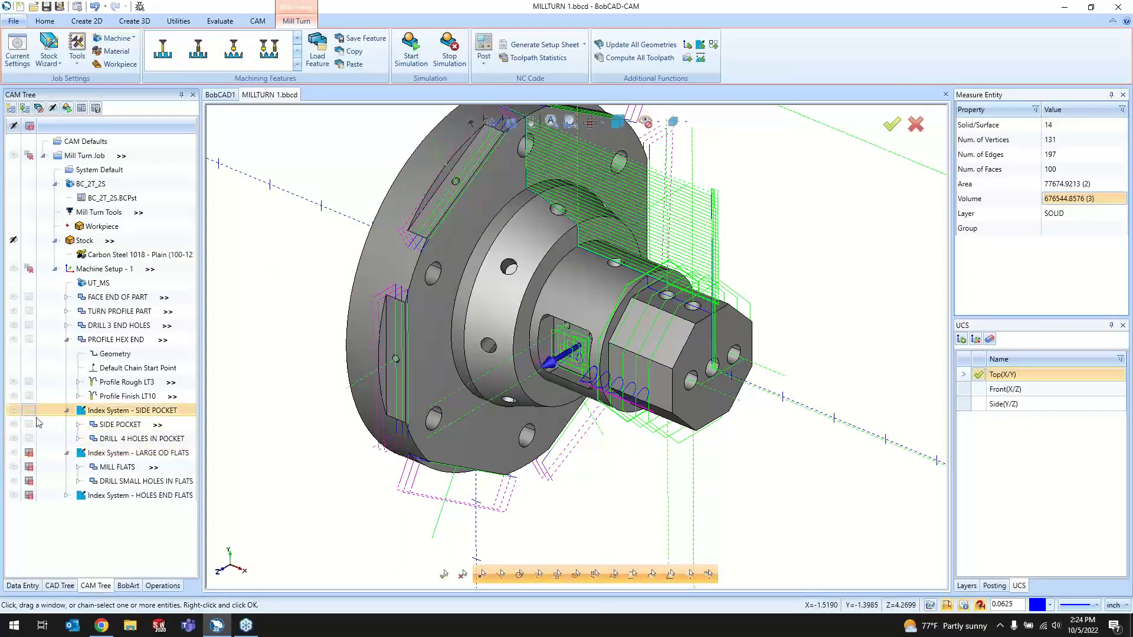
{"action": "left_click", "coordinate": [96, 467]}
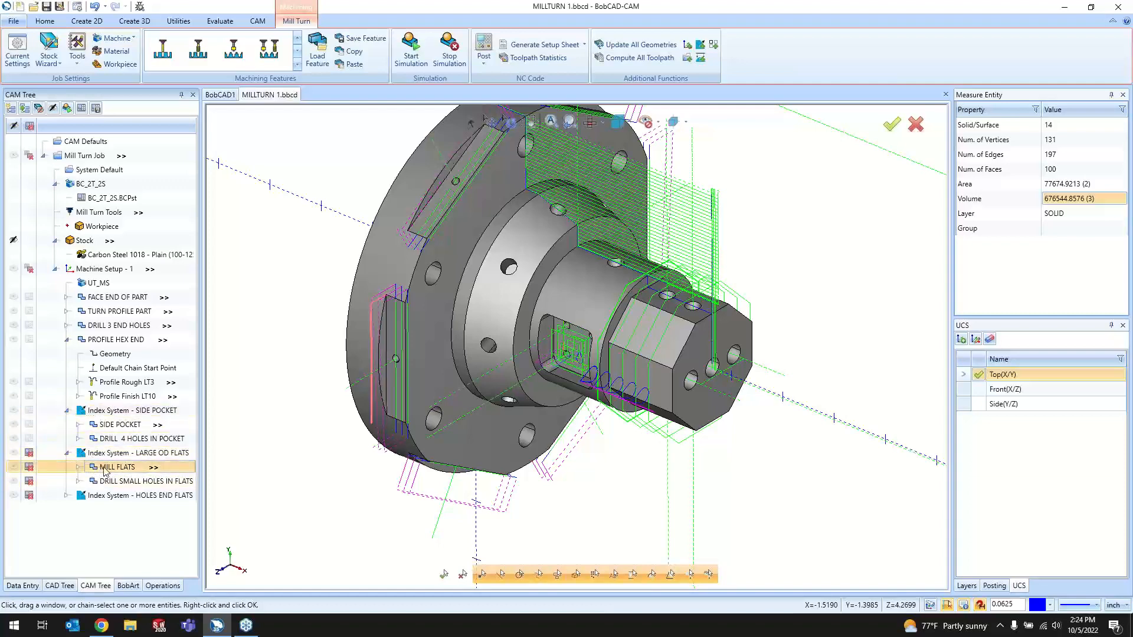
{"action": "left_click", "coordinate": [98, 452]}
{"action": "right_click", "coordinate": [98, 453]}
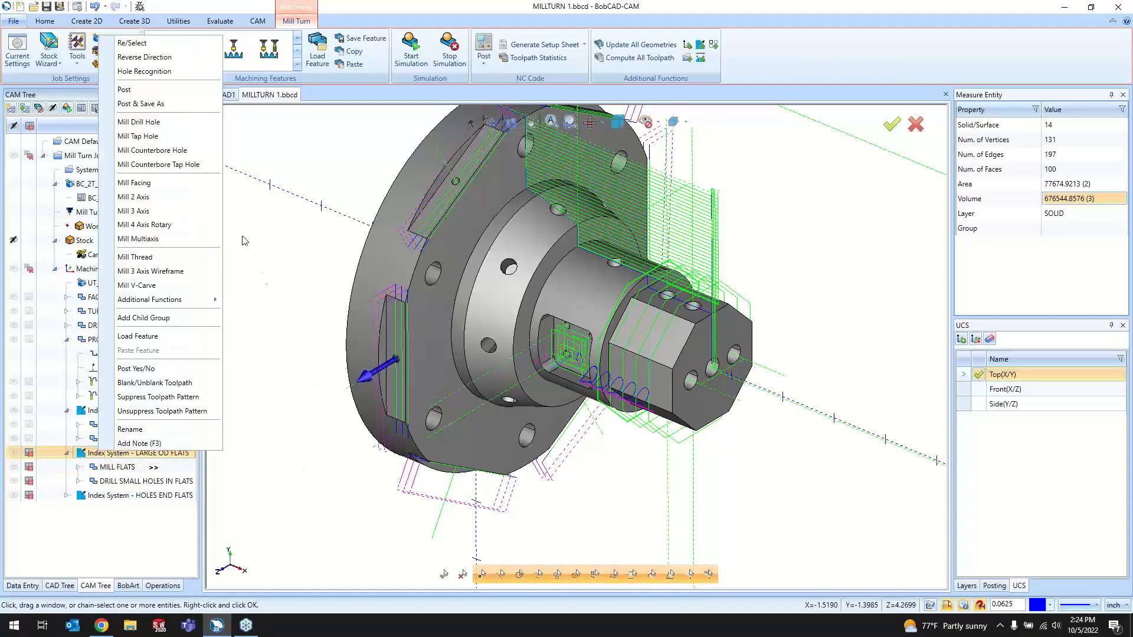
{"action": "left_click", "coordinate": [183, 197]}
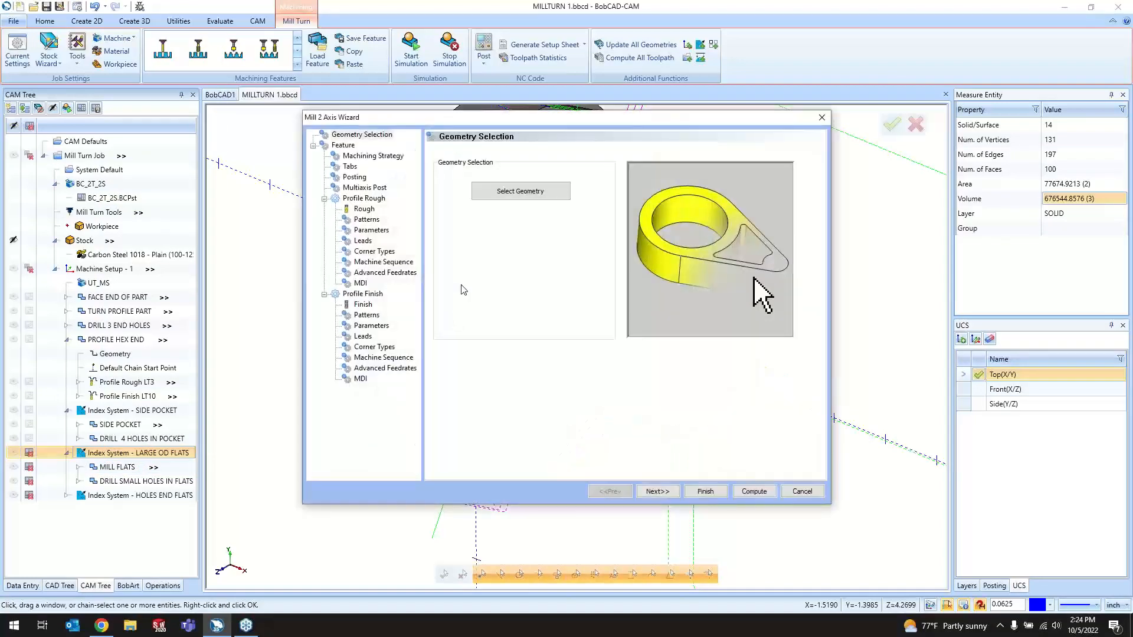
{"action": "left_click", "coordinate": [501, 191]}
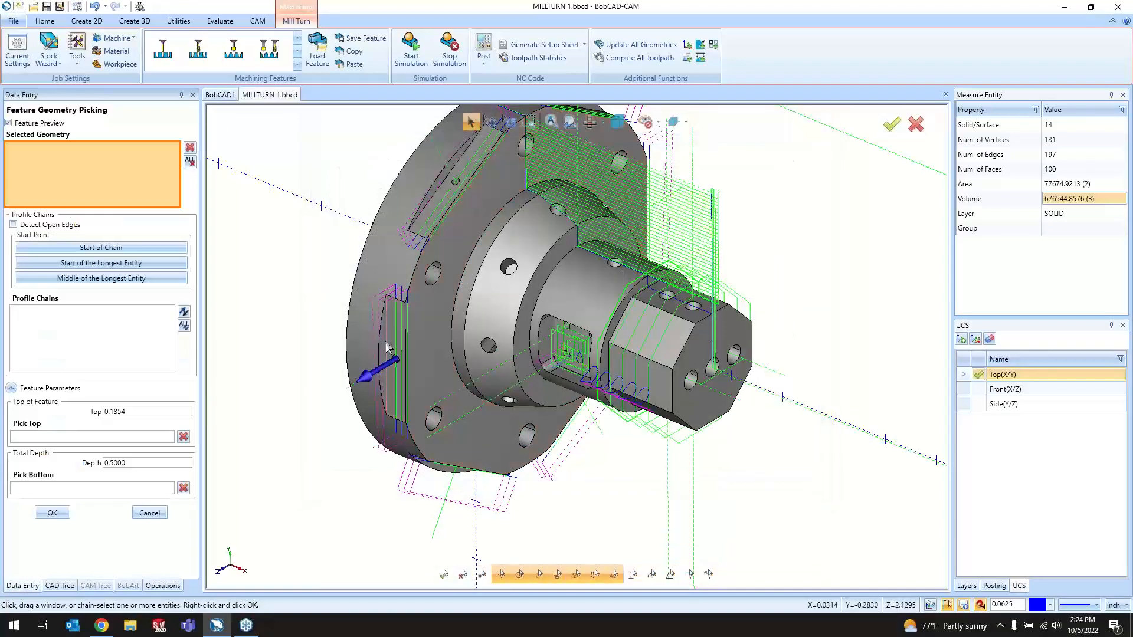
{"action": "left_click", "coordinate": [387, 354]}
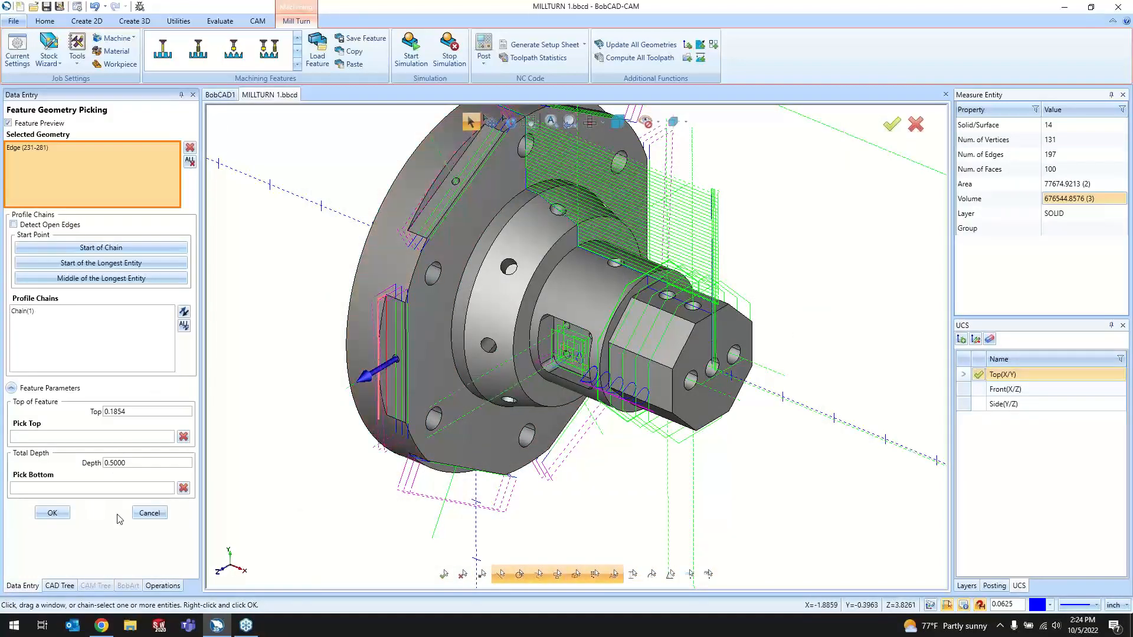
{"action": "left_click", "coordinate": [149, 512]}
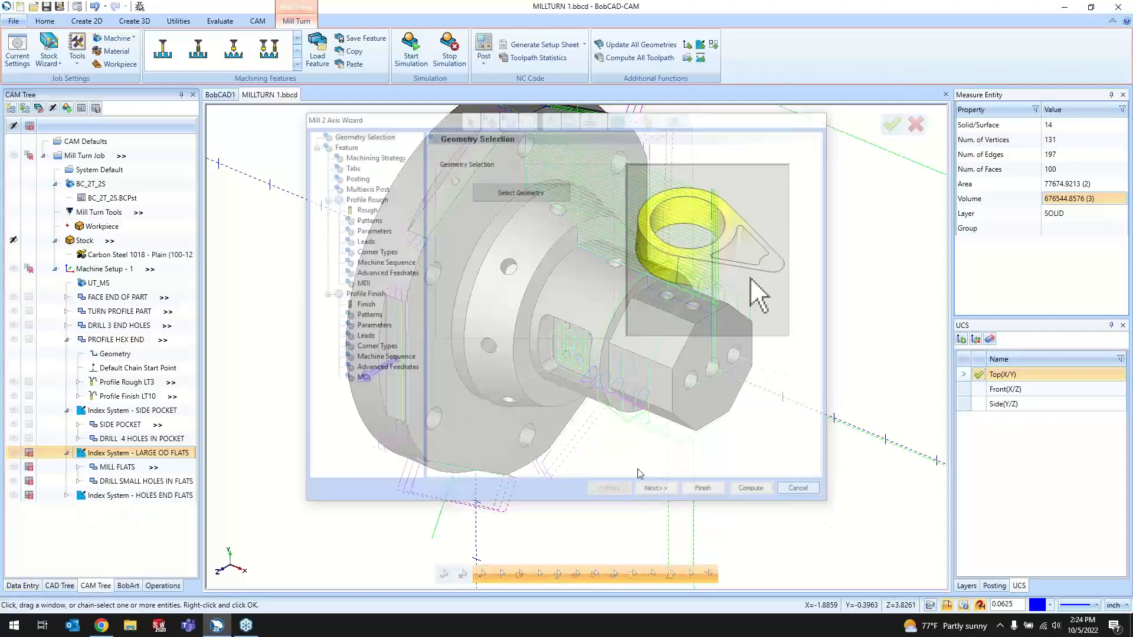
- Open the MILL FLATS feature for editing and examine its Profile Rough Patterns settings, including the Side Roughing stock and passes
{"action": "double_click", "coordinate": [140, 469]}
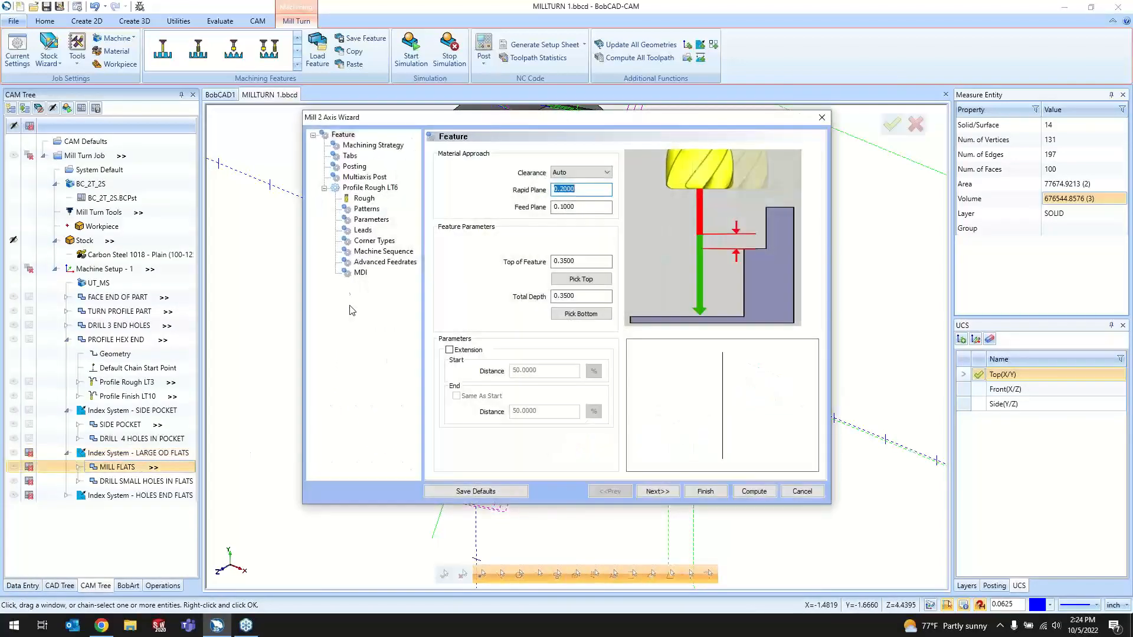
{"action": "left_click", "coordinate": [361, 209]}
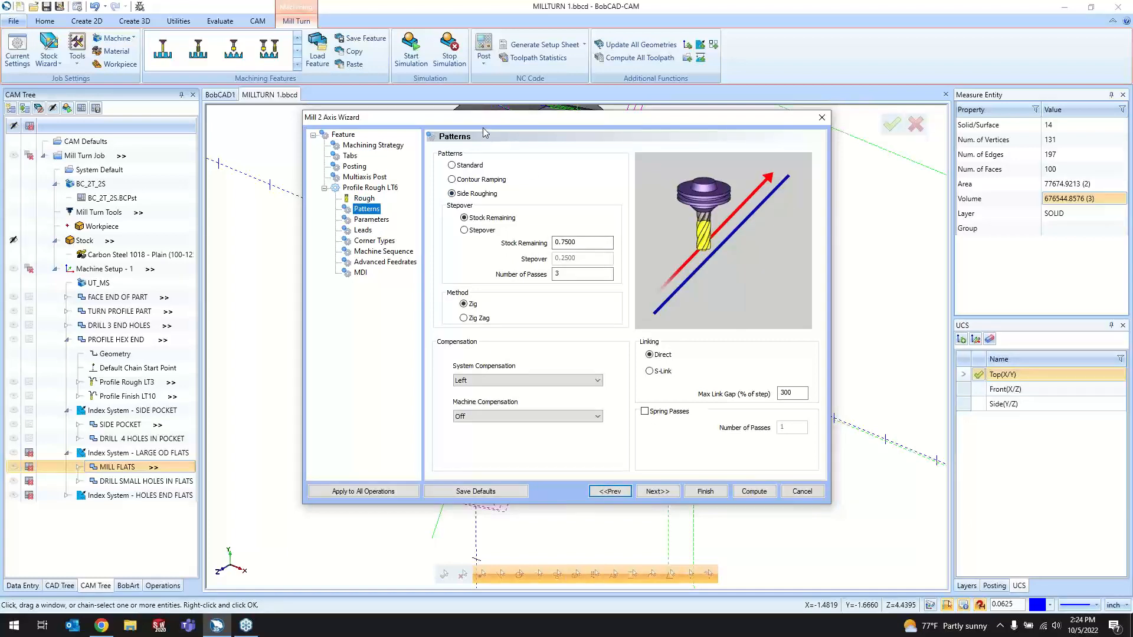
{"action": "left_click_drag", "start_coordinate": [483, 121], "coordinate": [696, 140]}
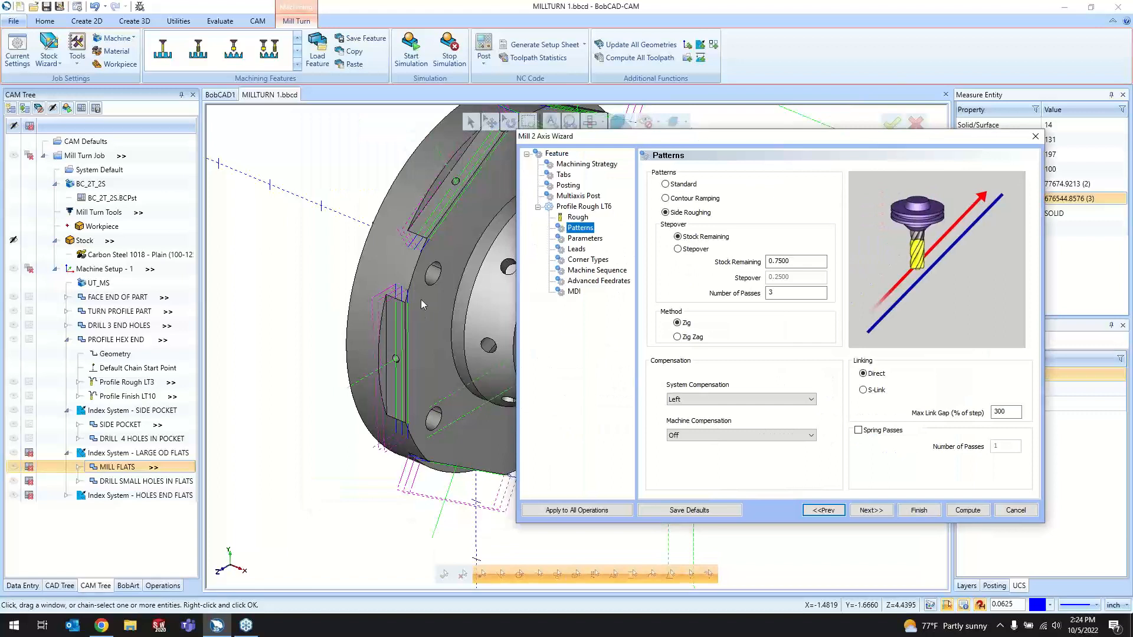
{"action": "left_click", "coordinate": [778, 295]}
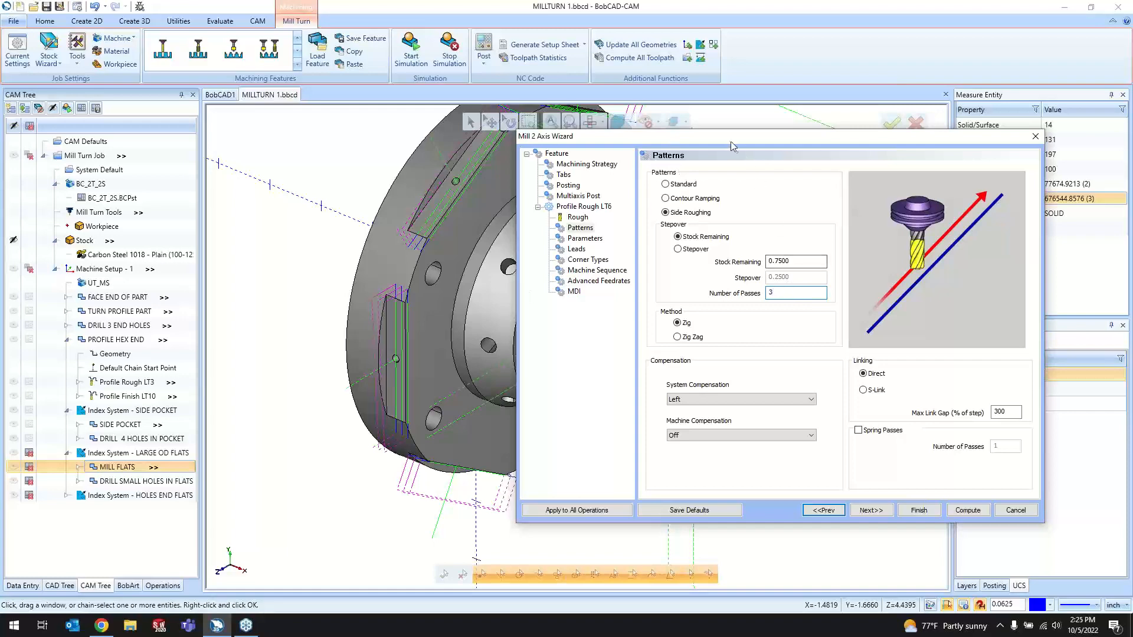
{"action": "left_click_drag", "start_coordinate": [731, 141], "coordinate": [501, 133]}
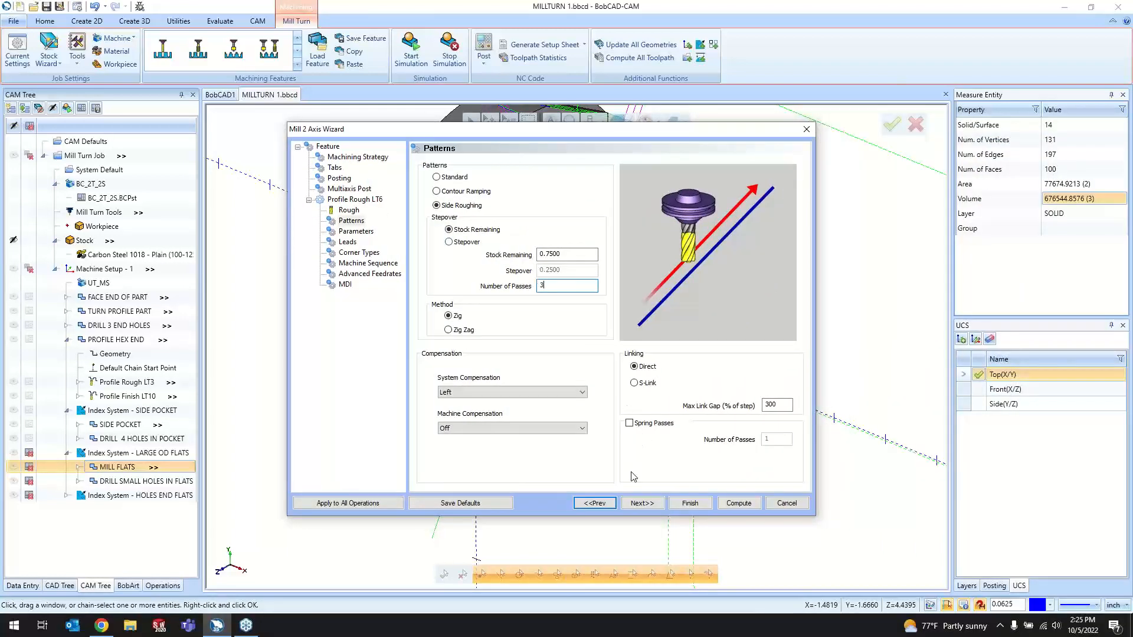
- Review the MILL FLATS Parameters, Leads, Machine Sequence, Advanced Feedrates and MDI settings, finish the wizard, and collapse the feature
{"action": "left_click", "coordinate": [637, 505]}
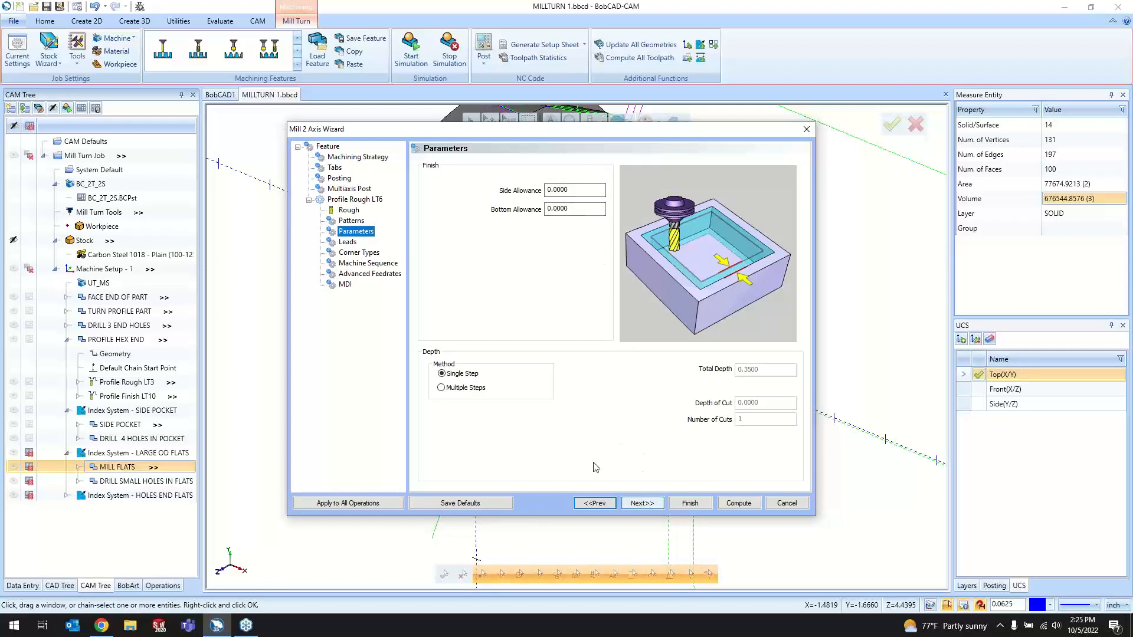
{"action": "left_click", "coordinate": [640, 506]}
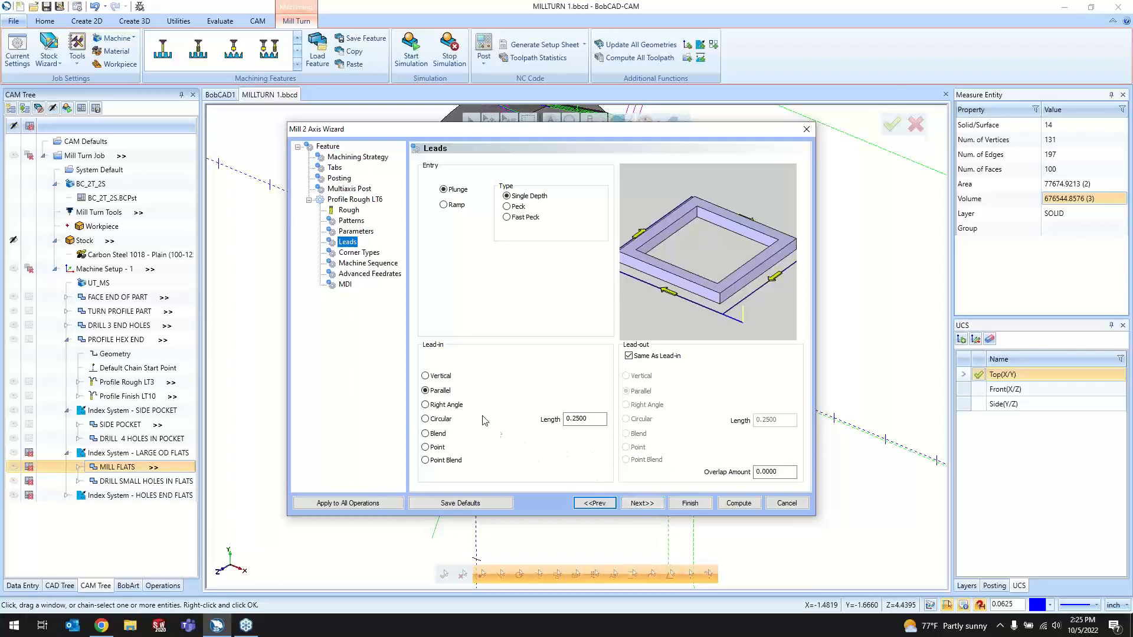
{"action": "left_click", "coordinate": [443, 392]}
{"action": "left_click", "coordinate": [642, 504]}
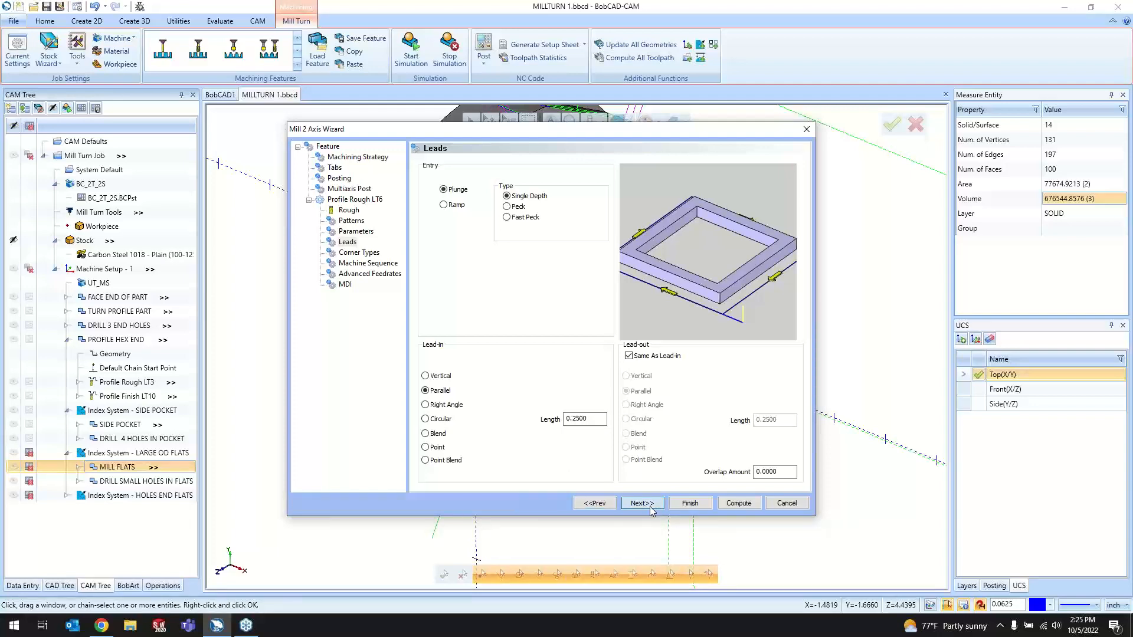
{"action": "left_click", "coordinate": [642, 503]}
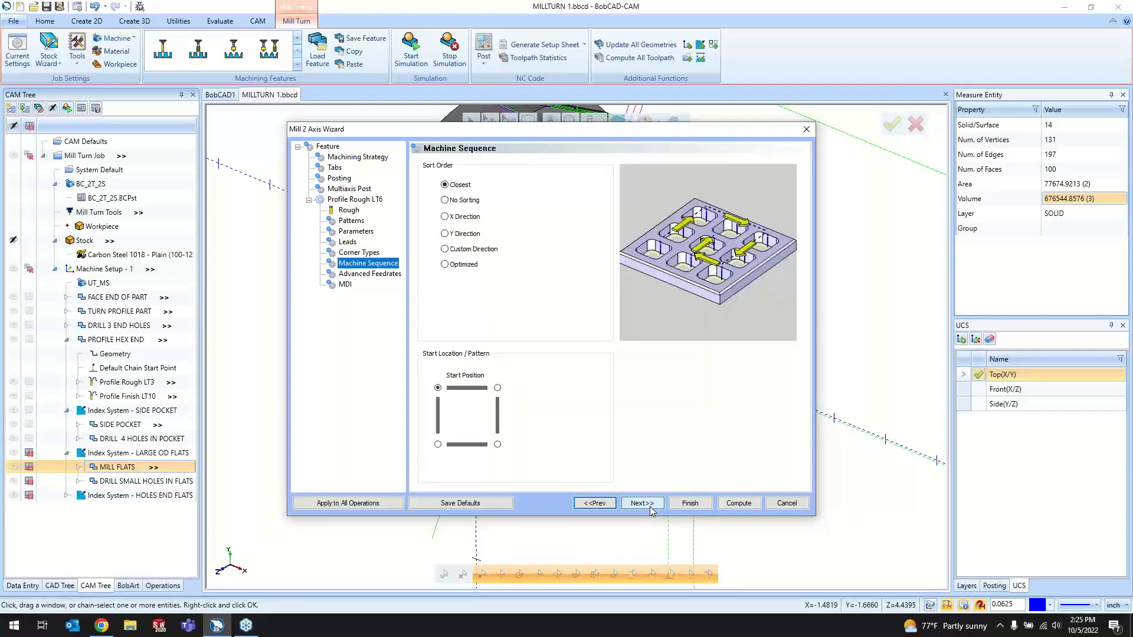
{"action": "left_click", "coordinate": [642, 504]}
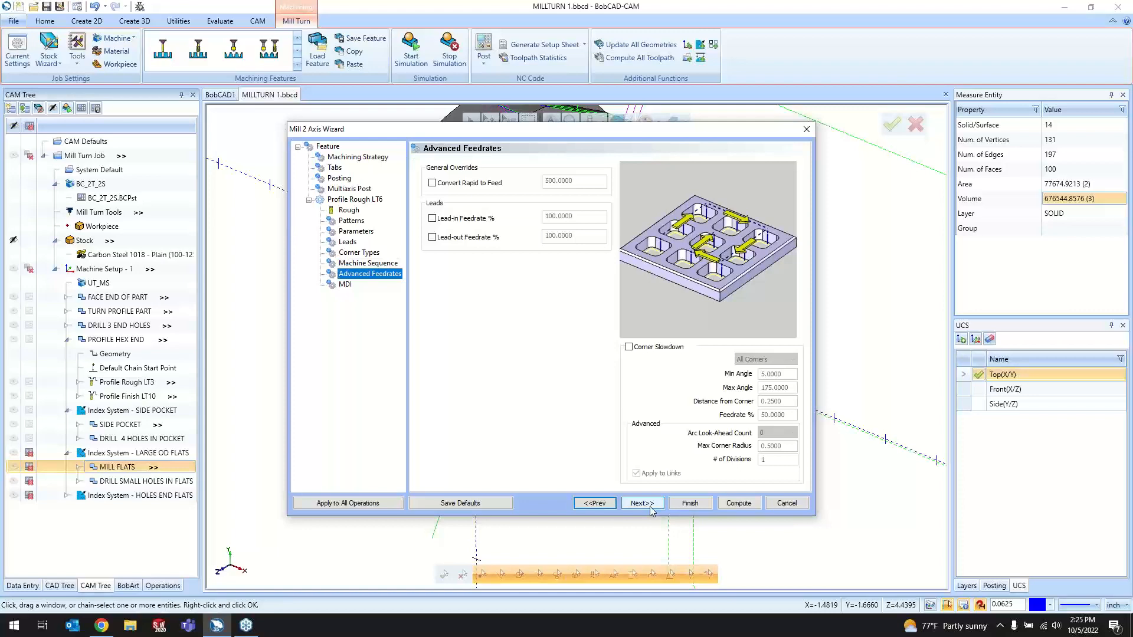
{"action": "left_click", "coordinate": [649, 507]}
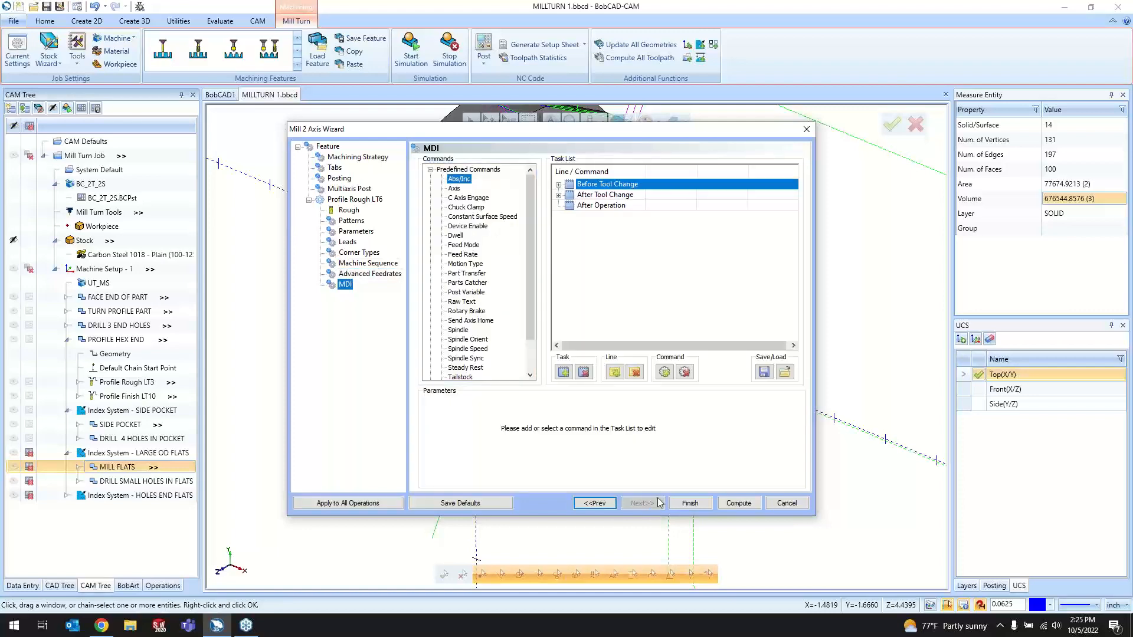
{"action": "left_click", "coordinate": [690, 503]}
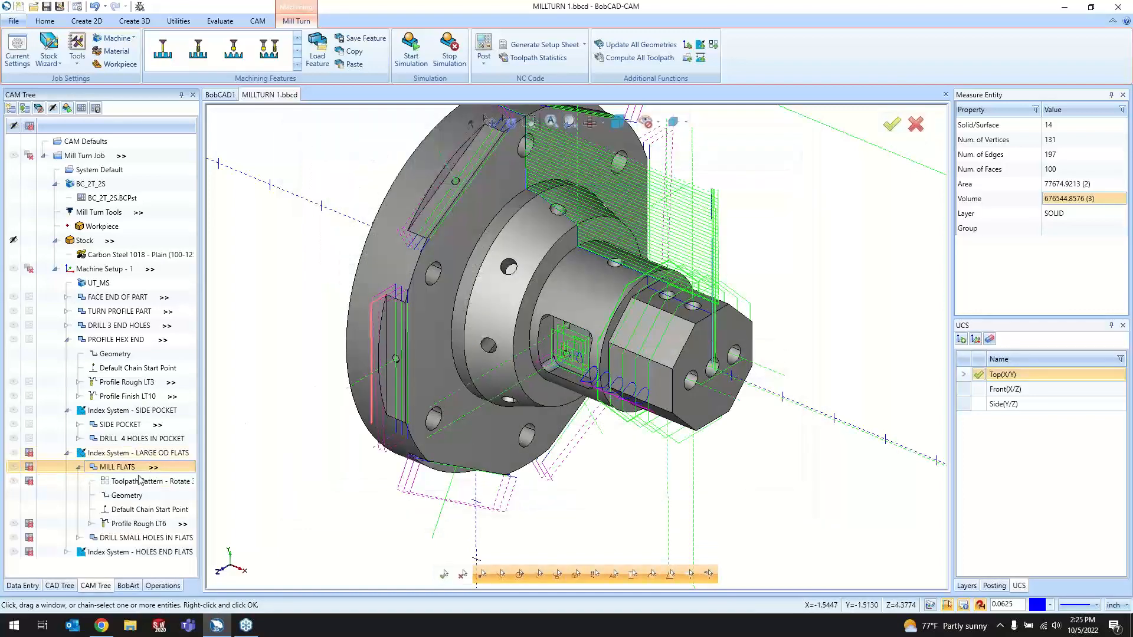
{"action": "left_click", "coordinate": [81, 468]}
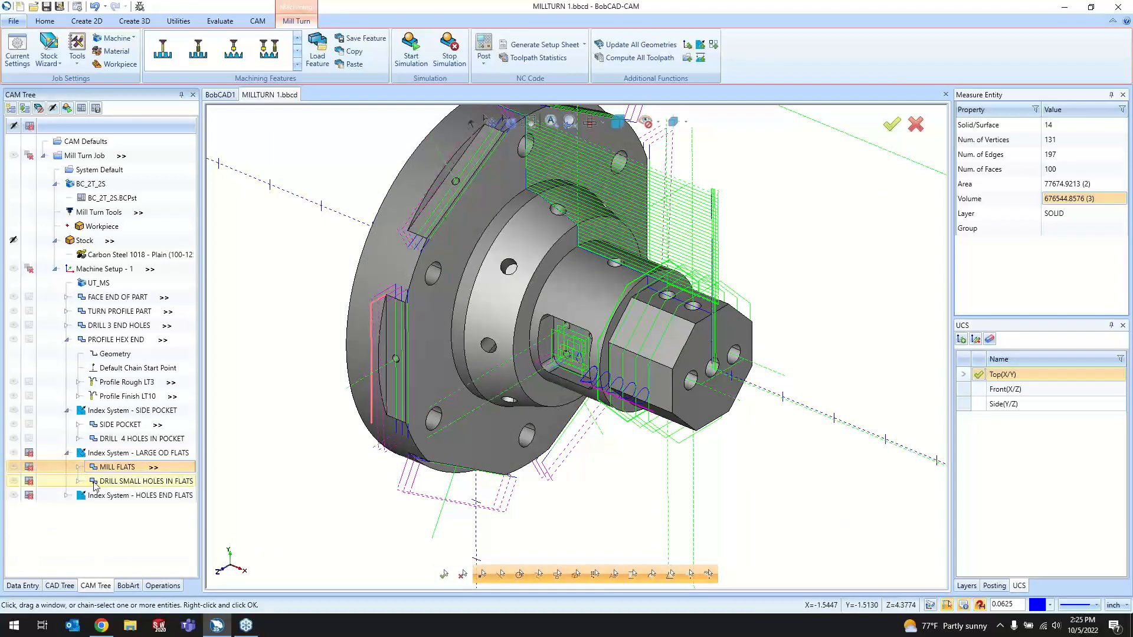
- Examine the DRILL SMALL HOLES IN FLATS feature's geometry and drill operation, and its toolpaths around the flange
{"action": "left_click", "coordinate": [98, 481]}
{"action": "scroll", "coordinate": [402, 416], "scroll_direction": "up", "scroll_amount": 3}
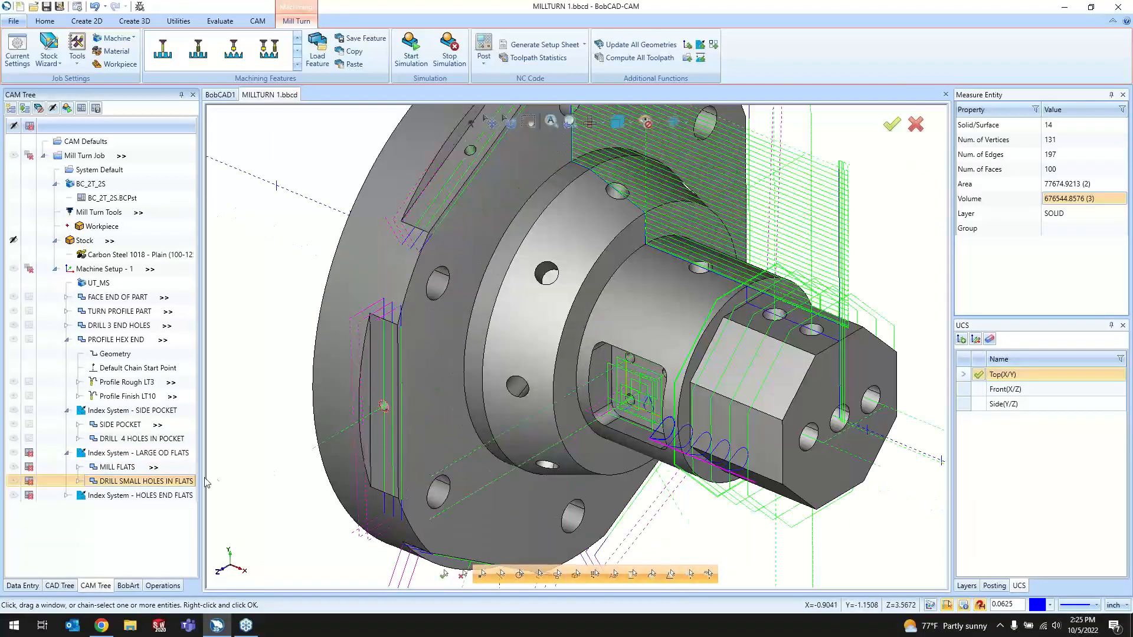
{"action": "left_click", "coordinate": [78, 482]}
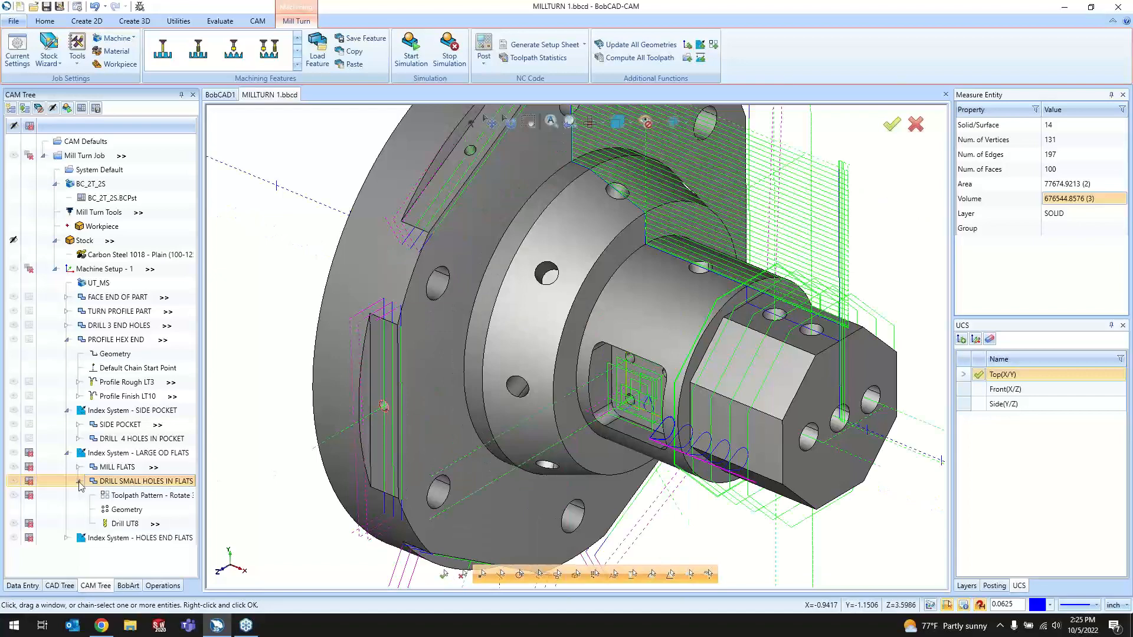
{"action": "left_click", "coordinate": [120, 512]}
{"action": "left_click", "coordinate": [120, 526]}
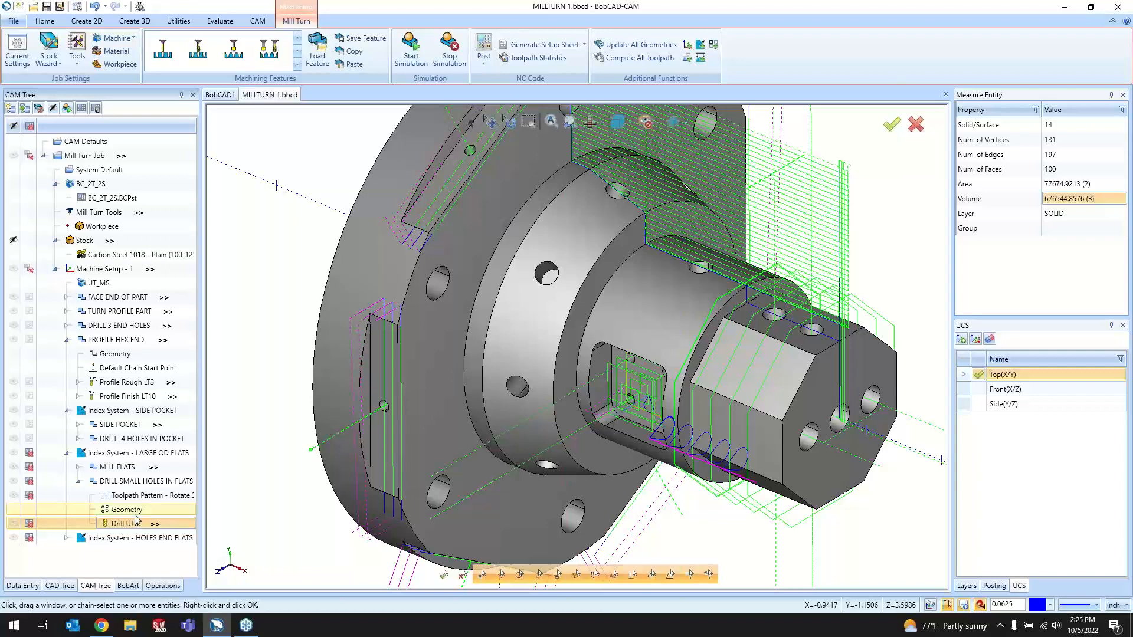
{"action": "scroll", "coordinate": [386, 462], "scroll_direction": "down", "scroll_amount": 3}
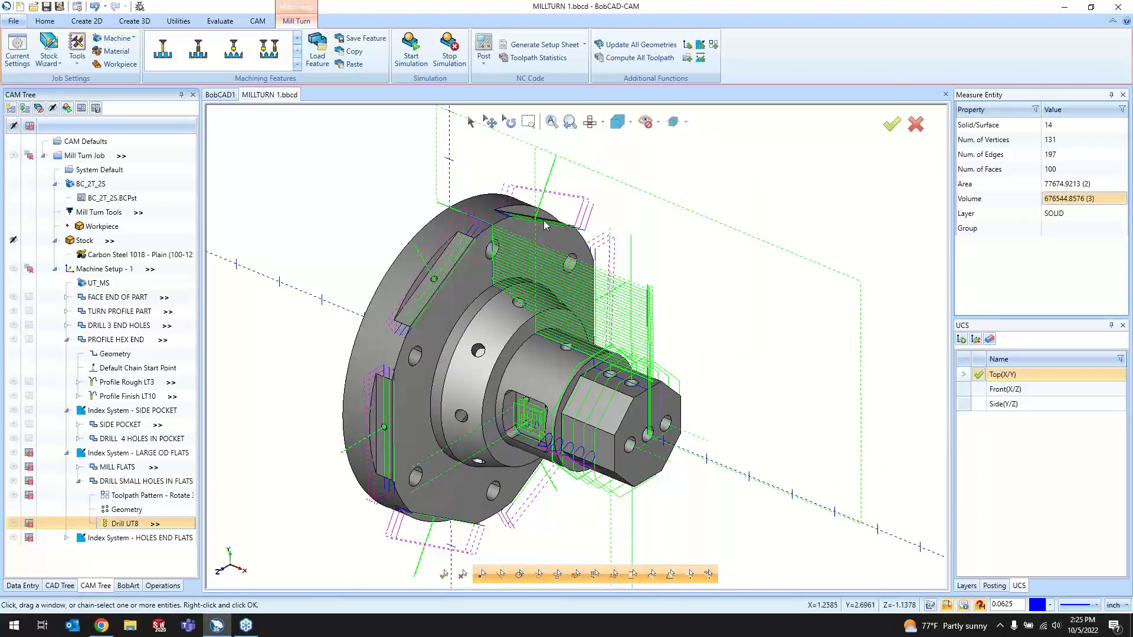
{"action": "middle_click_drag", "start_coordinate": [626, 314], "coordinate": [649, 449]}
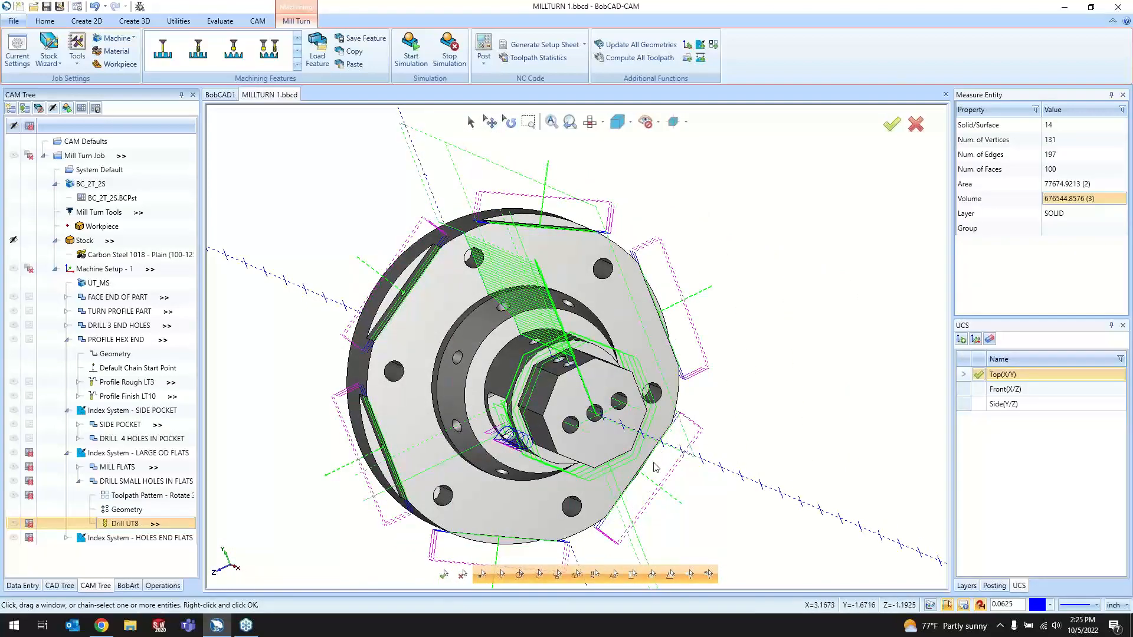
{"action": "middle_click_drag", "start_coordinate": [516, 238], "coordinate": [570, 268]}
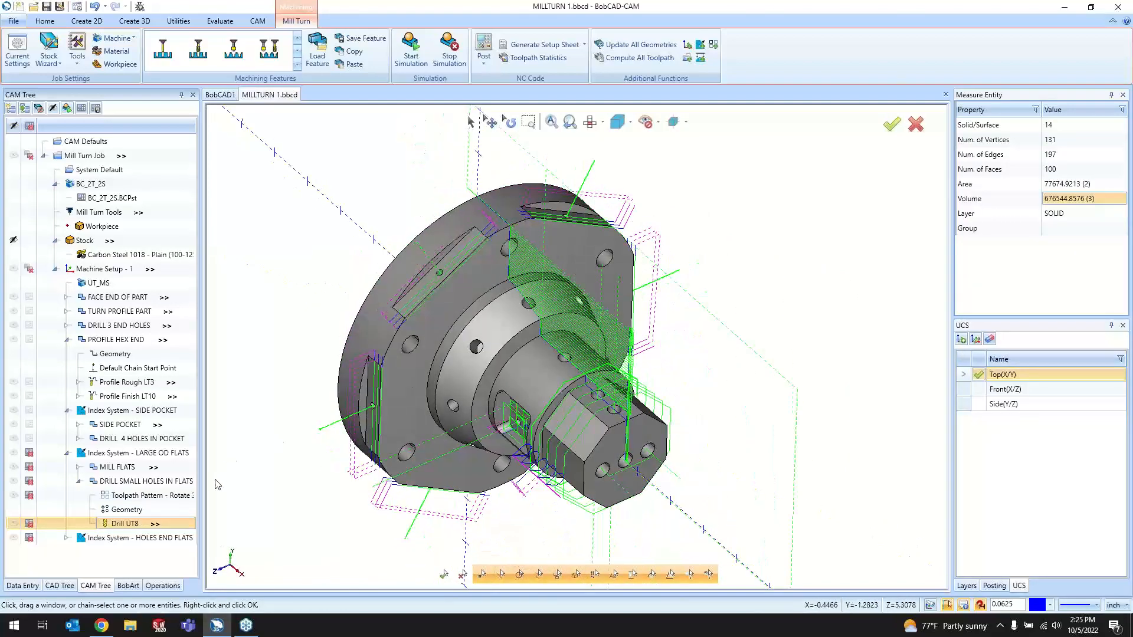
- Edit the Rotate toolpath pattern of DRILL SMALL HOLES IN FLATS, set it to 5 copies, check the angle, and accept it
{"action": "right_click", "coordinate": [133, 482]}
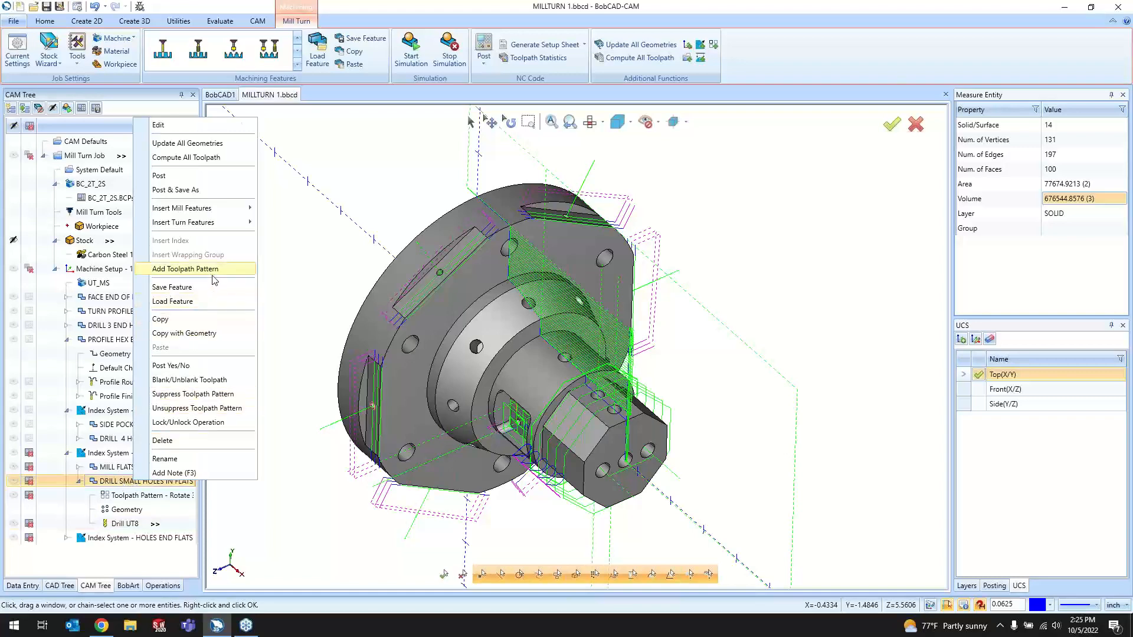
{"action": "left_click", "coordinate": [116, 497]}
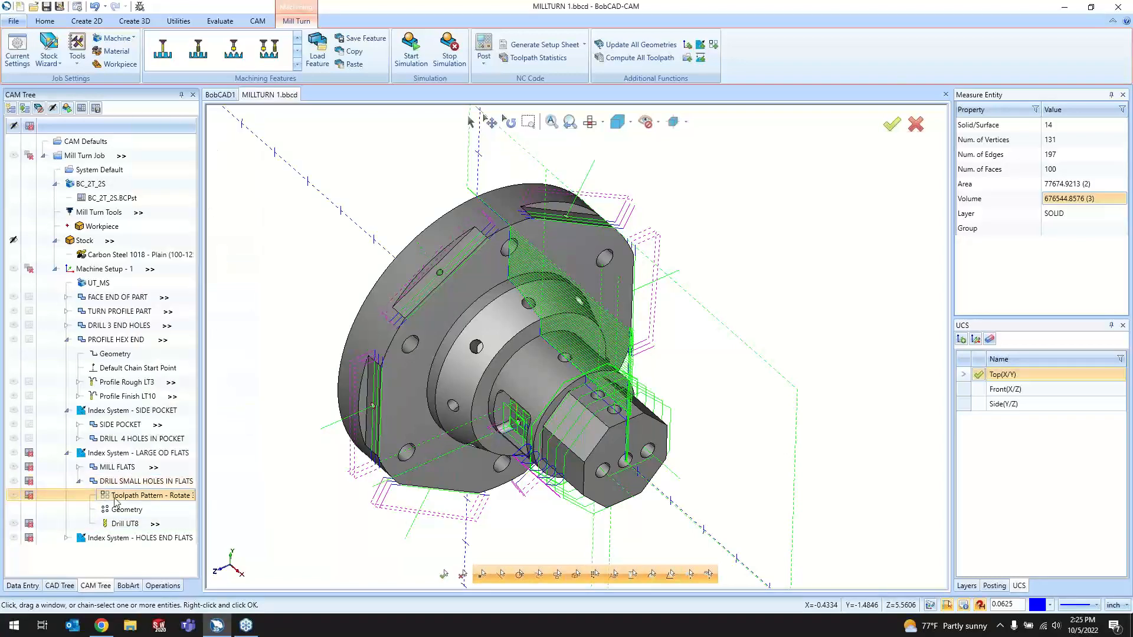
{"action": "double_click", "coordinate": [118, 497]}
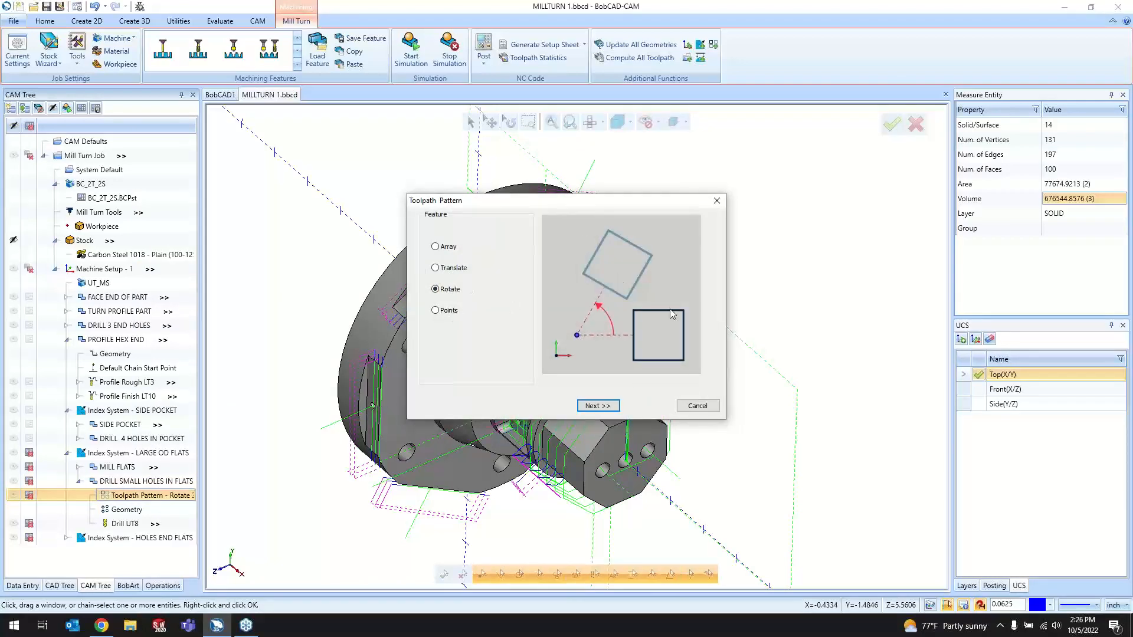
{"action": "left_click", "coordinate": [598, 406]}
{"action": "left_click", "coordinate": [498, 260]}
{"action": "type", "text": "5"}
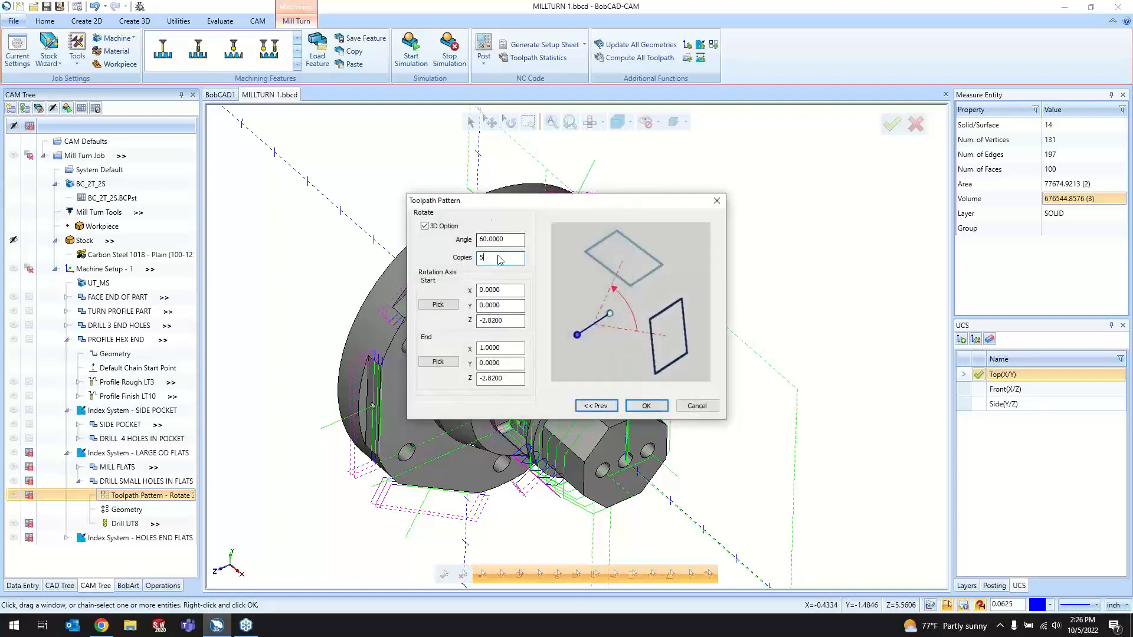
{"action": "left_click_drag", "start_coordinate": [484, 200], "coordinate": [760, 187]}
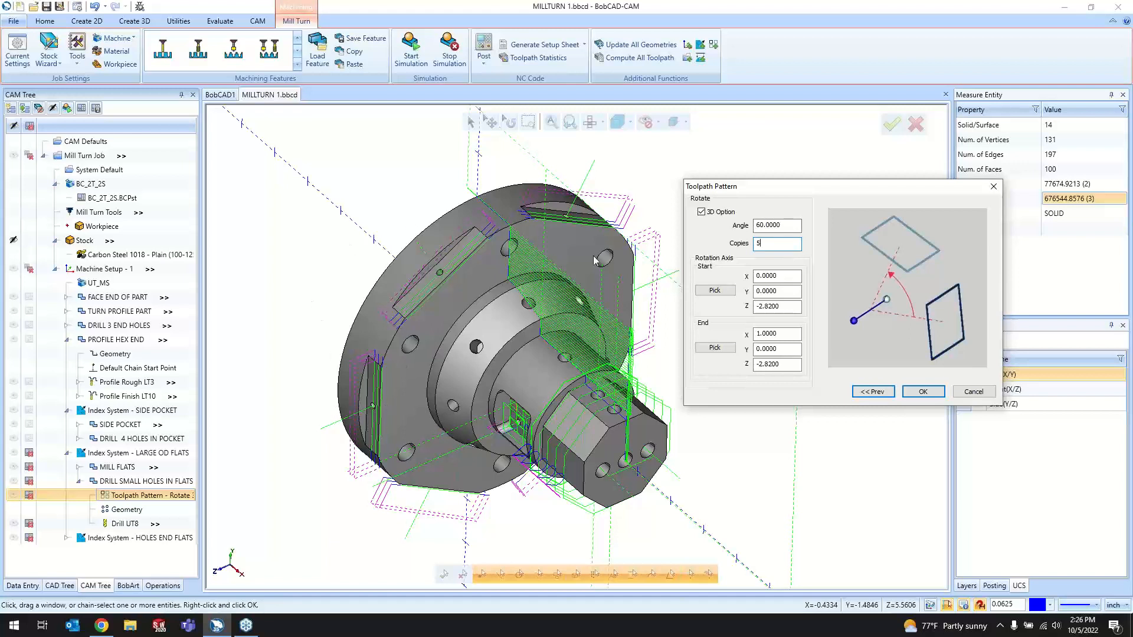
{"action": "left_click", "coordinate": [799, 226]}
{"action": "left_click", "coordinate": [799, 227]}
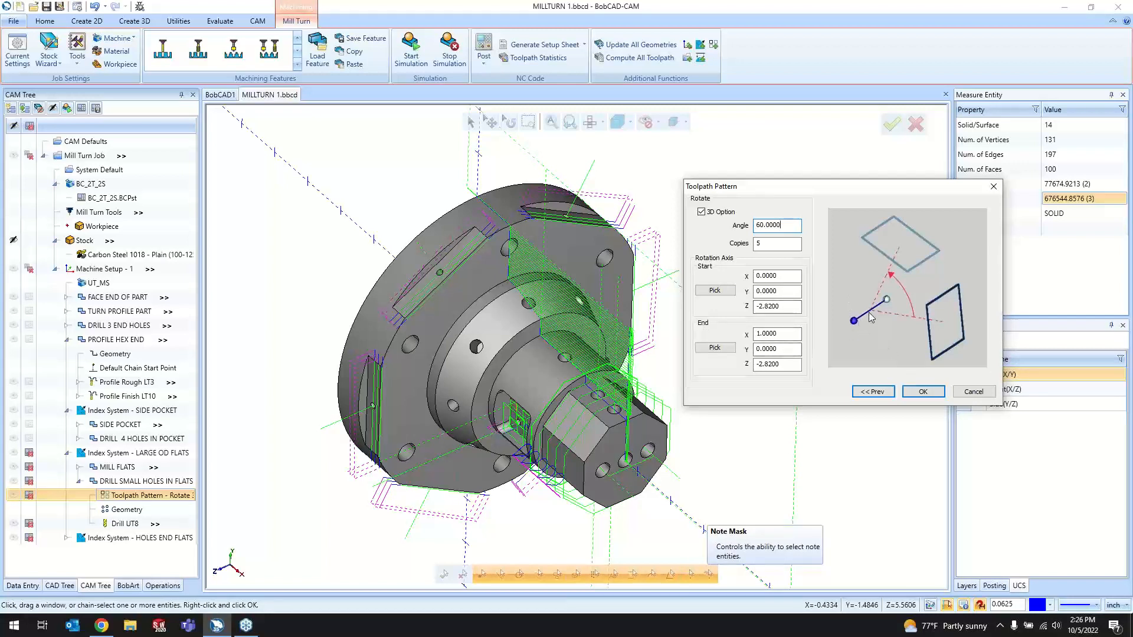
{"action": "left_click", "coordinate": [926, 393]}
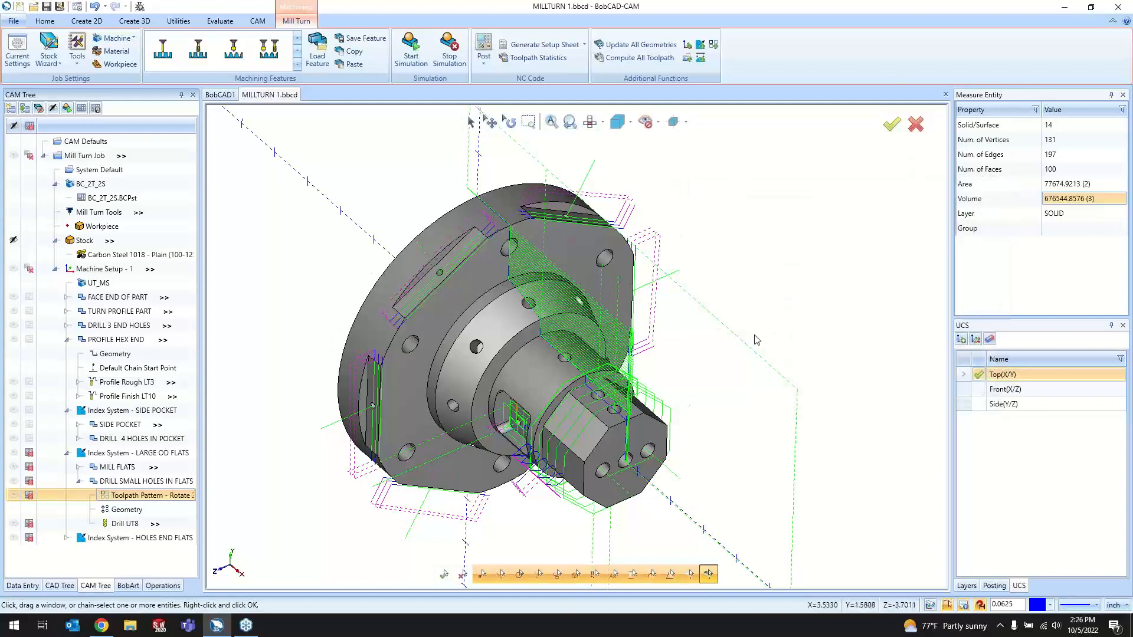
{"action": "middle_click_drag", "start_coordinate": [442, 396], "coordinate": [377, 422]}
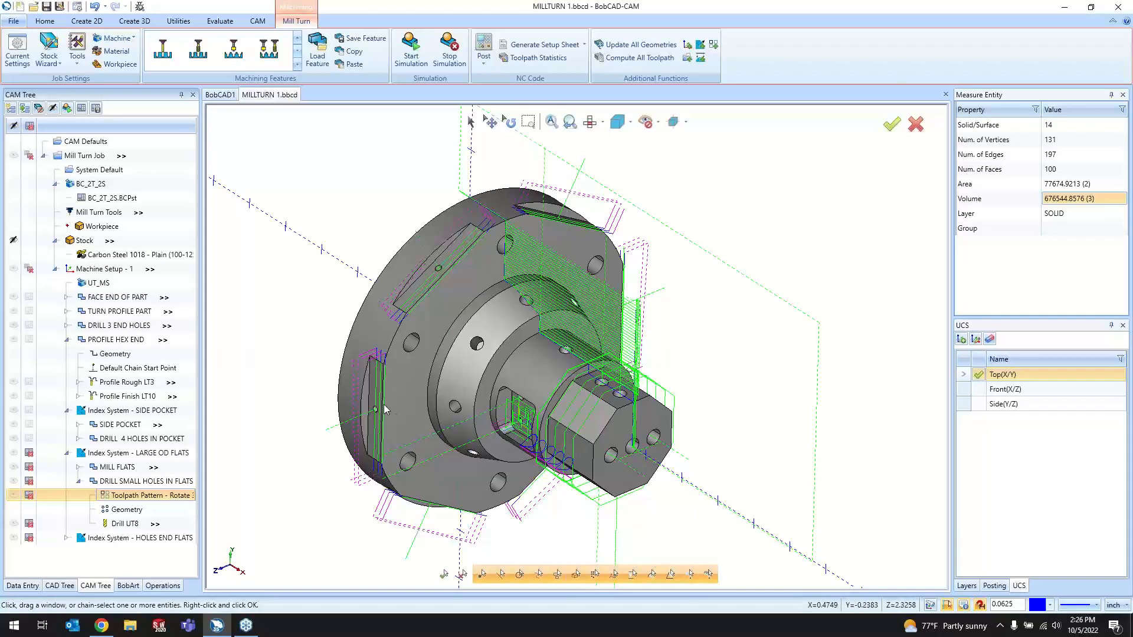
- Collapse the SIDE POCKET and LARGE OD FLATS index systems in the CAM tree and enable posting for LARGE OD FLATS
{"action": "left_click", "coordinate": [78, 481]}
{"action": "left_click", "coordinate": [137, 453]}
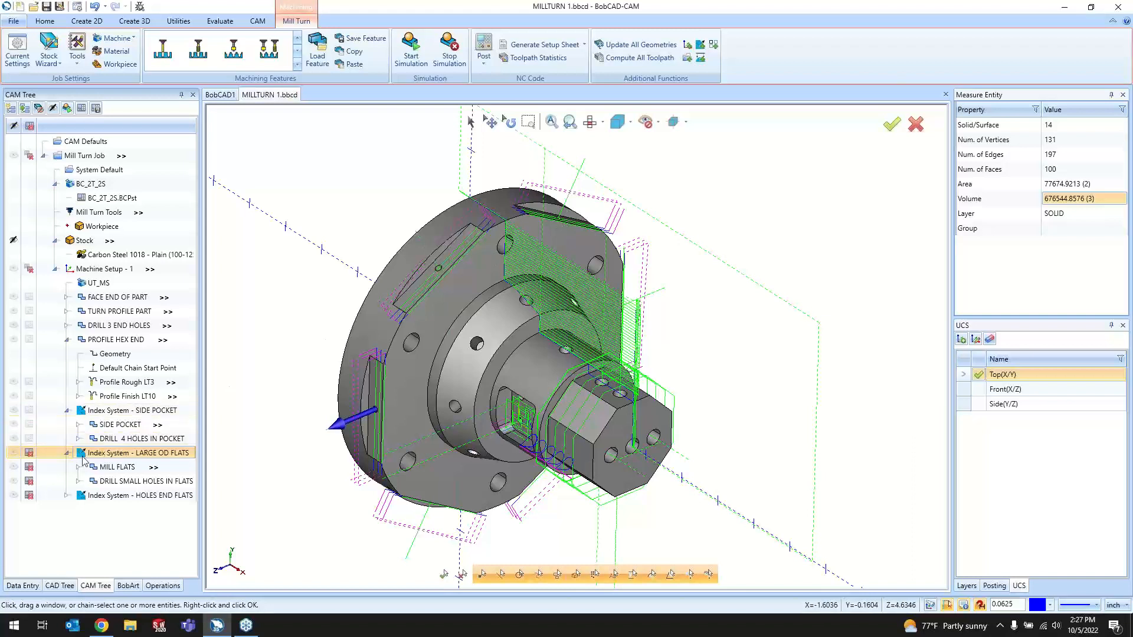
{"action": "left_click", "coordinate": [67, 410]}
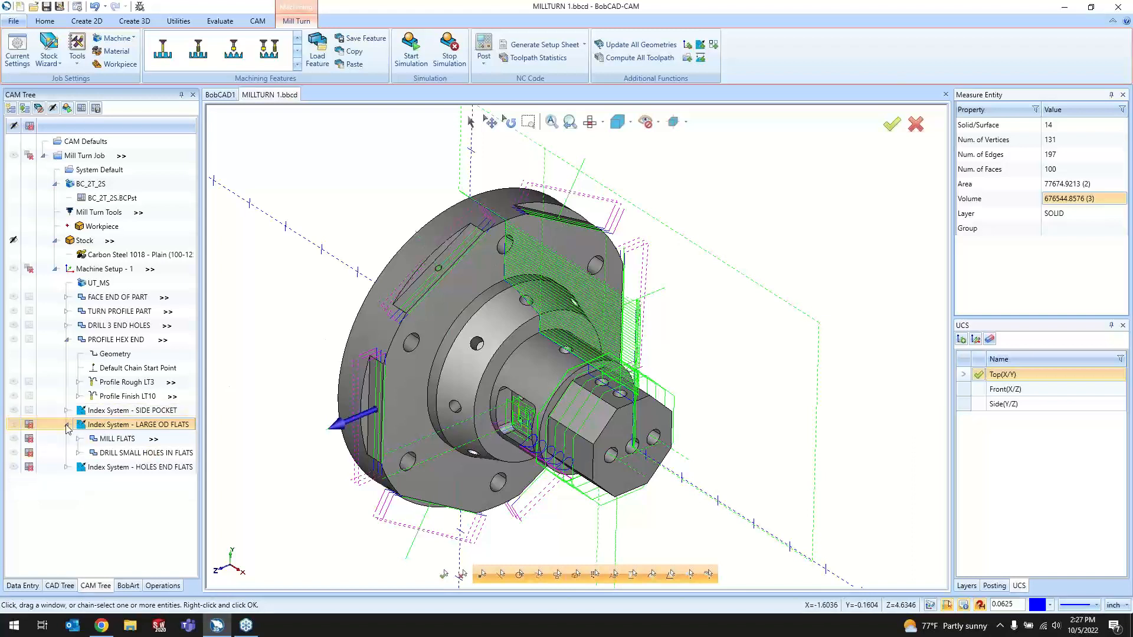
{"action": "left_click", "coordinate": [67, 424]}
{"action": "left_click", "coordinate": [28, 425]}
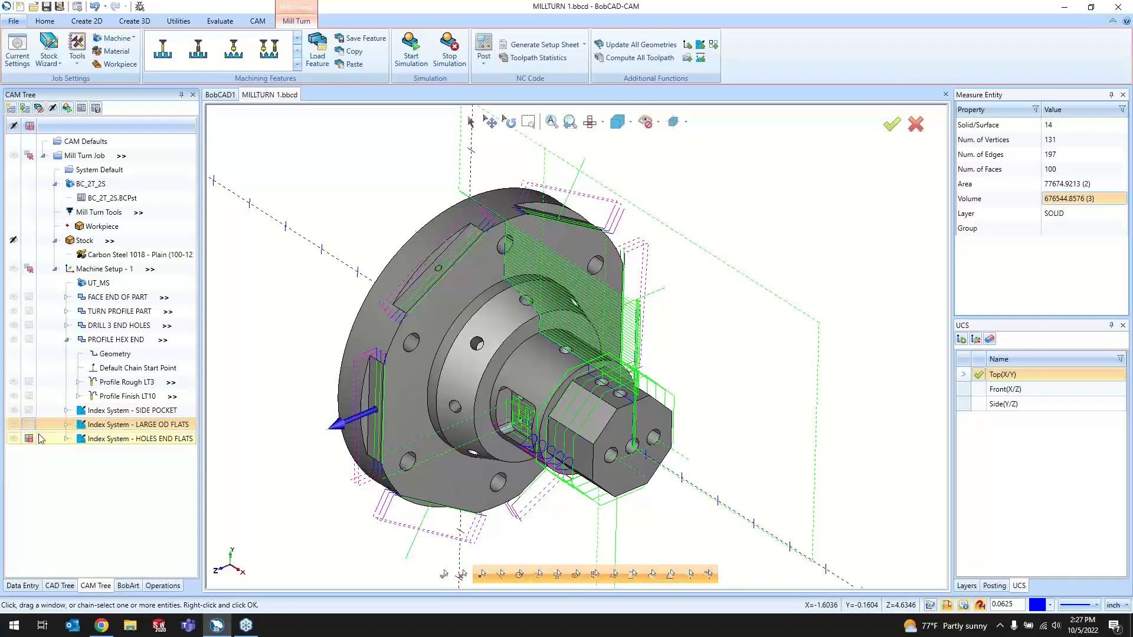
- Expand the HOLES END FLATS index system and examine its direction at the two-hole flat on the hex end
{"action": "left_click", "coordinate": [66, 438]}
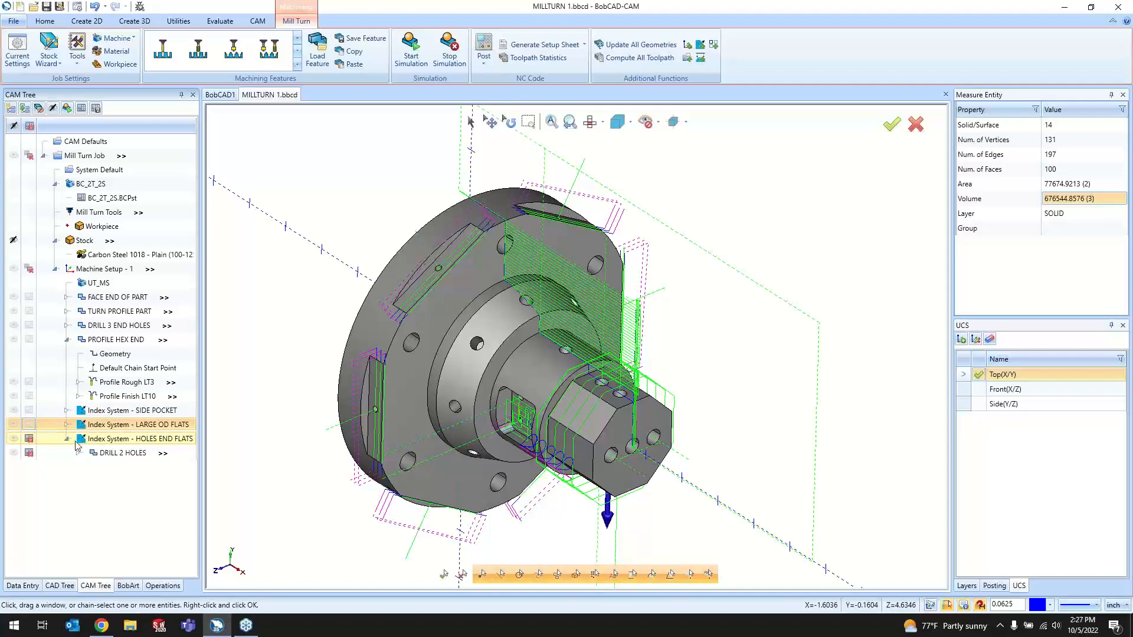
{"action": "left_click", "coordinate": [134, 441]}
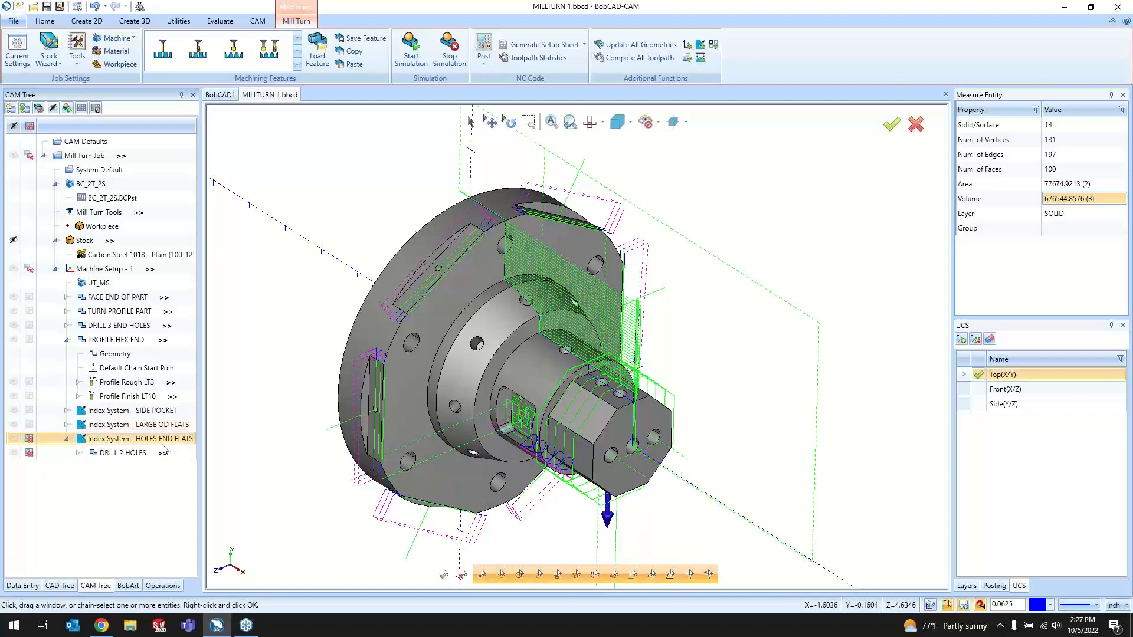
{"action": "middle_click_drag", "start_coordinate": [662, 469], "coordinate": [646, 414]}
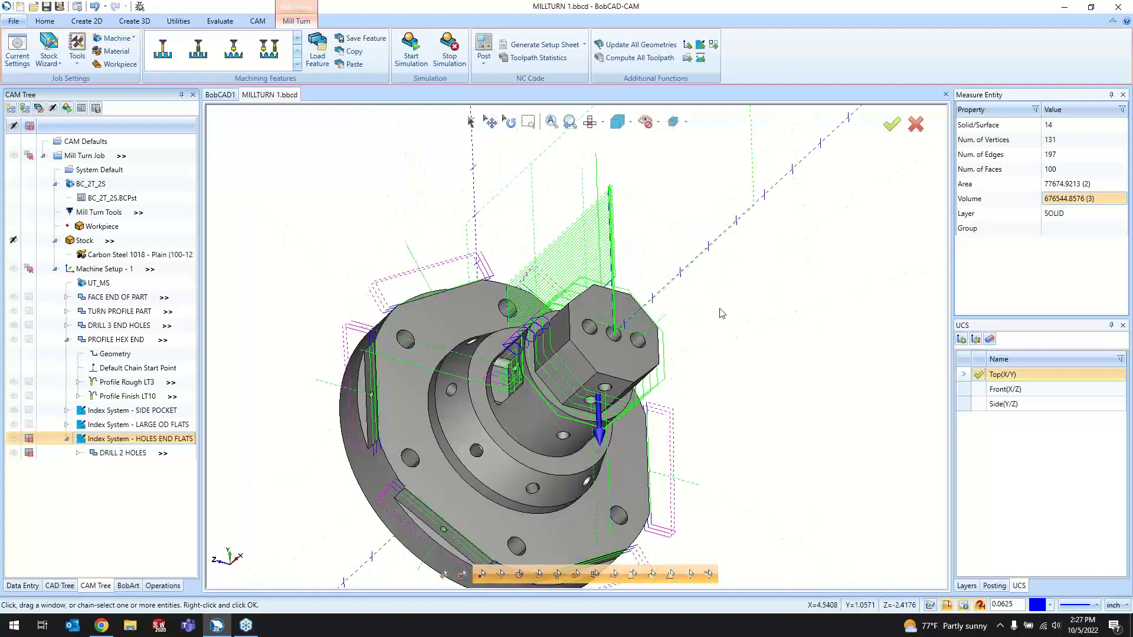
{"action": "middle_click_drag", "start_coordinate": [466, 245], "coordinate": [426, 260]}
{"action": "scroll", "coordinate": [726, 378], "scroll_direction": "up", "scroll_amount": 3}
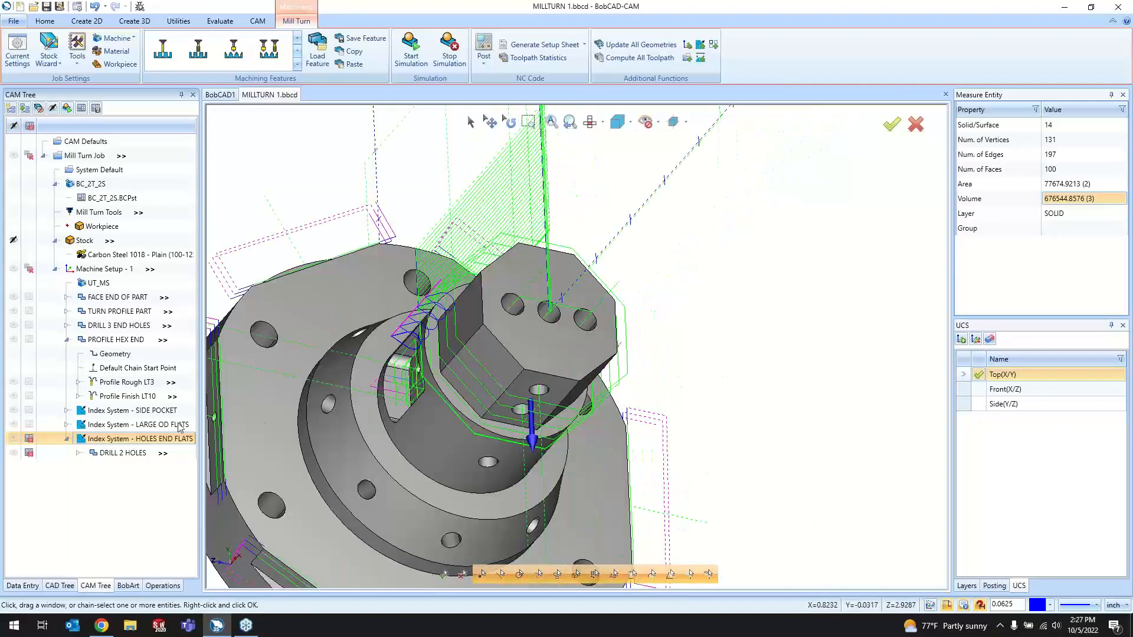
- Reselect the HOLES END FLATS index direction using the hex flat with the two holes, and cancel the selection
{"action": "right_click", "coordinate": [109, 447]}
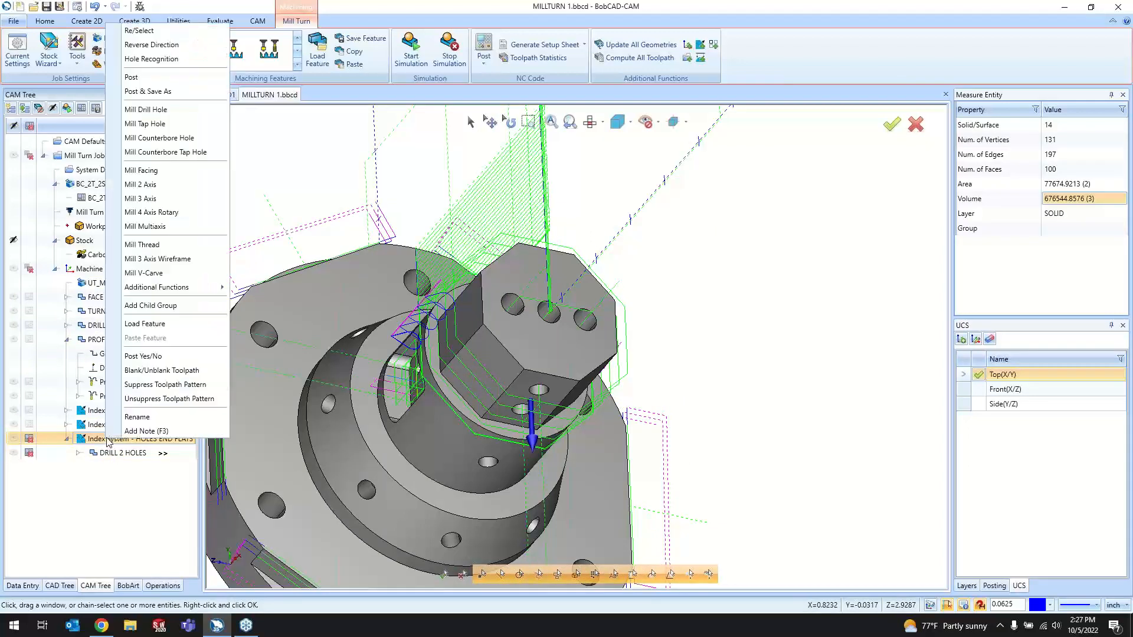
{"action": "left_click", "coordinate": [157, 43]}
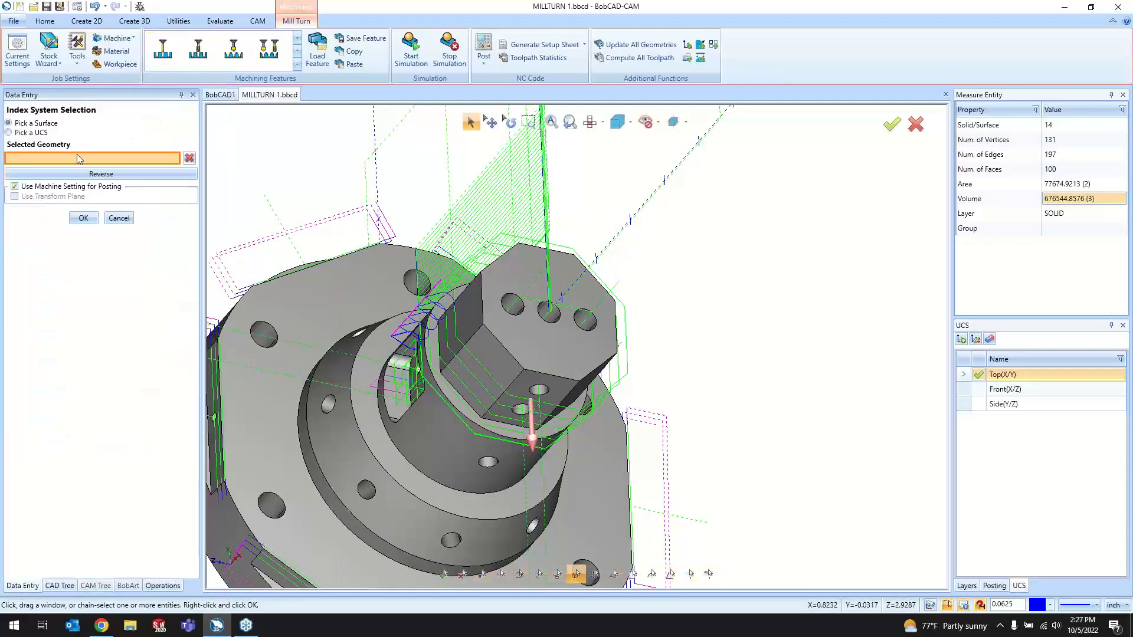
{"action": "left_click", "coordinate": [555, 411]}
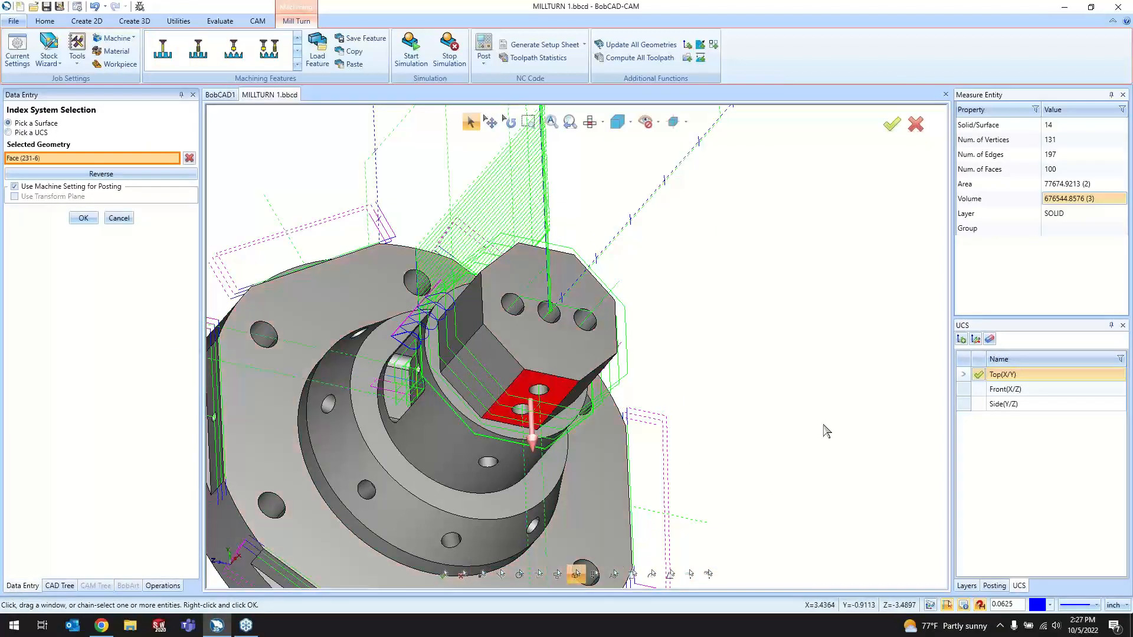
{"action": "left_click", "coordinate": [119, 218]}
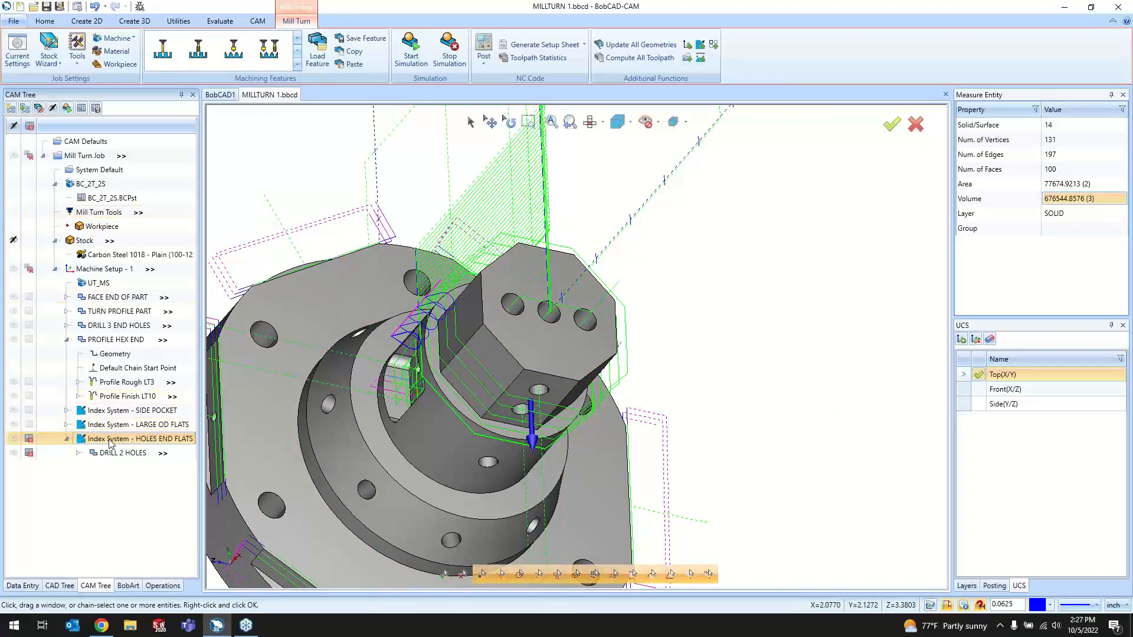
- Start a Mill Drill Hole feature under HOLES END FLATS using the two hole faces on the hex flat
{"action": "right_click", "coordinate": [109, 444]}
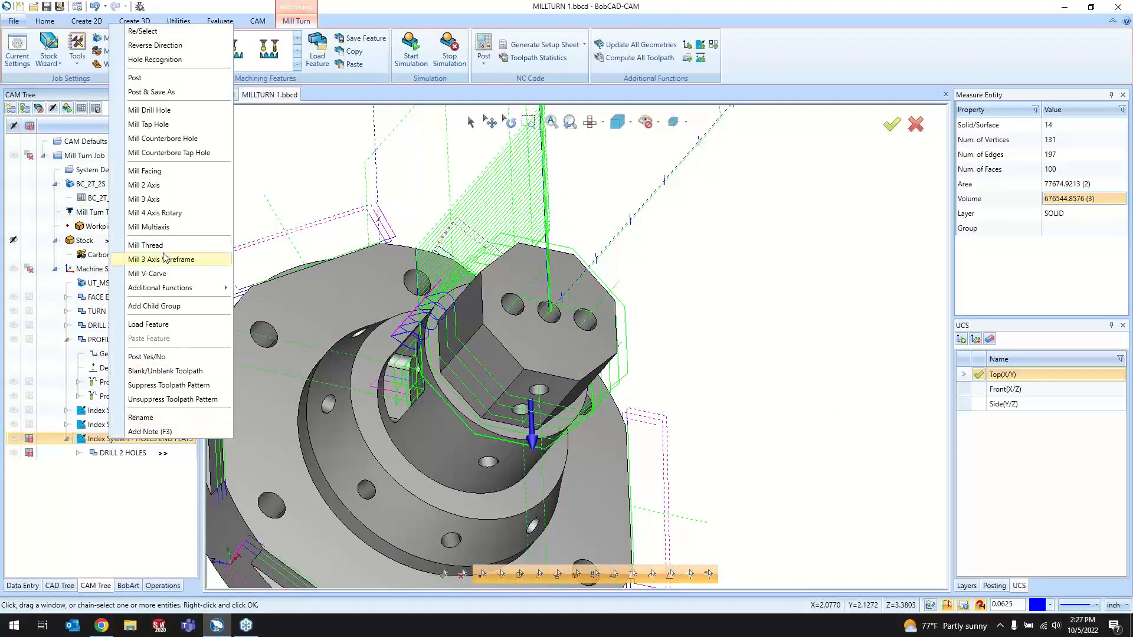
{"action": "left_click", "coordinate": [157, 114]}
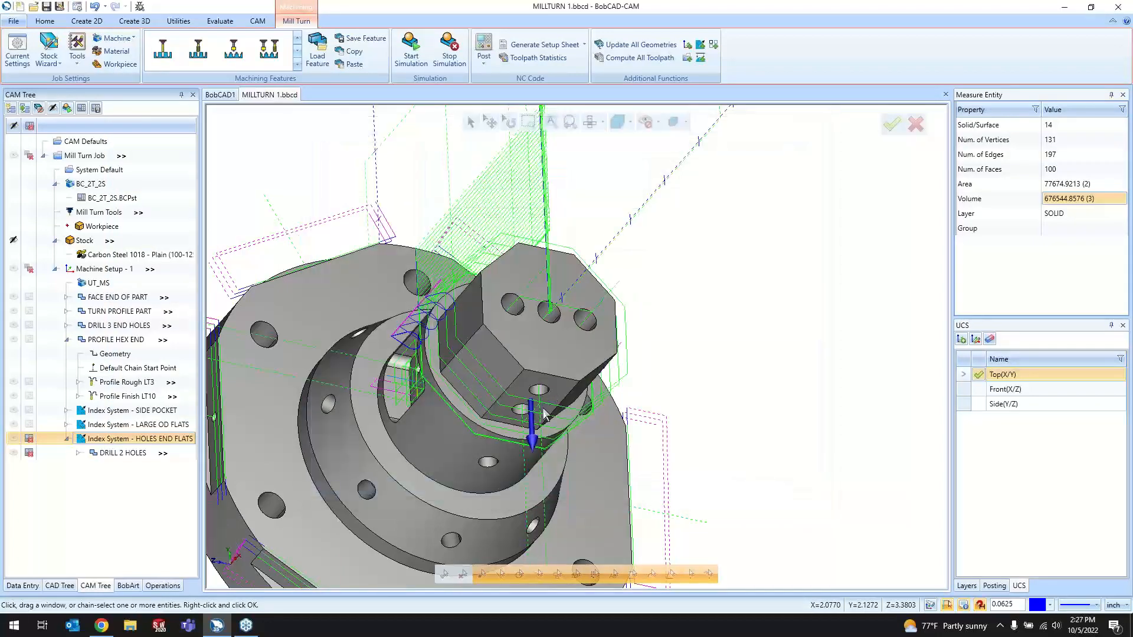
{"action": "left_click", "coordinate": [538, 390]}
{"action": "left_click", "coordinate": [520, 409]}
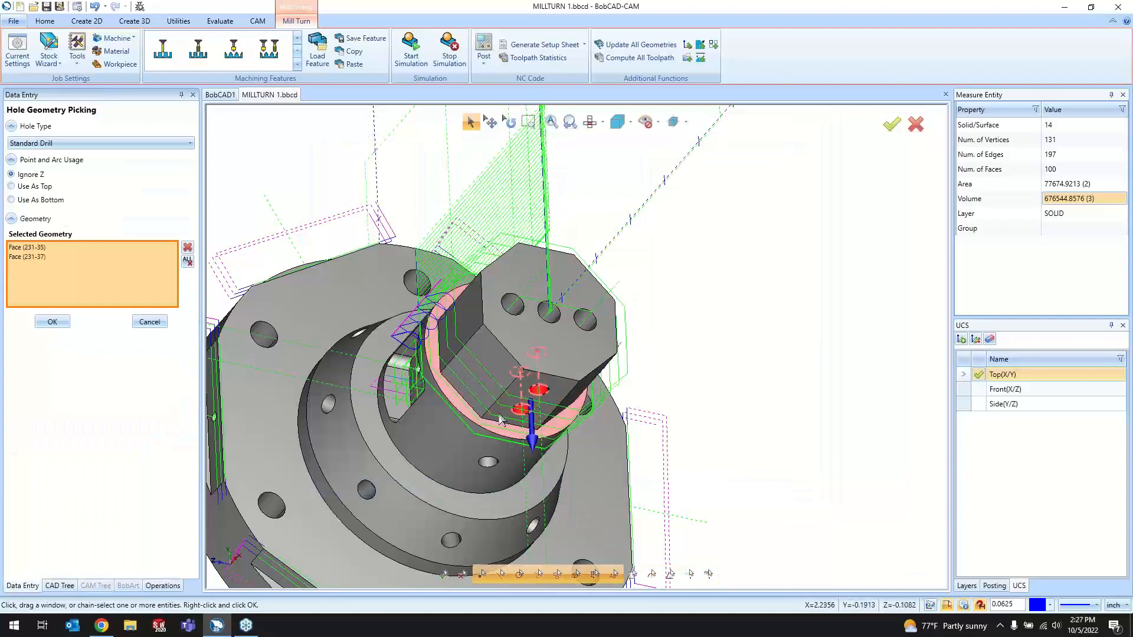
{"action": "left_click", "coordinate": [52, 322]}
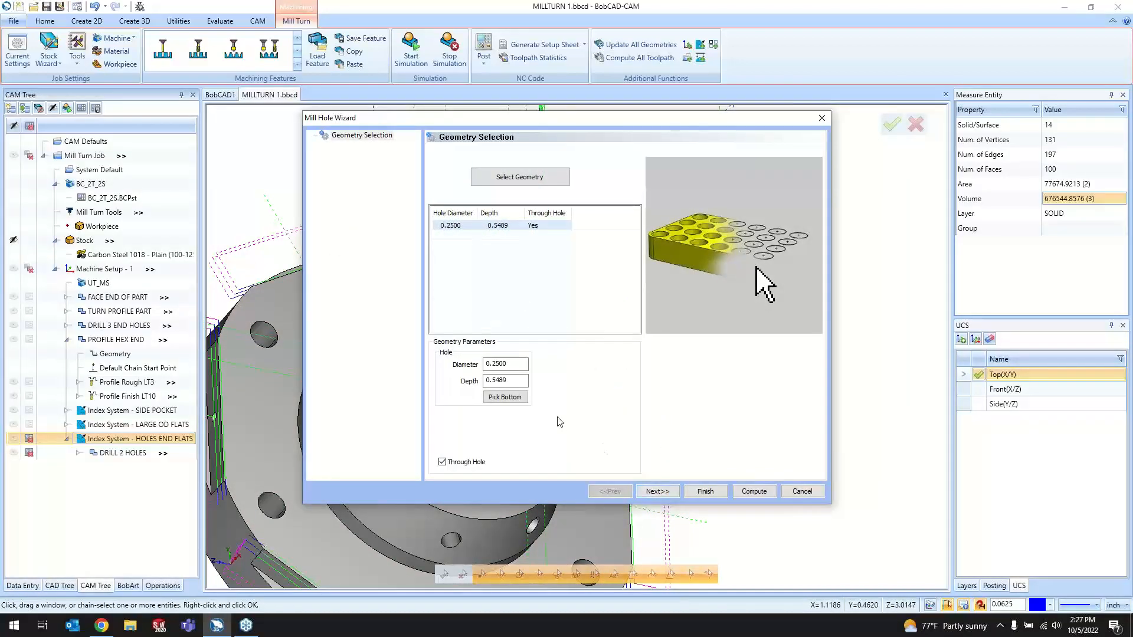
- Turn off the Through Hole option for the 0.2500 diameter holes in the Mill Hole Wizard
{"action": "left_click", "coordinate": [519, 381]}
{"action": "left_click_drag", "start_coordinate": [512, 125], "coordinate": [805, 128]}
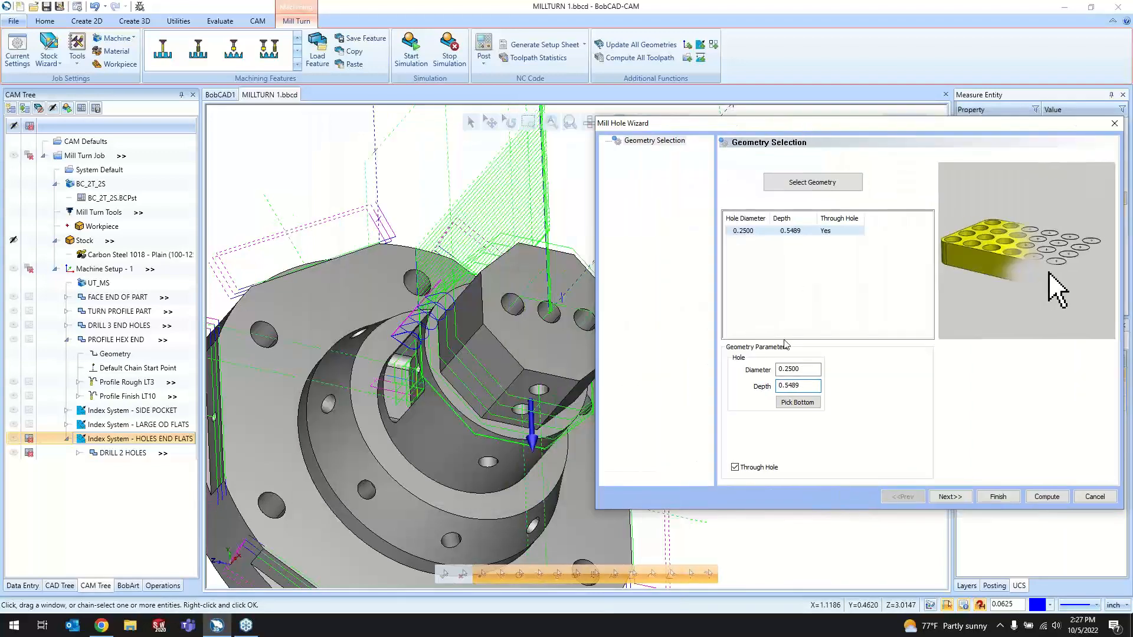
{"action": "left_click", "coordinate": [764, 466]}
{"action": "left_click_drag", "start_coordinate": [692, 123], "coordinate": [476, 125]}
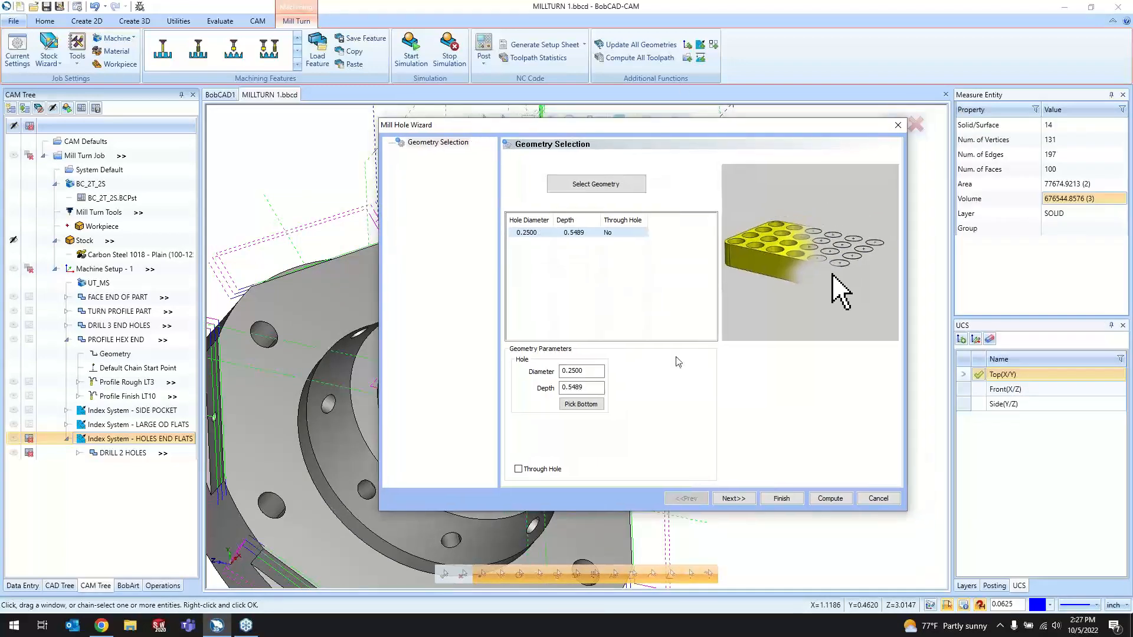
- Advance to the Machining Strategy, preview the Drill and Chamfer Drill operations, and cancel the new hole feature
{"action": "left_click", "coordinate": [726, 498]}
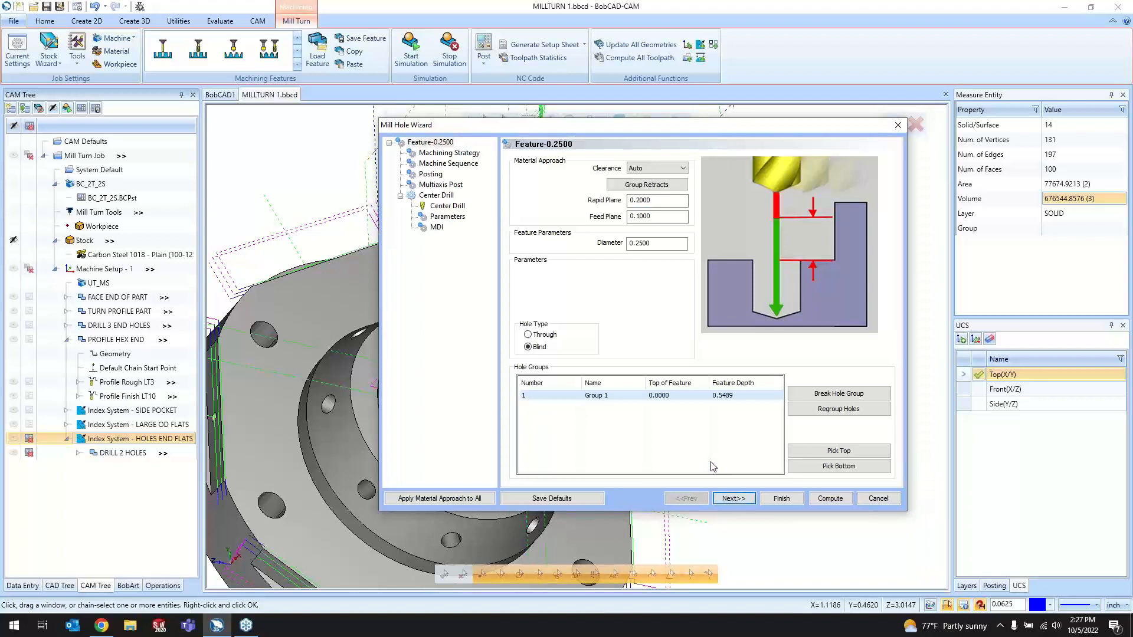
{"action": "left_click", "coordinate": [732, 499]}
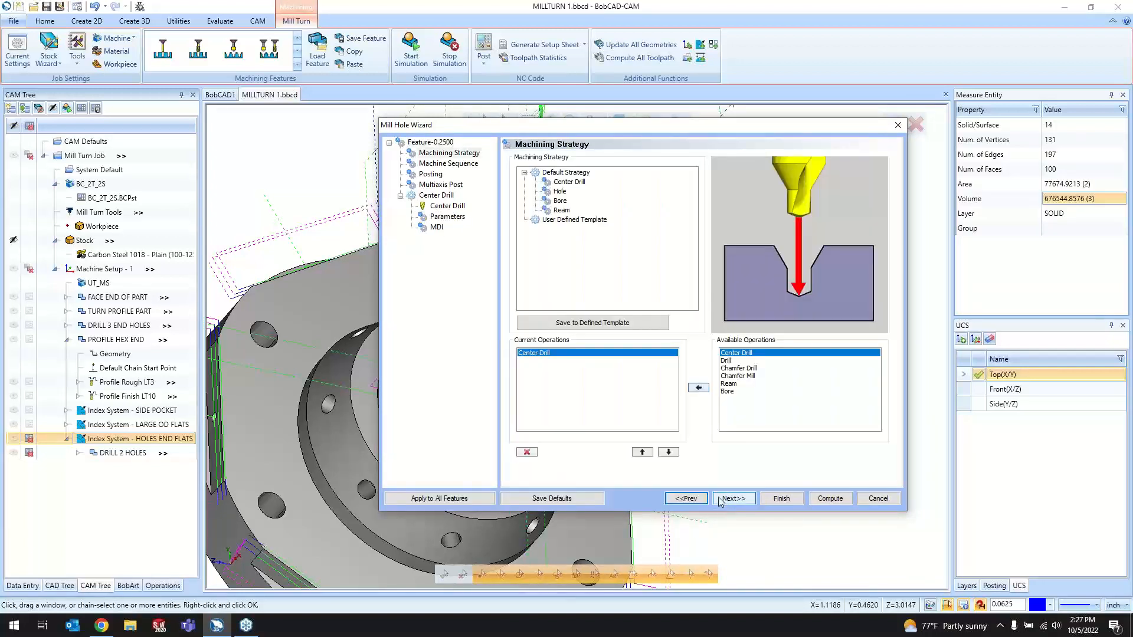
{"action": "left_click", "coordinate": [754, 361]}
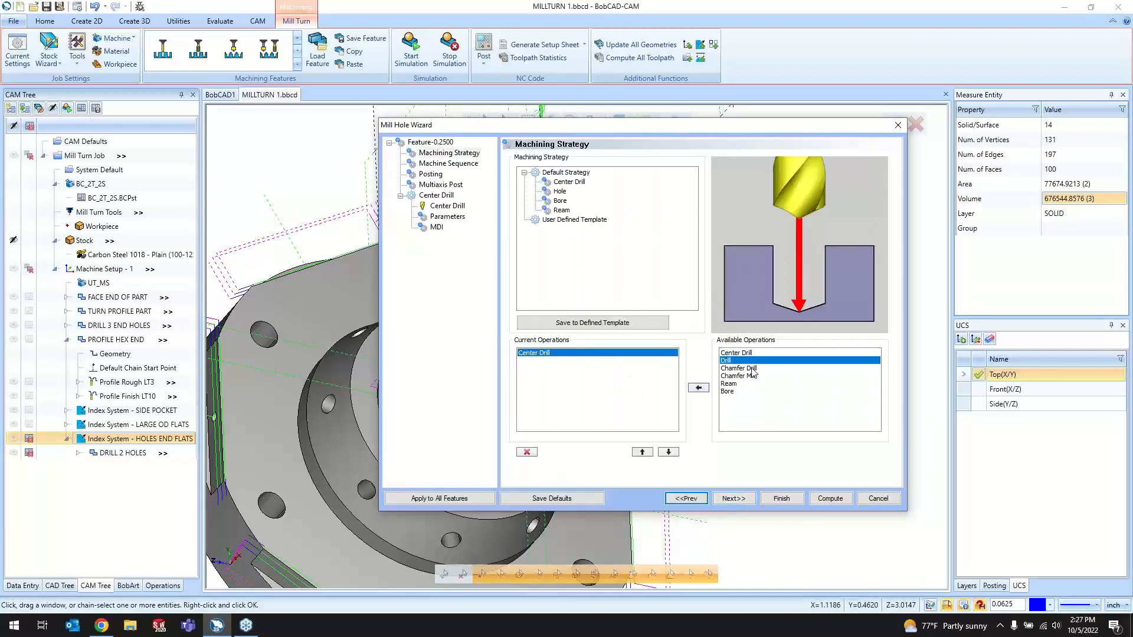
{"action": "left_click", "coordinate": [749, 369]}
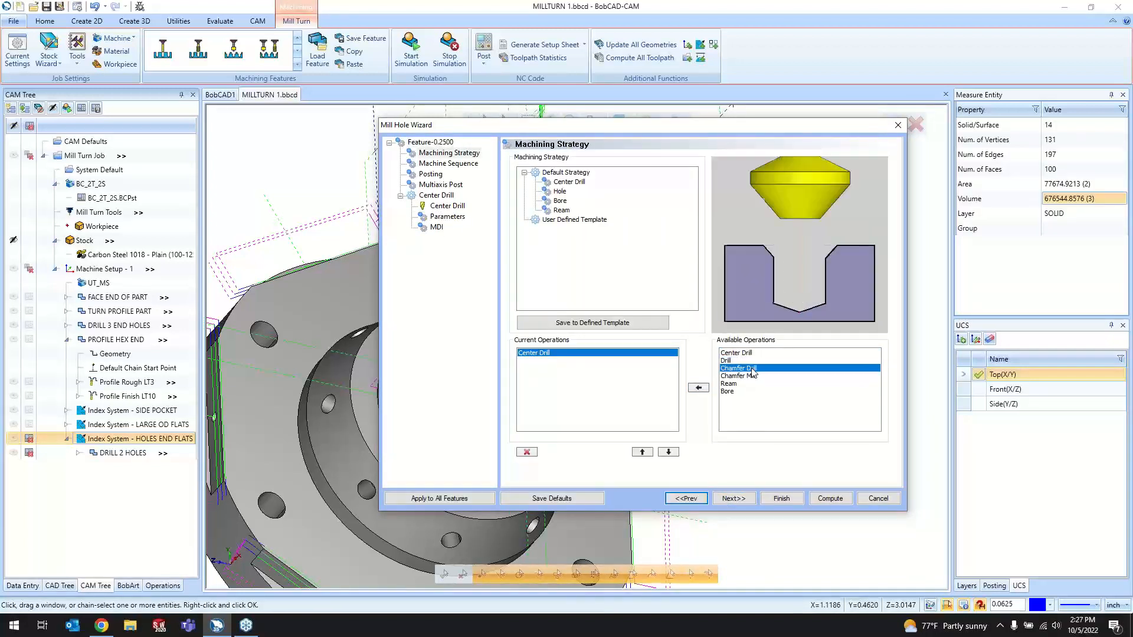
{"action": "left_click", "coordinate": [878, 499]}
- Open the existing DRILL 2 HOLES feature and review its machining strategy, machine sequence and posting settings
{"action": "double_click", "coordinate": [123, 453]}
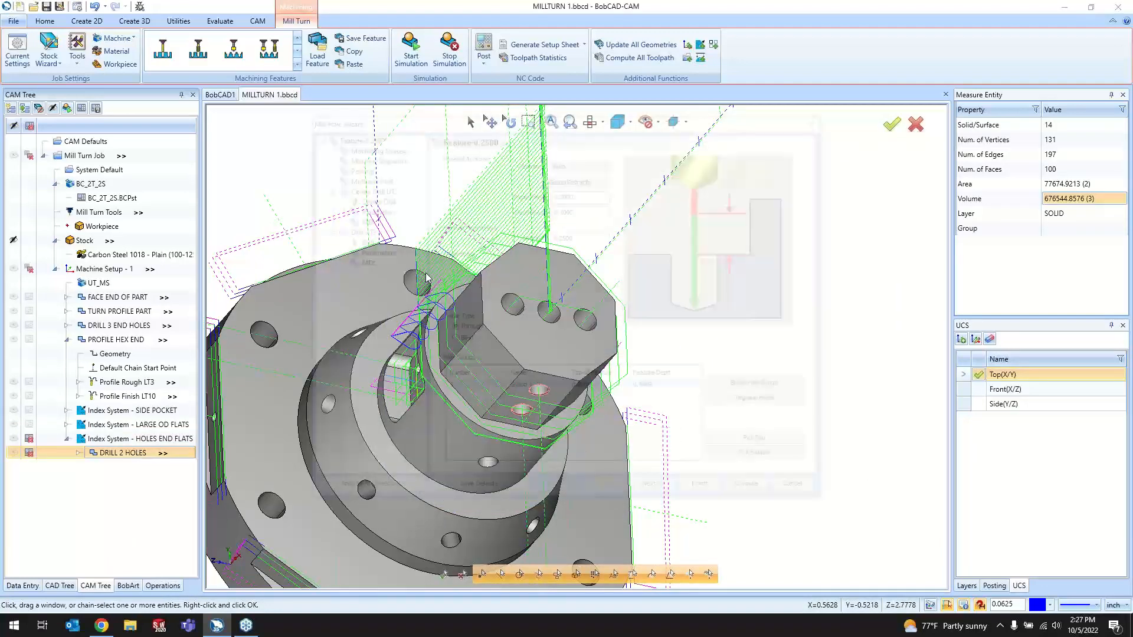
{"action": "left_click", "coordinate": [373, 145]}
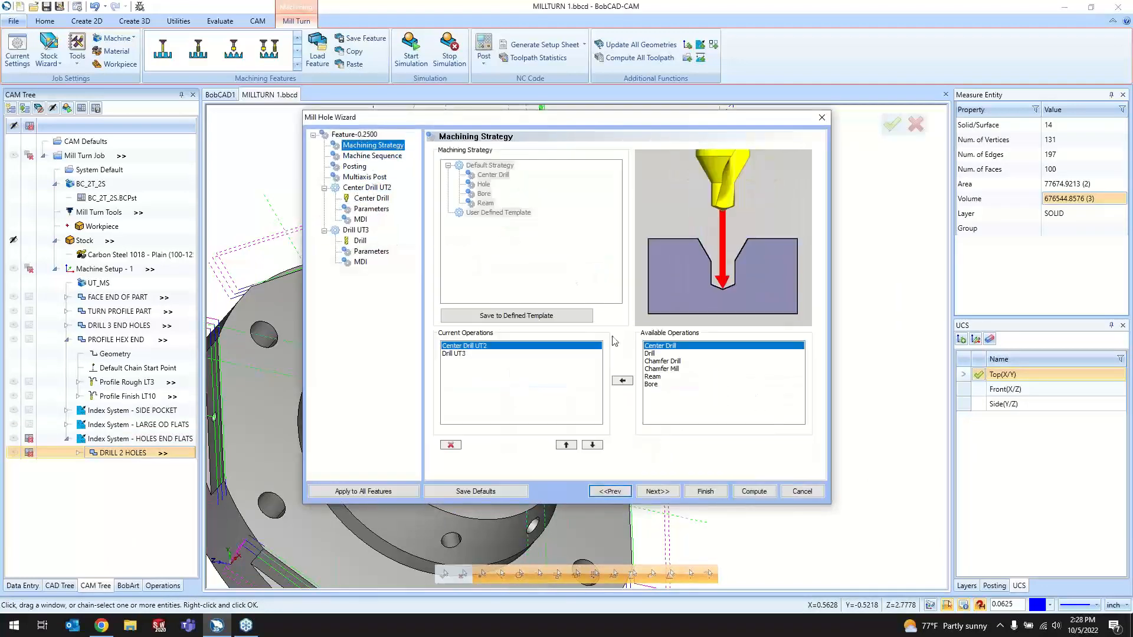
{"action": "left_click", "coordinate": [454, 354]}
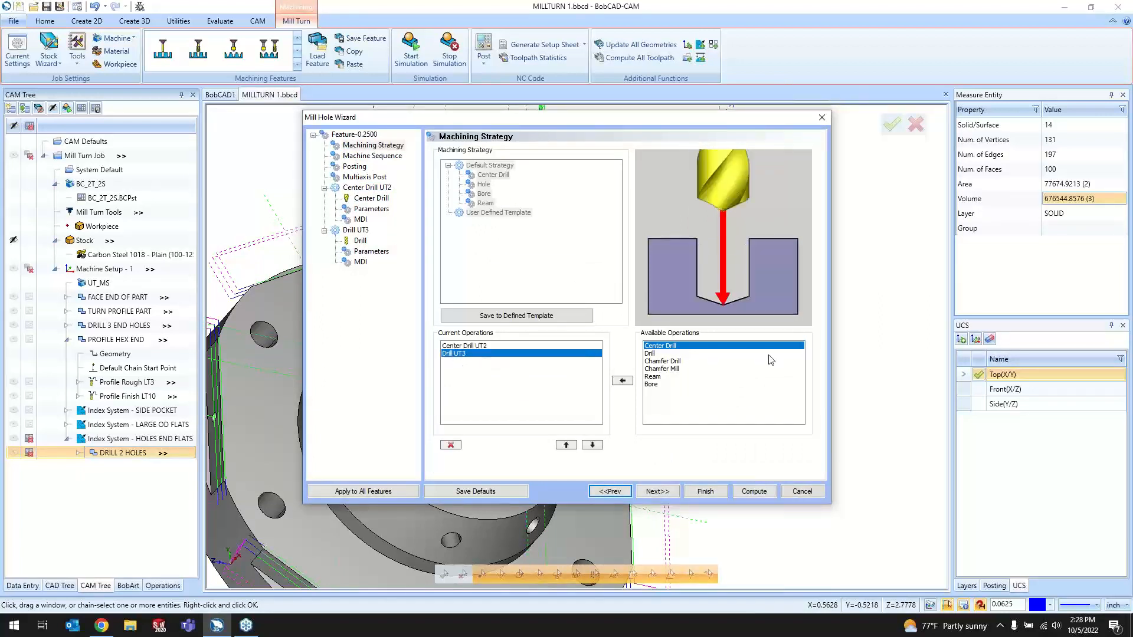
{"action": "left_click", "coordinate": [659, 491]}
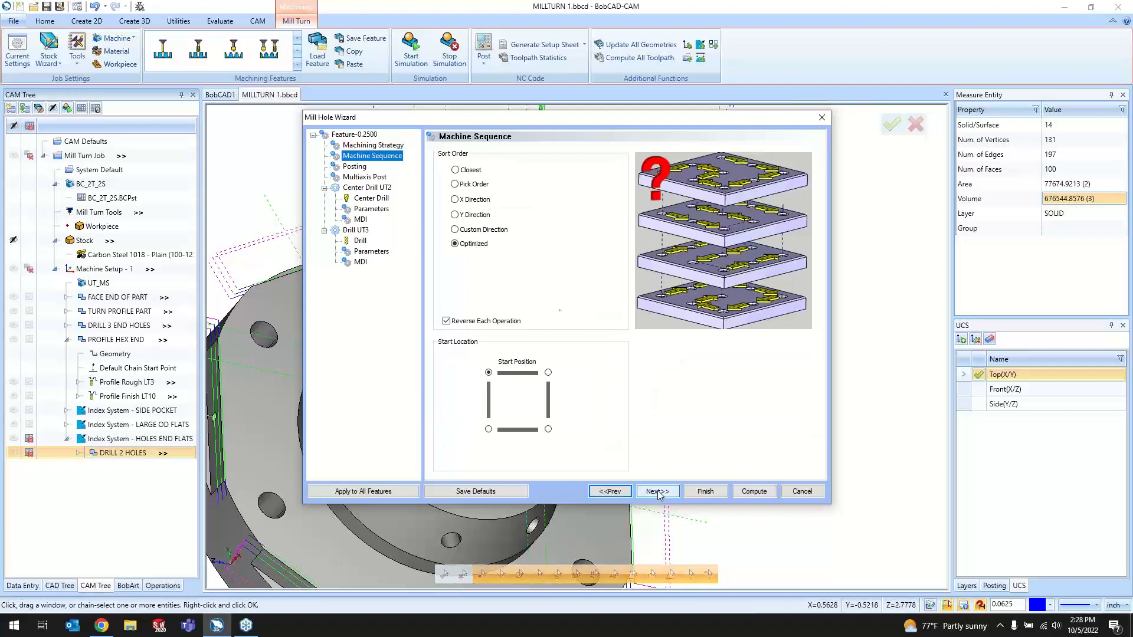
{"action": "left_click", "coordinate": [656, 491]}
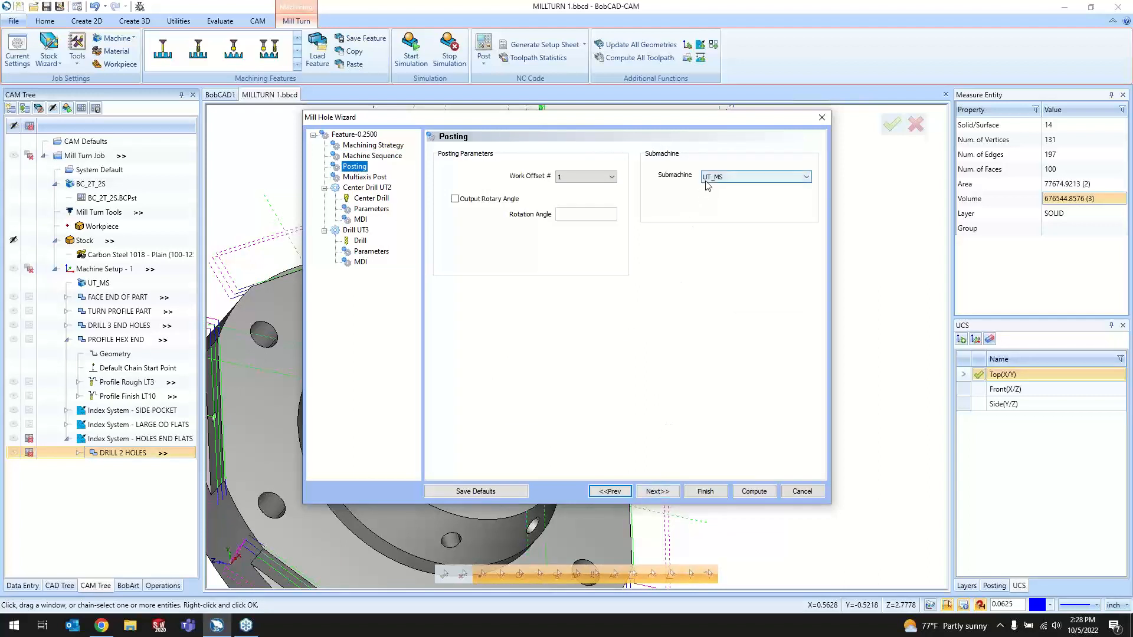
{"action": "left_click", "coordinate": [659, 492]}
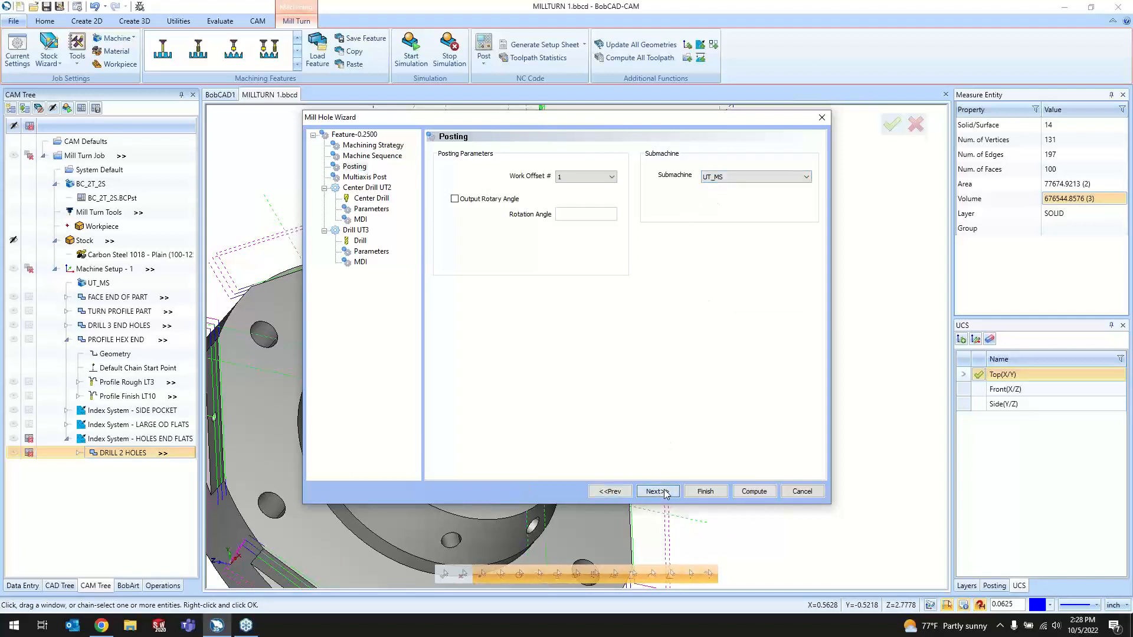
- Review the tool data and parameters of the Center Drill and Drill operations, and finish the Mill Hole Wizard
{"action": "left_click", "coordinate": [660, 491]}
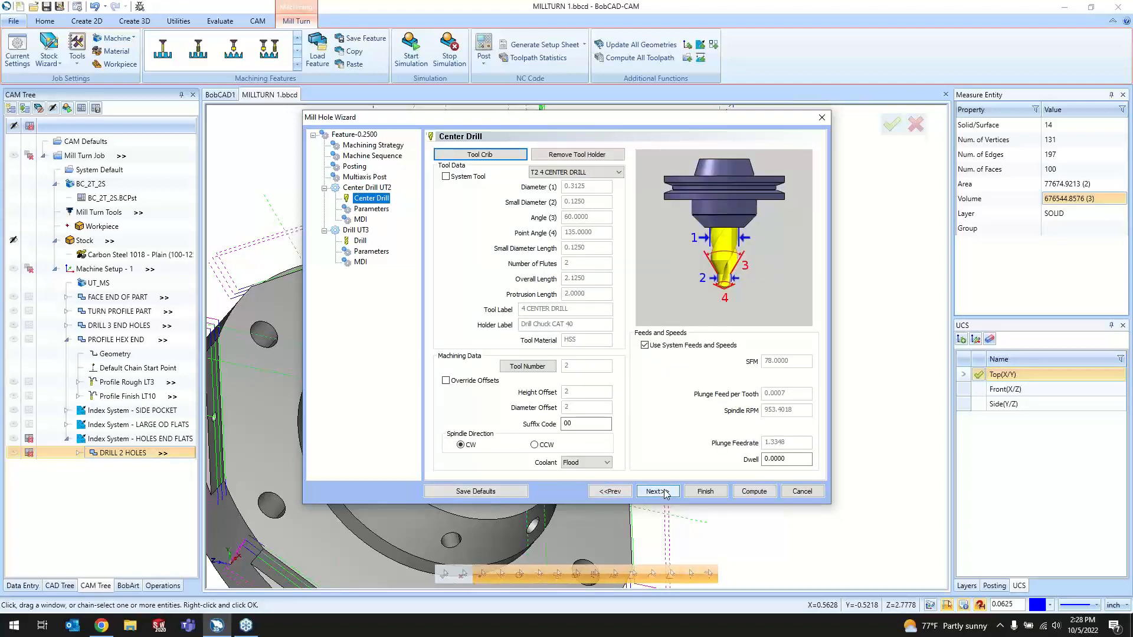
{"action": "left_click", "coordinate": [664, 492]}
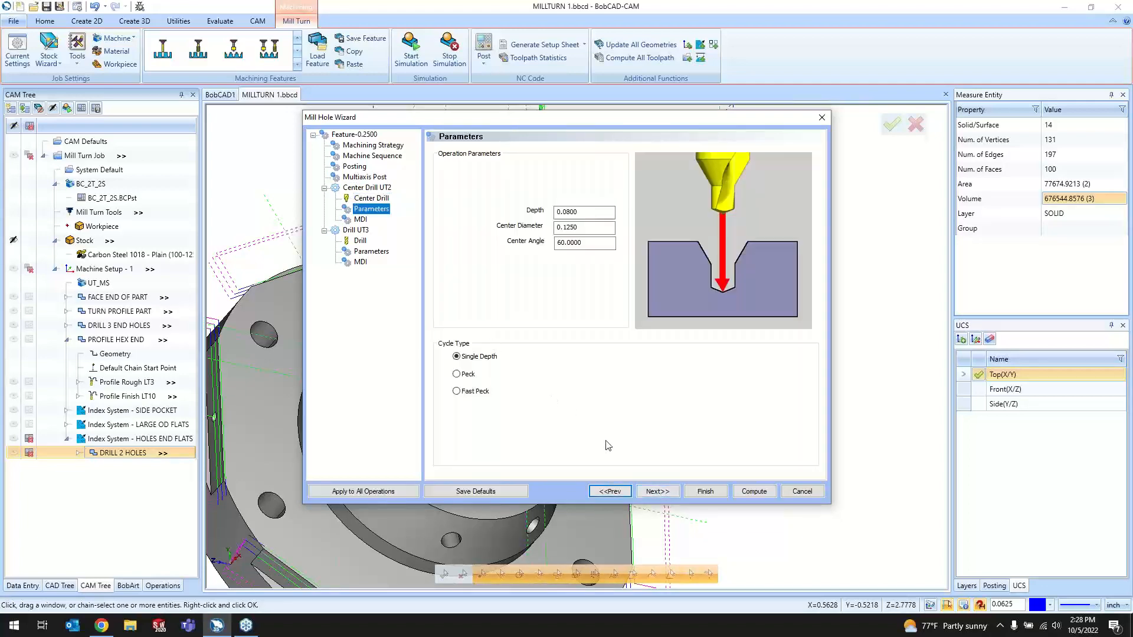
{"action": "left_click", "coordinate": [656, 491]}
{"action": "left_click", "coordinate": [655, 491]}
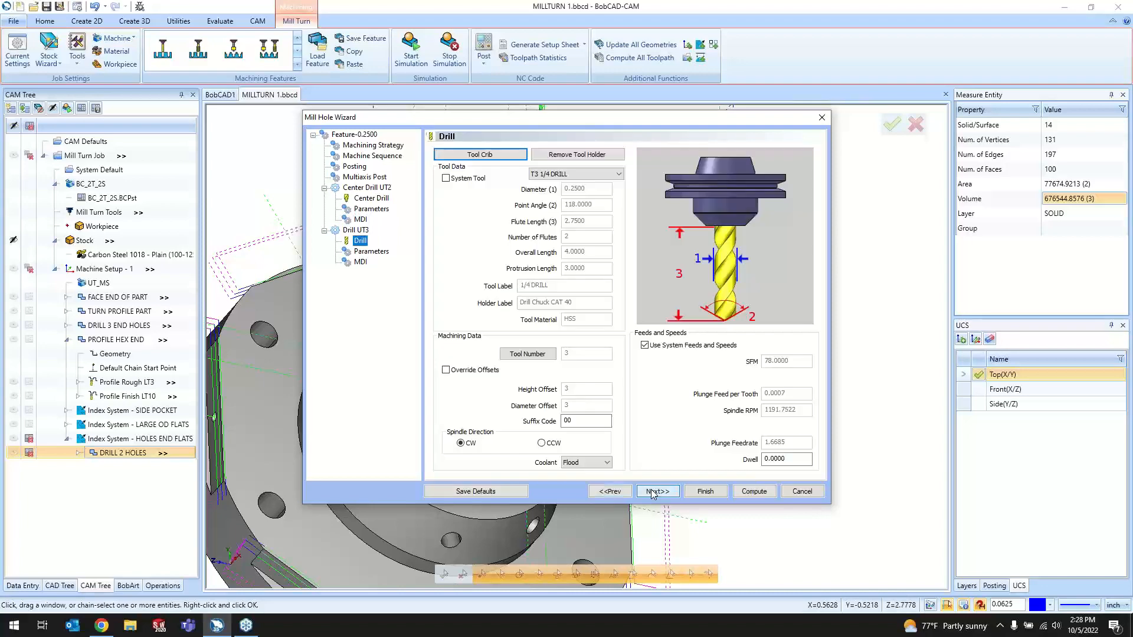
{"action": "left_click", "coordinate": [653, 492]}
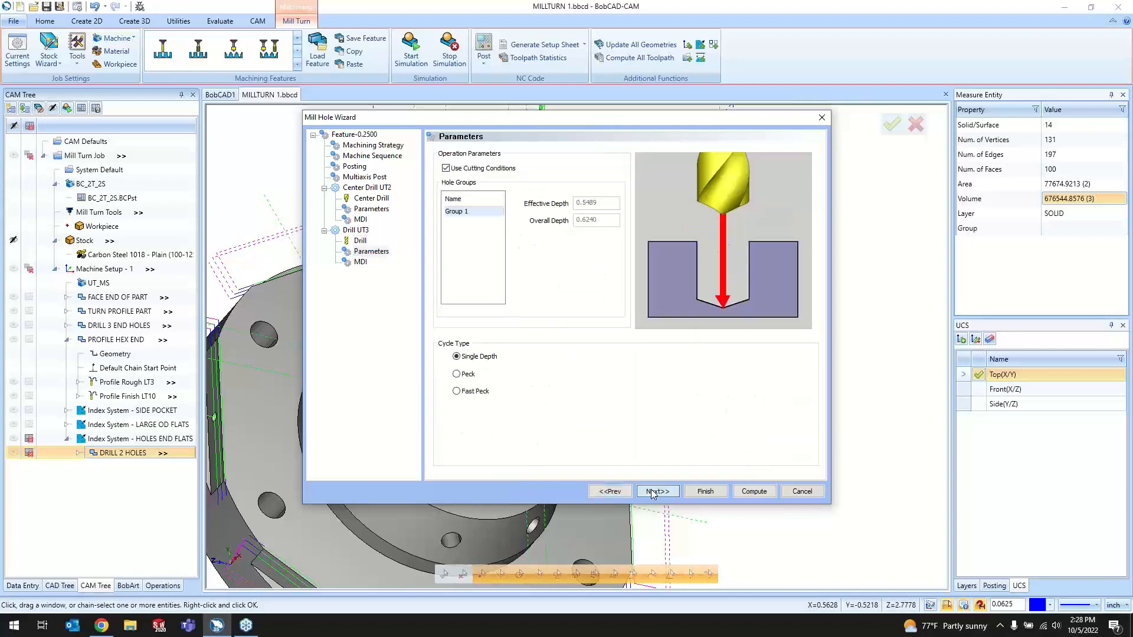
{"action": "left_click", "coordinate": [654, 492]}
{"action": "left_click", "coordinate": [706, 492]}
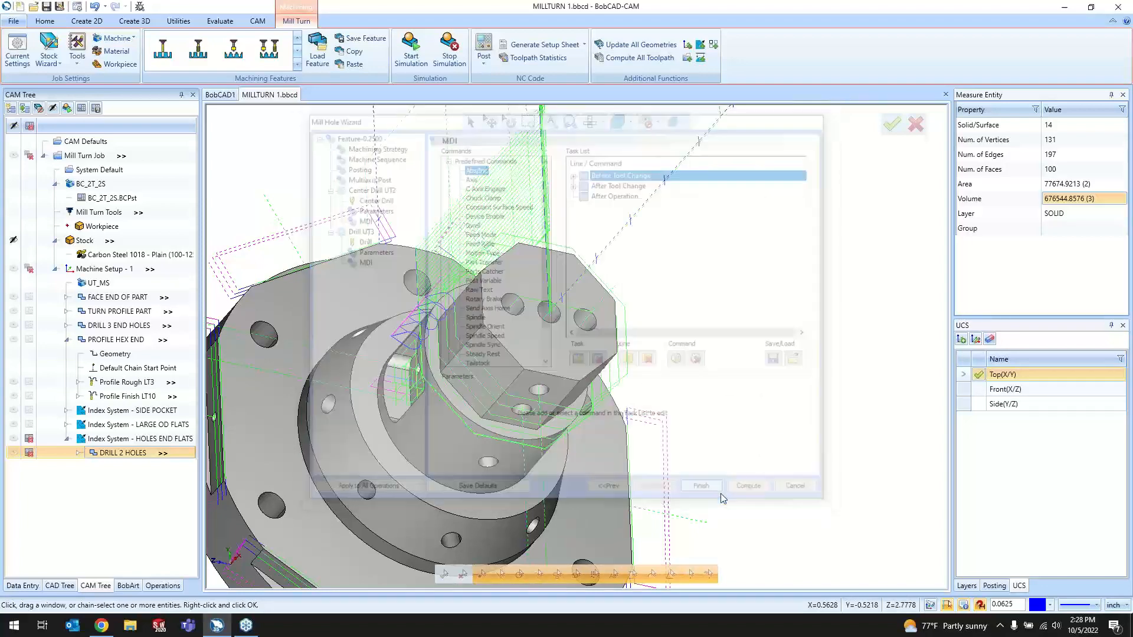
- Review the rotate toolpath pattern of the DRILL 2 HOLES feature, including its 180° angle, single copy and rotation axis
{"action": "scroll", "coordinate": [544, 407], "scroll_direction": "up", "scroll_amount": 5}
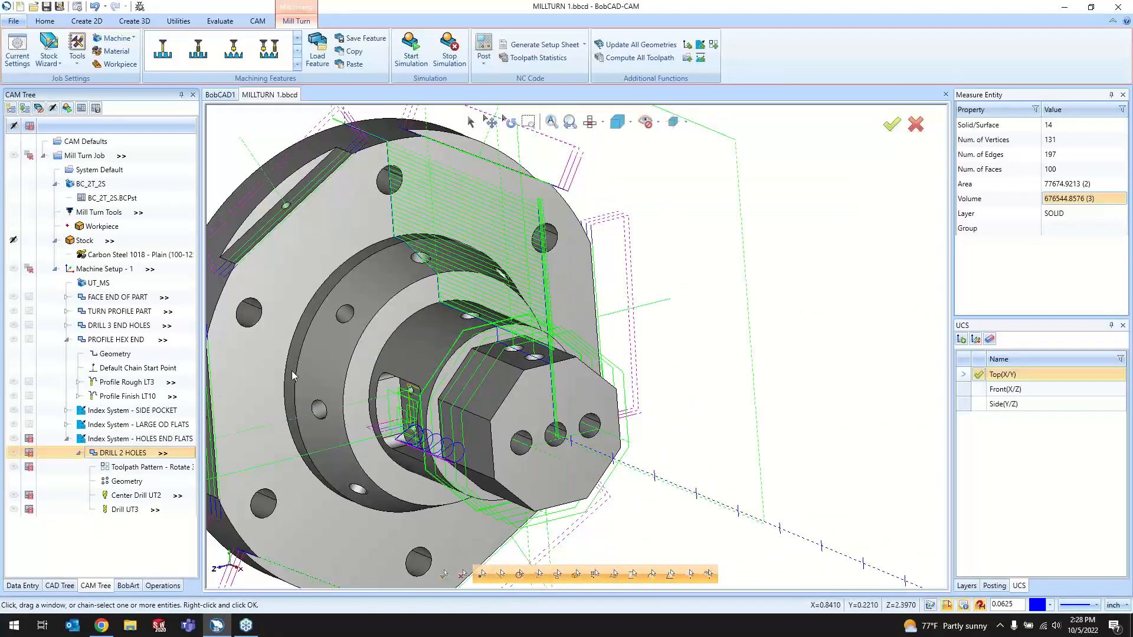
{"action": "middle_click_drag", "start_coordinate": [525, 446], "coordinate": [525, 368]}
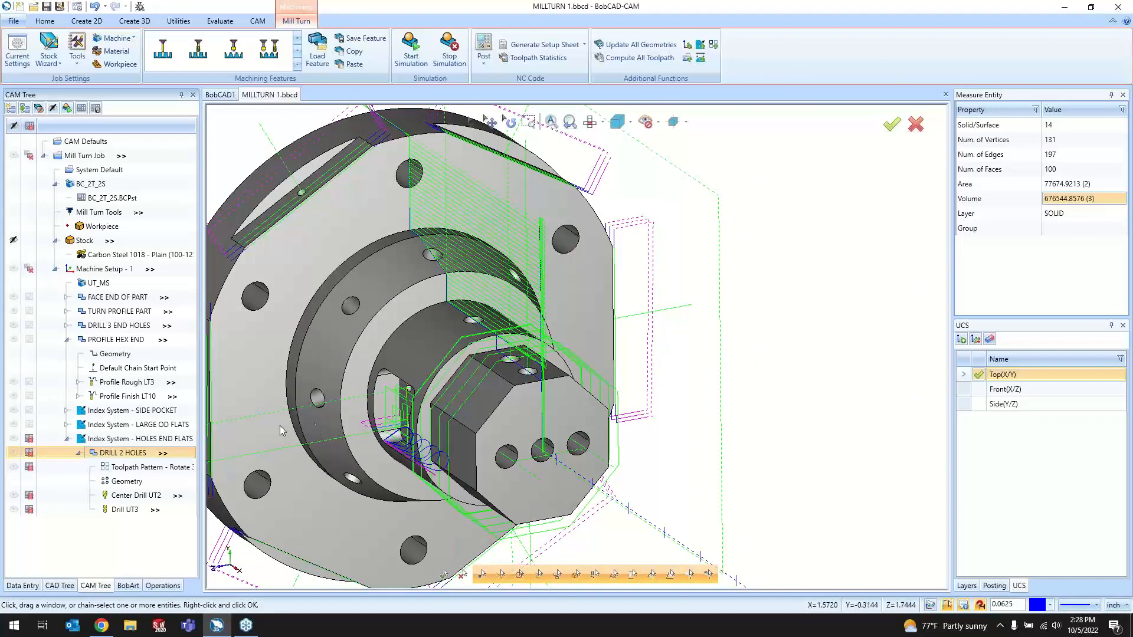
{"action": "right_click", "coordinate": [125, 458]}
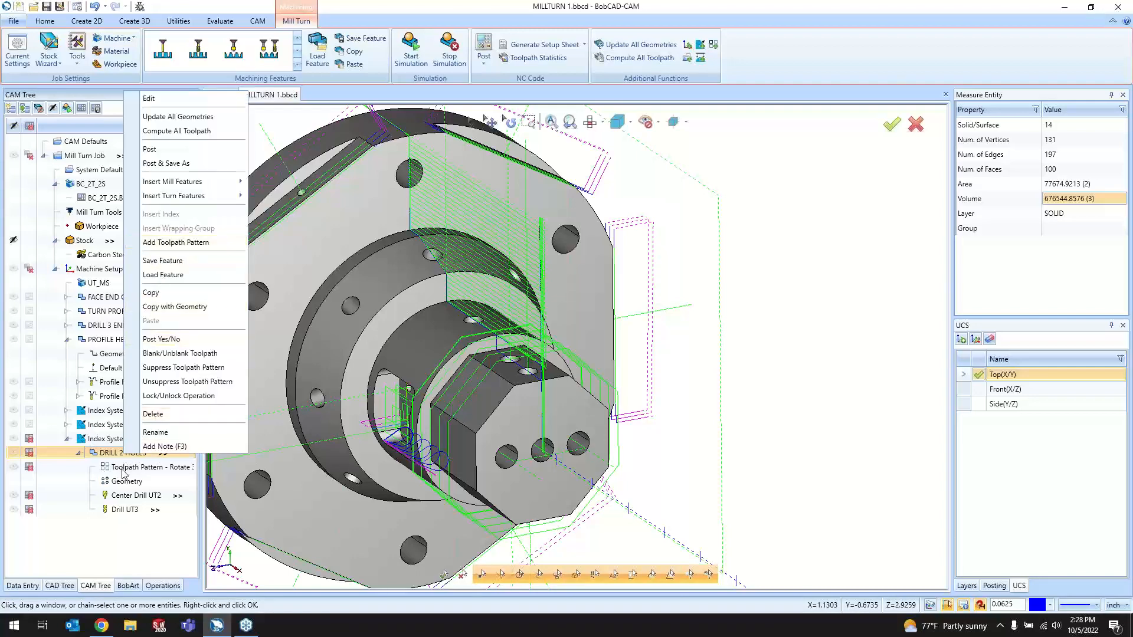
{"action": "double_click", "coordinate": [124, 468]}
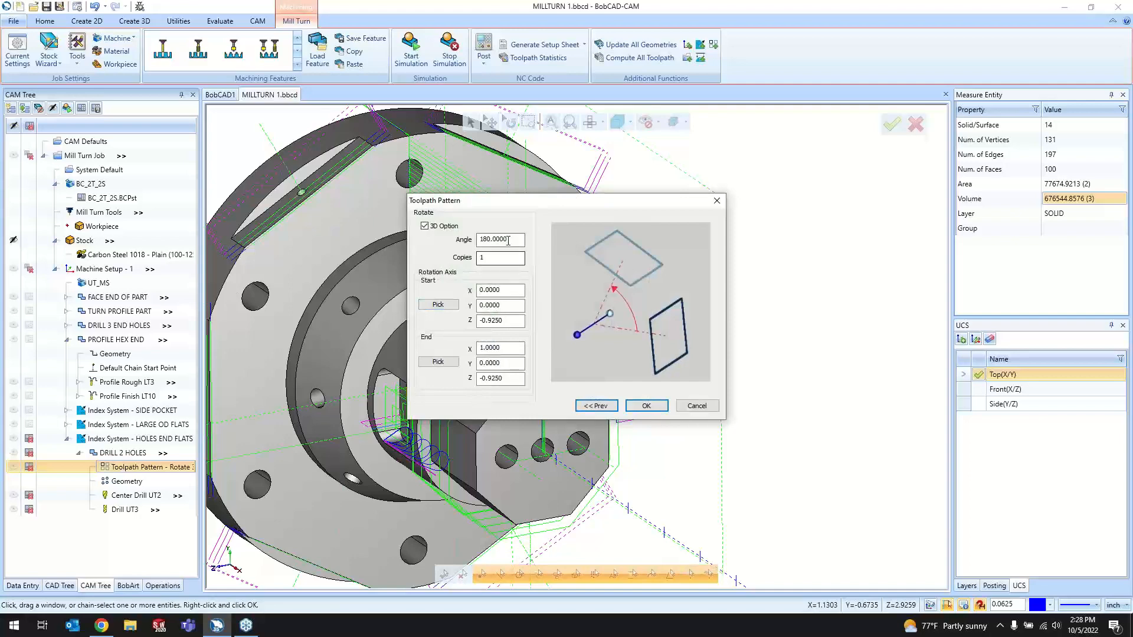
{"action": "left_click", "coordinate": [508, 240]}
{"action": "left_click_drag", "start_coordinate": [455, 204], "coordinate": [684, 231]}
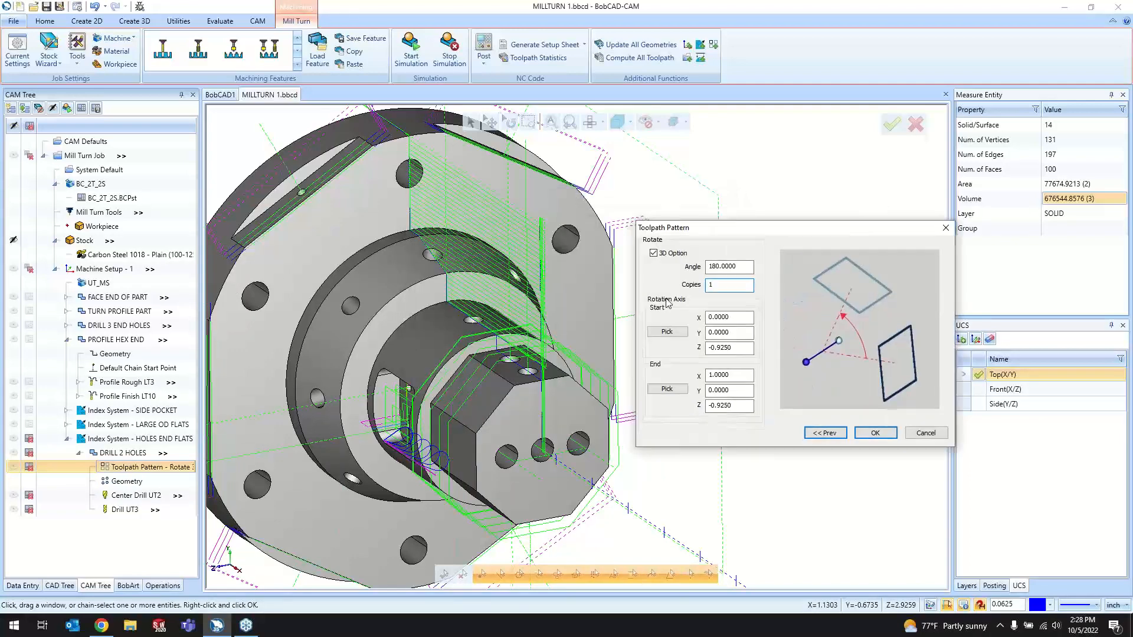
{"action": "left_click", "coordinate": [870, 434]}
- Re-enable the Index System - HOLES END FLATS operations, collapse that group, and launch the machine simulation
{"action": "scroll", "coordinate": [590, 377], "scroll_direction": "down", "scroll_amount": 3}
{"action": "middle_click_drag", "start_coordinate": [546, 394], "coordinate": [572, 403]}
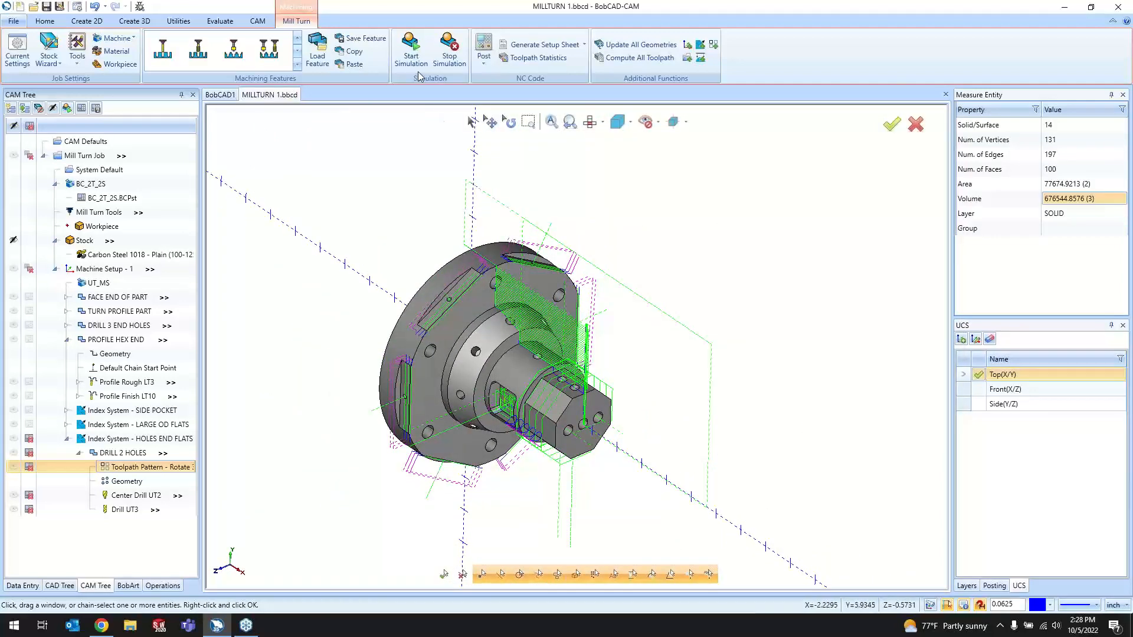
{"action": "left_click", "coordinate": [29, 440]}
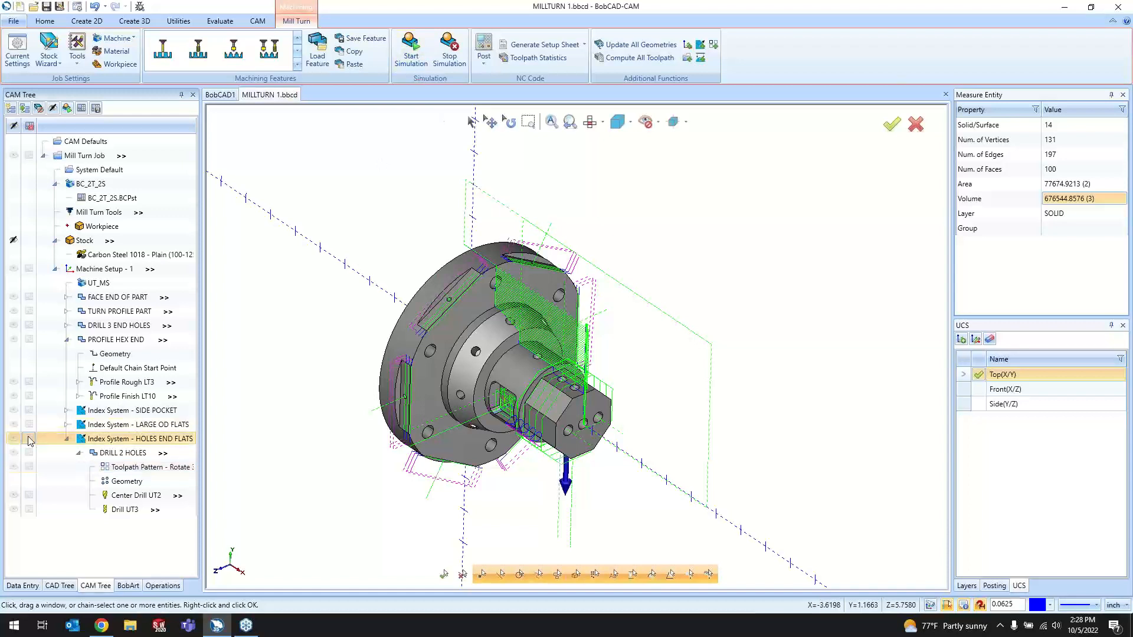
{"action": "left_click", "coordinate": [67, 439]}
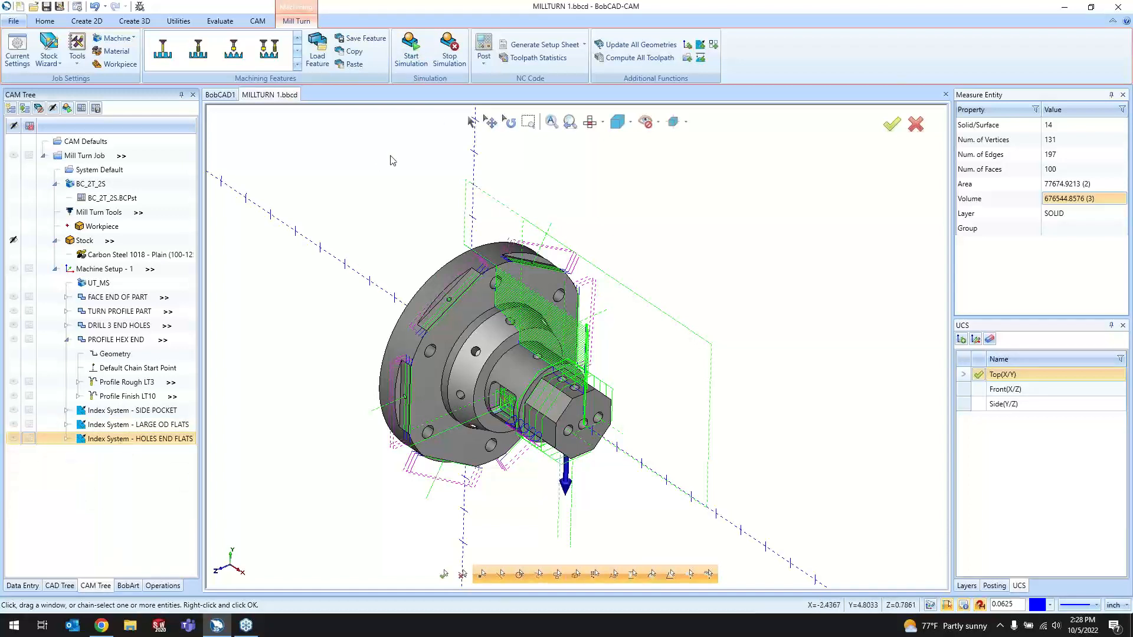
{"action": "left_click", "coordinate": [411, 52]}
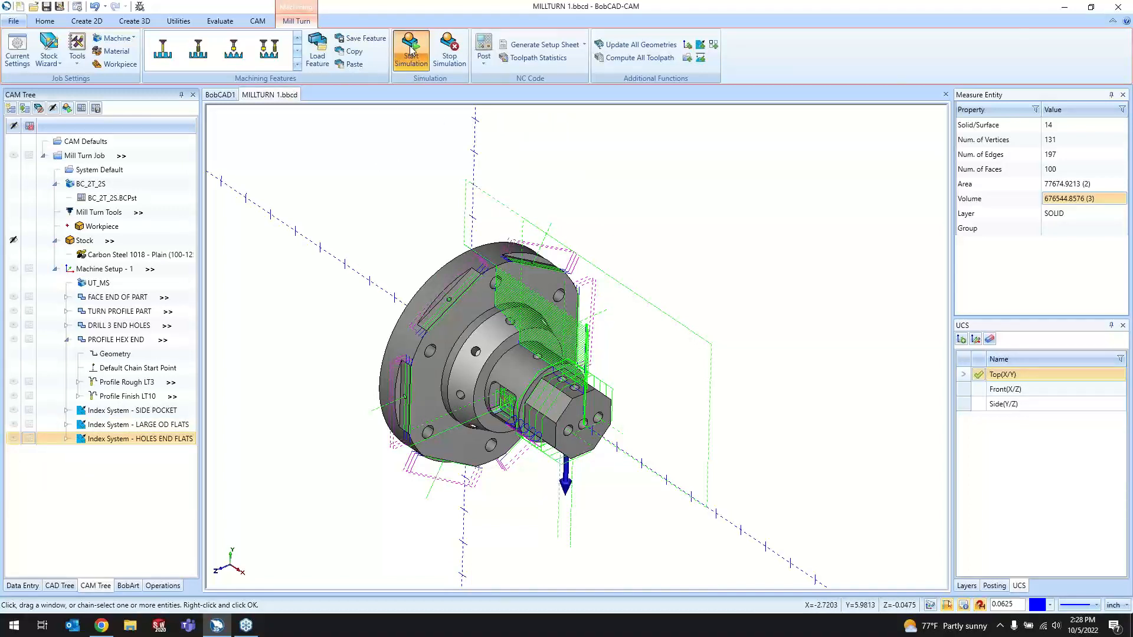
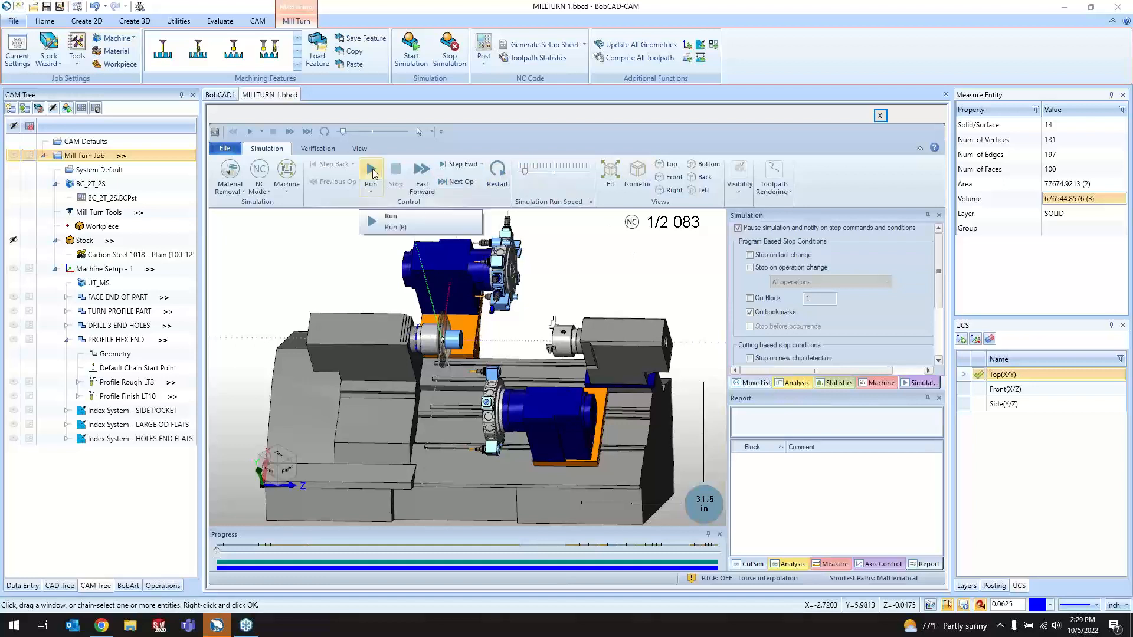
- Run the simulation zoomed in on the chucked workpiece and hide the toolpath display
{"action": "left_click", "coordinate": [421, 176]}
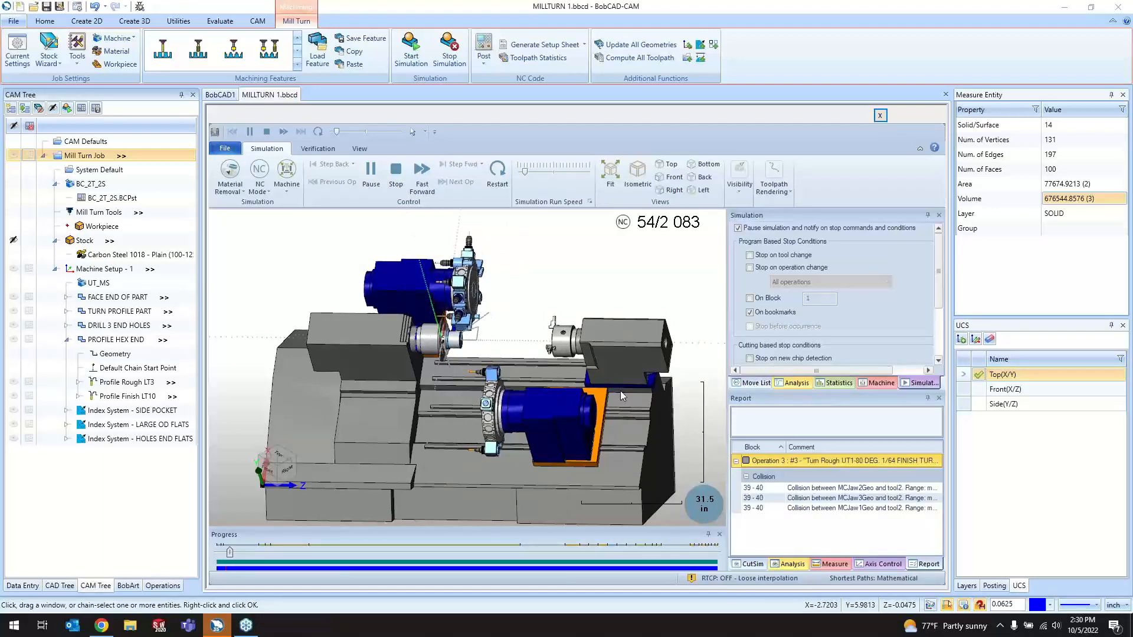
{"action": "middle_click_drag", "start_coordinate": [621, 390], "coordinate": [527, 377]}
{"action": "scroll", "coordinate": [428, 338], "scroll_direction": "up", "scroll_amount": 5}
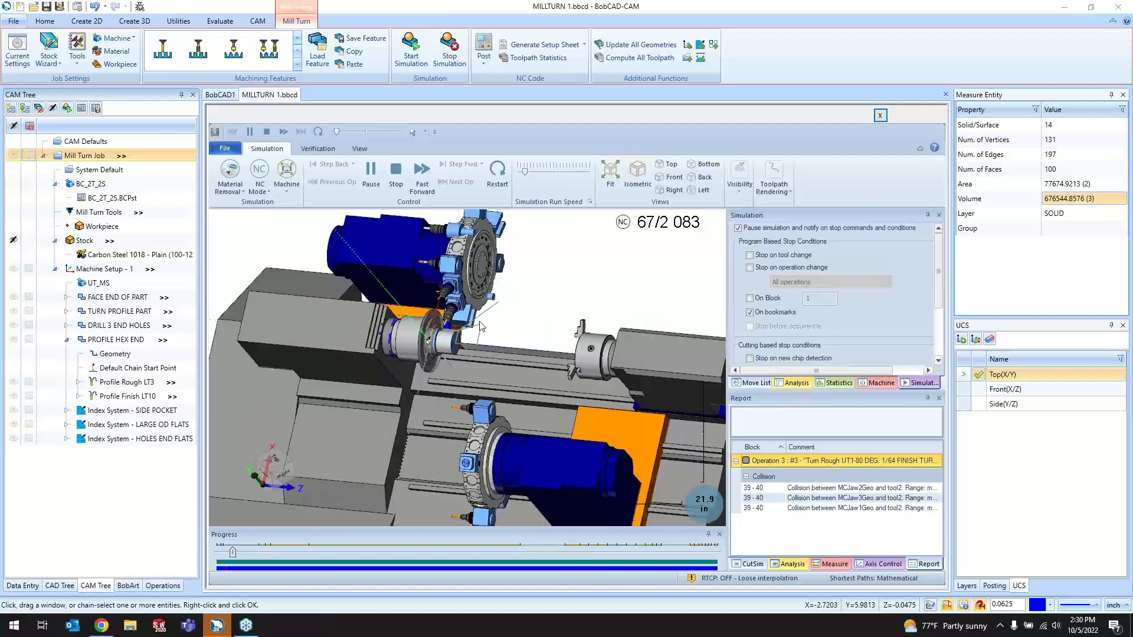
{"action": "scroll", "coordinate": [409, 364], "scroll_direction": "up", "scroll_amount": 5}
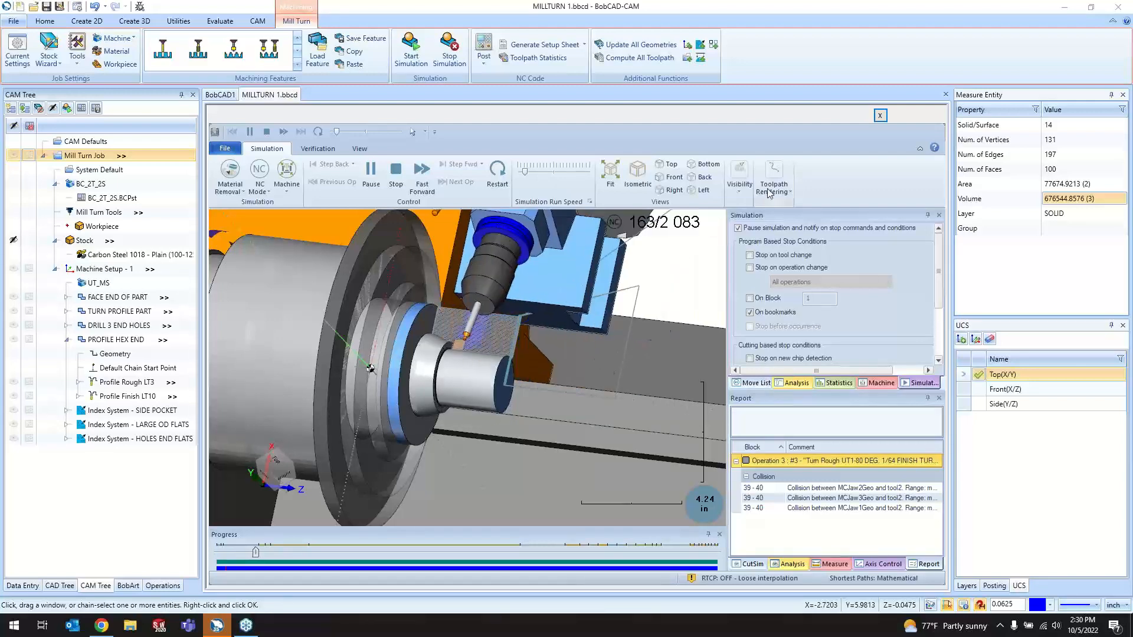
{"action": "left_click", "coordinate": [739, 174]}
{"action": "left_click", "coordinate": [749, 220]}
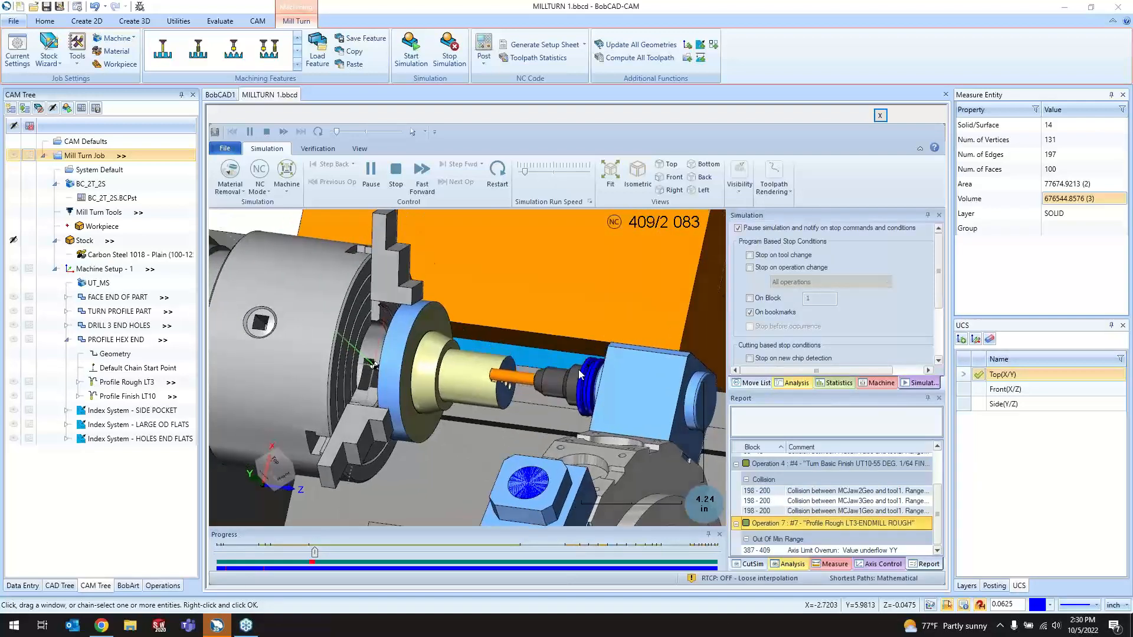
- Increase the run speed through the hex end profiling and watch the indexed Profile Rough operations on the part
{"action": "middle_click_drag", "start_coordinate": [578, 369], "coordinate": [455, 378]}
{"action": "scroll", "coordinate": [455, 377], "scroll_direction": "up", "scroll_amount": 4}
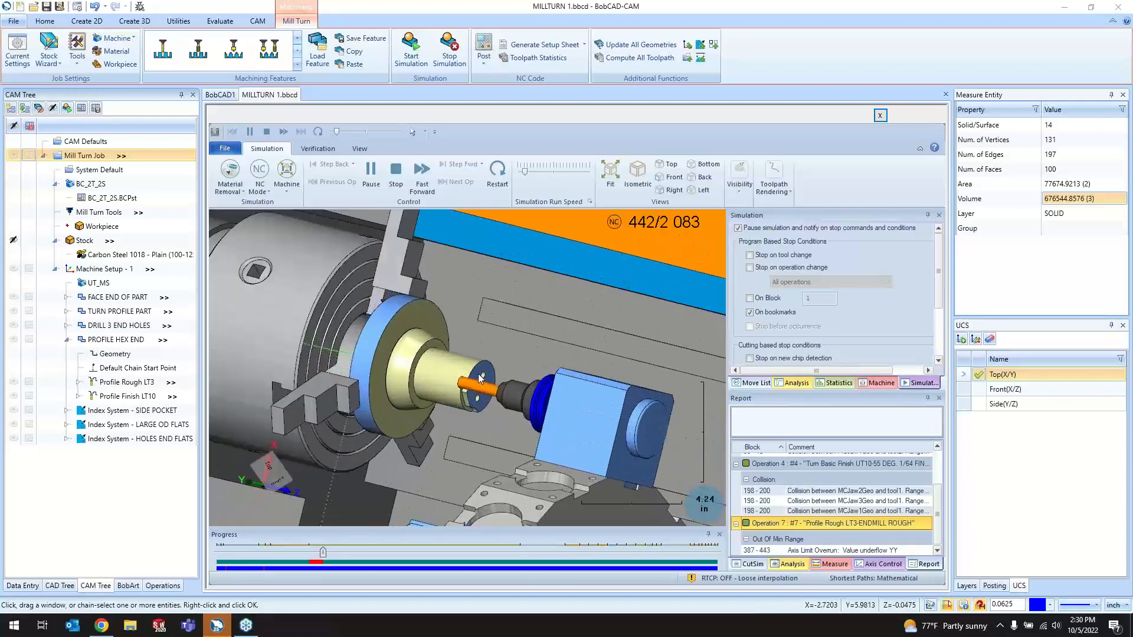
{"action": "left_click", "coordinate": [533, 171]}
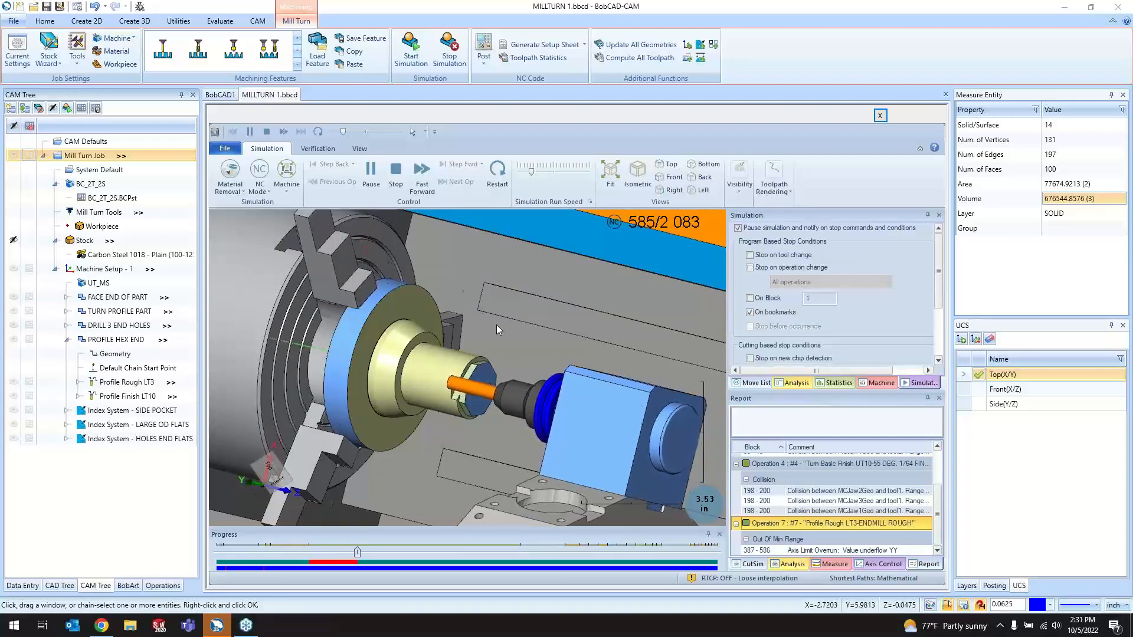
{"action": "left_click", "coordinate": [540, 170]}
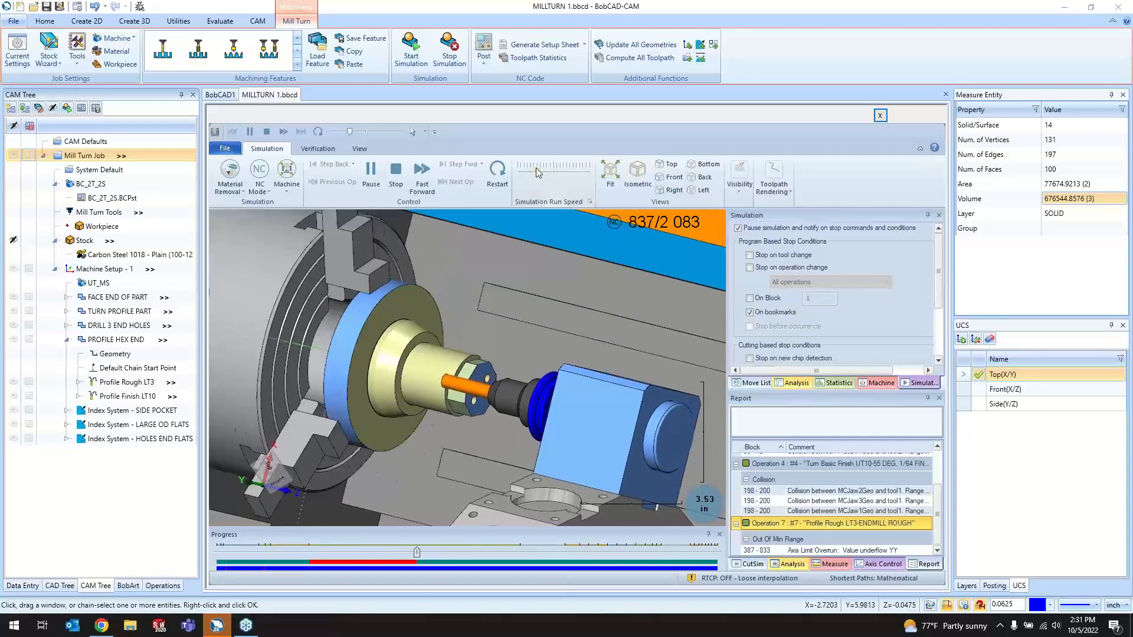
{"action": "left_click_drag", "start_coordinate": [537, 171], "coordinate": [534, 172]}
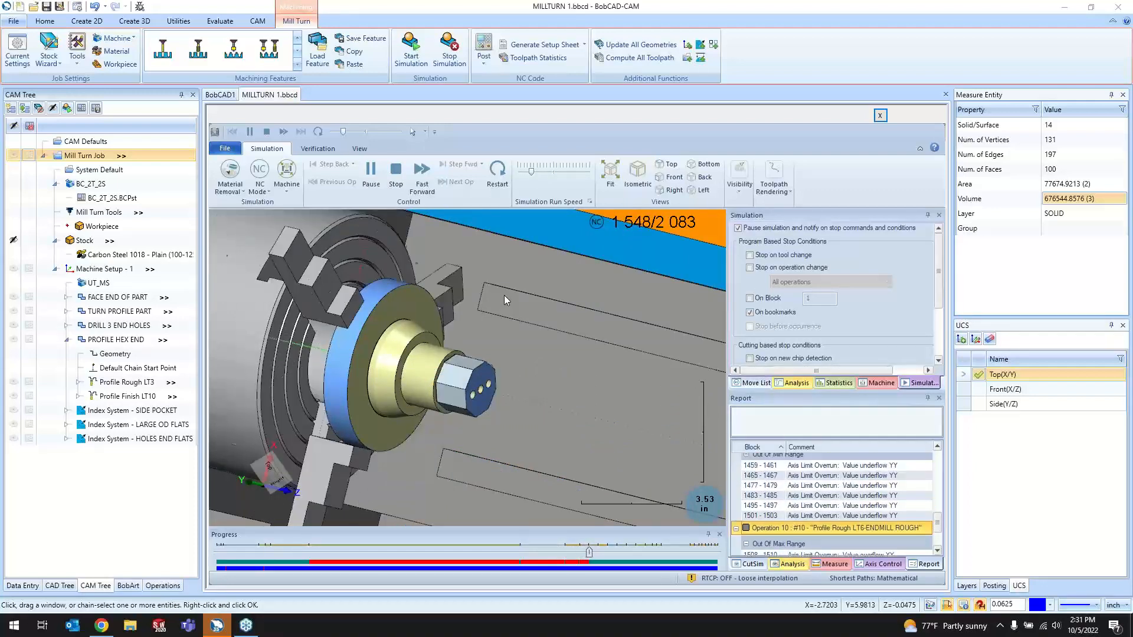
{"action": "scroll", "coordinate": [473, 368], "scroll_direction": "down", "scroll_amount": 7}
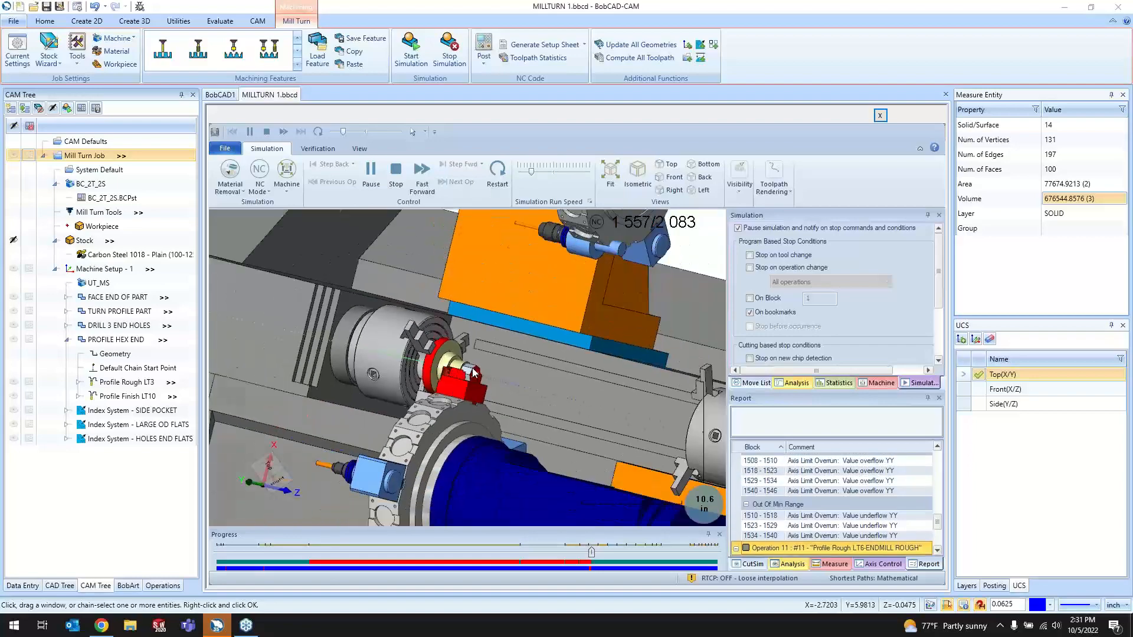
{"action": "mouse_move", "coordinate": [468, 406]}
{"action": "middle_mouse_down"}
{"action": "mouse_move", "coordinate": [557, 399]}
{"action": "mouse_move", "coordinate": [458, 408]}
{"action": "middle_mouse_up"}
{"action": "scroll", "coordinate": [474, 360], "scroll_direction": "up", "scroll_amount": 3}
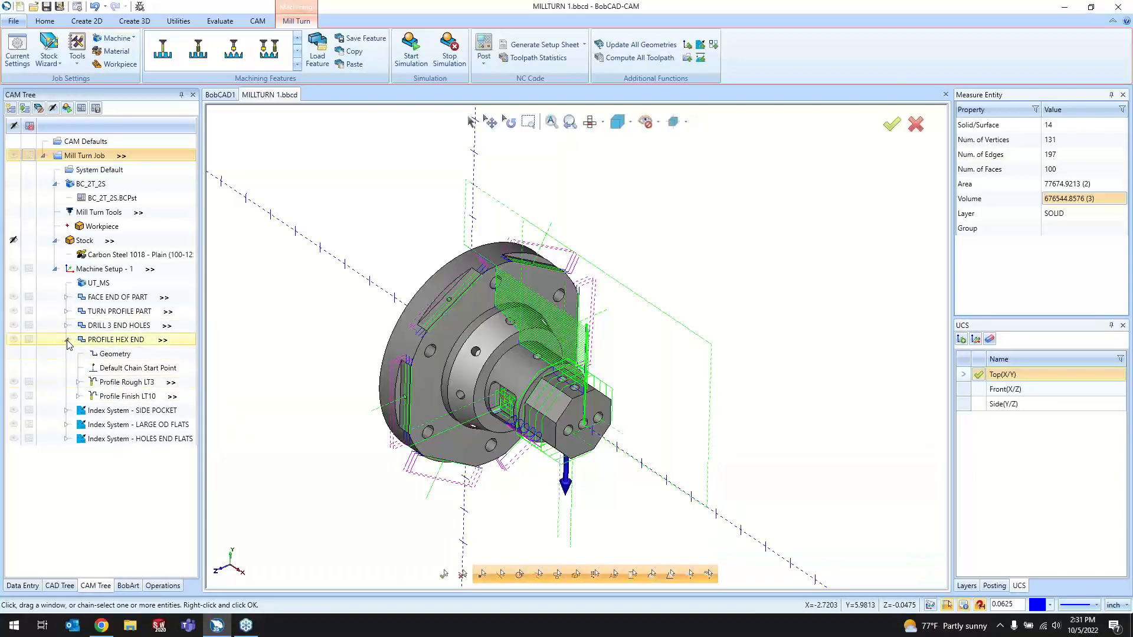
- Collapse PROFILE HEX END, expand Index System - SIDE POCKET, and update the geometries of the SIDE POCKET feature
{"action": "left_click", "coordinate": [66, 340]}
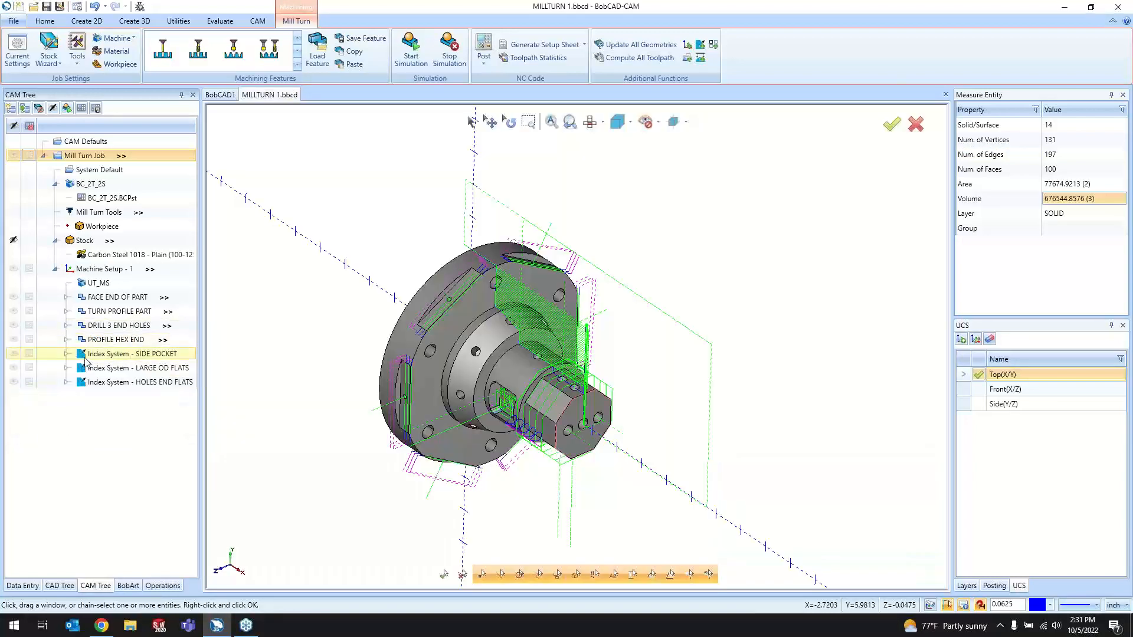
{"action": "left_click", "coordinate": [109, 355]}
{"action": "left_click", "coordinate": [67, 354]}
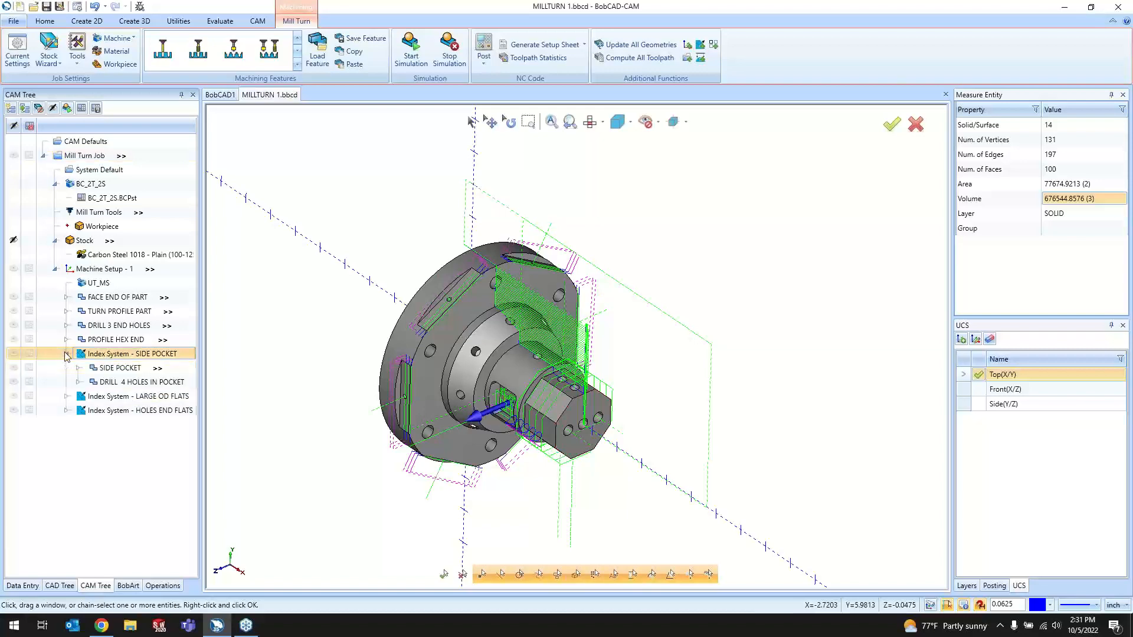
{"action": "right_click", "coordinate": [107, 369]}
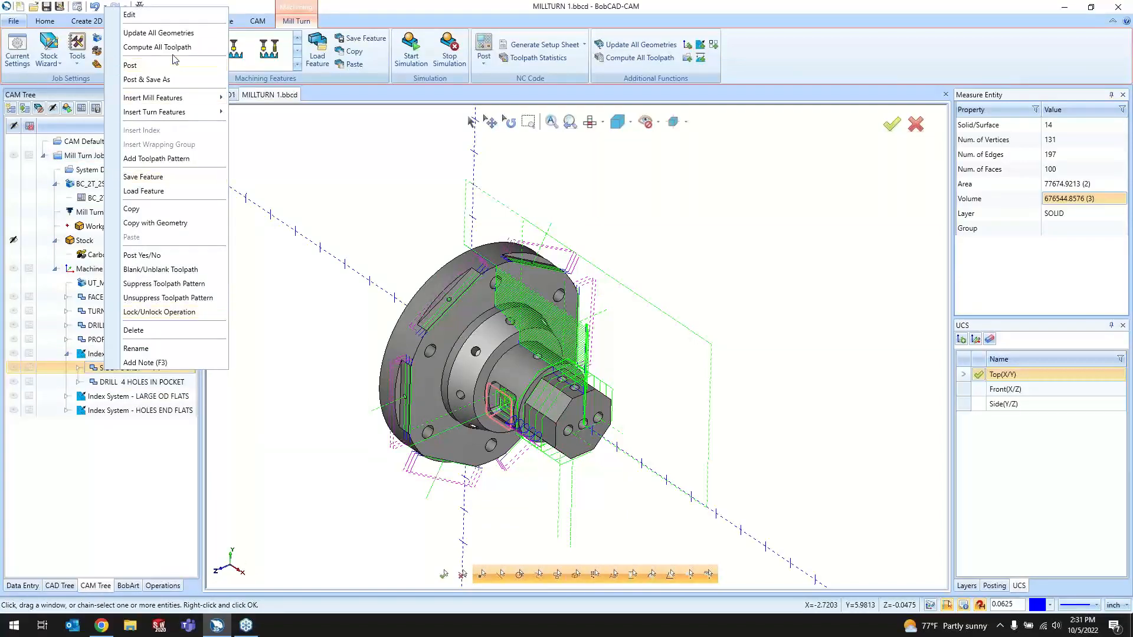
{"action": "left_click", "coordinate": [172, 38]}
{"action": "scroll", "coordinate": [506, 439], "scroll_direction": "down", "scroll_amount": 1}
{"action": "scroll", "coordinate": [507, 438], "scroll_direction": "up", "scroll_amount": 3}
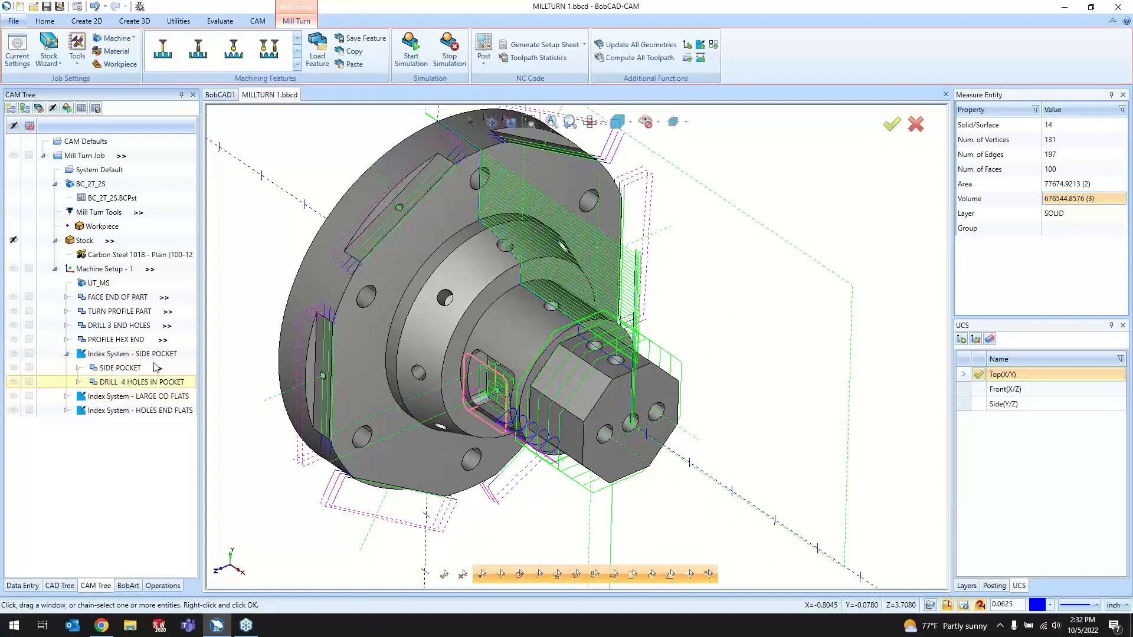
- Close the MILLTURN 1 file without saving and reopen it from the Demos folder
{"action": "left_click", "coordinate": [946, 95]}
{"action": "left_click", "coordinate": [585, 330]}
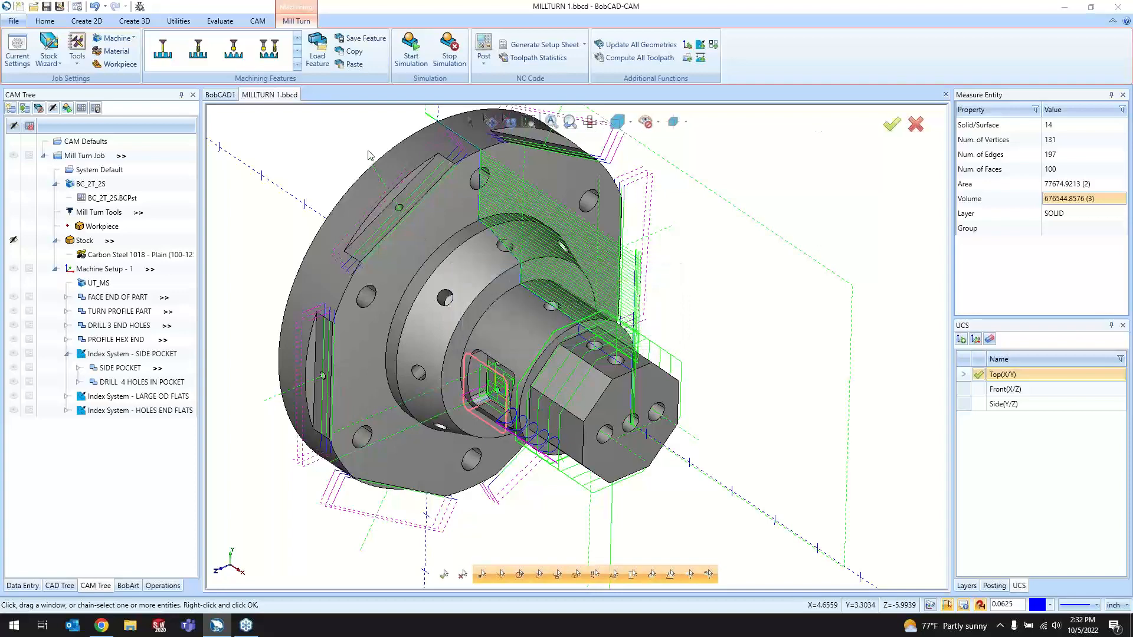
{"action": "left_click", "coordinate": [33, 7]}
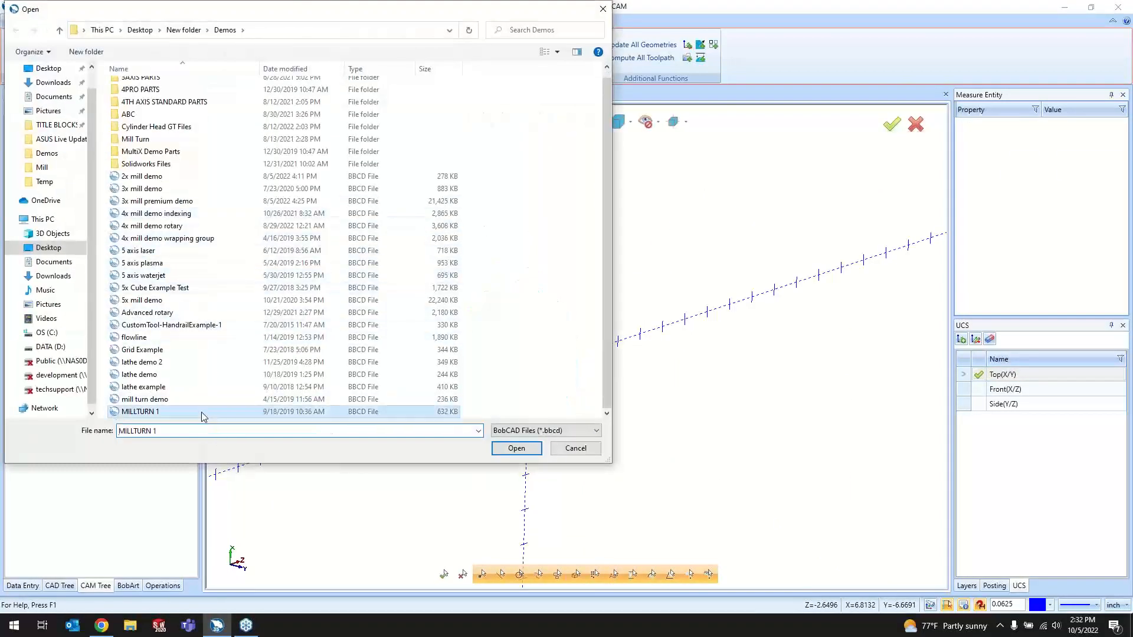
{"action": "double_click", "coordinate": [177, 412]}
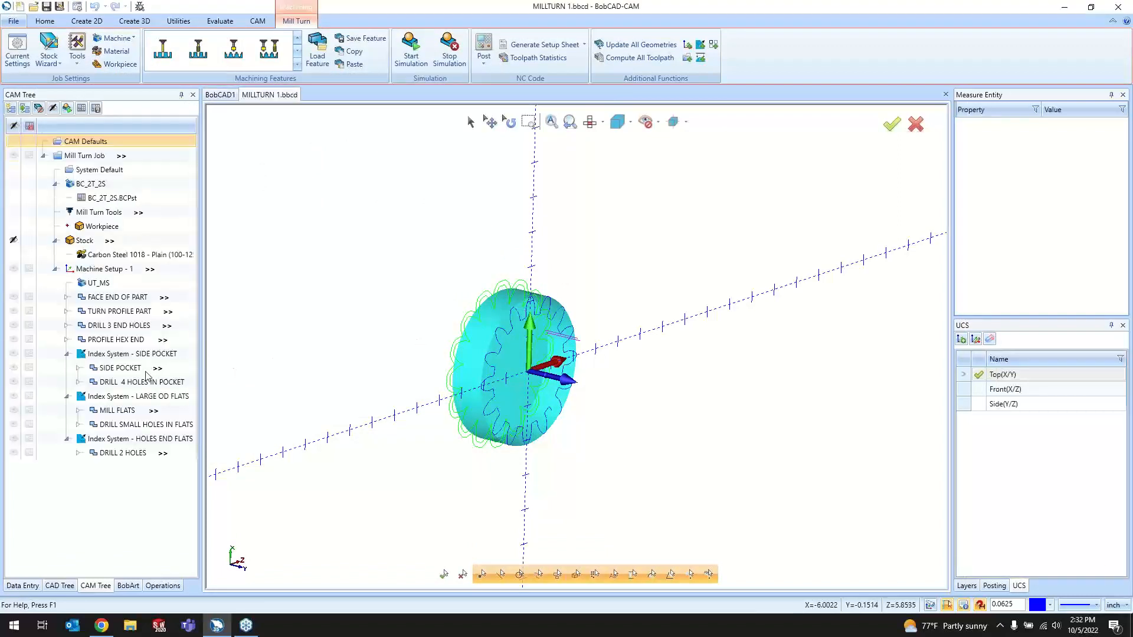
- Start and run a new machine simulation of the reopened job, focused on the workpiece with the toolpath display hidden
{"action": "left_click", "coordinate": [418, 57]}
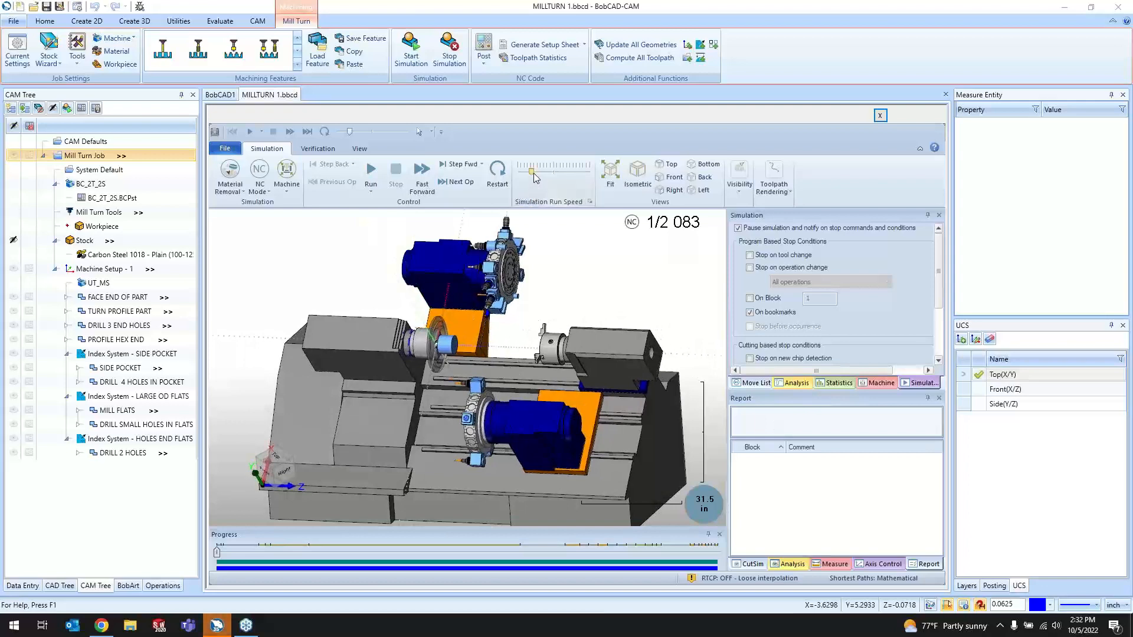
{"action": "left_click", "coordinate": [371, 171]}
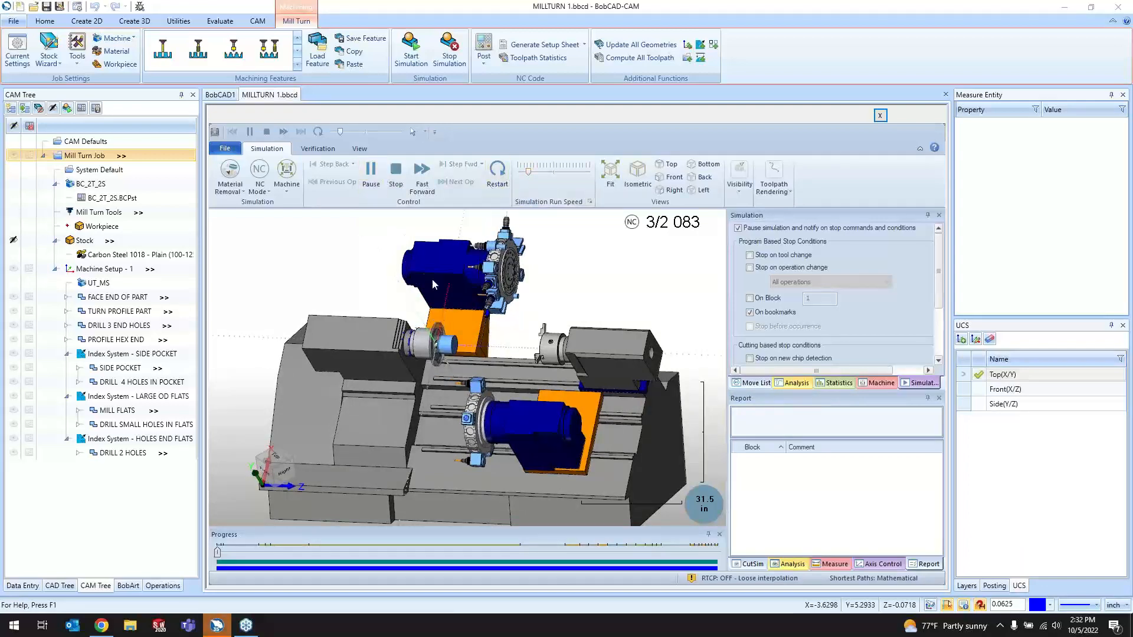
{"action": "scroll", "coordinate": [454, 352], "scroll_direction": "up", "scroll_amount": 5}
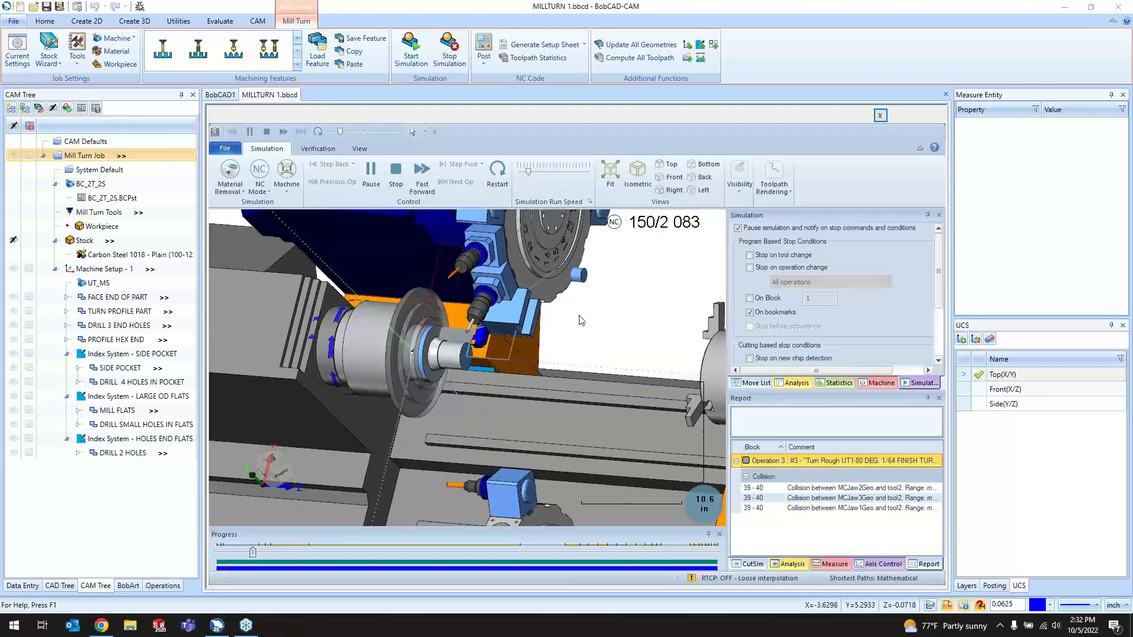
{"action": "left_click", "coordinate": [745, 189]}
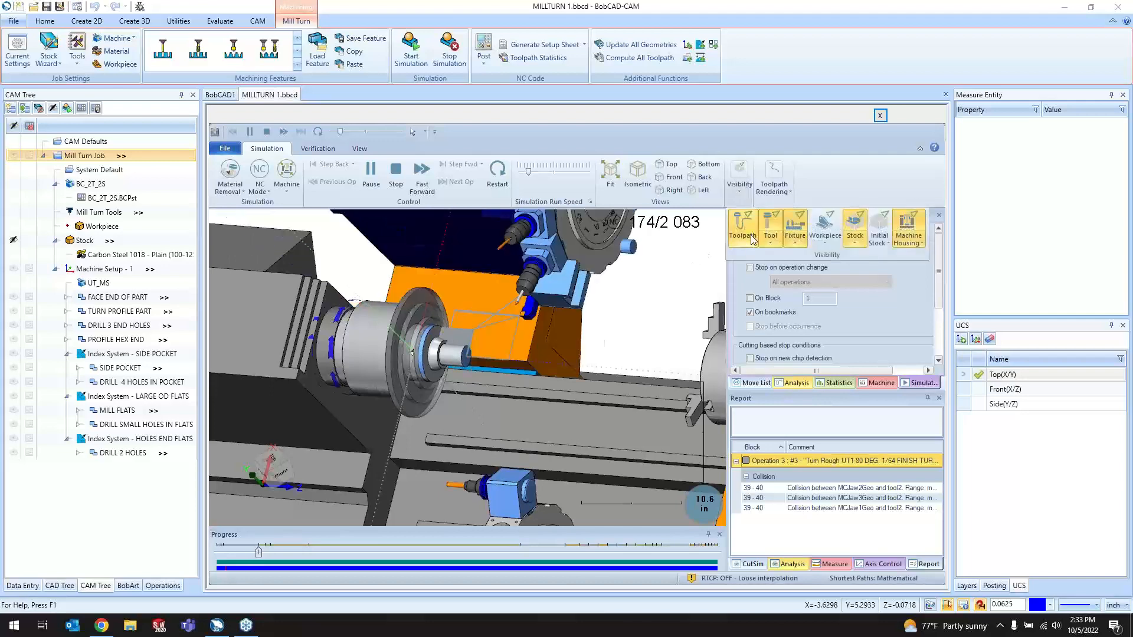
{"action": "left_click", "coordinate": [743, 227]}
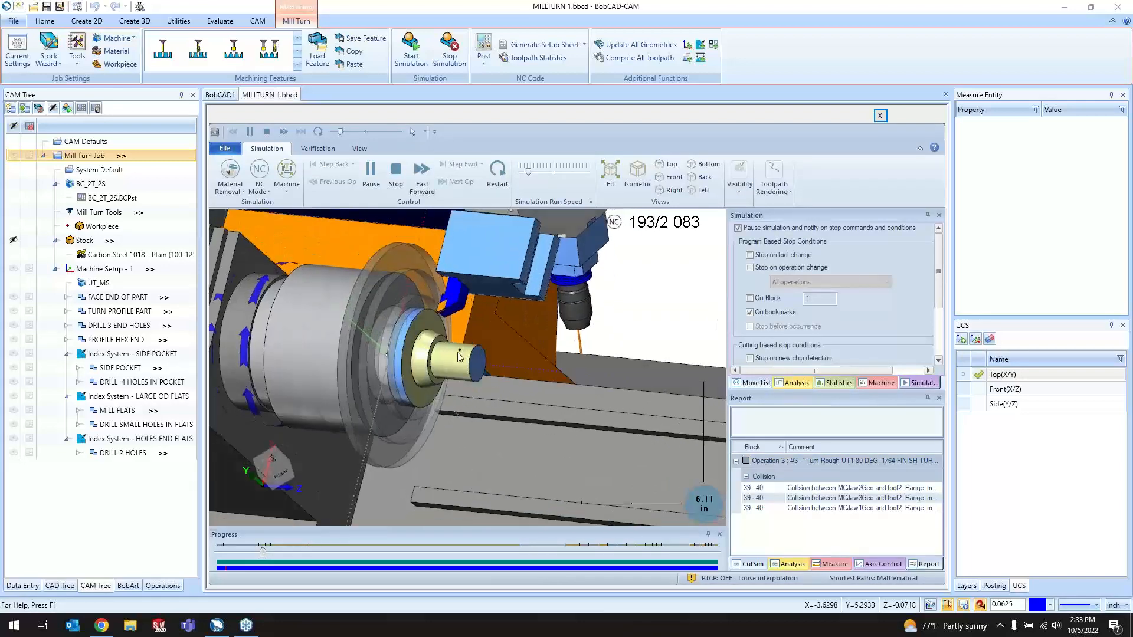
- Speed the simulation through the hex end roughing and finishing, and slow it back down to watch the indexed operations
{"action": "scroll", "coordinate": [457, 352], "scroll_direction": "up", "scroll_amount": 3}
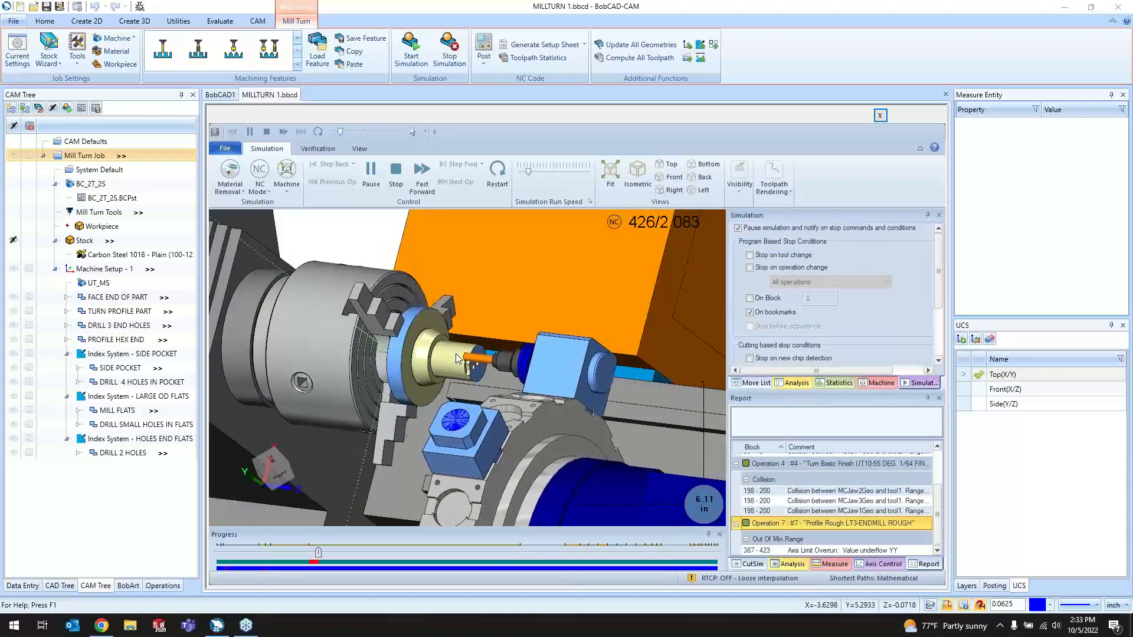
{"action": "left_click_drag", "start_coordinate": [529, 173], "coordinate": [542, 173]}
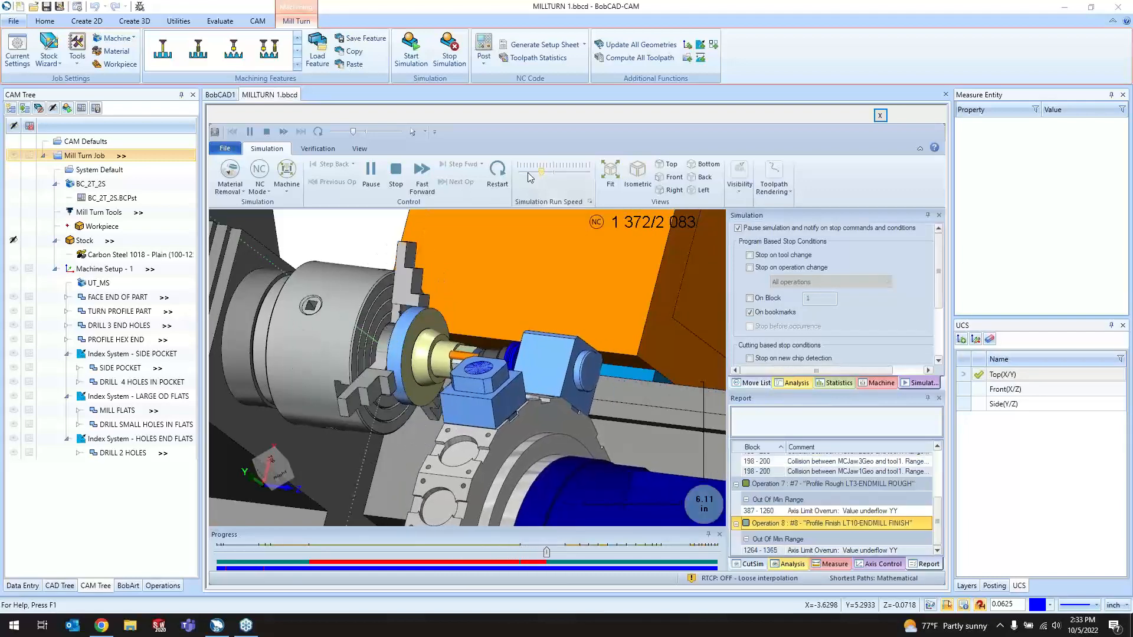
{"action": "left_click", "coordinate": [528, 173]}
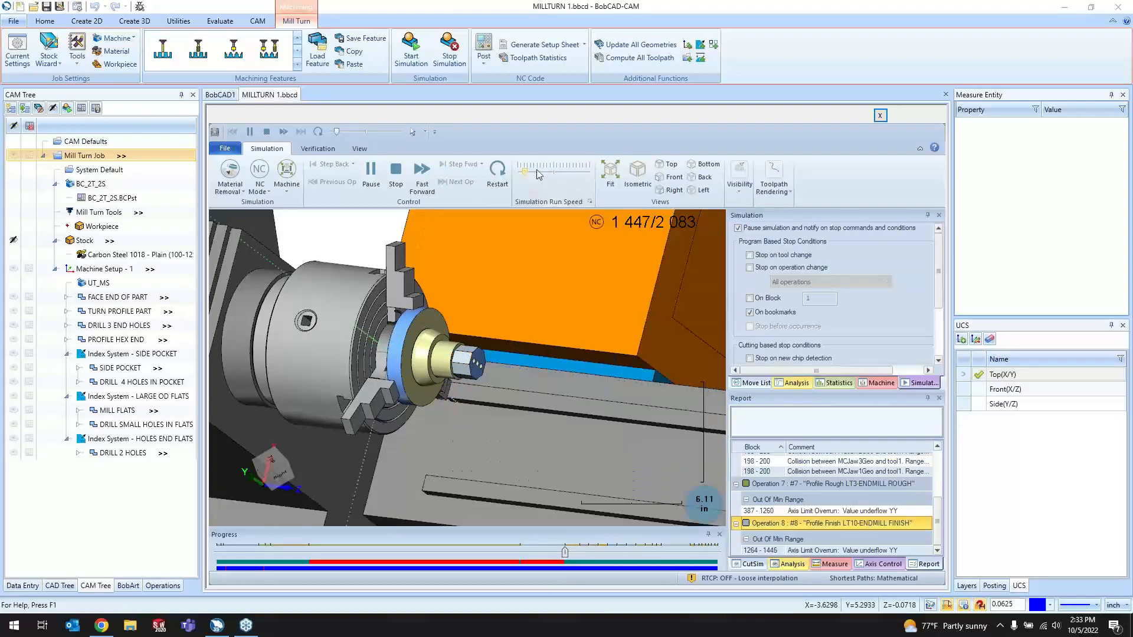
- Observe the lower turret machining the indexed pocket and flats in the simulation, raise the run speed slightly, and stop the playback
{"action": "scroll", "coordinate": [505, 310], "scroll_direction": "down", "scroll_amount": 3}
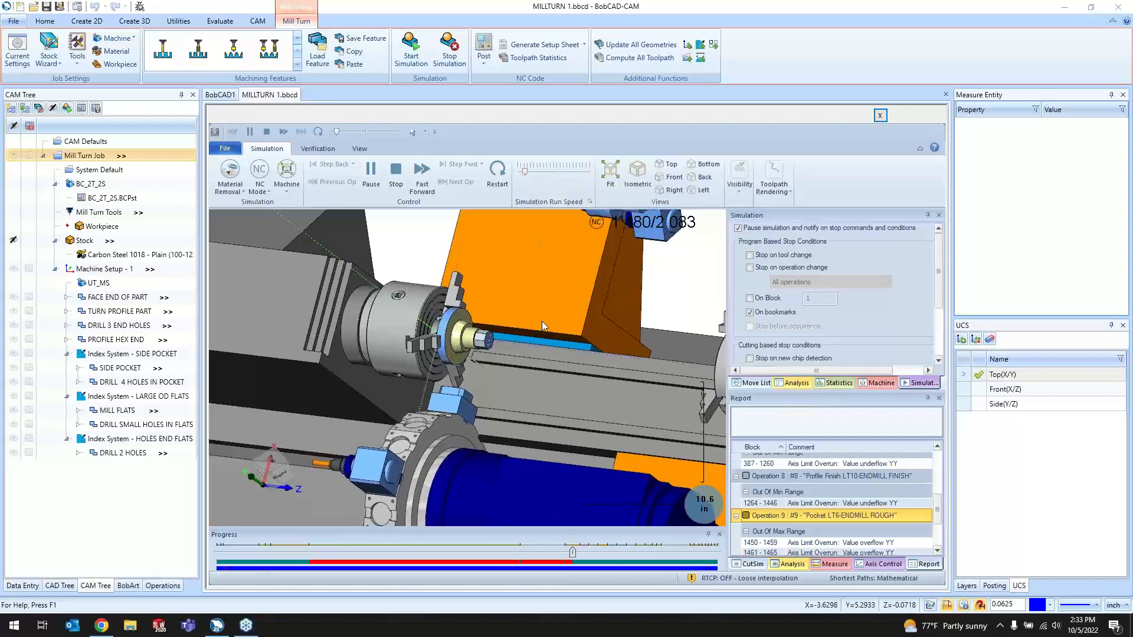
{"action": "middle_click_drag", "start_coordinate": [542, 323], "coordinate": [466, 423]}
{"action": "scroll", "coordinate": [467, 423], "scroll_direction": "up", "scroll_amount": 1}
{"action": "scroll", "coordinate": [464, 423], "scroll_direction": "down", "scroll_amount": 2}
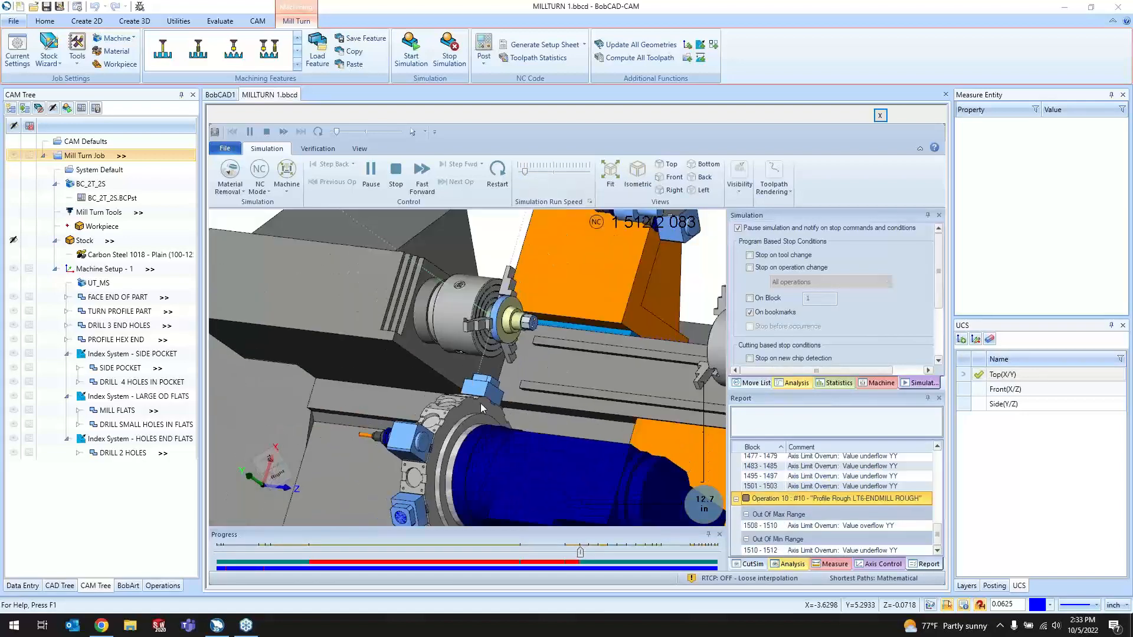
{"action": "scroll", "coordinate": [549, 319], "scroll_direction": "up", "scroll_amount": 3}
{"action": "left_click_drag", "start_coordinate": [525, 172], "coordinate": [536, 174]}
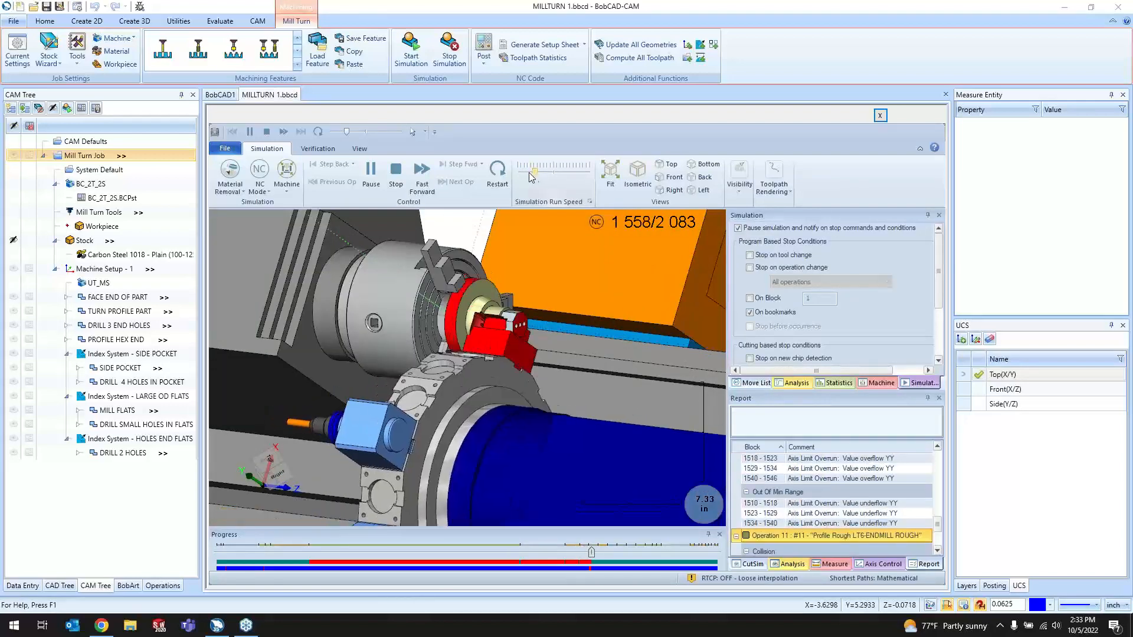
{"action": "left_click", "coordinate": [371, 171]}
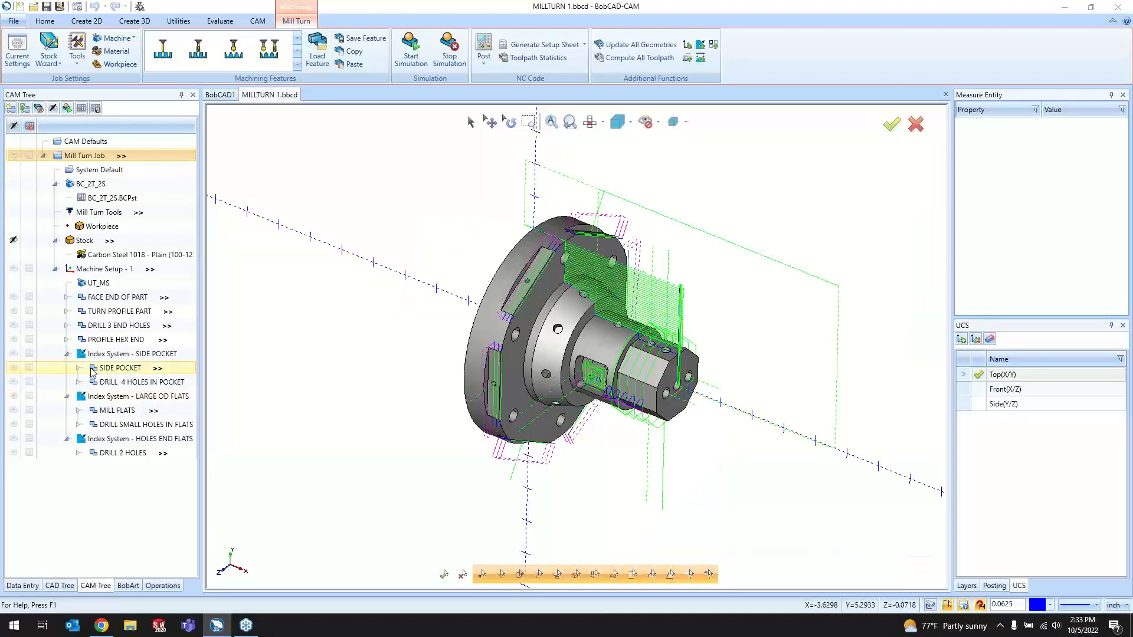
- Open the SIDE POCKET feature and inspect its 3/8 flat endmill on station 22 in the mill-turn tool crib
{"action": "double_click", "coordinate": [92, 370]}
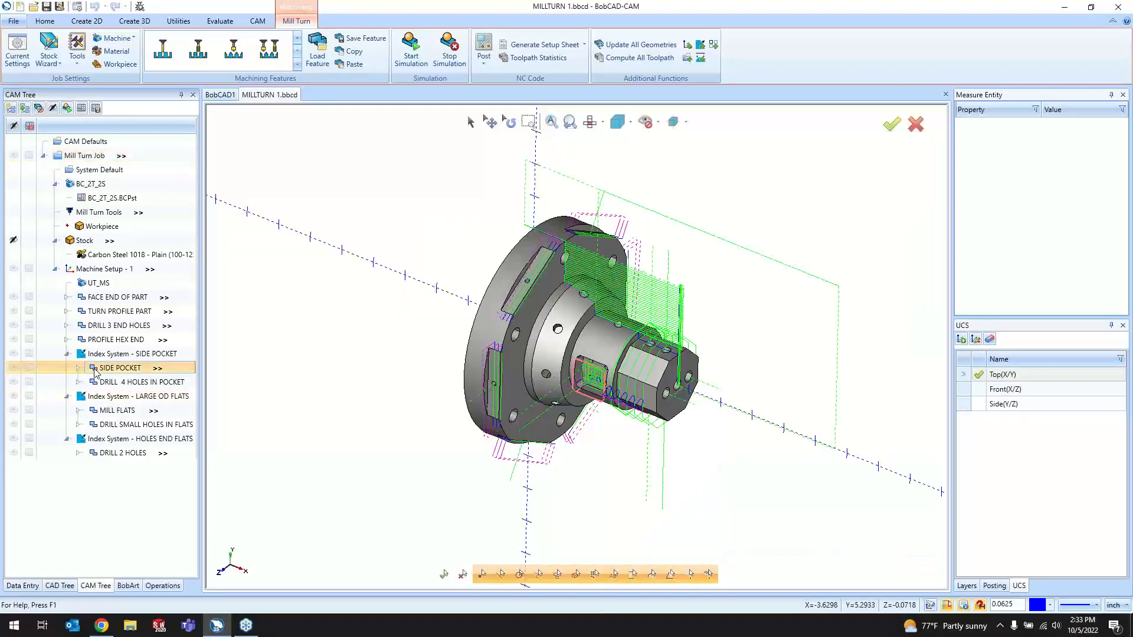
{"action": "left_click", "coordinate": [364, 200]}
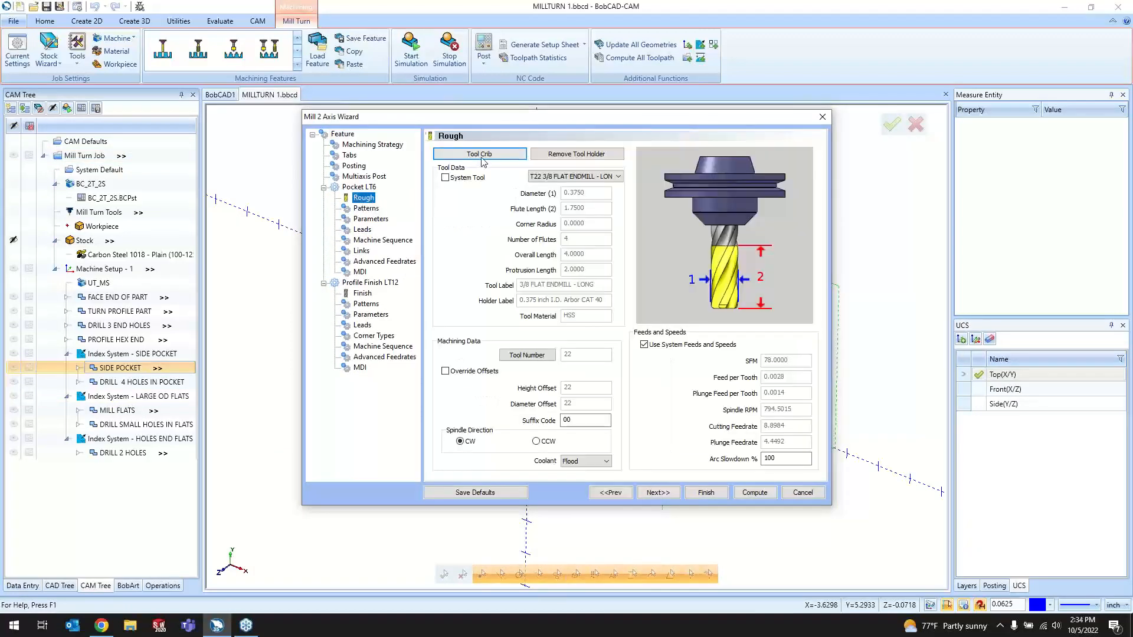
{"action": "left_click", "coordinate": [480, 155]}
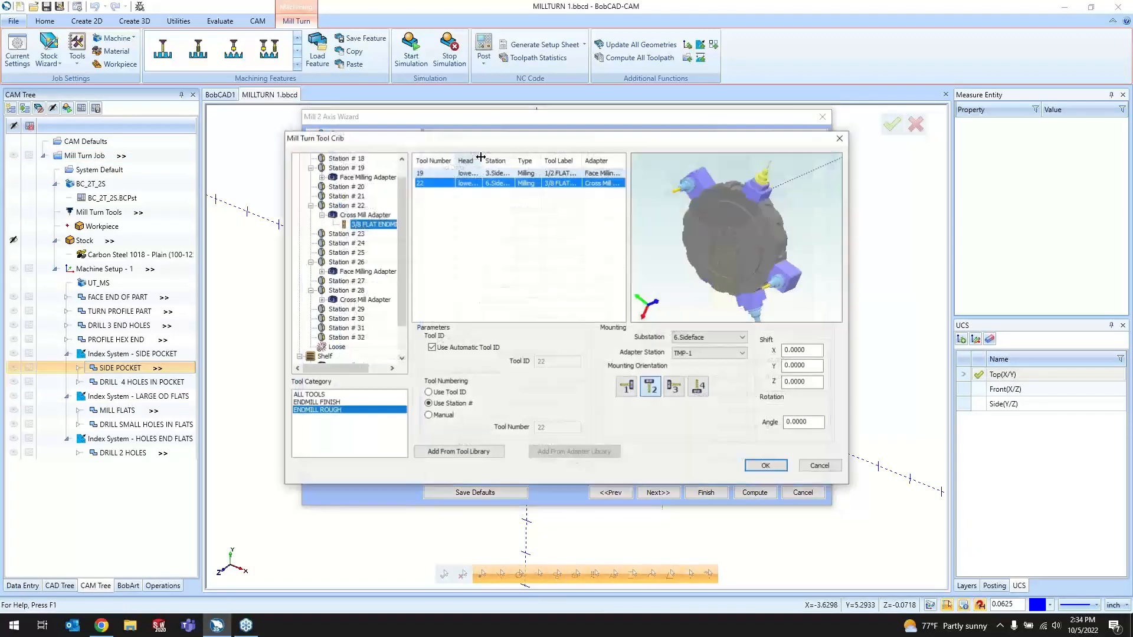
{"action": "middle_click_drag", "start_coordinate": [750, 218], "coordinate": [685, 252]}
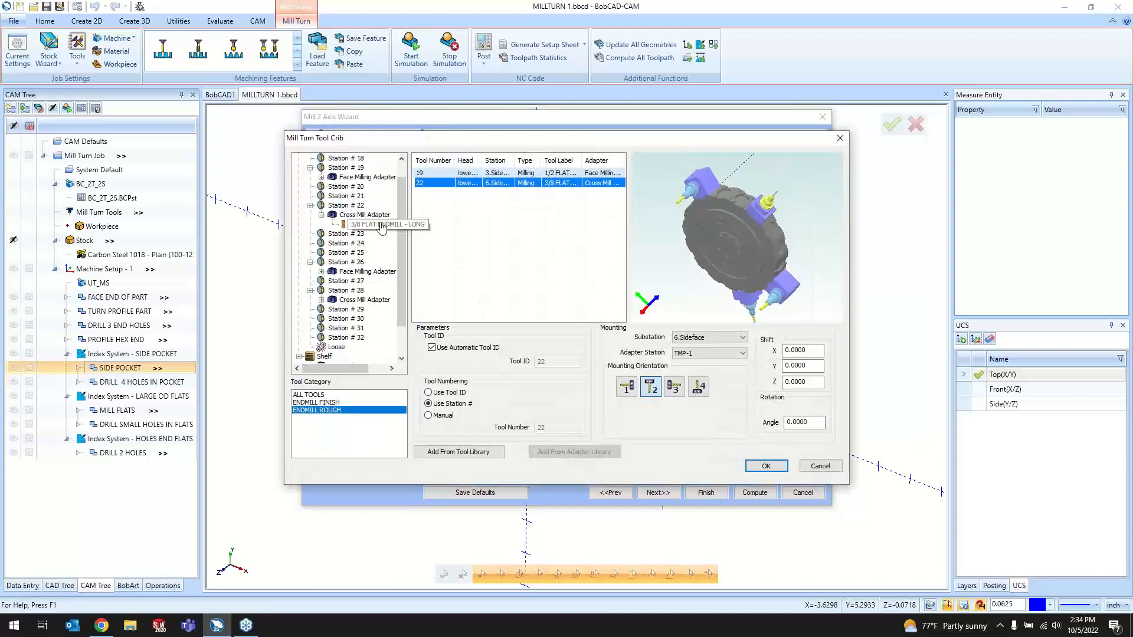
{"action": "left_click", "coordinate": [759, 468]}
- Review the SIDE POCKET feature's depth, machining strategy, tabs, posting and multiaxis posting settings
{"action": "left_click", "coordinate": [347, 135]}
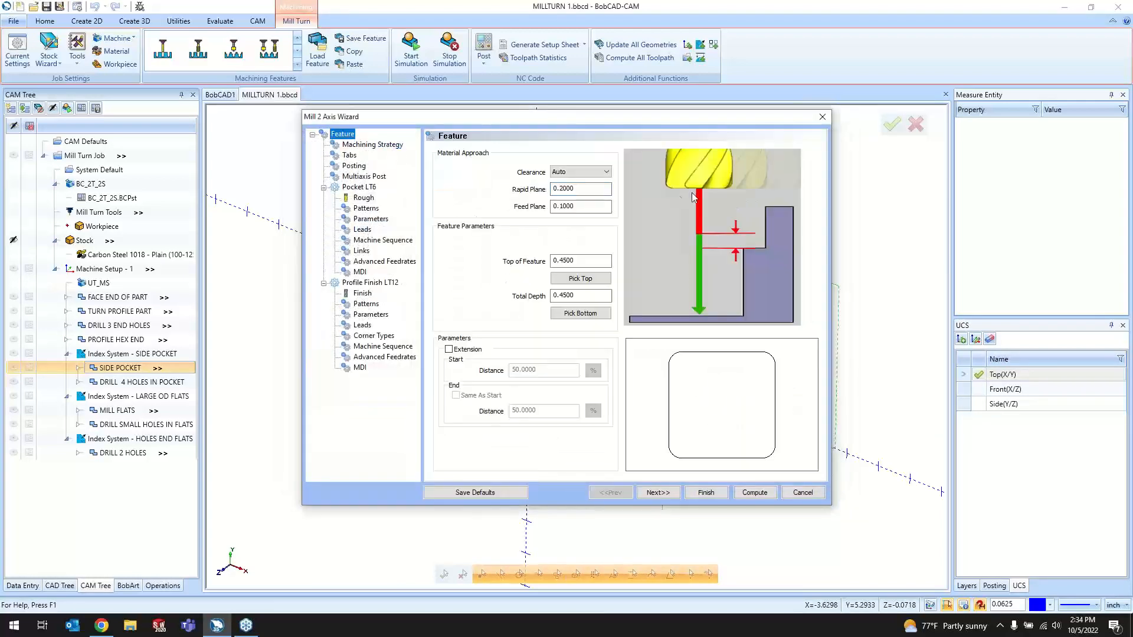
{"action": "left_click", "coordinate": [386, 146]}
{"action": "left_click", "coordinate": [352, 157]}
{"action": "left_click", "coordinate": [357, 167]}
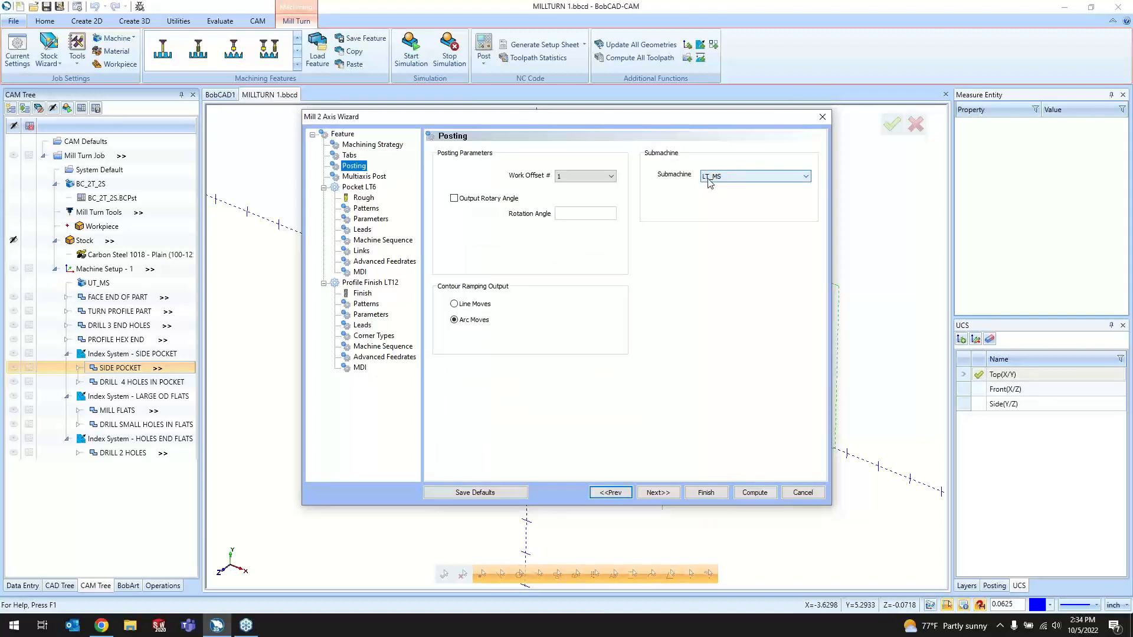
{"action": "left_click", "coordinate": [655, 495]}
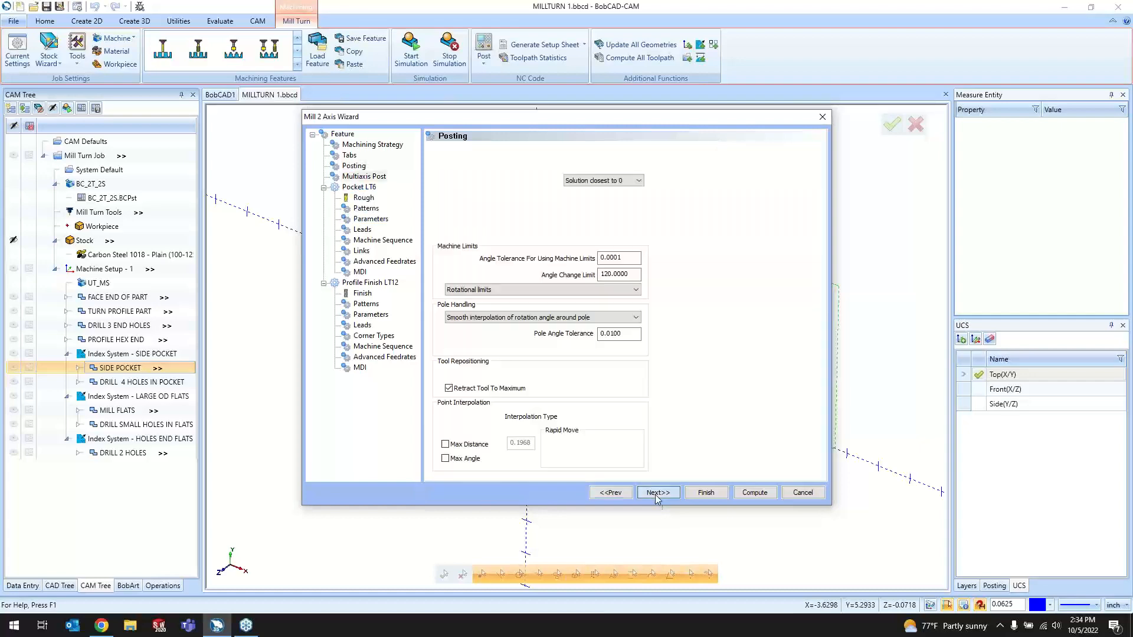
{"action": "left_click", "coordinate": [655, 495]}
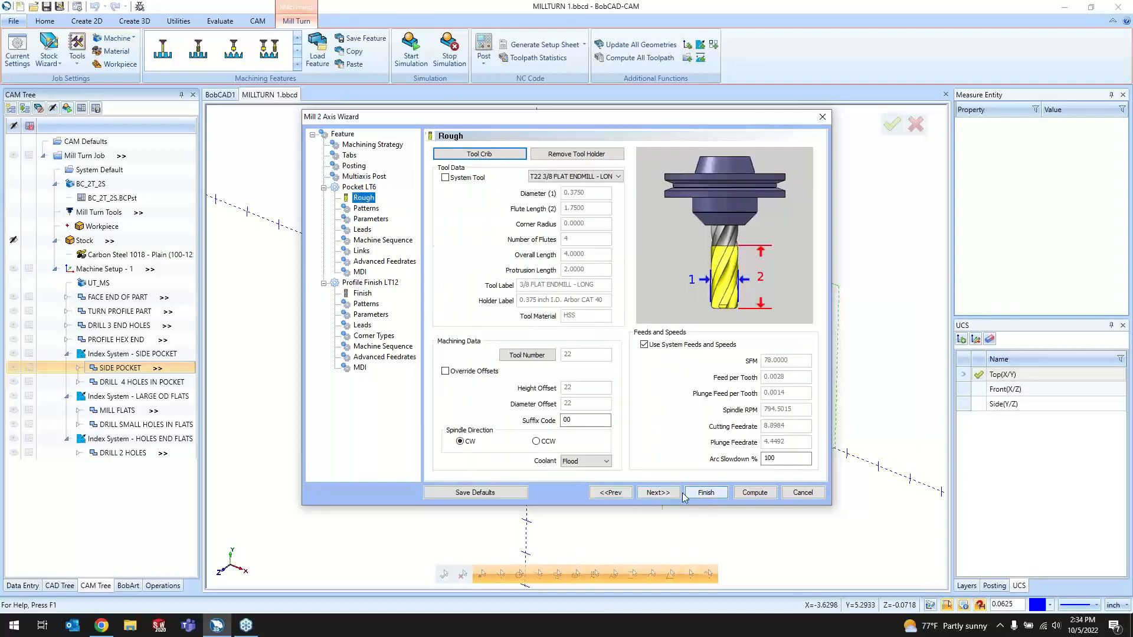
- Review the Pocket LT6 roughing settings from patterns through links and compute the SIDE POCKET toolpaths
{"action": "left_click", "coordinate": [674, 494]}
{"action": "left_click", "coordinate": [673, 494]}
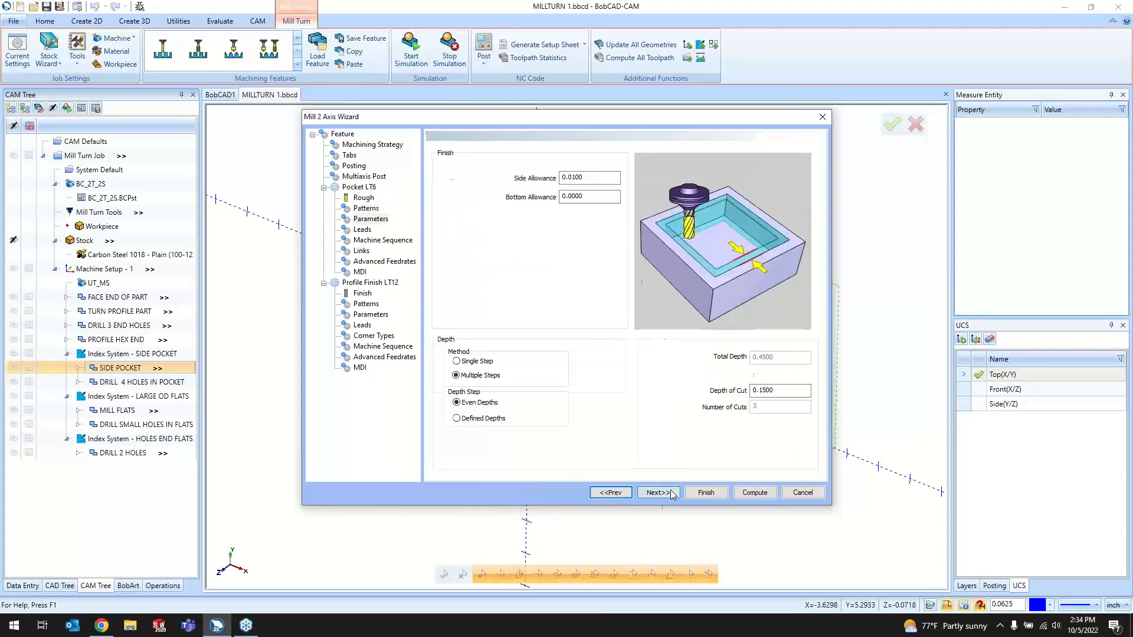
{"action": "left_click", "coordinate": [657, 493]}
{"action": "left_click", "coordinate": [658, 493]}
{"action": "left_click", "coordinate": [658, 493]}
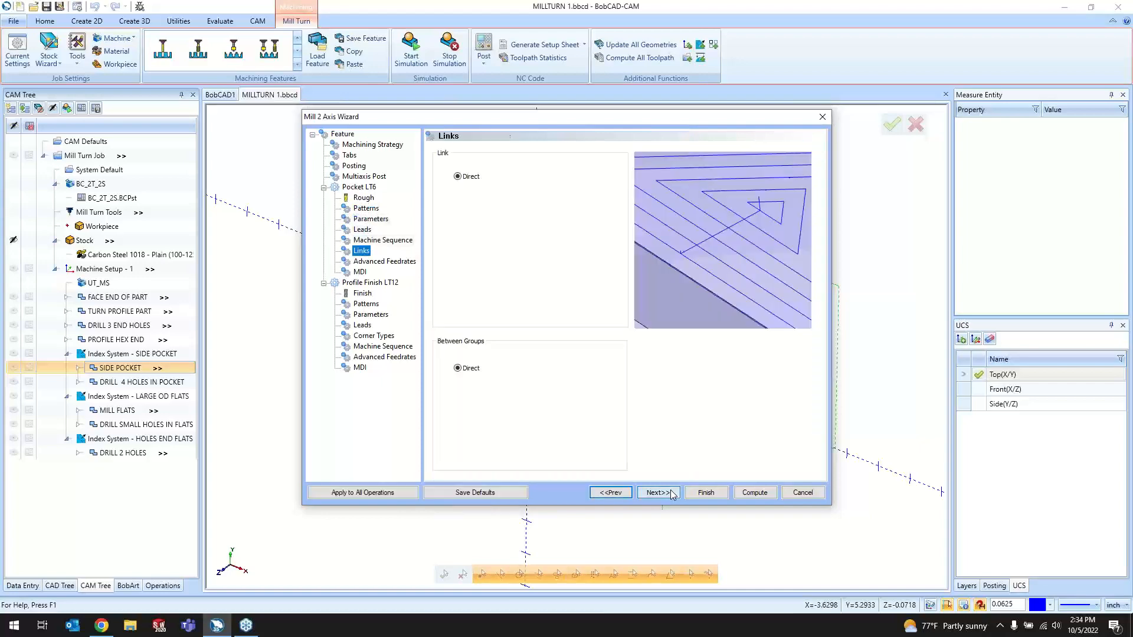
{"action": "left_click", "coordinate": [657, 493]}
{"action": "left_click", "coordinate": [658, 493]}
{"action": "left_click", "coordinate": [739, 495]}
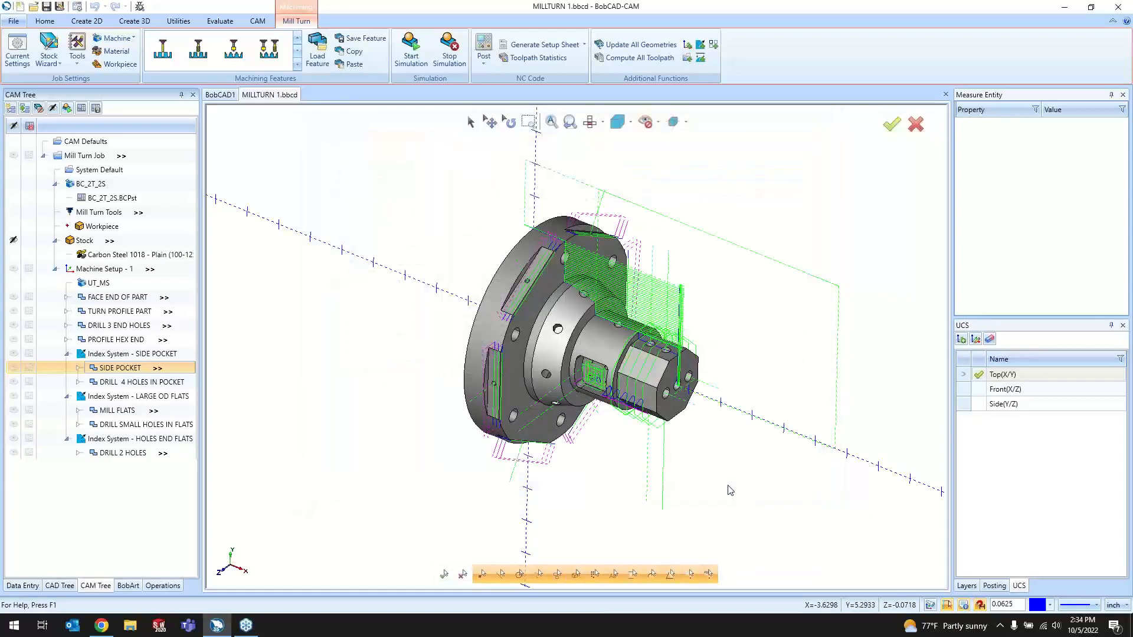
- Start a new machine simulation, reduce its run speed, and pause it during the turning operations
{"action": "left_click", "coordinate": [409, 59]}
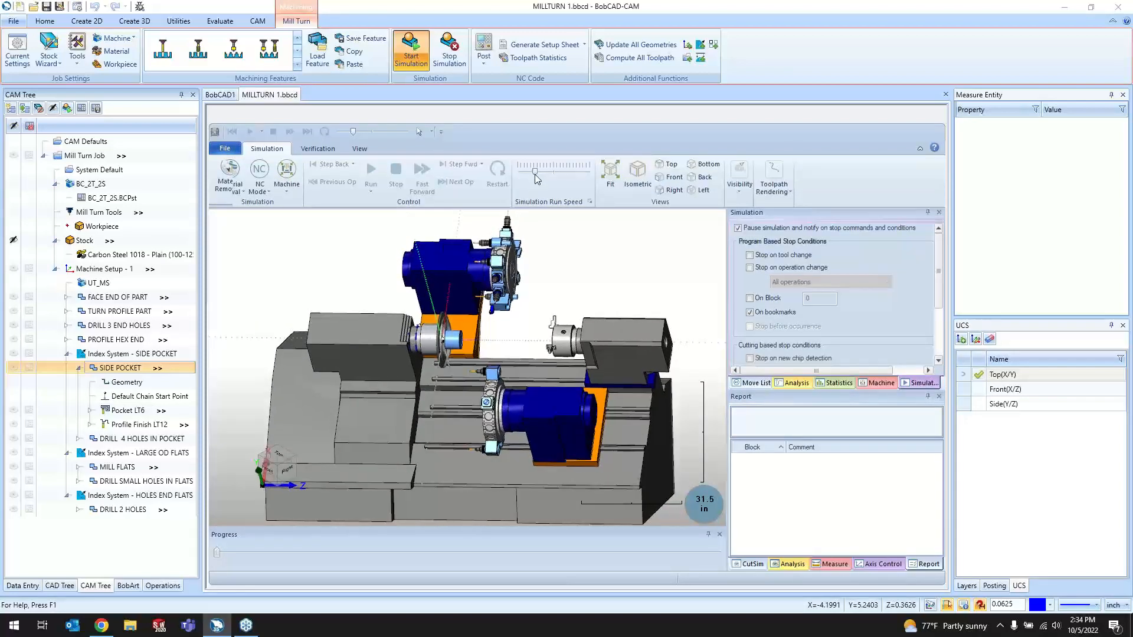
{"action": "left_click_drag", "start_coordinate": [536, 172], "coordinate": [528, 172]}
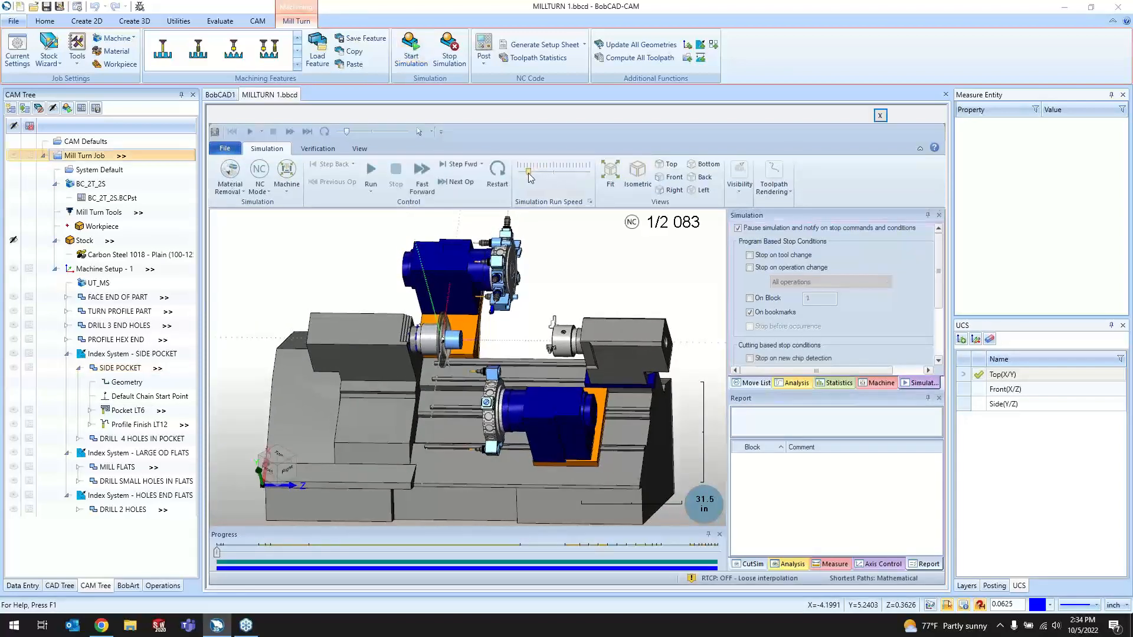
{"action": "scroll", "coordinate": [549, 340], "scroll_direction": "up", "scroll_amount": 5}
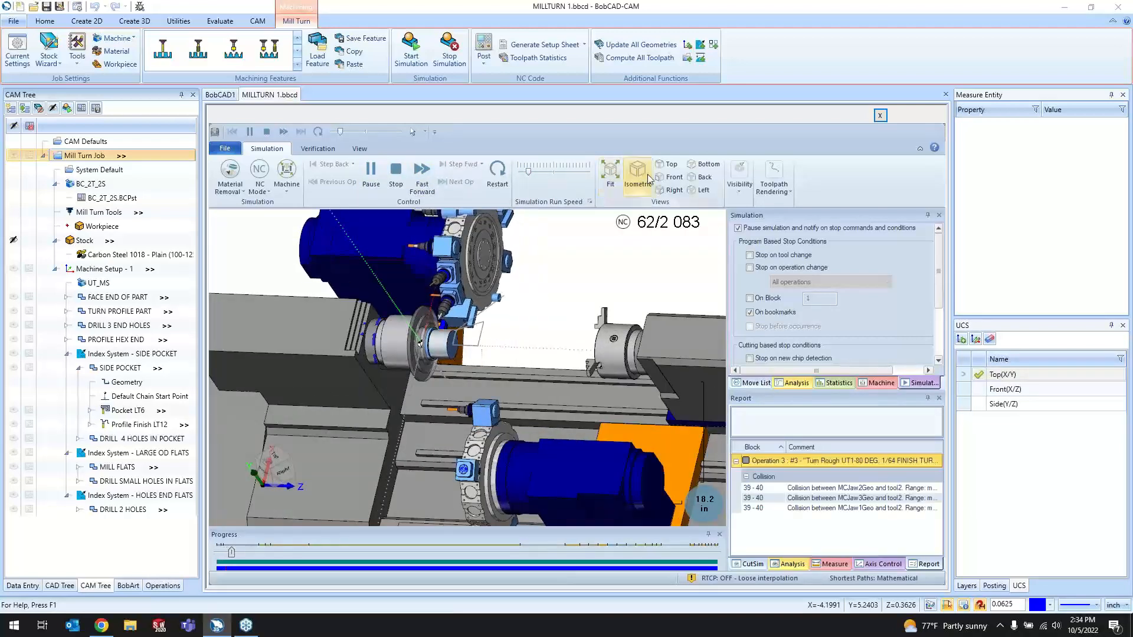
{"action": "left_click", "coordinate": [371, 179]}
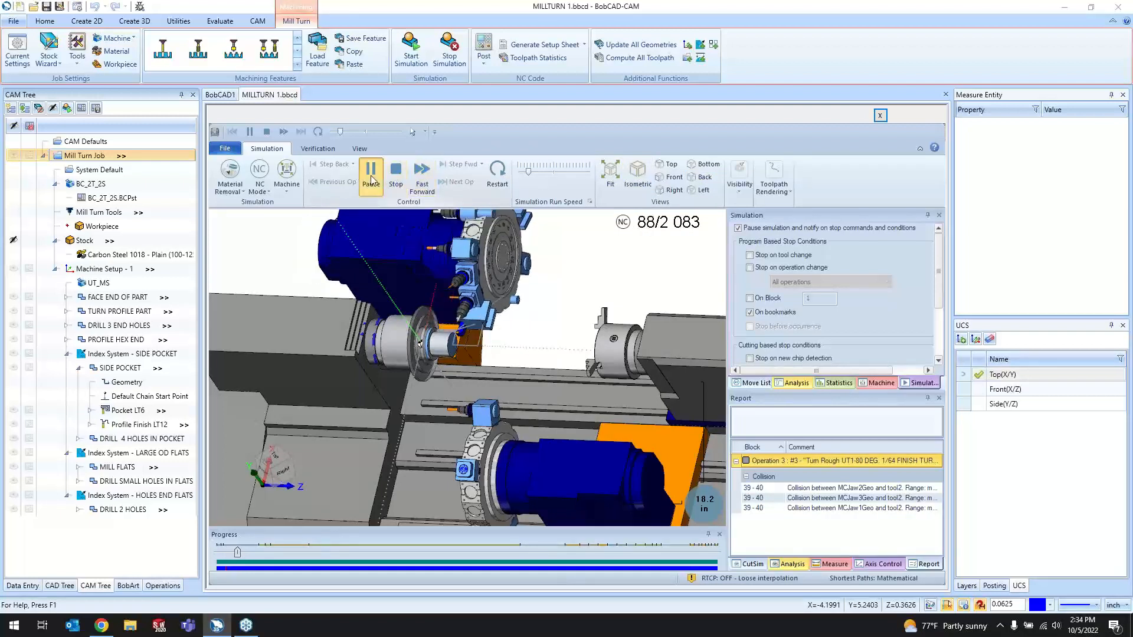
- Skip the simulation ahead operation by operation to the start of the hex end's finishing pass
{"action": "left_click", "coordinate": [459, 183]}
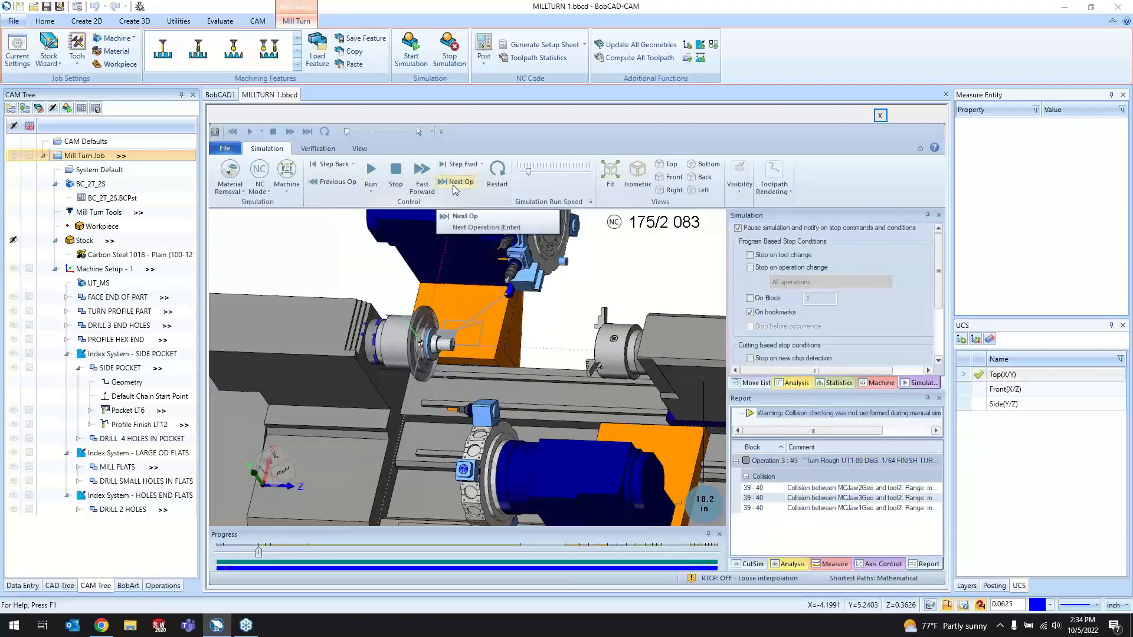
{"action": "left_click", "coordinate": [465, 184]}
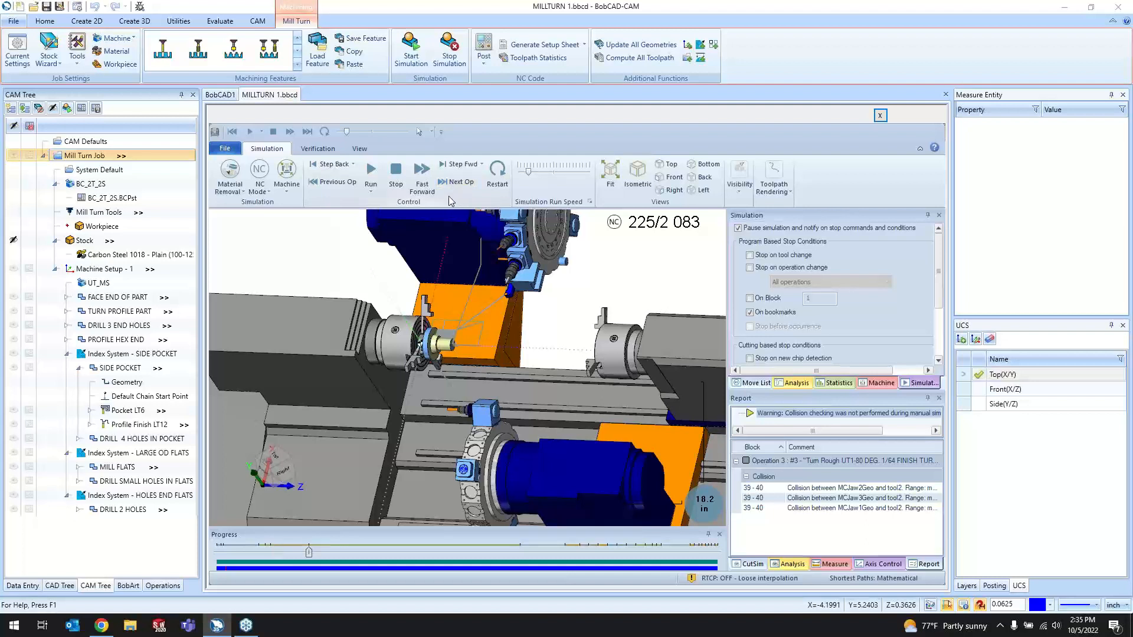
{"action": "left_click", "coordinate": [450, 184]}
{"action": "left_click", "coordinate": [449, 183]}
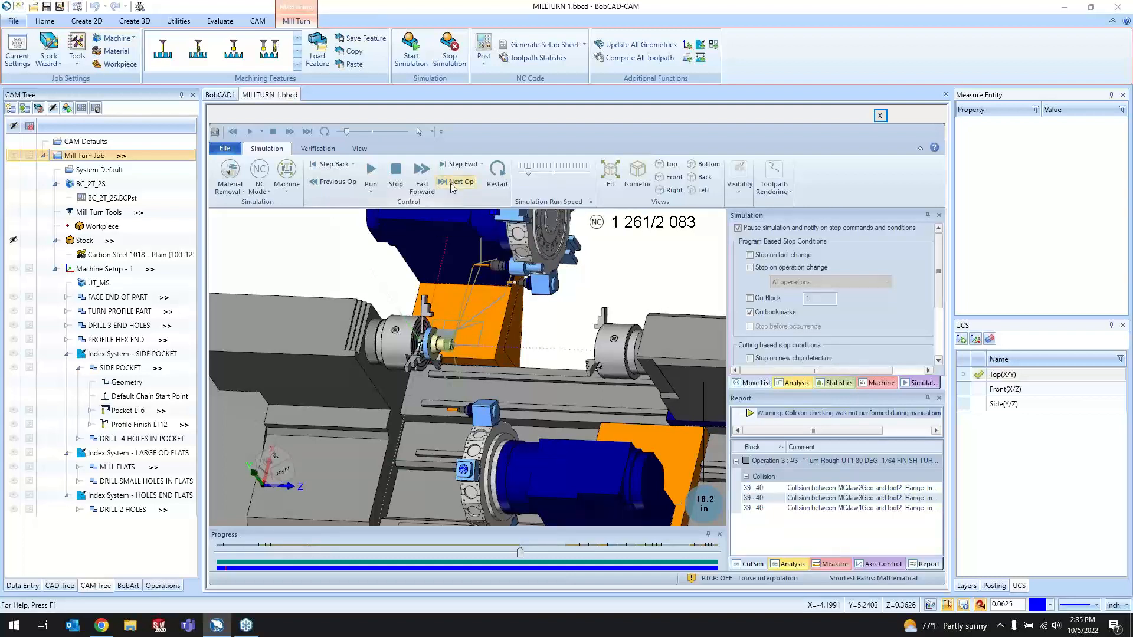
- Hide the toolpath display in the simulation and focus on the workpiece in the chuck
{"action": "left_click", "coordinate": [741, 177]}
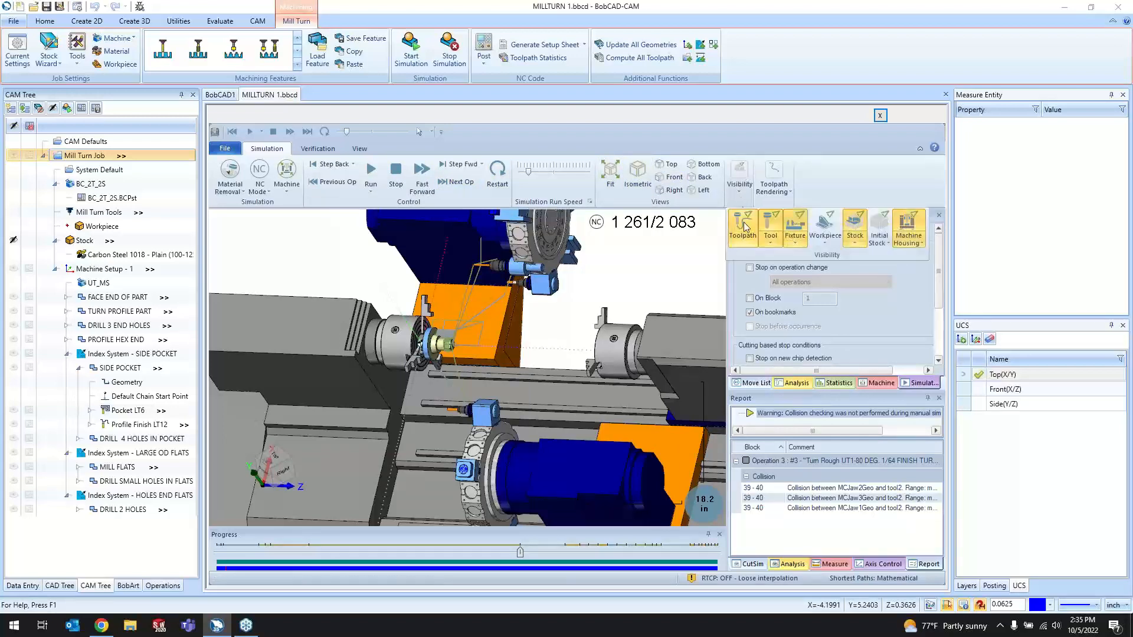
{"action": "left_click", "coordinate": [742, 225]}
{"action": "scroll", "coordinate": [433, 345], "scroll_direction": "up", "scroll_amount": 5}
{"action": "middle_click_drag", "start_coordinate": [569, 314], "coordinate": [456, 450]}
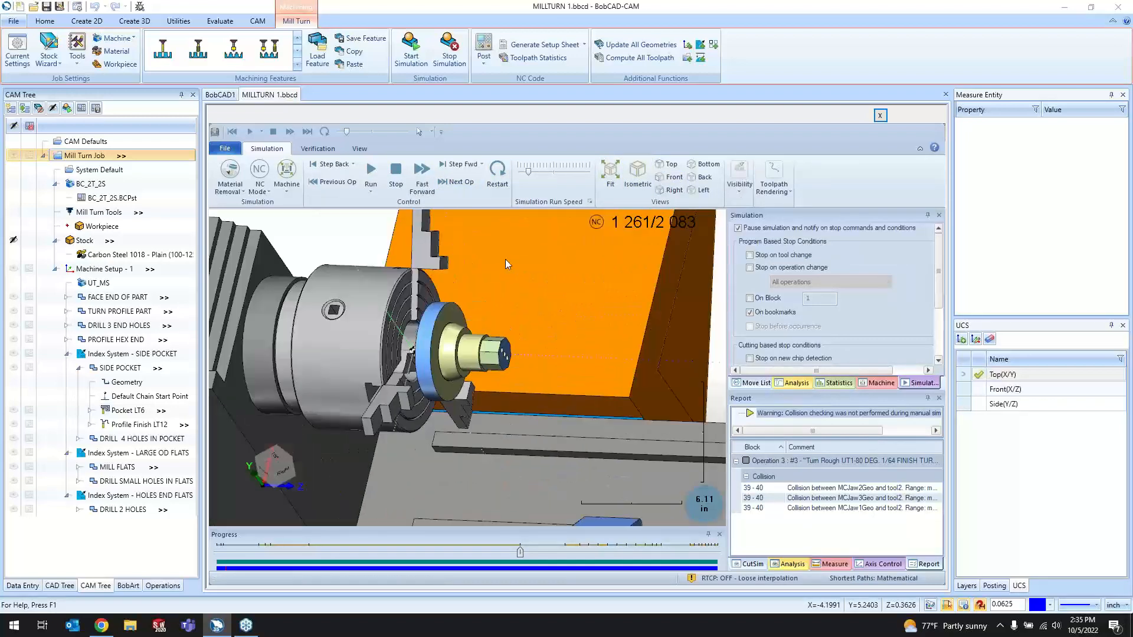
- Run the simulation through the hex end finishing into the side pocket roughing, adjusting the run speed to examine the tool holder
{"action": "left_click", "coordinate": [370, 171]}
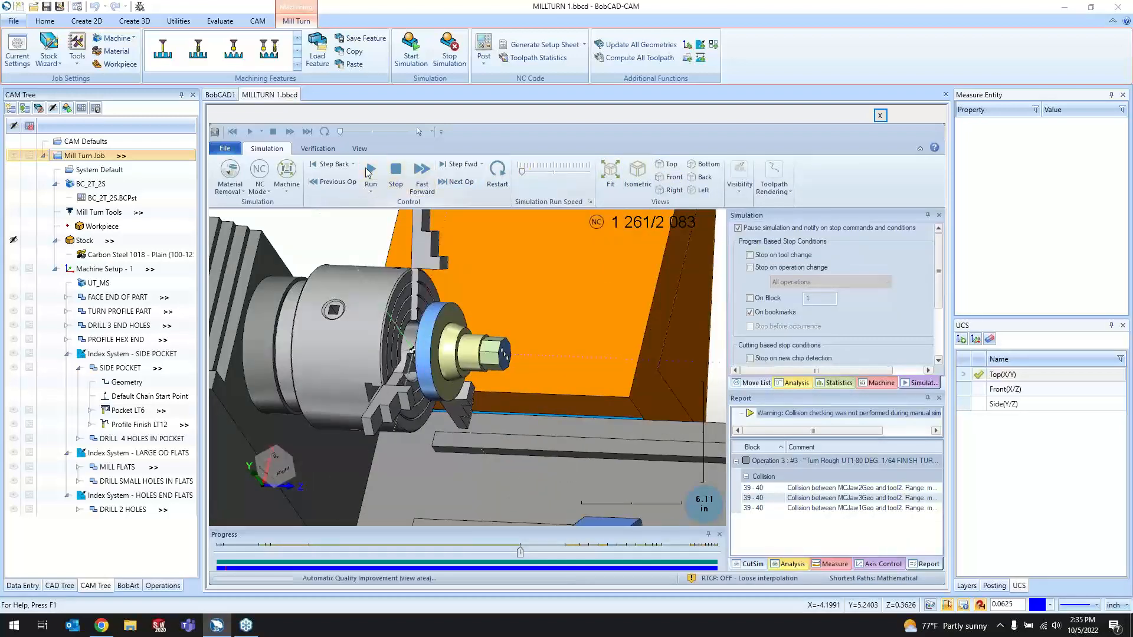
{"action": "scroll", "coordinate": [437, 355], "scroll_direction": "down", "scroll_amount": 2}
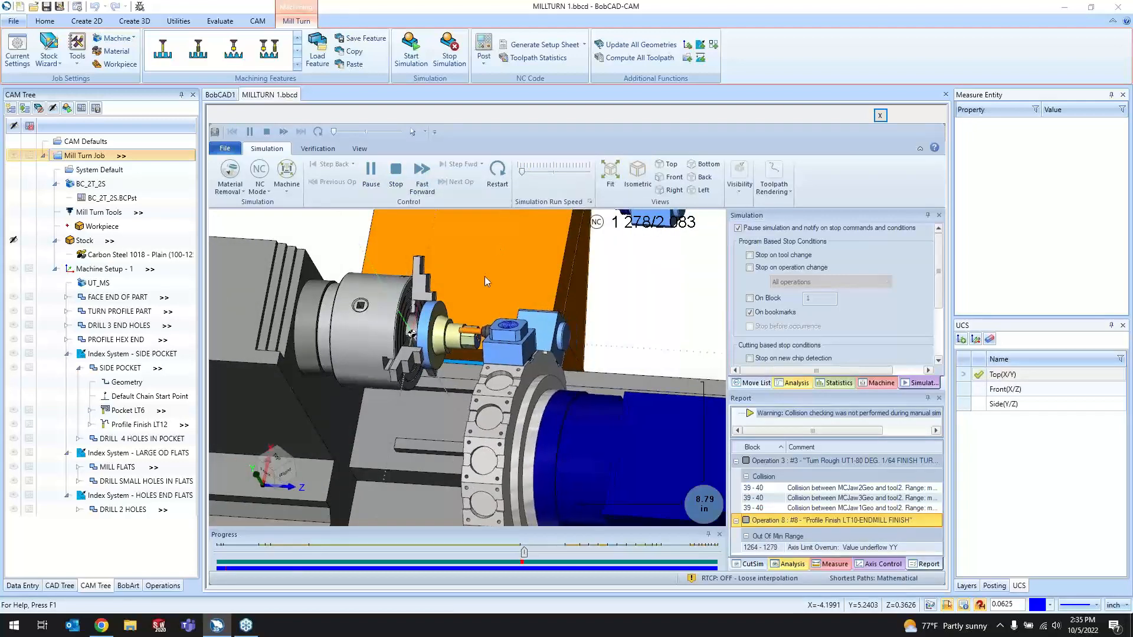
{"action": "left_click", "coordinate": [542, 171]}
{"action": "left_click", "coordinate": [524, 171]}
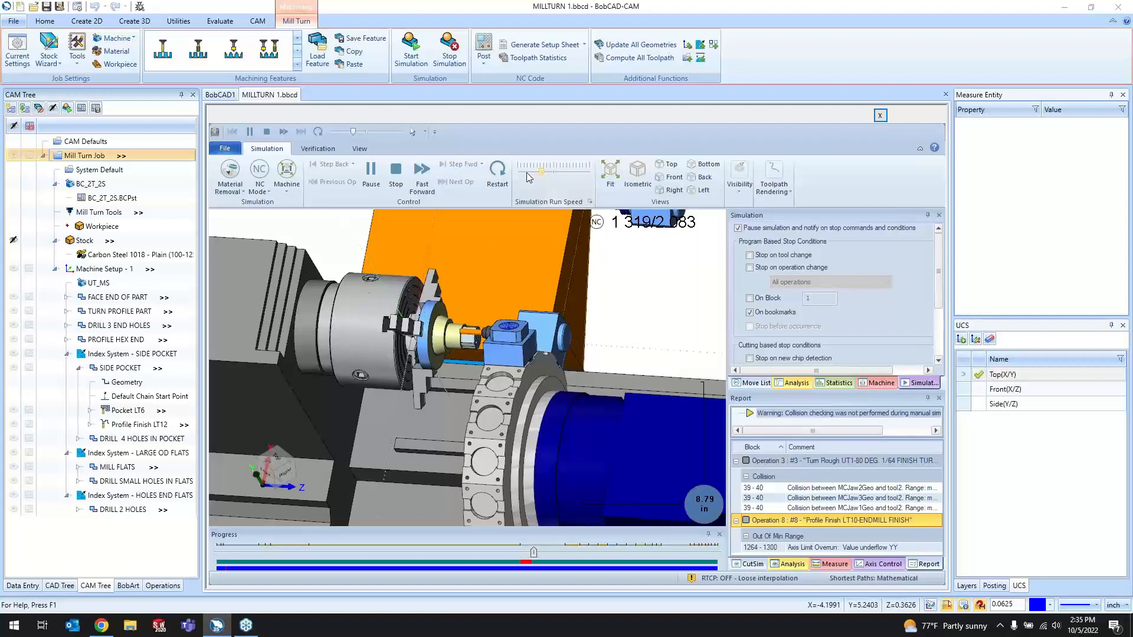
{"action": "scroll", "coordinate": [496, 357], "scroll_direction": "up", "scroll_amount": 2}
{"action": "middle_click_drag", "start_coordinate": [492, 350], "coordinate": [472, 351]}
{"action": "middle_click_drag", "start_coordinate": [479, 288], "coordinate": [516, 430]}
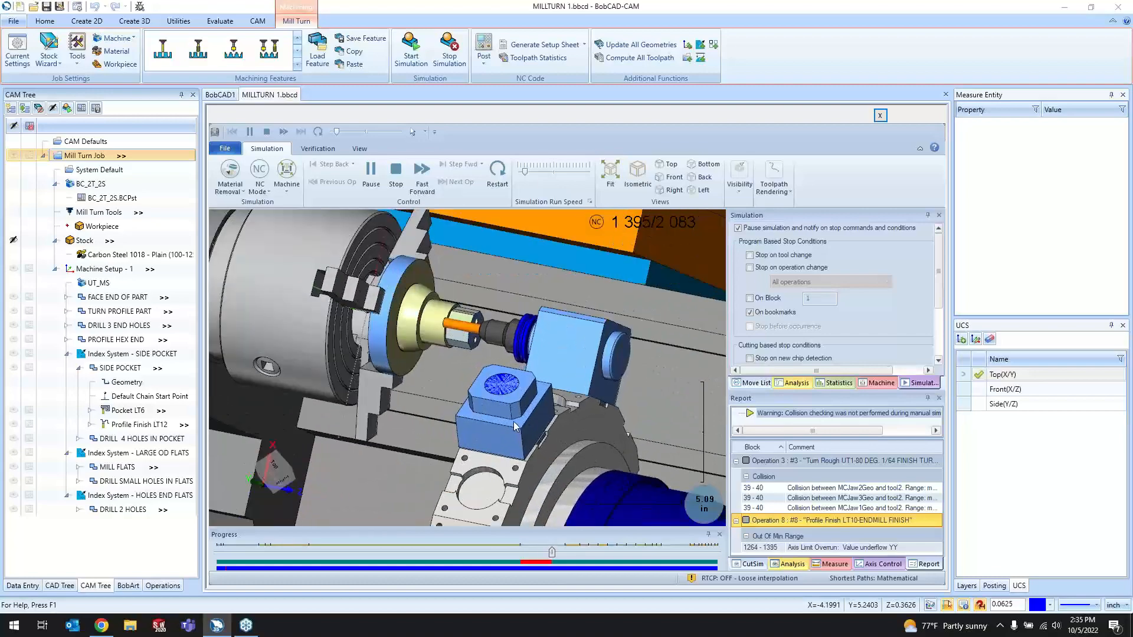
{"action": "scroll", "coordinate": [502, 414], "scroll_direction": "down", "scroll_amount": 4}
{"action": "scroll", "coordinate": [501, 413], "scroll_direction": "up", "scroll_amount": 5}
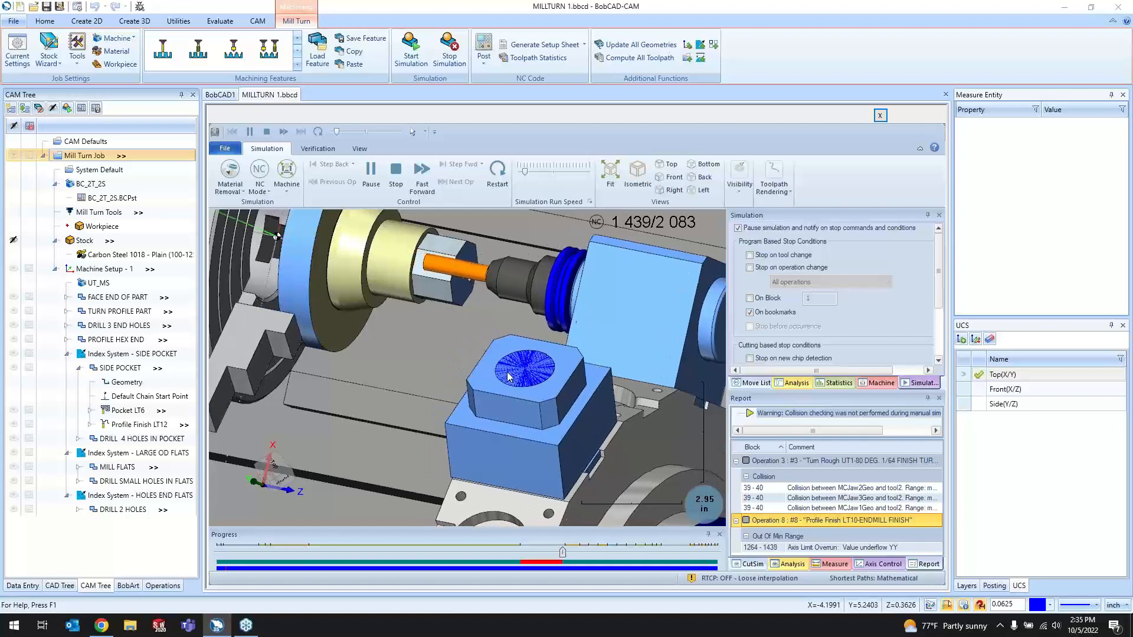
{"action": "scroll", "coordinate": [496, 370], "scroll_direction": "down", "scroll_amount": 2}
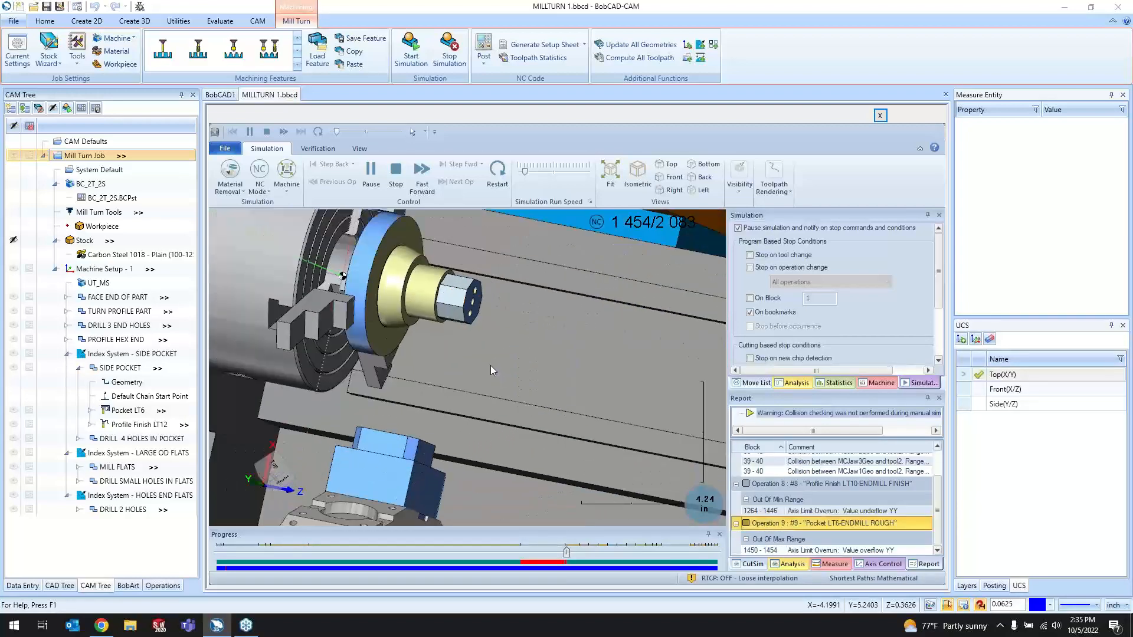
- Close the simulation and reopen the SIDE POCKET roughing tool in the mill-turn tool crib
{"action": "left_click", "coordinate": [881, 115]}
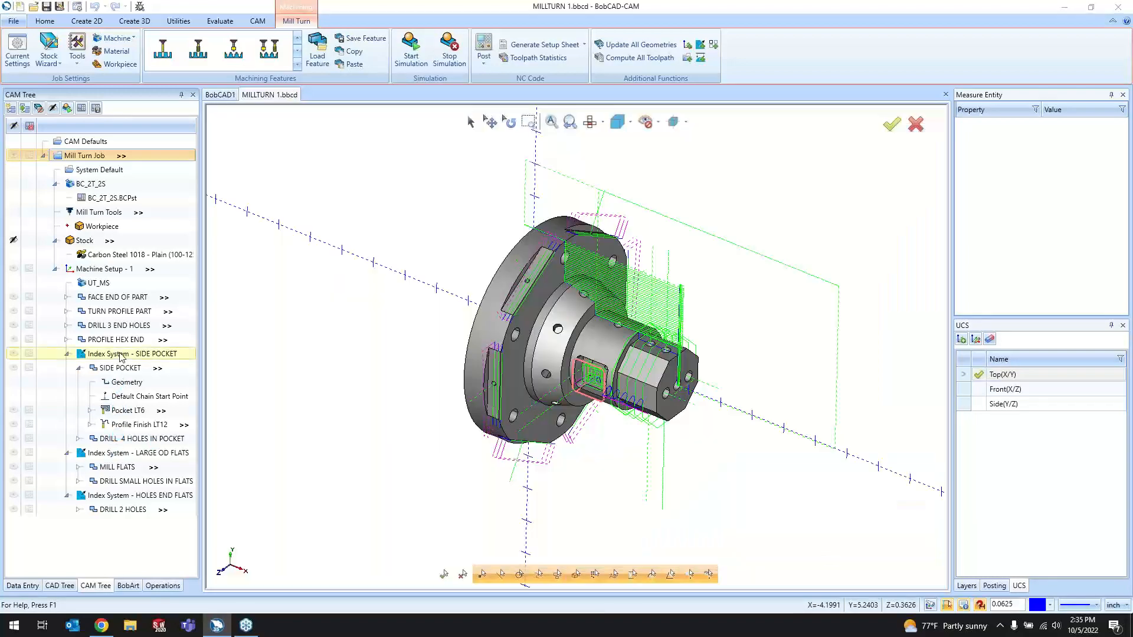
{"action": "left_click", "coordinate": [121, 354]}
{"action": "left_click", "coordinate": [123, 370]}
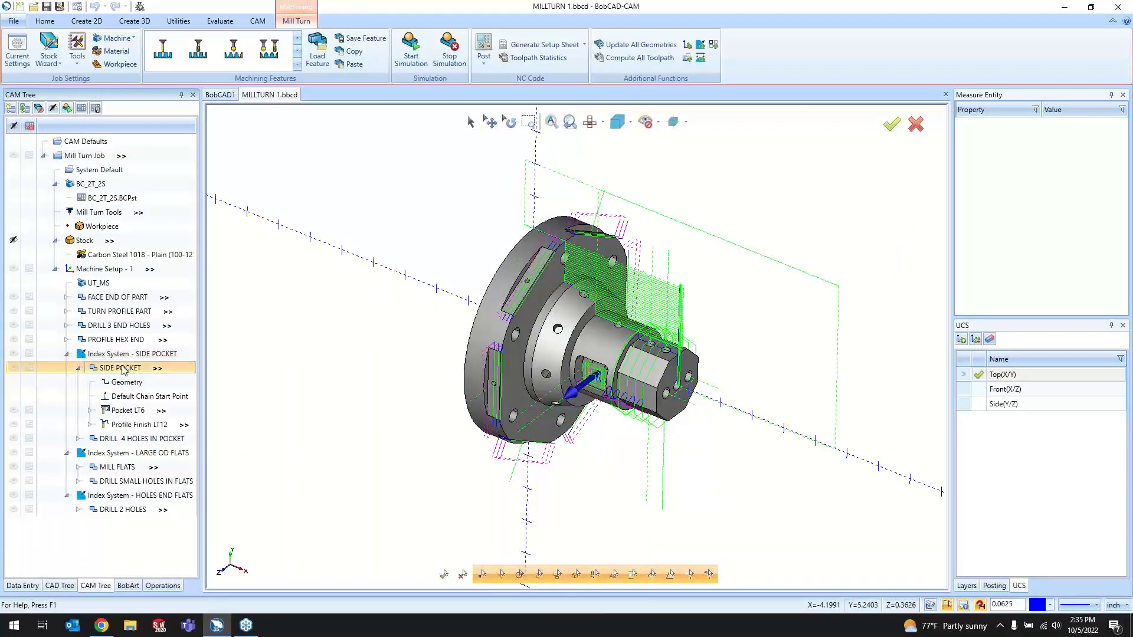
{"action": "double_click", "coordinate": [124, 370]}
{"action": "left_click", "coordinate": [364, 198]}
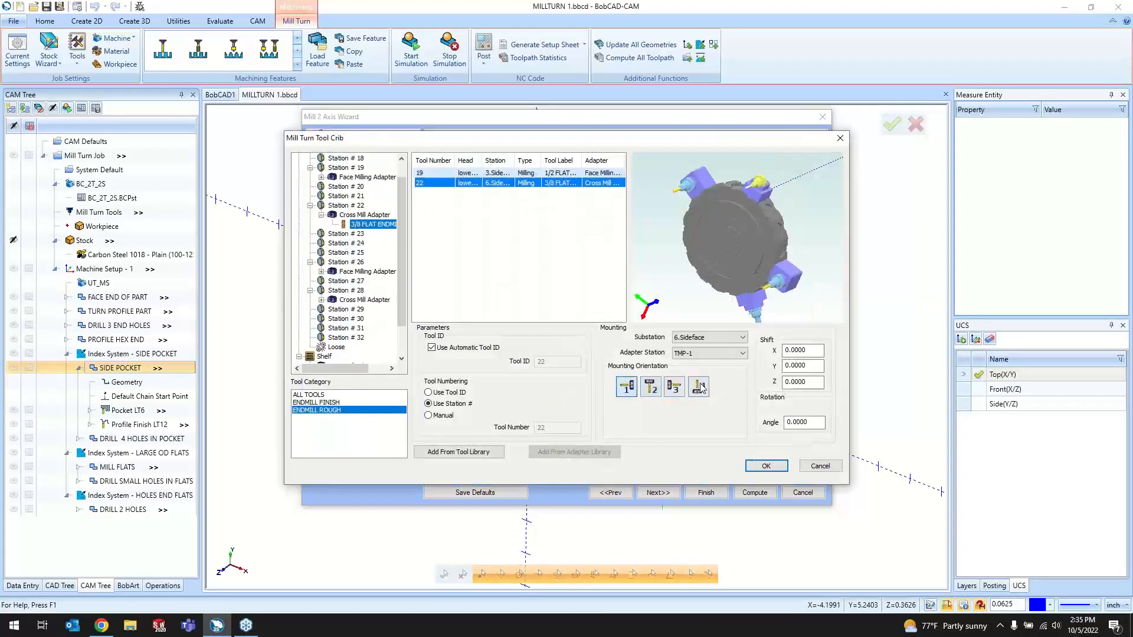
- Try mounting orientation 4 for the 3/8 flat endmill in its cross mill adapter and switch back to orientation 2
{"action": "scroll", "coordinate": [778, 167], "scroll_direction": "up", "scroll_amount": 4}
{"action": "middle_click_drag", "start_coordinate": [771, 206], "coordinate": [763, 258]}
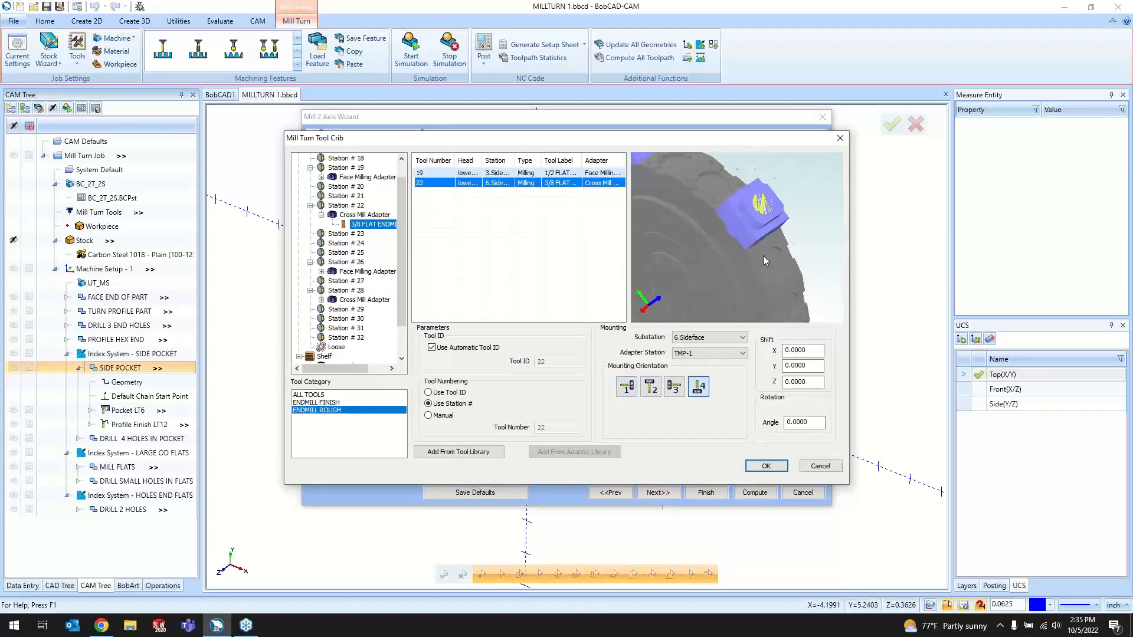
{"action": "left_click", "coordinate": [650, 387]}
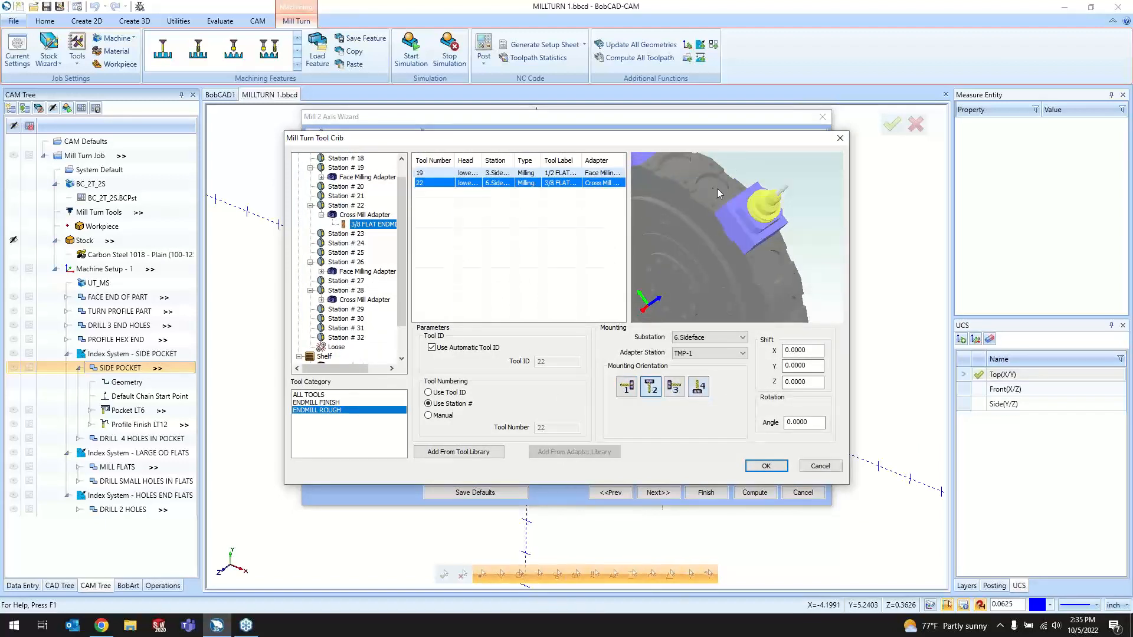
- Accept the roughing tool, then try mounting orientation 4 for the finishing 3/8 flat endmill and switch back to orientation 2
{"action": "left_click", "coordinate": [766, 466]}
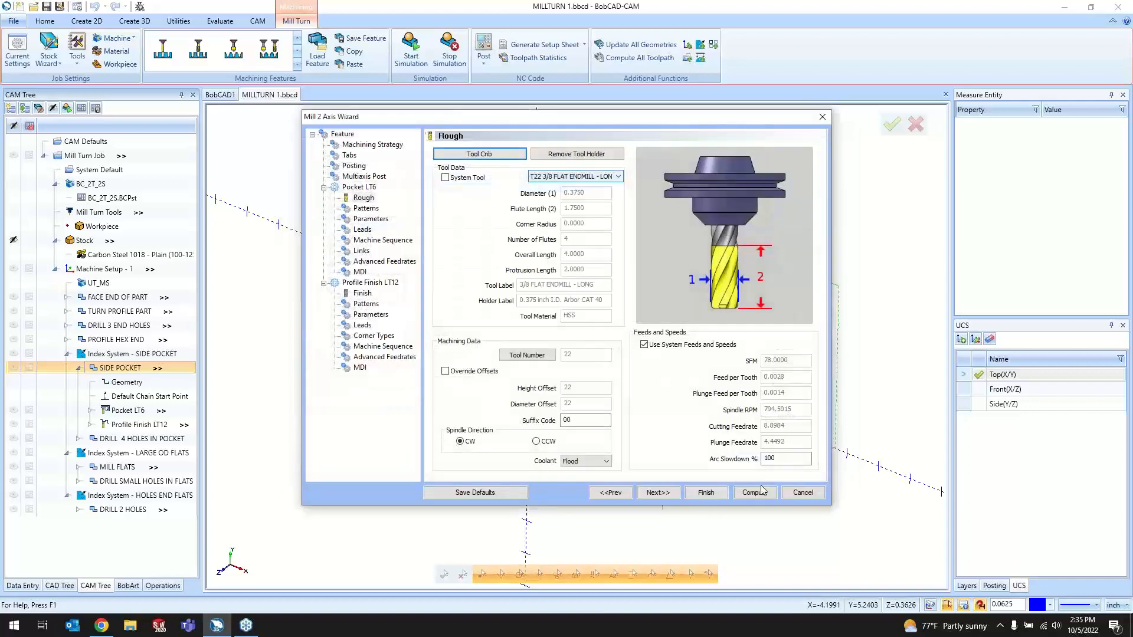
{"action": "left_click", "coordinate": [362, 294]}
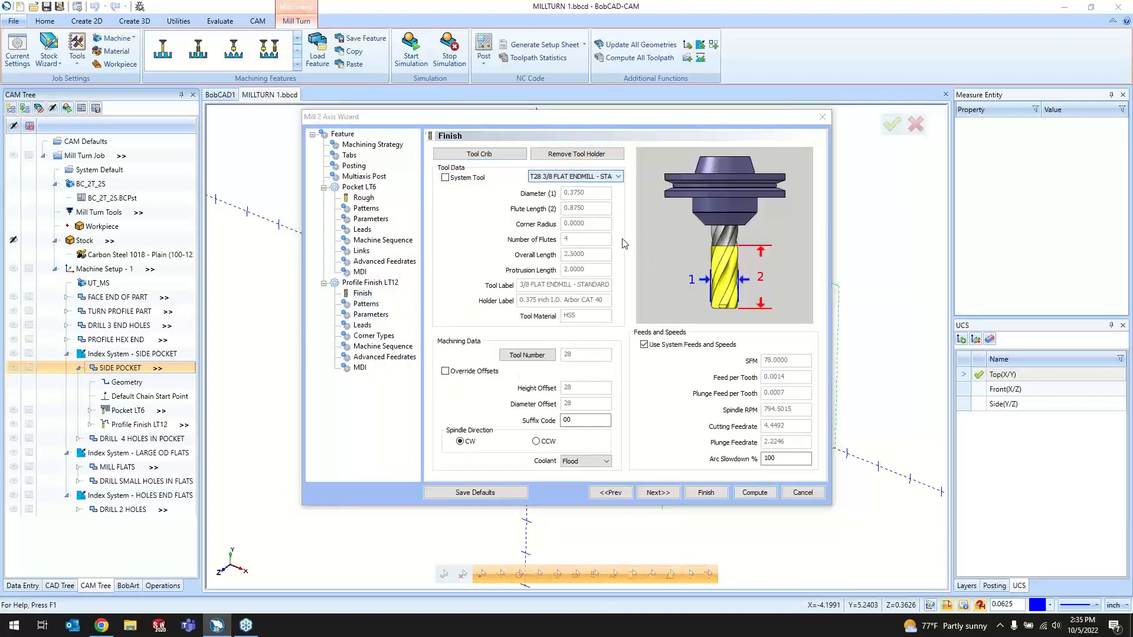
{"action": "left_click", "coordinate": [479, 154]}
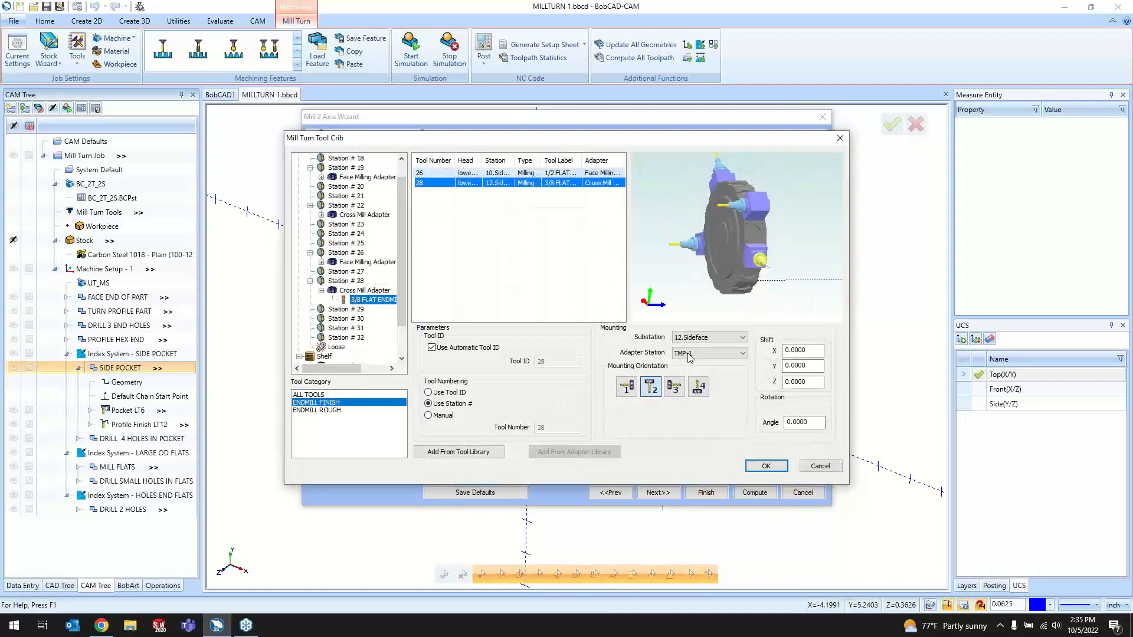
{"action": "left_click", "coordinate": [700, 389]}
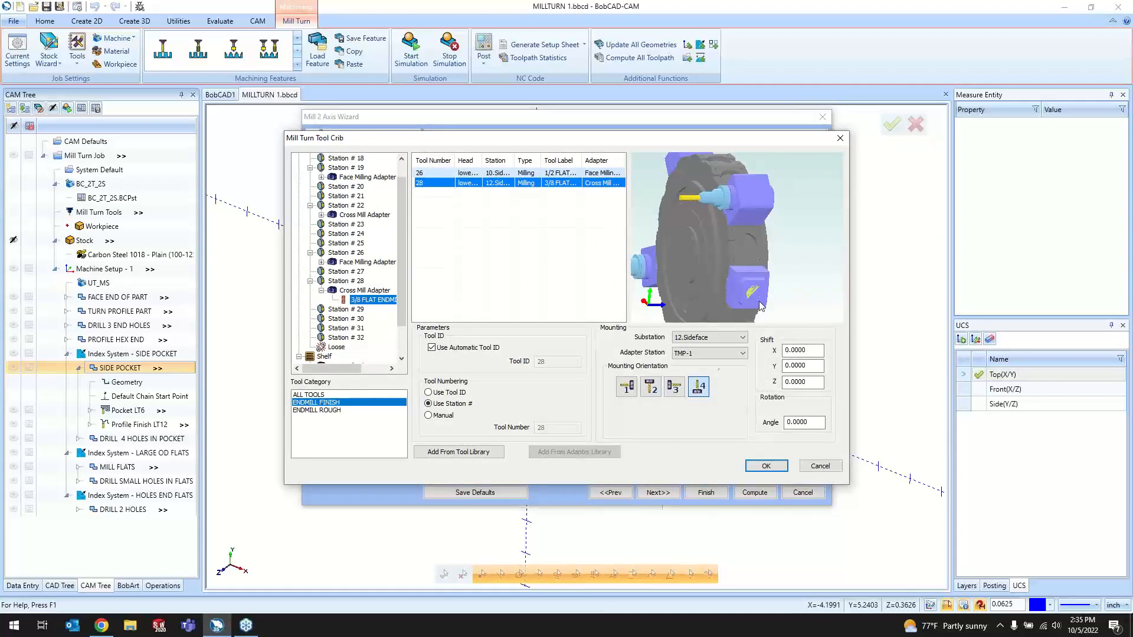
{"action": "left_click", "coordinate": [651, 390]}
{"action": "left_click", "coordinate": [763, 466]}
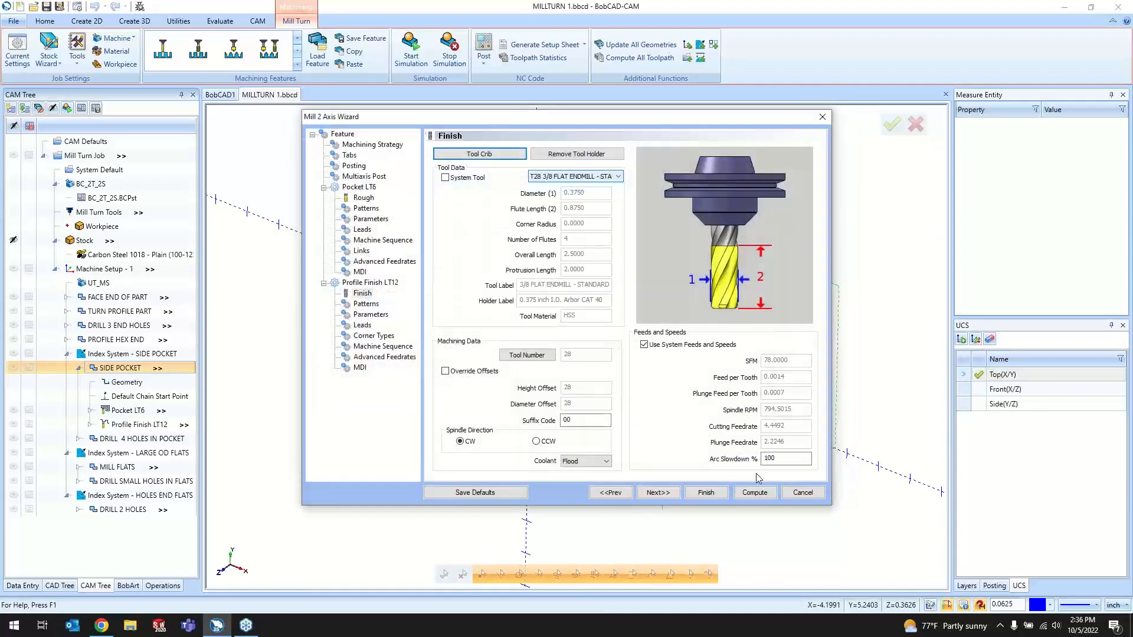
- Compute the SIDE POCKET toolpaths and start the machine simulation of the mill-turn job
{"action": "left_click", "coordinate": [755, 492]}
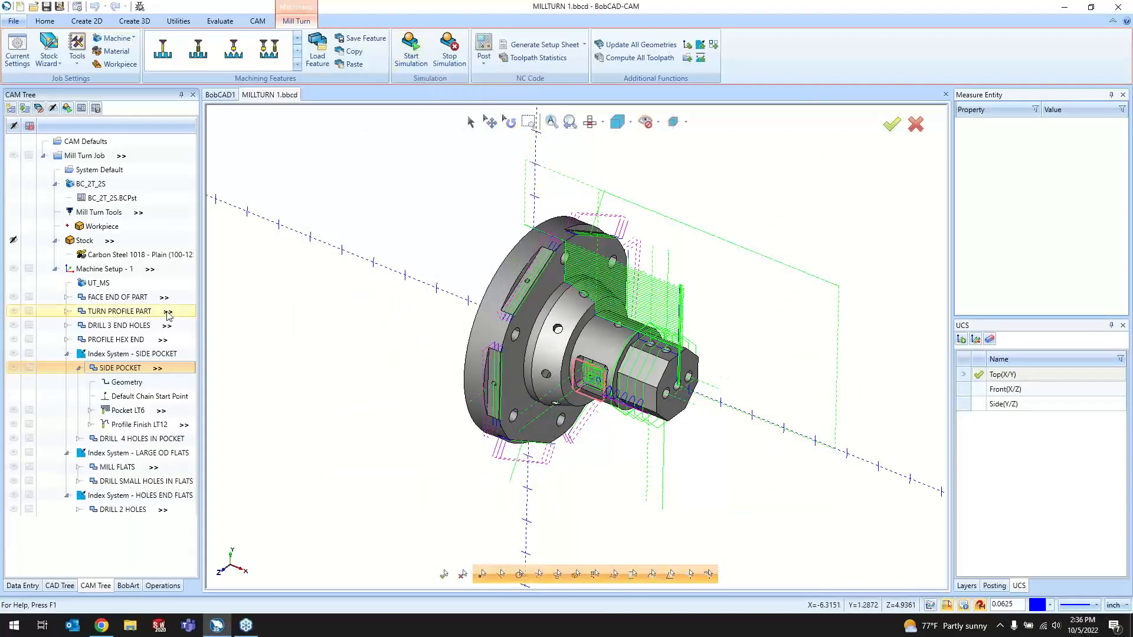
{"action": "right_click", "coordinate": [121, 368]}
{"action": "left_click", "coordinate": [213, 45]}
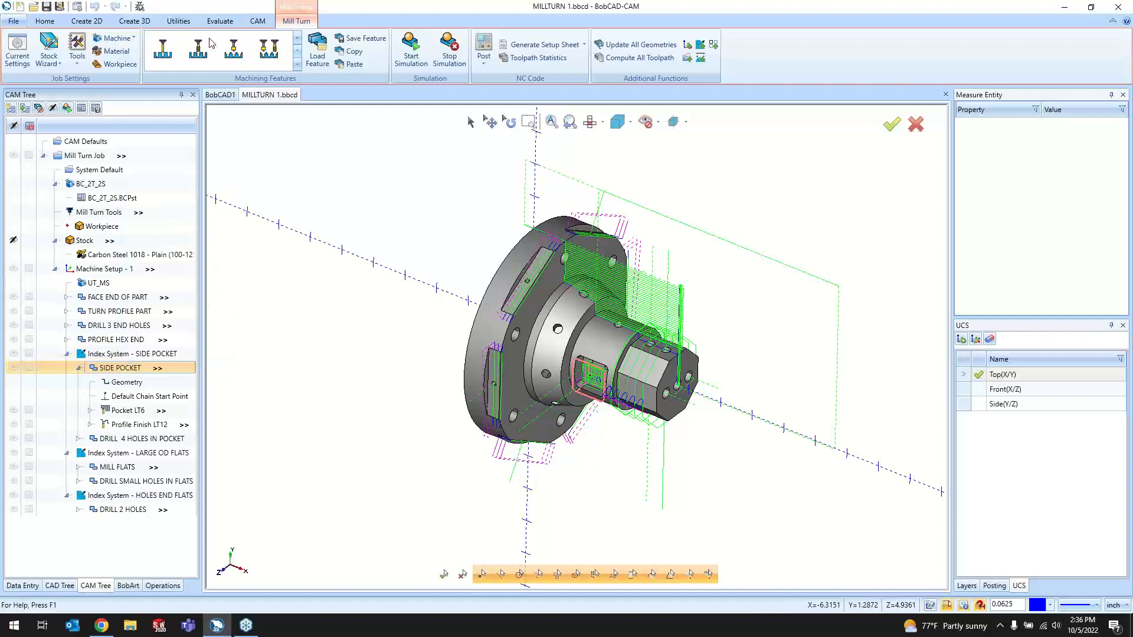
{"action": "left_click", "coordinate": [407, 50]}
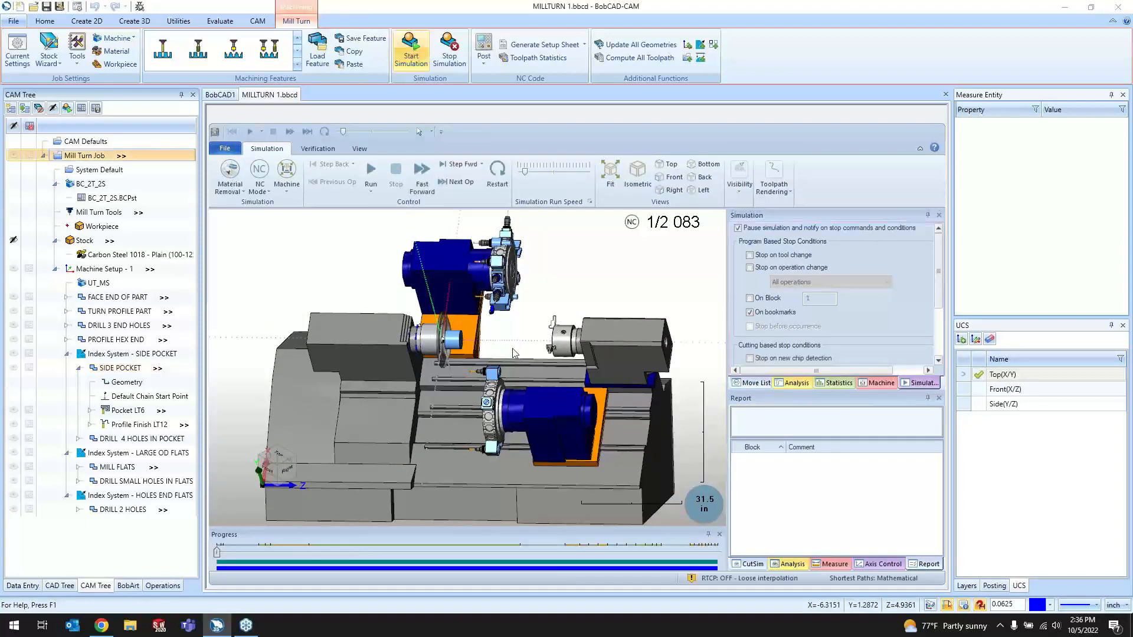
{"action": "scroll", "coordinate": [478, 304], "scroll_direction": "up", "scroll_amount": 5}
{"action": "scroll", "coordinate": [478, 304], "scroll_direction": "down", "scroll_amount": 1}
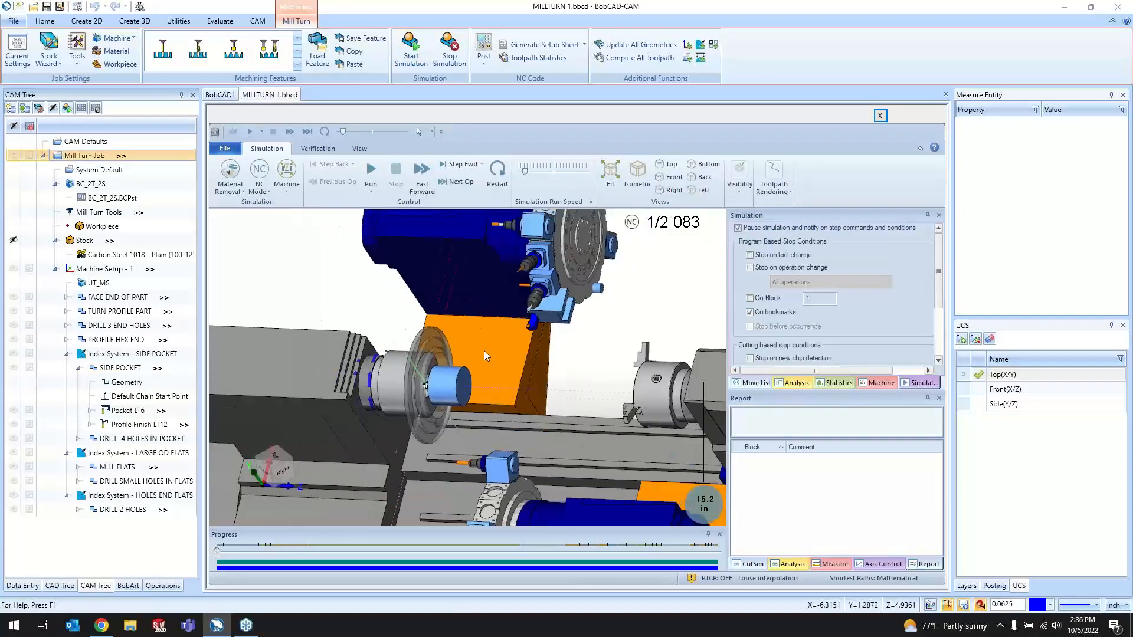
- Run the simulation through turning into end-hole drilling at varied speeds and hide the toolpath display
{"action": "left_click", "coordinate": [378, 173]}
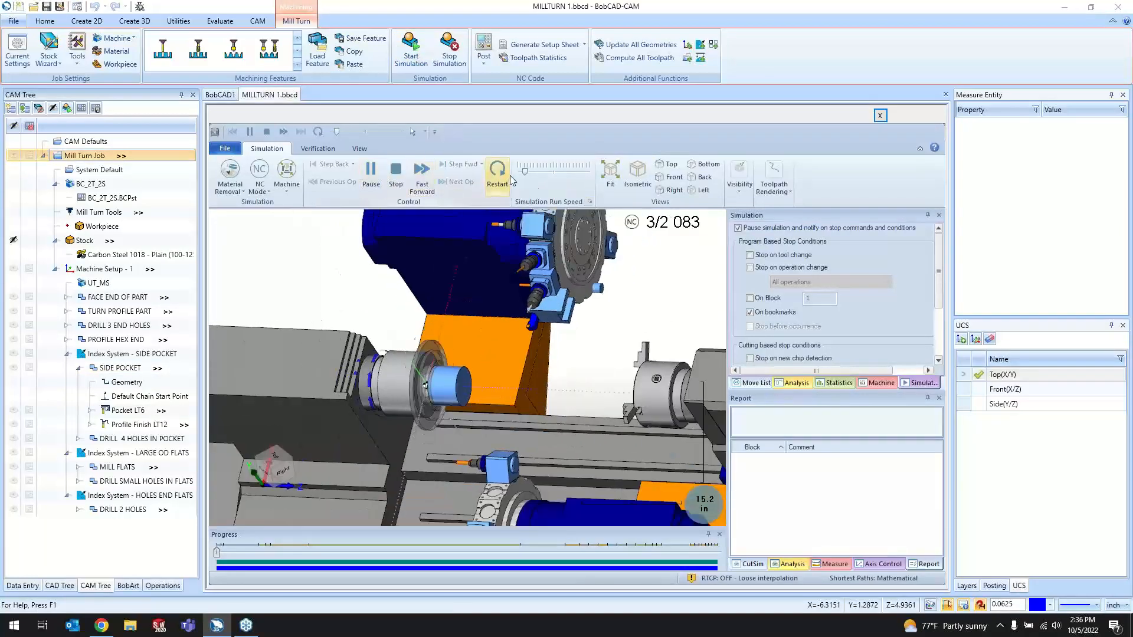
{"action": "left_click_drag", "start_coordinate": [525, 173], "coordinate": [533, 176]}
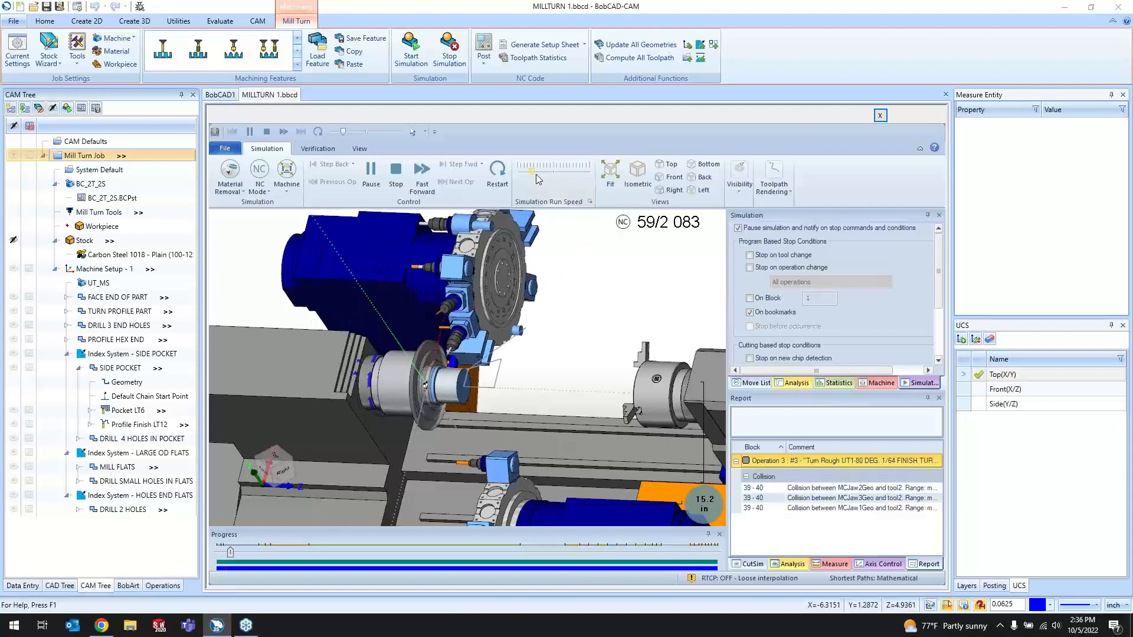
{"action": "left_click", "coordinate": [554, 171]}
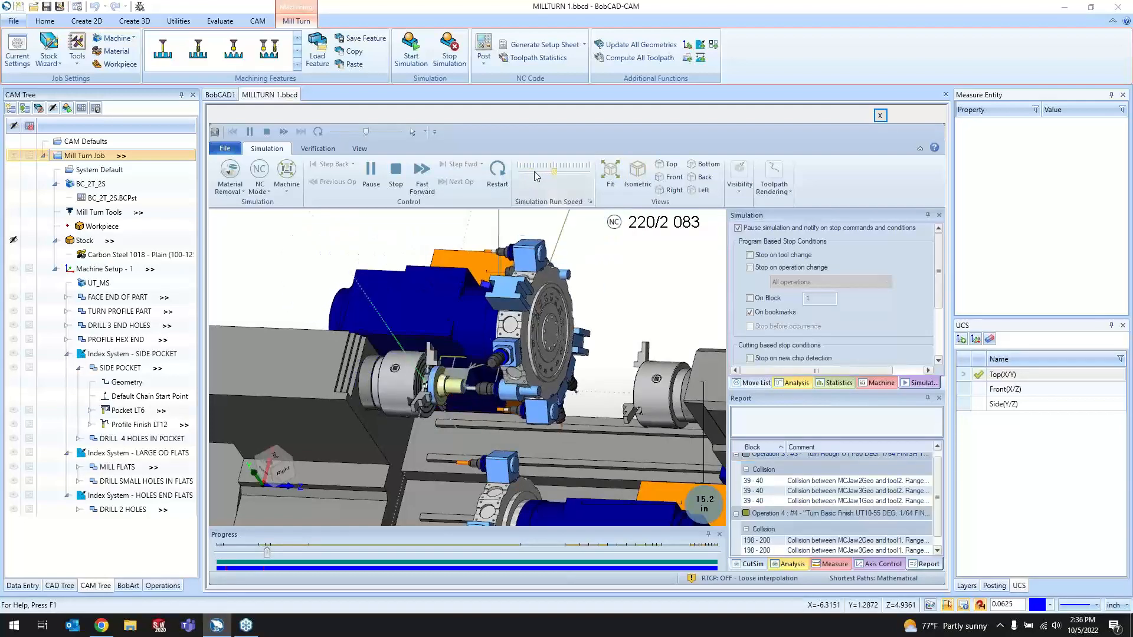
{"action": "left_click", "coordinate": [527, 173]}
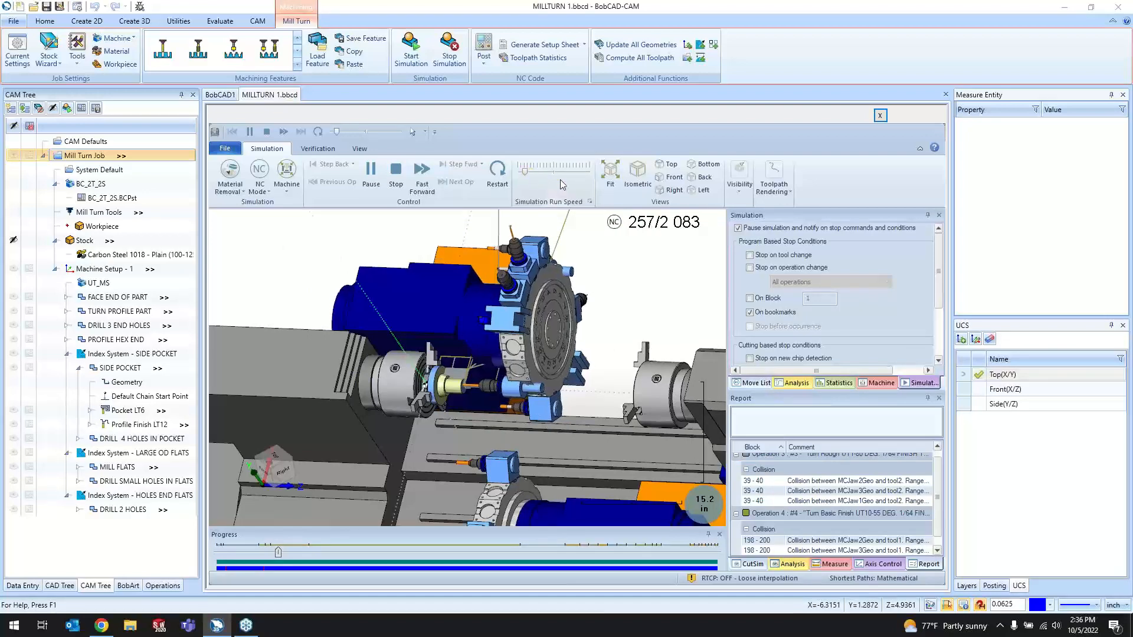
{"action": "left_click", "coordinate": [739, 172]}
{"action": "left_click", "coordinate": [748, 230]}
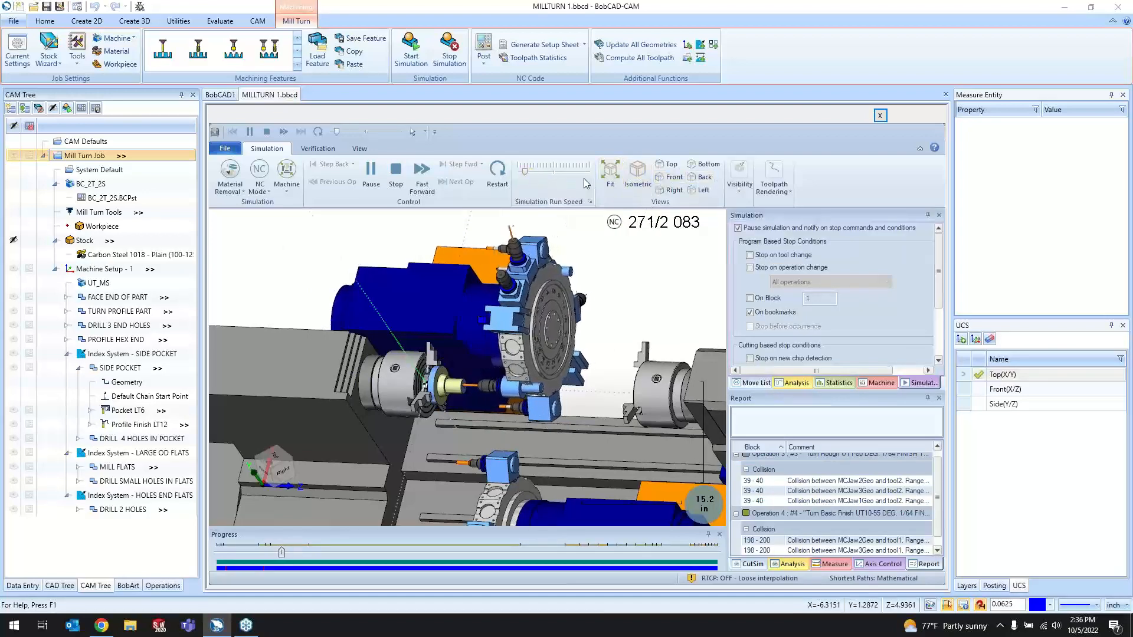
- Run the simulation faster through the hex end milling and pause after the side pocket roughing to examine the workpiece
{"action": "left_click", "coordinate": [551, 172]}
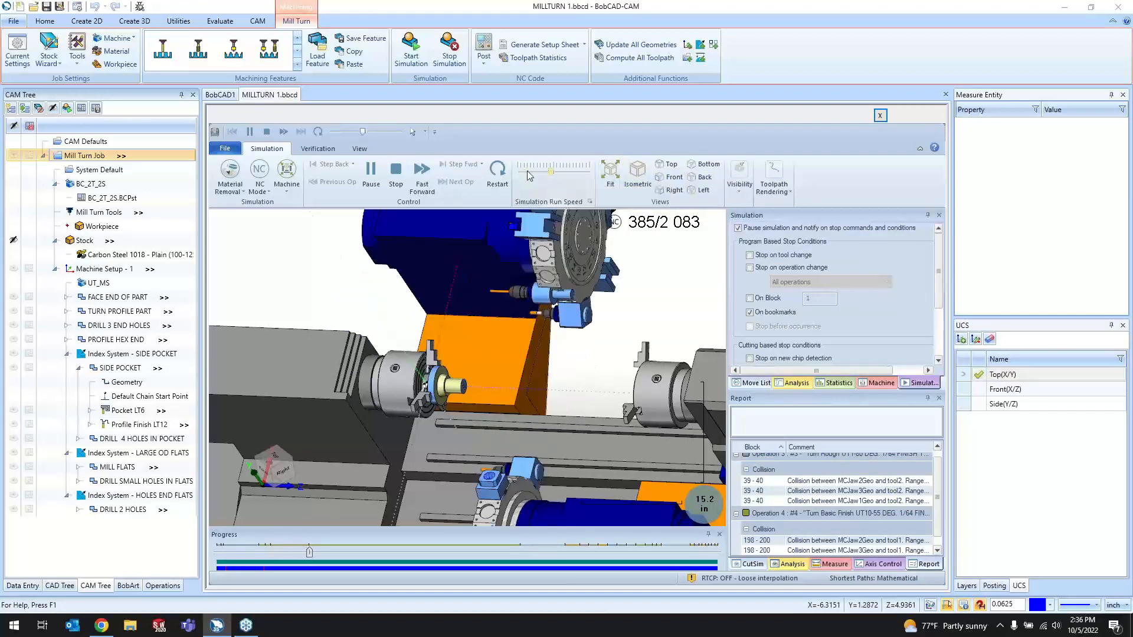
{"action": "left_click", "coordinate": [525, 172]}
{"action": "left_click", "coordinate": [551, 172]}
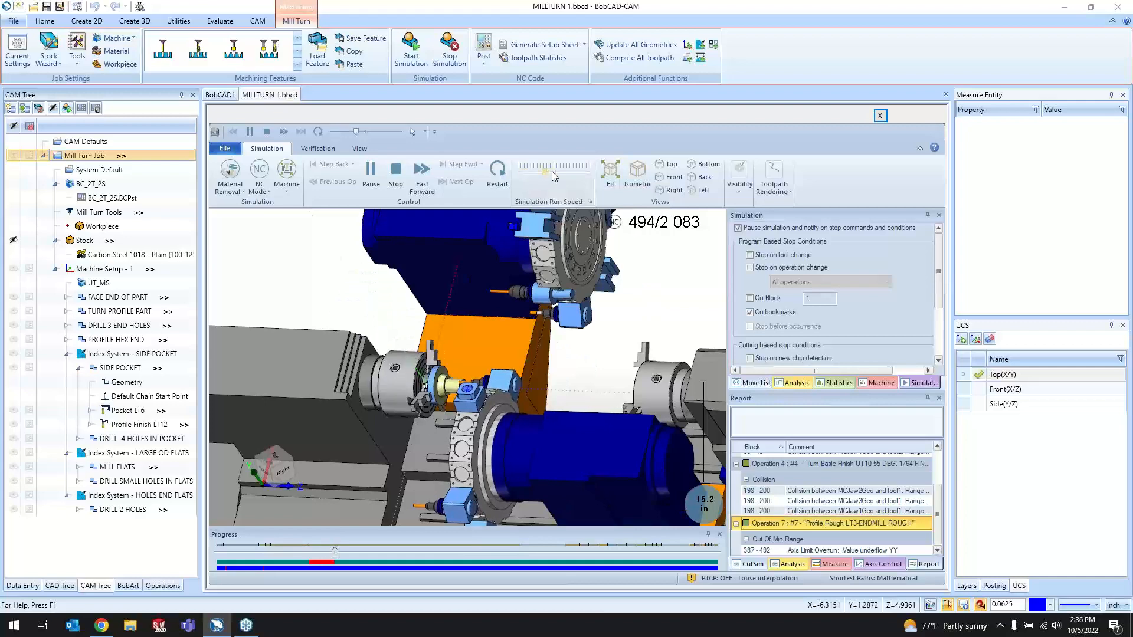
{"action": "scroll", "coordinate": [452, 409], "scroll_direction": "up", "scroll_amount": 6}
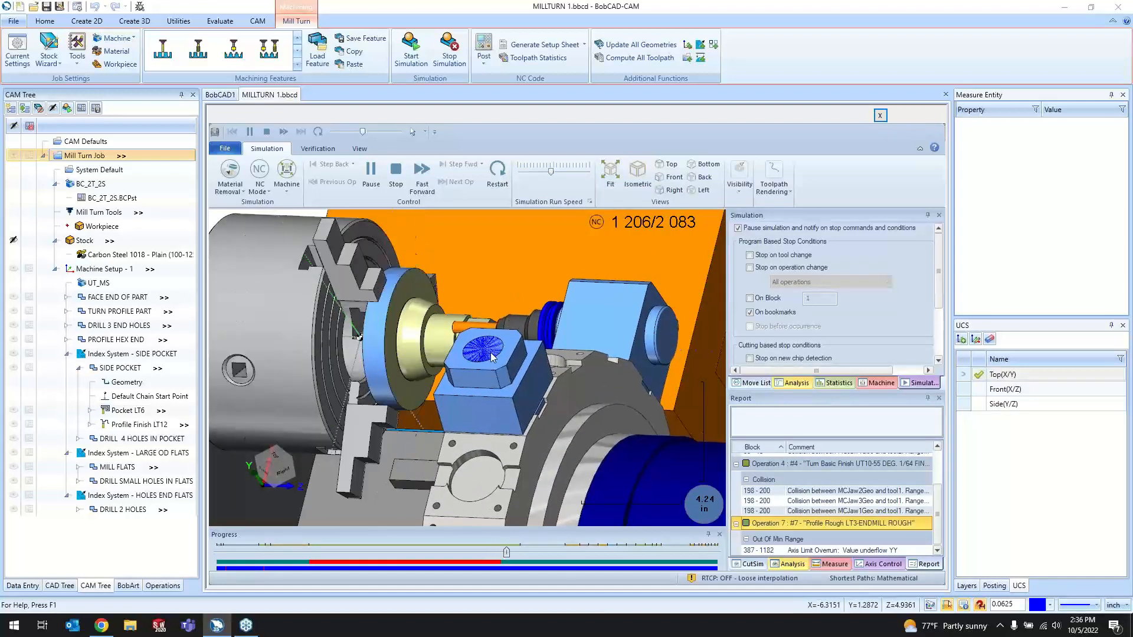
{"action": "left_click", "coordinate": [532, 171]}
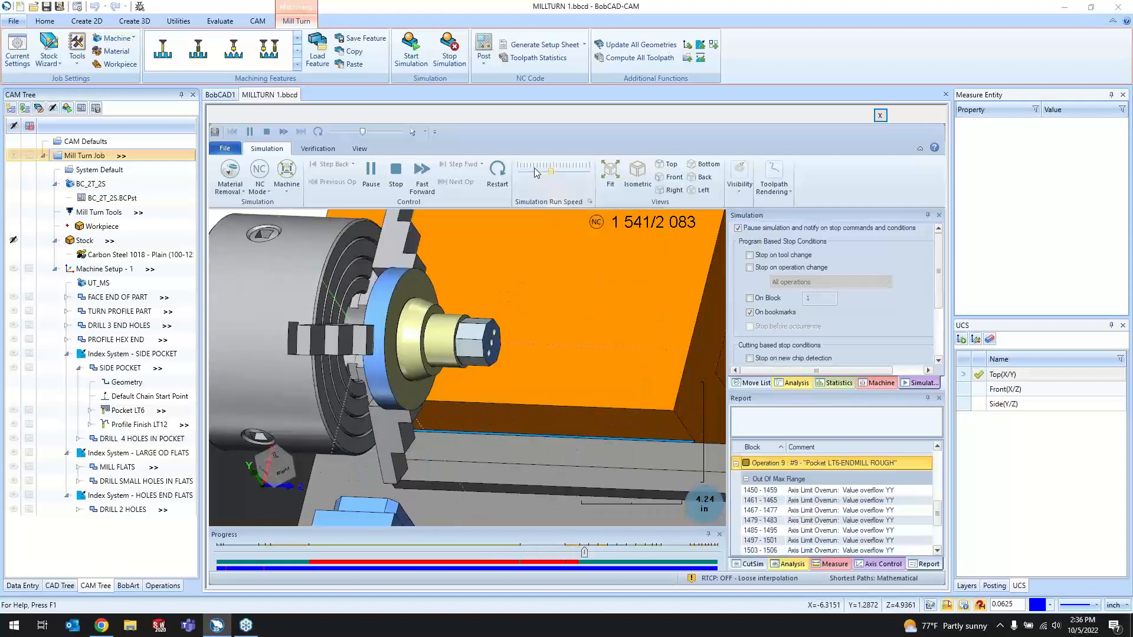
{"action": "left_click", "coordinate": [371, 175]}
{"action": "middle_click_drag", "start_coordinate": [522, 388], "coordinate": [552, 366]}
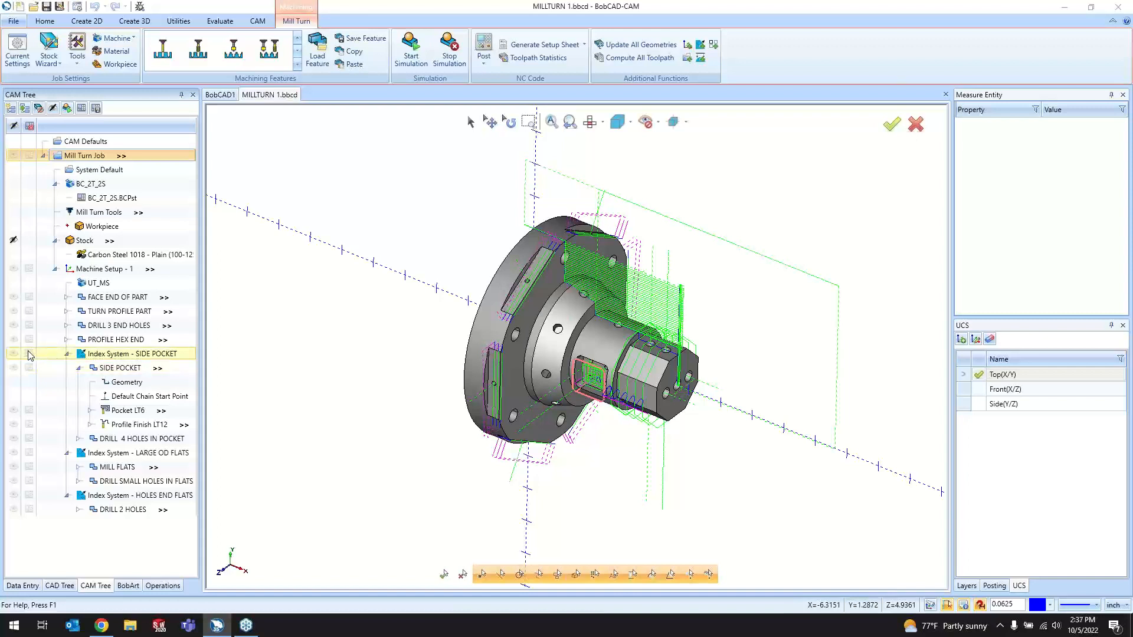
- Exclude the Index System - SIDE POCKET operations from the simulation and restart it at Op. 6 "Drill UT14-DRILL"
{"action": "left_click", "coordinate": [29, 354]}
{"action": "left_click", "coordinate": [402, 58]}
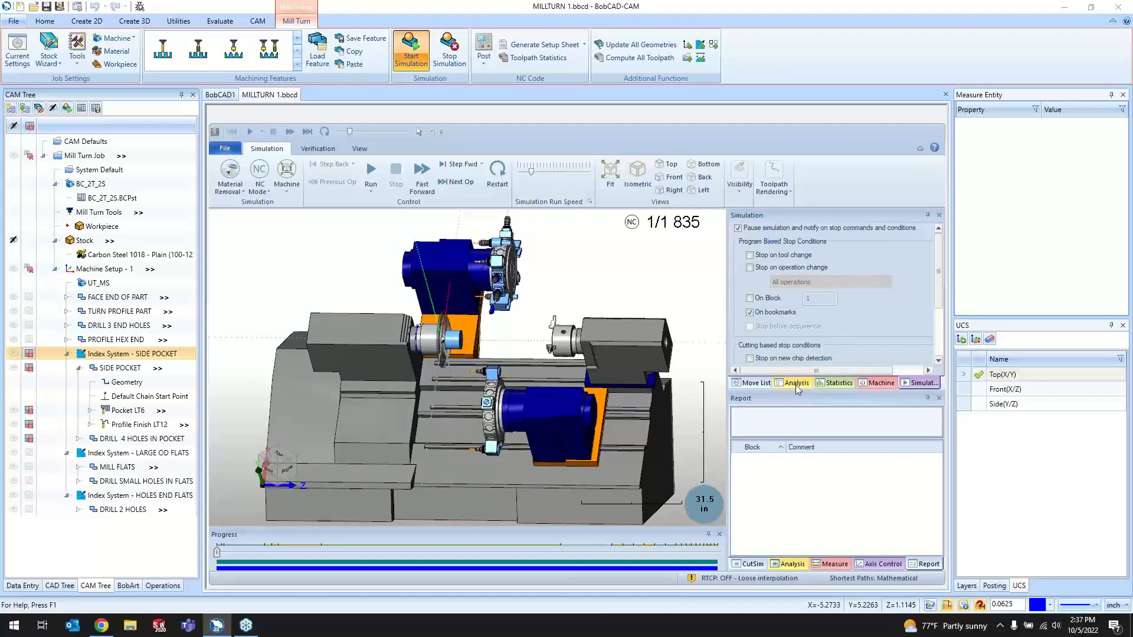
{"action": "left_click", "coordinate": [757, 383]}
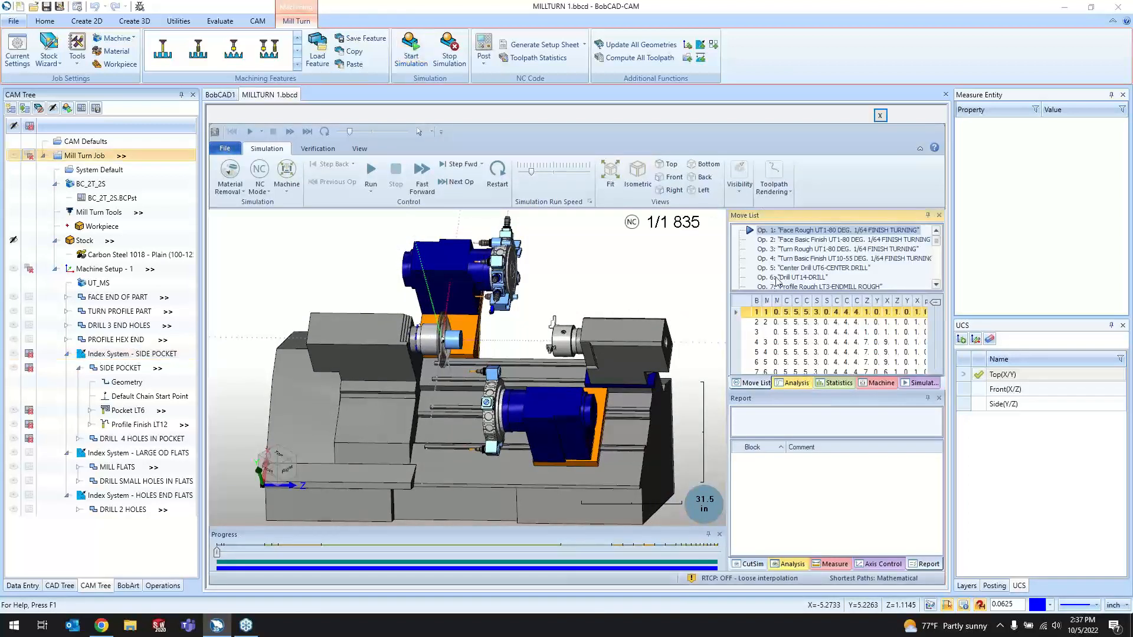
{"action": "scroll", "coordinate": [796, 258], "scroll_direction": "down", "scroll_amount": 1}
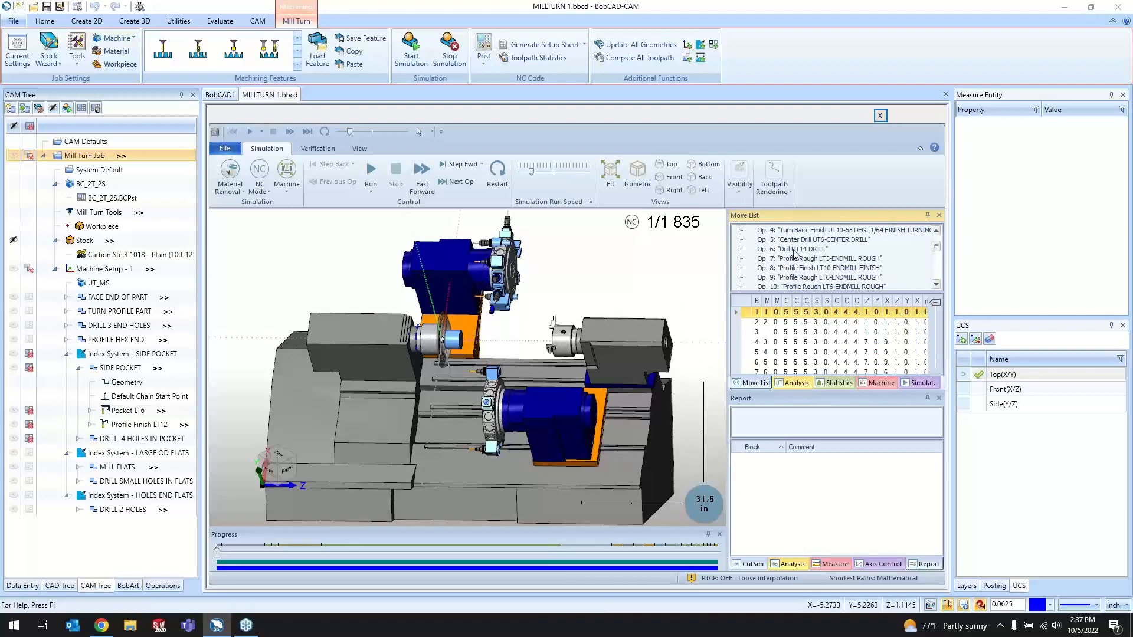
{"action": "scroll", "coordinate": [453, 338], "scroll_direction": "up", "scroll_amount": 7}
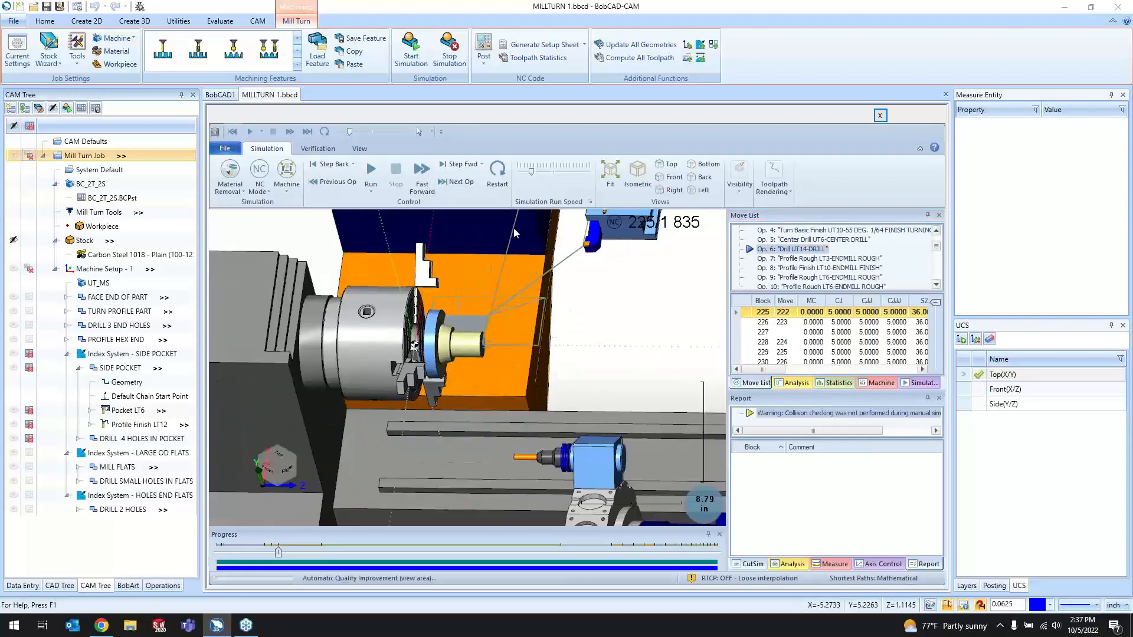
- Run the simulation from the end-hole drilling through the hex end profile roughing, adjusting the run speed
{"action": "left_click_drag", "start_coordinate": [531, 172], "coordinate": [523, 173]}
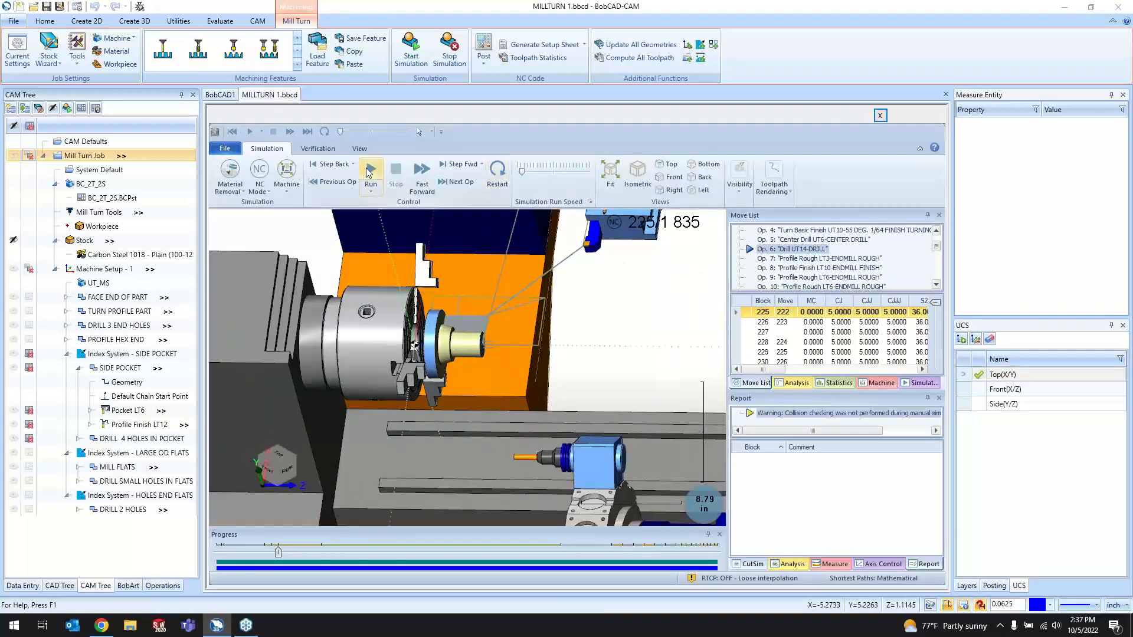
{"action": "left_click", "coordinate": [369, 172]}
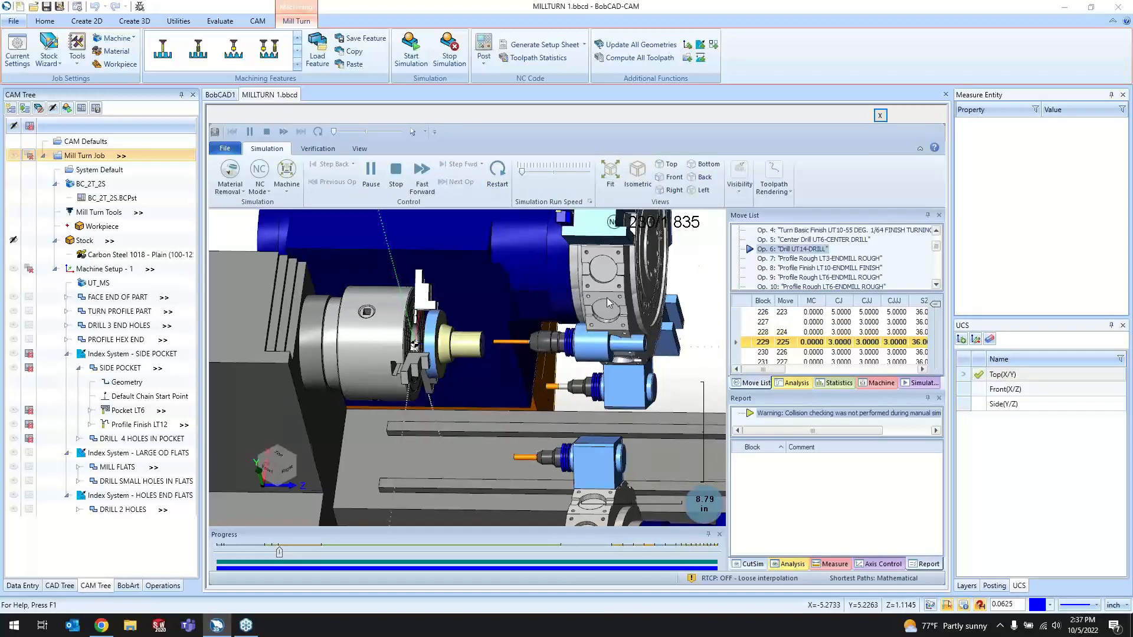
{"action": "scroll", "coordinate": [530, 307], "scroll_direction": "up", "scroll_amount": 4}
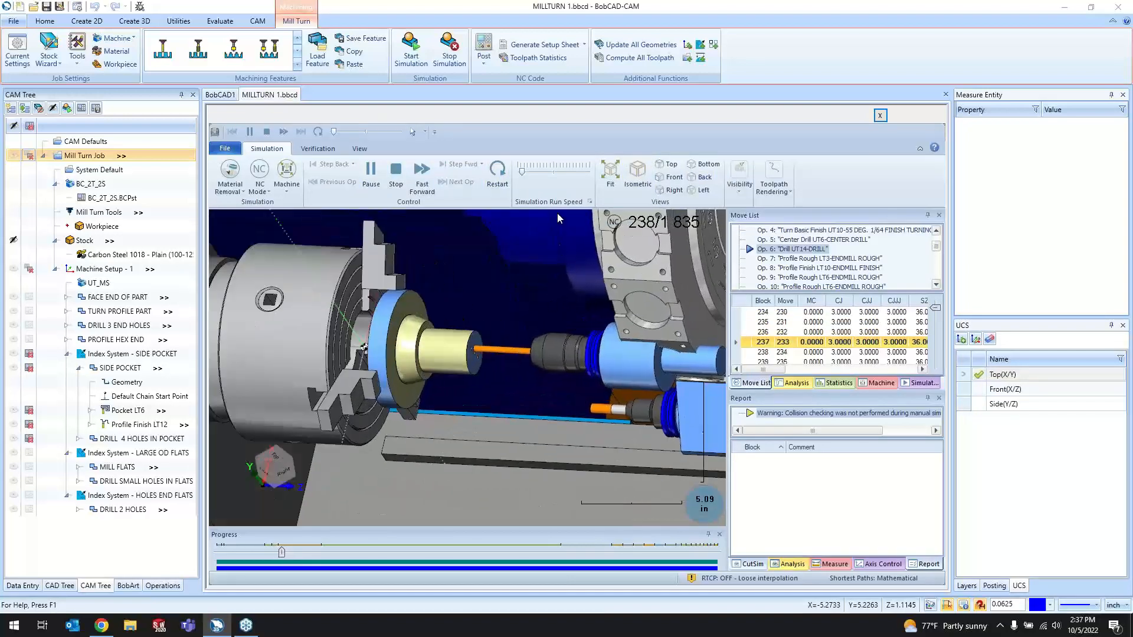
{"action": "left_click_drag", "start_coordinate": [522, 171], "coordinate": [548, 174]}
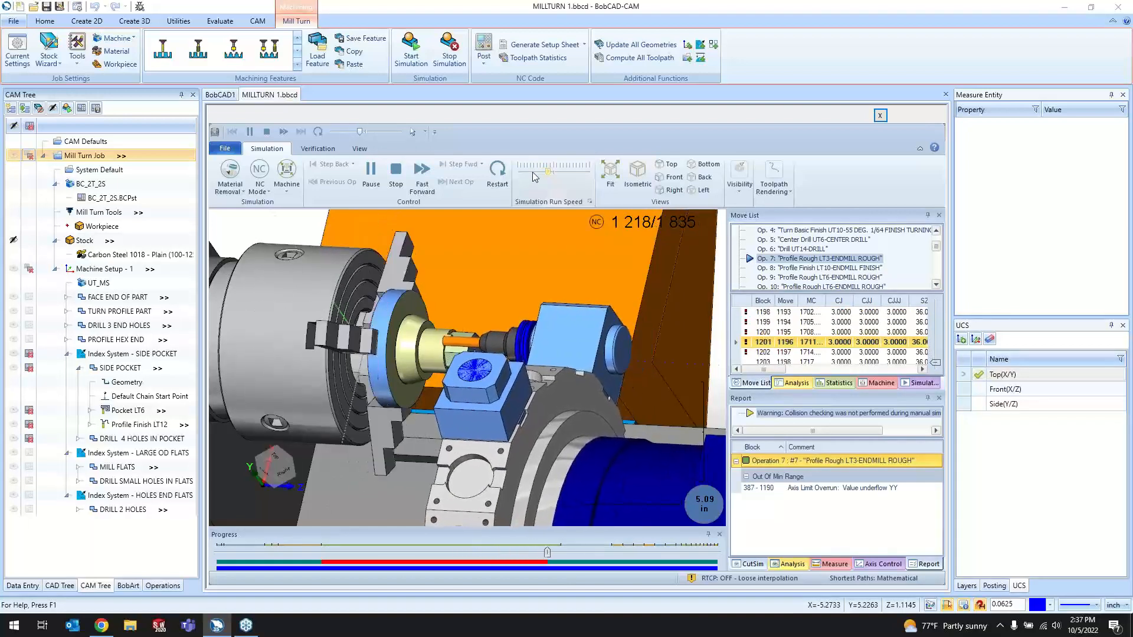
{"action": "left_click", "coordinate": [533, 173]}
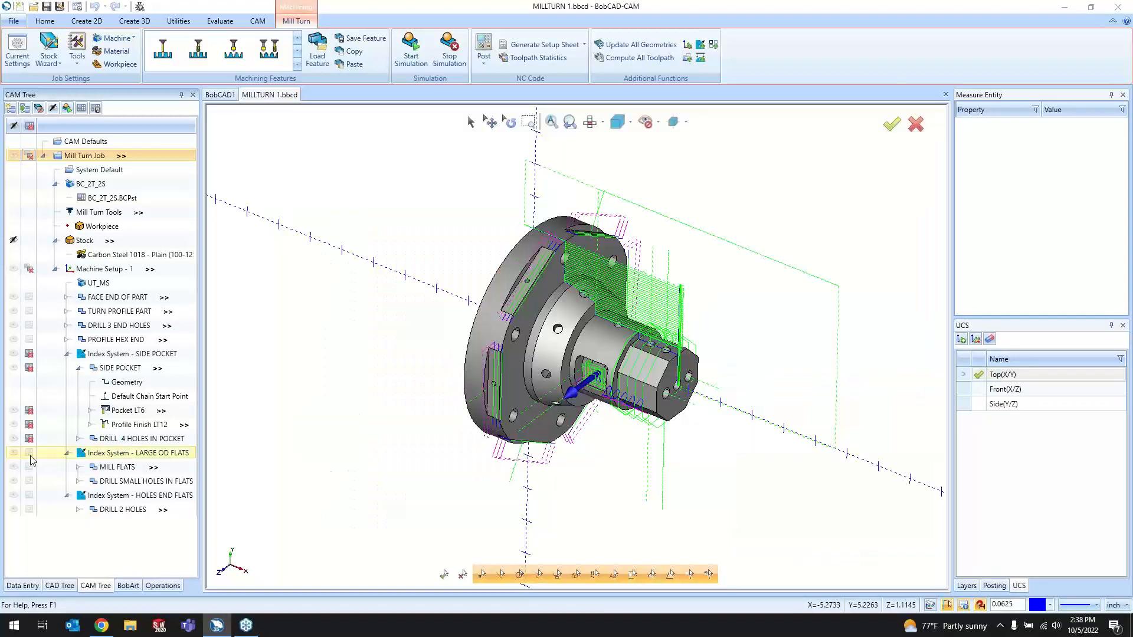
- Exclude the Index System - LARGE OD FLATS operations as well and start the simulation again
{"action": "left_click", "coordinate": [30, 454]}
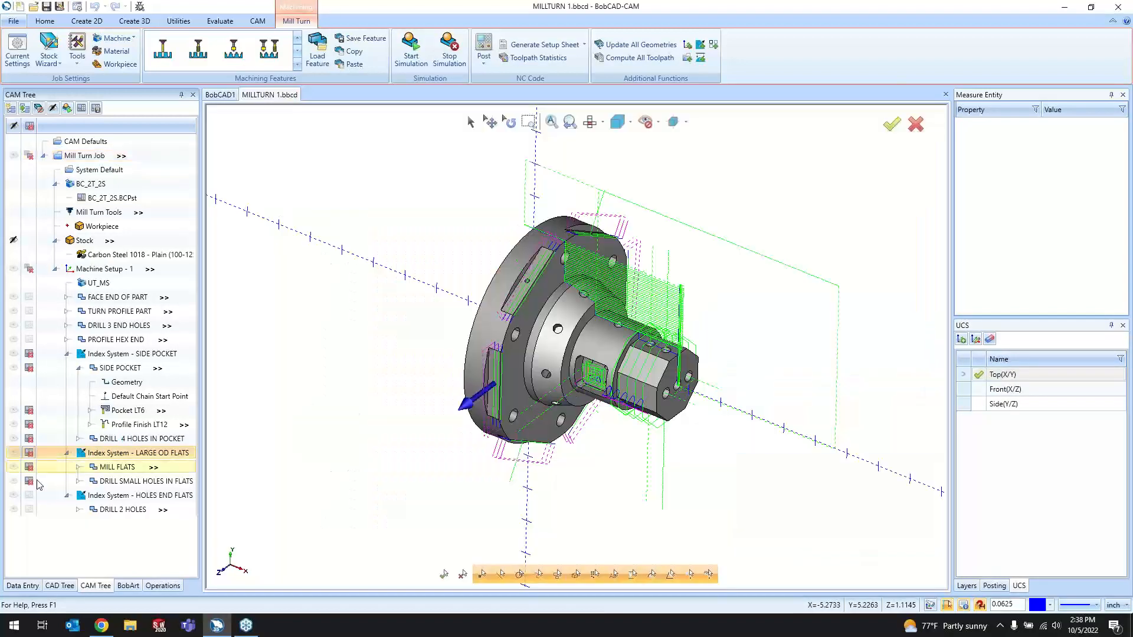
{"action": "left_click", "coordinate": [115, 510]}
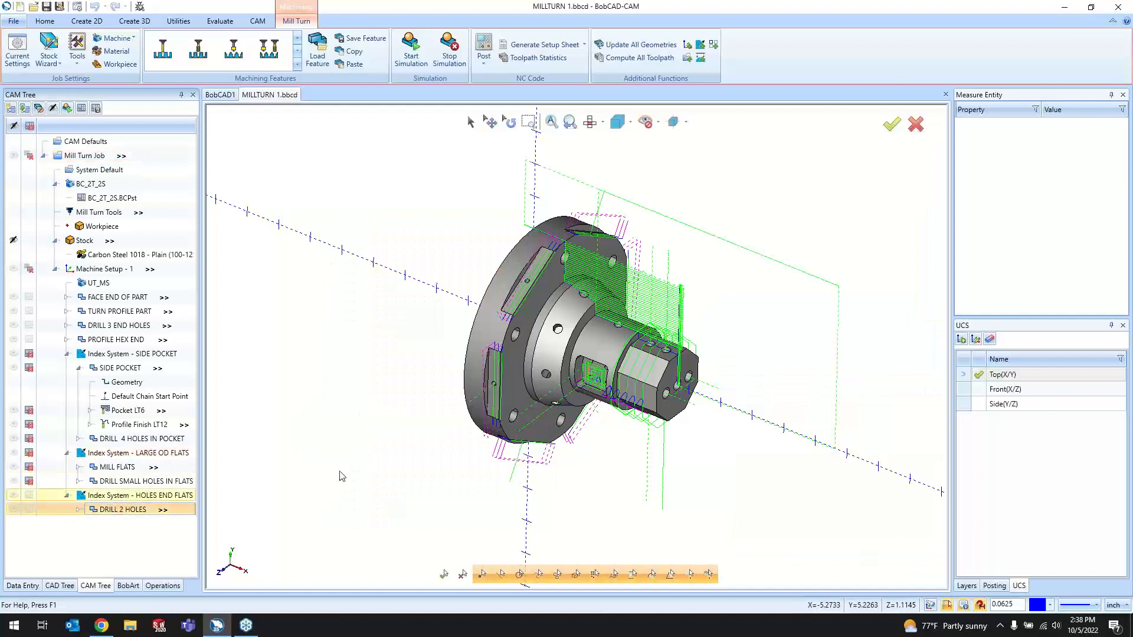
{"action": "left_click", "coordinate": [411, 56]}
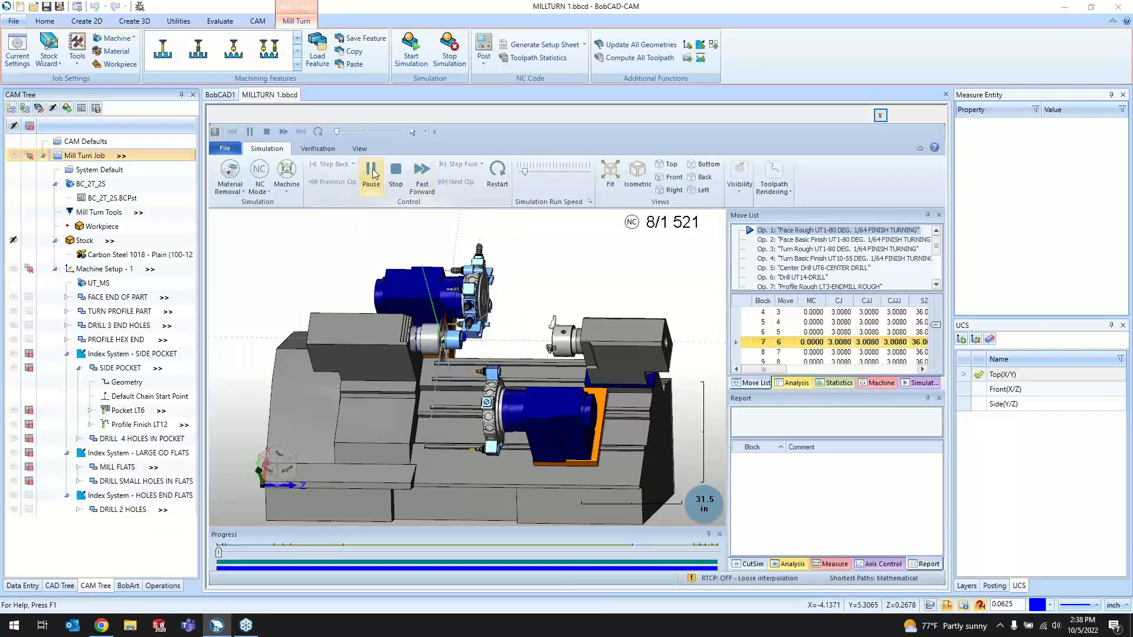
- Pause the simulation and jump to Op. 8 "Profile Finish LT10-ENDMILL FINISH" in the move list
{"action": "left_click", "coordinate": [371, 171]}
{"action": "scroll", "coordinate": [826, 274], "scroll_direction": "down", "scroll_amount": 1}
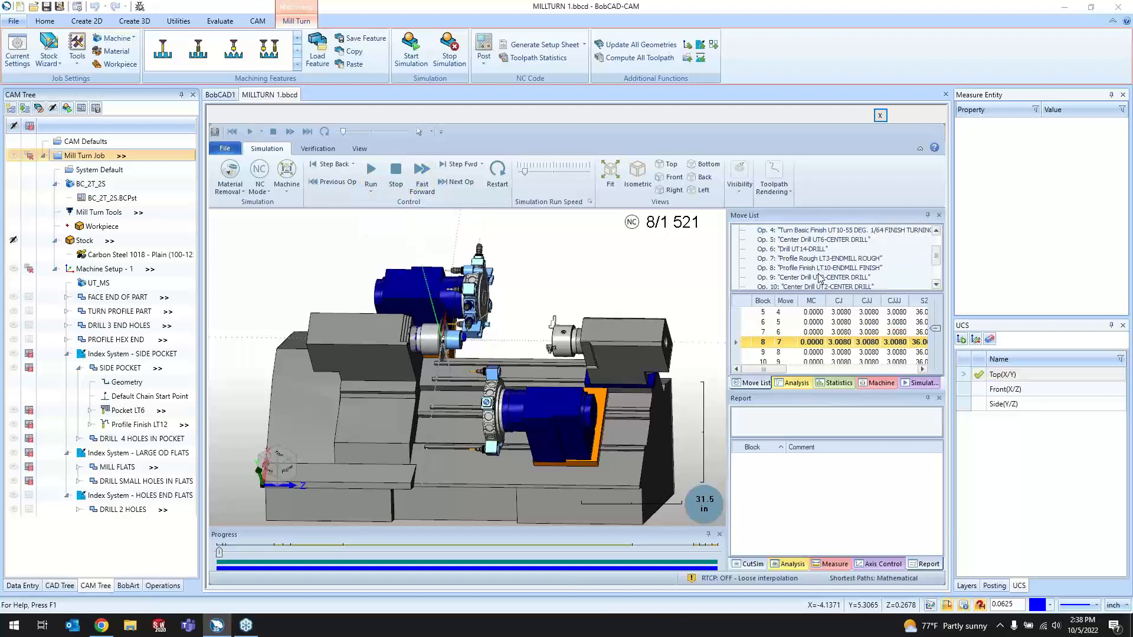
{"action": "scroll", "coordinate": [819, 280], "scroll_direction": "down", "scroll_amount": 1}
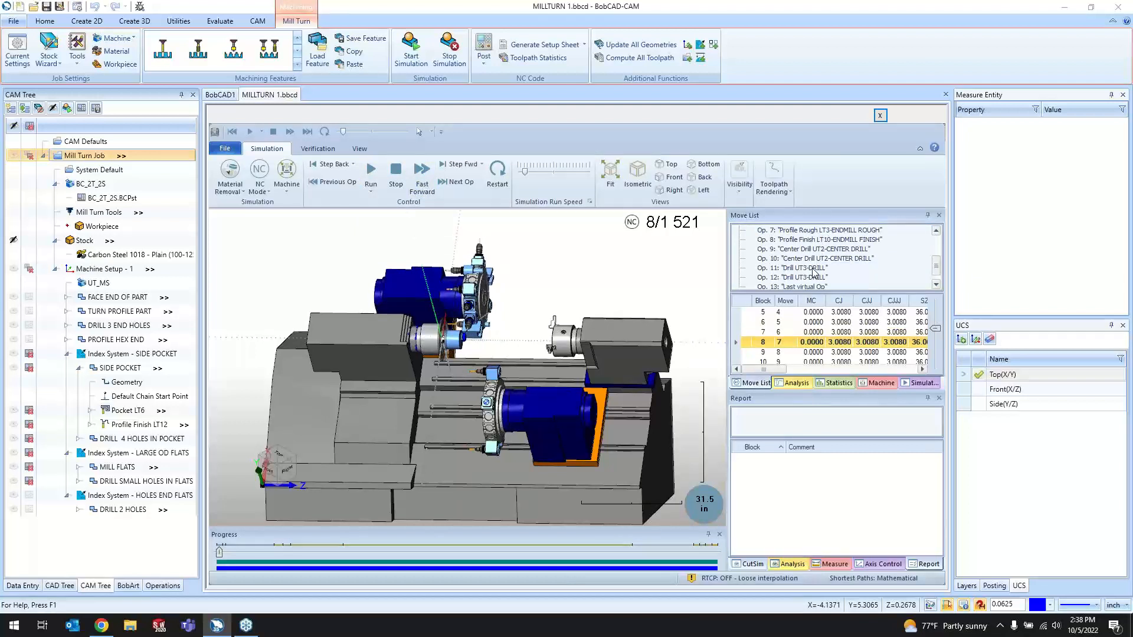
{"action": "left_click", "coordinate": [845, 243]}
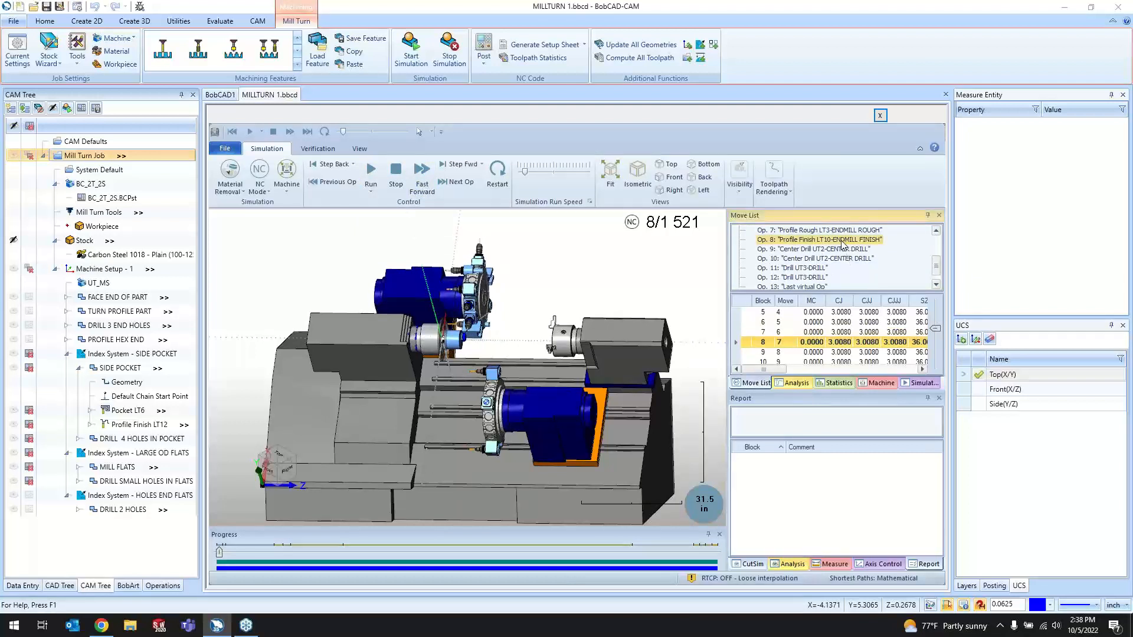
{"action": "left_click", "coordinate": [454, 183]}
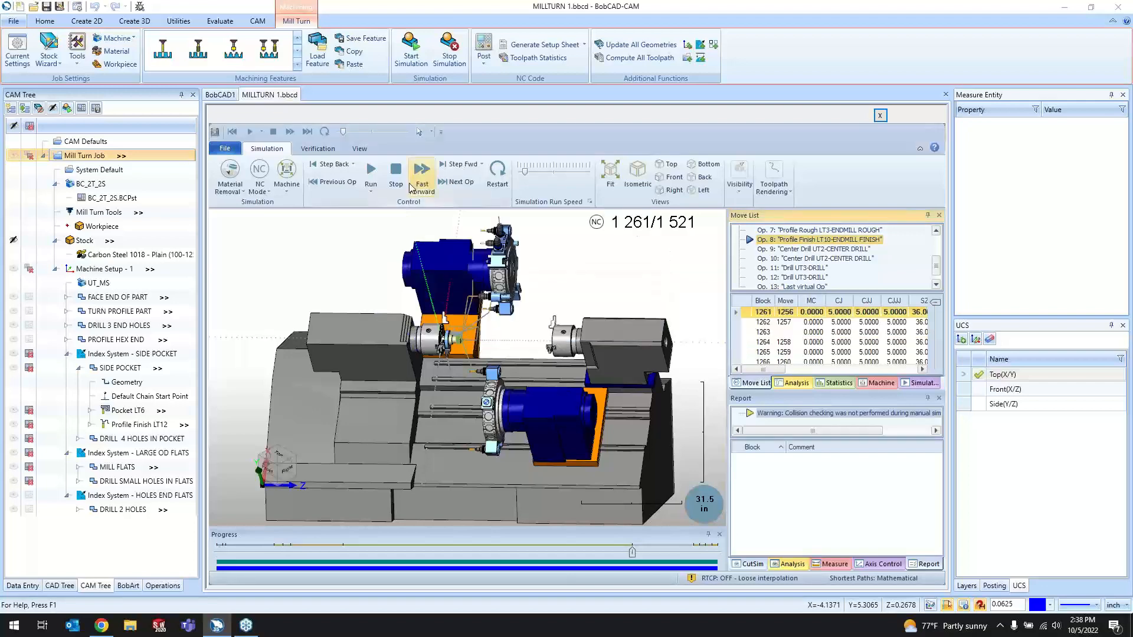
- Run the simulation from Op. 8 to Op. 11 "Drill UT3-DRILL", adjusting the run speed, and end the simulation
{"action": "scroll", "coordinate": [451, 329], "scroll_direction": "up", "scroll_amount": 6}
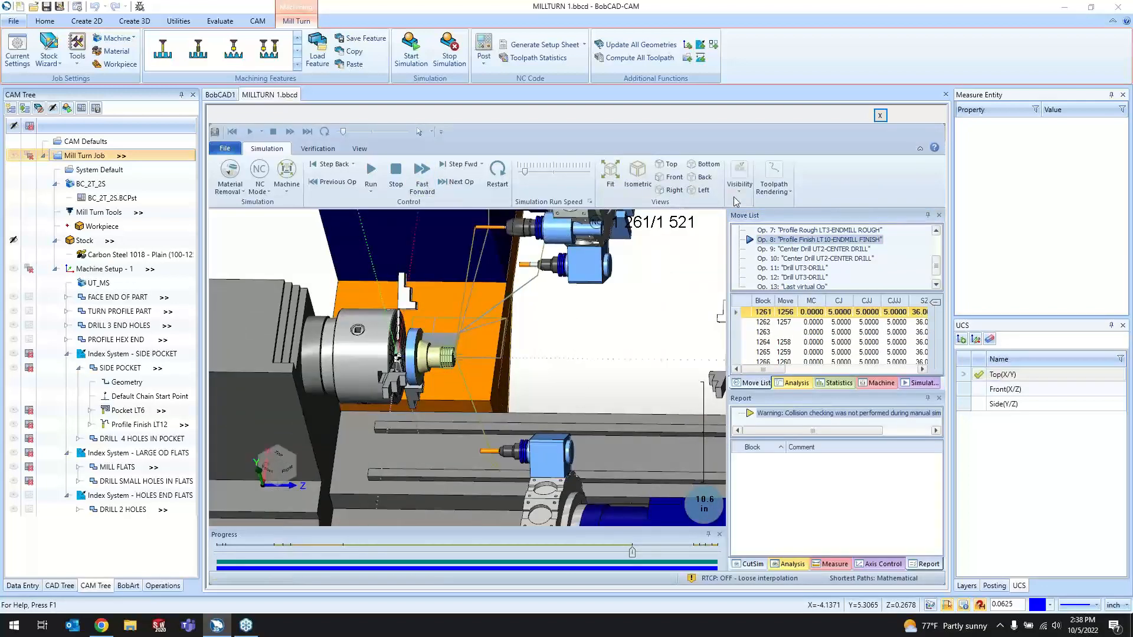
{"action": "left_click", "coordinate": [371, 171]}
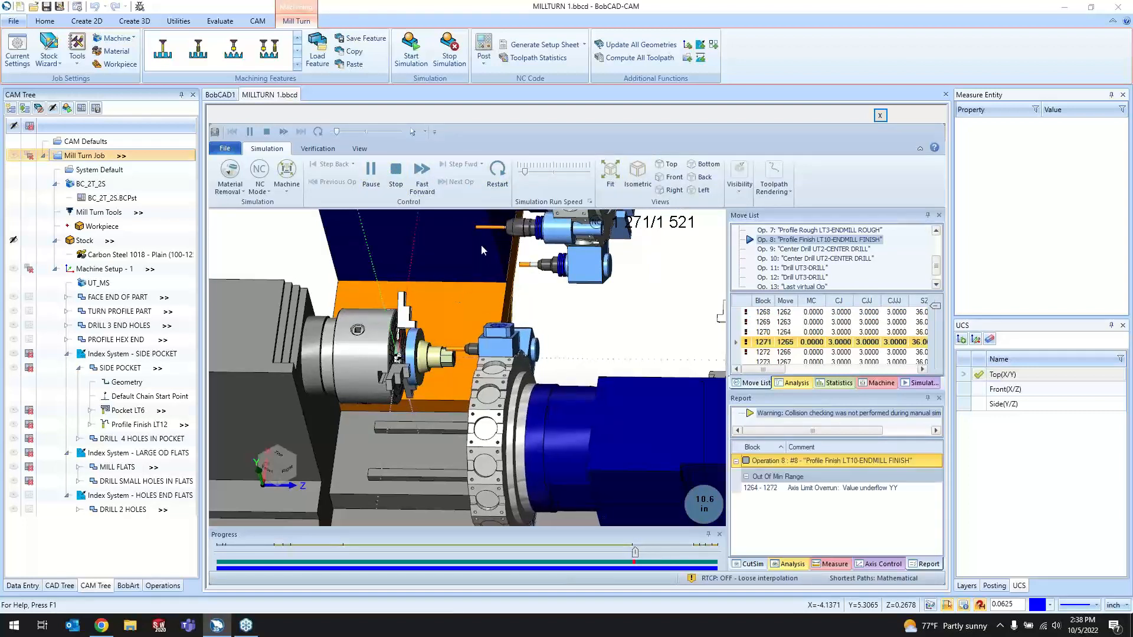
{"action": "left_click", "coordinate": [538, 171]}
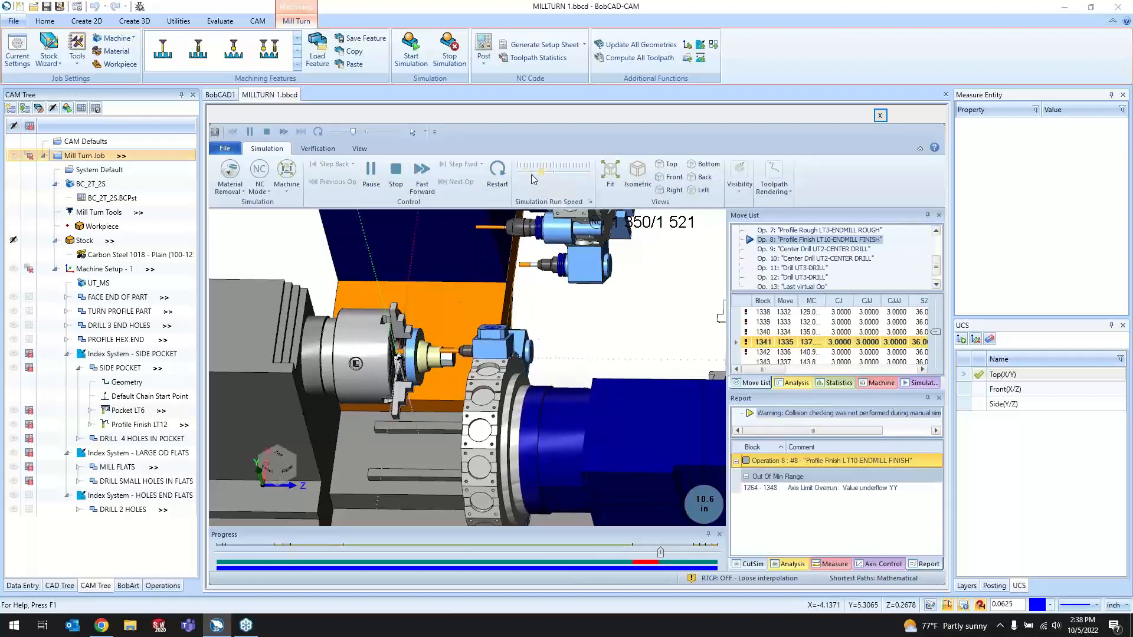
{"action": "left_click", "coordinate": [524, 171]}
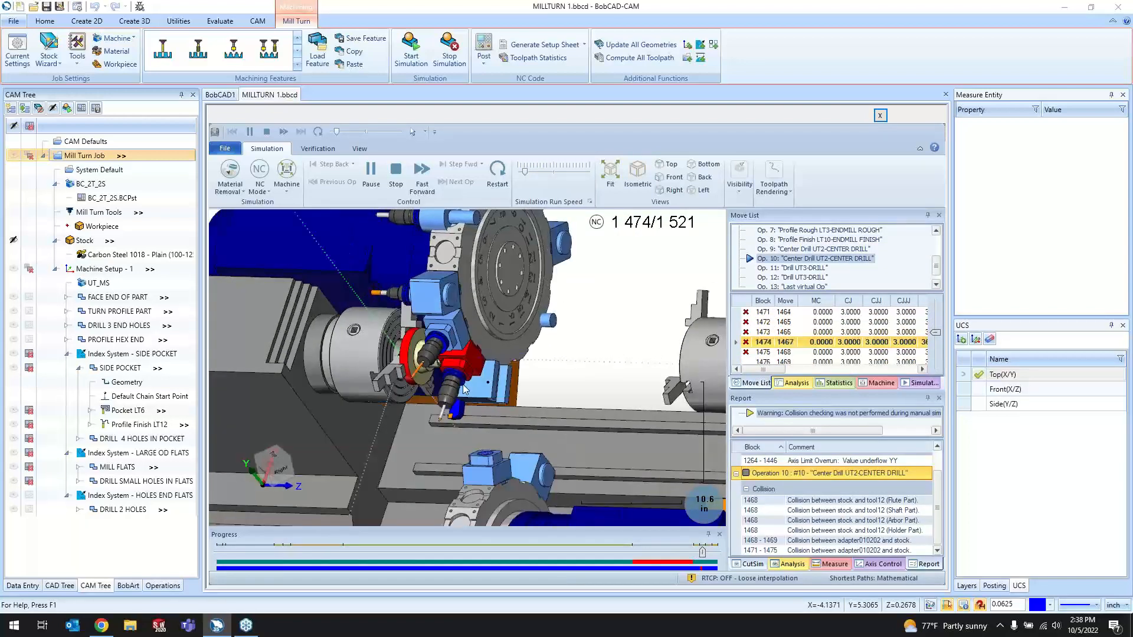
{"action": "left_click", "coordinate": [374, 176]}
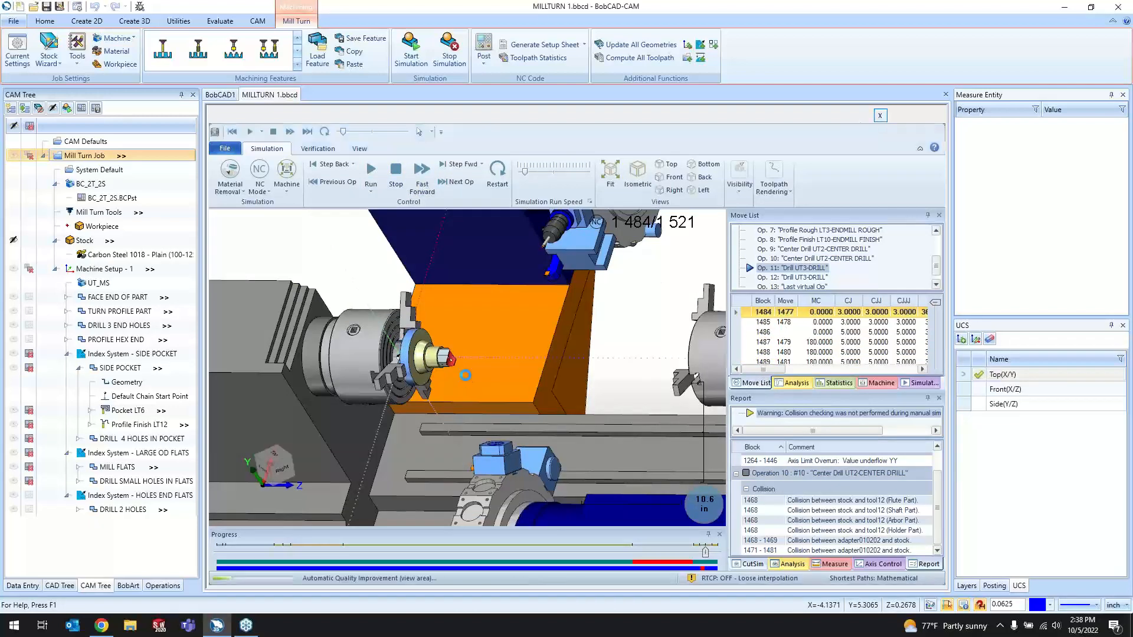
{"action": "left_click", "coordinate": [450, 49]}
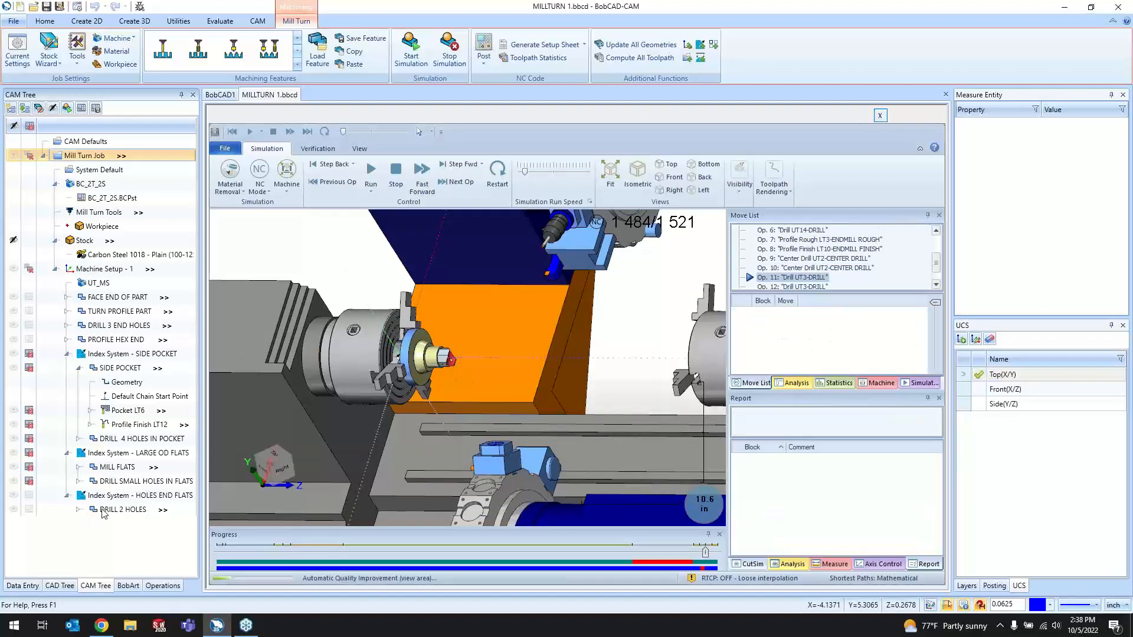
- Collapse the SIDE POCKET, LARGE OD FLATS and HOLES END FLATS index systems in the CAM tree
{"action": "scroll", "coordinate": [678, 385], "scroll_direction": "up", "scroll_amount": 2}
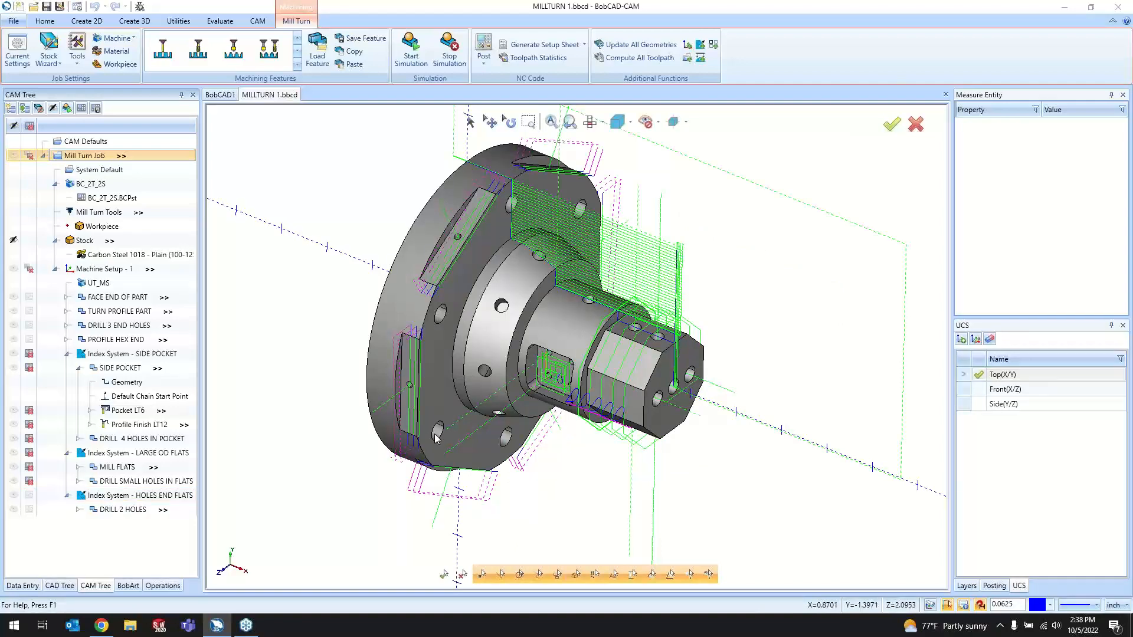
{"action": "middle_click_drag", "start_coordinate": [620, 460], "coordinate": [699, 377]}
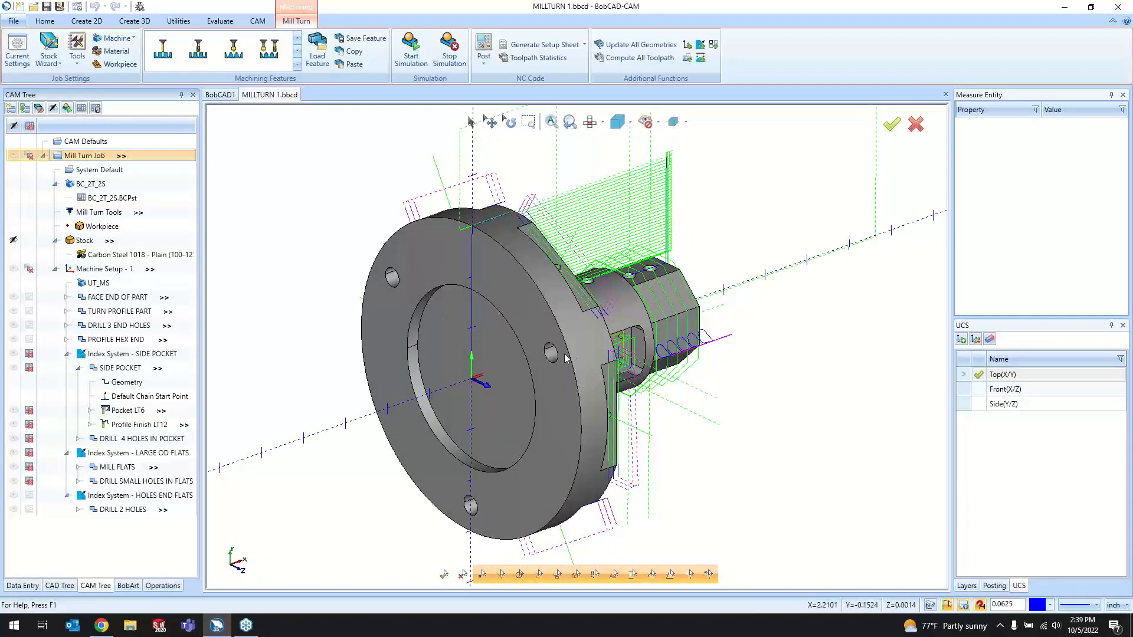
{"action": "left_click", "coordinate": [66, 354]}
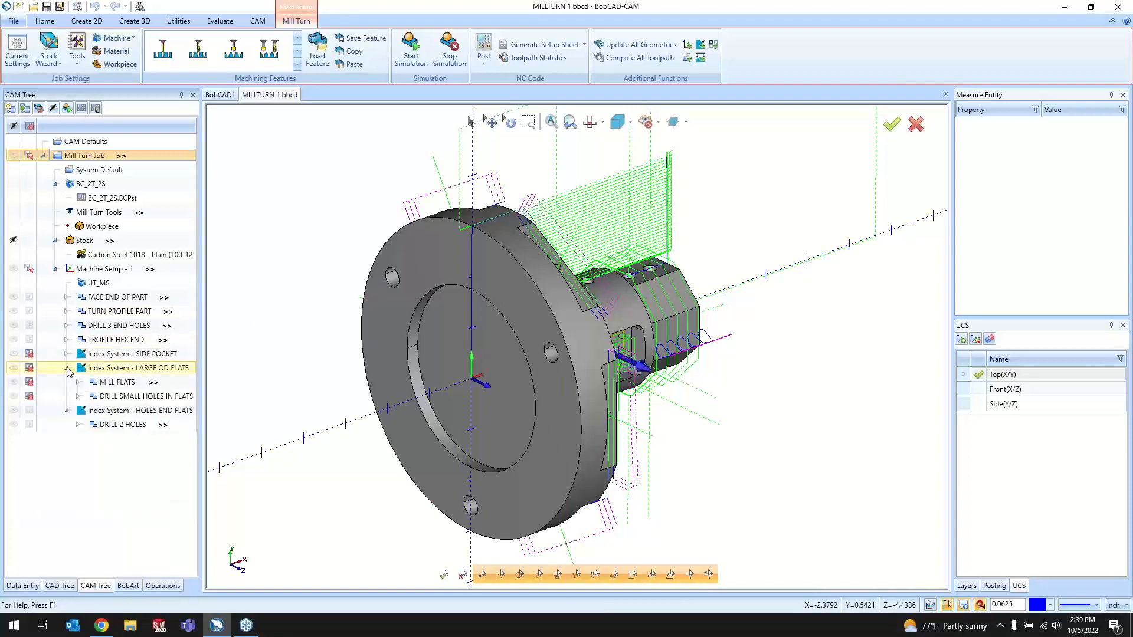
{"action": "left_click", "coordinate": [67, 369]}
{"action": "left_click", "coordinate": [67, 382]}
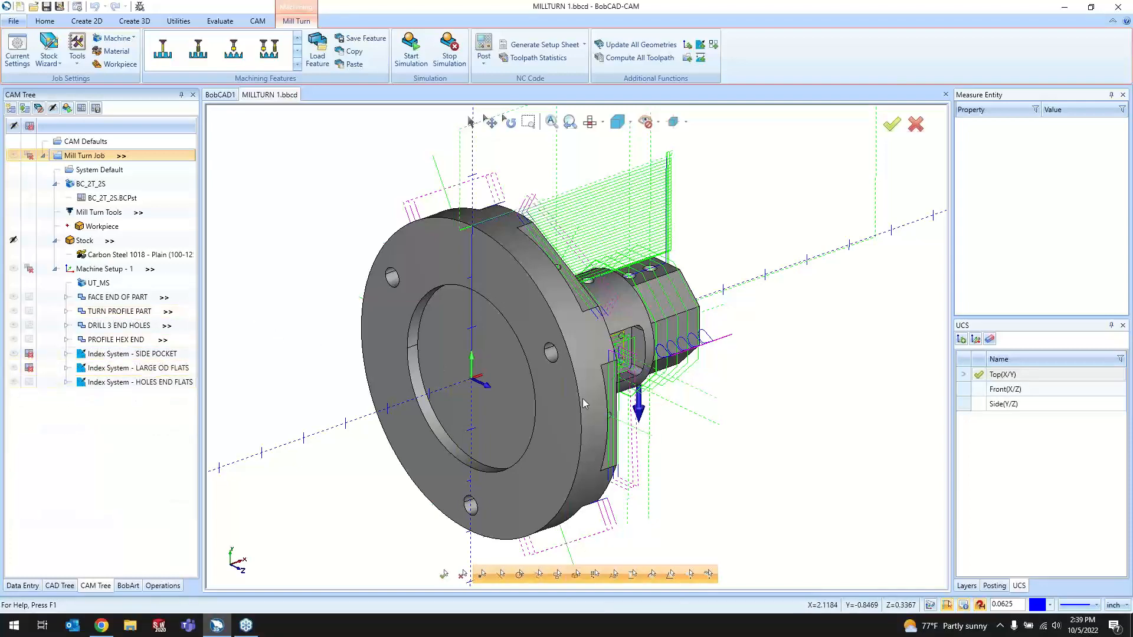
{"action": "middle_click_drag", "start_coordinate": [583, 404], "coordinate": [777, 323]}
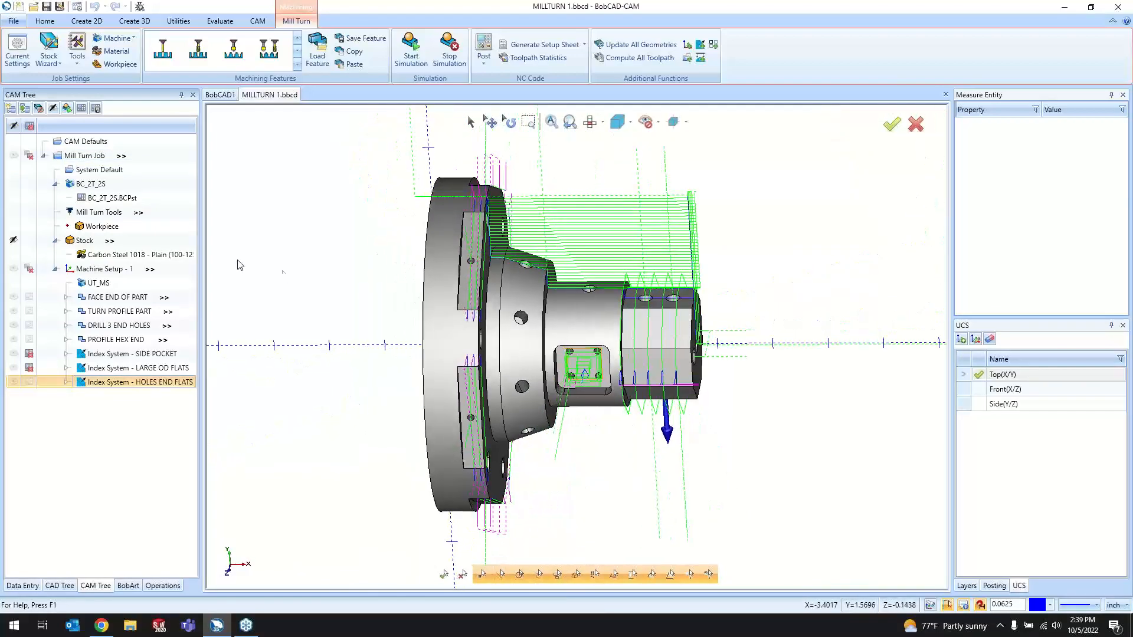
- Insert a second machine setup into the mill-turn job after Machine Setup - 1
{"action": "right_click", "coordinate": [117, 271]}
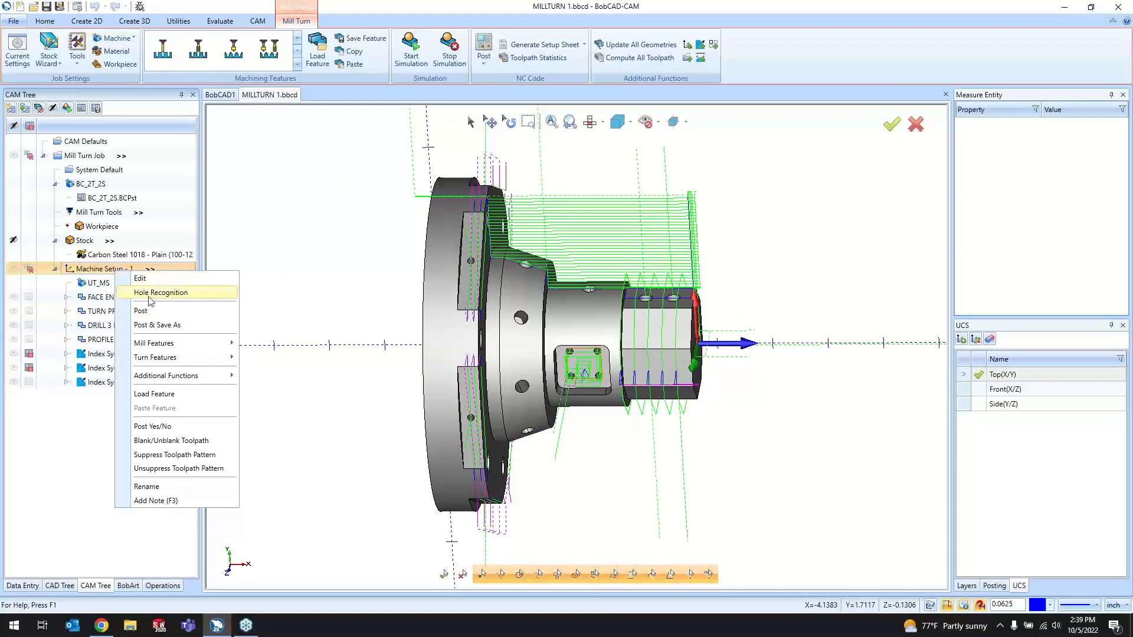
{"action": "mouse_move", "coordinate": [211, 378]}
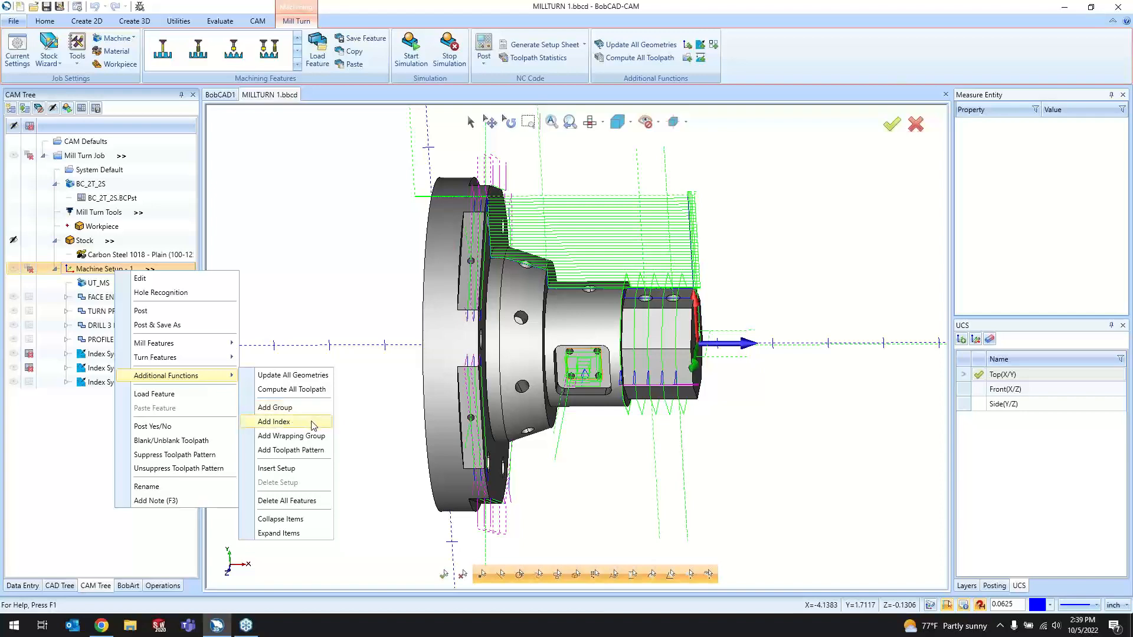
{"action": "left_click", "coordinate": [308, 470]}
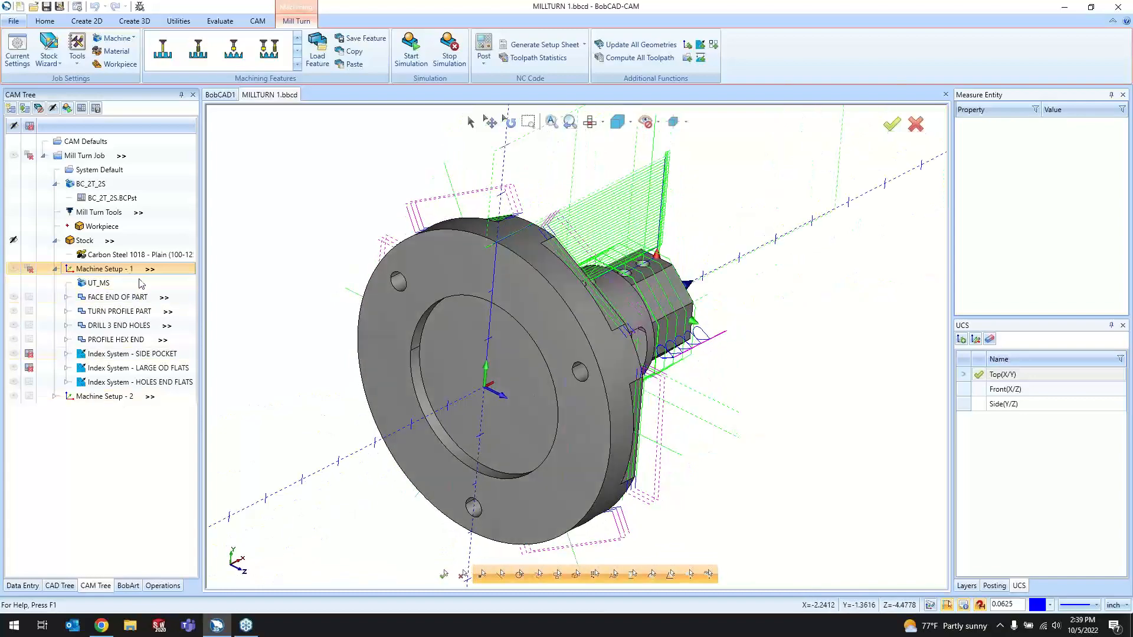
- Edit Machine Setup - 2 and align its Z direction with the lengthwise boundary line of the stock
{"action": "middle_click_drag", "start_coordinate": [655, 378], "coordinate": [523, 405]}
{"action": "middle_click_drag", "start_coordinate": [703, 359], "coordinate": [354, 342]}
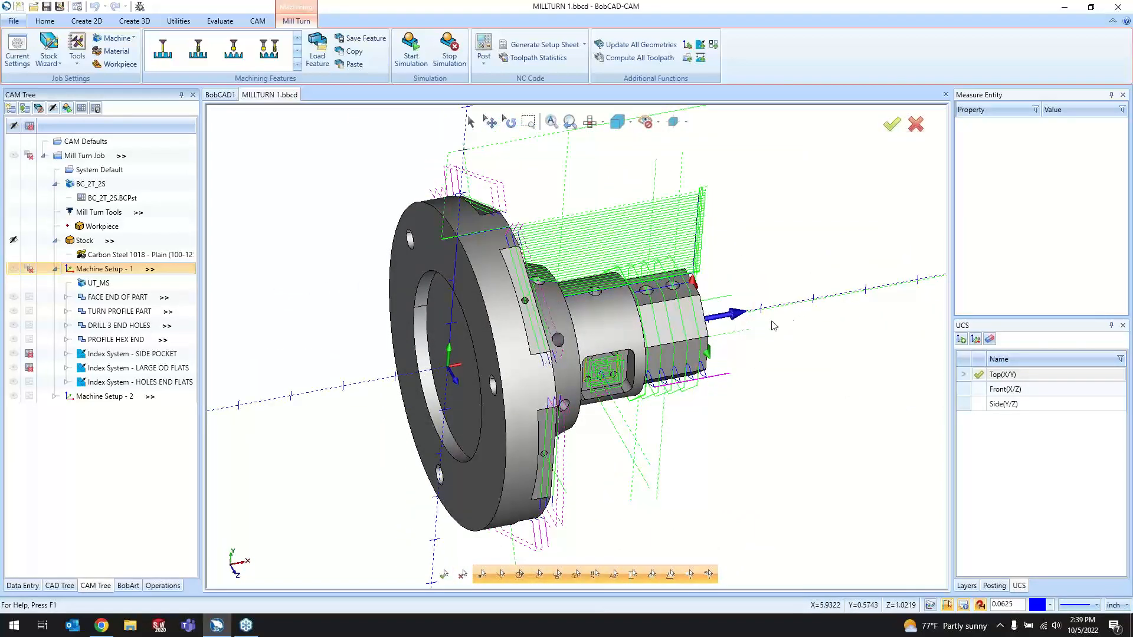
{"action": "right_click", "coordinate": [109, 399]}
{"action": "left_click", "coordinate": [131, 403]}
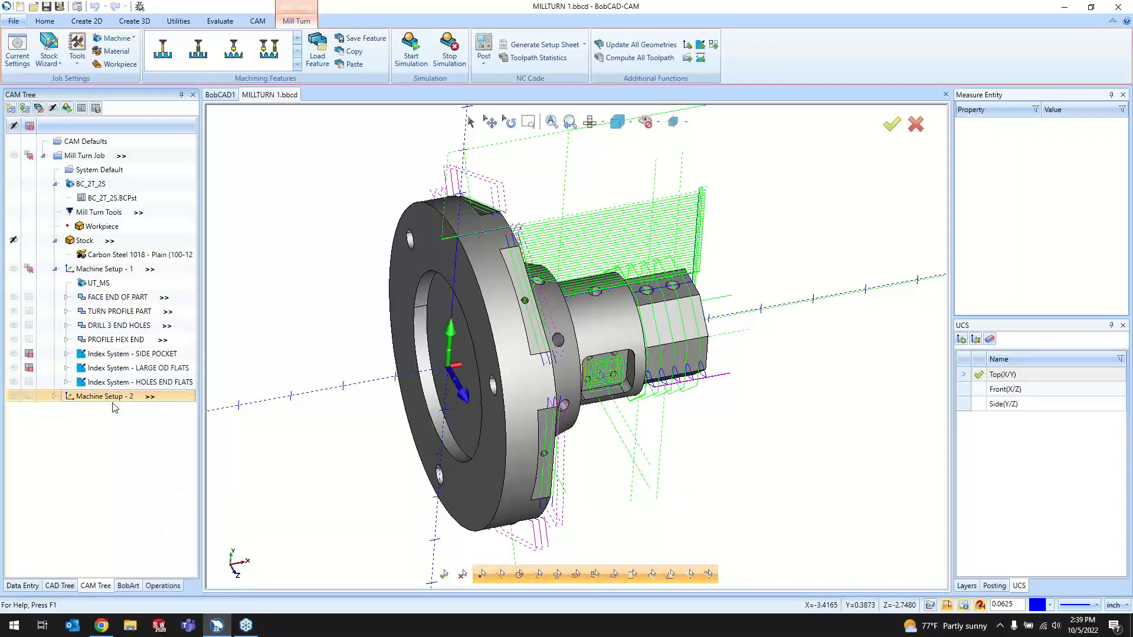
{"action": "left_click", "coordinate": [78, 403]}
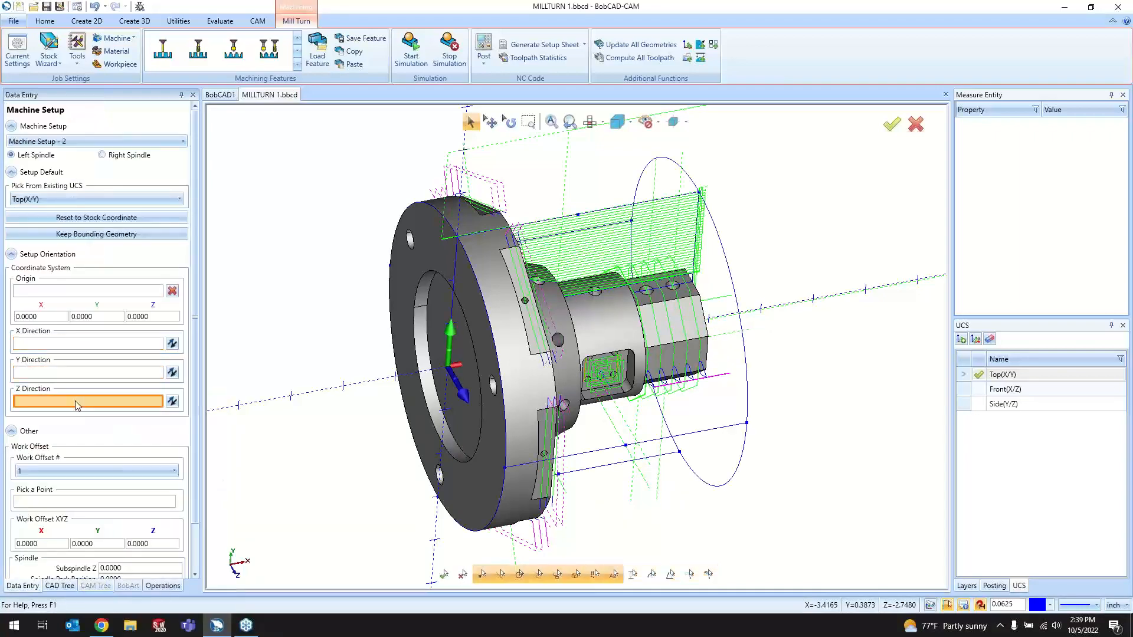
{"action": "left_click", "coordinate": [708, 430]}
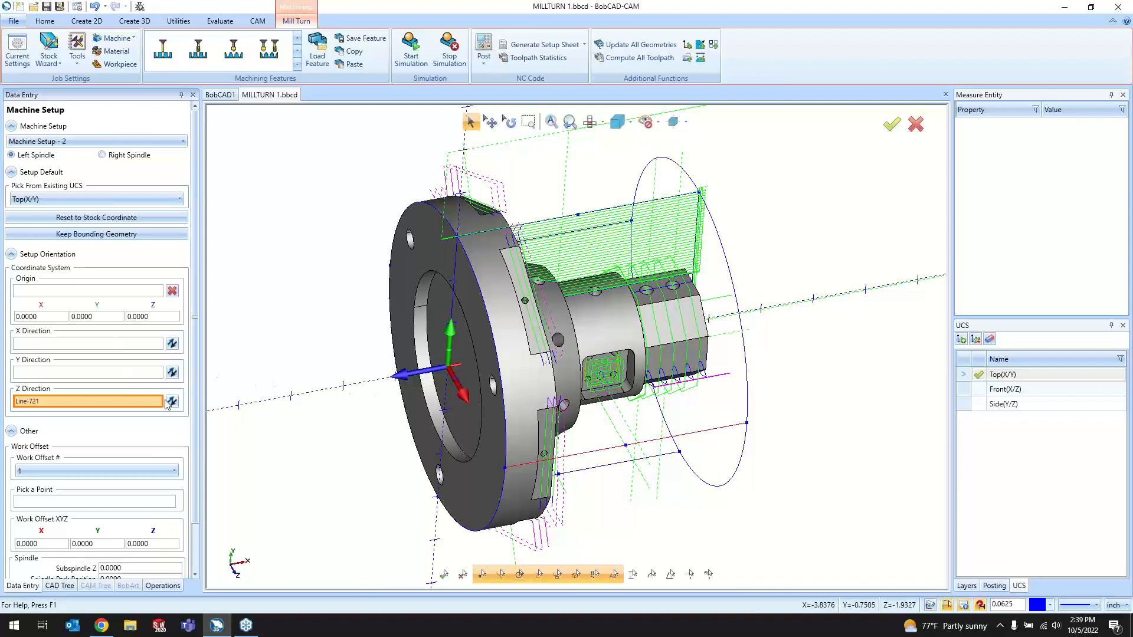
- Define the setup's X direction by the upper rim point of the flange's back face, reselect the lengthwise line for Z and accept
{"action": "left_click", "coordinate": [124, 349]}
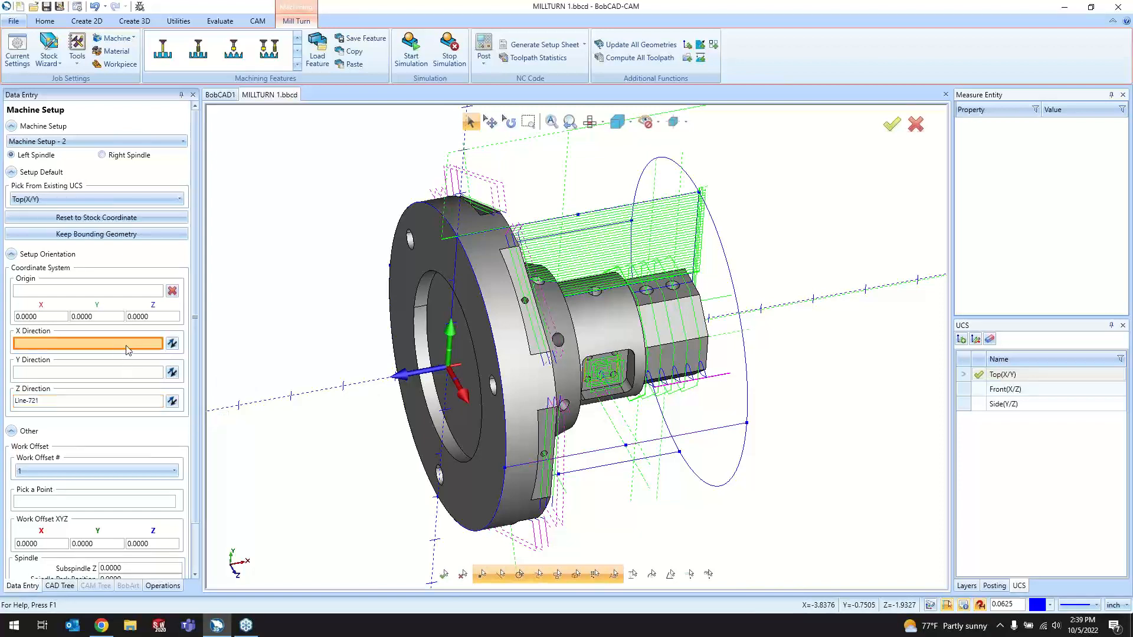
{"action": "left_click", "coordinate": [458, 241]}
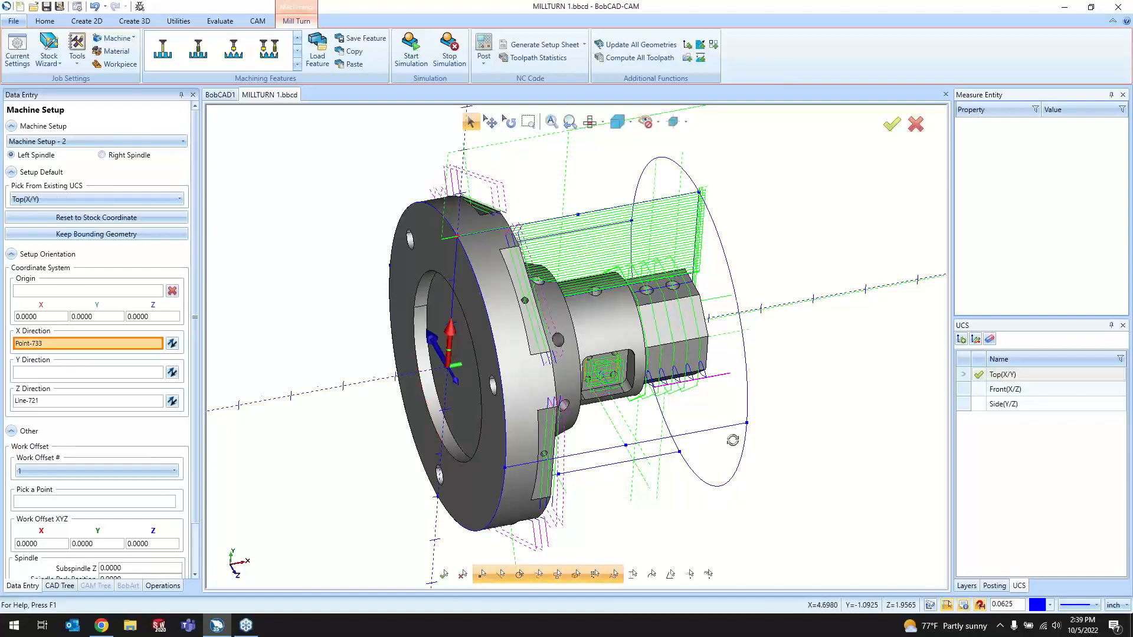
{"action": "mouse_move", "coordinate": [733, 440]}
{"action": "middle_mouse_down"}
{"action": "mouse_move", "coordinate": [674, 447]}
{"action": "mouse_move", "coordinate": [755, 425]}
{"action": "mouse_move", "coordinate": [731, 434]}
{"action": "middle_mouse_up"}
{"action": "left_click", "coordinate": [132, 403]}
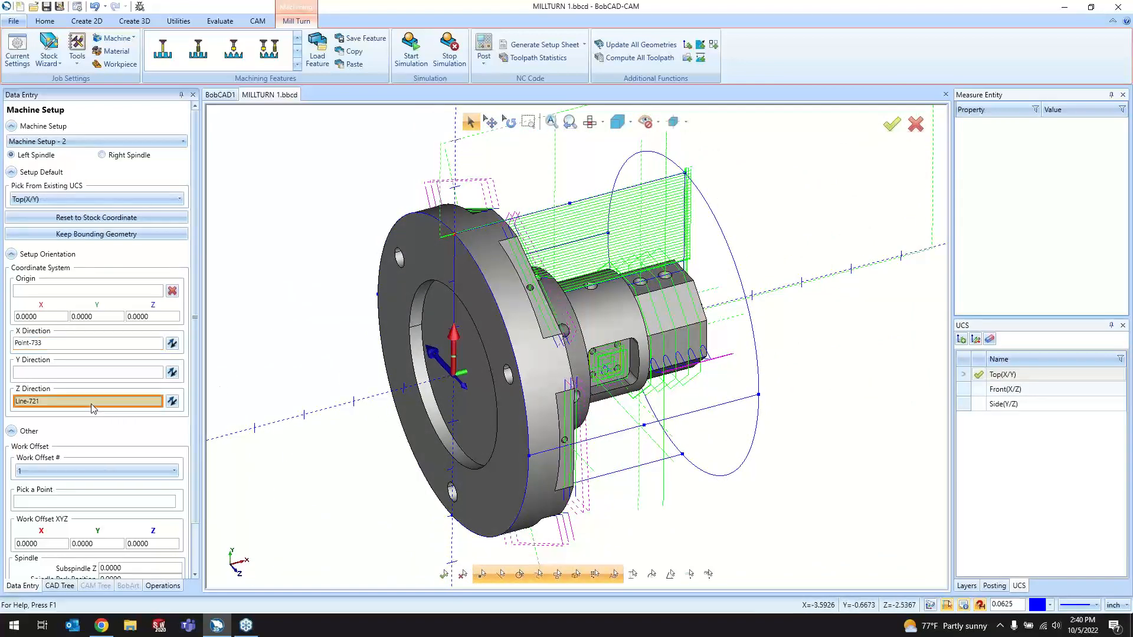
{"action": "left_click", "coordinate": [597, 439]}
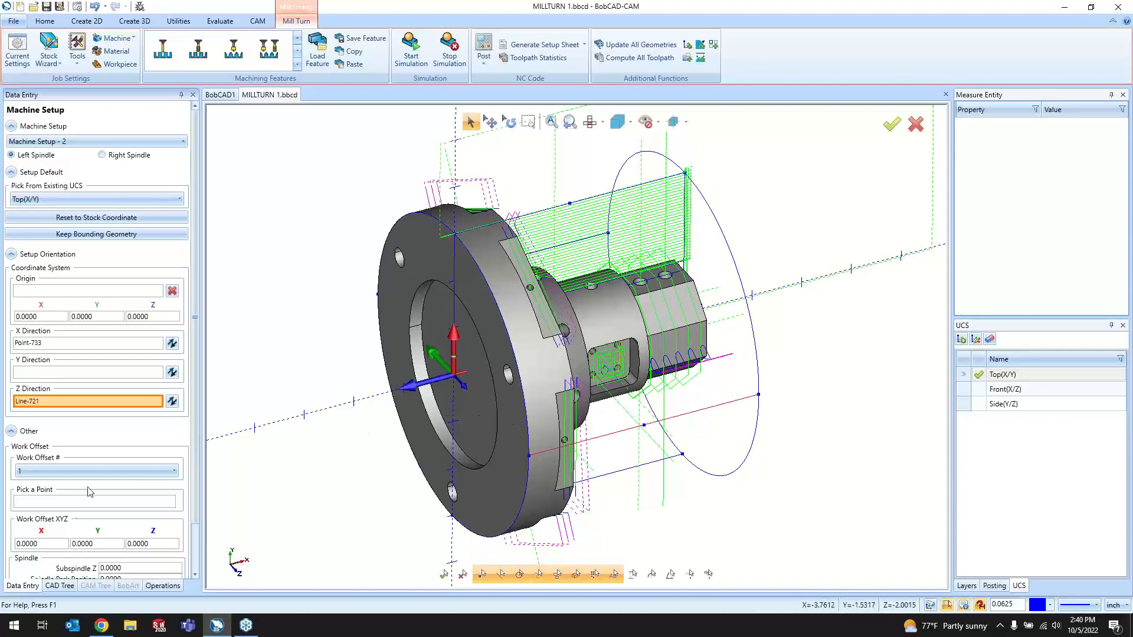
{"action": "scroll", "coordinate": [89, 492], "scroll_direction": "down", "scroll_amount": 5}
{"action": "left_click", "coordinate": [93, 570]}
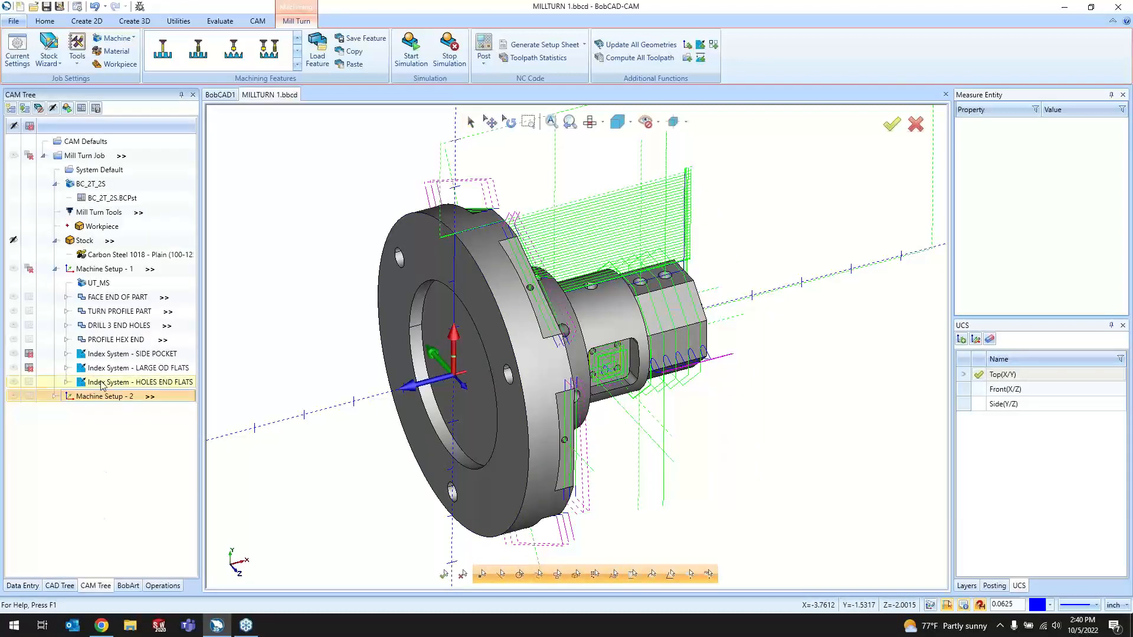
- Compare the axis orientations of Machine Setup - 1 and Machine Setup - 2 on the part
{"action": "left_click", "coordinate": [99, 269]}
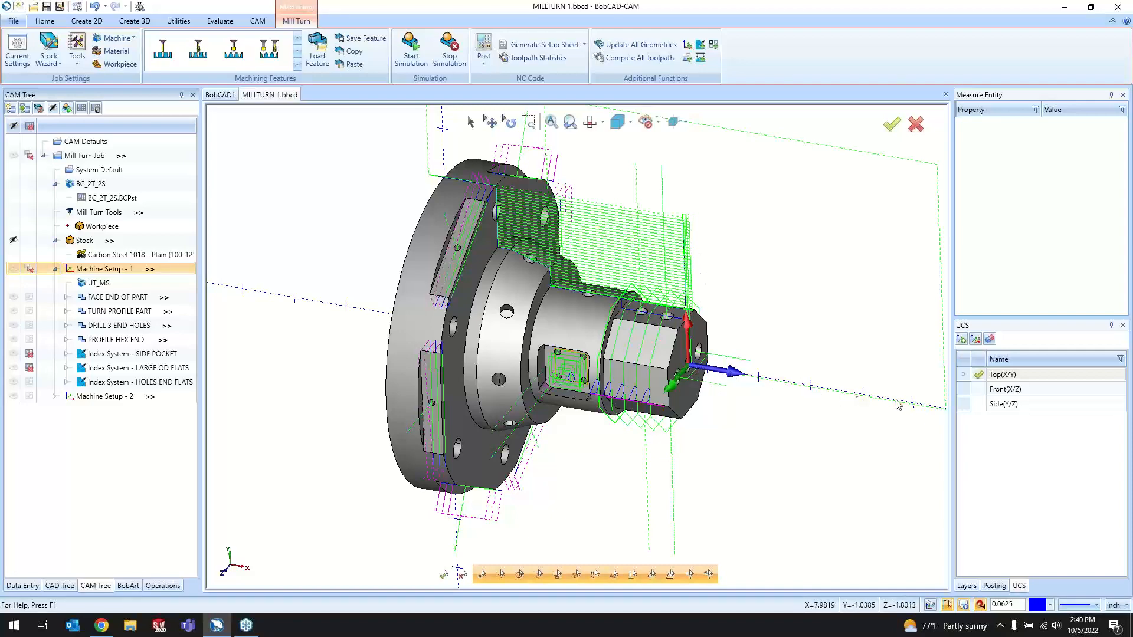
{"action": "middle_click_drag", "start_coordinate": [679, 285], "coordinate": [761, 435]}
{"action": "left_click", "coordinate": [101, 396]}
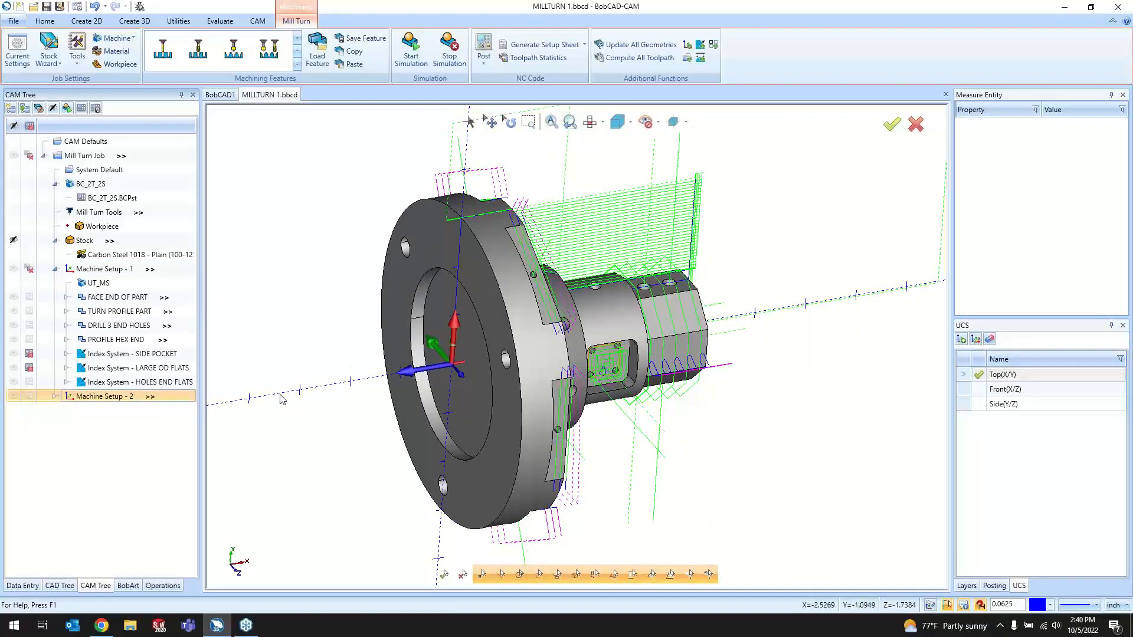
- Add a Mill Drill Hole feature to Machine Setup - 2 using the three through holes in the flange's back face
{"action": "right_click", "coordinate": [93, 406]}
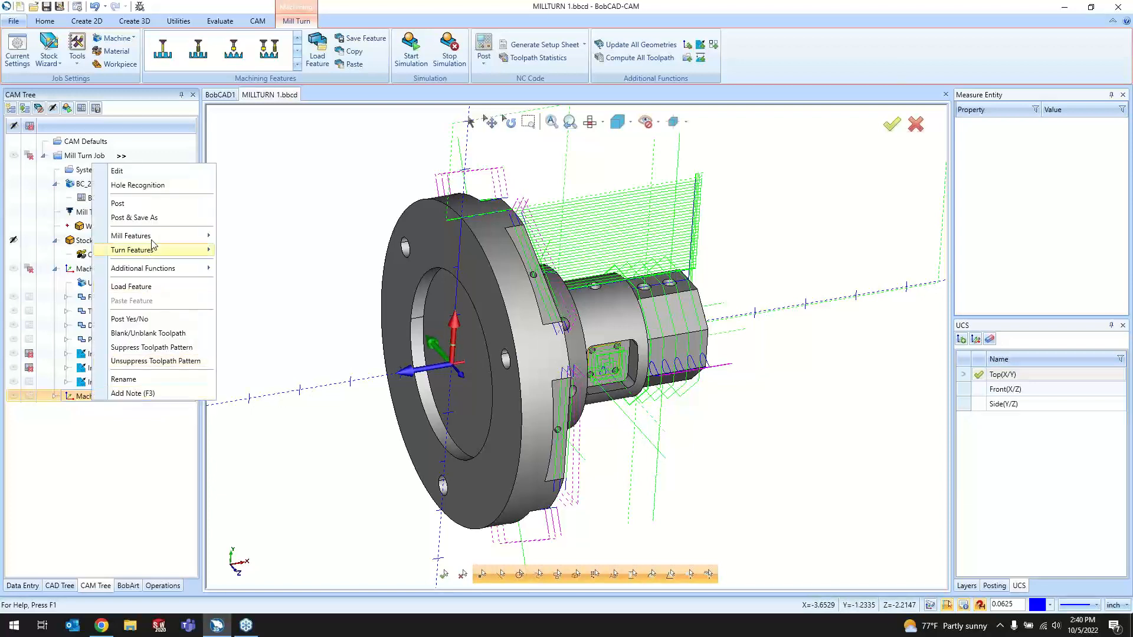
{"action": "mouse_move", "coordinate": [177, 235]}
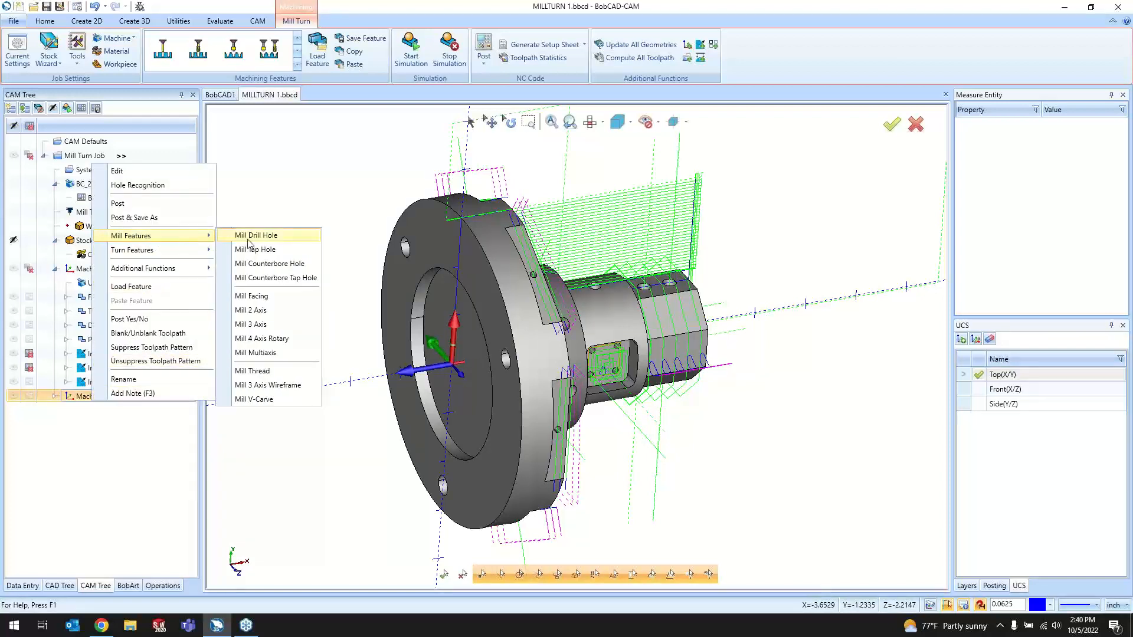
{"action": "left_click", "coordinate": [288, 235]}
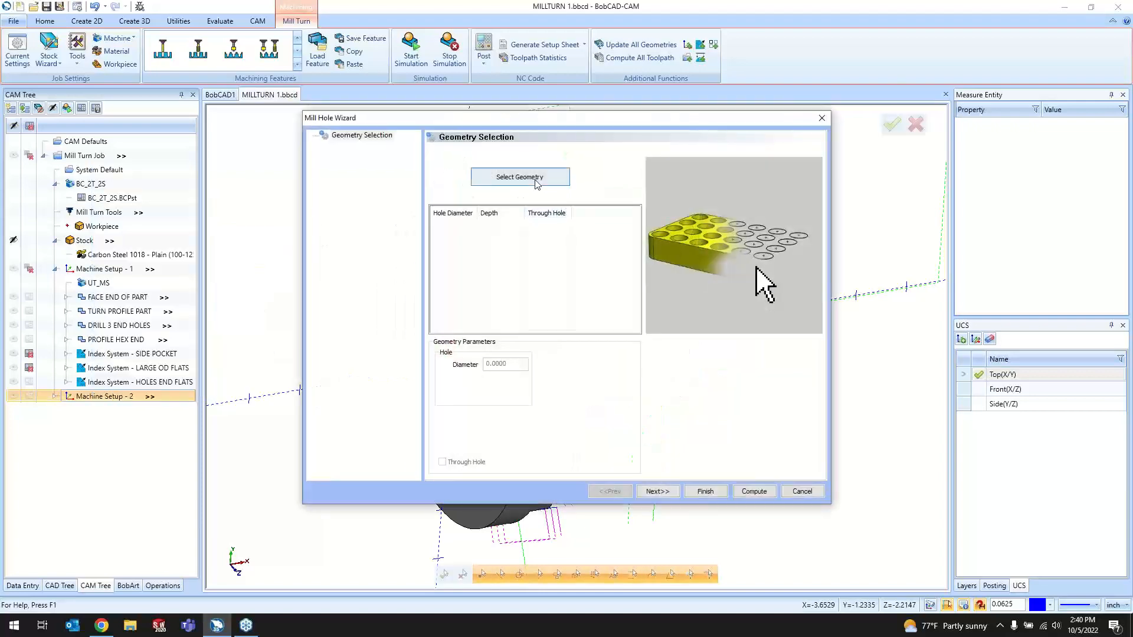
{"action": "left_click", "coordinate": [520, 178]}
{"action": "left_click", "coordinate": [505, 363]}
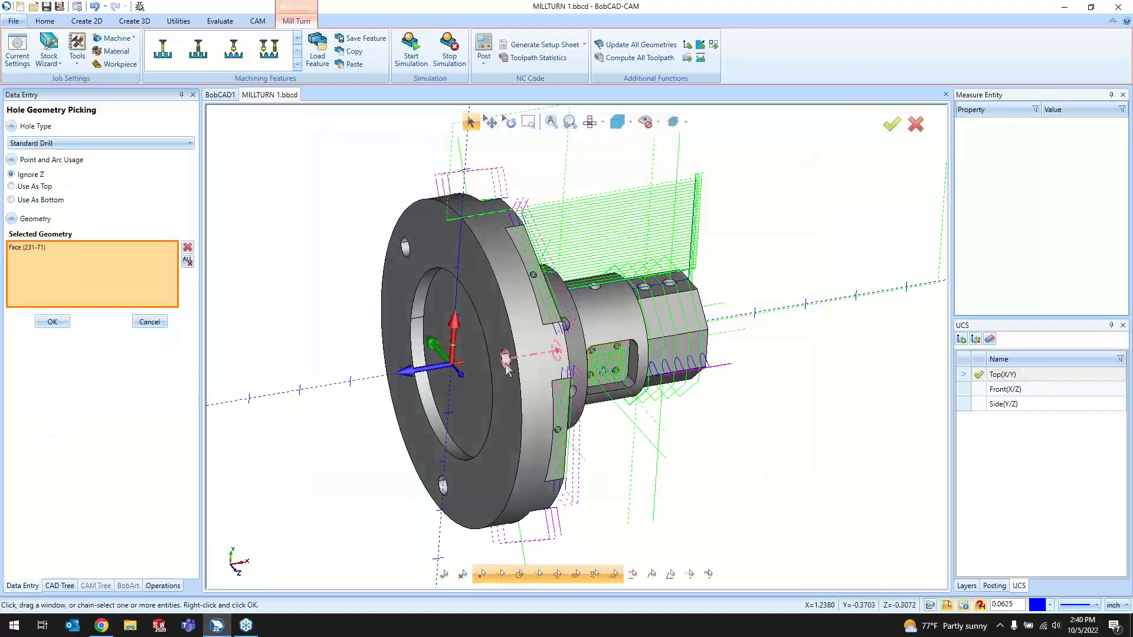
{"action": "left_click", "coordinate": [405, 246]}
{"action": "left_click", "coordinate": [444, 489]}
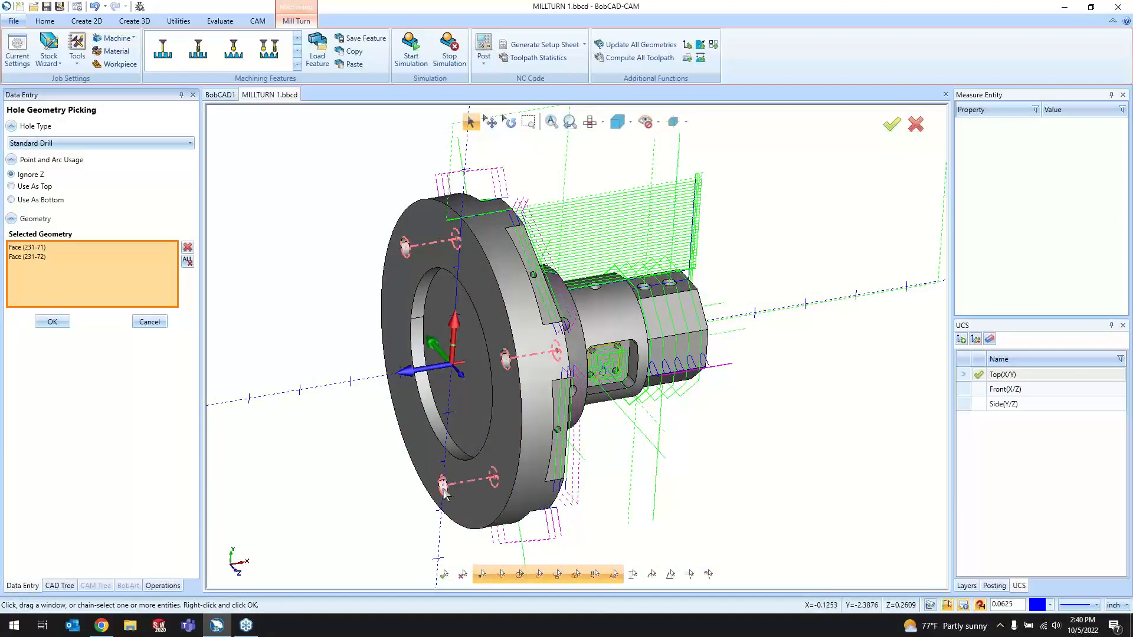
{"action": "mouse_move", "coordinate": [632, 430]}
{"action": "middle_mouse_down"}
{"action": "mouse_move", "coordinate": [724, 402]}
{"action": "mouse_move", "coordinate": [627, 451]}
{"action": "middle_mouse_up"}
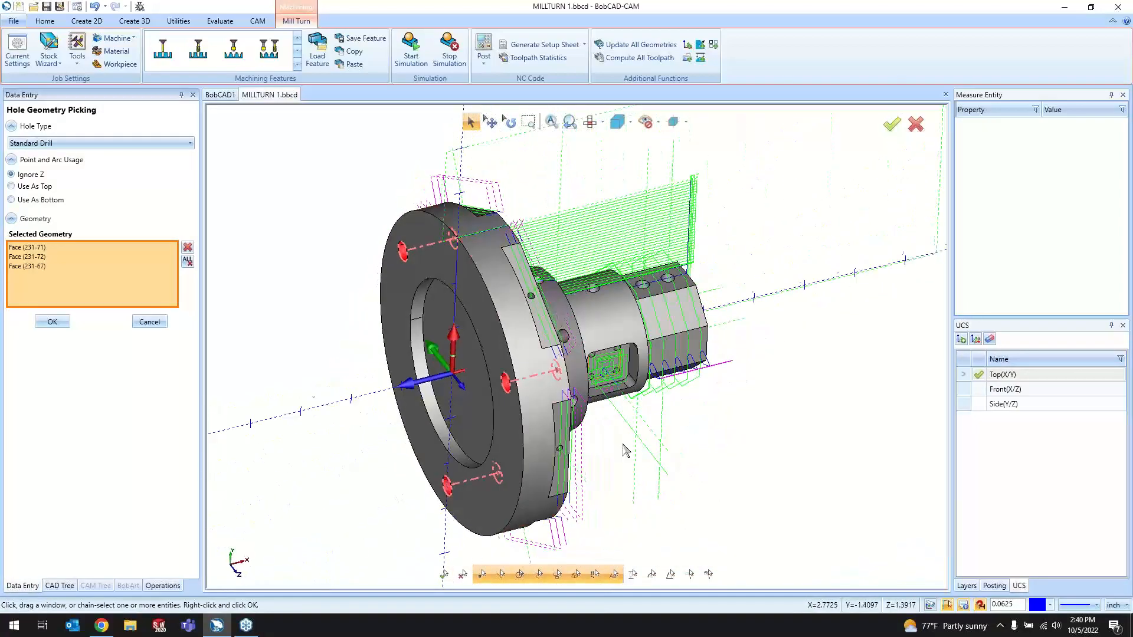
{"action": "left_click", "coordinate": [43, 324]}
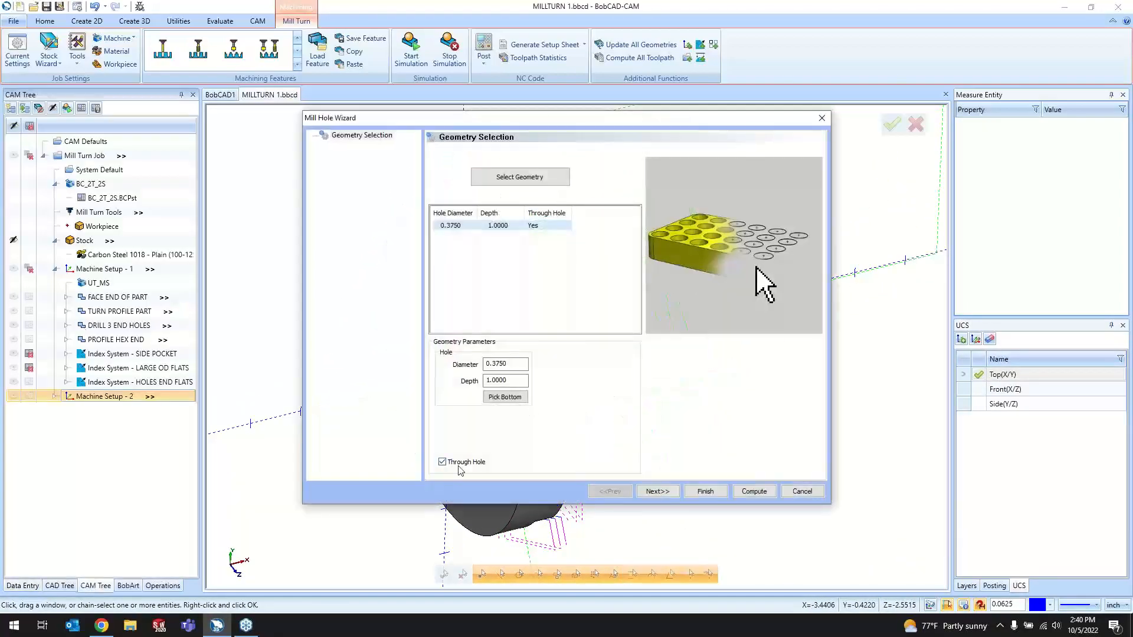
- Advance to the hole feature's machining strategy and add a Drill operation after the Center Drill
{"action": "left_click", "coordinate": [653, 491]}
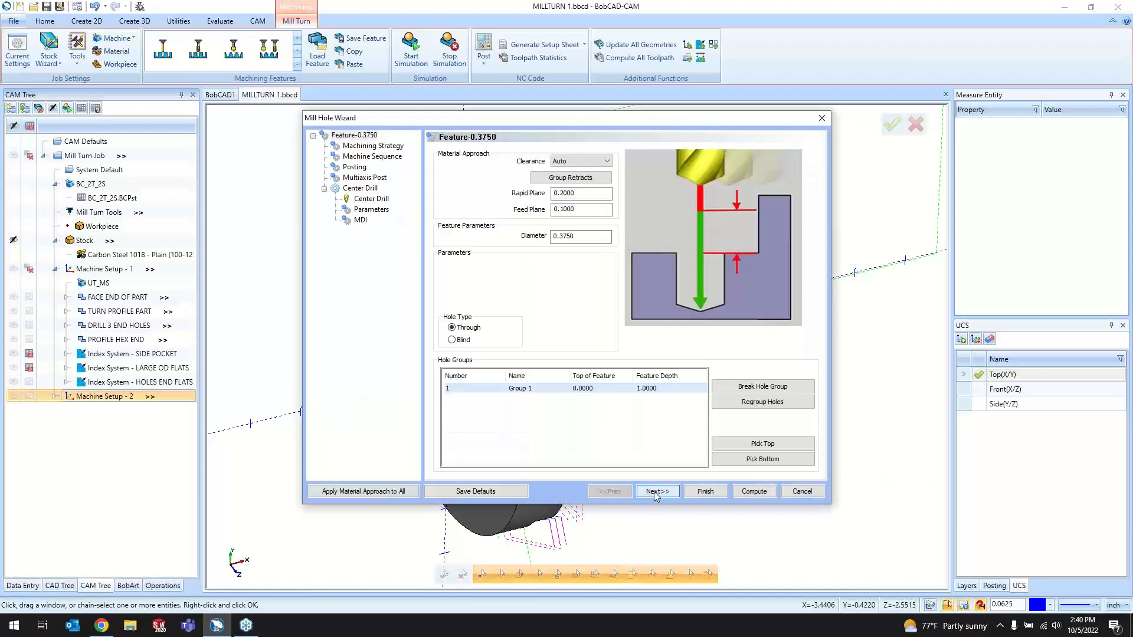
{"action": "left_click", "coordinate": [653, 491]}
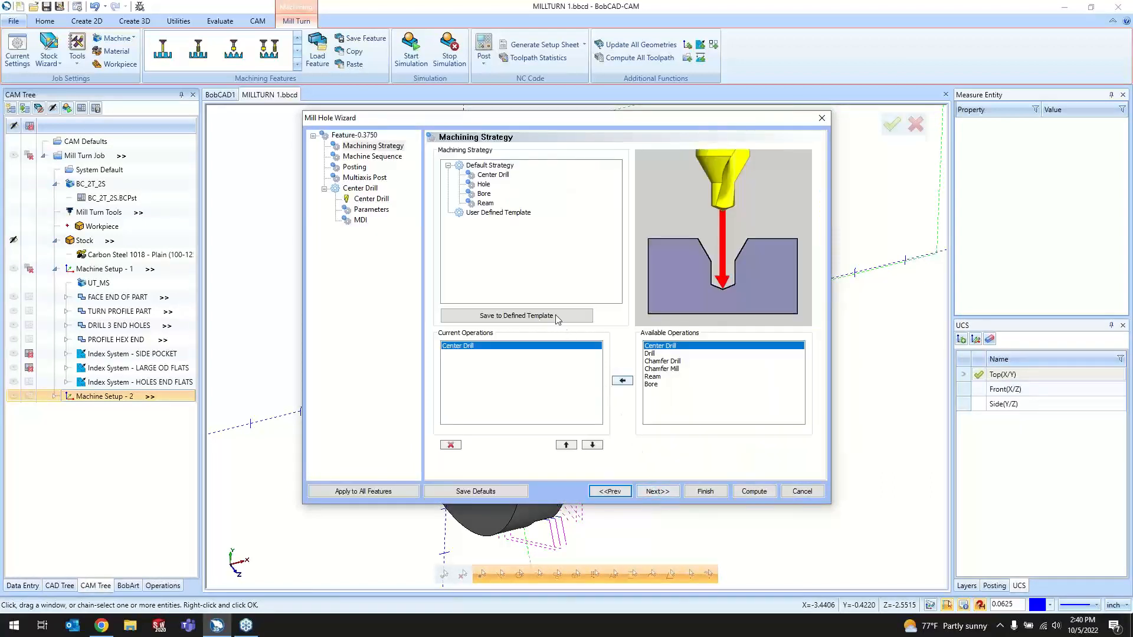
{"action": "left_click", "coordinate": [459, 345]}
{"action": "left_click", "coordinate": [448, 353]}
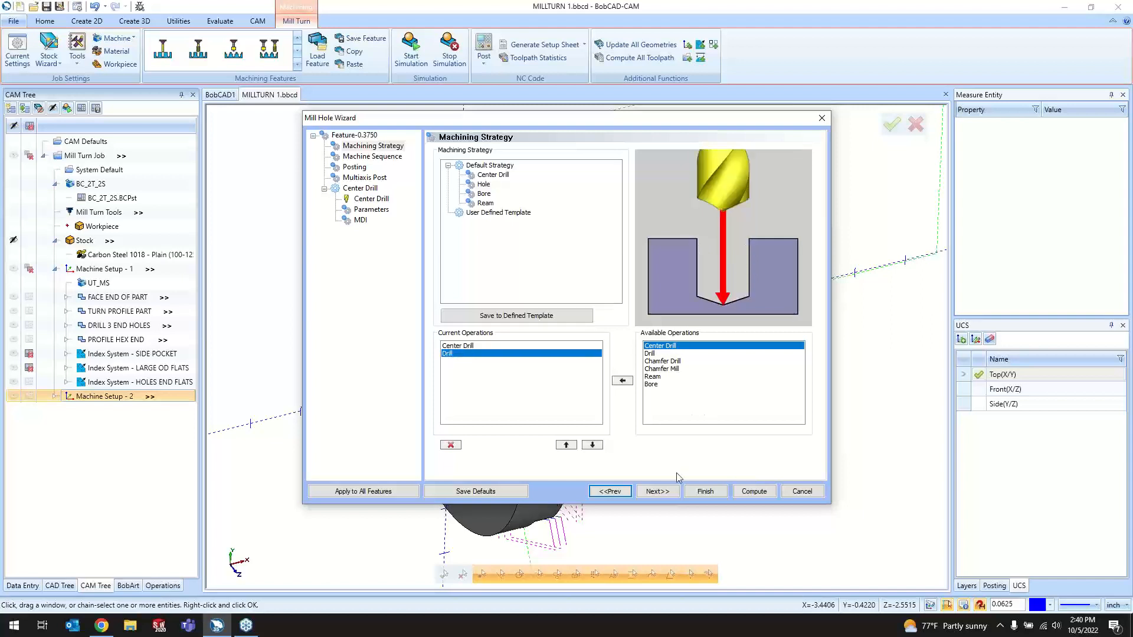
- Advance the hole feature past Machine Sequence, Posting and Multiaxis Post to the Center Drill tool settings, keeping the defaults
{"action": "left_click", "coordinate": [665, 490]}
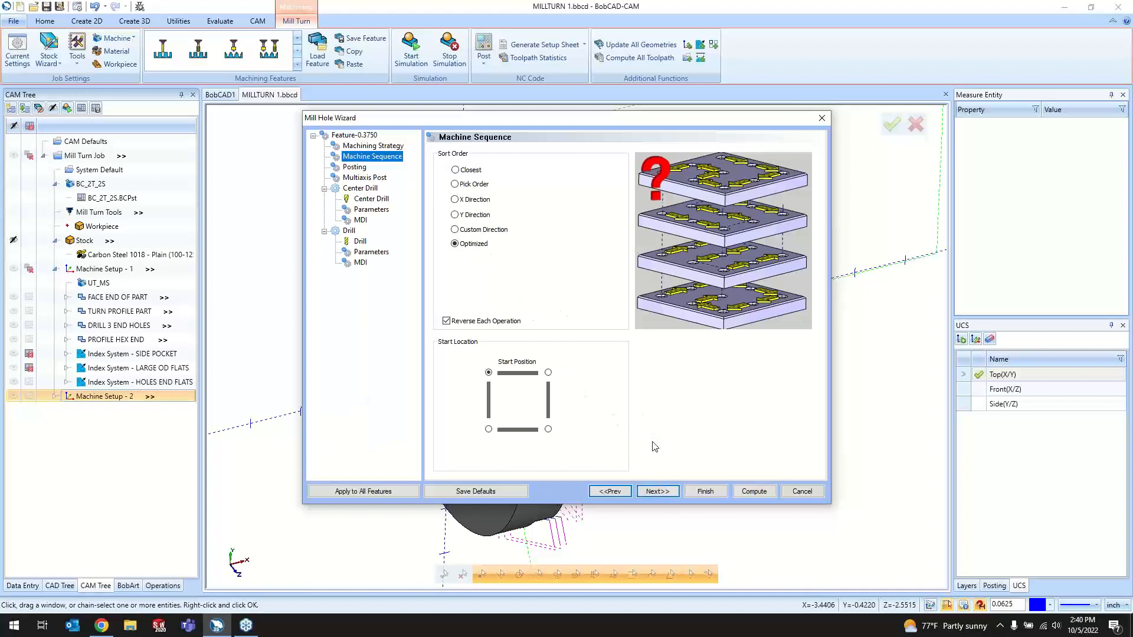
{"action": "left_click", "coordinate": [652, 494]}
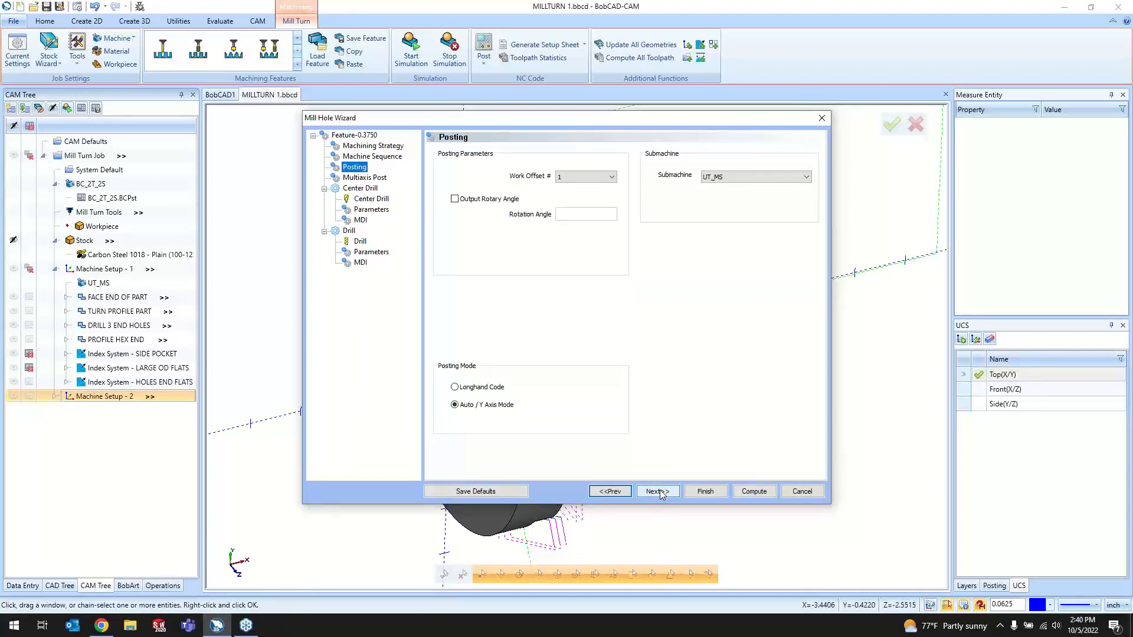
{"action": "left_click", "coordinate": [658, 492]}
{"action": "left_click", "coordinate": [658, 492]}
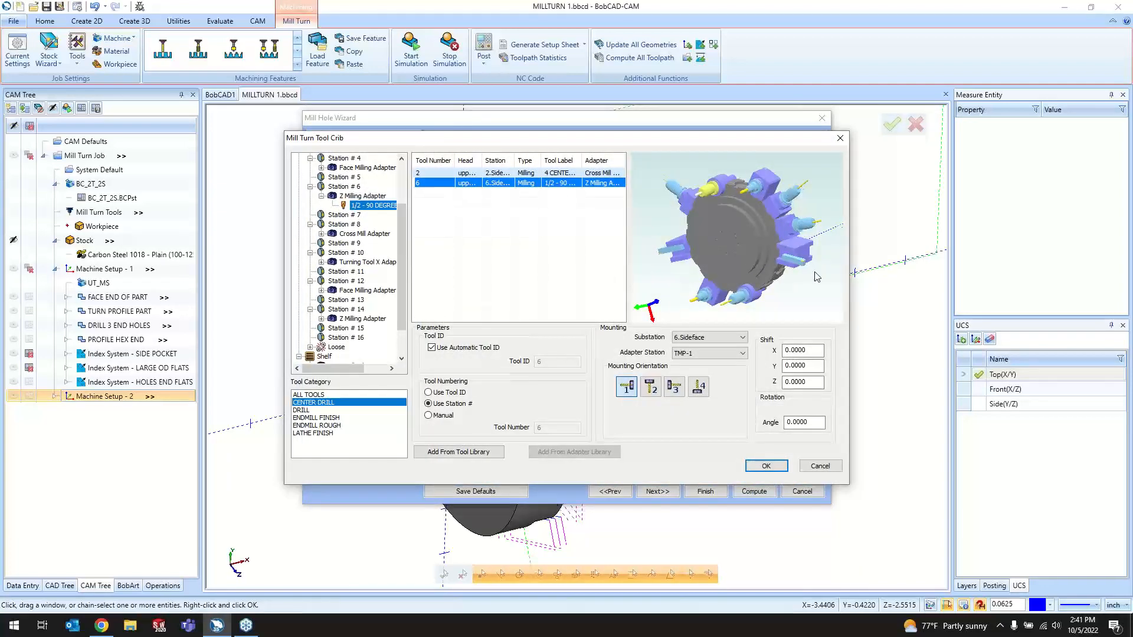
- Examine the turret's tool orientations and the loose and shelf items in the tool crib, leaving the tool assignment as is
{"action": "middle_click_drag", "start_coordinate": [814, 272], "coordinate": [634, 286]}
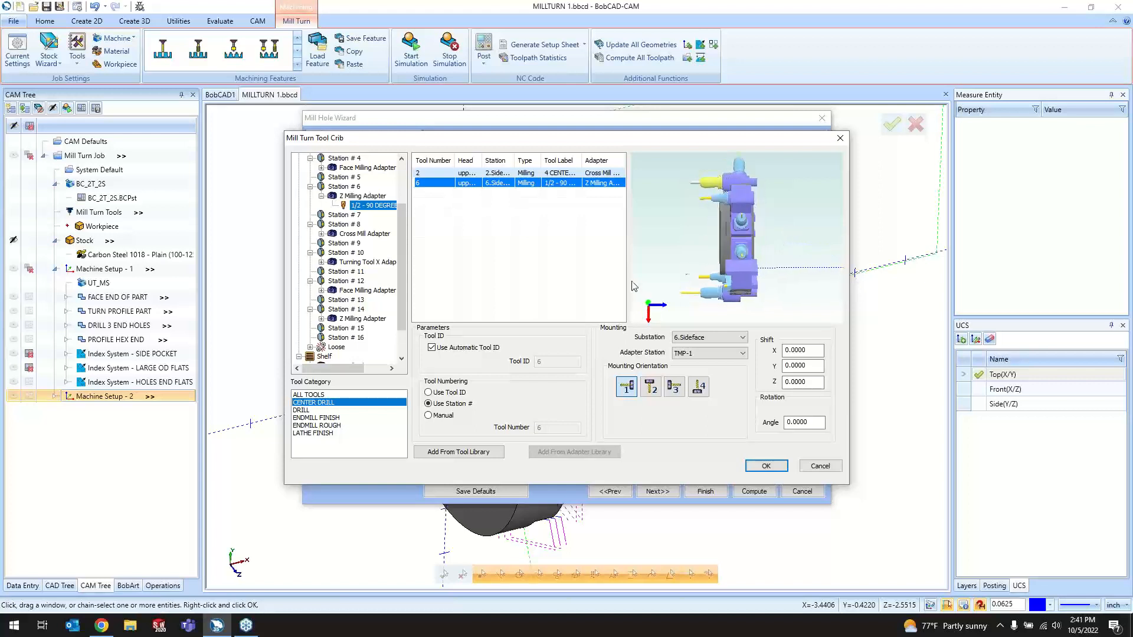
{"action": "left_click", "coordinate": [310, 348]}
{"action": "scroll", "coordinate": [357, 336], "scroll_direction": "down", "scroll_amount": 2}
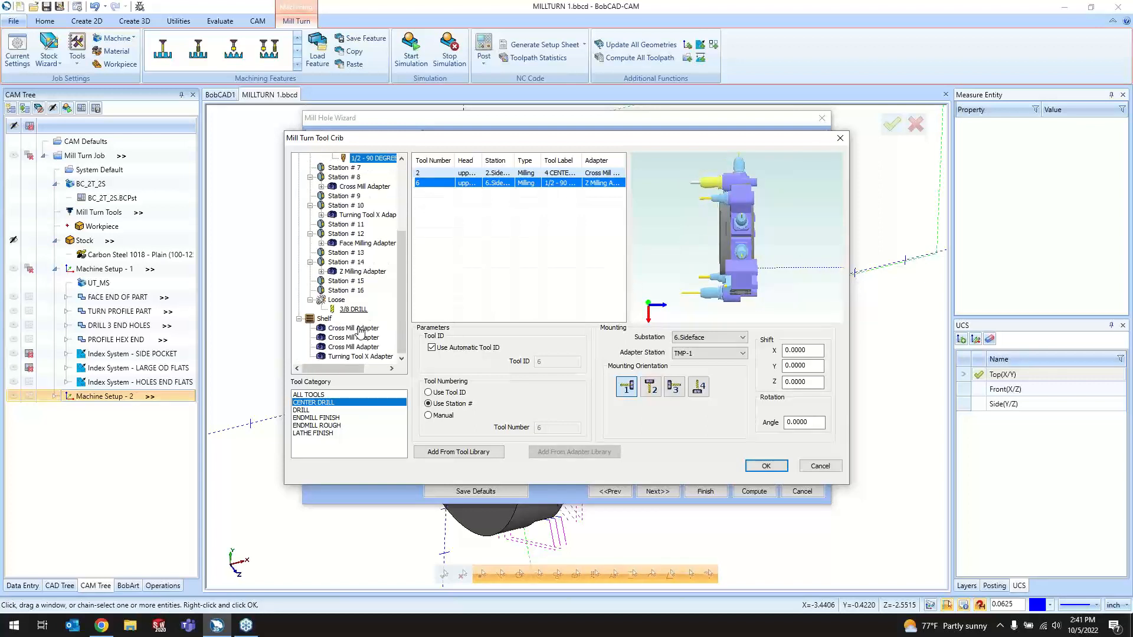
{"action": "scroll", "coordinate": [365, 317], "scroll_direction": "up", "scroll_amount": 2}
{"action": "scroll", "coordinate": [365, 317], "scroll_direction": "down", "scroll_amount": 2}
{"action": "left_click", "coordinate": [817, 466]}
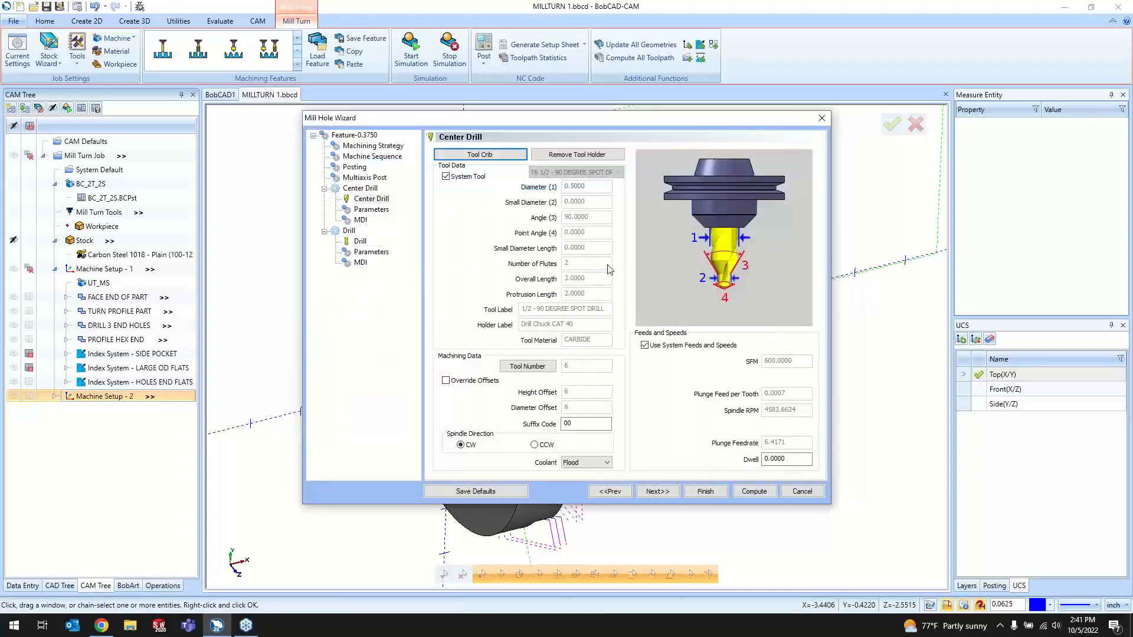
- Turn off the system tool for the Center Drill operation and add the 0 CENTER DRILL from the tool library
{"action": "left_click", "coordinate": [470, 177]}
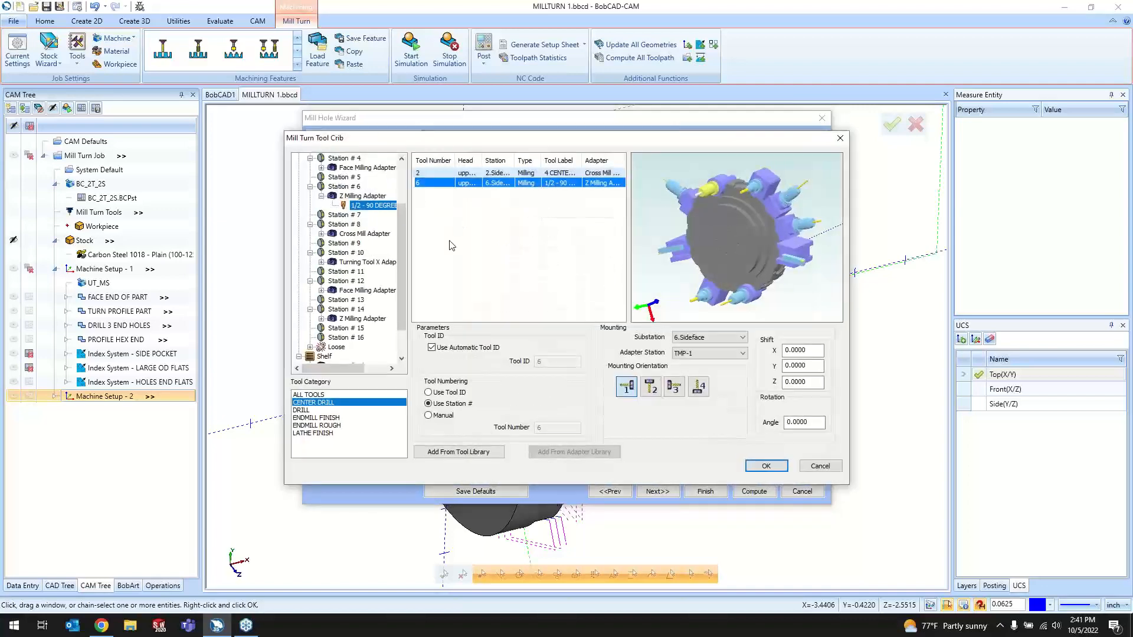
{"action": "left_click", "coordinate": [467, 452]}
{"action": "left_click", "coordinate": [607, 353]}
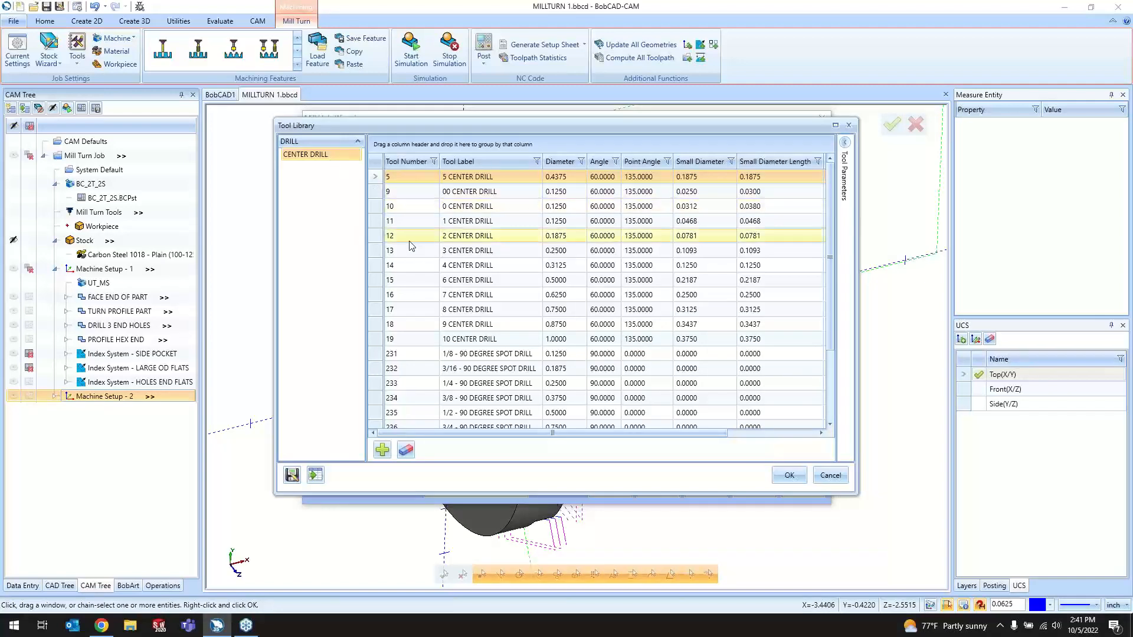
{"action": "scroll", "coordinate": [522, 298], "scroll_direction": "down", "scroll_amount": 2}
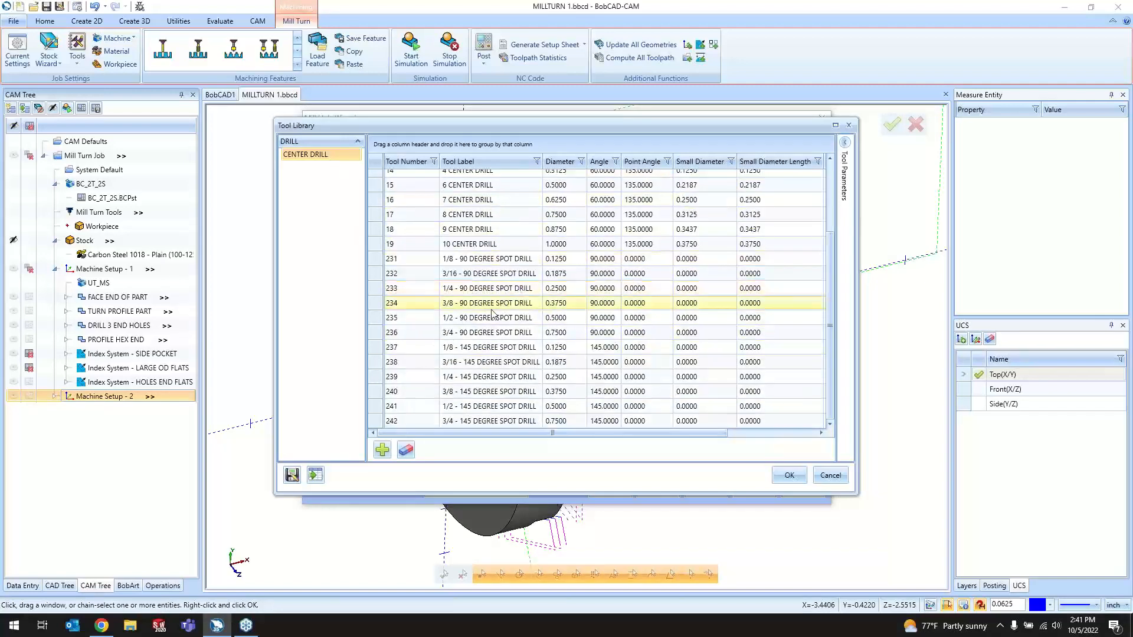
{"action": "scroll", "coordinate": [464, 342], "scroll_direction": "up", "scroll_amount": 3}
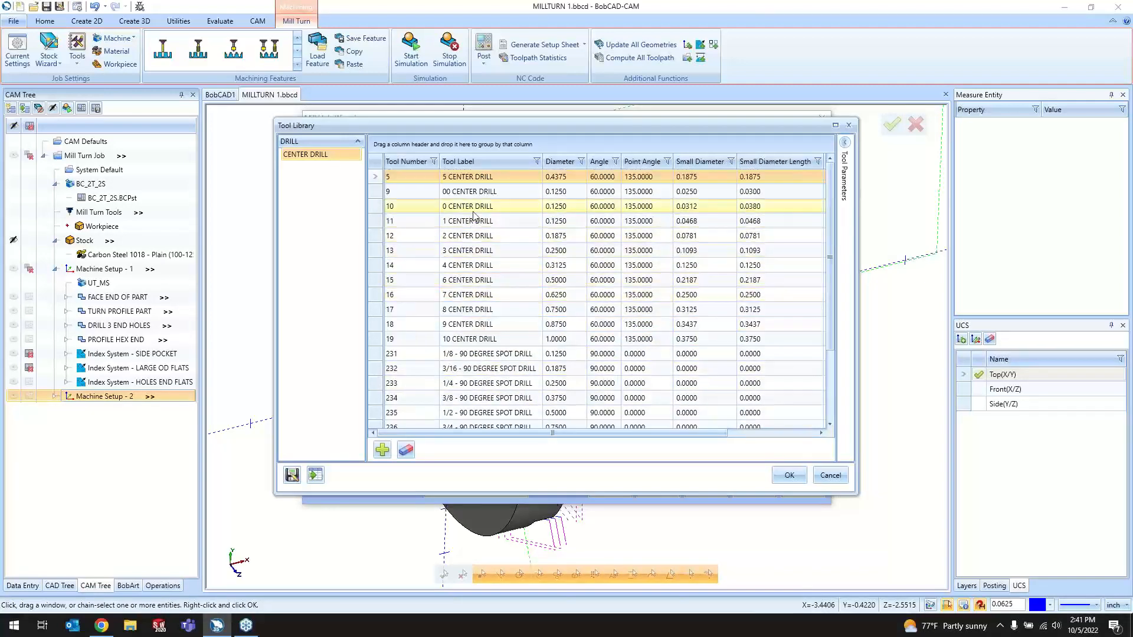
{"action": "left_click_drag", "start_coordinate": [489, 125], "coordinate": [600, 118]}
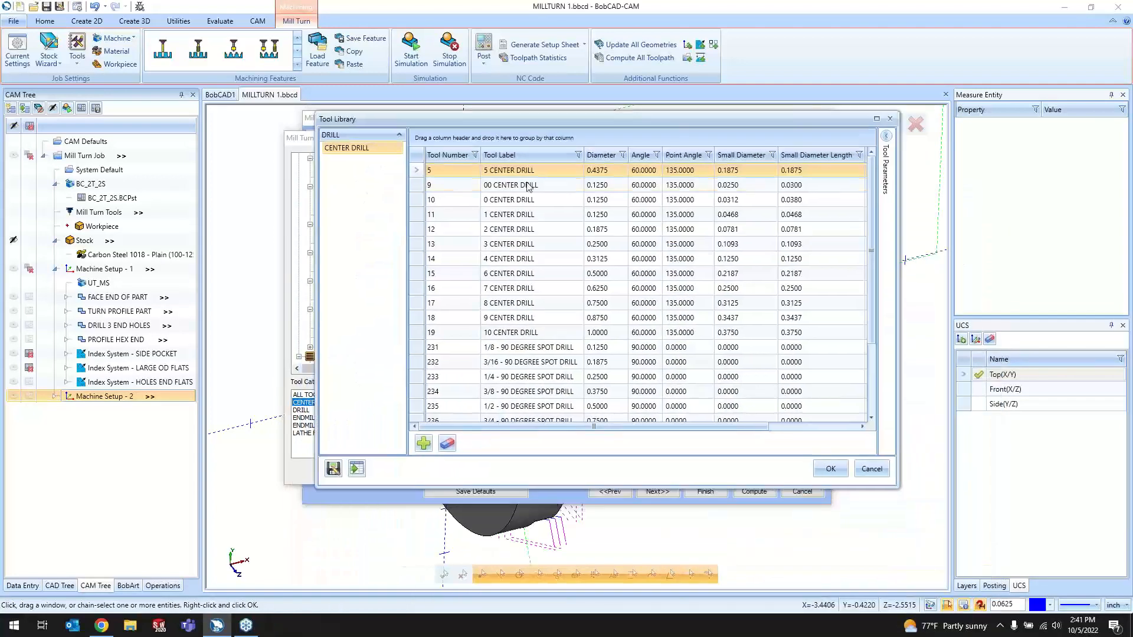
{"action": "left_click", "coordinate": [526, 188]}
{"action": "left_click", "coordinate": [519, 200]}
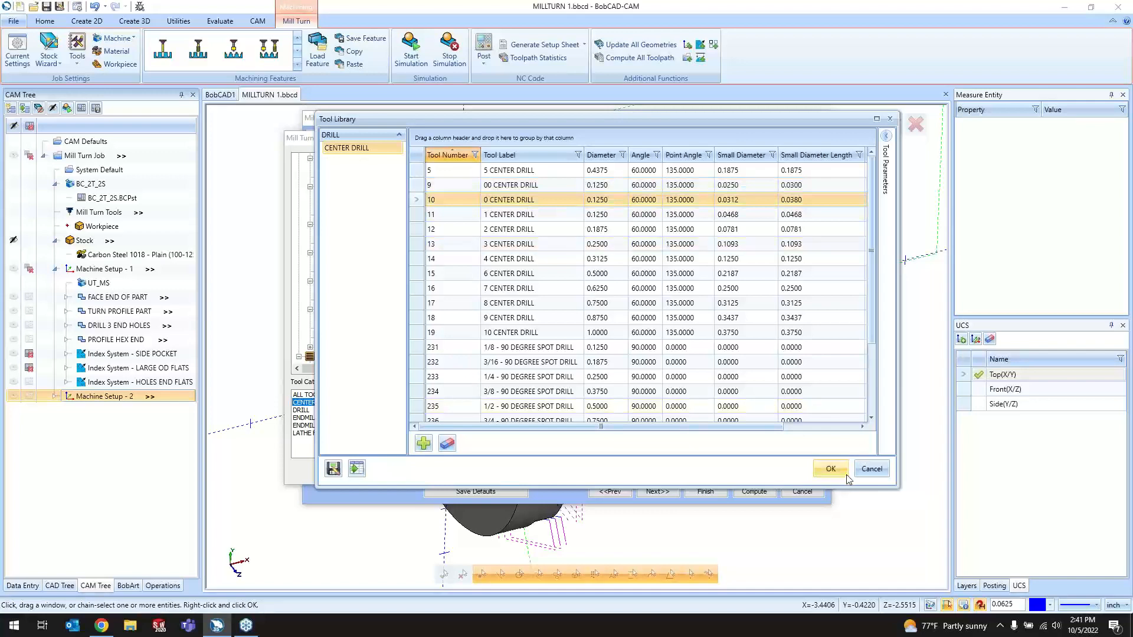
- Move the 0 CENTER DRILL from station 6 directly onto station 15 and set its mounting orientation to option 3
{"action": "mouse_move", "coordinate": [754, 273]}
{"action": "middle_mouse_down"}
{"action": "mouse_move", "coordinate": [717, 274]}
{"action": "mouse_move", "coordinate": [732, 275]}
{"action": "middle_mouse_up"}
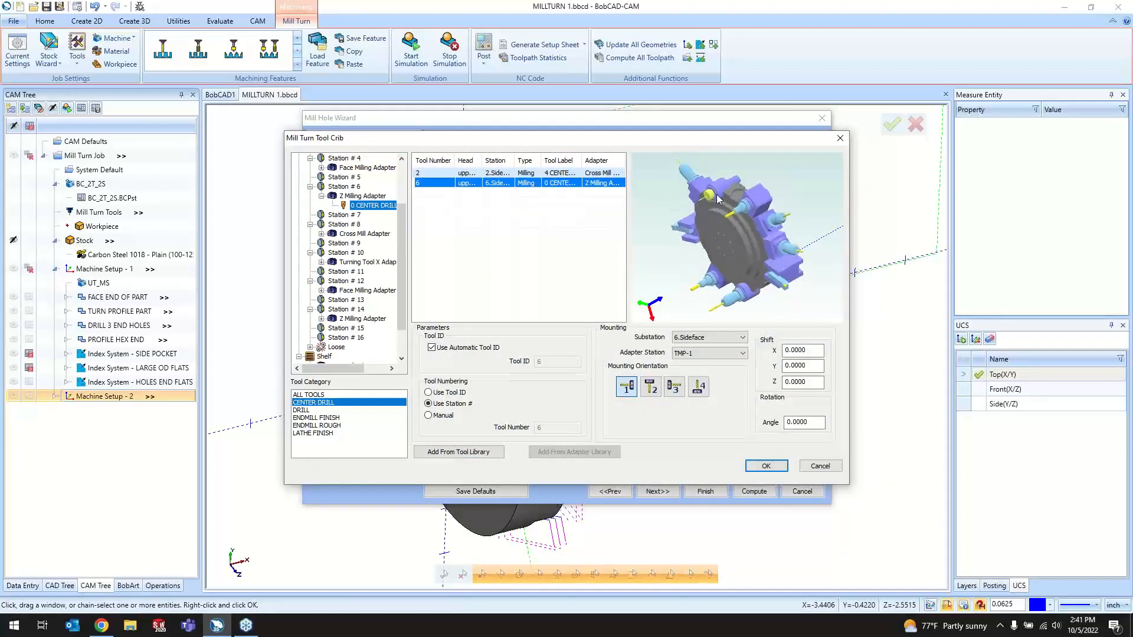
{"action": "left_click", "coordinate": [367, 207]}
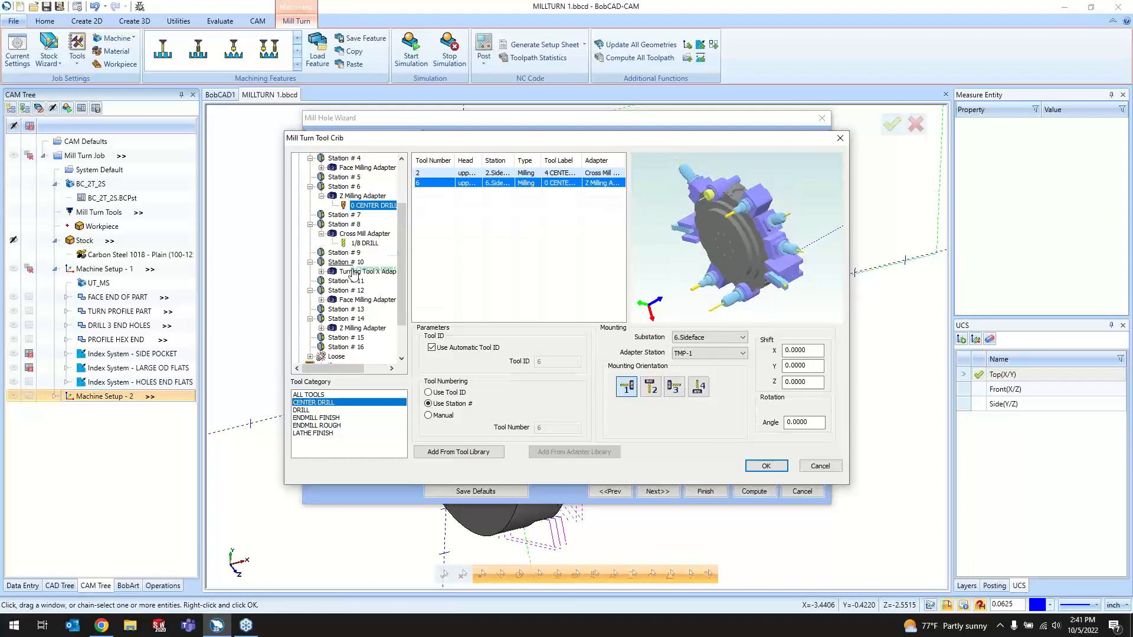
{"action": "left_click_drag", "start_coordinate": [354, 360], "coordinate": [354, 292]}
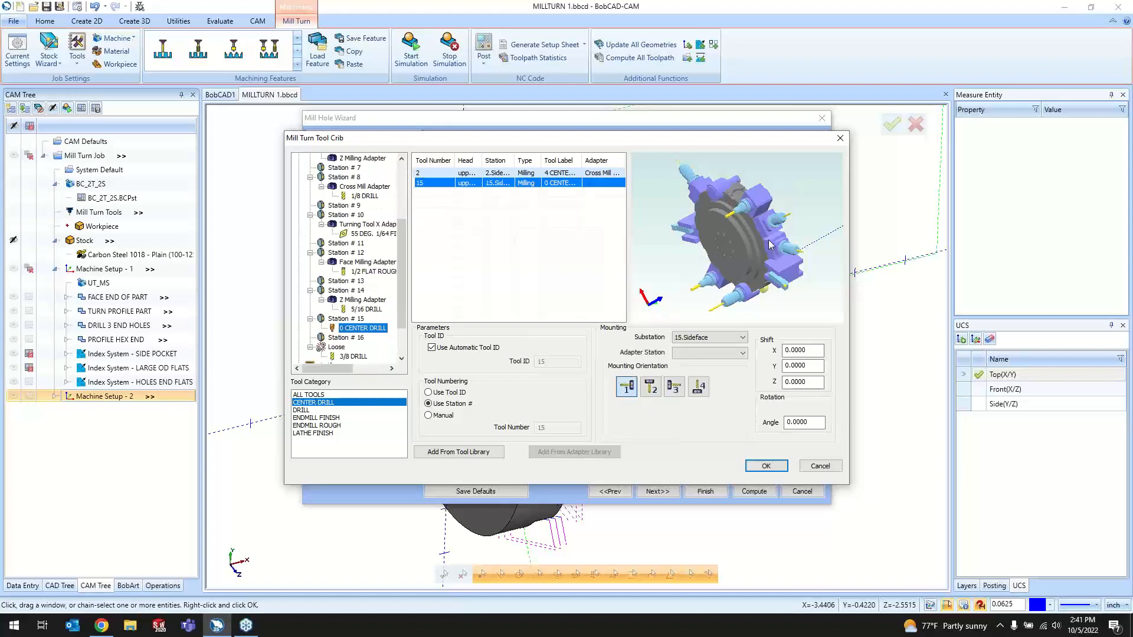
{"action": "middle_click_drag", "start_coordinate": [787, 289], "coordinate": [658, 242]}
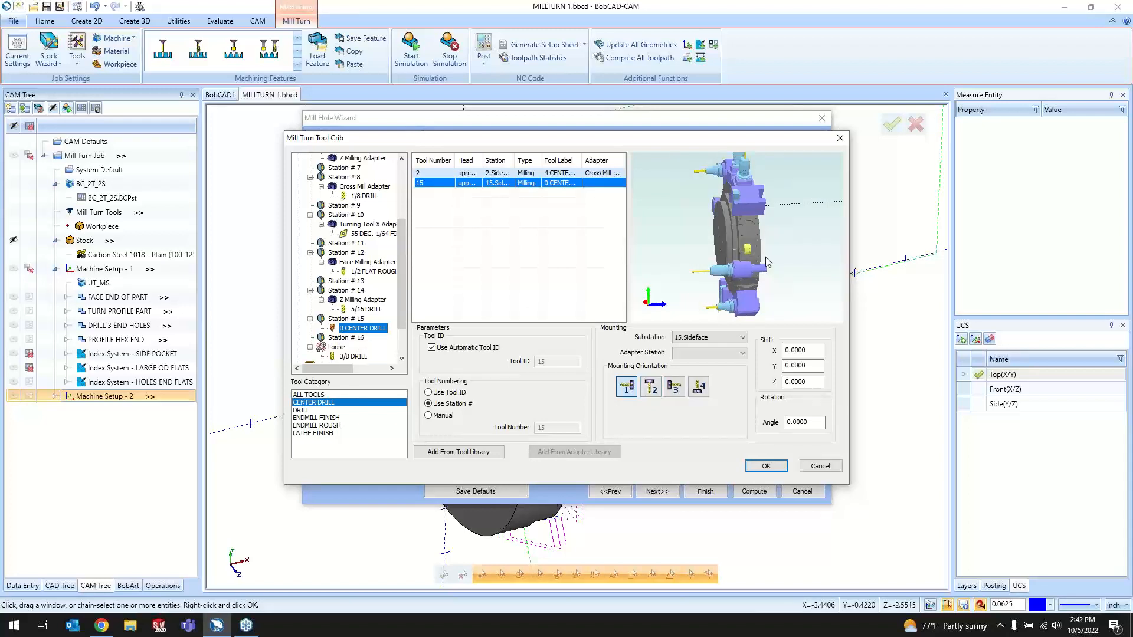
{"action": "left_click", "coordinate": [651, 387]}
{"action": "left_click_drag", "start_coordinate": [769, 292], "coordinate": [810, 296]}
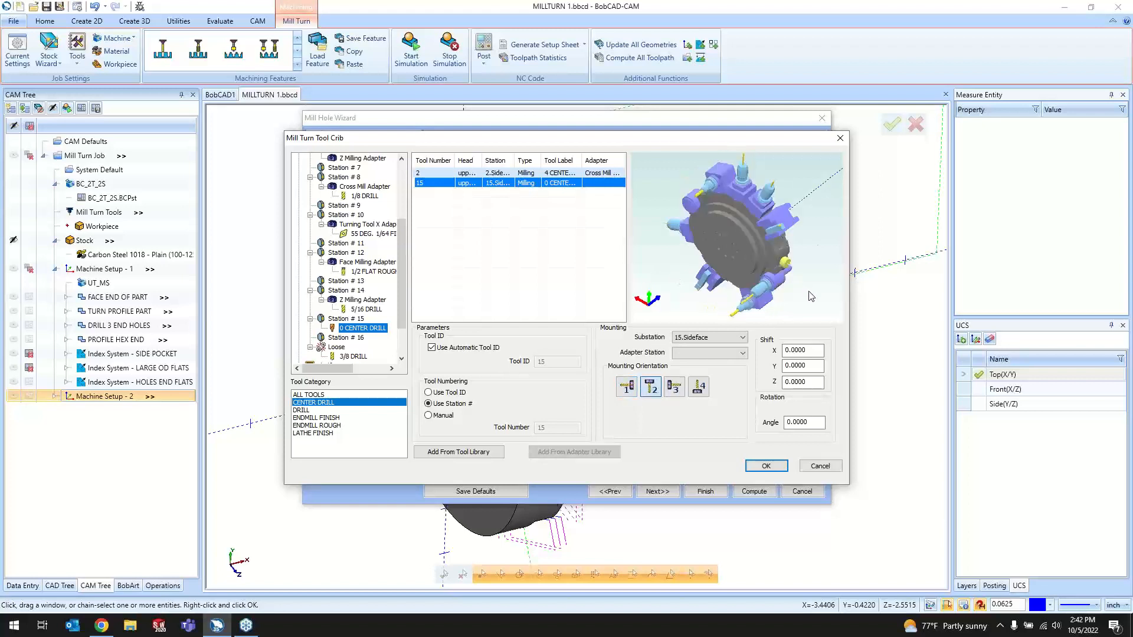
{"action": "left_click", "coordinate": [674, 387]}
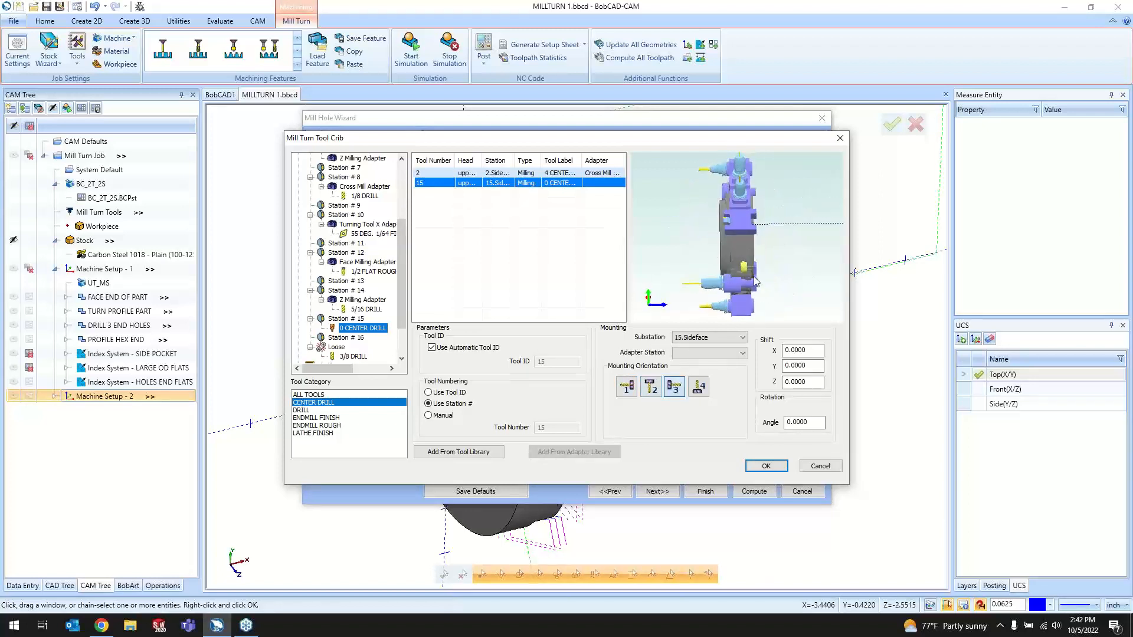
{"action": "left_click_drag", "start_coordinate": [783, 290], "coordinate": [725, 279]}
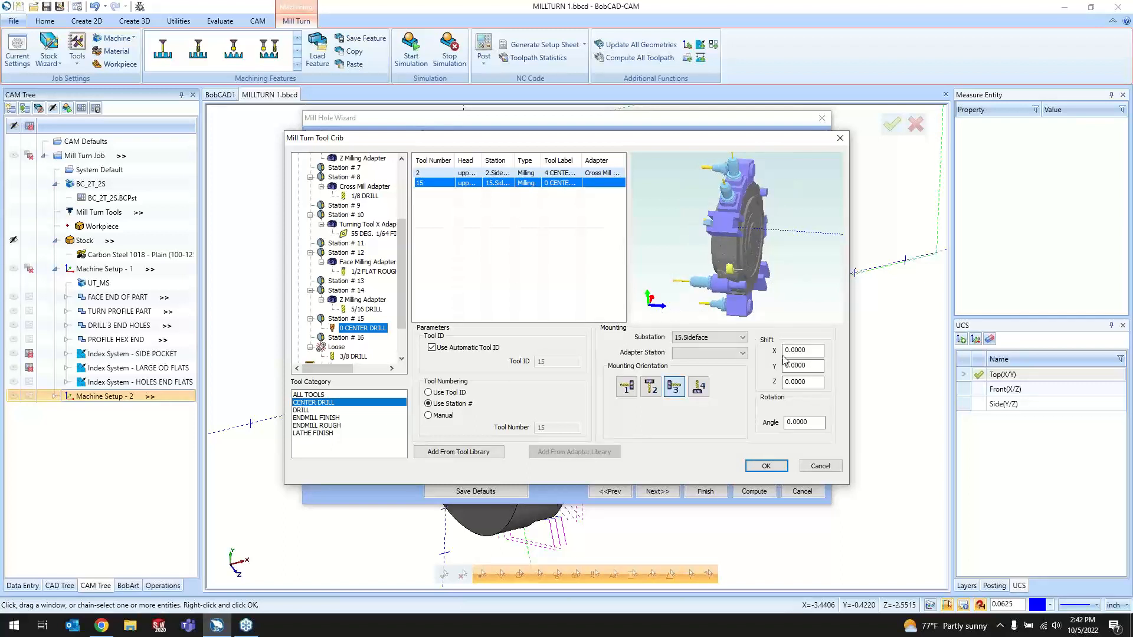
- Set the center drill's Z shift to 4 and accept the tool crib changes
{"action": "left_click_drag", "start_coordinate": [809, 383], "coordinate": [744, 364]}
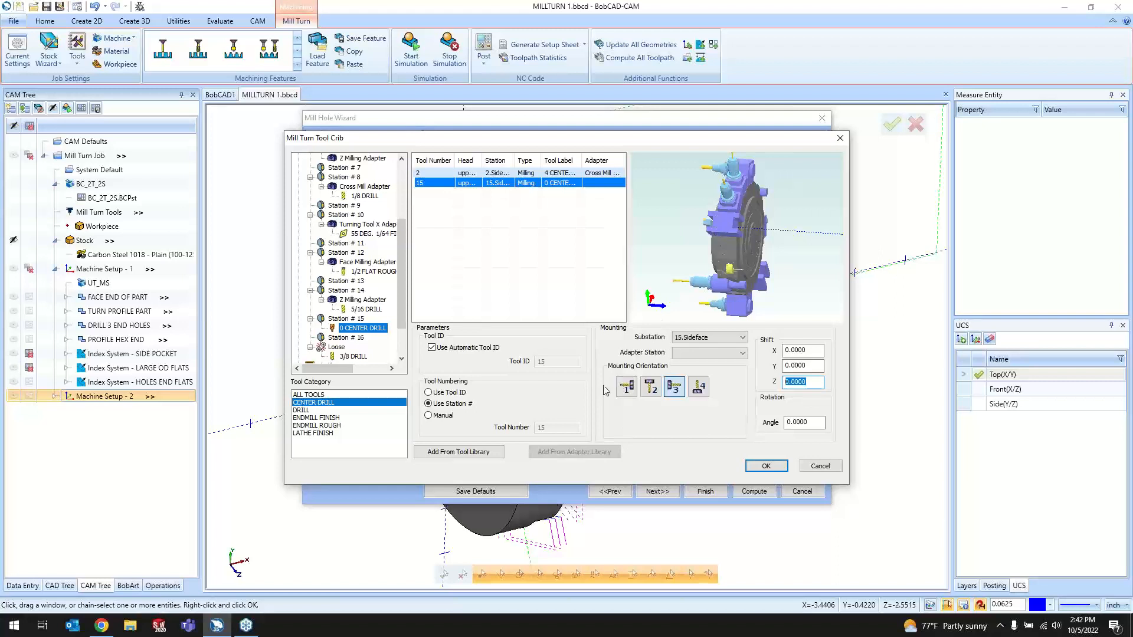
{"action": "left_click", "coordinate": [689, 353]}
{"action": "left_click", "coordinate": [690, 354]}
{"action": "left_click_drag", "start_coordinate": [821, 381], "coordinate": [744, 383]}
{"action": "type", "text": "4"}
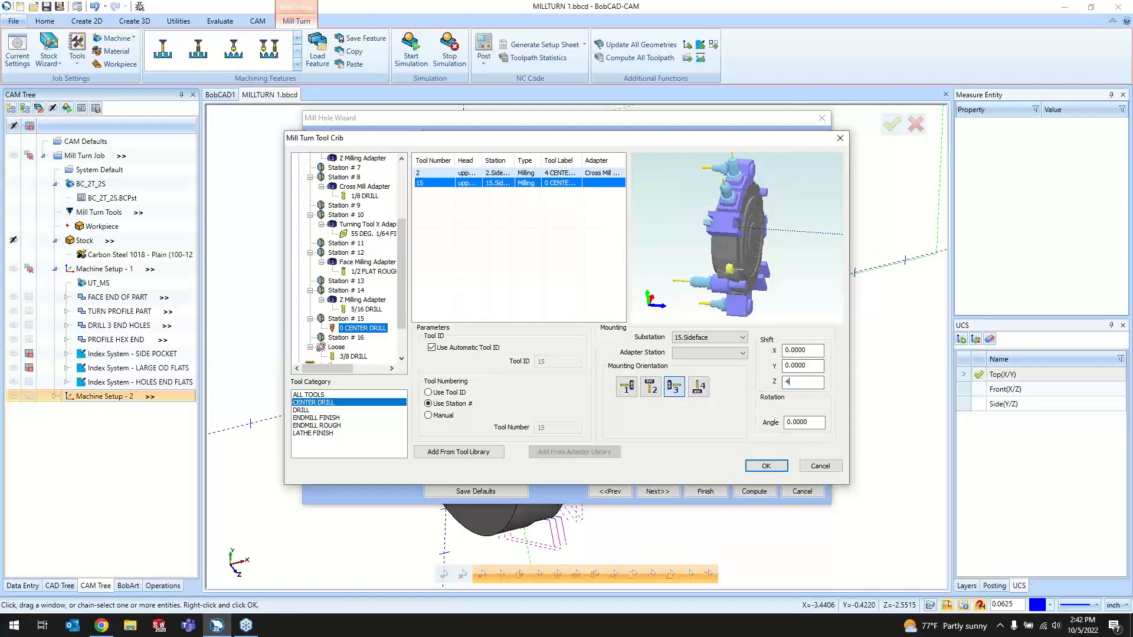
{"action": "left_click", "coordinate": [816, 352]}
{"action": "middle_click_drag", "start_coordinate": [771, 312], "coordinate": [754, 247]}
{"action": "middle_click_drag", "start_coordinate": [772, 295], "coordinate": [759, 305]}
{"action": "left_click", "coordinate": [766, 466]}
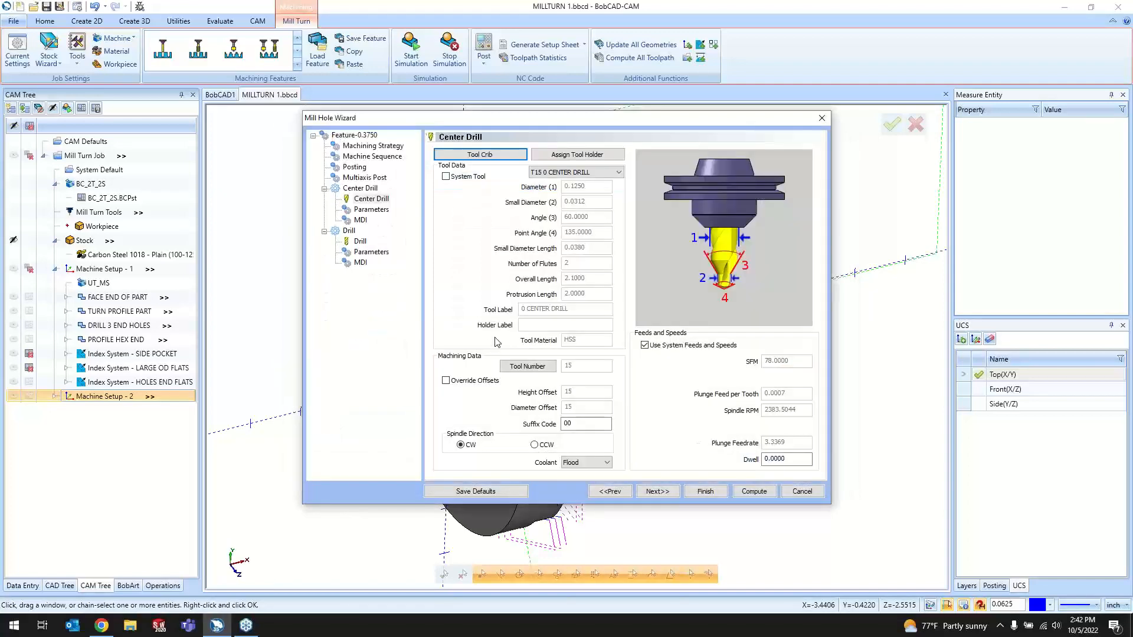
- Advance past the Center Drill's parameters and MDI to the Drill tool settings, keeping the Single Depth cycle
{"action": "left_click", "coordinate": [664, 492]}
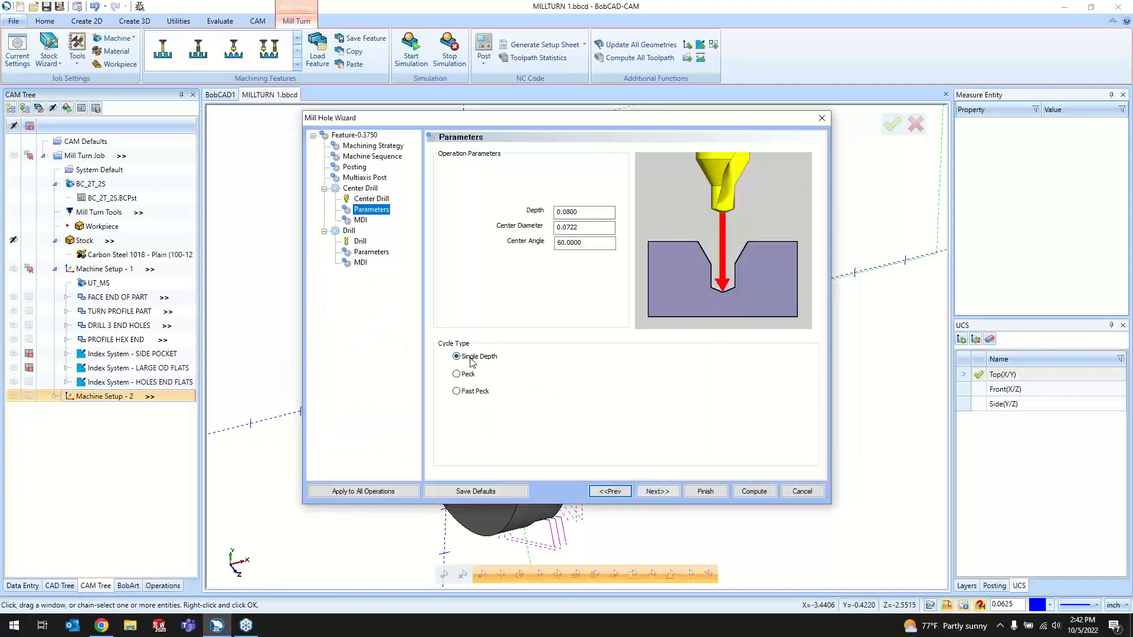
{"action": "left_click", "coordinate": [654, 494]}
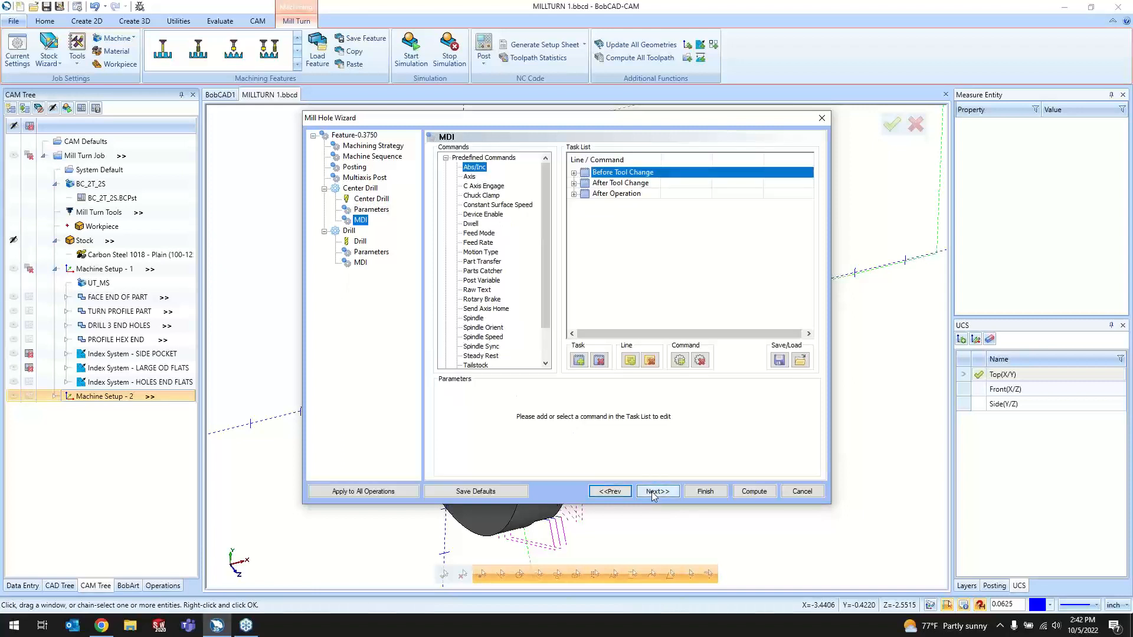
{"action": "left_click", "coordinate": [654, 494]}
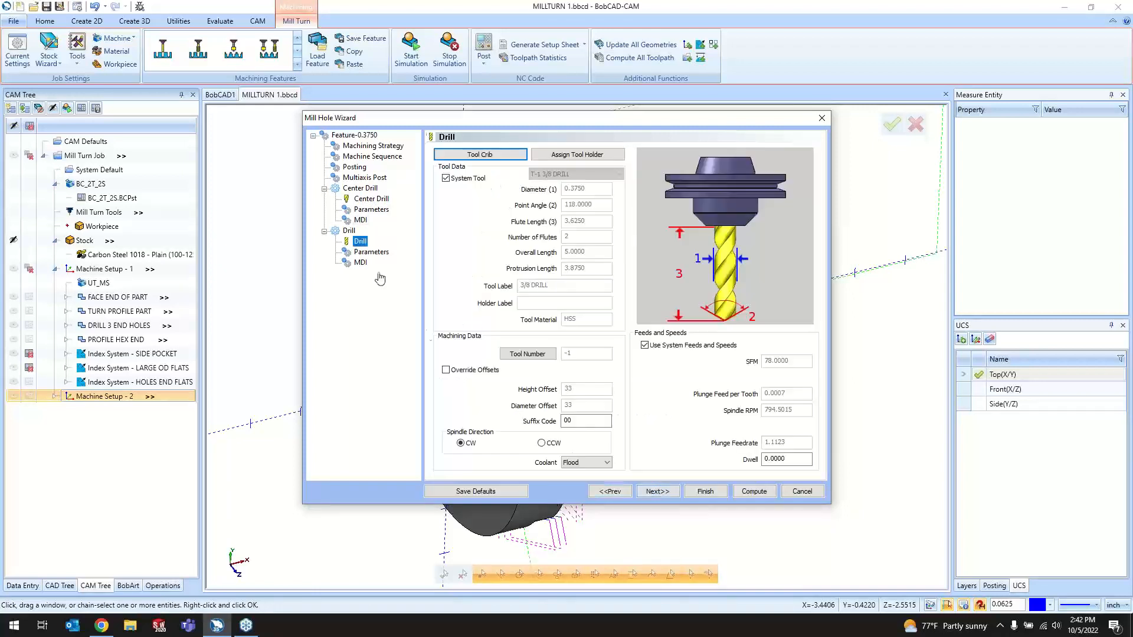
- Mount the loose 3/8 DRILL on station 16 with mounting orientation 3 and a Z shift of 4
{"action": "left_click", "coordinate": [482, 156]}
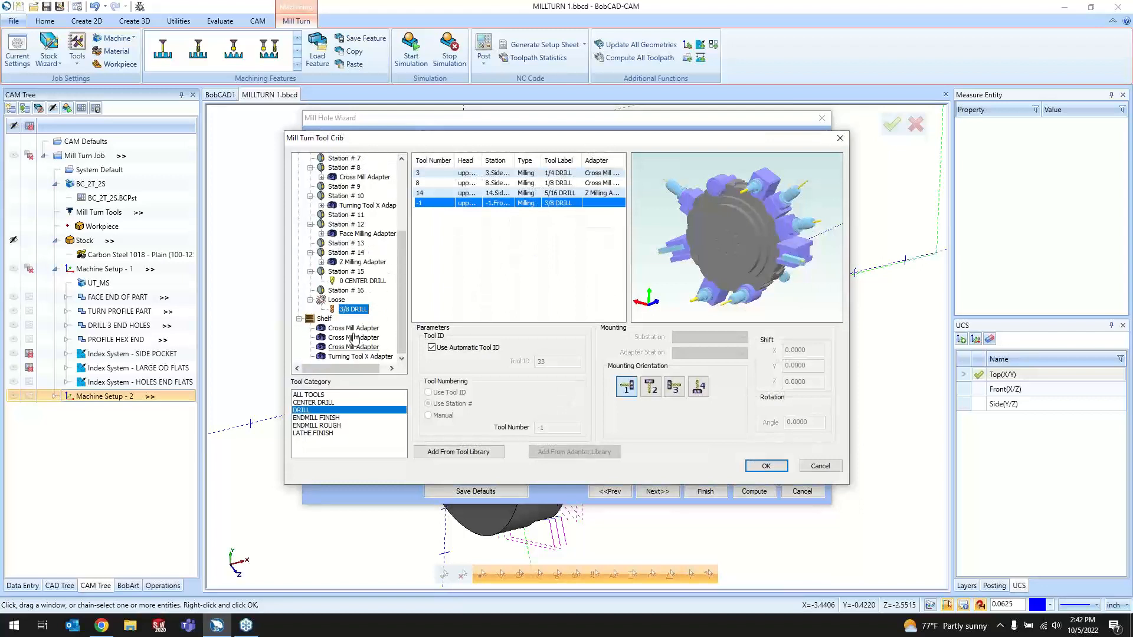
{"action": "left_click_drag", "start_coordinate": [353, 318], "coordinate": [351, 290]}
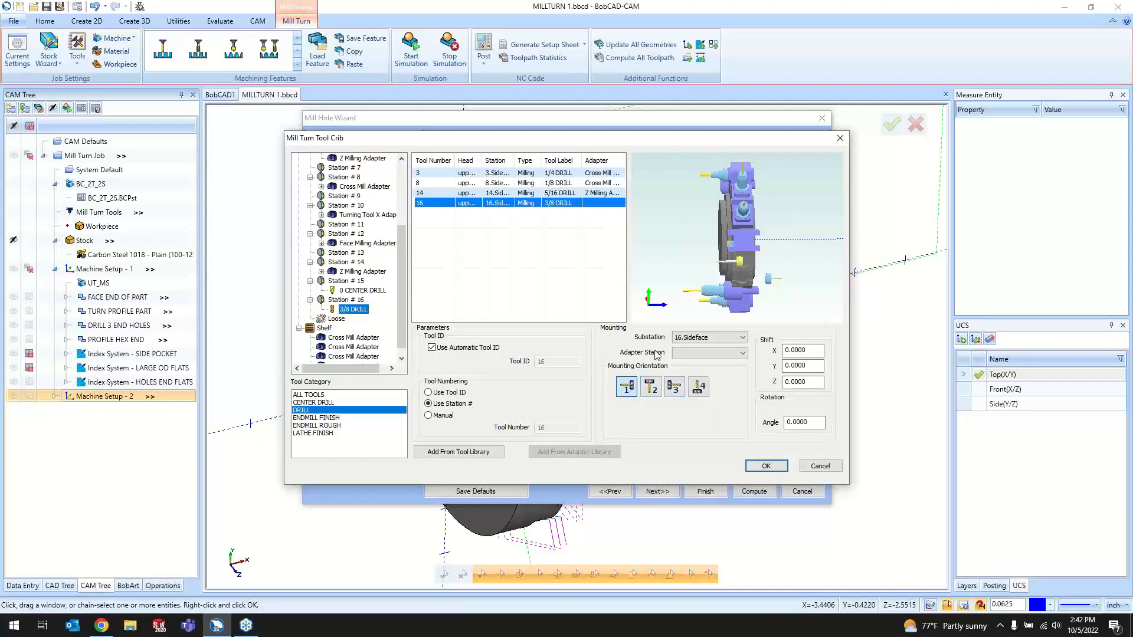
{"action": "left_click", "coordinate": [675, 387]}
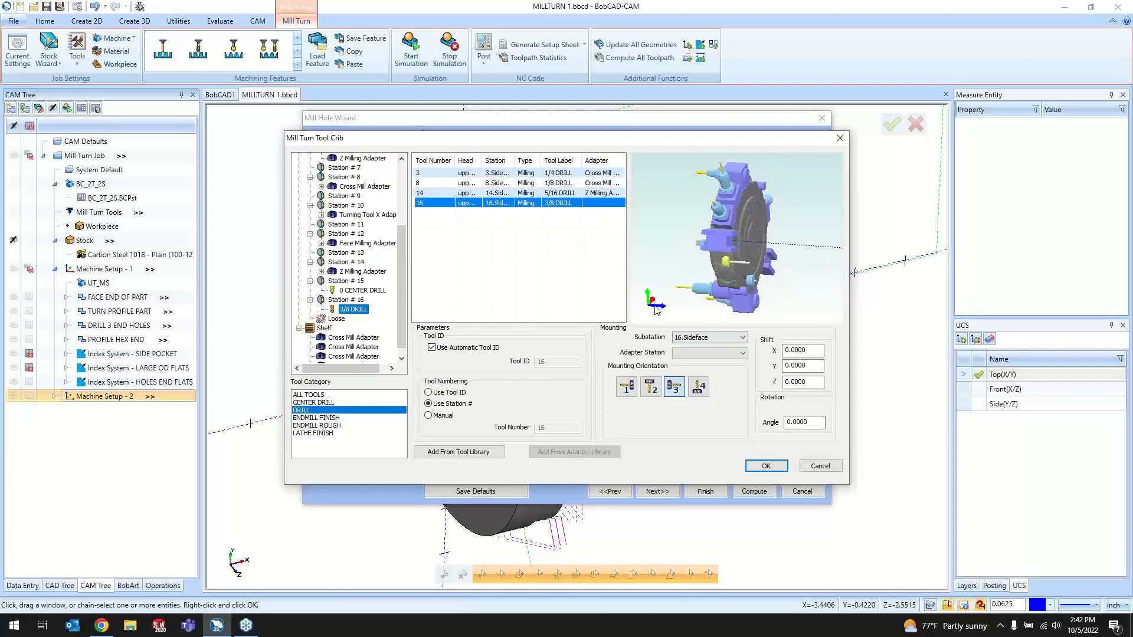
{"action": "double_click", "coordinate": [803, 382]}
{"action": "type", "text": "4"}
{"action": "left_click", "coordinate": [816, 366]}
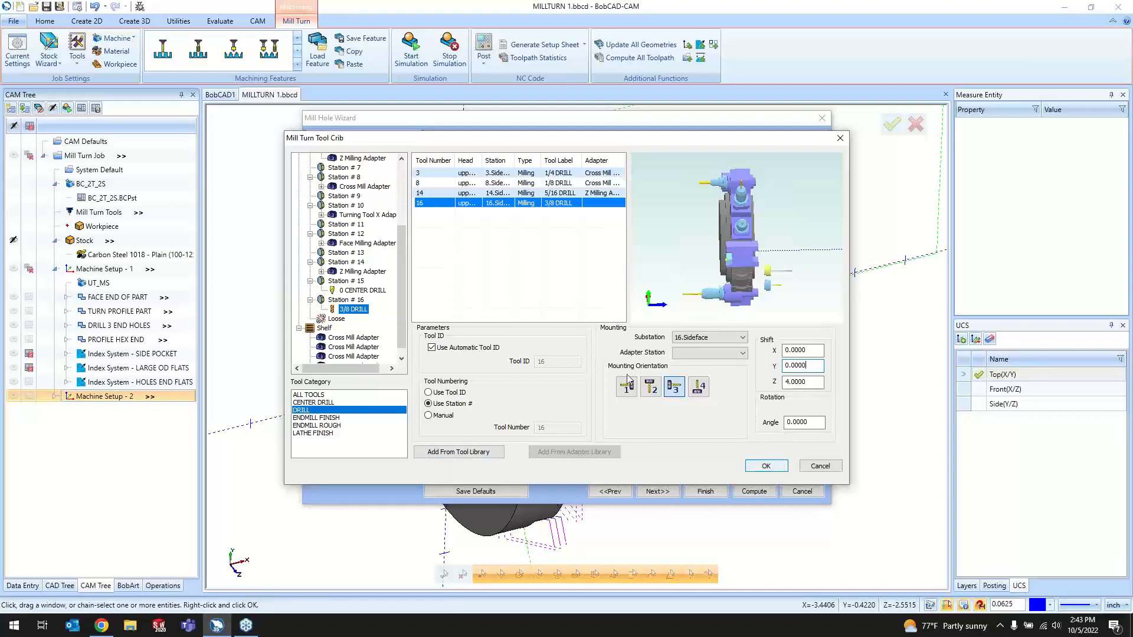
- Add a Face Milling Adapter from the VDI Adapters category of the adapter library, starting from station 15
{"action": "scroll", "coordinate": [360, 334], "scroll_direction": "up", "scroll_amount": 1}
{"action": "scroll", "coordinate": [361, 334], "scroll_direction": "down", "scroll_amount": 2}
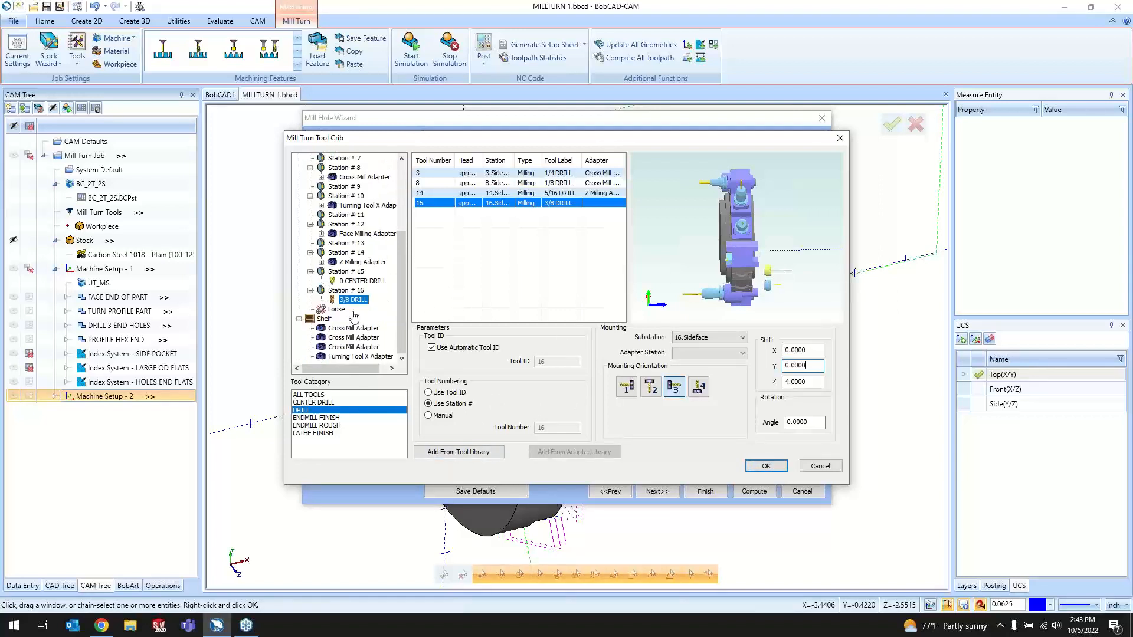
{"action": "right_click", "coordinate": [338, 276]}
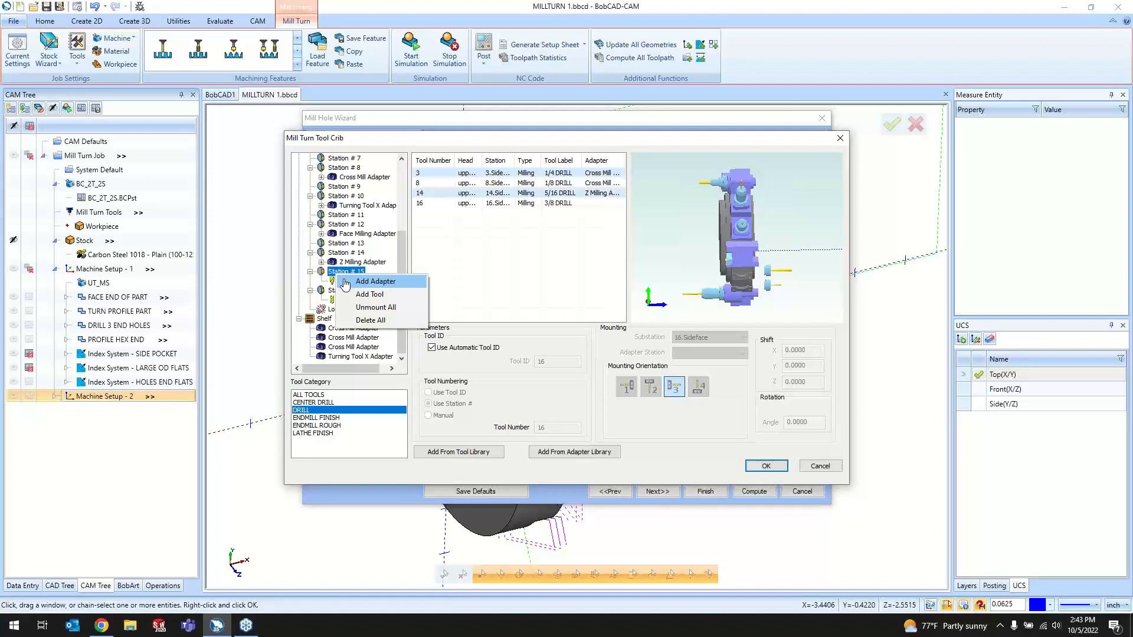
{"action": "left_click", "coordinate": [376, 282]}
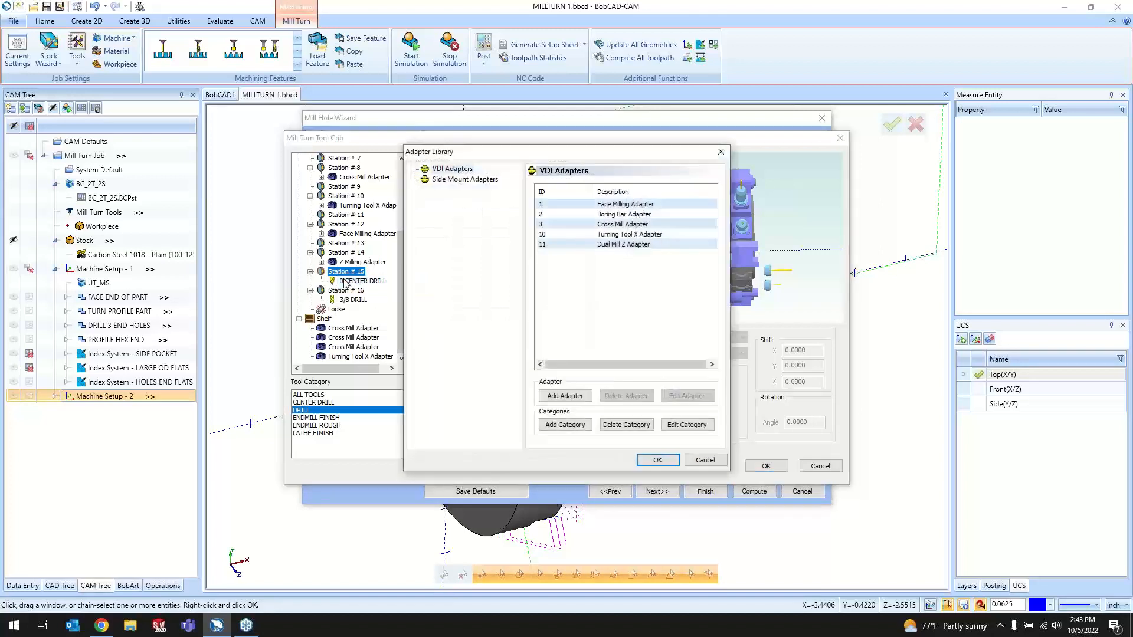
{"action": "left_click", "coordinate": [464, 180]}
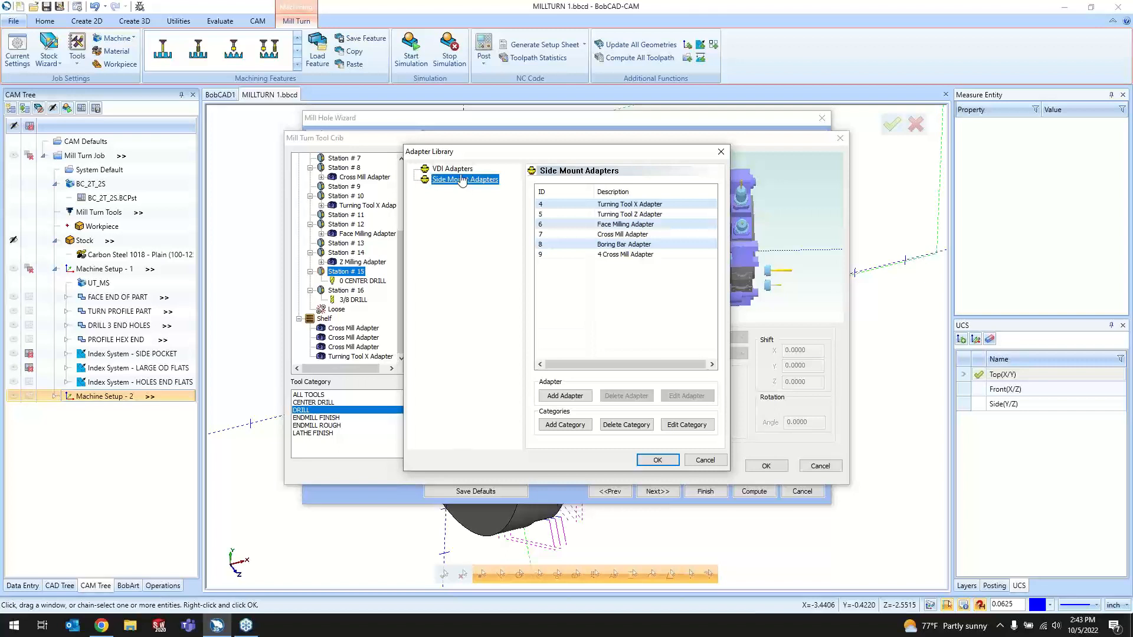
{"action": "key", "text": "Up"}
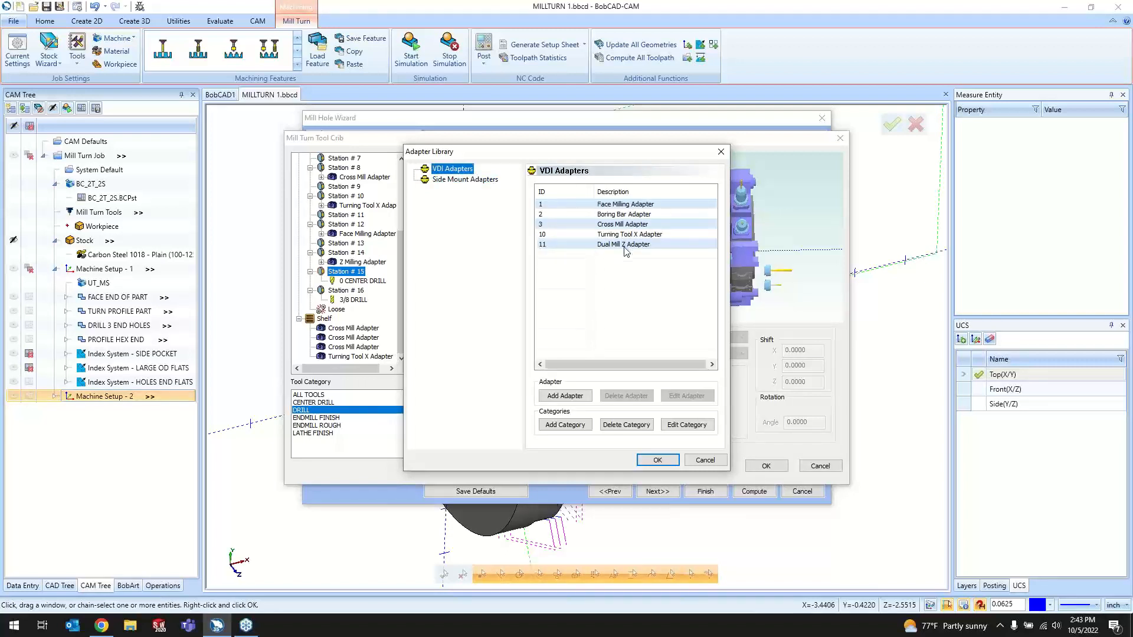
{"action": "left_click", "coordinate": [472, 180]}
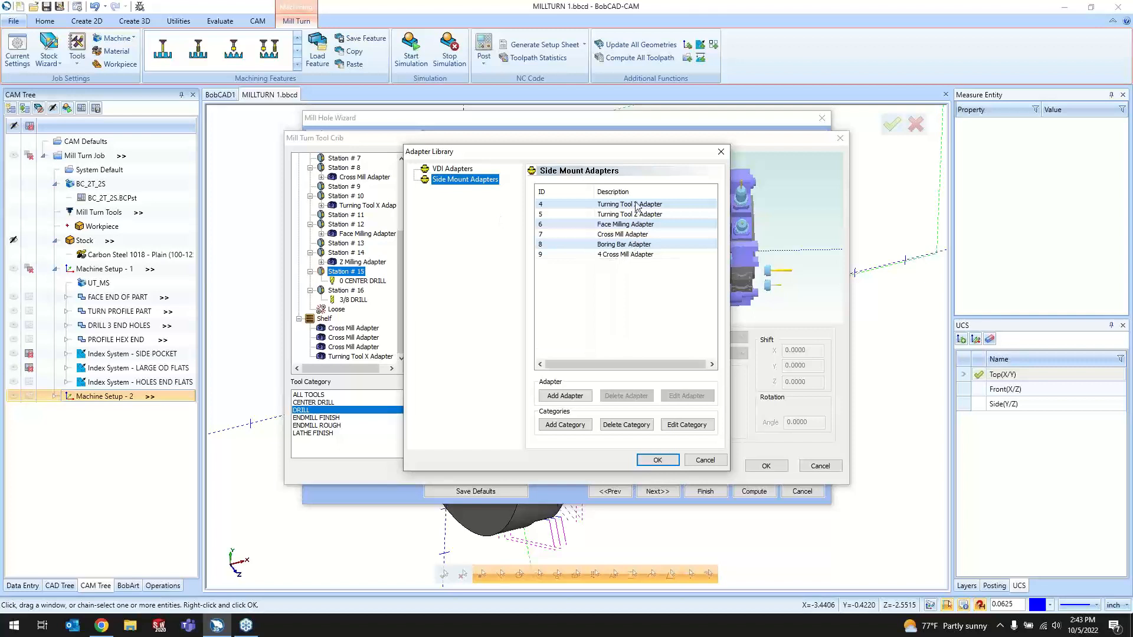
{"action": "left_click", "coordinate": [453, 169]}
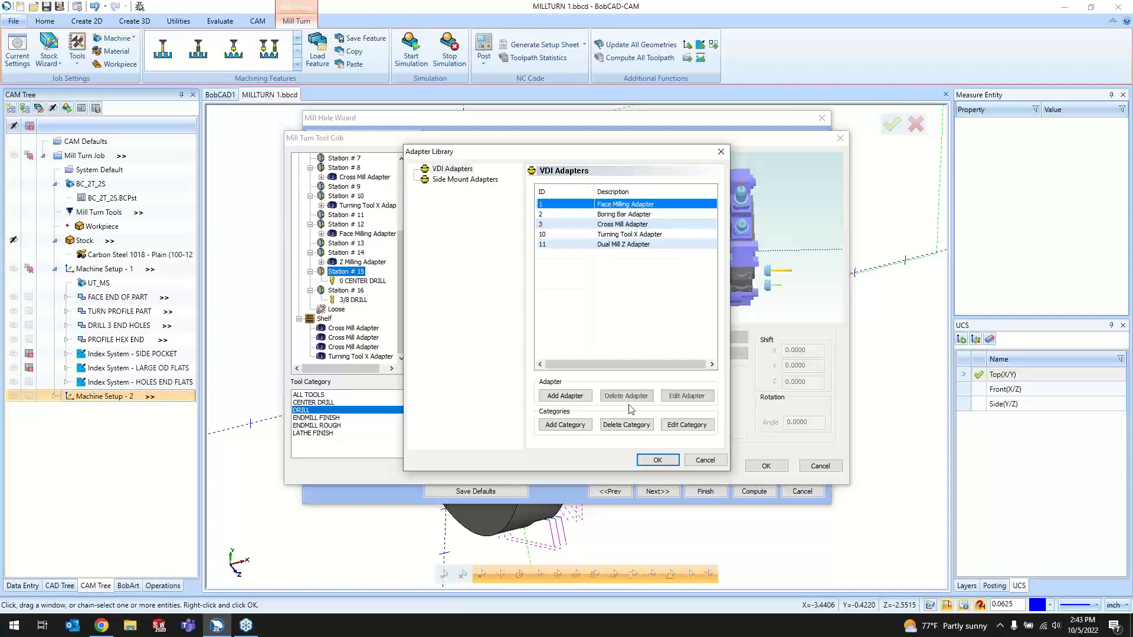
{"action": "left_click", "coordinate": [657, 459]}
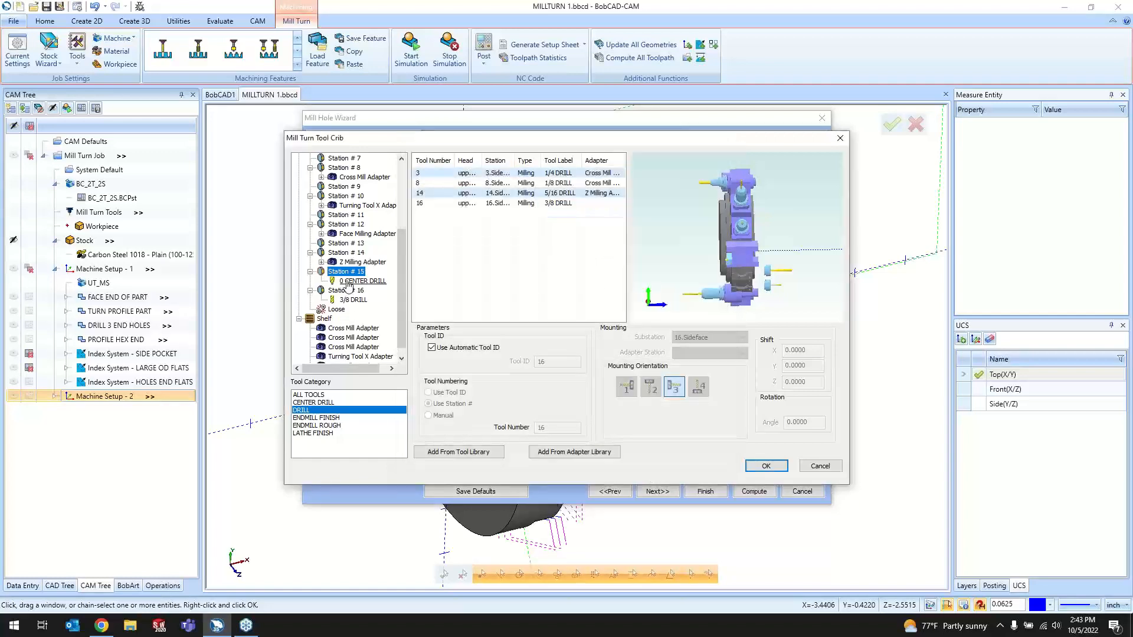
- Try to mount the shelf's Face Milling Adapter on station 15, checking the turret preview from several angles
{"action": "left_click_drag", "start_coordinate": [737, 275], "coordinate": [766, 258]}
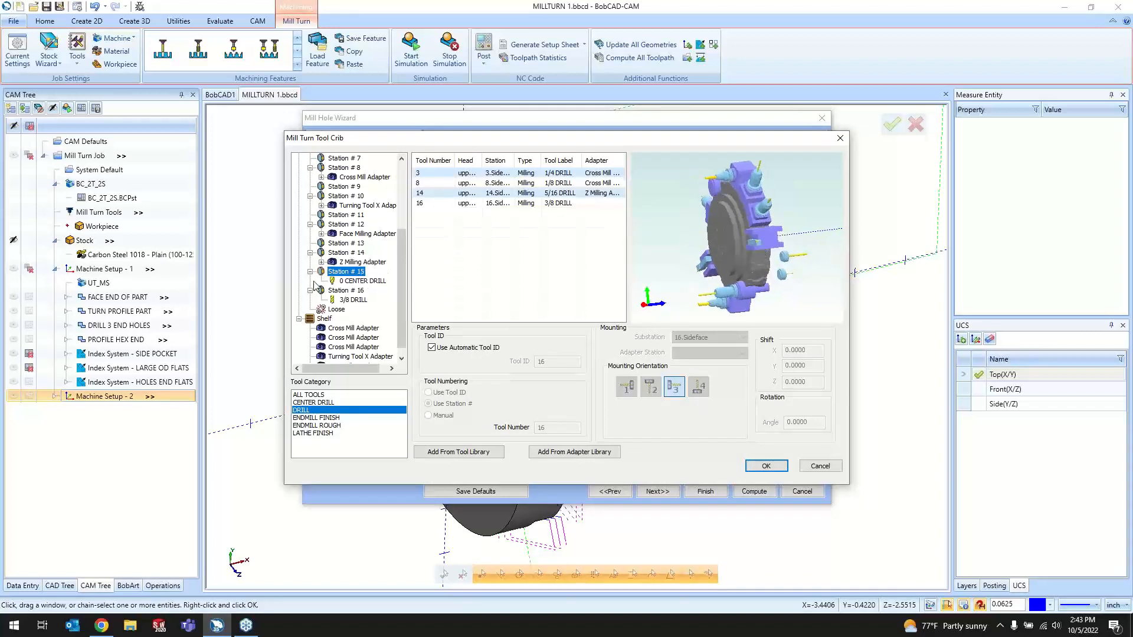
{"action": "scroll", "coordinate": [339, 343], "scroll_direction": "down", "scroll_amount": 1}
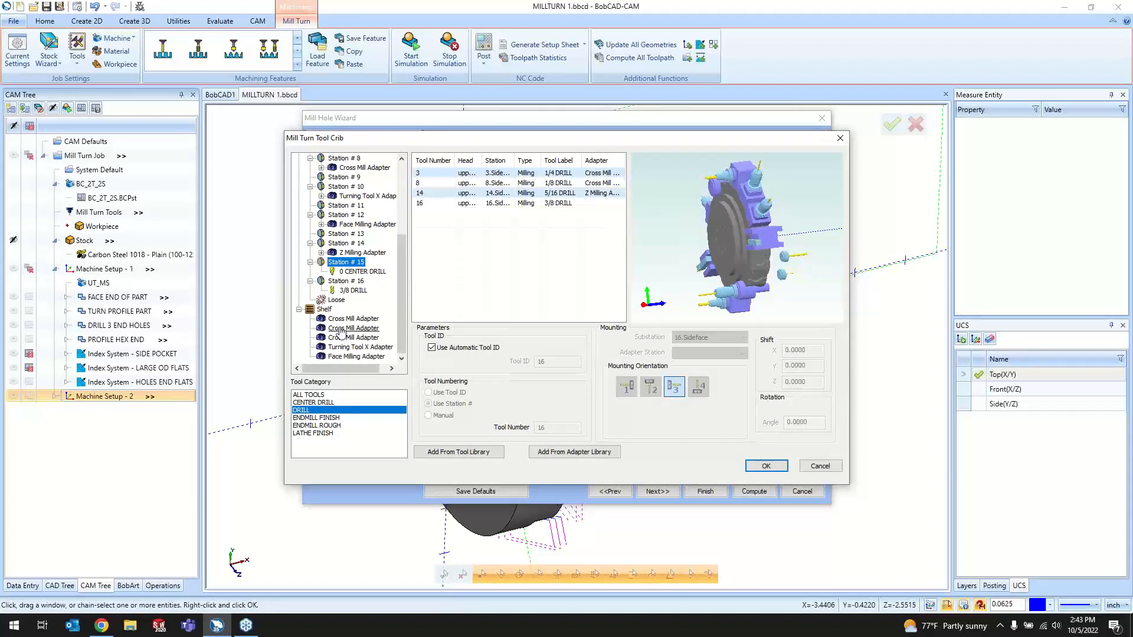
{"action": "scroll", "coordinate": [339, 335], "scroll_direction": "up", "scroll_amount": 1}
{"action": "scroll", "coordinate": [339, 334], "scroll_direction": "down", "scroll_amount": 1}
{"action": "left_click", "coordinate": [353, 318]}
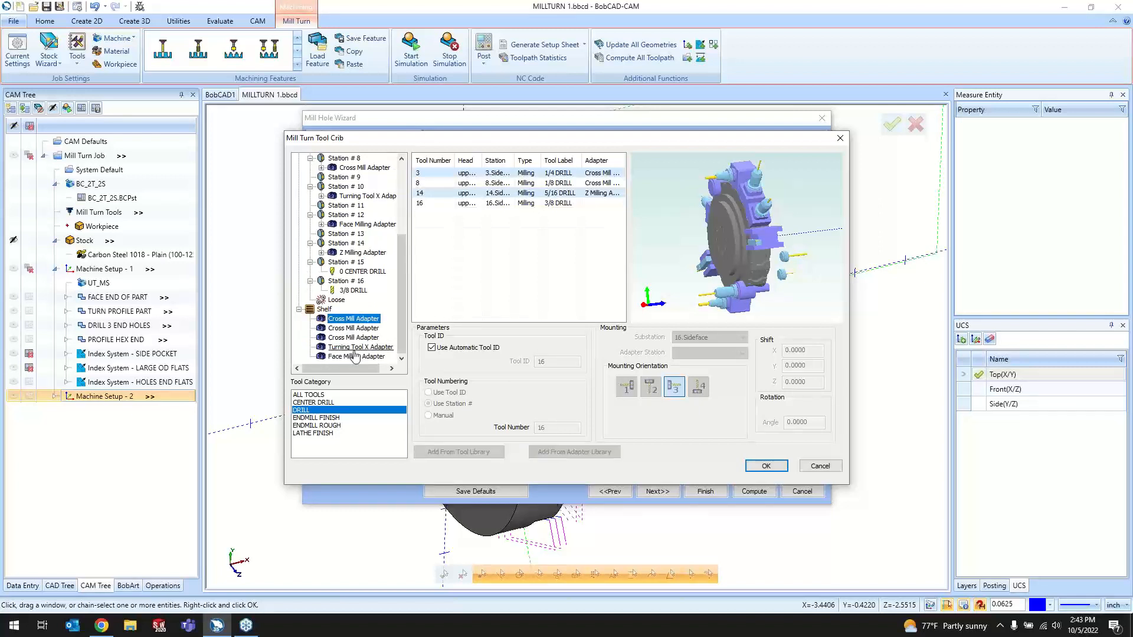
{"action": "left_click_drag", "start_coordinate": [354, 357], "coordinate": [352, 264]}
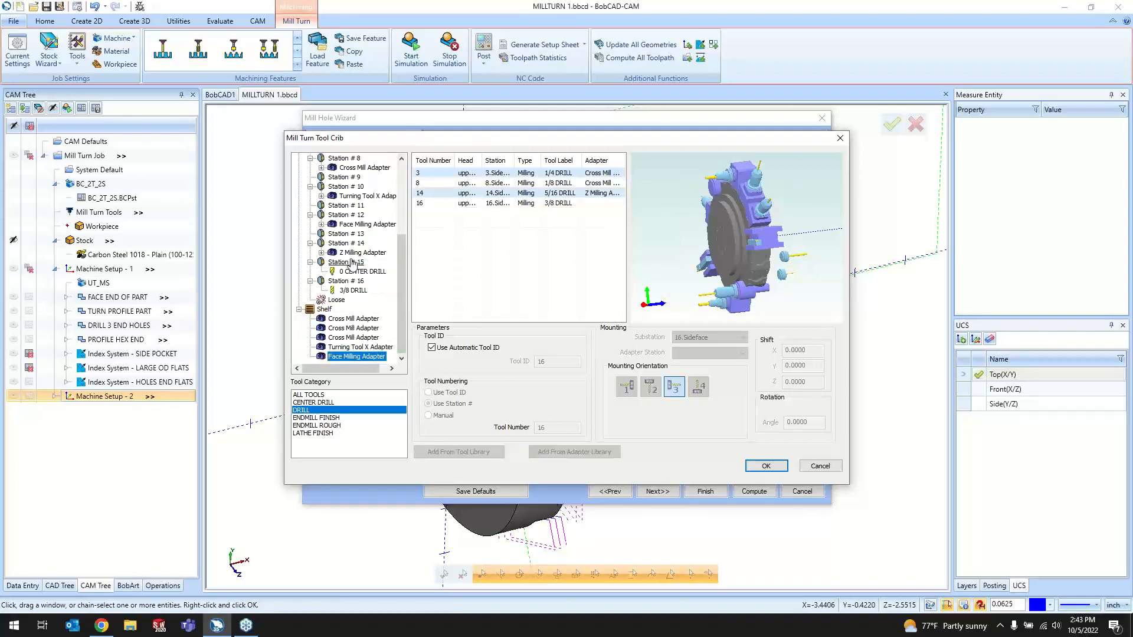
{"action": "left_click_drag", "start_coordinate": [340, 350], "coordinate": [353, 276]}
{"action": "middle_click_drag", "start_coordinate": [774, 285], "coordinate": [759, 282]}
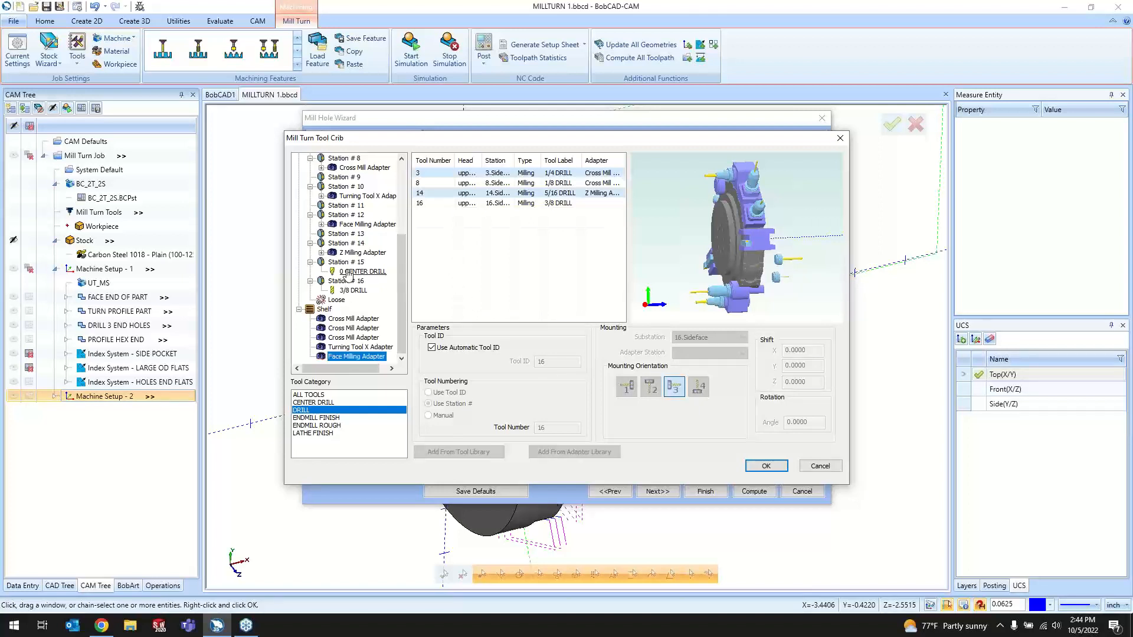
{"action": "left_click_drag", "start_coordinate": [755, 260], "coordinate": [691, 267]}
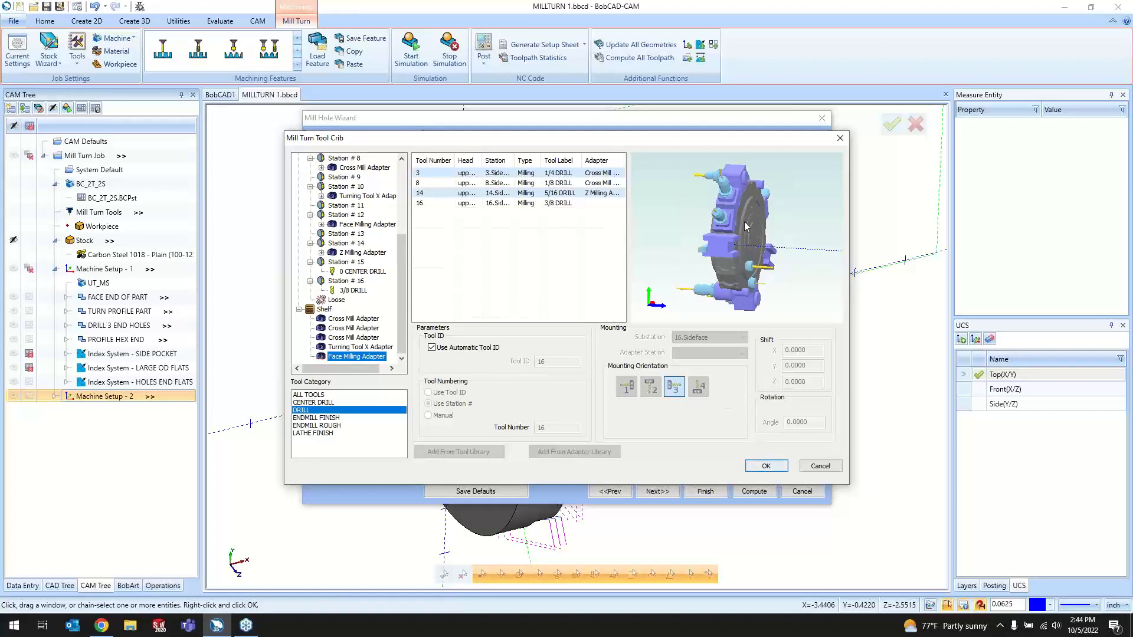
- Accept the tool crib with the 3/8 DRILL selected, keep the Single Depth cycle, and compute the 0.3750 hole feature's toolpath
{"action": "left_click", "coordinate": [352, 291]}
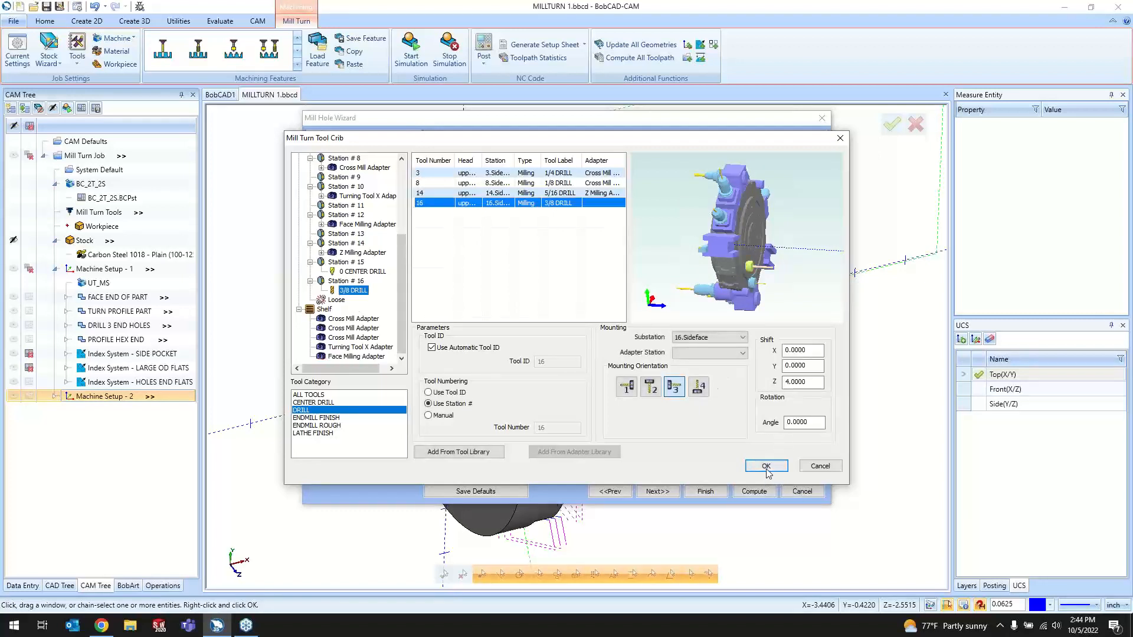
{"action": "left_click", "coordinate": [766, 466]}
{"action": "left_click", "coordinate": [664, 495]}
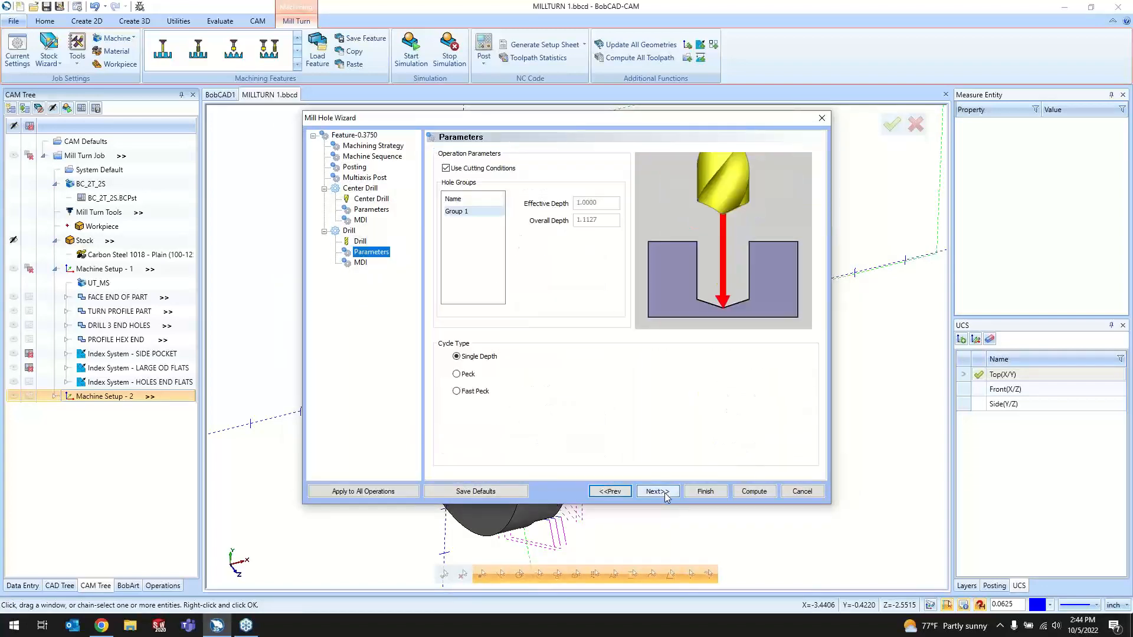
{"action": "left_click", "coordinate": [661, 491]}
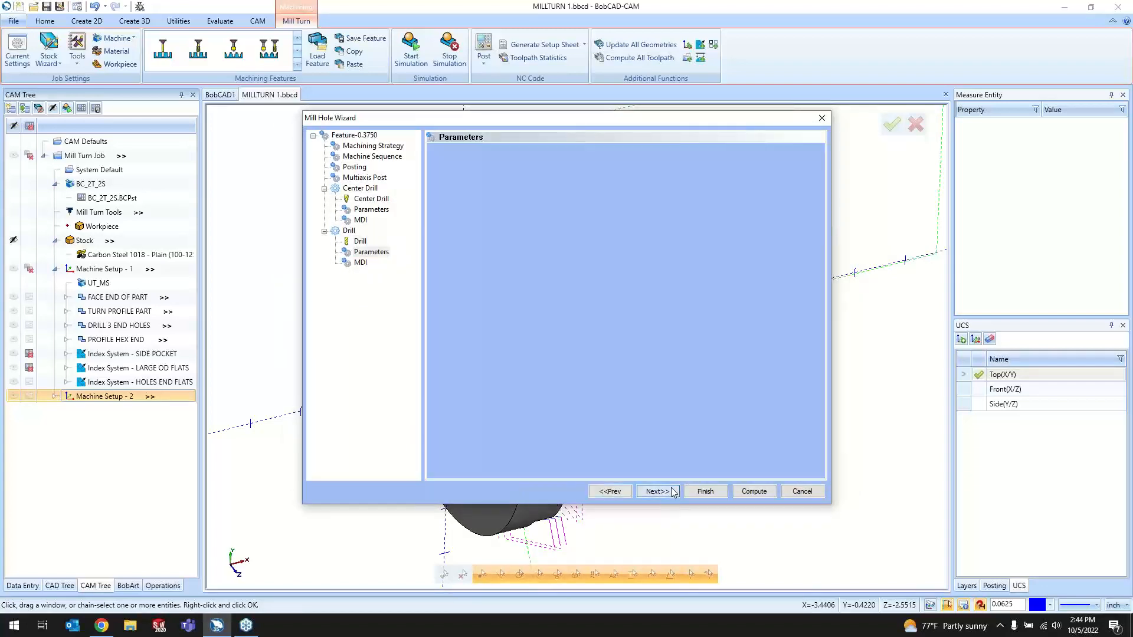
{"action": "left_click", "coordinate": [754, 491]}
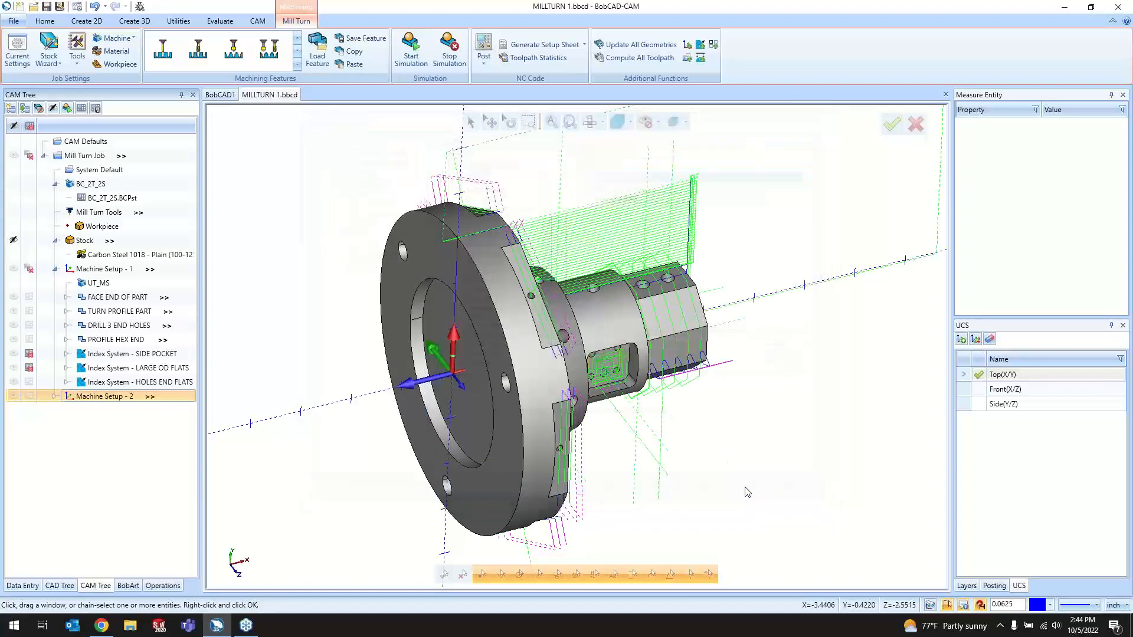
{"action": "middle_click_drag", "start_coordinate": [735, 335], "coordinate": [640, 264]}
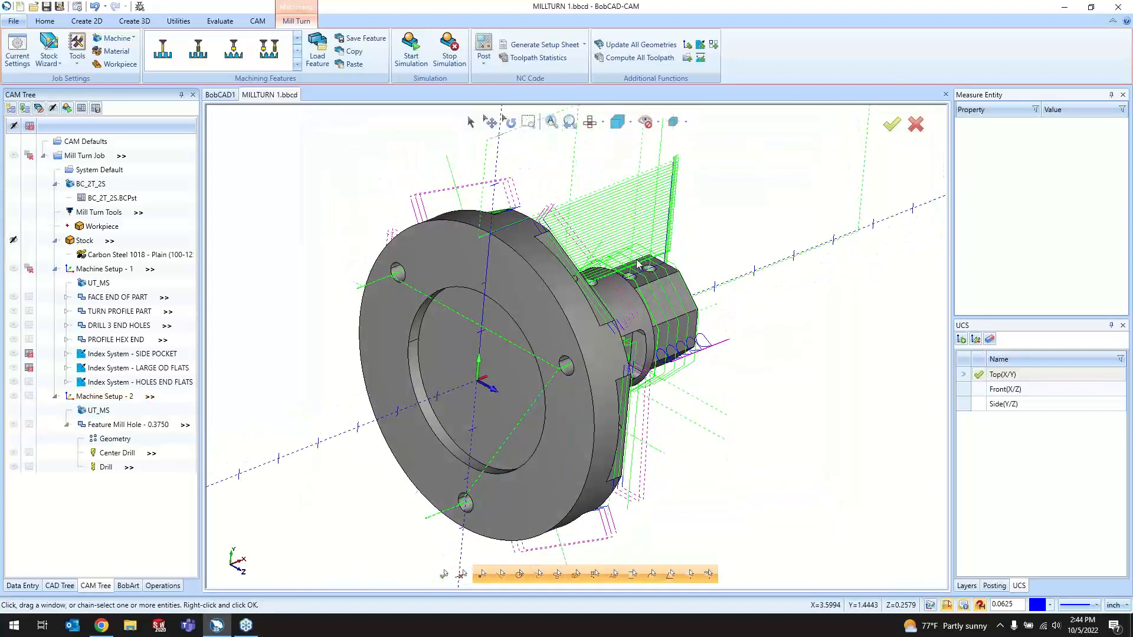
- Backplot the Center Drill operation of Machine Setup - 2, stepping through its moves at the flange's back-face holes
{"action": "left_click", "coordinate": [29, 382]}
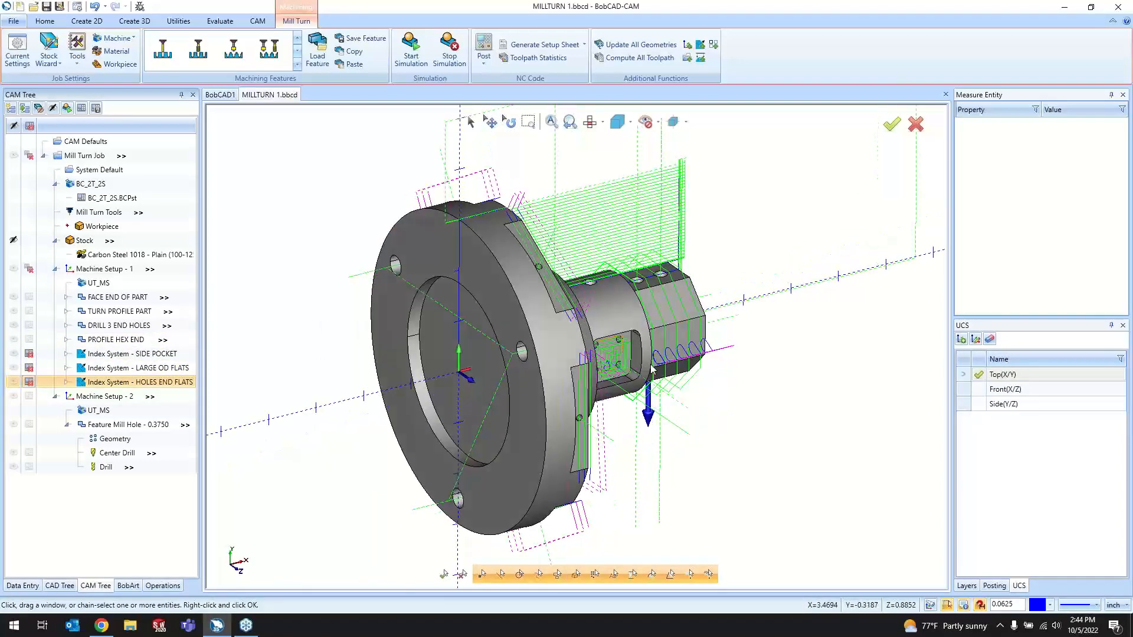
{"action": "left_click", "coordinate": [117, 459]}
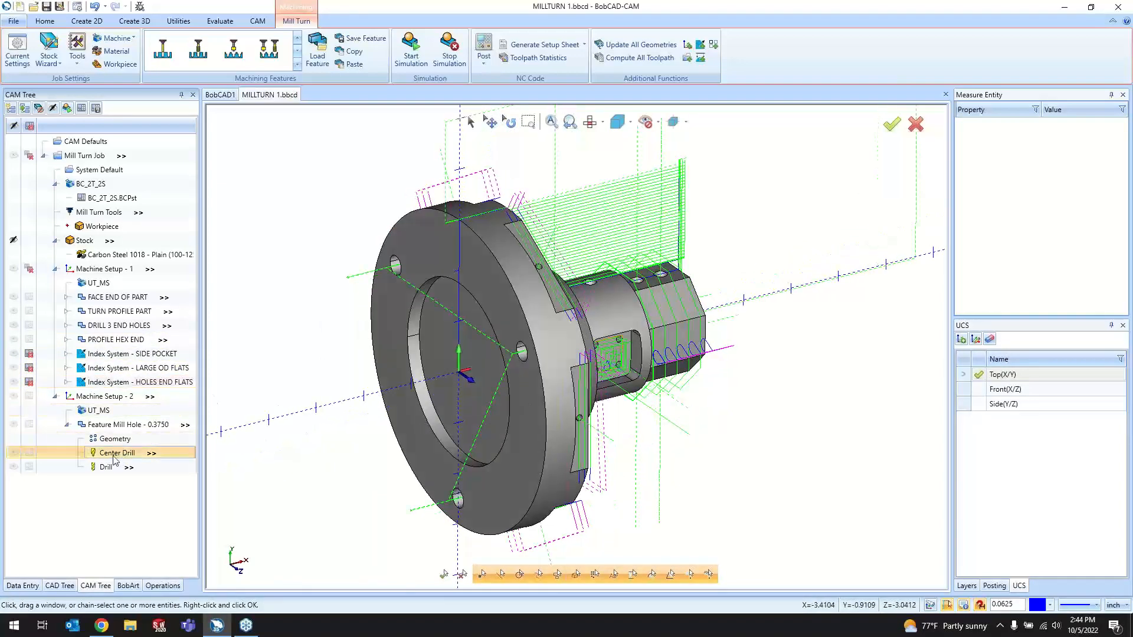
{"action": "right_click", "coordinate": [115, 460]}
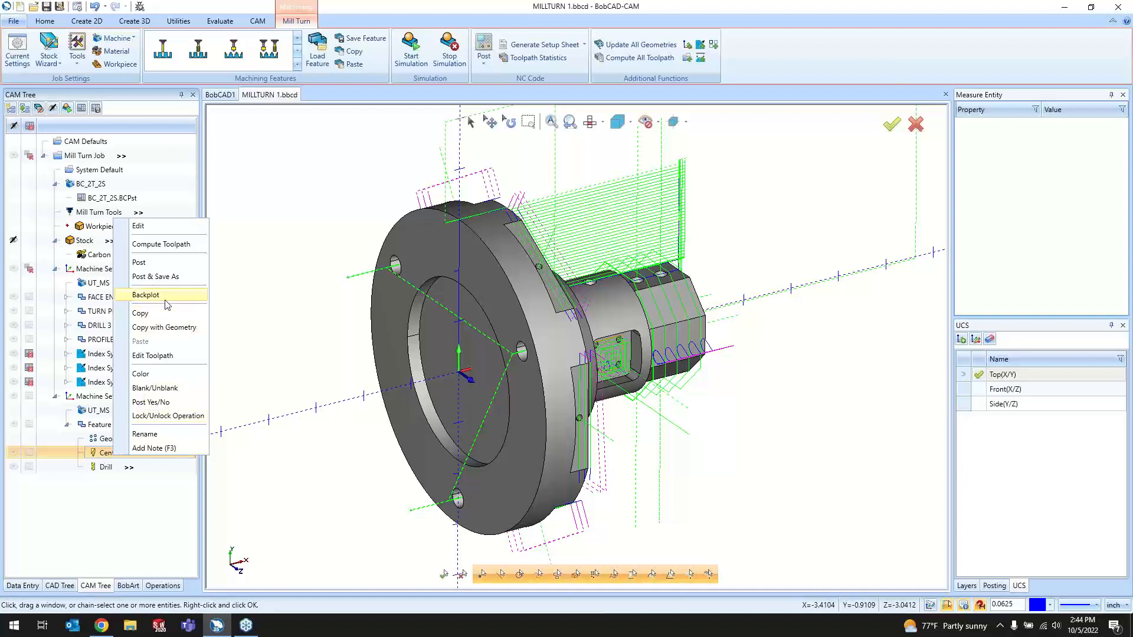
{"action": "left_click", "coordinate": [146, 294]}
{"action": "left_click", "coordinate": [47, 242]}
{"action": "left_click", "coordinate": [122, 140]}
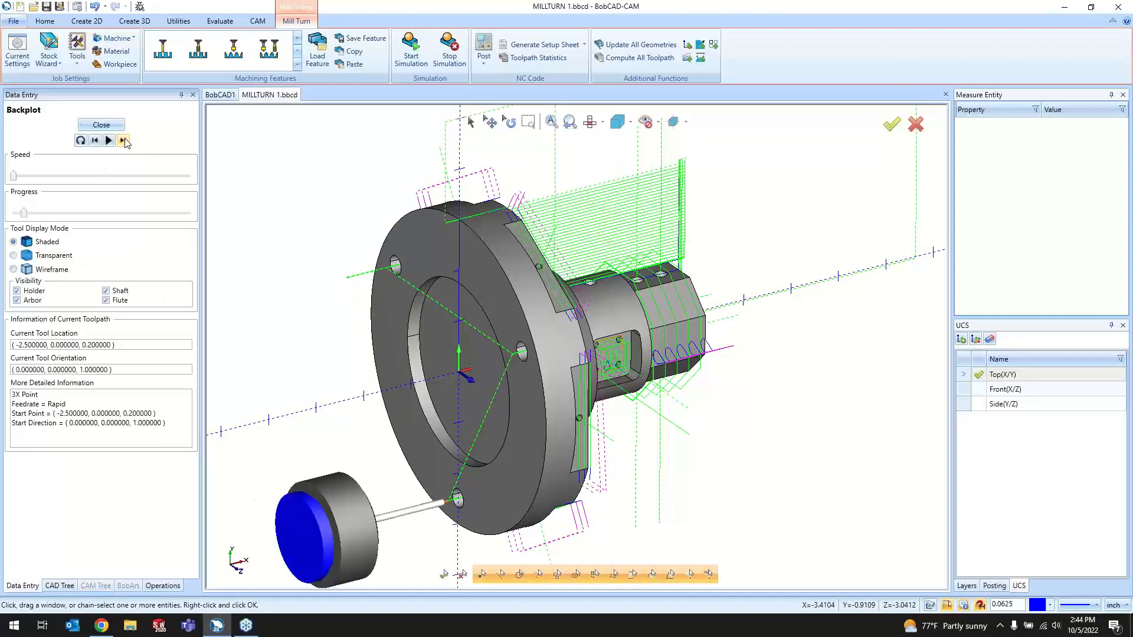
{"action": "left_click", "coordinate": [124, 141]}
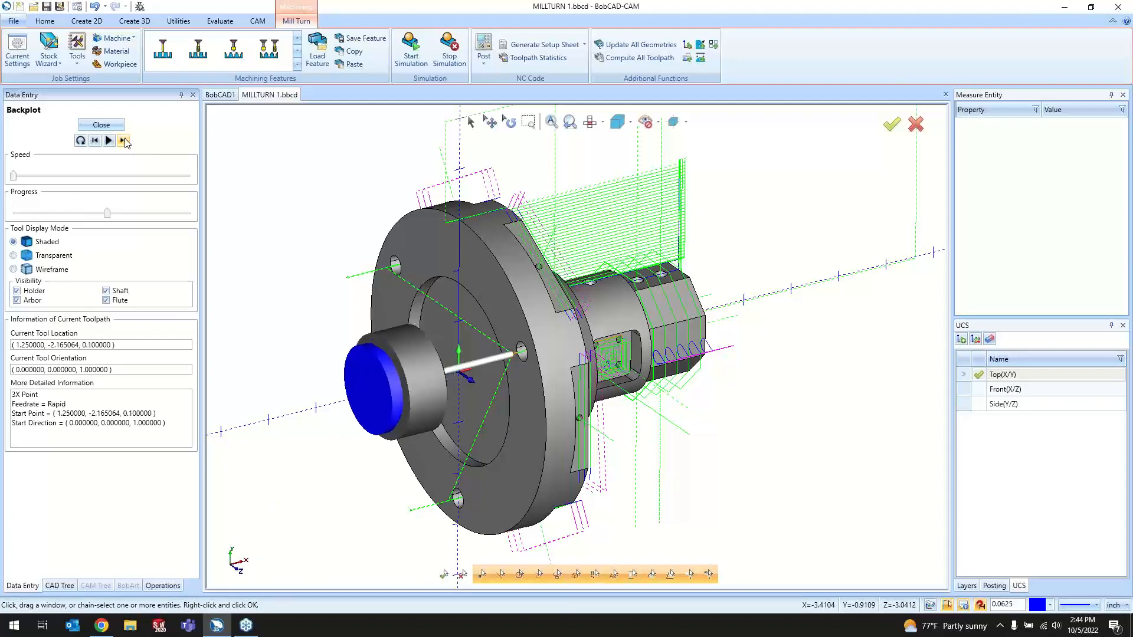
{"action": "left_click", "coordinate": [124, 140]}
{"action": "left_click", "coordinate": [101, 124]}
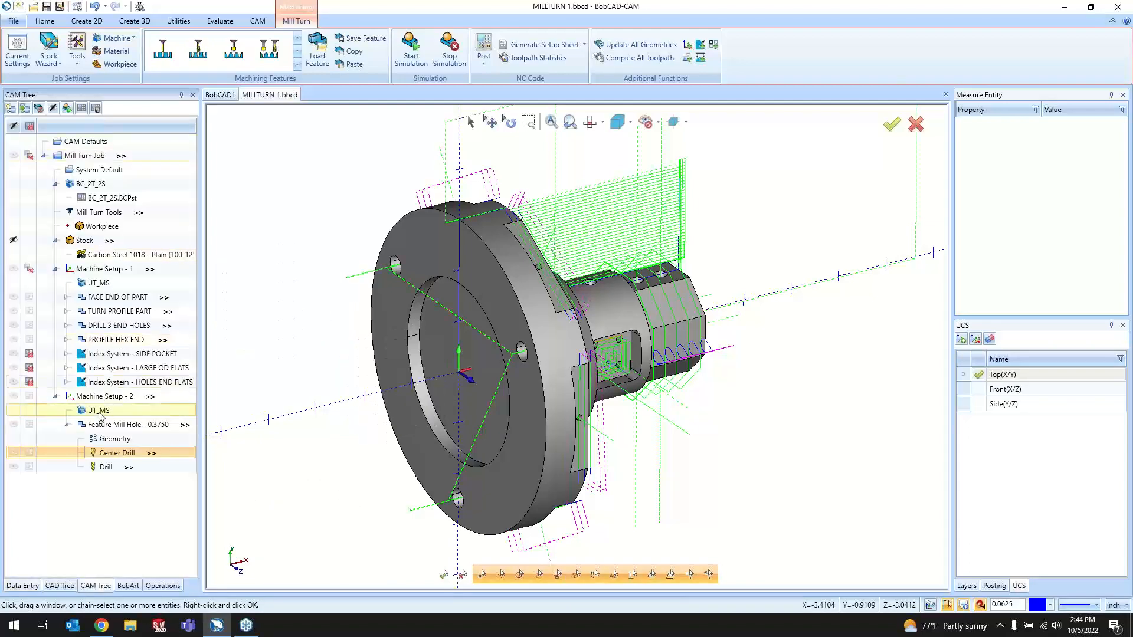
- Backplot the Drill operation of Machine Setup - 2, stepping through all three back-face holes to the end
{"action": "left_click", "coordinate": [106, 466]}
{"action": "right_click", "coordinate": [106, 467]}
{"action": "left_click", "coordinate": [139, 306]}
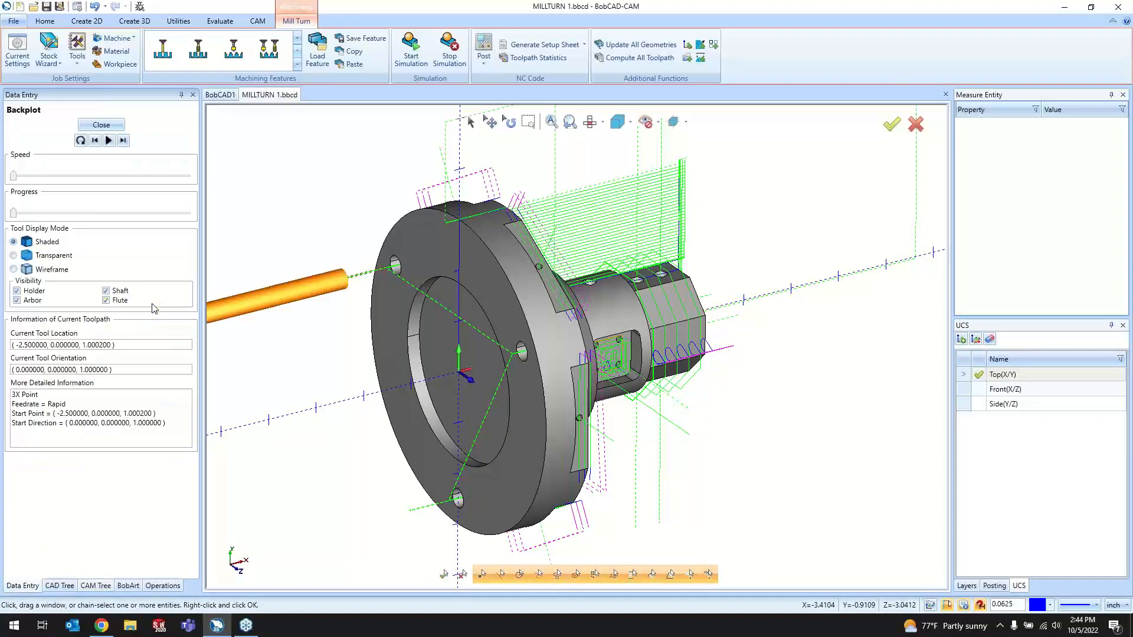
{"action": "left_click", "coordinate": [123, 141]}
{"action": "left_click", "coordinate": [123, 140]}
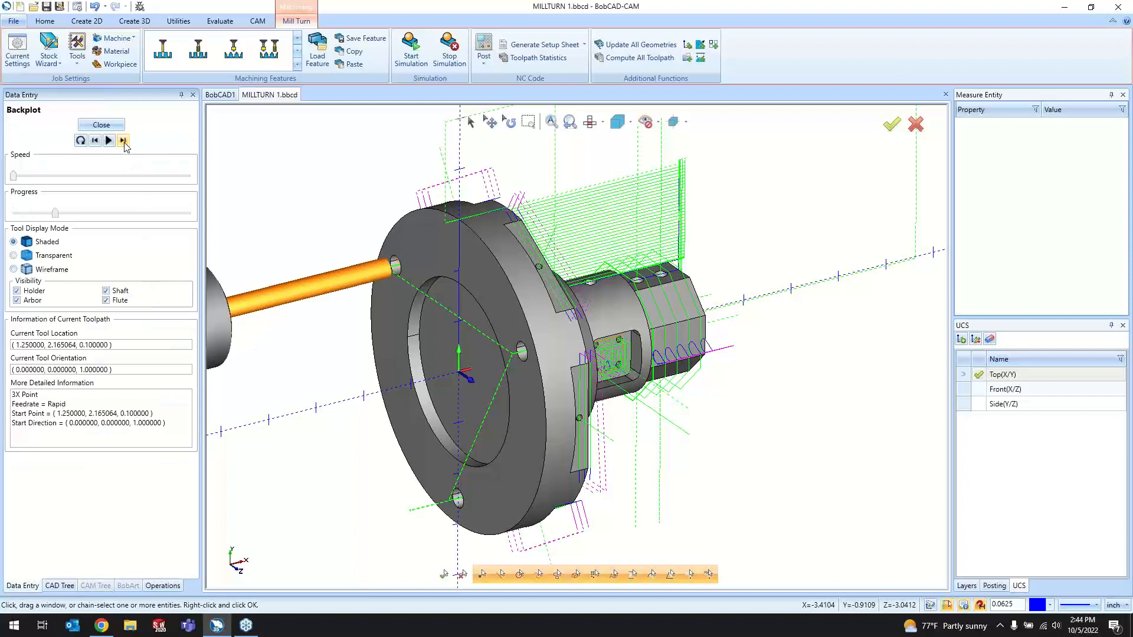
{"action": "left_click", "coordinate": [125, 143]}
{"action": "left_click", "coordinate": [124, 143]}
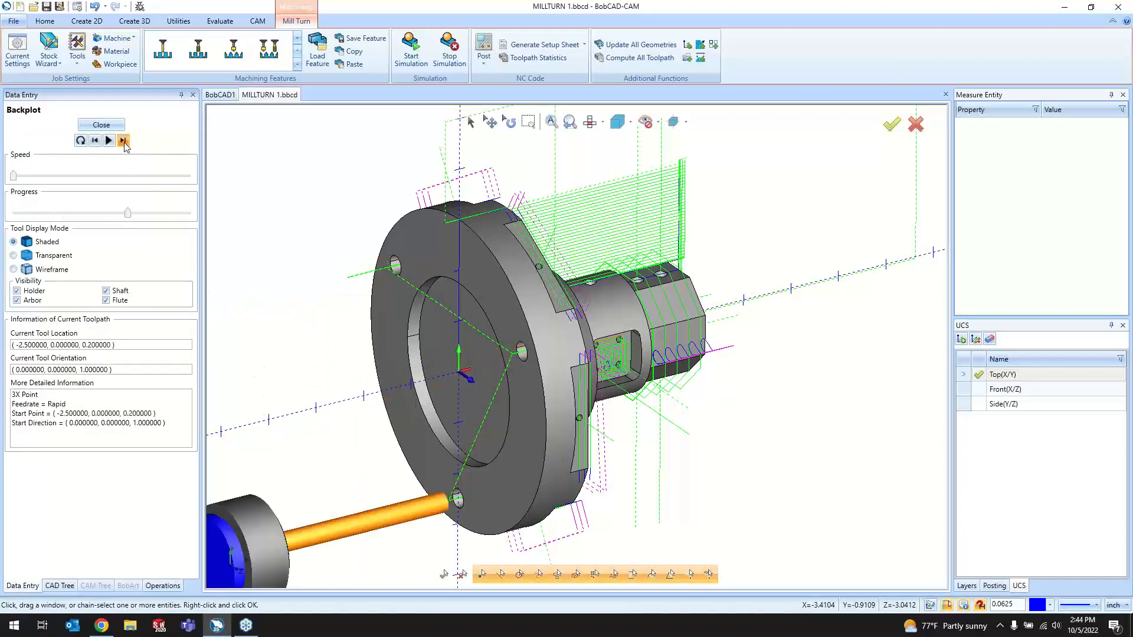
{"action": "left_click", "coordinate": [125, 142]}
{"action": "left_click", "coordinate": [124, 143]}
{"action": "left_click", "coordinate": [124, 142]}
{"action": "left_click", "coordinate": [124, 143]}
{"action": "left_click", "coordinate": [124, 143]}
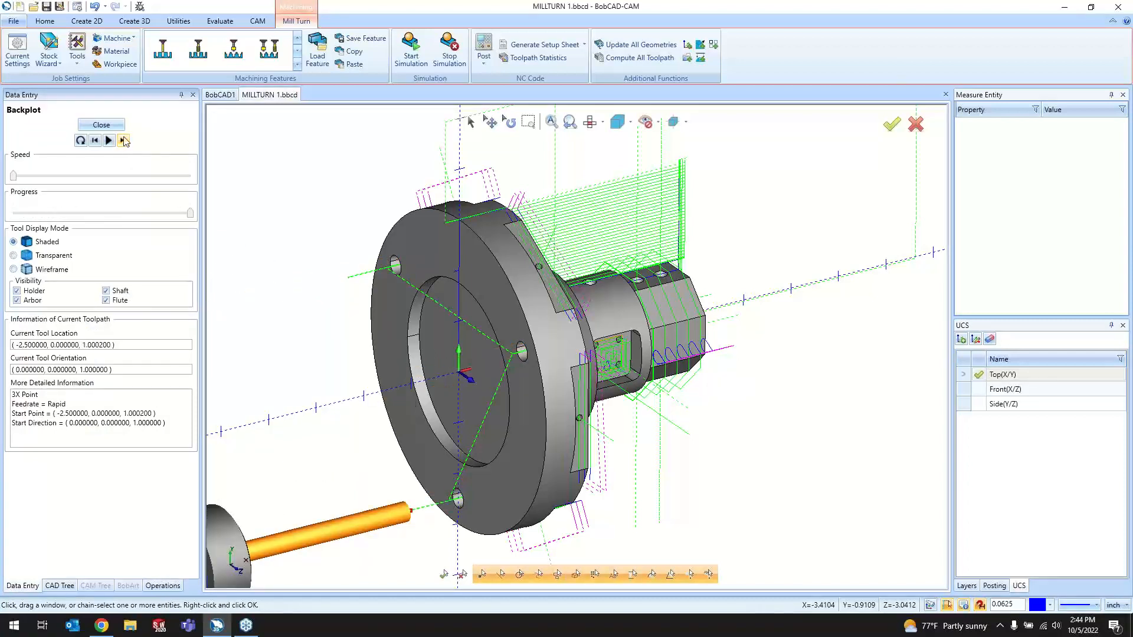
{"action": "left_click", "coordinate": [101, 124]}
- Try to start the simulation of the whole mill turn job, acknowledging the machine movement warning
{"action": "left_click", "coordinate": [411, 52]}
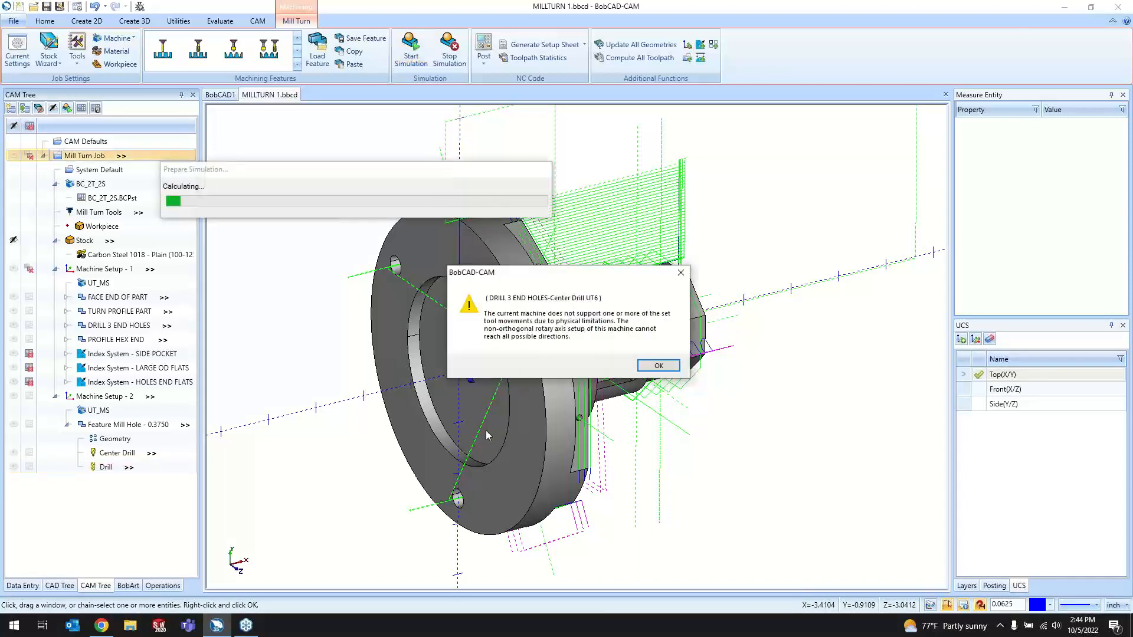
{"action": "left_click", "coordinate": [658, 365]}
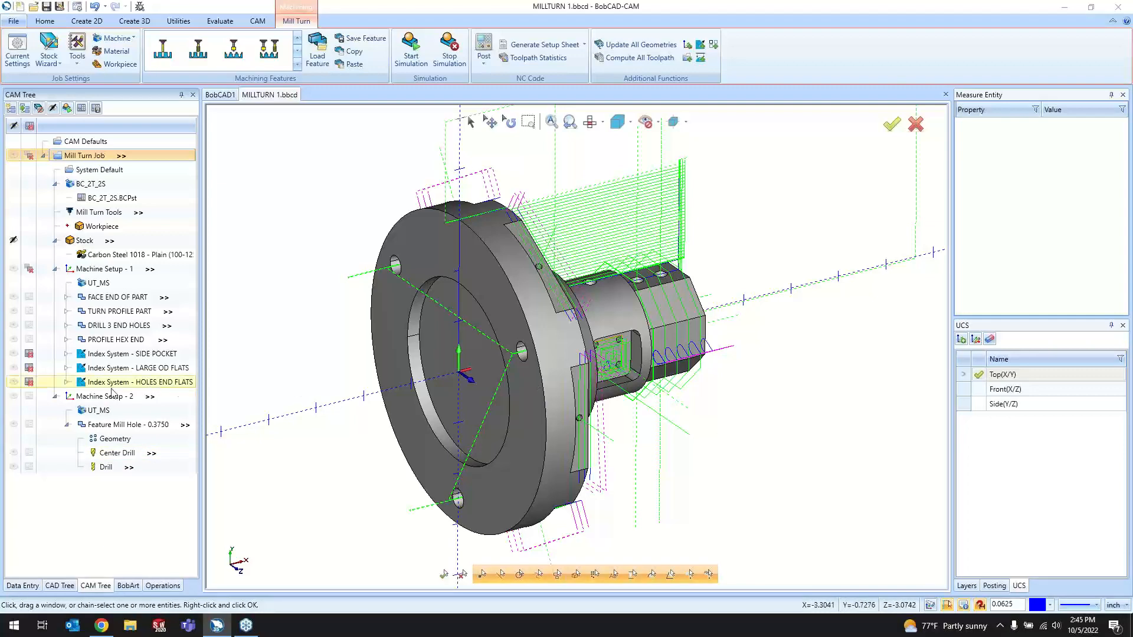
- Load the GenericPartTransfer.bcmdi task list into the Drill operation's MDI of the DRILL 2 HOLES feature in Machine Setup - 1
{"action": "double_click", "coordinate": [104, 382]}
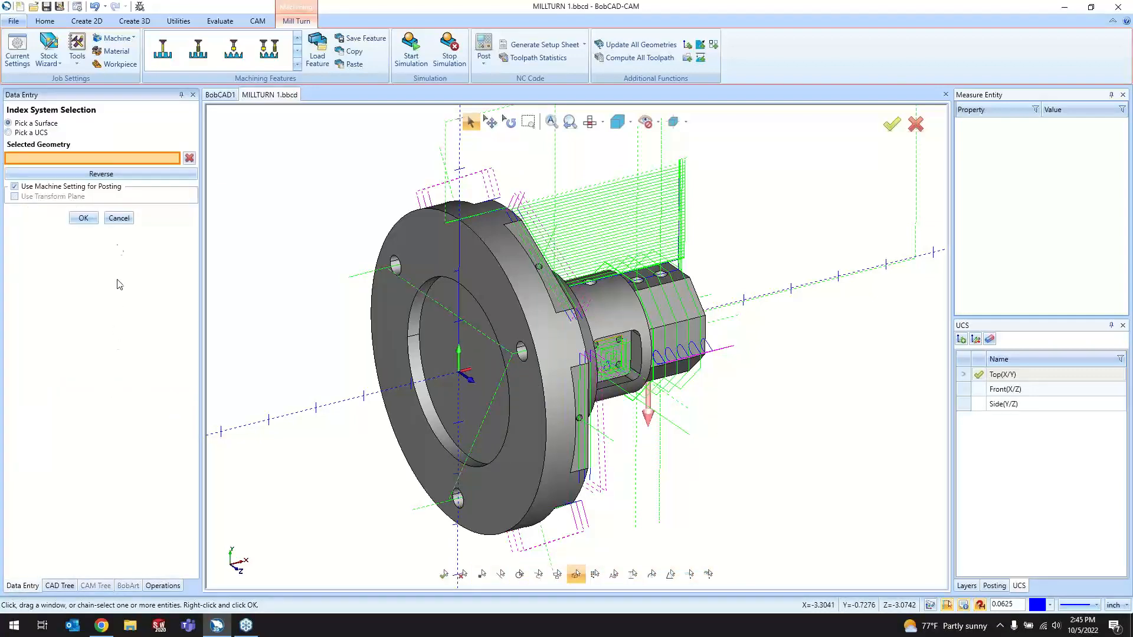
{"action": "left_click", "coordinate": [119, 218]}
{"action": "left_click", "coordinate": [66, 382]}
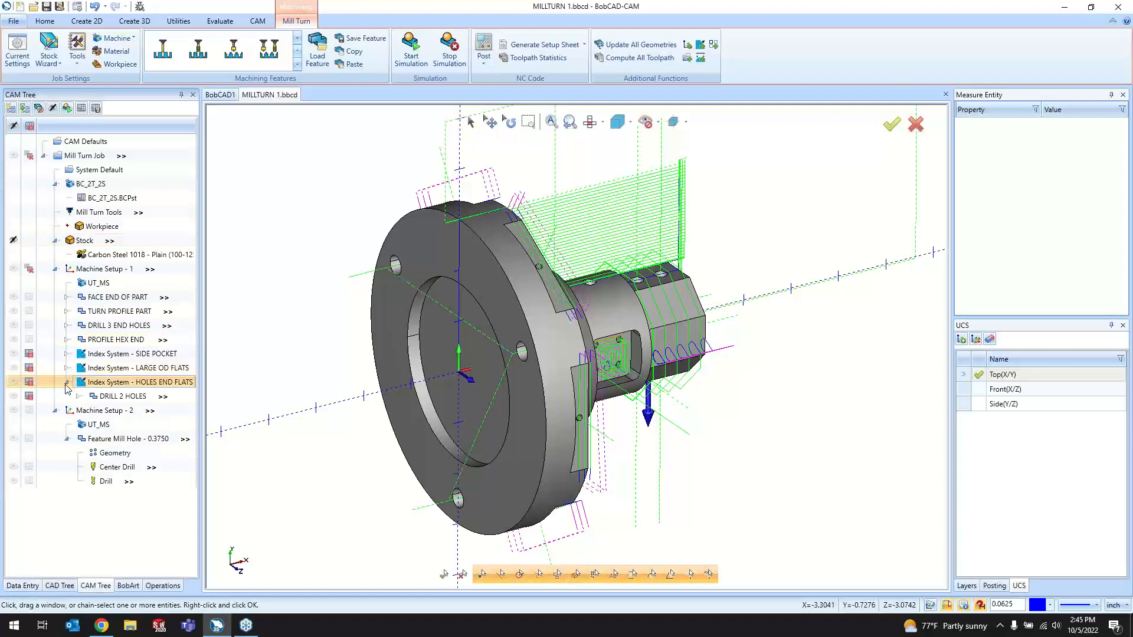
{"action": "double_click", "coordinate": [118, 396]}
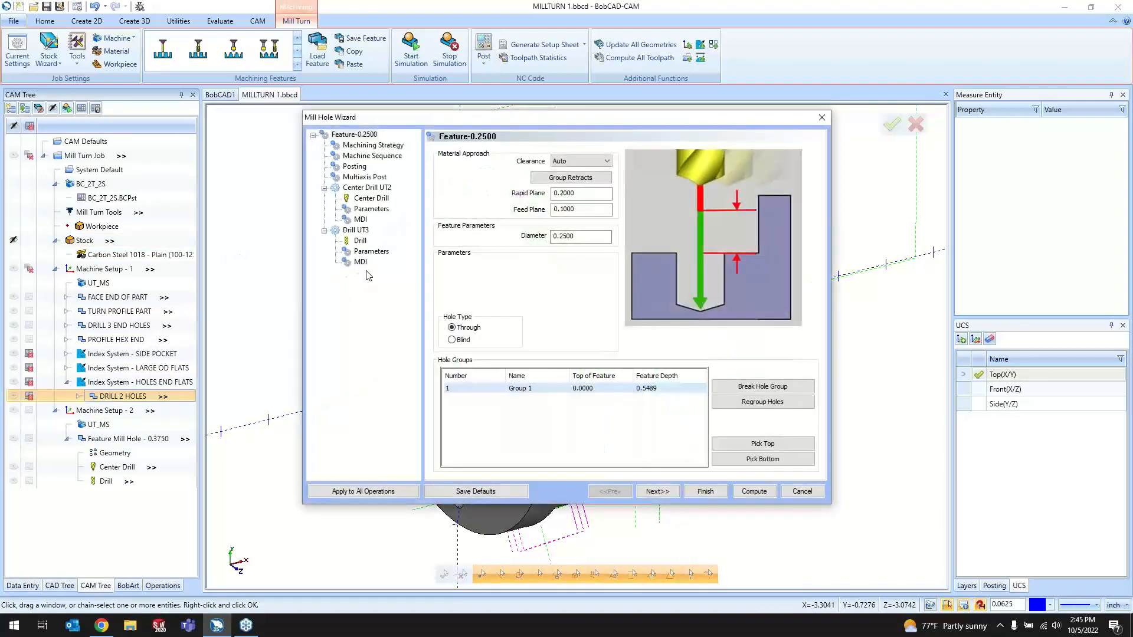
{"action": "left_click", "coordinate": [360, 262]}
{"action": "left_click", "coordinate": [481, 262]}
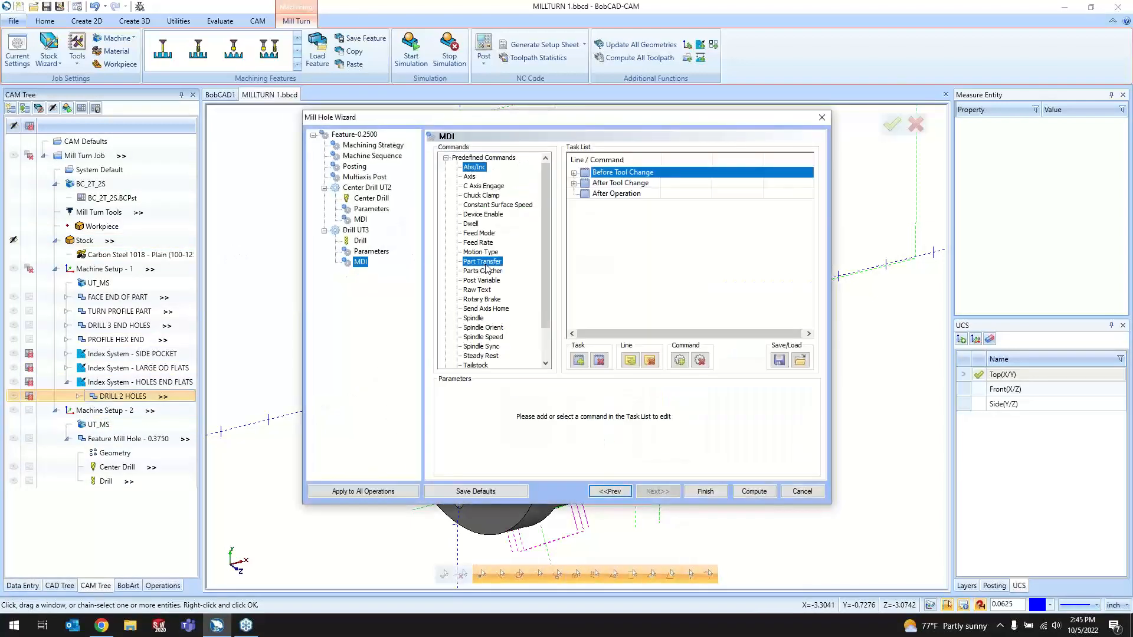
{"action": "left_click", "coordinate": [801, 360]}
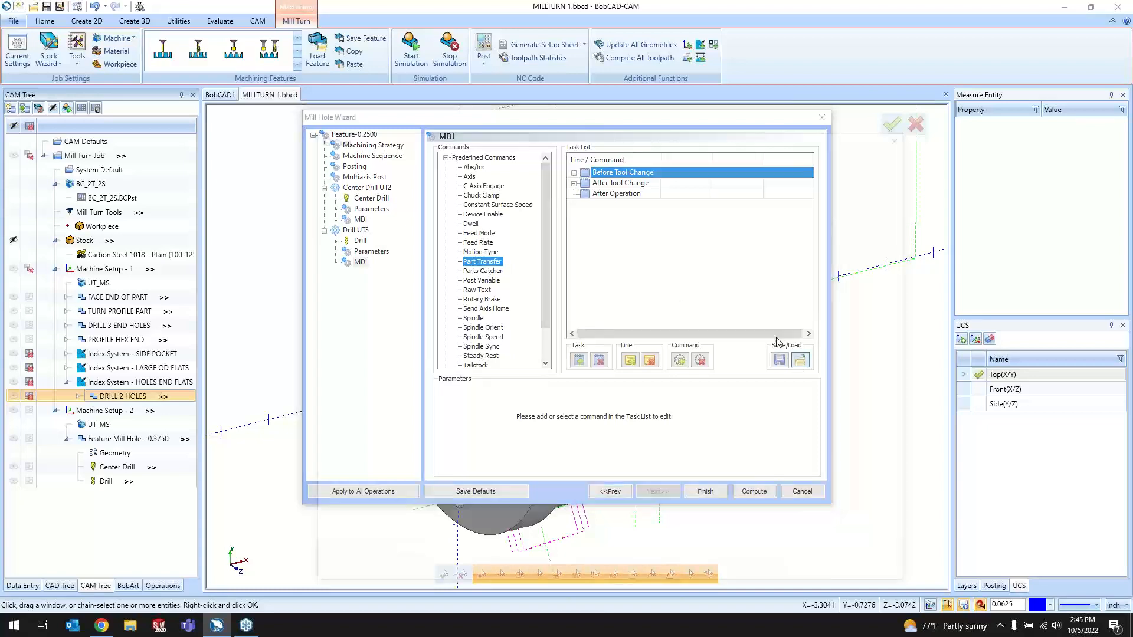
{"action": "left_click", "coordinate": [514, 223]}
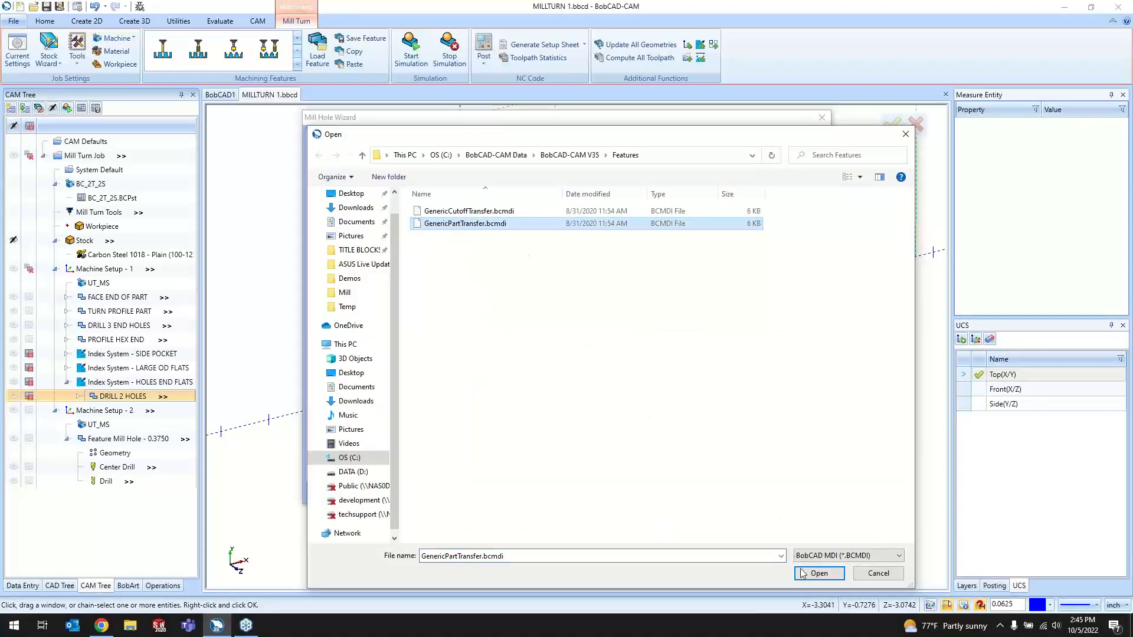
{"action": "left_click", "coordinate": [820, 574]}
{"action": "left_click", "coordinate": [540, 443]}
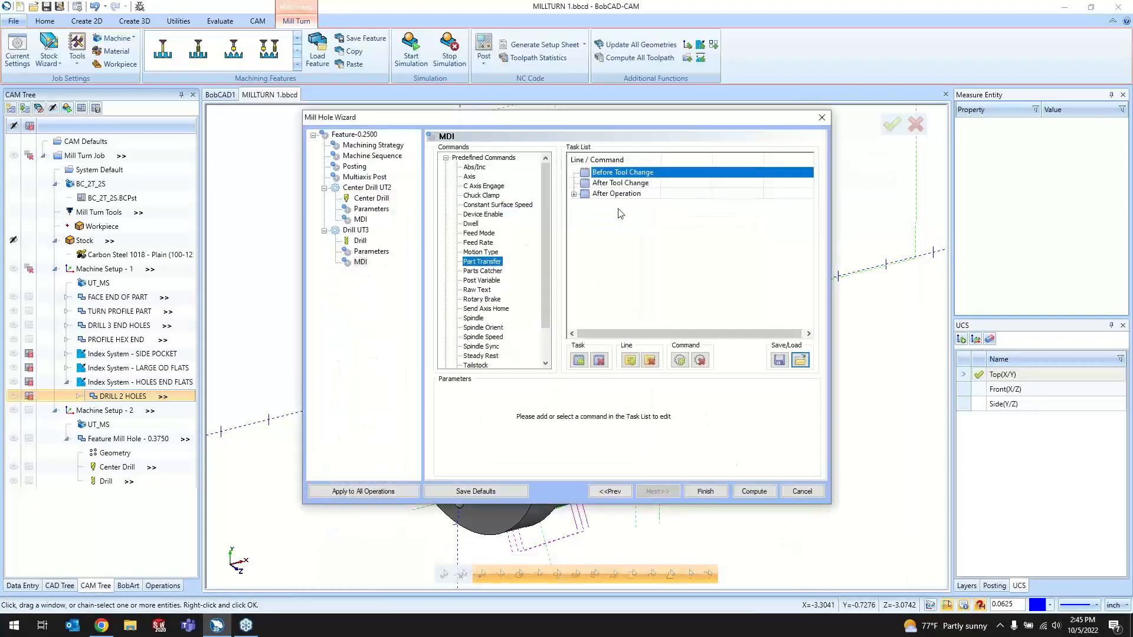
- Examine the After Operation commands through Part Transfer and the final sub spindle move, and leave the wizard without saving
{"action": "left_click", "coordinate": [573, 194]}
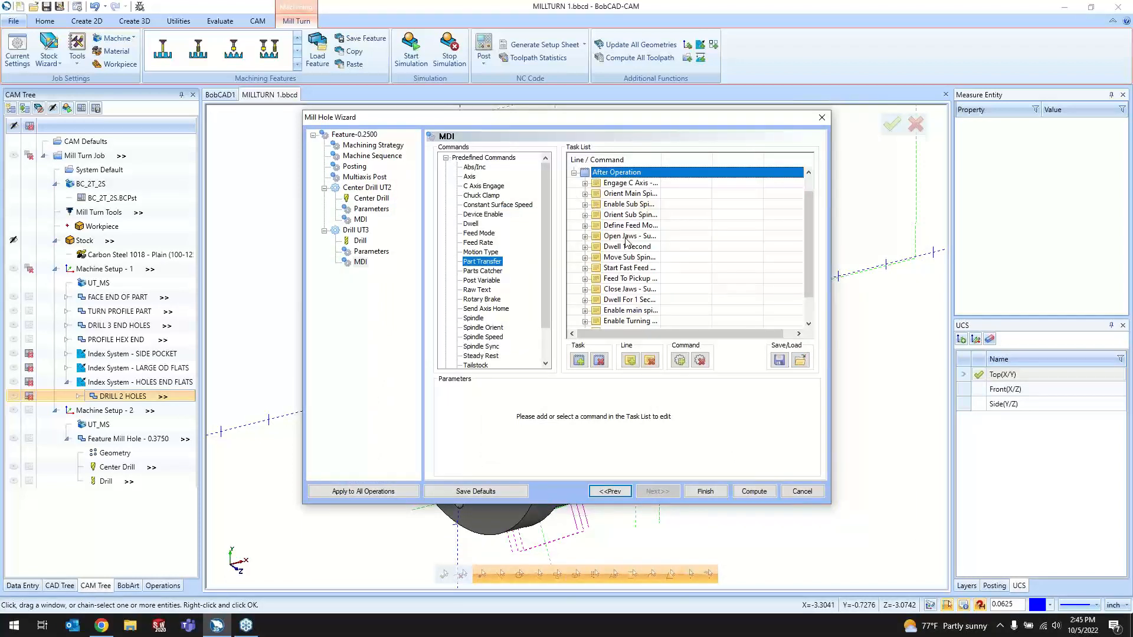
{"action": "left_click_drag", "start_coordinate": [807, 273], "coordinate": [808, 298]}
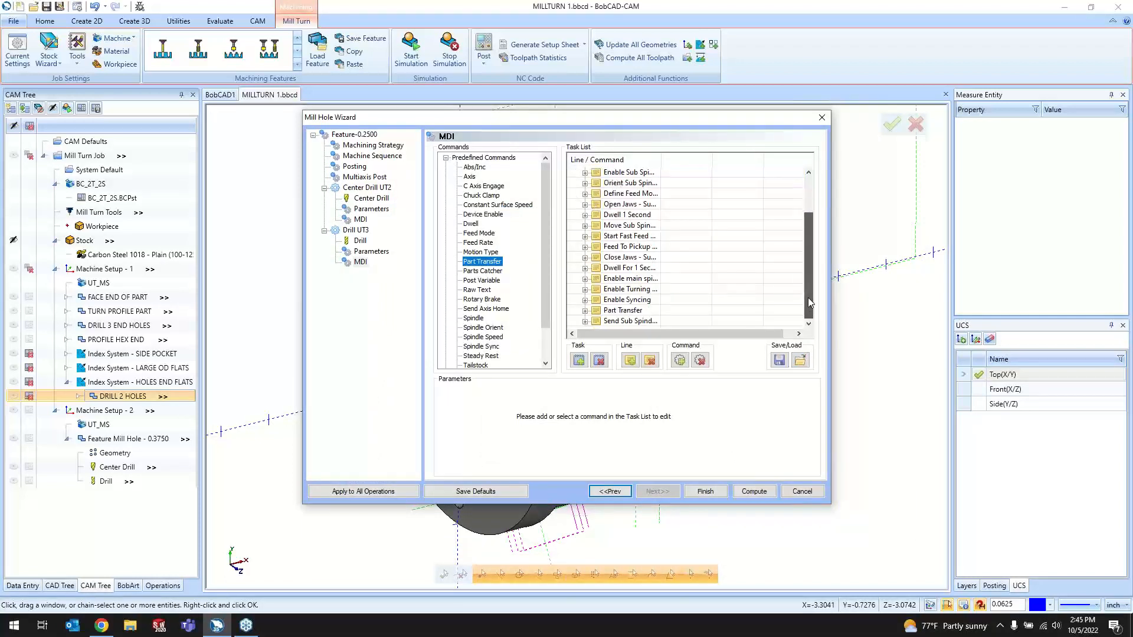
{"action": "left_click", "coordinate": [584, 310]}
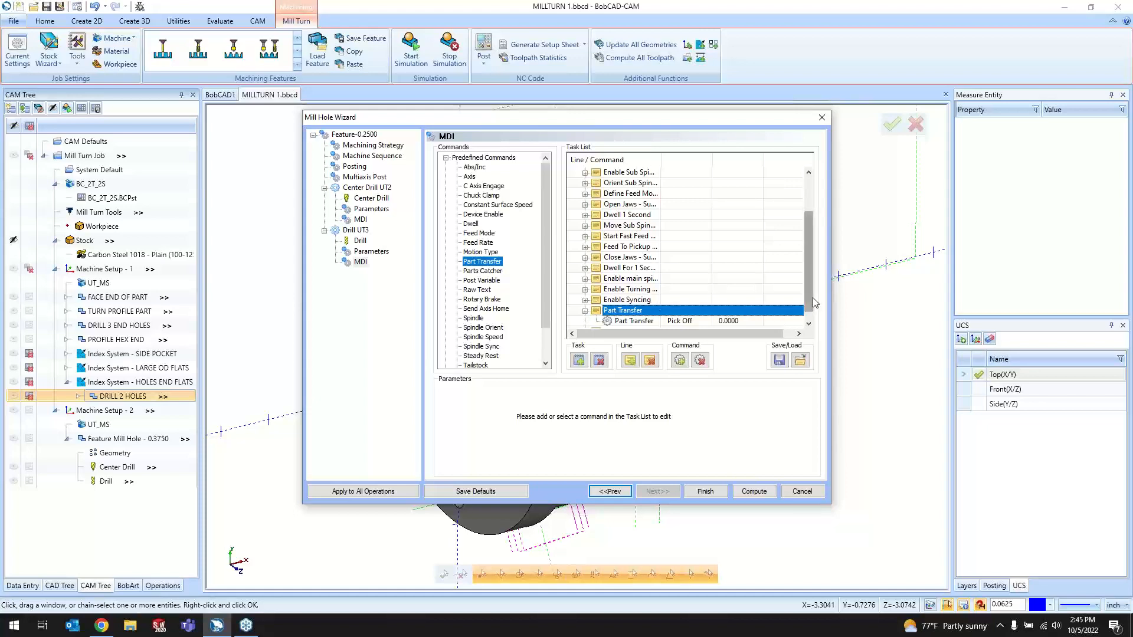
{"action": "left_click_drag", "start_coordinate": [812, 297], "coordinate": [811, 305]}
{"action": "left_click_drag", "start_coordinate": [671, 124], "coordinate": [429, 118]}
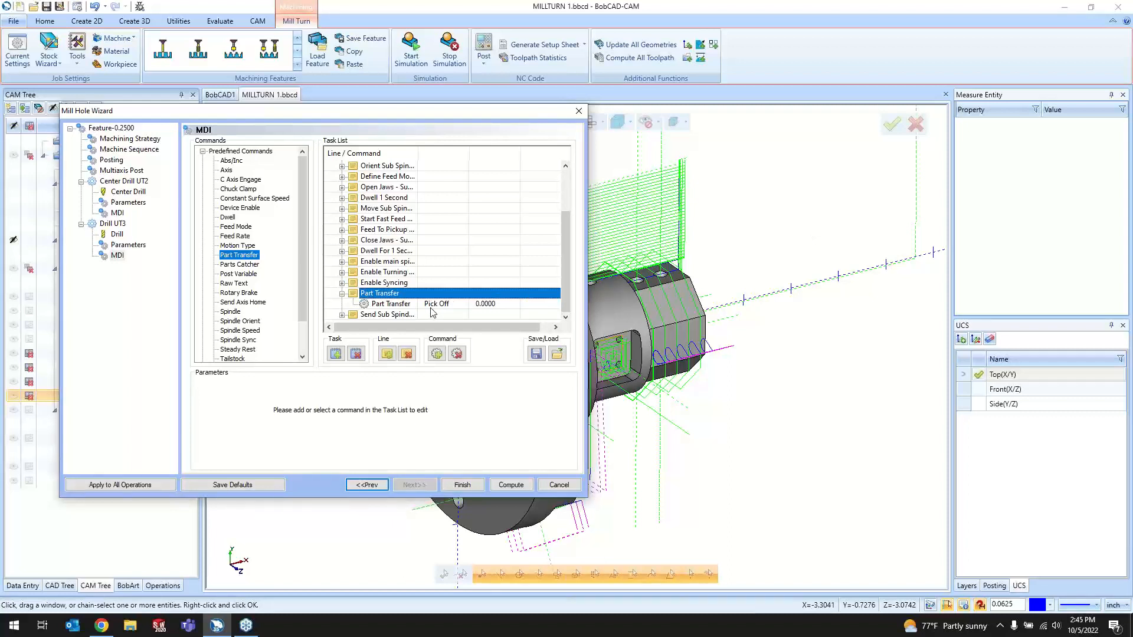
{"action": "left_click", "coordinate": [378, 315]}
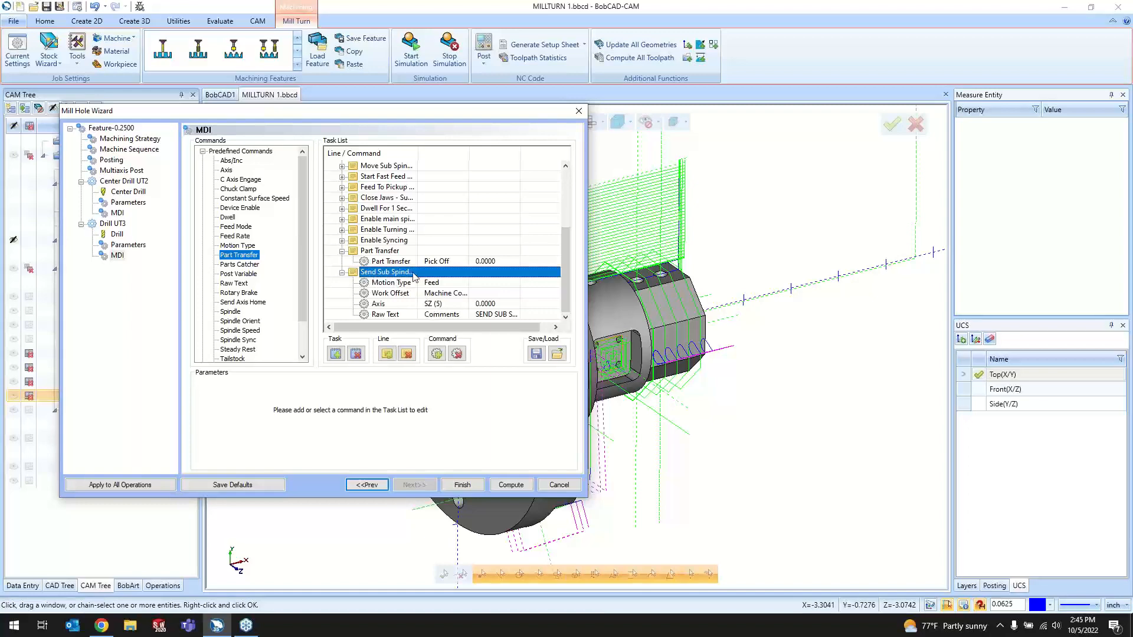
{"action": "left_click", "coordinate": [558, 485]}
- Set Machine Setup - 2's submachine to UT_SS and update all features below the setup to it
{"action": "scroll", "coordinate": [661, 356], "scroll_direction": "down", "scroll_amount": 4}
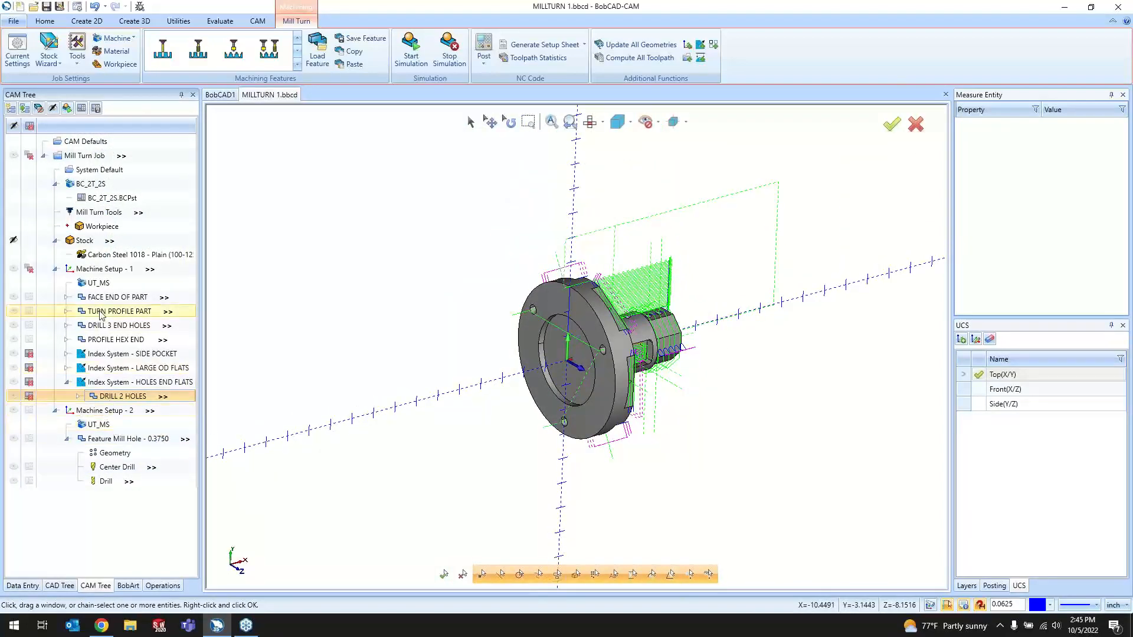
{"action": "left_click", "coordinate": [89, 426]}
{"action": "double_click", "coordinate": [89, 426]}
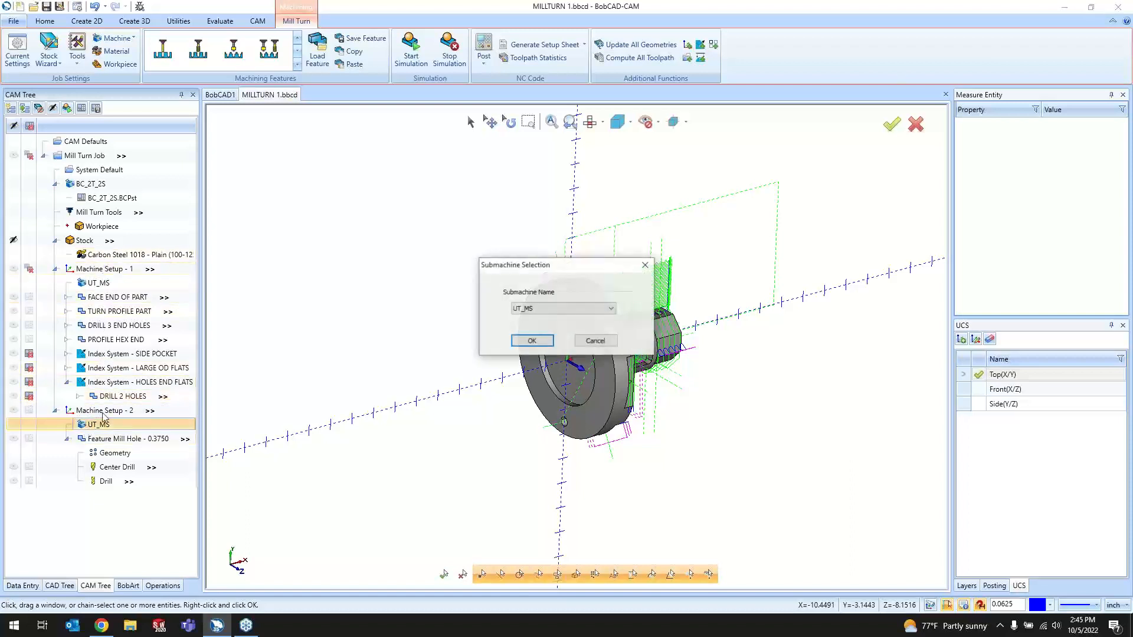
{"action": "left_click", "coordinate": [550, 310]}
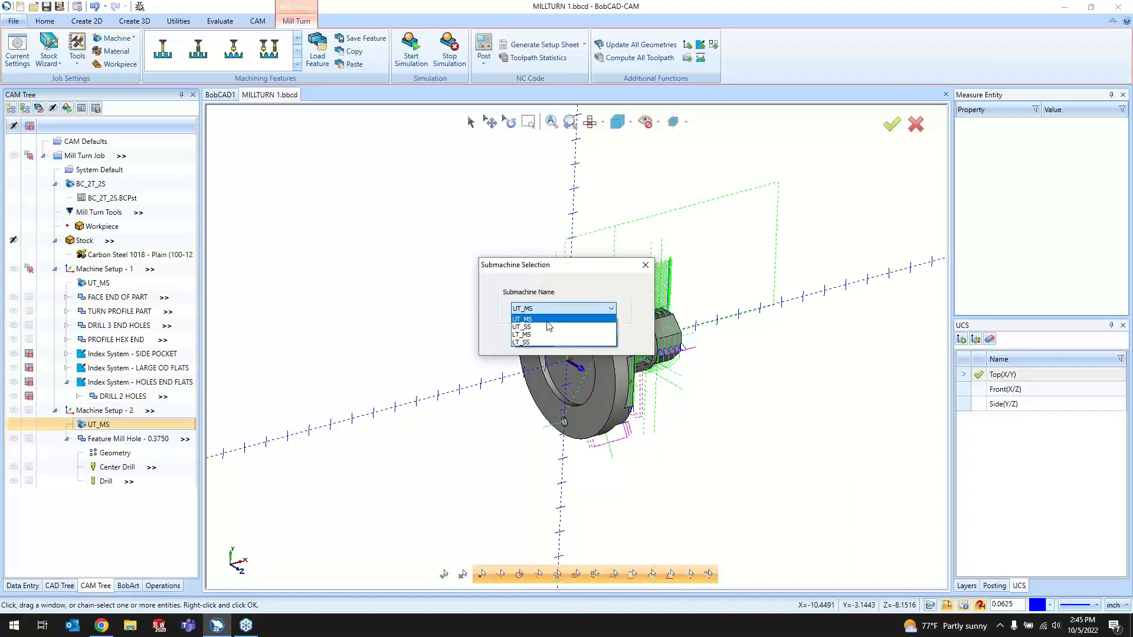
{"action": "left_click", "coordinate": [543, 328]}
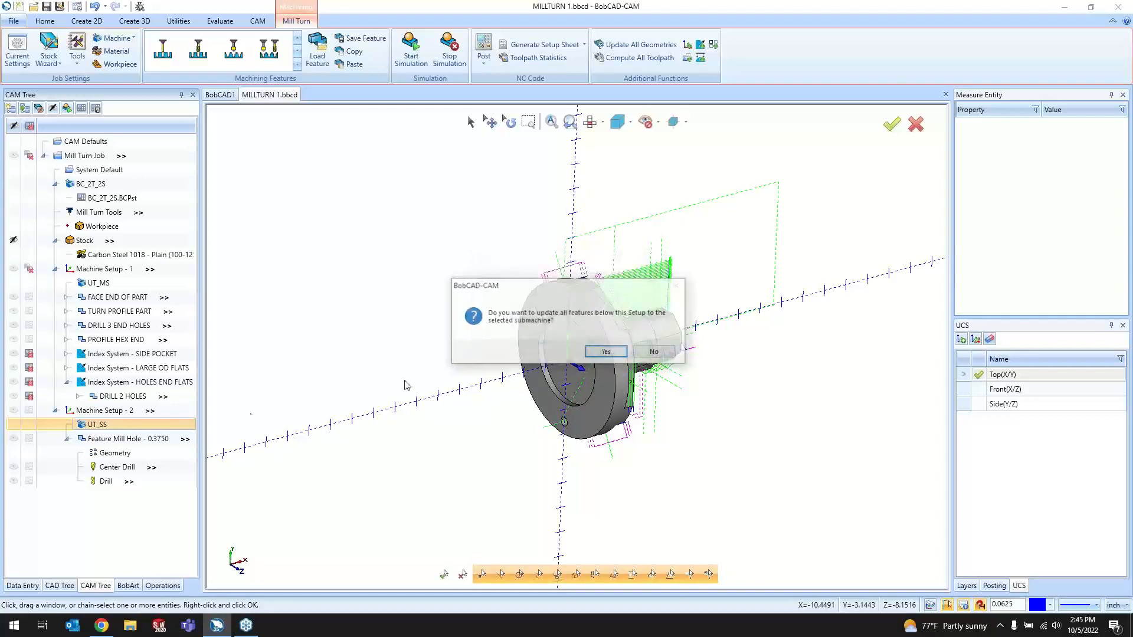
{"action": "key", "text": "Return"}
- Check the submachine in the 0.3750 hole feature's posting settings and recompute the feature's toolpath
{"action": "double_click", "coordinate": [123, 440]}
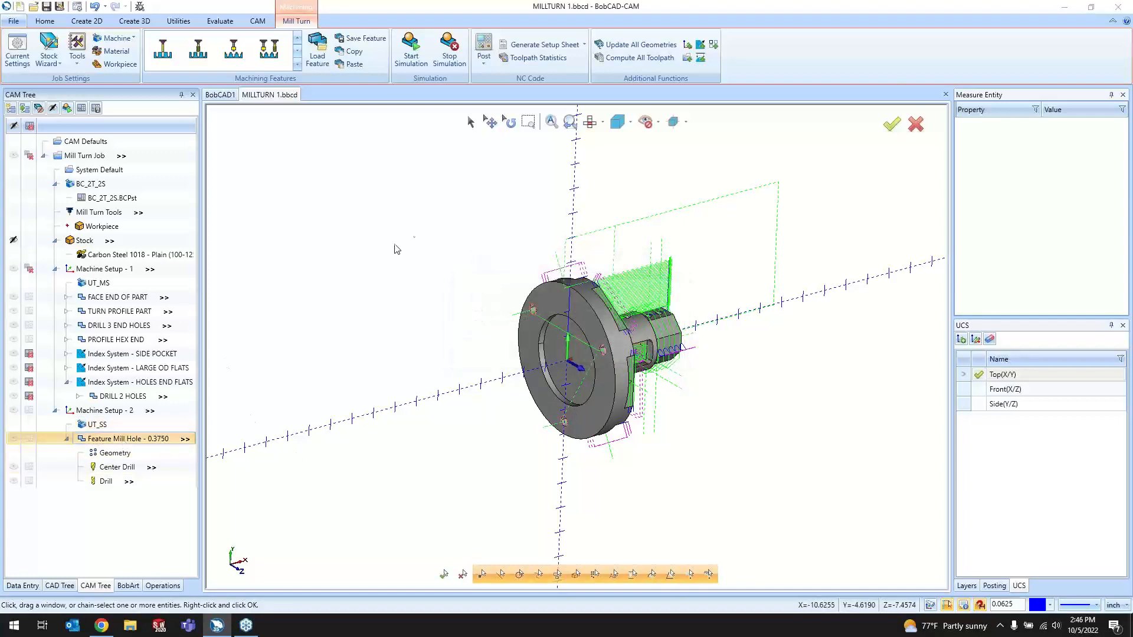
{"action": "left_click", "coordinate": [355, 166]}
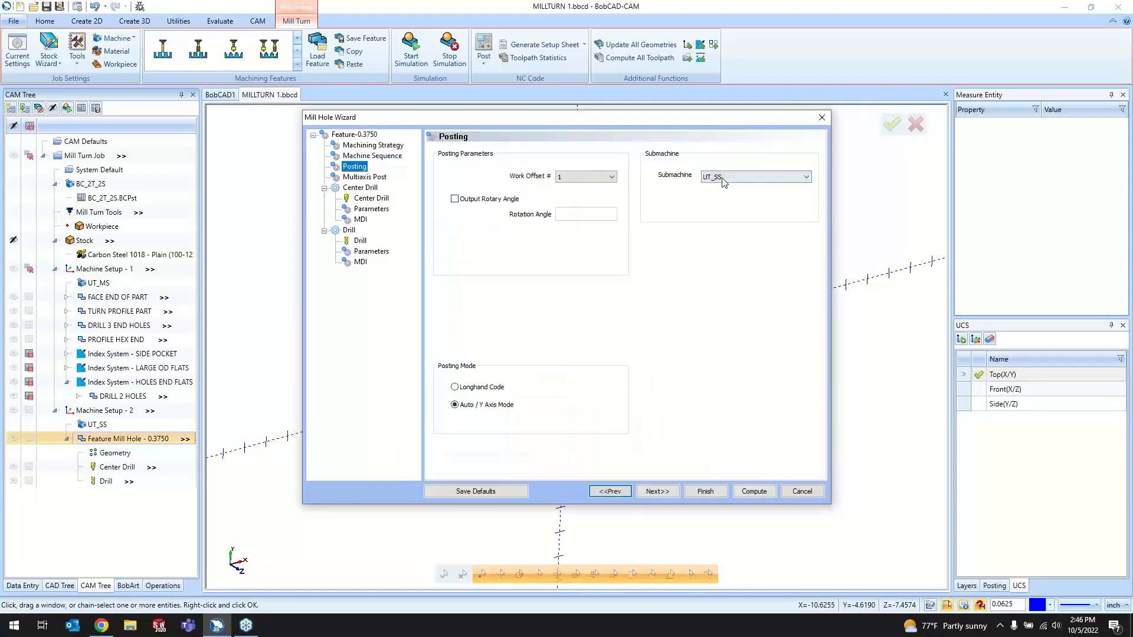
{"action": "left_click", "coordinate": [752, 490]}
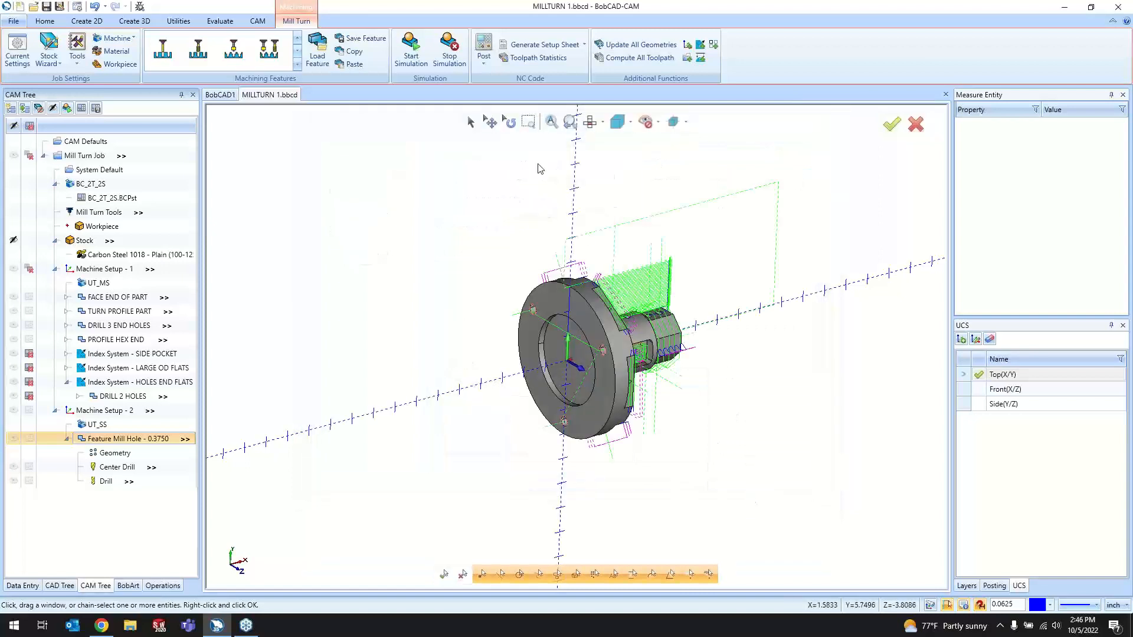
- Try again to simulate the mill turn job, acknowledging the DRILL 3 END HOLES machine movement warning
{"action": "left_click", "coordinate": [420, 56]}
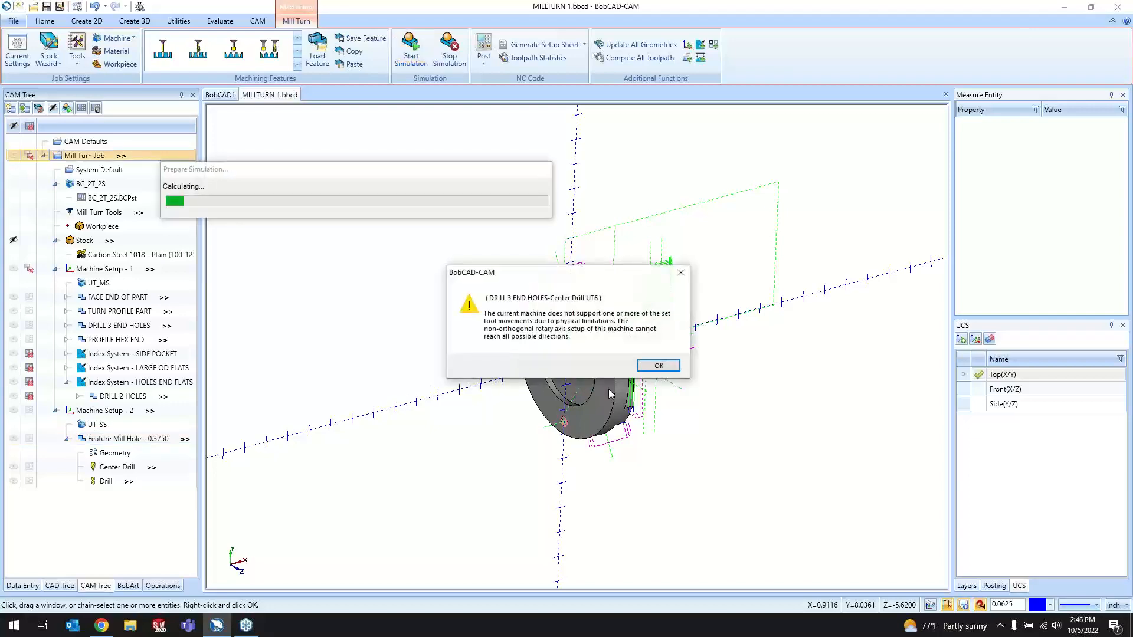
{"action": "left_click", "coordinate": [660, 366]}
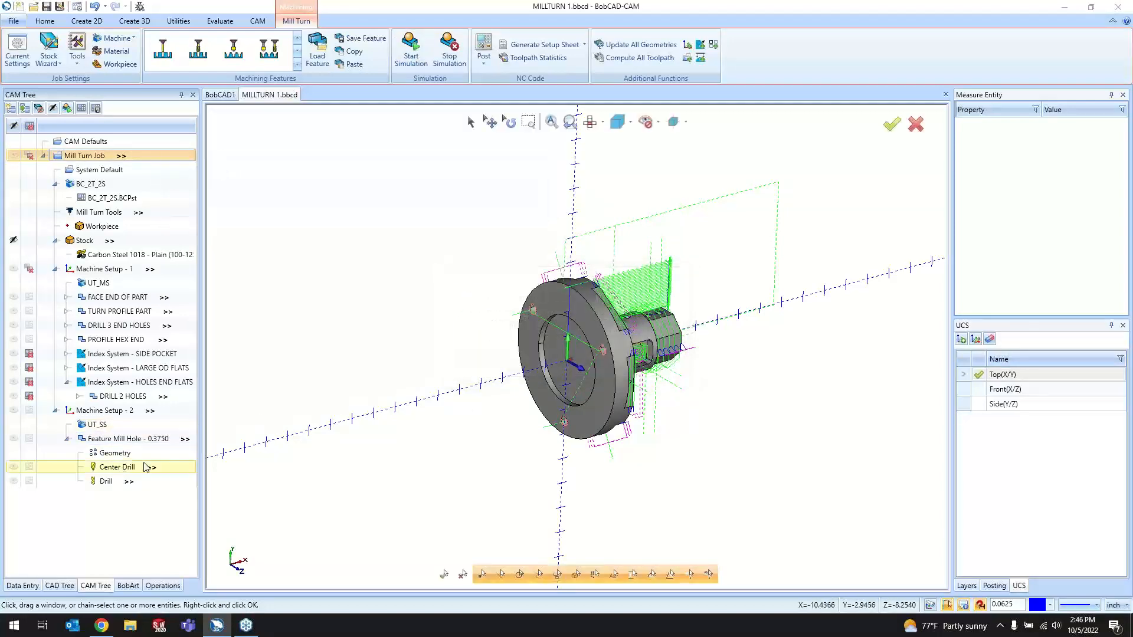
{"action": "scroll", "coordinate": [360, 457], "scroll_direction": "down", "scroll_amount": 4}
{"action": "scroll", "coordinate": [454, 419], "scroll_direction": "up", "scroll_amount": 6}
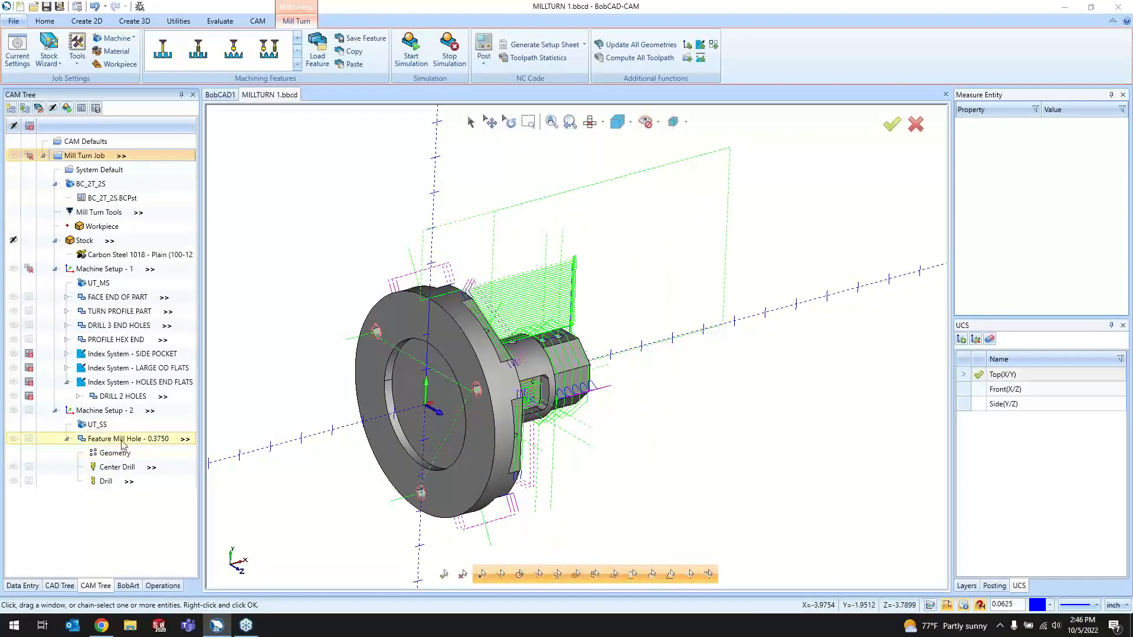
- Examine how the 0 CENTER DRILL of the 0.3750 hole feature is mounted at Station # 15 in the tool crib
{"action": "left_click", "coordinate": [67, 439]}
{"action": "double_click", "coordinate": [92, 439]}
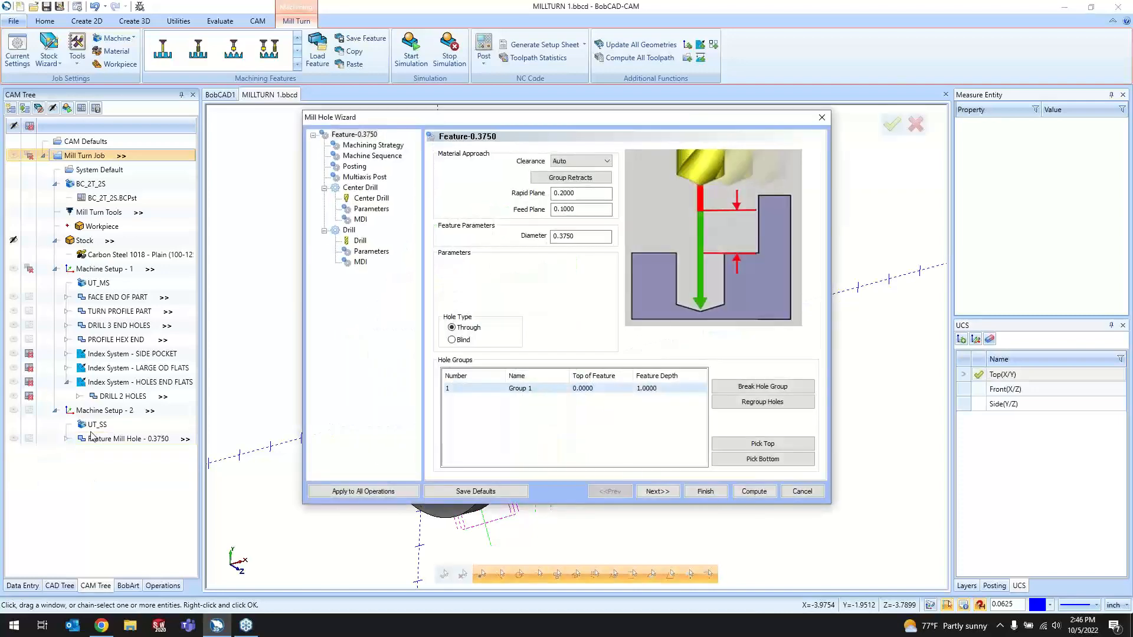
{"action": "left_click", "coordinate": [824, 491]}
{"action": "double_click", "coordinate": [101, 438]}
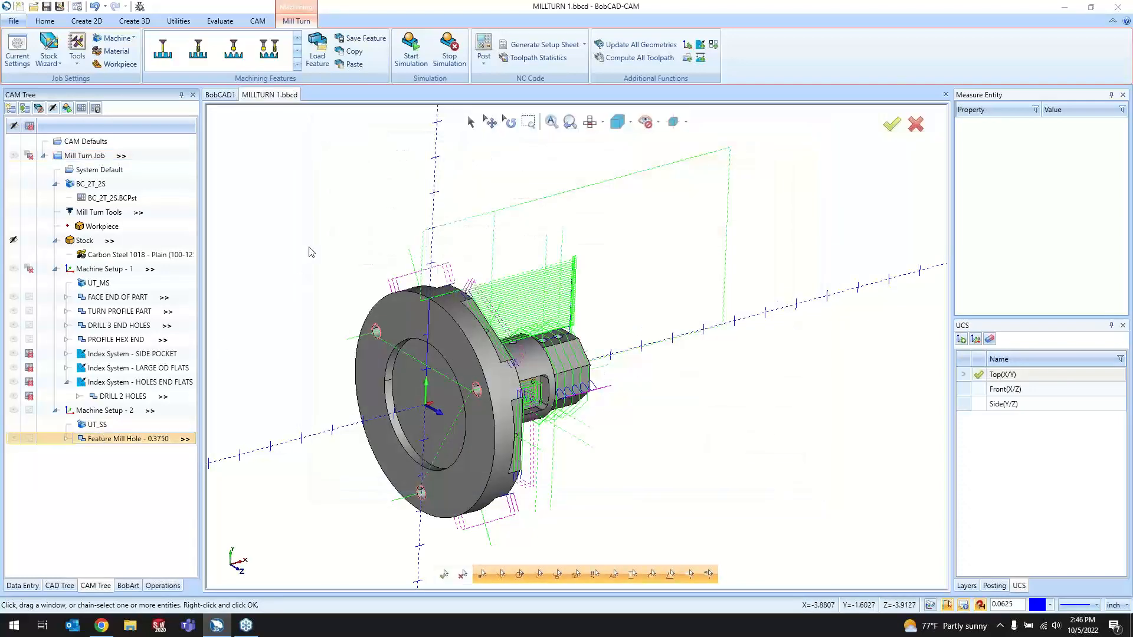
{"action": "left_click", "coordinate": [371, 199]}
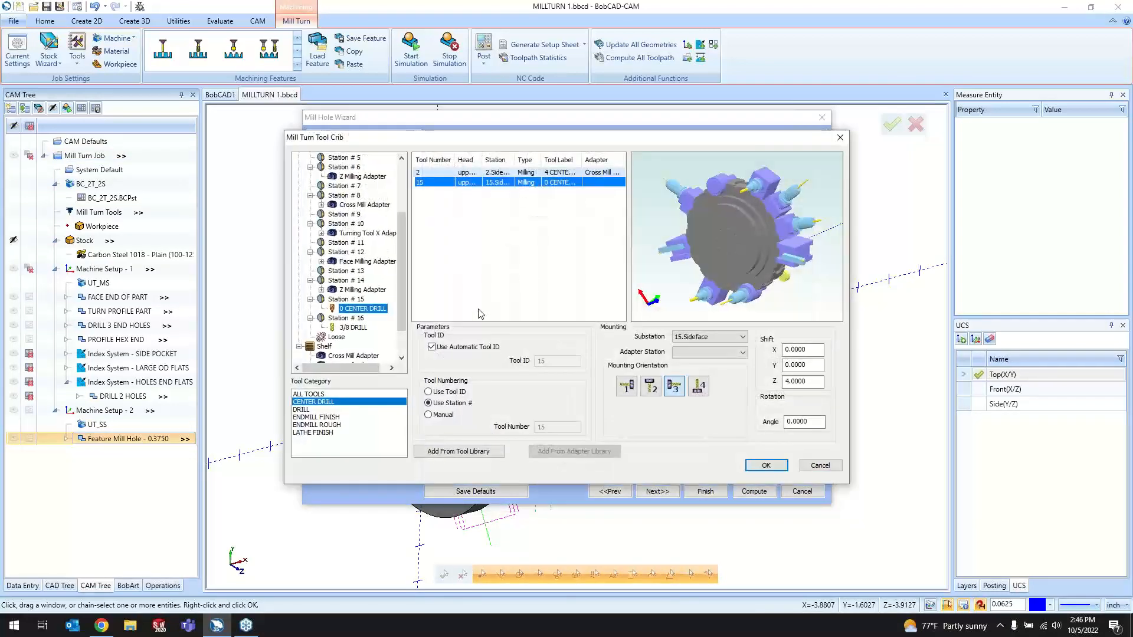
{"action": "middle_click_drag", "start_coordinate": [804, 283], "coordinate": [682, 265]}
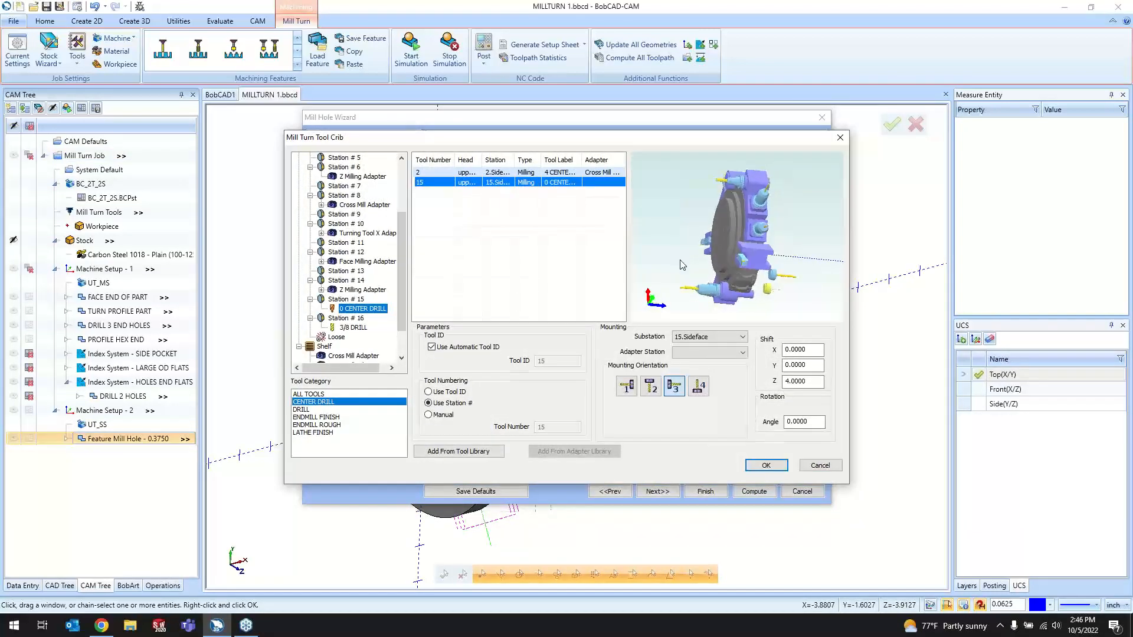
{"action": "left_click", "coordinate": [766, 465]}
{"action": "left_click", "coordinate": [705, 492]}
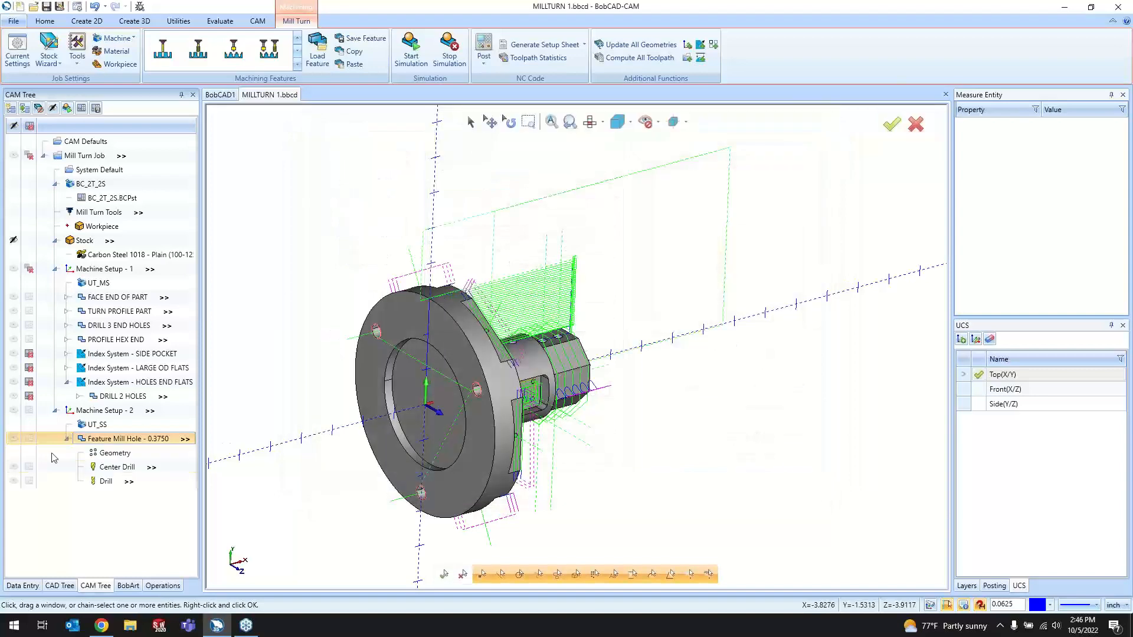
- Backplot the Drill operation of Machine Setup - 2 through its first moves at the first hole, and end the backplot
{"action": "left_click", "coordinate": [104, 481]}
{"action": "right_click", "coordinate": [99, 484]}
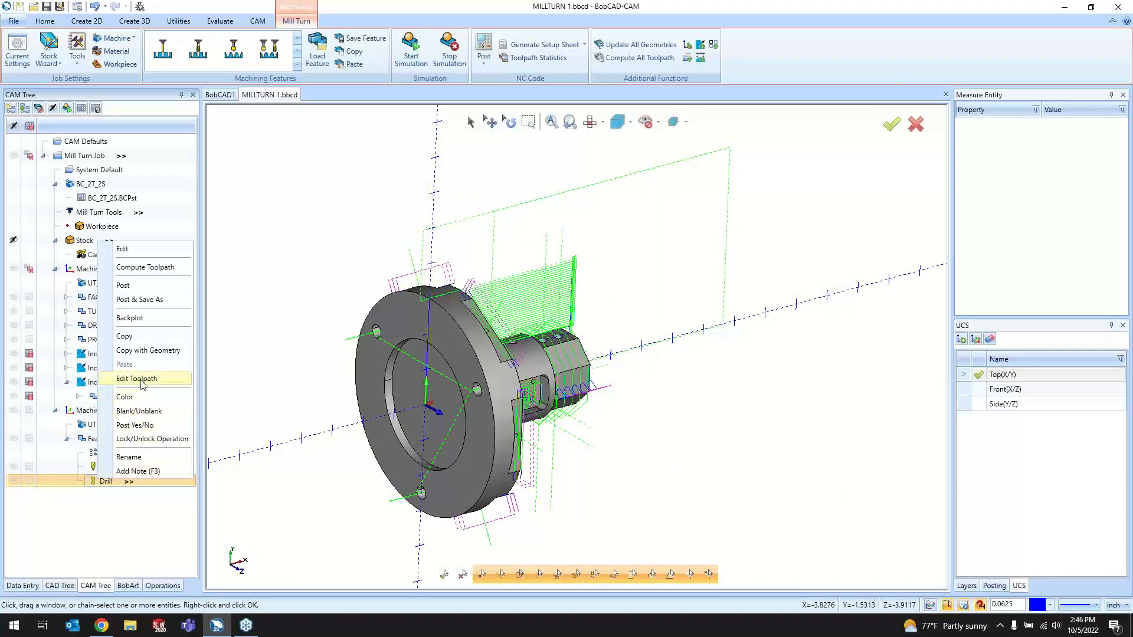
{"action": "left_click", "coordinate": [142, 319]}
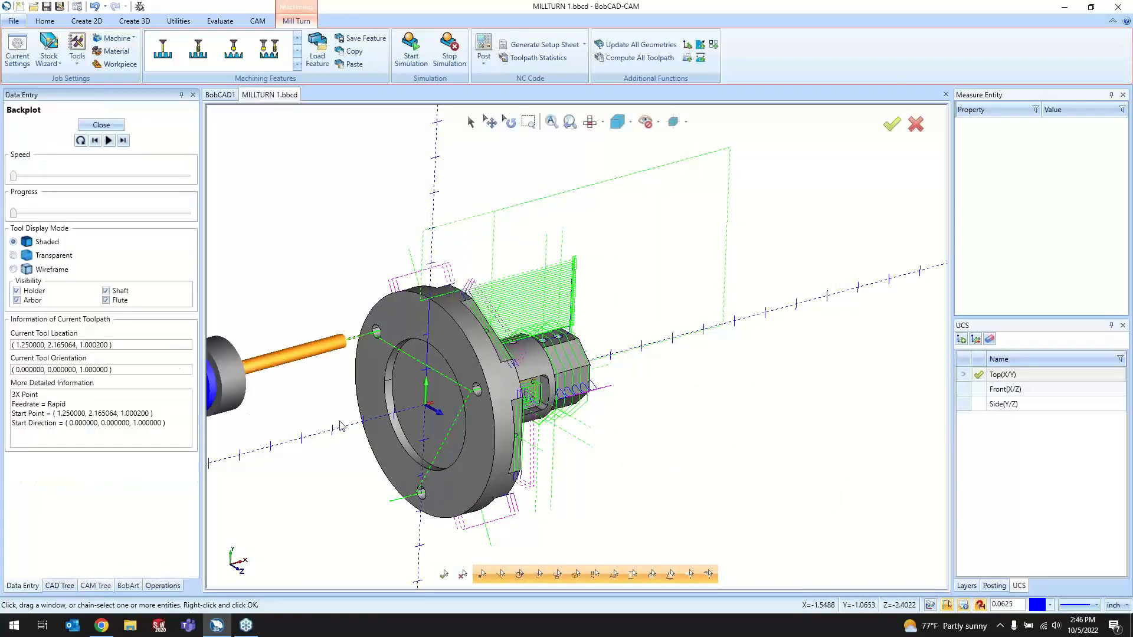
{"action": "scroll", "coordinate": [564, 378], "scroll_direction": "down", "scroll_amount": 2}
{"action": "left_click", "coordinate": [123, 141]}
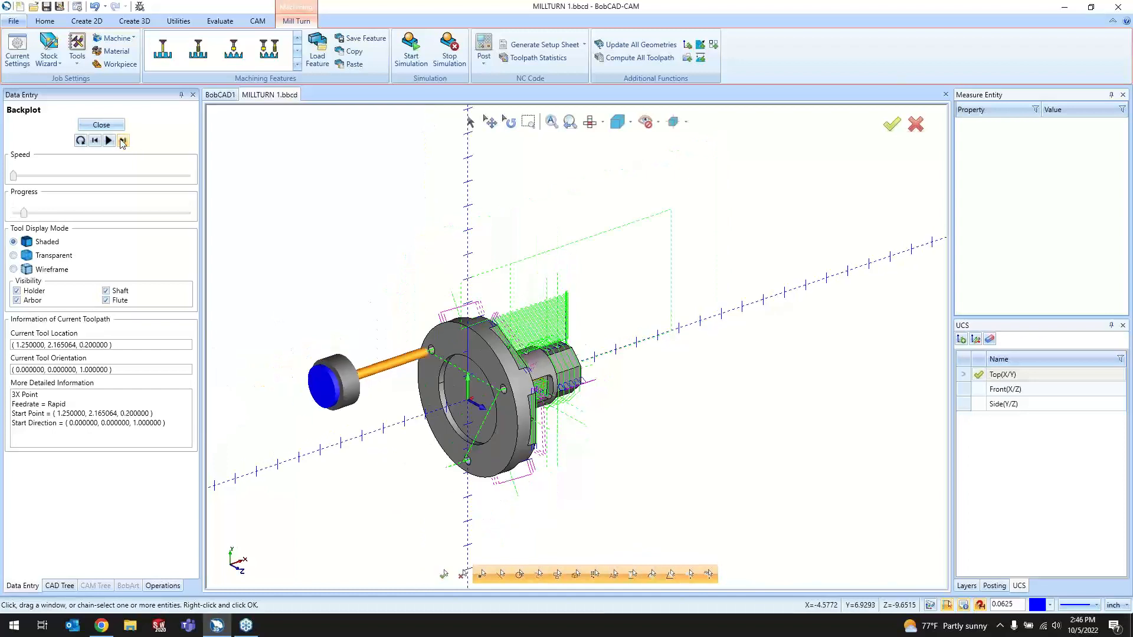
{"action": "left_click", "coordinate": [123, 142]}
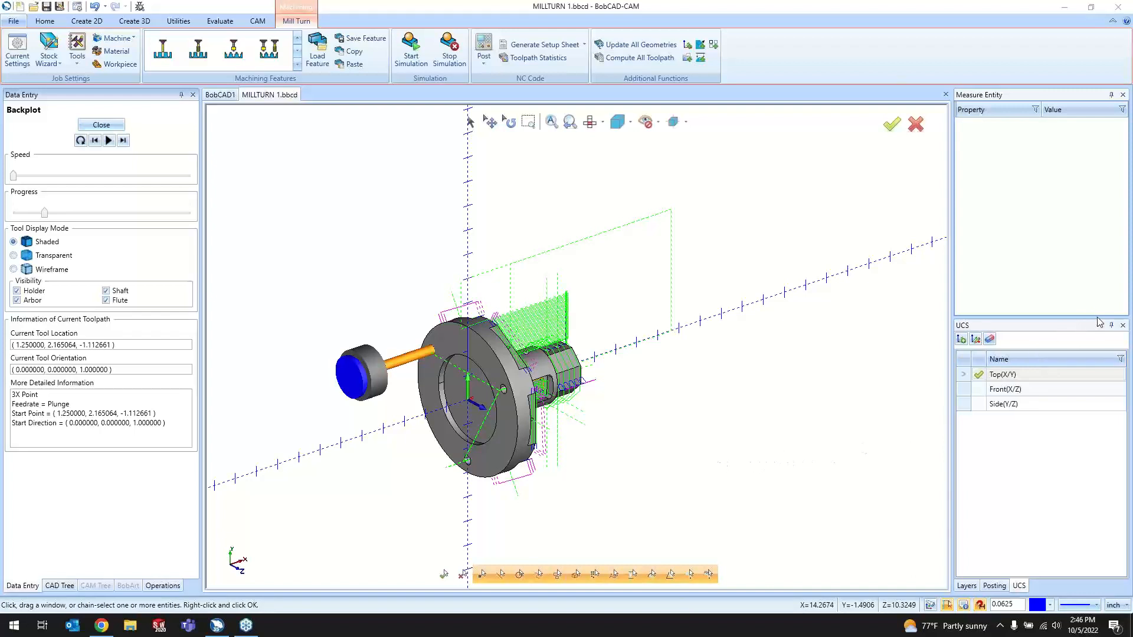
{"action": "left_click", "coordinate": [101, 125]}
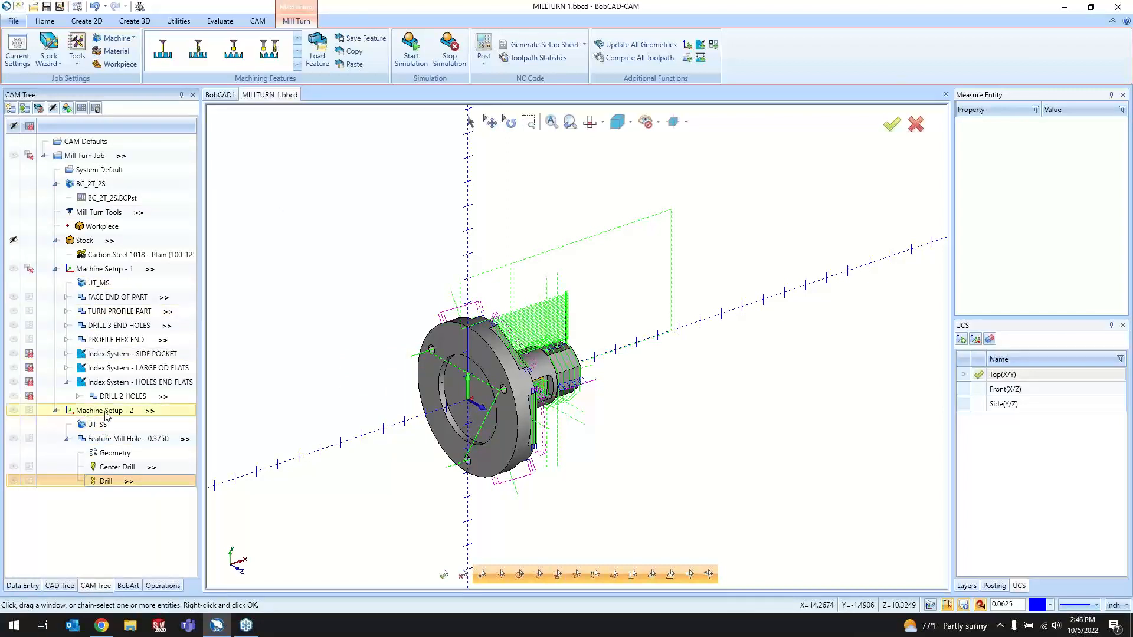
- Start a Lathe Turning feature in Machine Setup - 2, hiding the SOLID layer to pick the flange's outer-diameter line as its geometry
{"action": "left_click", "coordinate": [106, 415]}
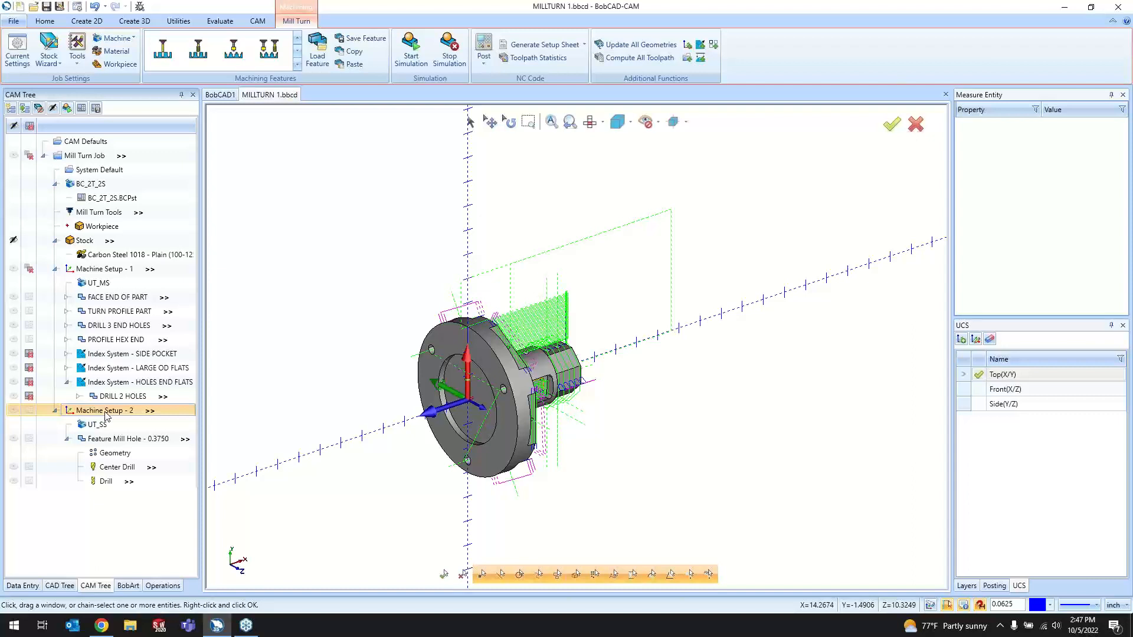
{"action": "right_click", "coordinate": [107, 417]}
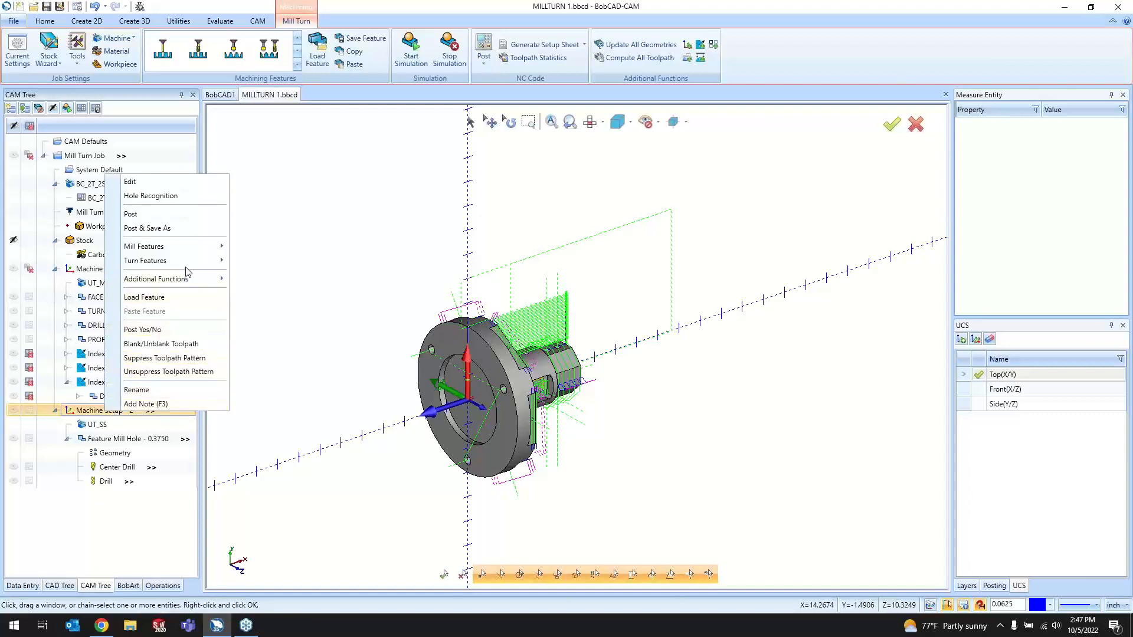
{"action": "mouse_move", "coordinate": [185, 263]}
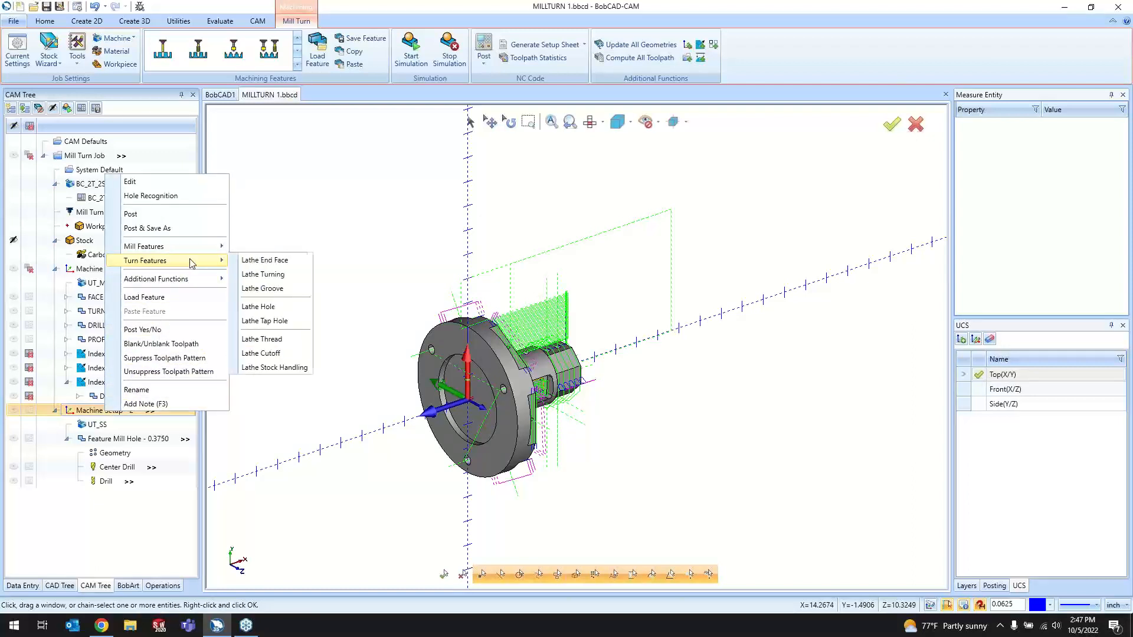
{"action": "left_click", "coordinate": [255, 275]}
{"action": "left_click", "coordinate": [494, 197]}
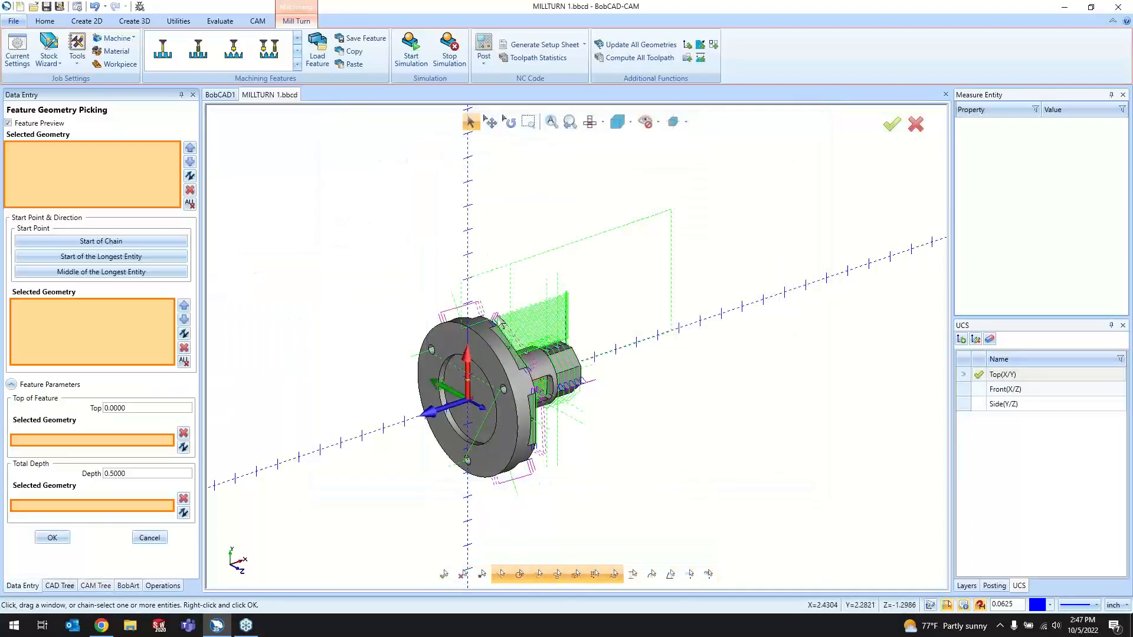
{"action": "scroll", "coordinate": [498, 322], "scroll_direction": "up", "scroll_amount": 6}
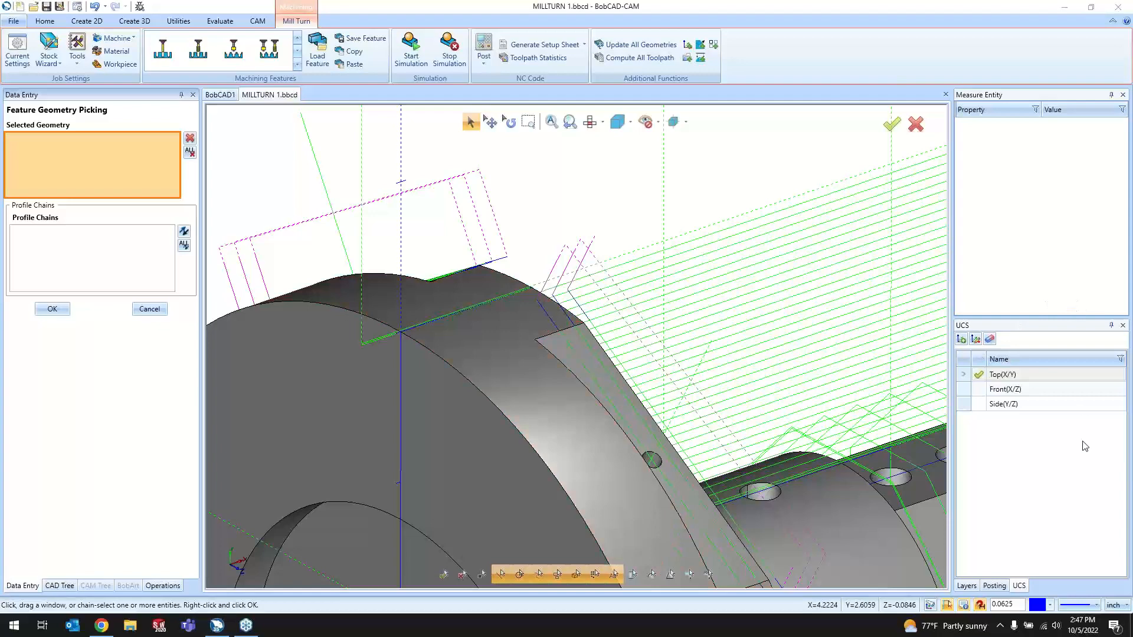
{"action": "left_click", "coordinate": [966, 586]}
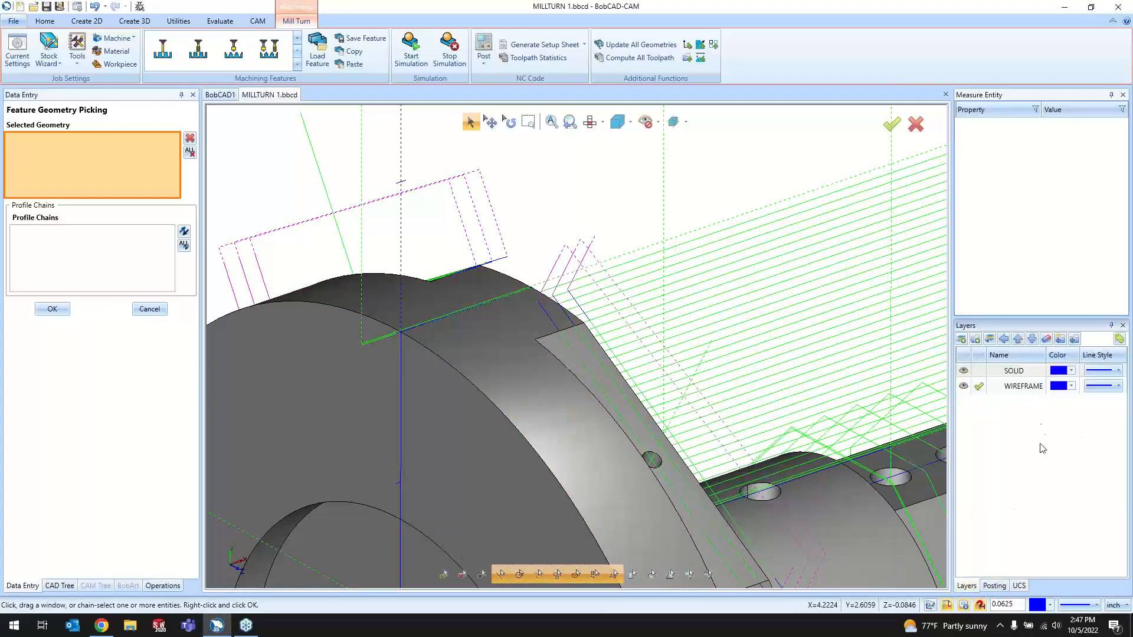
{"action": "left_click", "coordinate": [964, 370]}
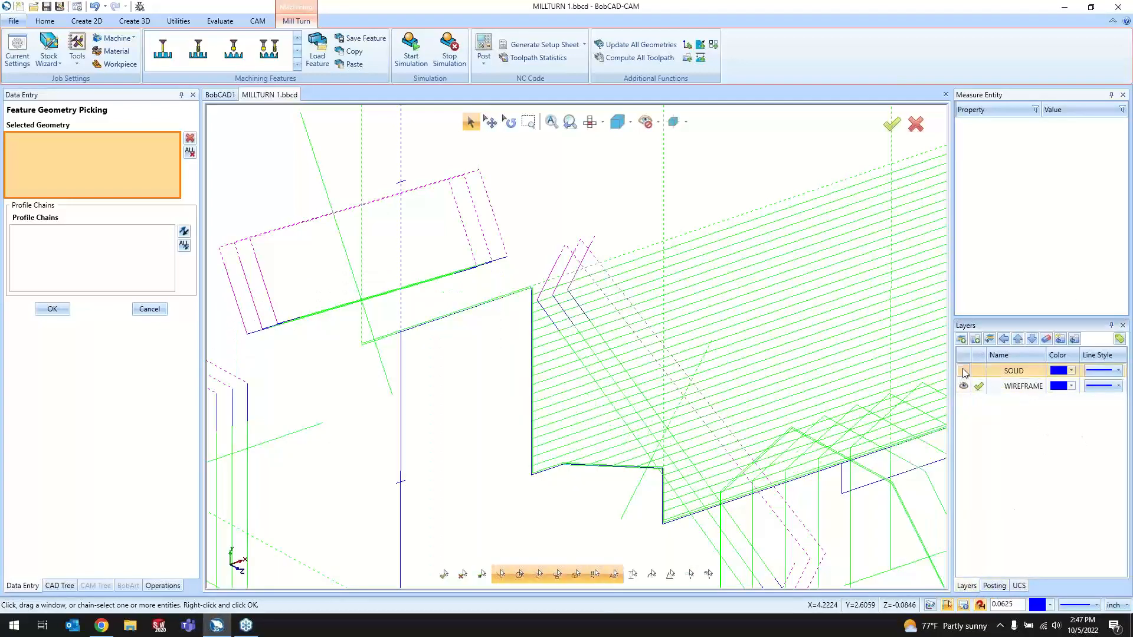
{"action": "left_click", "coordinate": [466, 311]}
{"action": "left_click", "coordinate": [51, 309]}
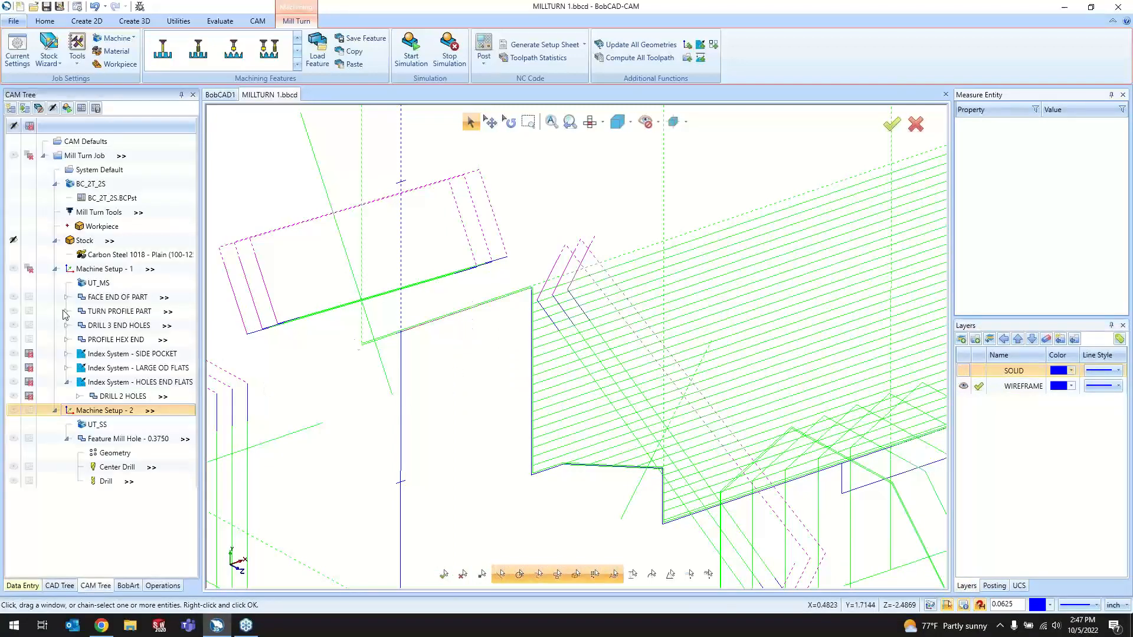
- Replace the 55 degree finish tool at Station # 10 with library tool CNMG - 1/64 RAD - ROUGH TURNING in all operations using it
{"action": "left_click", "coordinate": [656, 492]}
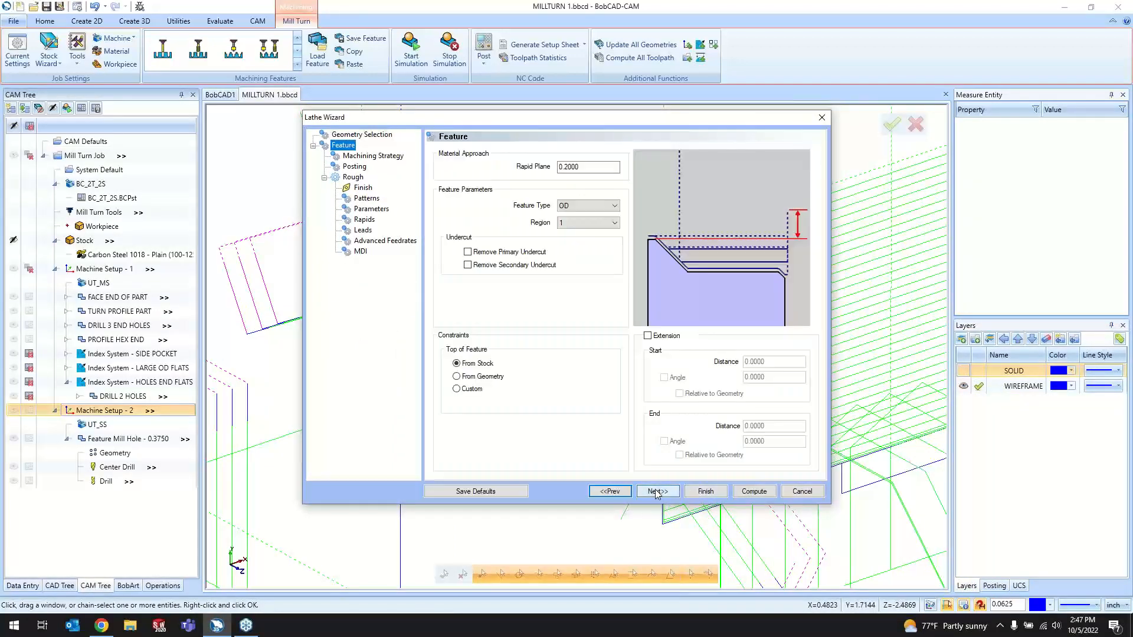
{"action": "left_click", "coordinate": [658, 492]}
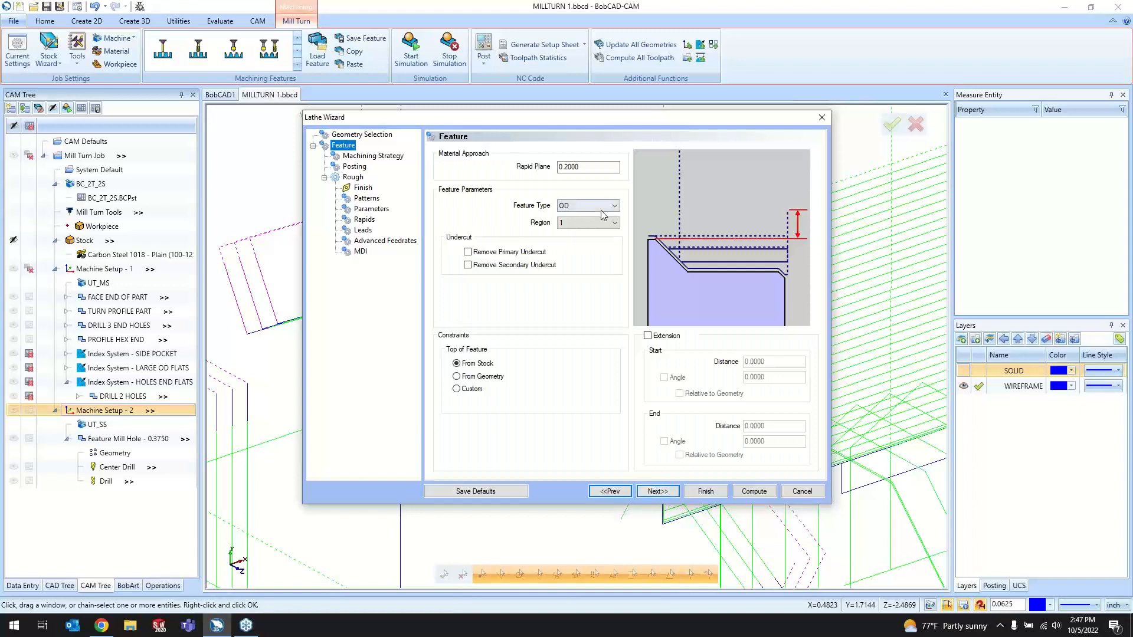
{"action": "left_click", "coordinate": [658, 492]}
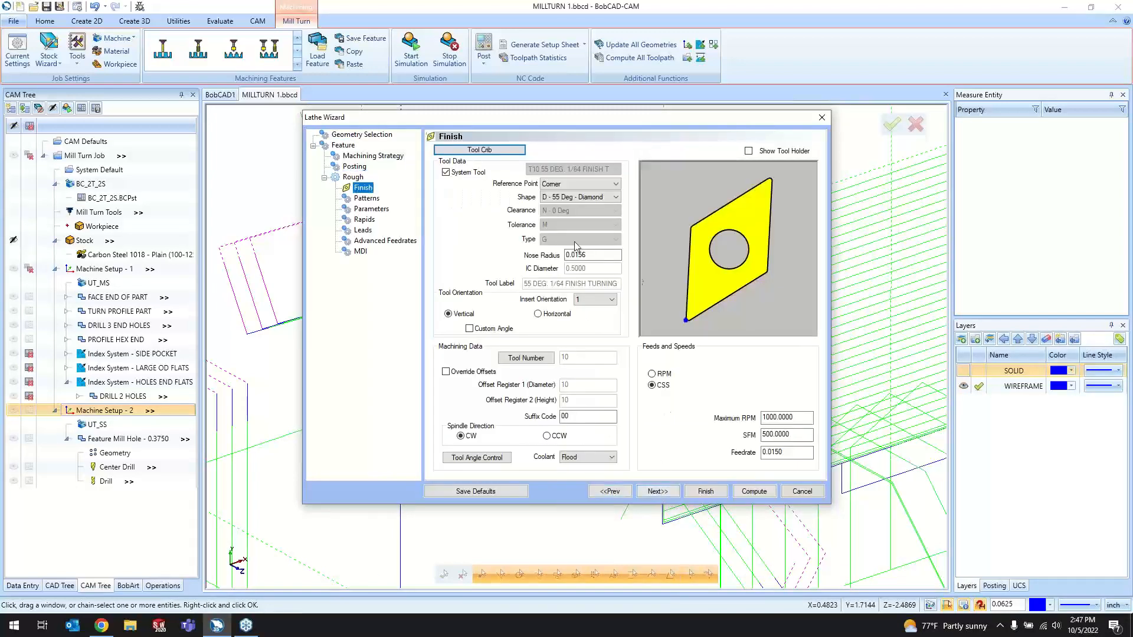
{"action": "left_click", "coordinate": [501, 153]}
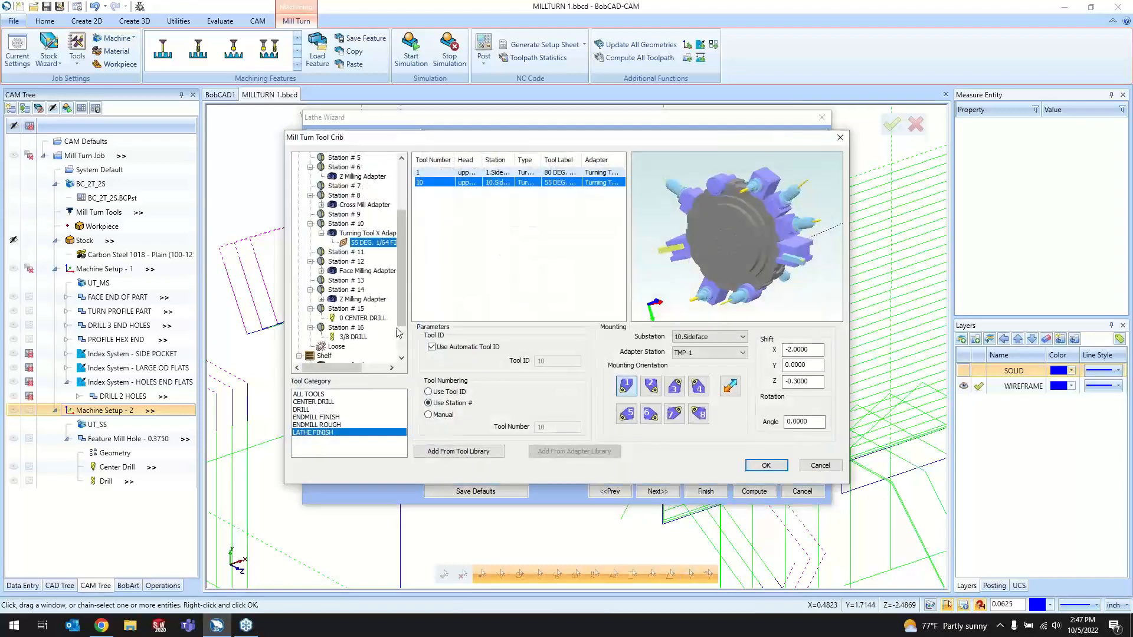
{"action": "middle_click_drag", "start_coordinate": [666, 270], "coordinate": [778, 289]}
{"action": "scroll", "coordinate": [352, 327], "scroll_direction": "down", "scroll_amount": 2}
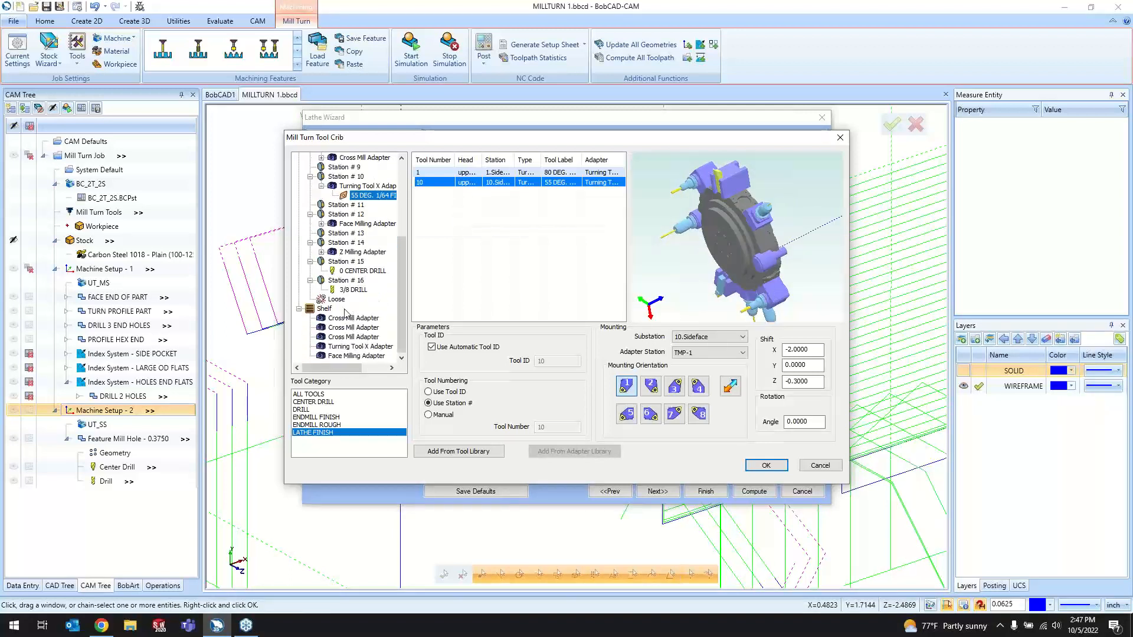
{"action": "left_click", "coordinate": [458, 452]}
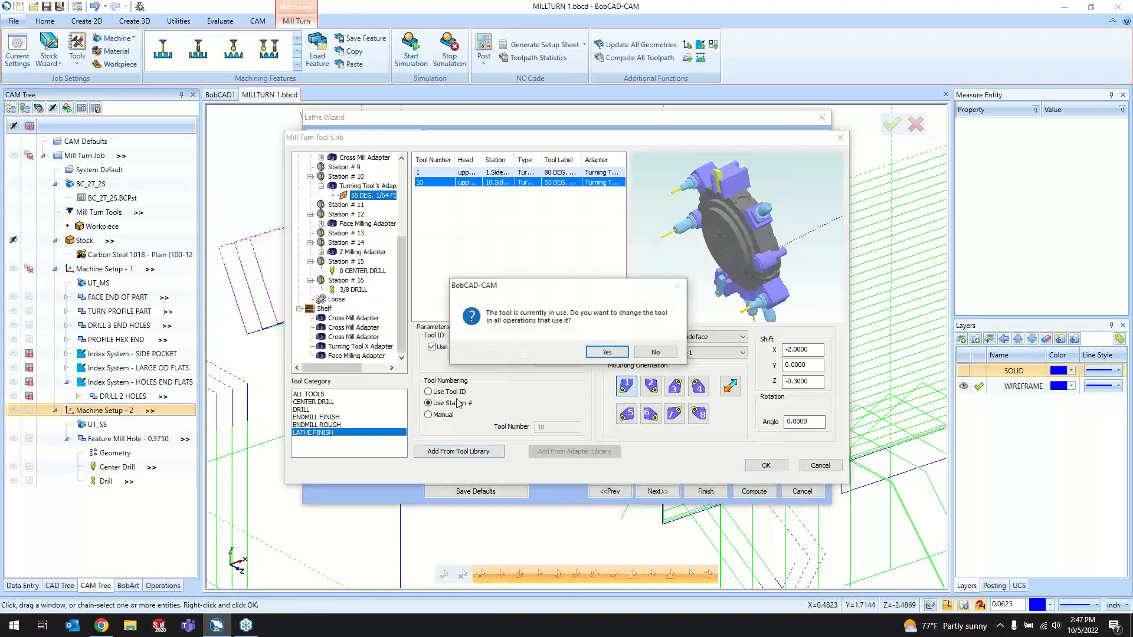
{"action": "left_click", "coordinate": [602, 354]}
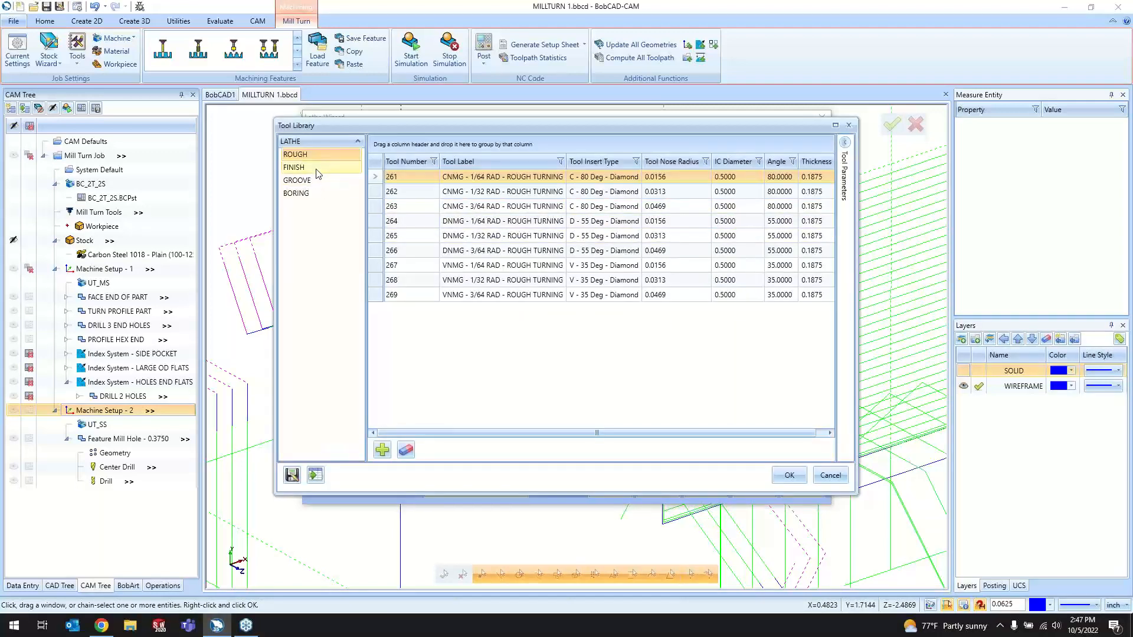
{"action": "double_click", "coordinate": [490, 177]}
{"action": "scroll", "coordinate": [776, 341], "scroll_direction": "down", "scroll_amount": 6}
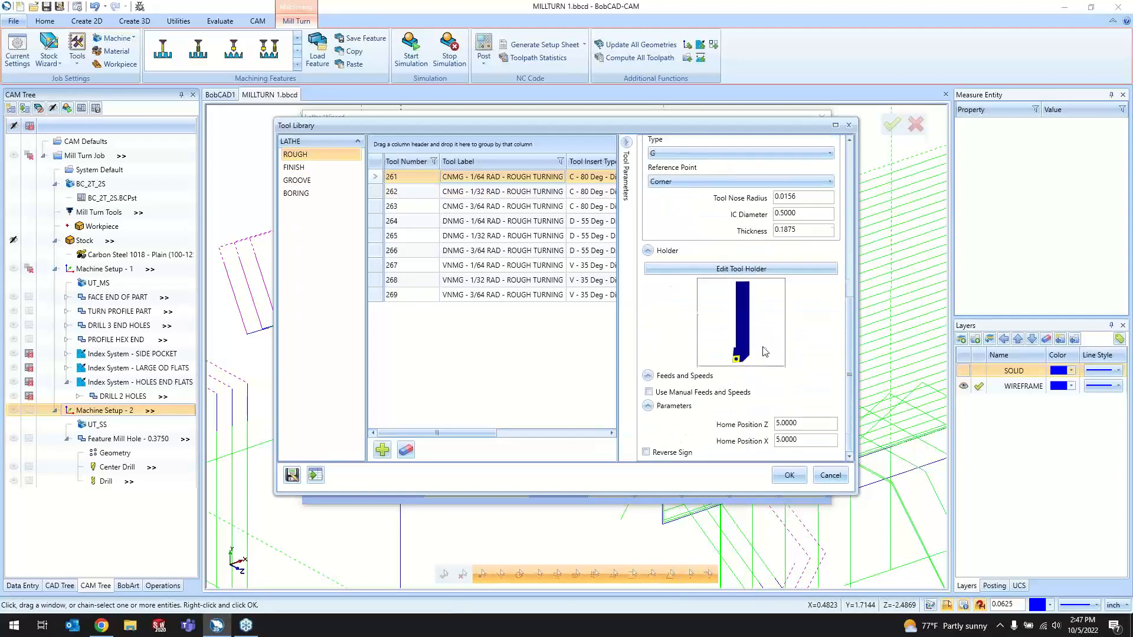
{"action": "left_click", "coordinate": [789, 475]}
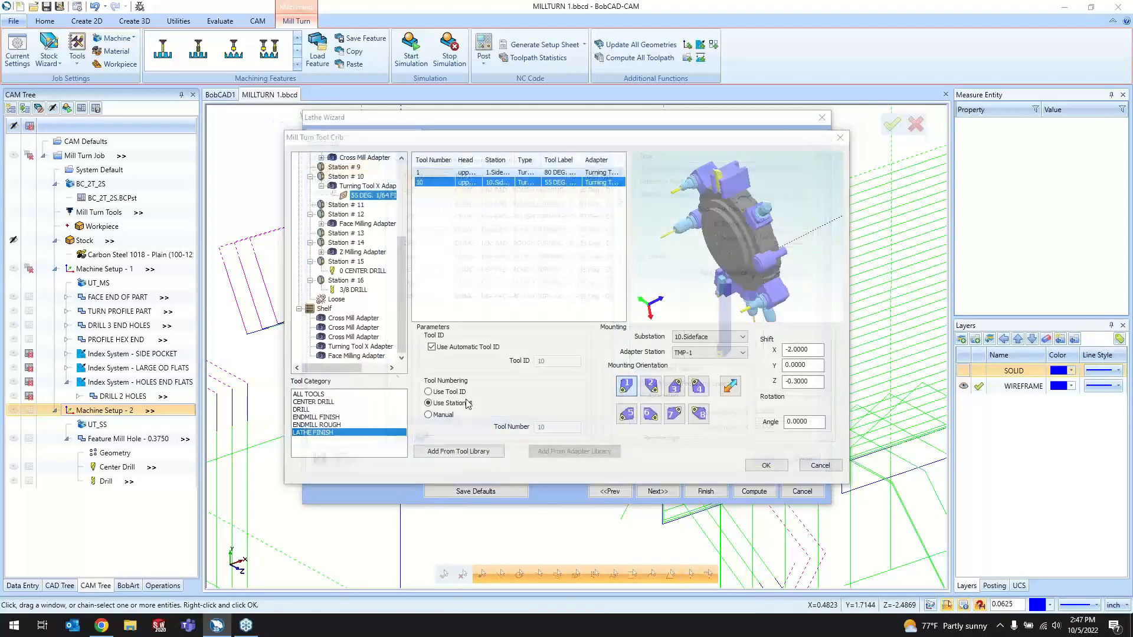
- Change the CNMG rough turning tool at Station # 10 to mounting orientation 2 and inspect its placement on the turret
{"action": "left_click", "coordinate": [385, 196]}
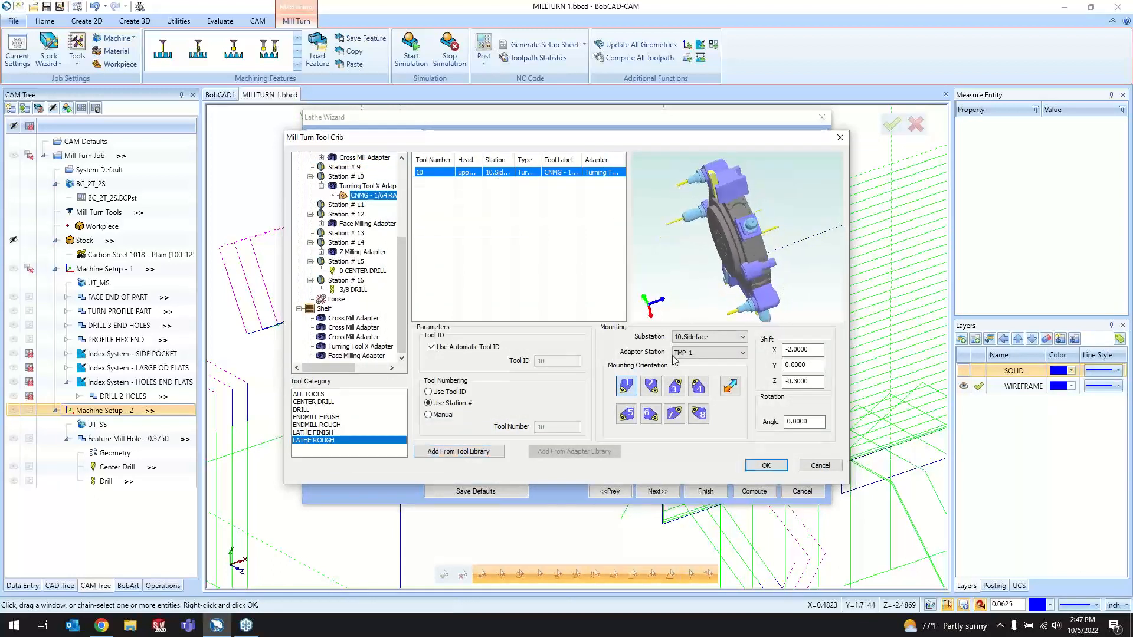
{"action": "middle_click_drag", "start_coordinate": [793, 221], "coordinate": [806, 213]}
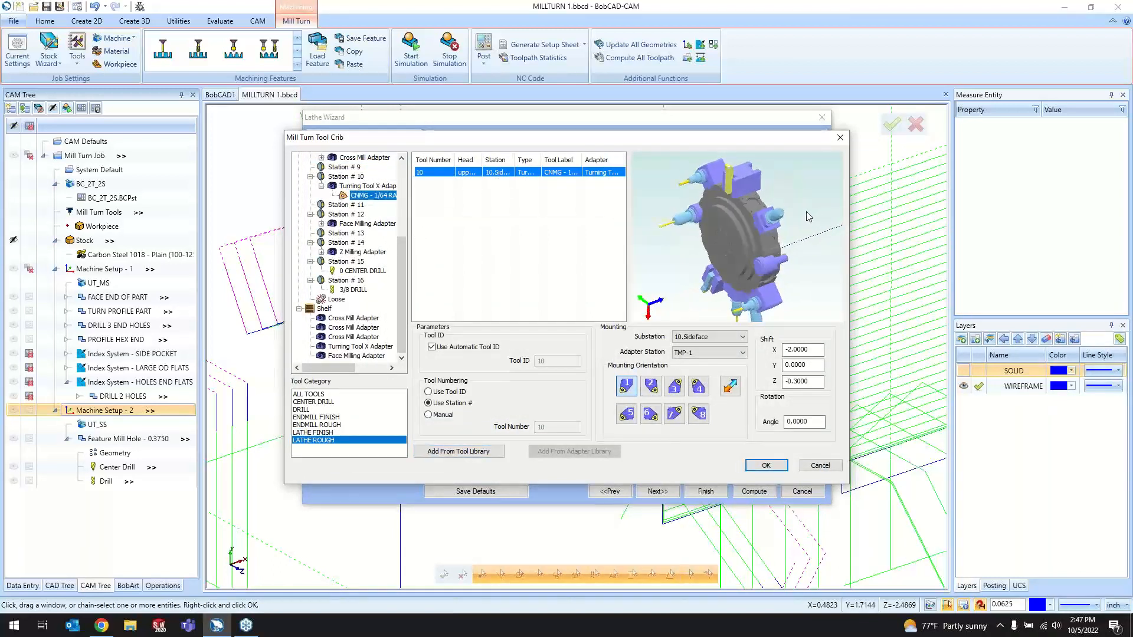
{"action": "left_click", "coordinate": [651, 392]}
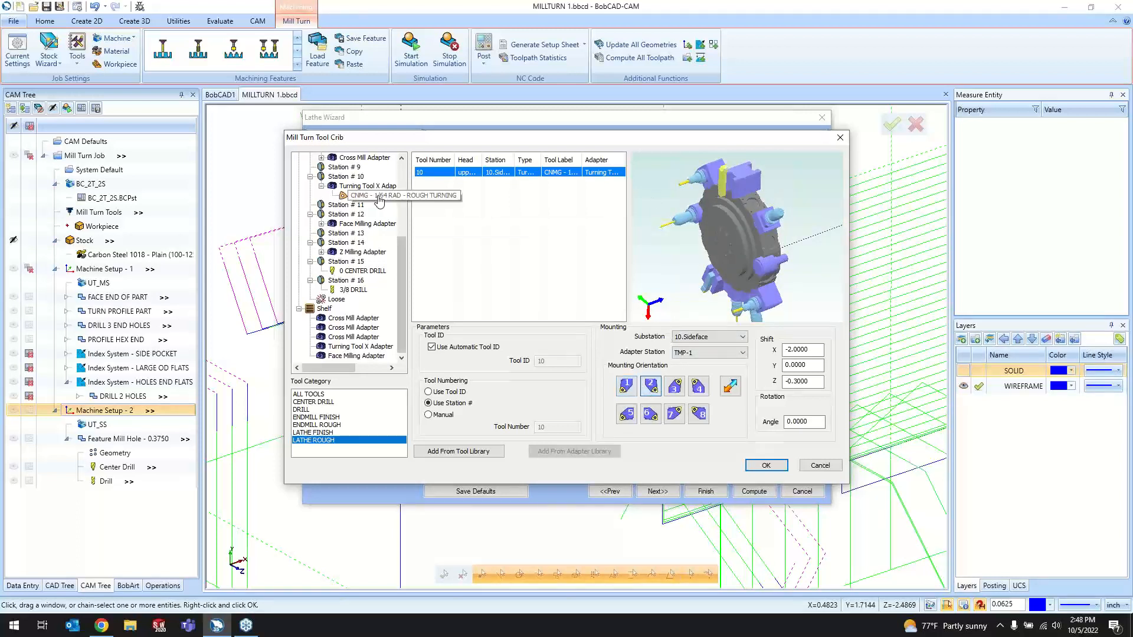
{"action": "middle_click_drag", "start_coordinate": [781, 172], "coordinate": [777, 184]}
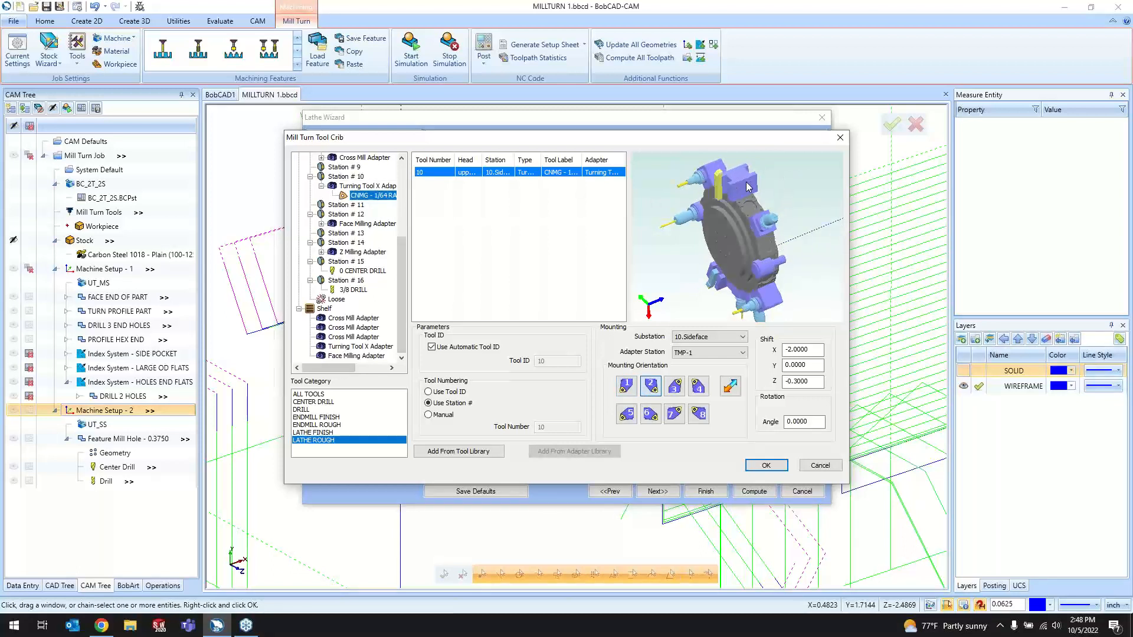
{"action": "middle_click_drag", "start_coordinate": [782, 283], "coordinate": [741, 252]}
{"action": "middle_click_drag", "start_coordinate": [789, 204], "coordinate": [744, 196]}
{"action": "middle_click_drag", "start_coordinate": [826, 222], "coordinate": [782, 178]}
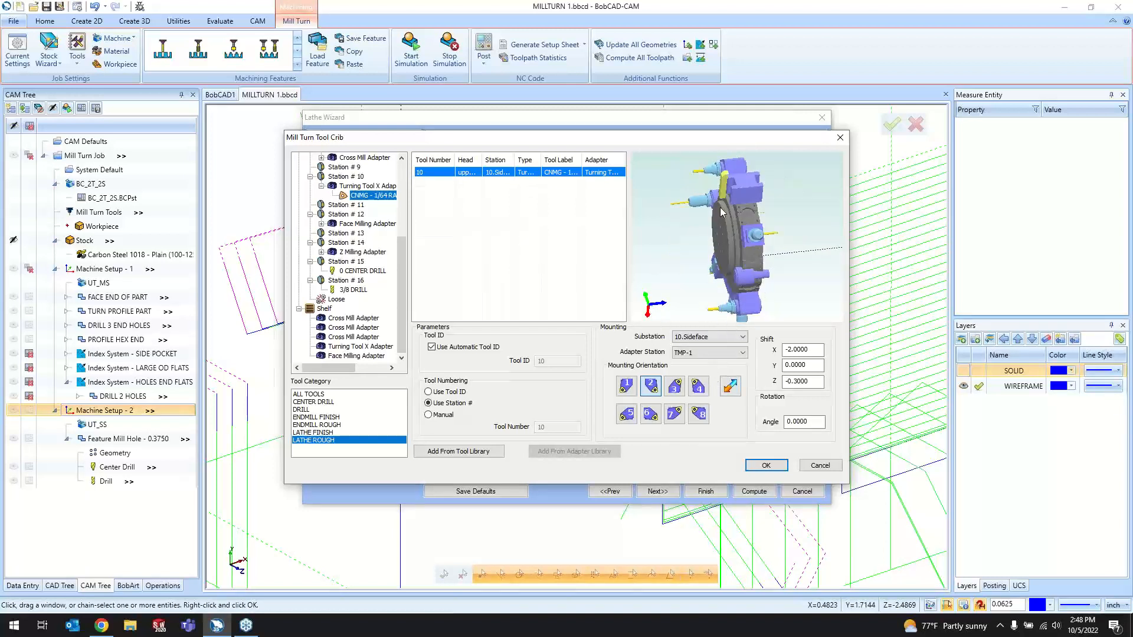
- Try Z shifts of 2 and 10 for the CNMG tool's mounting at Station # 10
{"action": "left_click_drag", "start_coordinate": [824, 383], "coordinate": [774, 382]}
{"action": "type", "text": "2"}
{"action": "key", "text": "Tab"}
{"action": "left_click_drag", "start_coordinate": [823, 382], "coordinate": [782, 382]}
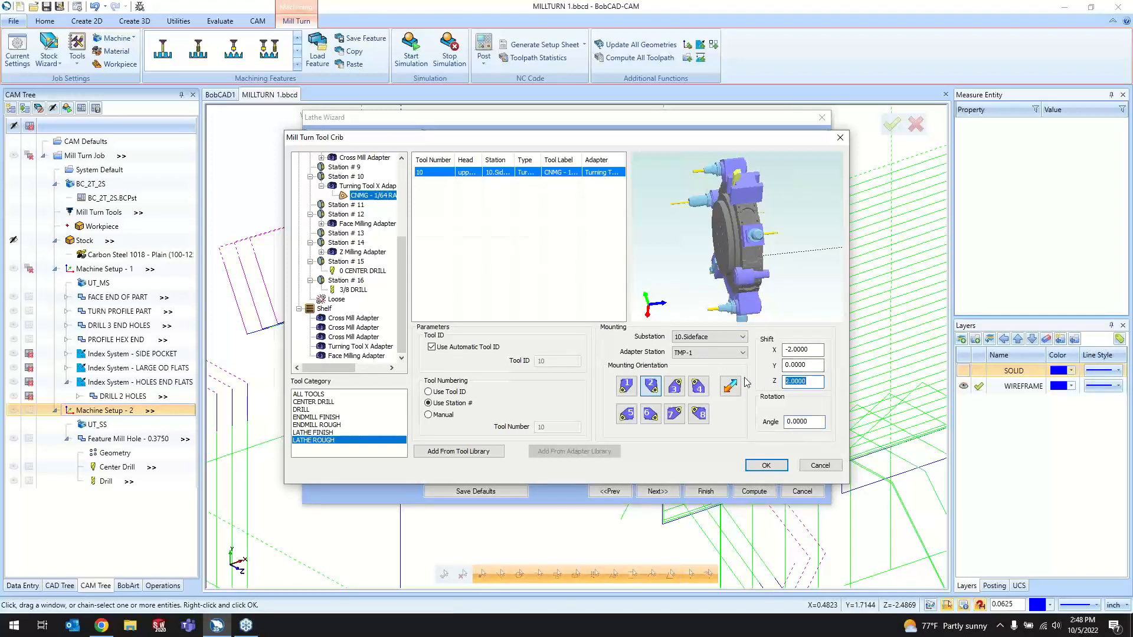
{"action": "type", "text": "10"}
{"action": "key", "text": "Tab"}
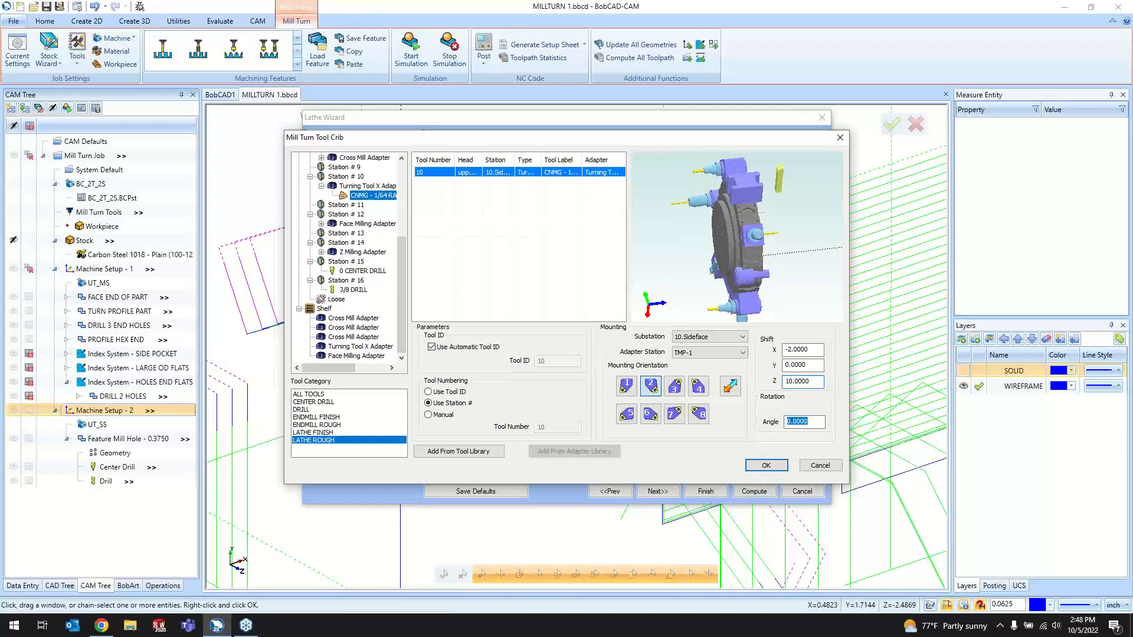
- Set the CNMG tool's mounting Z shift to 6, inspect its position on the turret, and accept the tool crib changes
{"action": "left_click_drag", "start_coordinate": [823, 381], "coordinate": [782, 382]}
{"action": "type", "text": "6"}
{"action": "key", "text": "Tab"}
{"action": "middle_click_drag", "start_coordinate": [777, 222], "coordinate": [784, 247]}
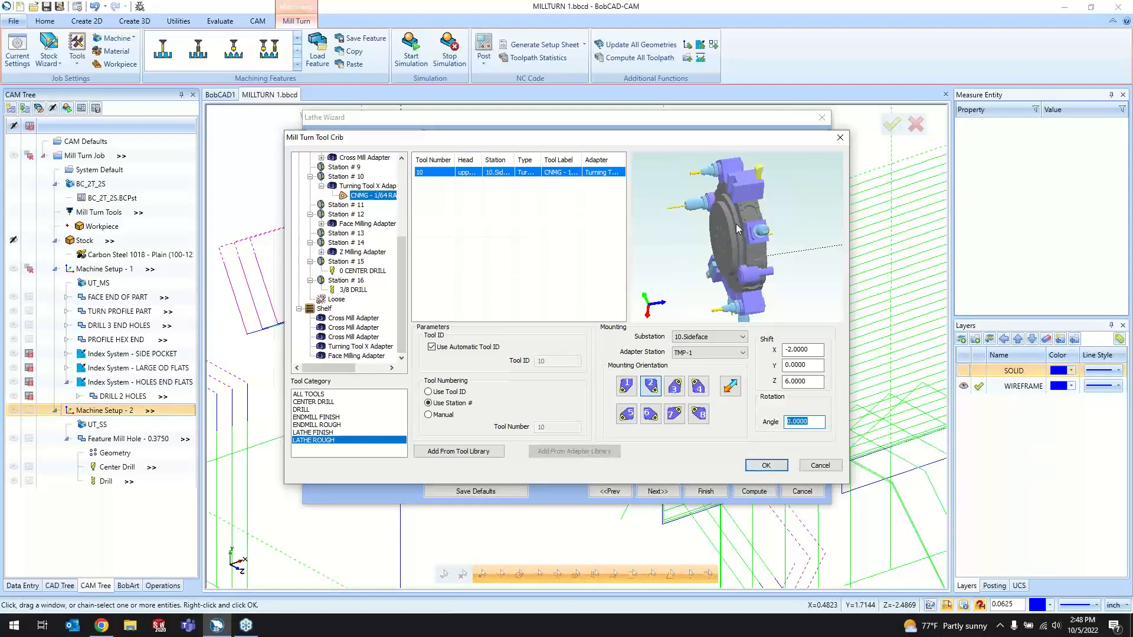
{"action": "left_click", "coordinate": [766, 466]}
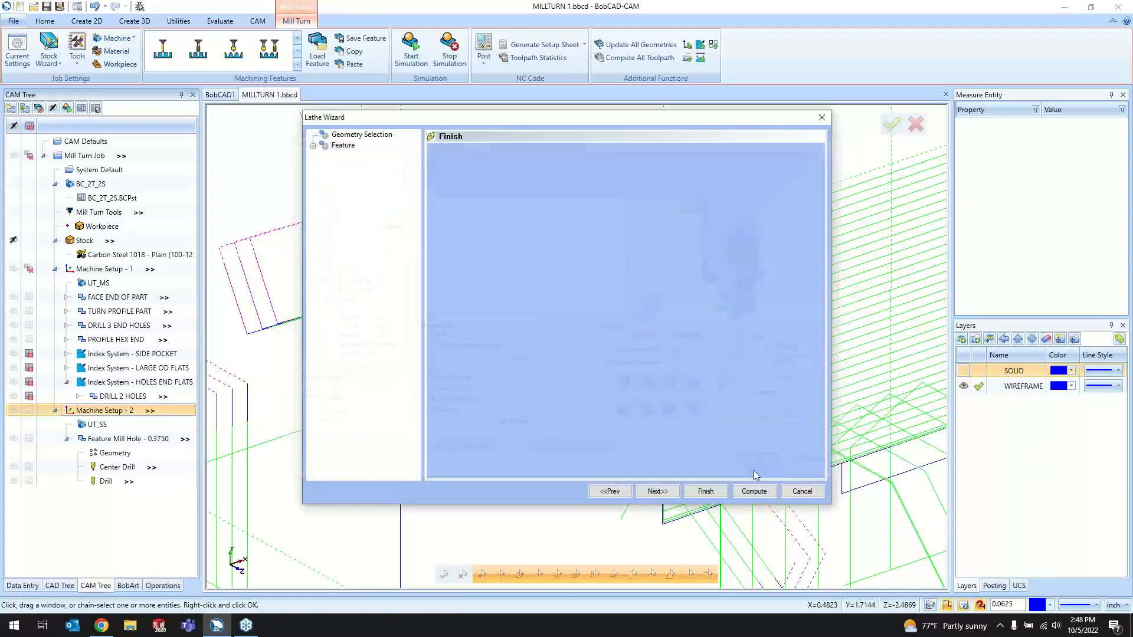
- Review the turning feature's parameters, machining strategy and posting submachine, and compute its toolpath
{"action": "left_click", "coordinate": [358, 134]}
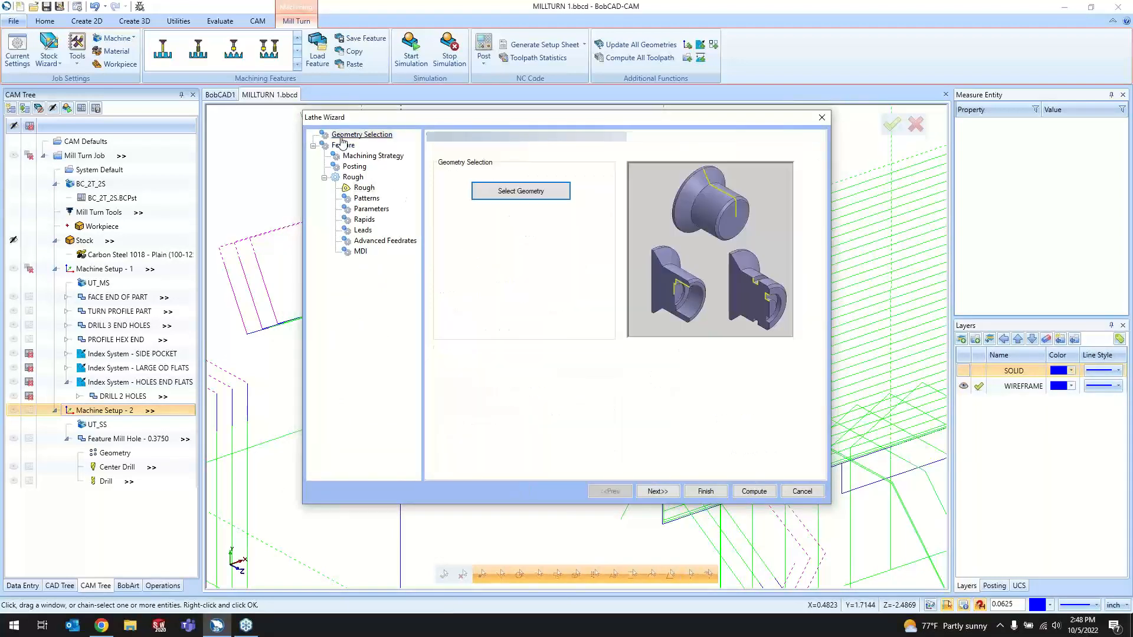
{"action": "left_click", "coordinate": [343, 146]}
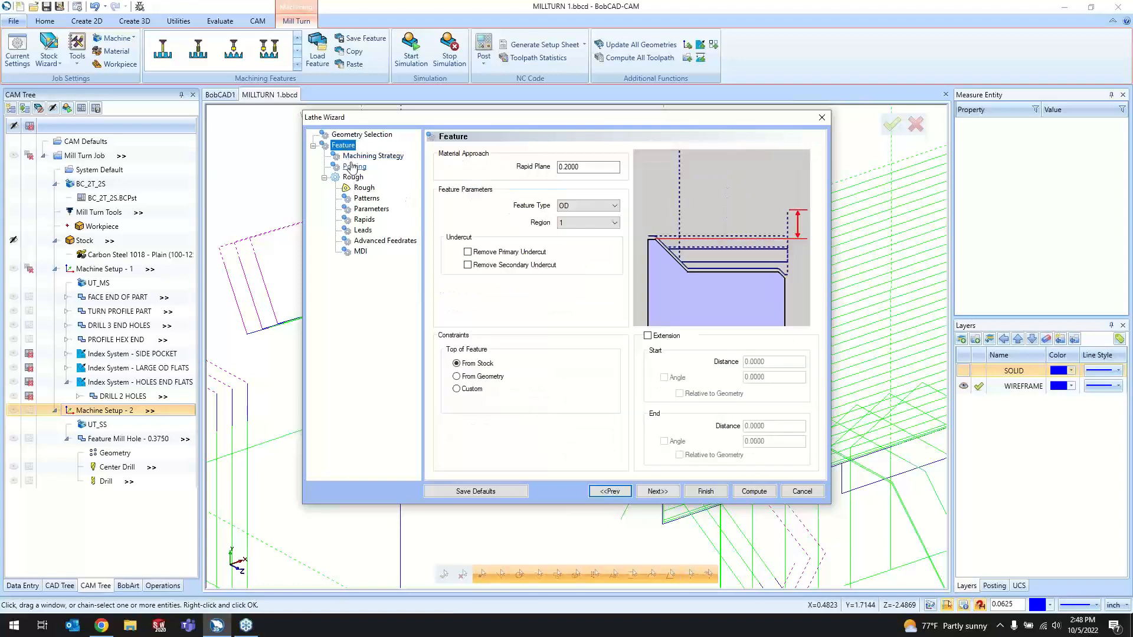
{"action": "left_click", "coordinate": [353, 167]}
{"action": "left_click", "coordinate": [356, 156]}
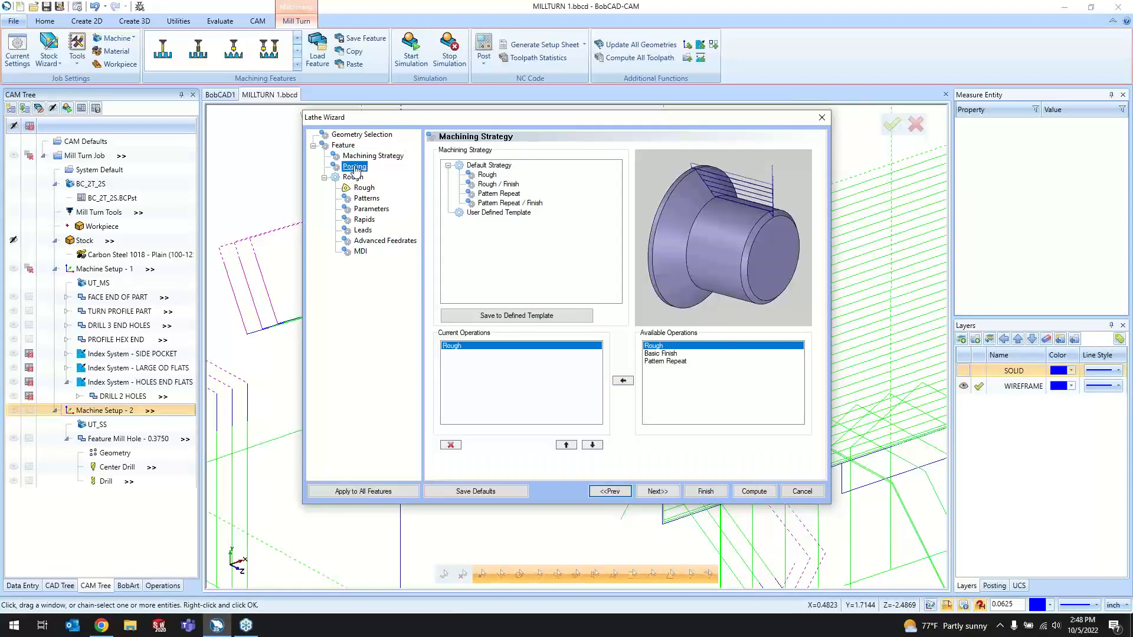
{"action": "left_click", "coordinate": [354, 167]}
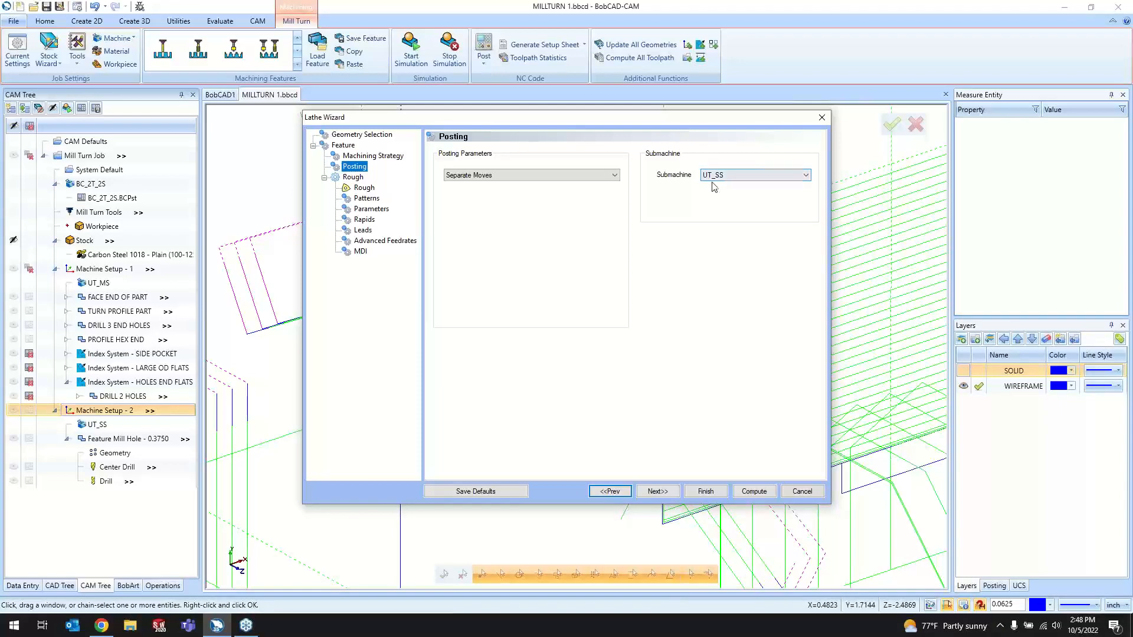
{"action": "left_click", "coordinate": [745, 488]}
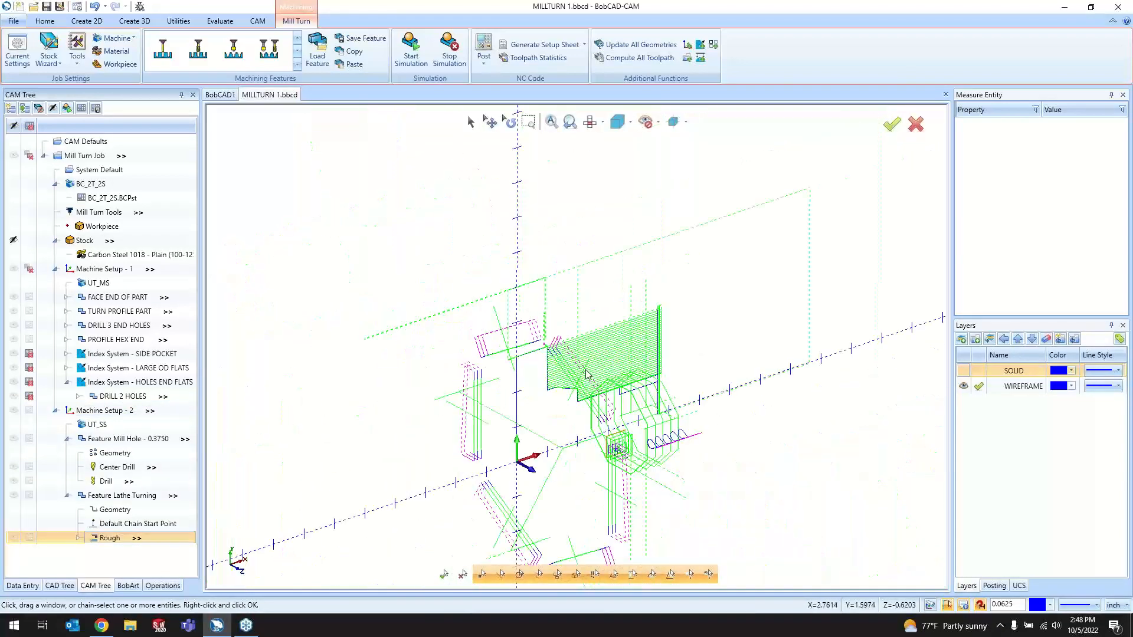
- Turn the SOLID layer's visibility back on to display the part with the new turning toolpath
{"action": "scroll", "coordinate": [586, 383], "scroll_direction": "down", "scroll_amount": 3}
{"action": "scroll", "coordinate": [596, 463], "scroll_direction": "up", "scroll_amount": 3}
{"action": "left_click", "coordinate": [979, 386]}
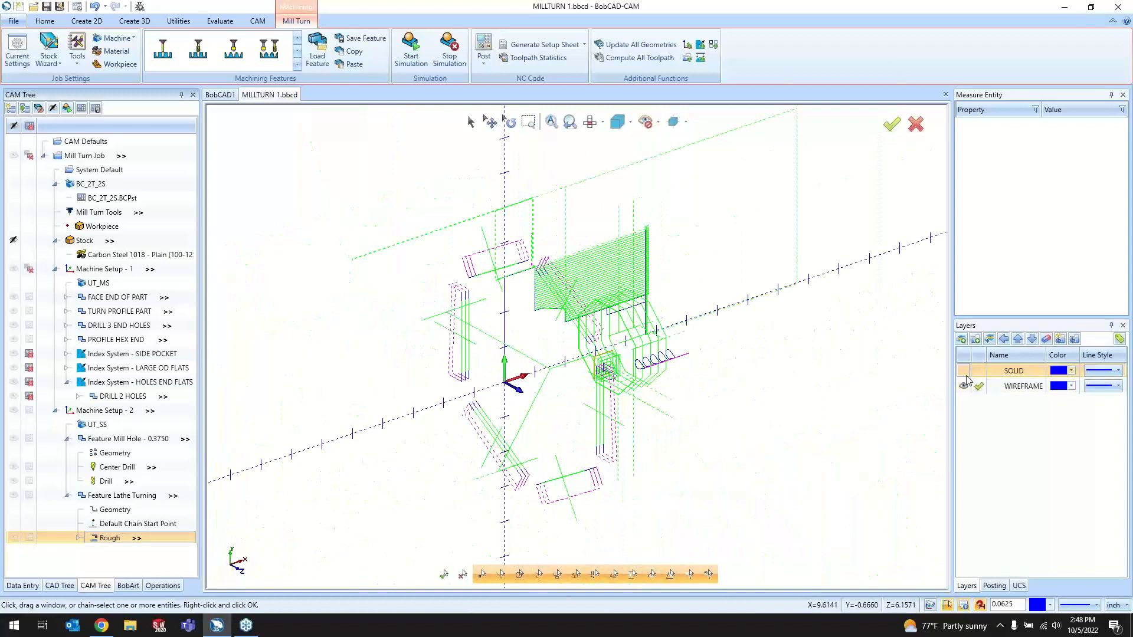
{"action": "left_click", "coordinate": [963, 370]}
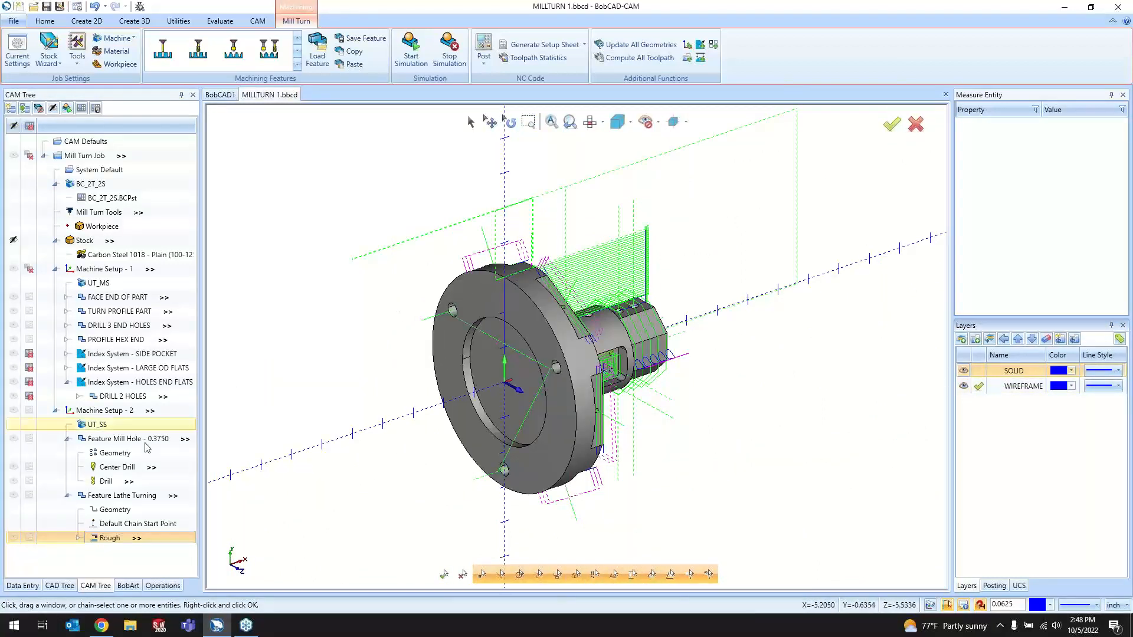
- Backplot the lathe turning feature's Rough operation from start to end to check the tool's motion on the part
{"action": "right_click", "coordinate": [118, 538]}
{"action": "left_click", "coordinate": [140, 392]}
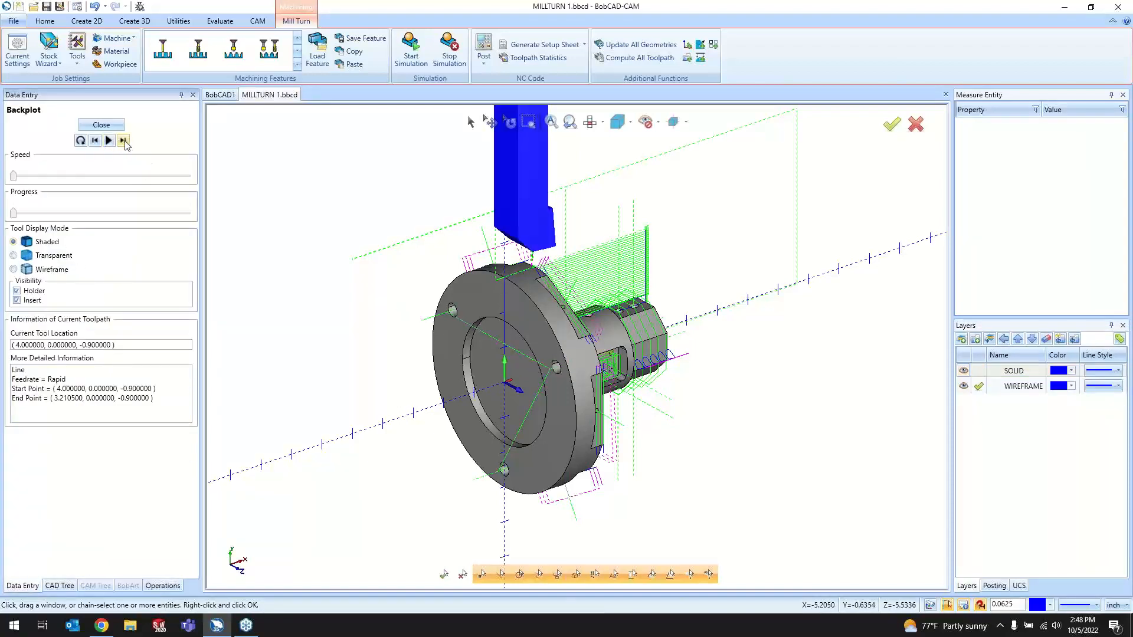
{"action": "left_click", "coordinate": [124, 141]}
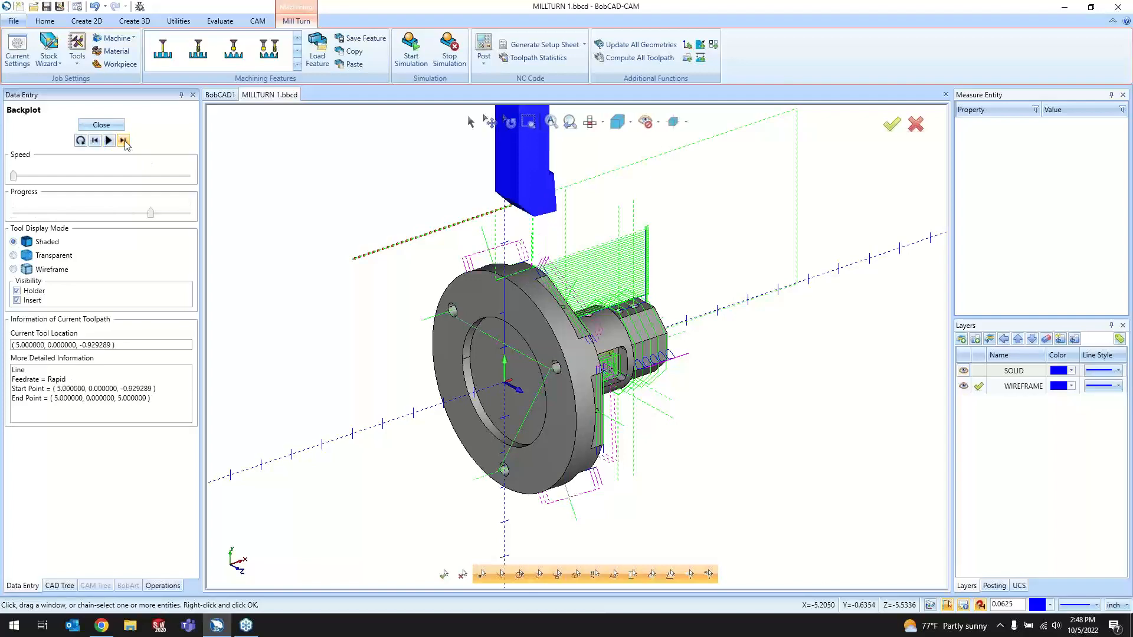
{"action": "left_click", "coordinate": [95, 141]}
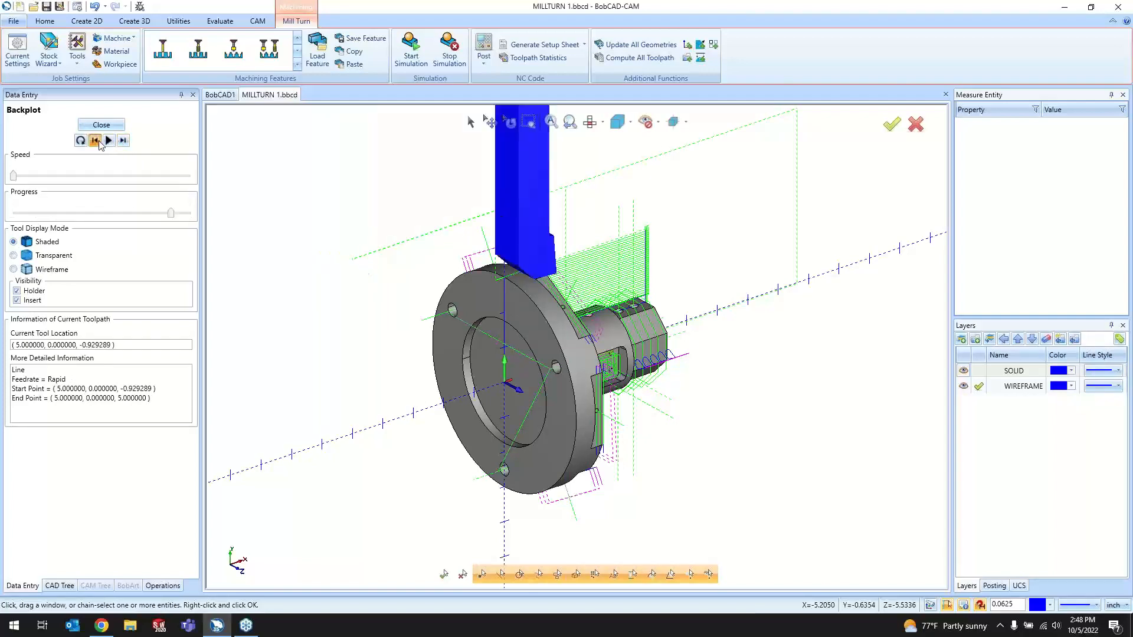
{"action": "mouse_move", "coordinate": [678, 344]}
{"action": "middle_mouse_down"}
{"action": "mouse_move", "coordinate": [593, 459]}
{"action": "mouse_move", "coordinate": [561, 432]}
{"action": "mouse_move", "coordinate": [674, 407]}
{"action": "mouse_move", "coordinate": [586, 448]}
{"action": "mouse_move", "coordinate": [716, 355]}
{"action": "mouse_move", "coordinate": [693, 359]}
{"action": "middle_mouse_up"}
{"action": "left_click", "coordinate": [123, 140]}
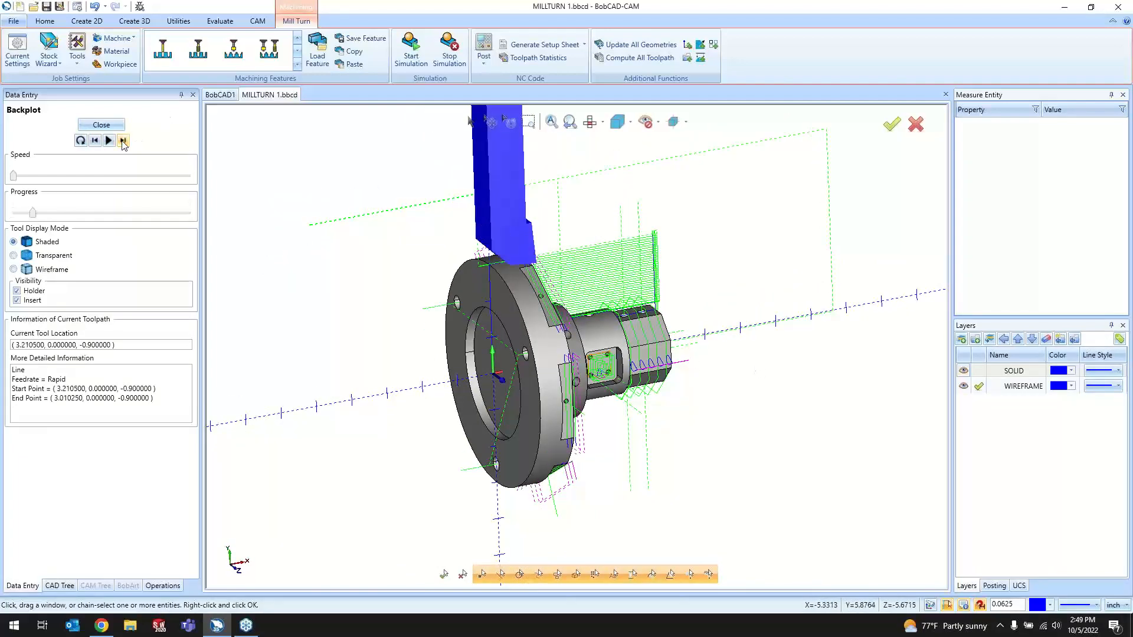
{"action": "left_click", "coordinate": [123, 141]}
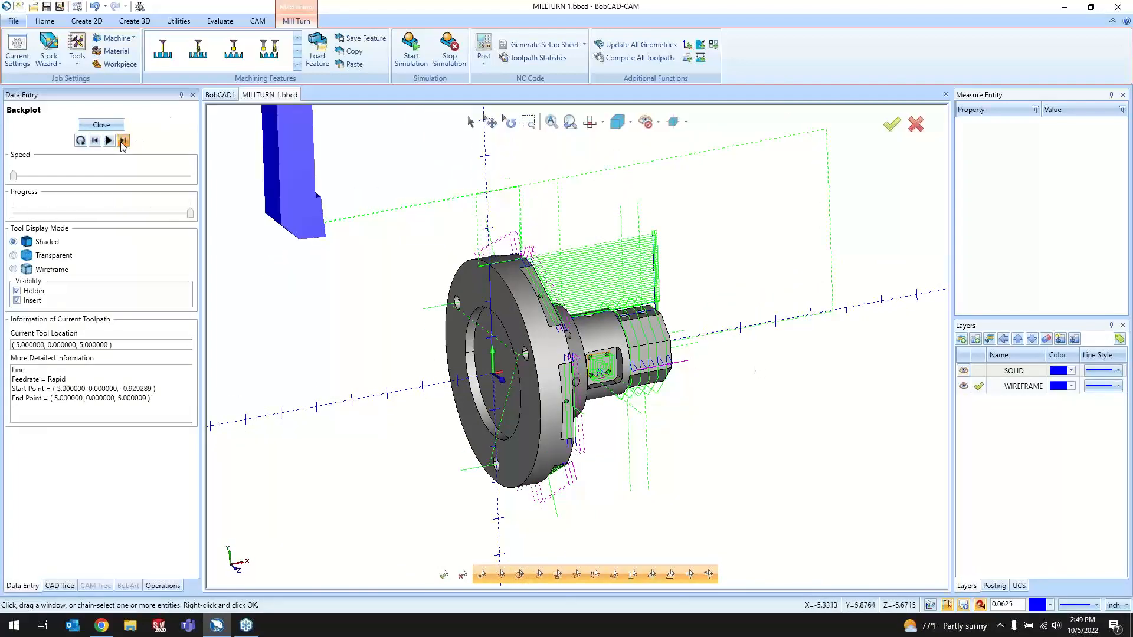
{"action": "left_click", "coordinate": [101, 124]}
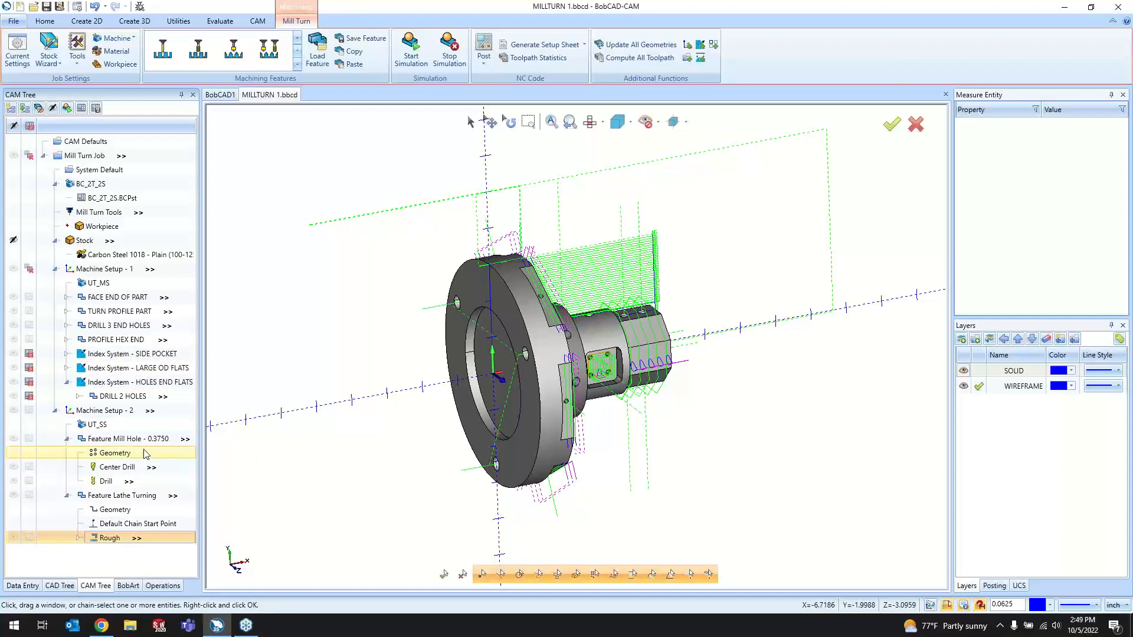
- Inspect the geometry of Machine Setup - 2's hole and turning features and compare both machine setups' coordinate systems
{"action": "left_click", "coordinate": [126, 441]}
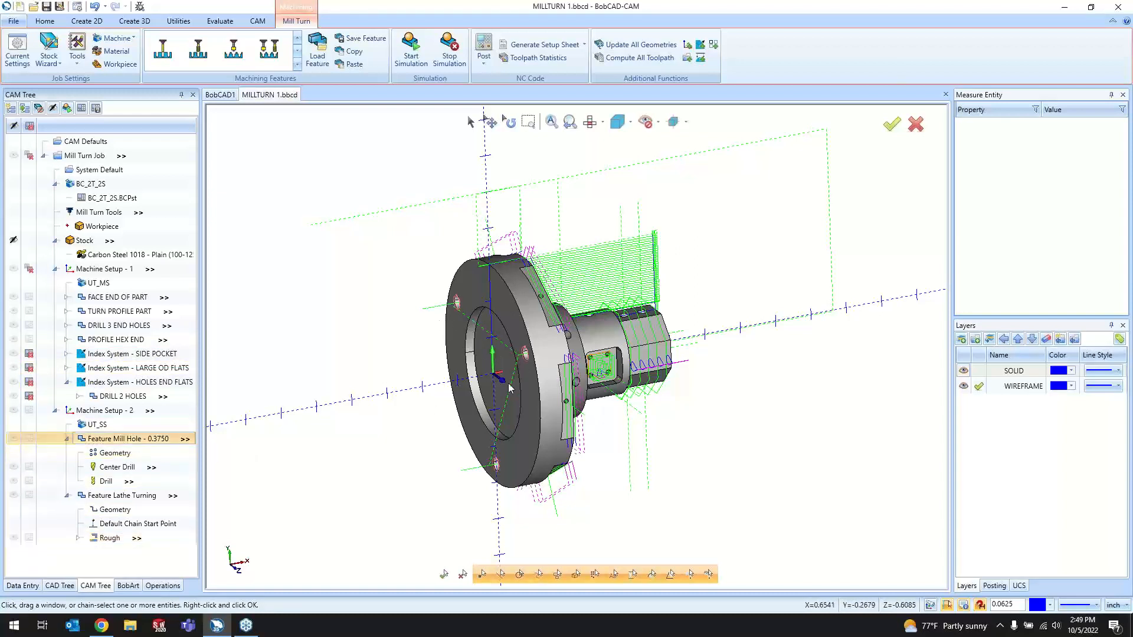
{"action": "left_click", "coordinate": [148, 498]}
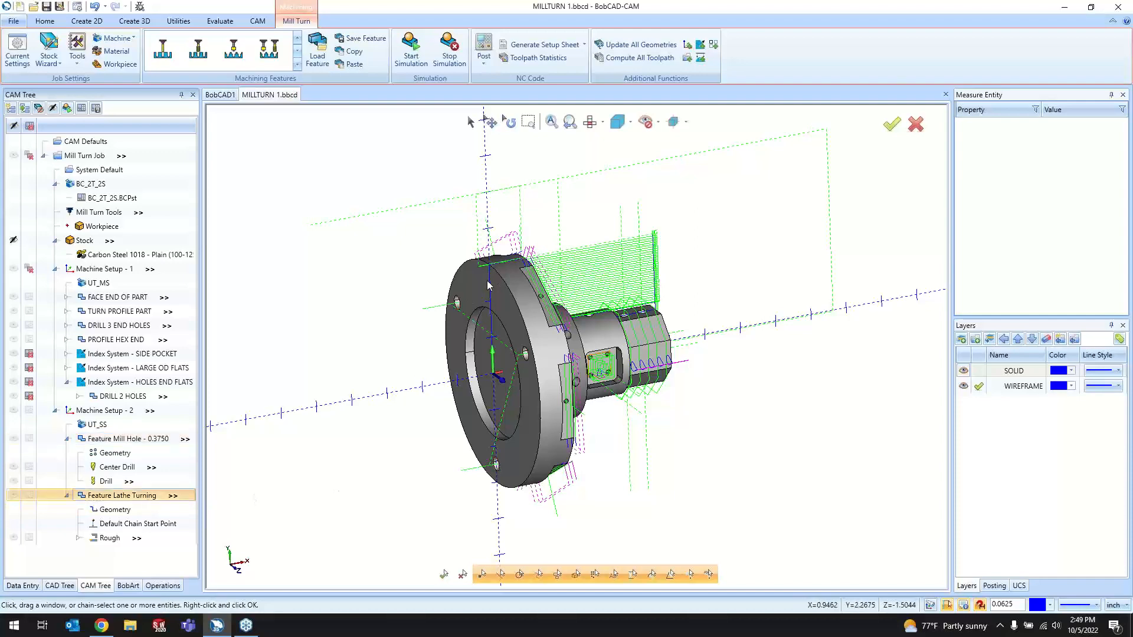
{"action": "mouse_move", "coordinate": [794, 358]}
{"action": "middle_mouse_down"}
{"action": "mouse_move", "coordinate": [812, 362]}
{"action": "mouse_move", "coordinate": [806, 355]}
{"action": "middle_mouse_up"}
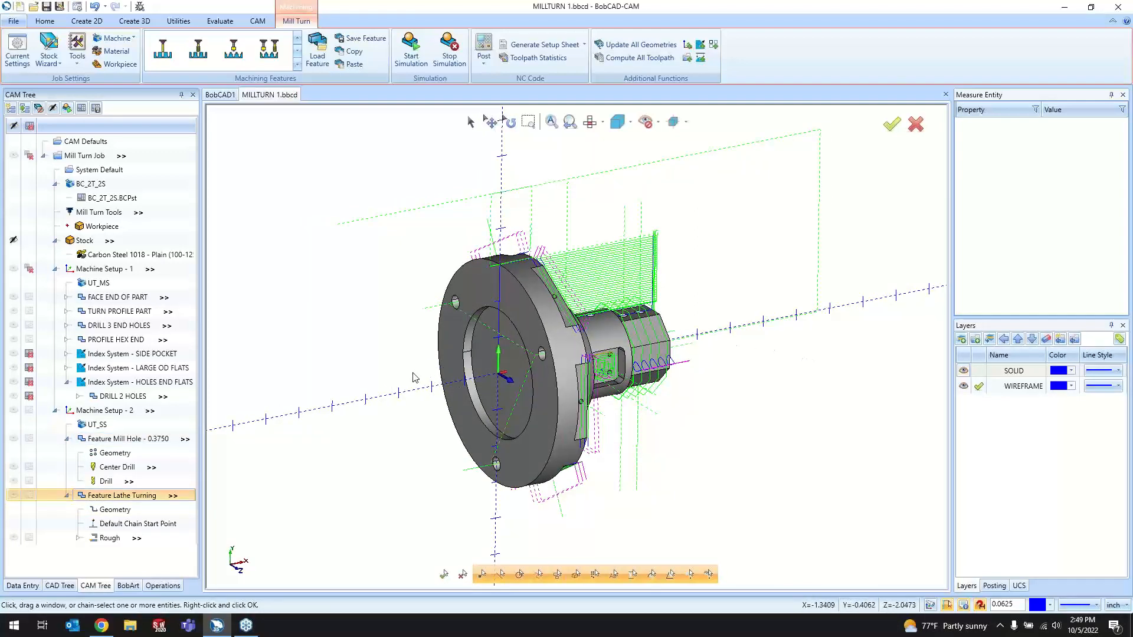
{"action": "left_click", "coordinate": [115, 412]}
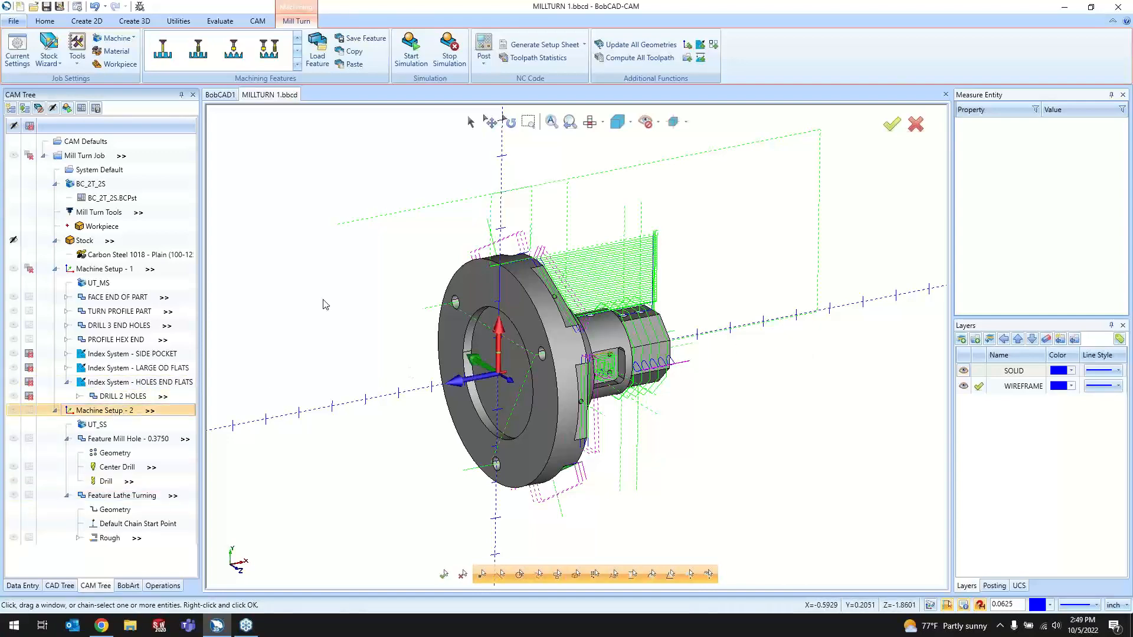
{"action": "left_click", "coordinate": [119, 274]}
{"action": "middle_click_drag", "start_coordinate": [773, 408], "coordinate": [627, 416]}
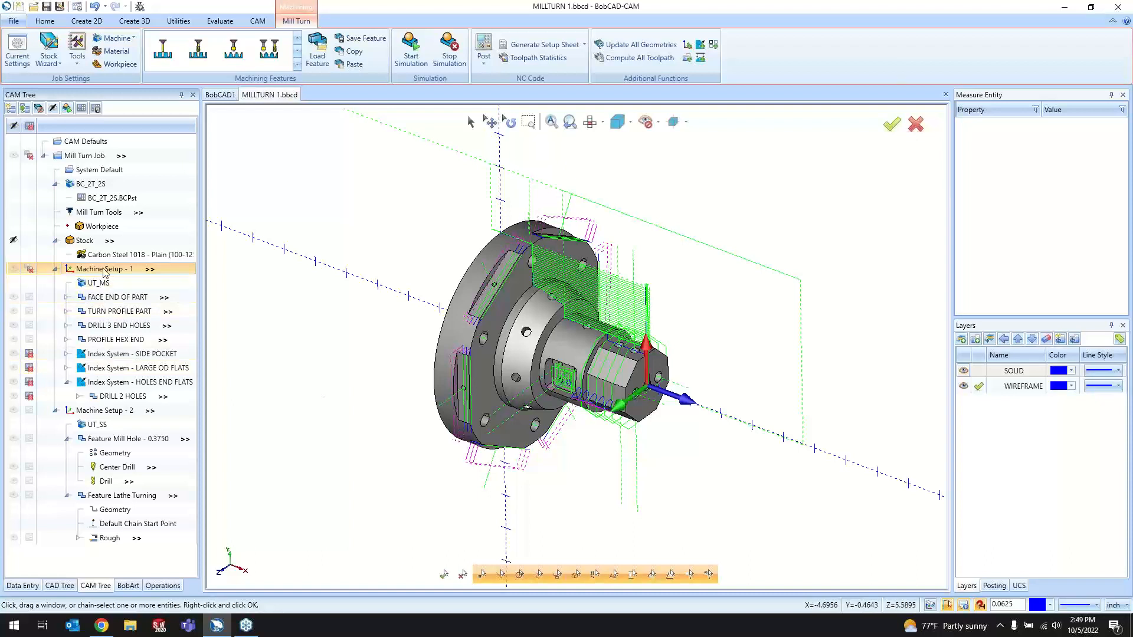
- Assign Machine Setup - 2 to the right spindle, review its orientation and work offset settings, and accept the setup
{"action": "double_click", "coordinate": [105, 412]}
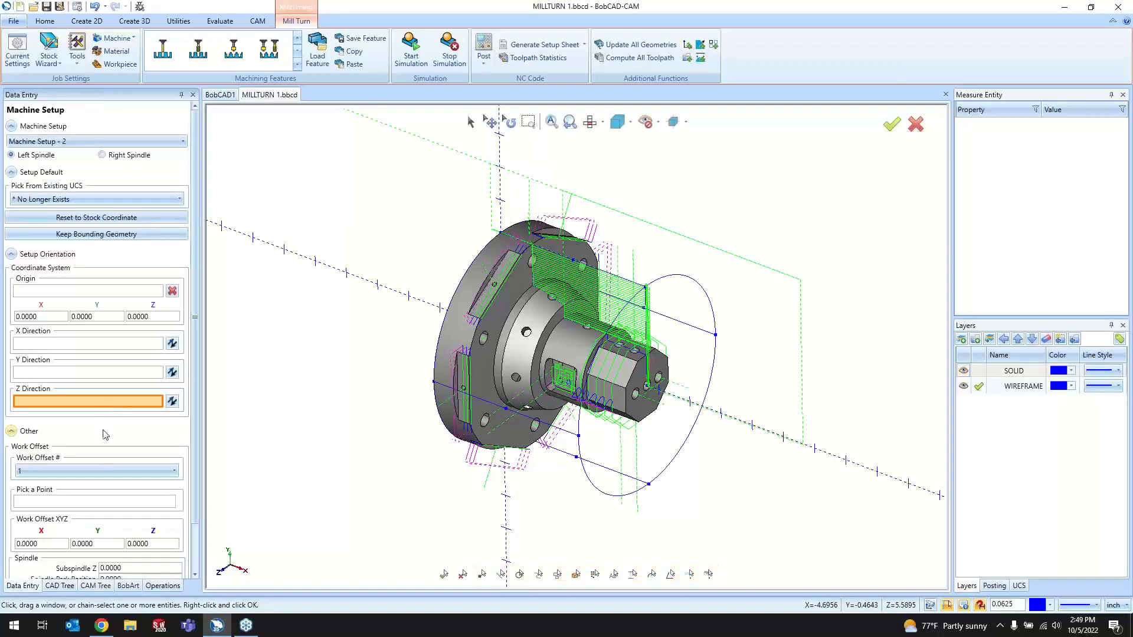
{"action": "scroll", "coordinate": [86, 227], "scroll_direction": "down", "scroll_amount": 1}
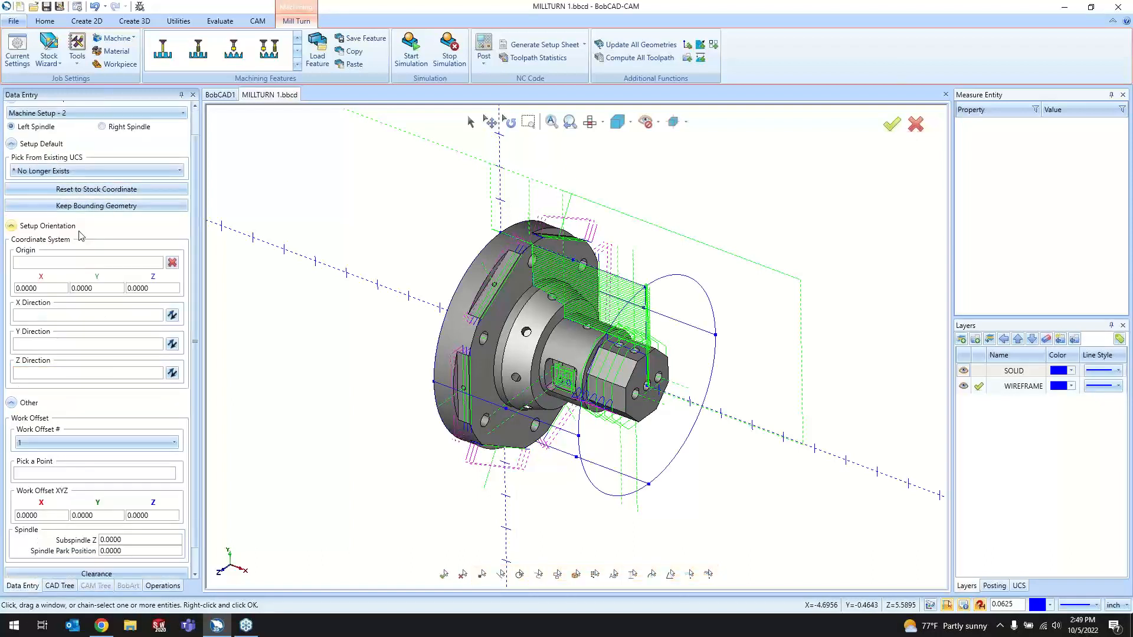
{"action": "scroll", "coordinate": [80, 234], "scroll_direction": "up", "scroll_amount": 1}
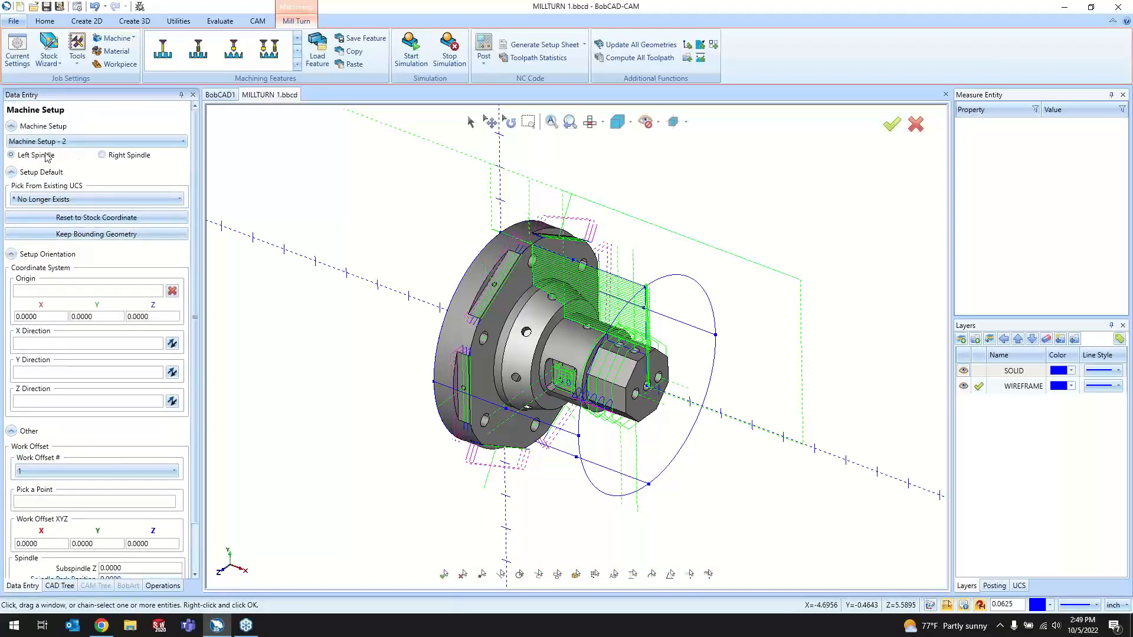
{"action": "left_click", "coordinate": [122, 155]}
{"action": "scroll", "coordinate": [123, 346], "scroll_direction": "down", "scroll_amount": 2}
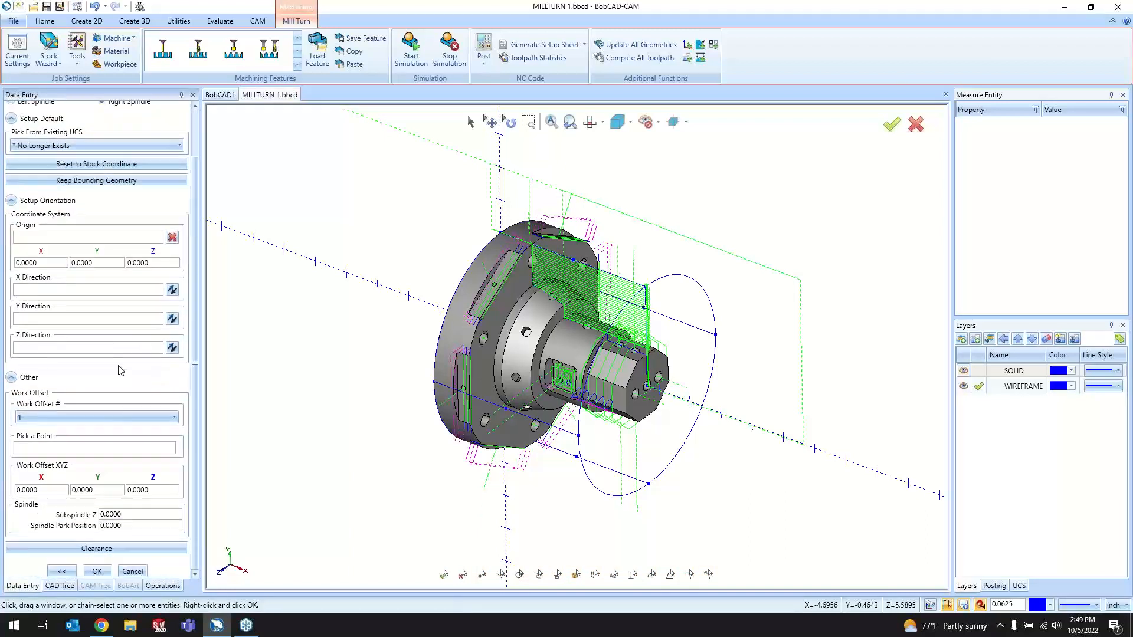
{"action": "scroll", "coordinate": [115, 350], "scroll_direction": "up", "scroll_amount": 2}
{"action": "scroll", "coordinate": [118, 248], "scroll_direction": "down", "scroll_amount": 2}
{"action": "left_click", "coordinate": [98, 586]}
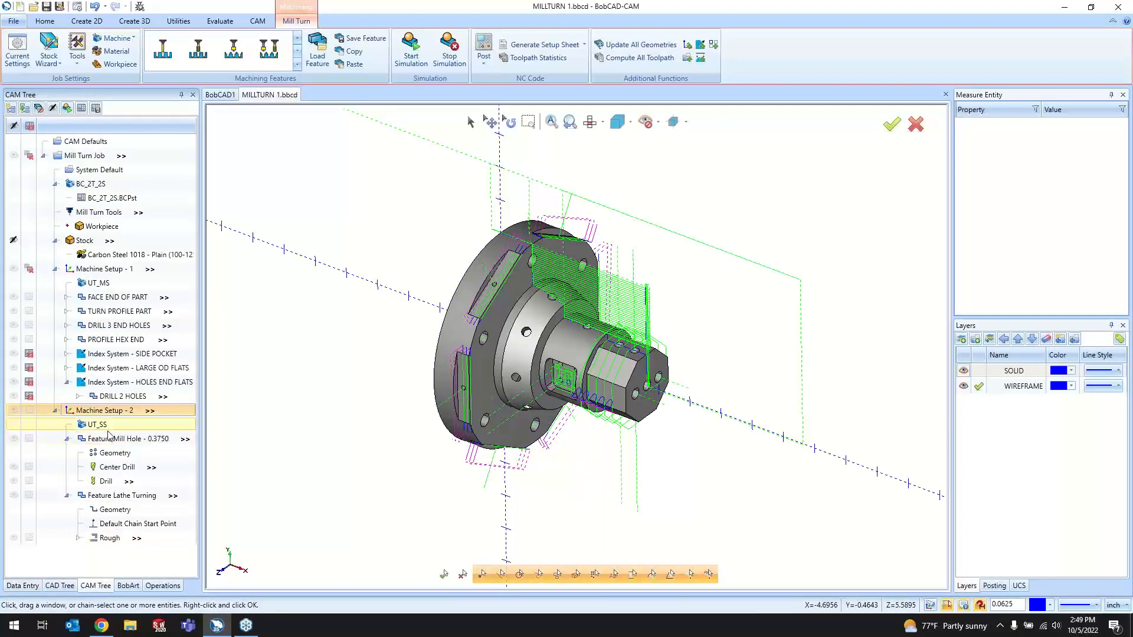
{"action": "left_click", "coordinate": [89, 425]}
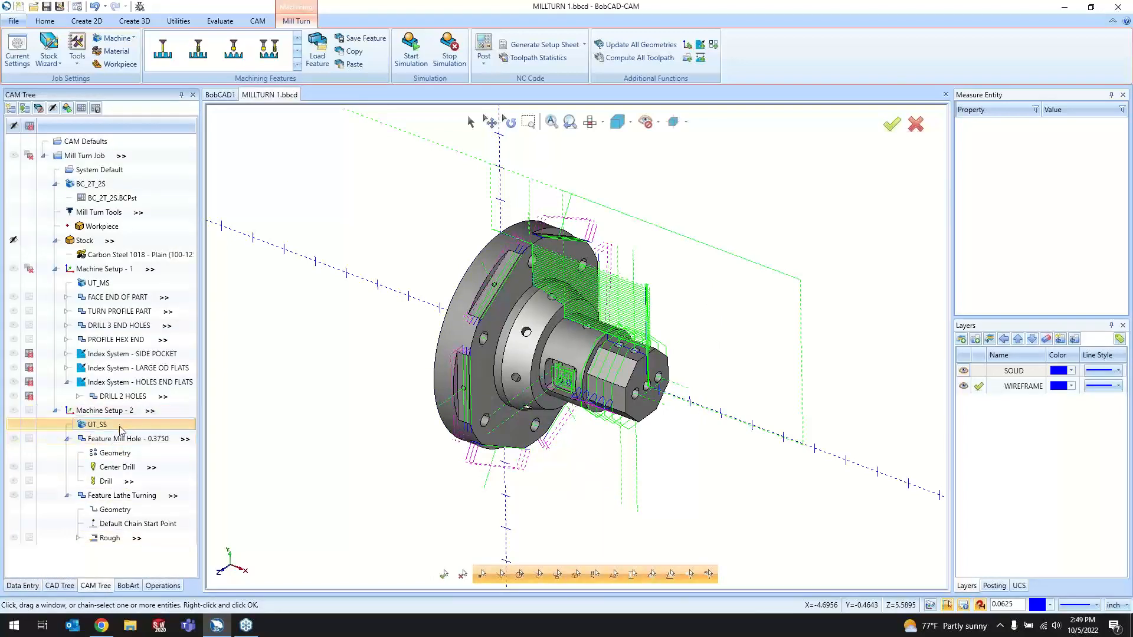
{"action": "middle_click_drag", "start_coordinate": [396, 416], "coordinate": [477, 381]}
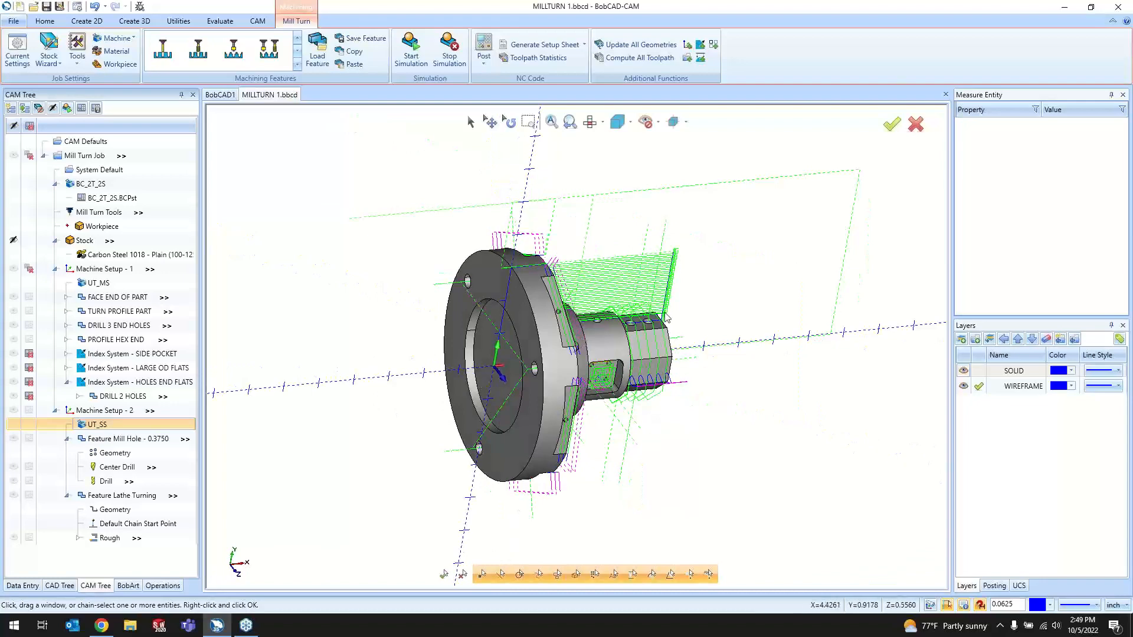
{"action": "middle_click_drag", "start_coordinate": [650, 244], "coordinate": [635, 235]}
{"action": "middle_click_drag", "start_coordinate": [457, 417], "coordinate": [488, 426]}
{"action": "middle_click_drag", "start_coordinate": [704, 404], "coordinate": [713, 422]}
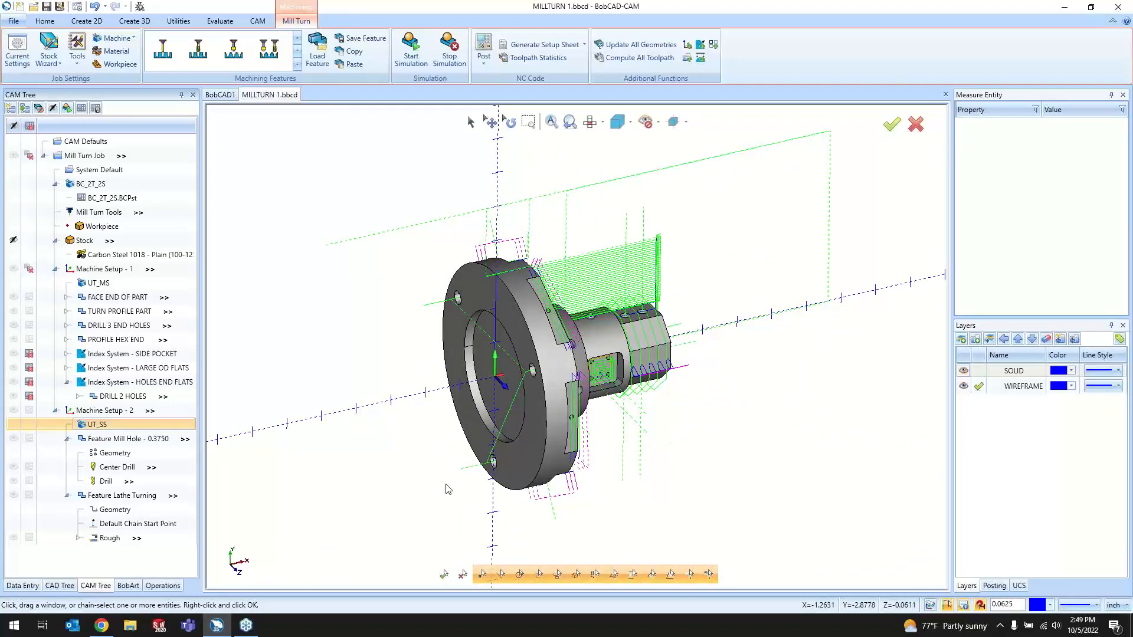
{"action": "left_click", "coordinate": [247, 627]}
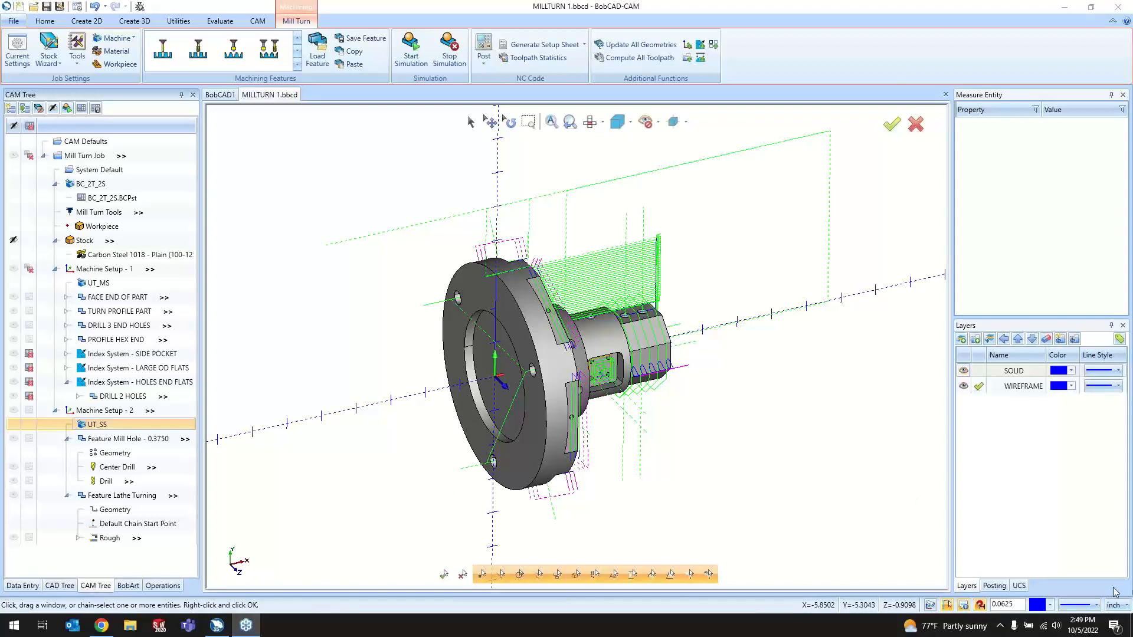